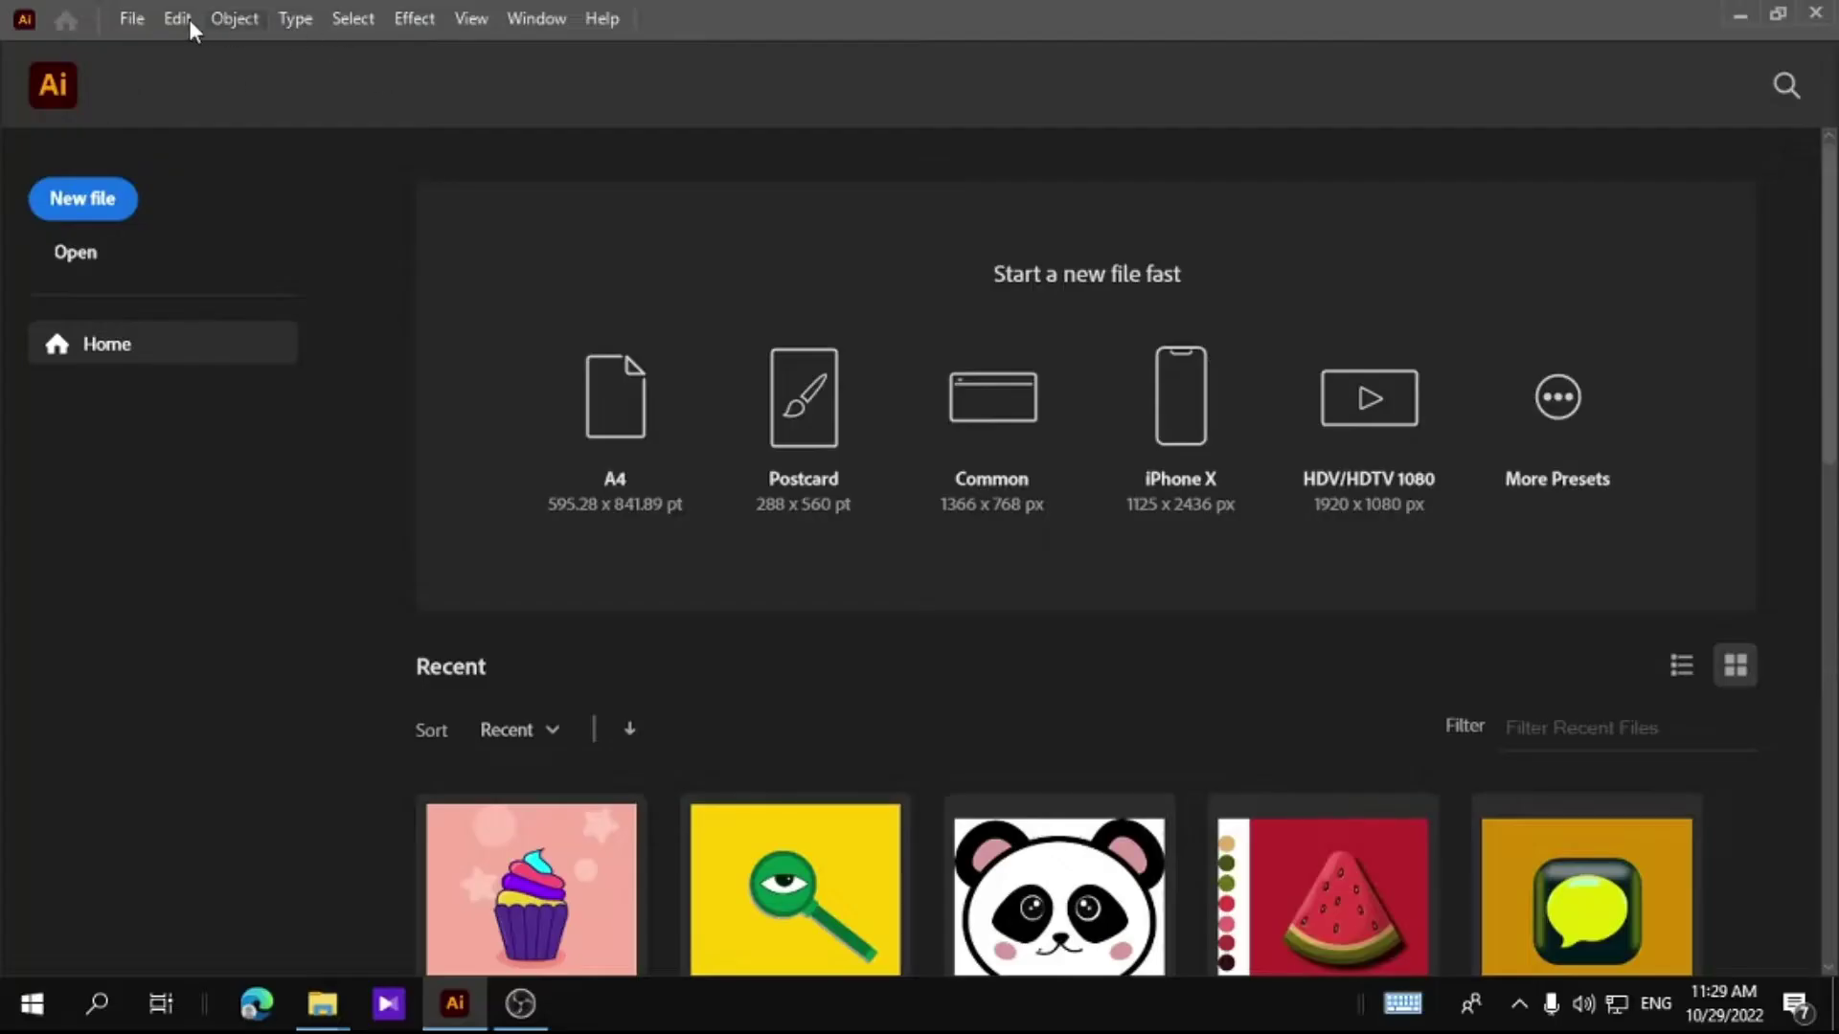
Step: Create a new blank 3000 x 4500 px CMYK document
left_click(178, 18)
left_click(105, 203)
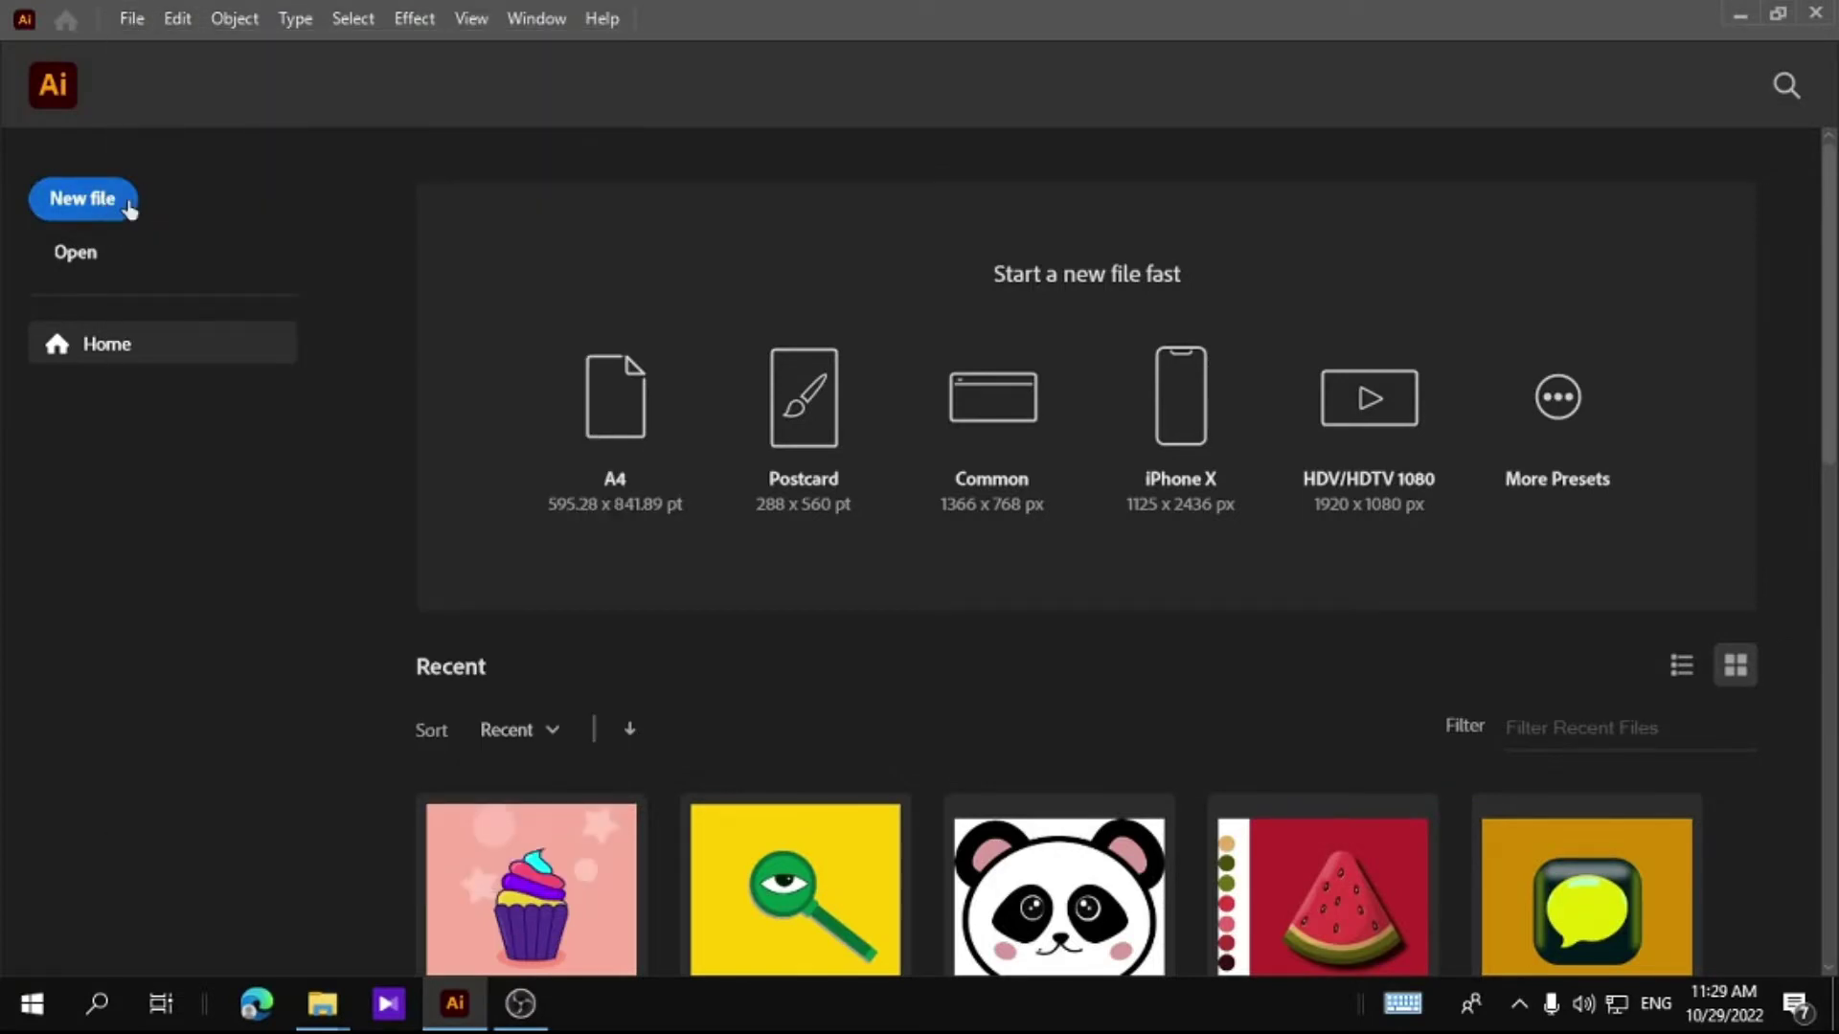
left_click(129, 209)
left_click(1435, 900)
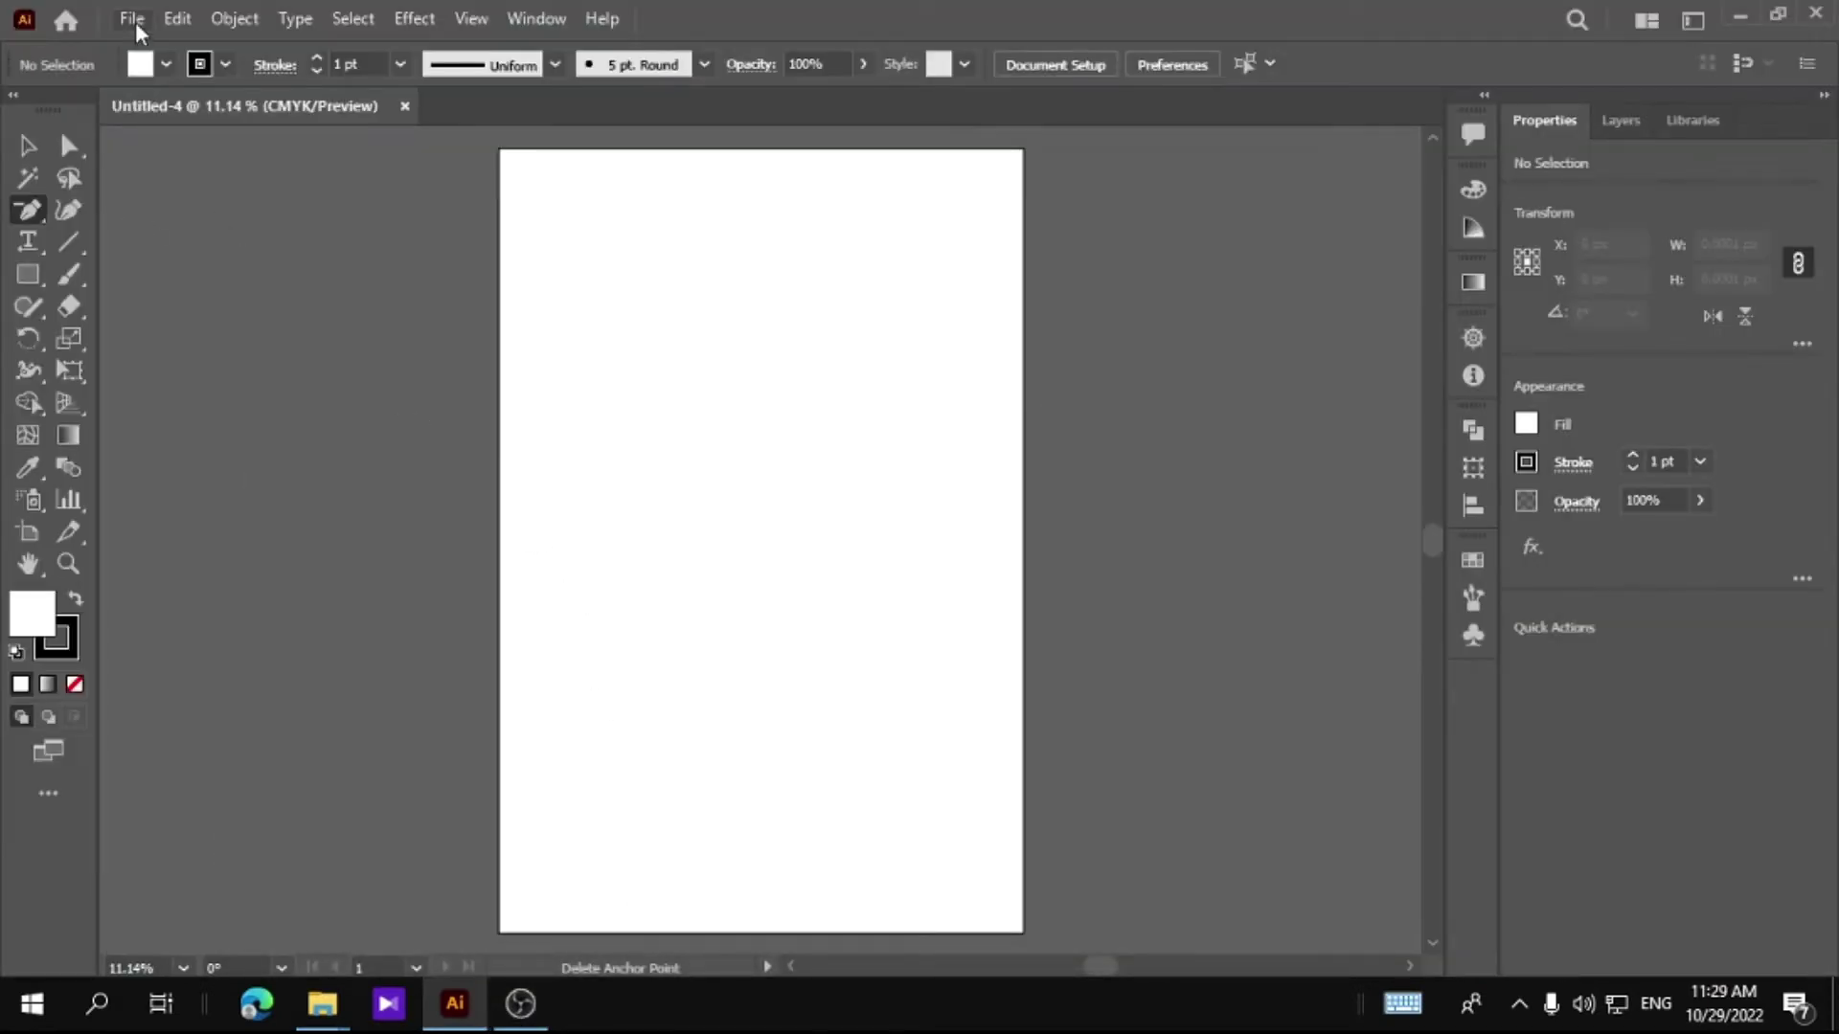
Step: Load the woman's portrait JPG from E: > Project > Done for placing
left_click(135, 21)
left_click(250, 501)
left_click(163, 413)
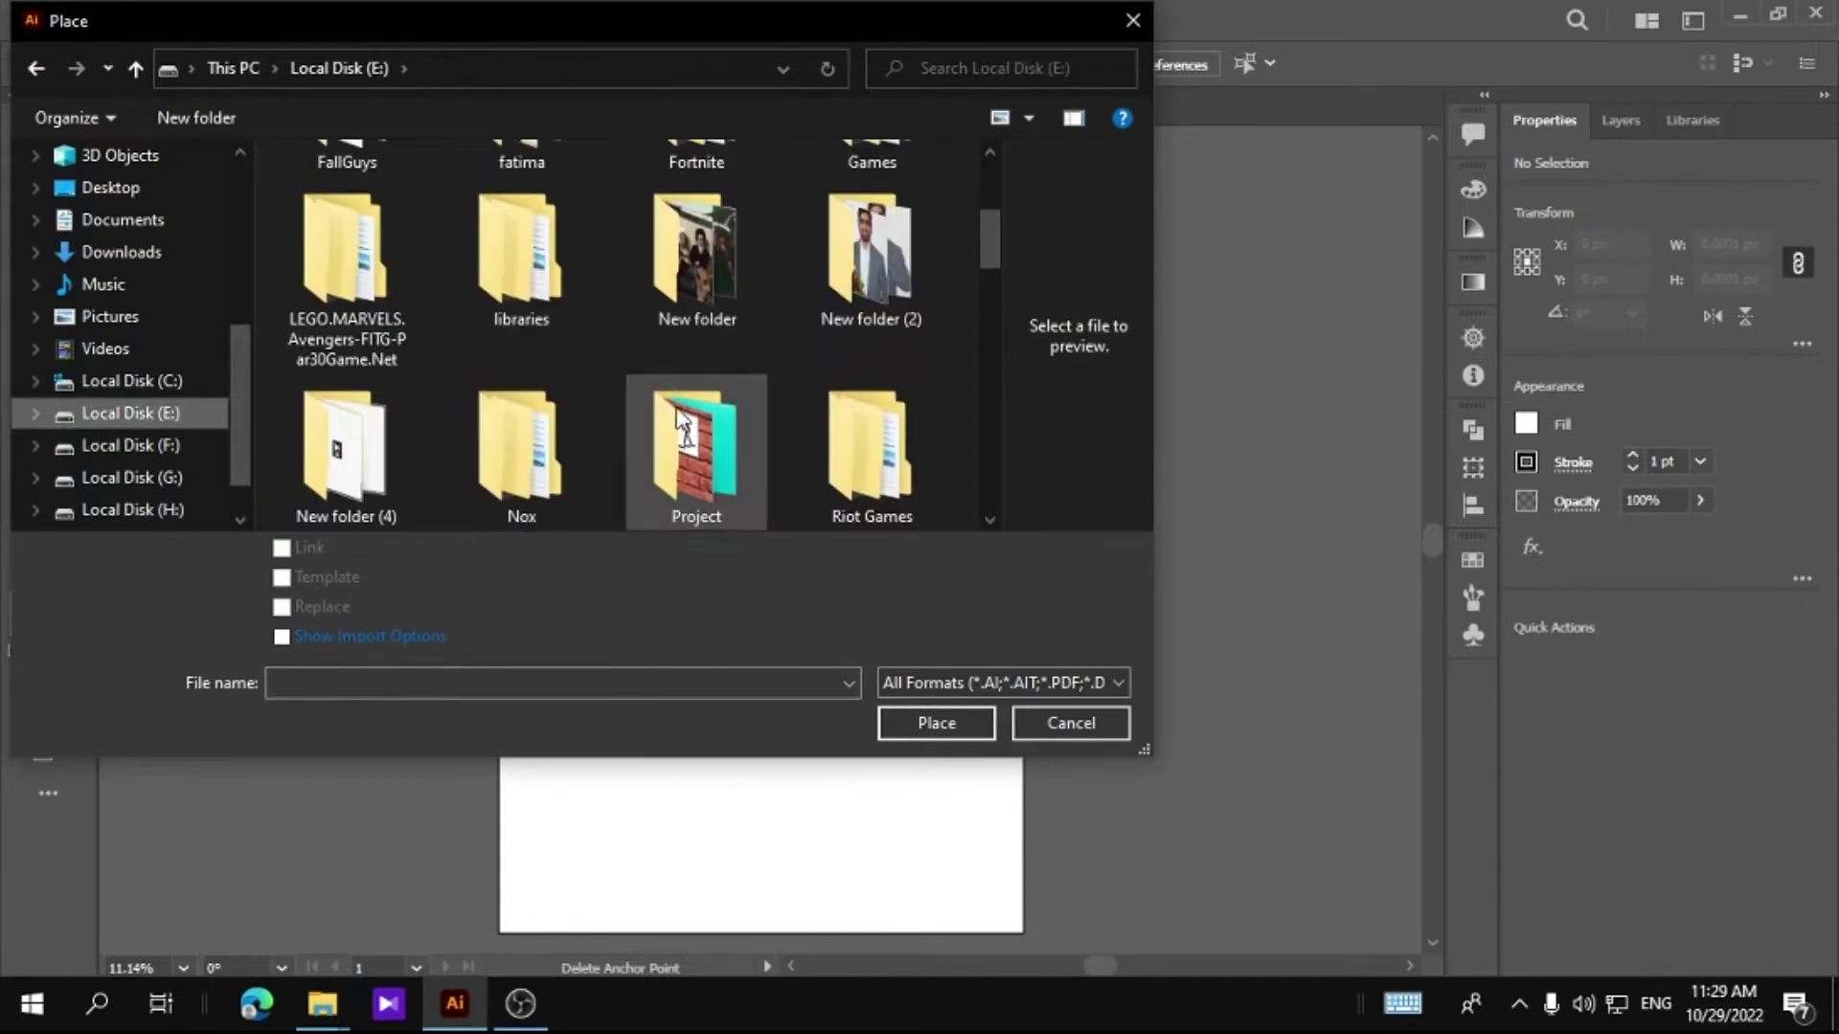
double_click(682, 421)
double_click(335, 268)
left_click(743, 295)
left_click(571, 439)
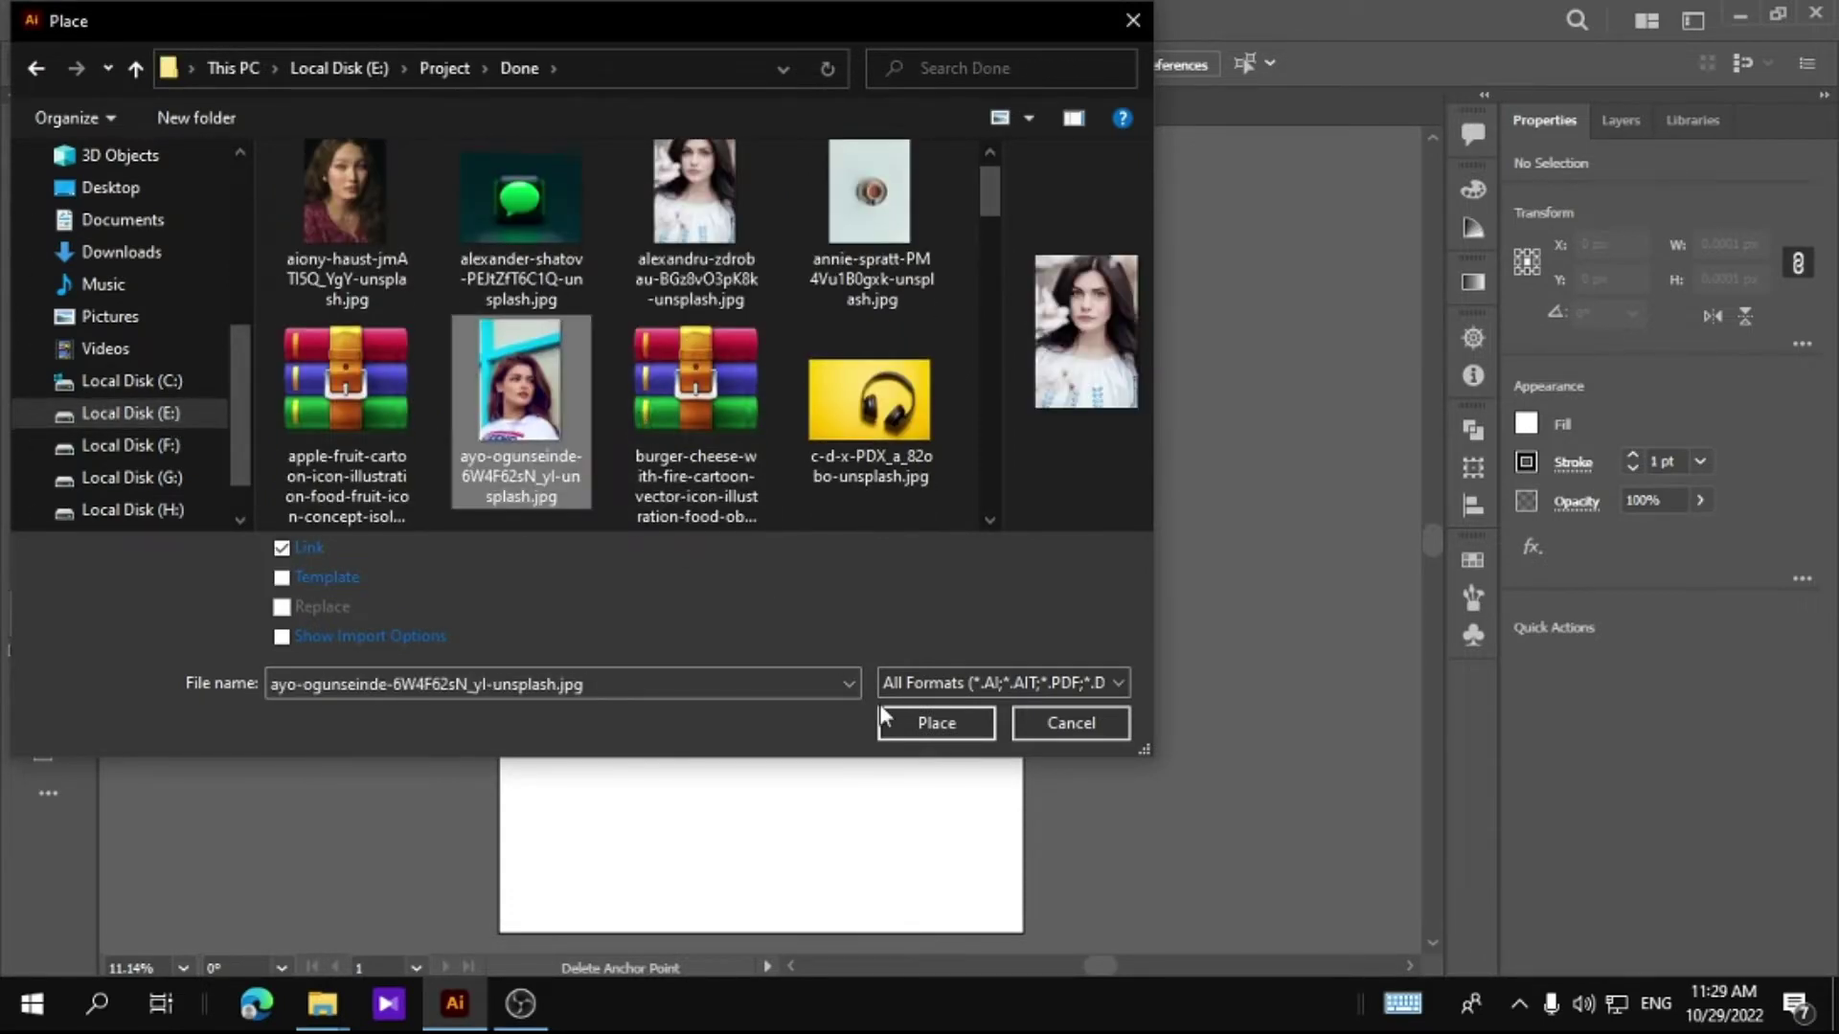
left_click(883, 716)
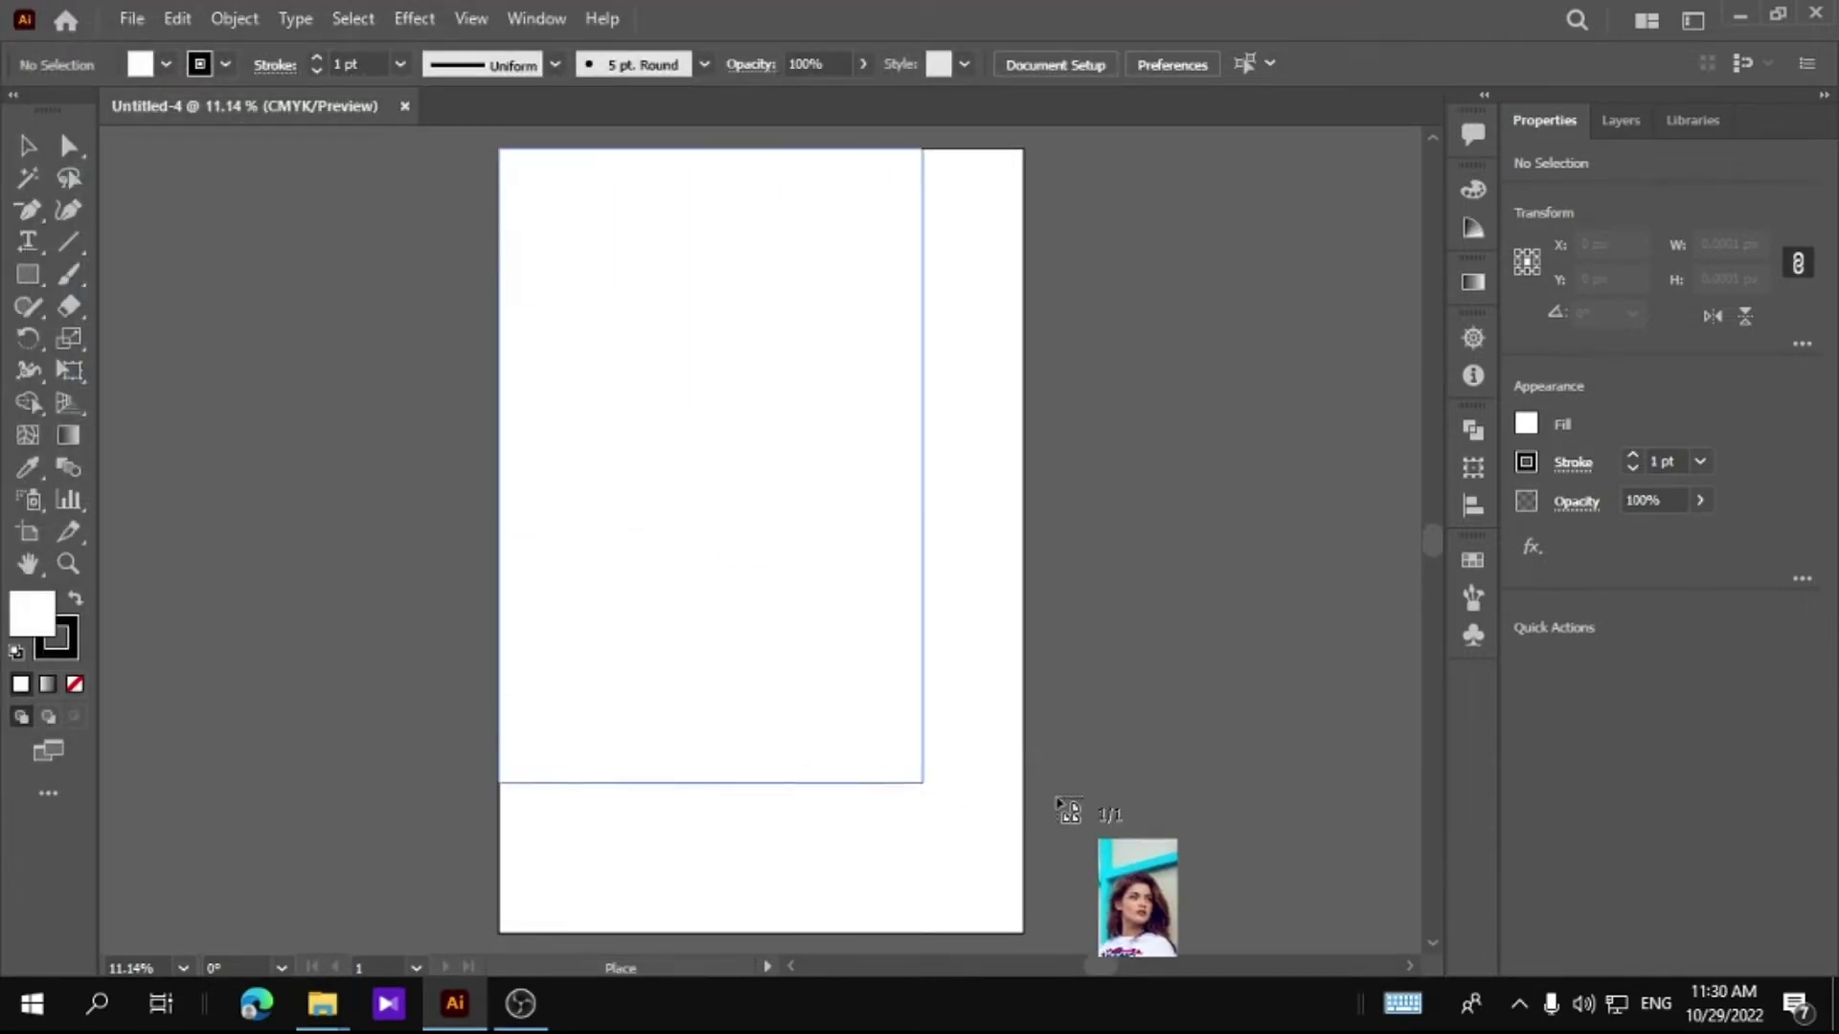
Step: Place the portrait photo across the artboard and zoom in to check the face
left_click_drag(1069, 811, 1162, 944)
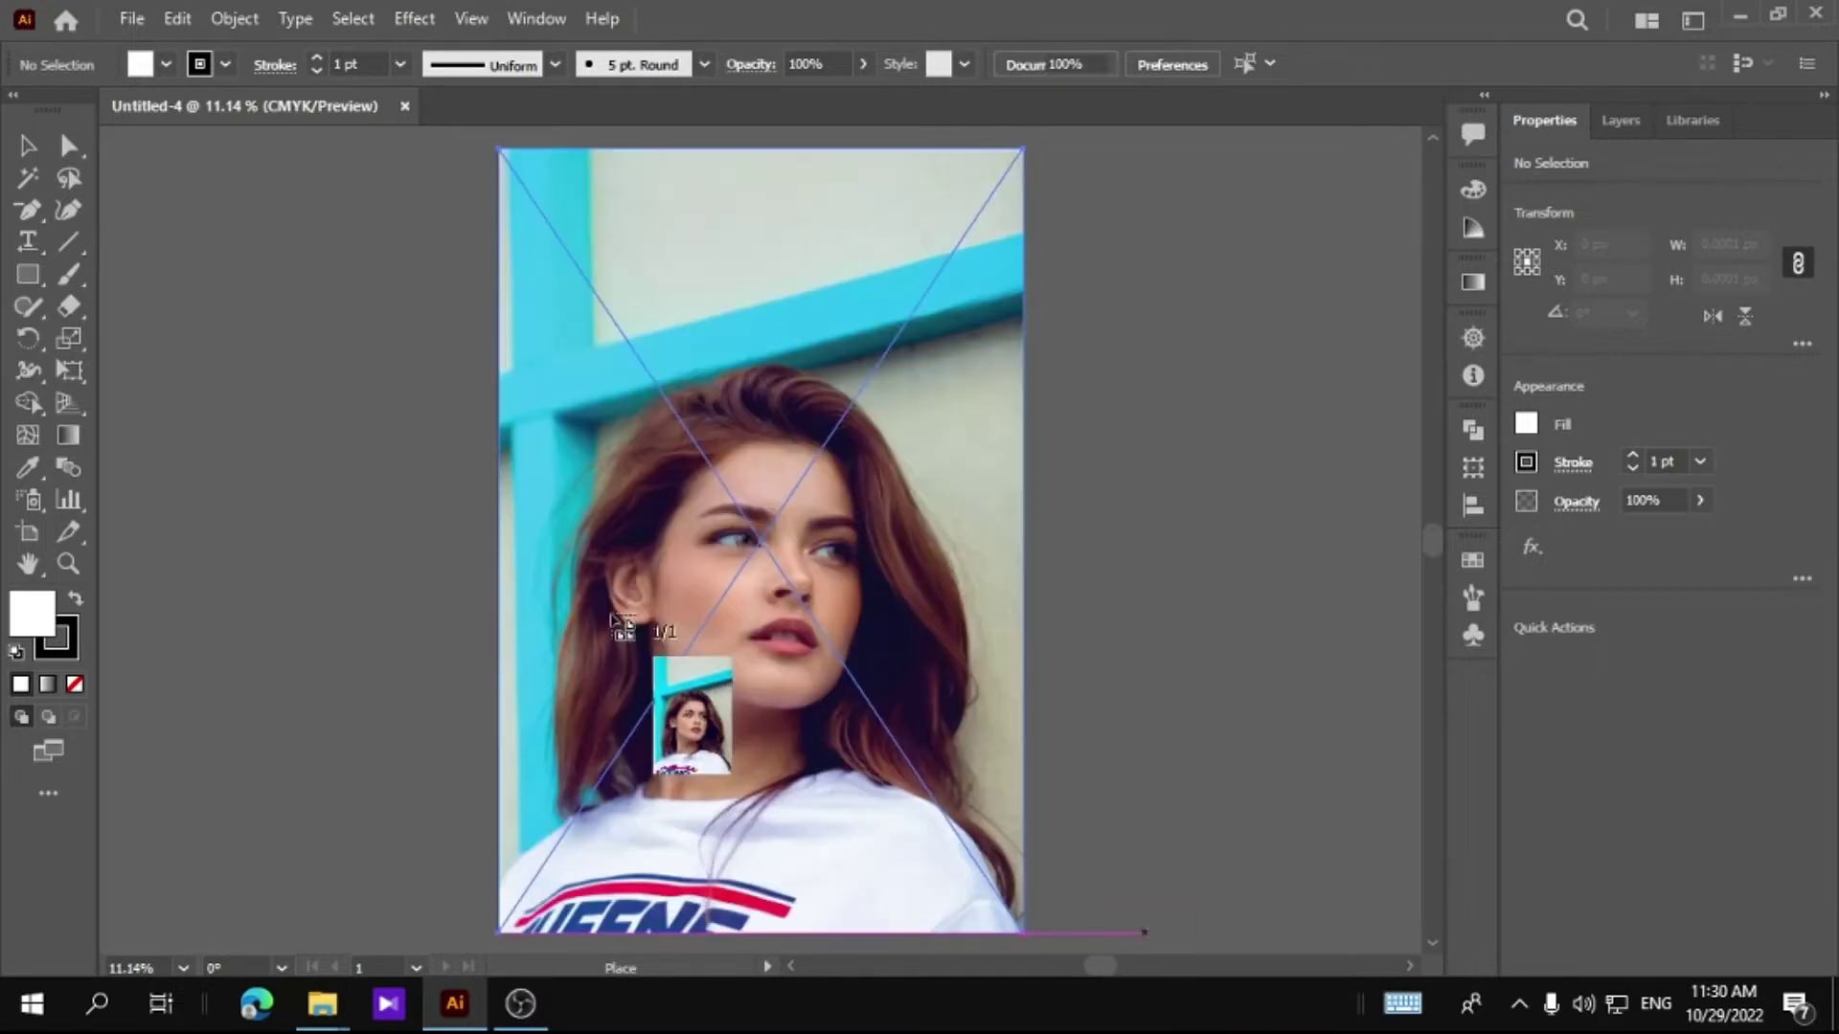
left_click(336, 373)
left_click(67, 564)
left_click(680, 548)
left_click(841, 500)
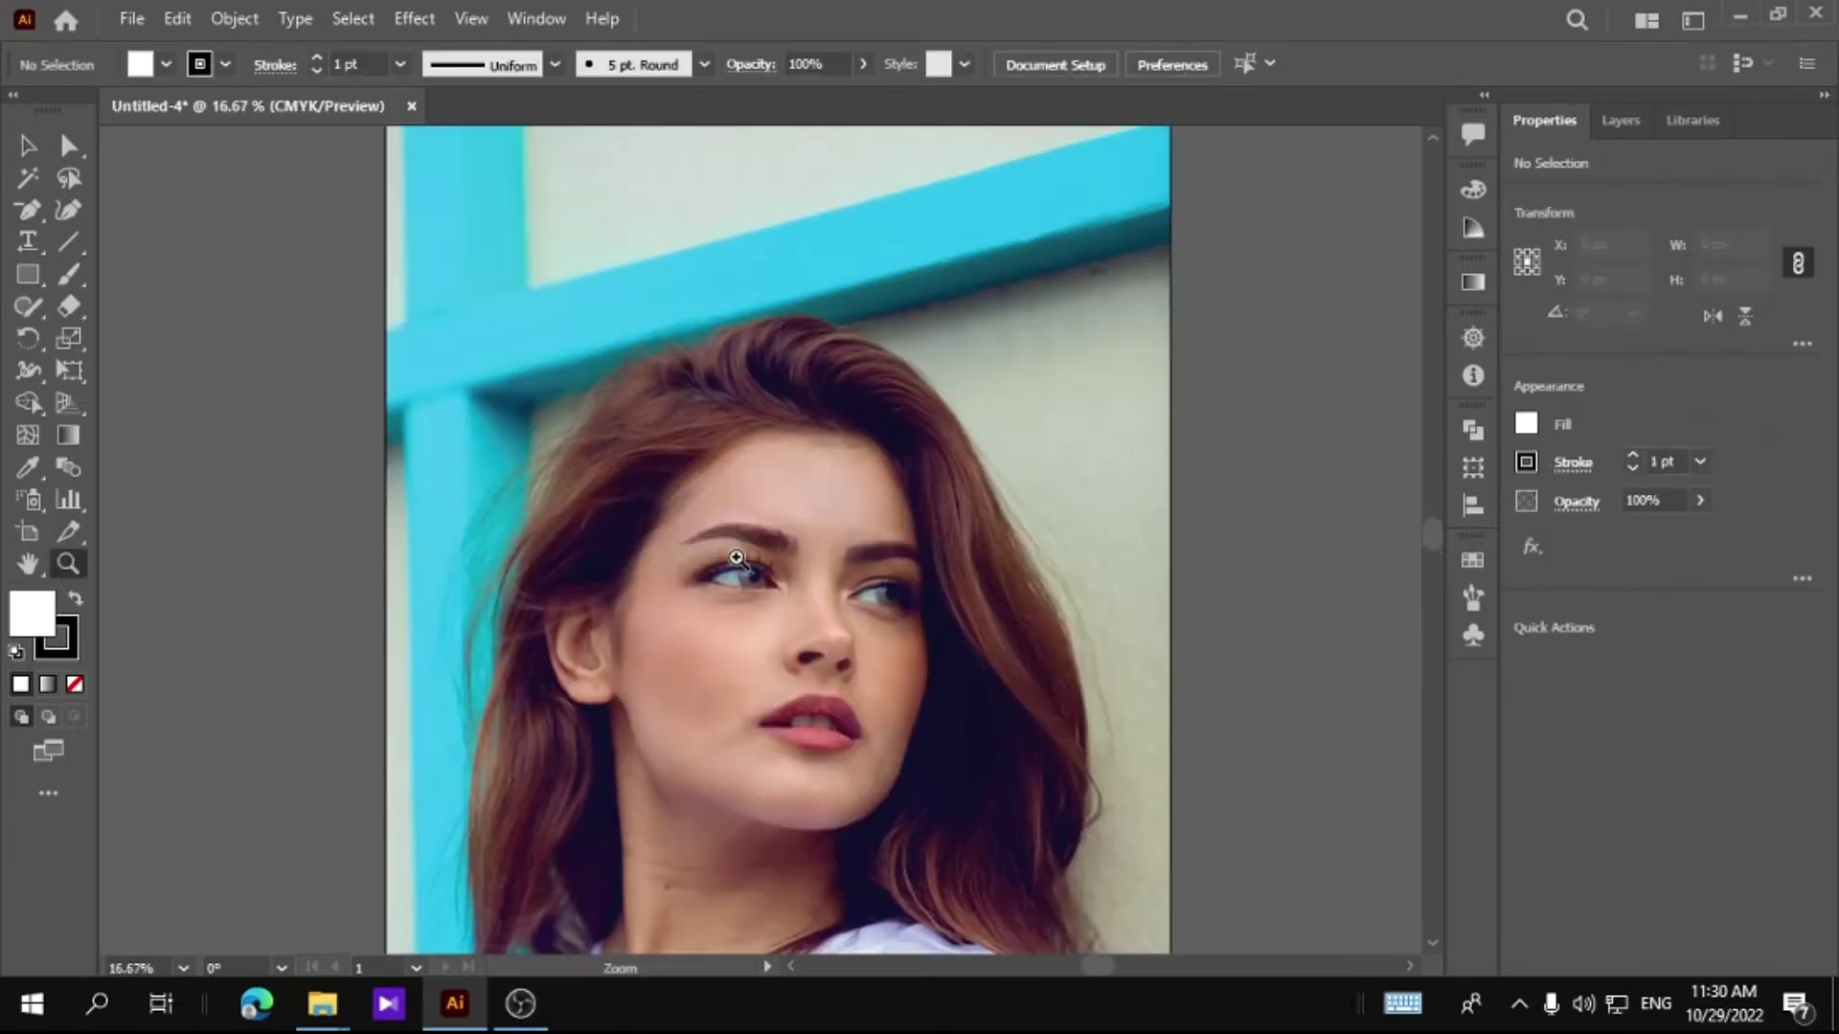
left_click(852, 551)
left_click(852, 534, "alt")
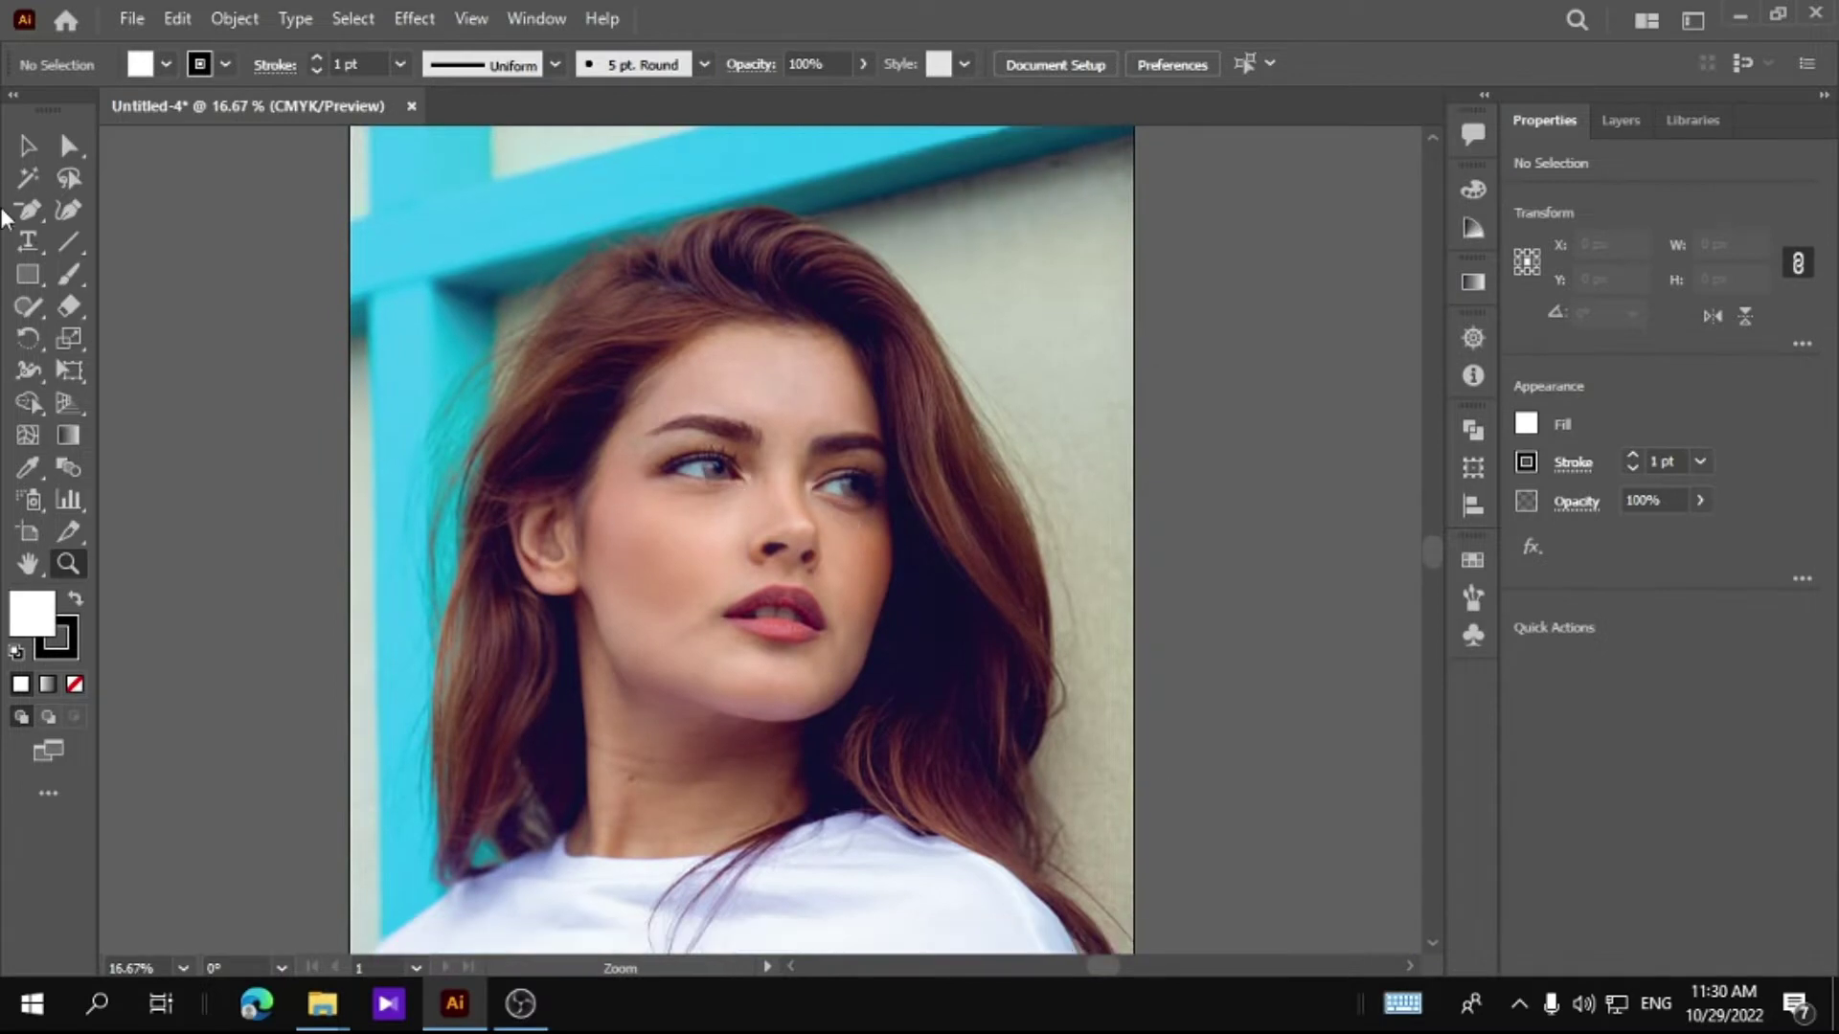
Step: Pen-trace the hair outline down the left side, around the ear, neck and hair tips
right_click(38, 216)
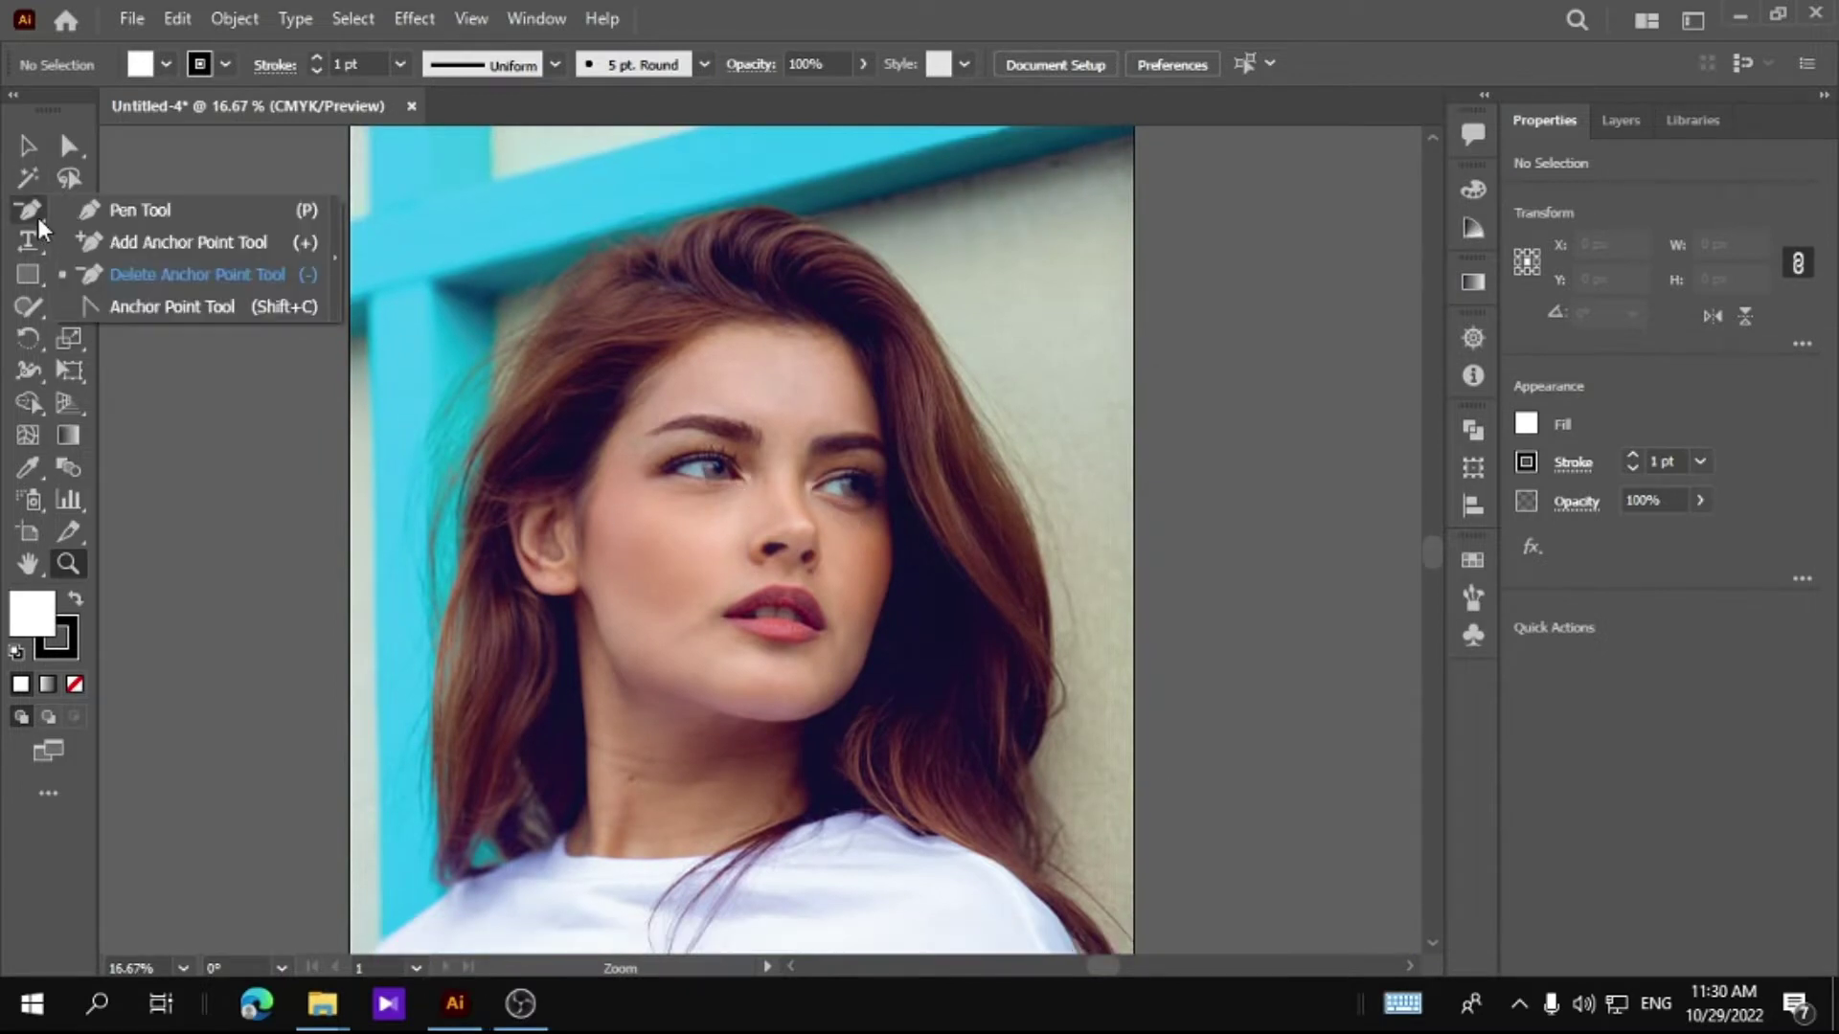
left_click(117, 209)
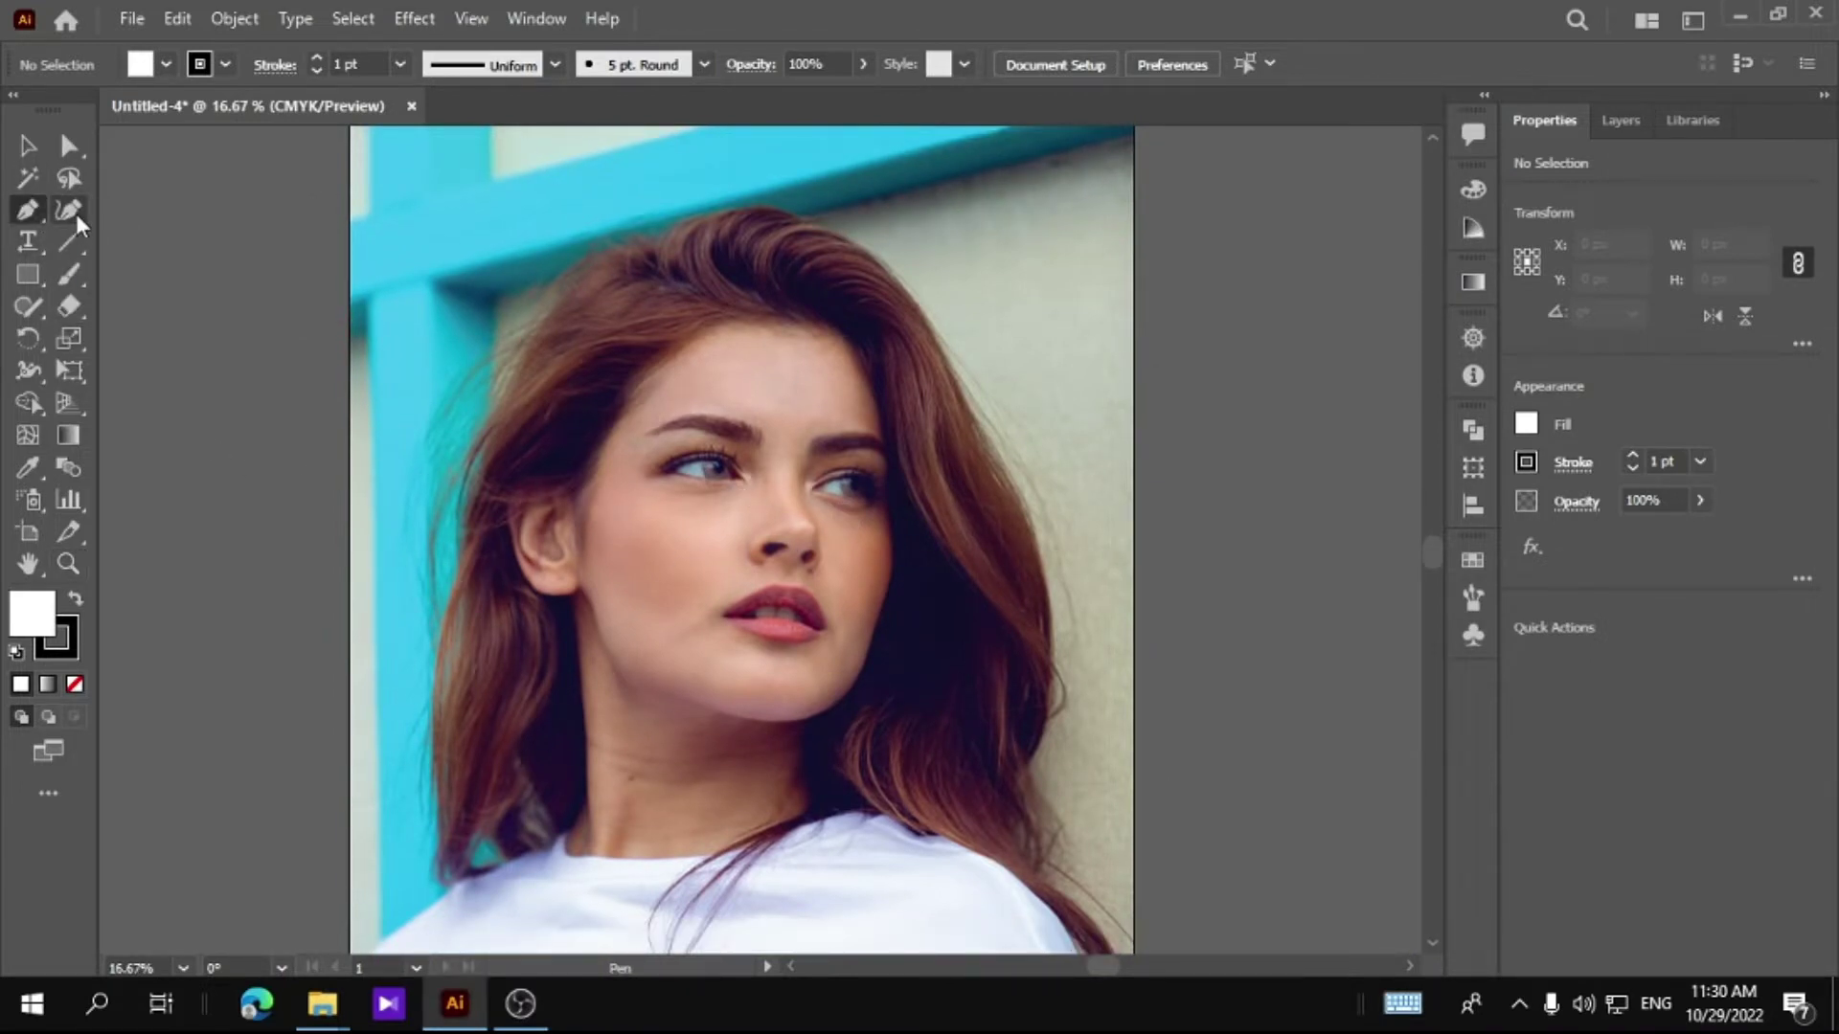
left_click(606, 439)
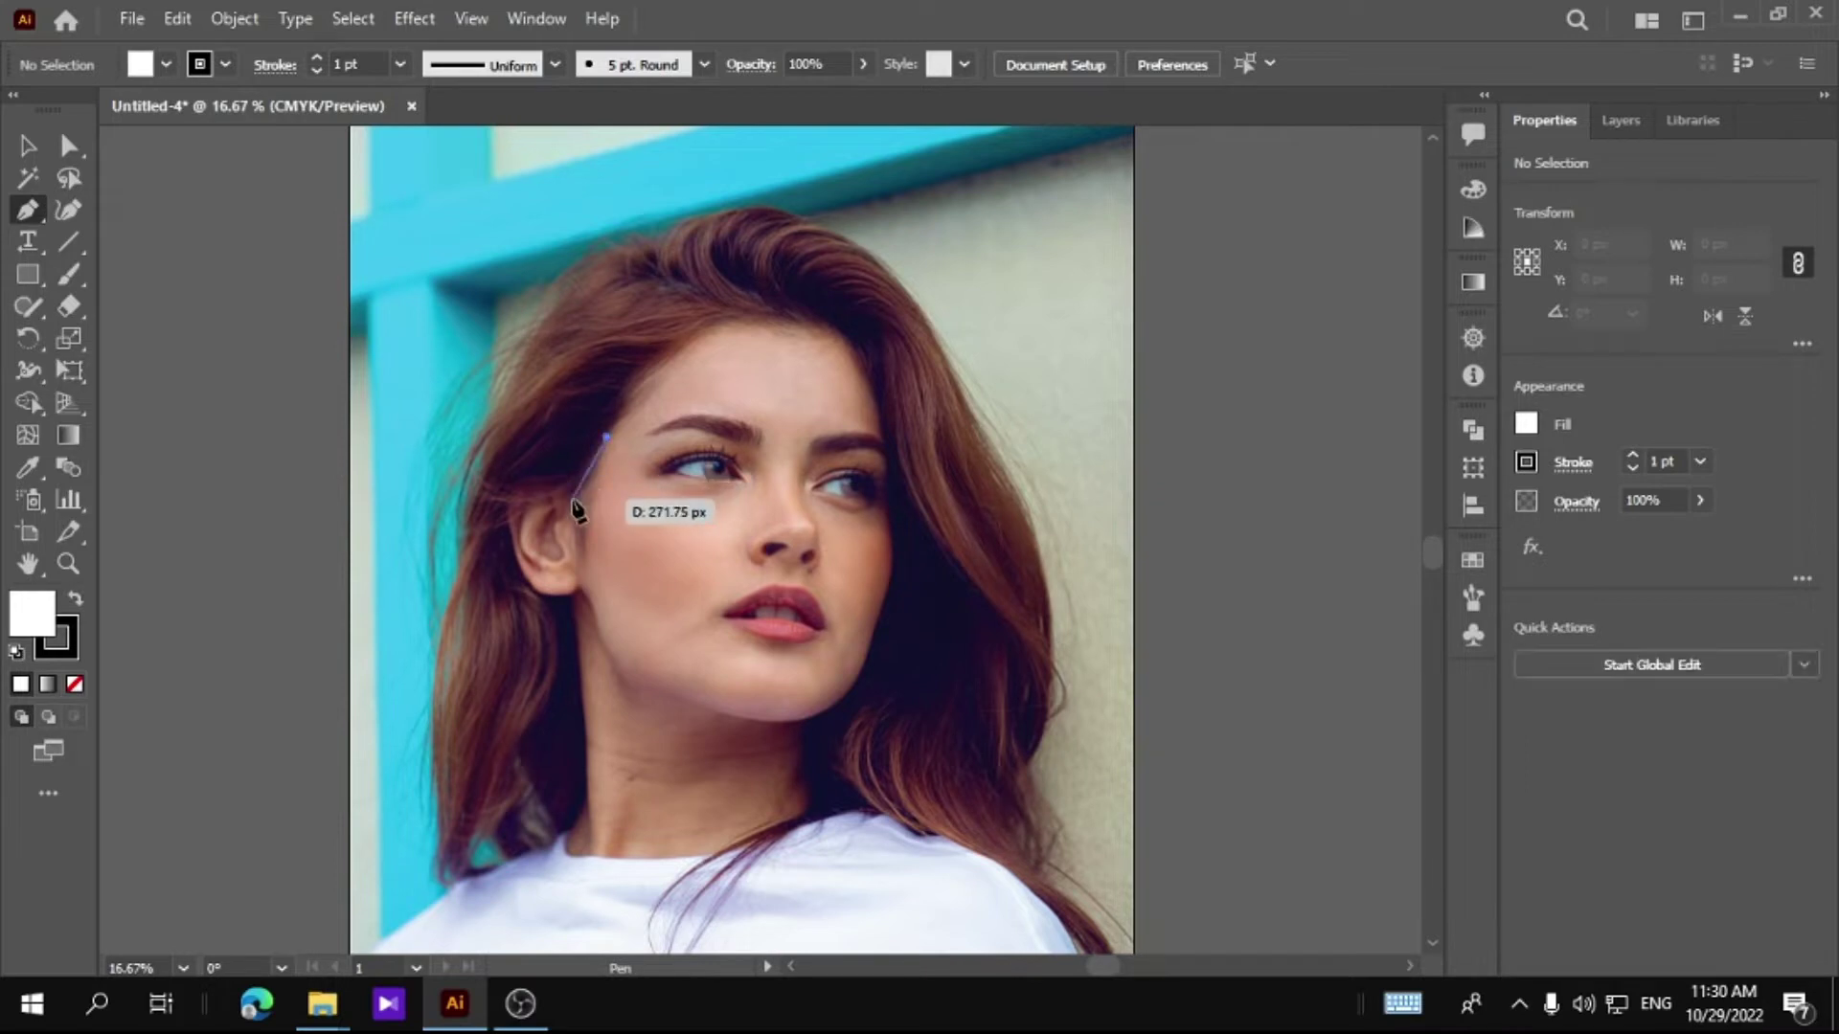
mouse_move(577, 495)
left_mouse_down()
mouse_move(538, 491)
mouse_move(517, 581)
mouse_move(553, 616)
left_mouse_up()
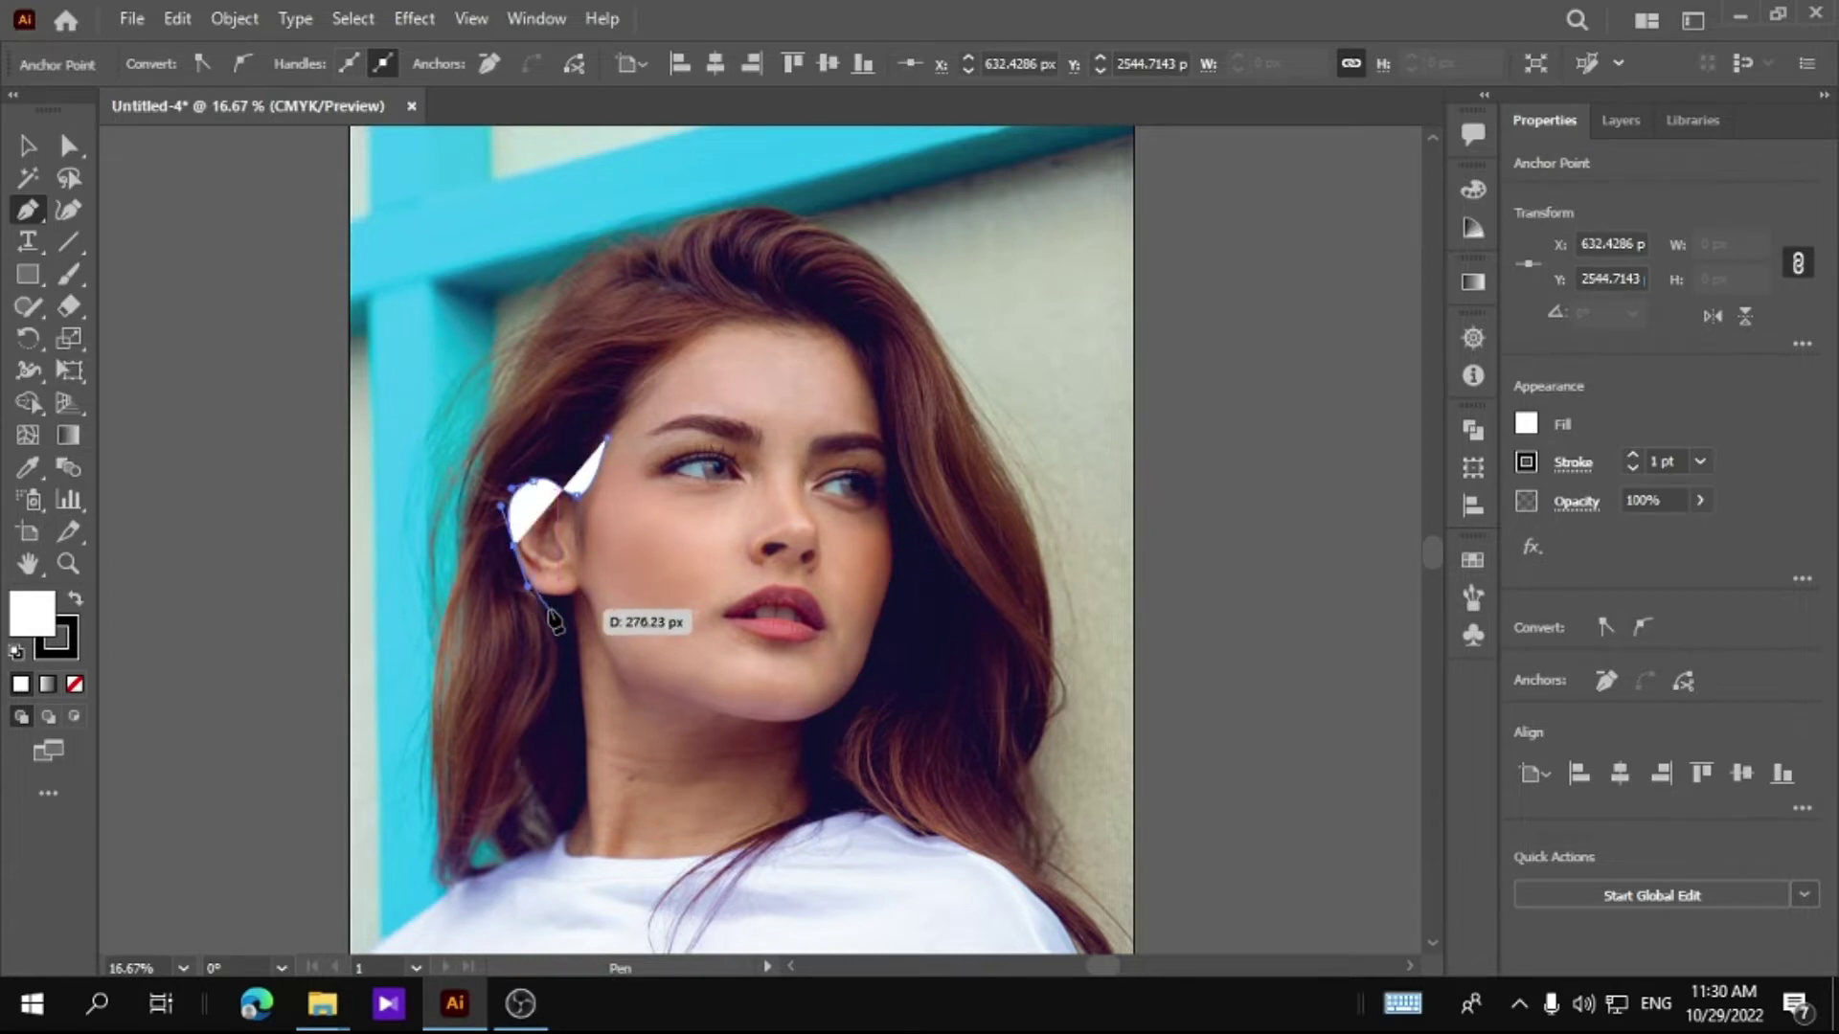
left_click_drag(553, 621, 584, 727)
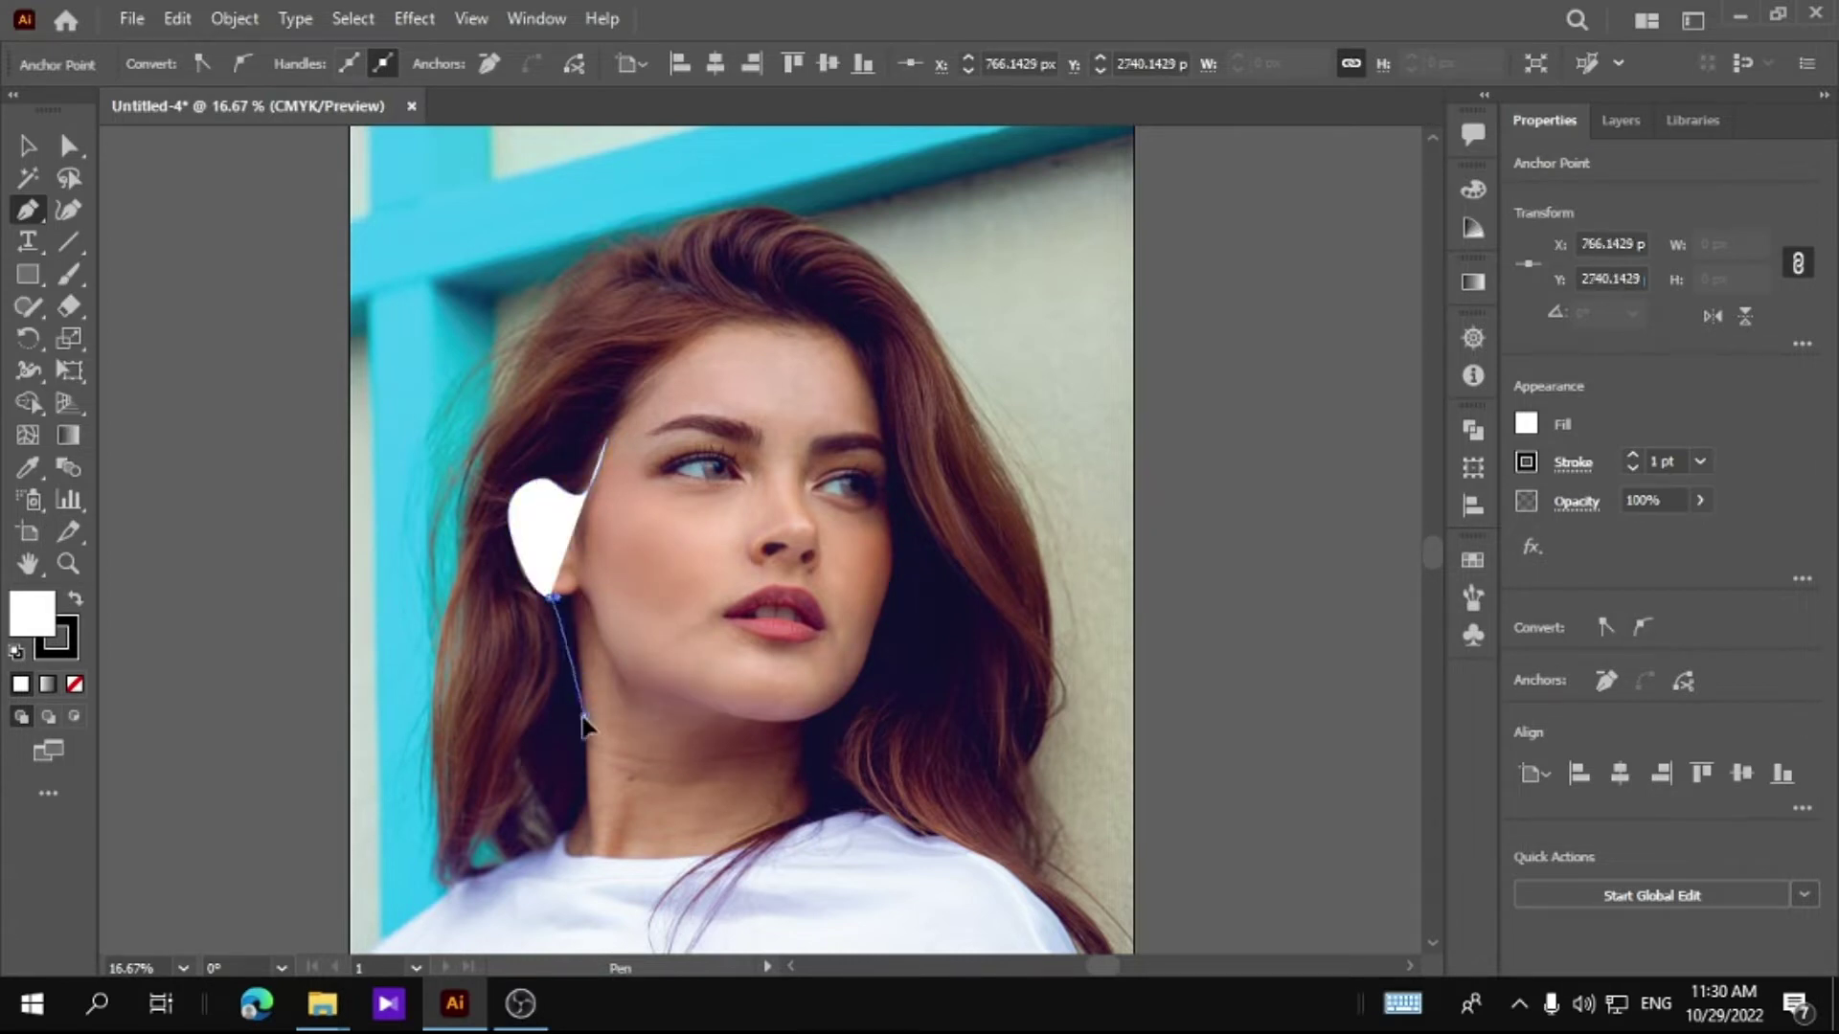
left_click_drag(588, 859, 573, 841)
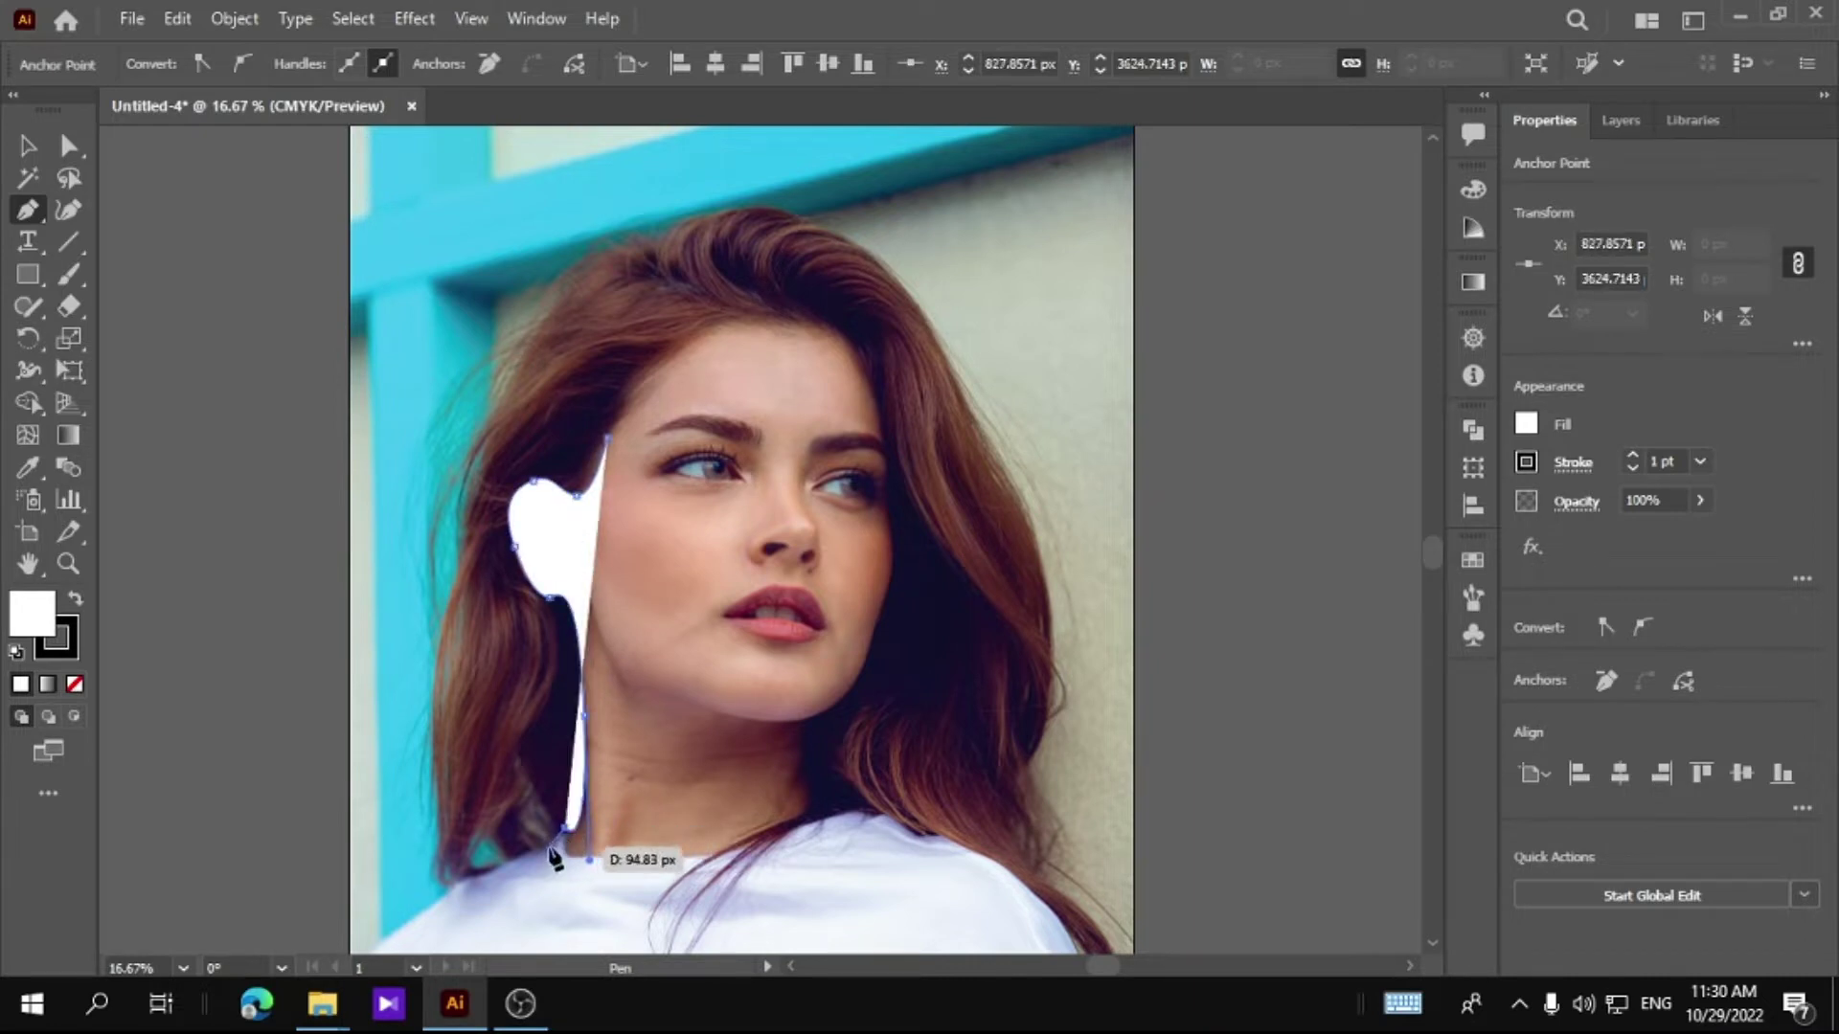
mouse_move(571, 840)
left_mouse_down()
mouse_move(514, 766)
mouse_move(560, 842)
mouse_move(533, 835)
mouse_move(547, 879)
left_mouse_up()
left_click(483, 819)
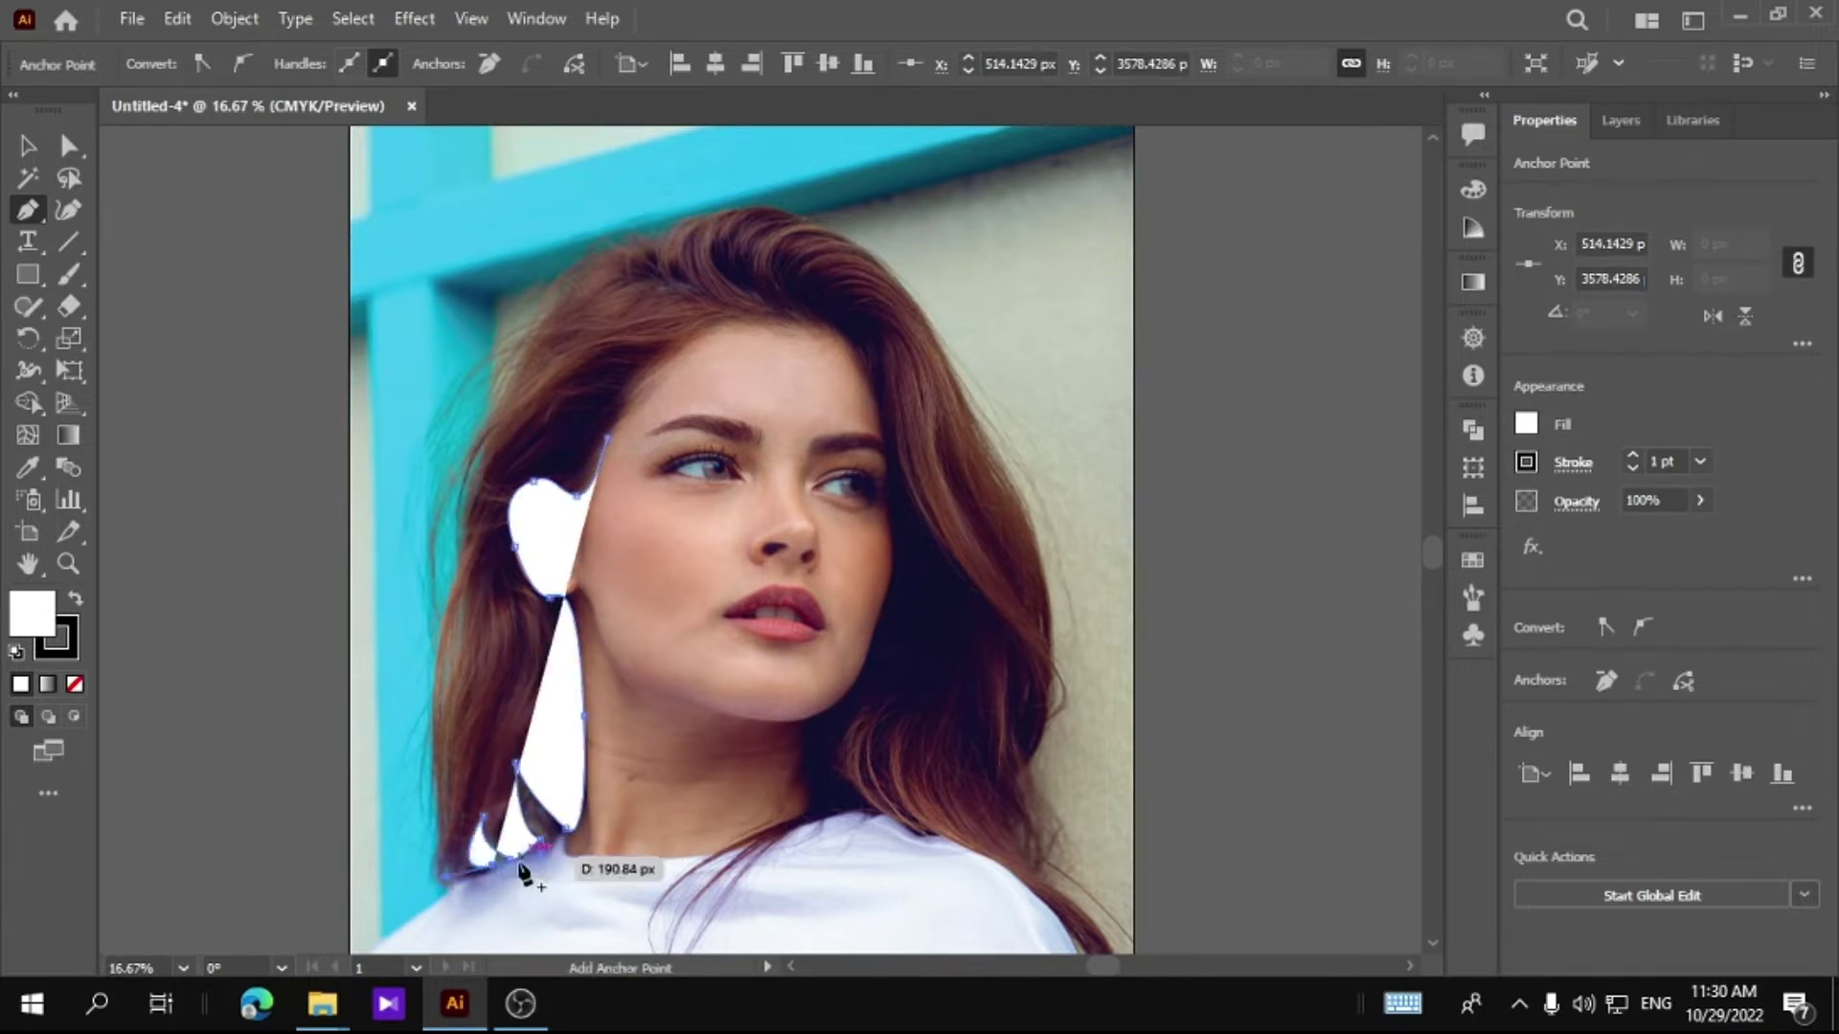
left_click(463, 874)
mouse_move(427, 843)
left_mouse_down()
mouse_move(436, 622)
mouse_move(517, 349)
left_mouse_up()
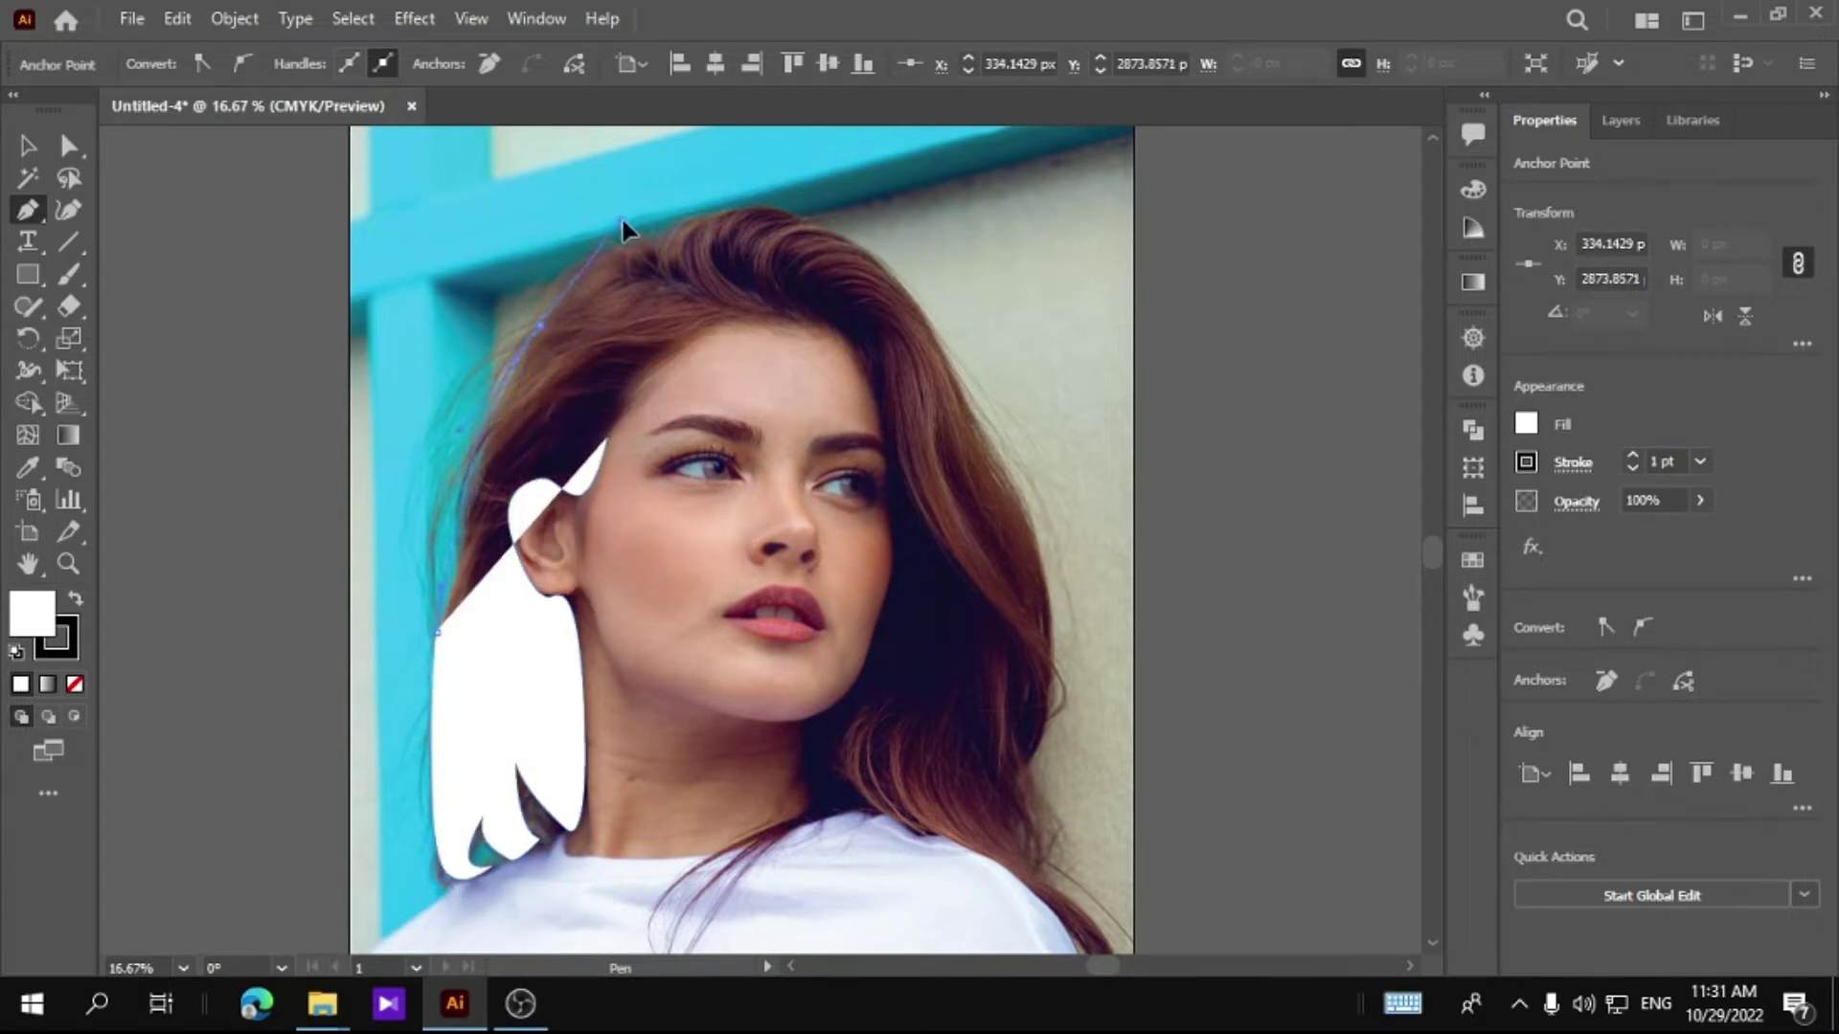
Step: Continue the hair outline over the top and down the right side
left_click_drag(723, 211, 804, 213)
left_click_drag(886, 261, 976, 334)
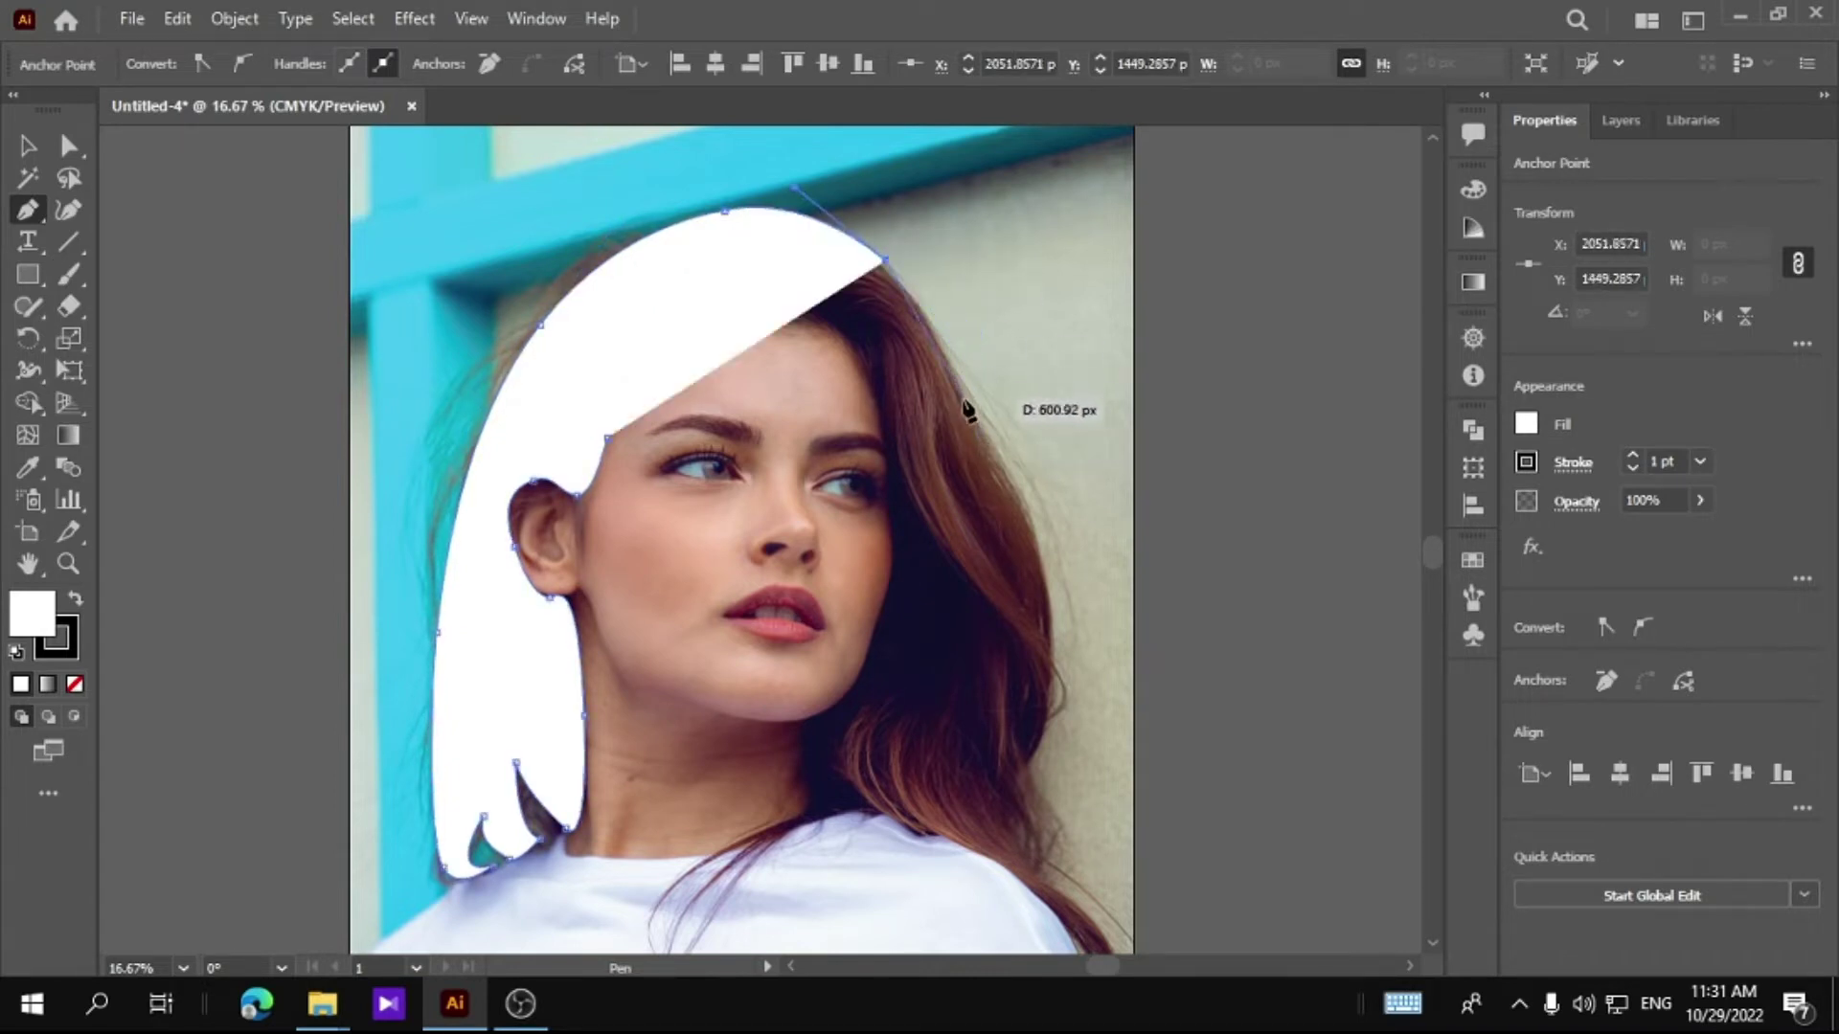
left_click_drag(971, 402, 1058, 565)
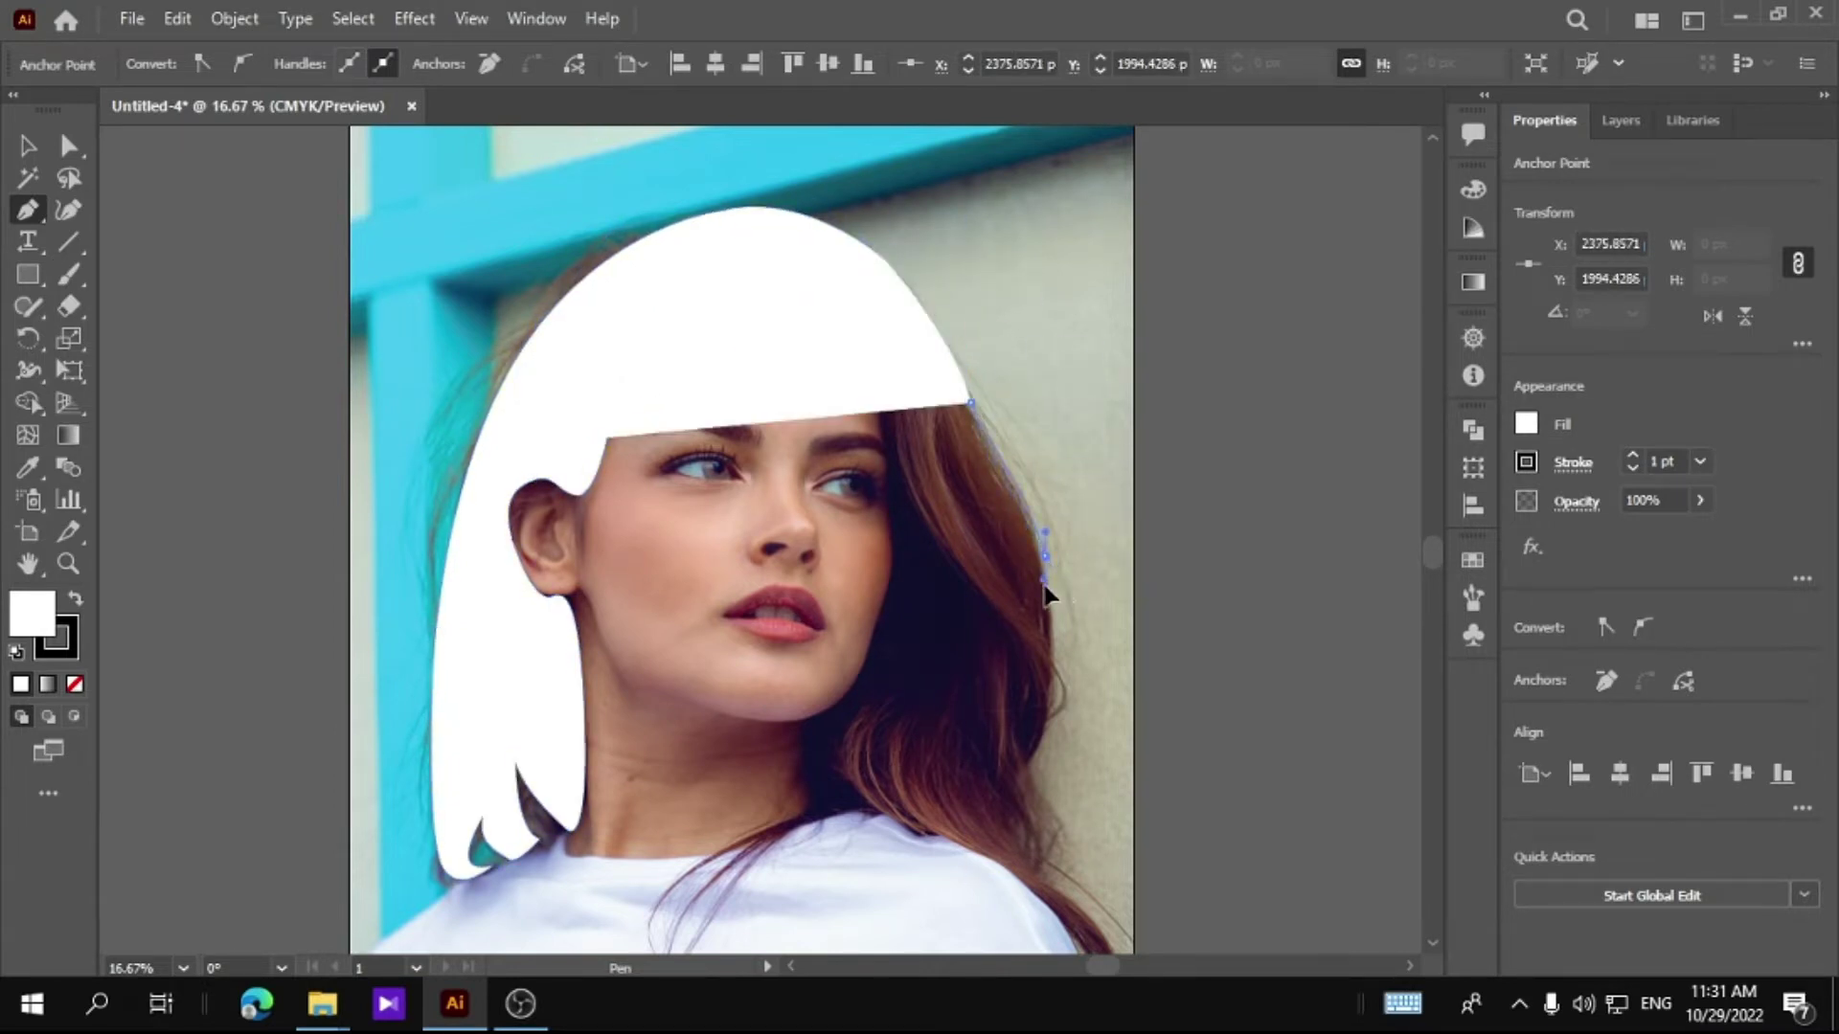
left_click_drag(1073, 657, 1045, 554)
left_click(1046, 653)
mouse_move(1001, 714)
left_mouse_down()
mouse_move(984, 816)
mouse_move(1106, 857)
left_mouse_up()
scroll(1015, 795, "down", 1)
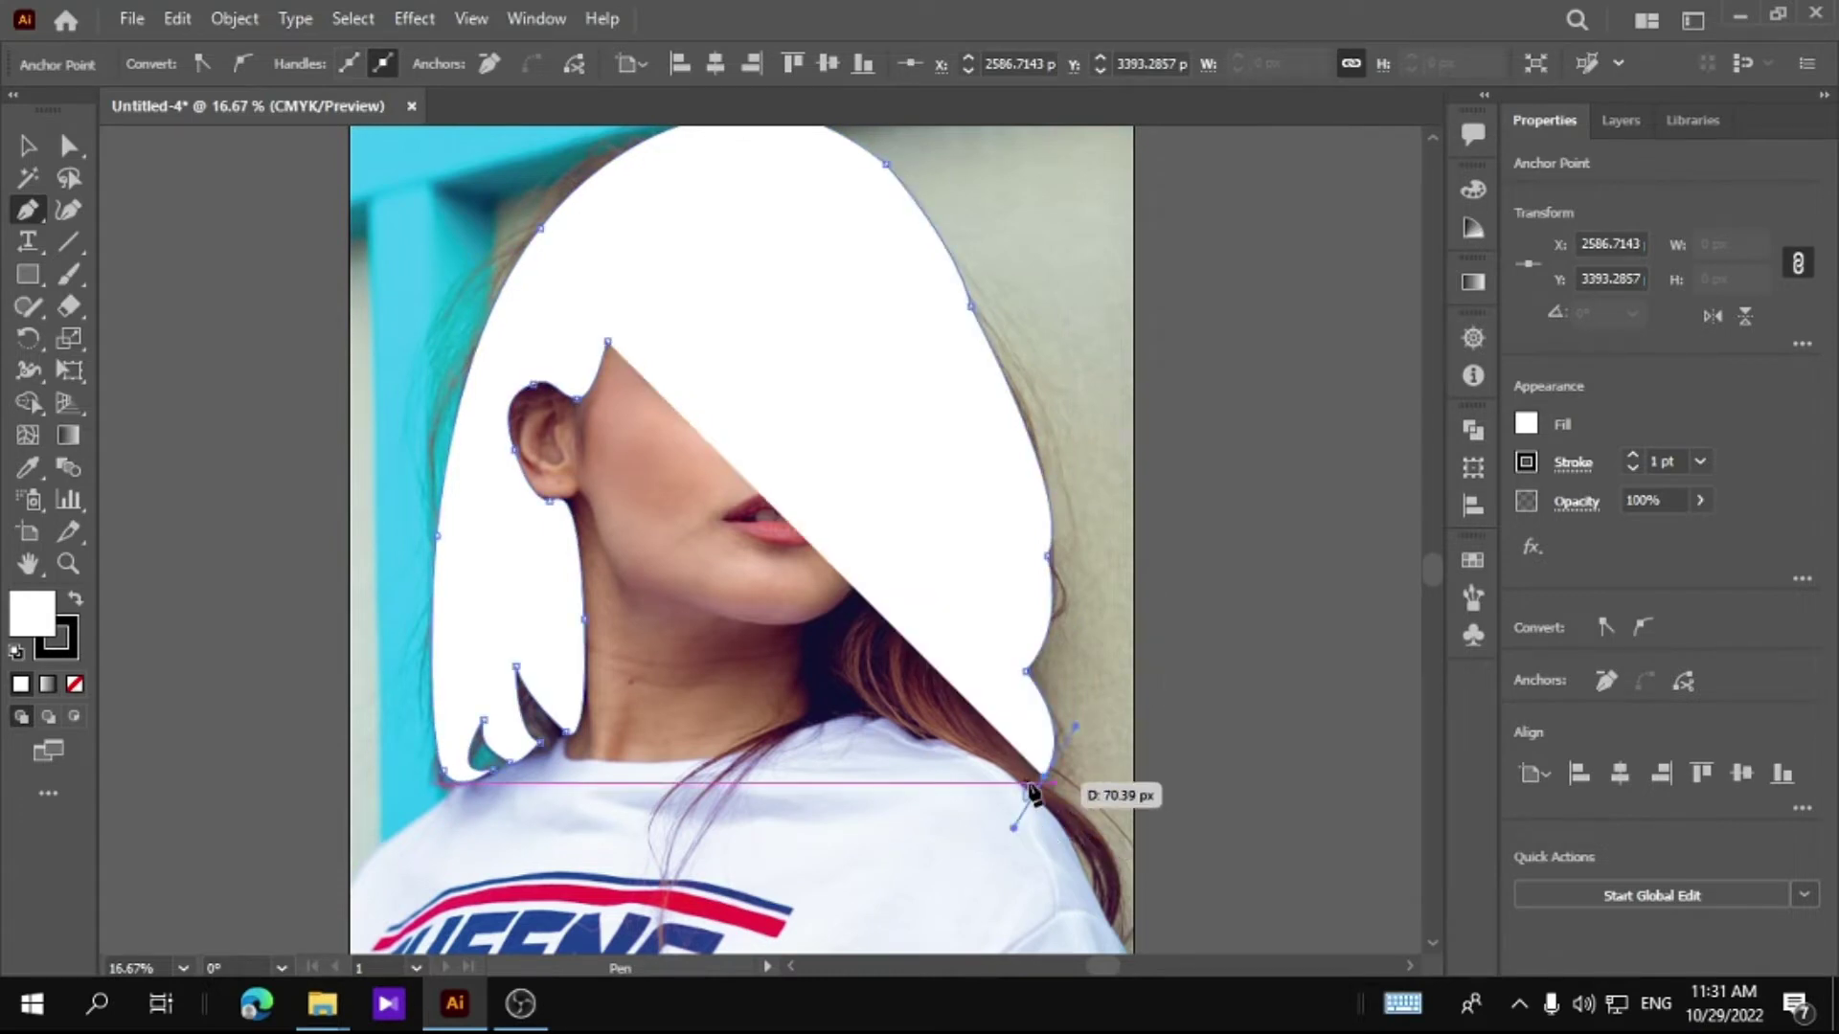
scroll(1188, 843, "down", 1)
left_click(1107, 895)
scroll(1202, 855, "down", 1)
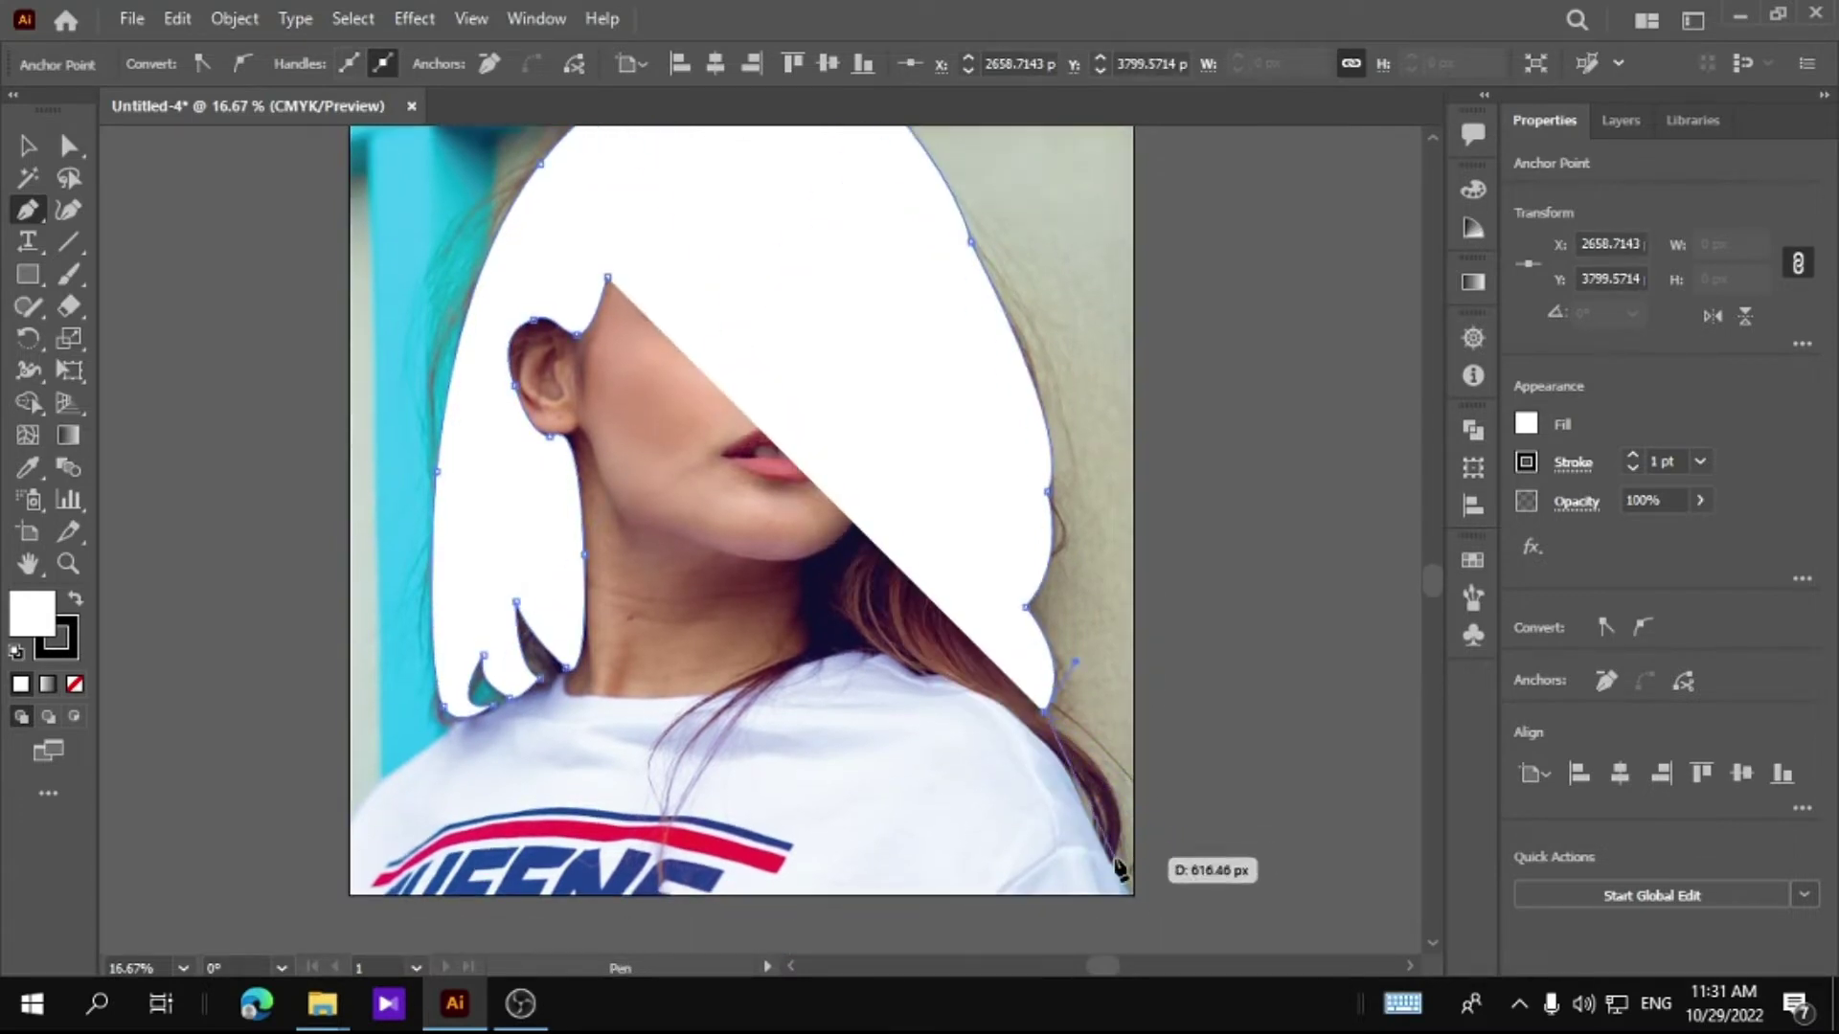
left_click_drag(1111, 854, 1161, 819)
Step: Set the fill to none and close the hair outline along its inner edge
left_click(73, 686)
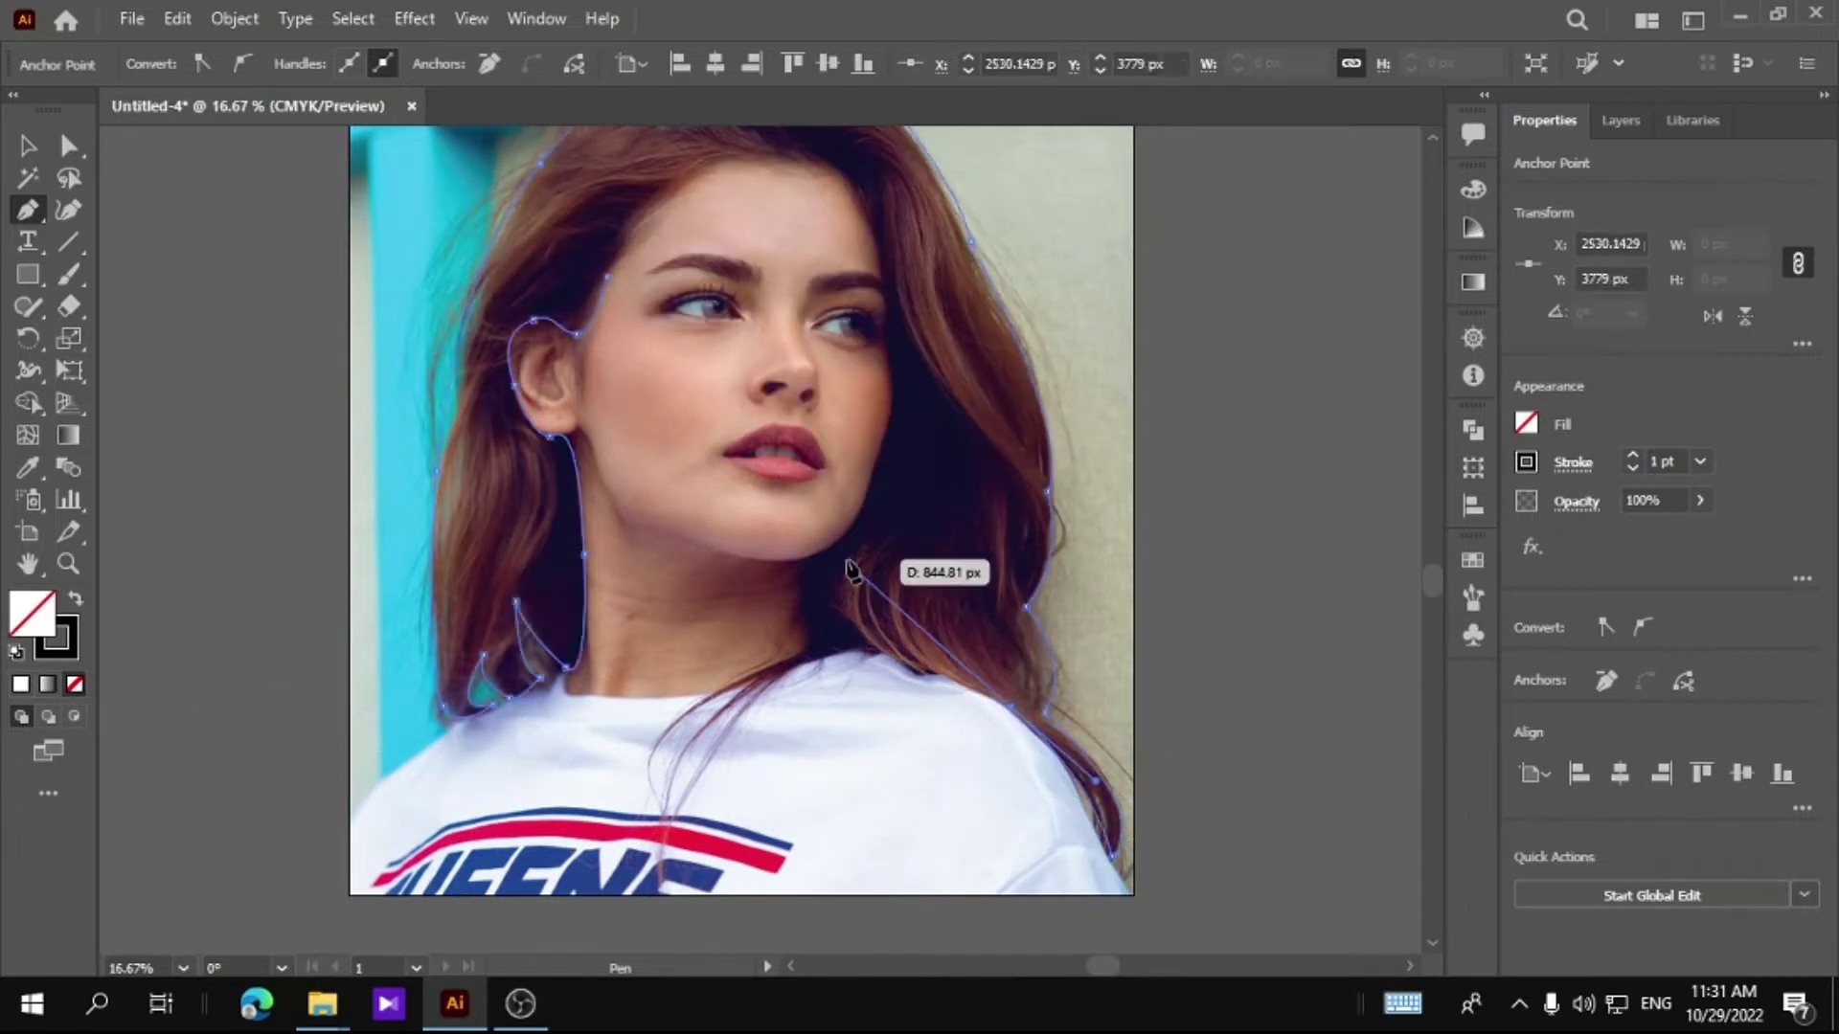
left_click_drag(856, 556, 920, 443)
left_click_drag(883, 330, 841, 283)
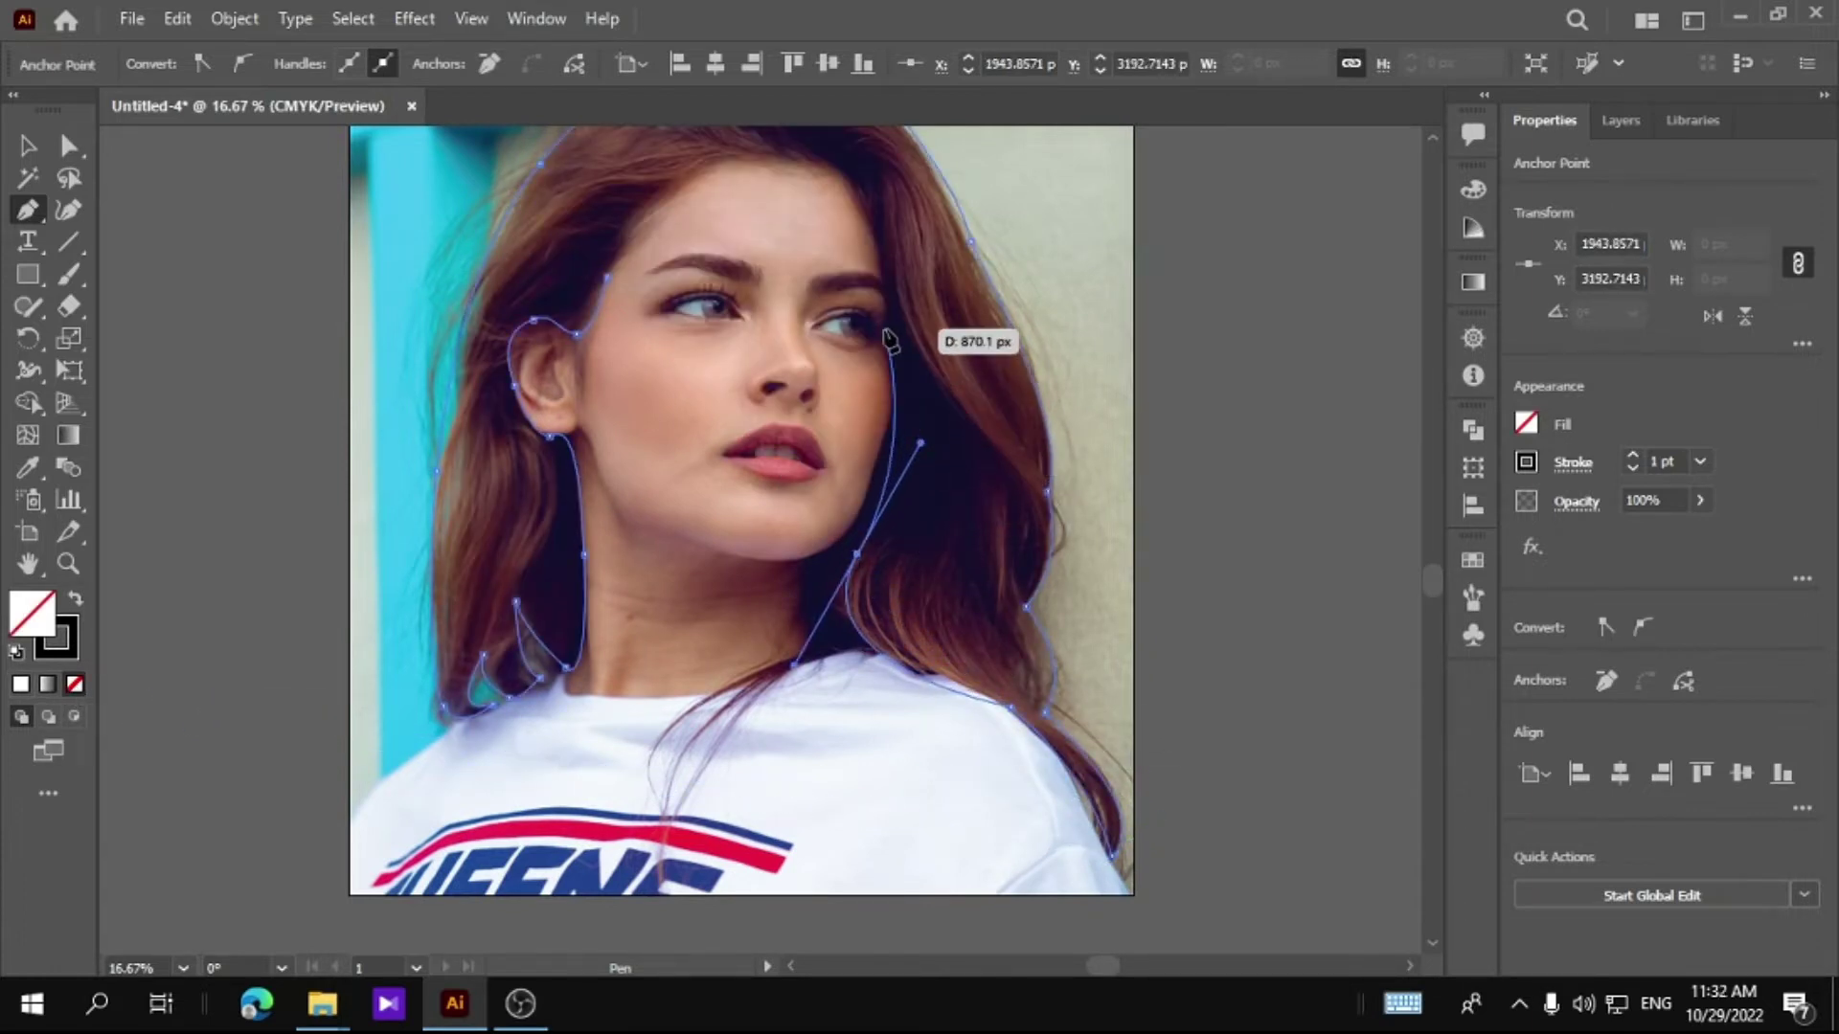
scroll(841, 287, "up", 3)
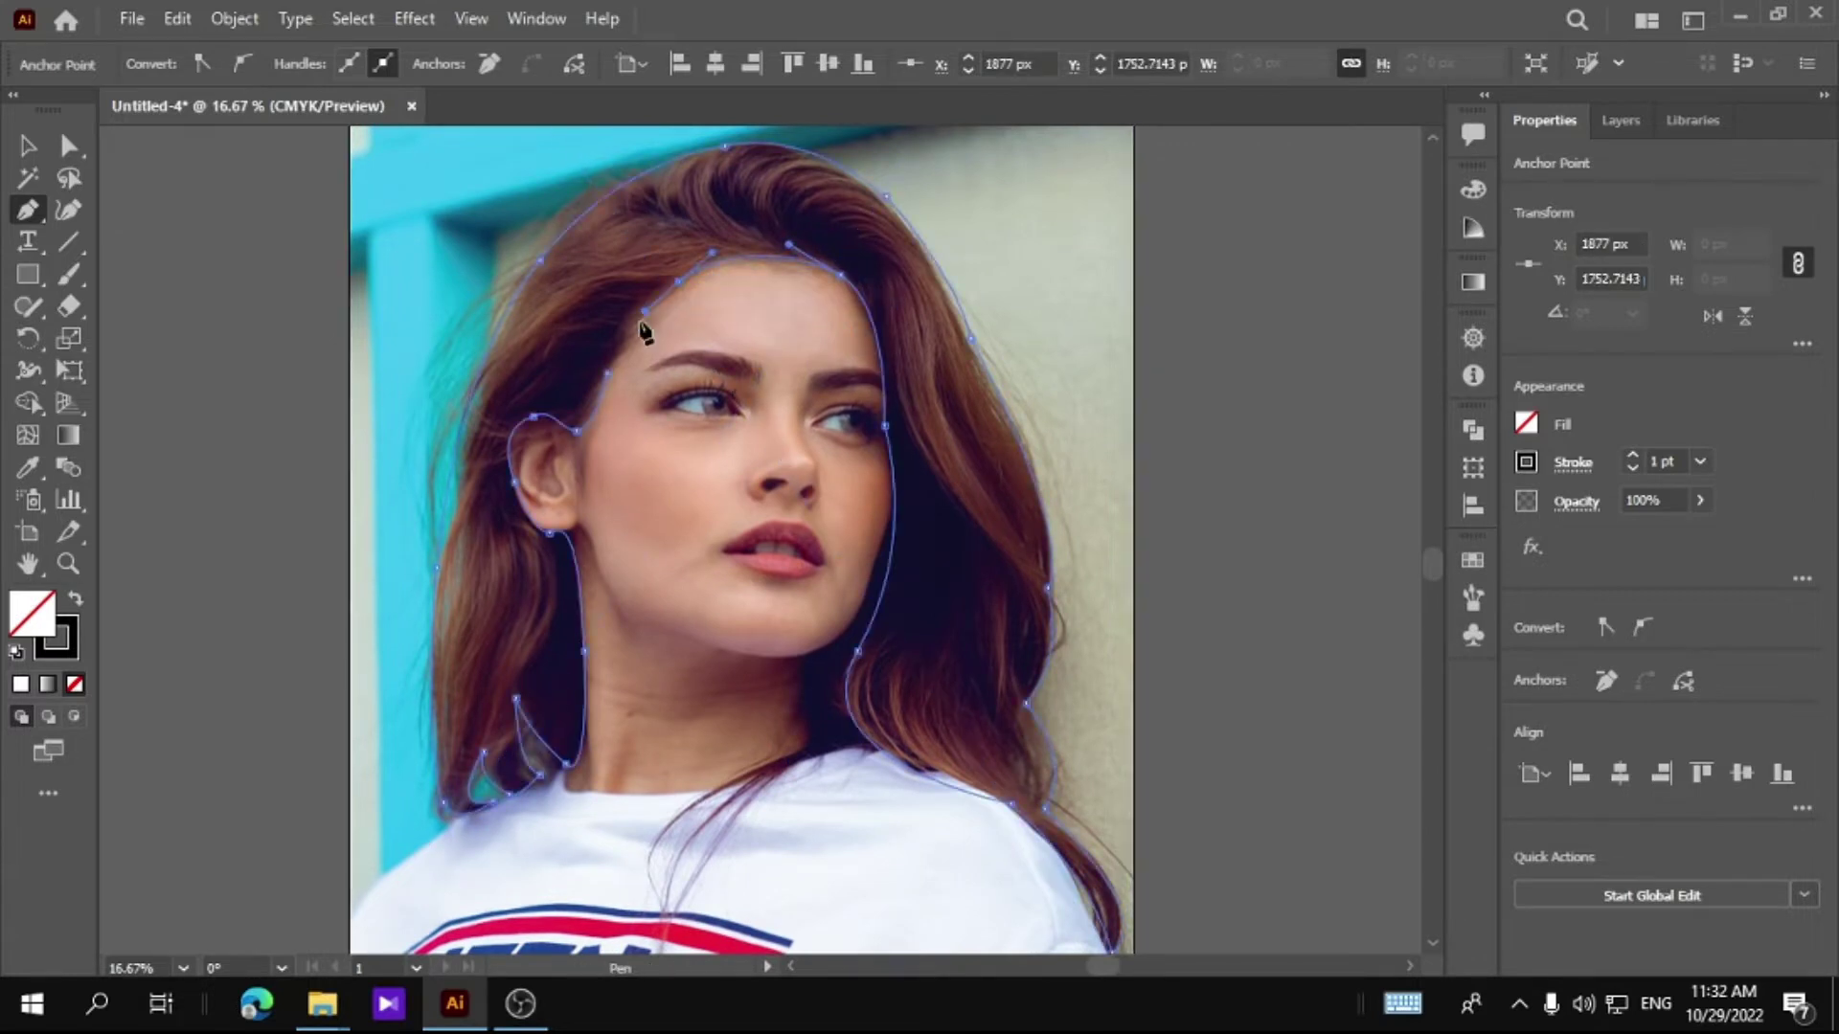
left_click(607, 372)
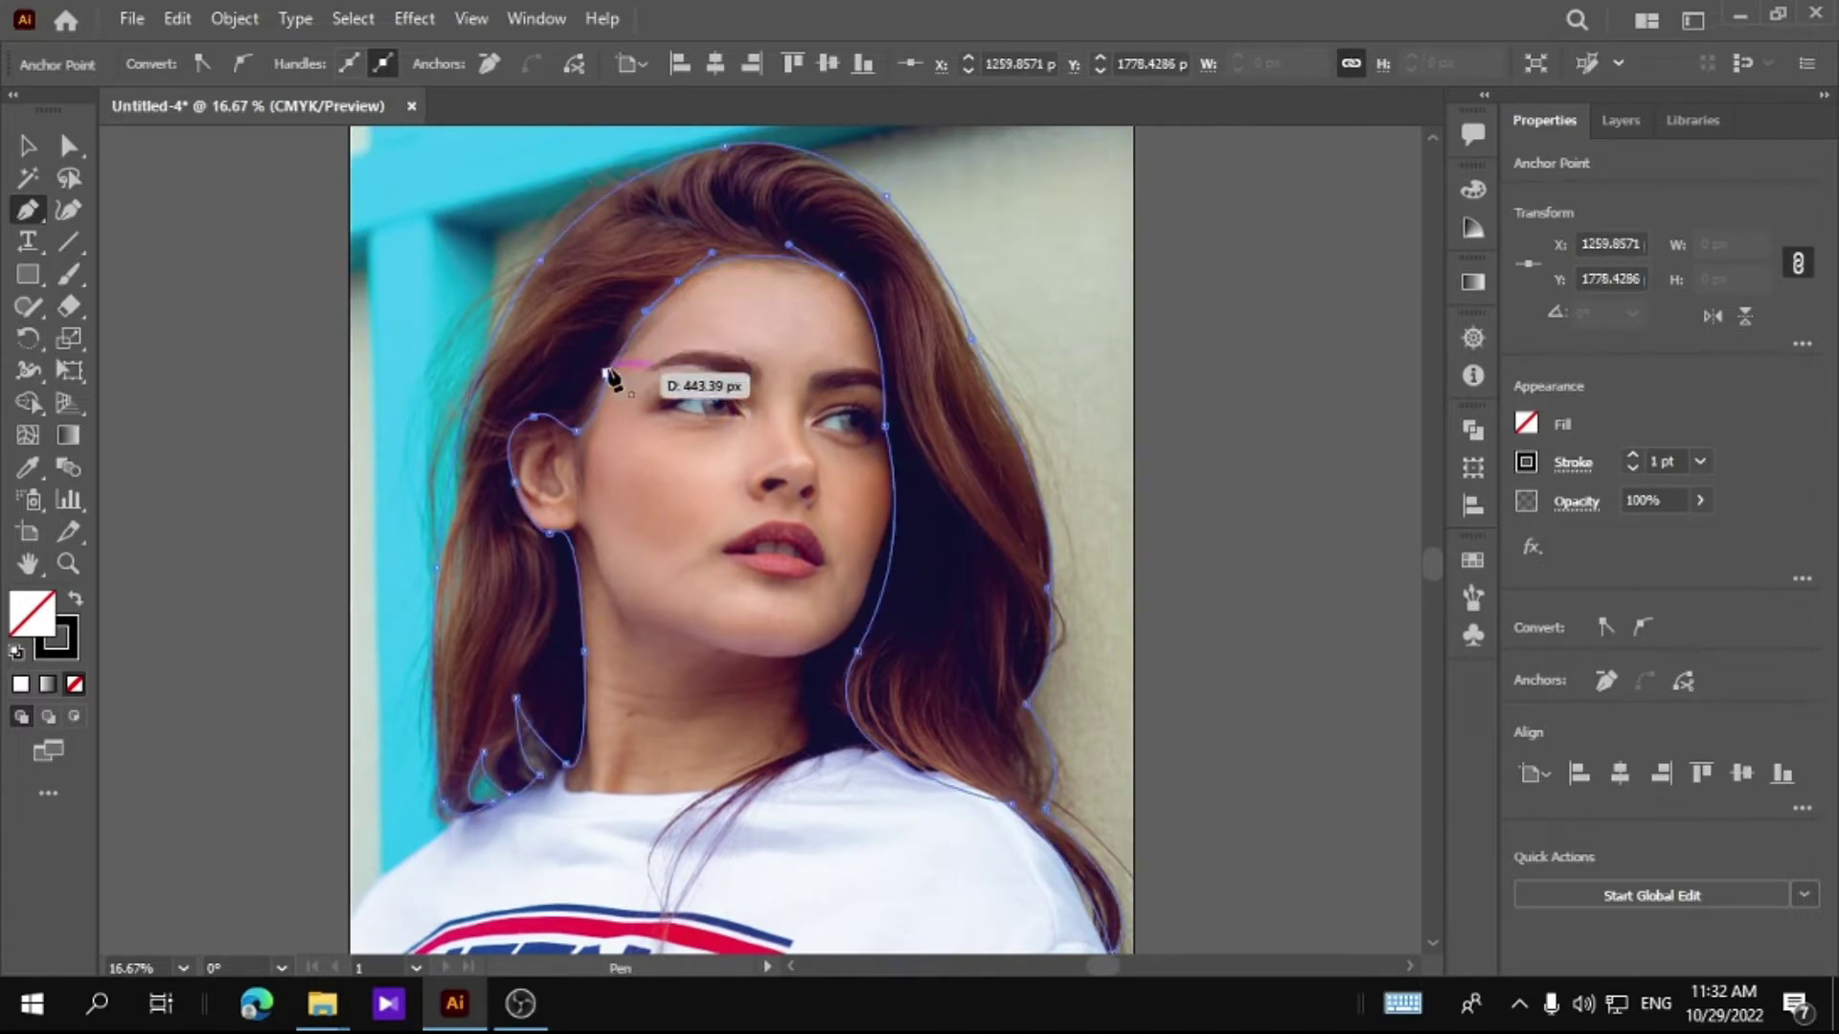
Step: Fill the hair shape with brown sampled from the photo's hair
left_click(28, 468)
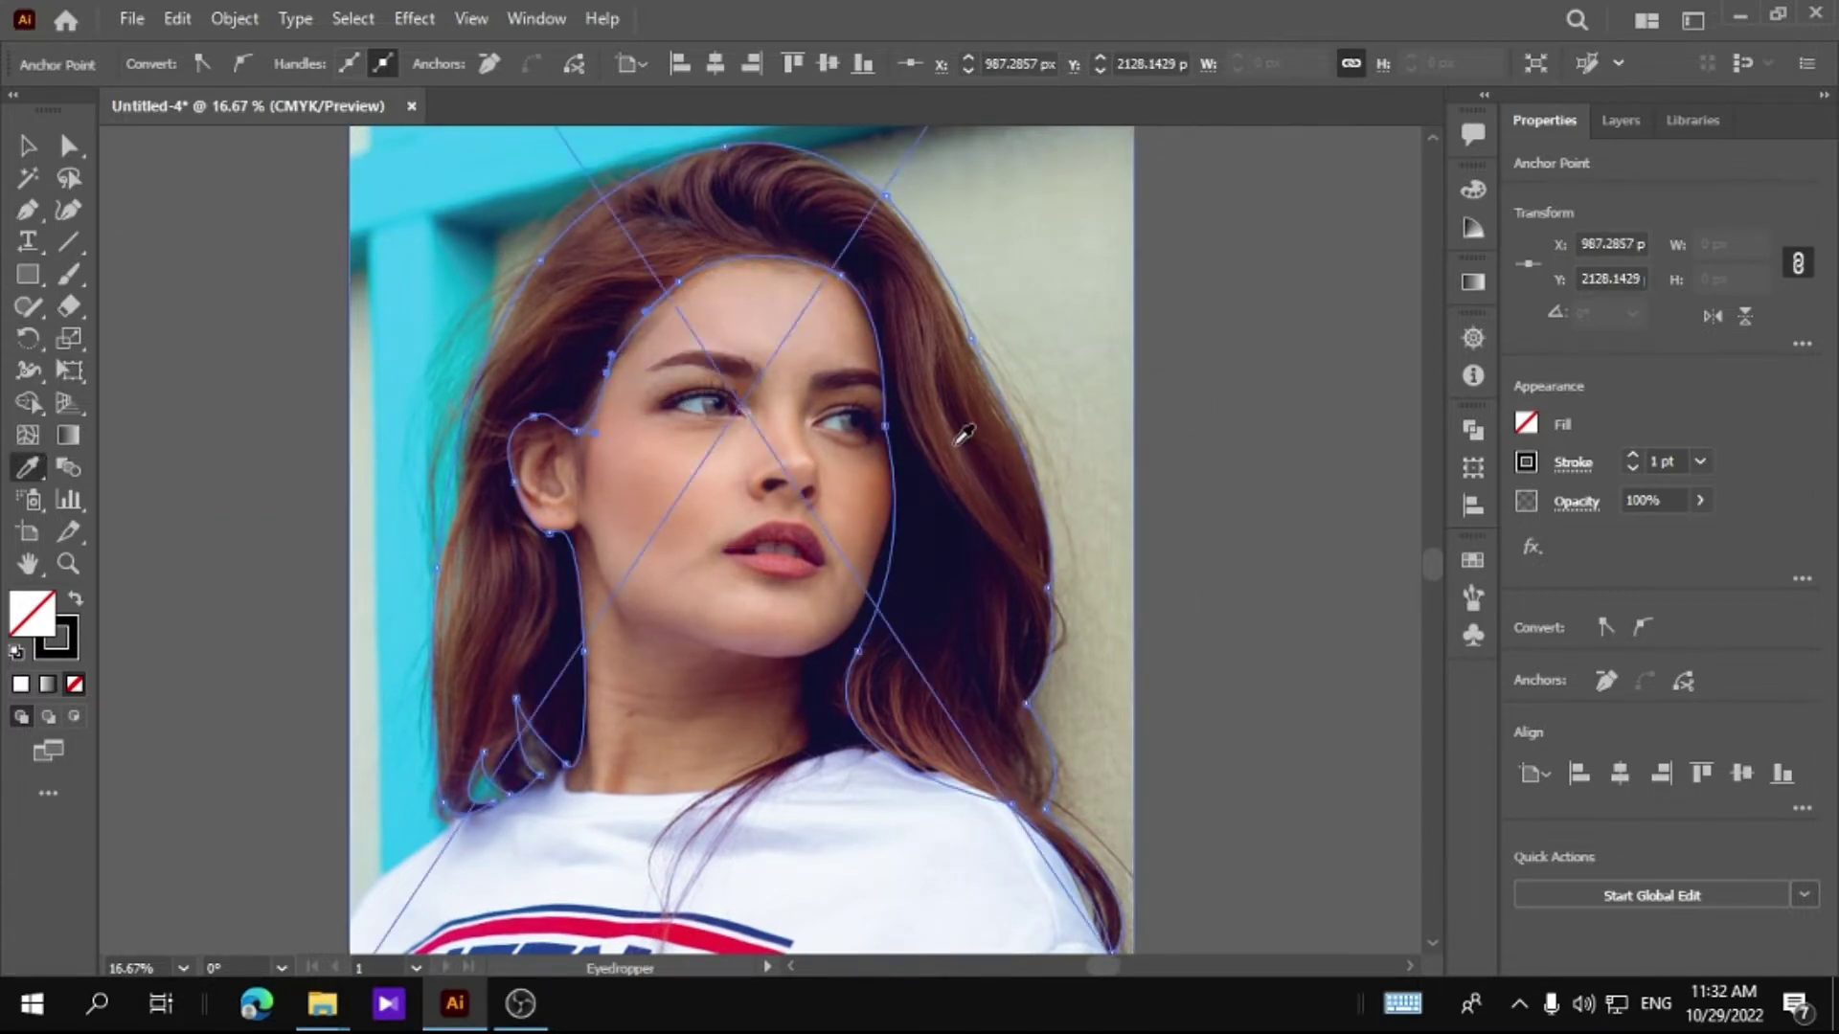
left_click(958, 440)
left_click(25, 145)
left_click(176, 295)
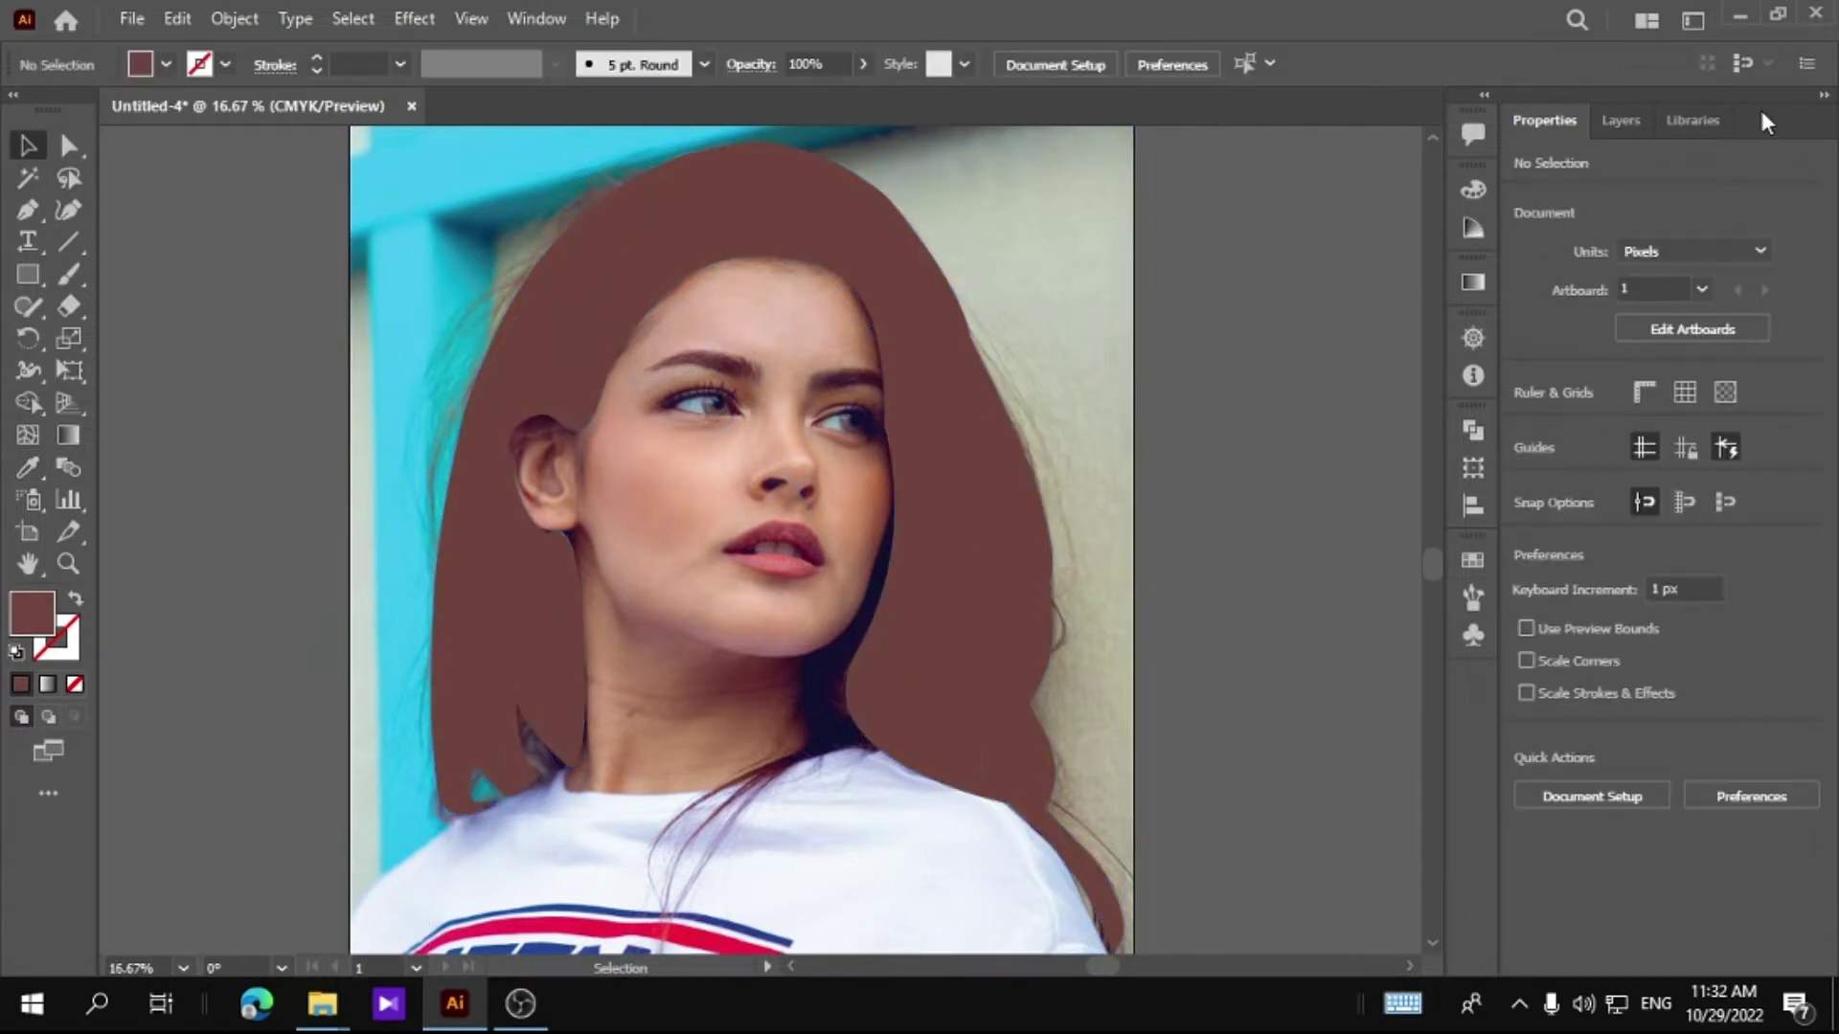
Step: Hide the hair shape in Layers and zoom to 100% on the left eye and eyebrow
left_click(1625, 120)
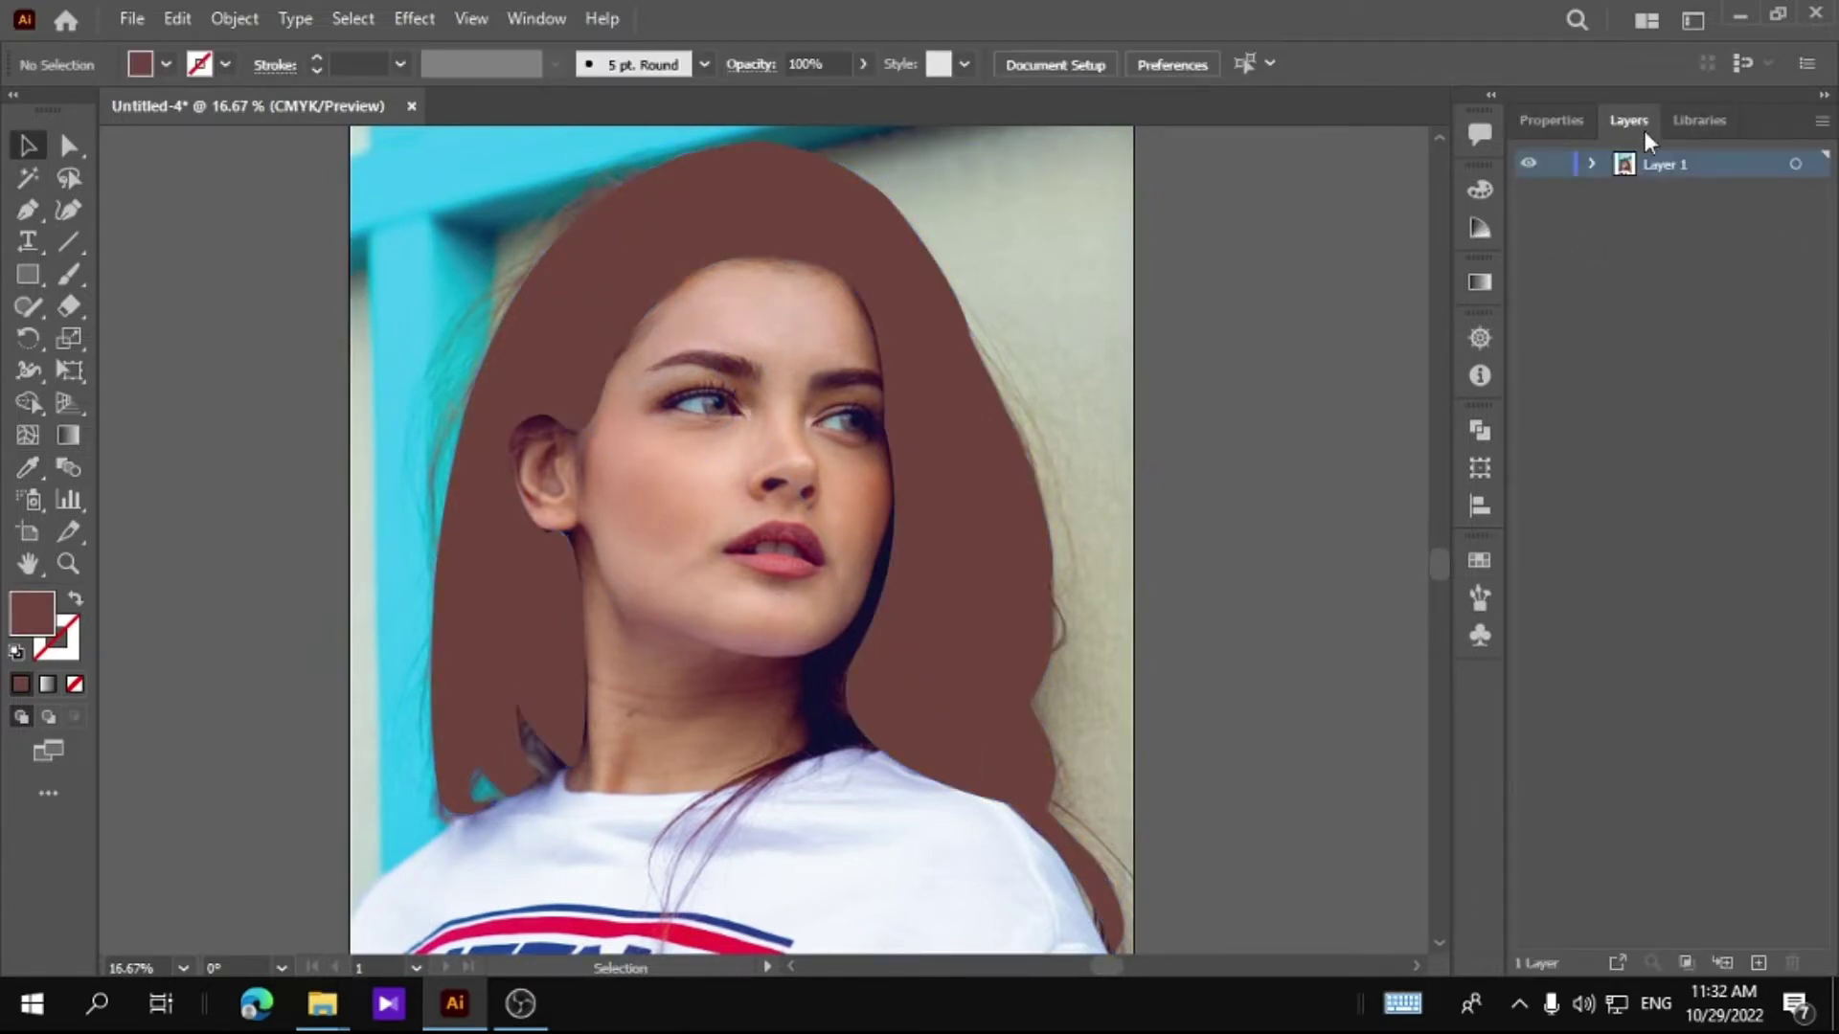
left_click(1592, 165)
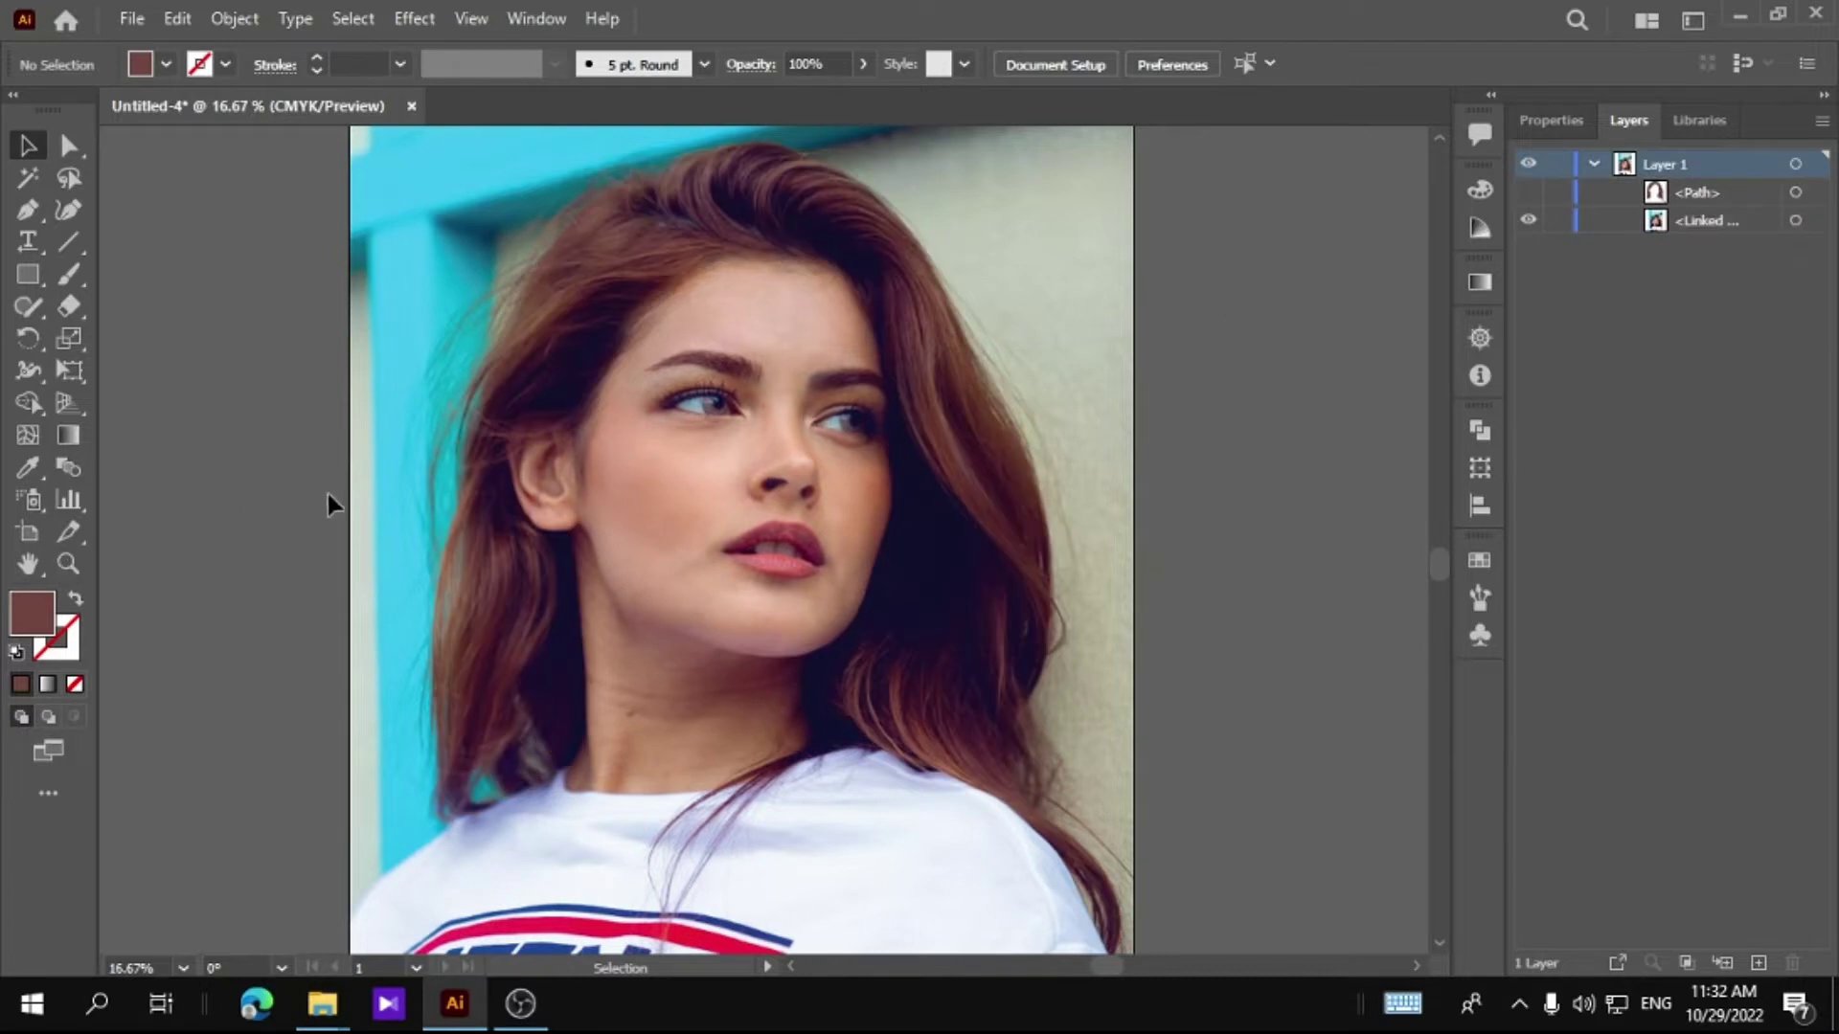
double_click(67, 567)
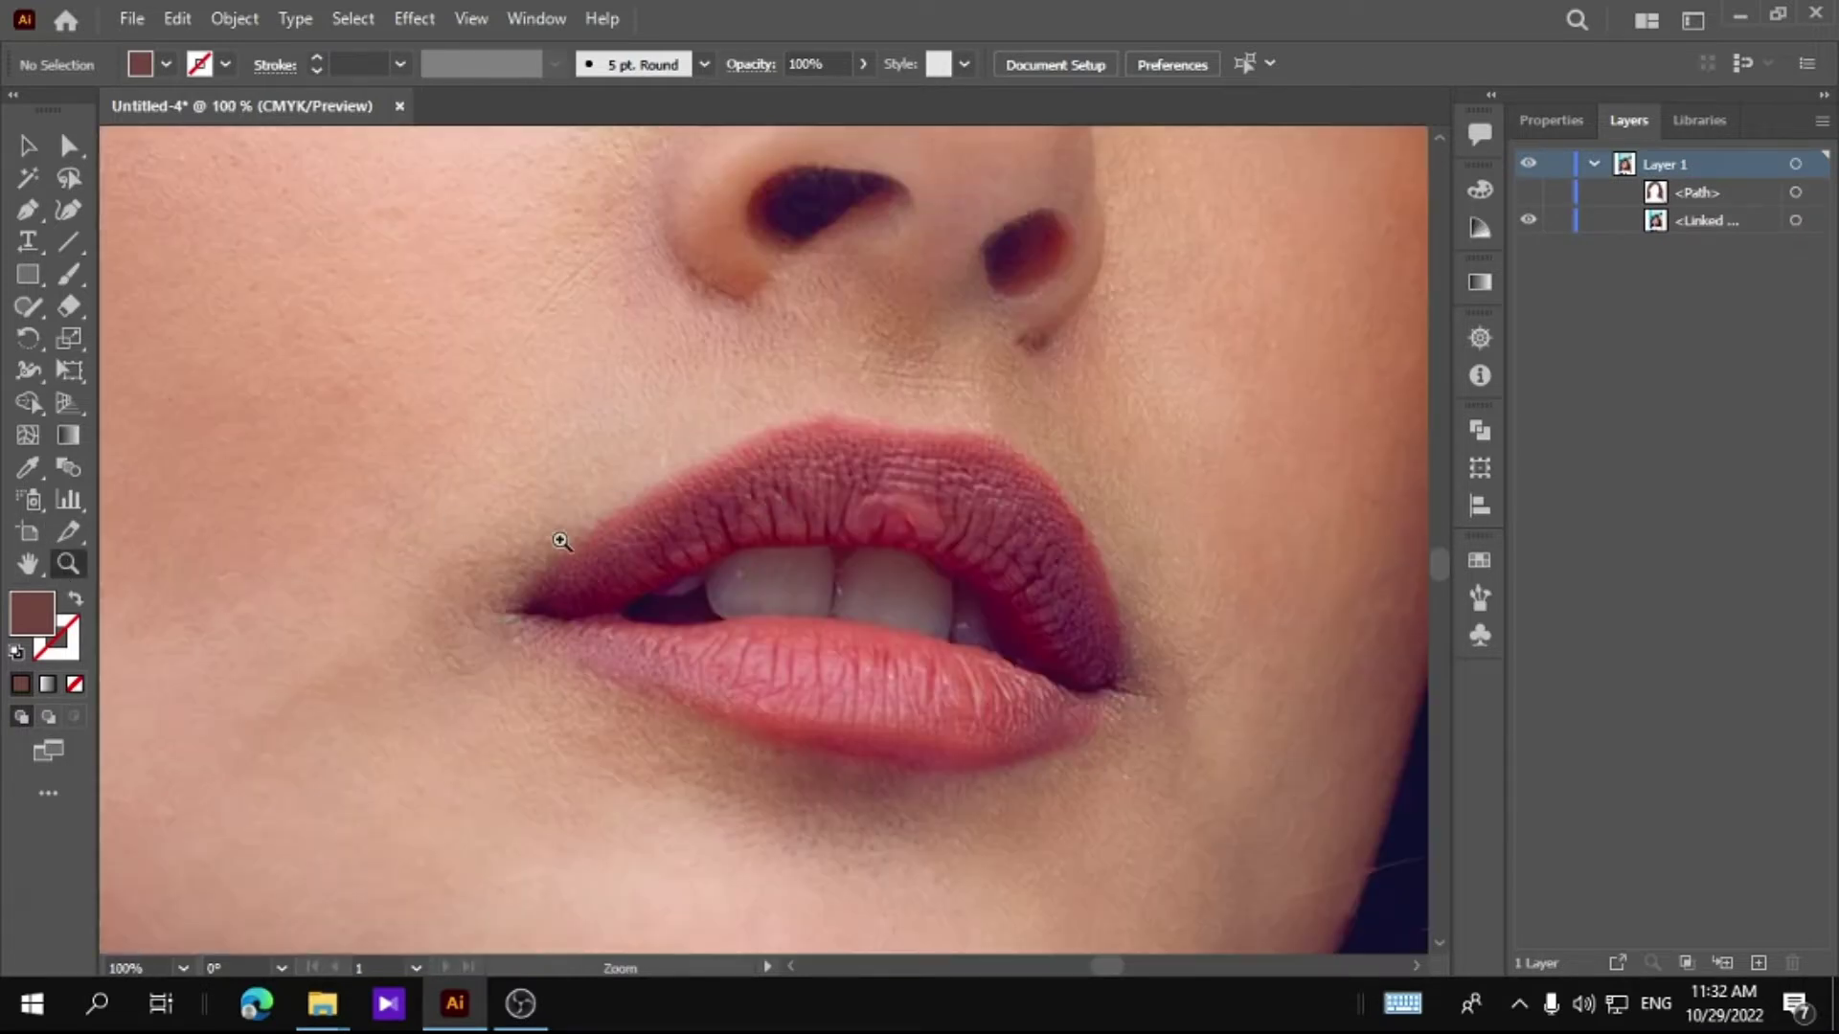
left_click(773, 492, "alt")
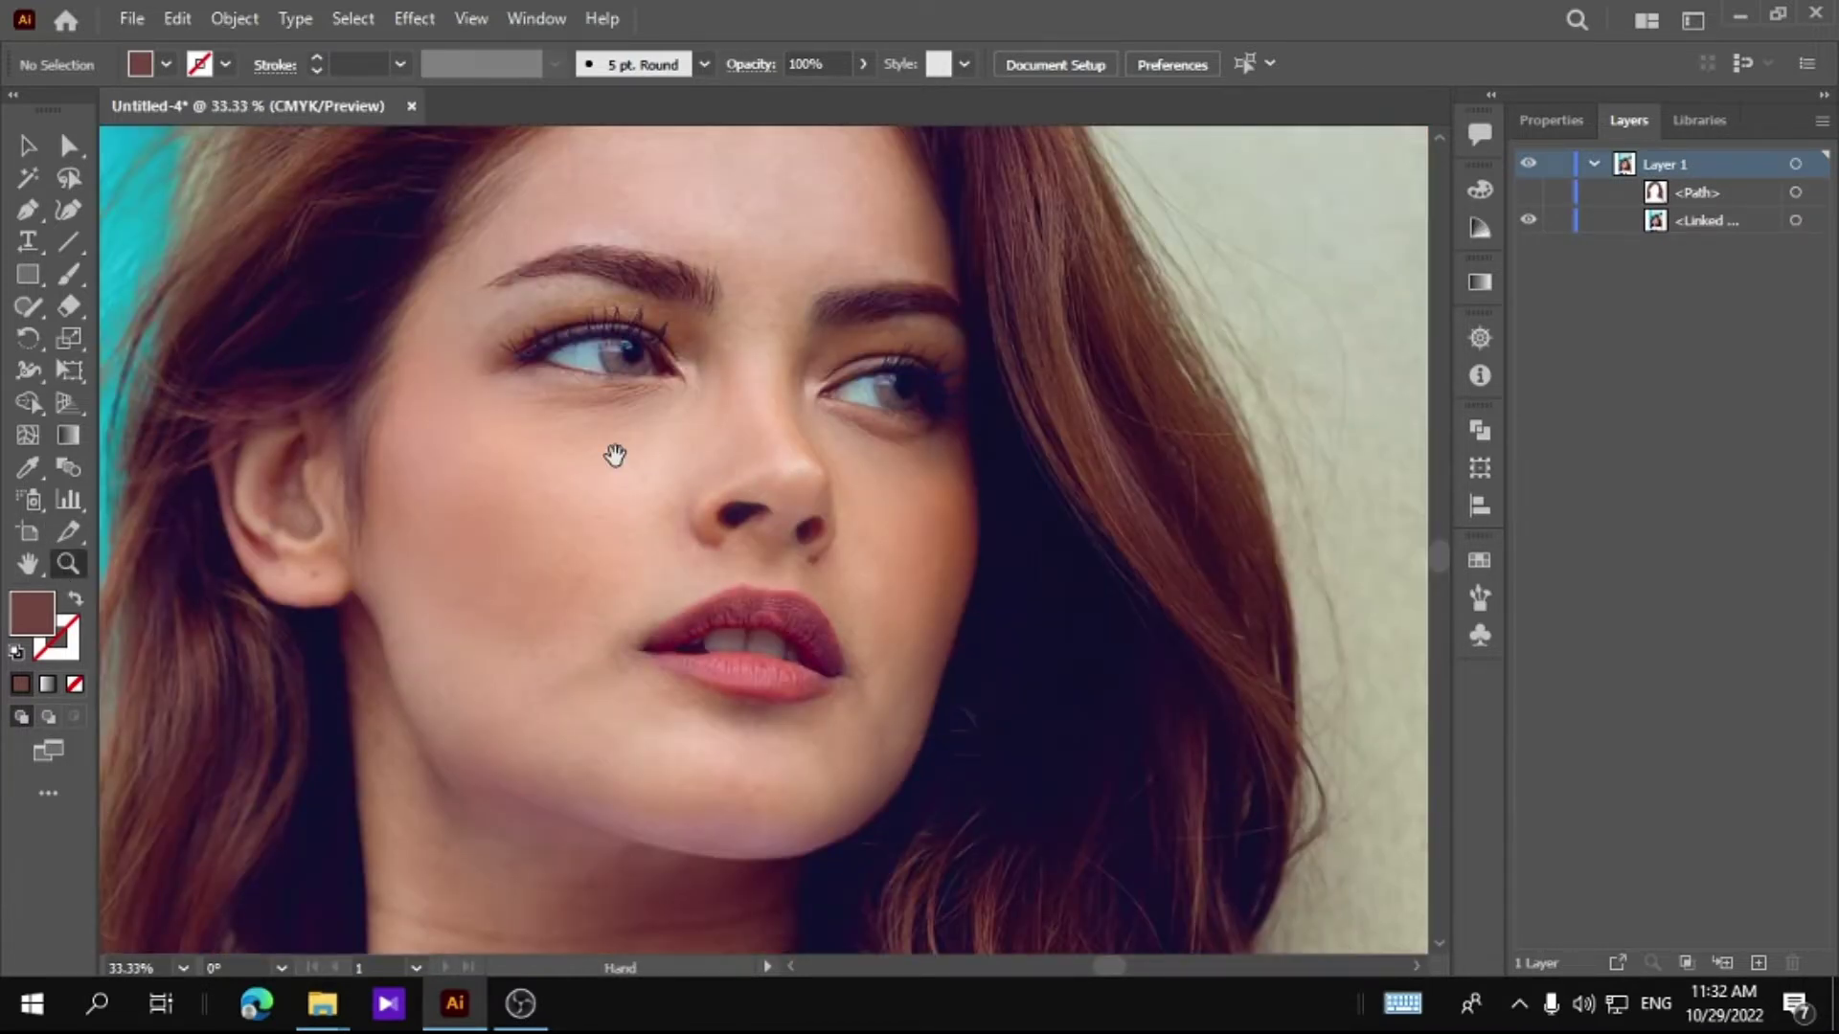
left_click_drag(615, 455, 667, 547)
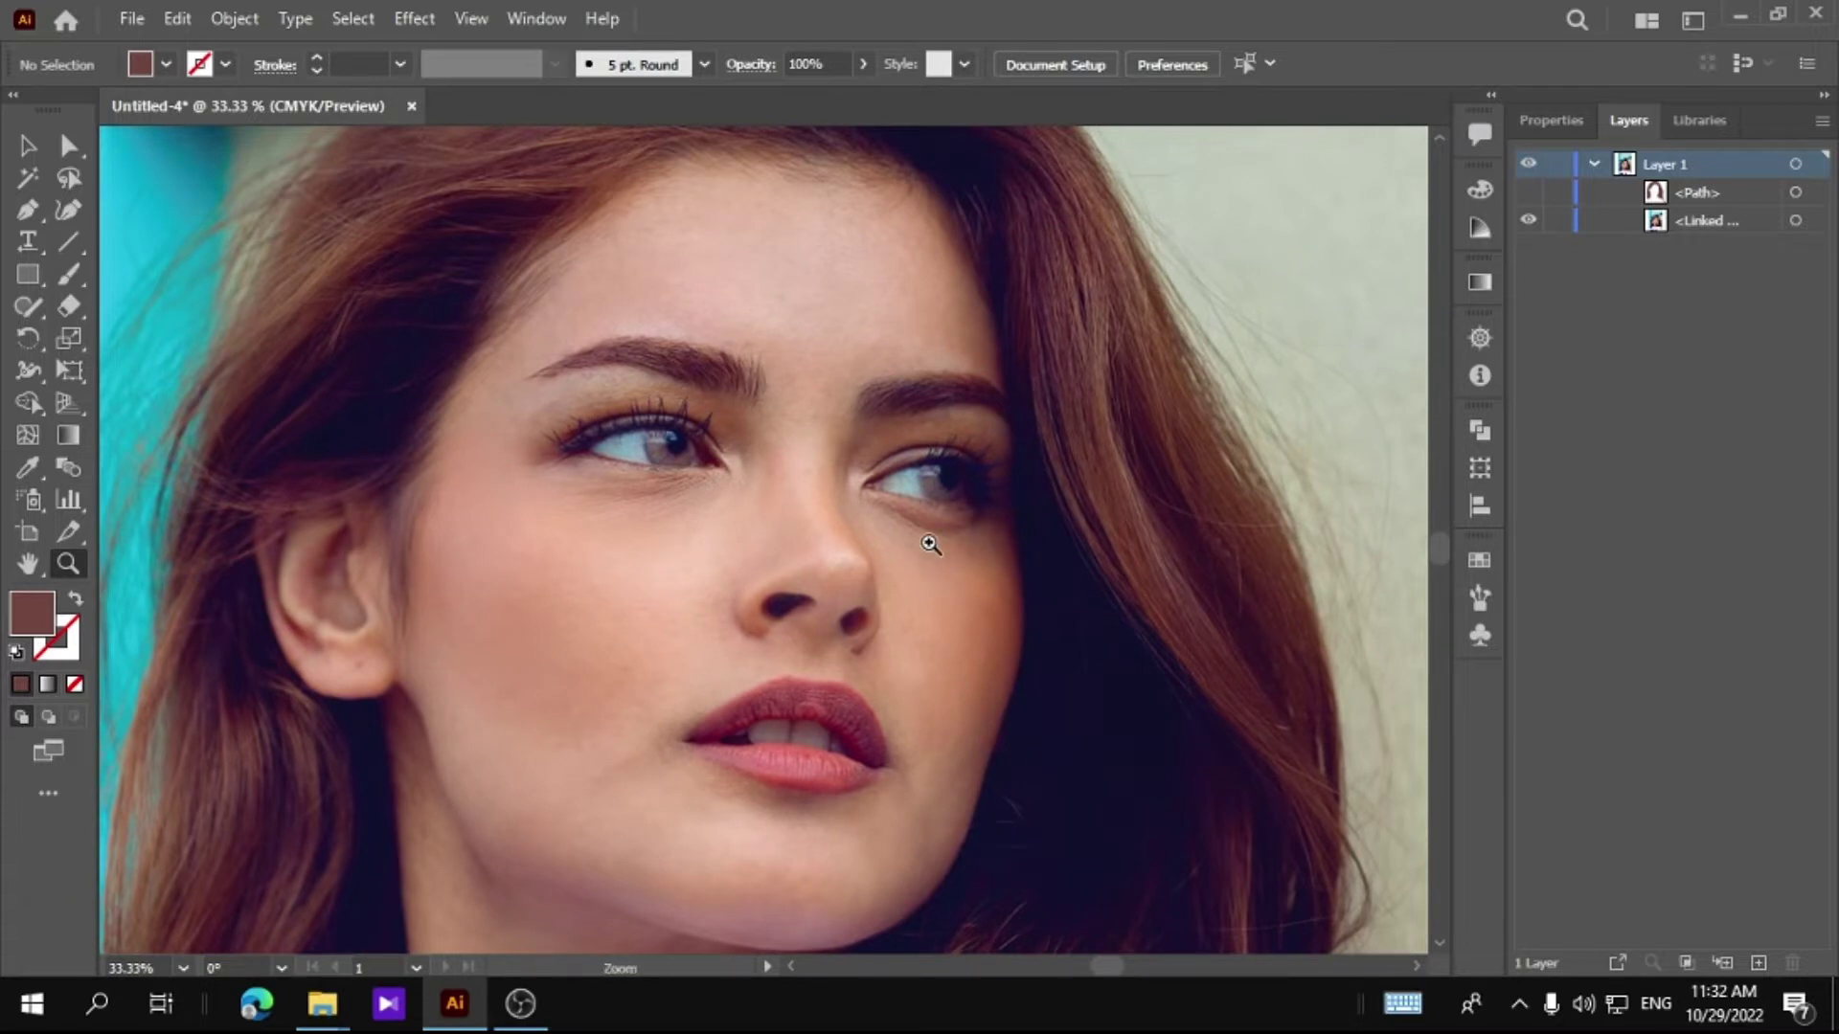
left_click(682, 457)
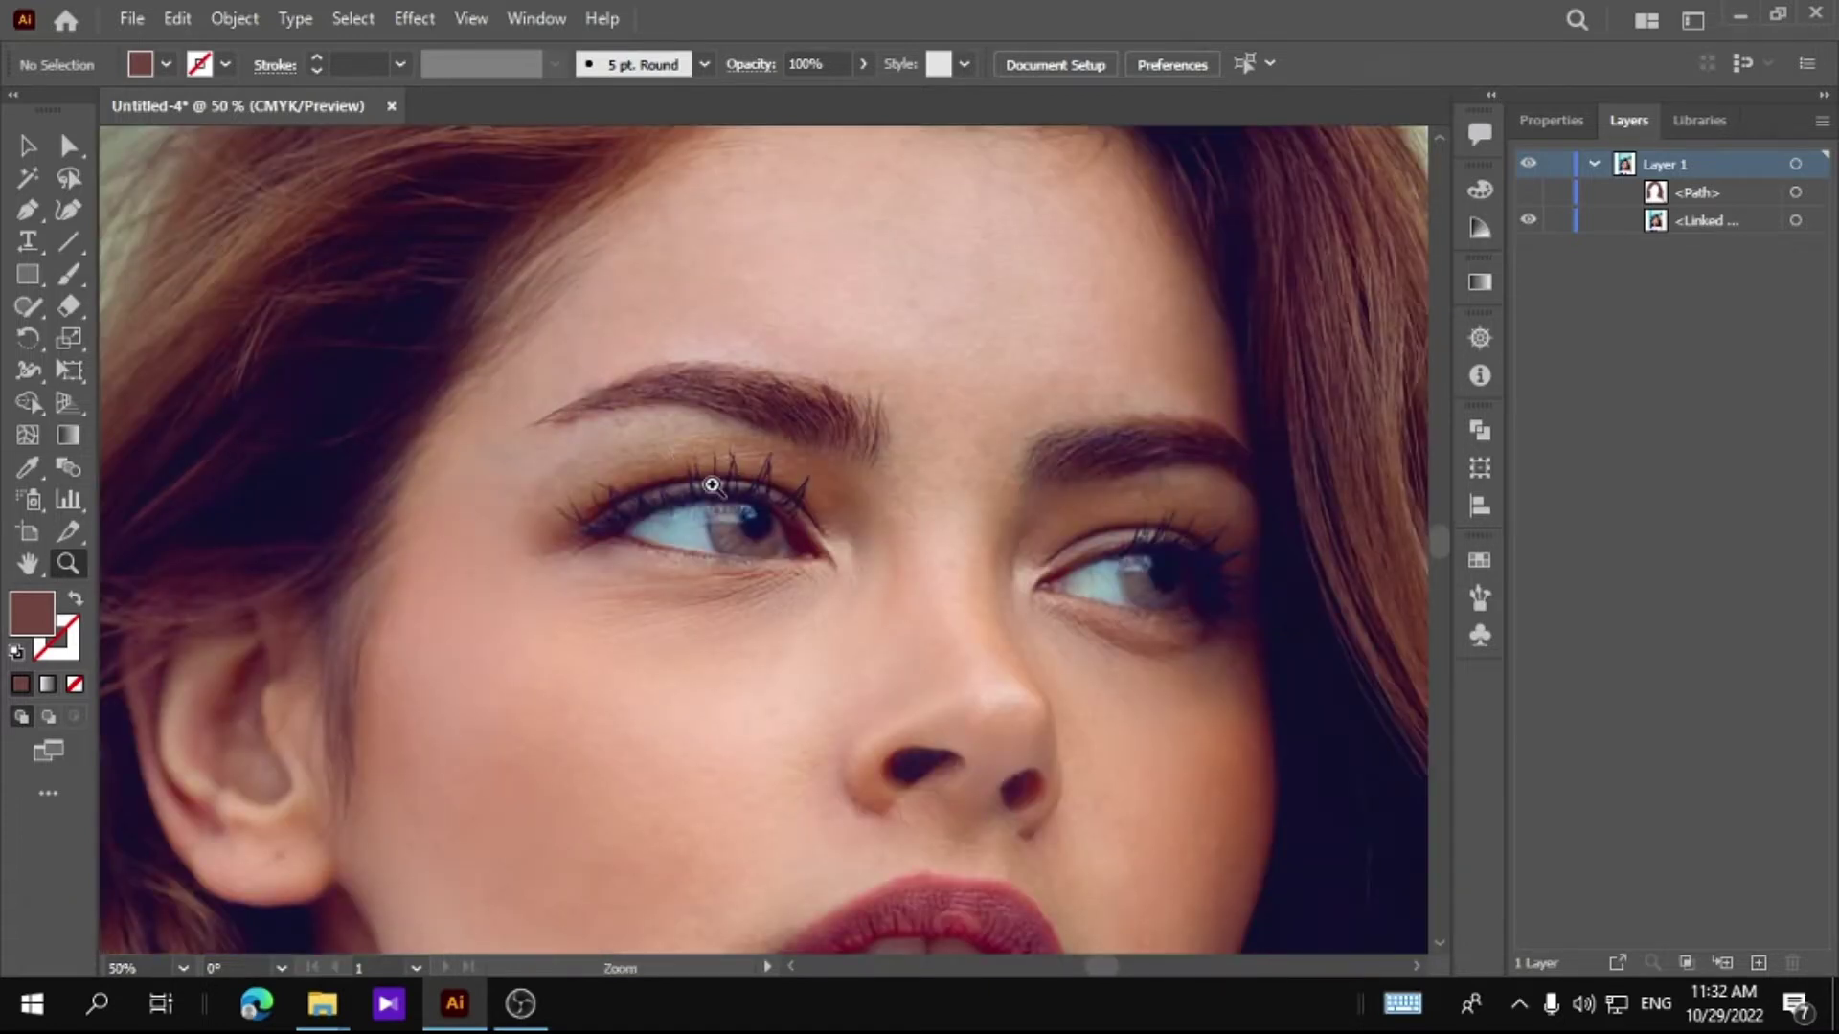
left_click(711, 486)
left_click(779, 527)
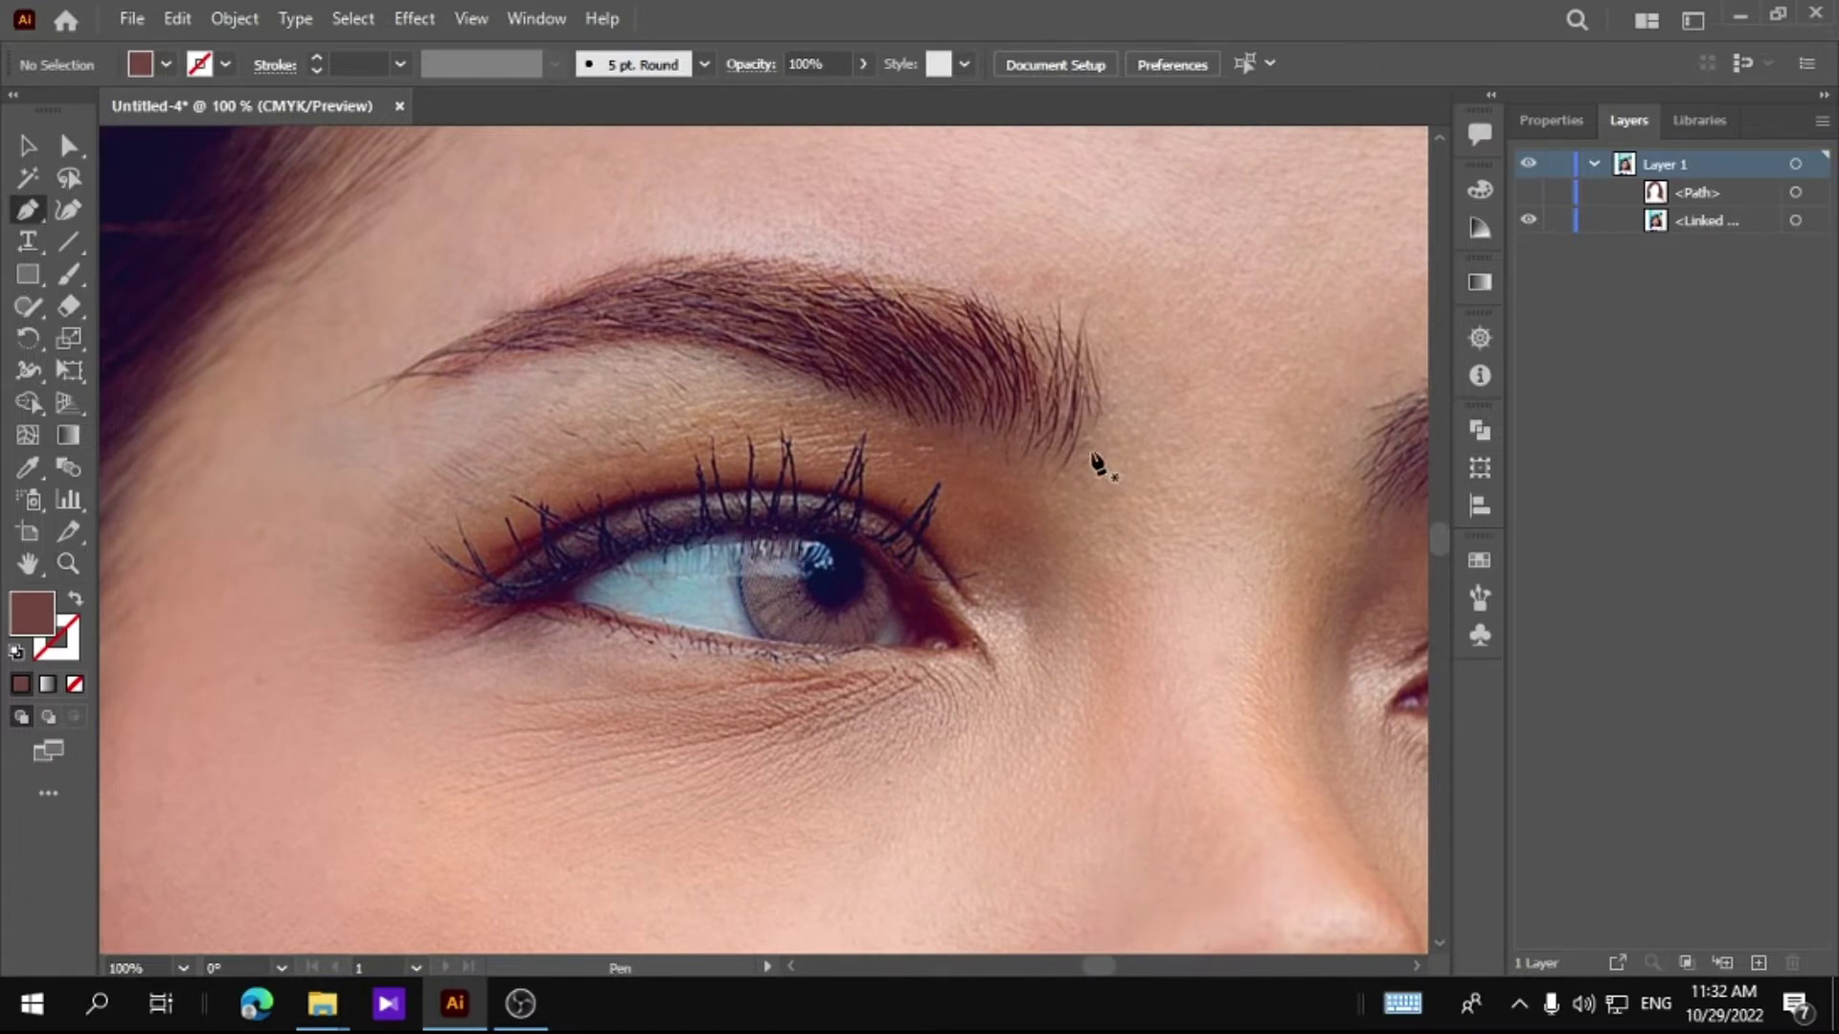
Step: Pen-trace and close the left eyebrow outline with no fill
left_click(1075, 458)
left_click_drag(1074, 320, 1030, 302)
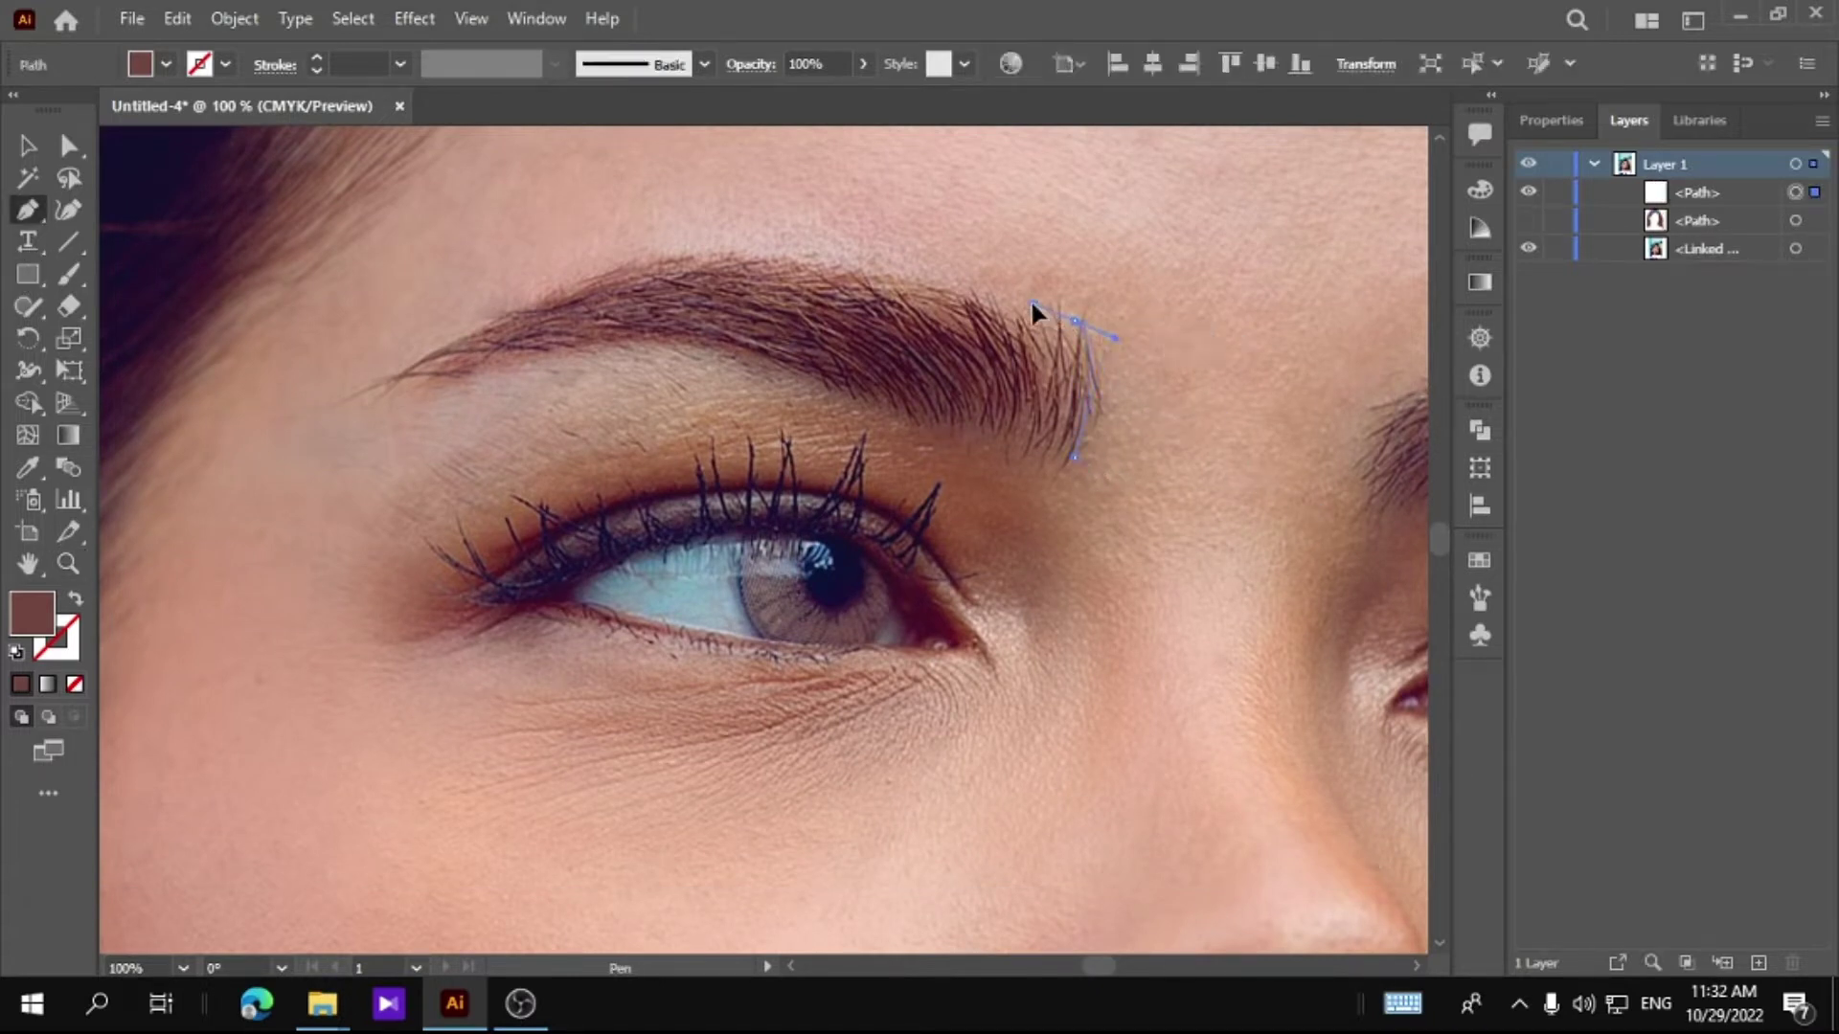
left_click_drag(594, 276, 411, 324)
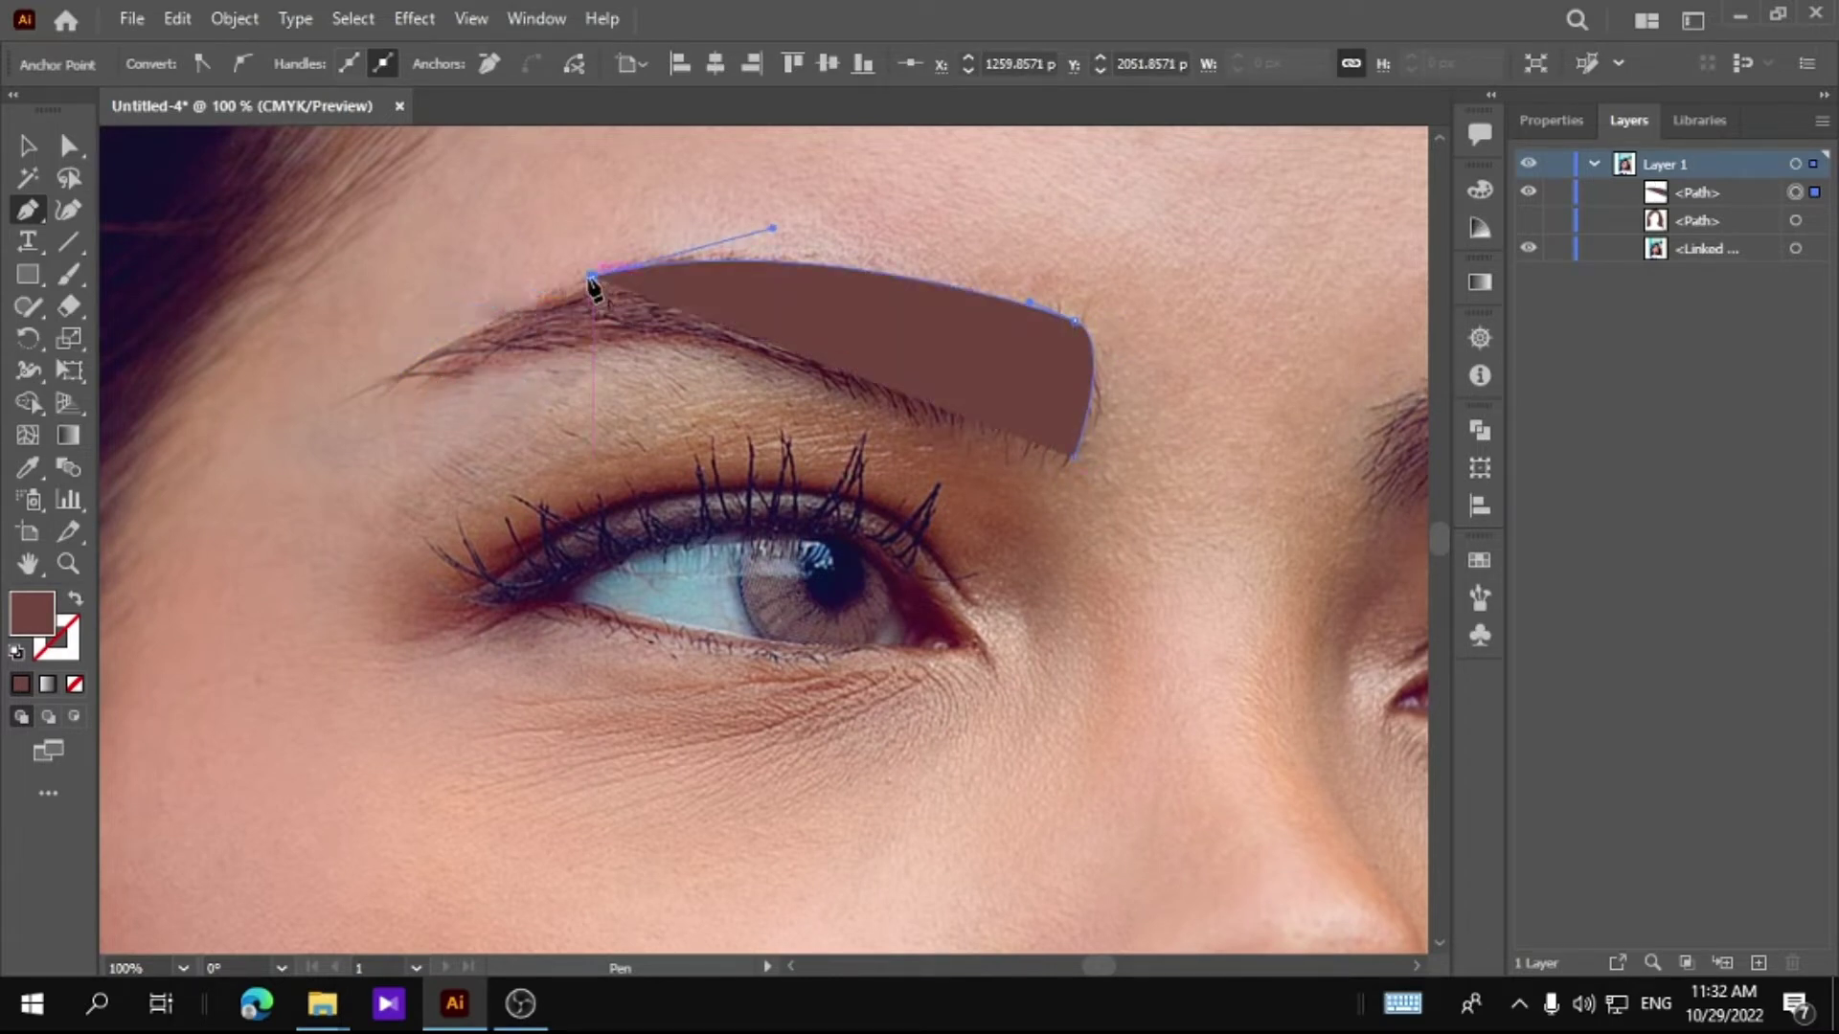
left_click(392, 378)
left_click_drag(352, 404, 353, 405)
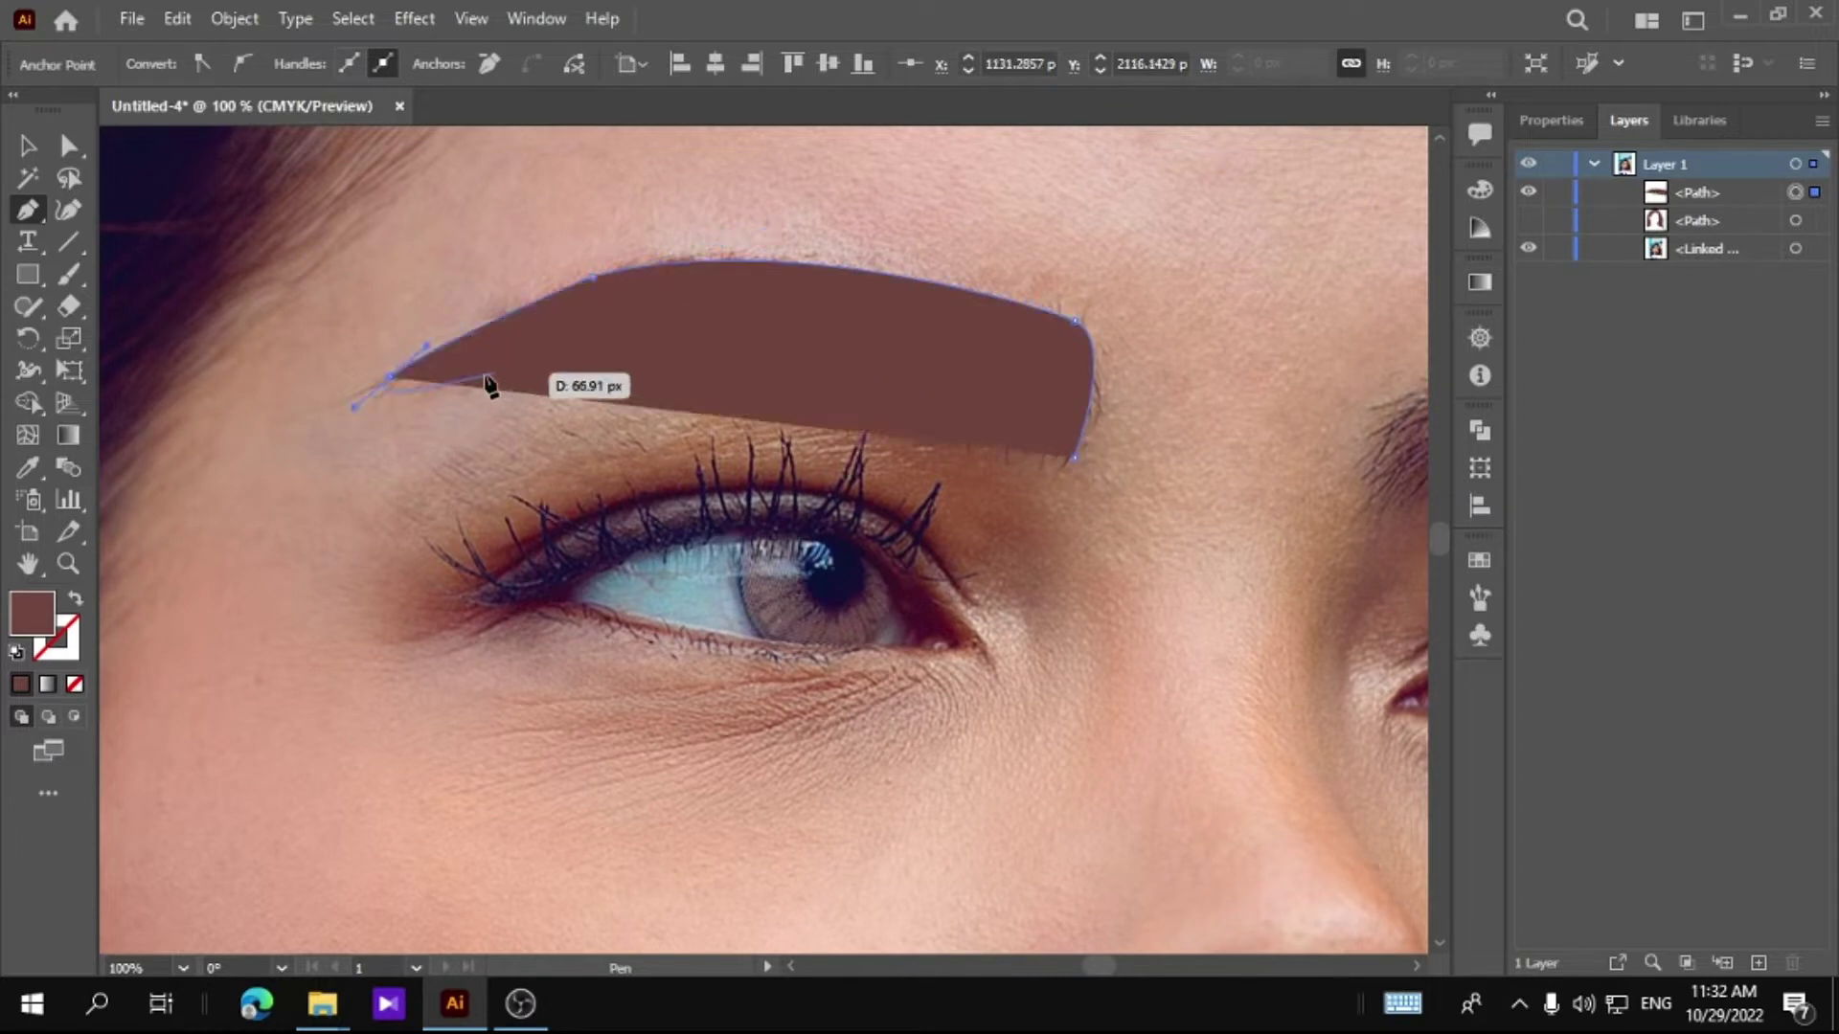
left_click(77, 682)
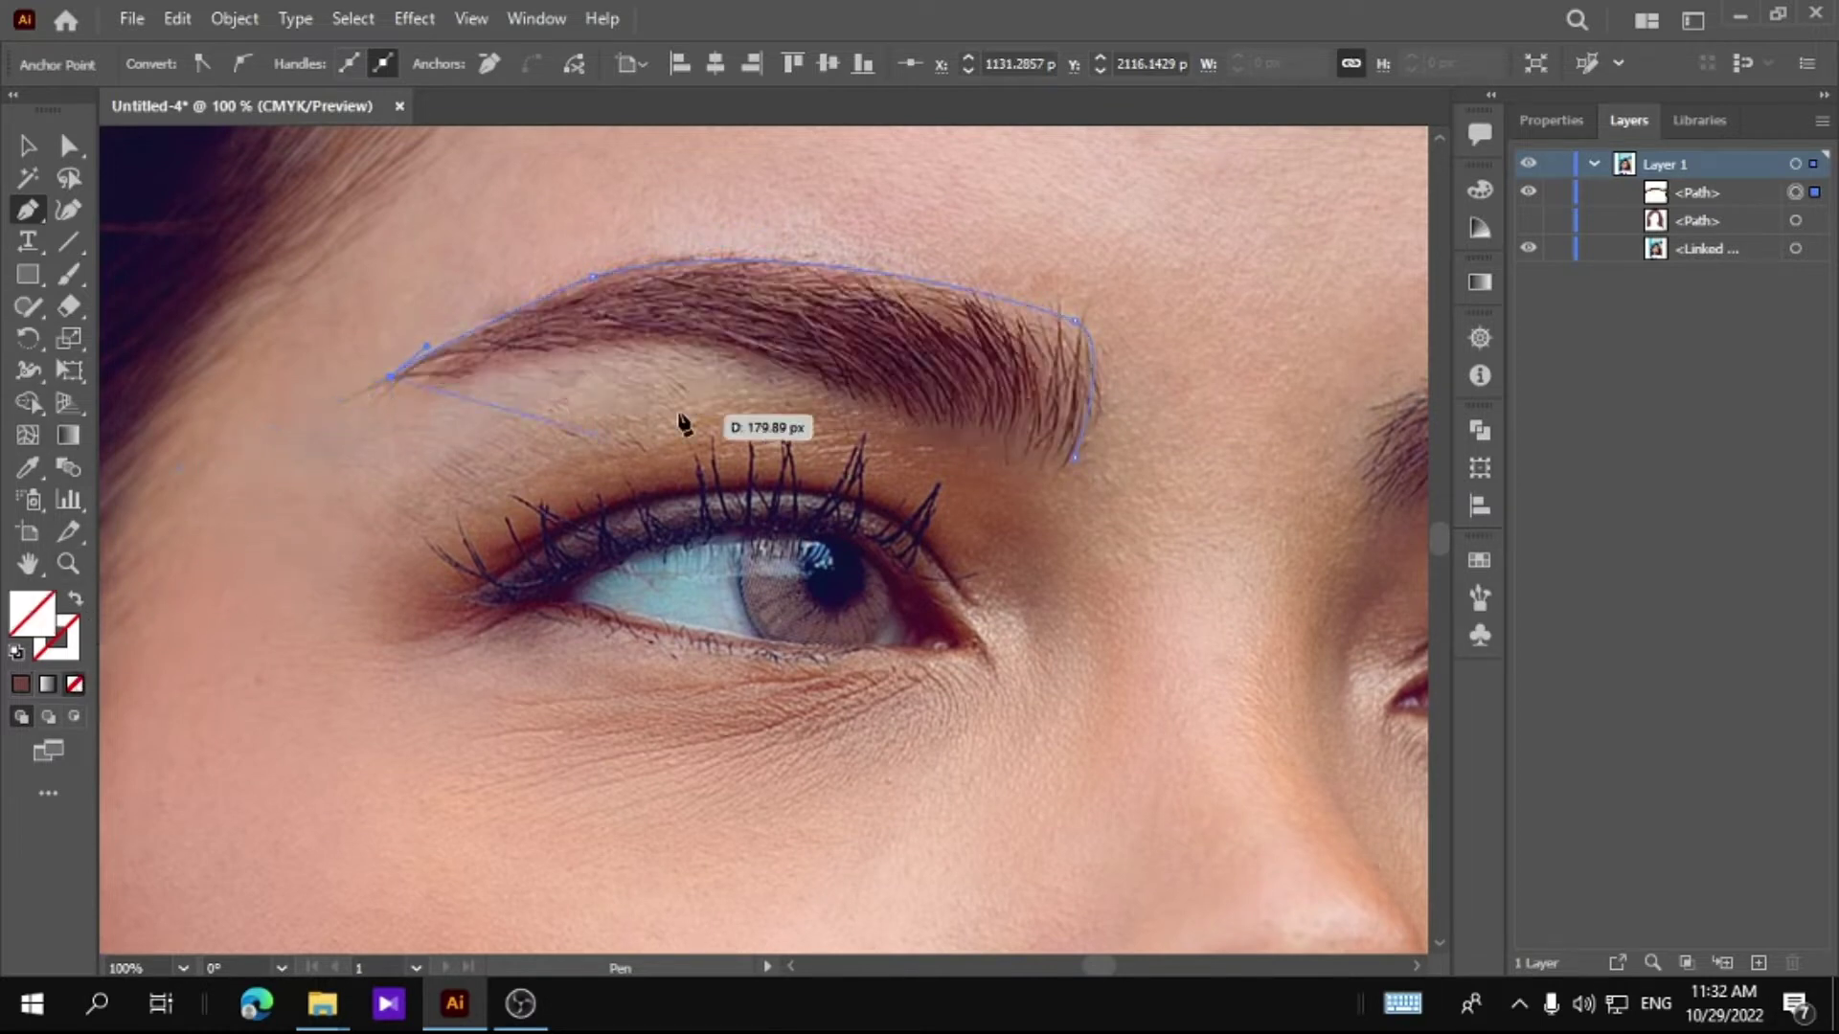
left_click_drag(743, 360, 812, 371)
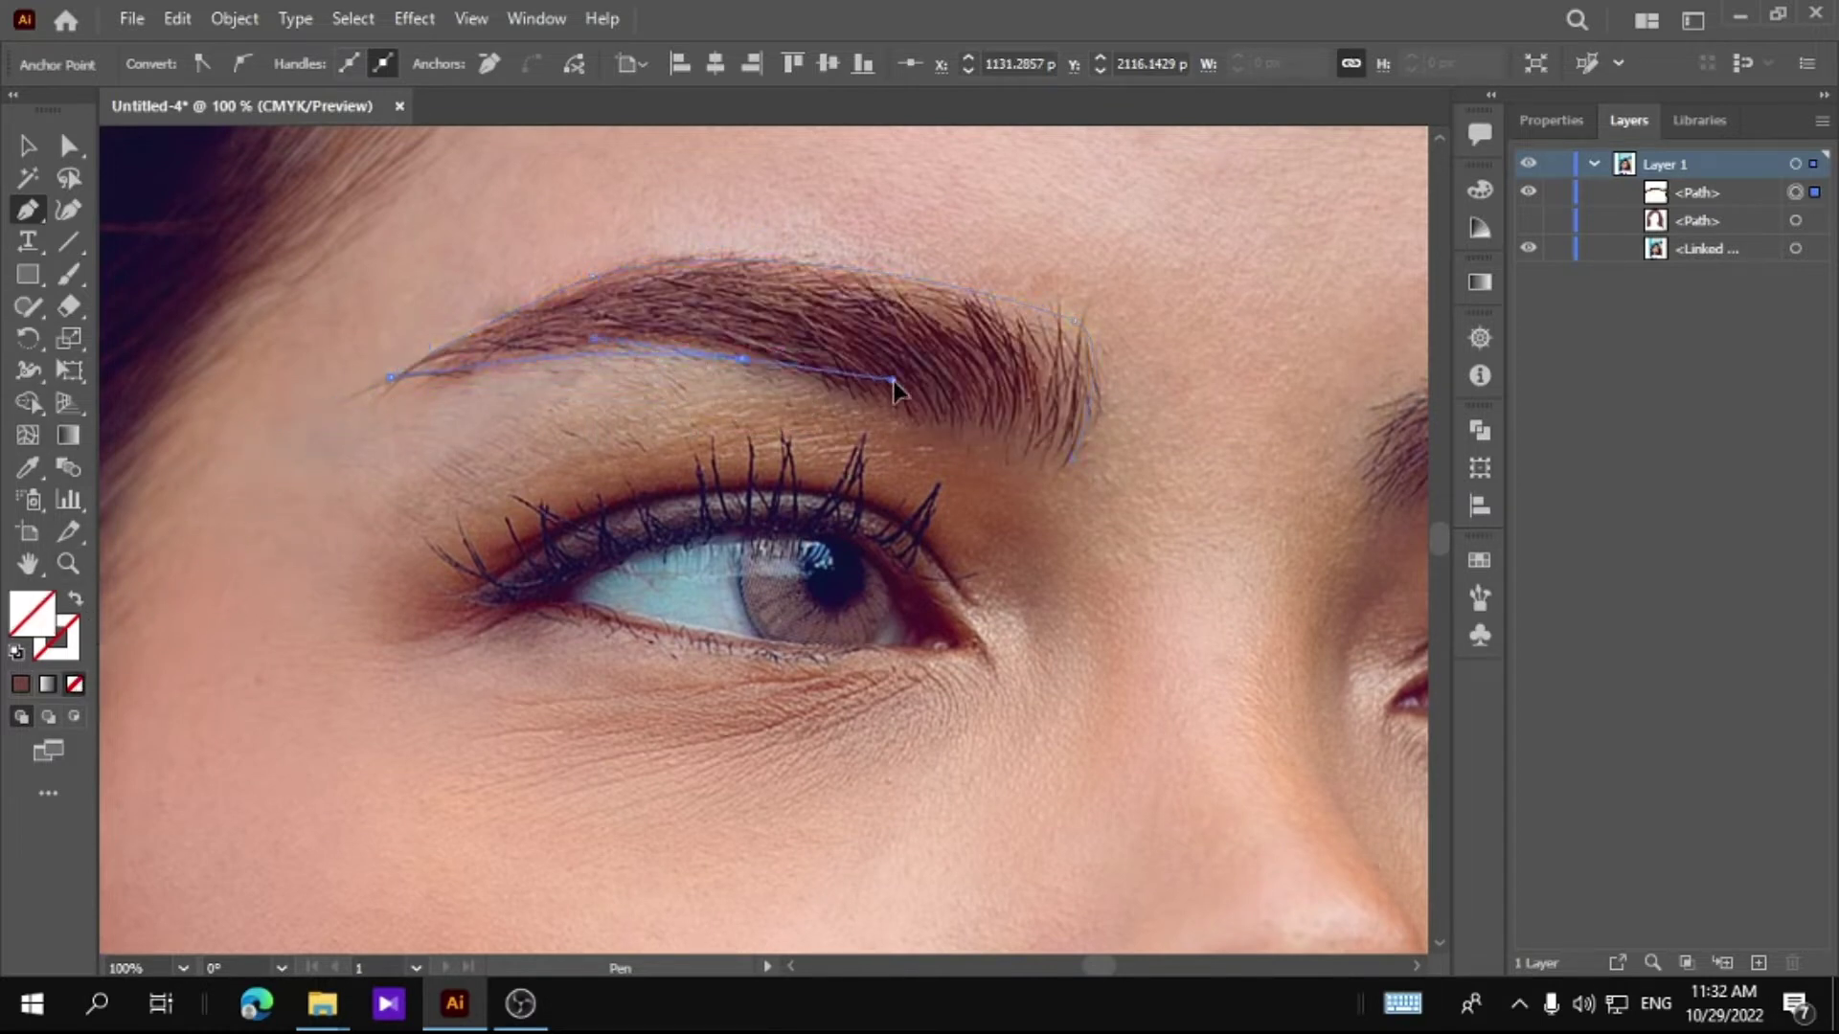
left_click(1071, 458)
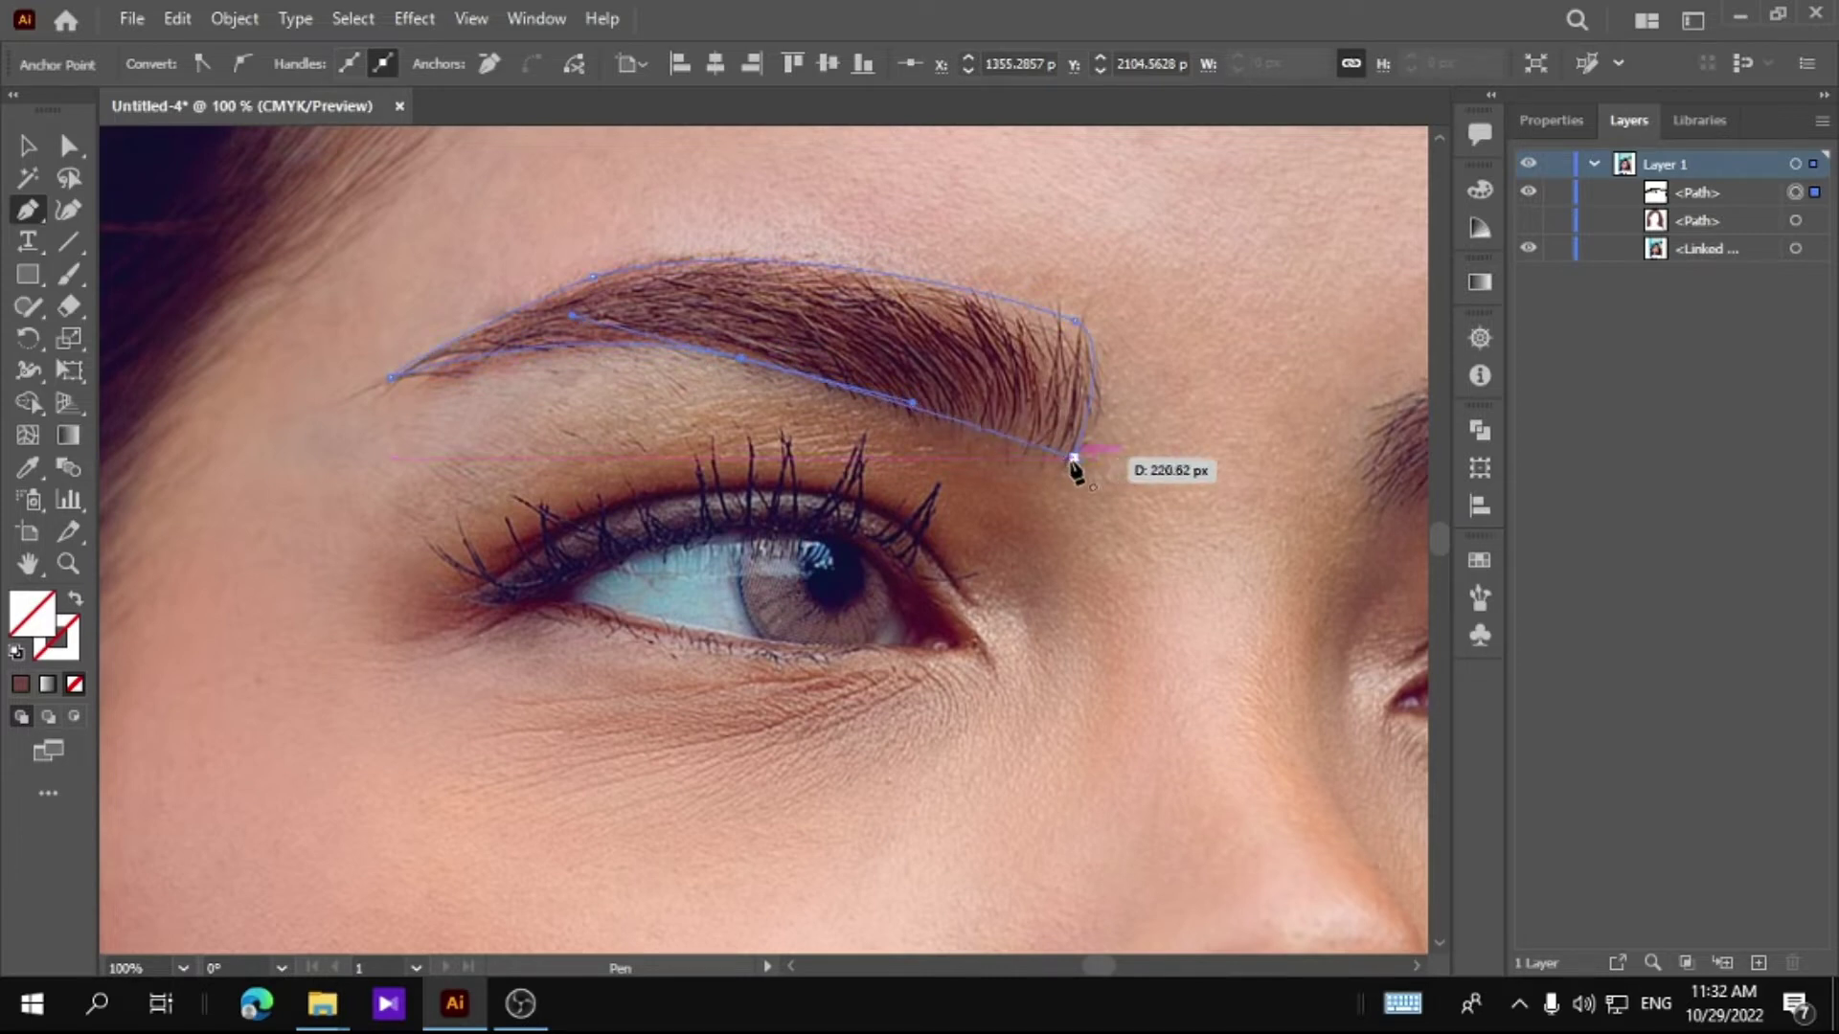
left_click(1076, 485, "ctrl")
Step: Fill the eyebrow with dark maroon sampled from the photo
left_click(1082, 493, "ctrl")
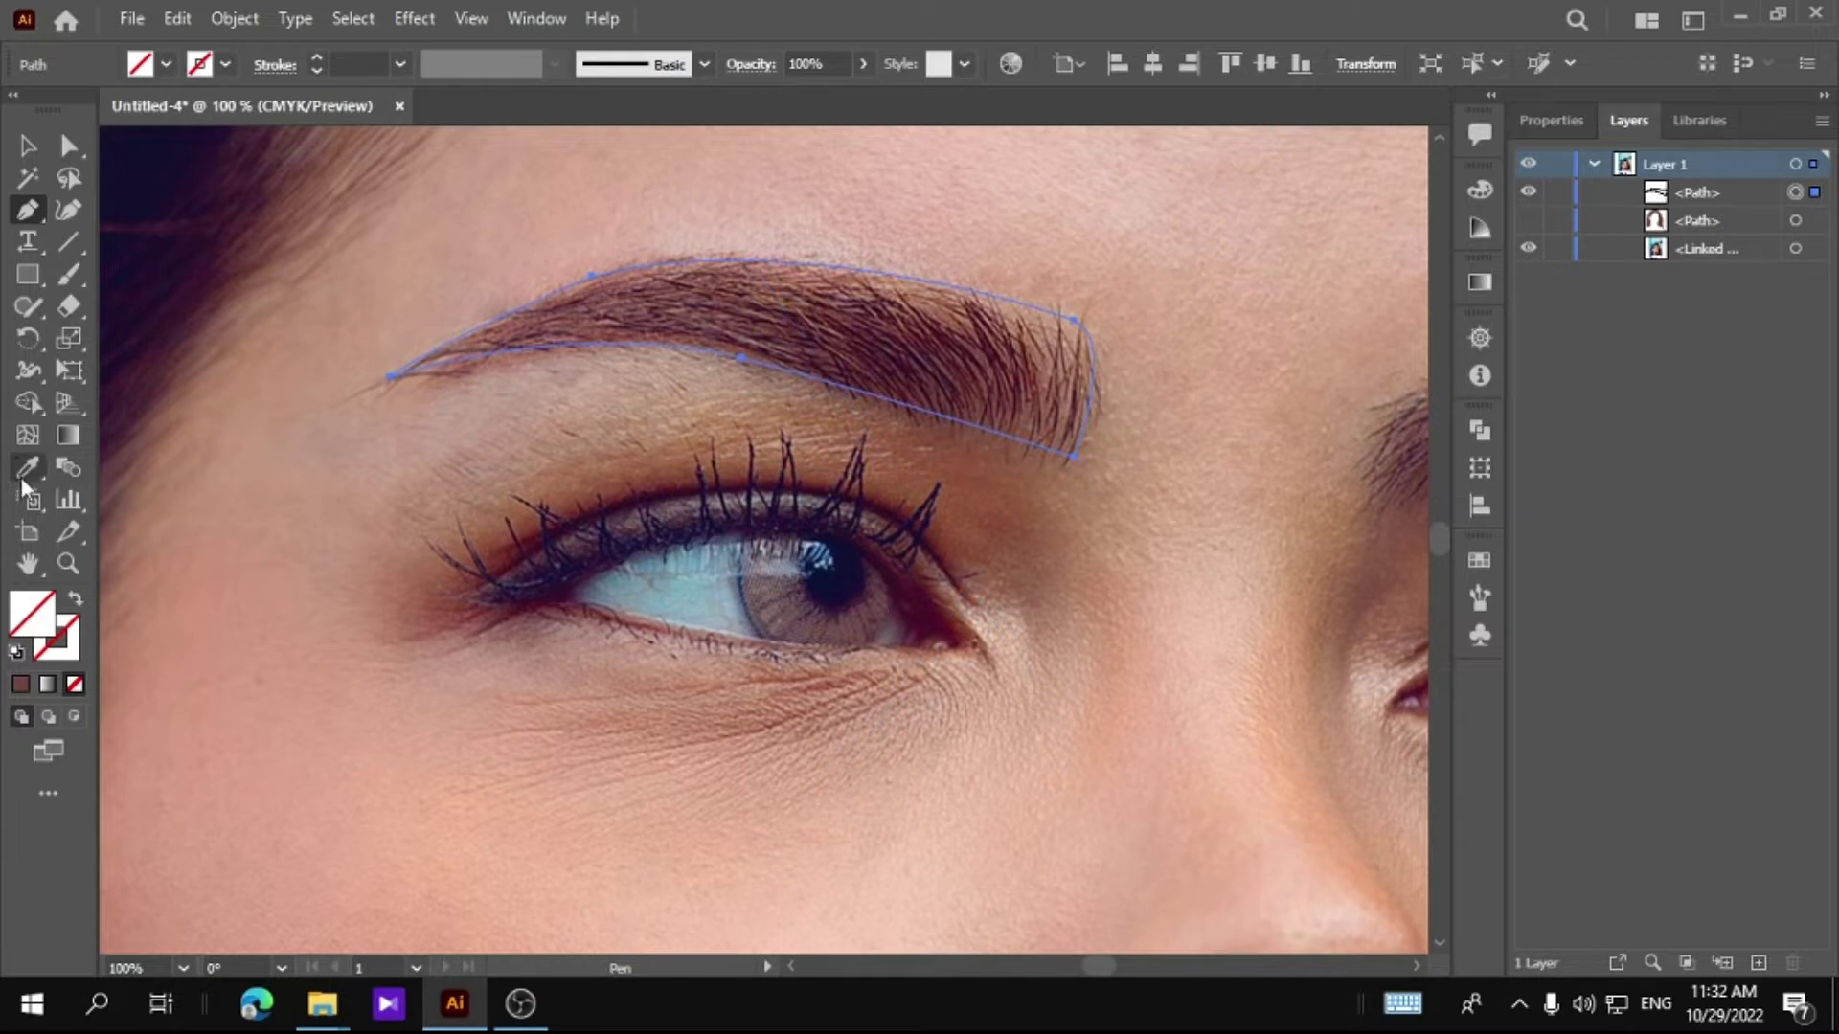
left_click(998, 375)
left_click_drag(1181, 488, 607, 488)
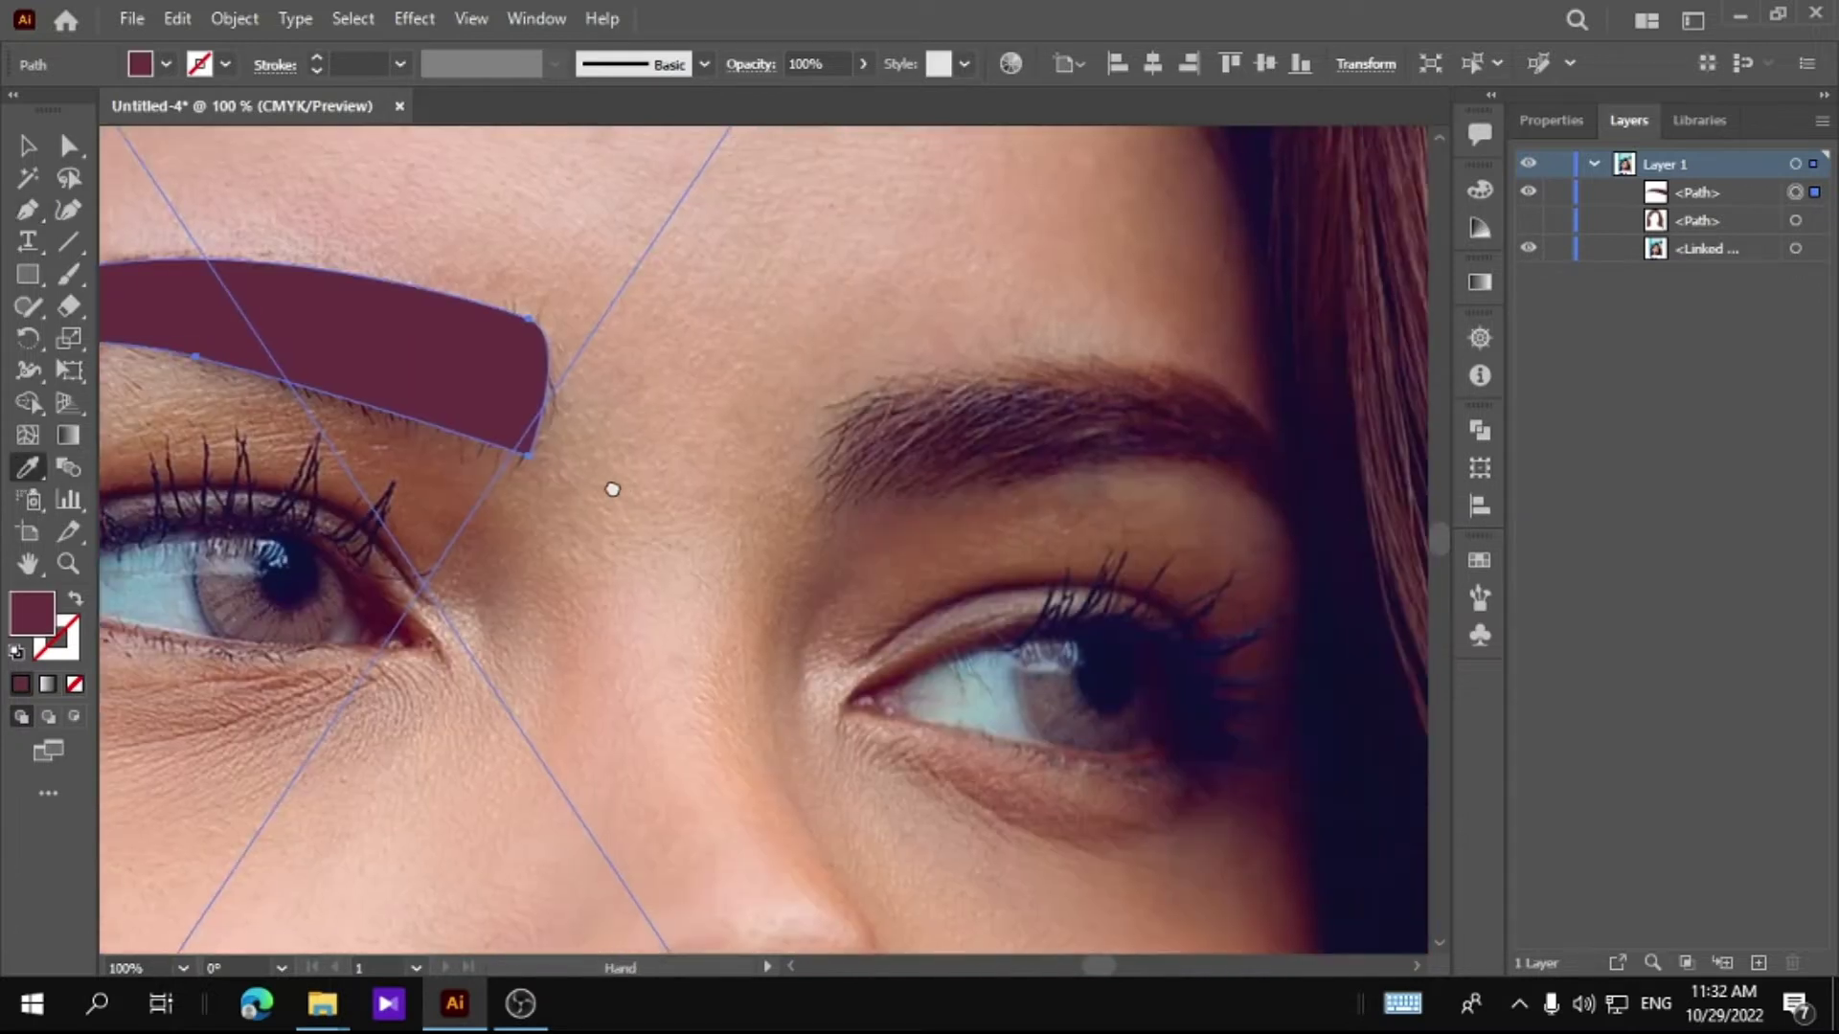
Step: Trace the right eyebrow as a closed pen shape from inner end around the outer tip
left_click(28, 149)
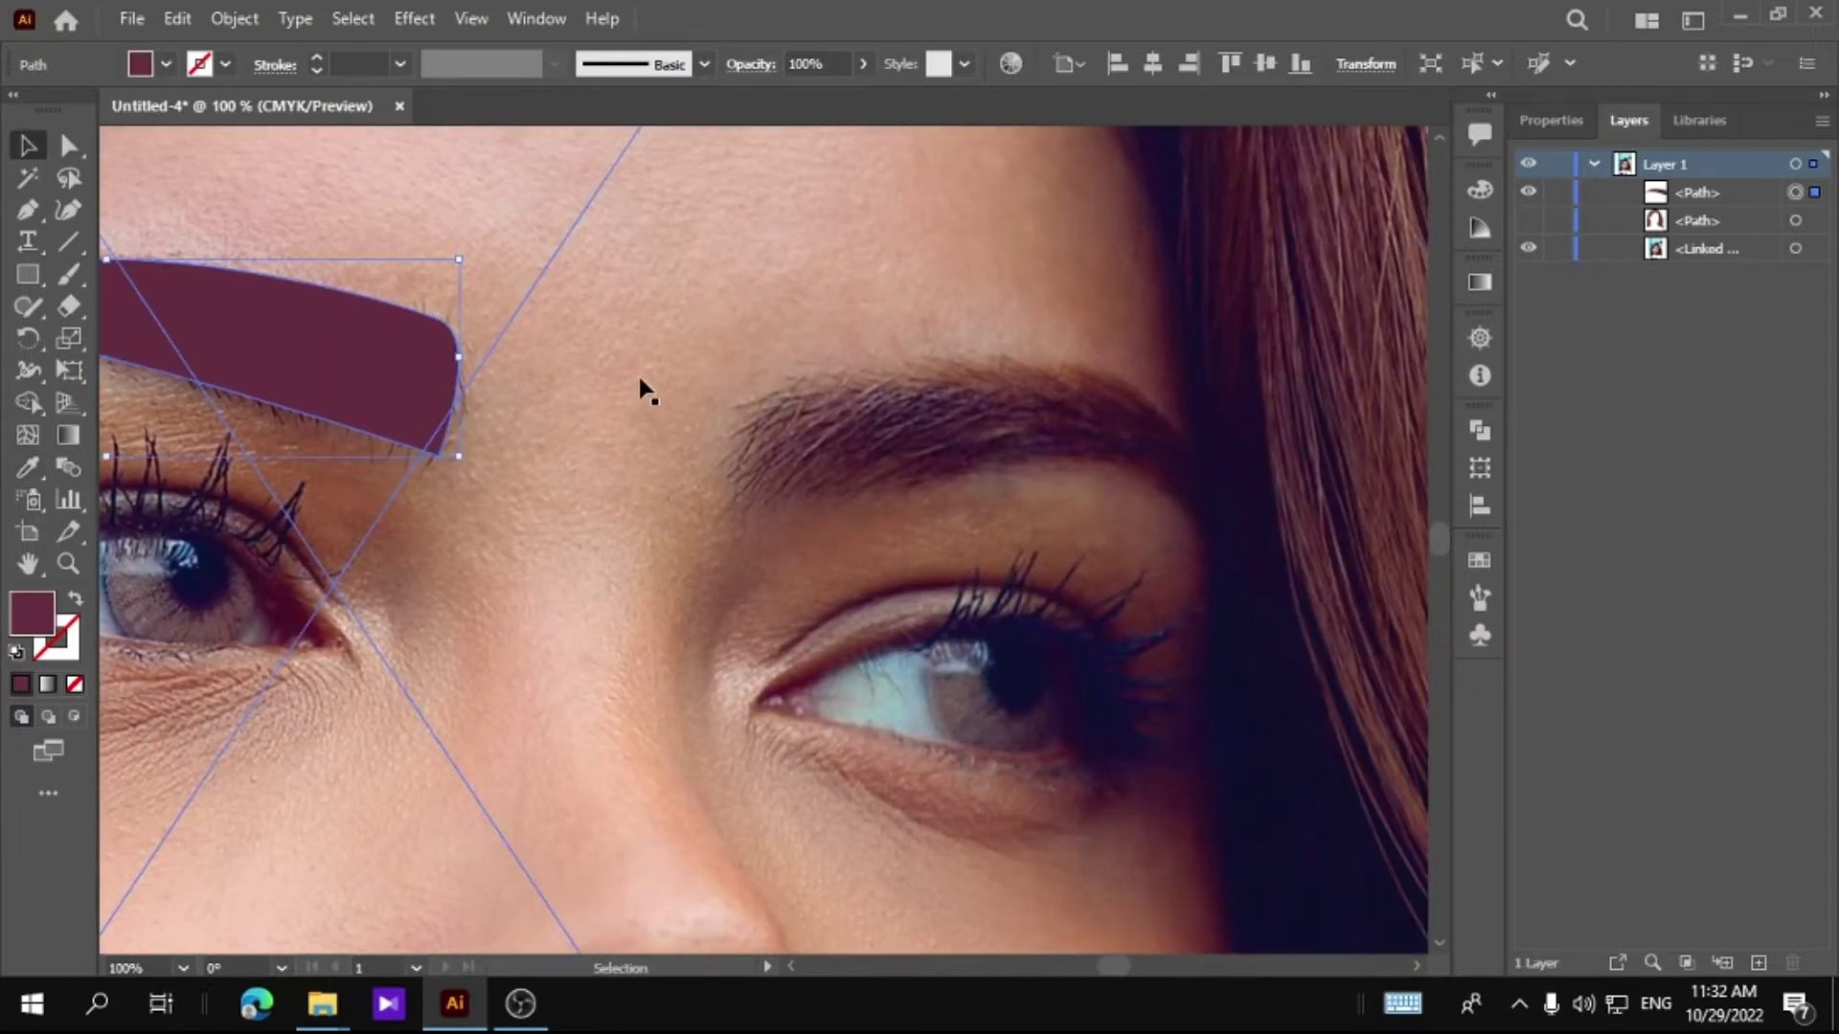
left_click(636, 389)
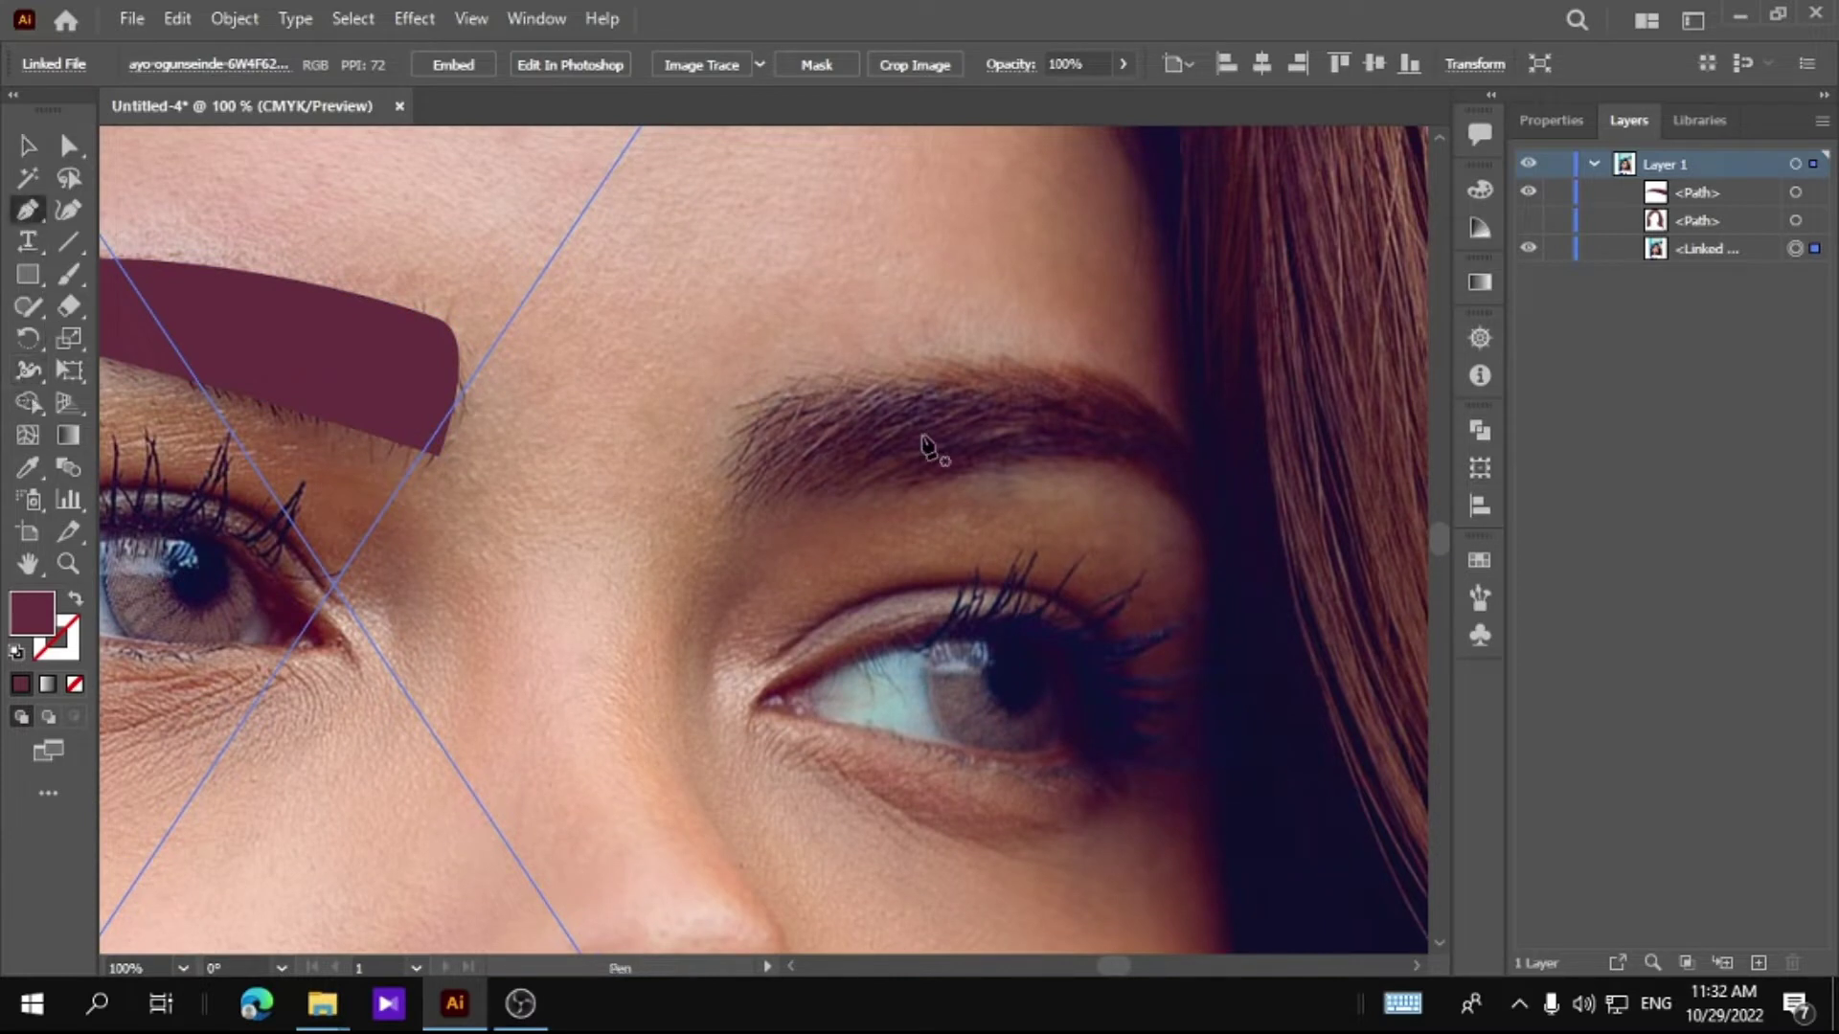
left_click(754, 405)
left_click(746, 512)
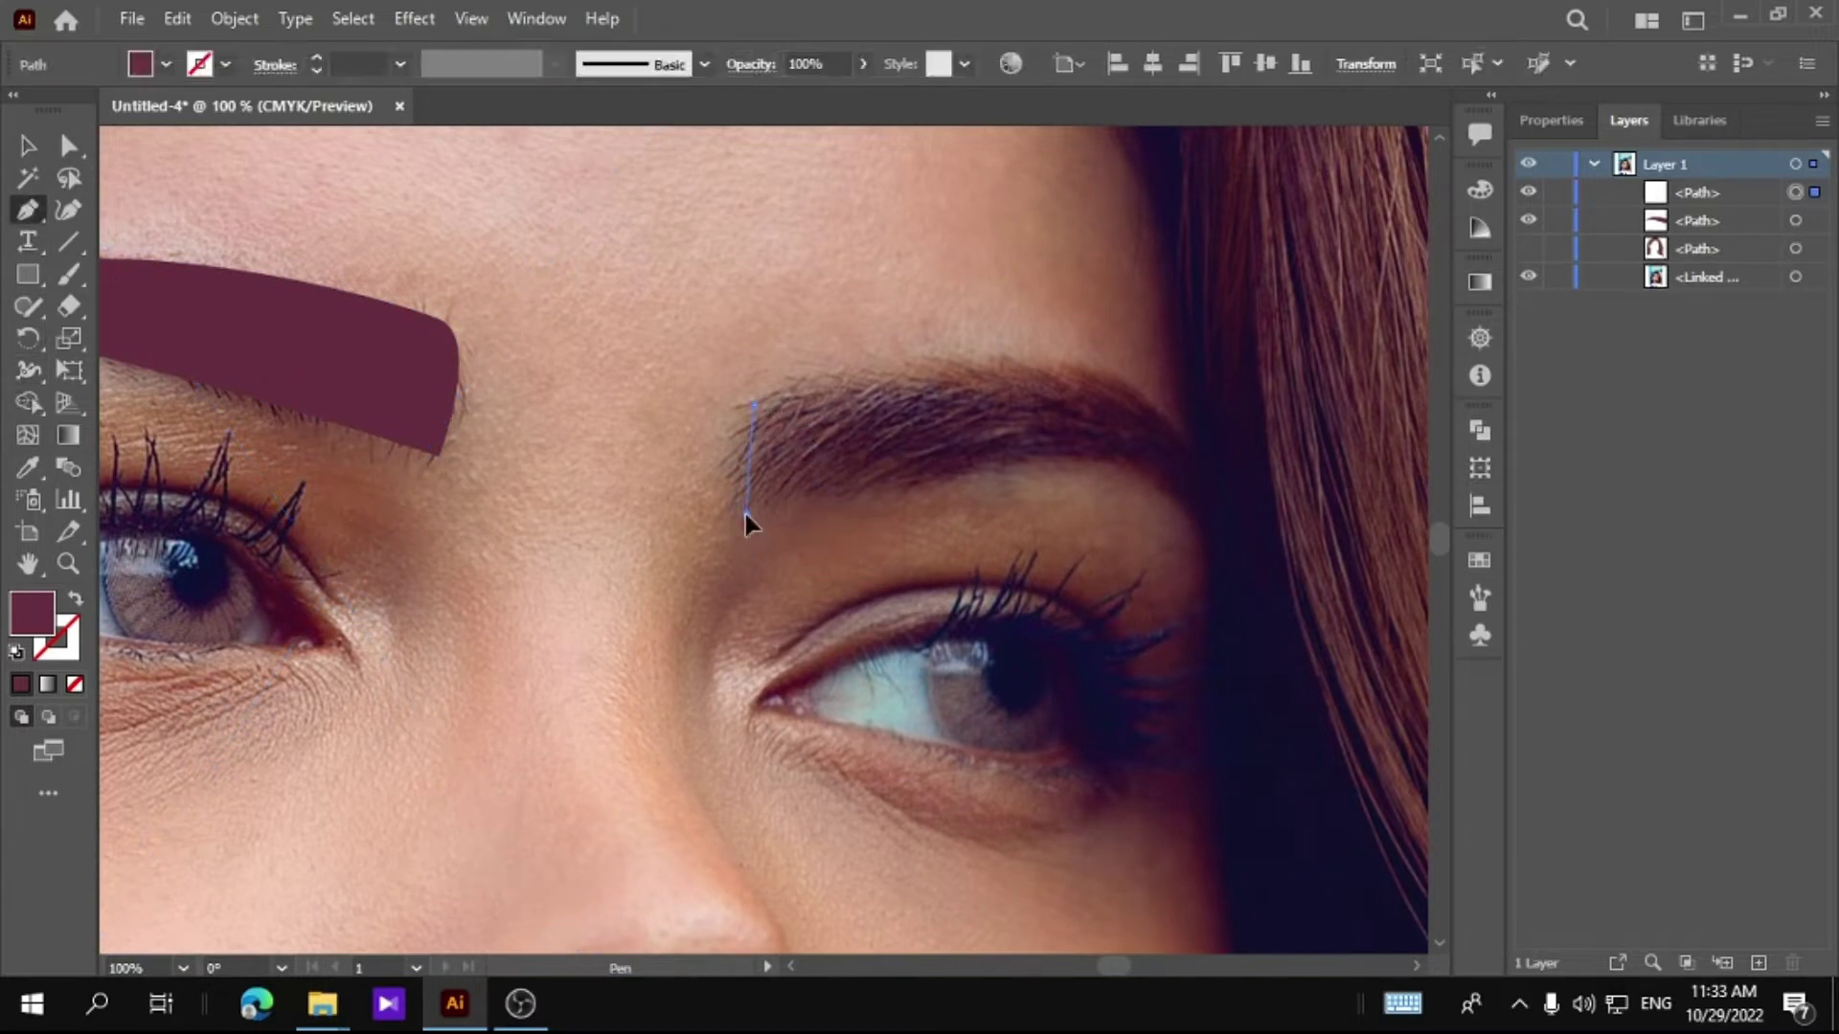
left_click_drag(1125, 470, 1202, 506)
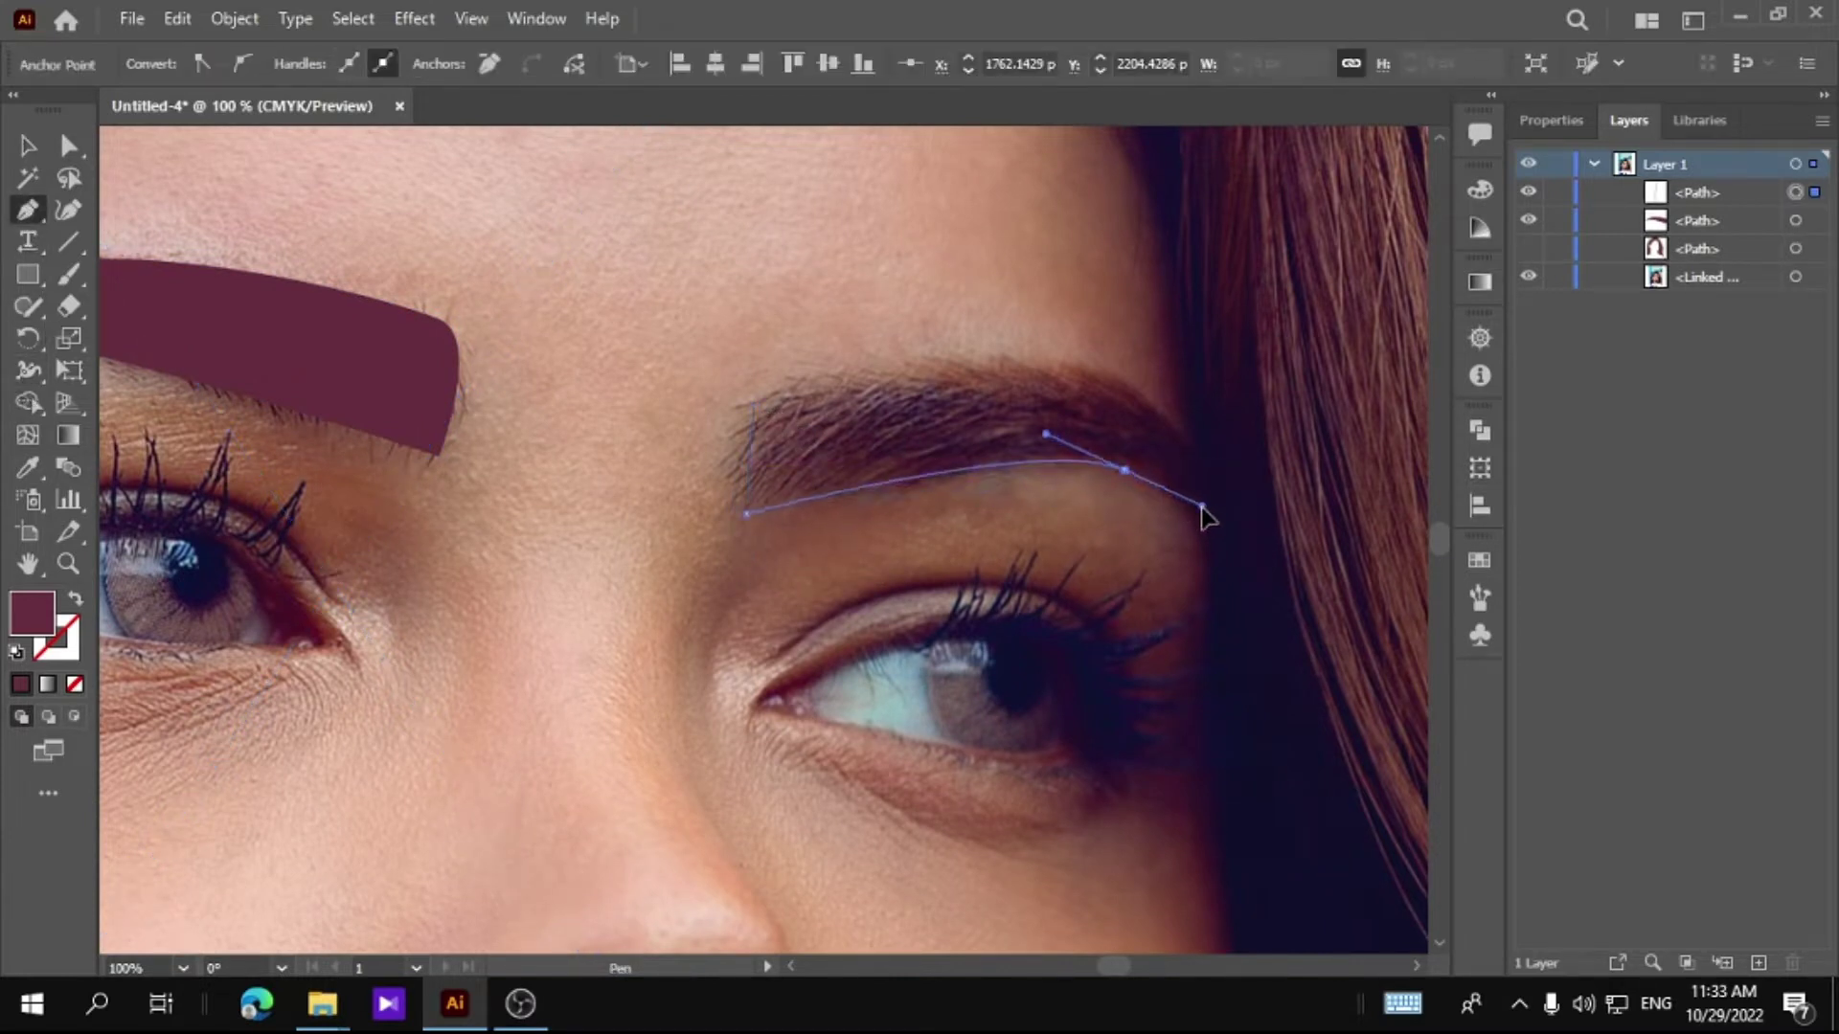
left_click(1212, 537)
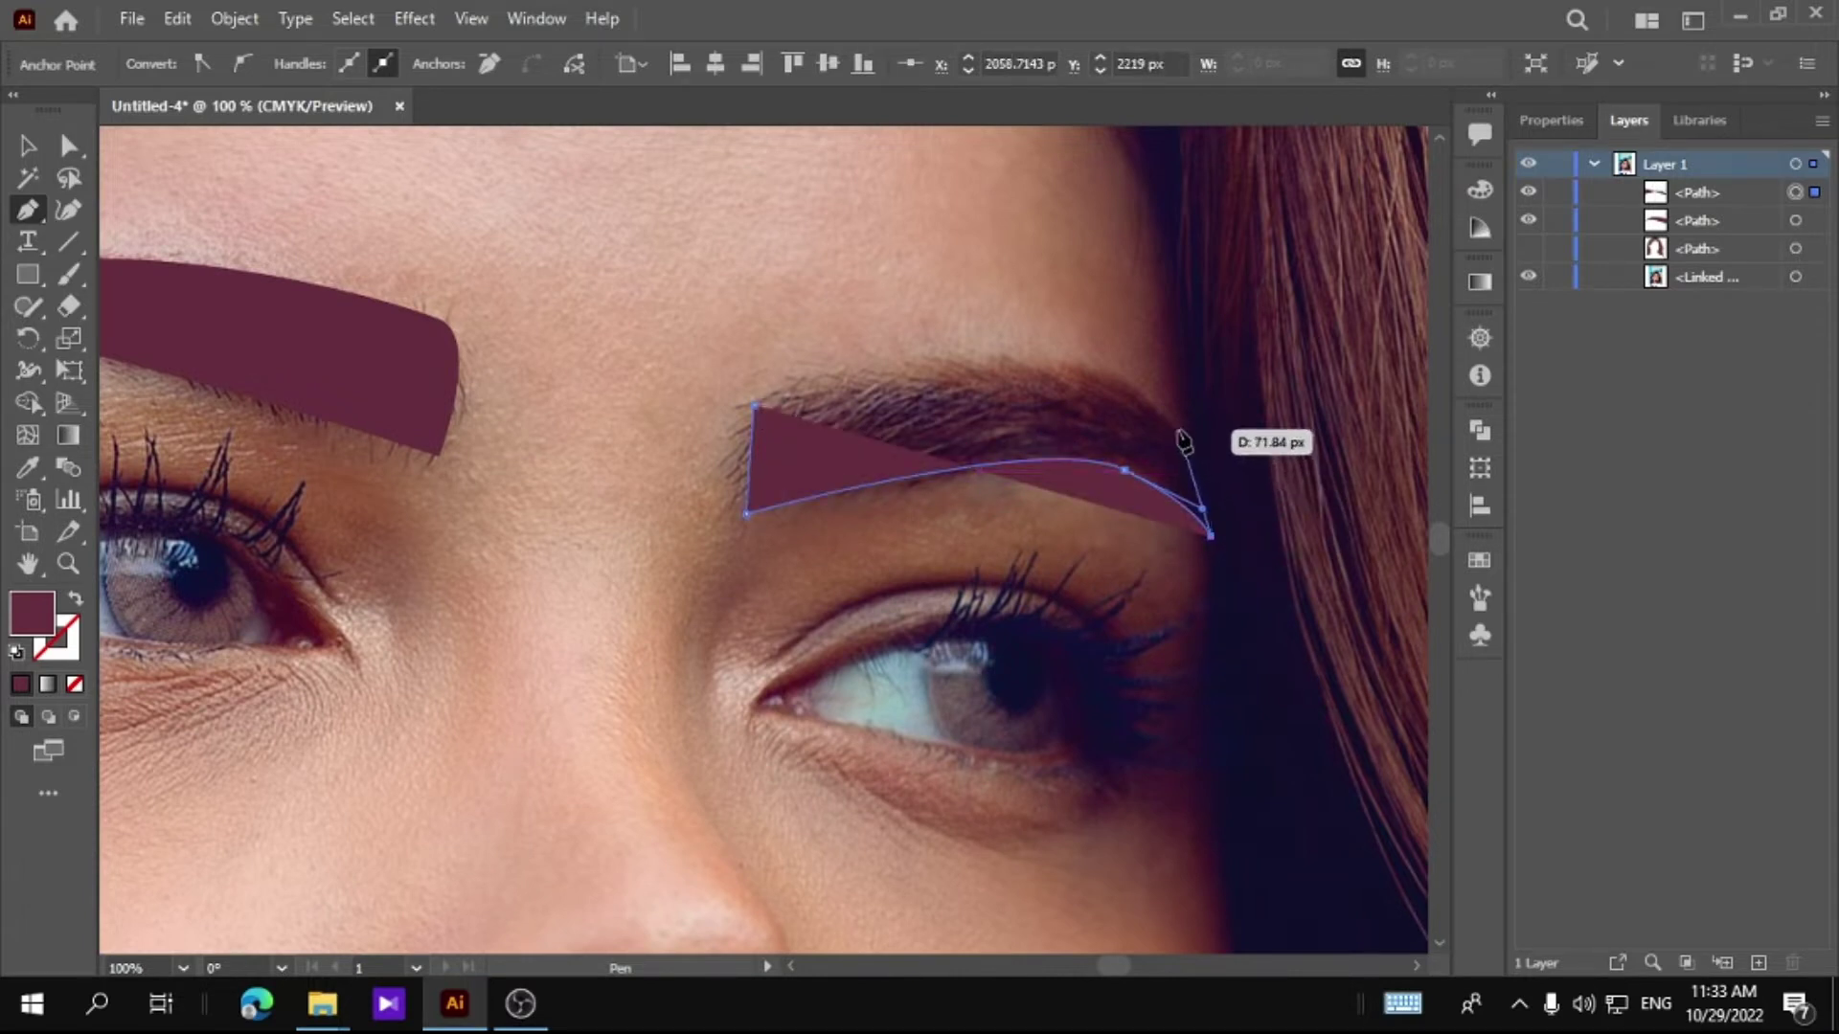
left_click_drag(1178, 430, 1129, 393)
left_click(1099, 375)
left_click(1017, 378)
left_click(936, 383)
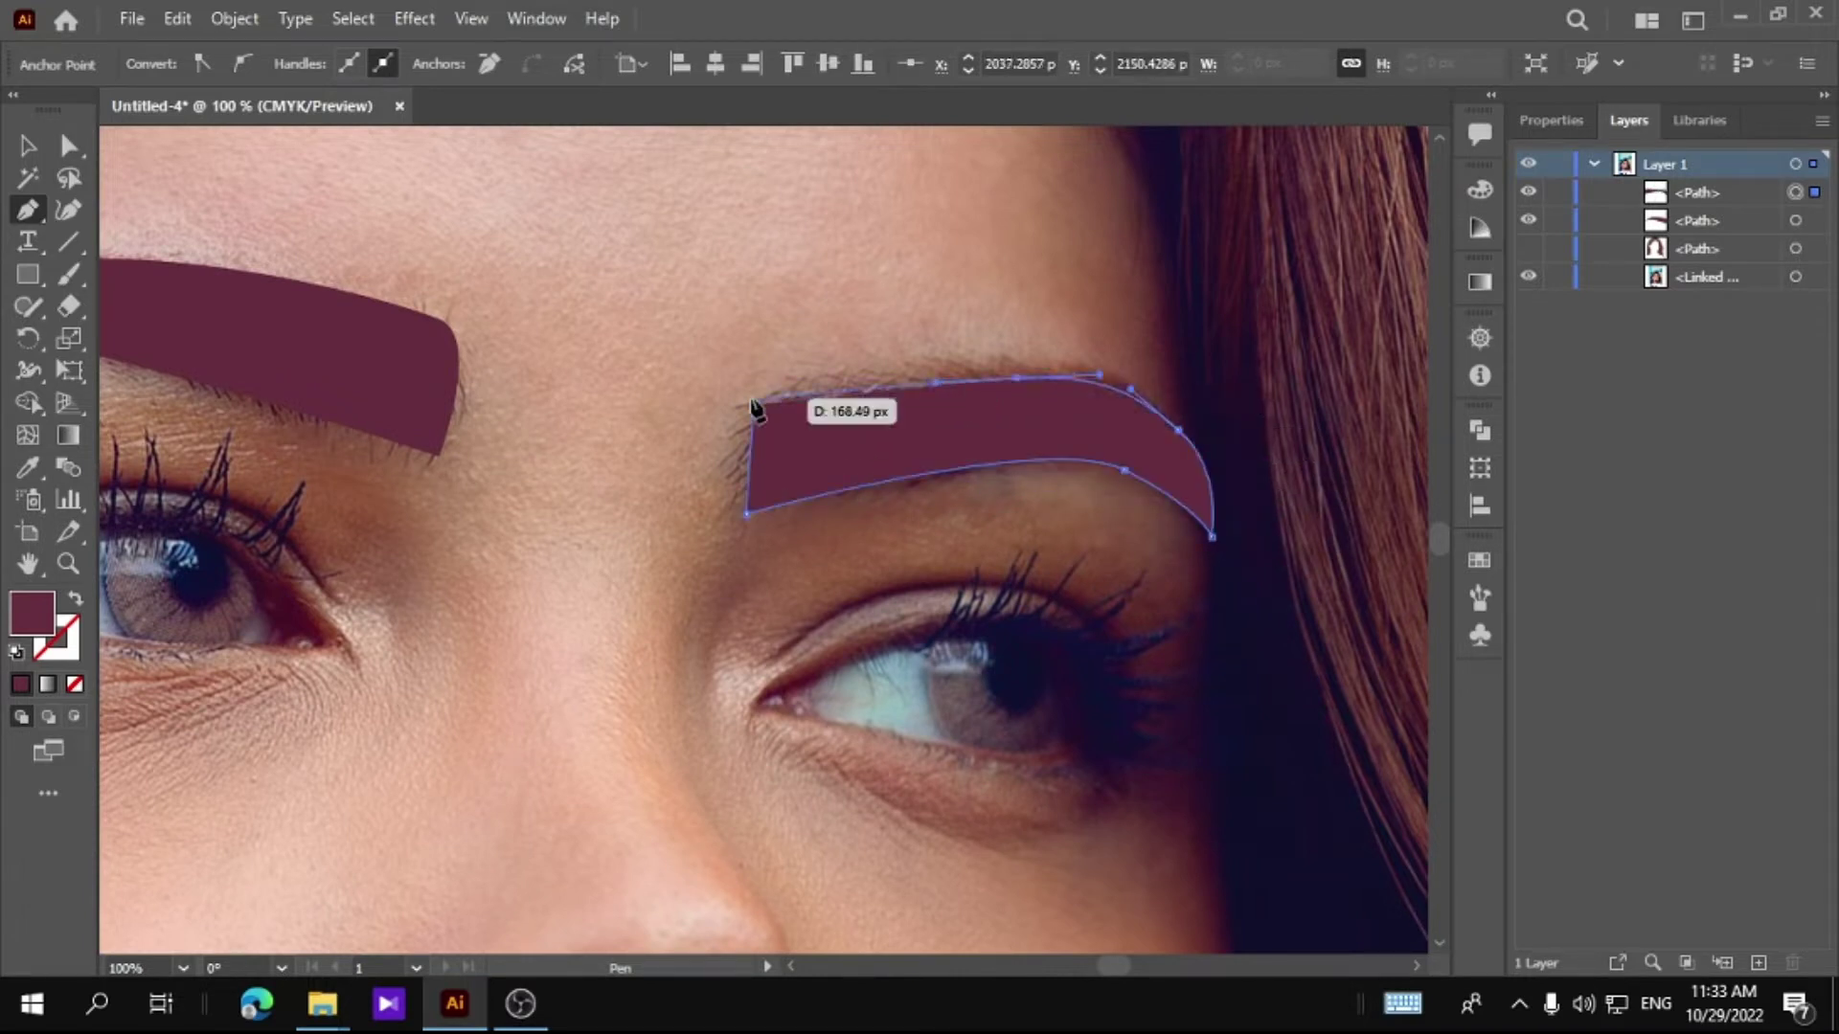
left_click(753, 407)
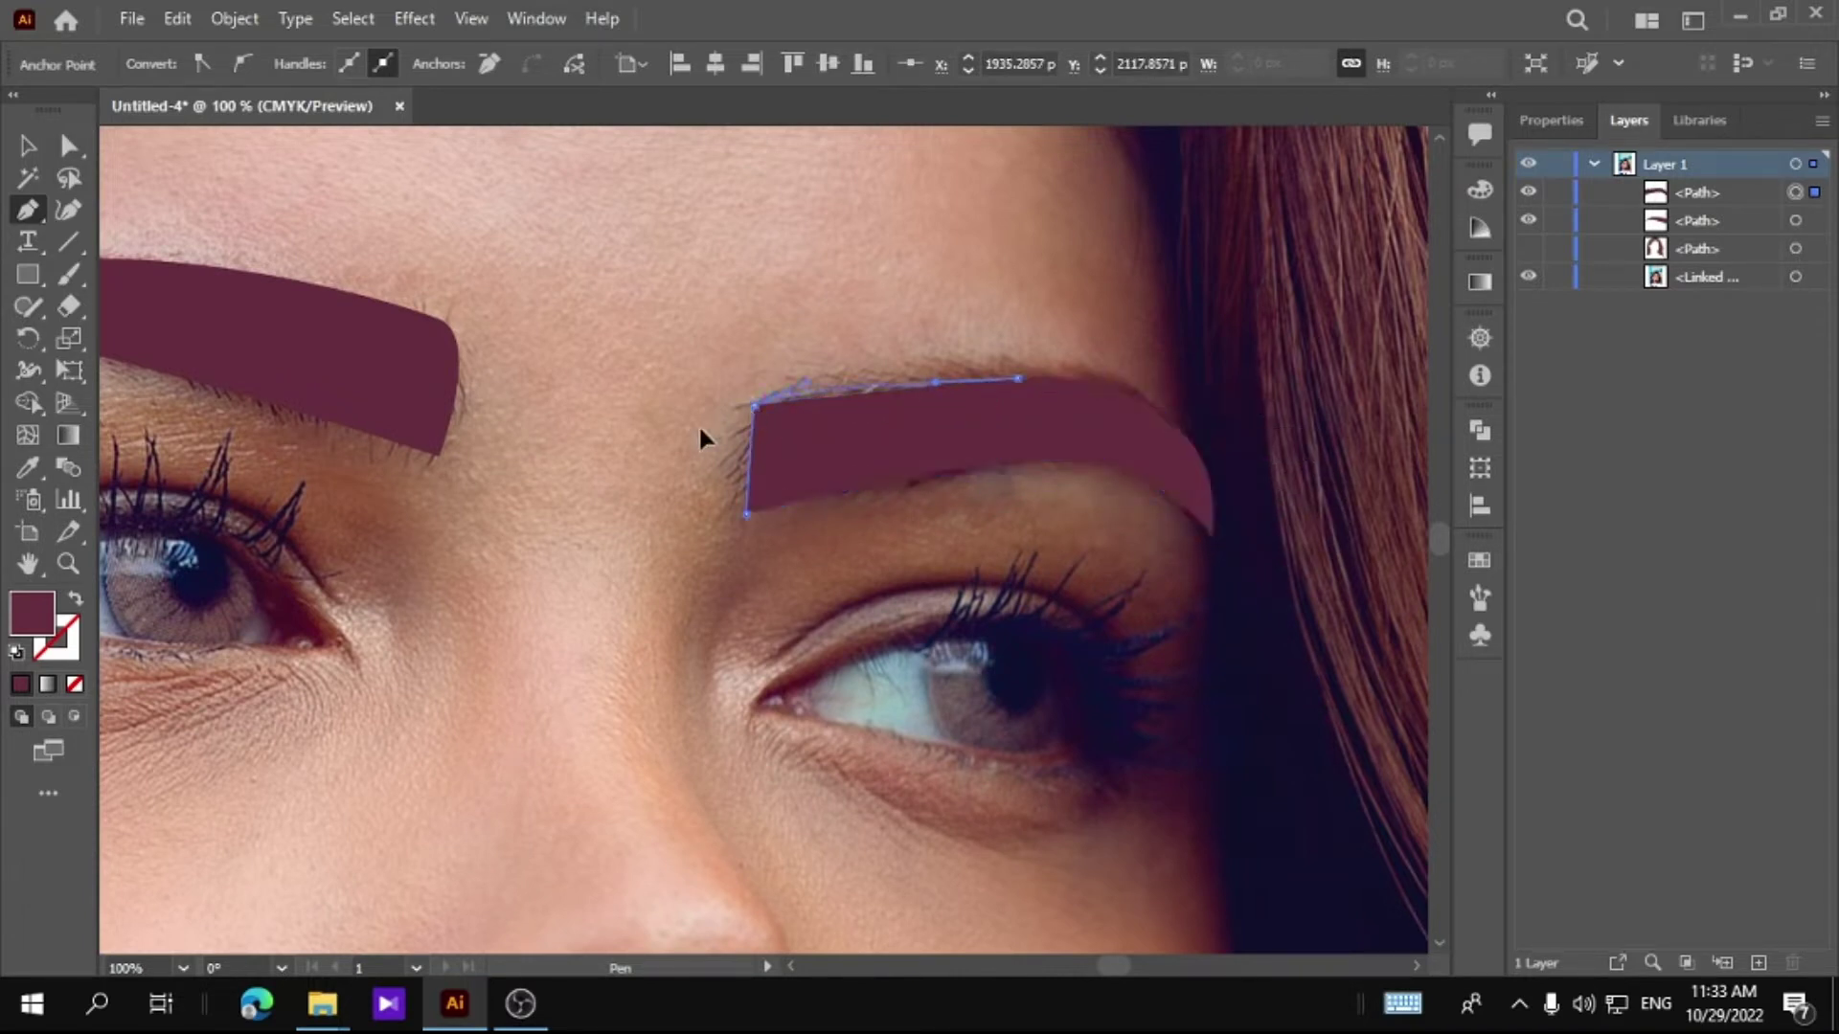
Step: Adjust the brow's top anchor with Direct Selection and pan back to the first eye
left_click(944, 408, "ctrl")
left_click(67, 146)
left_click(1017, 378)
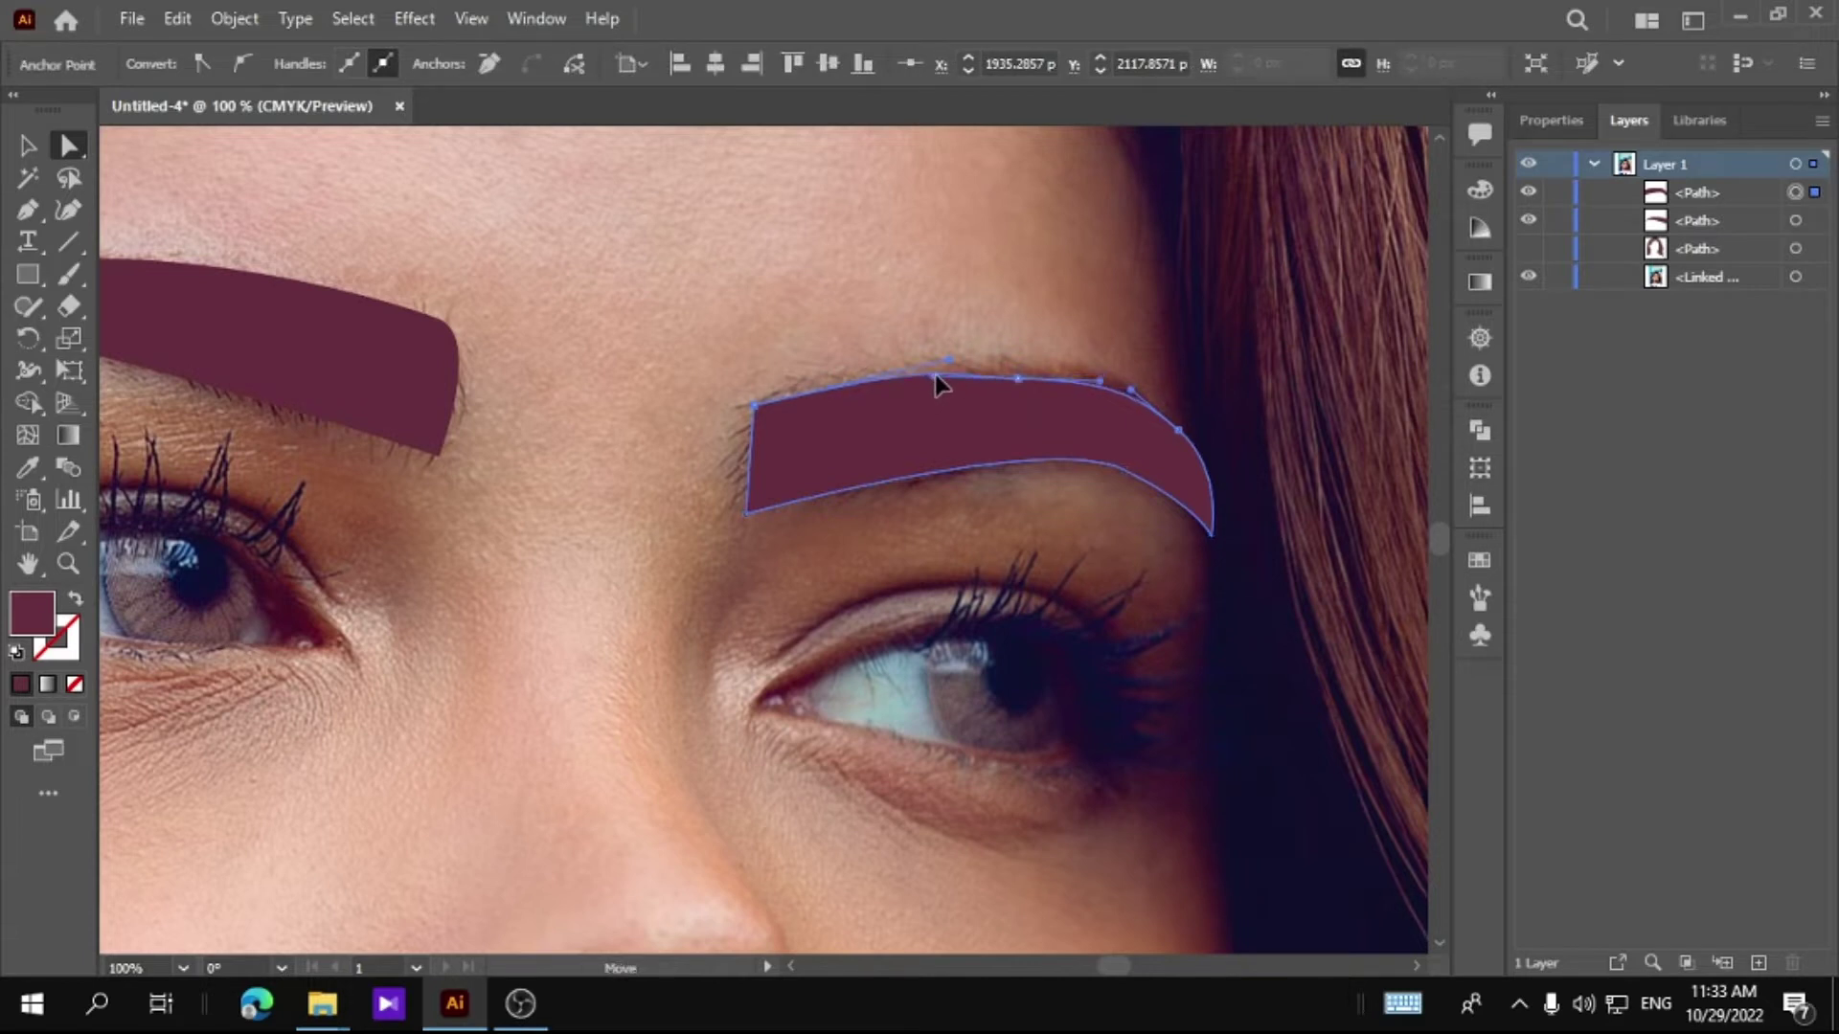
left_click(471, 505)
left_click_drag(471, 504, 1232, 586)
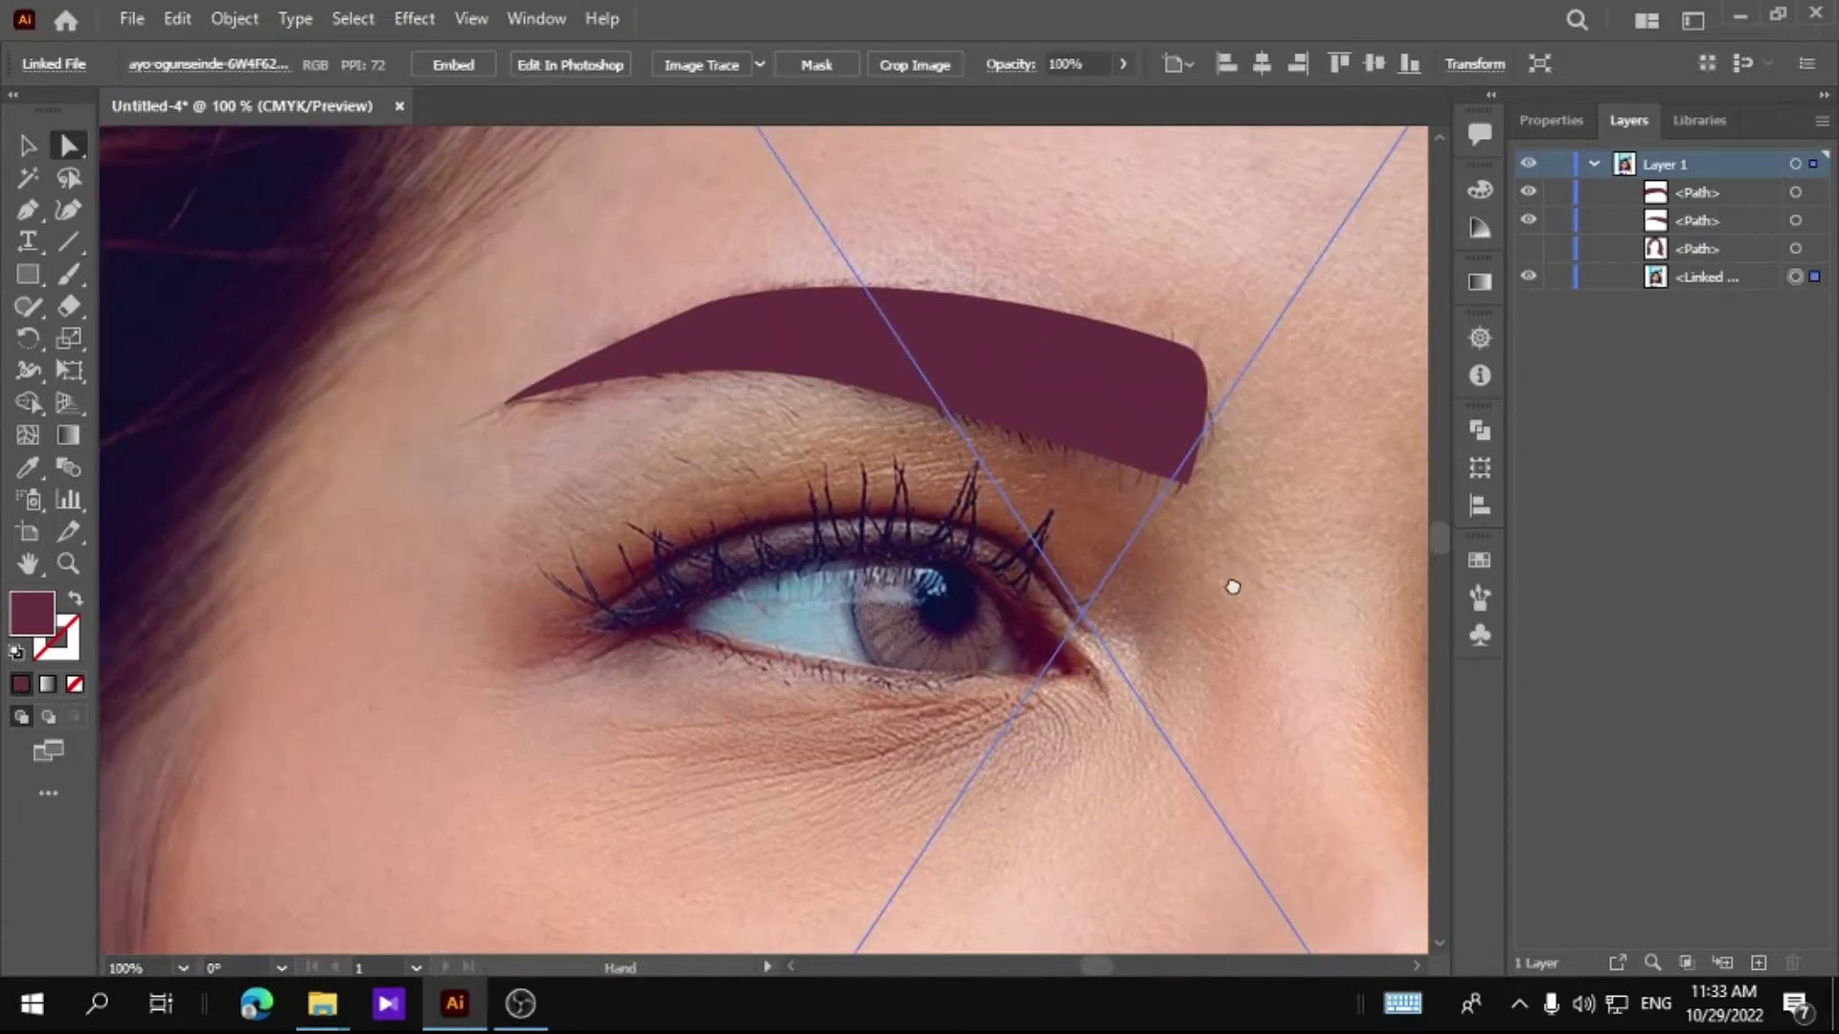
Step: Zoom in on the left eye and draw an ellipse over the pupil
left_click(67, 564)
left_click(870, 651)
left_click_drag(870, 651, 874, 600)
left_click(668, 591, "alt")
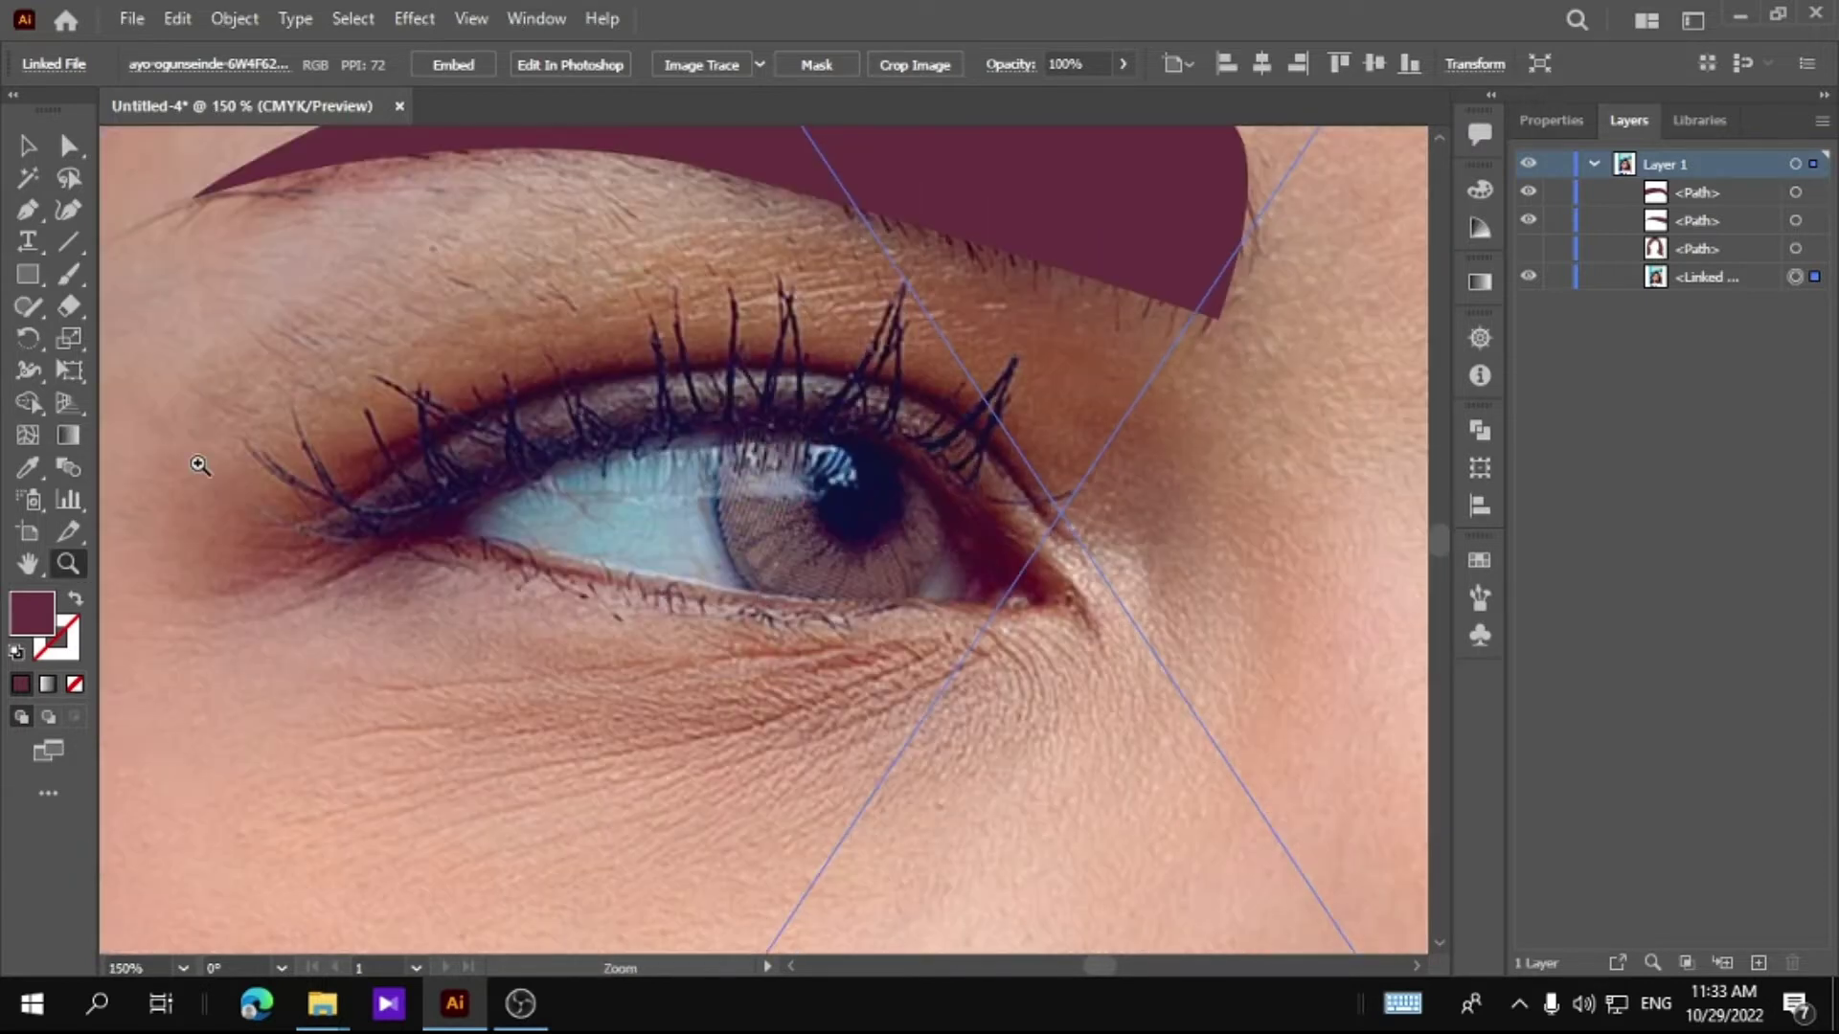
left_click(28, 275)
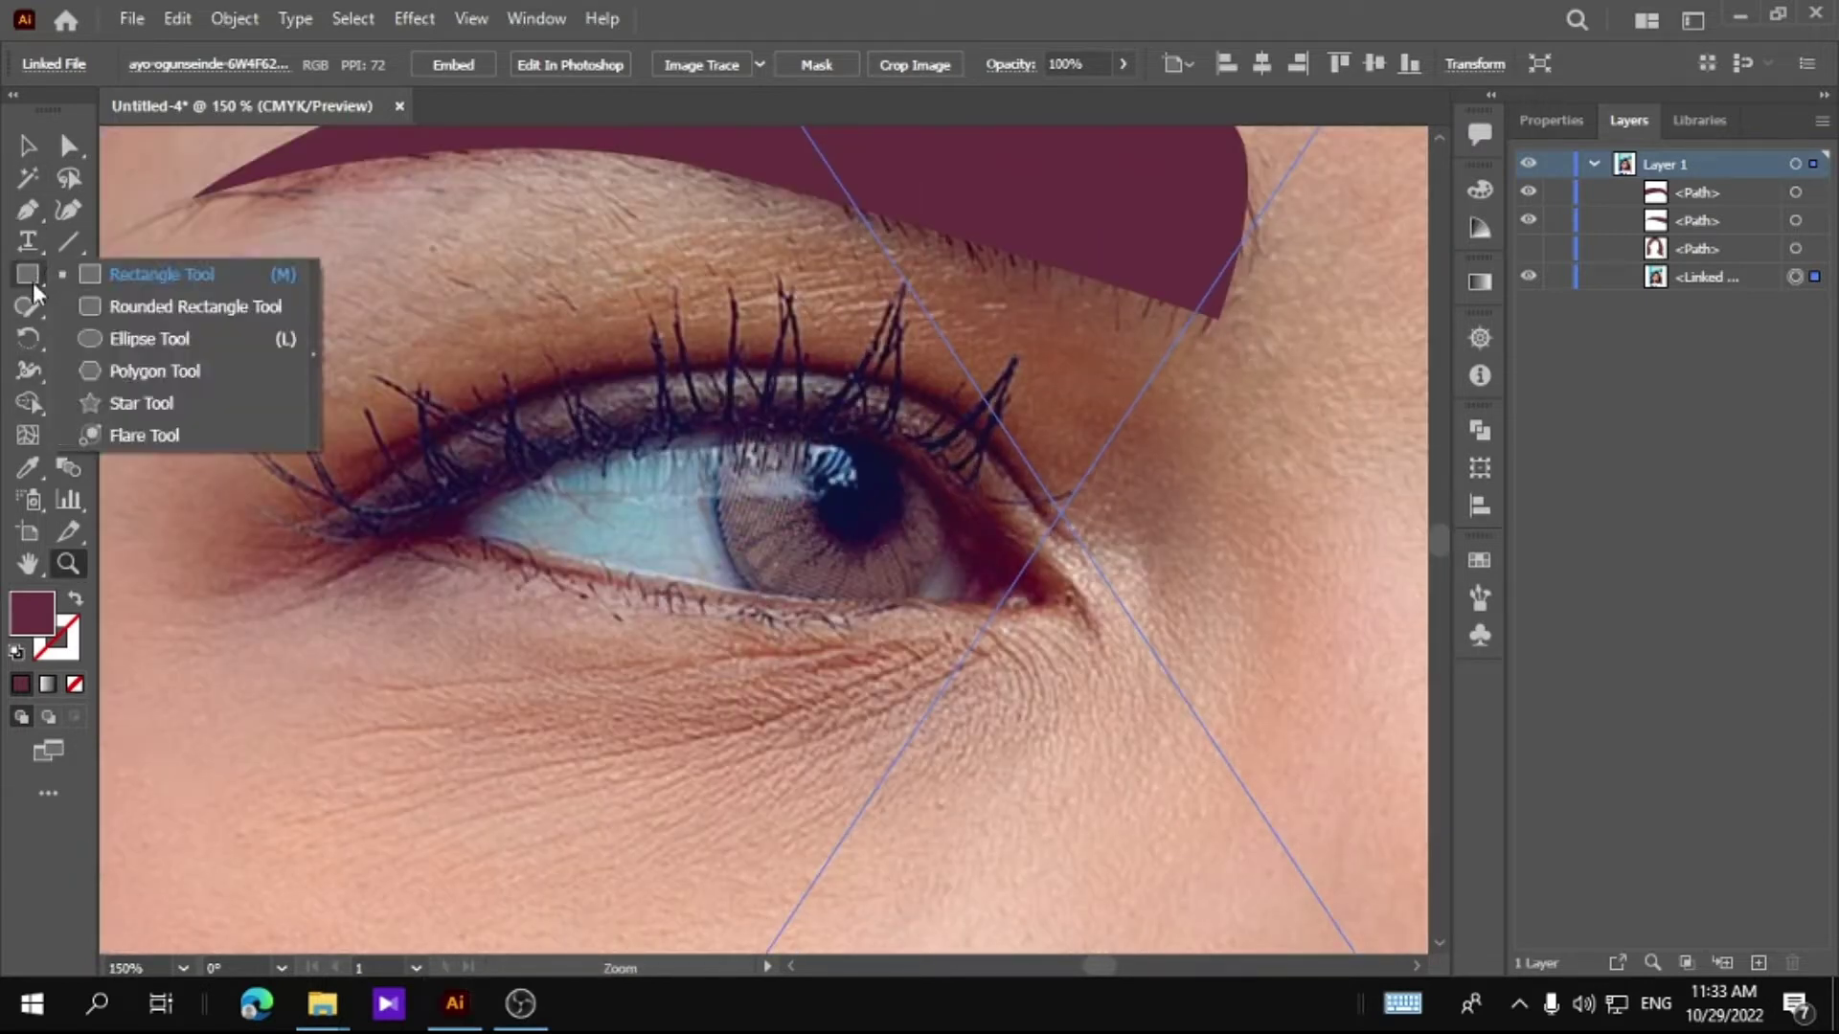
left_click(251, 347)
left_click_drag(905, 450, 804, 550)
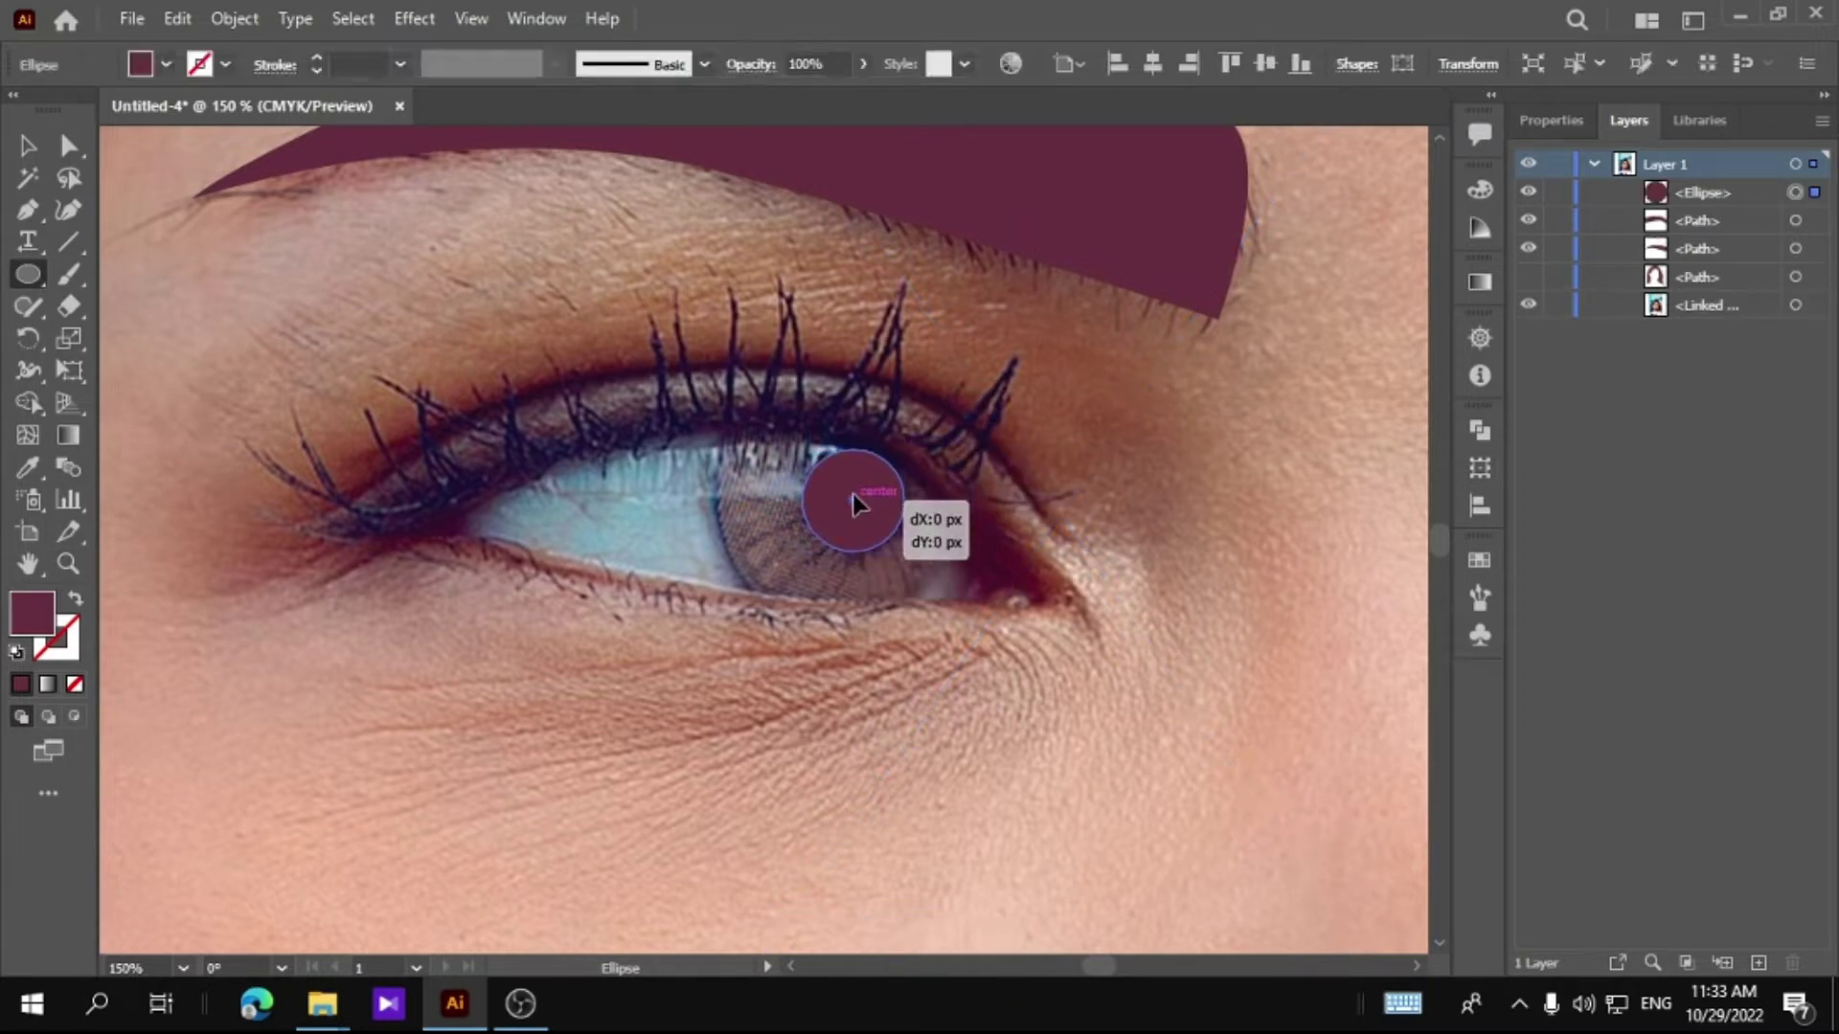
Step: Fill the pupil circle with solid black #000000
double_click(32, 614)
left_click(992, 756)
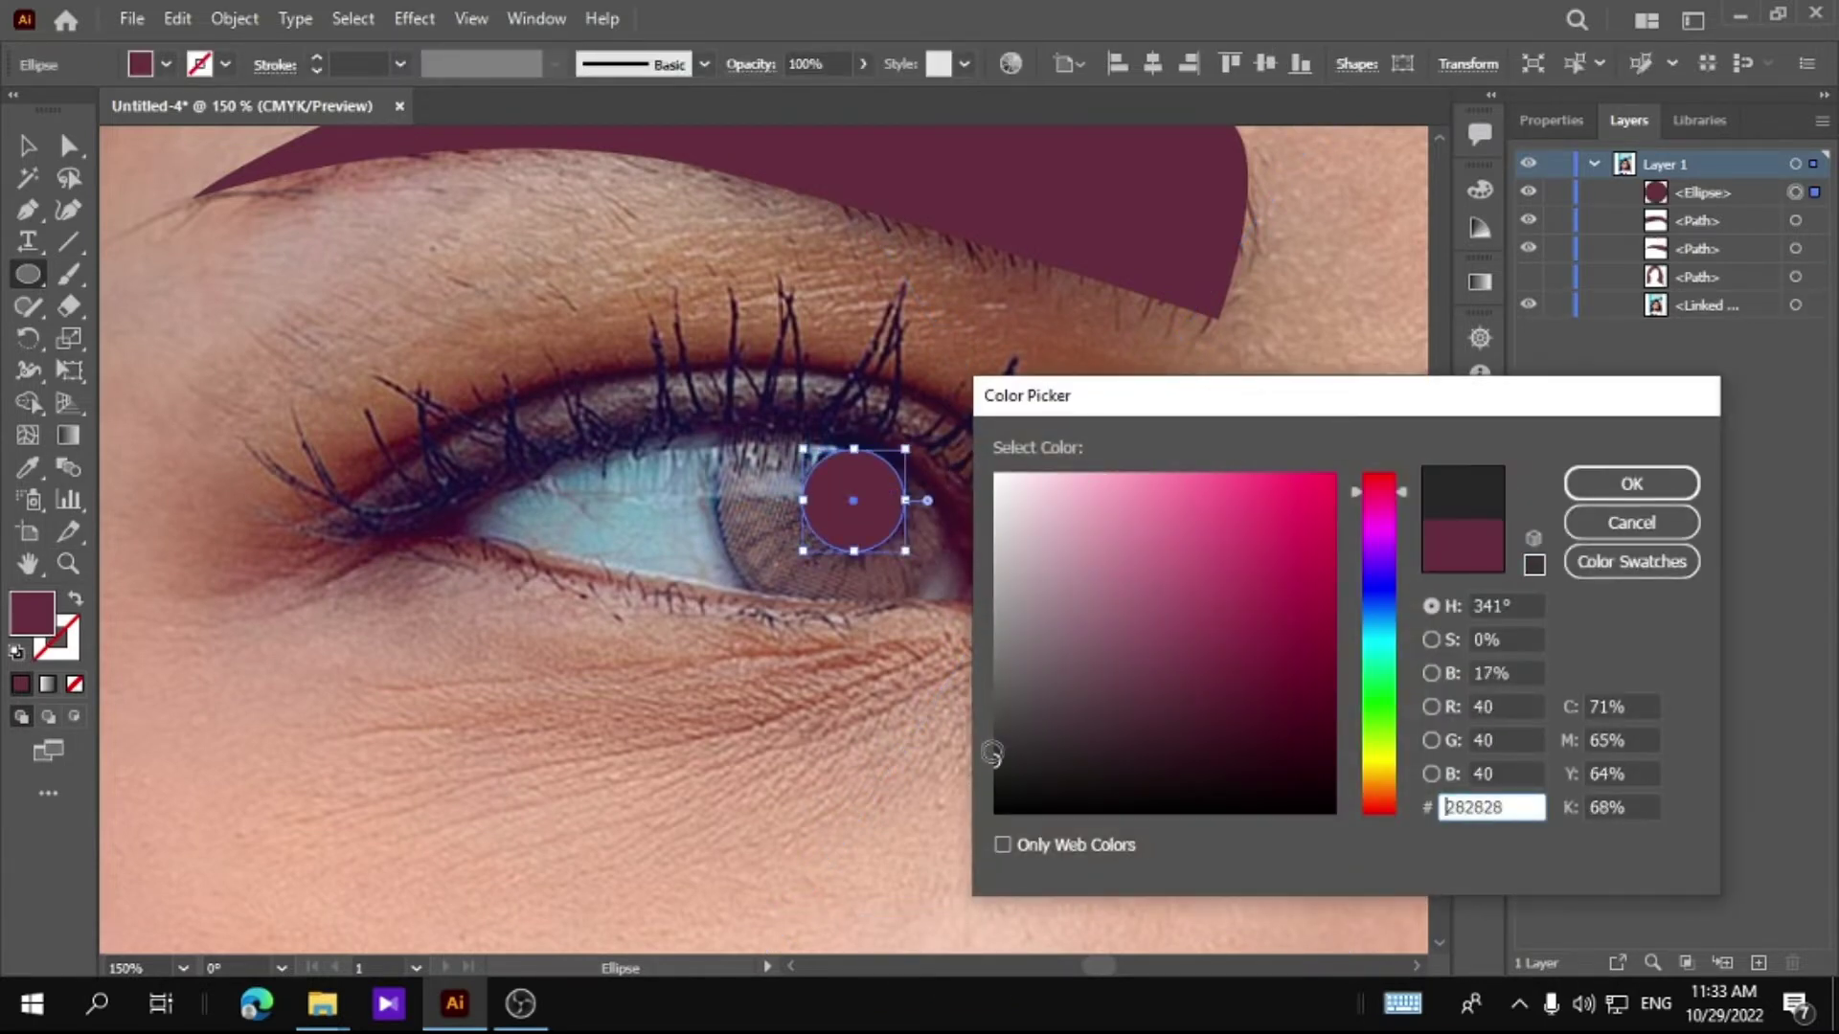
key("Return")
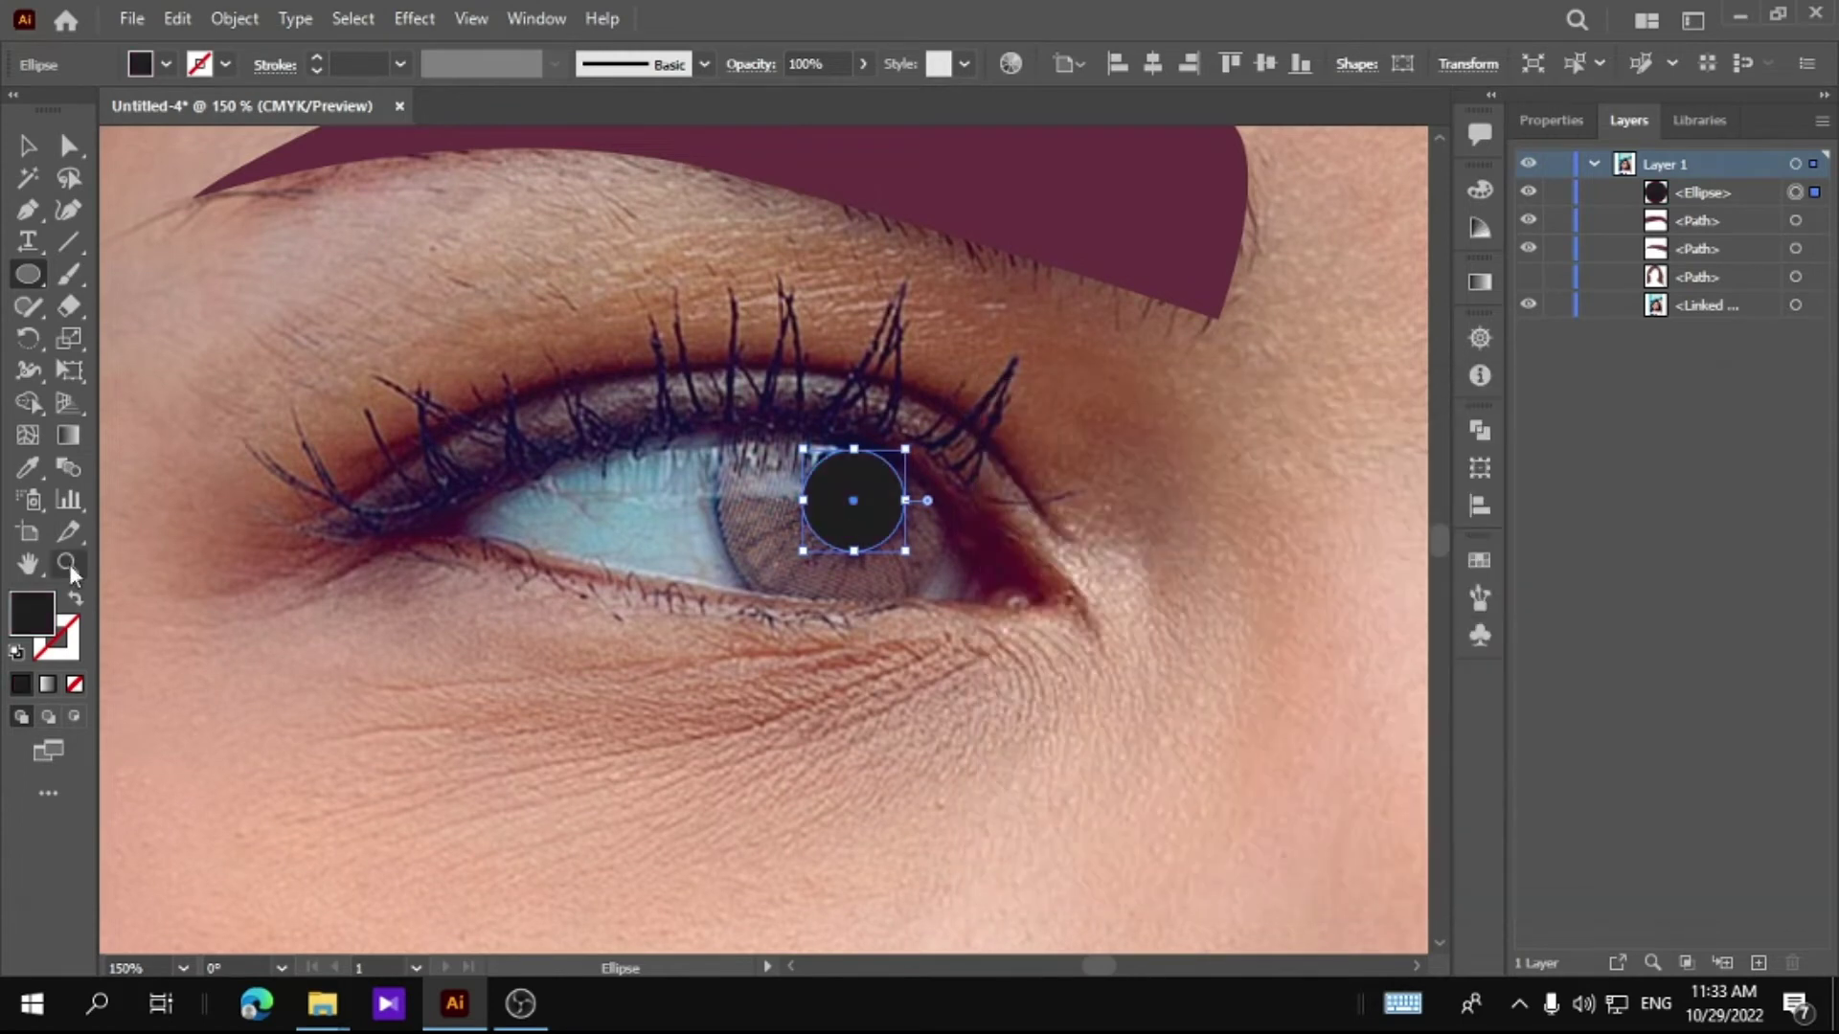
double_click(32, 615)
left_click(996, 809)
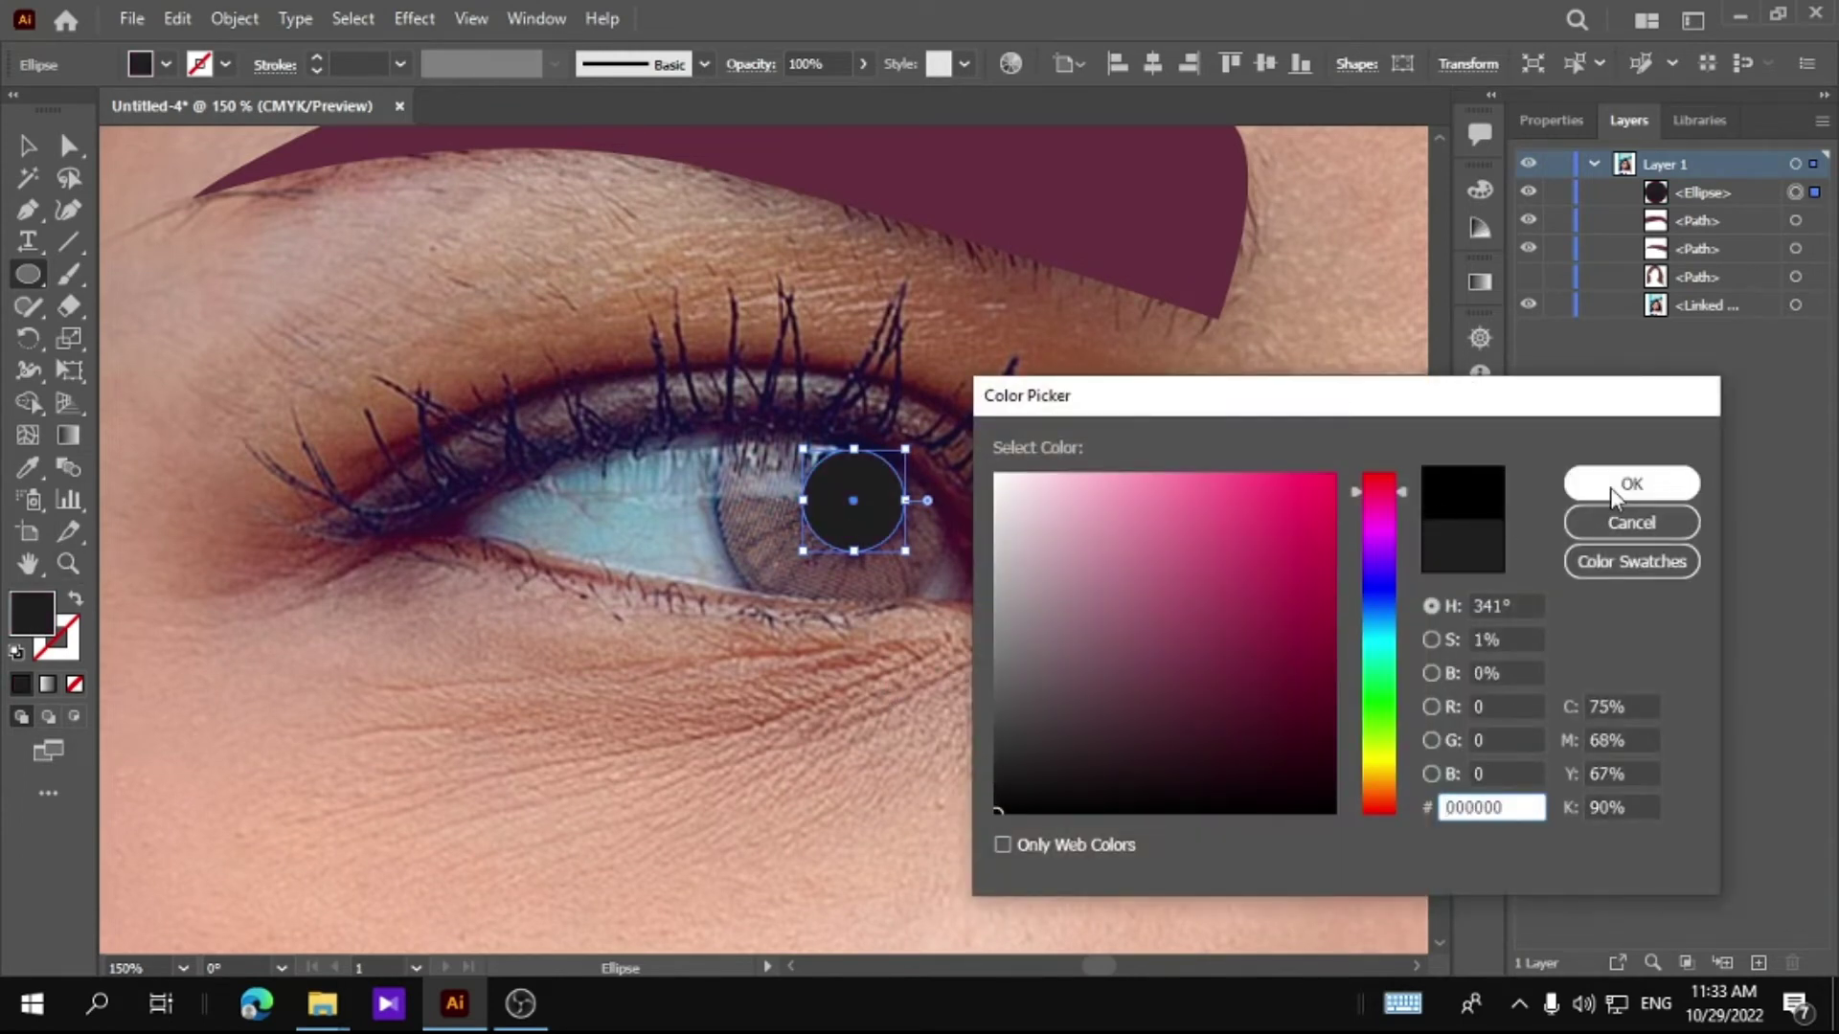
left_click(1630, 479)
left_click(25, 147)
left_click(251, 177)
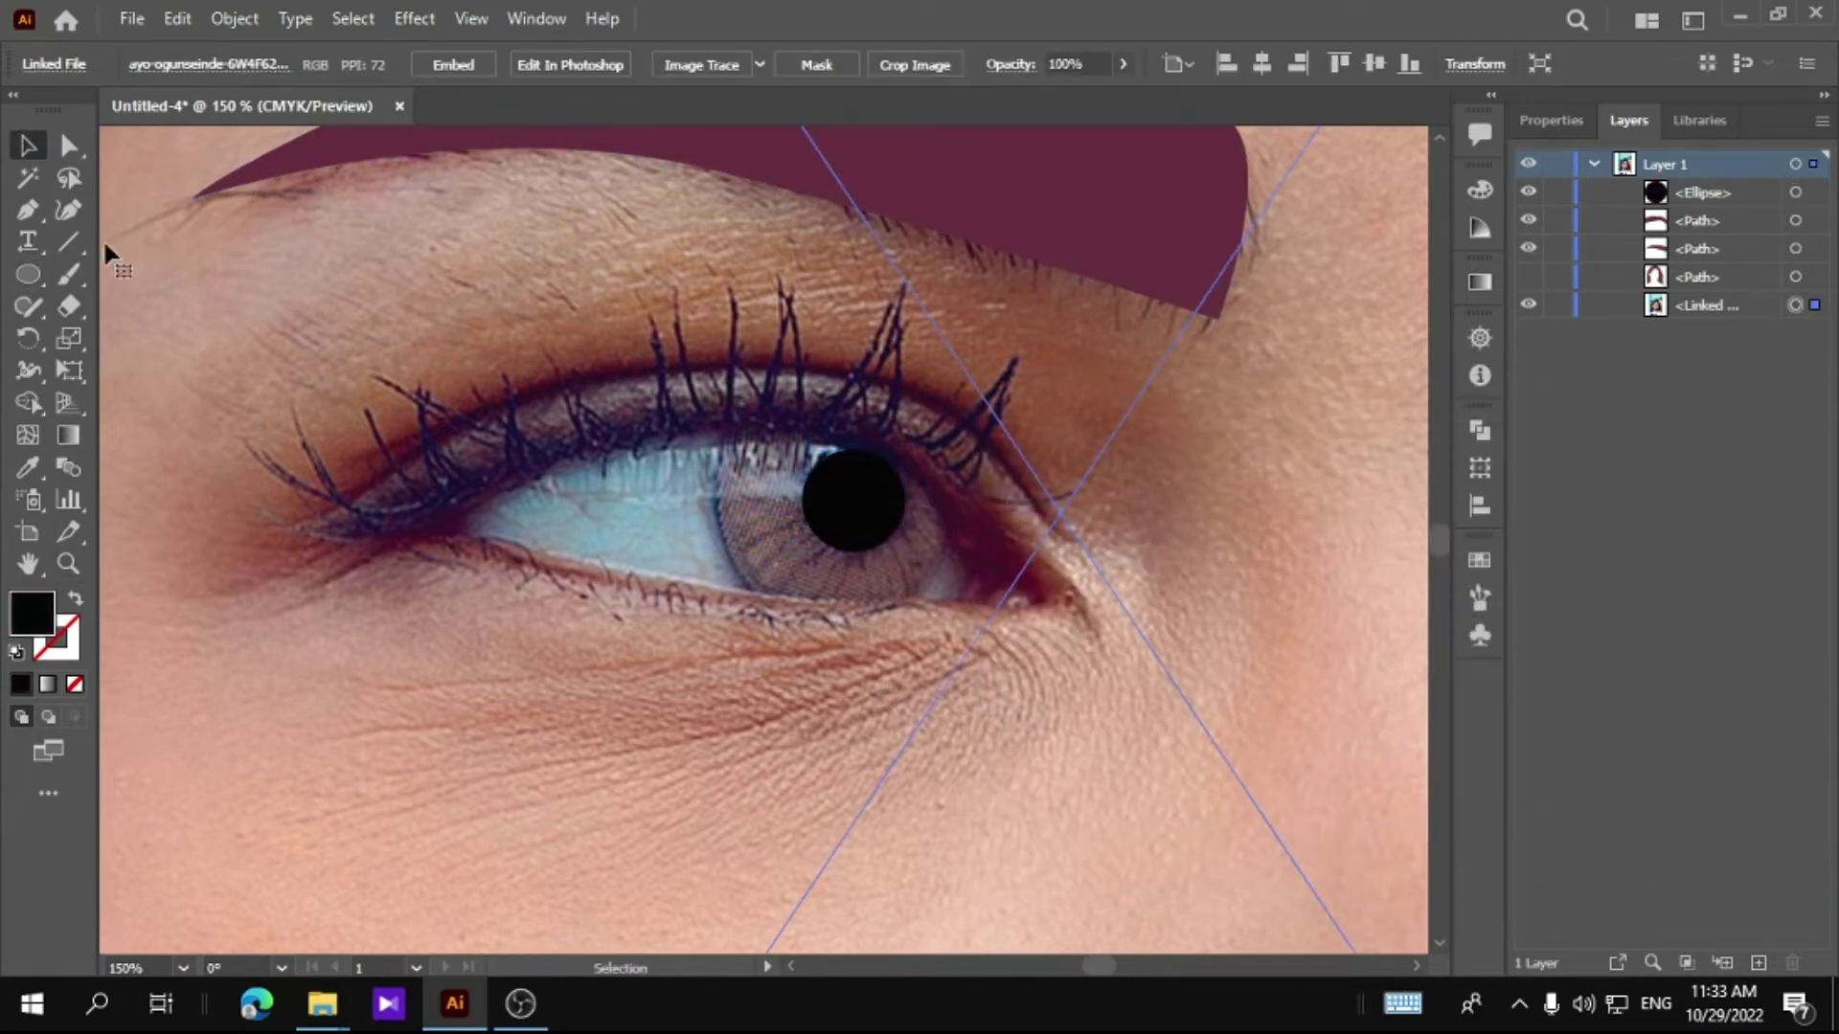
Step: Pen-trace the iris outline and round its top-left corner with Direct Selection
left_click(719, 439)
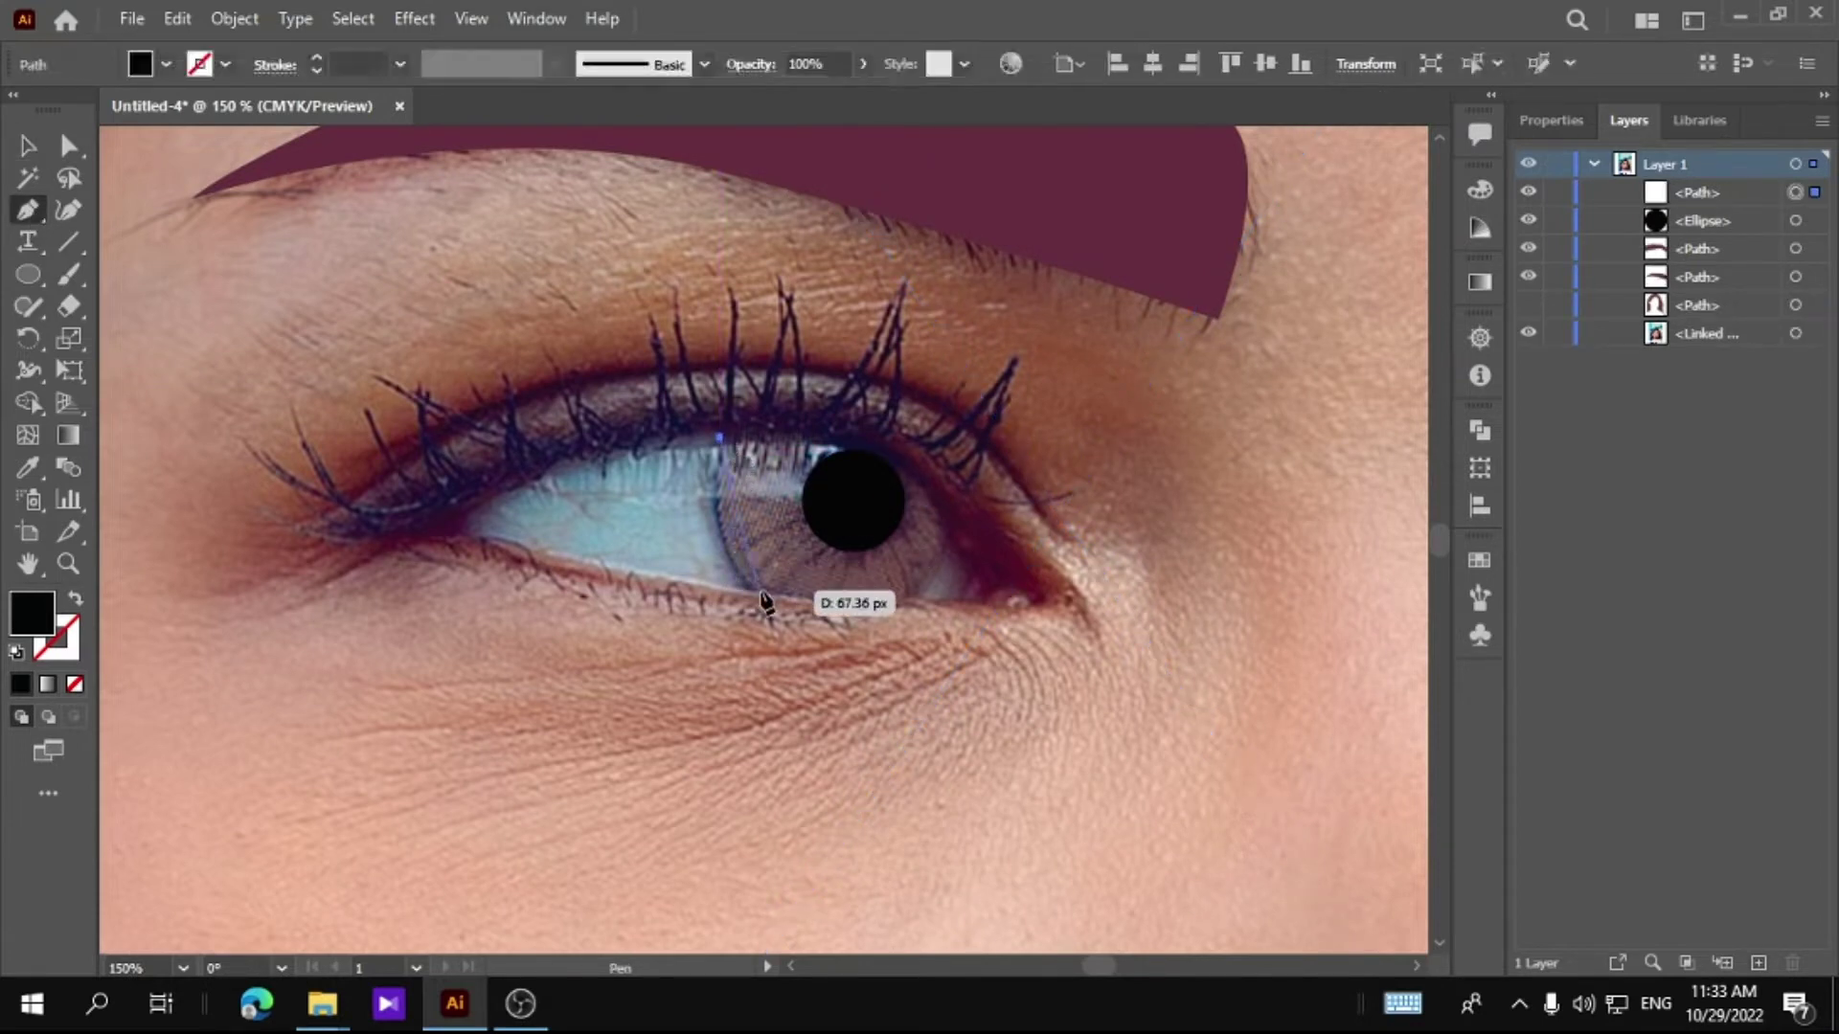
left_click(811, 606)
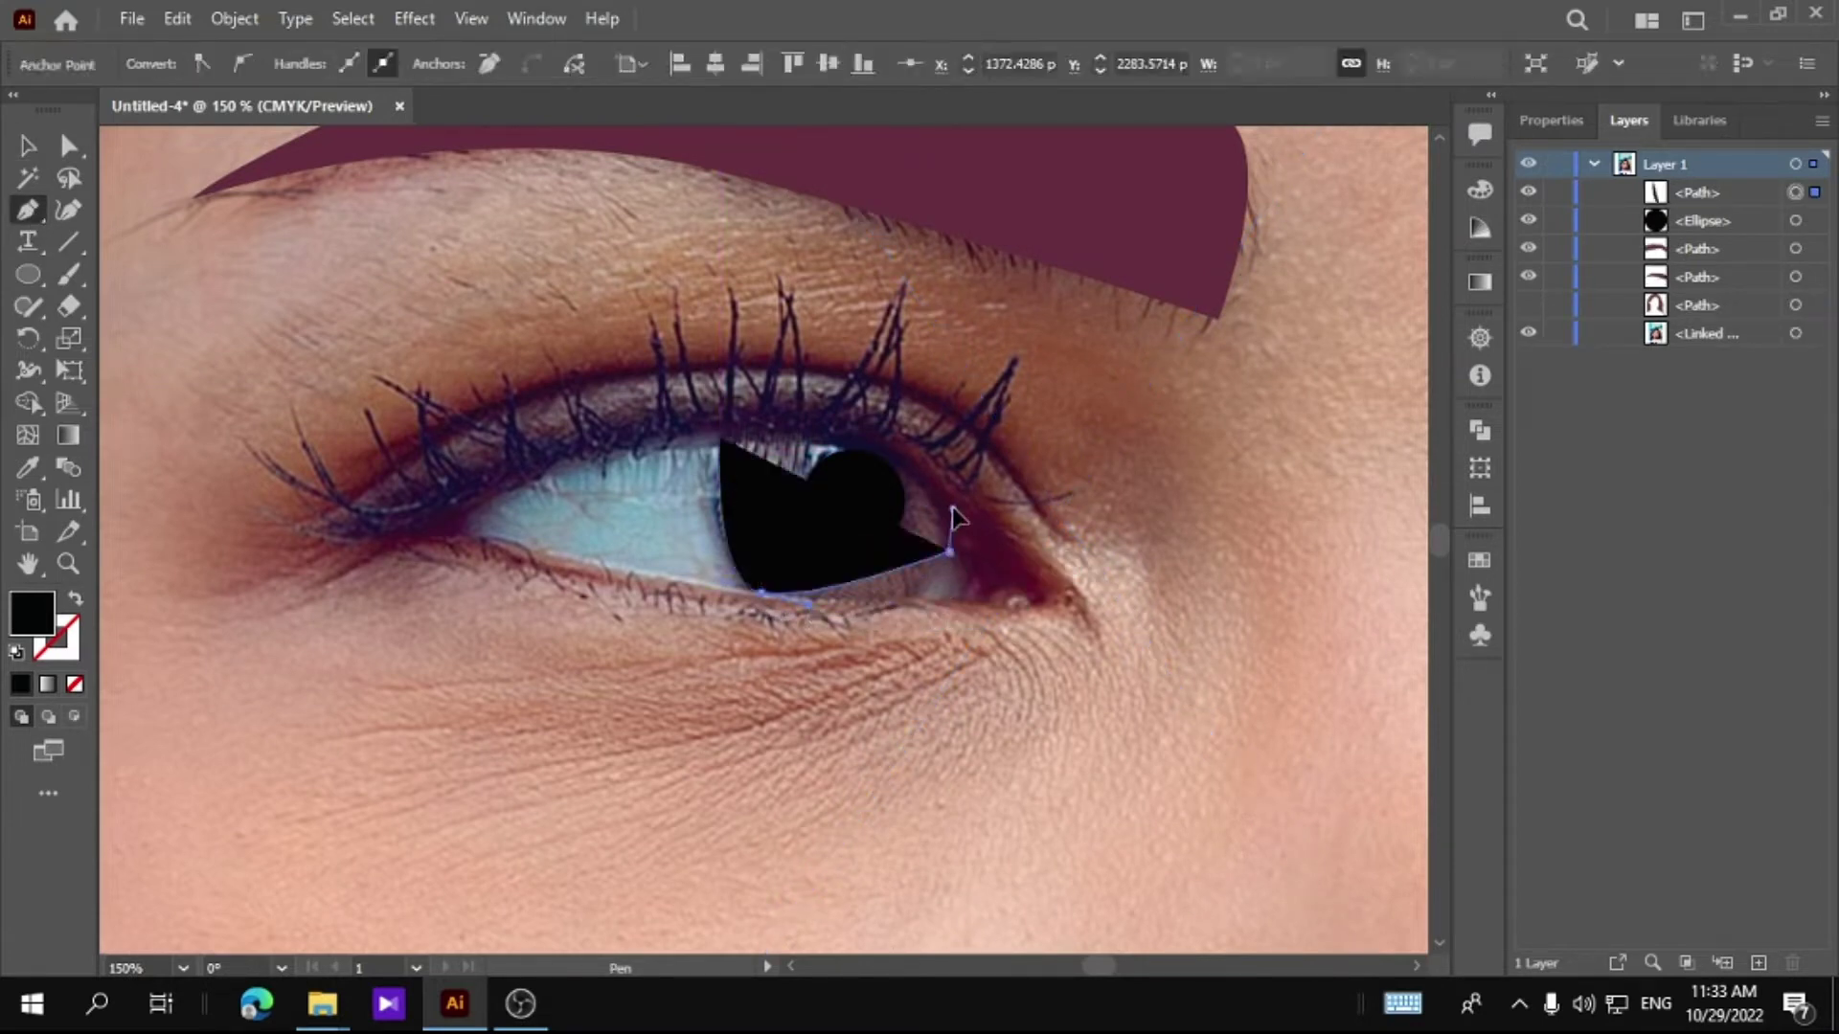
left_click_drag(940, 553, 952, 522)
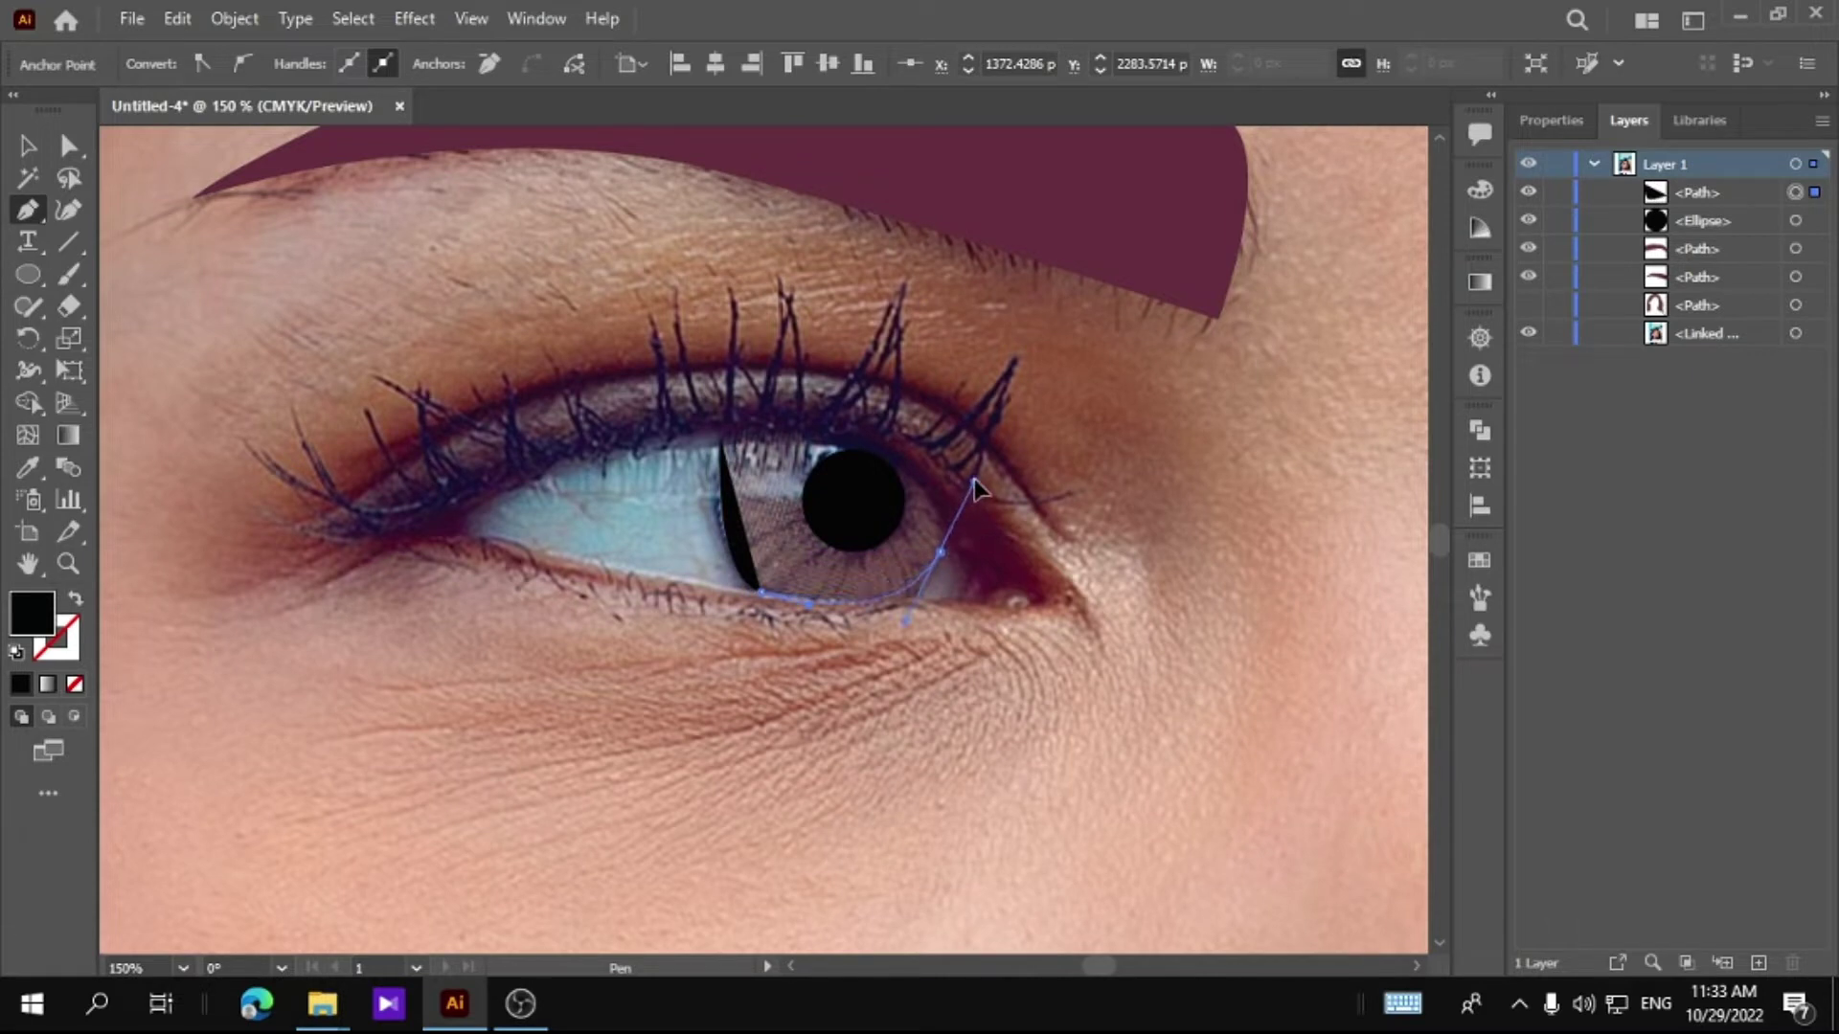
left_click(888, 450)
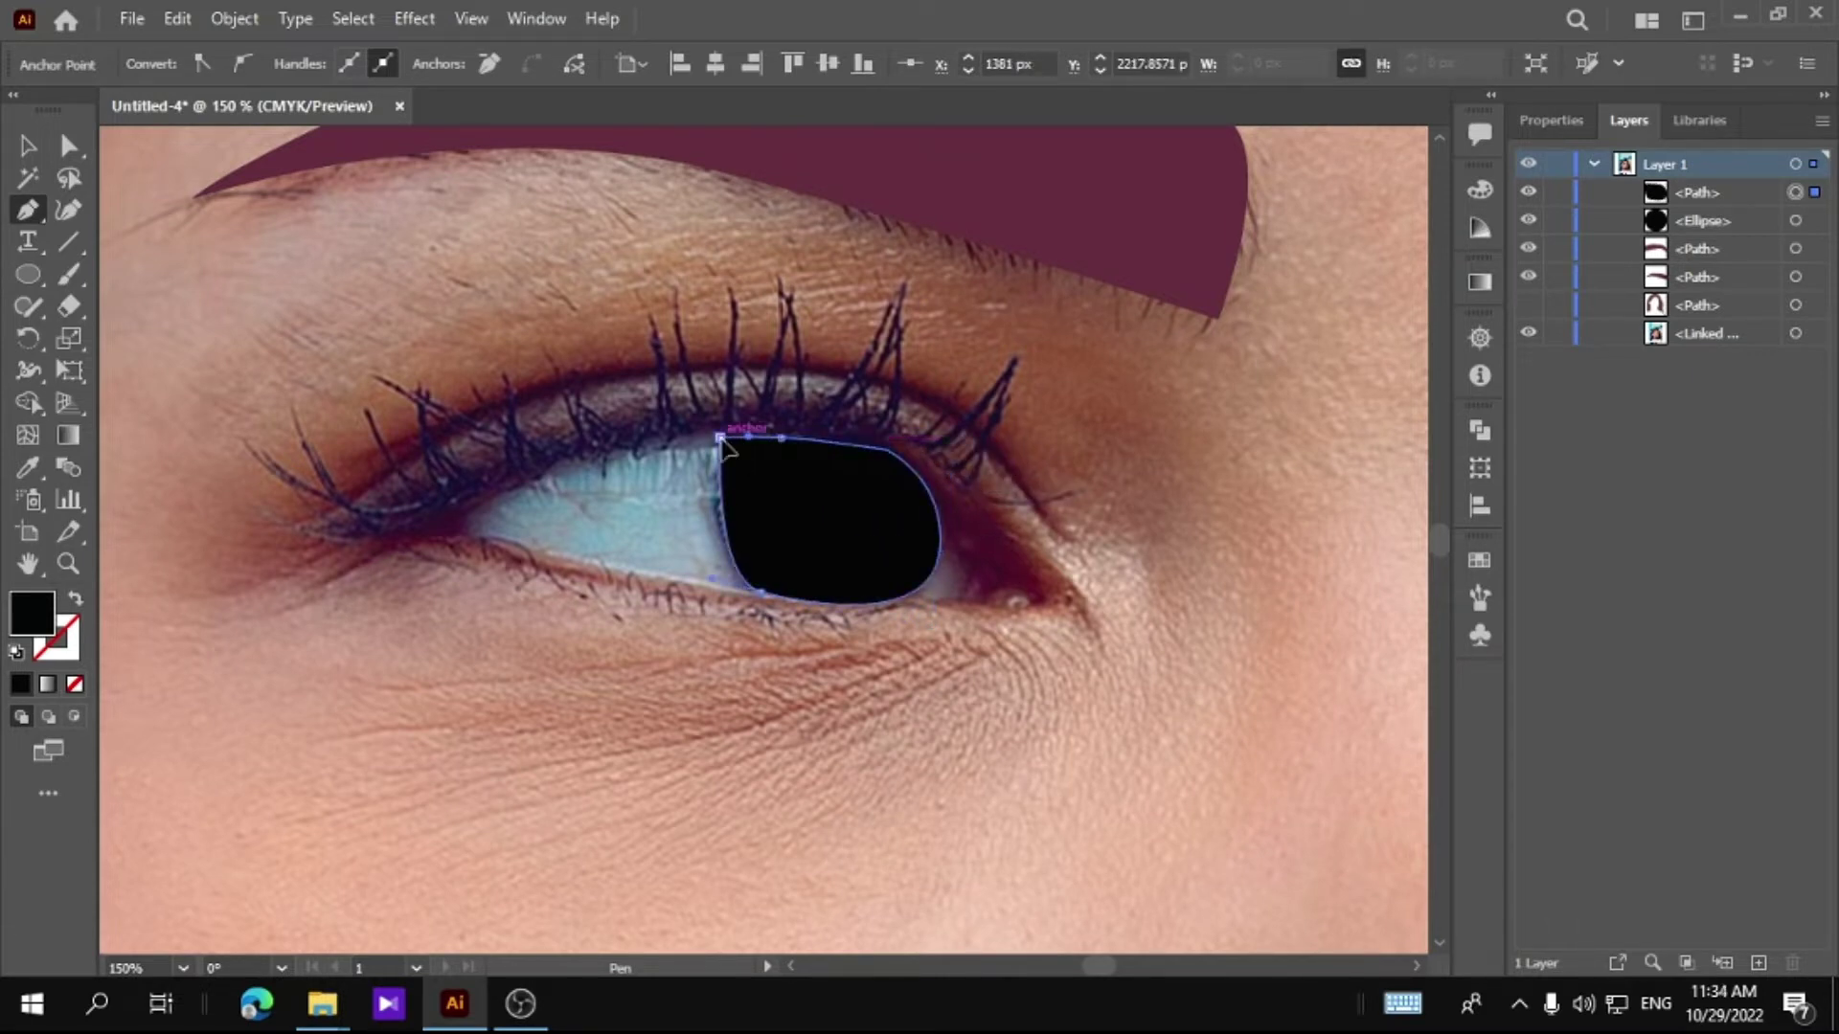
left_click(68, 145)
left_click_drag(739, 460, 754, 474)
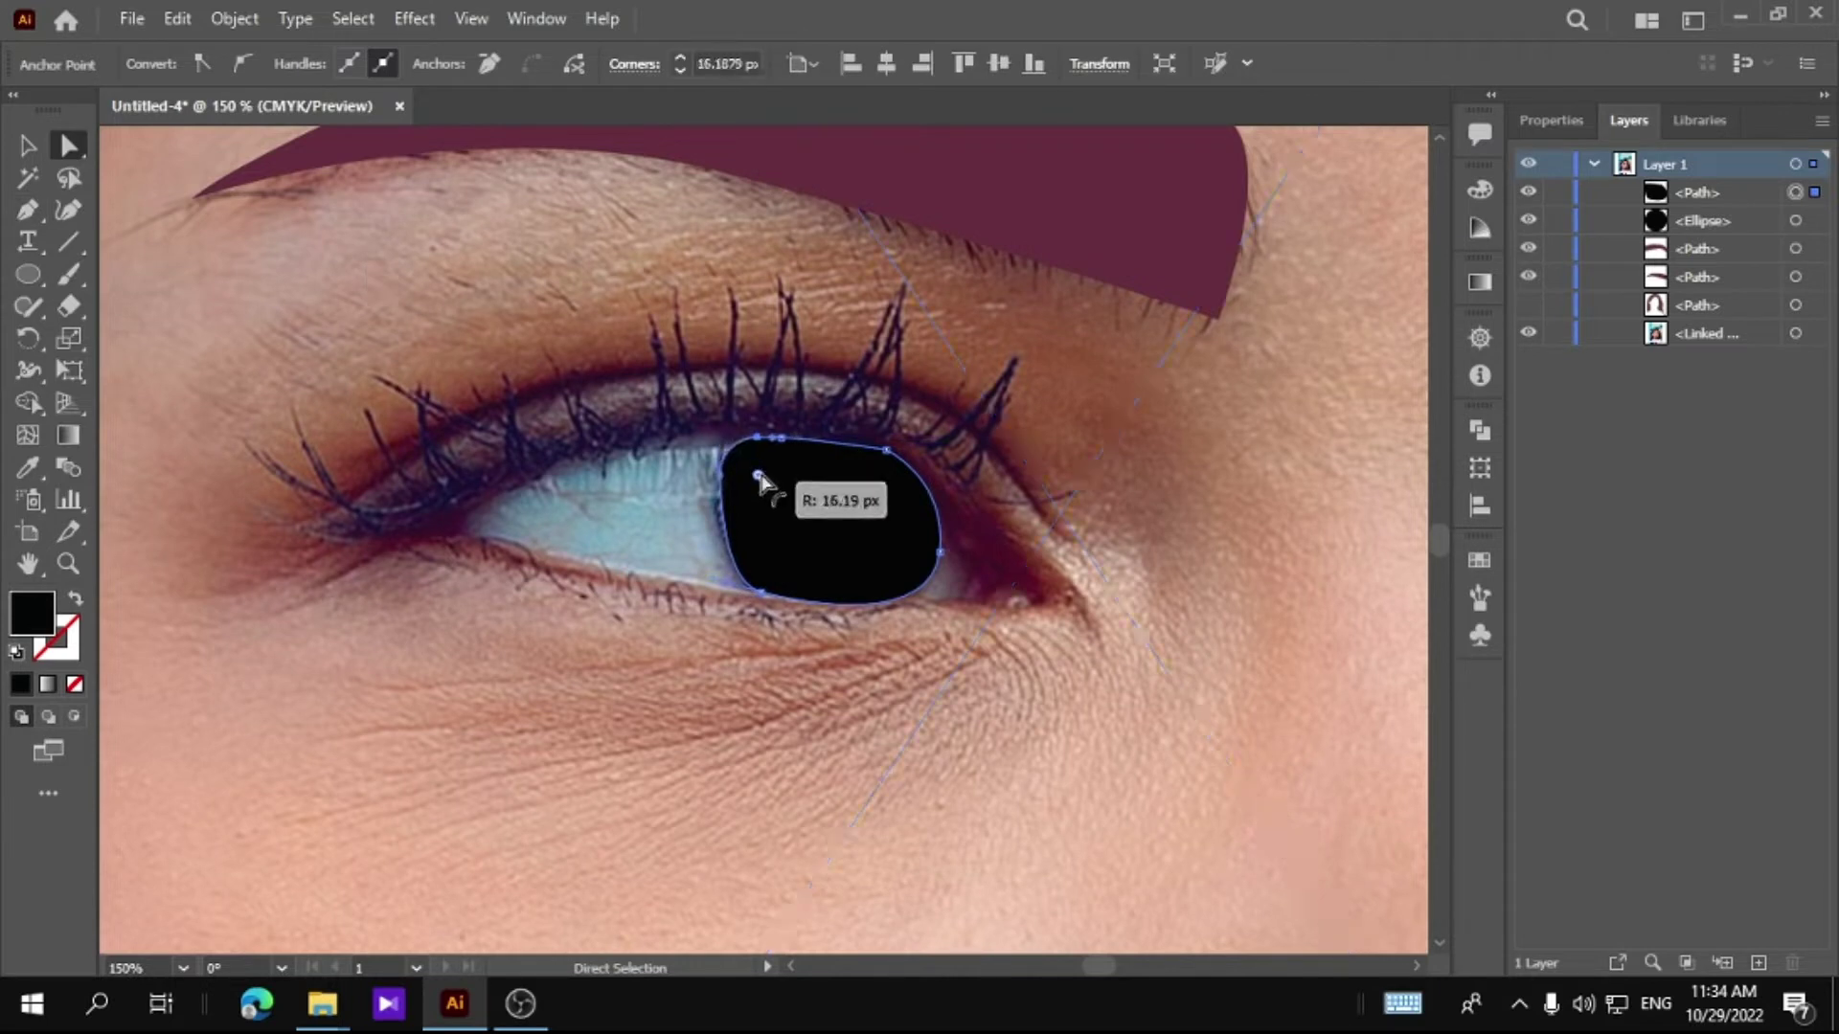
left_click(540, 471)
Step: Move the pupil ellipse above the iris in Layers and fill the iris dark brown #332111
left_click_drag(1695, 220, 1695, 186)
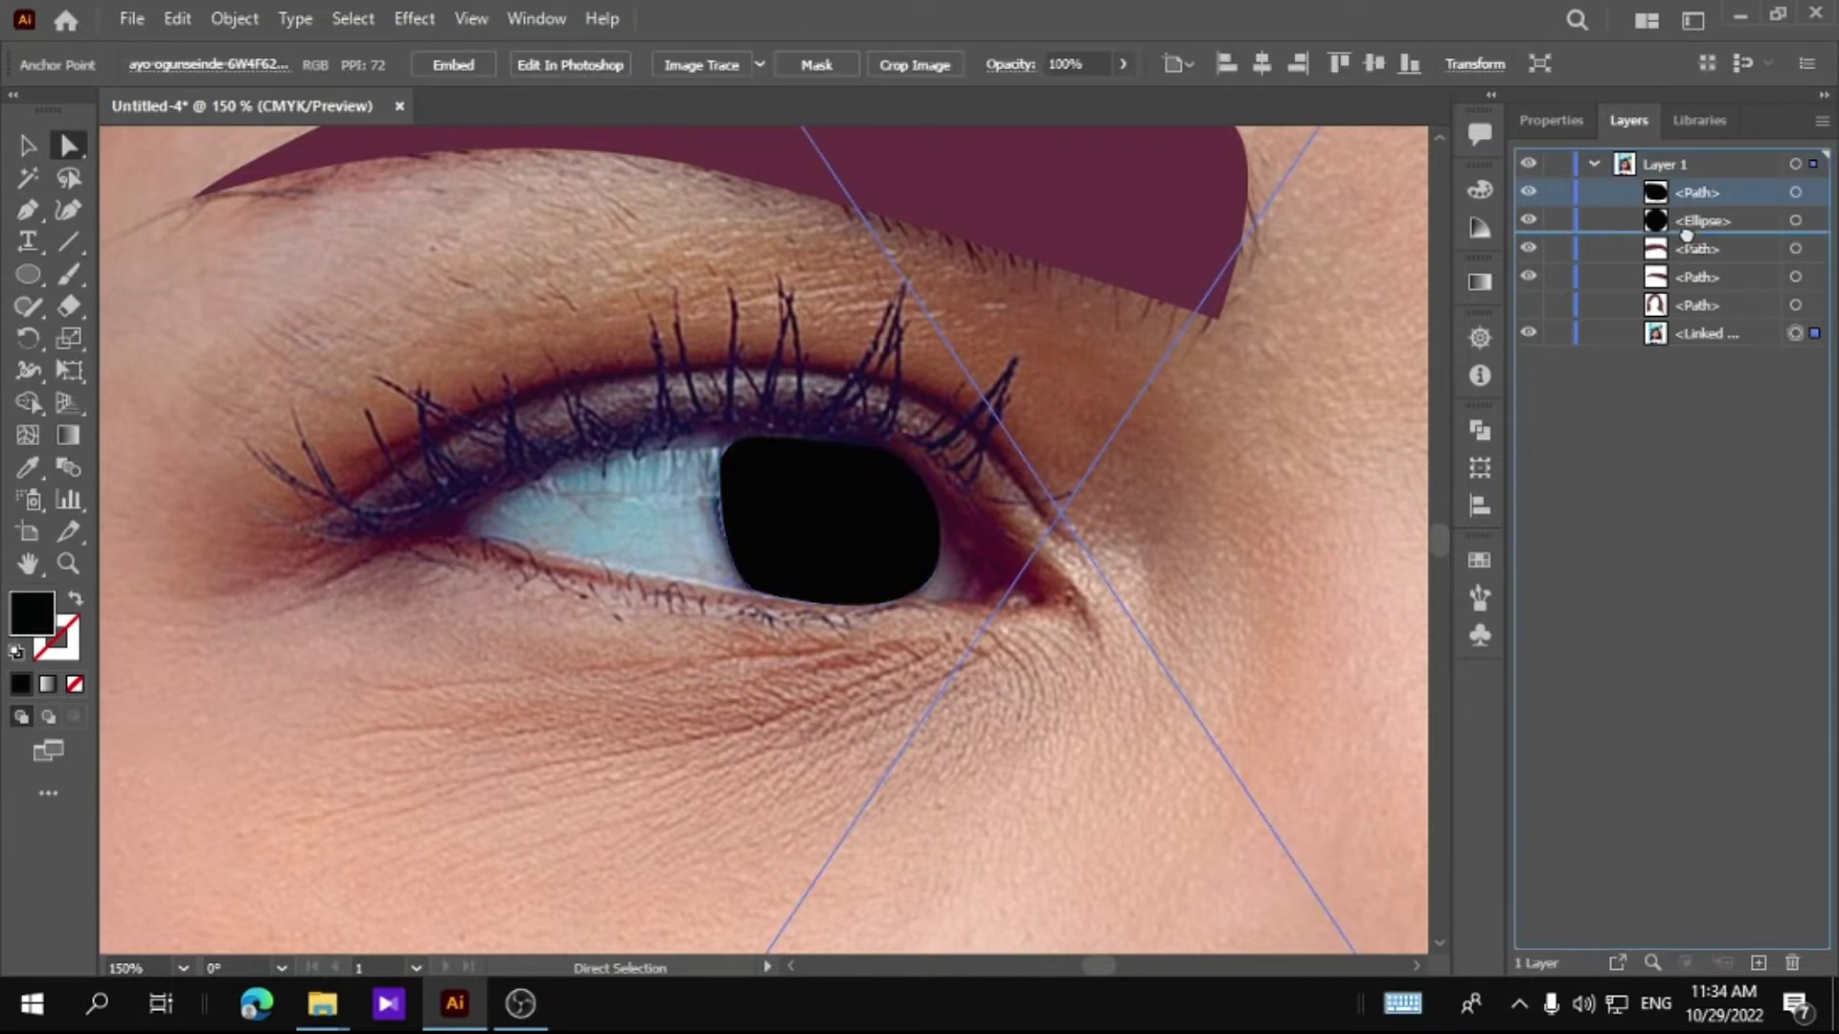
left_click(824, 522)
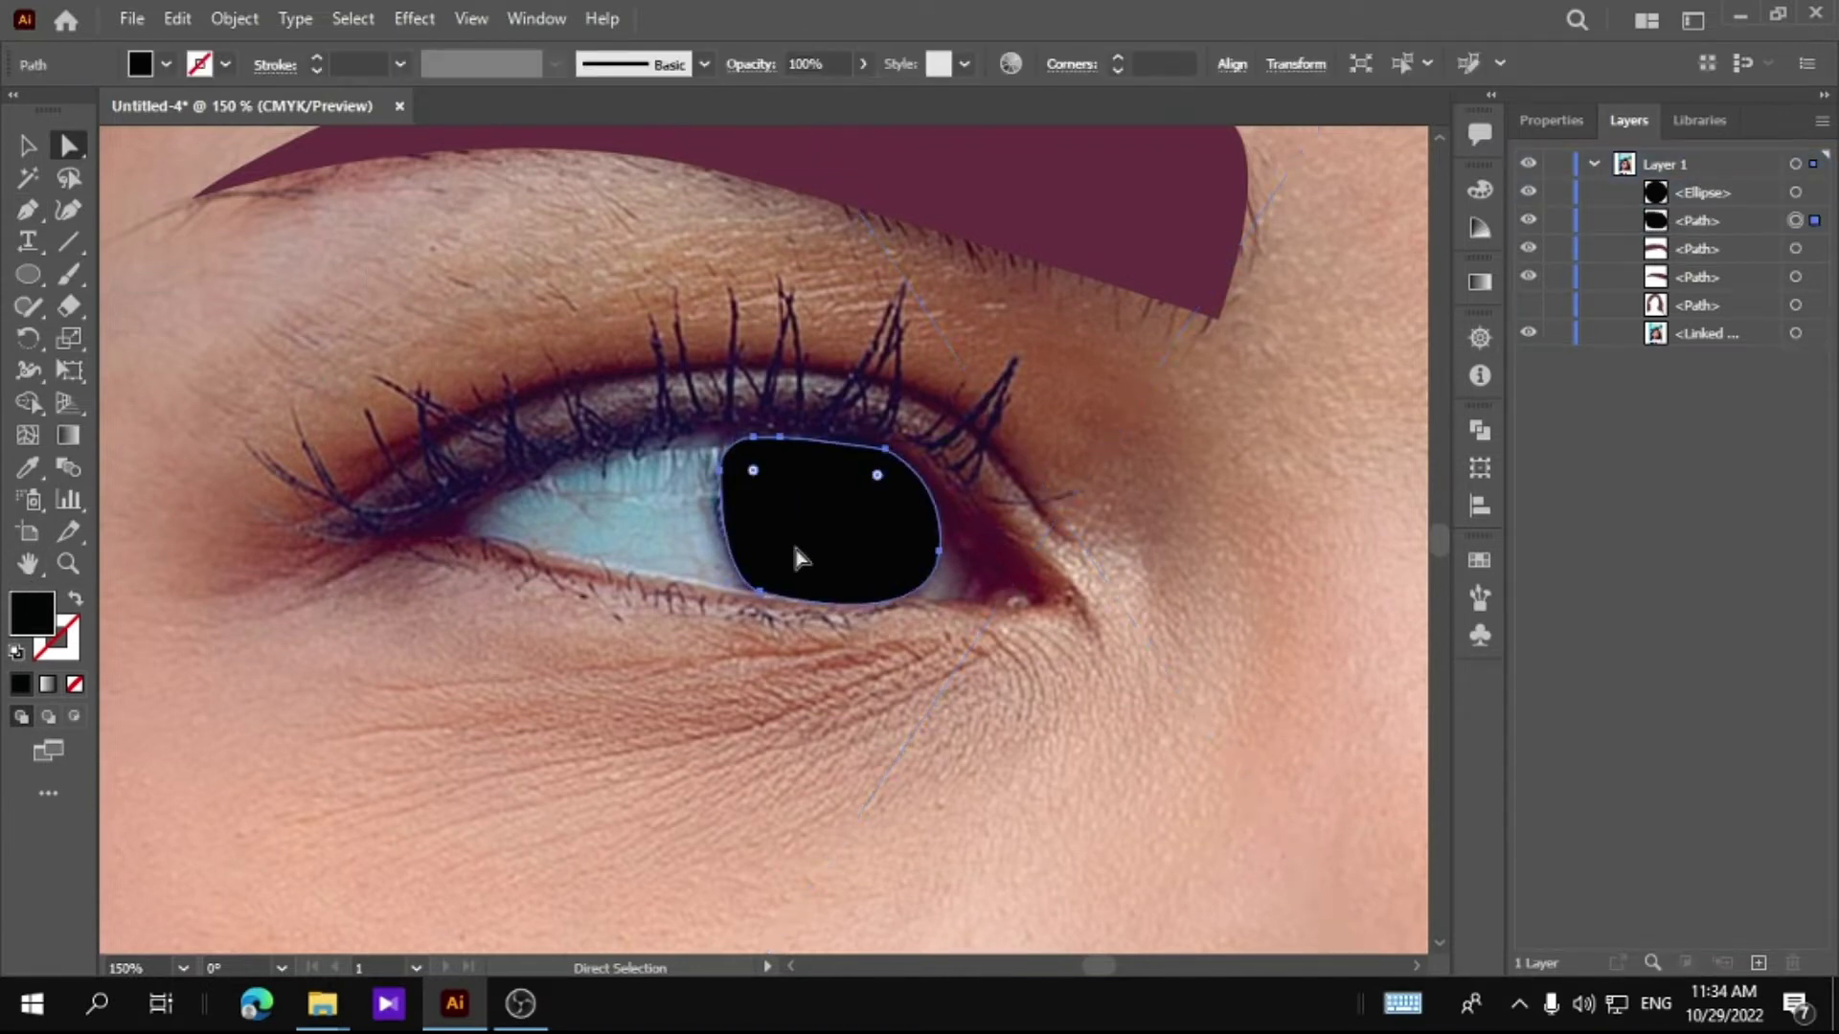
double_click(25, 605)
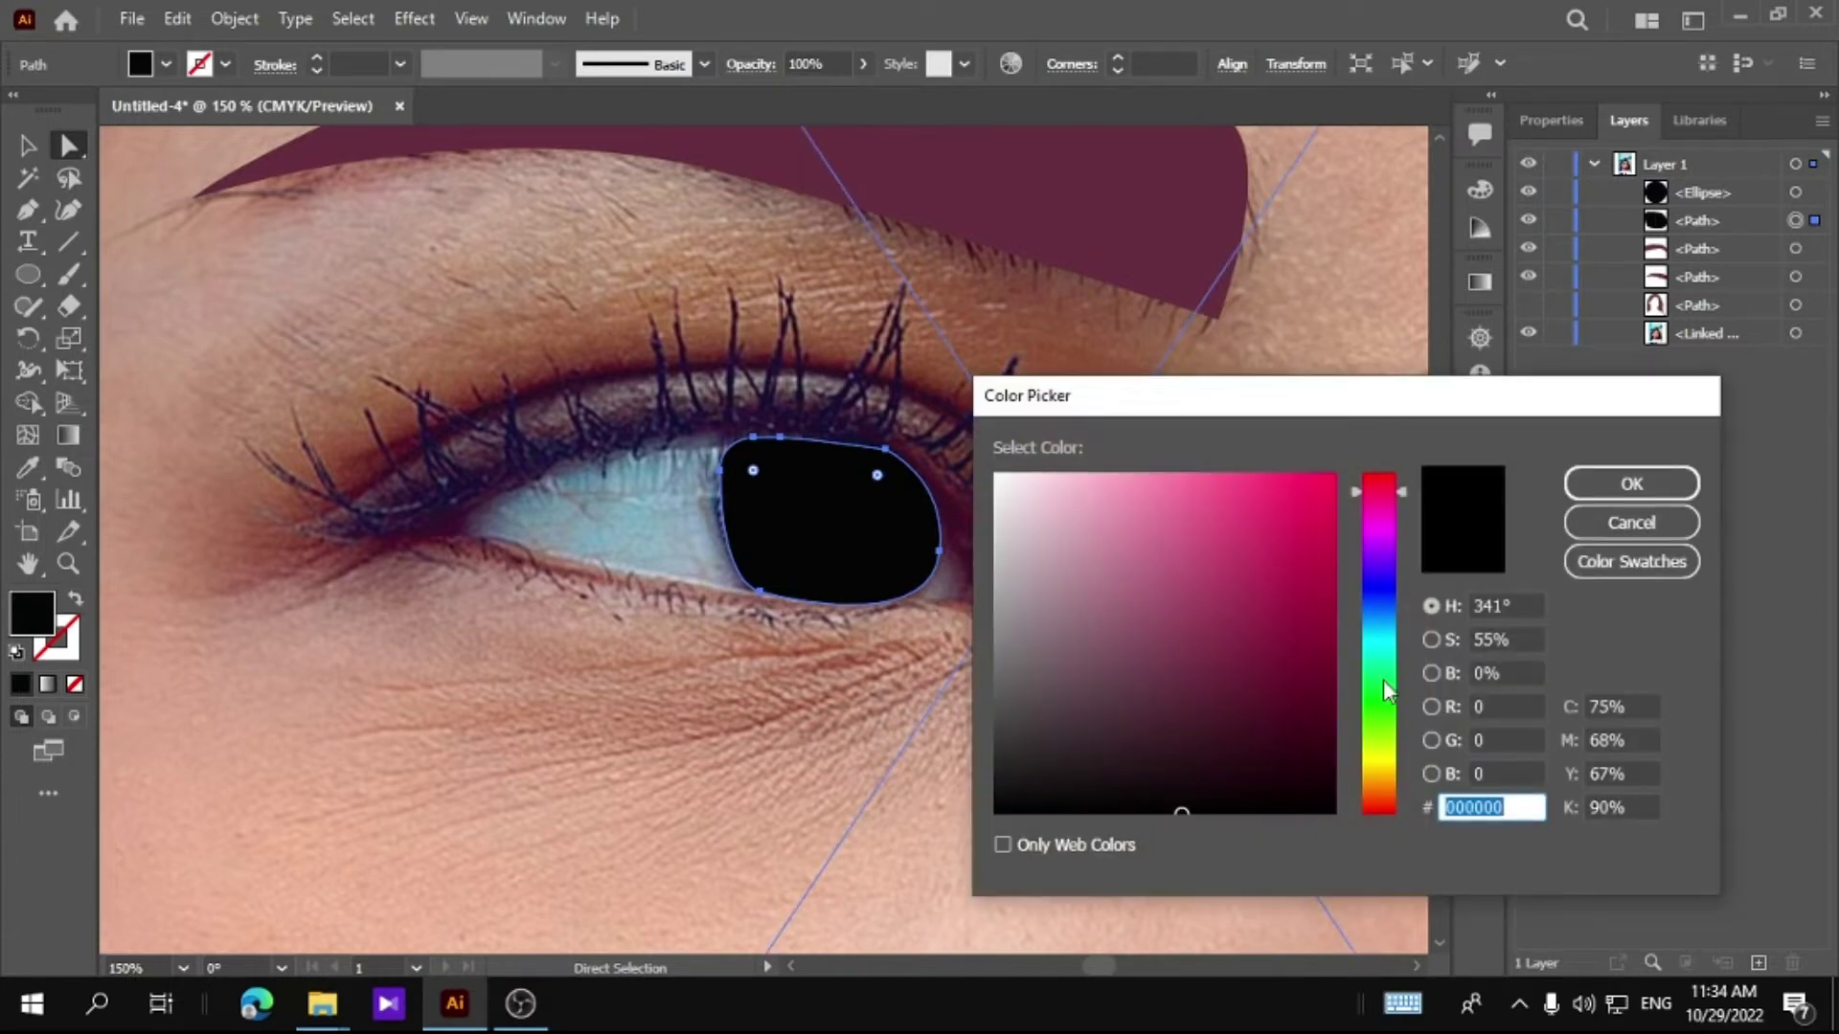
left_click_drag(1383, 772, 1337, 785)
left_click(1221, 745)
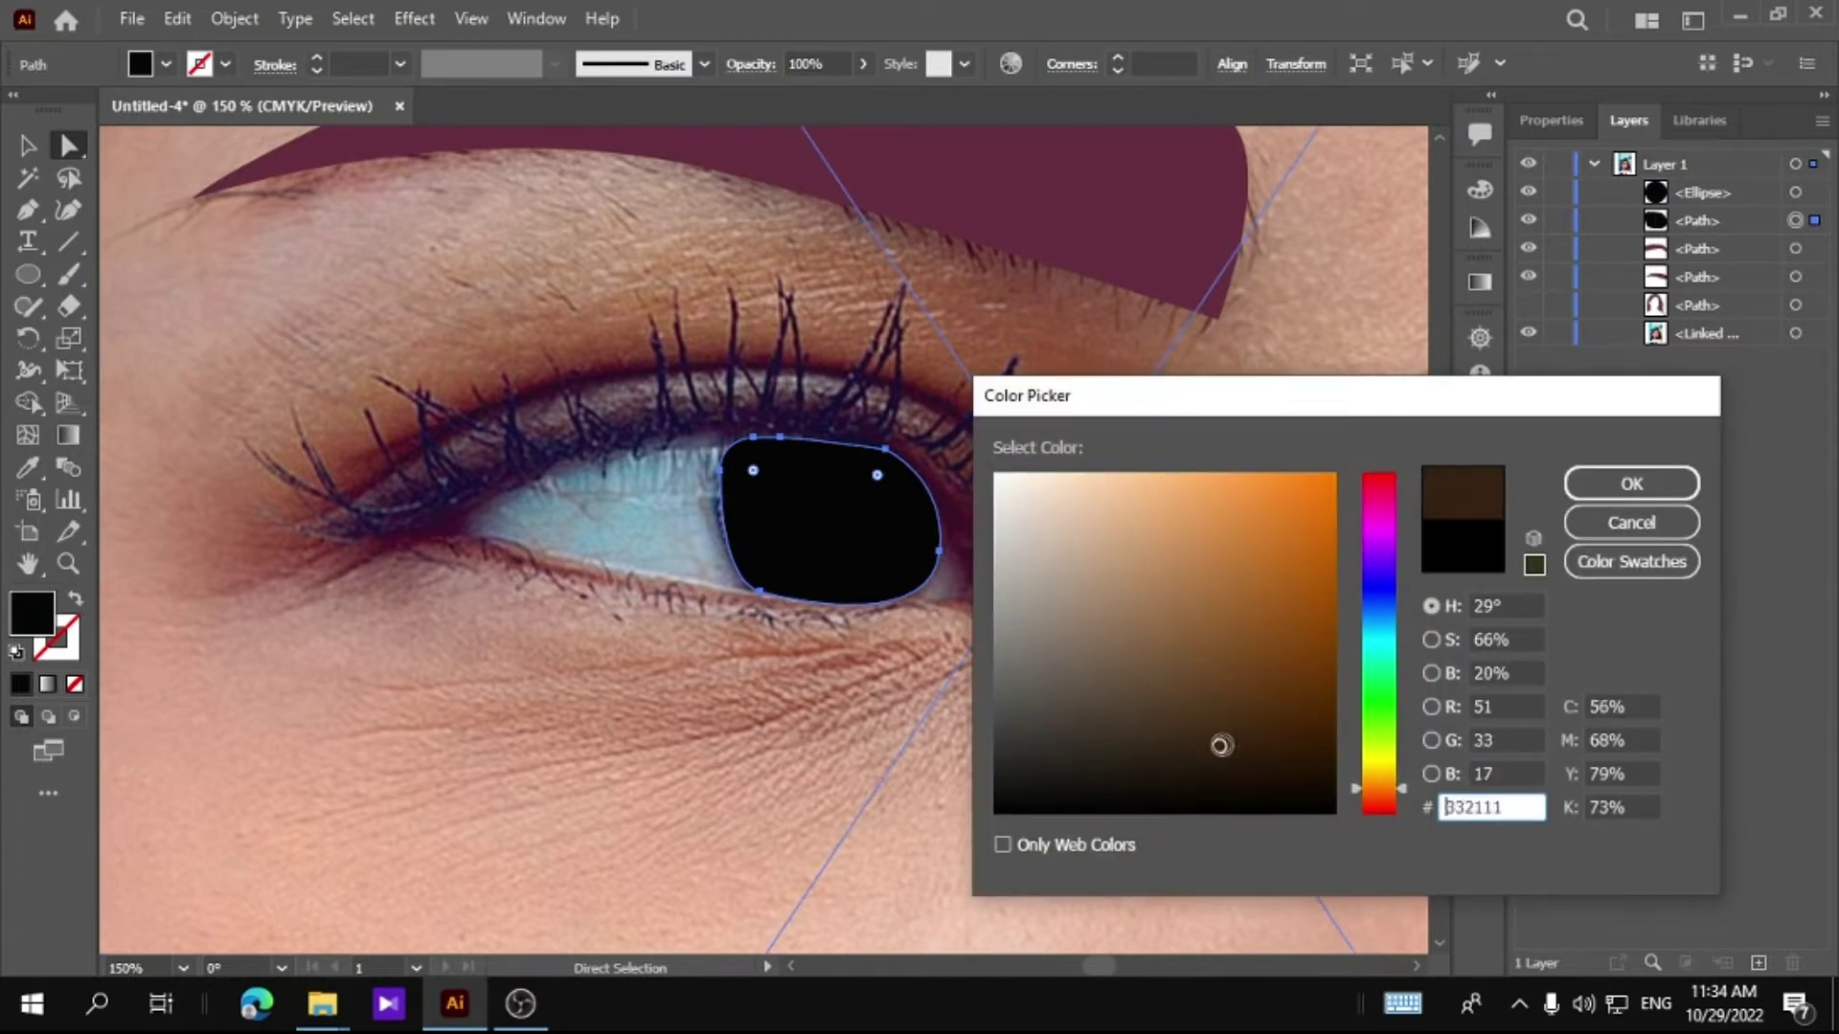
left_click(1589, 488)
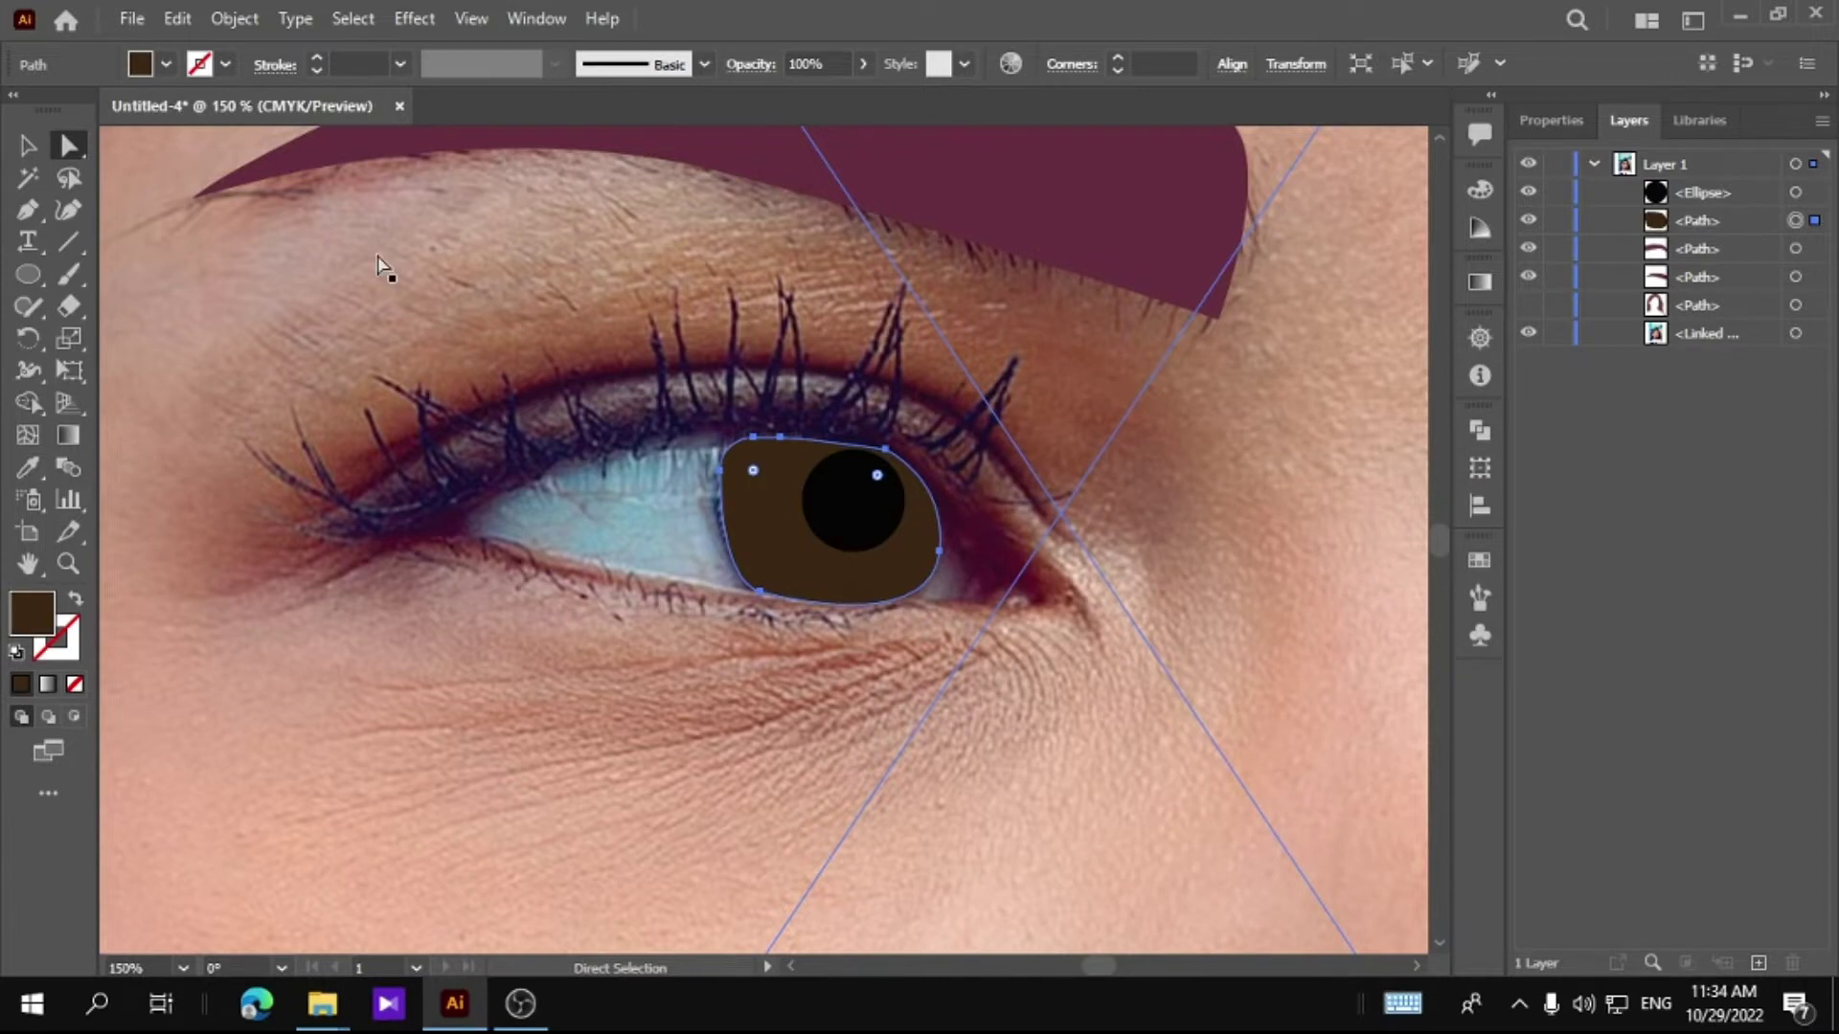
left_click(27, 144)
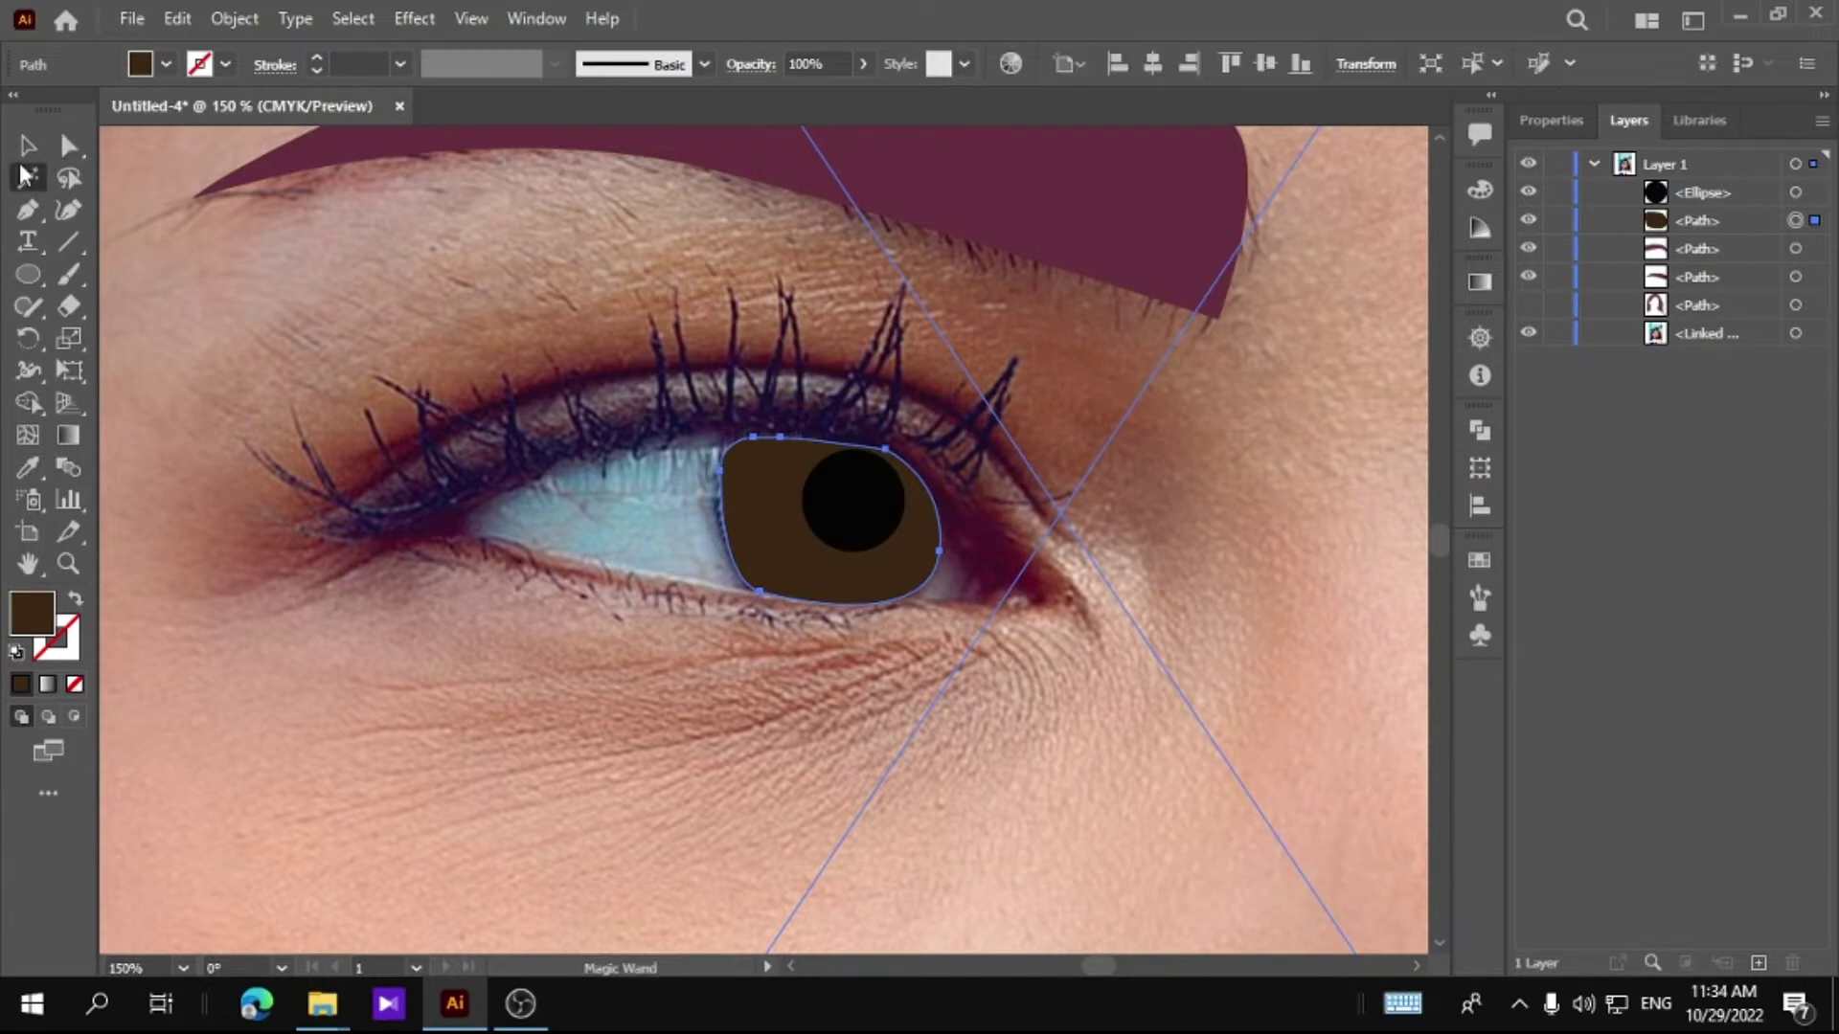
Step: Recolour the iris shape with a mauve-grey sampled from the photo's iris
left_click_drag(764, 565, 874, 642)
key("i")
left_click(782, 564)
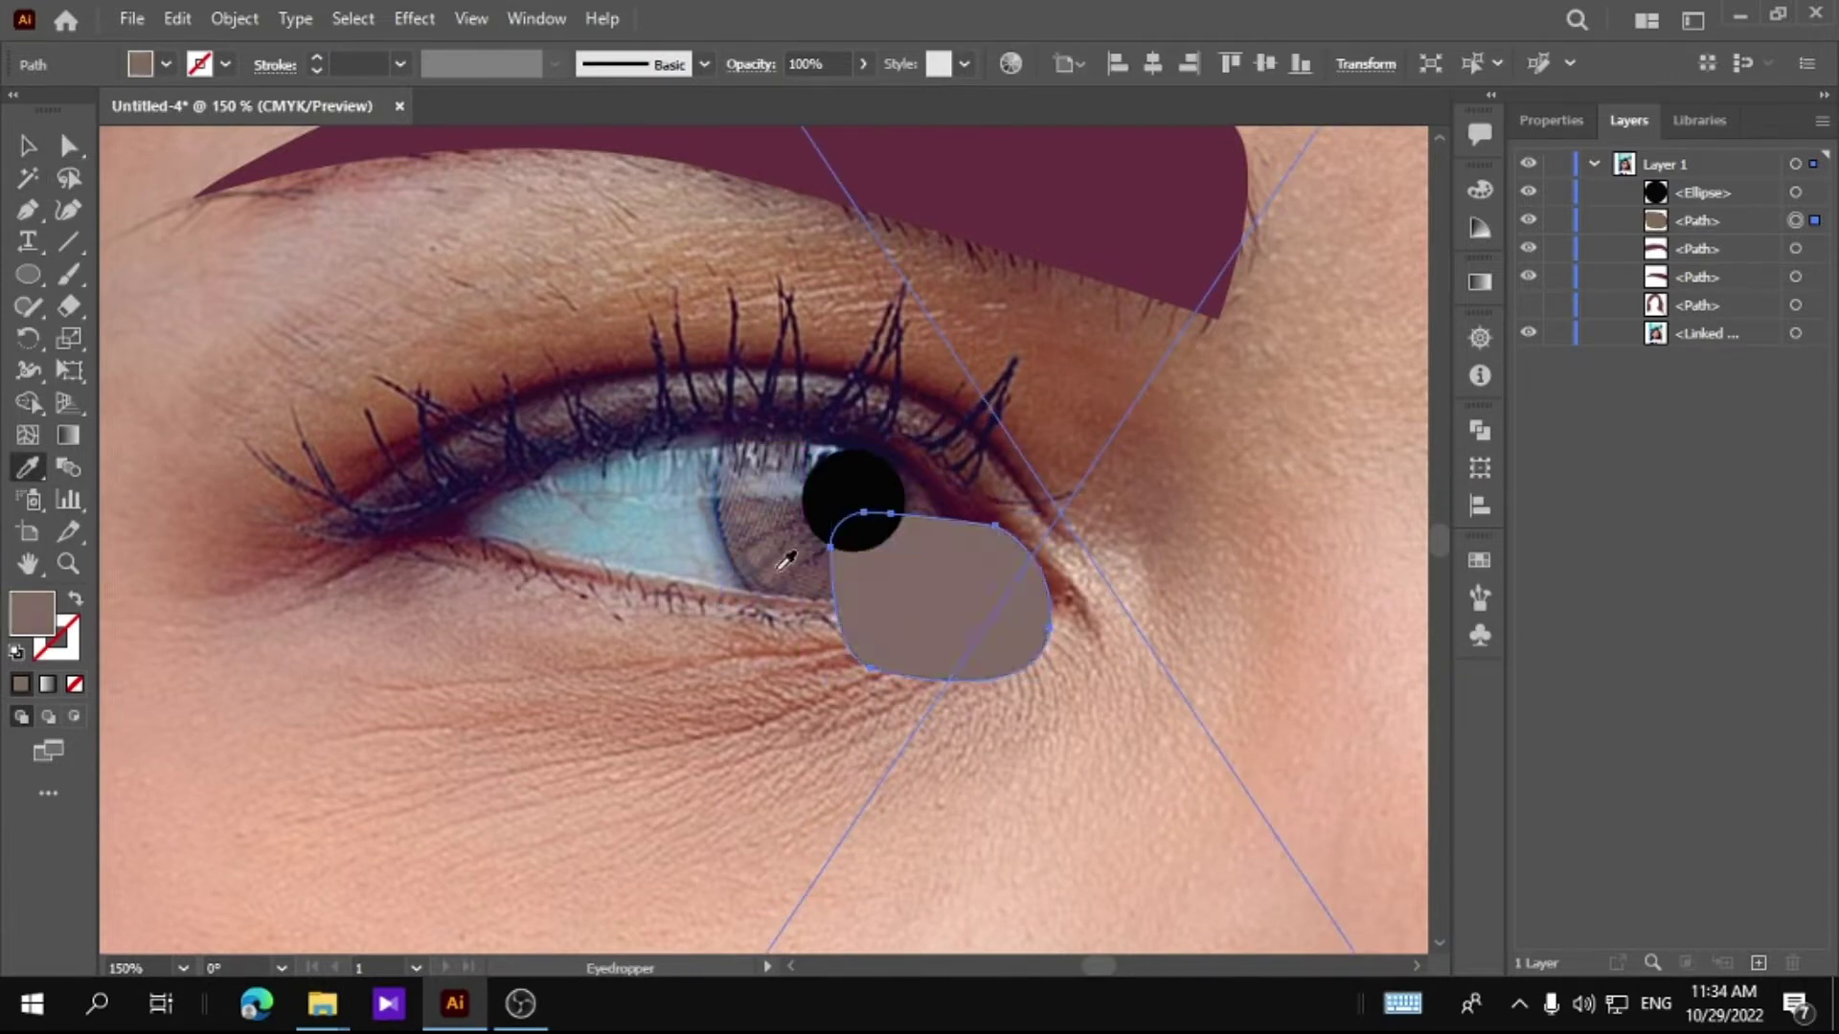
left_click(801, 573)
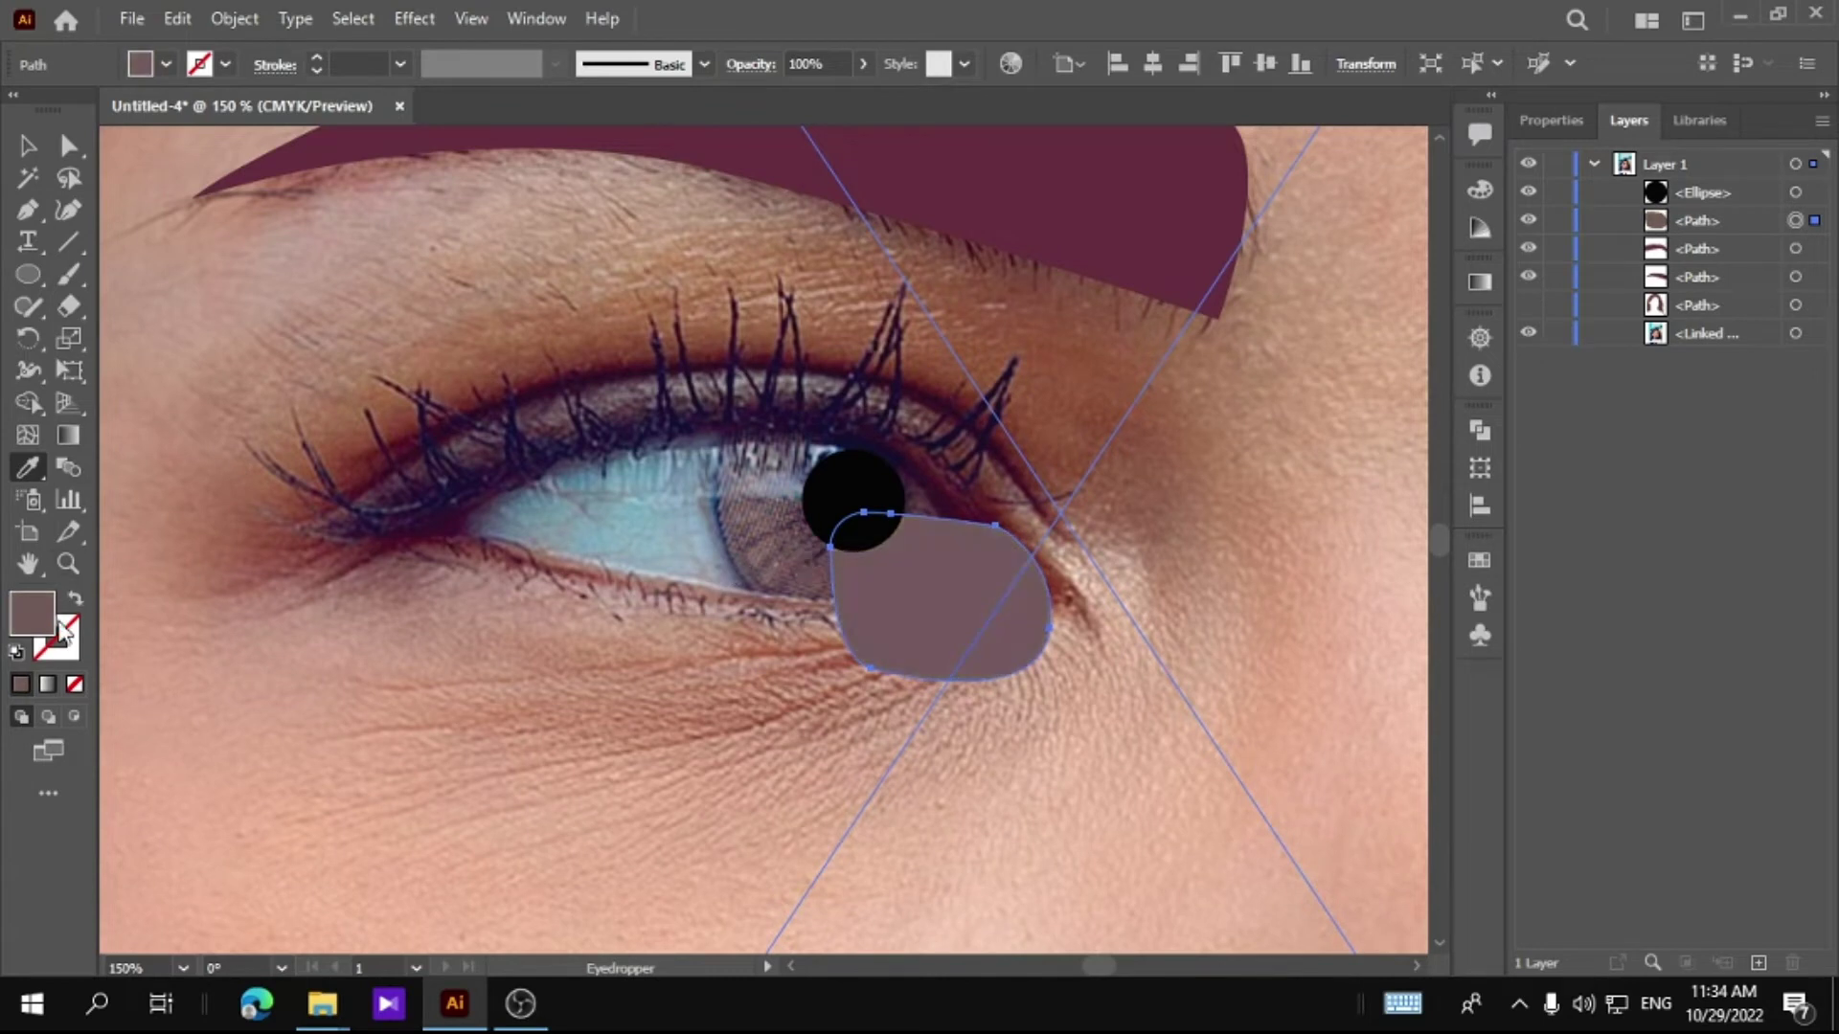
Step: Move the iris shape back over the iris and round its corners to about 24 px
left_click(27, 146)
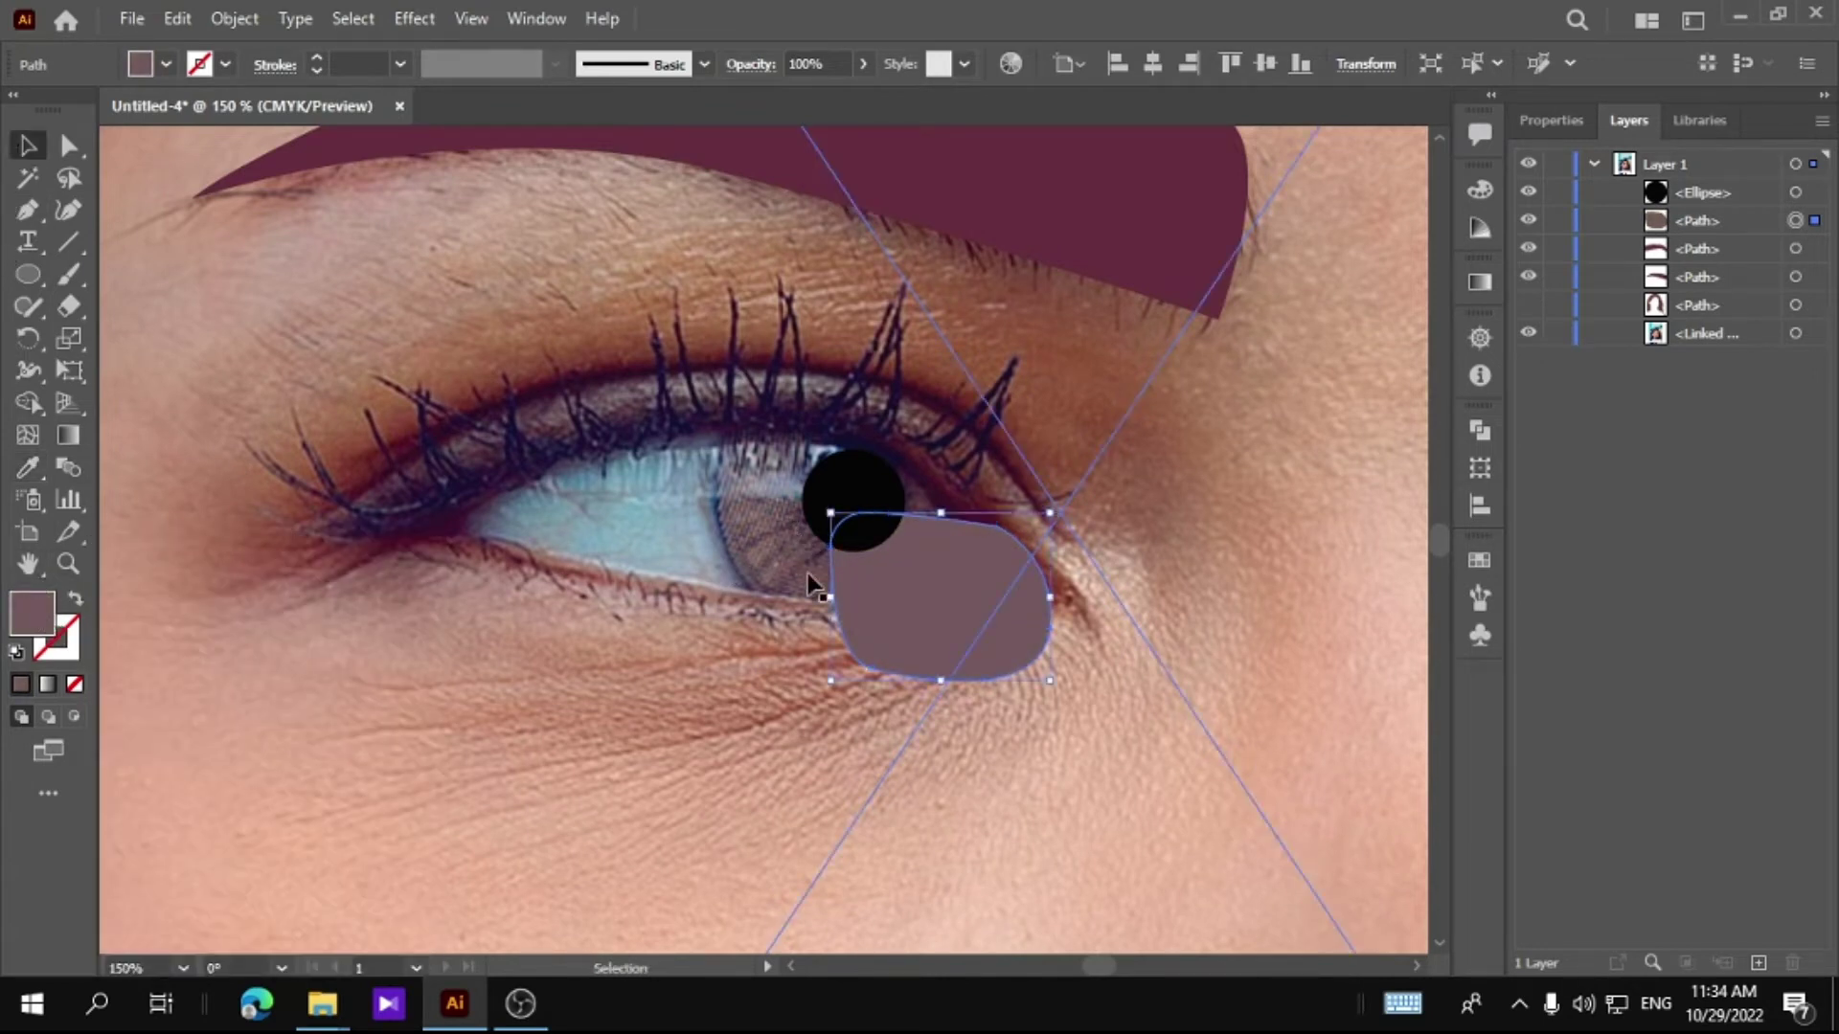
left_click_drag(882, 611, 771, 546)
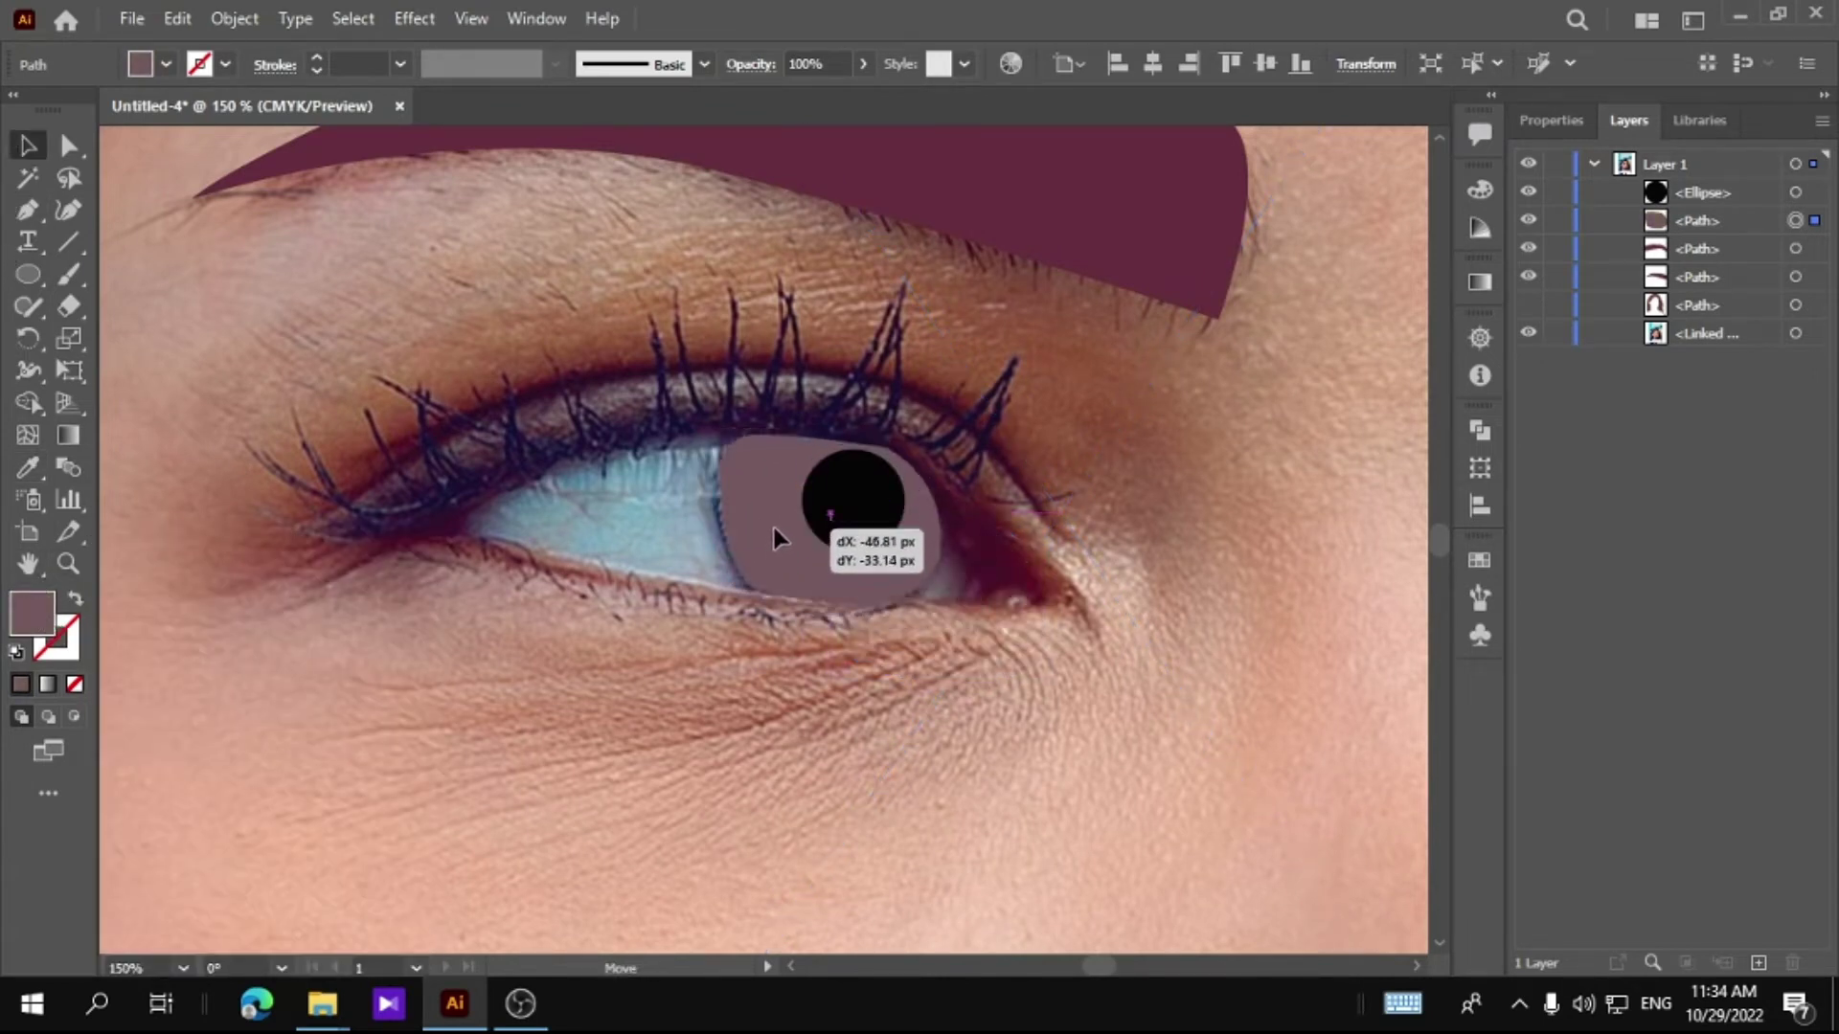
left_click_drag(771, 546, 800, 541)
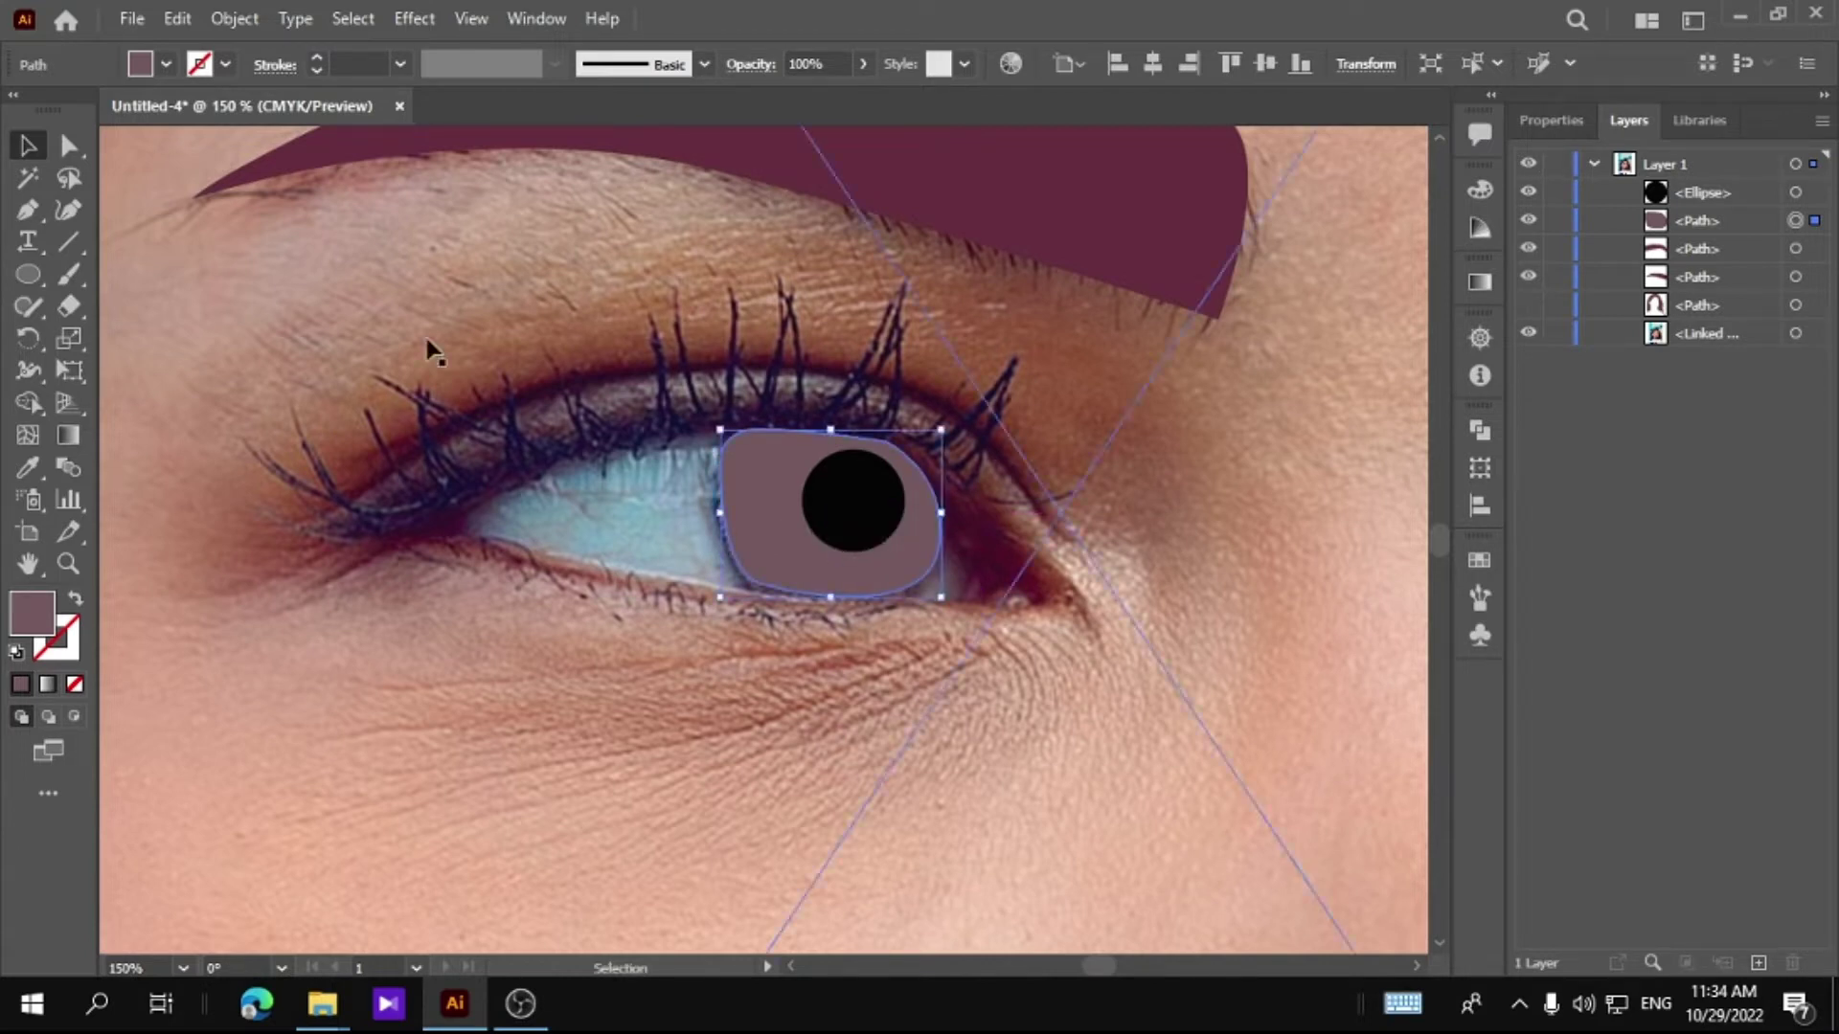
left_click(65, 146)
left_click_drag(757, 468, 768, 497)
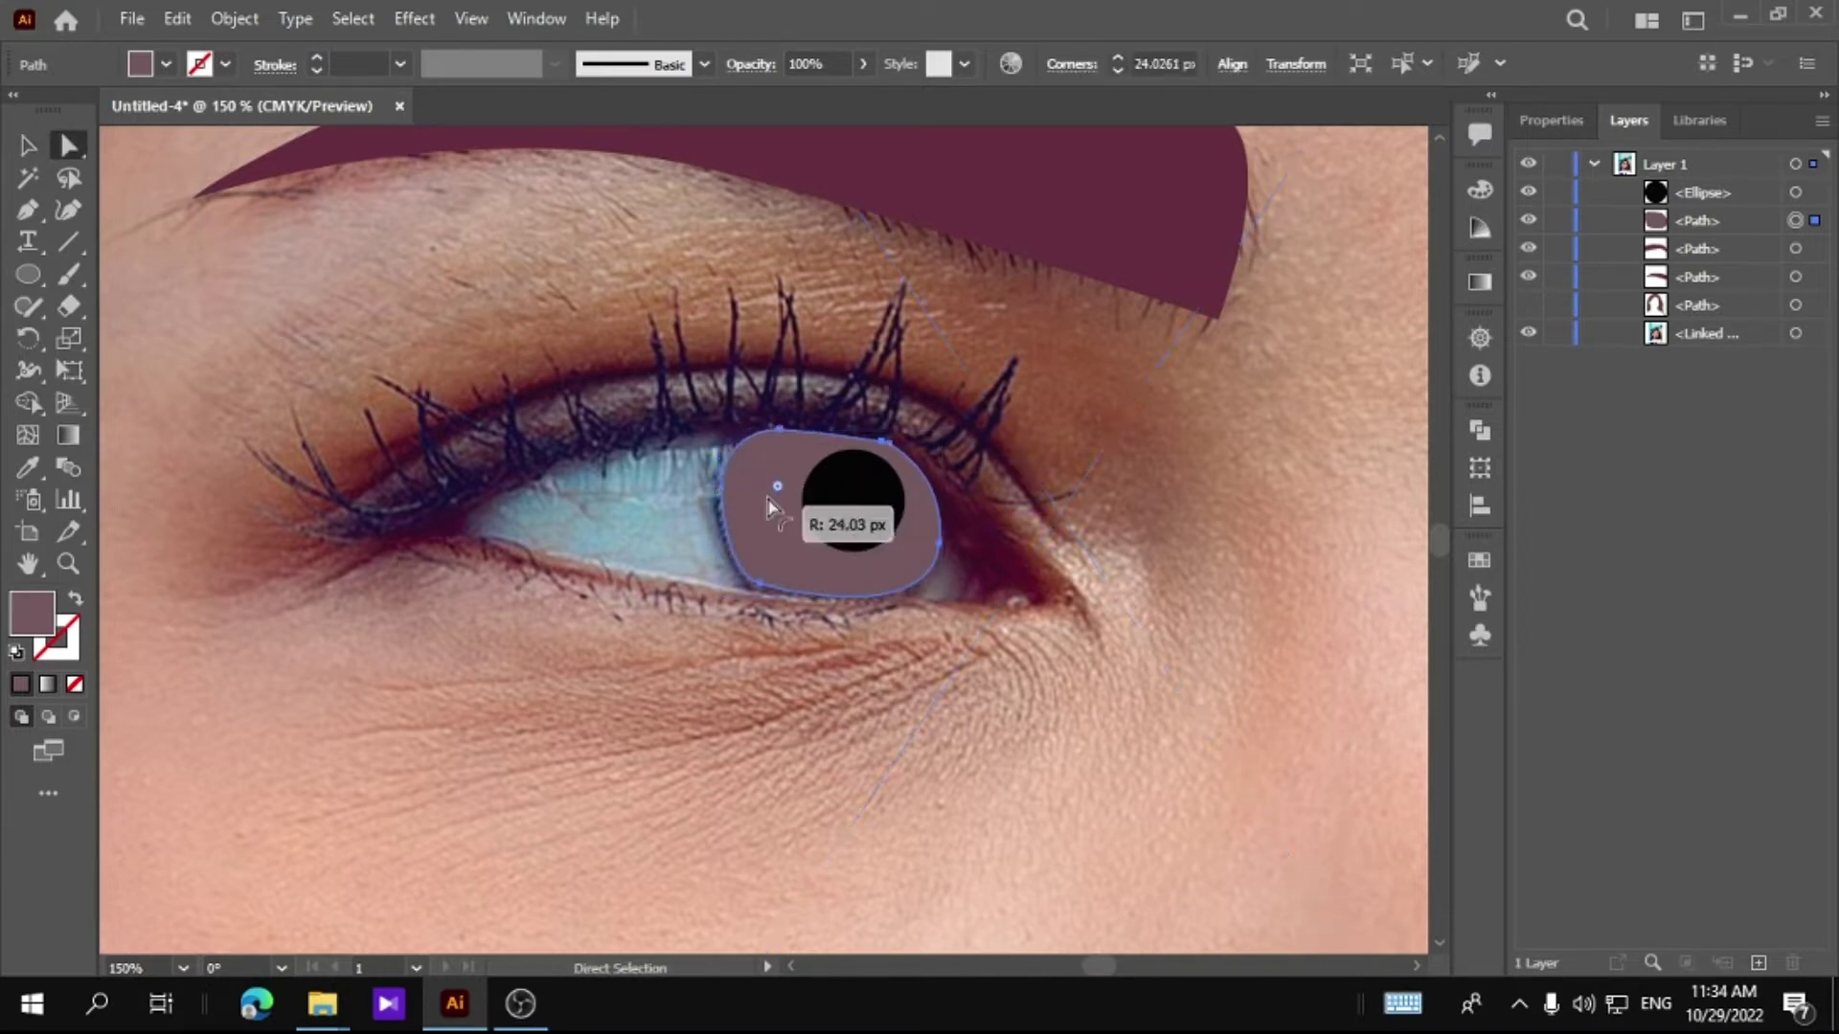
left_click(1068, 628)
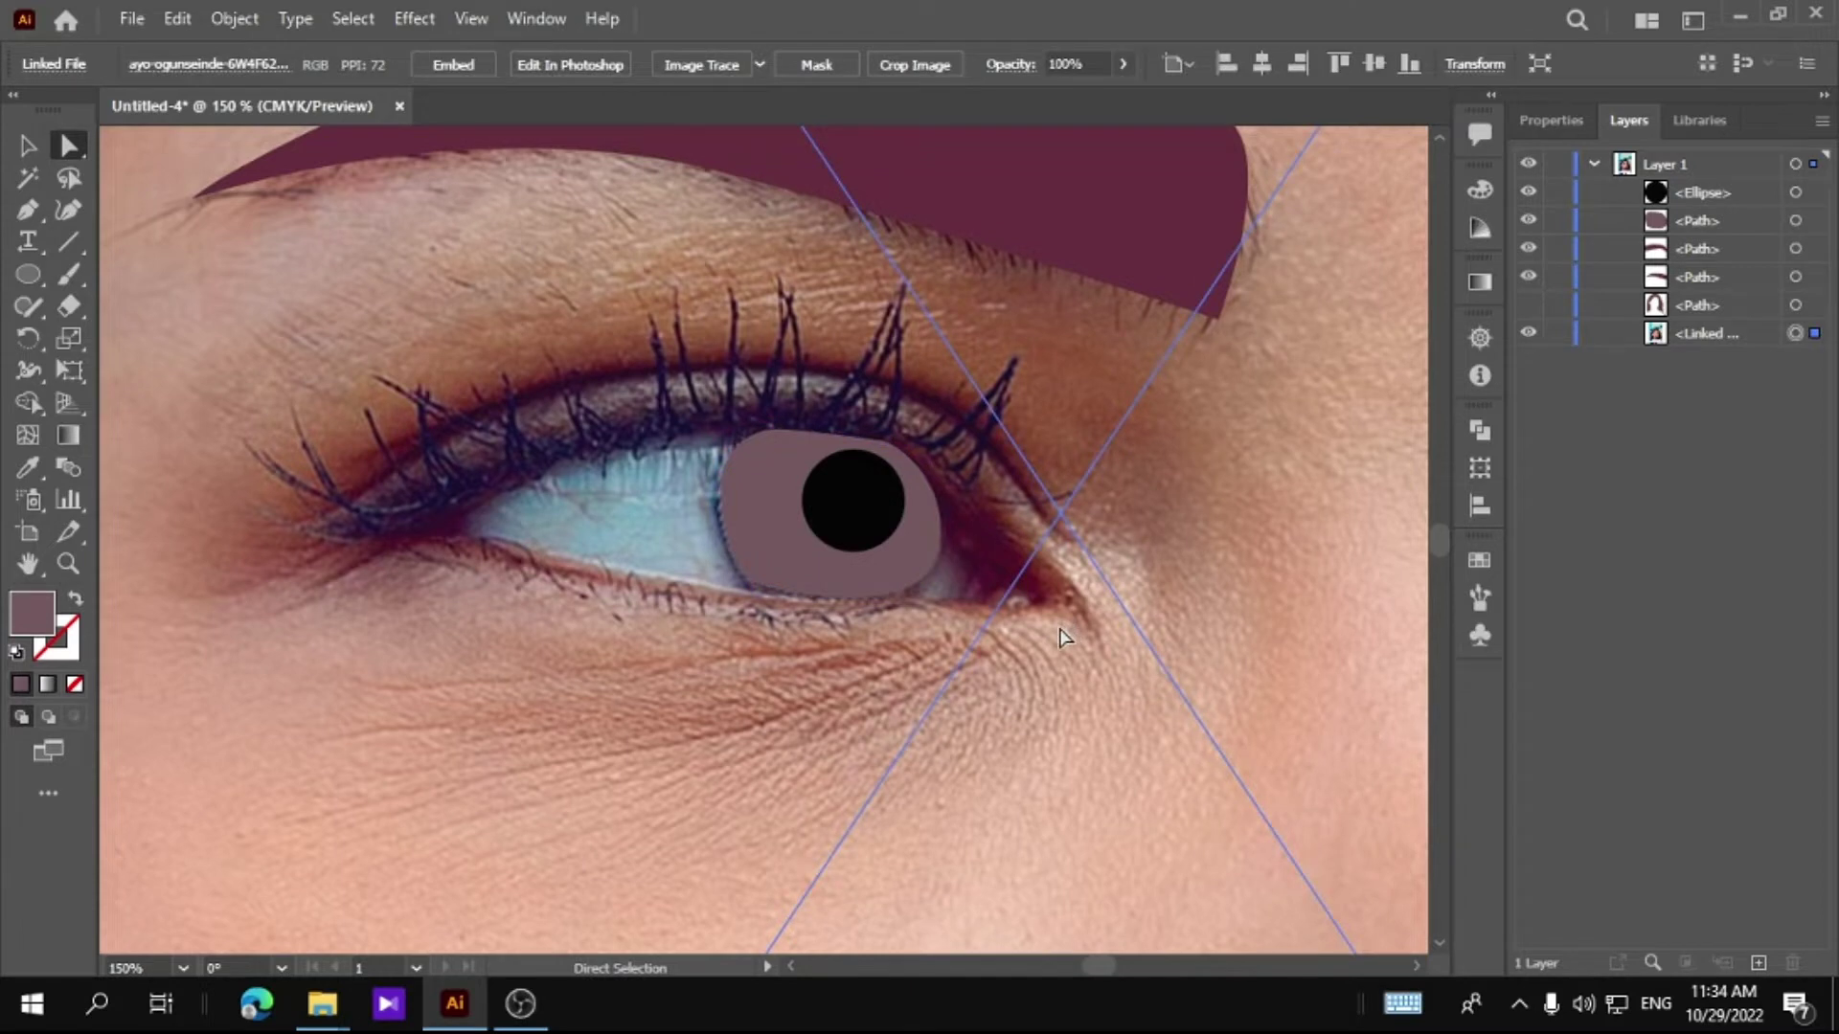
scroll(1063, 637, "up", 1)
Step: Pen-trace the white of the eye from the iris top around both eye corners
key("p")
left_click(730, 464)
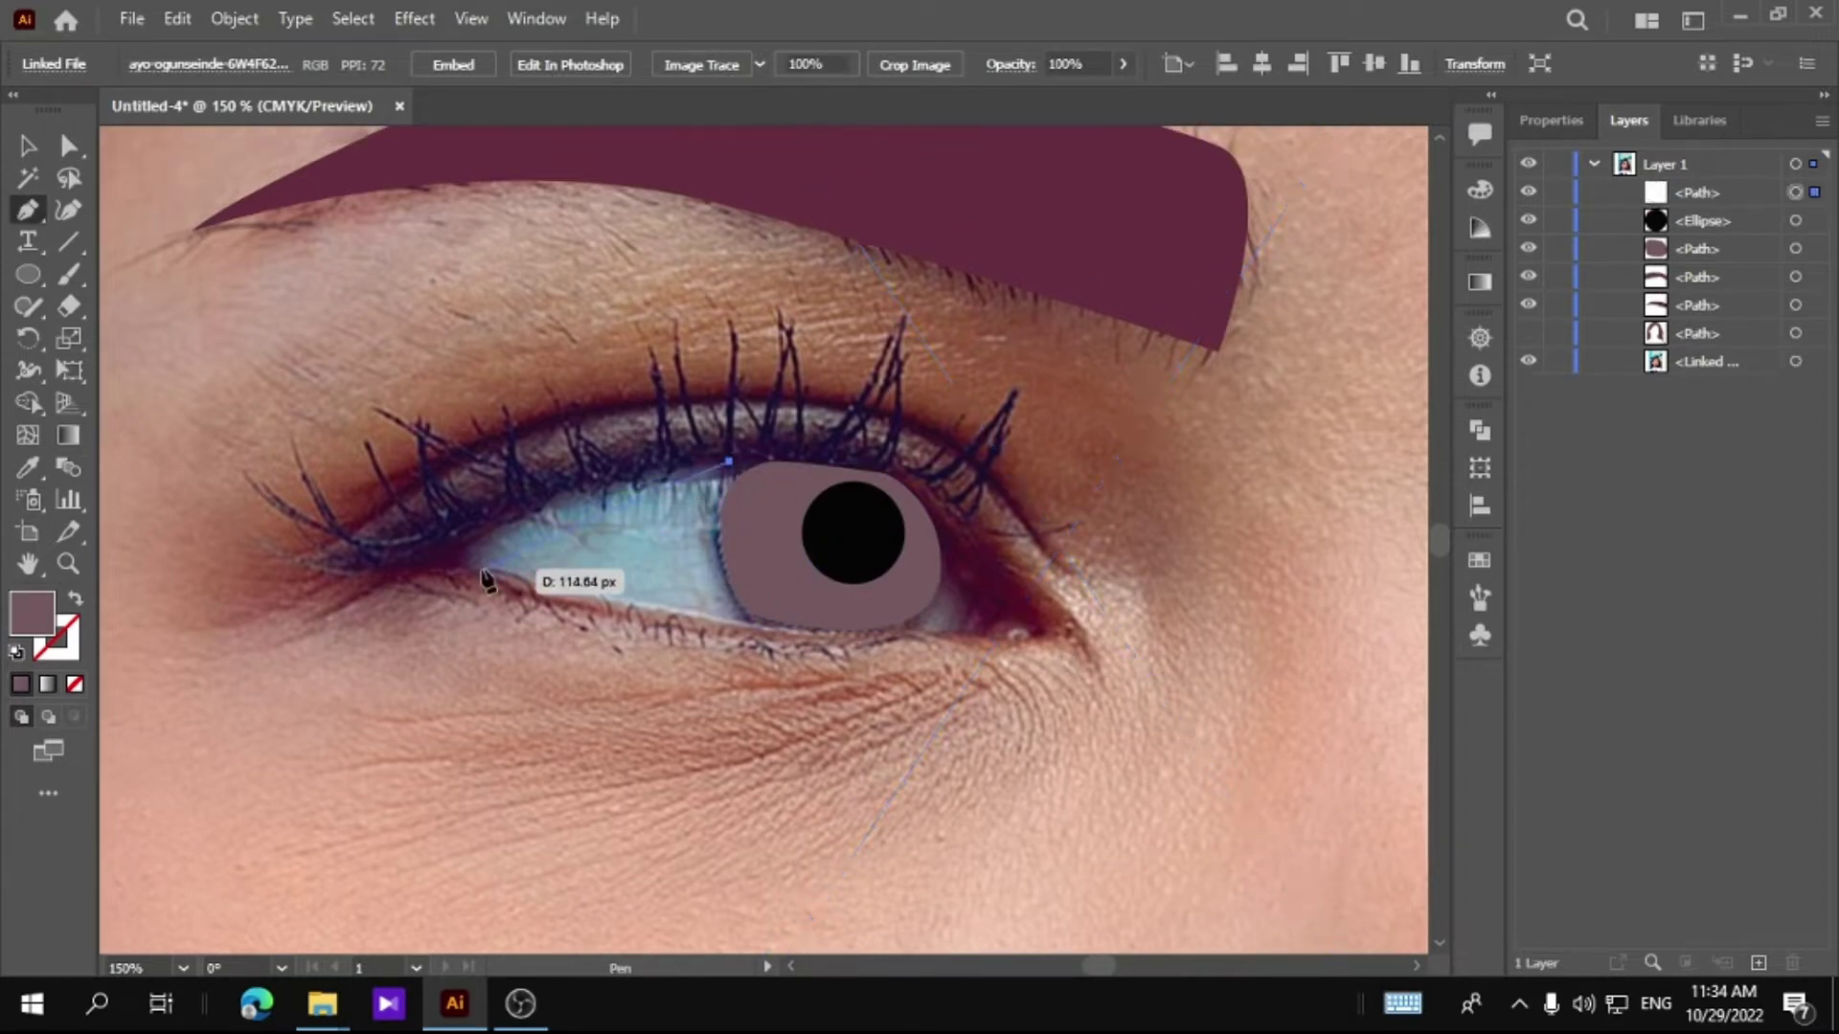
left_click_drag(427, 597, 423, 609)
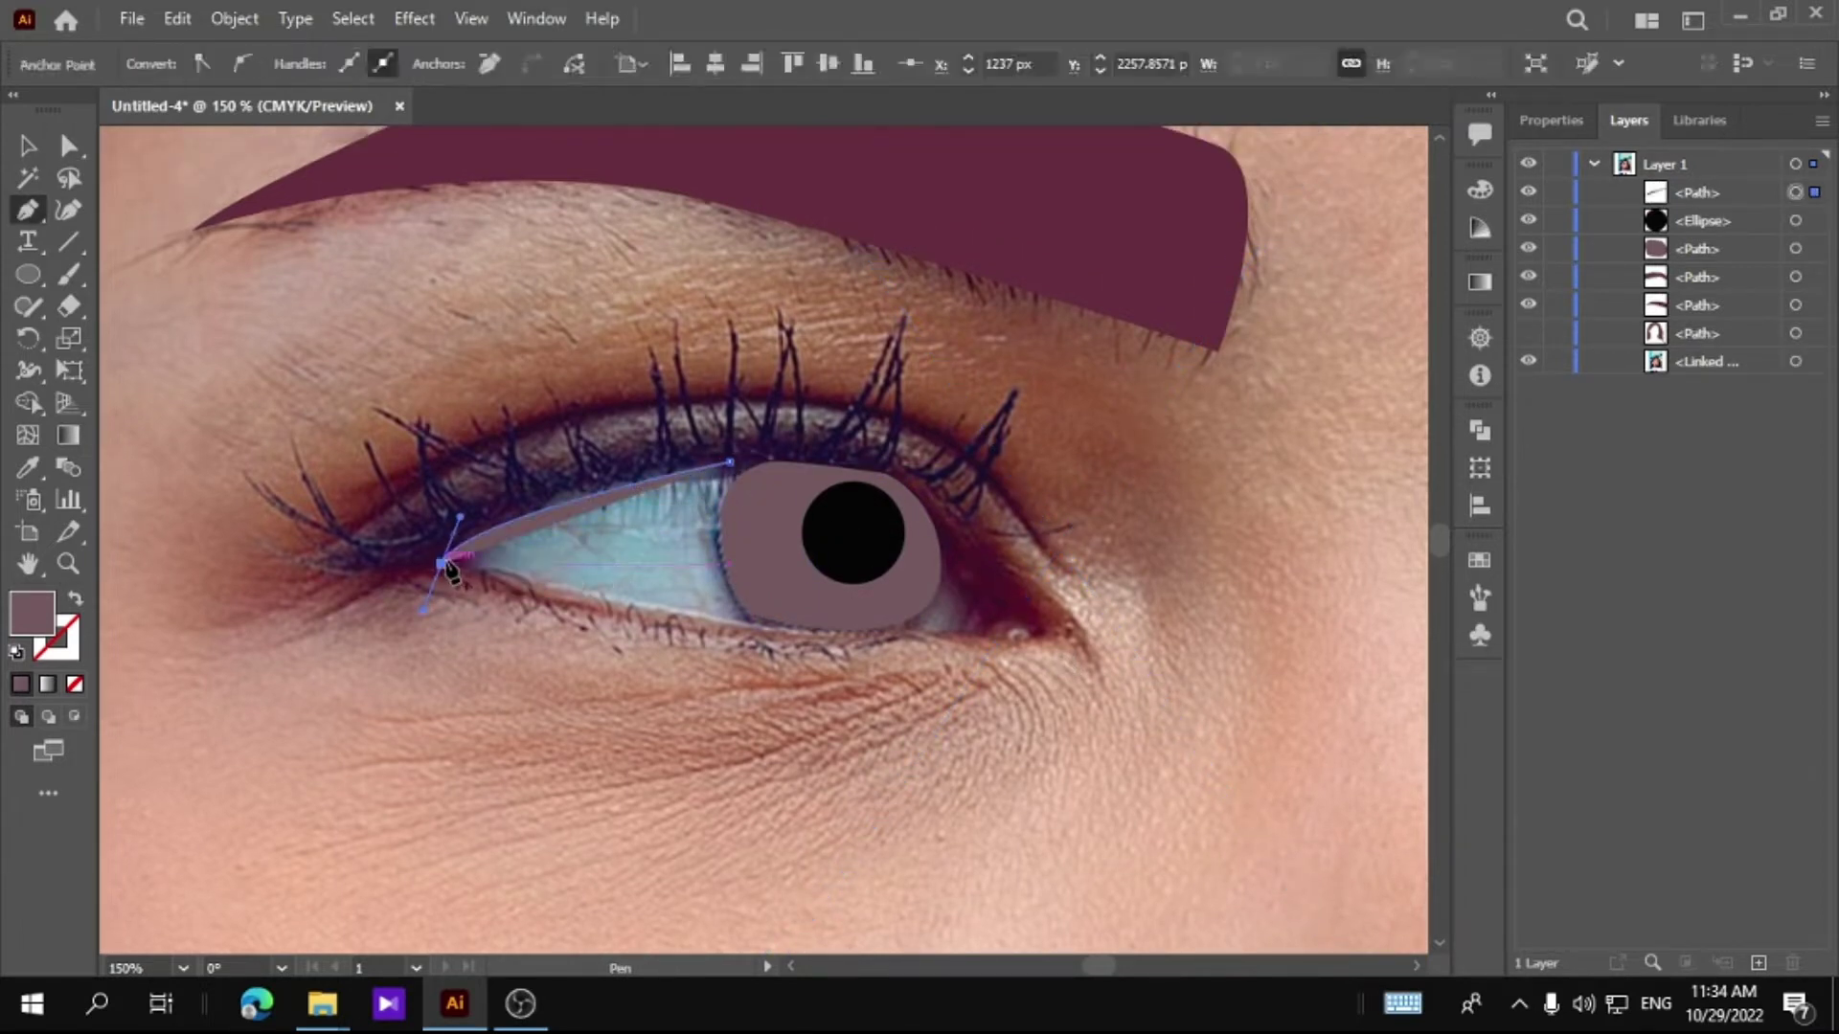
left_click(441, 564)
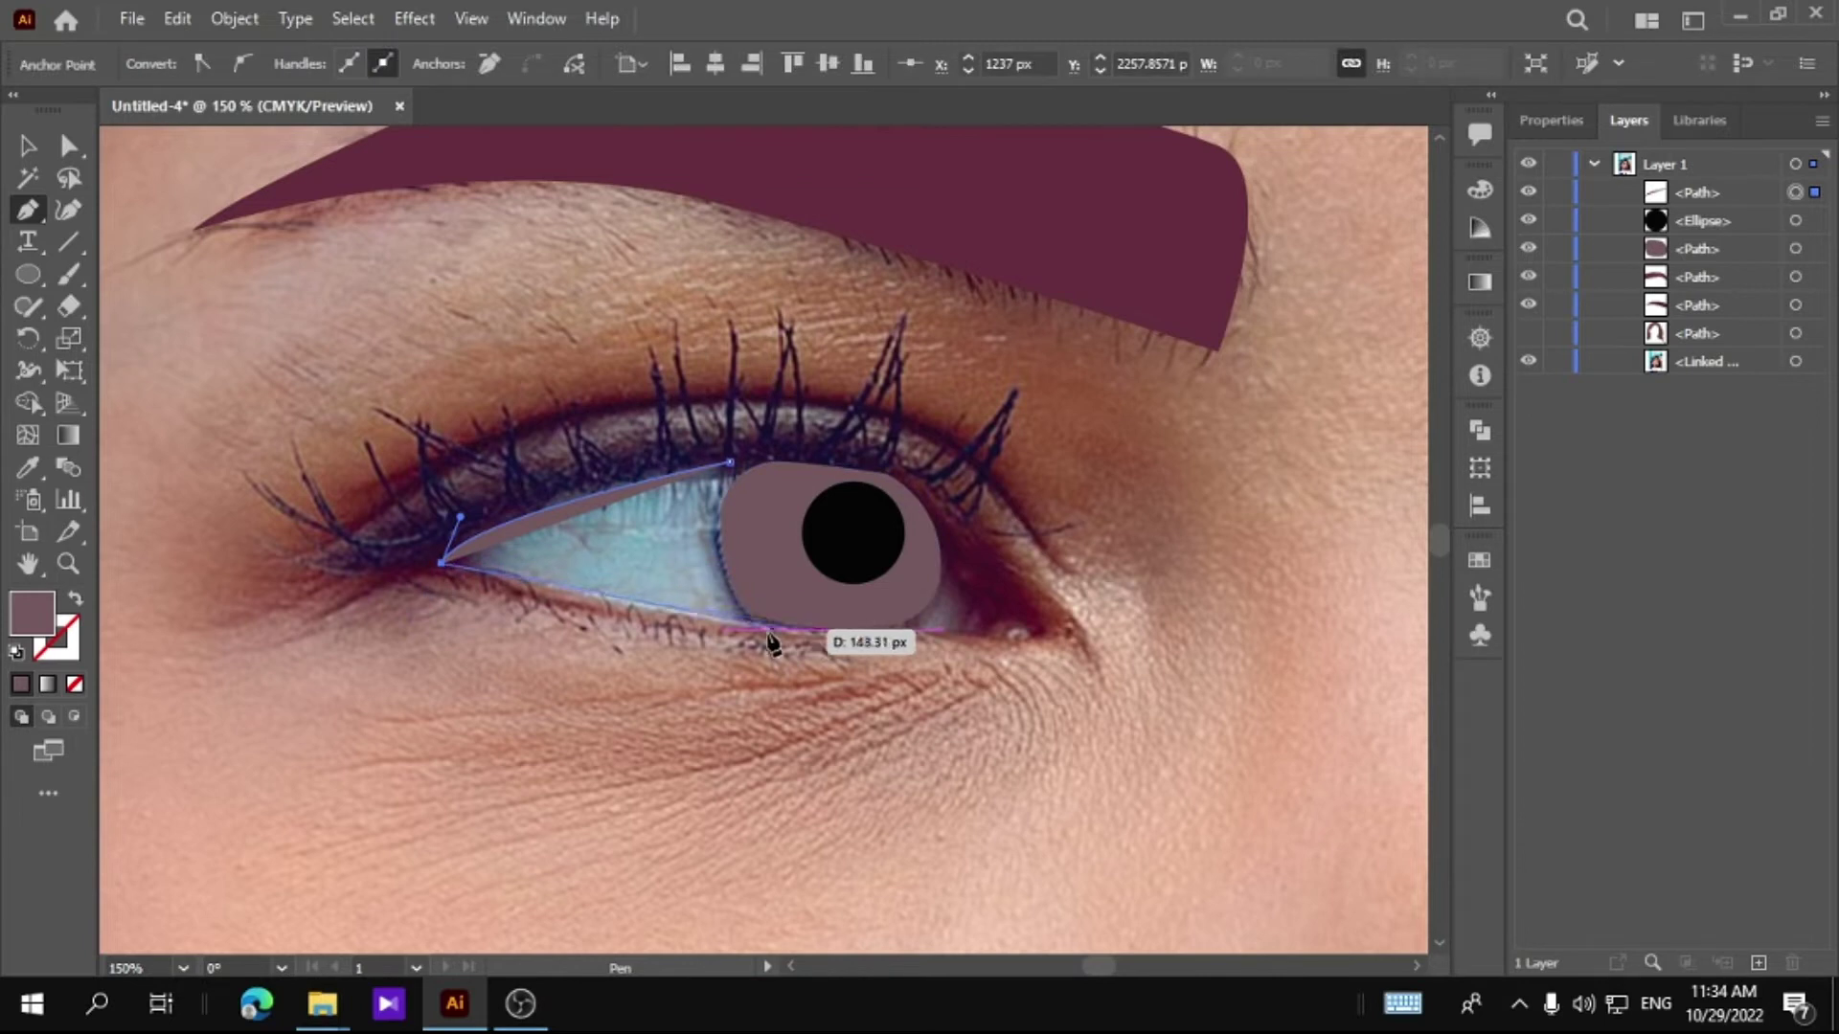
left_click(915, 639)
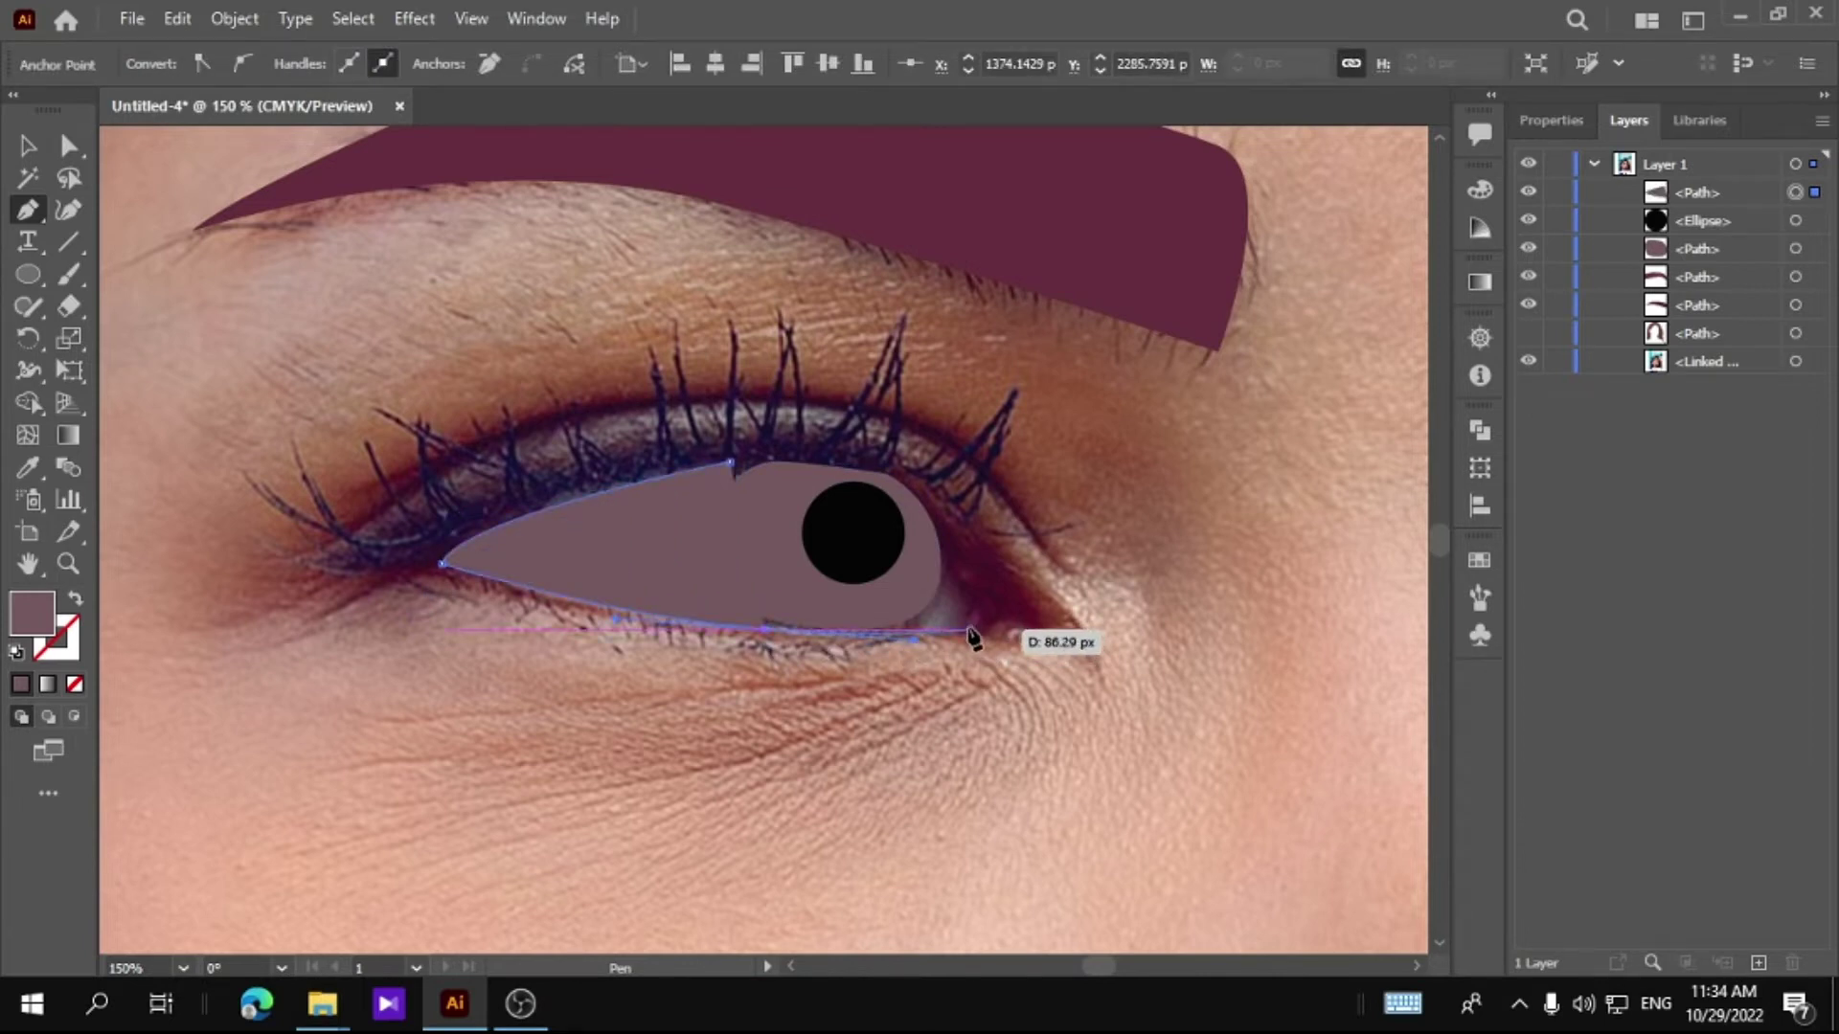
left_click(961, 584)
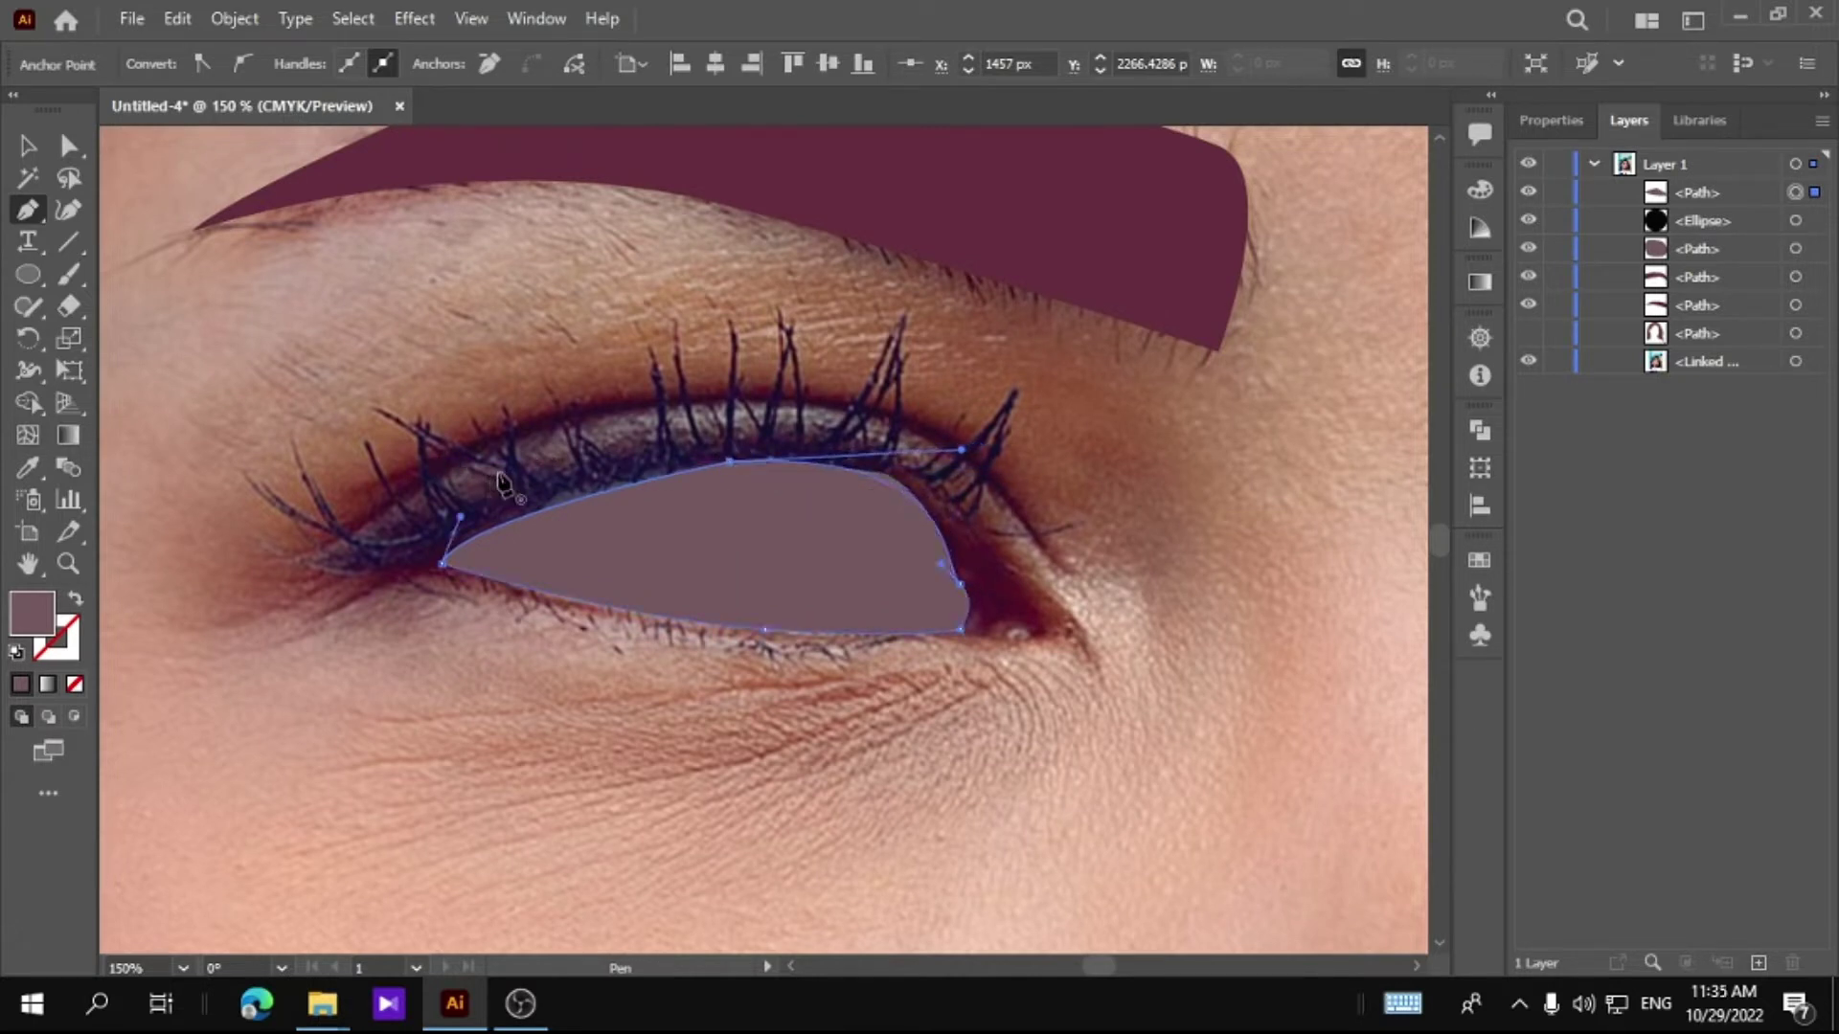
Step: Fill the eye white with #dcdadb and move it below the iris and pupil in Layers
double_click(38, 607)
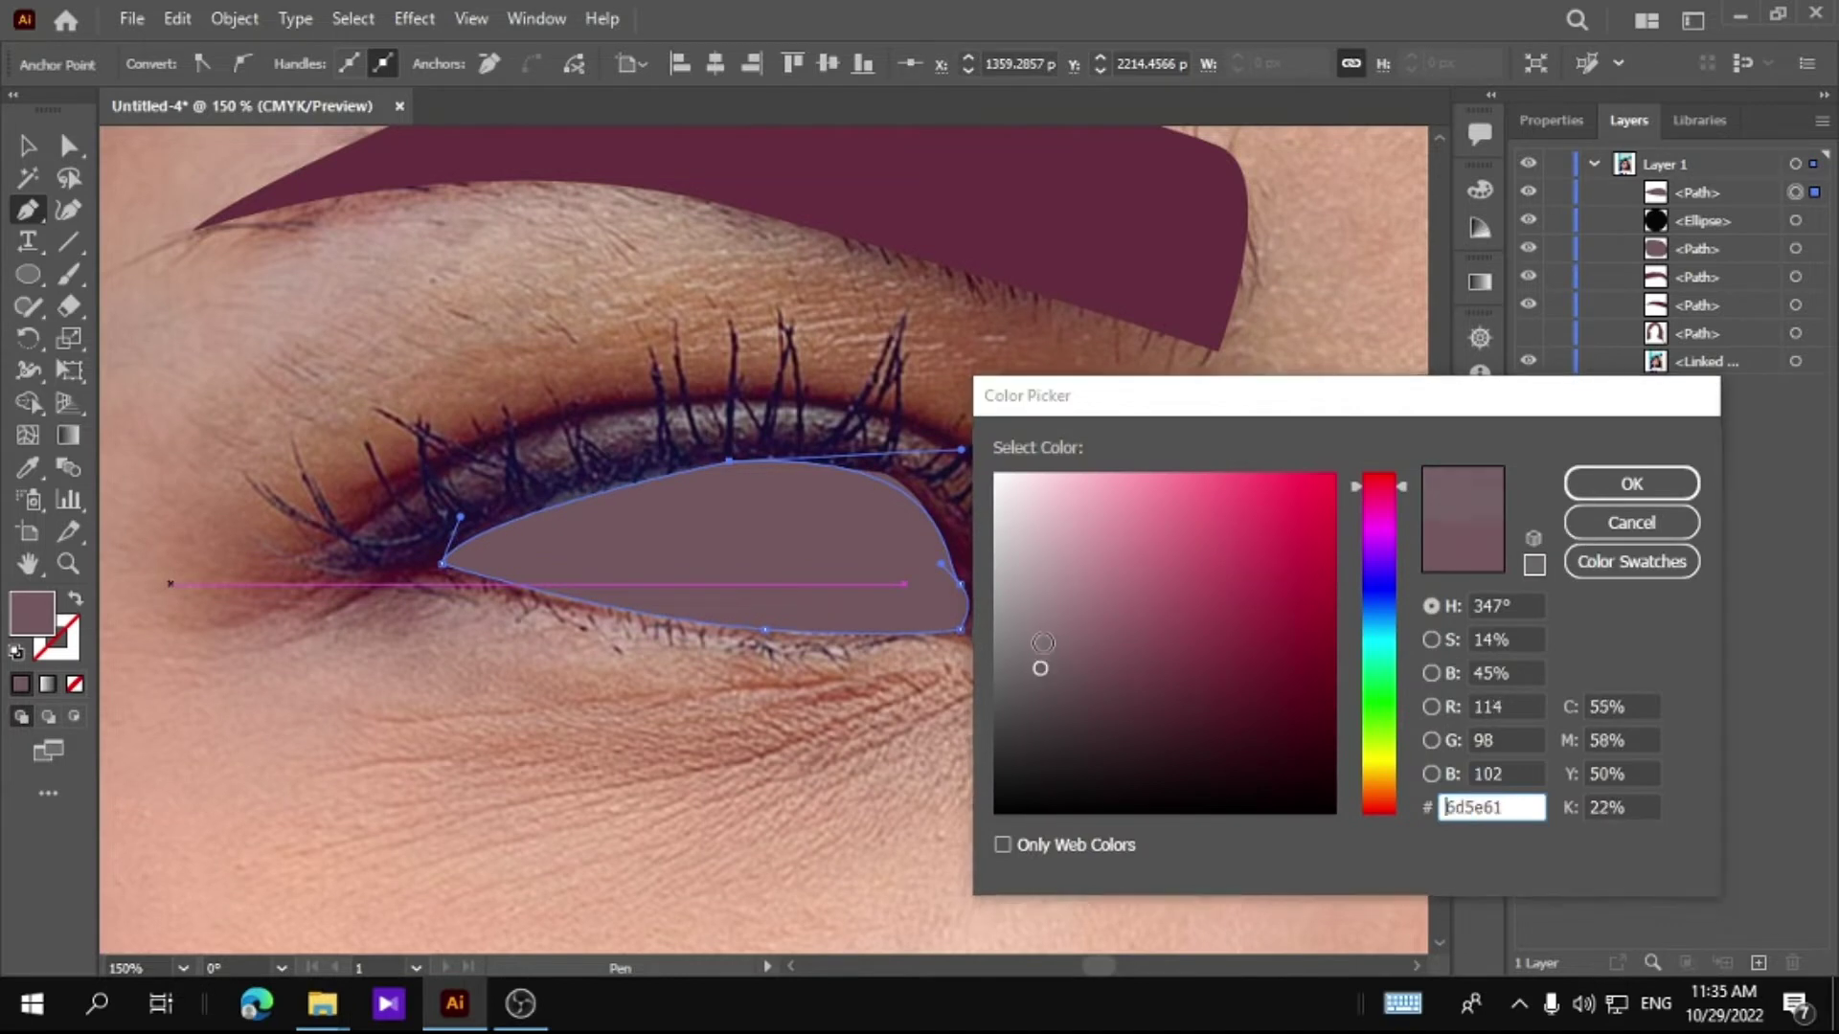
type("dcdadb")
key("Return")
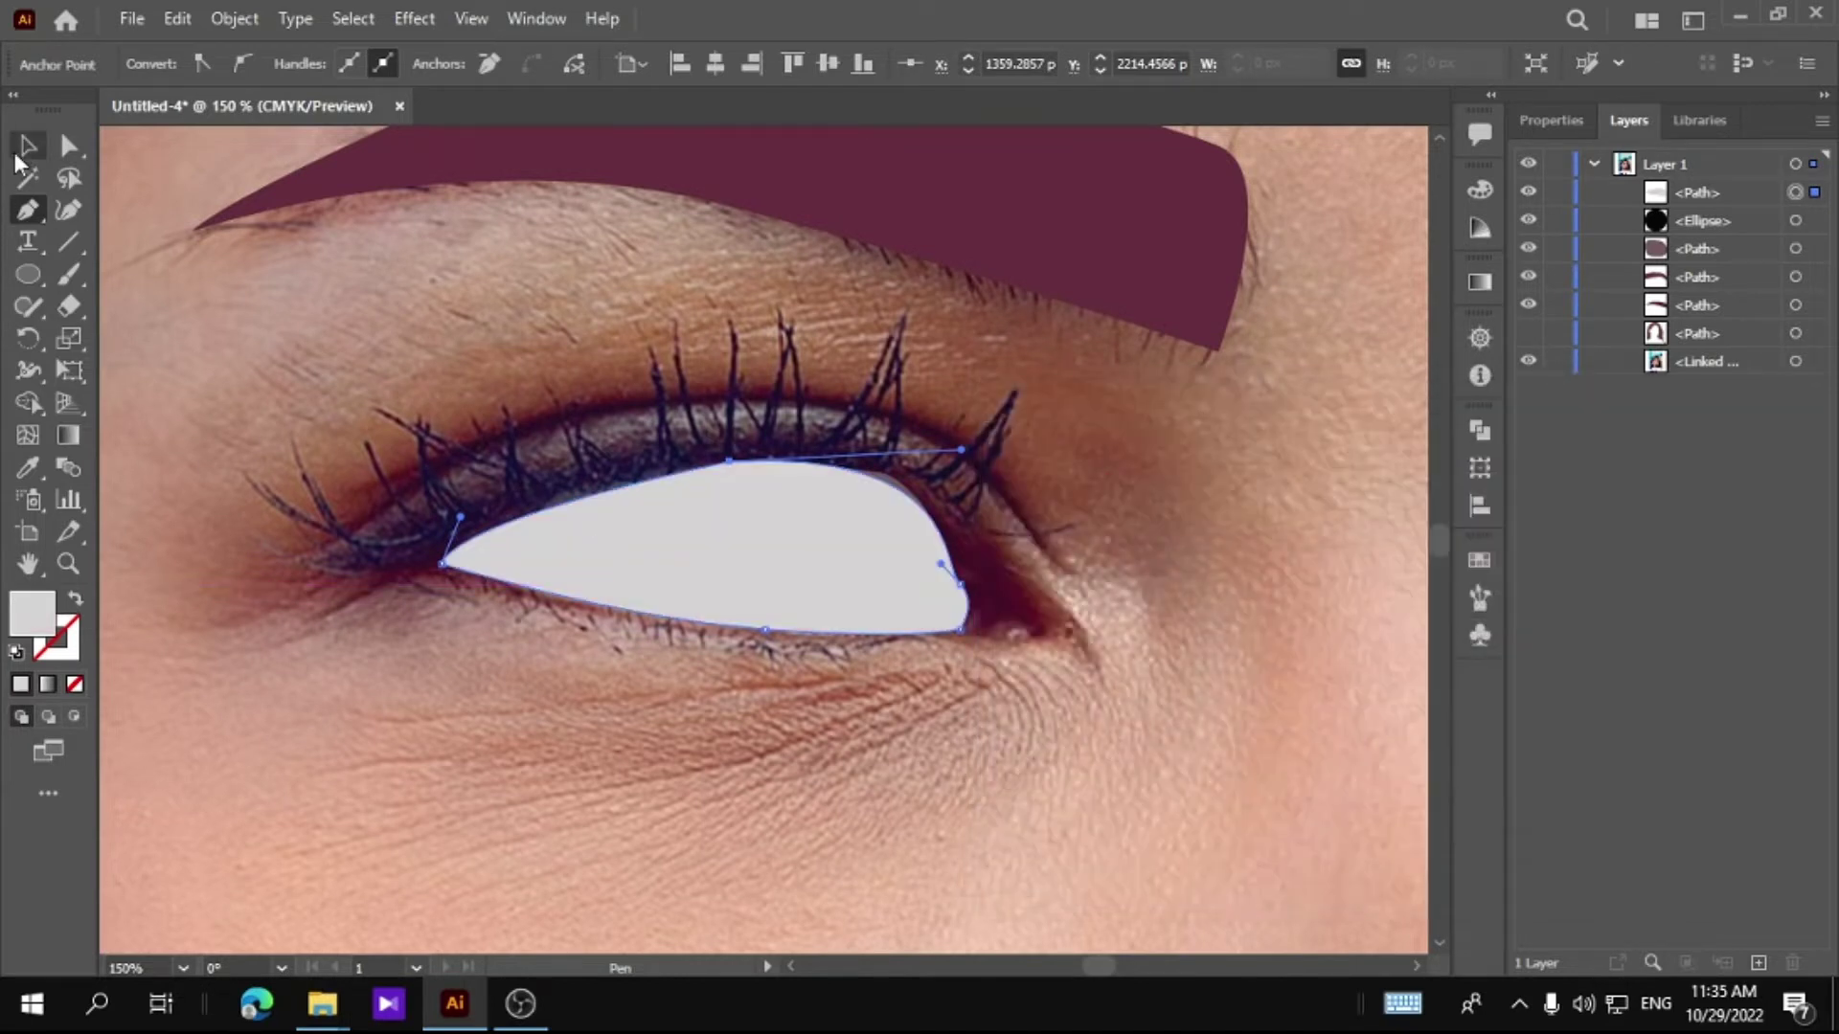
left_click(27, 145)
mouse_move(636, 519)
left_mouse_down()
mouse_move(666, 532)
mouse_move(655, 513)
left_mouse_up()
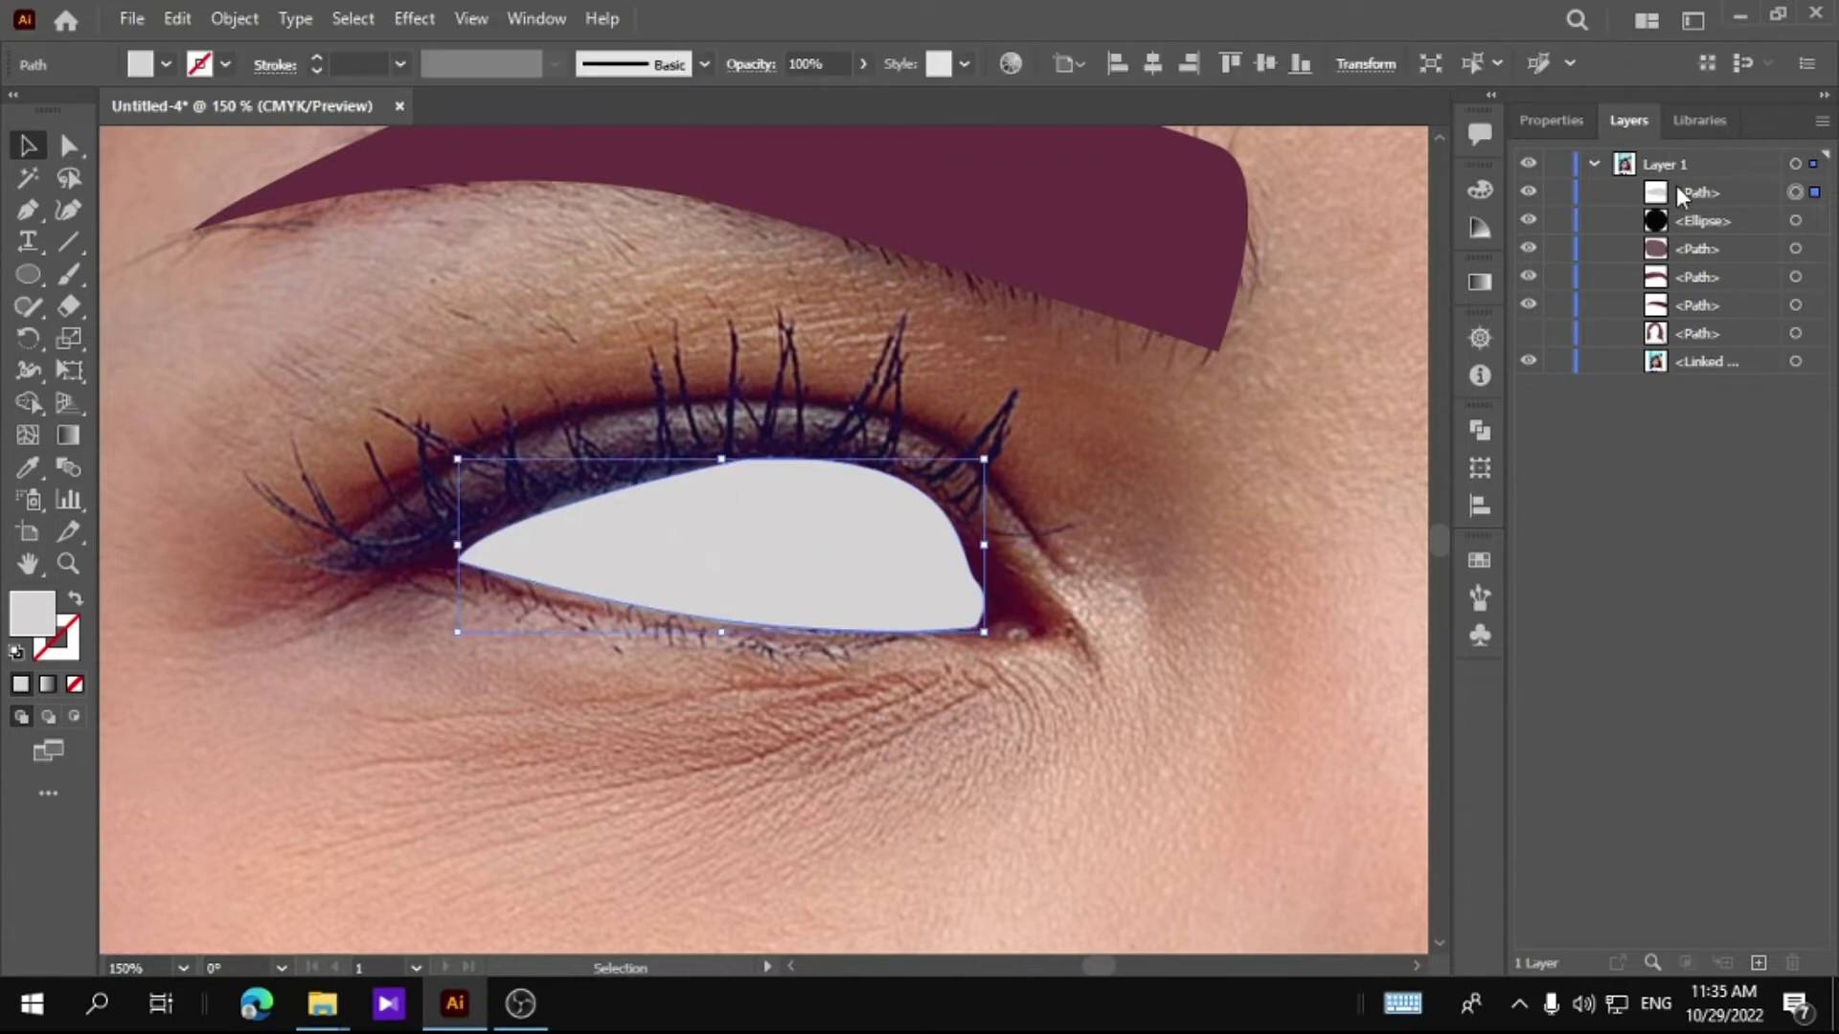
left_click_drag(1681, 194, 1709, 260)
left_click(482, 445)
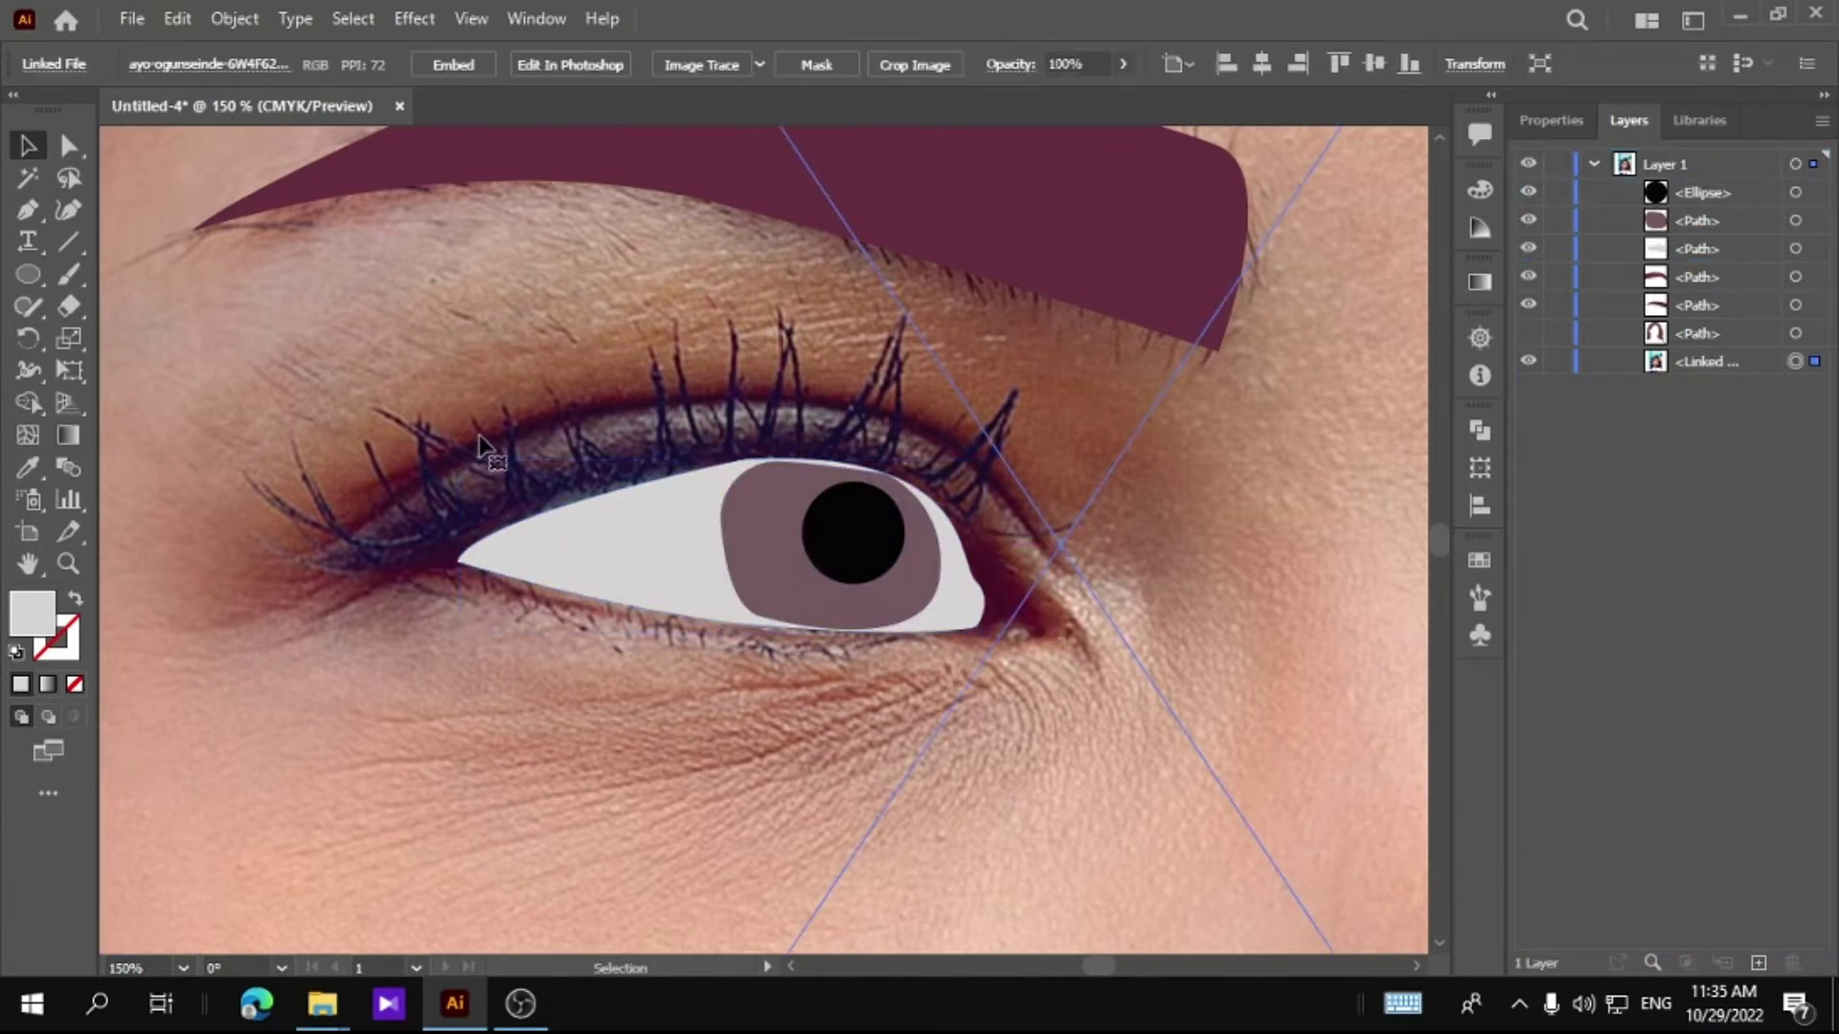
left_click(967, 562)
Step: Pen a small rounded triangle at the outer corner of the eye
left_click(632, 536)
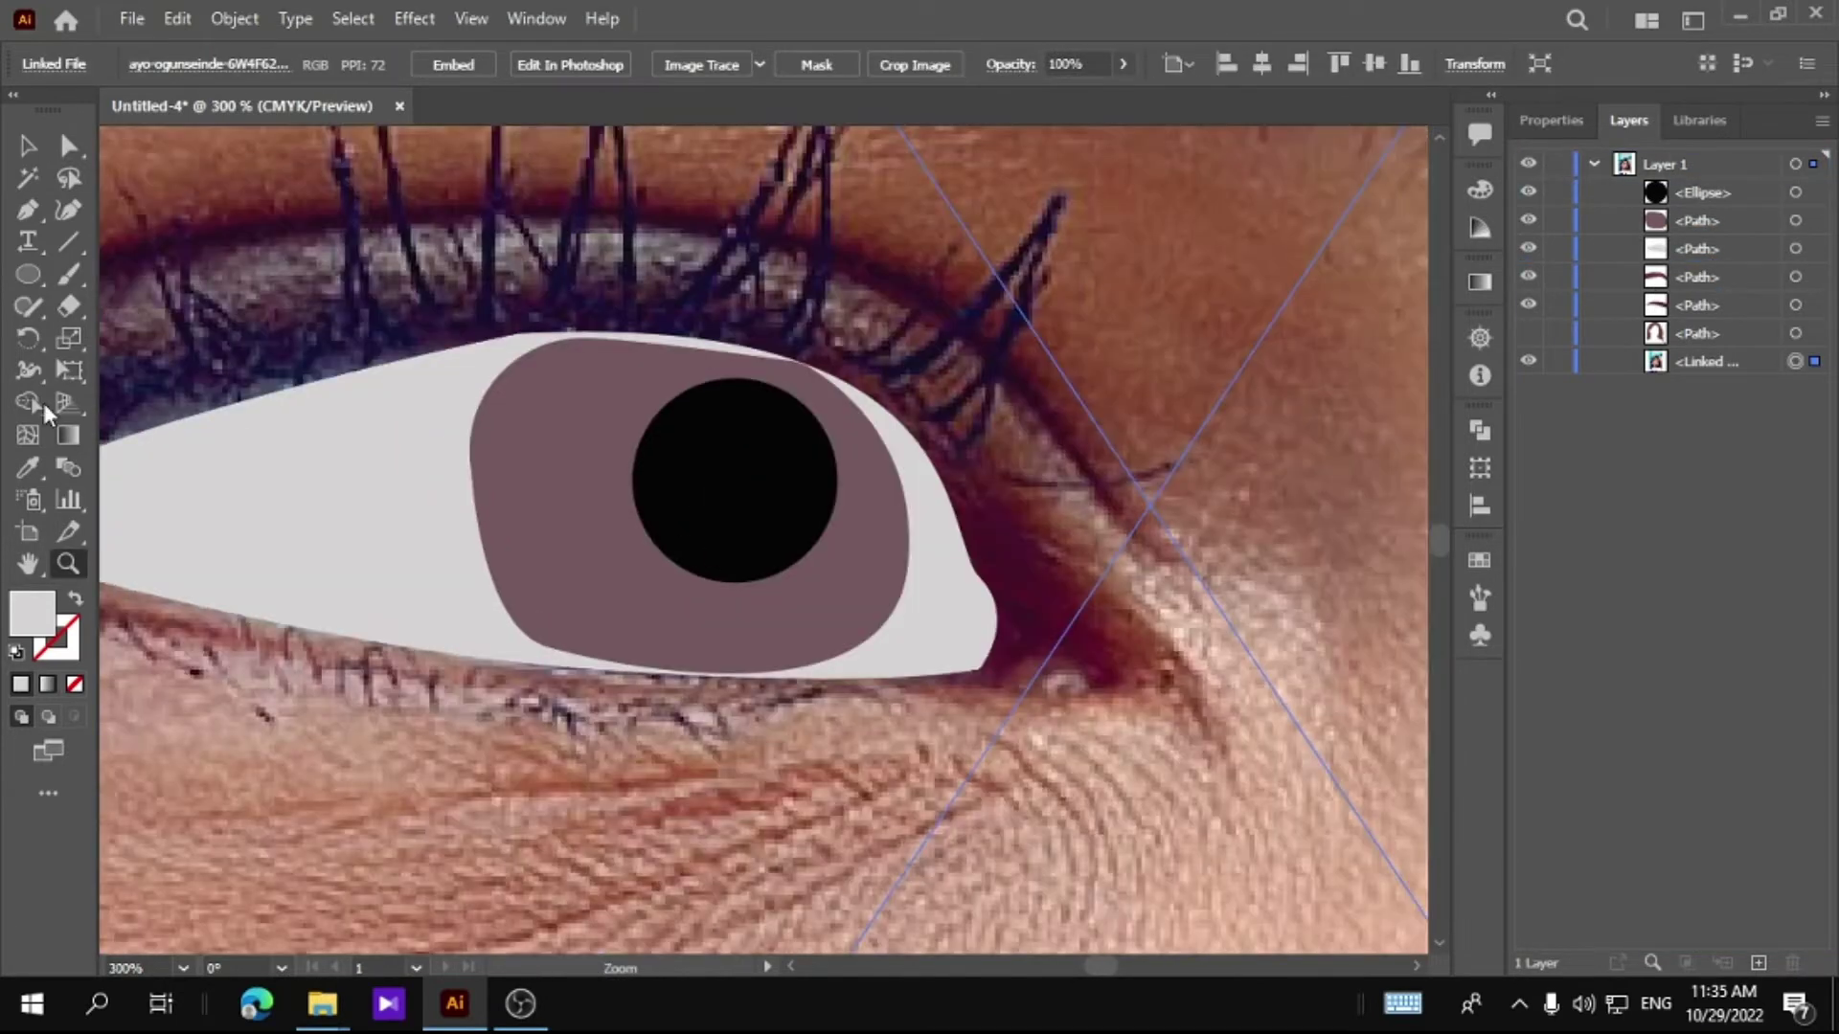
left_click(1022, 553)
left_click_drag(1108, 688, 1137, 685)
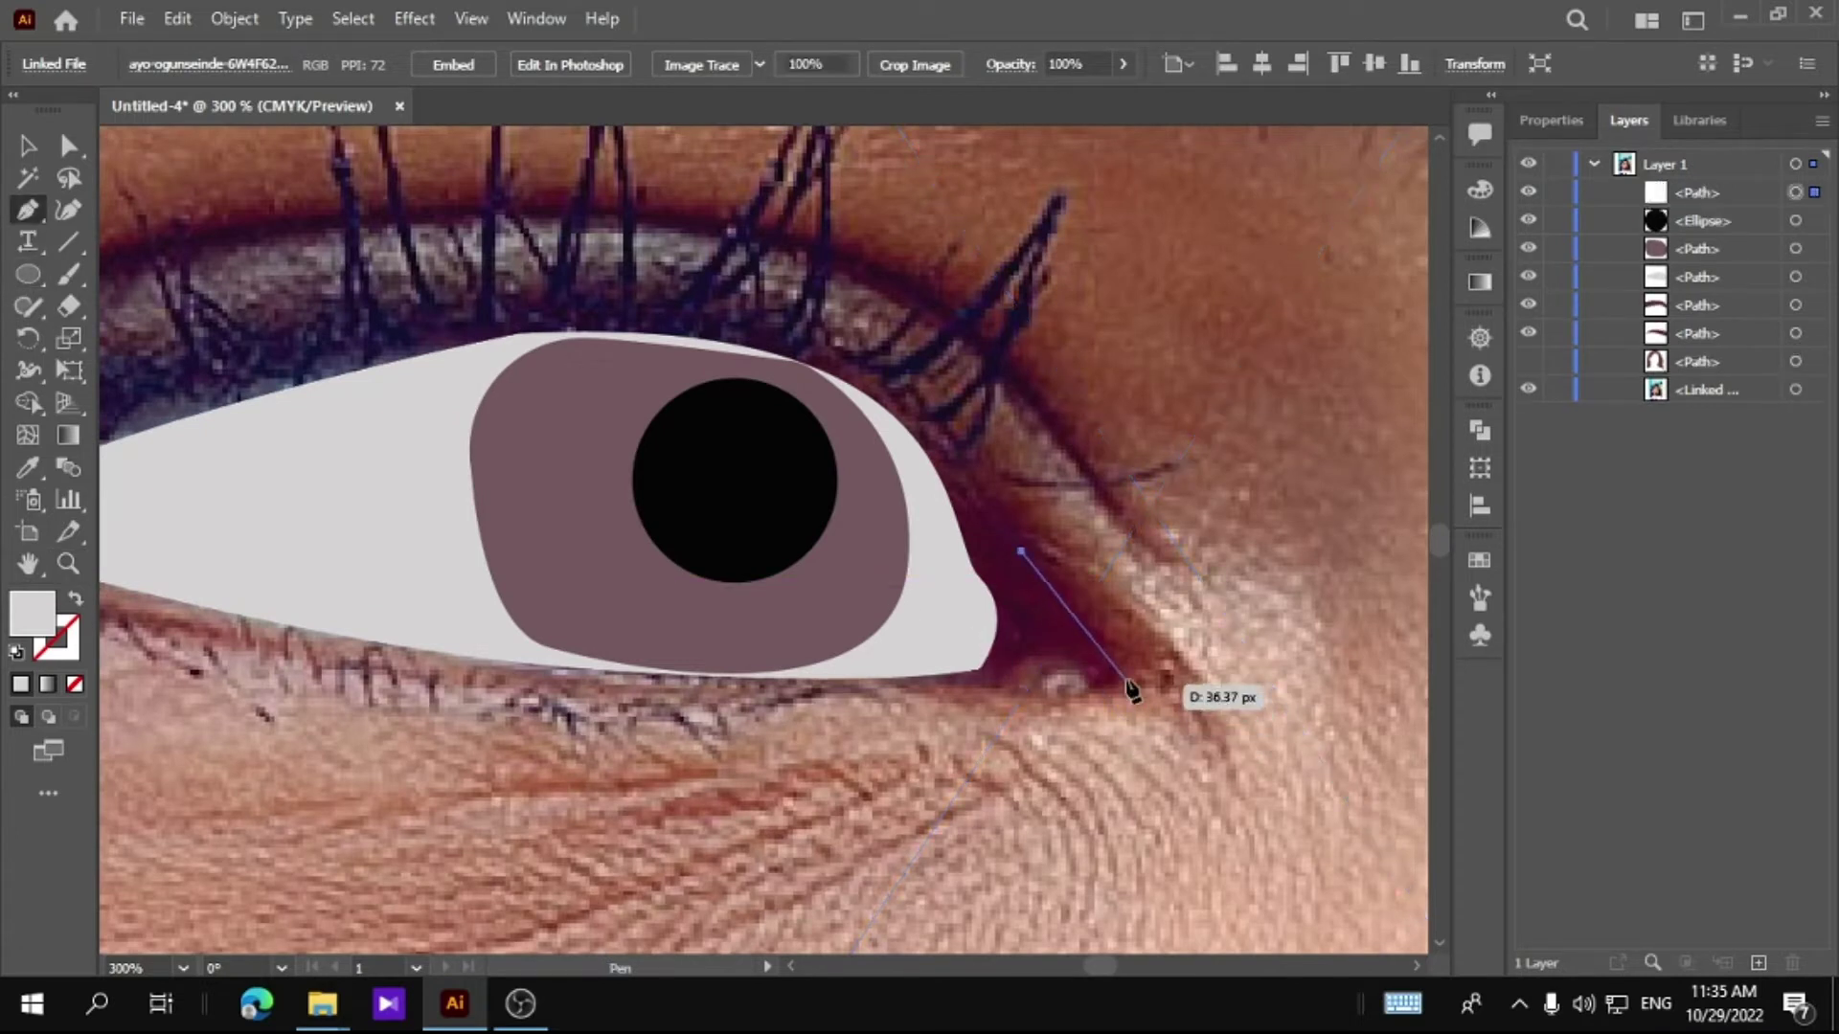
left_click(1091, 696)
left_click_drag(962, 690, 934, 670)
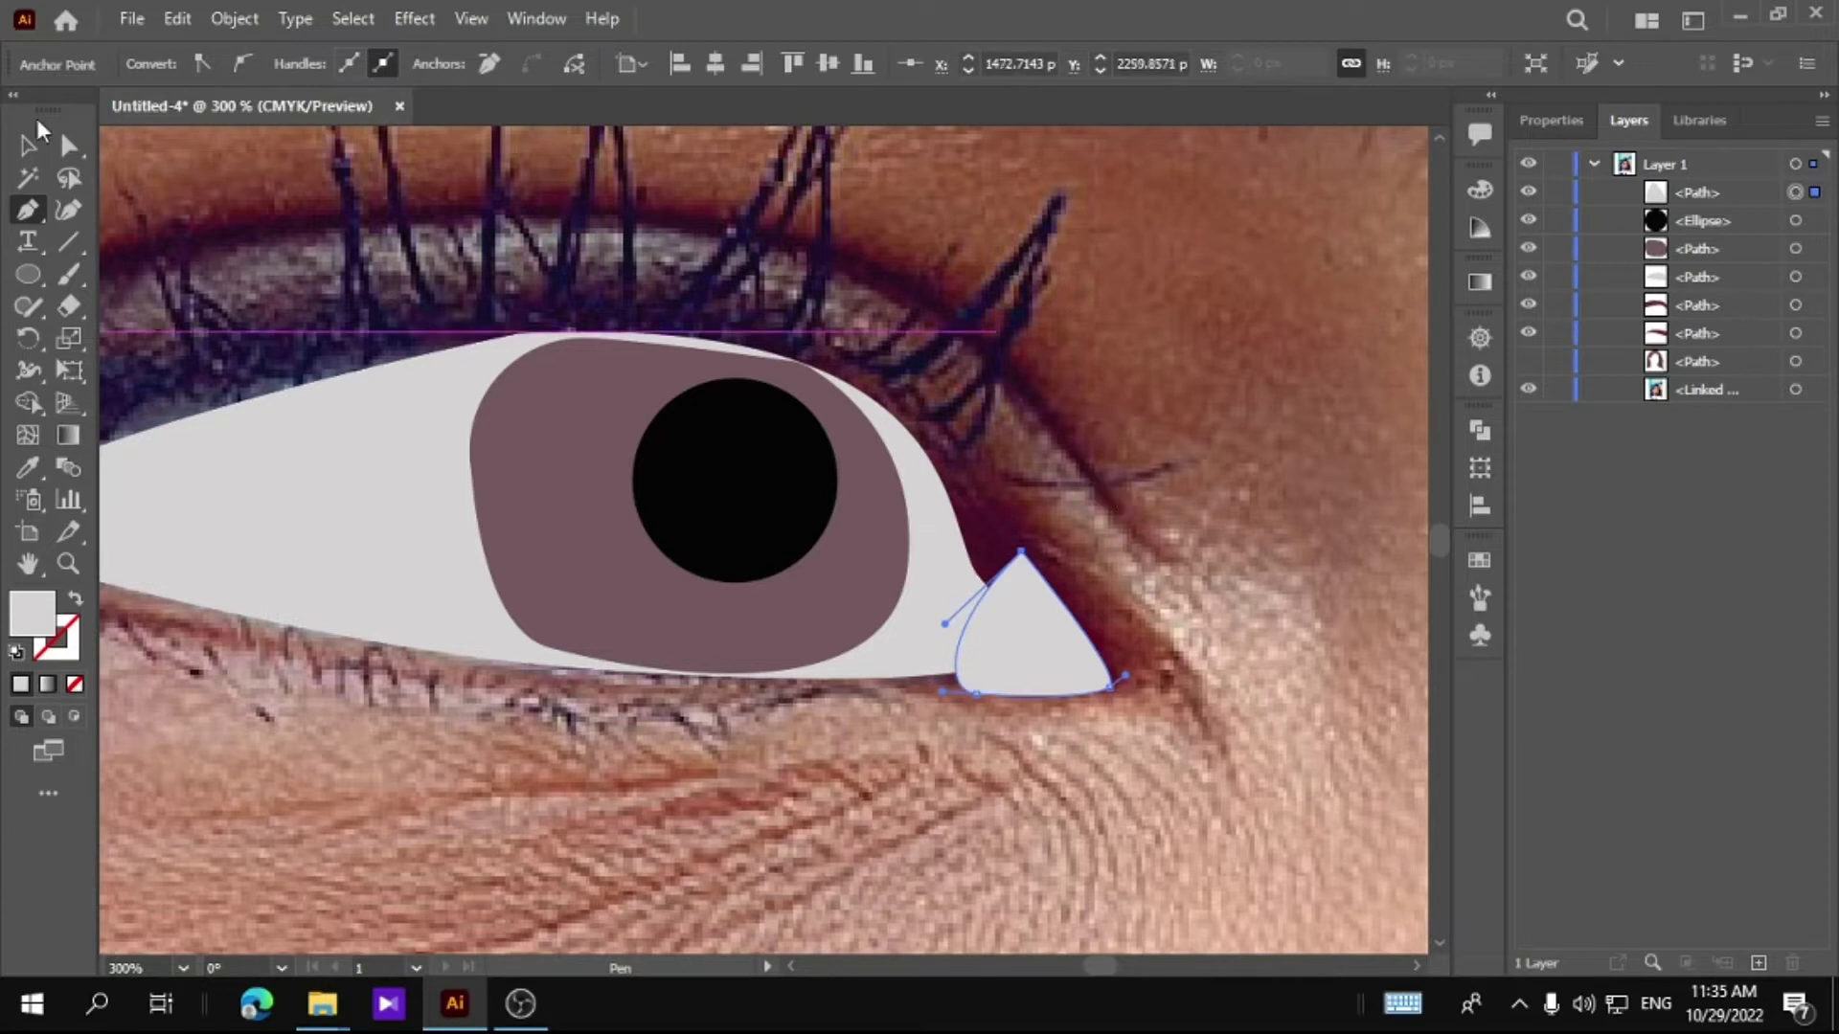
Step: Fill the triangle with dark maroon sampled from the photo and move it into the corner
left_click(28, 144)
left_click_drag(1027, 647, 669, 697)
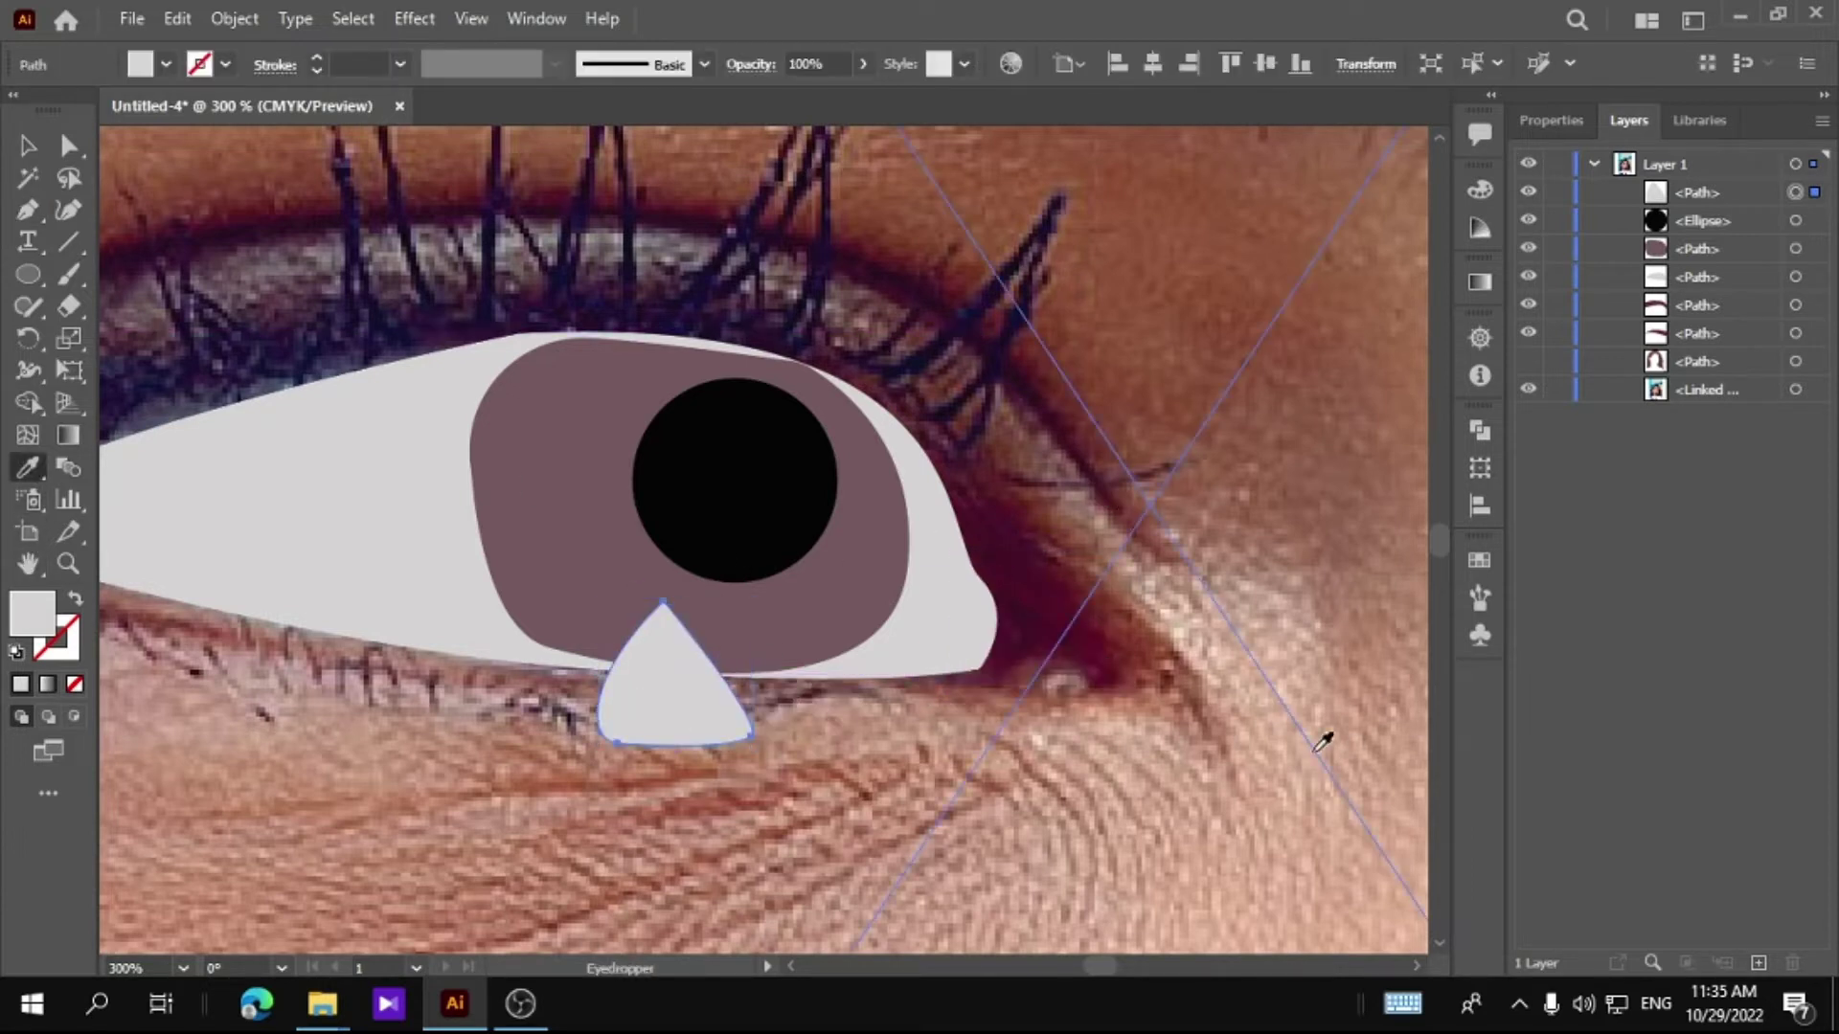
left_click(1058, 624)
key("v")
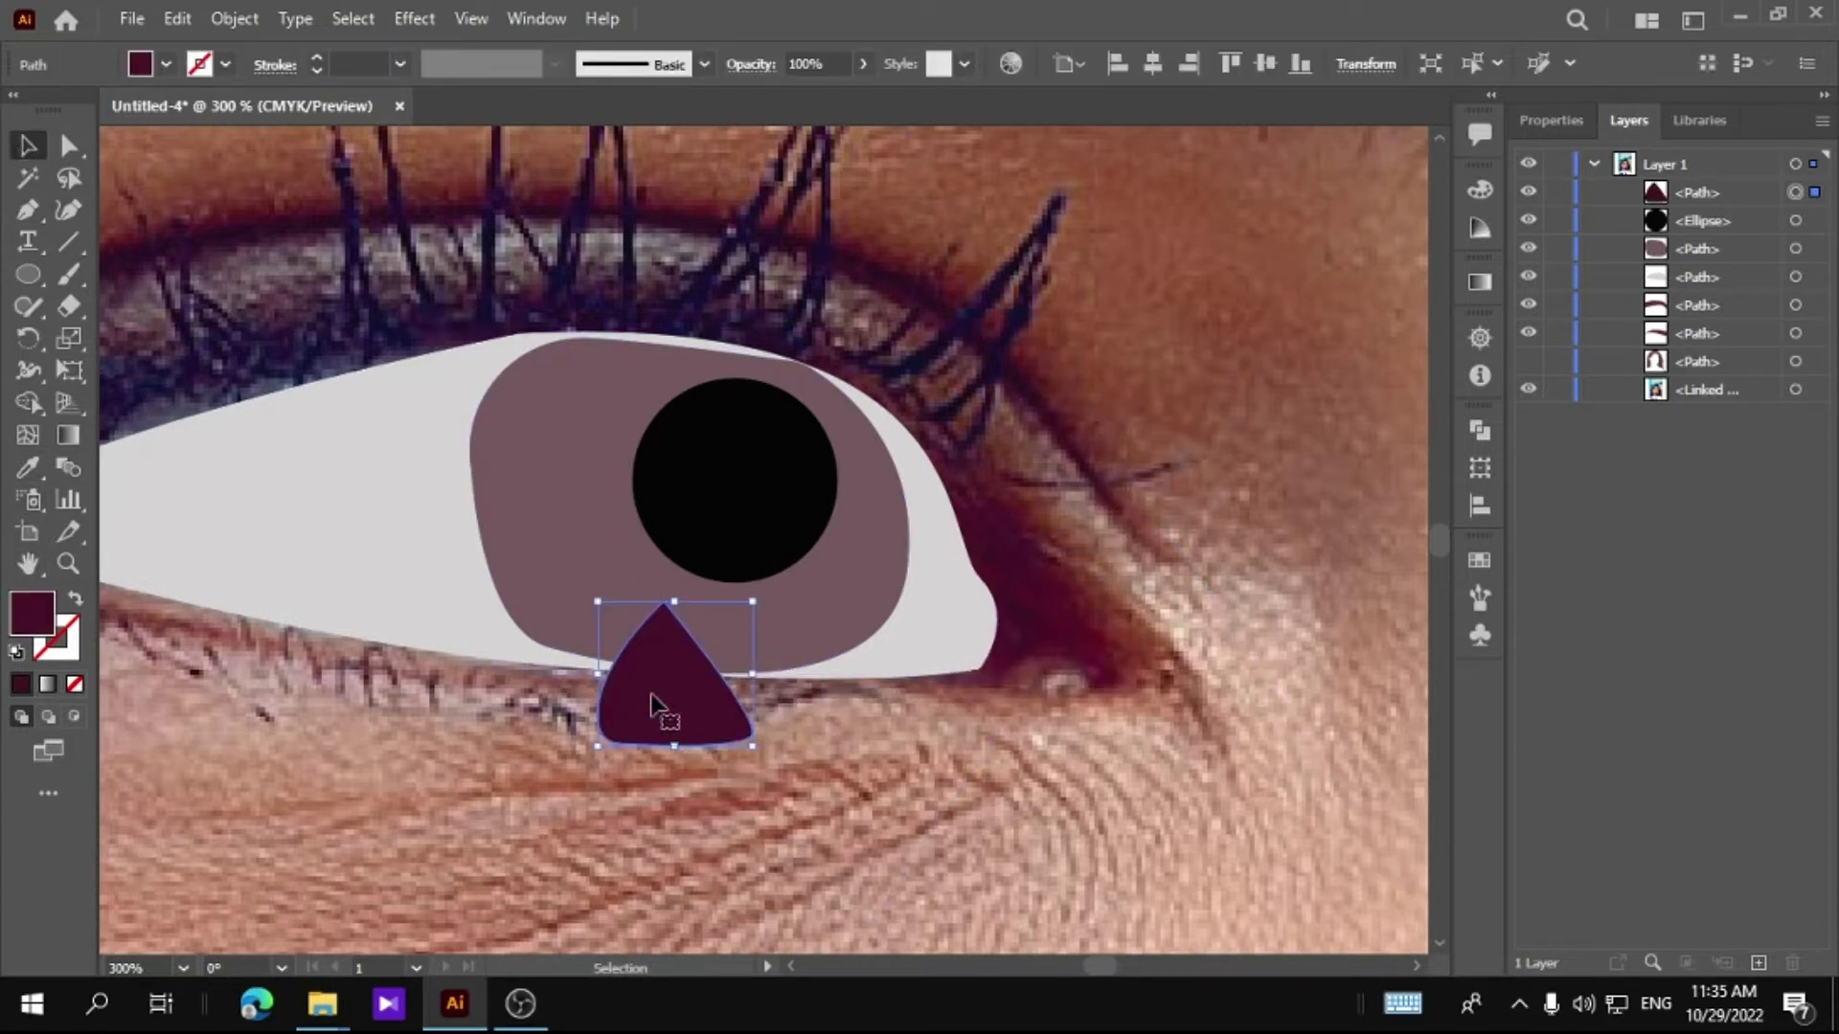
left_click_drag(664, 712, 1013, 647)
left_click(1187, 651)
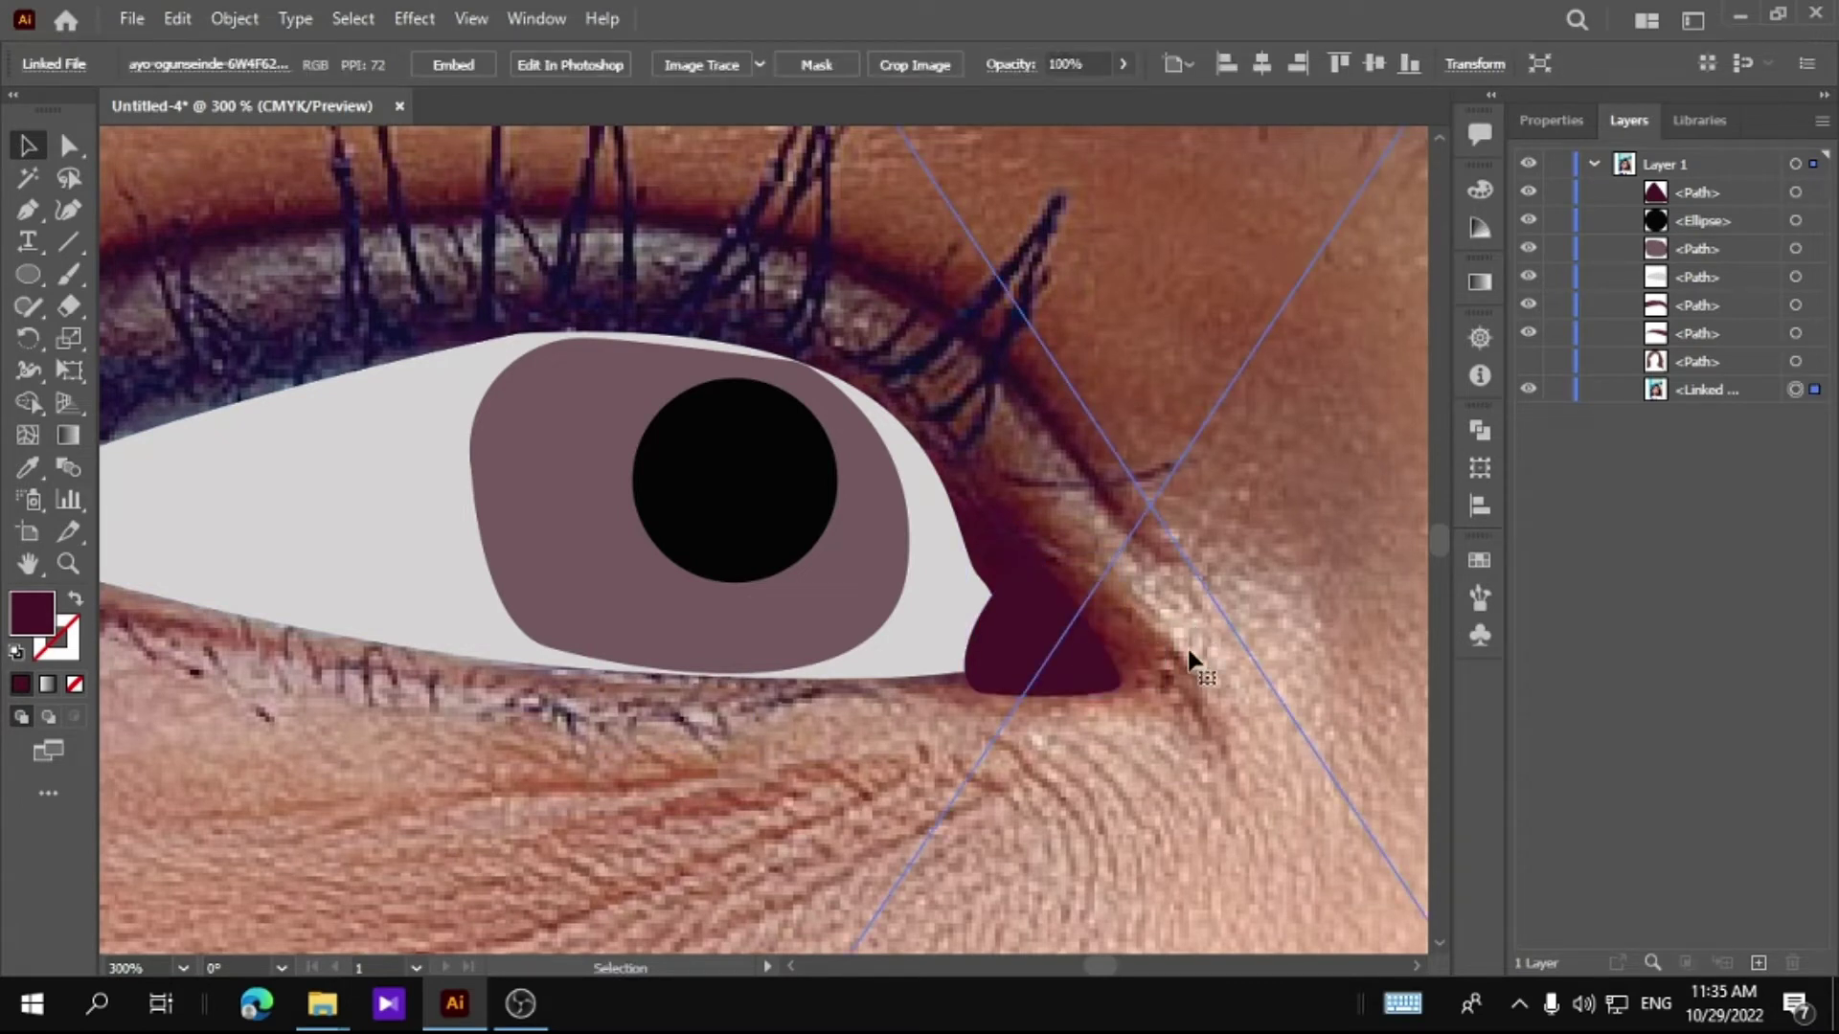
Step: Refine the maroon corner shape's top point and straighten its left edge
left_click(1035, 548)
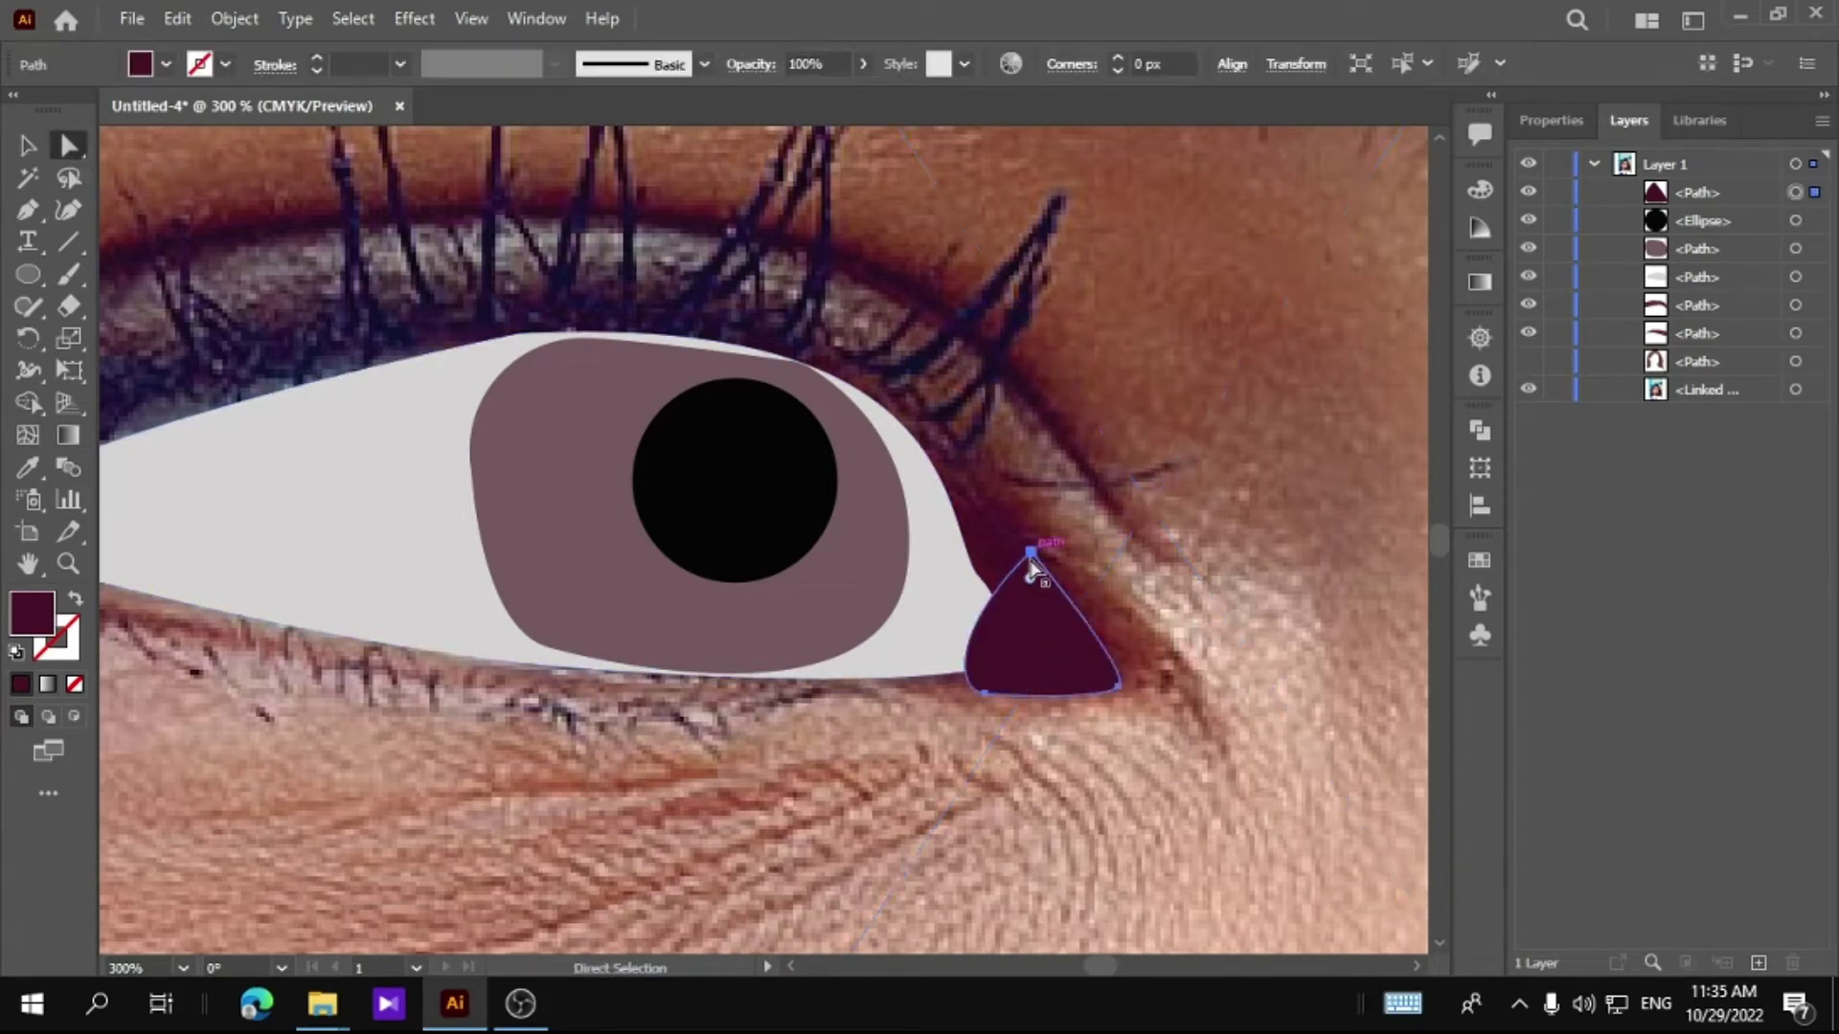
left_click_drag(1017, 565, 991, 581)
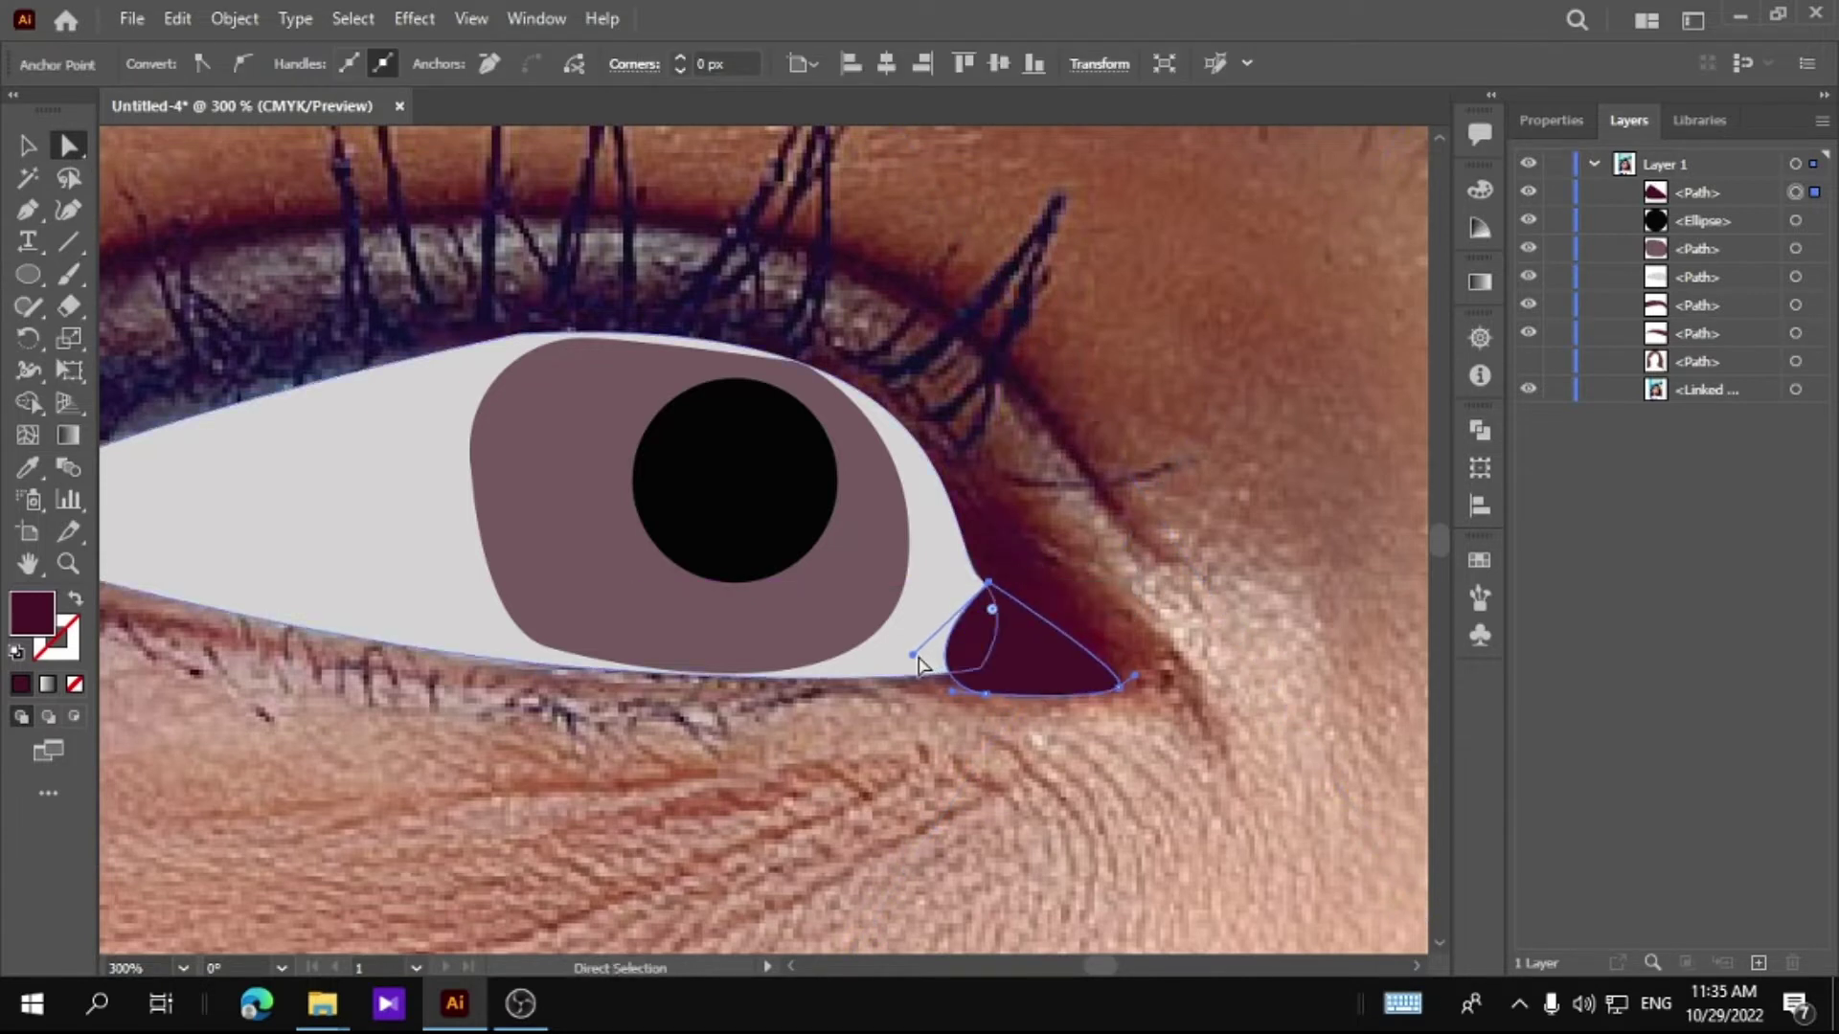
left_click_drag(921, 654, 975, 666)
Step: Fit the iris's top anchors to the upper lid, then hide the iris, pupil and corner shapes
left_click(954, 555)
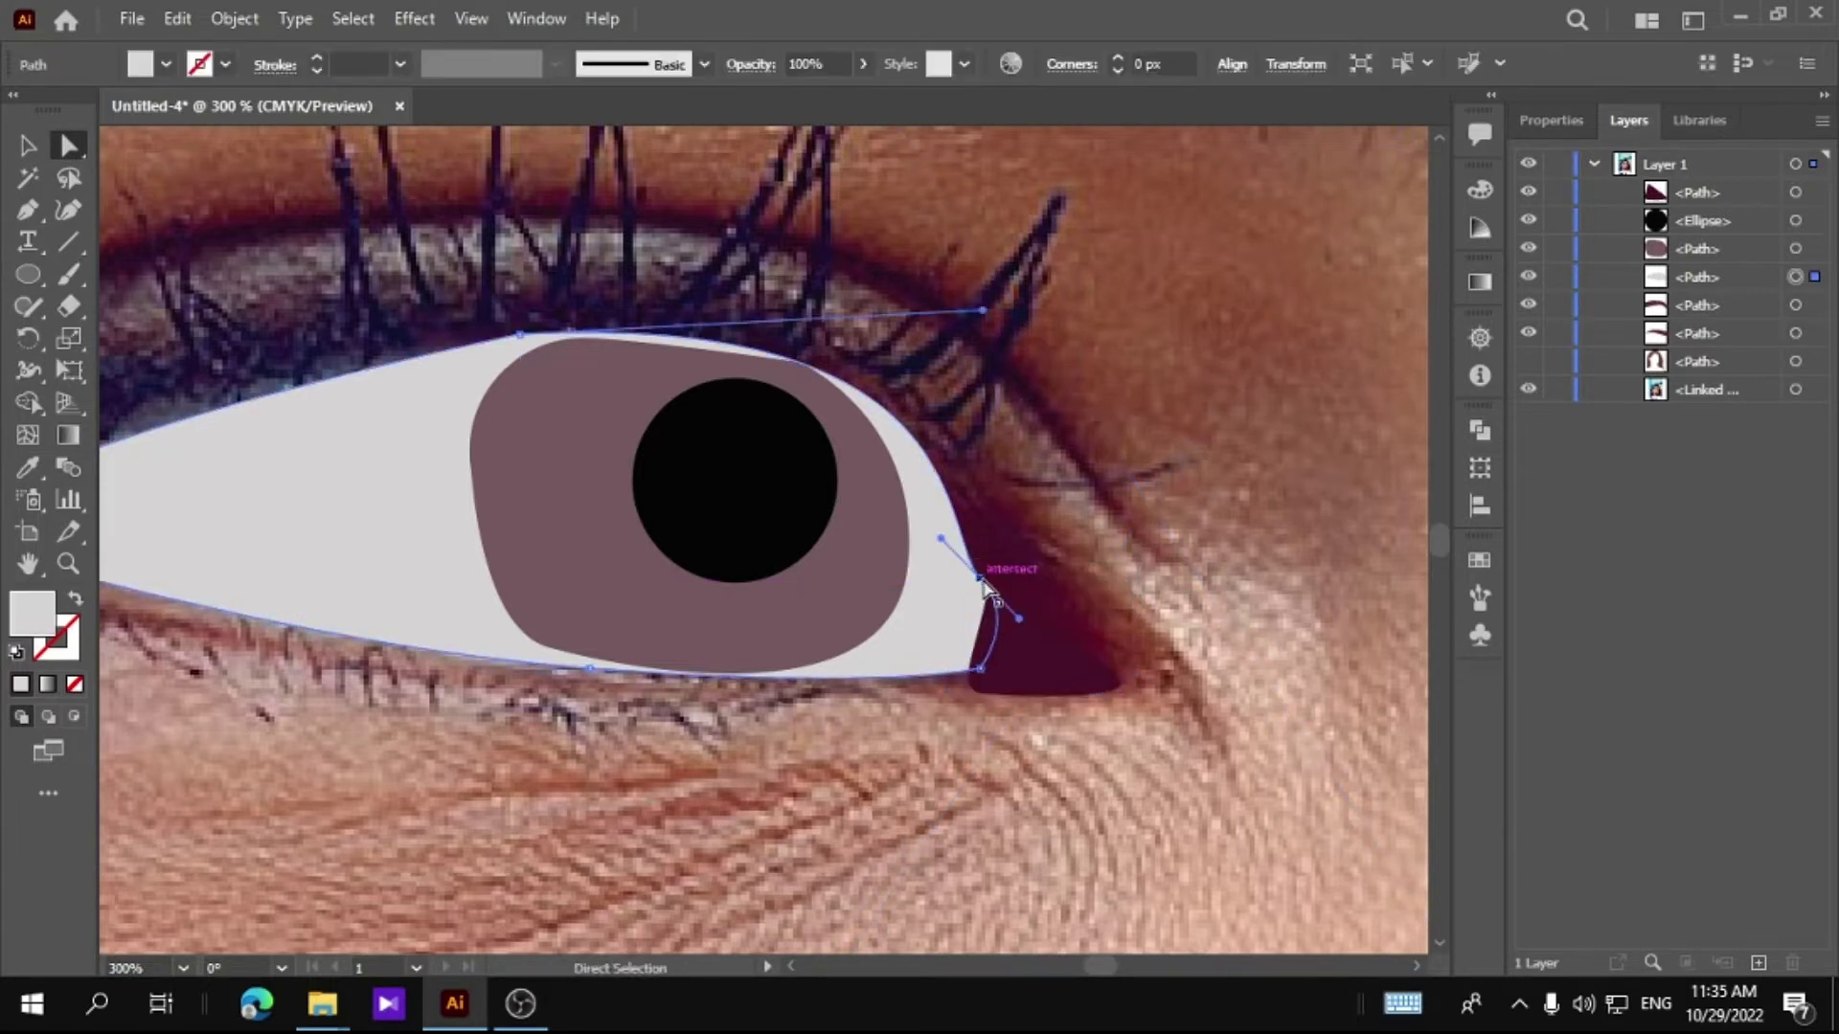
left_click(792, 398)
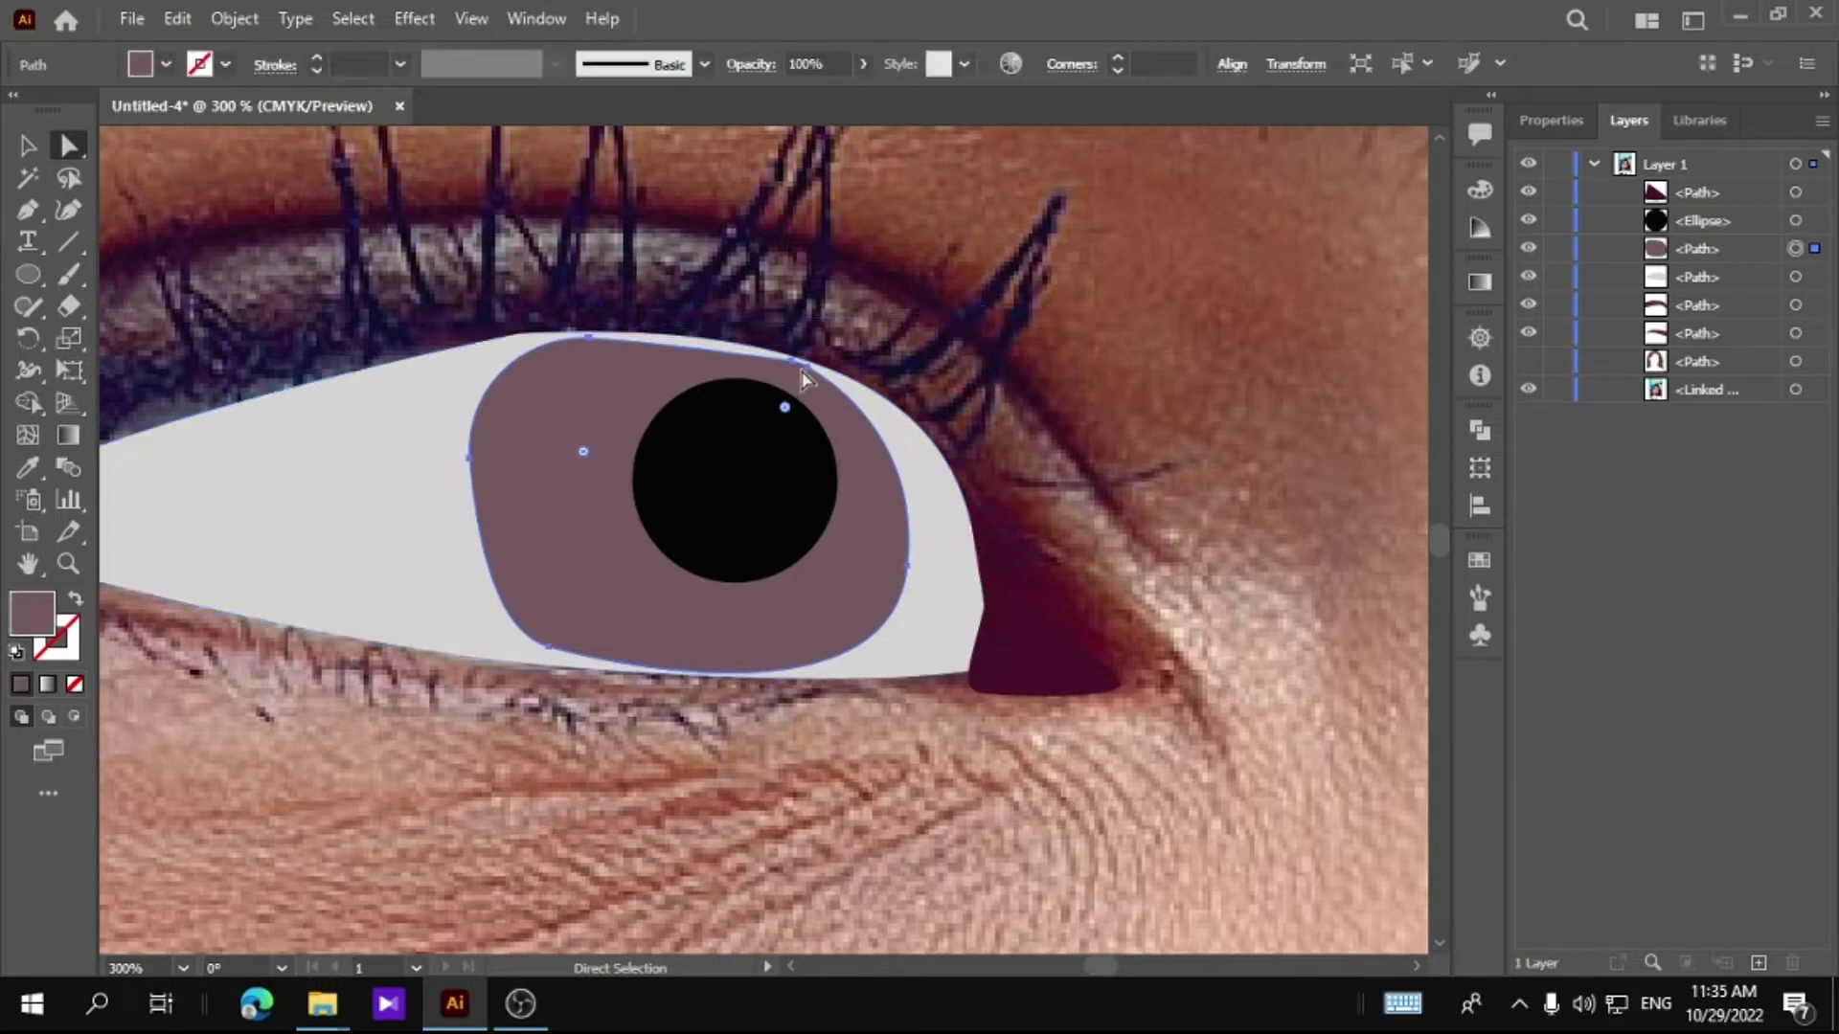
left_click_drag(801, 358, 787, 354)
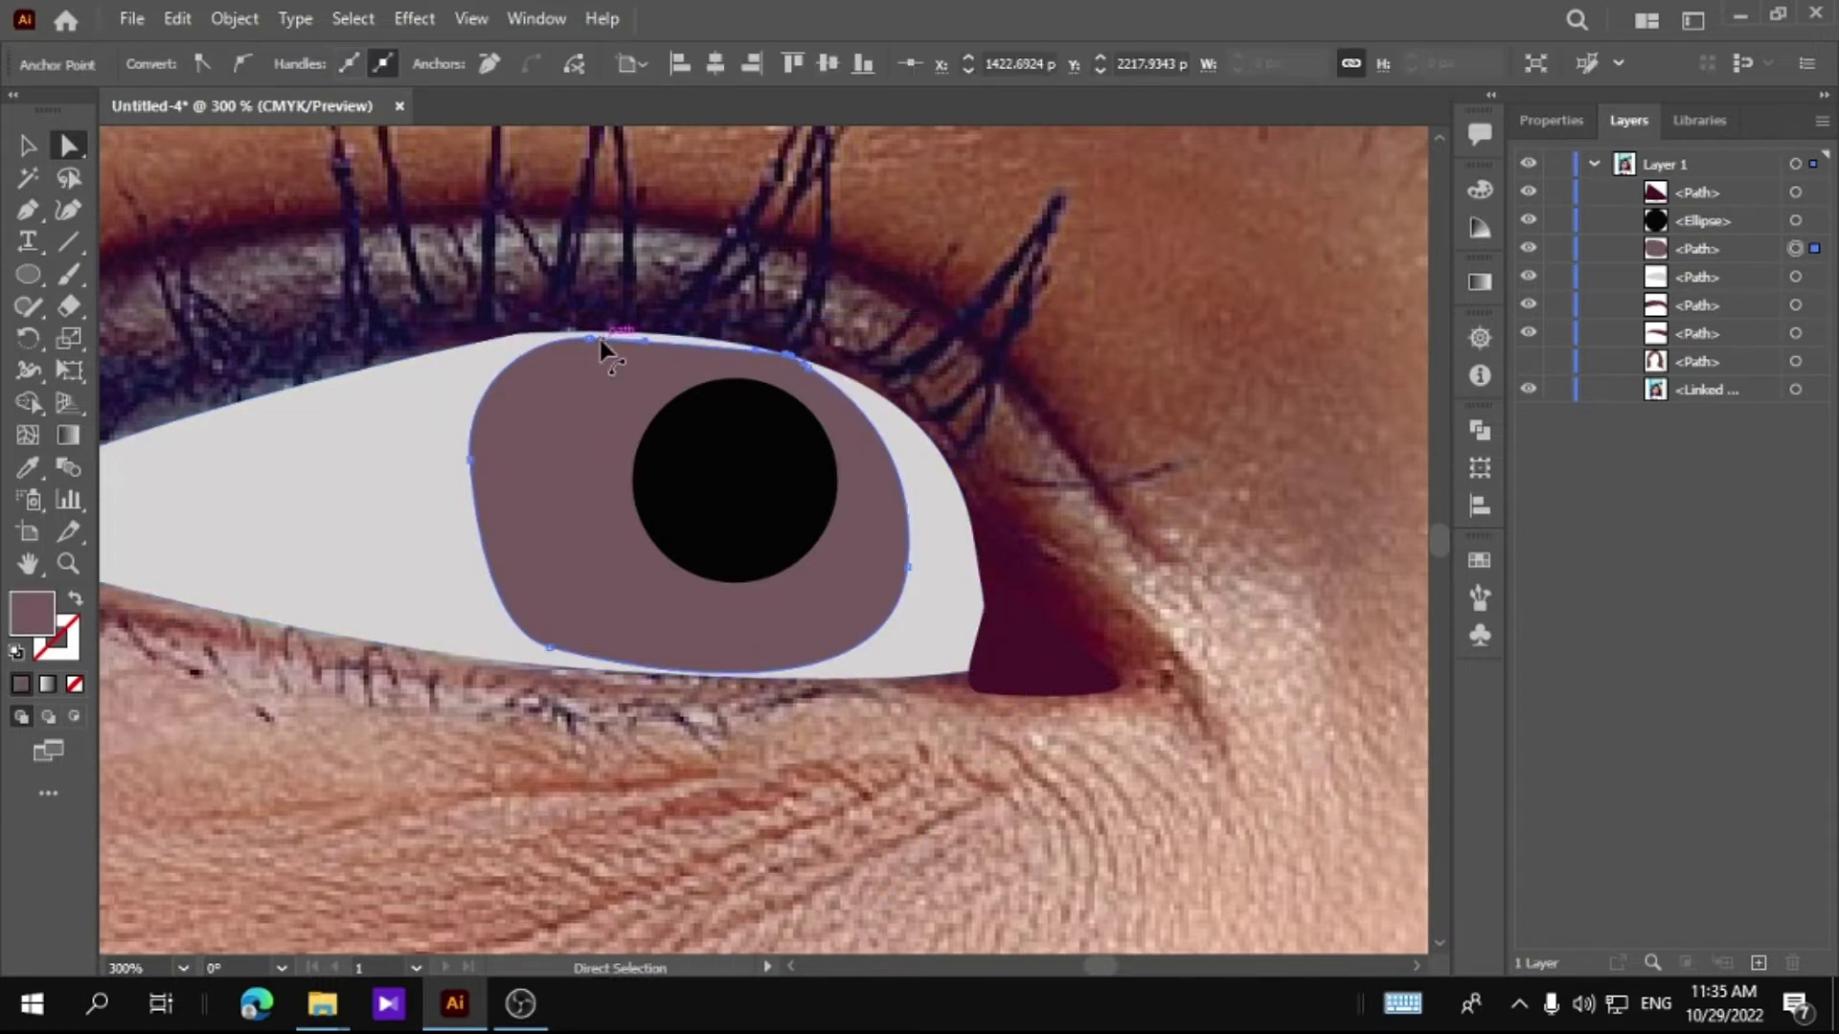
left_click_drag(590, 339, 594, 337)
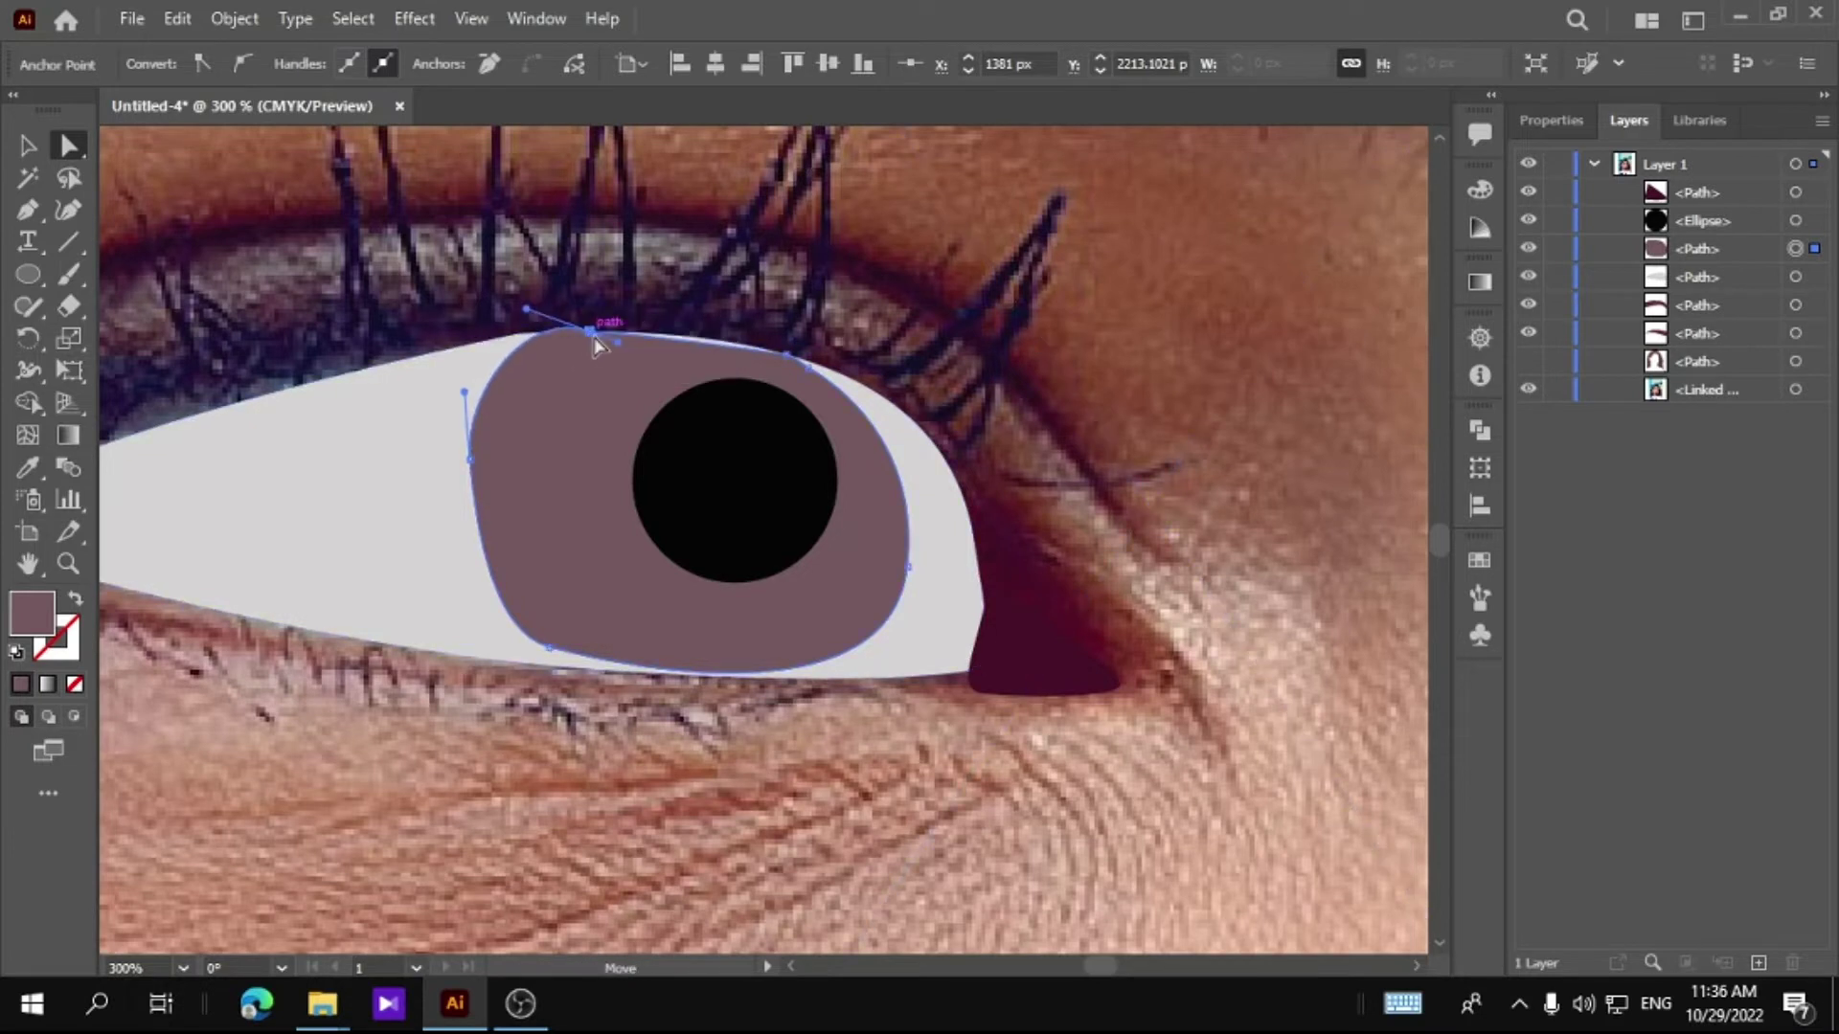
left_click(784, 354)
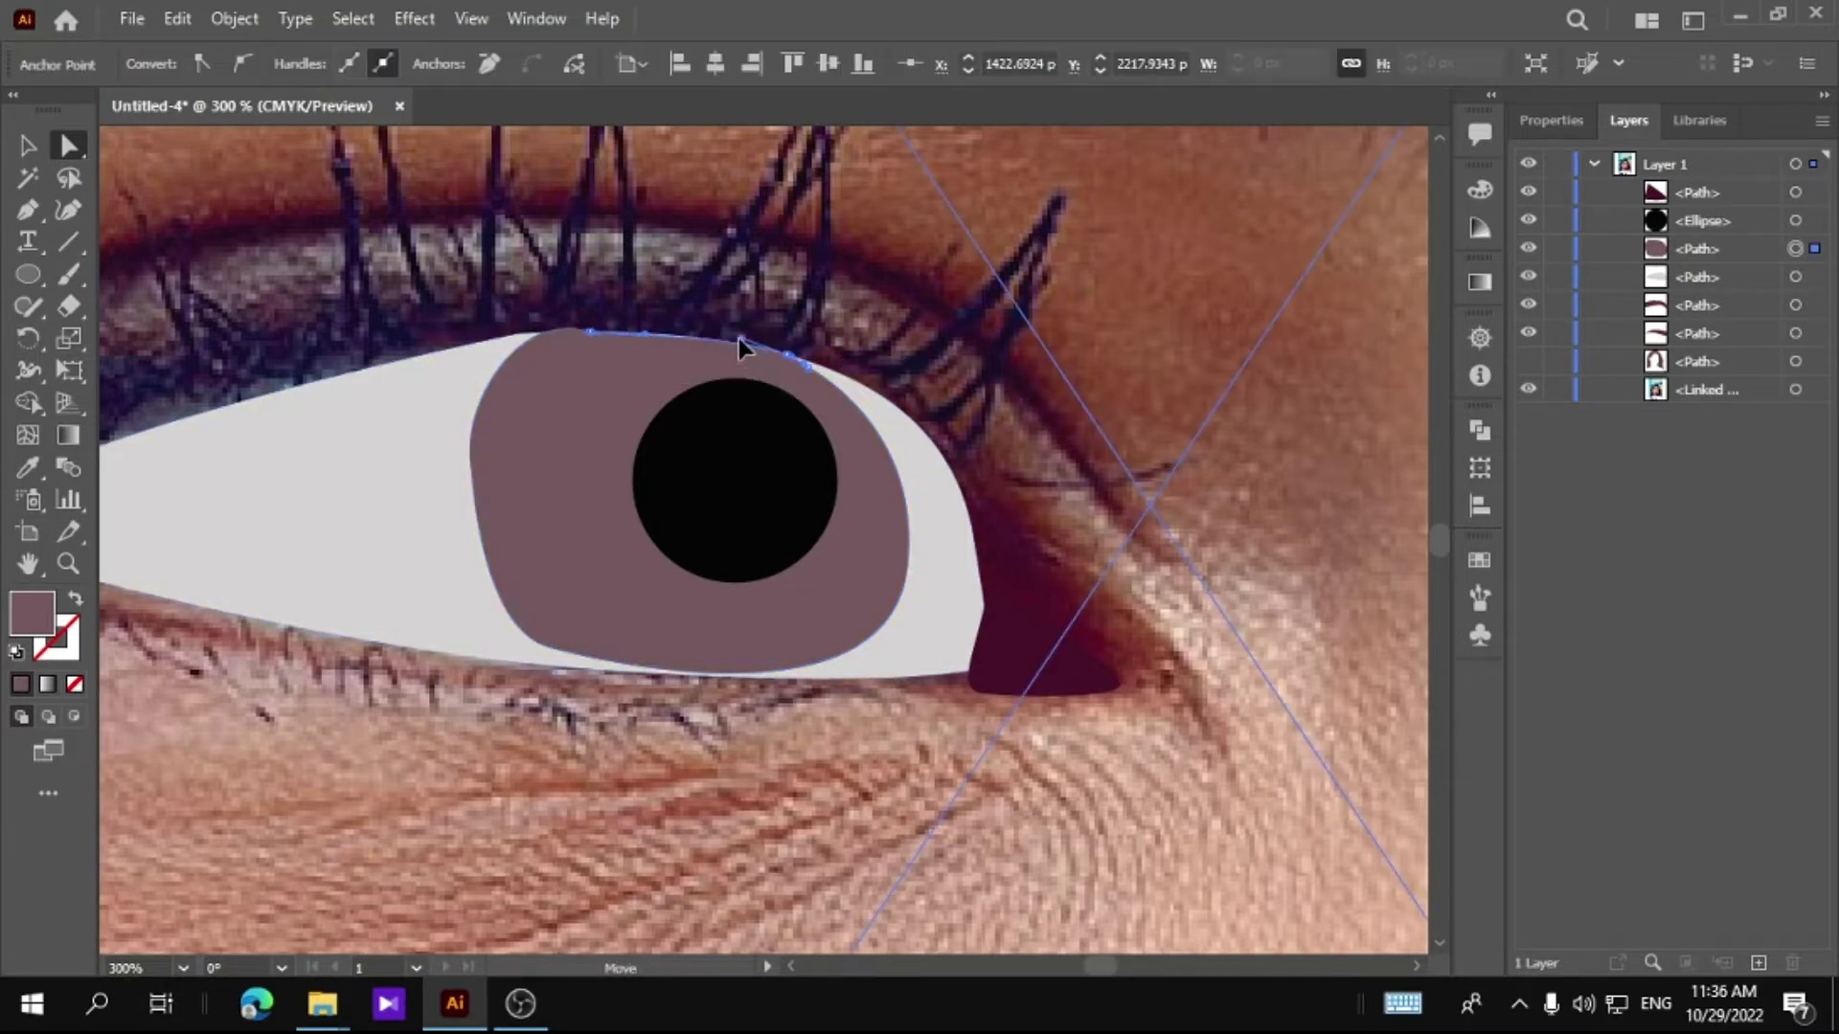
left_click(594, 334)
left_click_drag(533, 319, 546, 328)
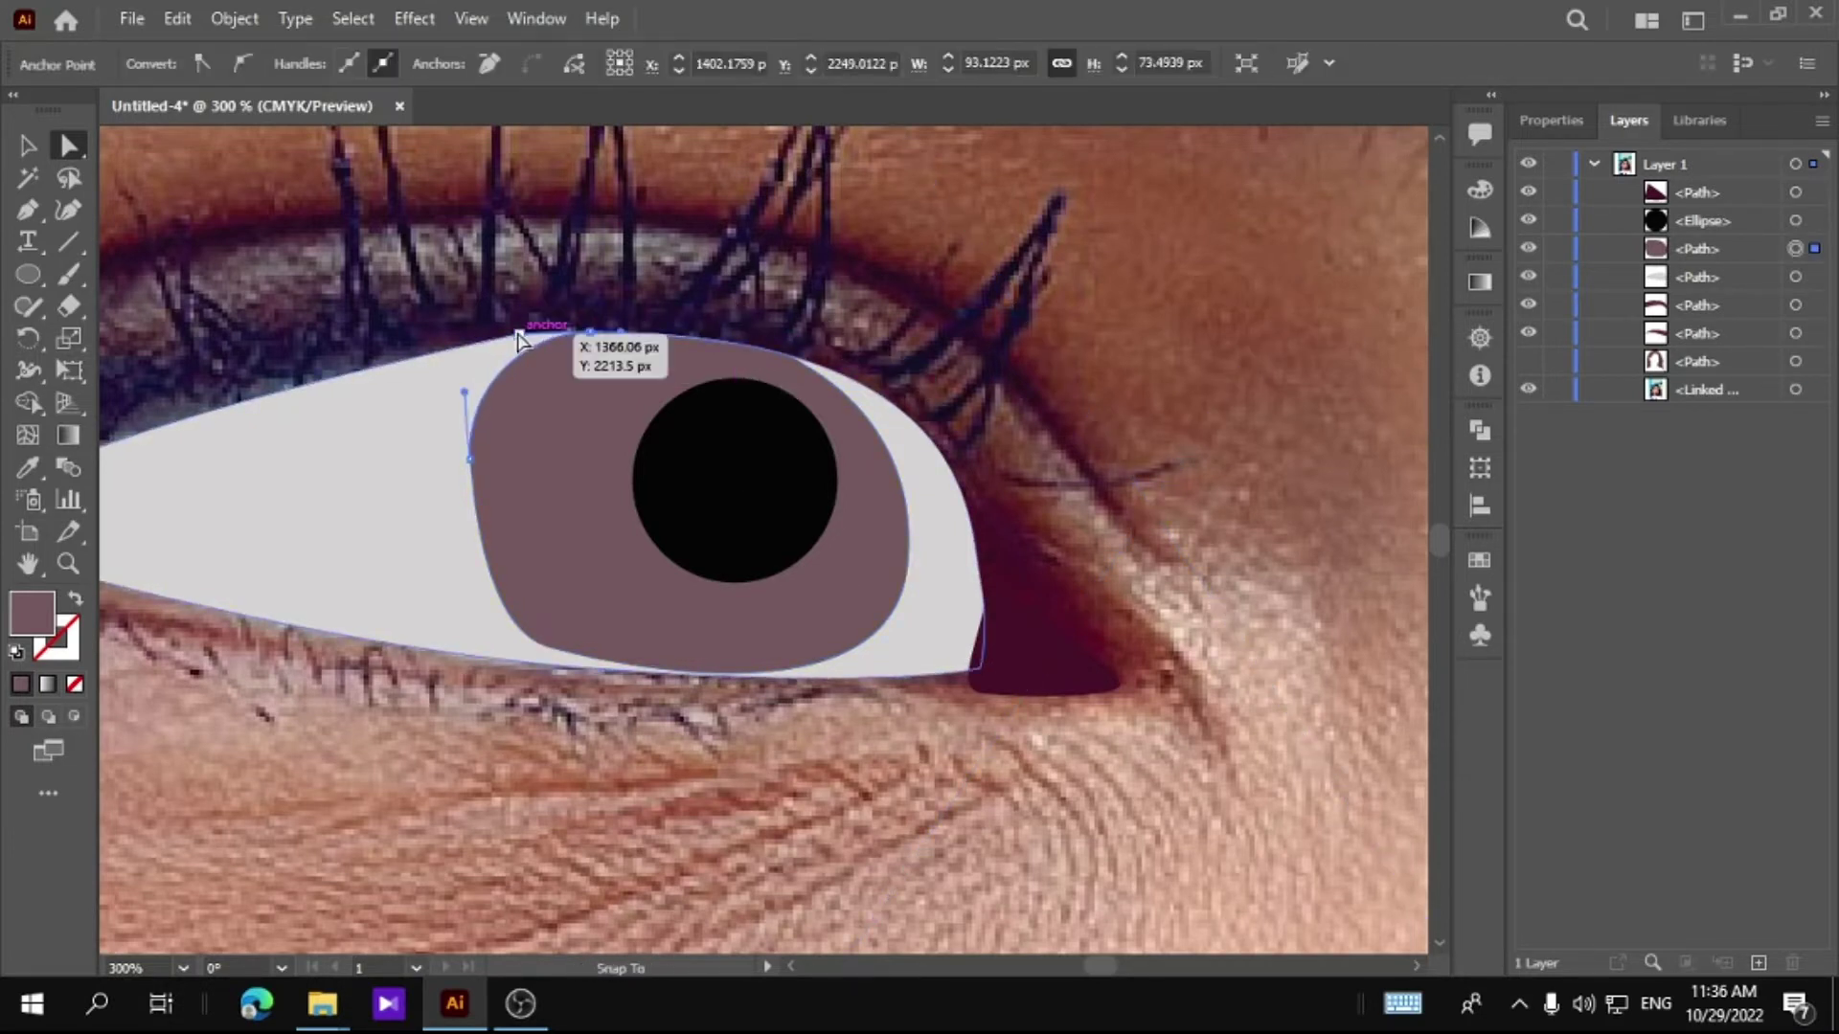
left_click(1091, 691)
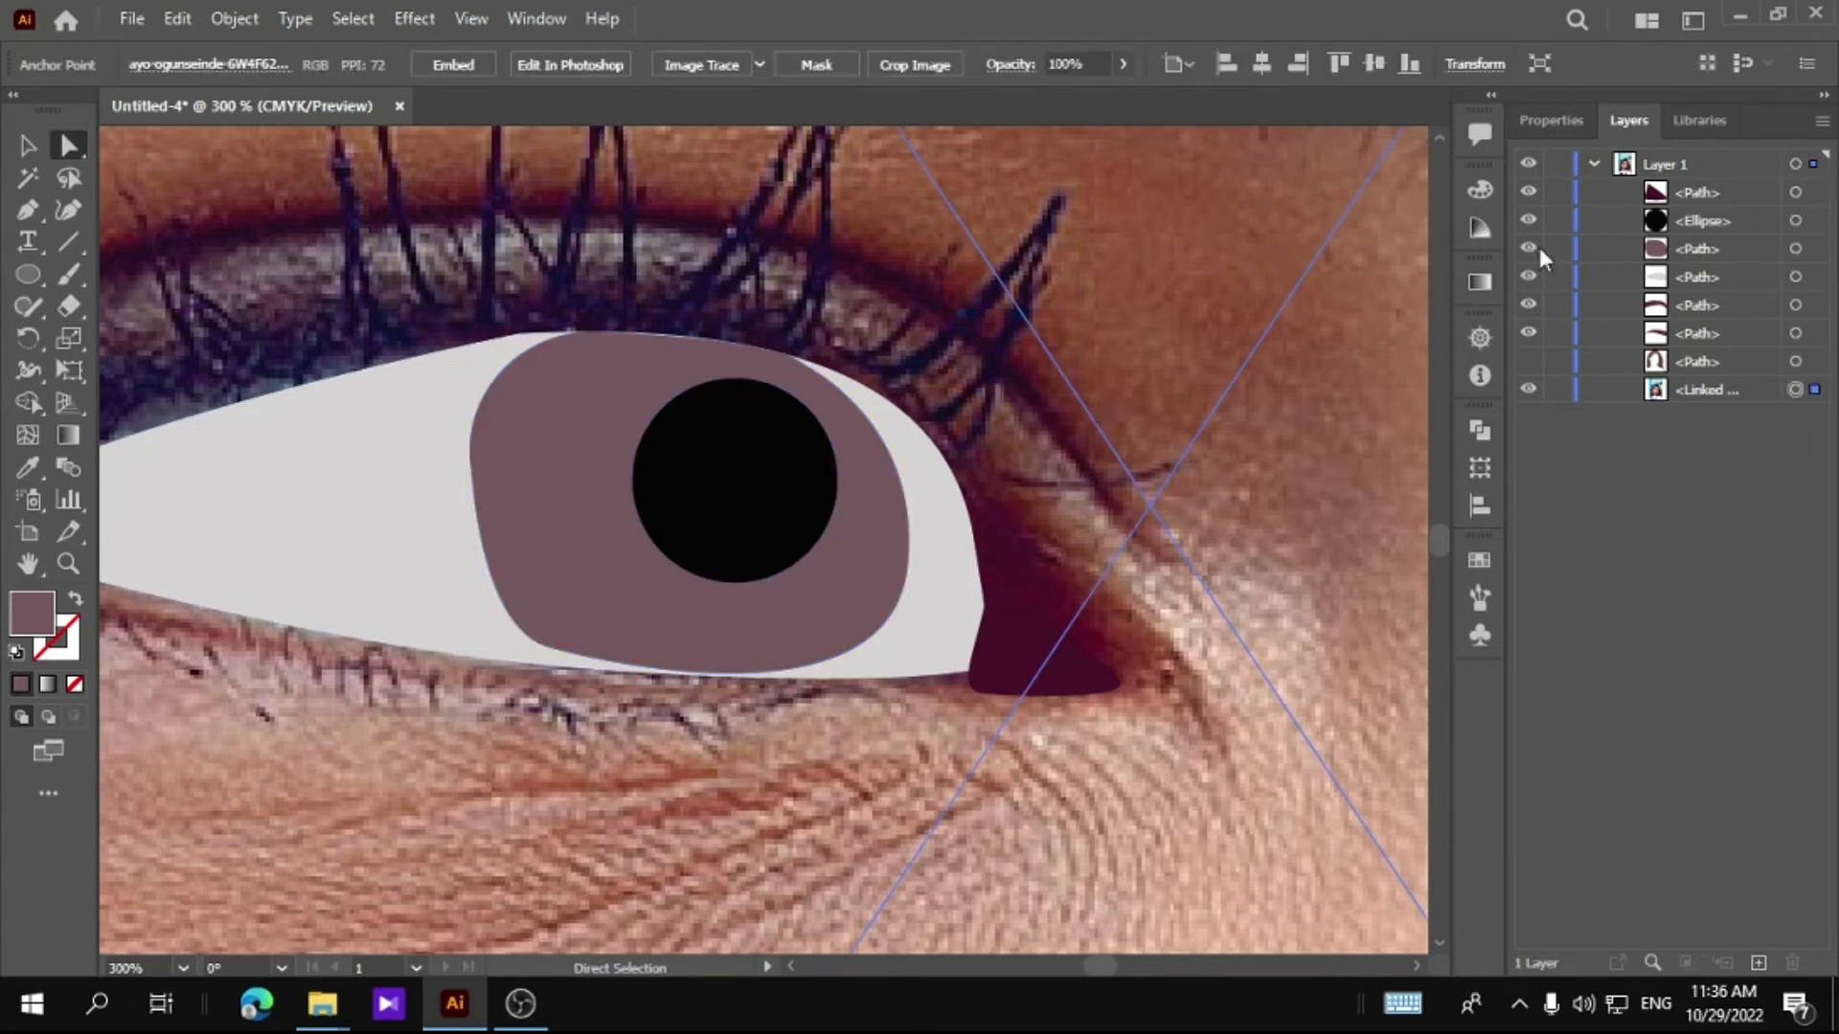
left_click_drag(1529, 247, 1528, 219)
left_click(1528, 192)
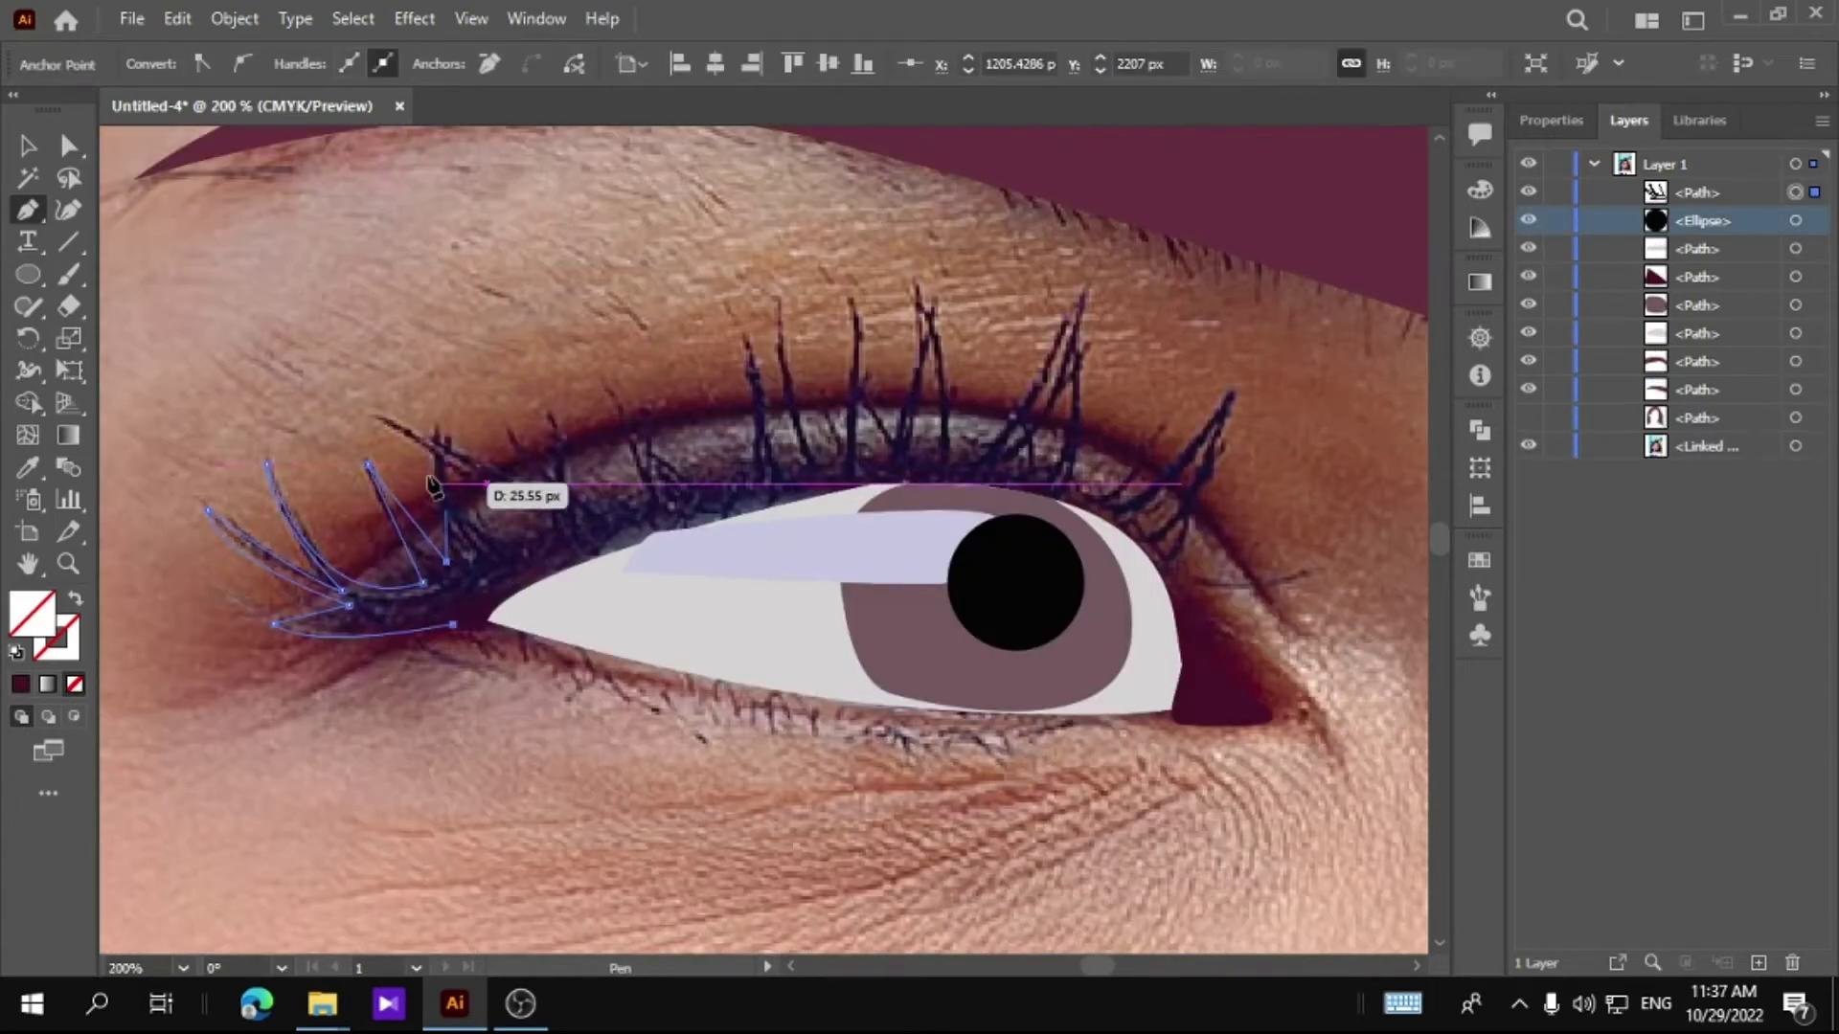
Step: Pen a spiky outline over the inner and middle upper lashes
left_click(436, 424)
mouse_move(498, 540)
left_mouse_down()
mouse_move(512, 551)
mouse_move(751, 461)
mouse_move(781, 315)
left_mouse_up()
left_click(559, 411)
left_click(611, 396)
left_click(741, 332)
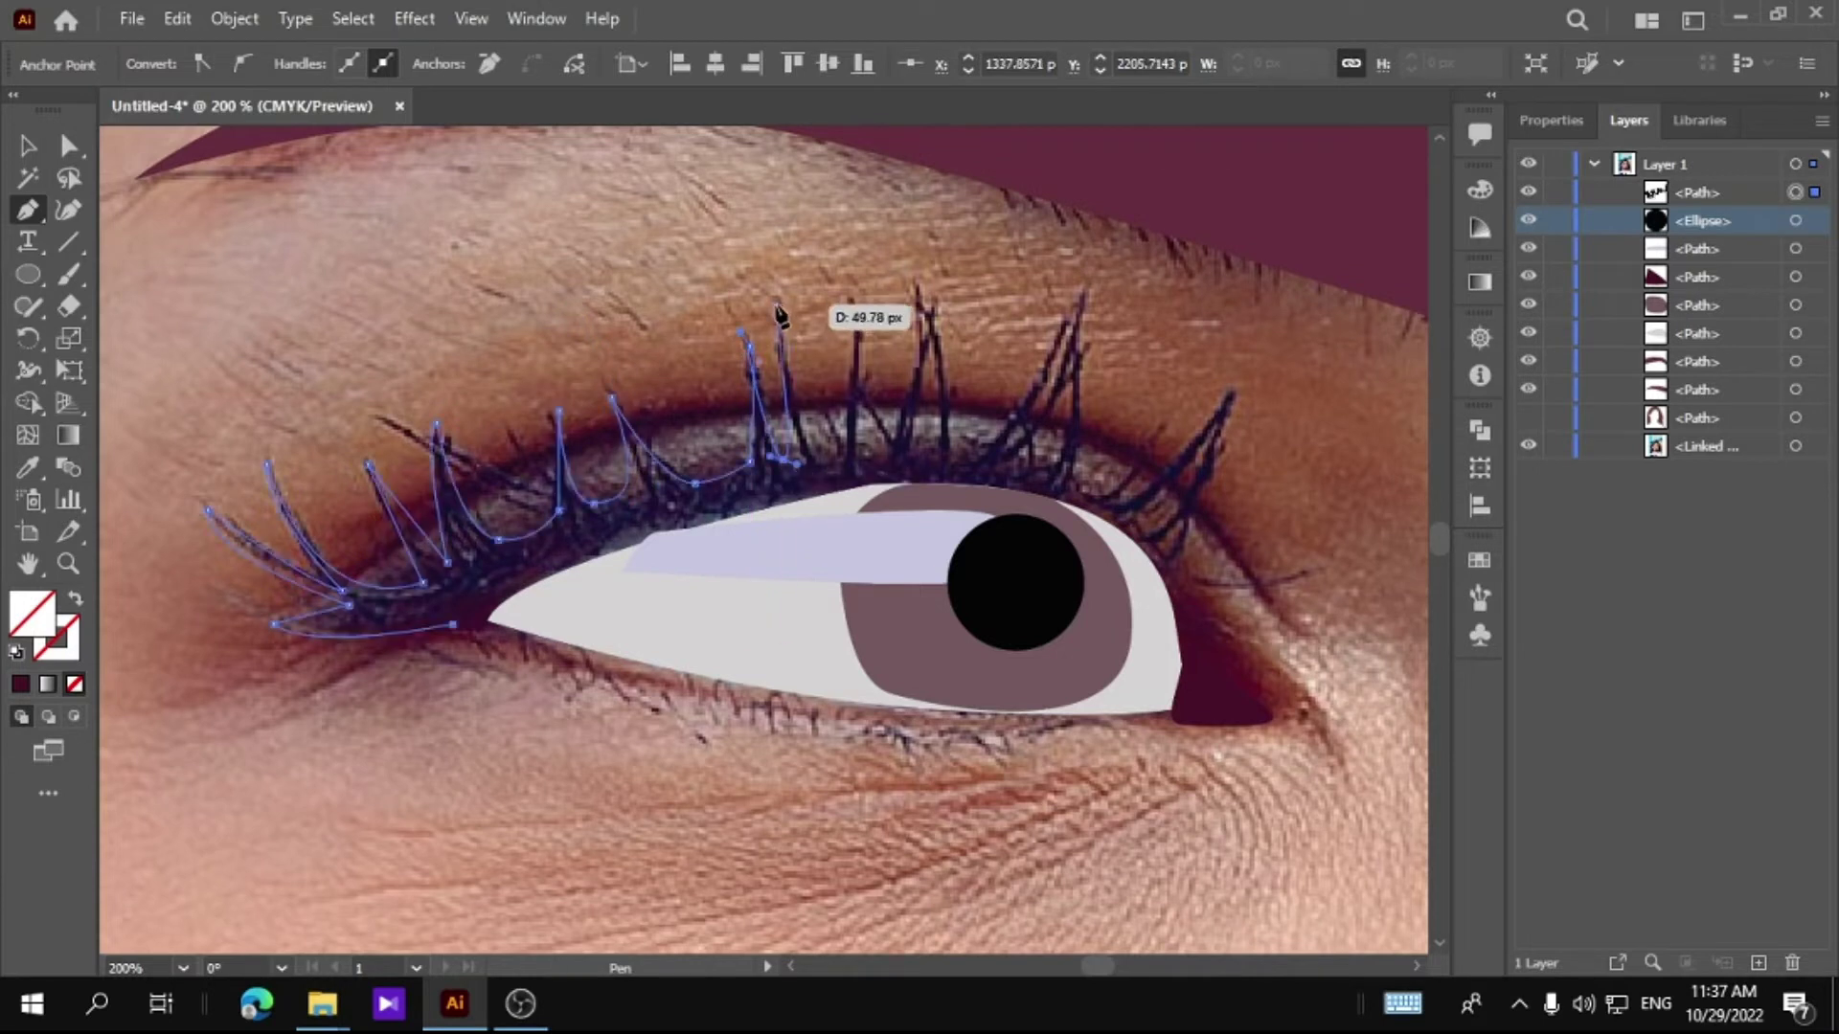
left_click(775, 304)
left_click_drag(816, 465, 843, 486)
left_click(865, 362)
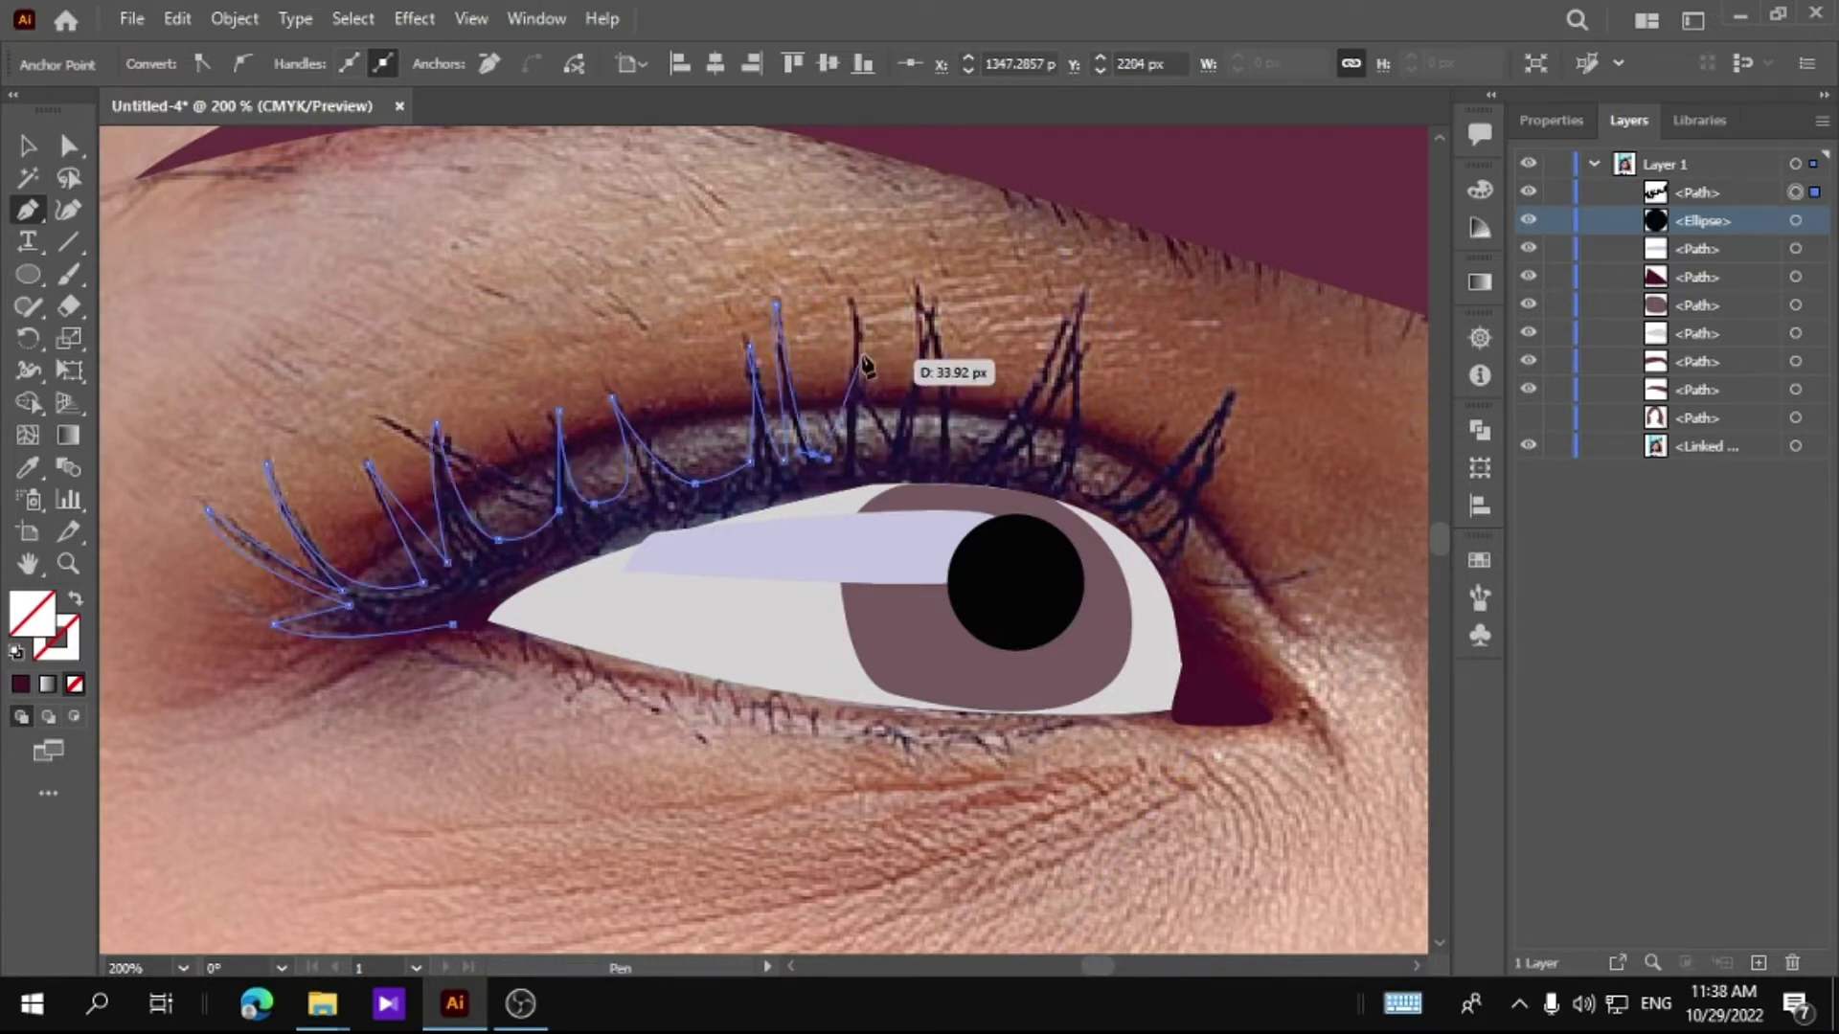
left_click_drag(865, 363, 865, 366)
left_click_drag(867, 446, 868, 450)
left_click_drag(926, 283, 919, 293)
mouse_move(894, 439)
left_mouse_down()
mouse_move(903, 457)
mouse_move(1023, 391)
left_mouse_up()
Step: Trace the outer lashes, close the outline back along the lid, and fill it dark navy-purple
left_click(1084, 284)
left_click_drag(1098, 445, 1101, 459)
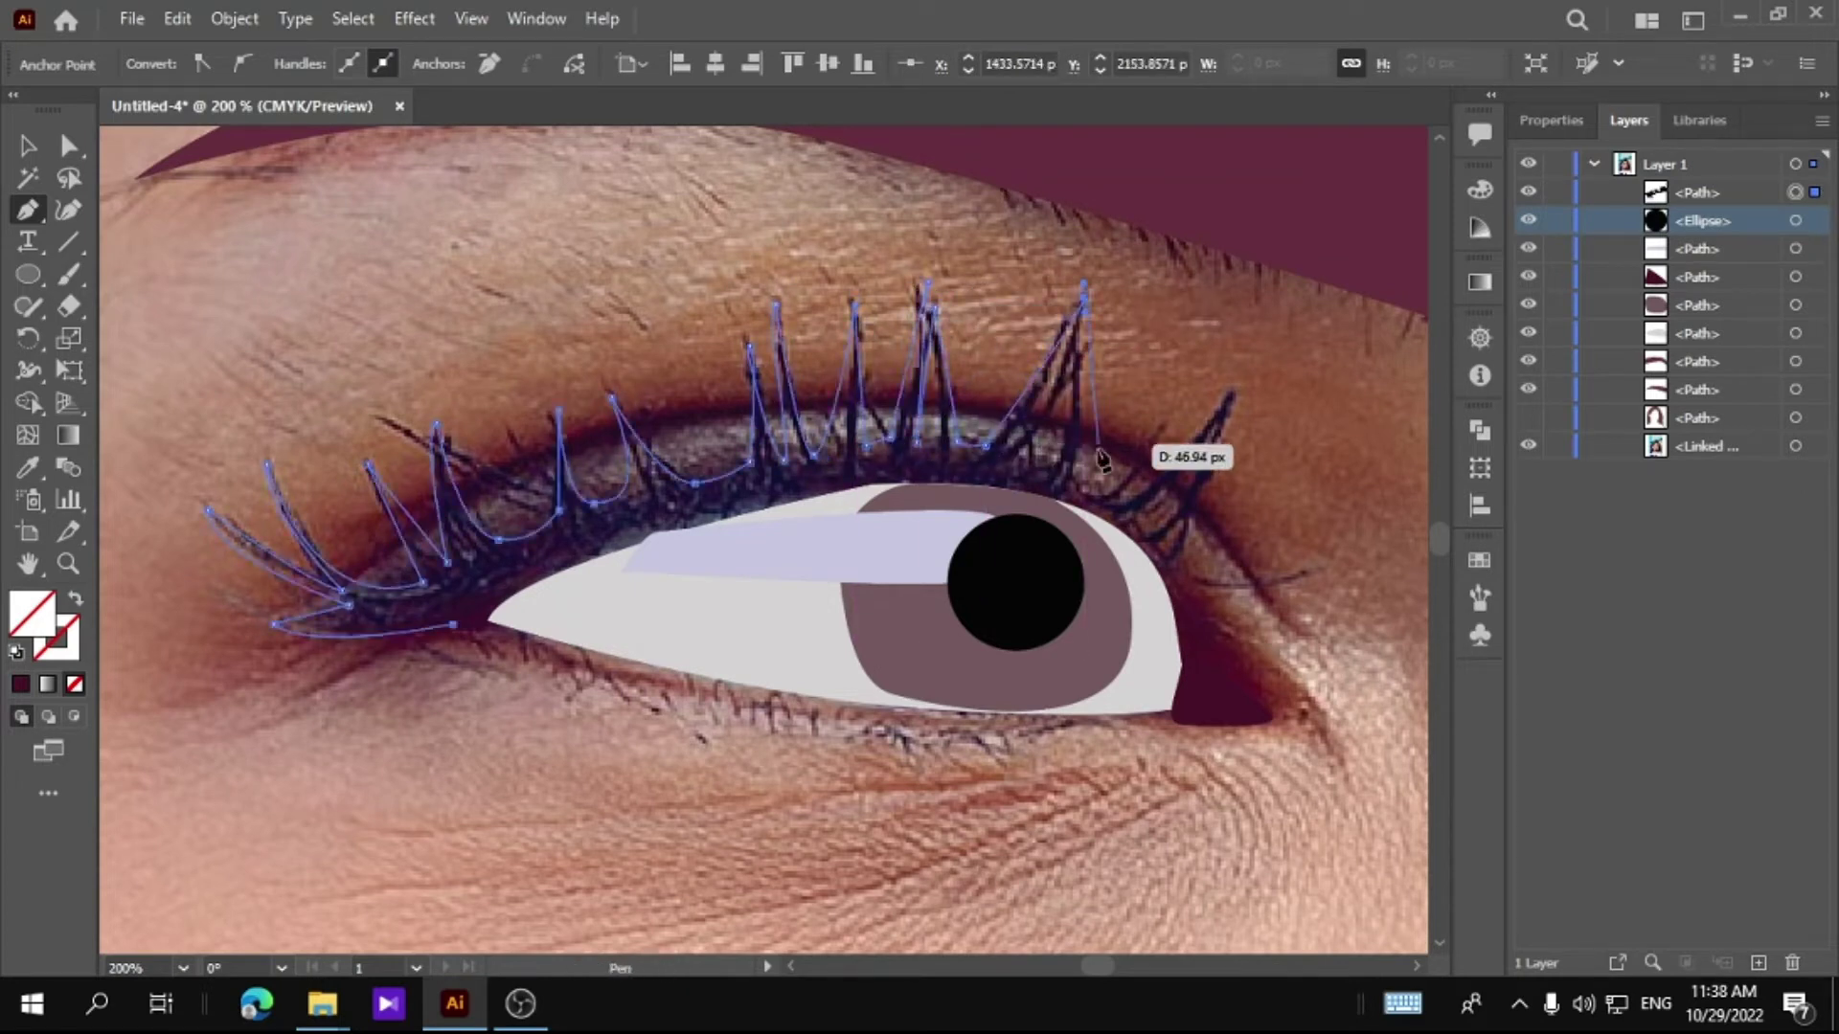
left_click(1109, 491)
left_click(1228, 390)
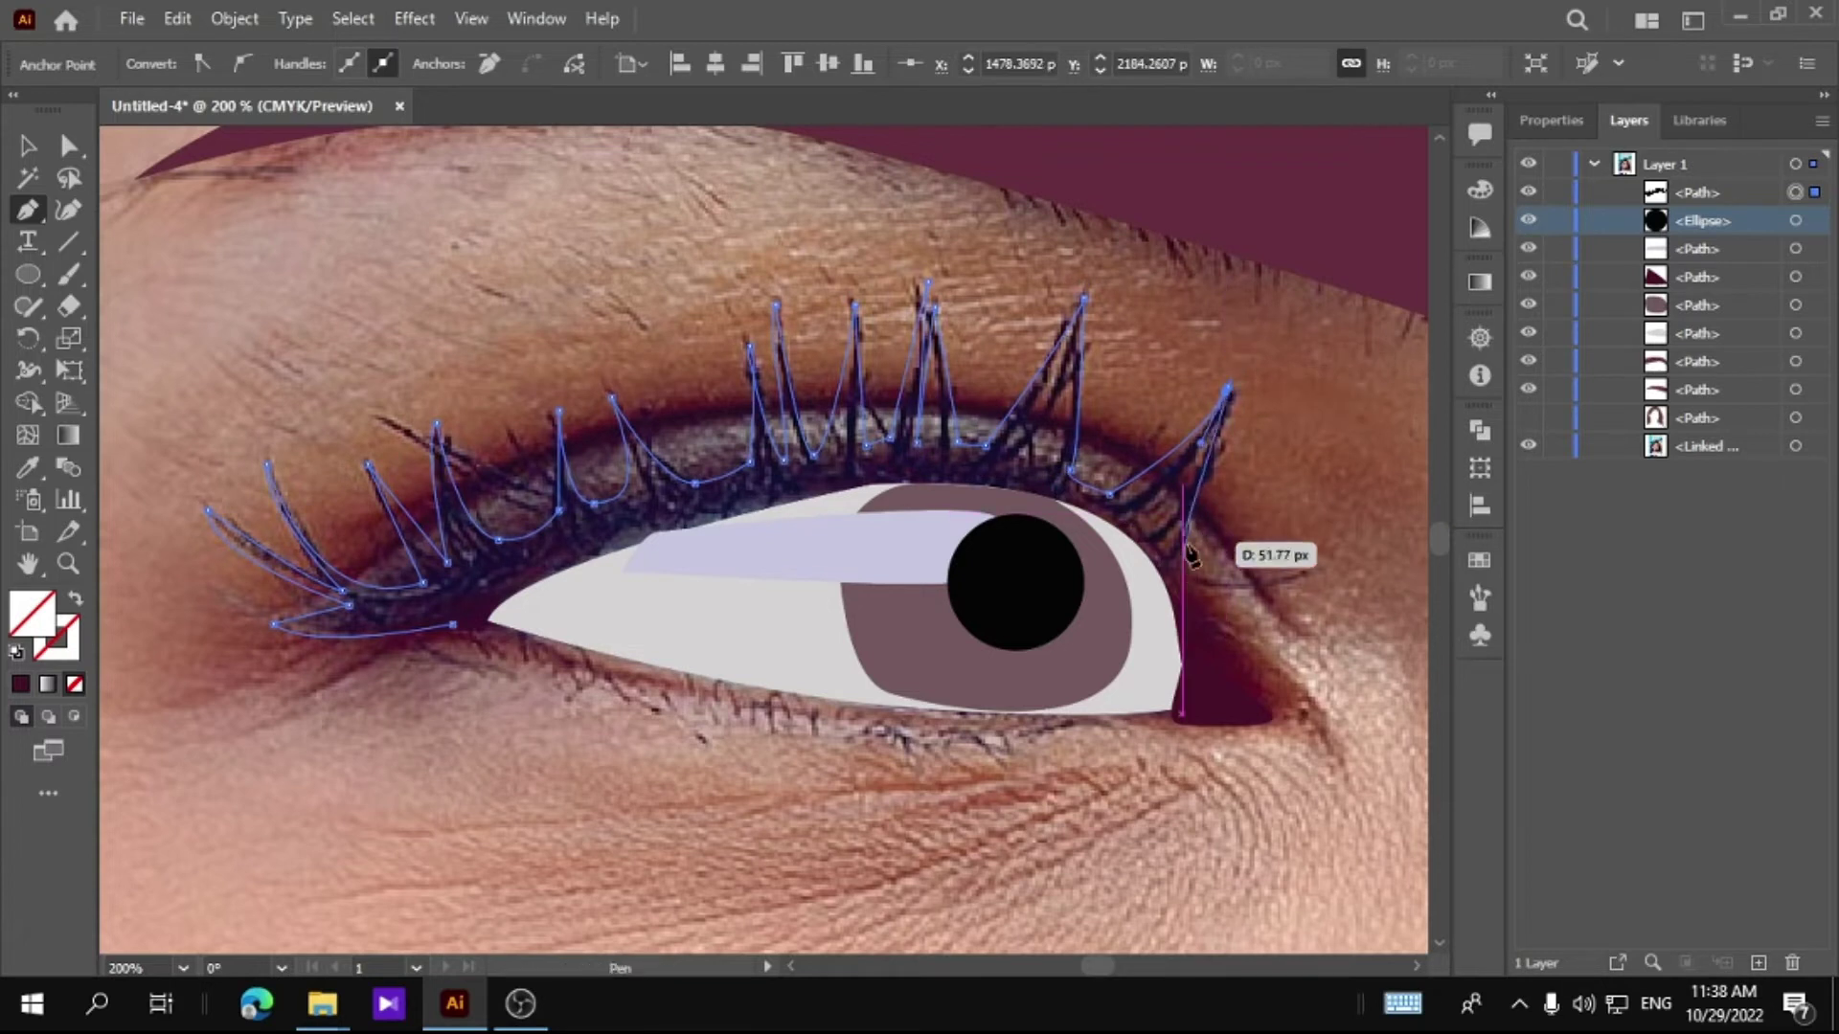
left_click_drag(1193, 582, 1208, 608)
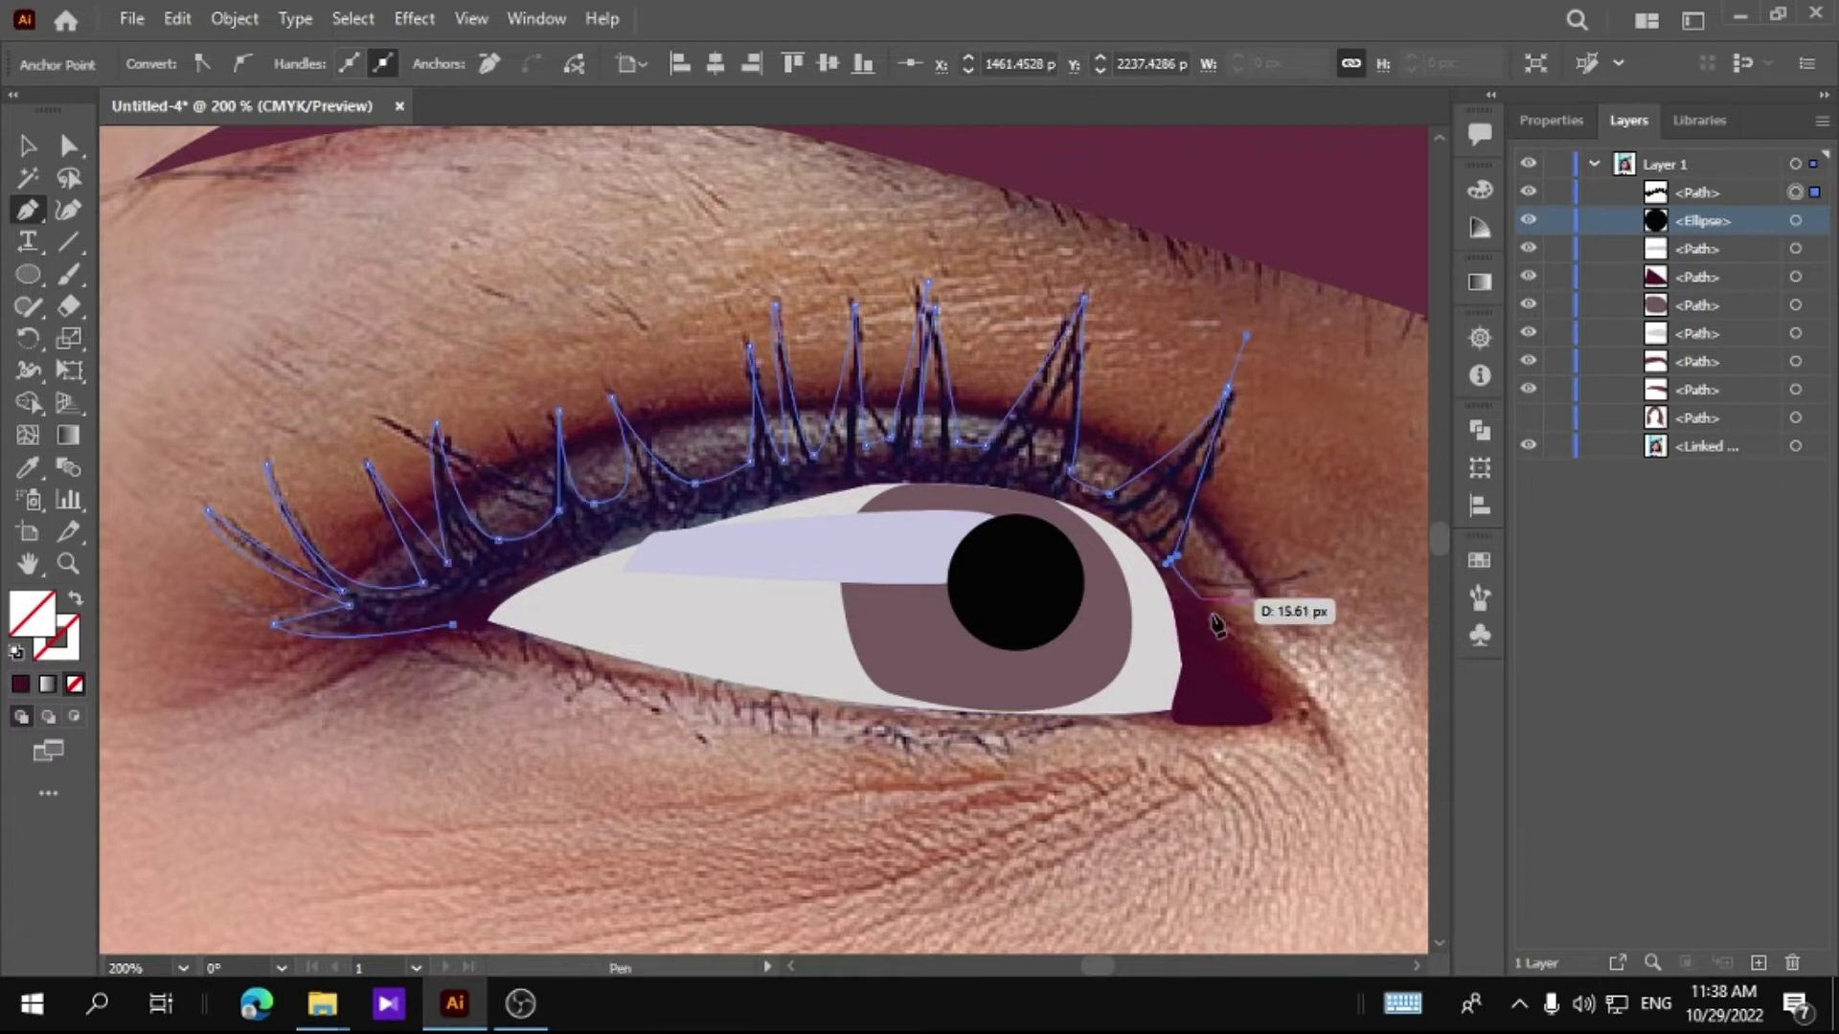
left_click(939, 484)
left_click(772, 484)
left_click(640, 543)
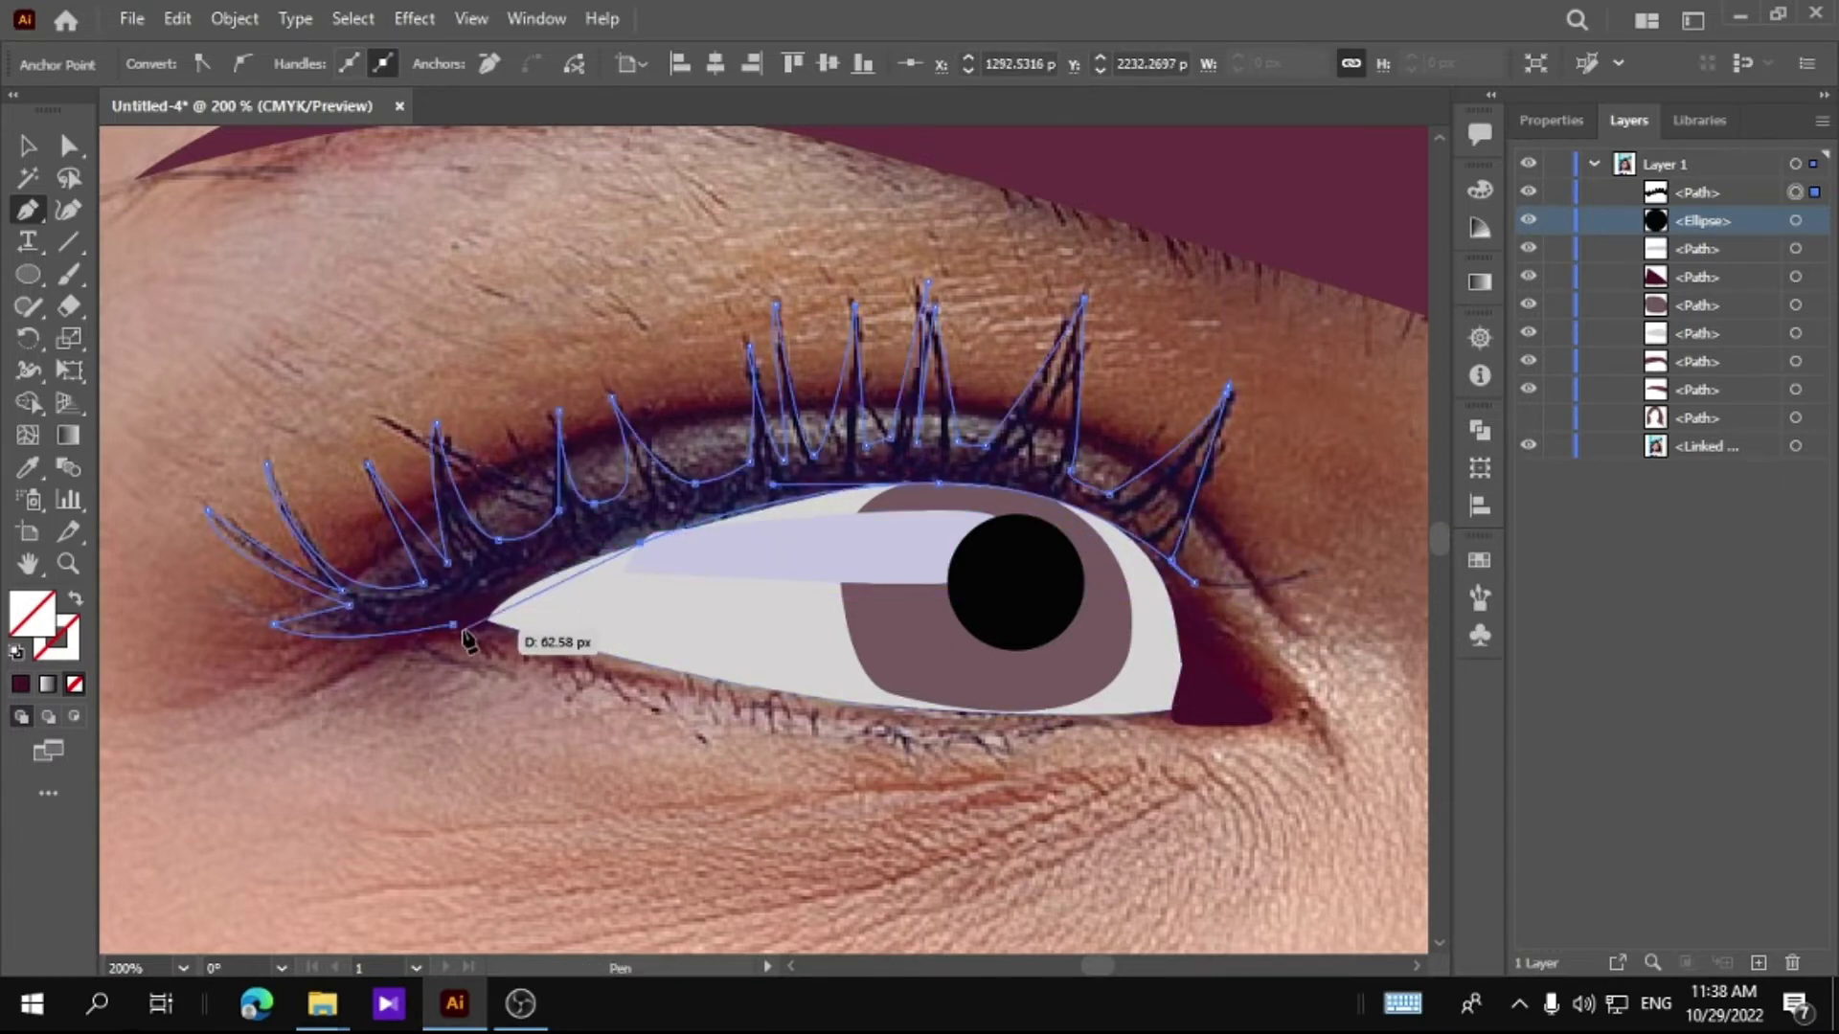
left_click_drag(467, 639, 313, 654)
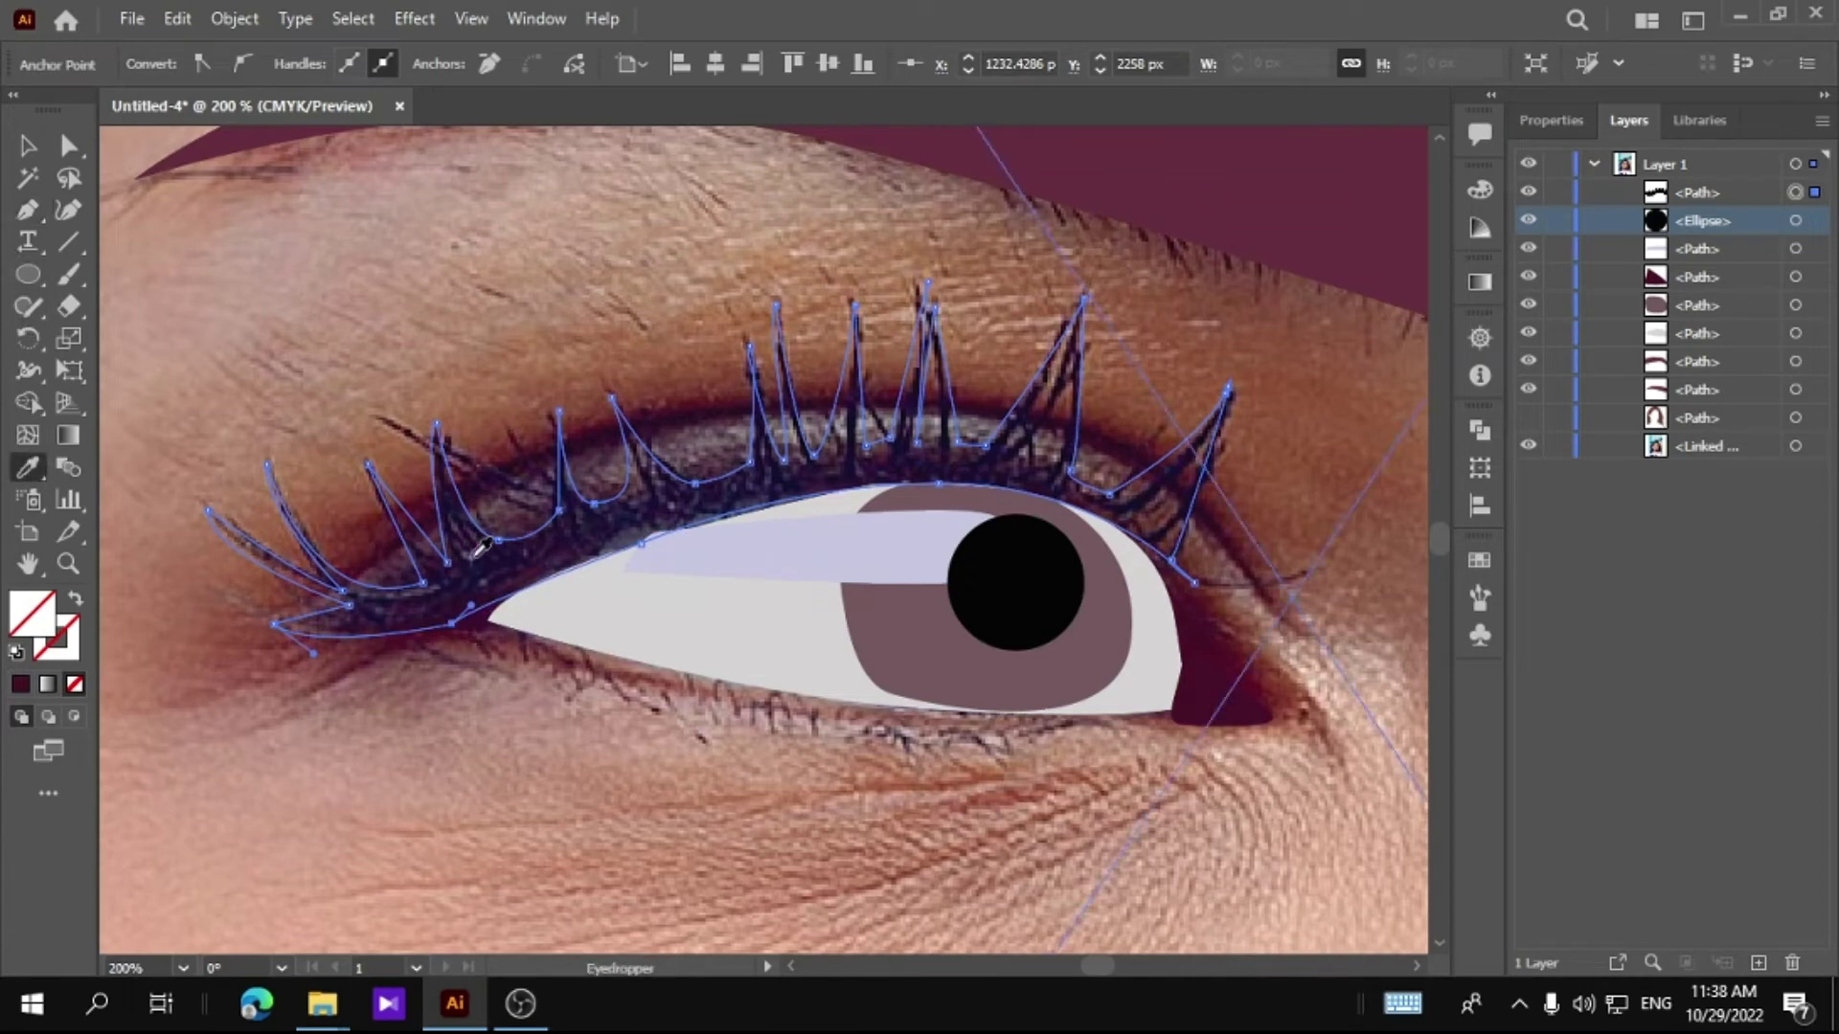
left_click(482, 546)
Step: Zoom in on the traced eye and delete the lavender highlight streak
key("v")
left_click(1314, 629)
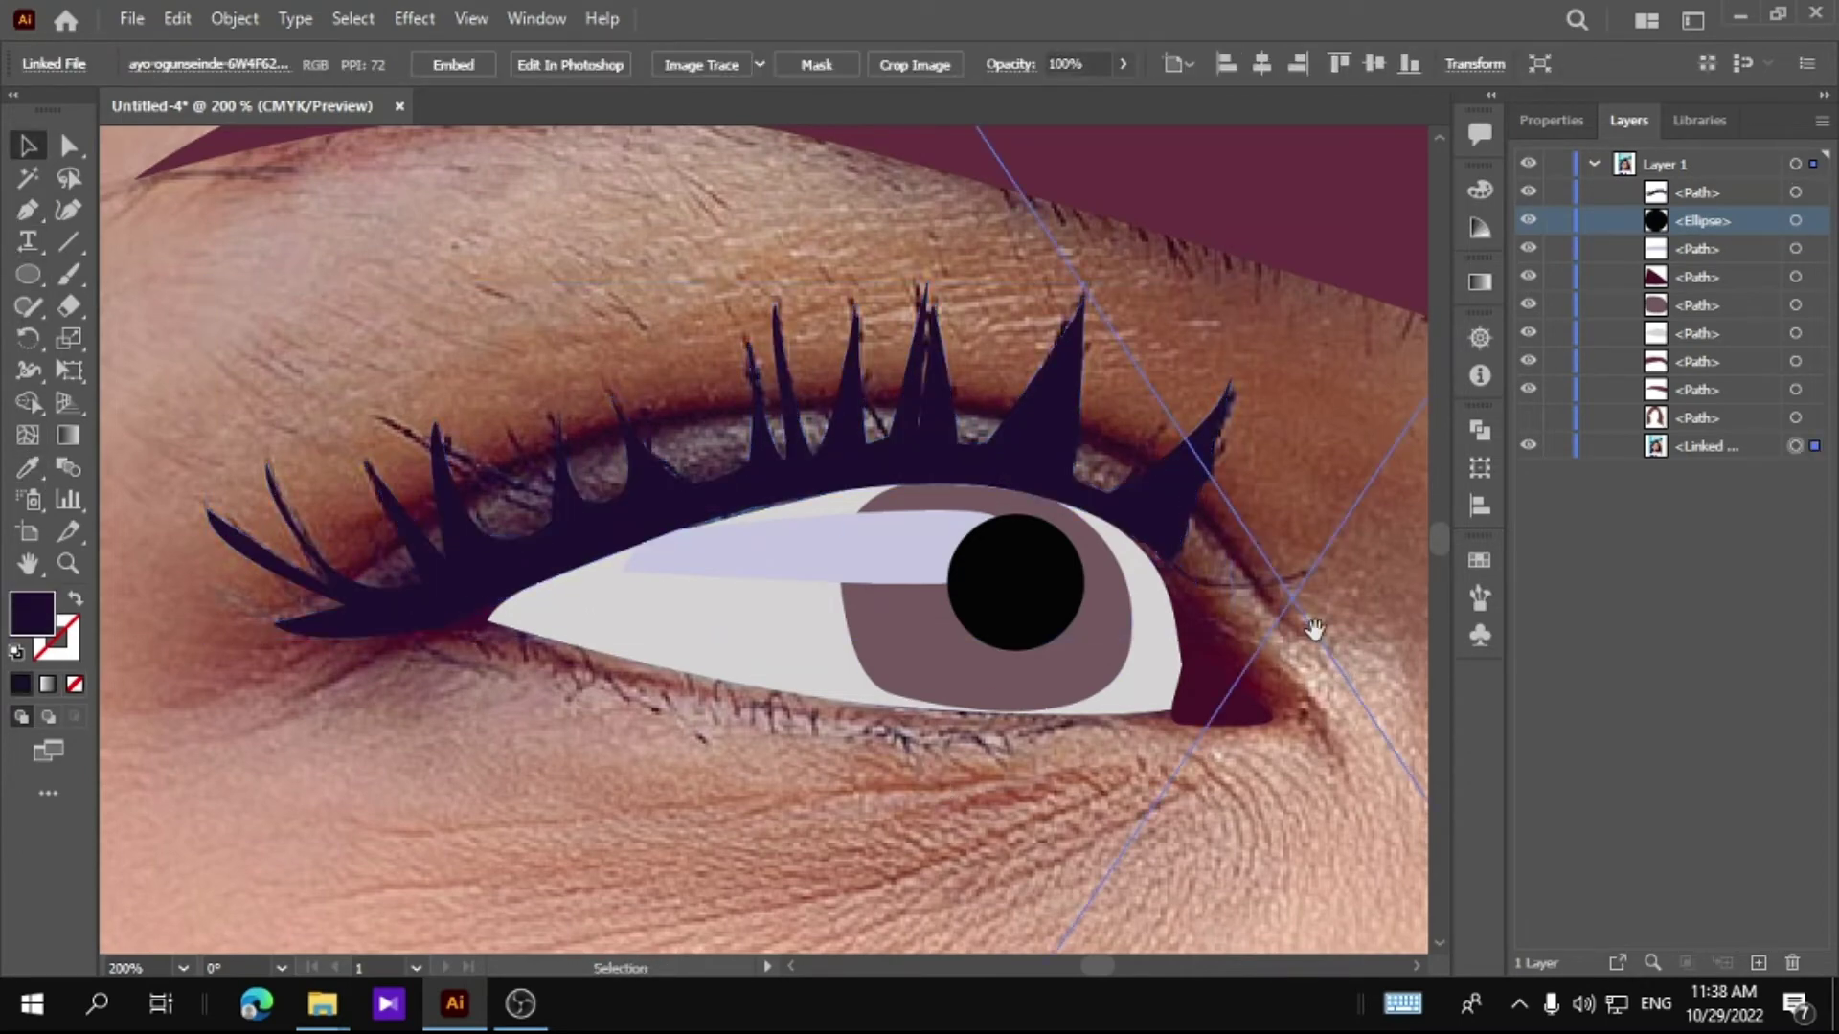
left_click_drag(1314, 629, 1203, 597)
key("ctrl+0")
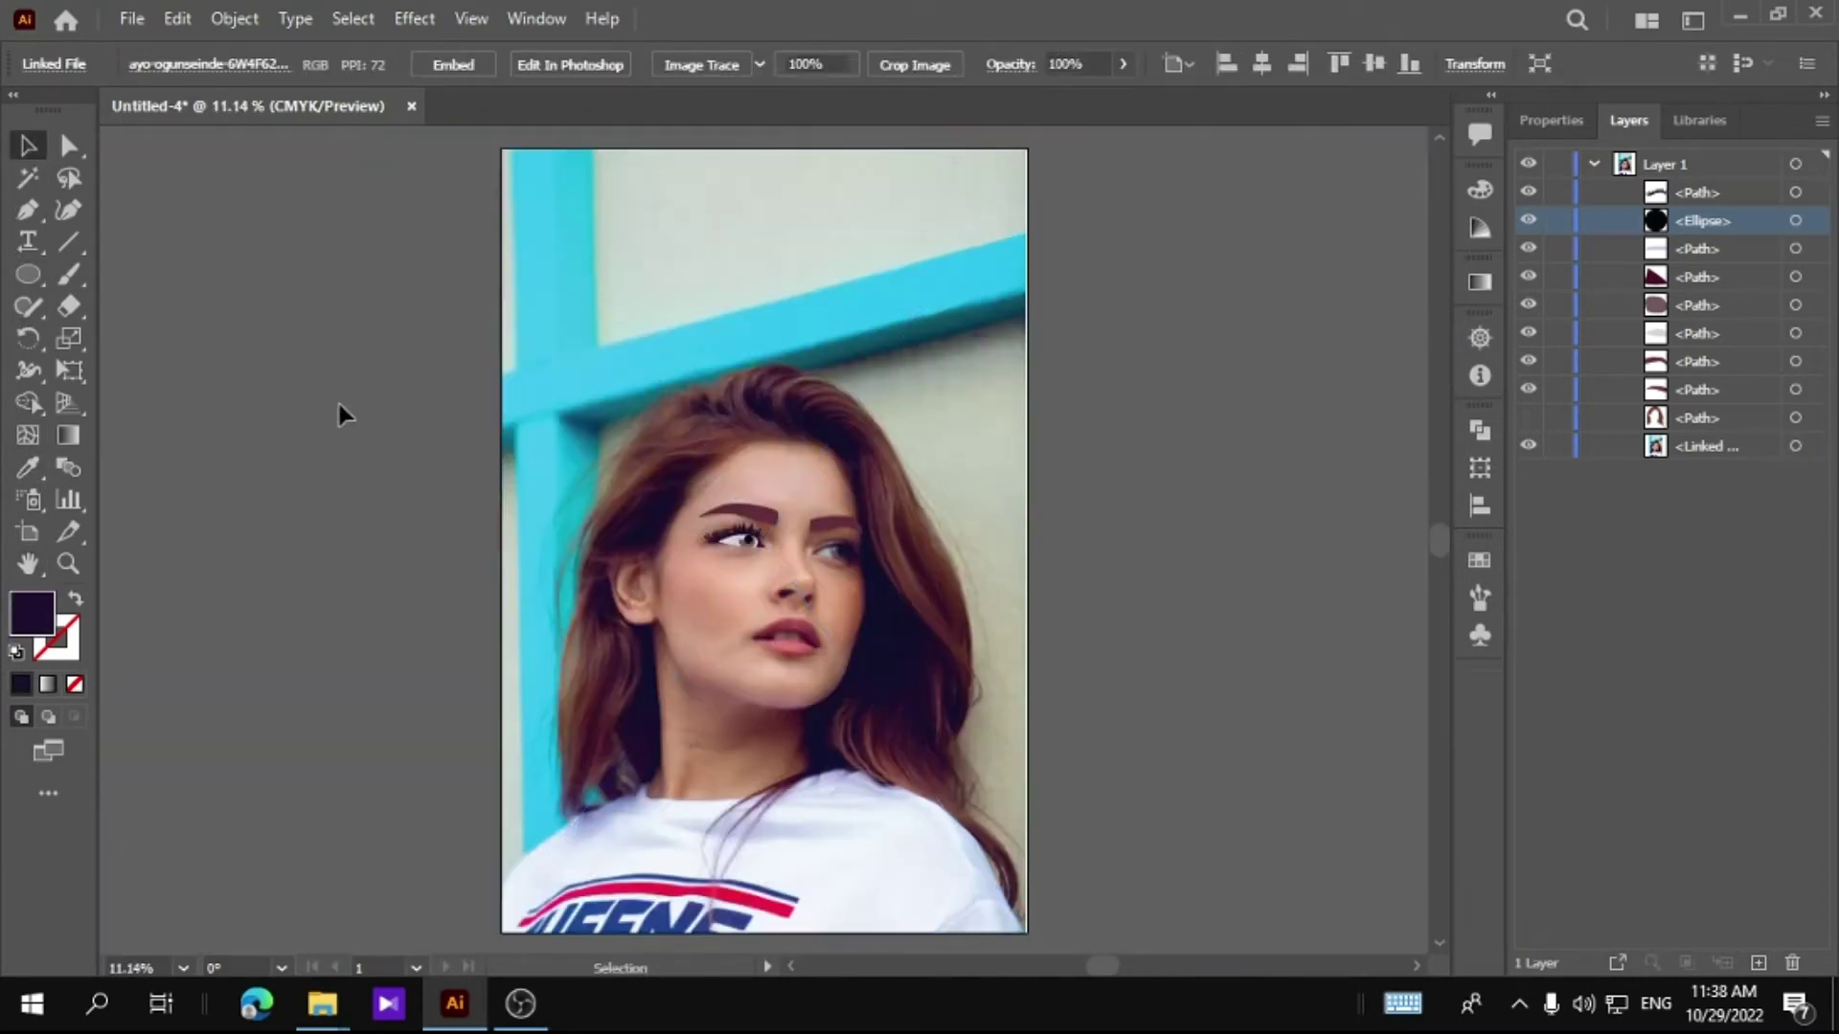
left_click(339, 404)
key("z")
left_click_drag(652, 512, 724, 509)
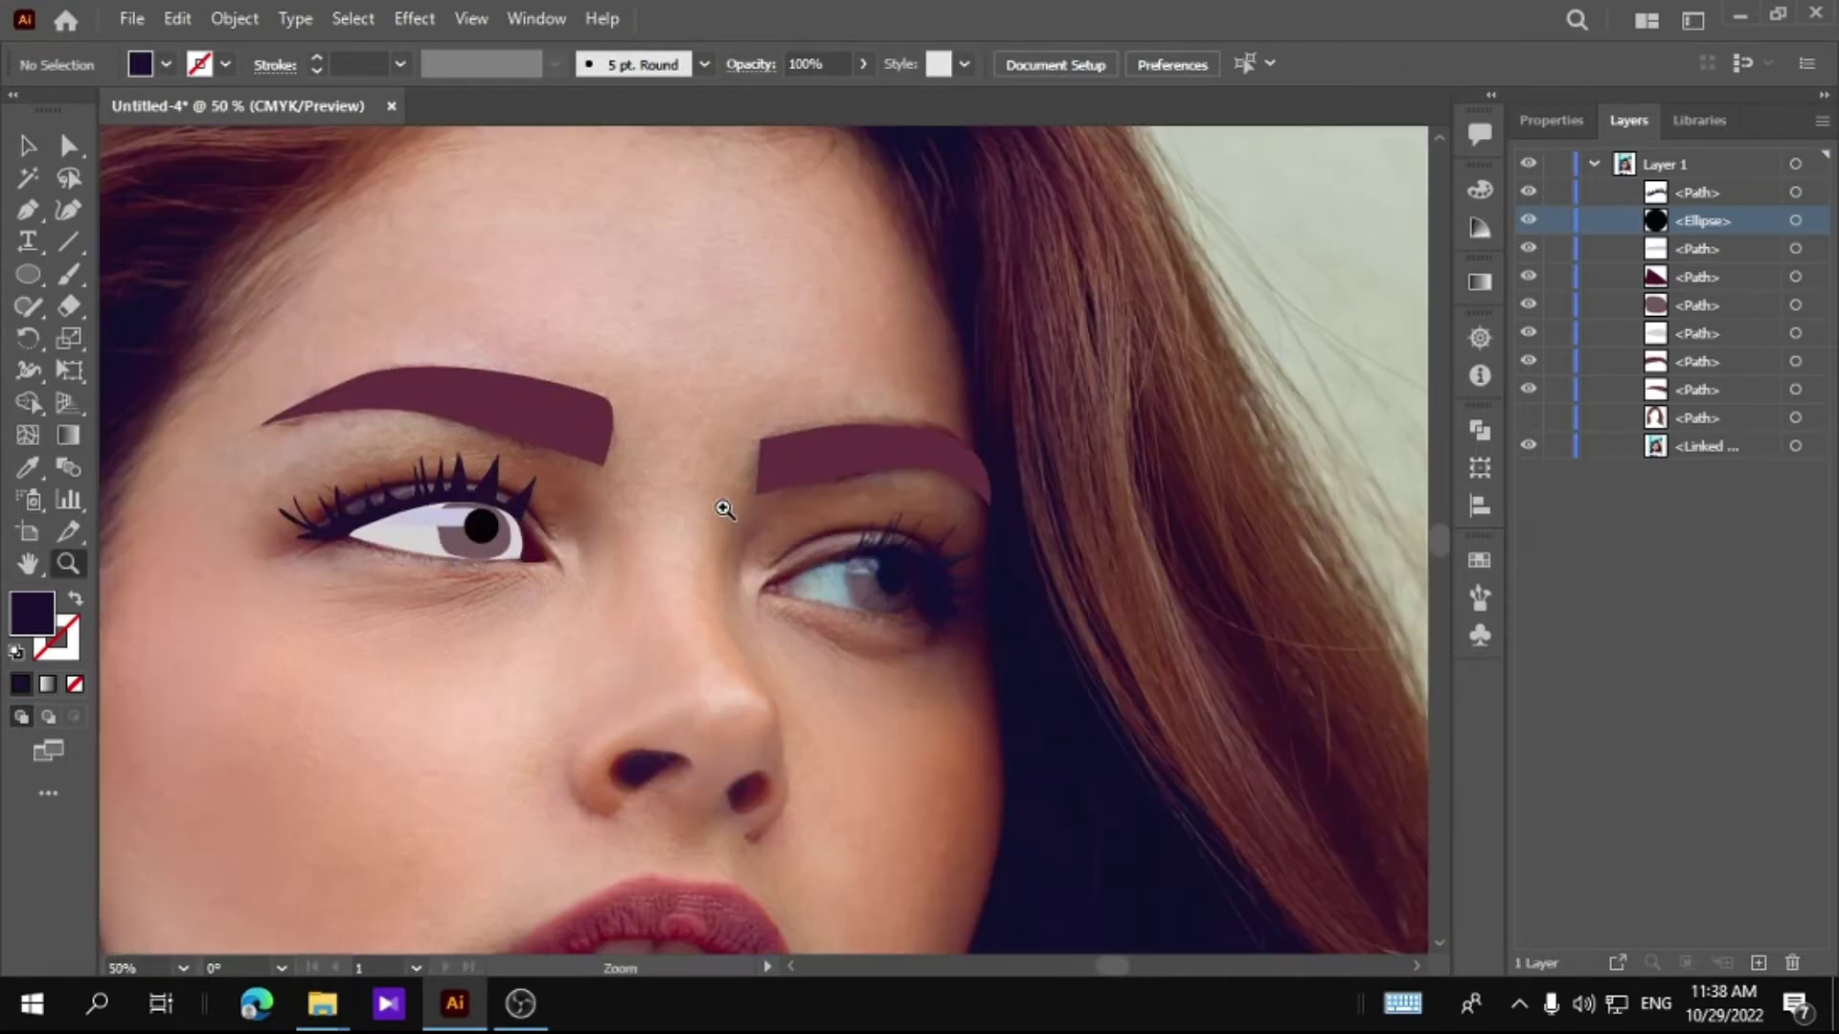
left_click(724, 510)
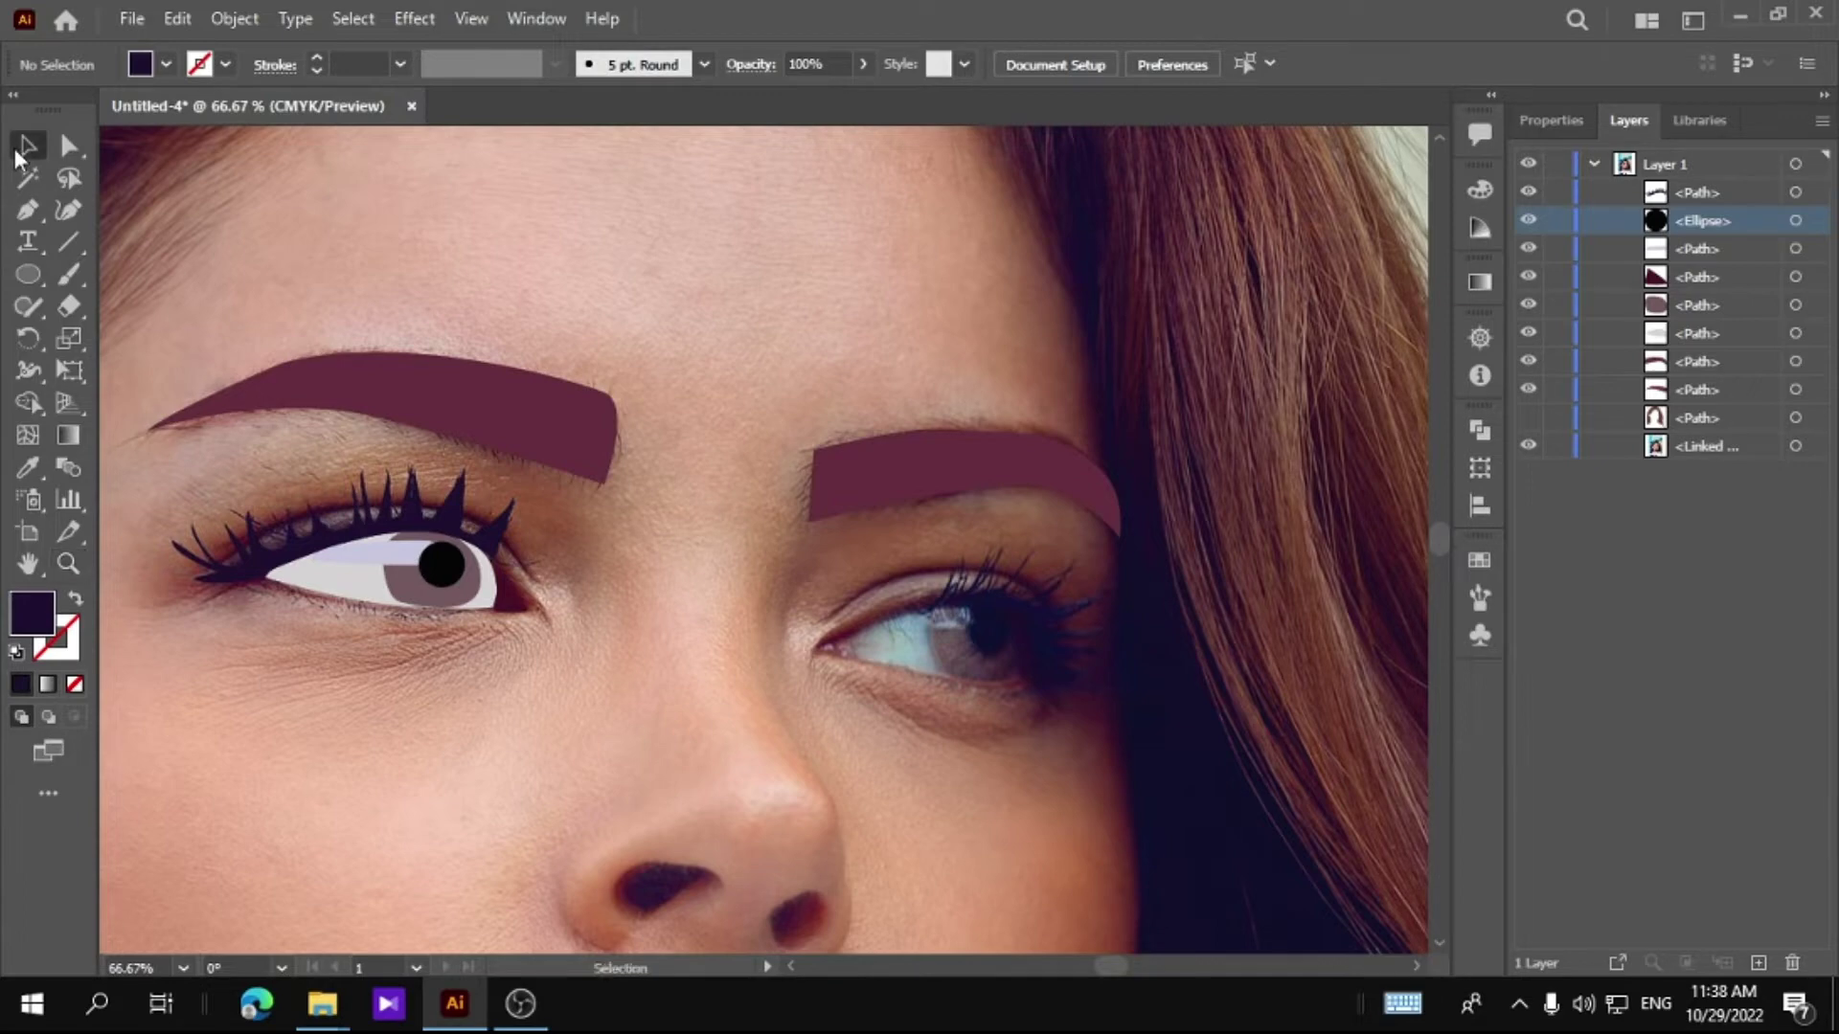
left_click(362, 563)
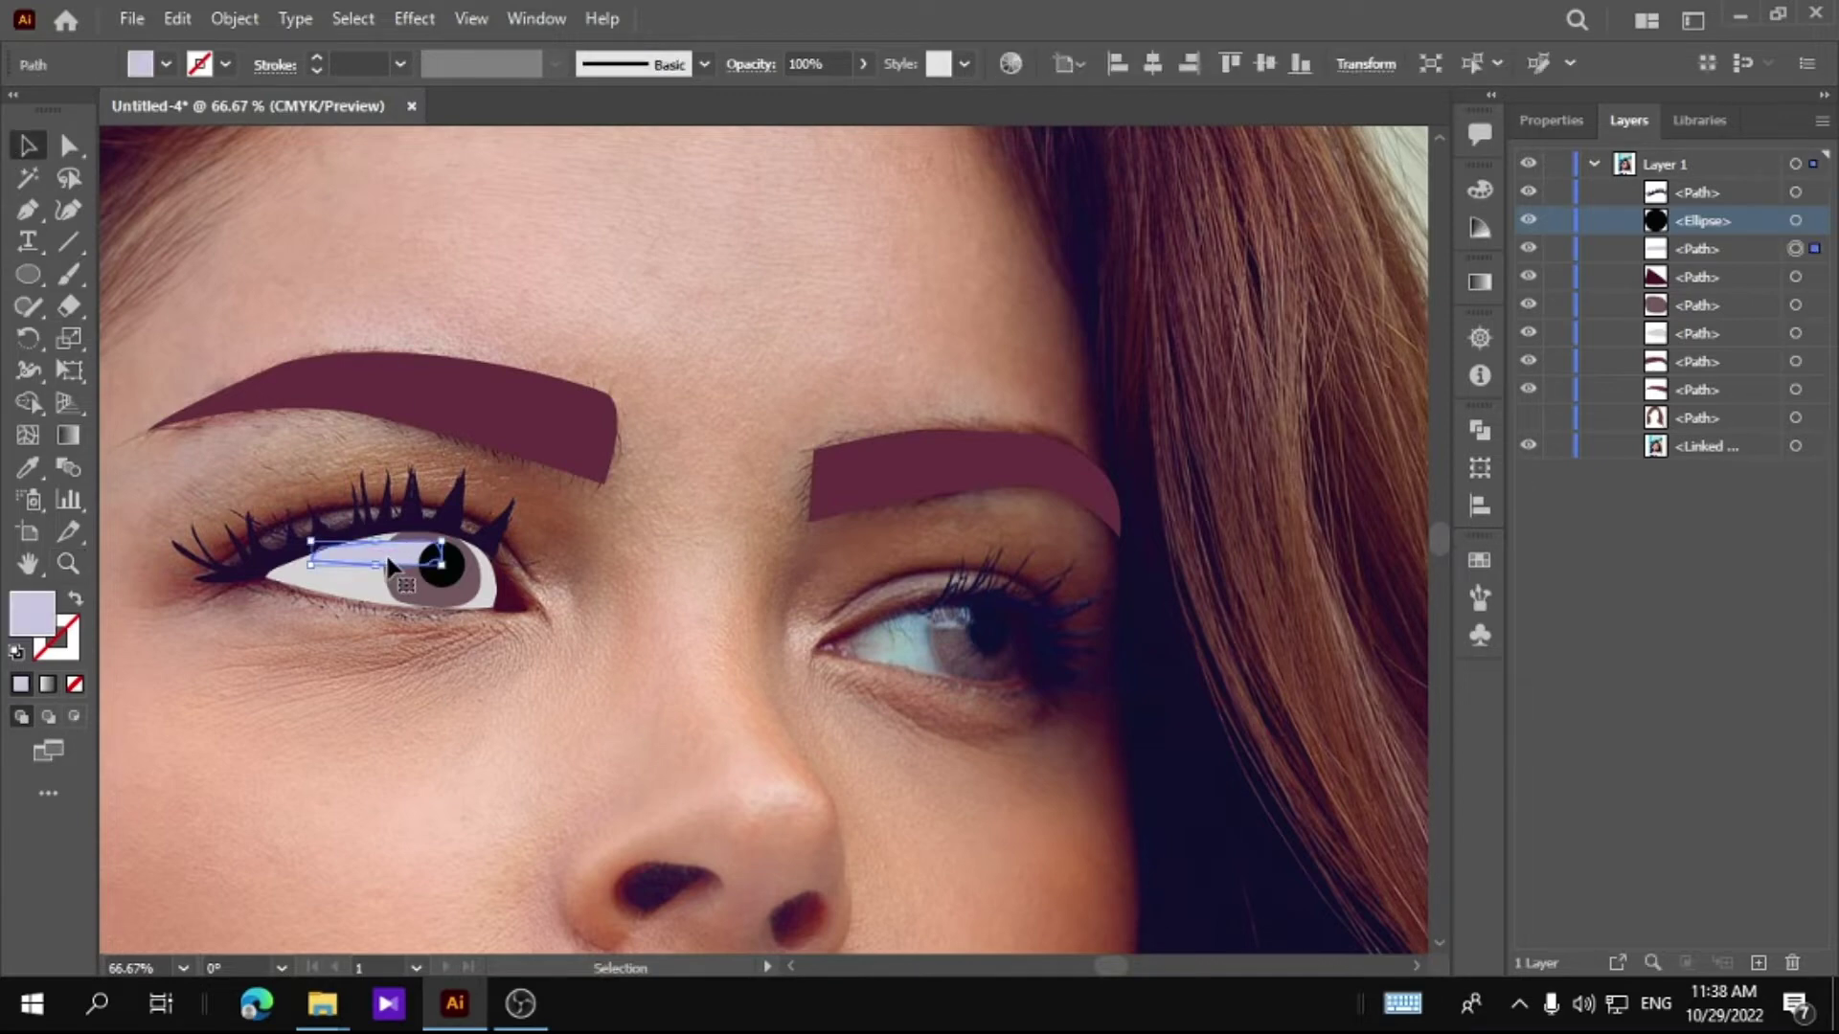
key("z")
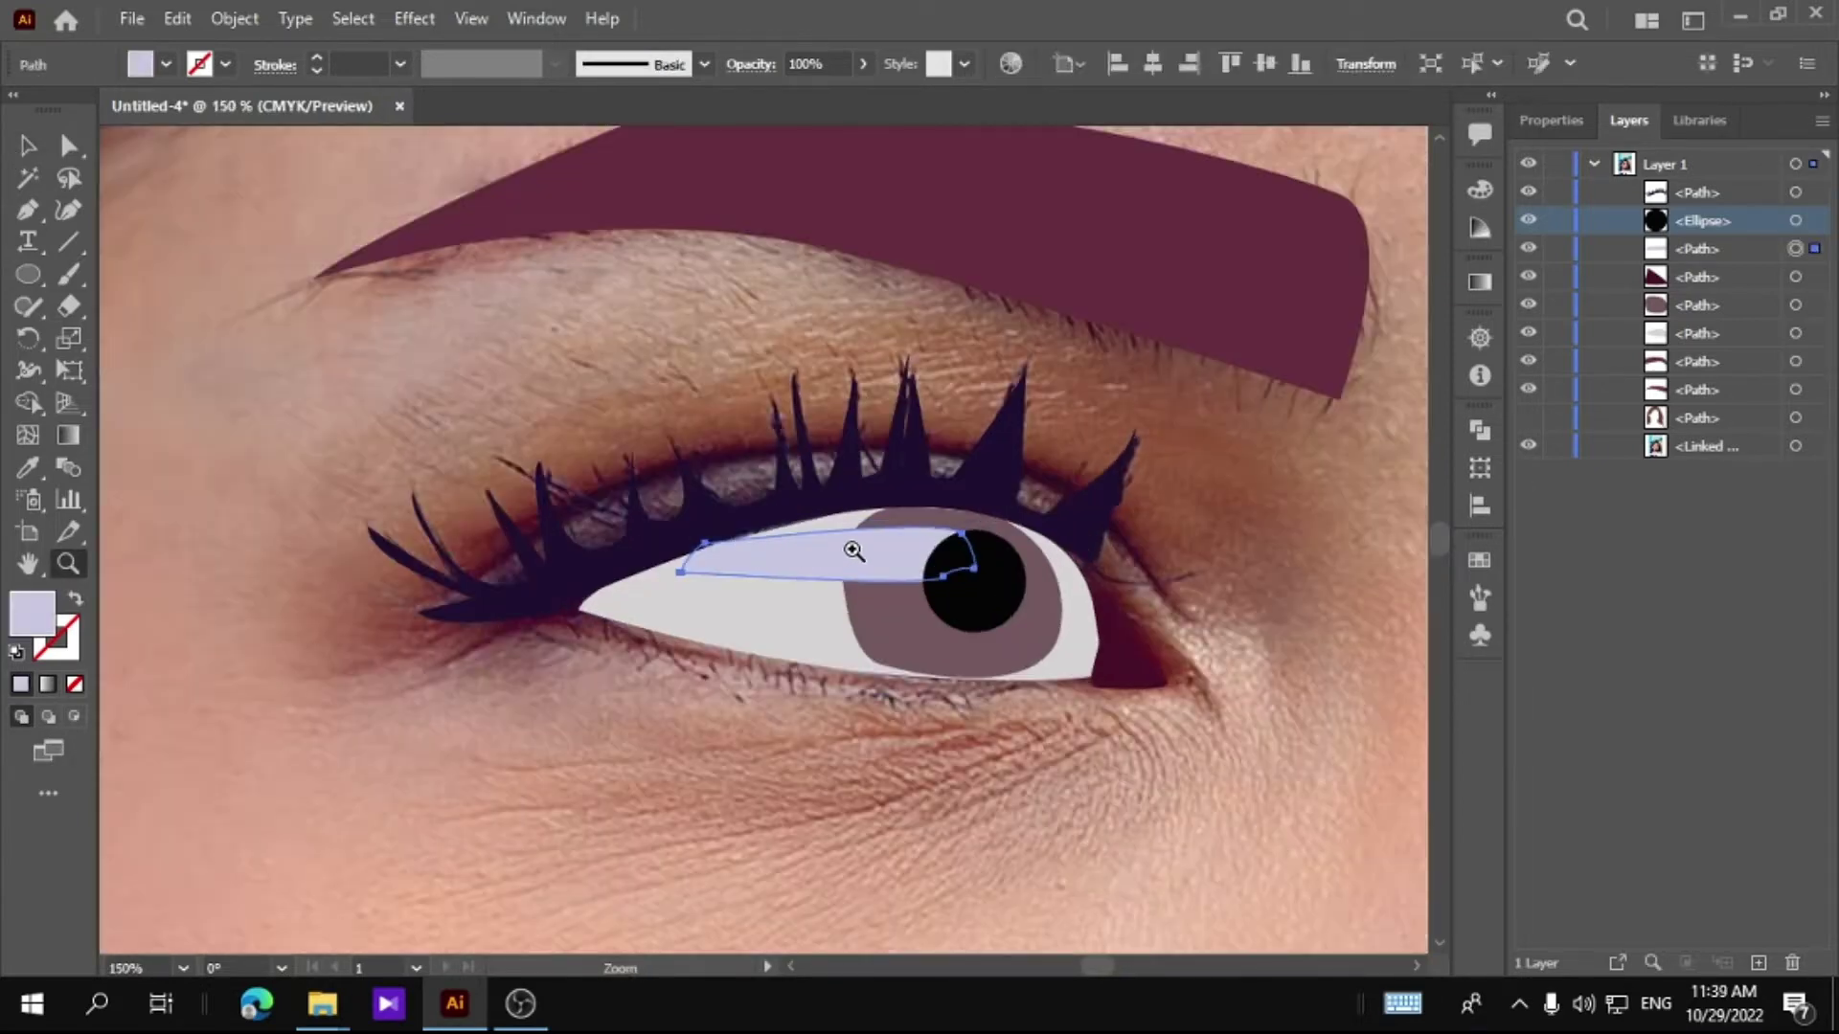
left_click_drag(439, 537, 915, 569)
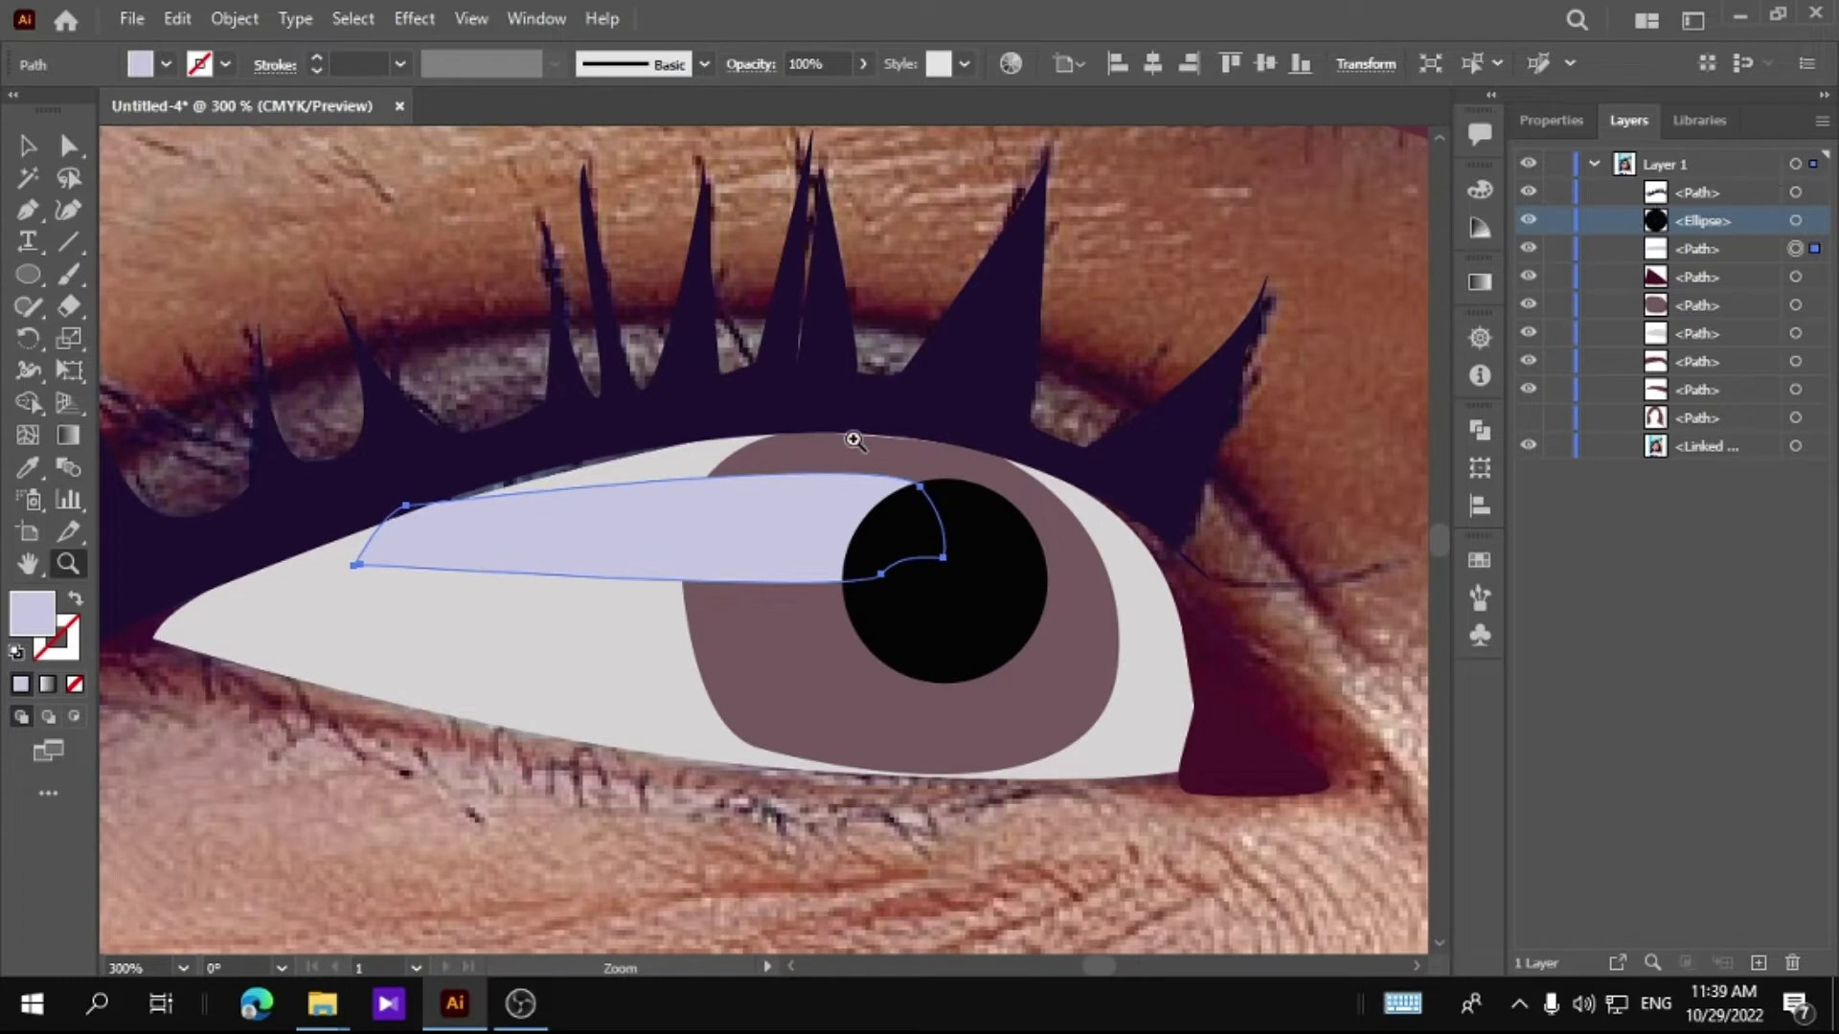
key("Delete")
Step: With iris and white hidden, pen small pale highlights over the pupil's top, then show them again
left_click(1529, 280)
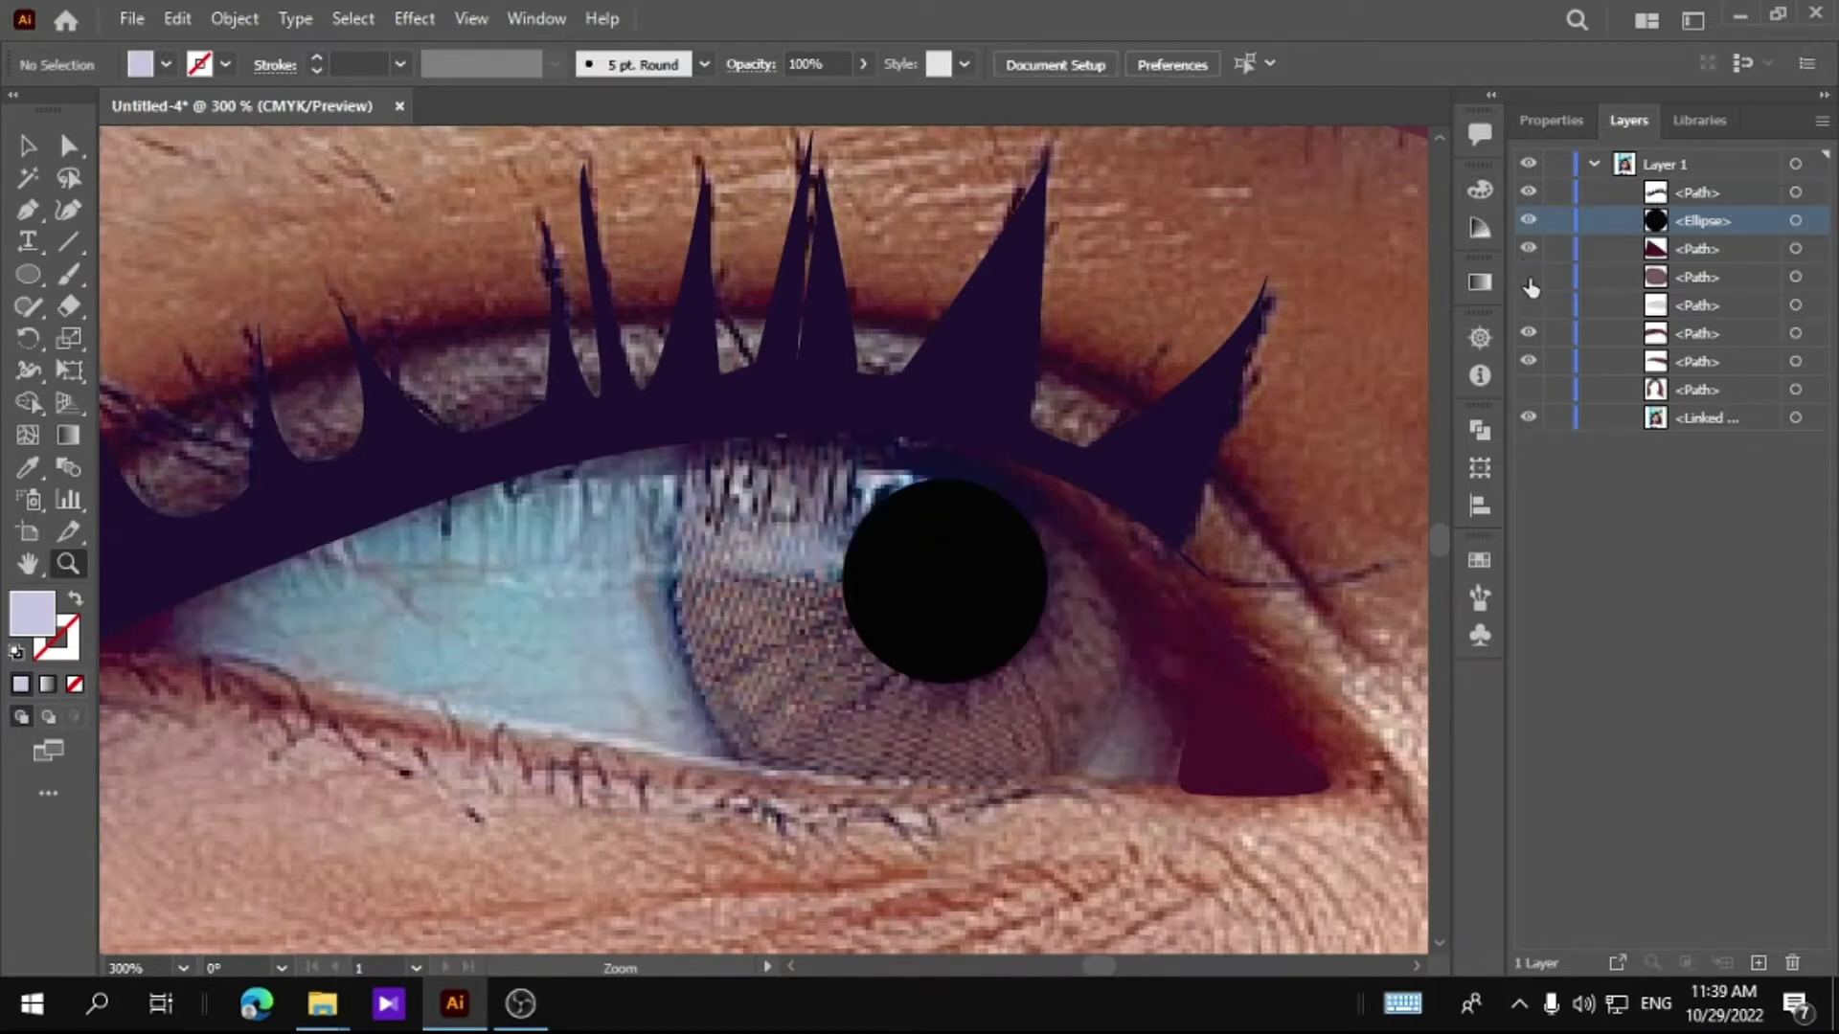
left_click(871, 477)
left_click_drag(915, 470, 972, 493)
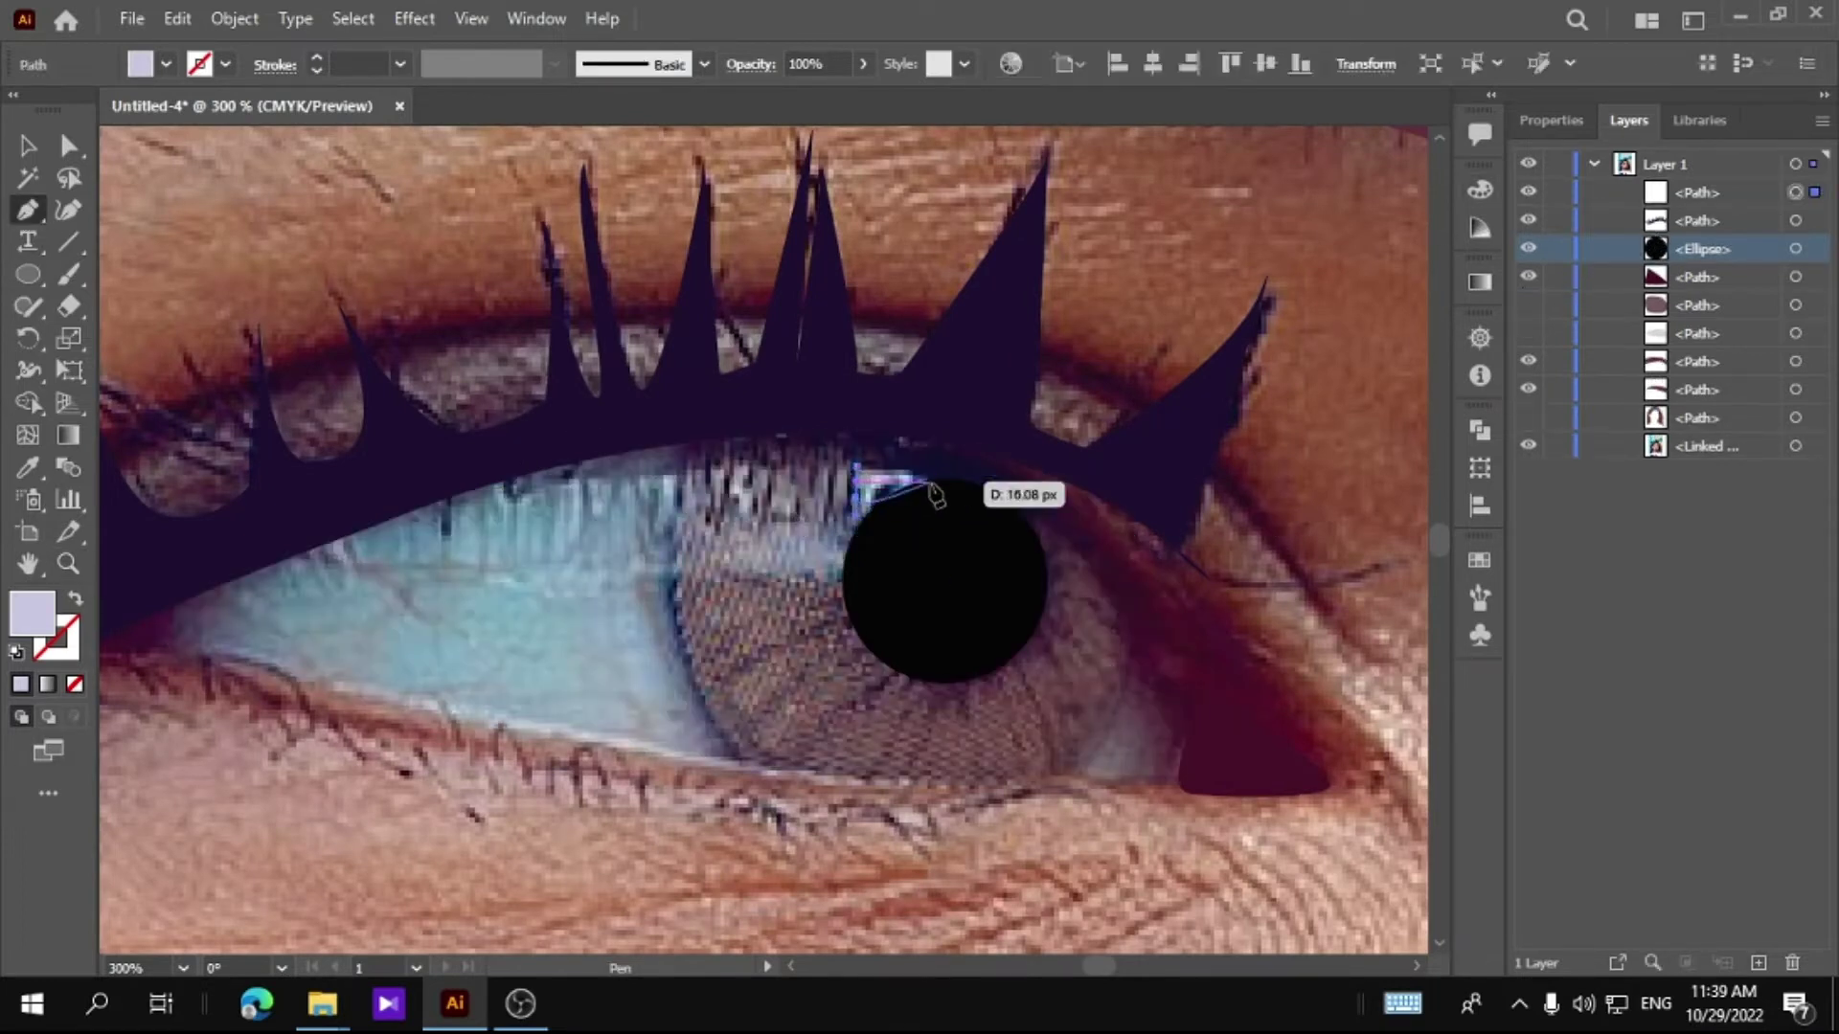
left_click(905, 463)
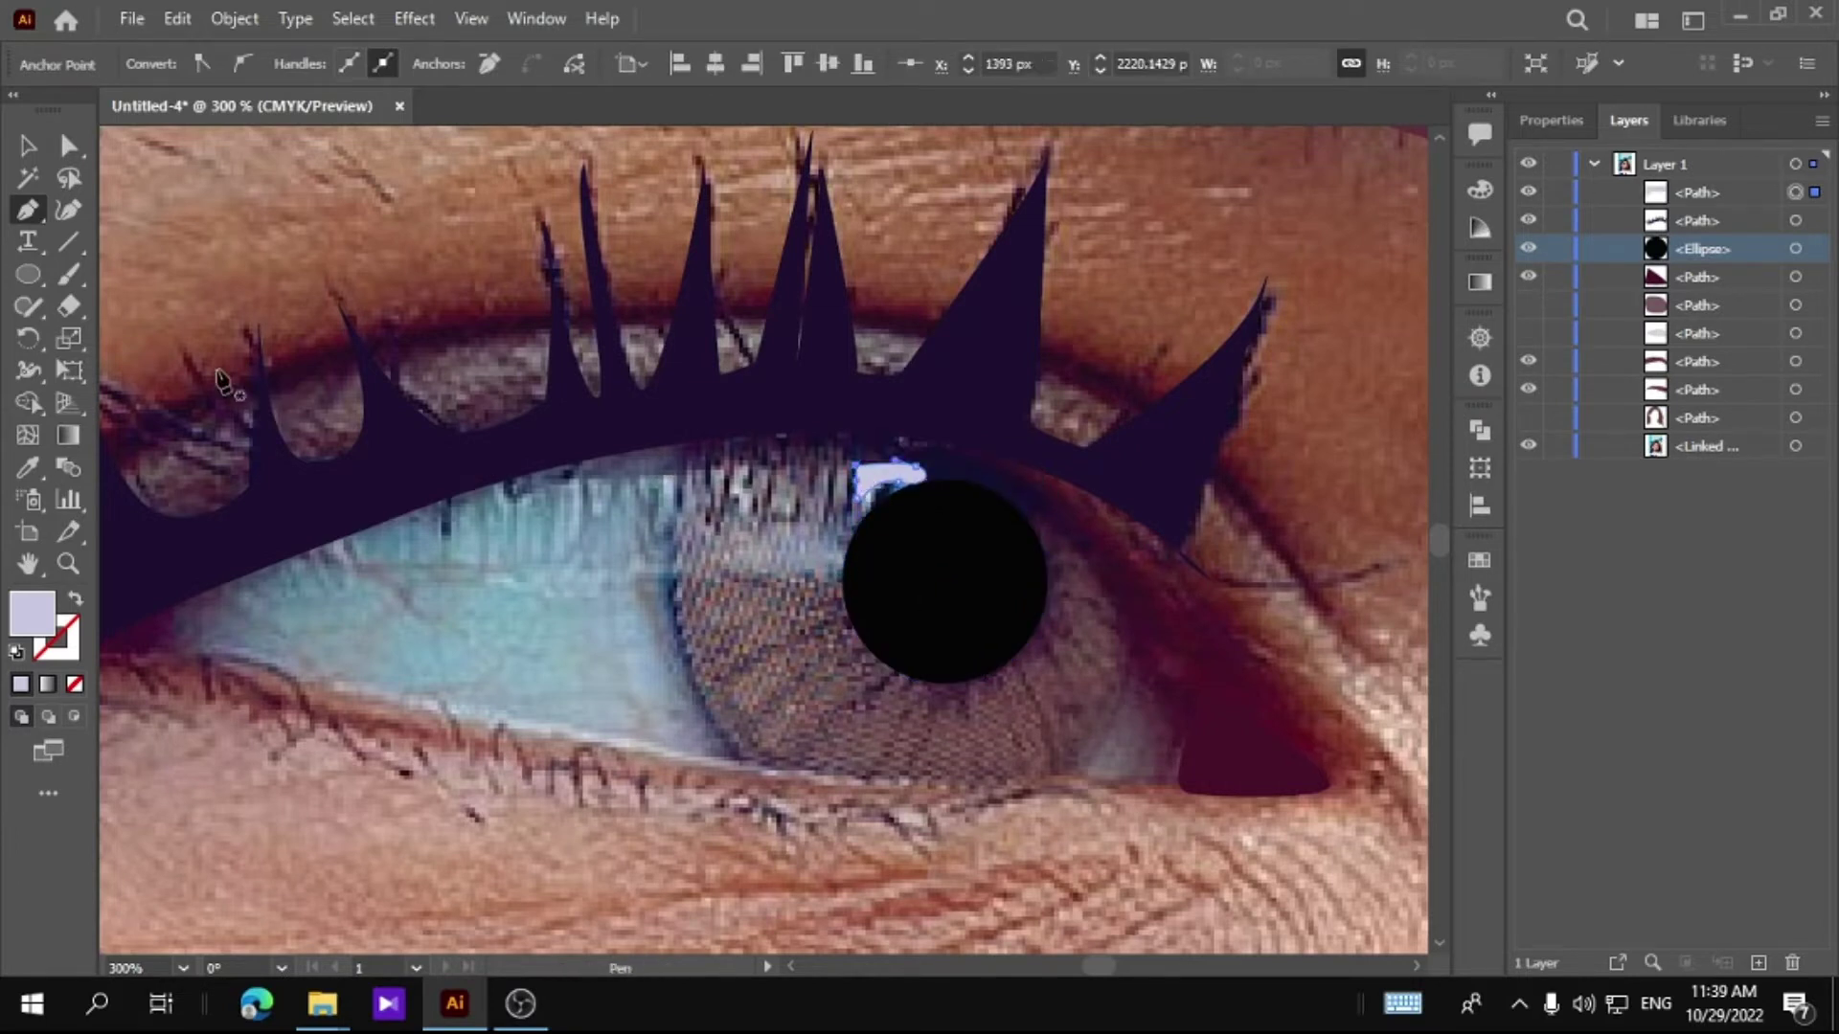
left_click(752, 479)
mouse_move(728, 477)
left_mouse_down()
mouse_move(730, 522)
mouse_move(786, 483)
left_mouse_up()
left_click(781, 471)
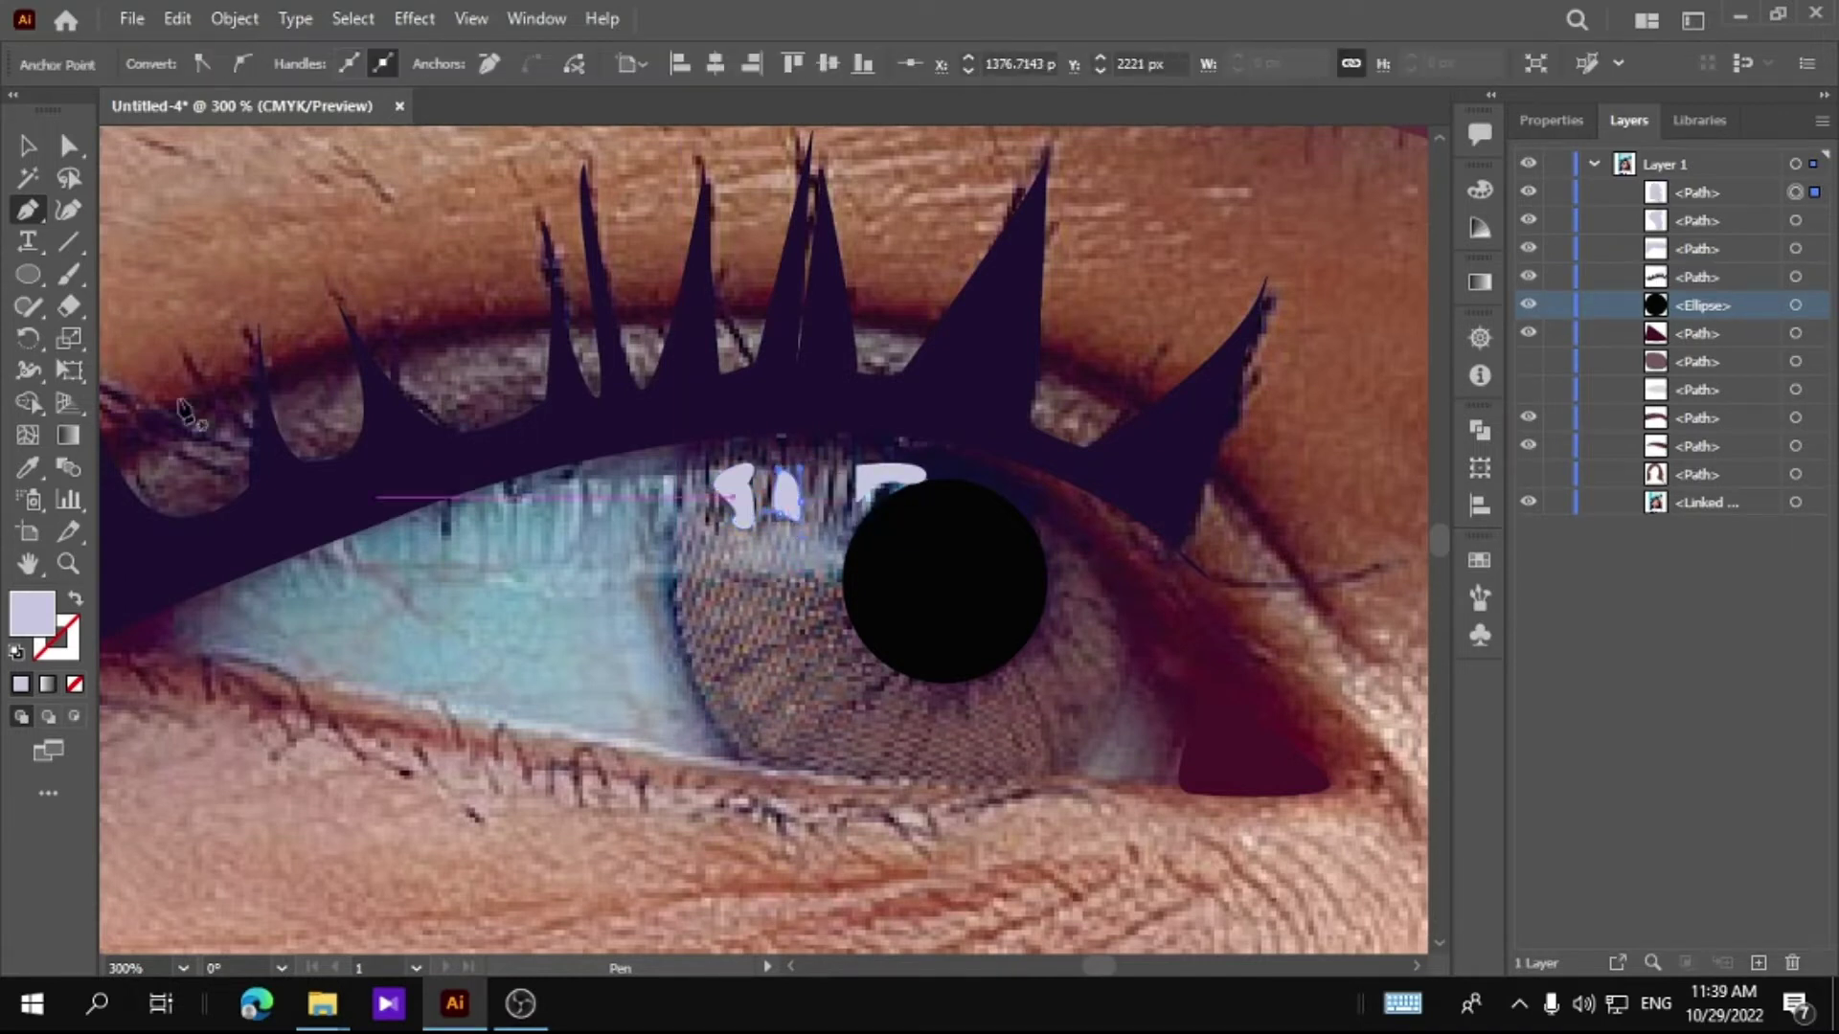
left_click(1528, 361)
Step: Fit the artboard, then zoom in on the face and the untraced second eye
double_click(28, 564)
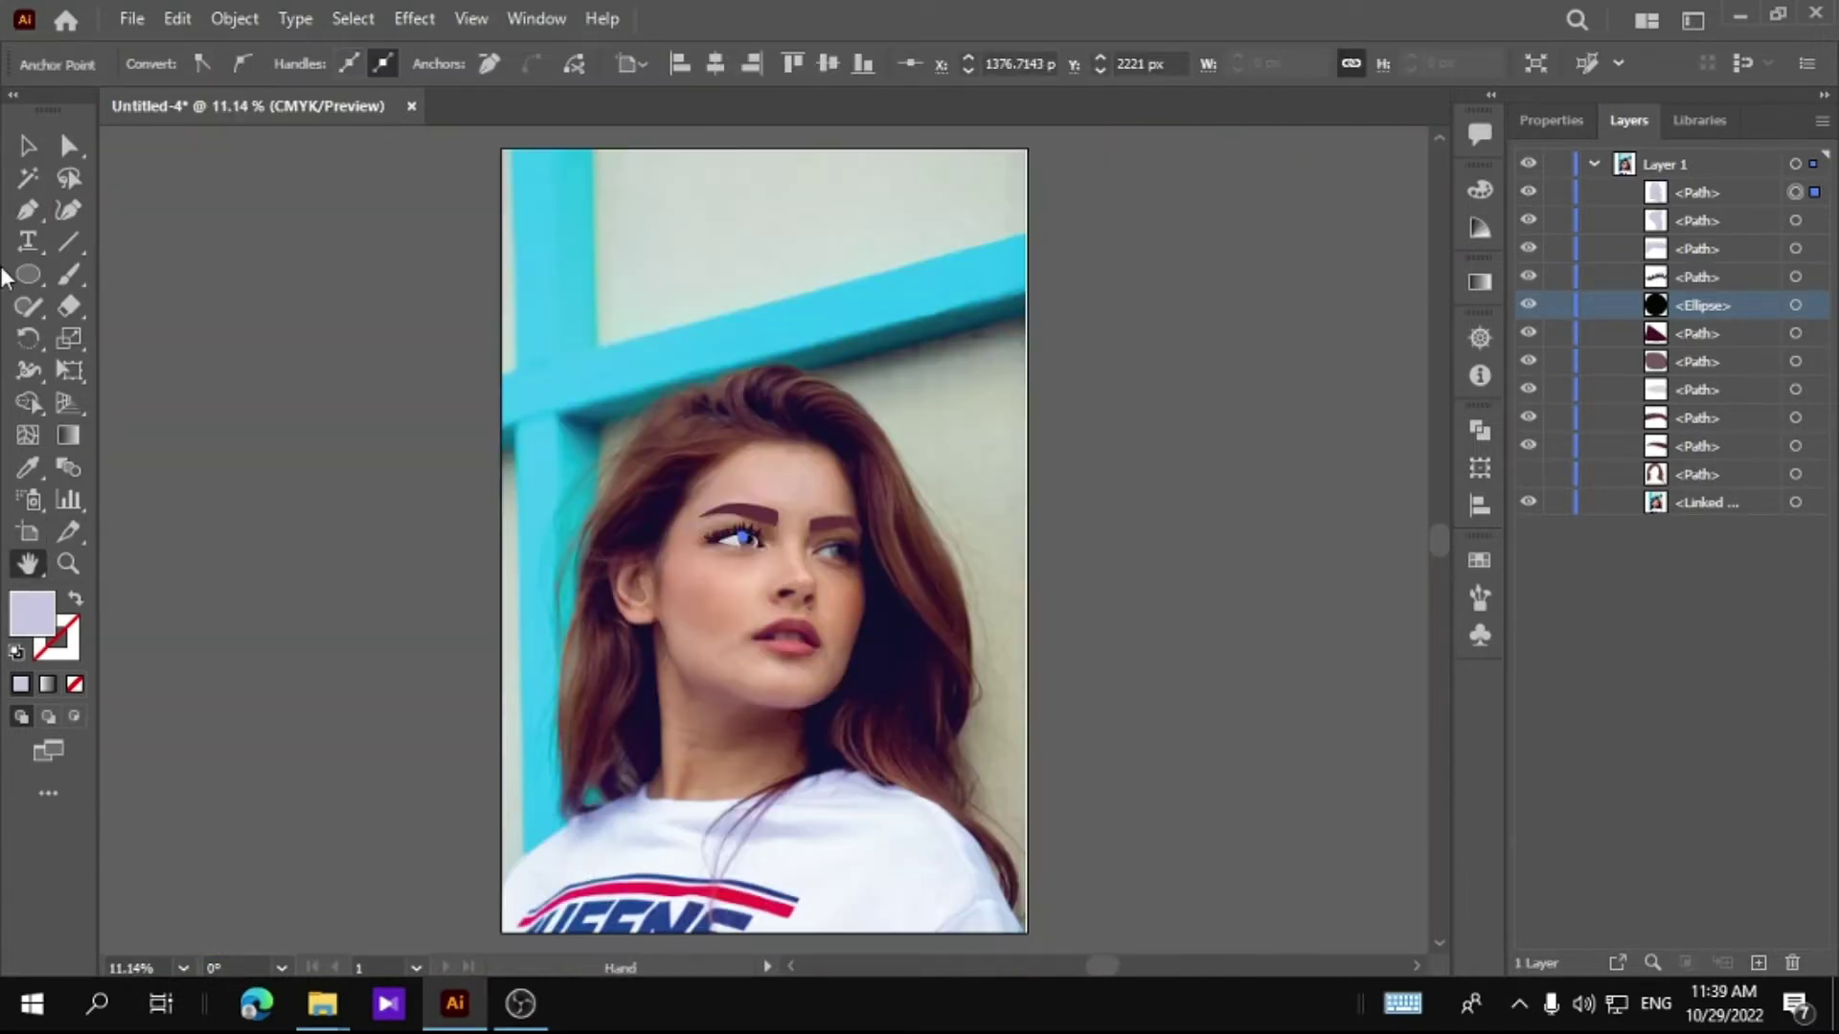
left_click(68, 564)
left_click(971, 533)
left_click(762, 537)
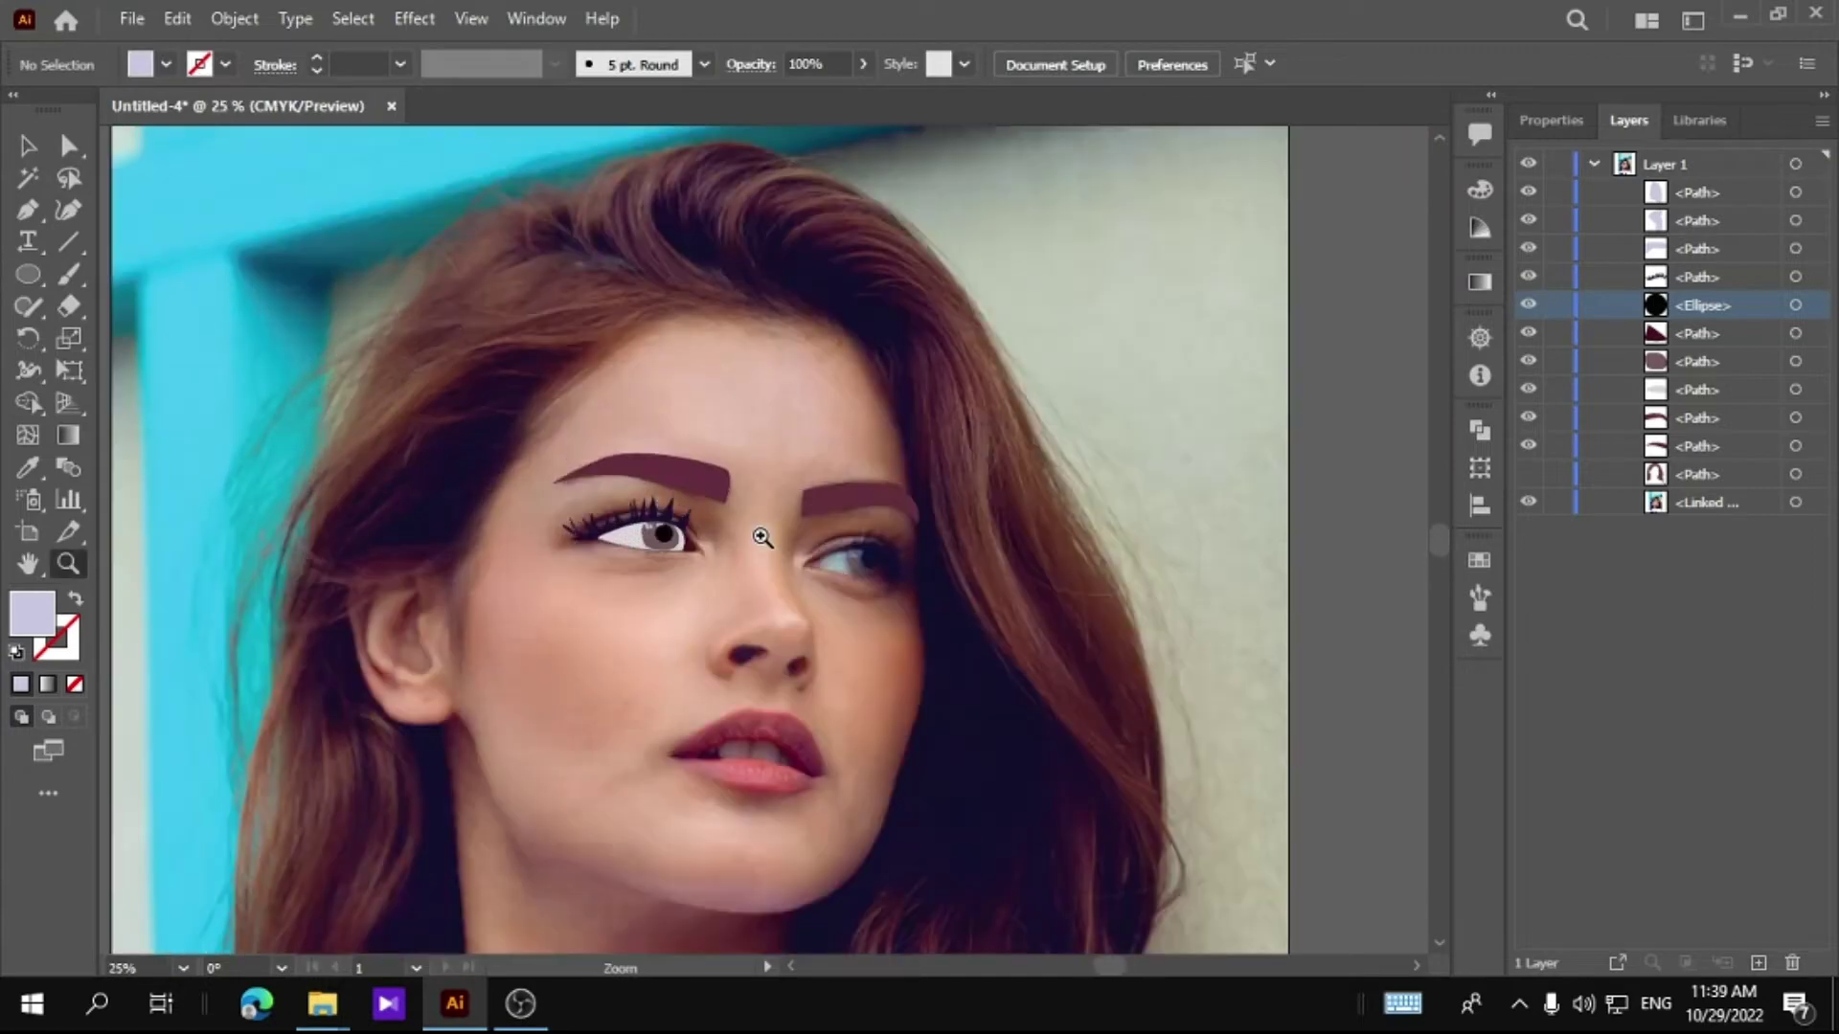
left_click_drag(761, 537, 750, 554)
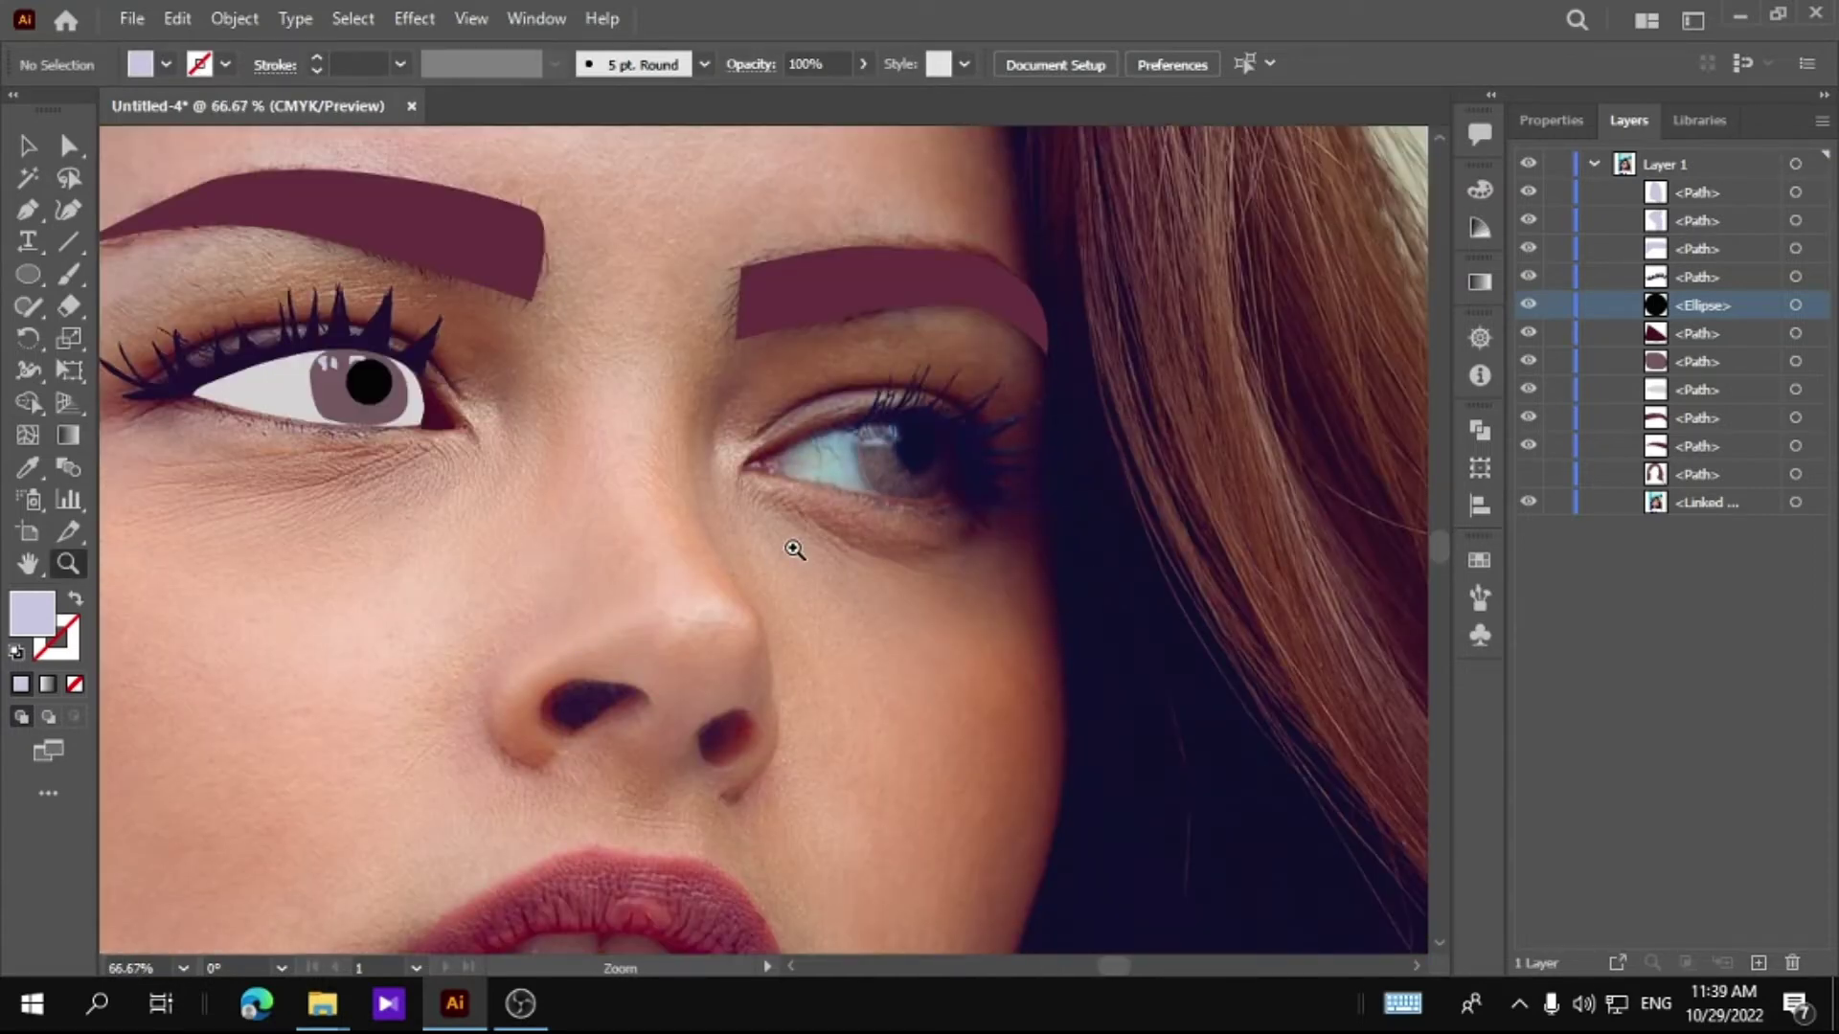
scroll(794, 549, "up", 2)
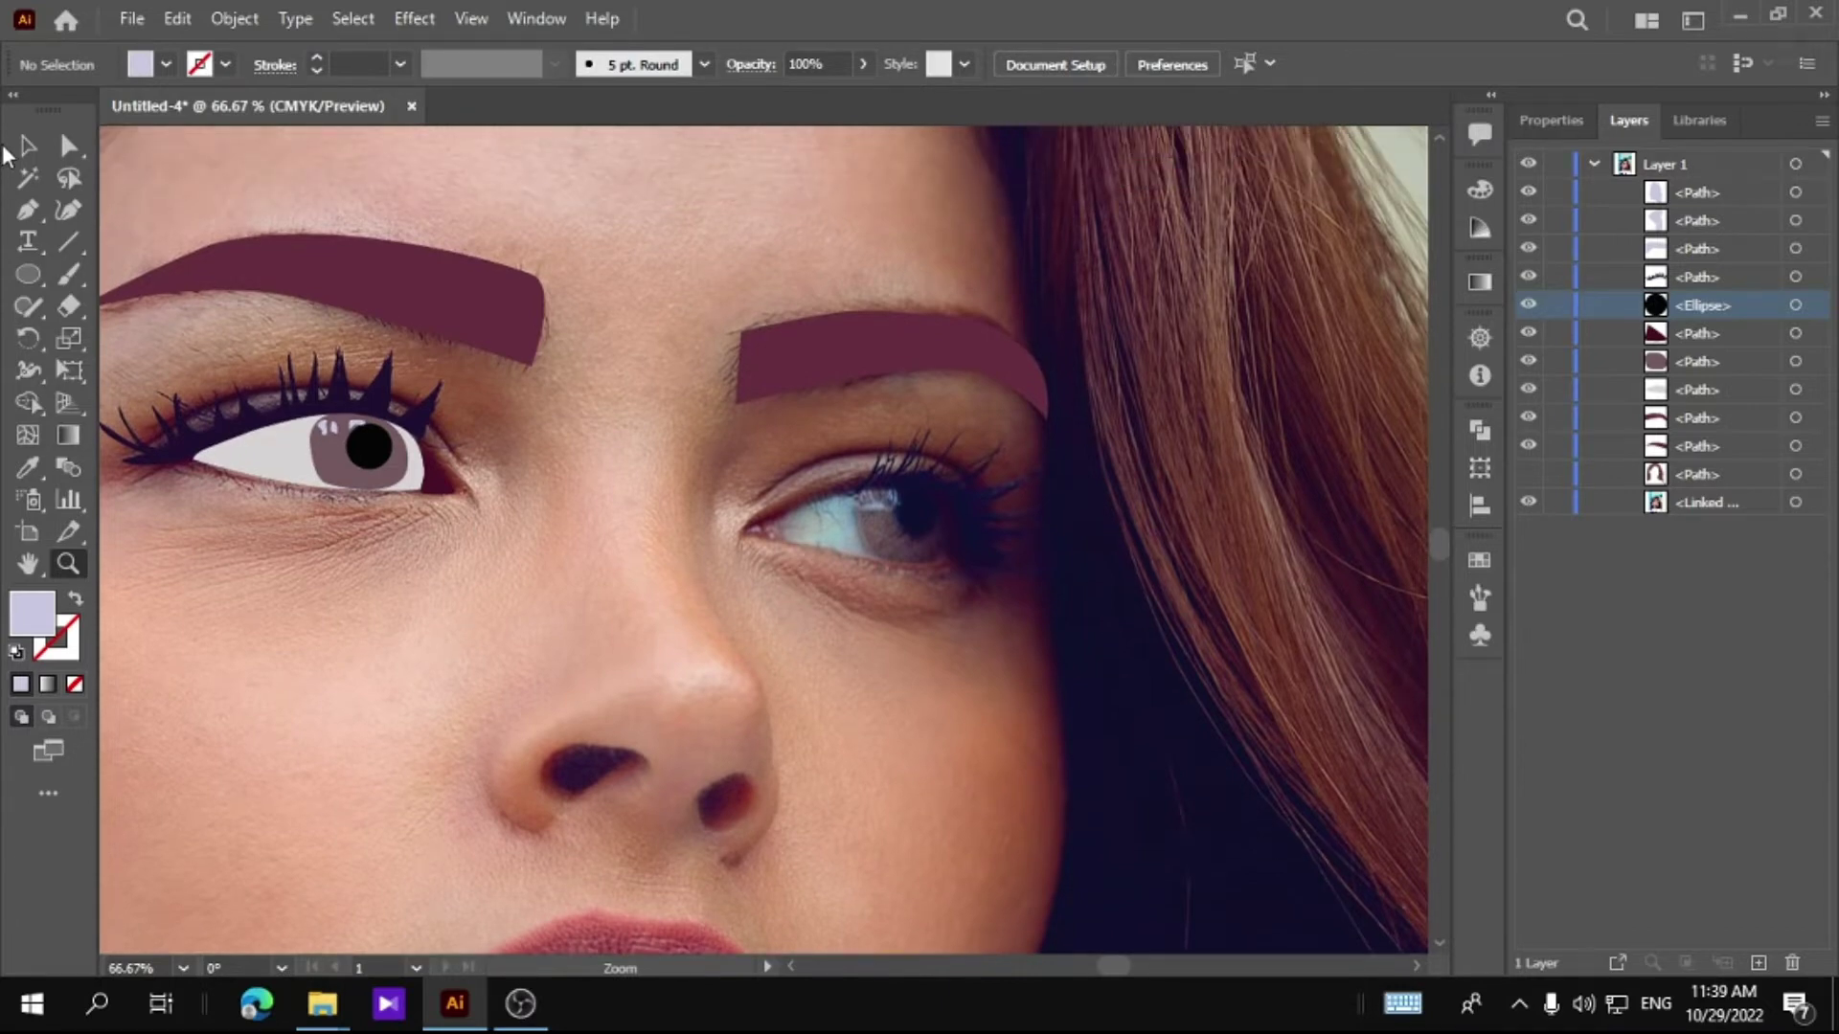
left_click(925, 556)
scroll(821, 521, "down", 3)
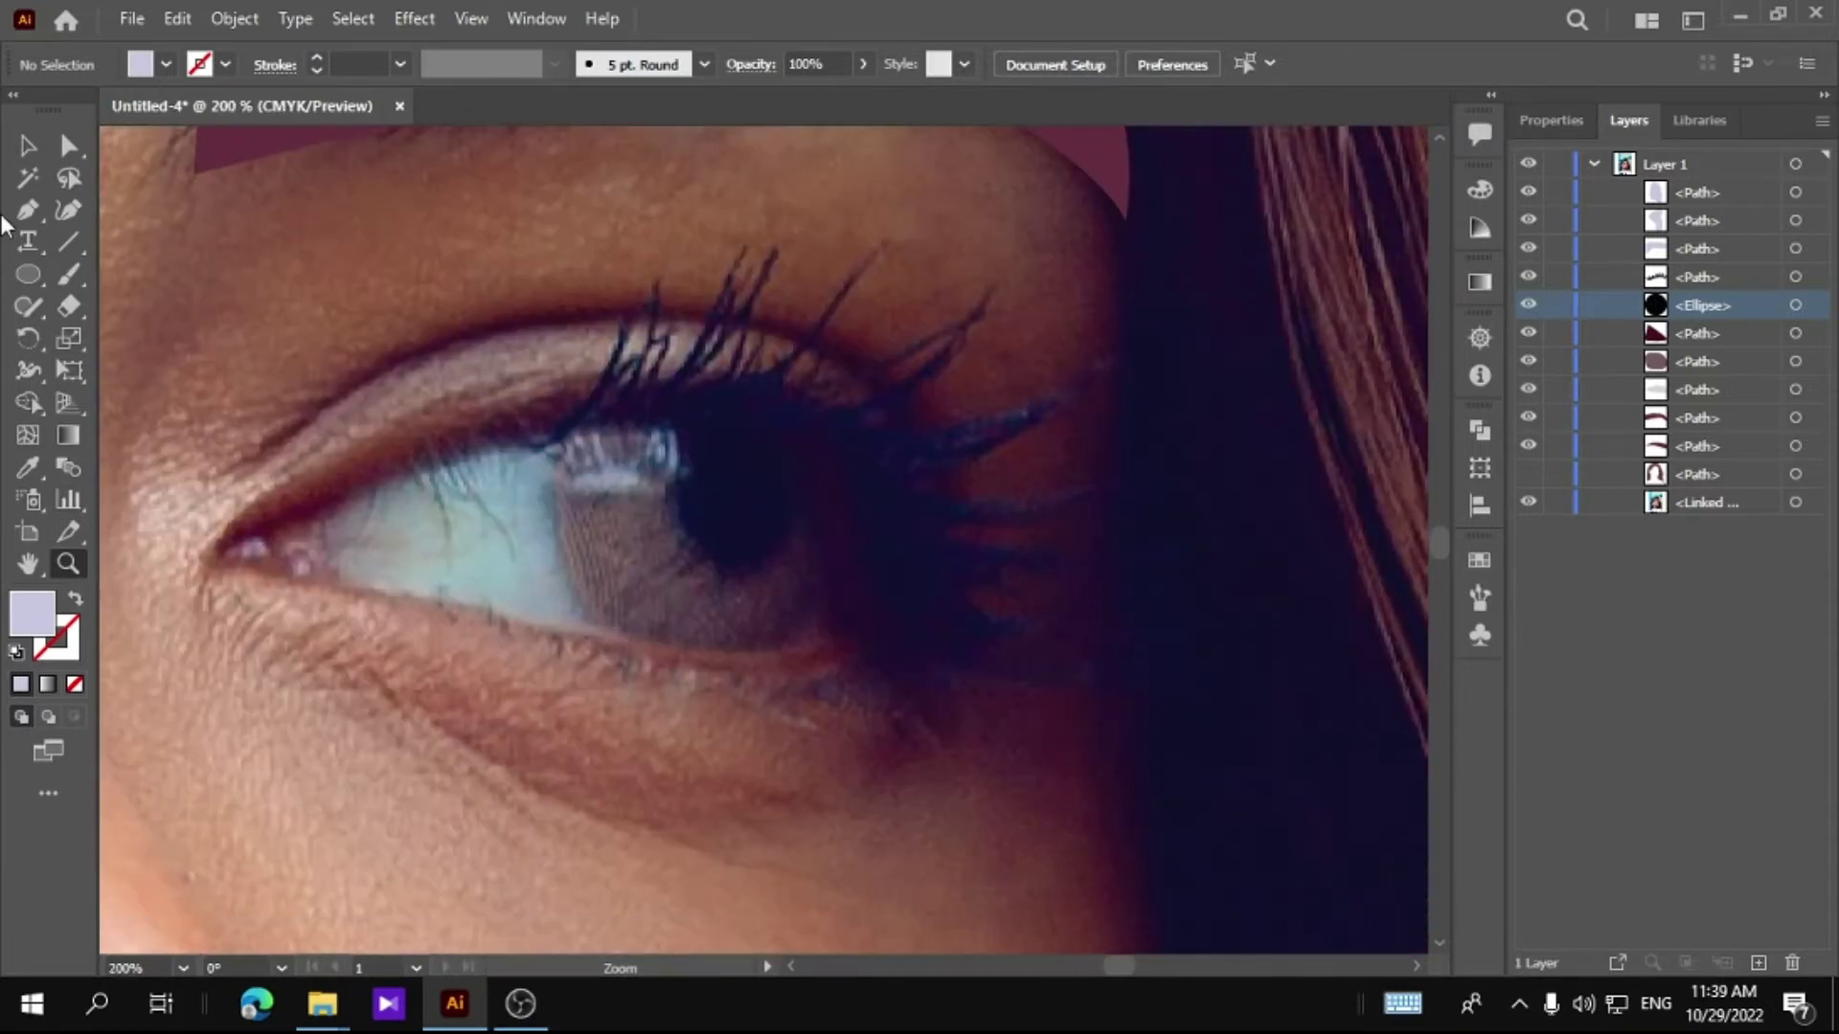
scroll(820, 521, "left", 2)
Step: Draw ellipses over the second eye's iris with the fill set to black 000000
key("l")
left_click_drag(825, 464, 769, 534)
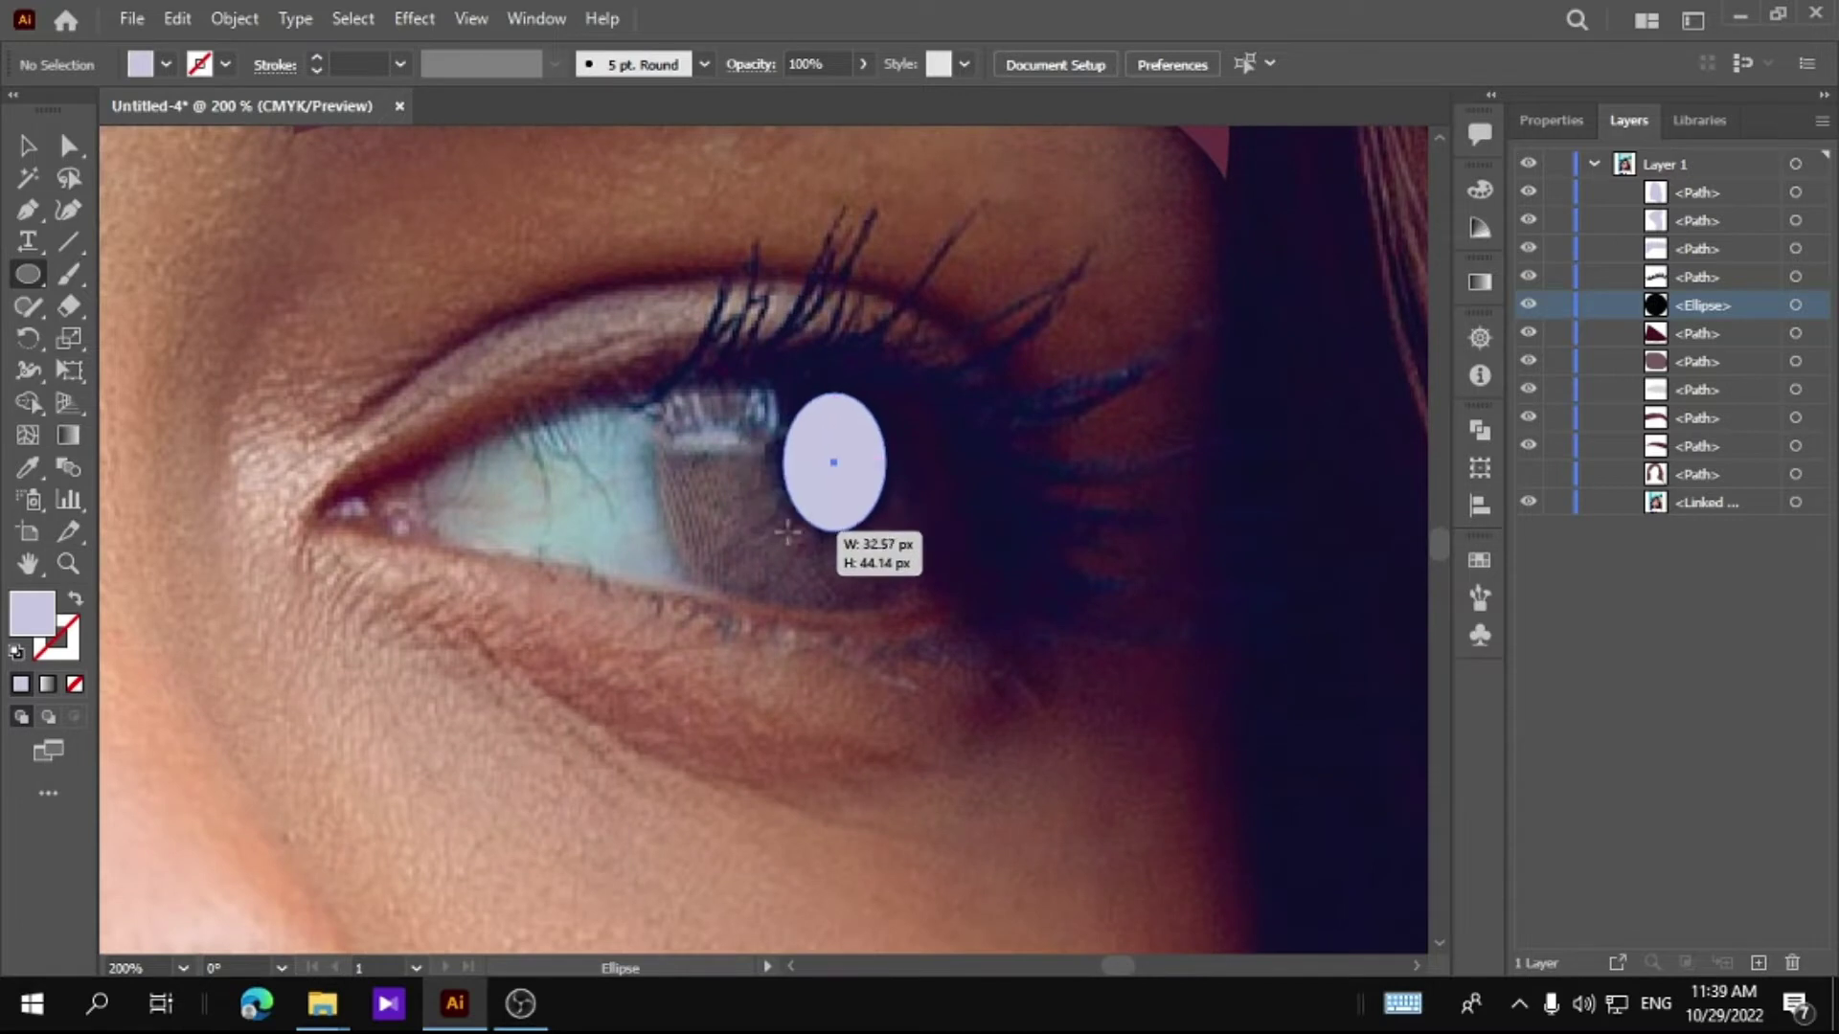
double_click(31, 613)
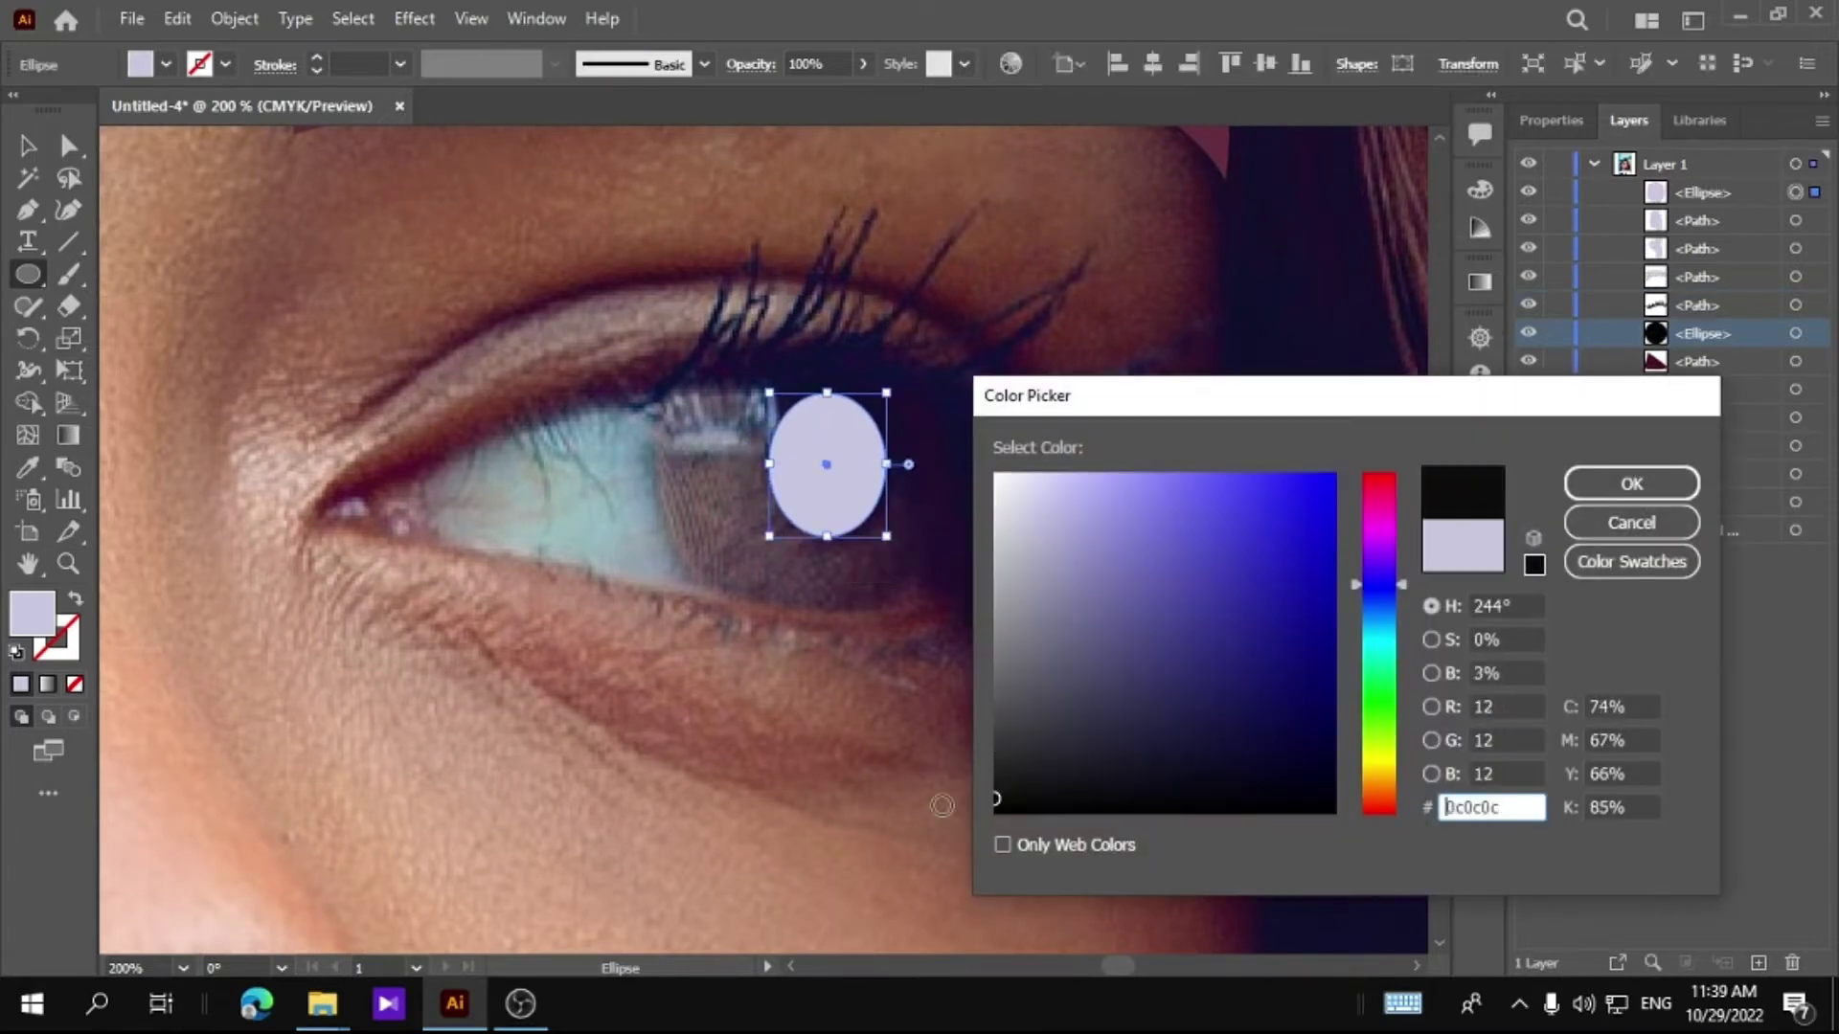
type("000000")
left_click(1618, 479)
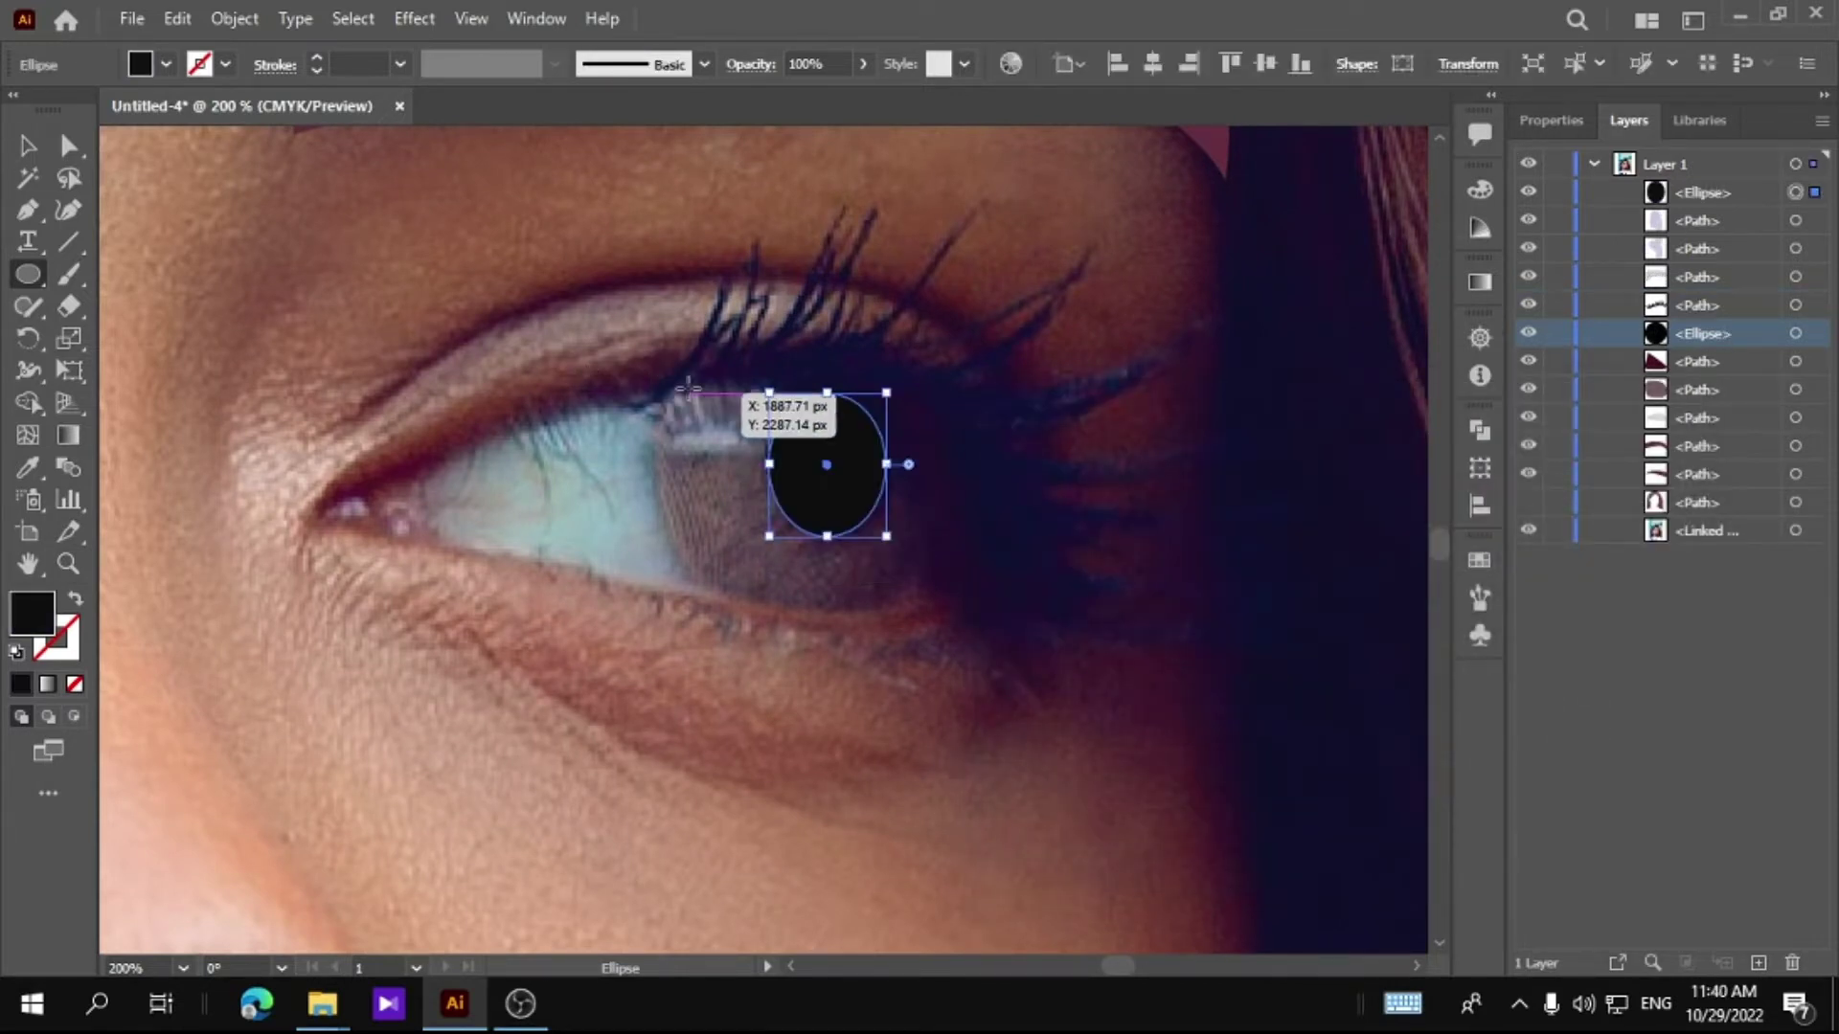
left_click_drag(660, 367, 928, 634)
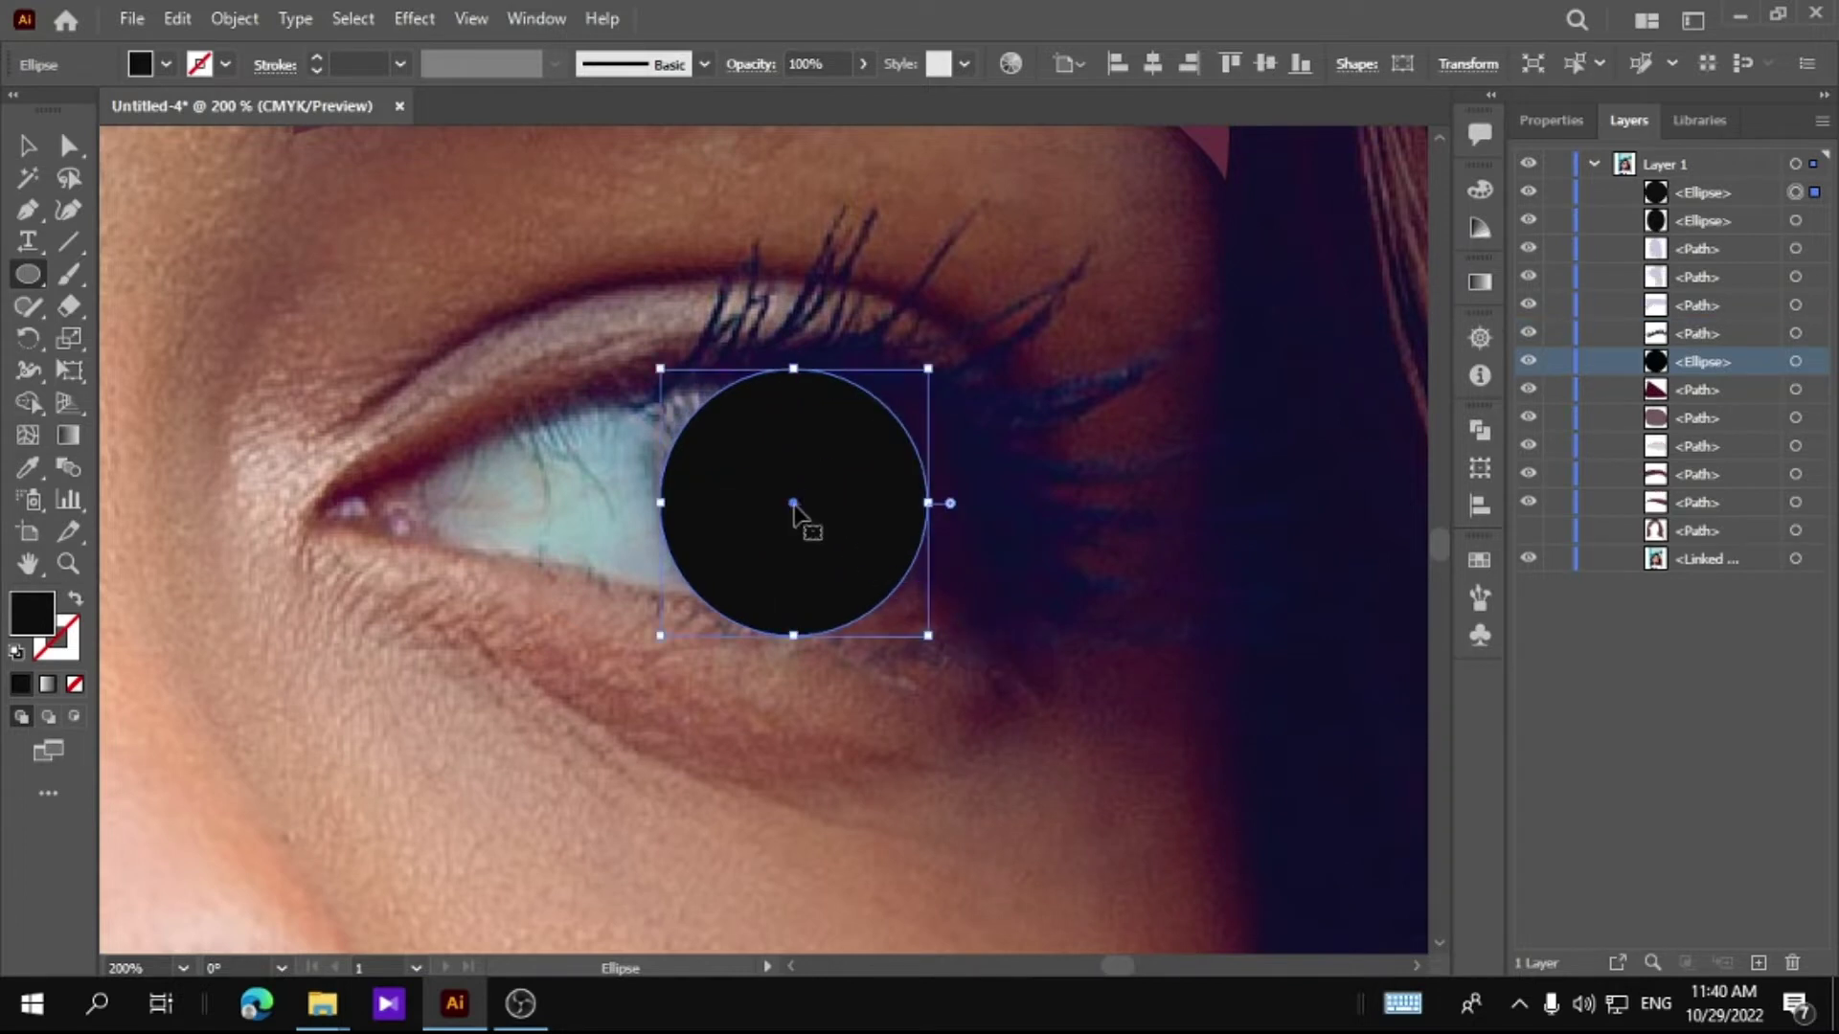
left_click_drag(793, 513, 792, 495)
Step: Give the iris circle the photo's mauve and place it beneath the black pupil
mouse_move(559, 499)
left_mouse_down()
mouse_move(869, 482)
mouse_move(1590, 560)
left_mouse_up()
left_click(17, 462)
left_click(134, 402)
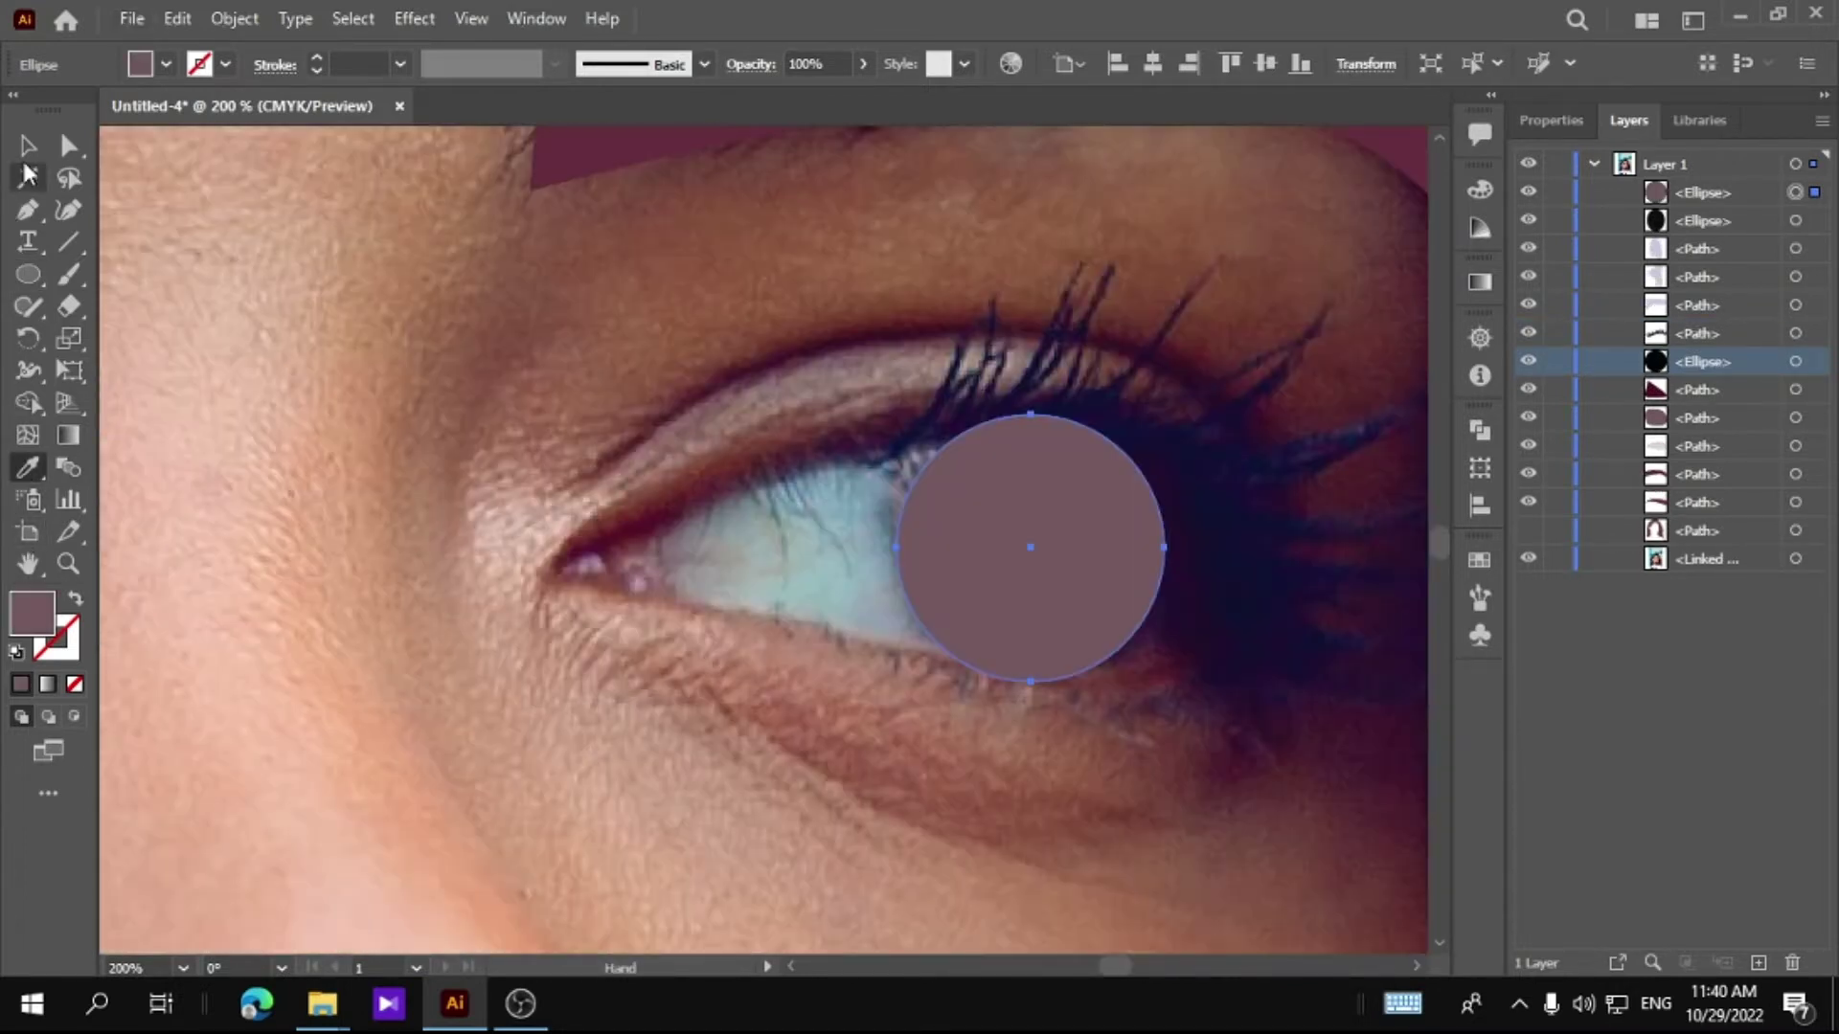
key("v")
left_click_drag(1698, 226, 1697, 232)
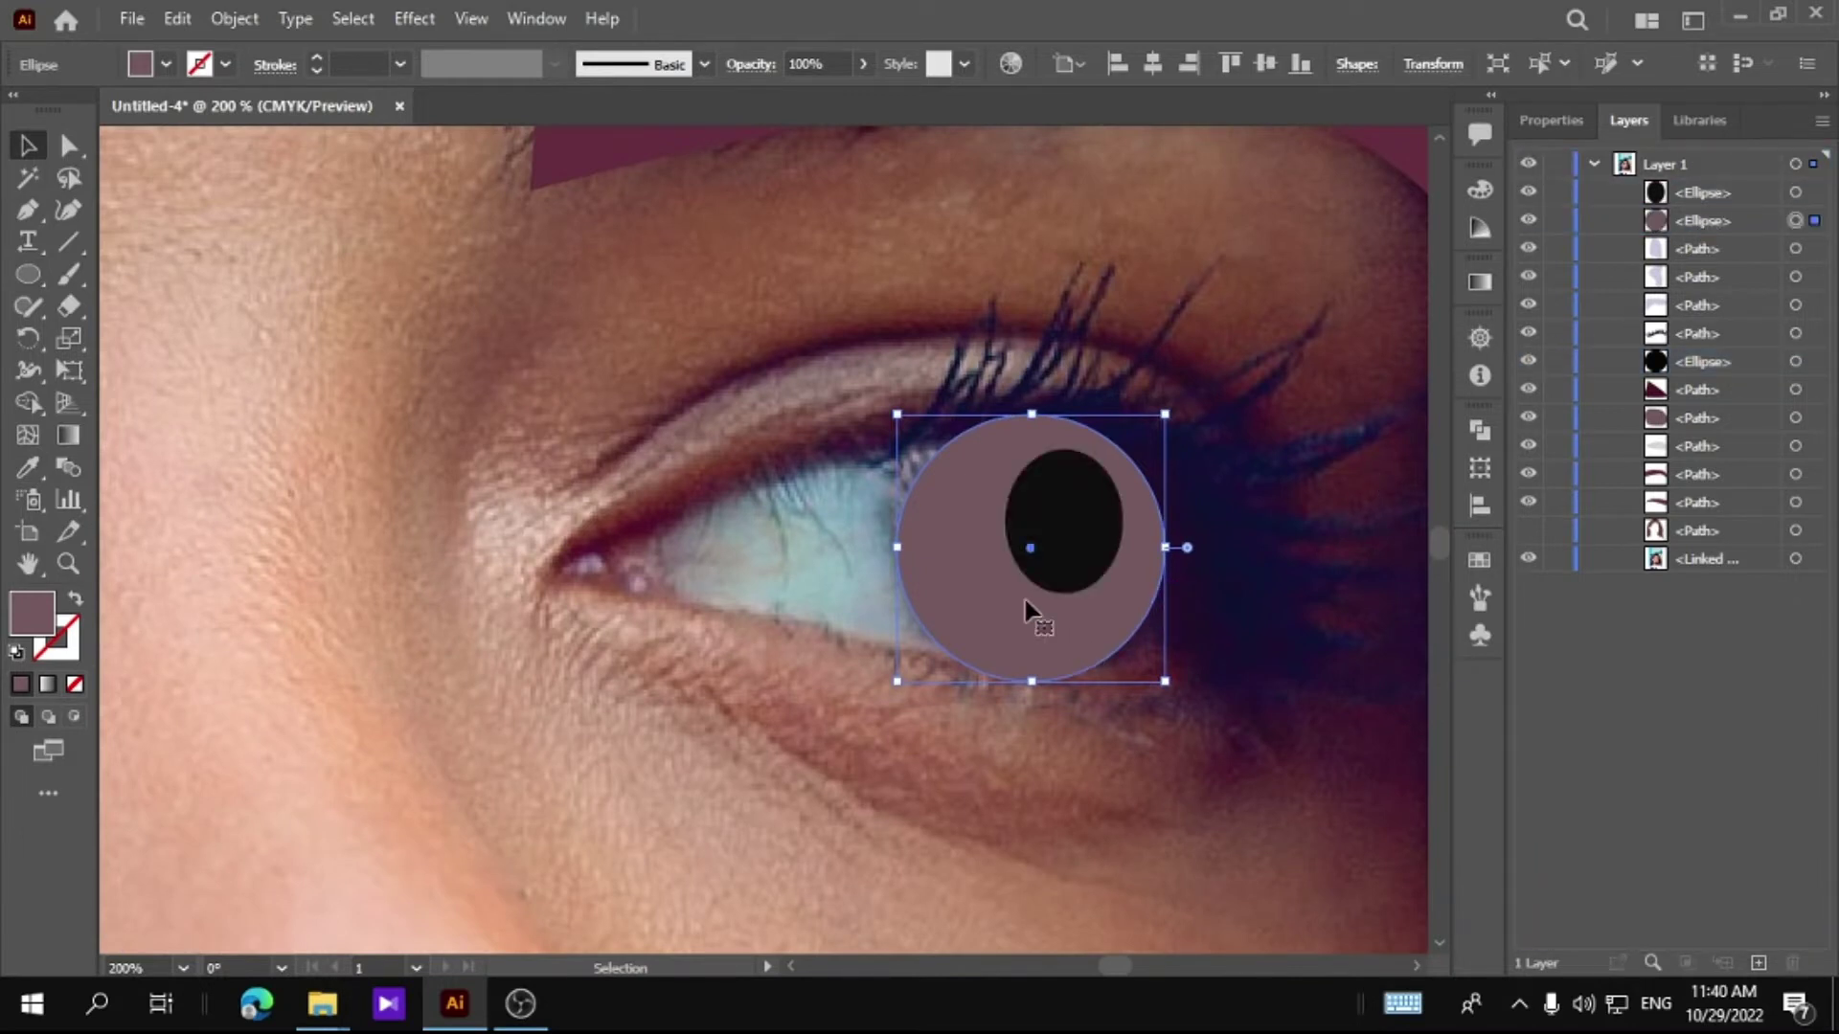
Step: Knife-cut the iris along the lids, delete the top and bottom slivers, and hide it
left_click_drag(68, 306, 164, 385)
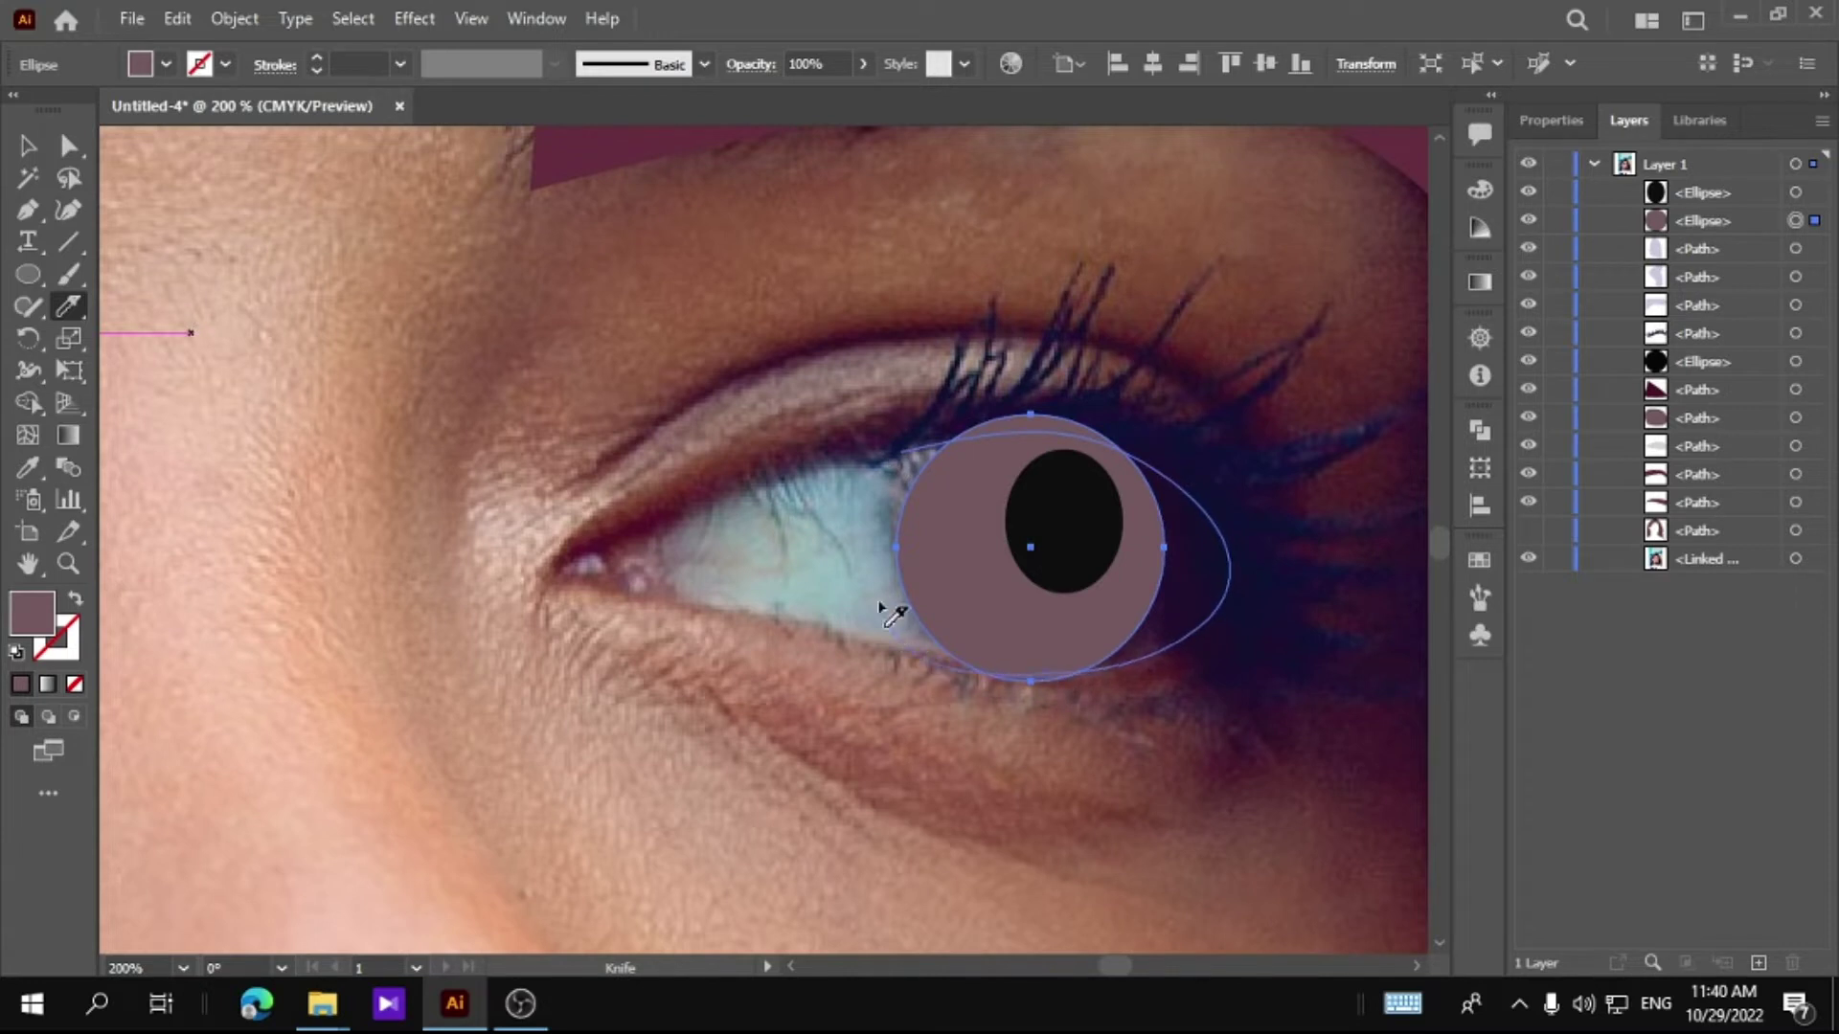
left_click_drag(912, 446, 905, 446)
key("v")
left_click(1006, 431)
key("Delete")
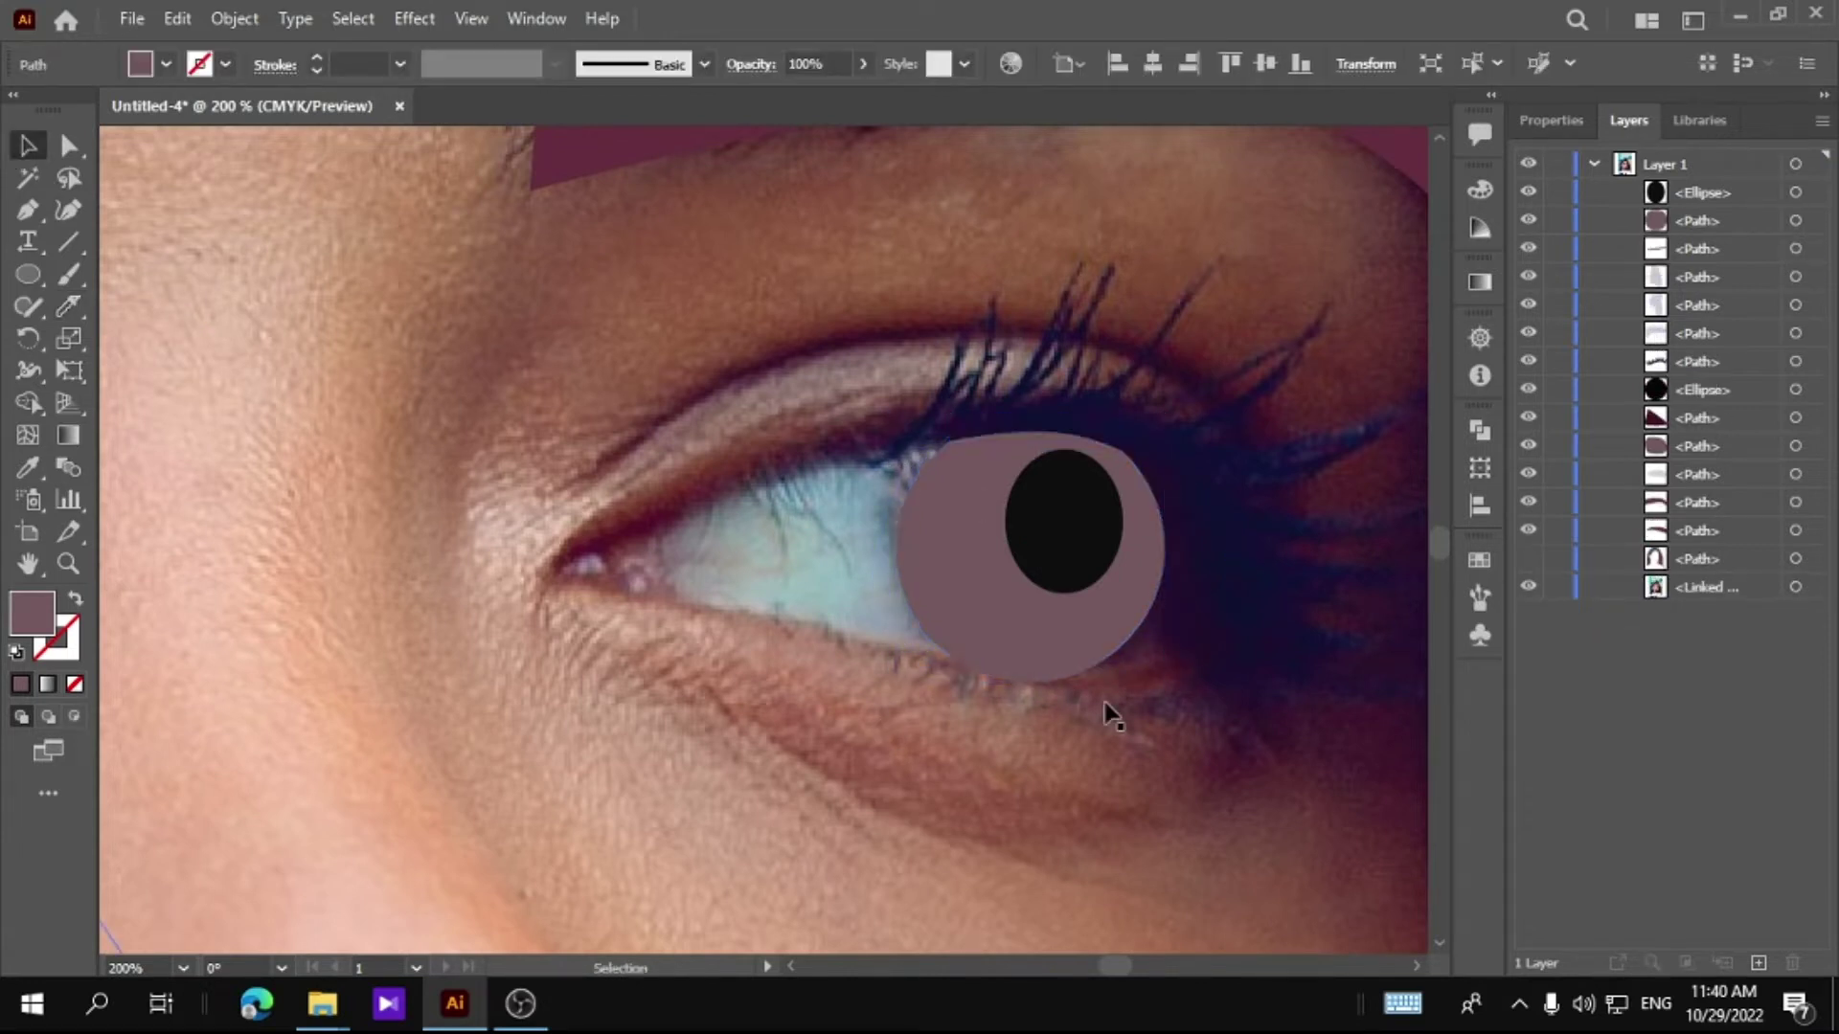
left_click(1043, 682)
key("Delete")
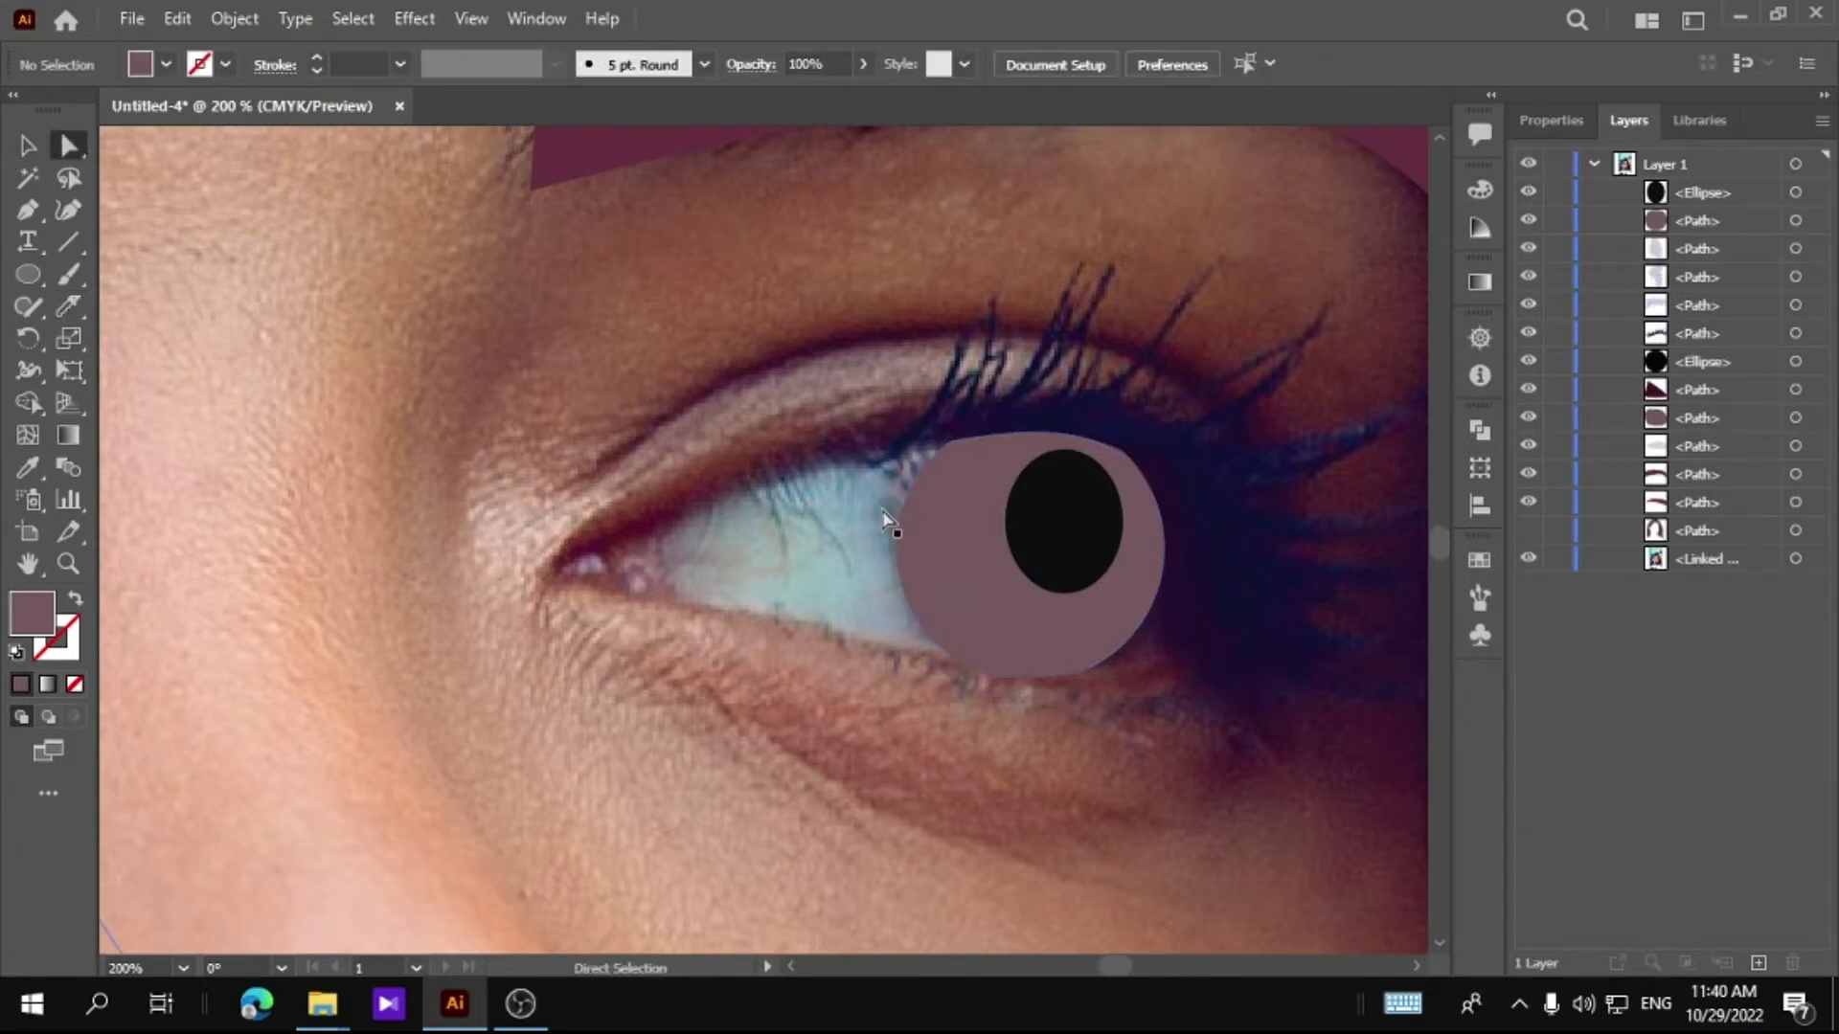
left_click(886, 522)
left_click(1206, 609)
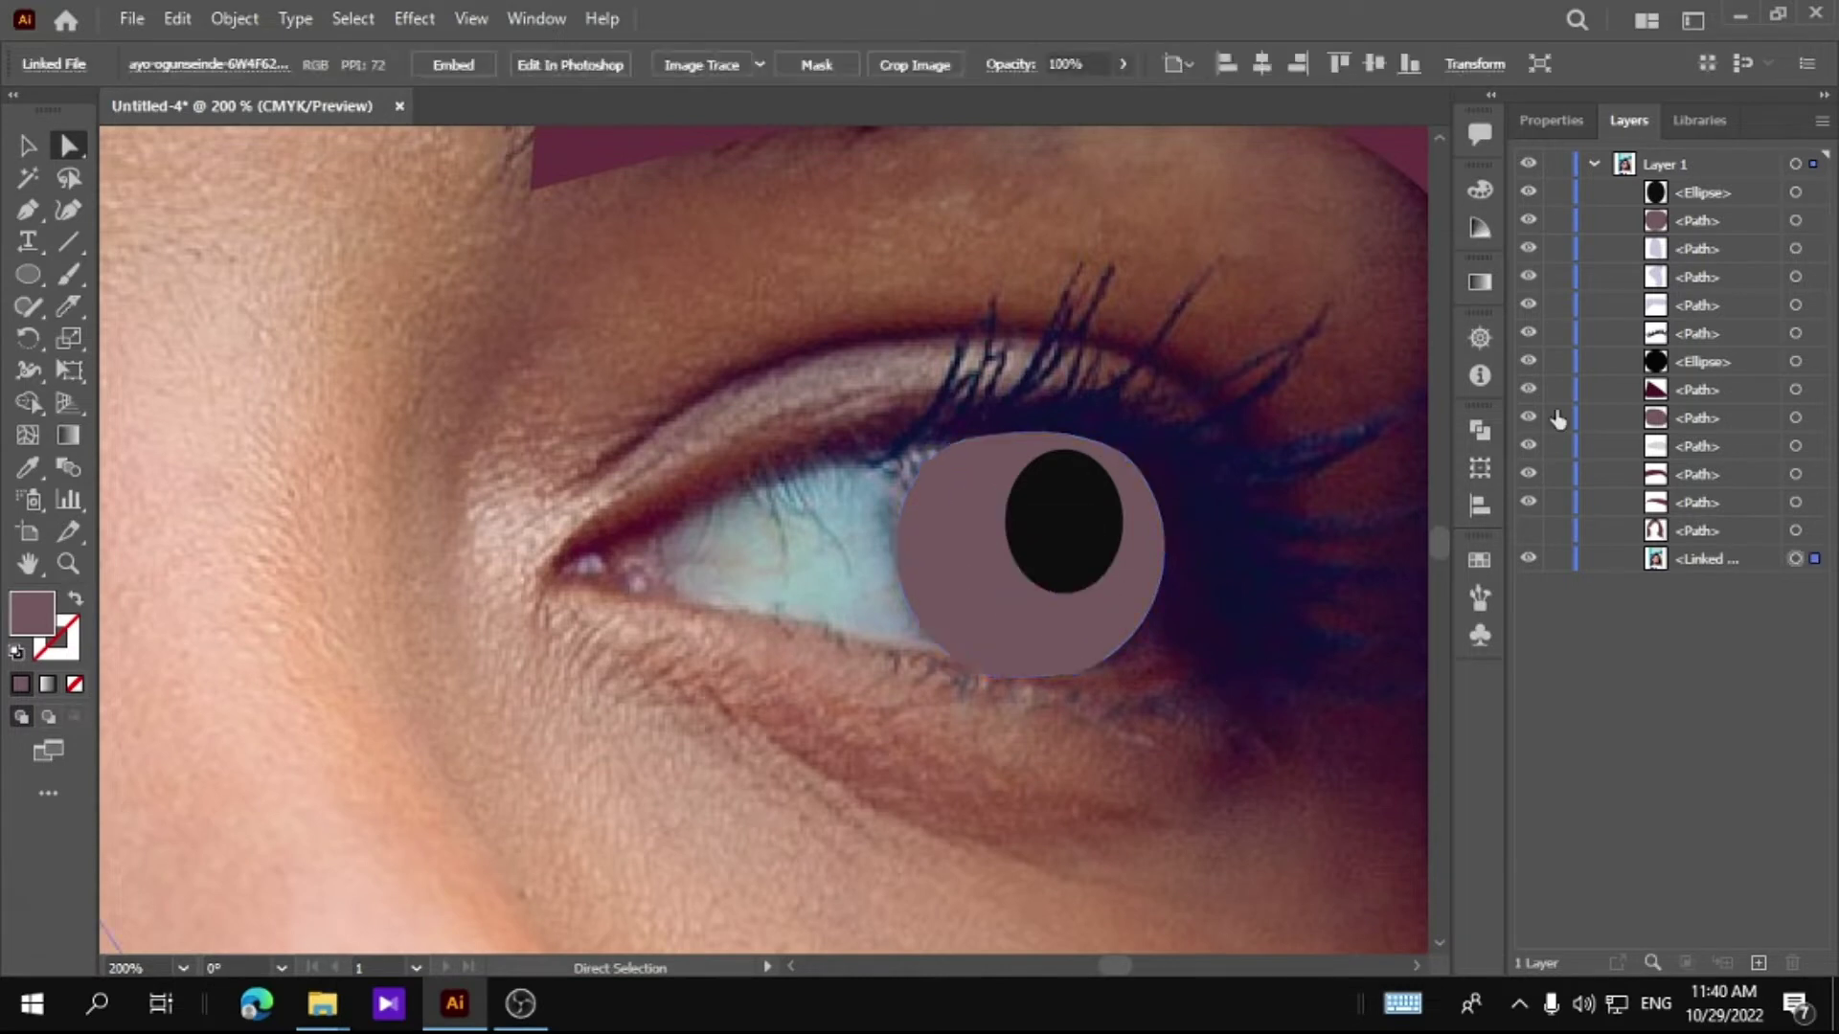
left_click(1529, 219)
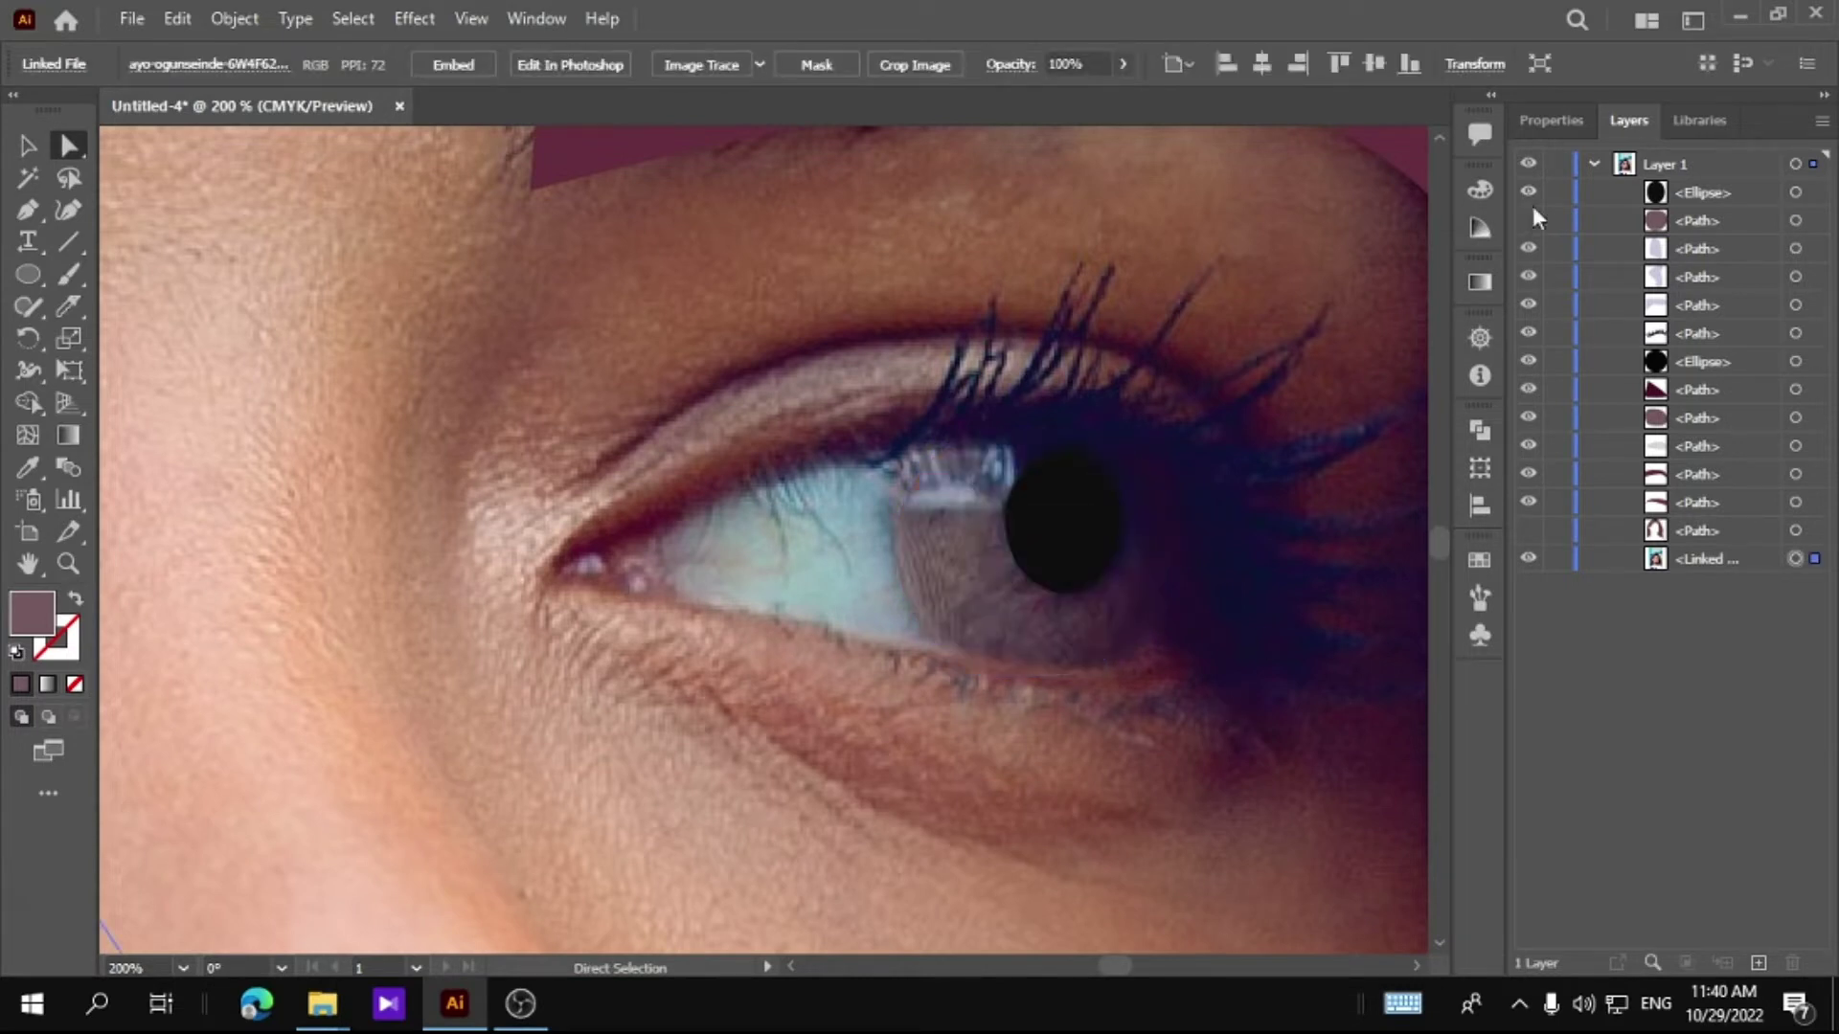
Step: Pen the eye-white outline and fill it with light grey sampled from the photo
left_click(67, 565)
left_click(757, 517)
left_click(699, 344)
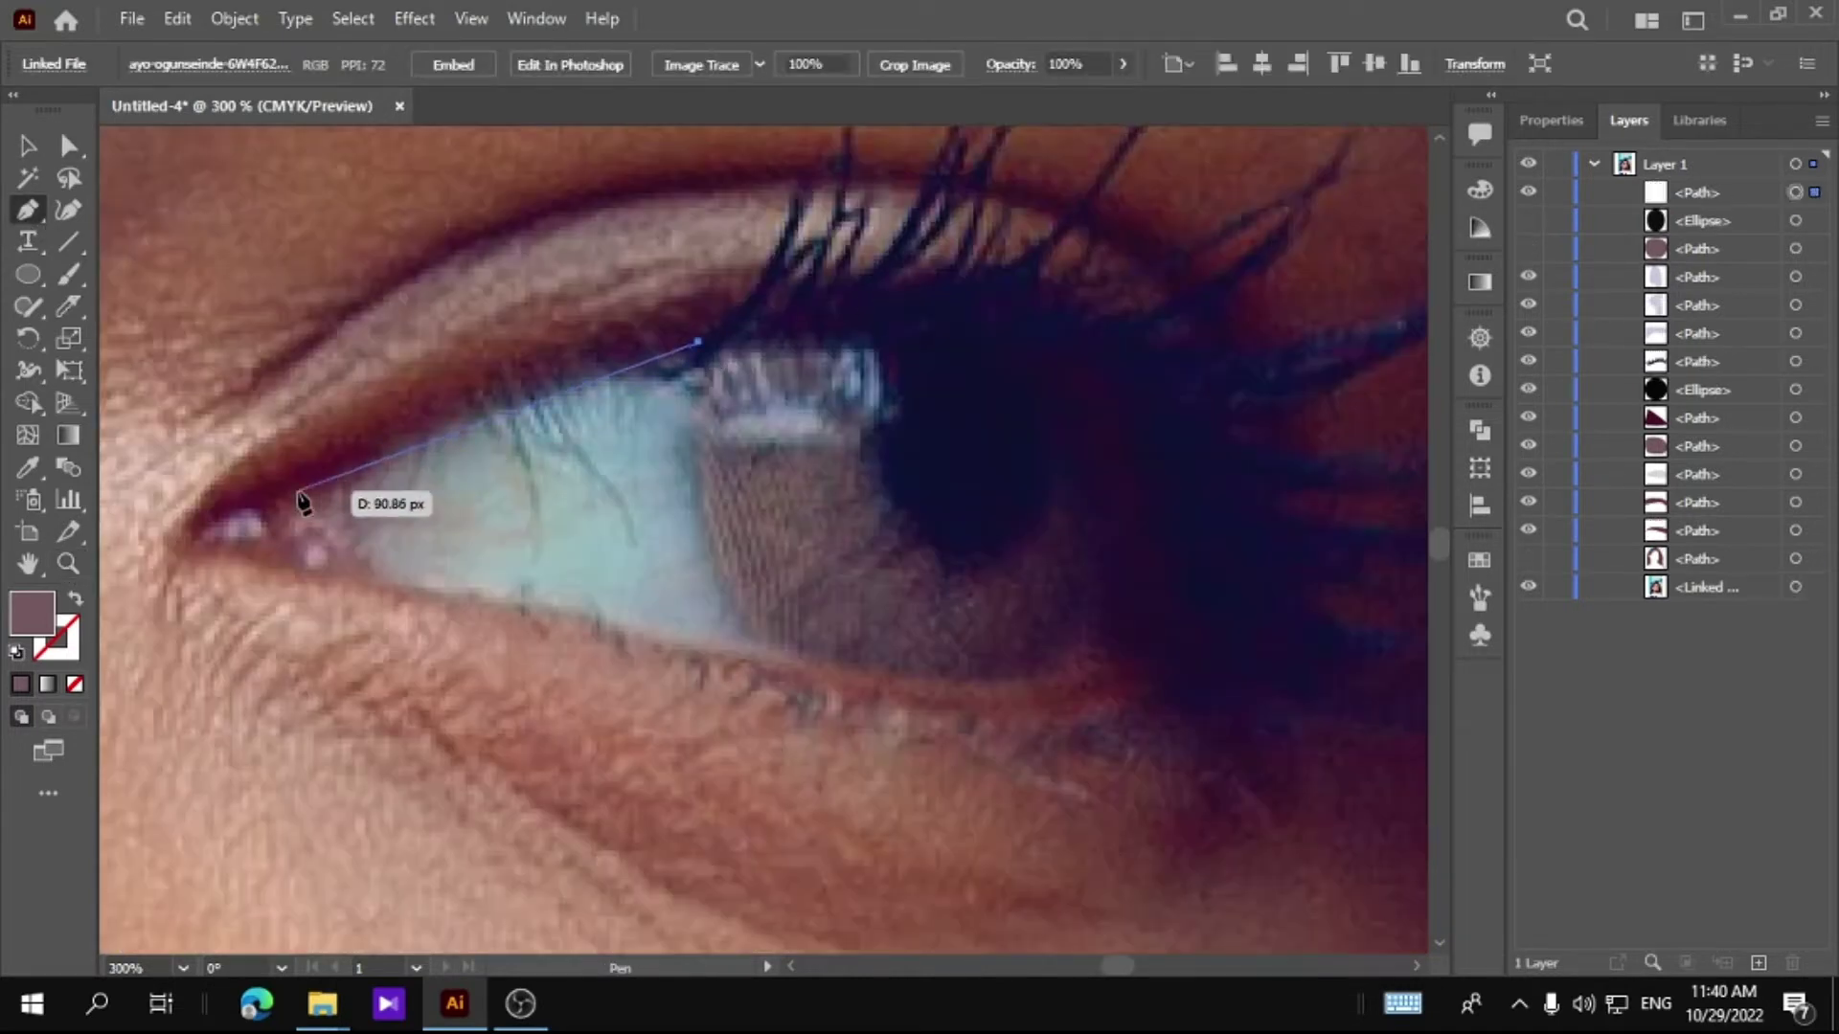
left_click(297, 490)
left_click_drag(455, 591, 616, 596)
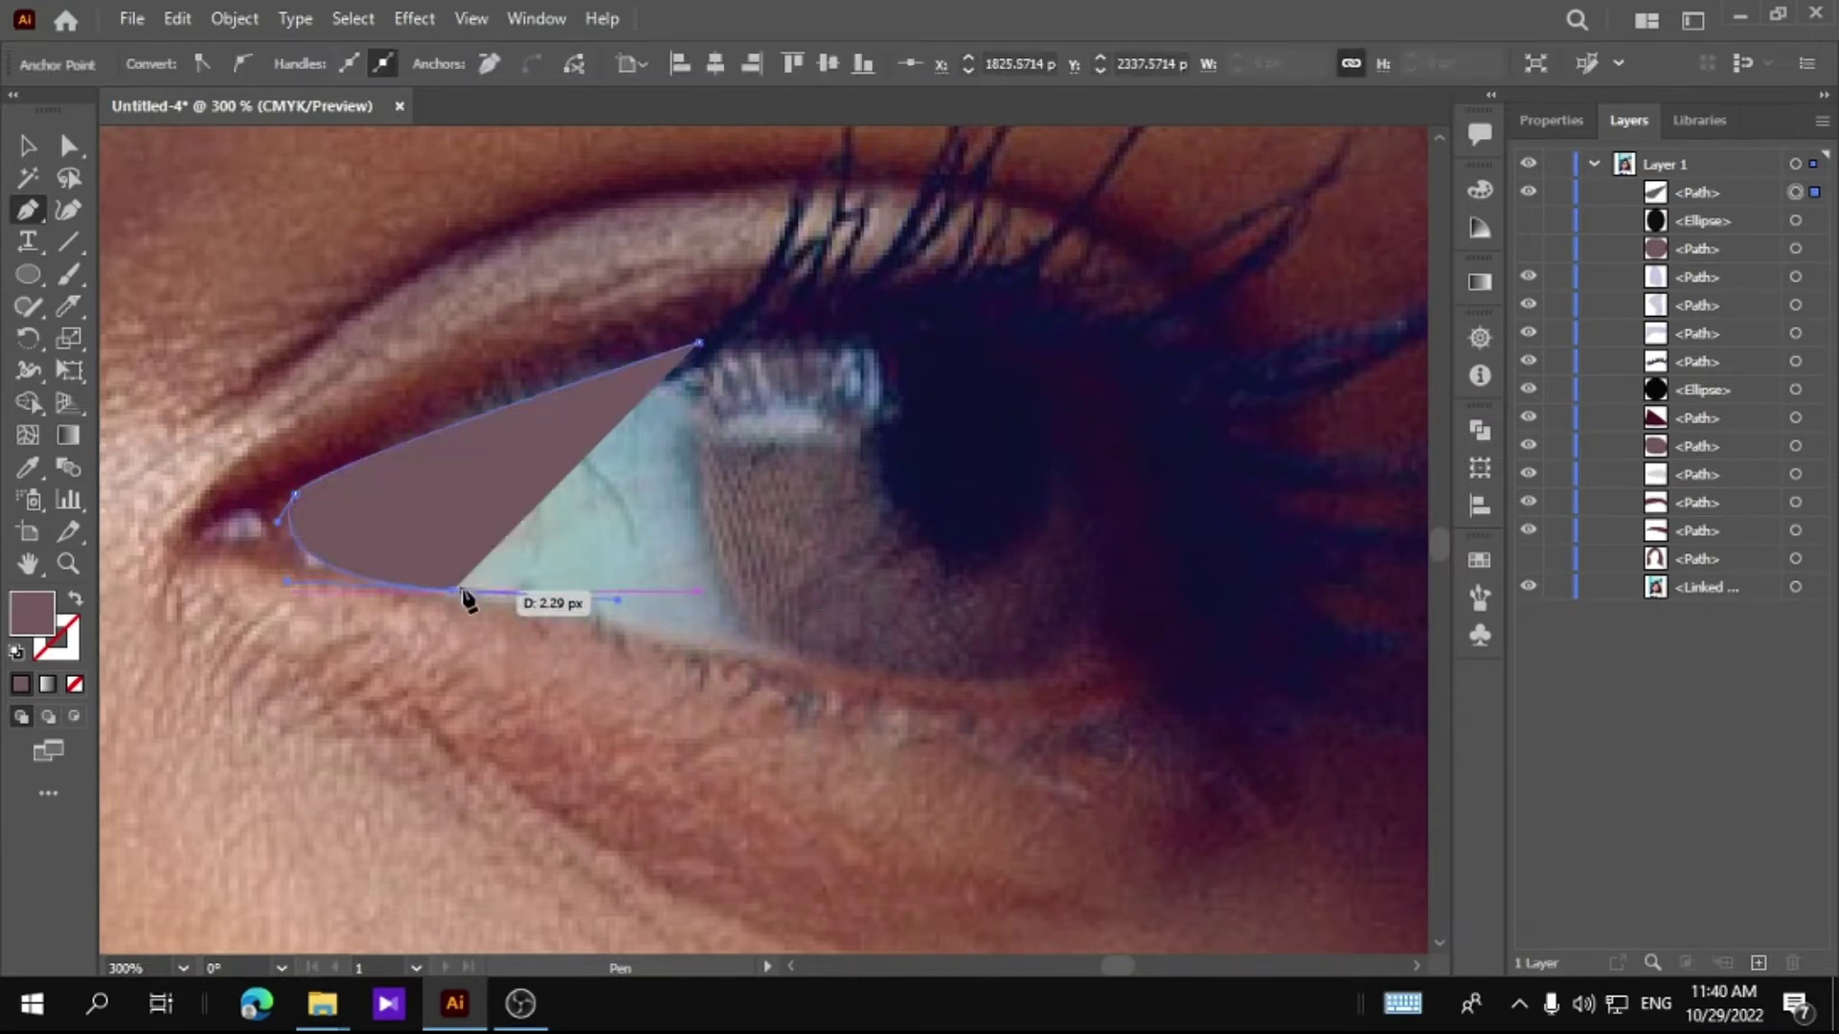
left_click(764, 648)
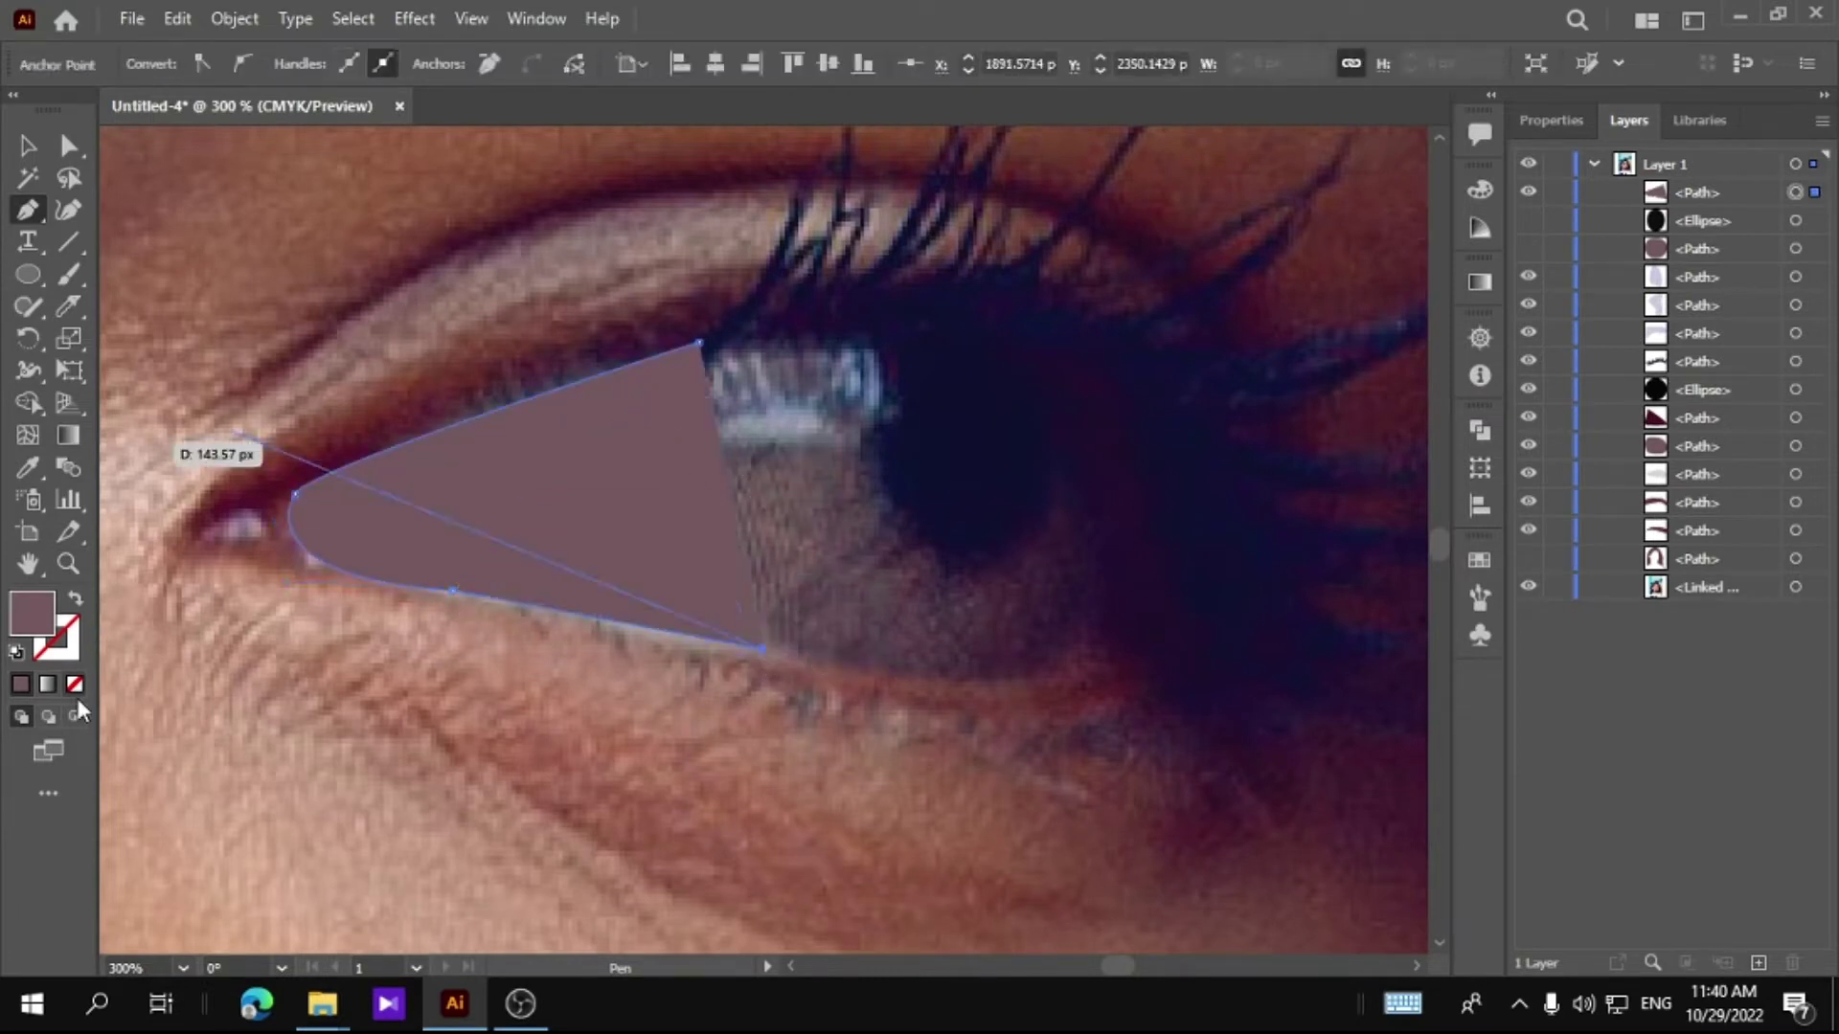
left_click_drag(714, 364, 773, 279)
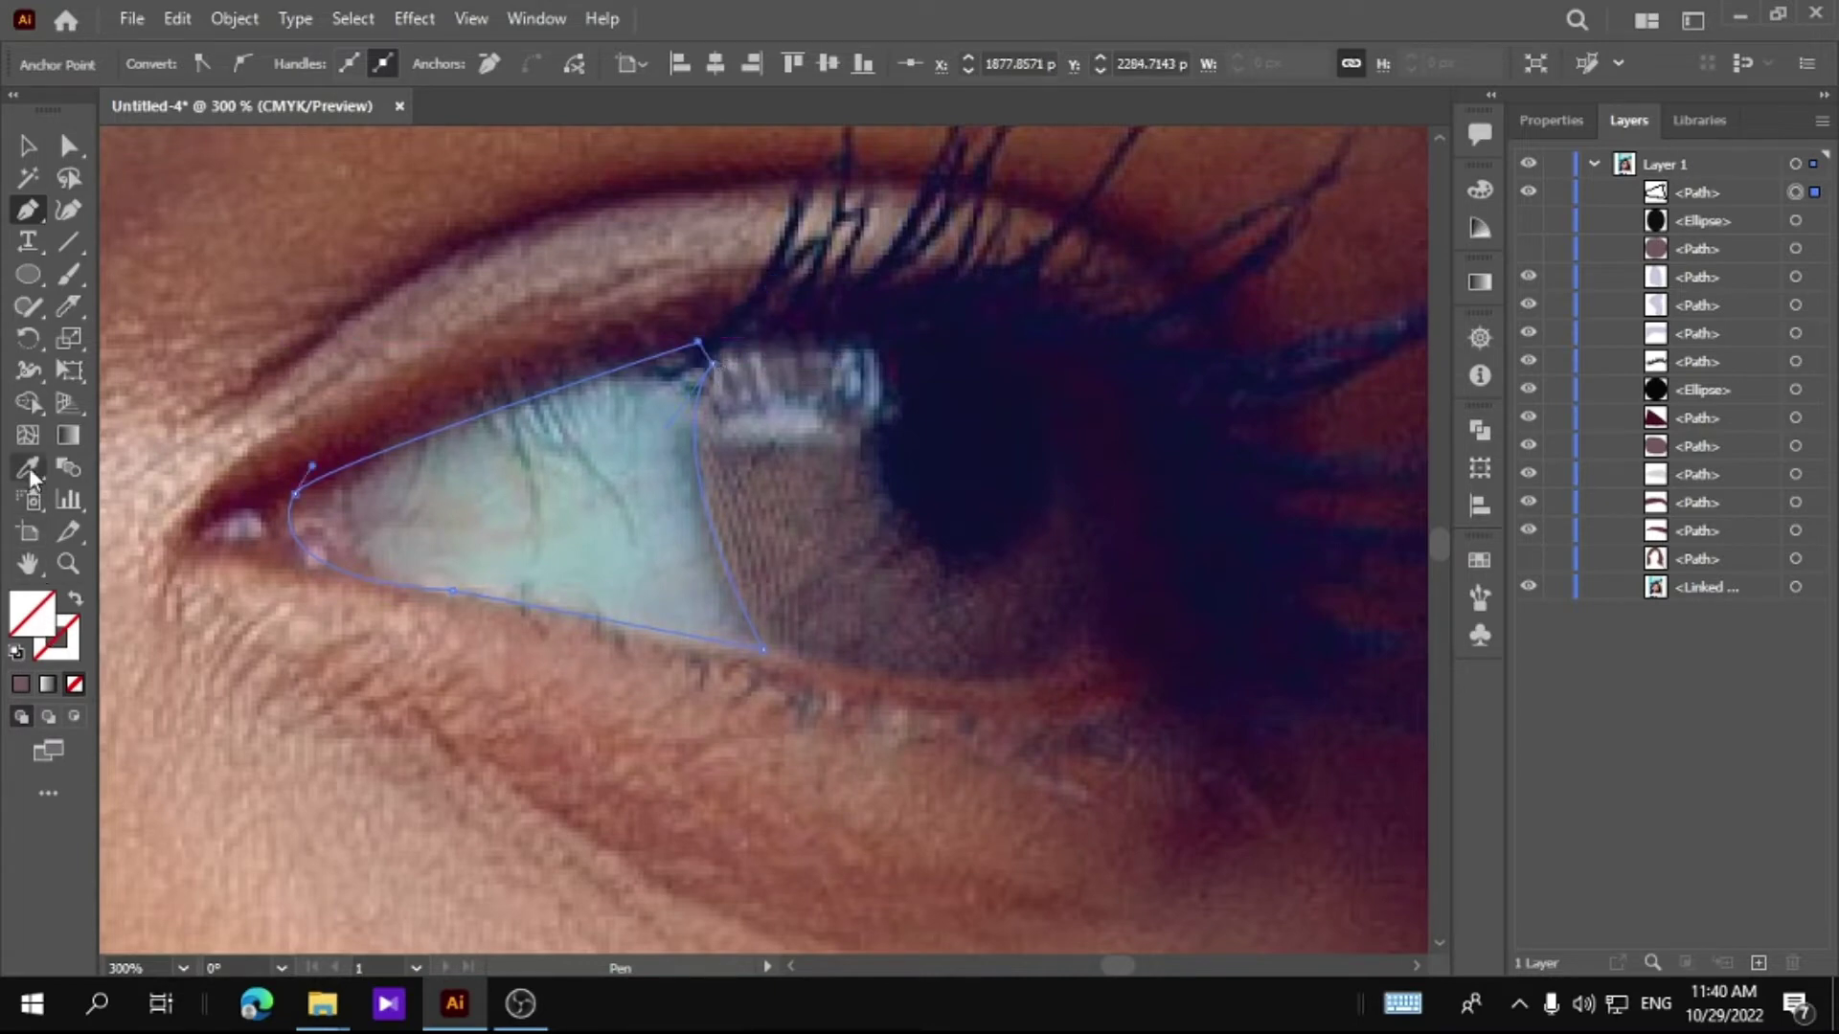
left_click_drag(233, 659, 645, 607)
left_click(316, 383)
left_click_drag(907, 439, 275, 431)
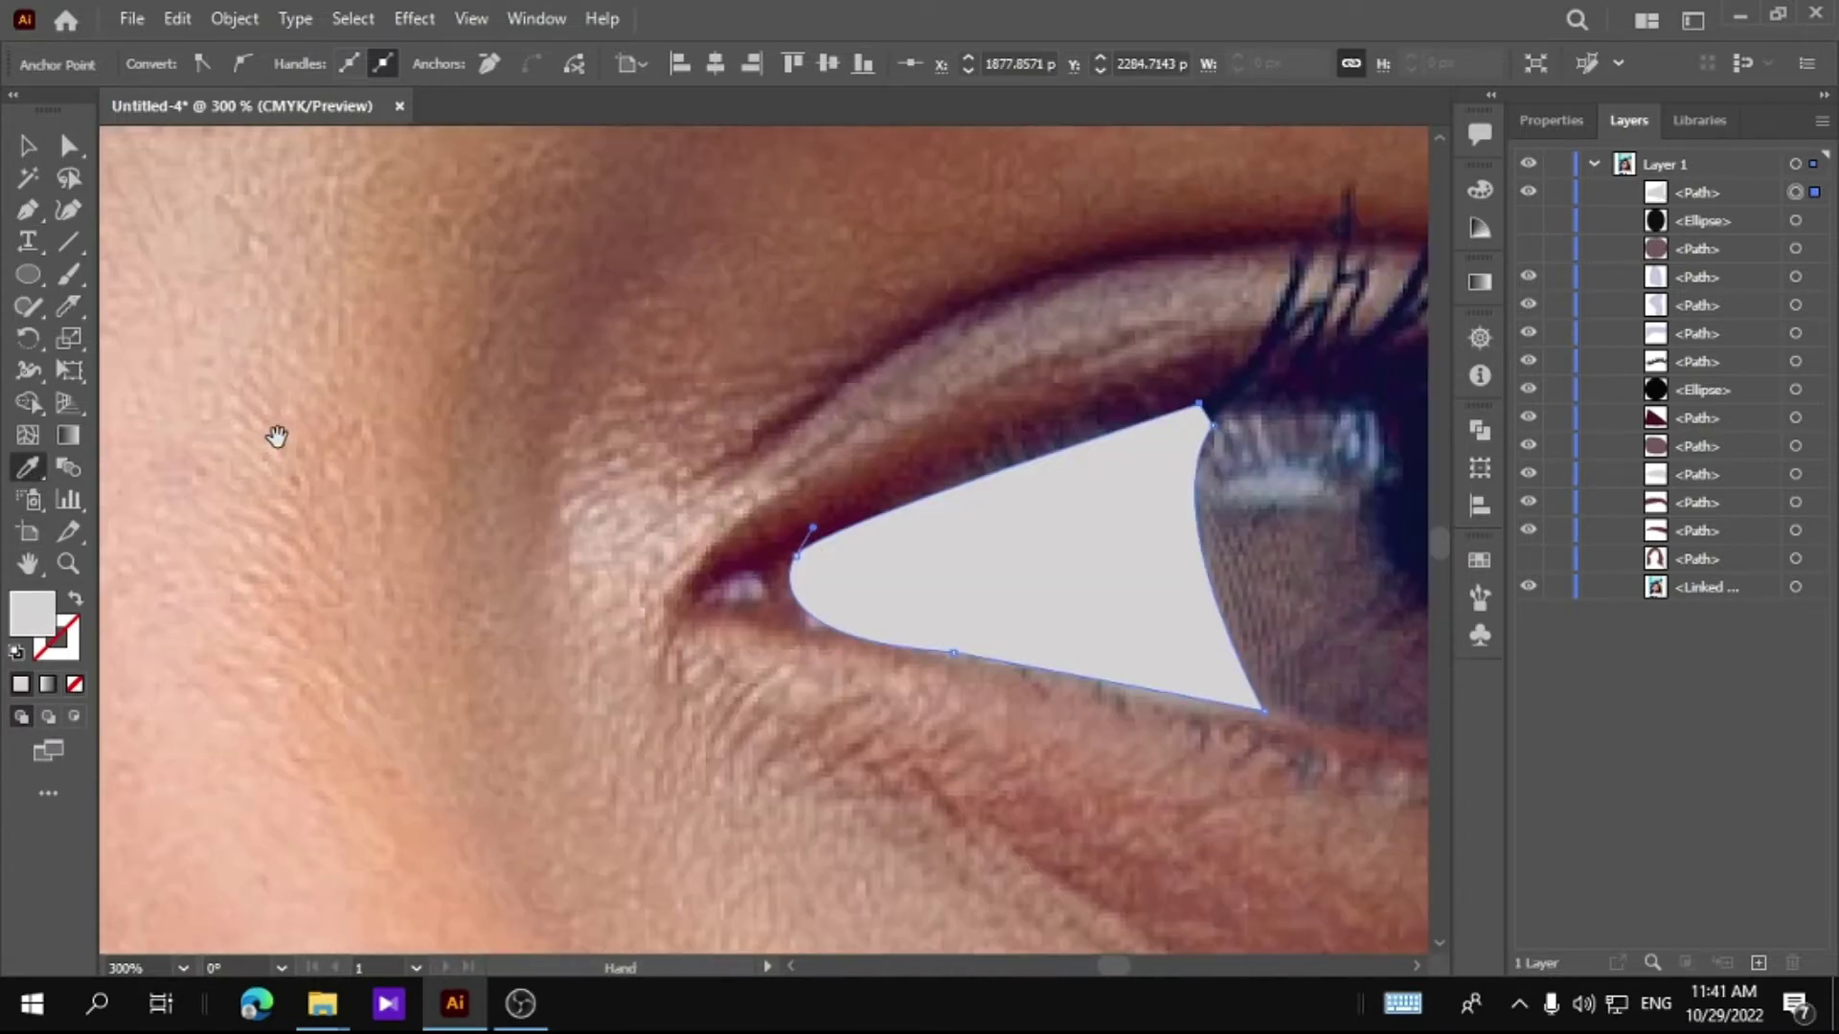
key("v")
left_click(1333, 431)
Step: Show the iris and pupil again and adjust iris and eye-white anchors so their edges meet
left_click_drag(1529, 250, 1528, 220)
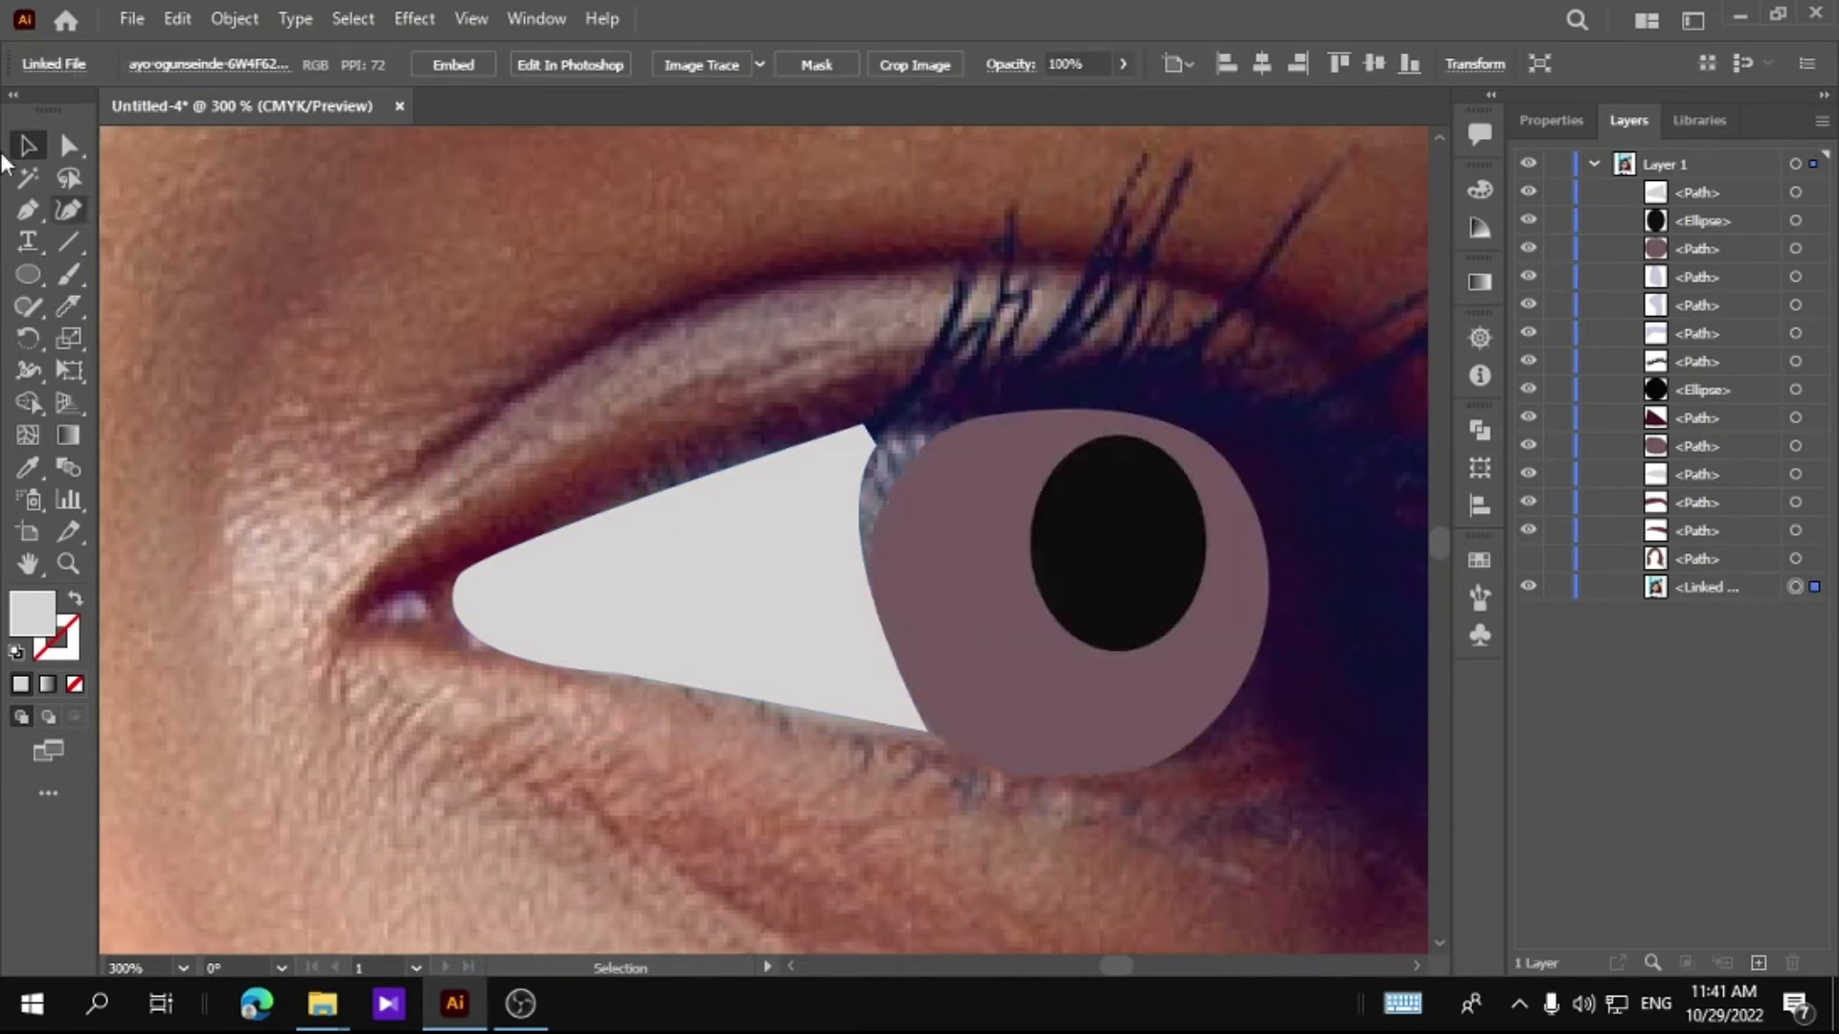
left_click(916, 521)
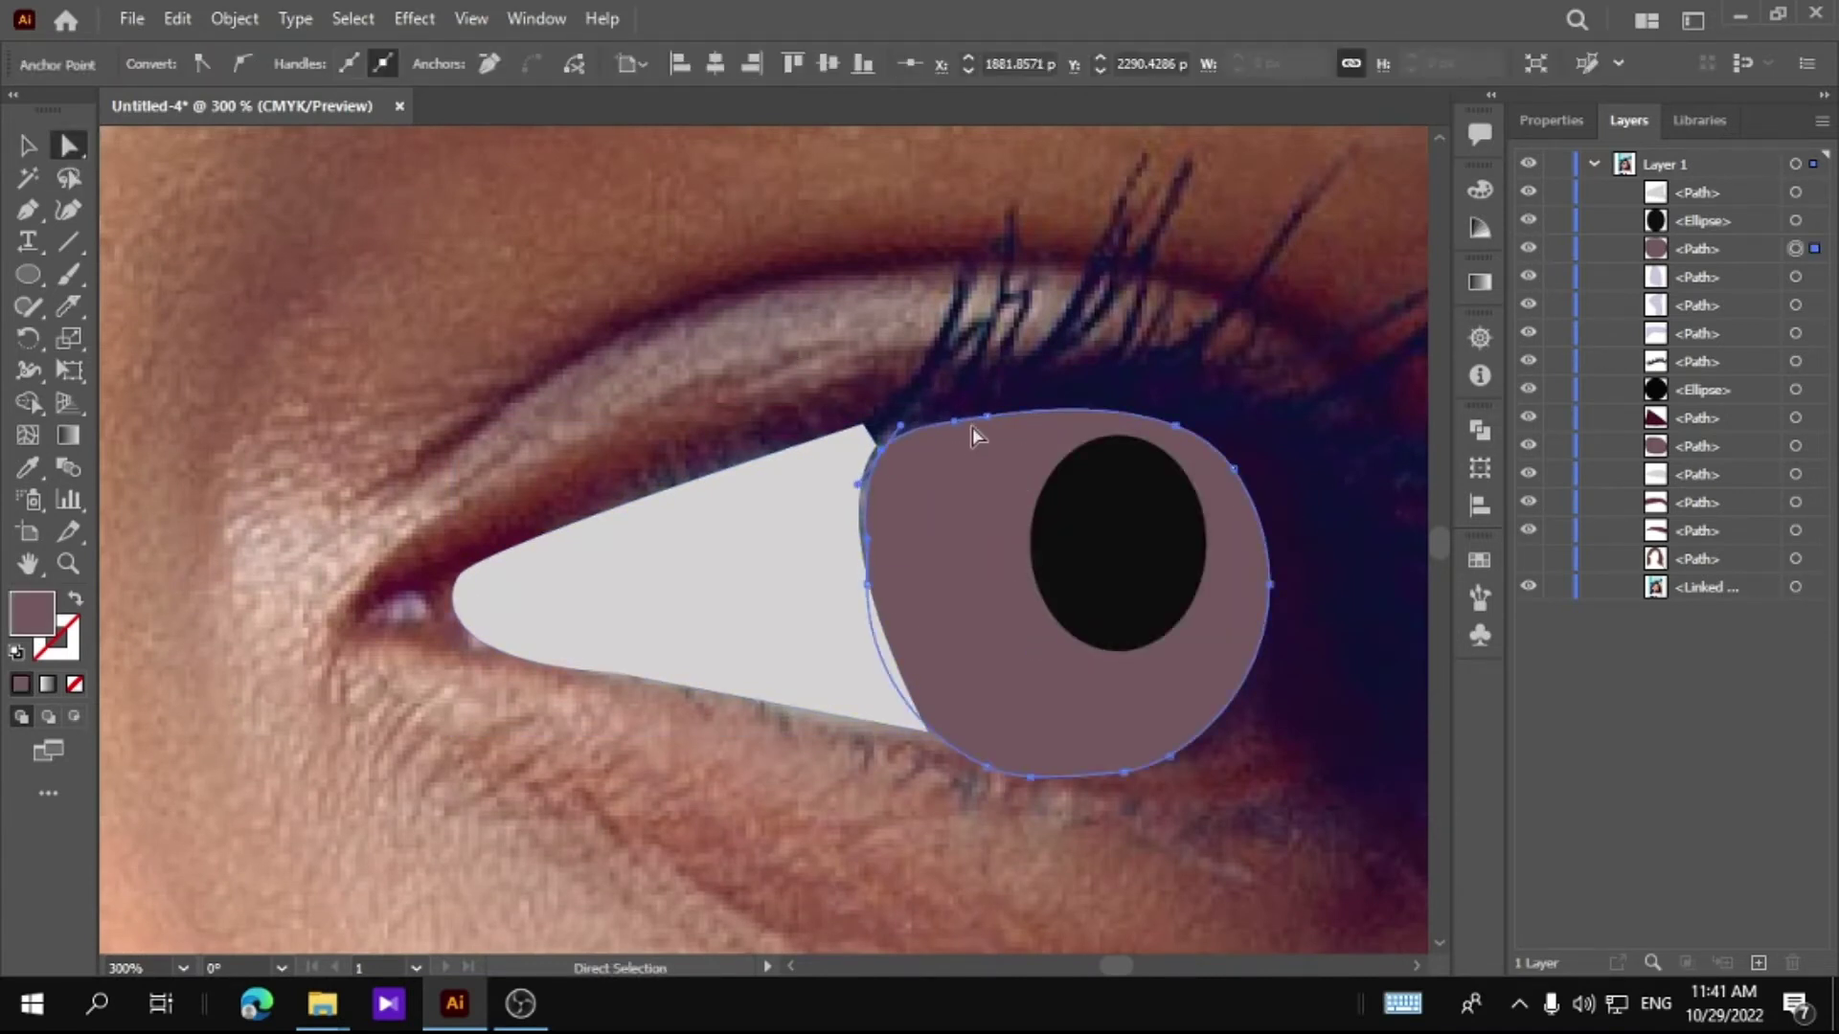
mouse_move(973, 427)
left_mouse_down()
mouse_move(958, 413)
mouse_move(1128, 399)
left_mouse_up()
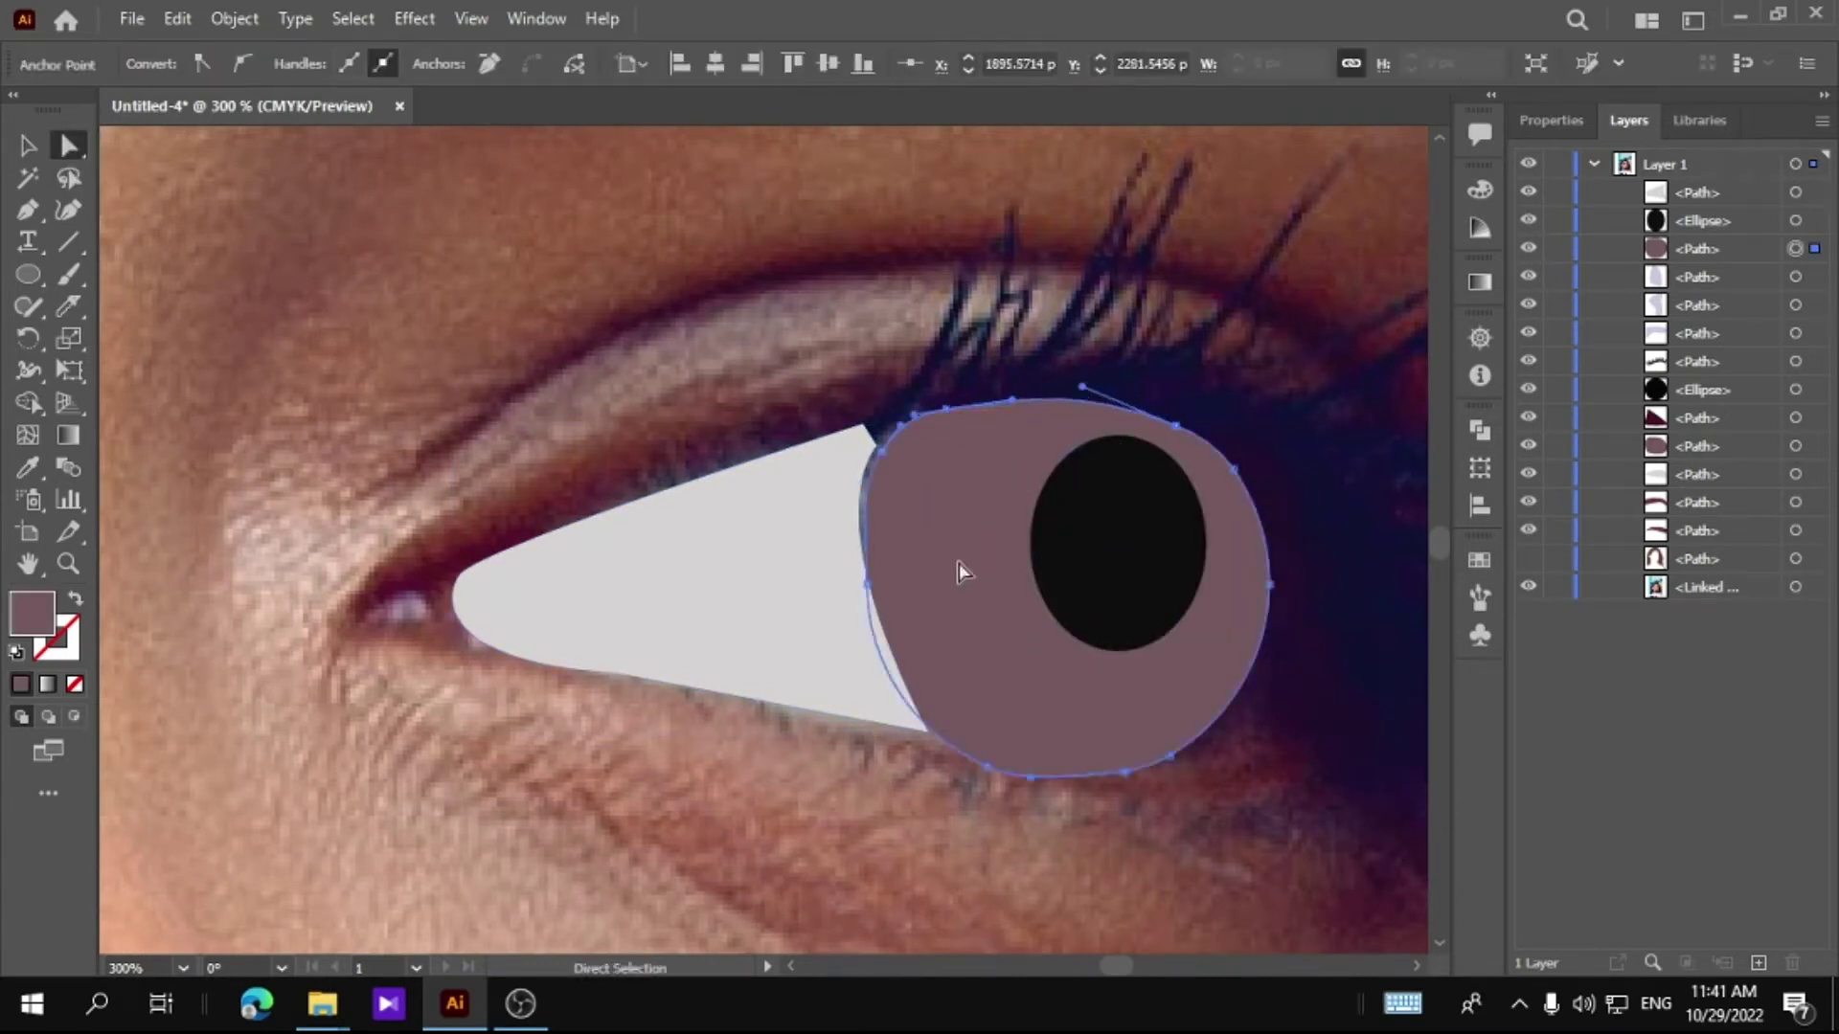
left_click(872, 463)
mouse_move(871, 464)
left_mouse_down()
mouse_move(867, 424)
mouse_move(829, 505)
left_mouse_up()
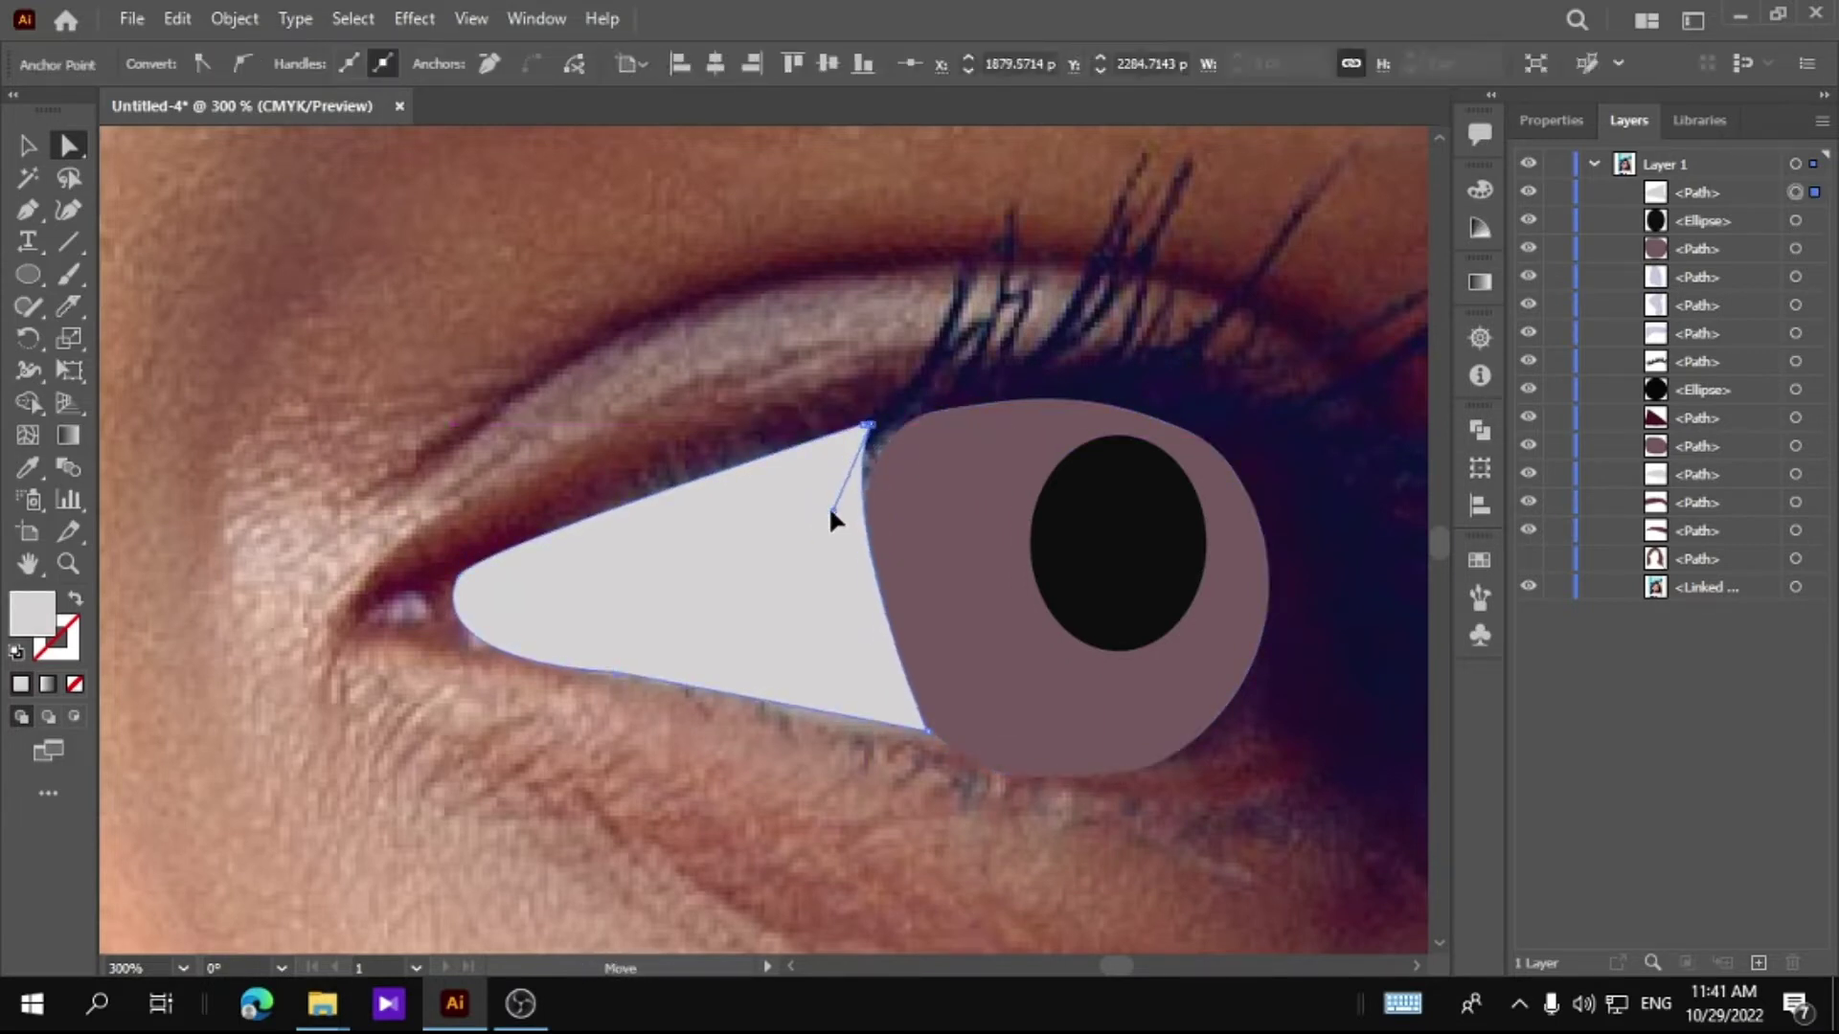
left_click(904, 444)
left_click_drag(888, 413, 864, 424)
left_click(788, 554)
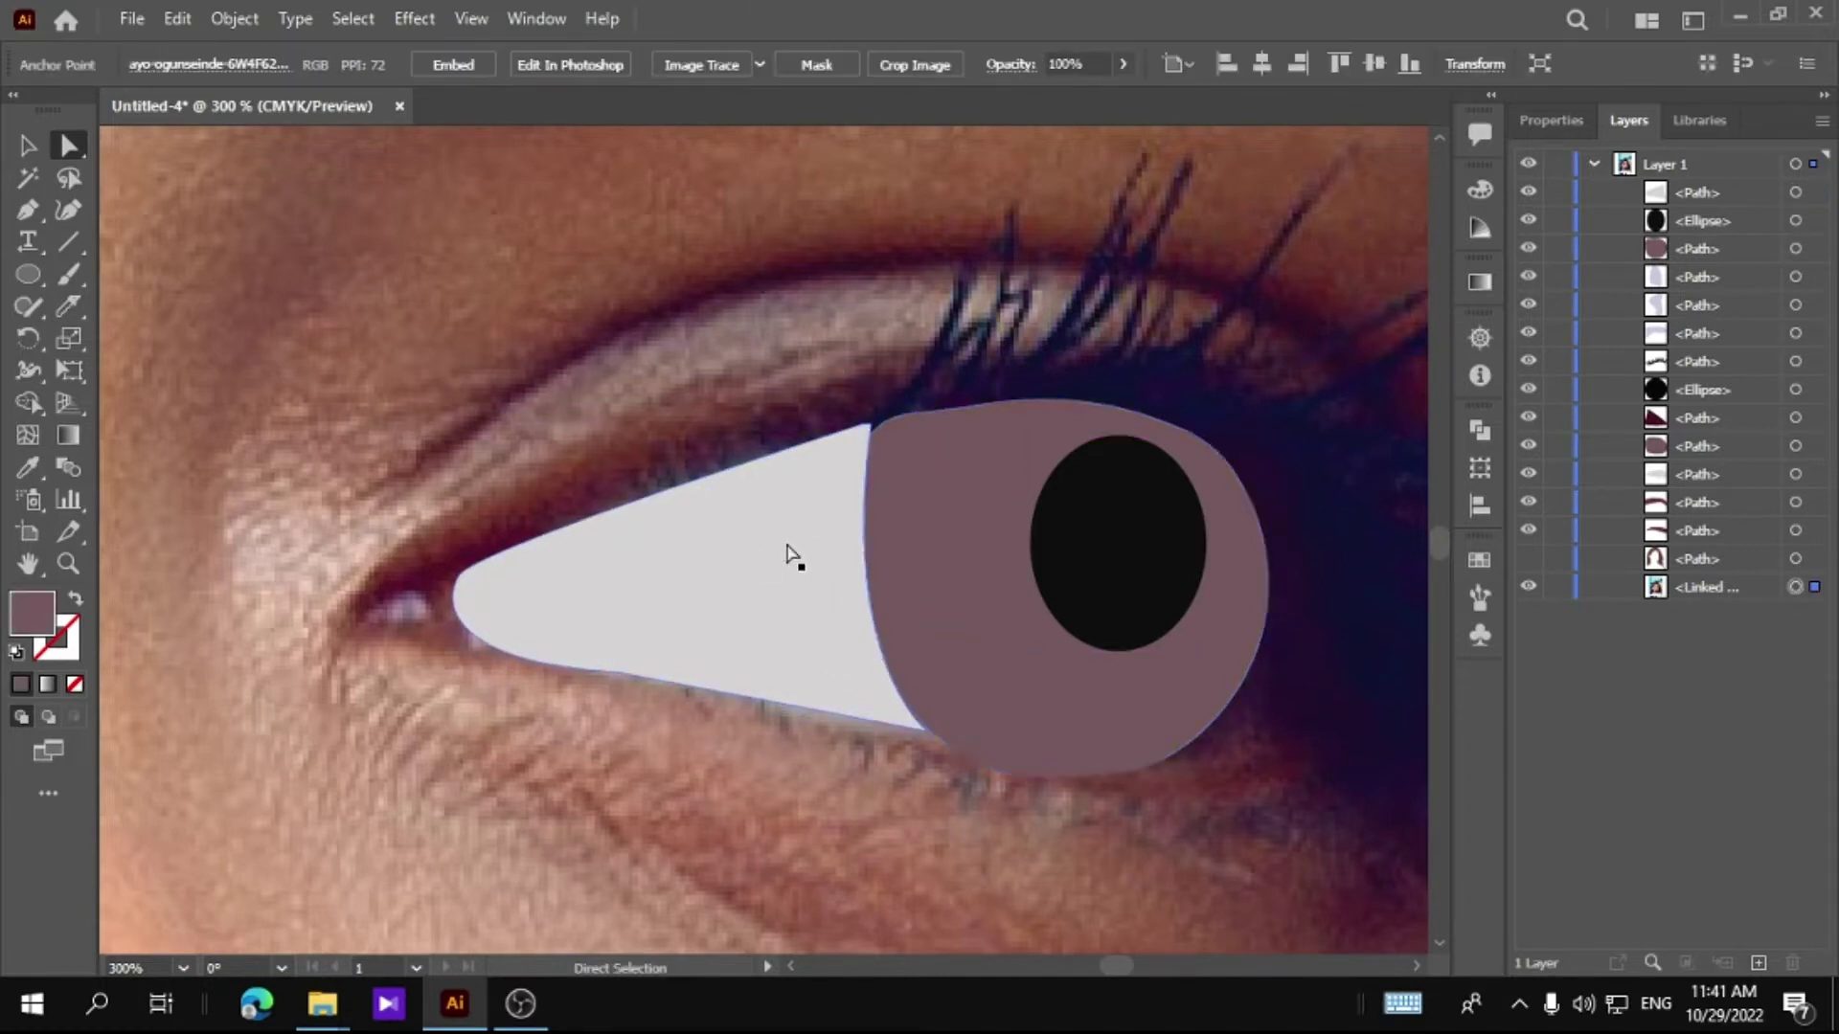
left_click(953, 414)
left_click(1053, 412)
left_click_drag(859, 452, 865, 428)
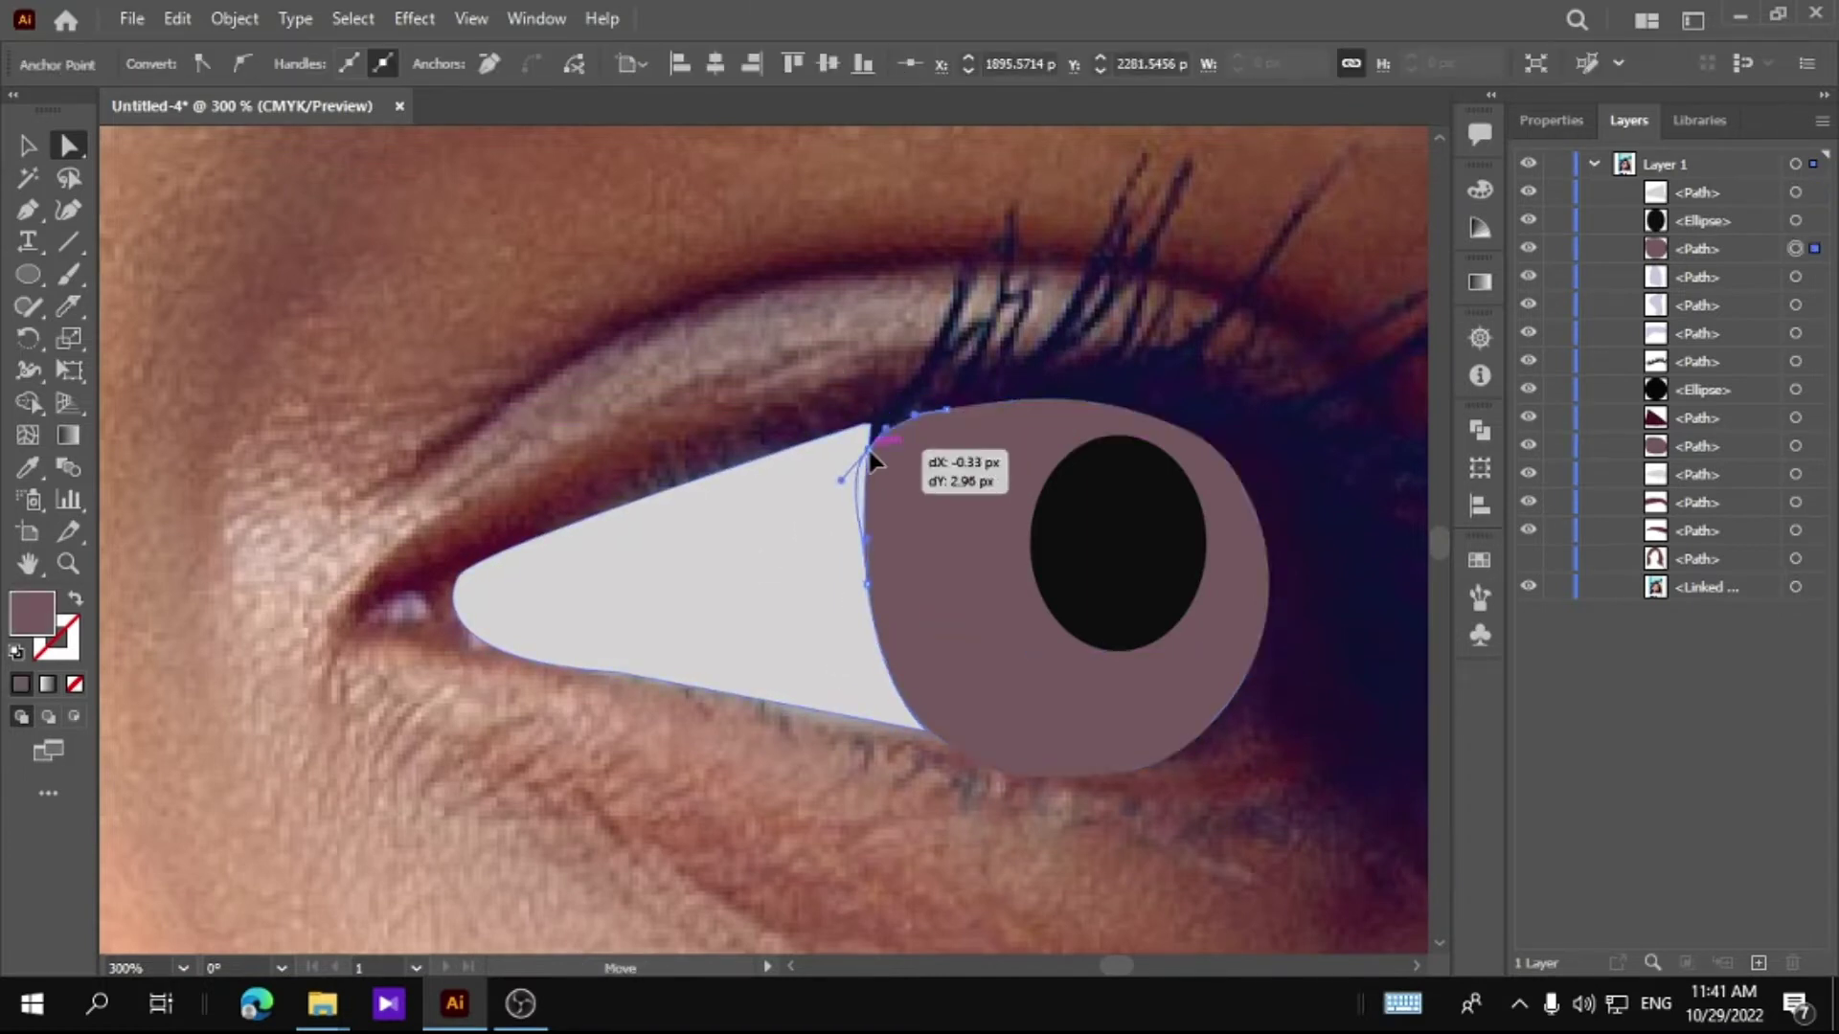
left_click(863, 428)
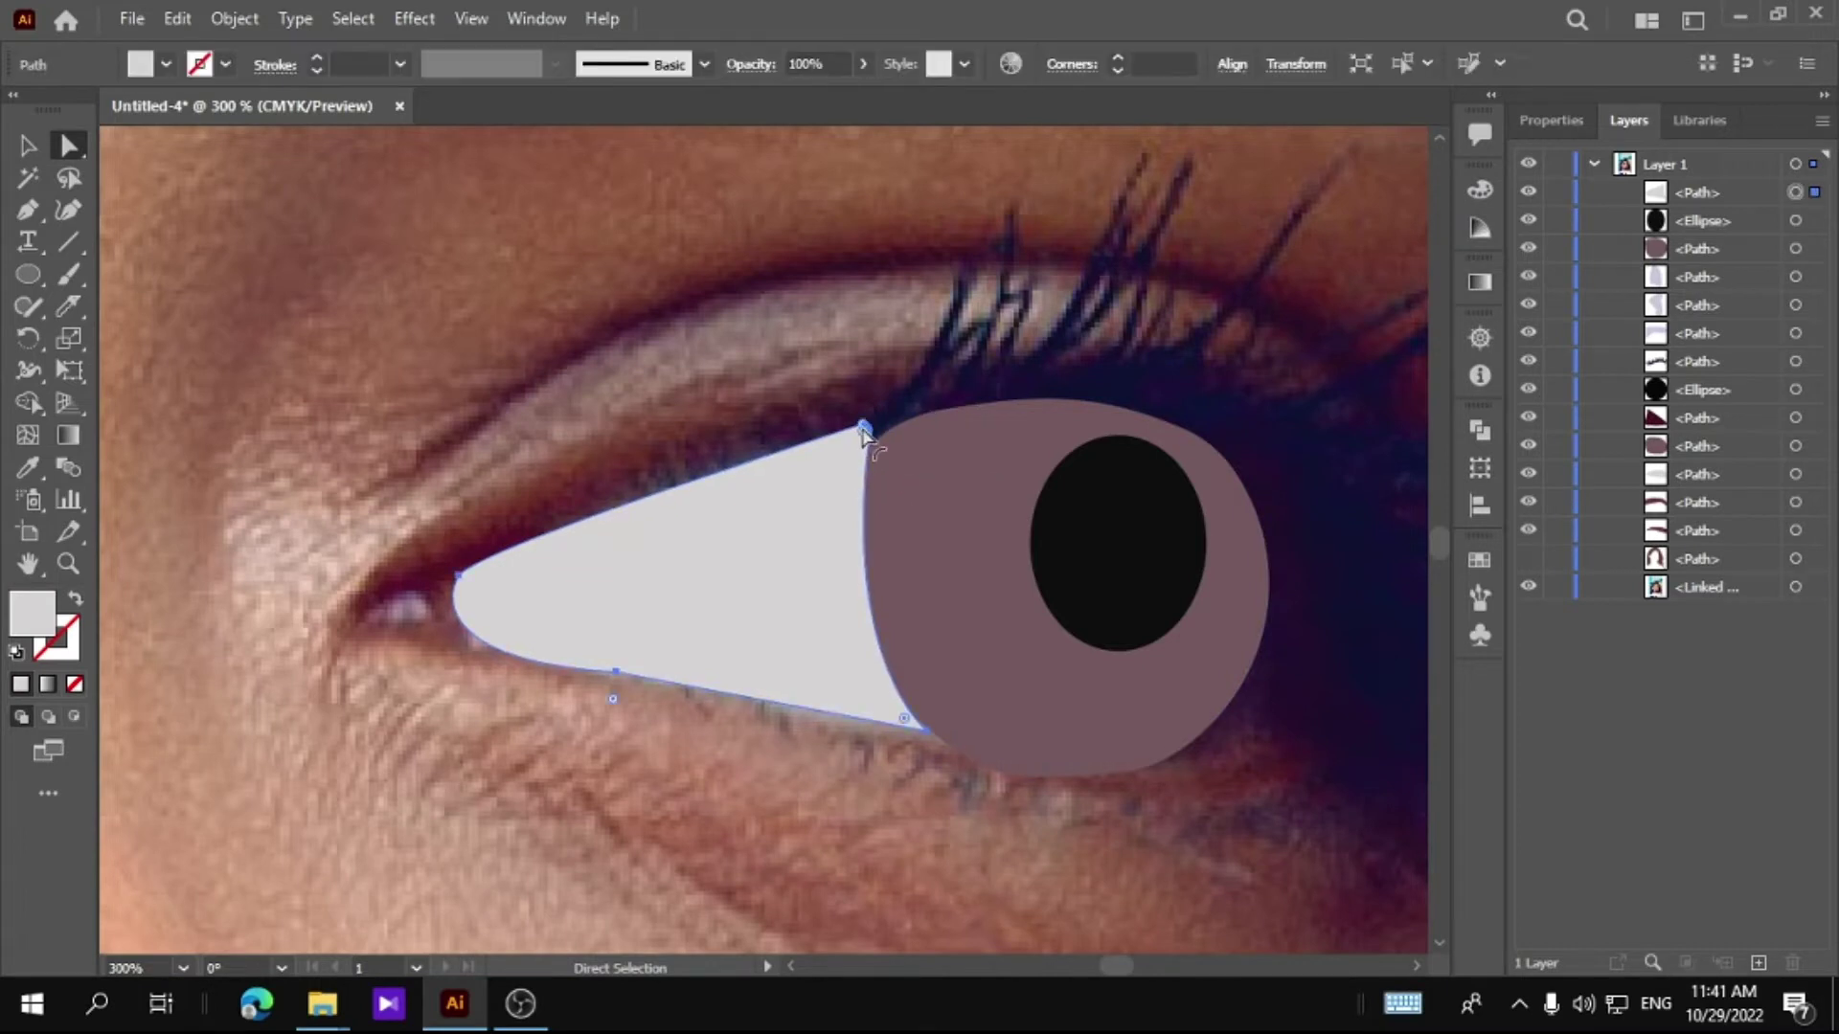
double_click(861, 433)
Step: Finish adjusting the eye-white's top anchor curve
left_click(980, 571)
left_click_drag(876, 428, 870, 458)
left_click(409, 491)
Step: Pen a tear-duct shape at the inner corner and fill it with sampled dark maroon
left_click(467, 558)
left_click_drag(363, 635, 349, 657)
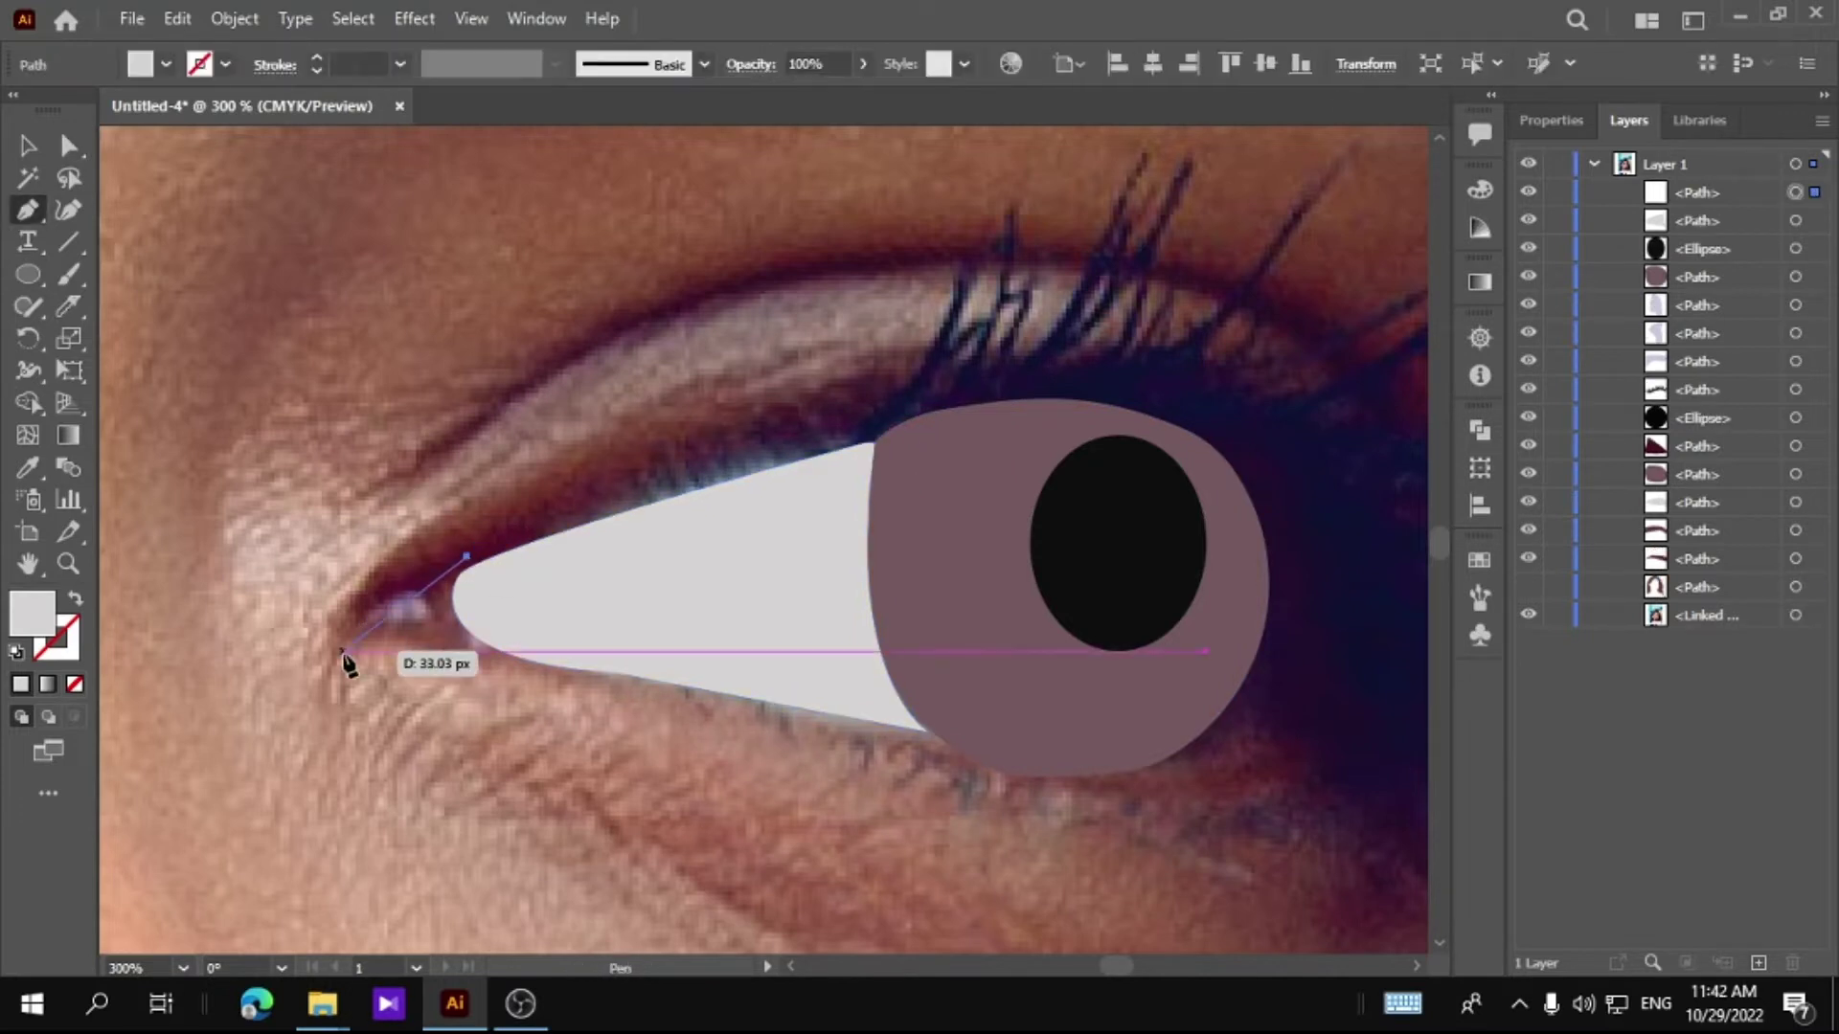
mouse_move(504, 652)
left_mouse_down()
mouse_move(480, 668)
mouse_move(488, 608)
left_mouse_up()
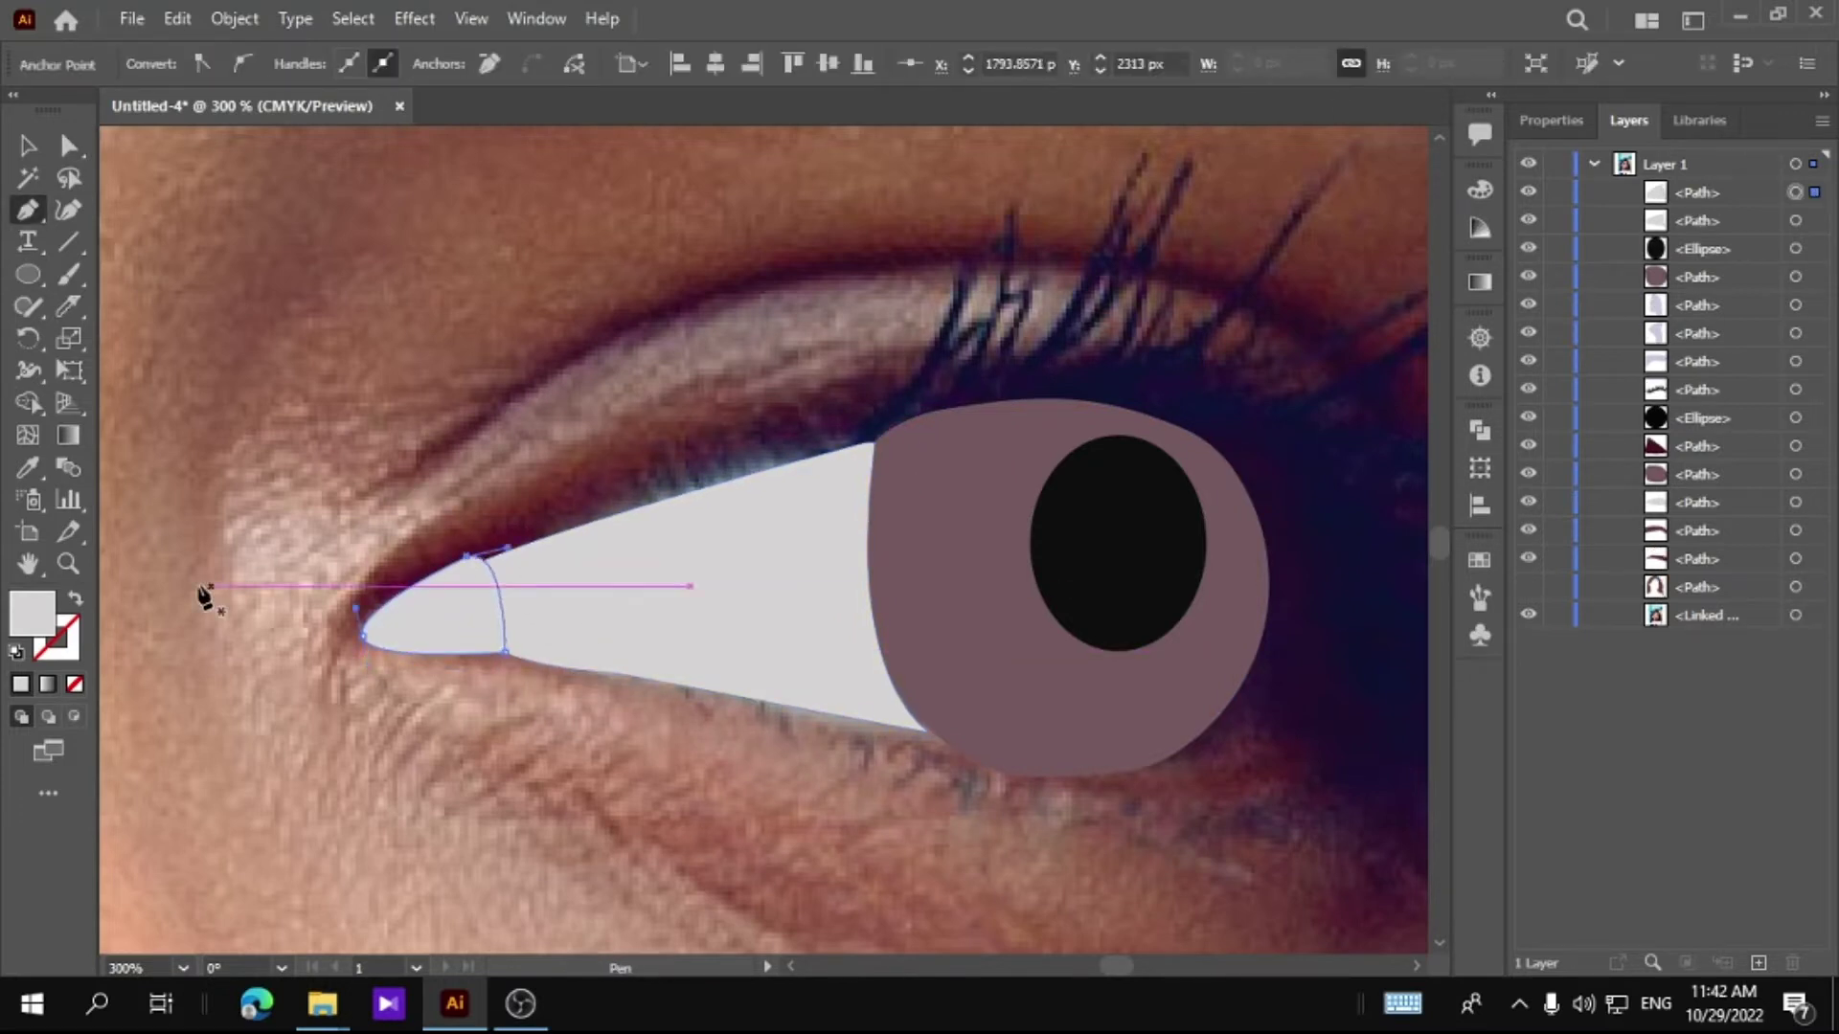
left_click(27, 470)
left_click_drag(532, 491, 946, 486)
left_click(251, 395)
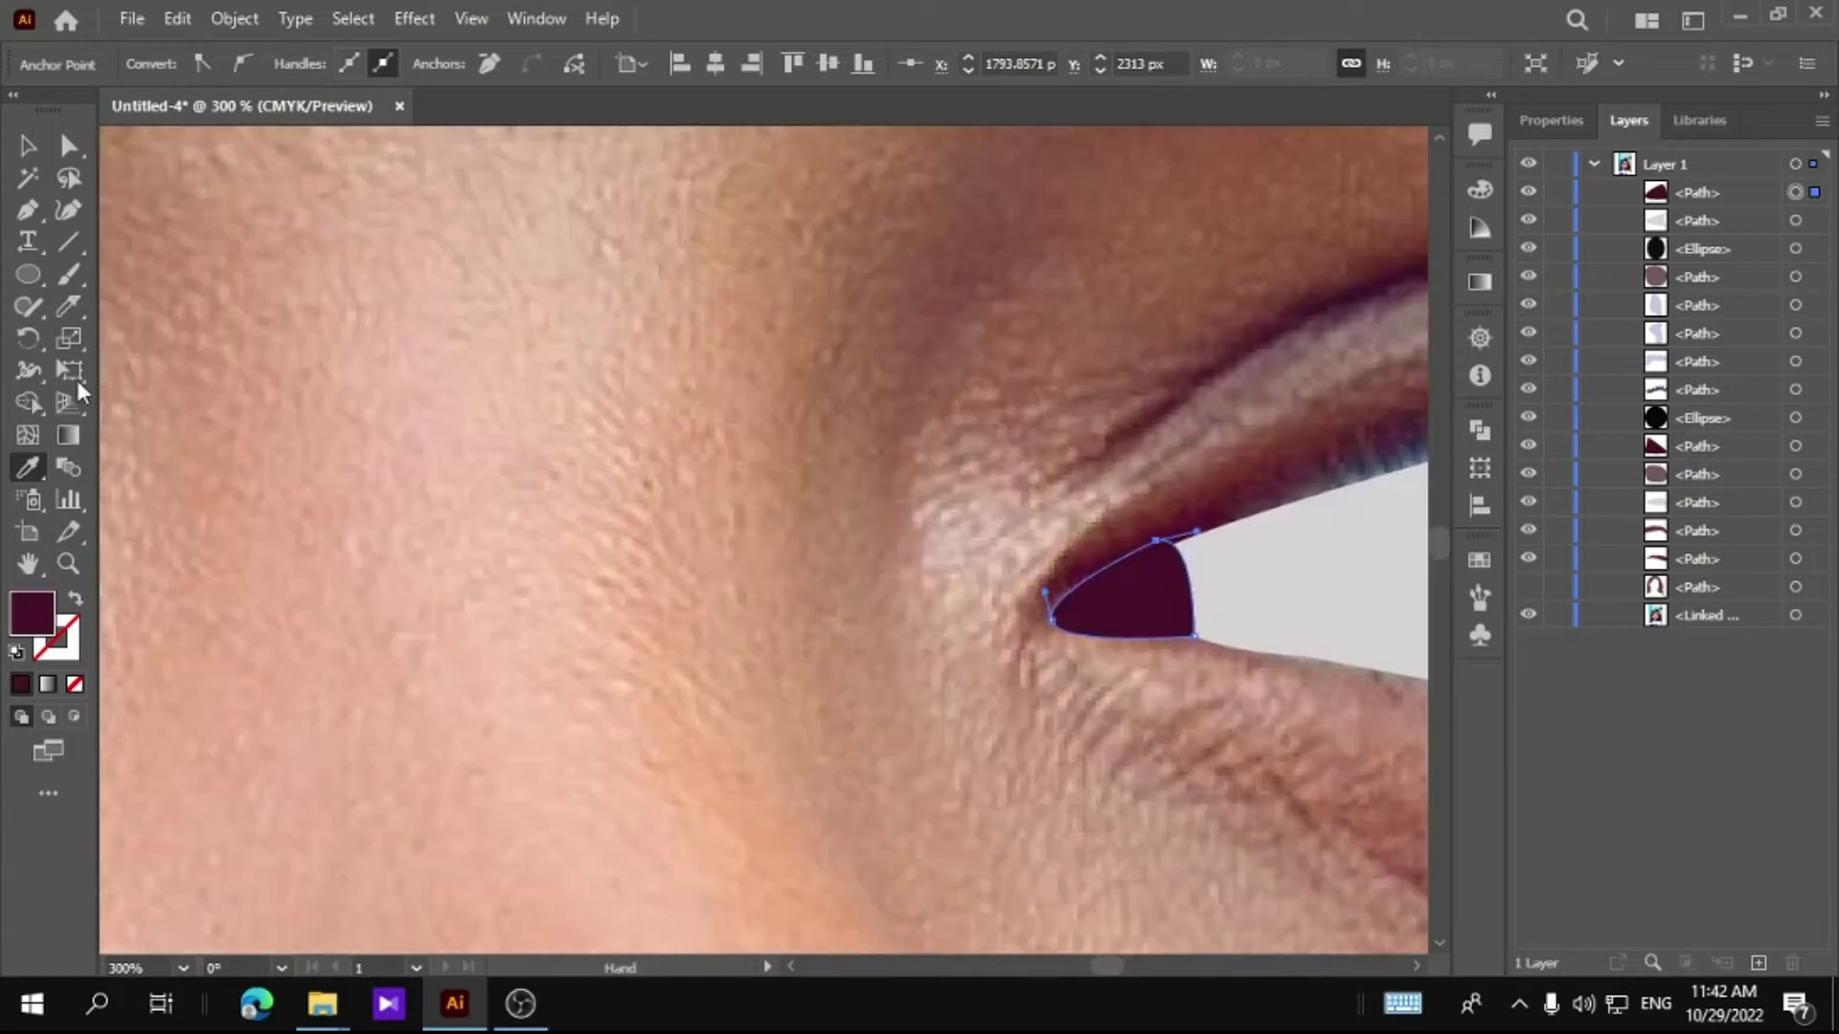
key("v")
left_click(882, 368)
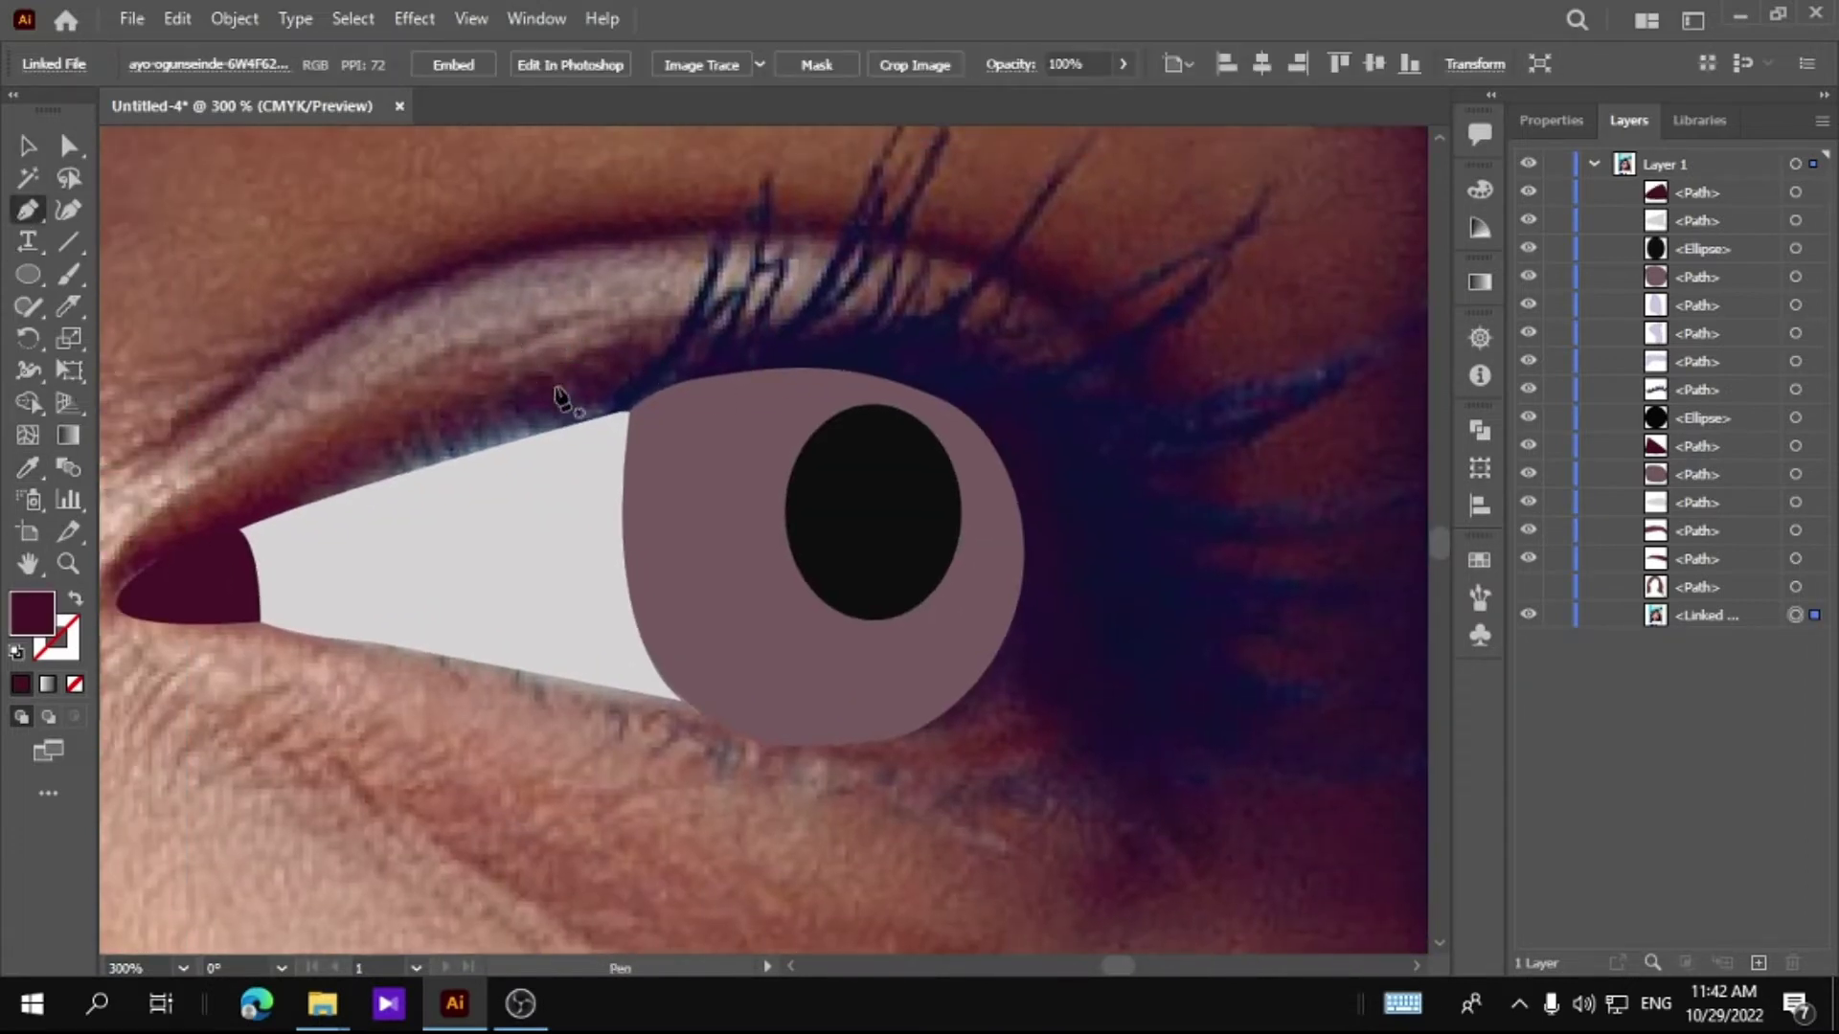
Step: Start the lash path with the first lash spikes along the inner upper lid
left_click(357, 467)
left_click_drag(596, 392, 632, 377)
mouse_move(709, 249)
left_mouse_down()
mouse_move(717, 263)
mouse_move(761, 170)
left_mouse_up()
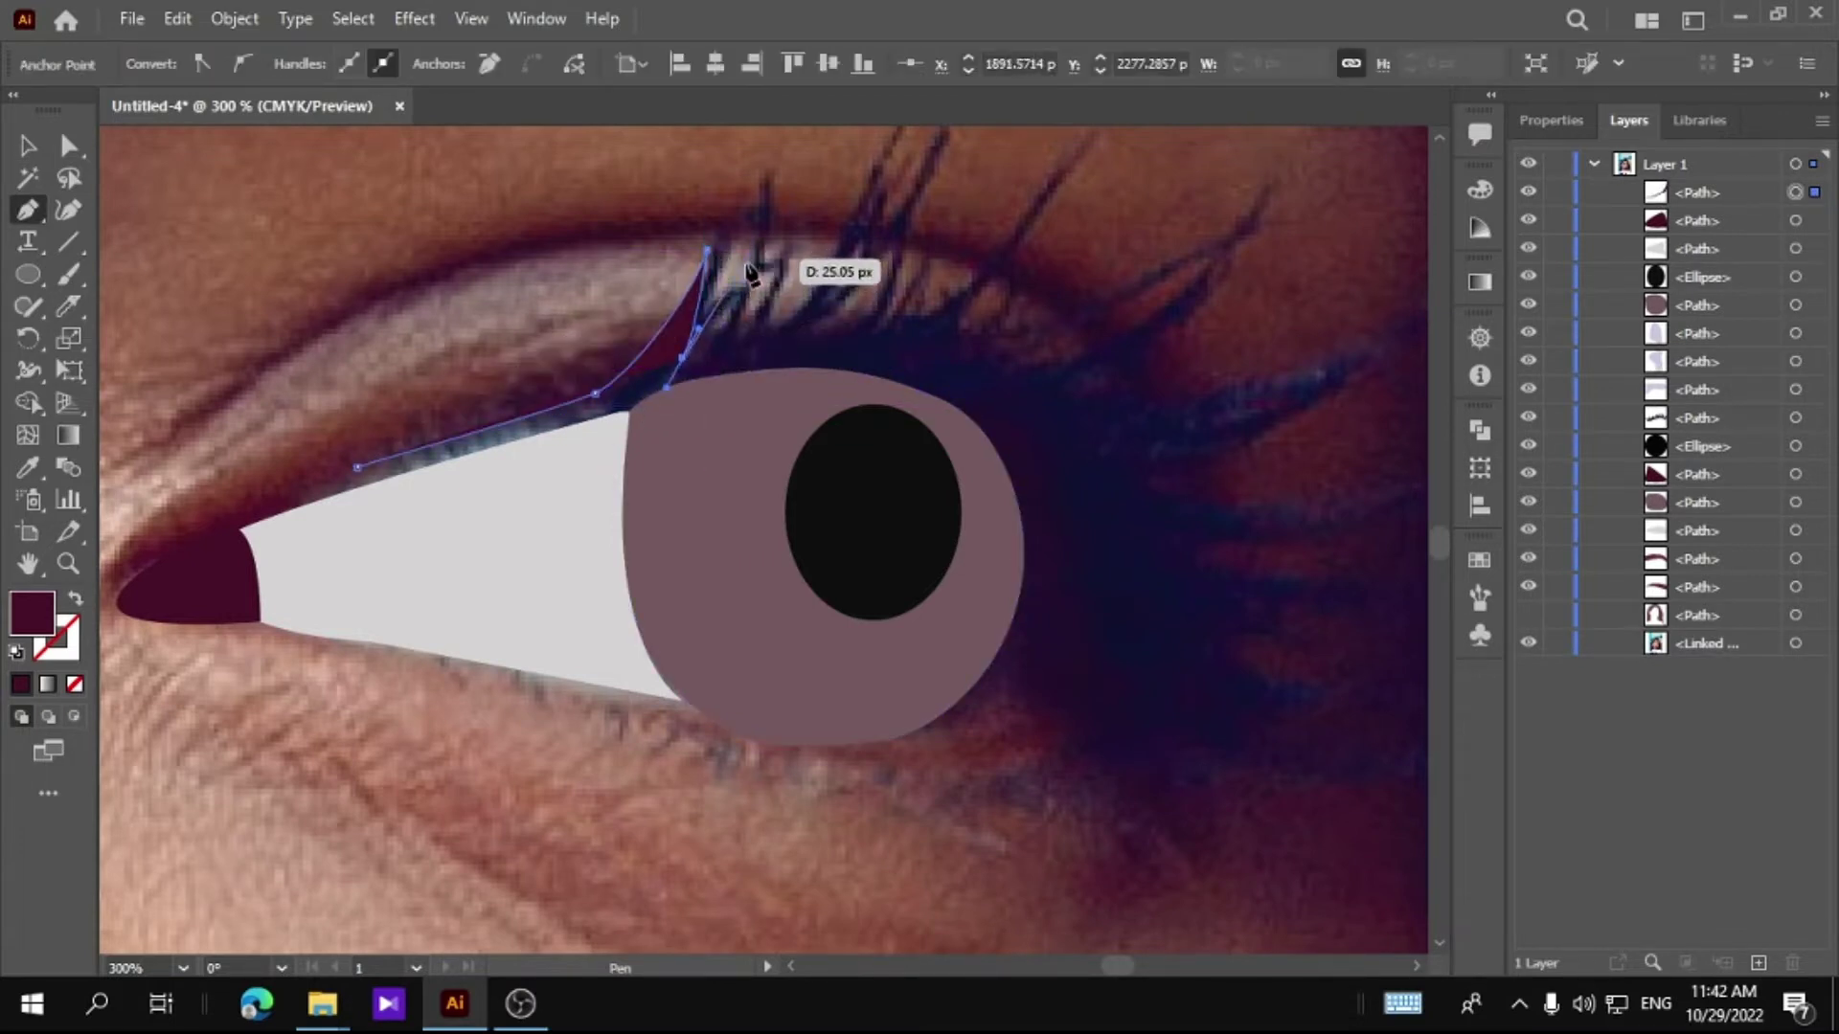
mouse_move(734, 339)
left_mouse_down()
mouse_move(769, 302)
mouse_move(742, 359)
left_mouse_up()
left_click(764, 327)
left_click(787, 248)
scroll(776, 278, "up", 3)
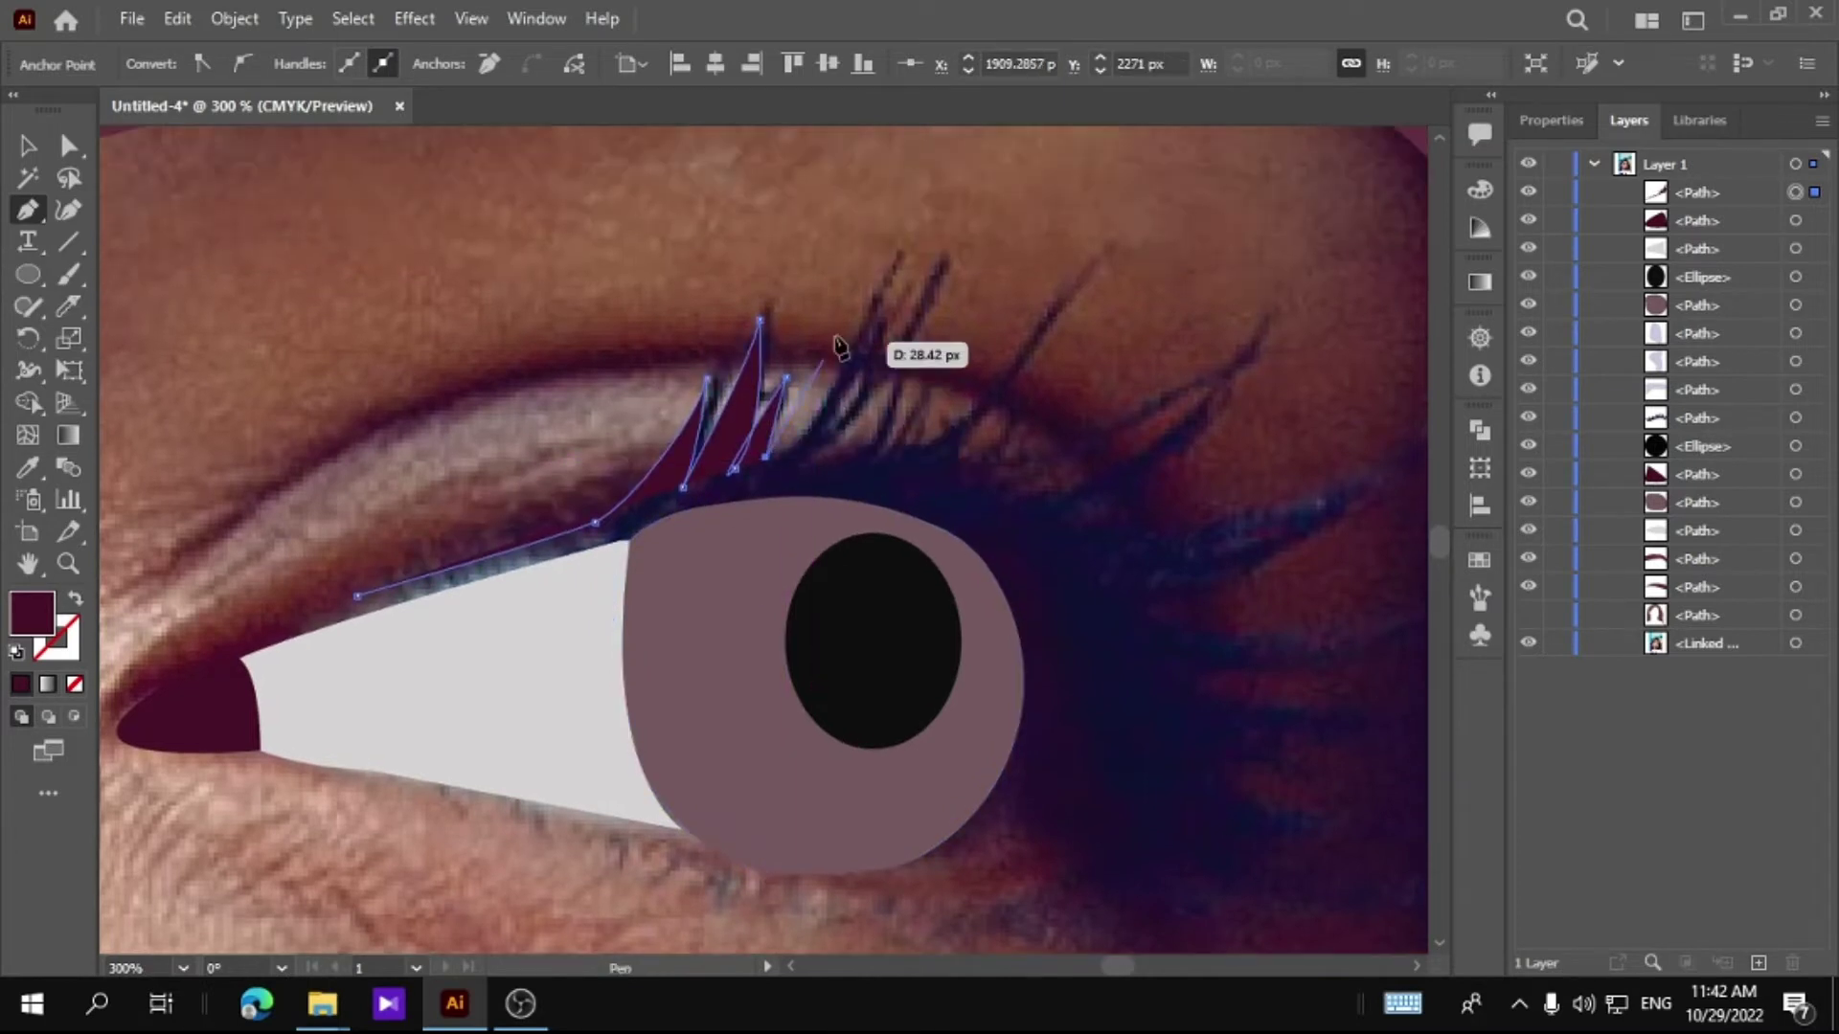
left_click_drag(900, 252, 907, 169)
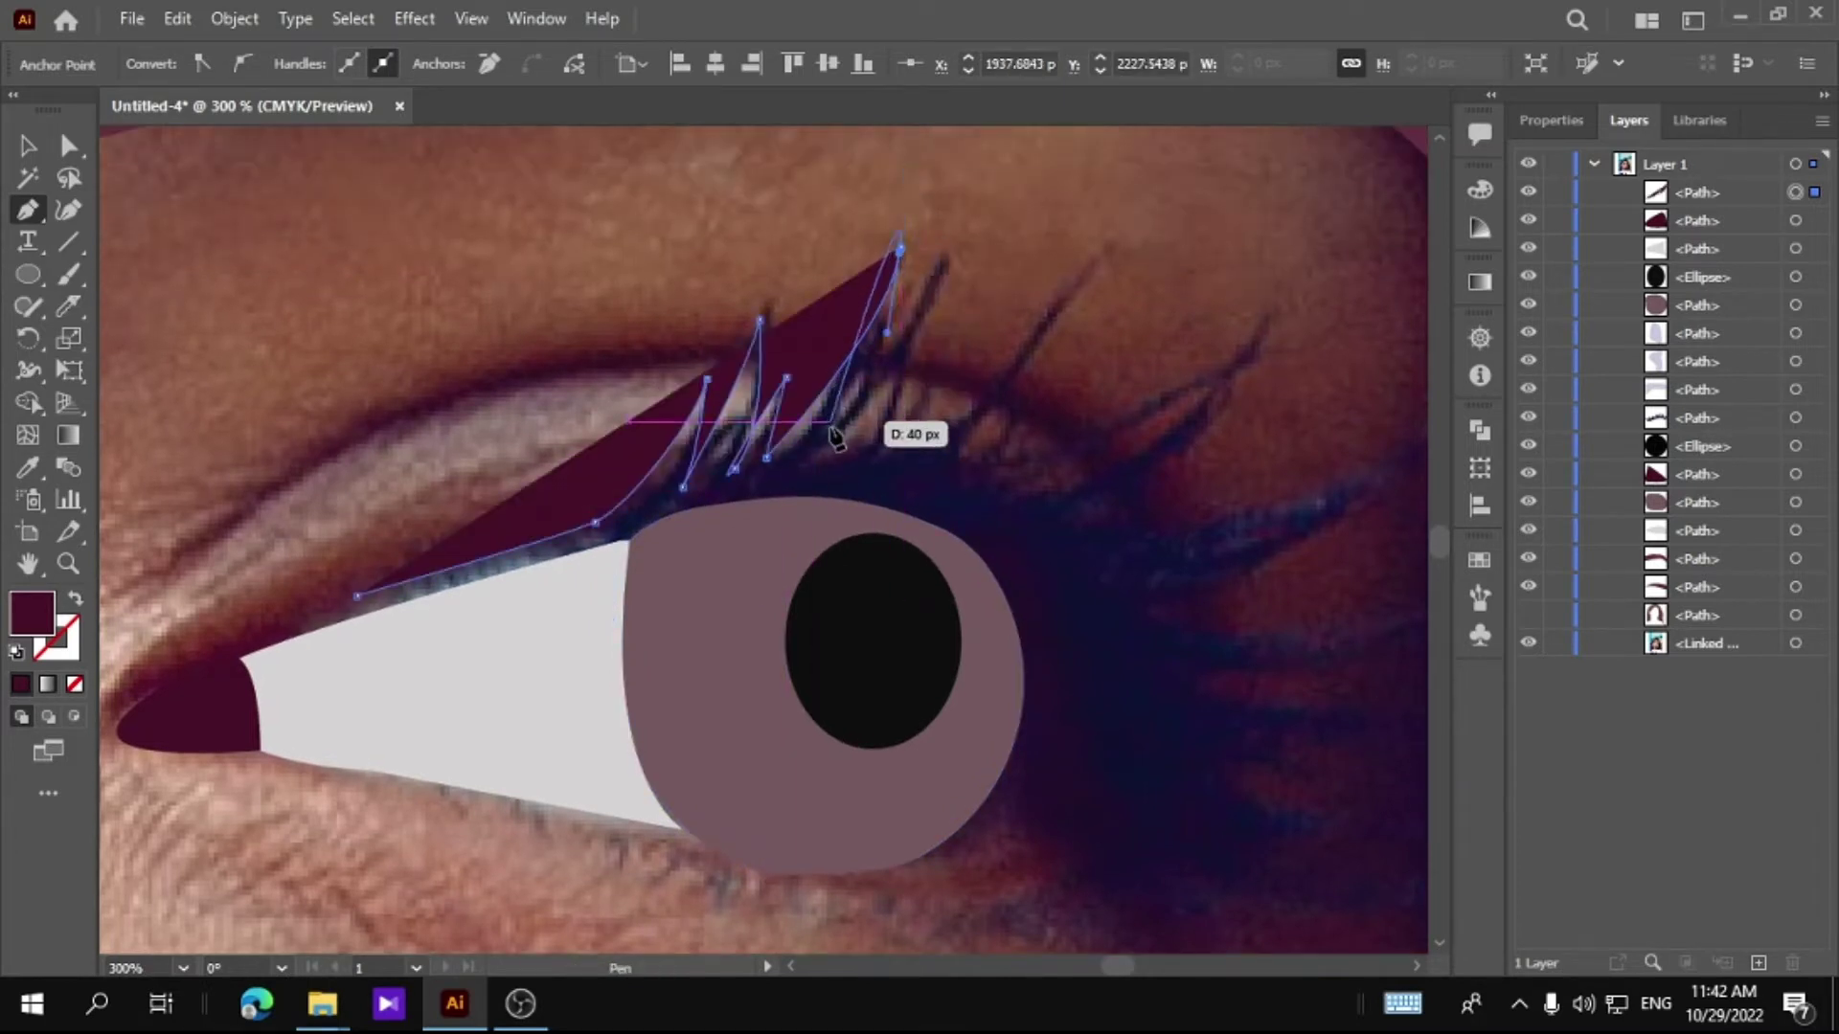
left_click(831, 422)
left_click_drag(944, 258, 957, 306)
left_click(829, 447)
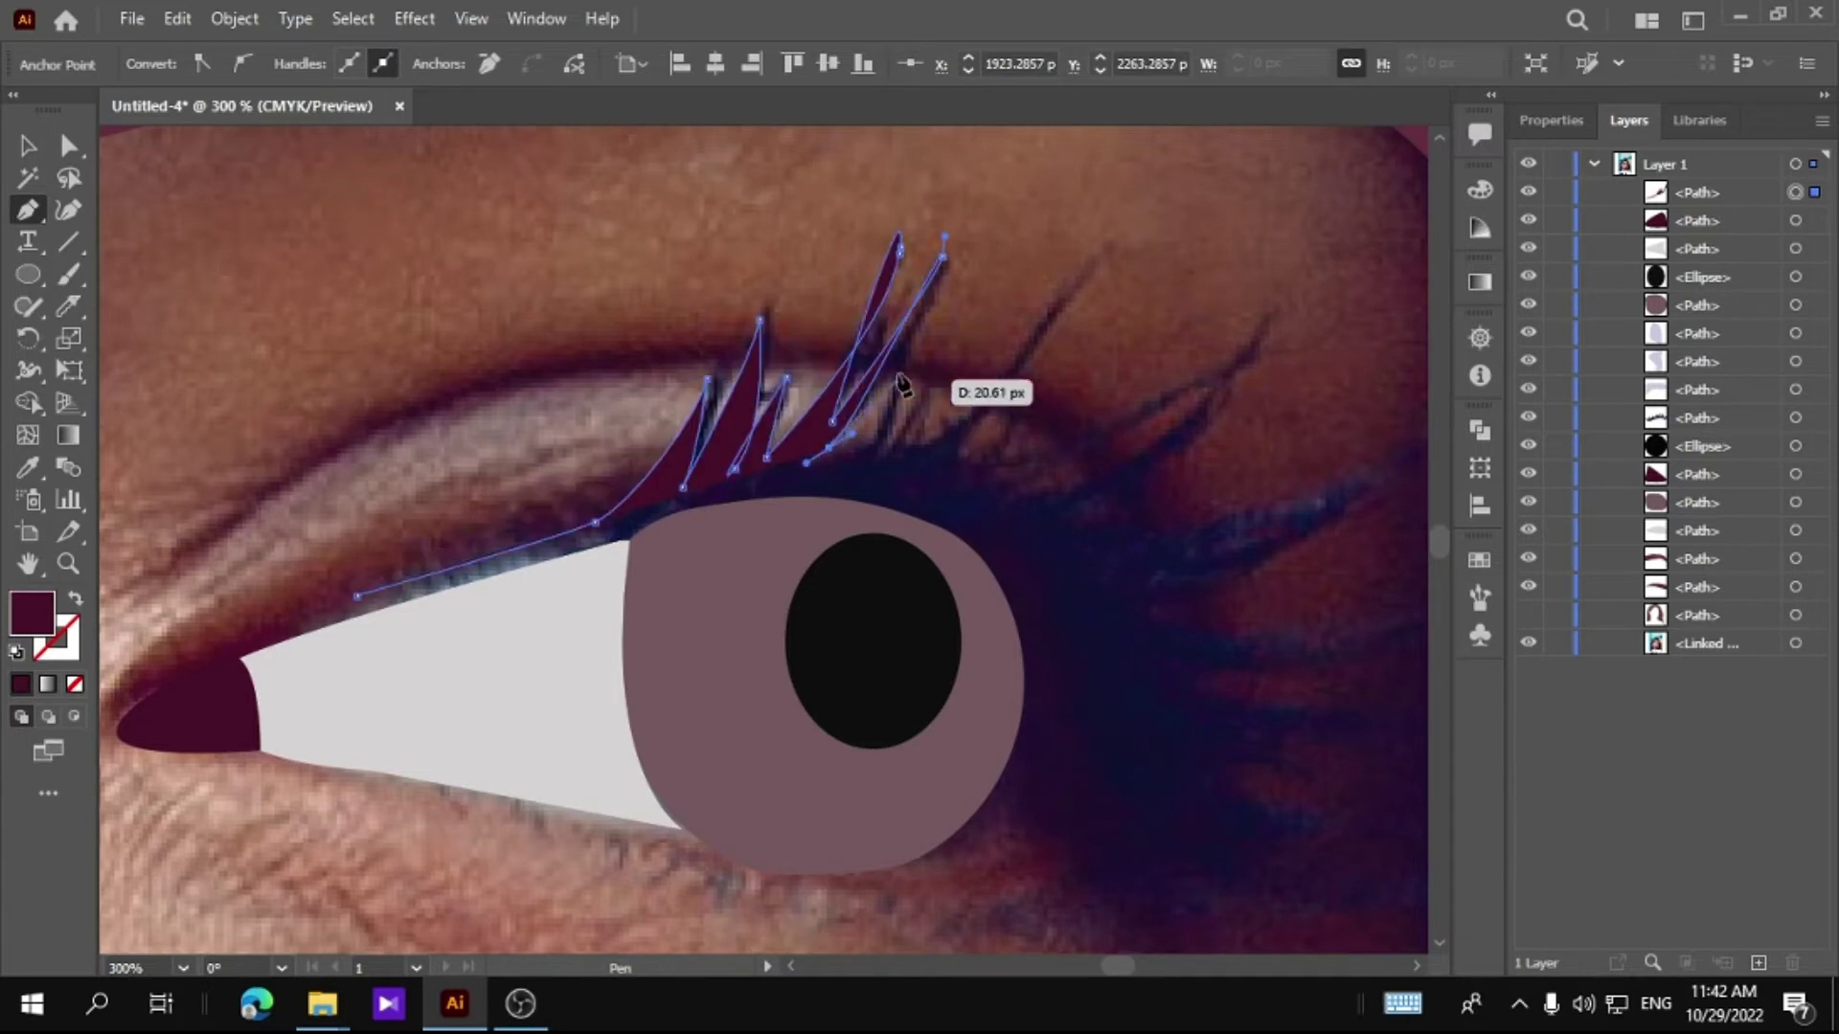
Step: Add more pointed lash tips and base anchors across the middle of the upper lid
left_click_drag(931, 381, 942, 347)
left_click(931, 381)
left_click(923, 445)
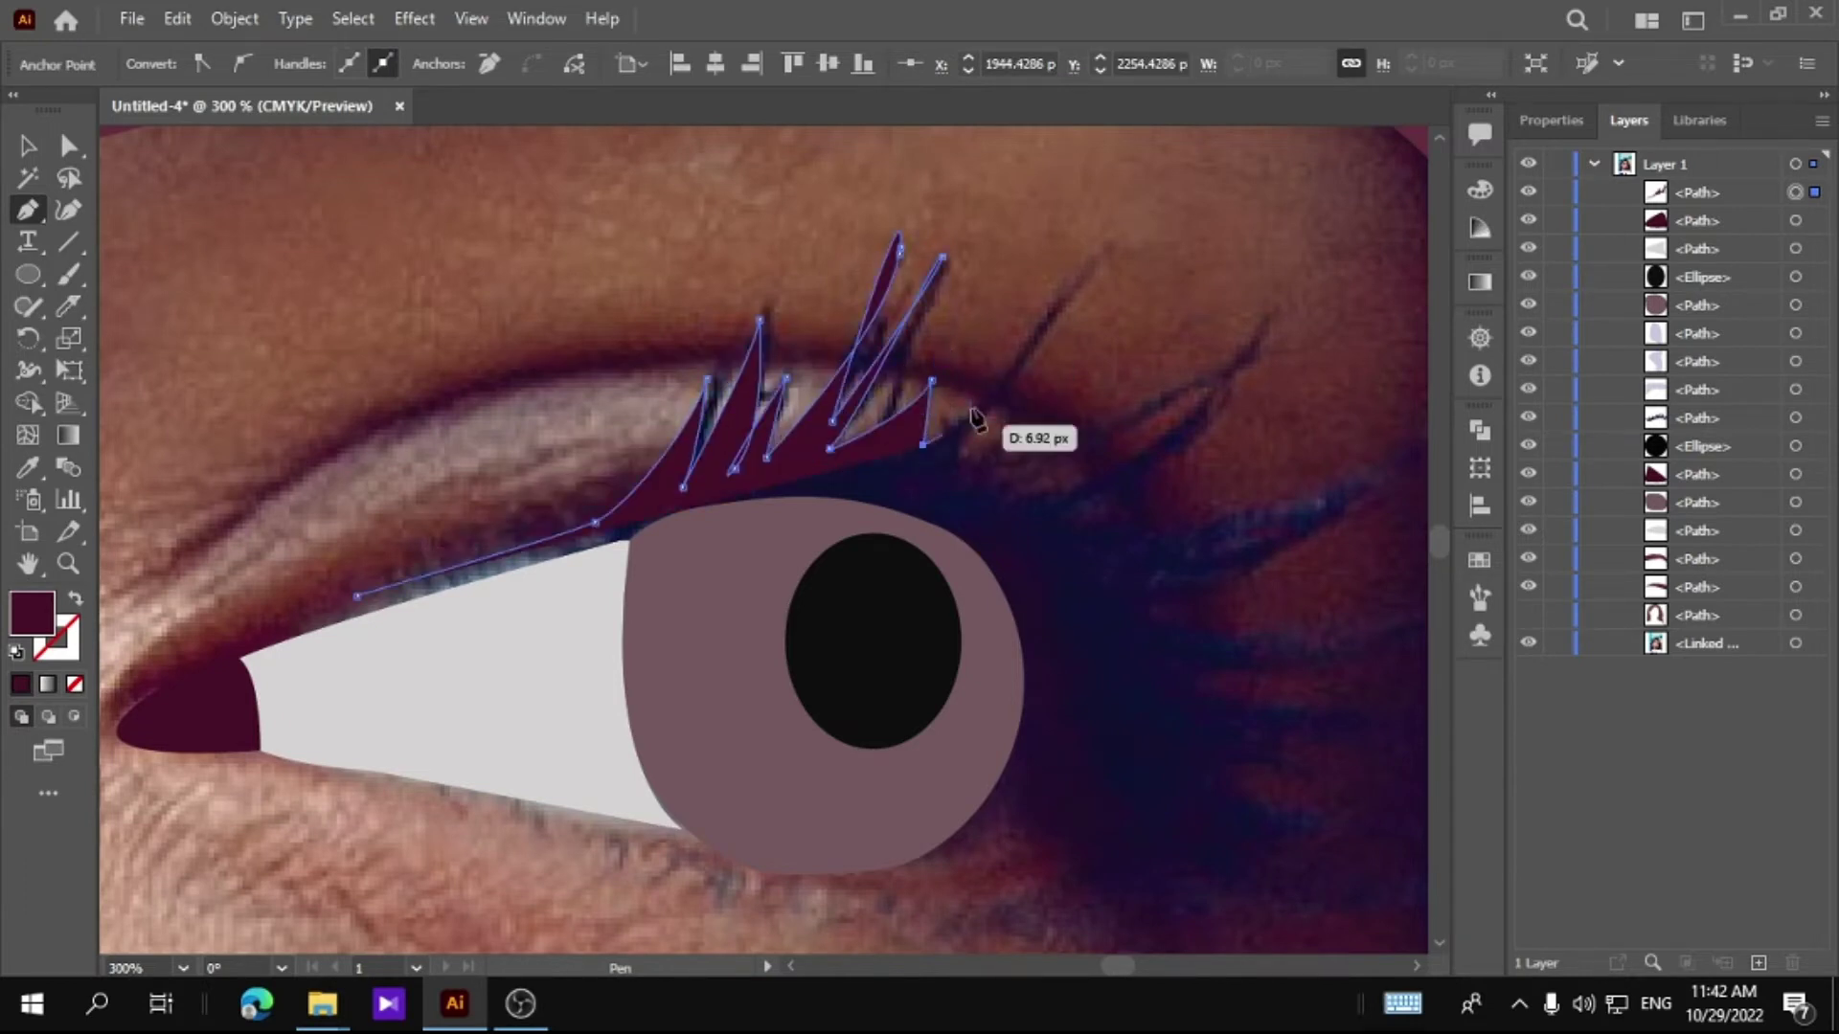
left_click(1105, 239)
left_click(956, 455)
mouse_move(1024, 470)
left_mouse_down()
mouse_move(1058, 462)
mouse_move(1061, 525)
left_mouse_up()
left_click(1267, 327)
mouse_move(1177, 568)
left_mouse_down()
mouse_move(911, 497)
mouse_move(894, 537)
left_mouse_up()
left_click(1195, 376)
left_click(1241, 320)
left_click(1149, 435)
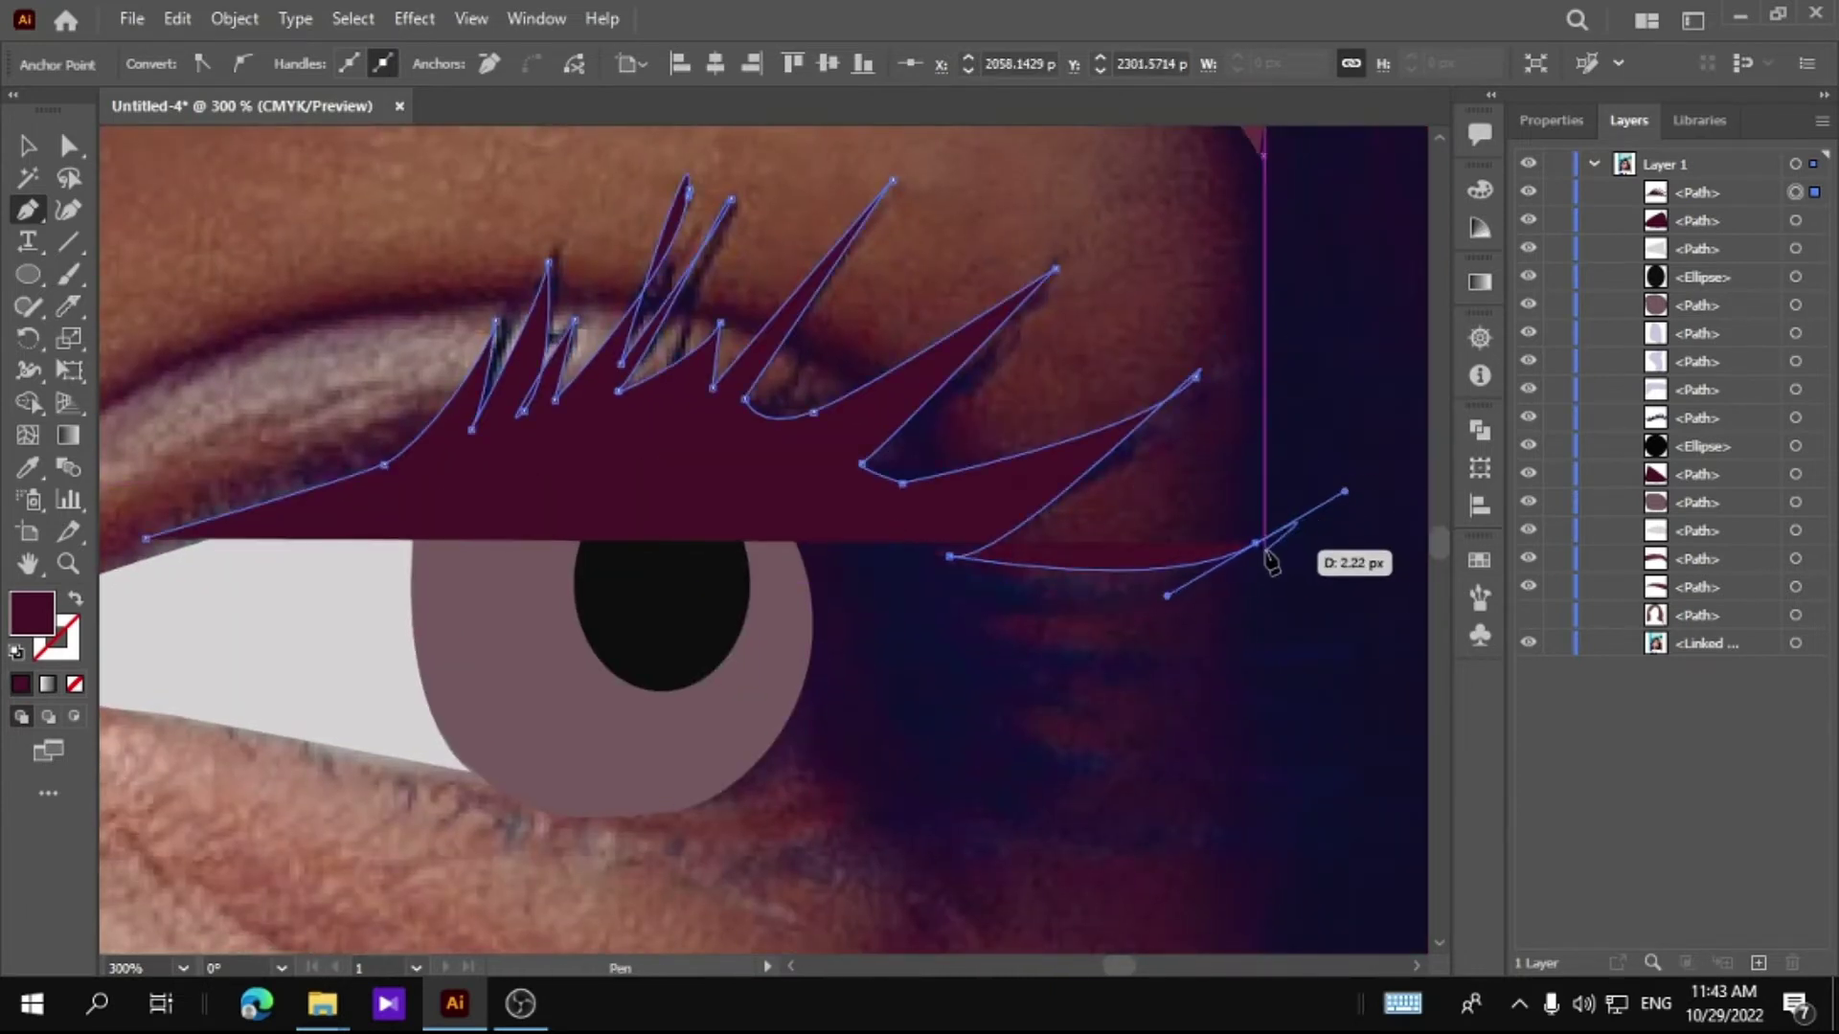
Step: Trace the outer lash spikes and the lash edge along the eye's outer side
left_click(1253, 542)
mouse_move(1022, 612)
left_mouse_down()
mouse_move(984, 621)
mouse_move(1020, 706)
mouse_move(1121, 752)
left_mouse_up()
left_click(1184, 759)
left_click_drag(1023, 782, 1030, 781)
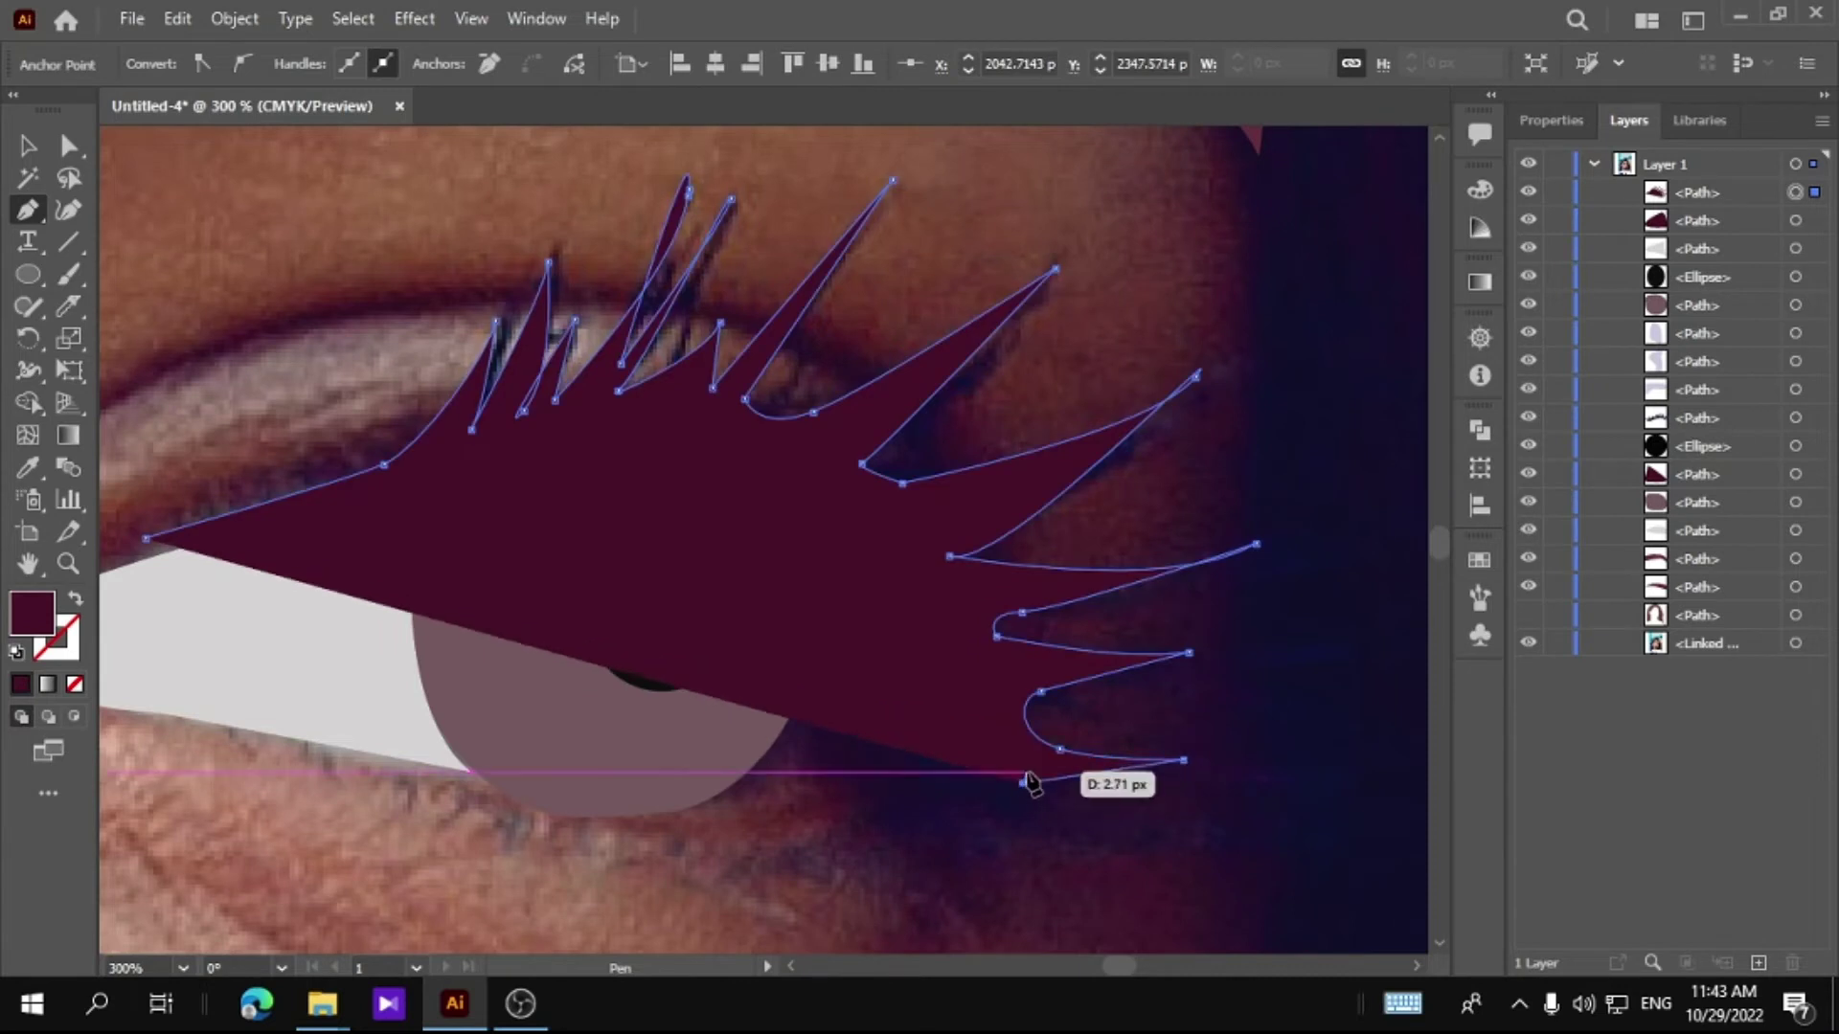
scroll(1029, 780, "down", 2)
left_click(1224, 738)
left_click(1002, 736)
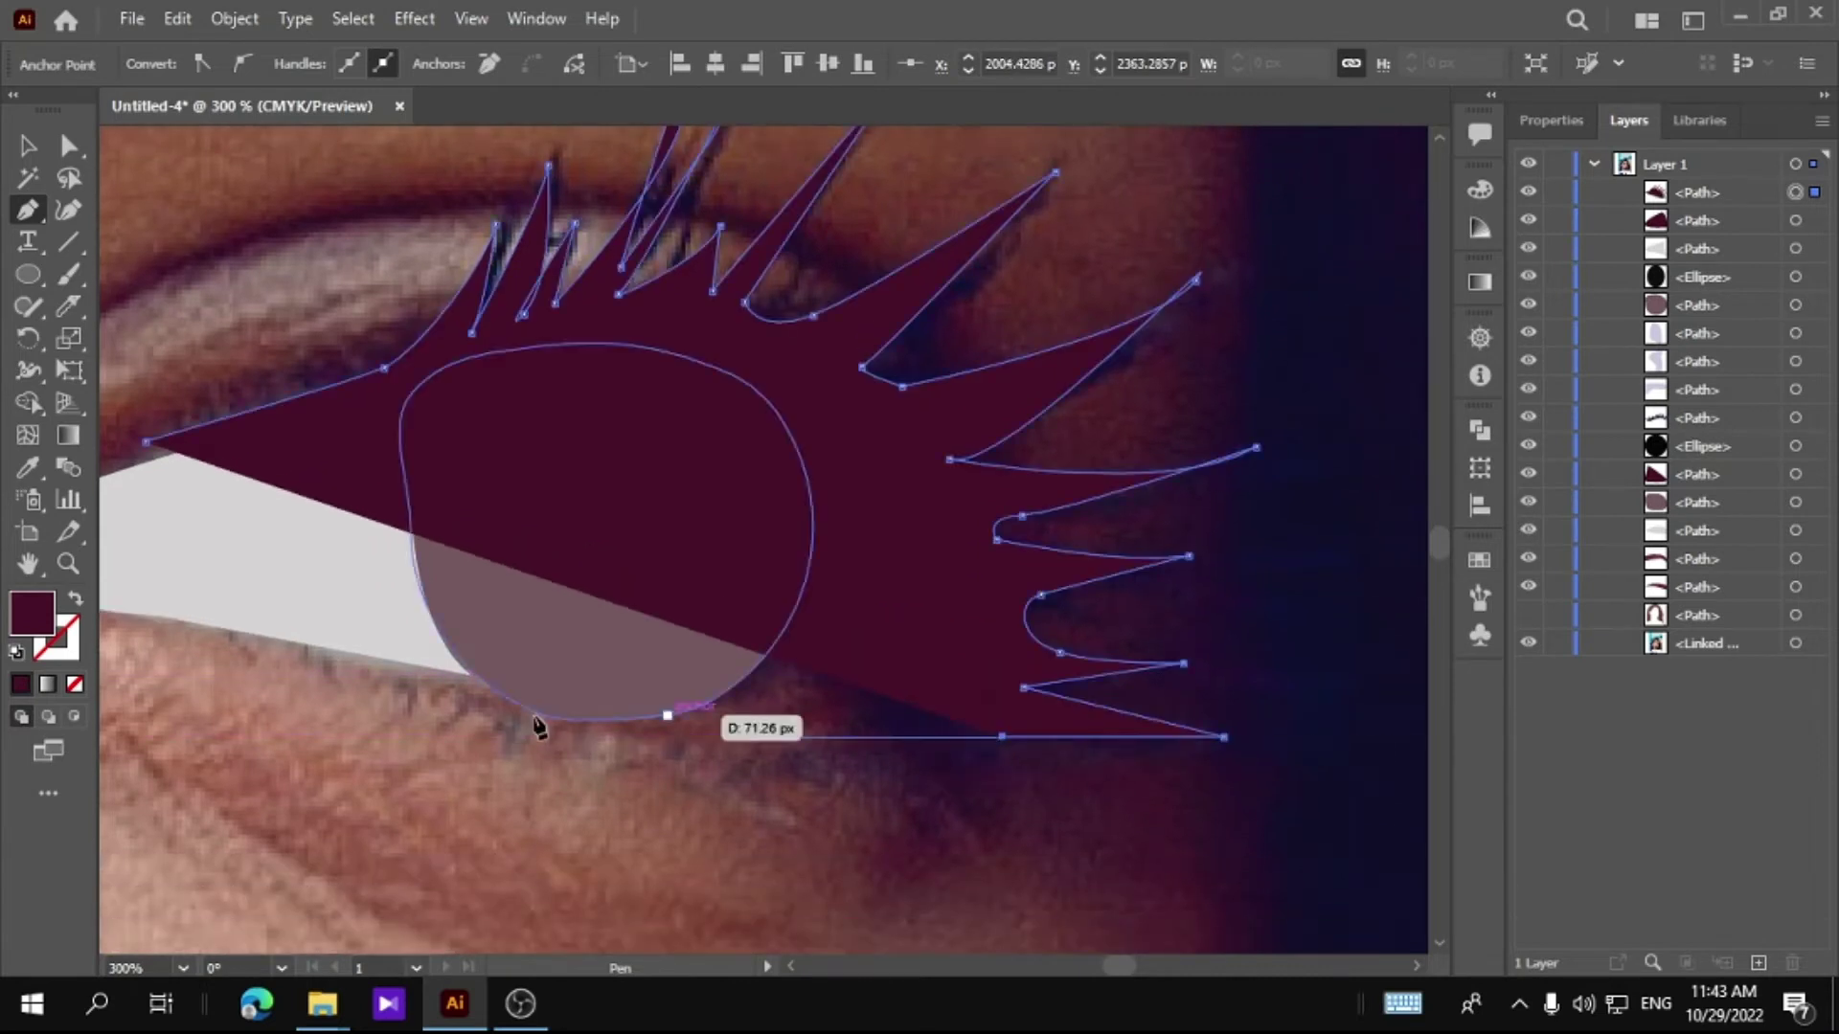
Step: Close the lash outline around the iris and inner corner, fill it dark navy, and deselect
left_click(74, 683)
left_click(906, 717)
left_click(873, 622)
left_click(843, 528)
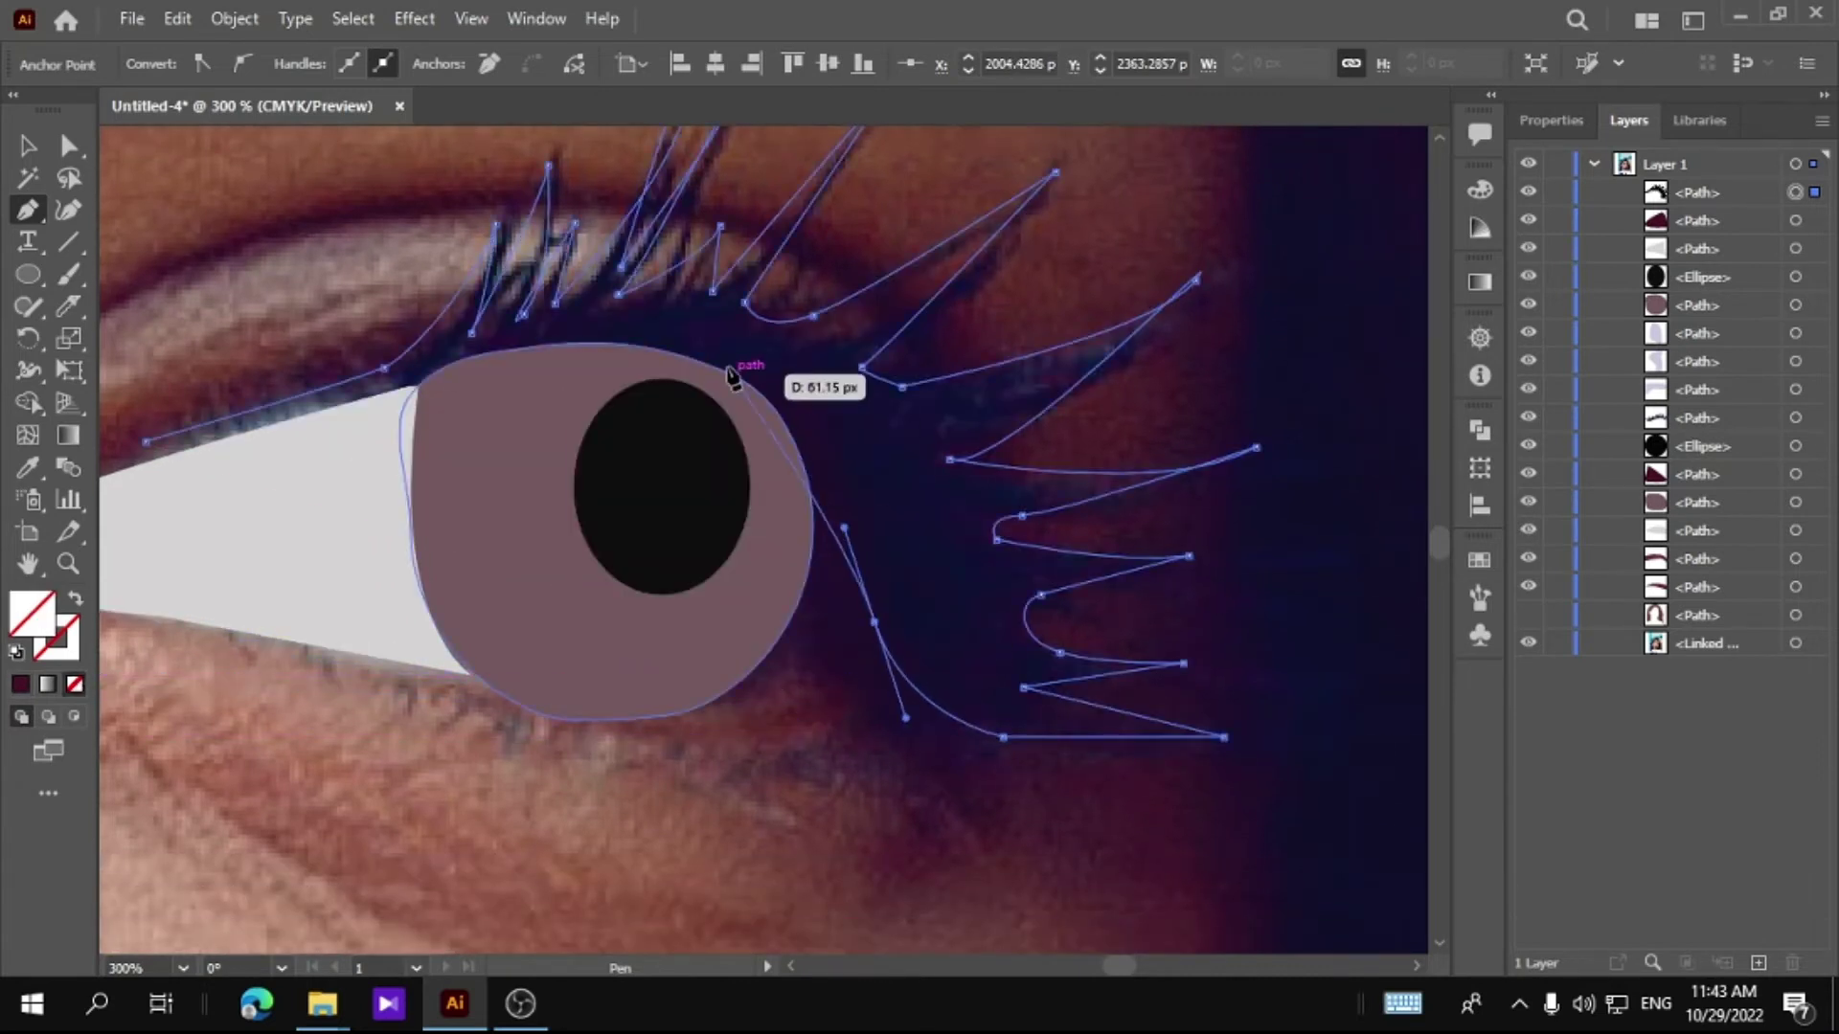
left_click_drag(766, 380, 668, 319)
left_click(420, 367)
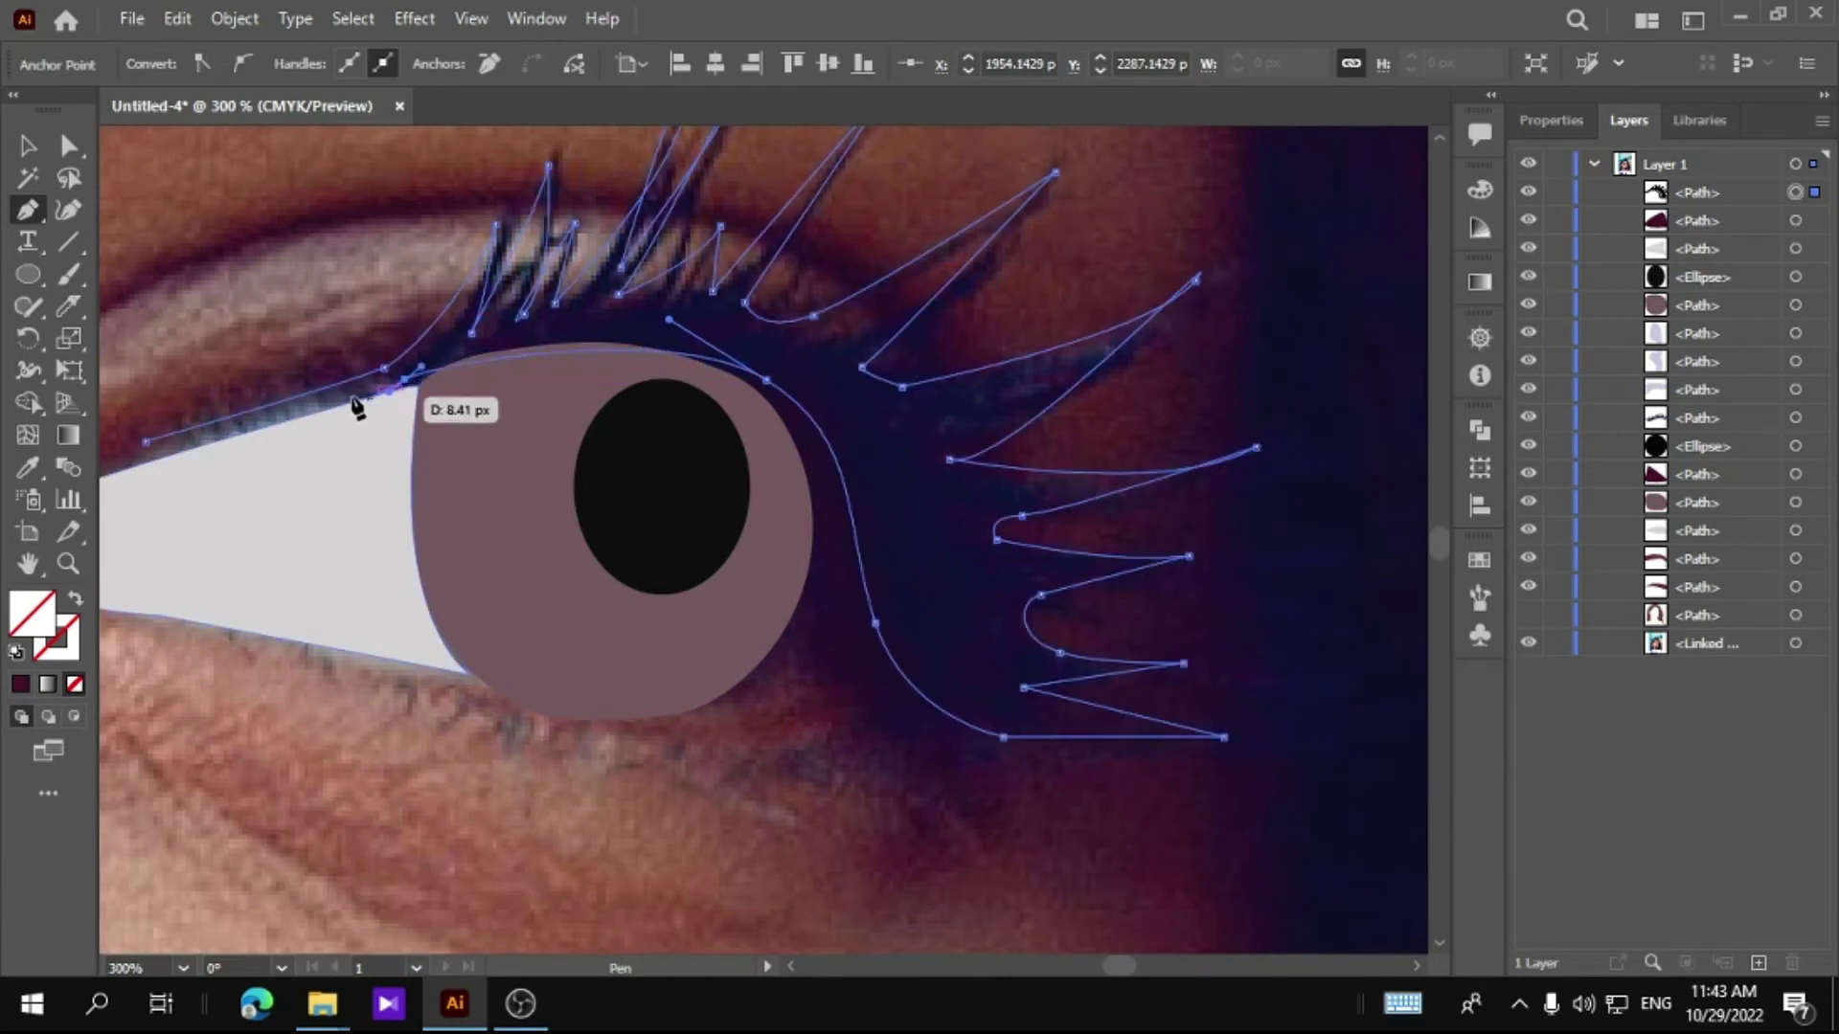
left_click(890, 555)
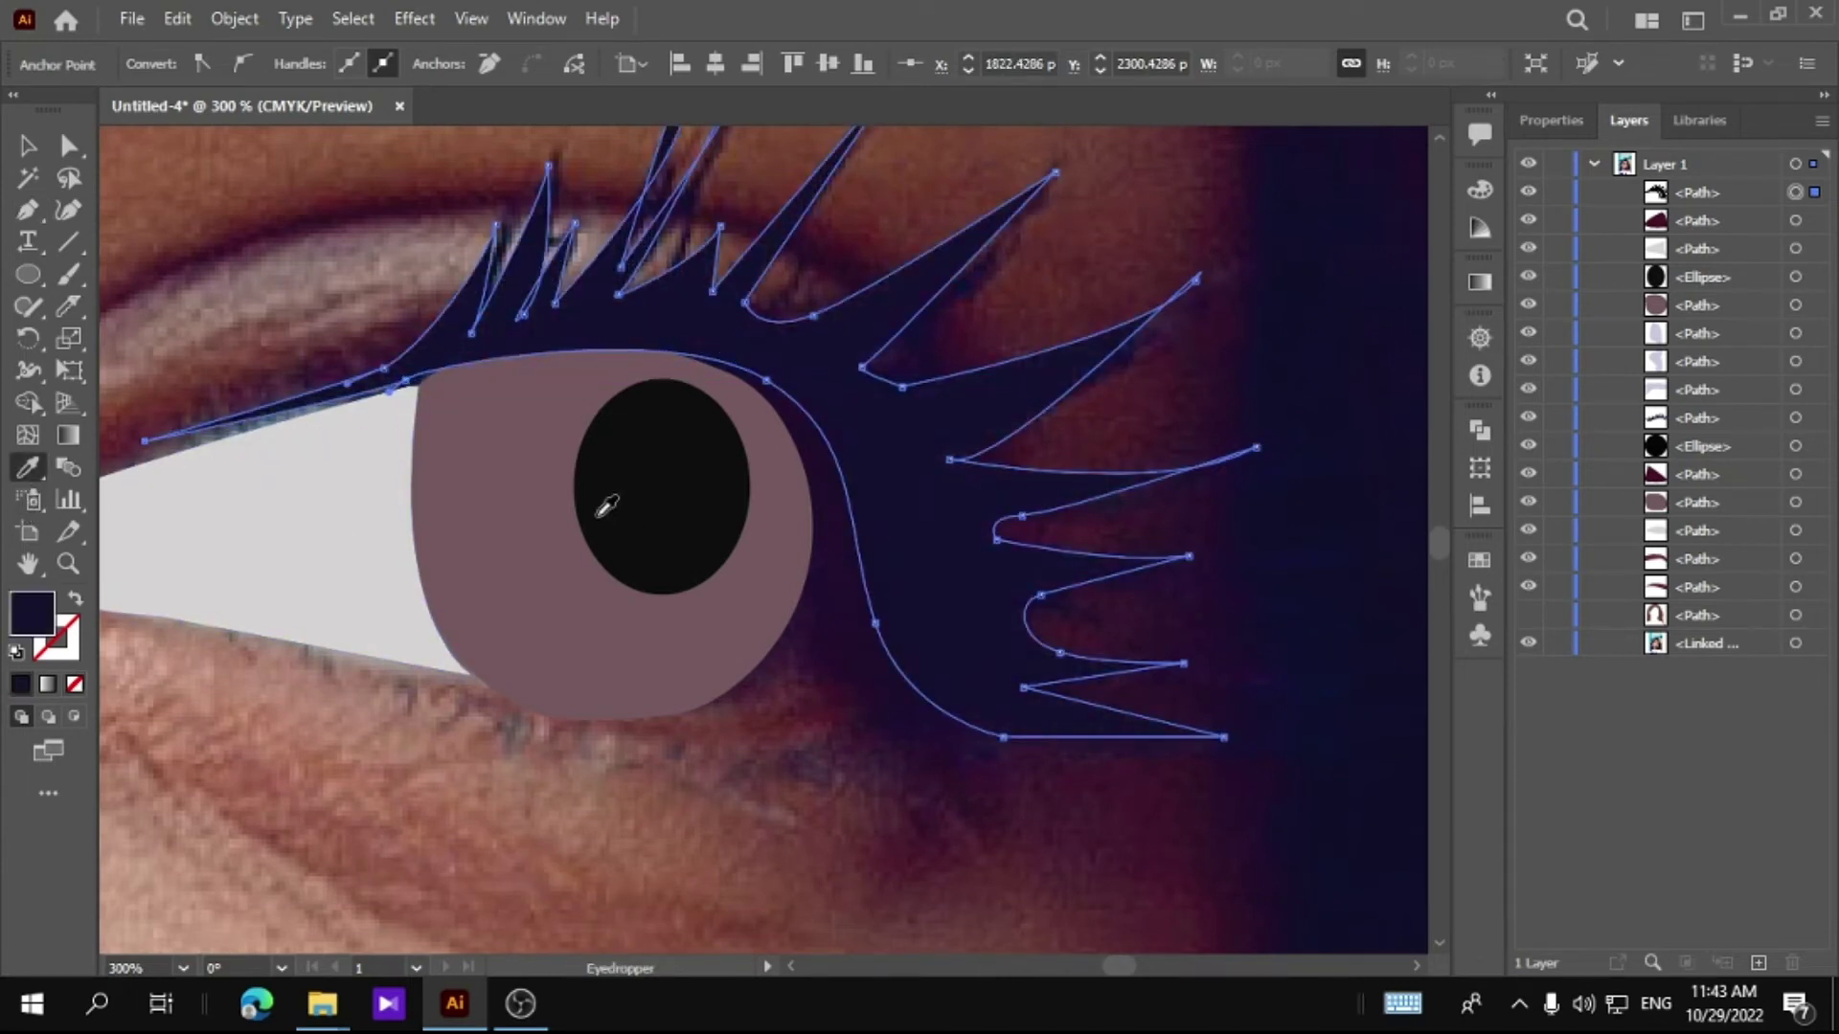
left_click(27, 145)
left_click(744, 751)
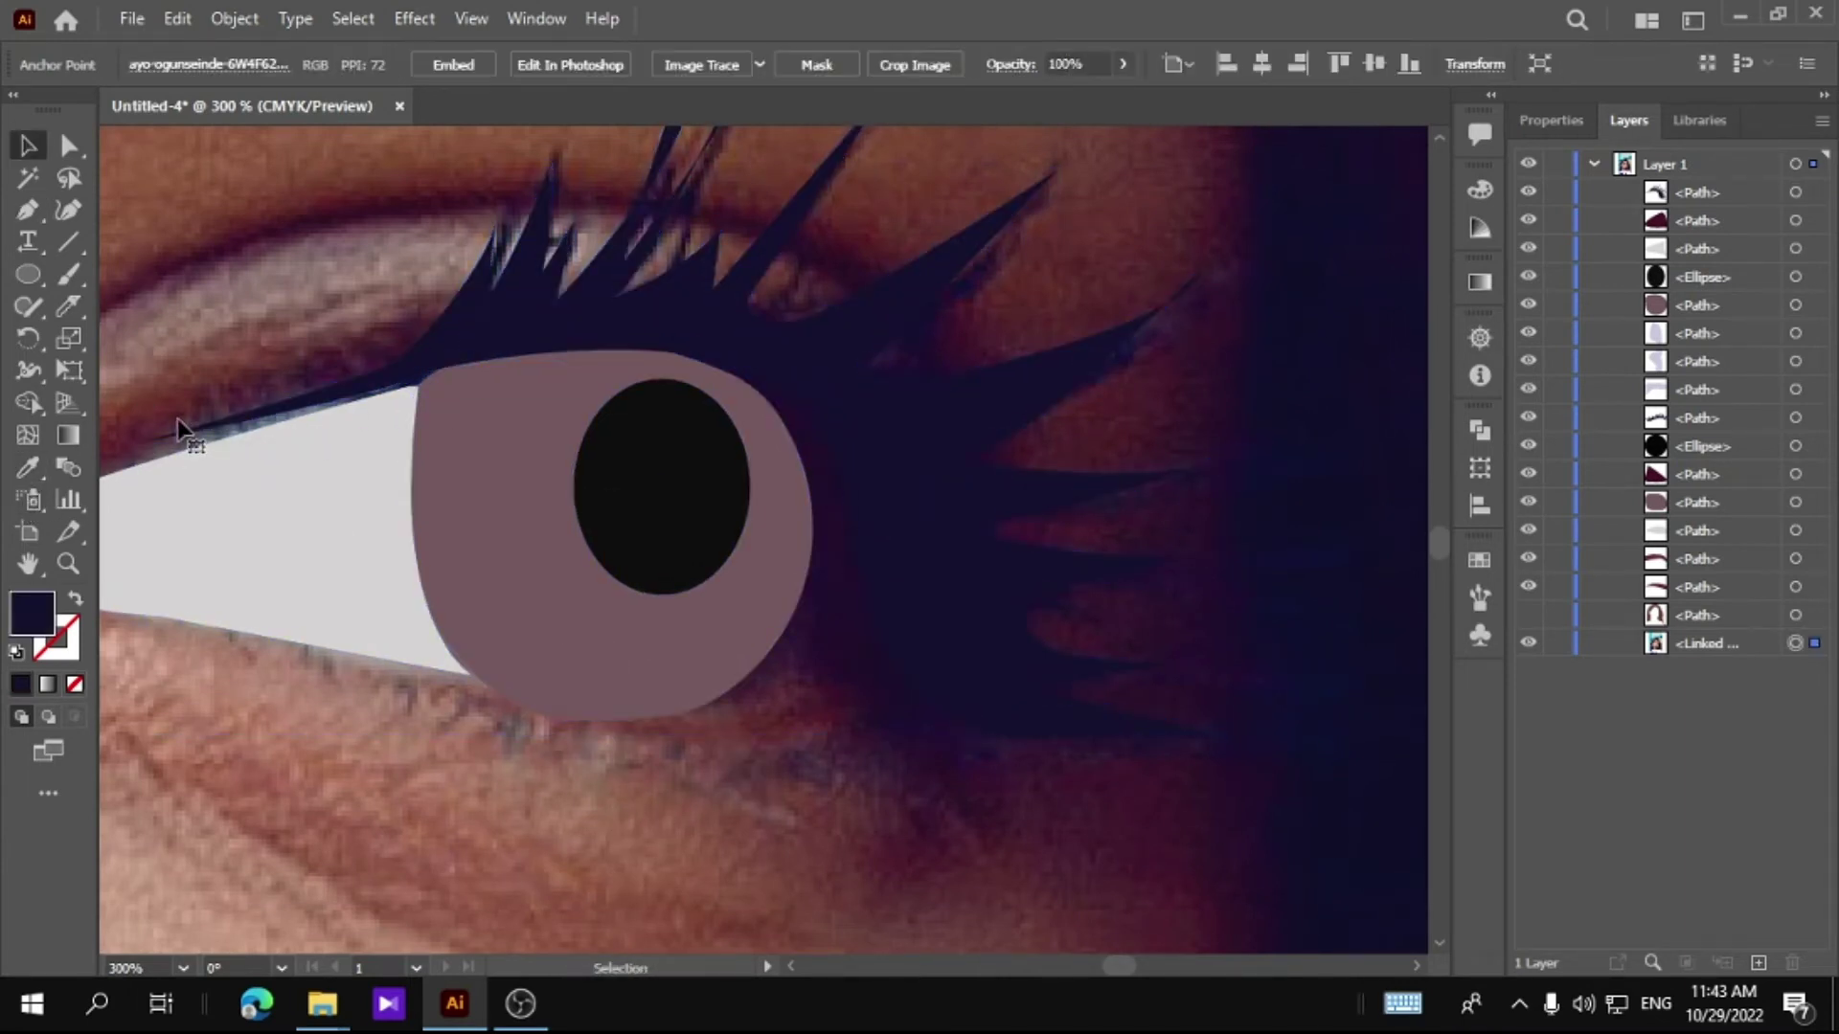
Step: Draw a four-point dark shape and position it beside the iris at the eye's outer corner
left_click(793, 363)
left_click_drag(950, 682, 967, 696)
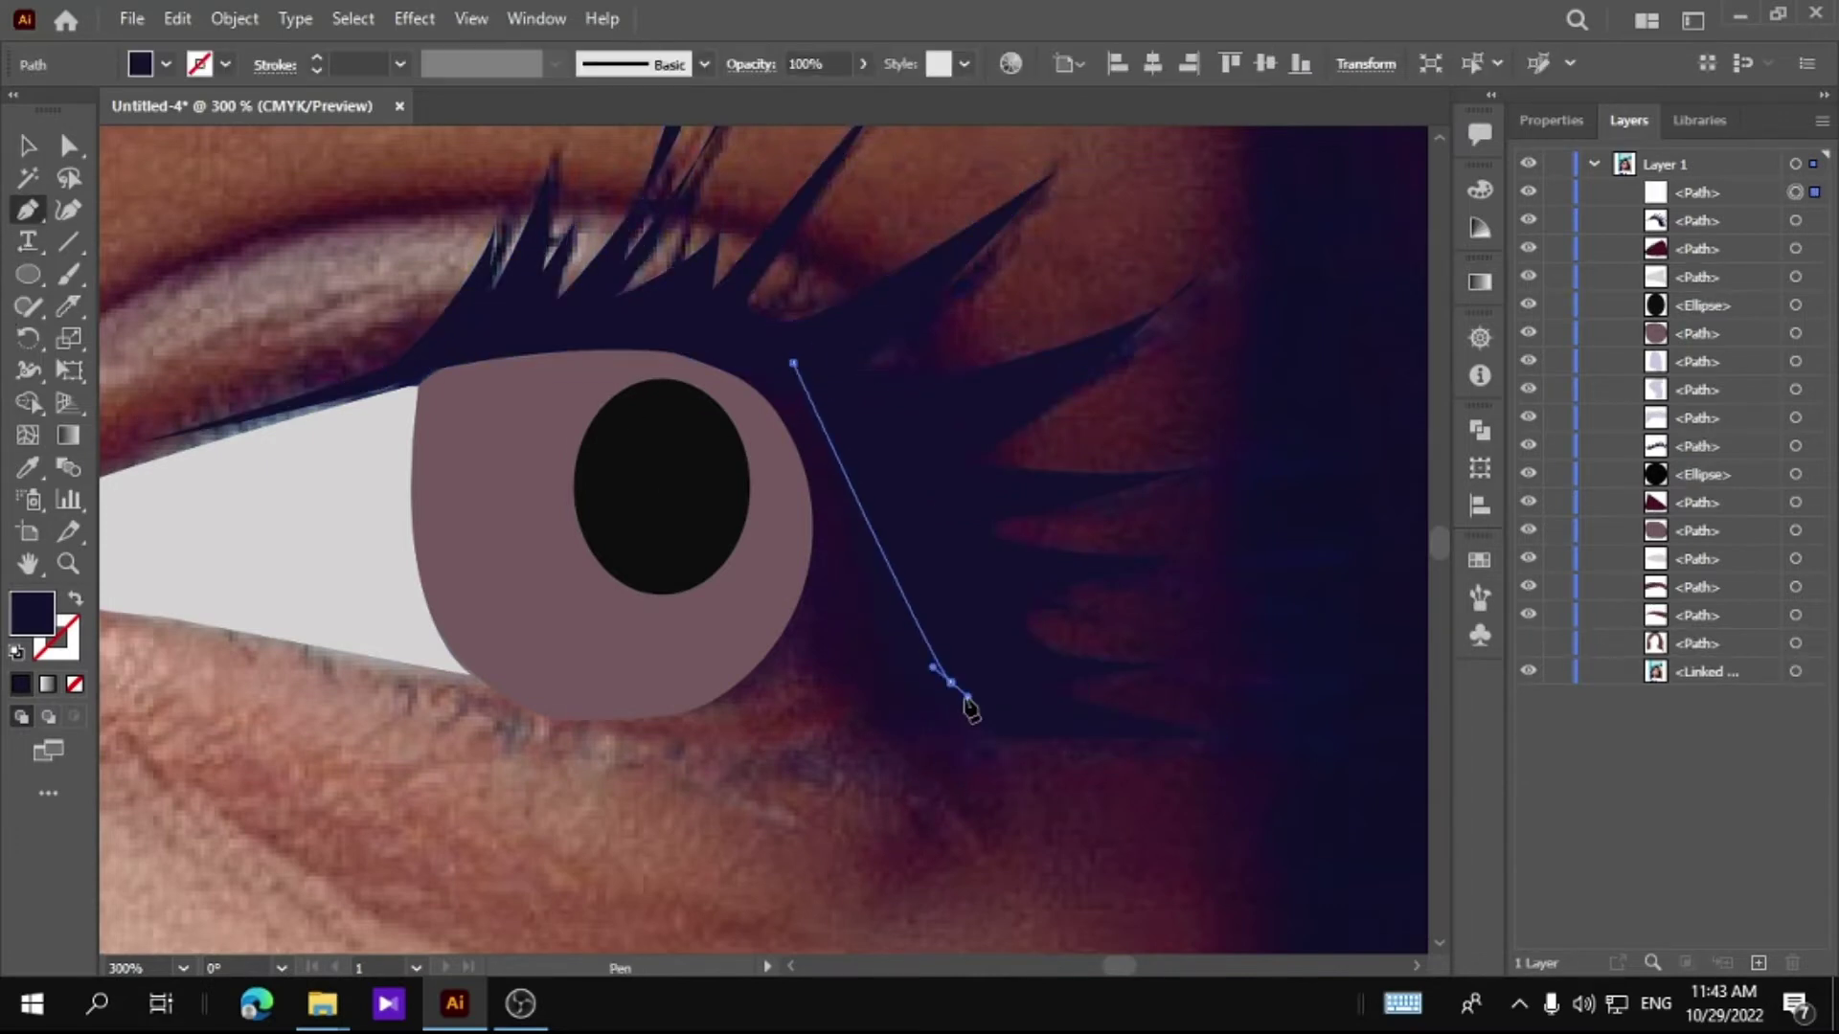
left_click_drag(749, 706, 694, 709)
left_click(718, 360)
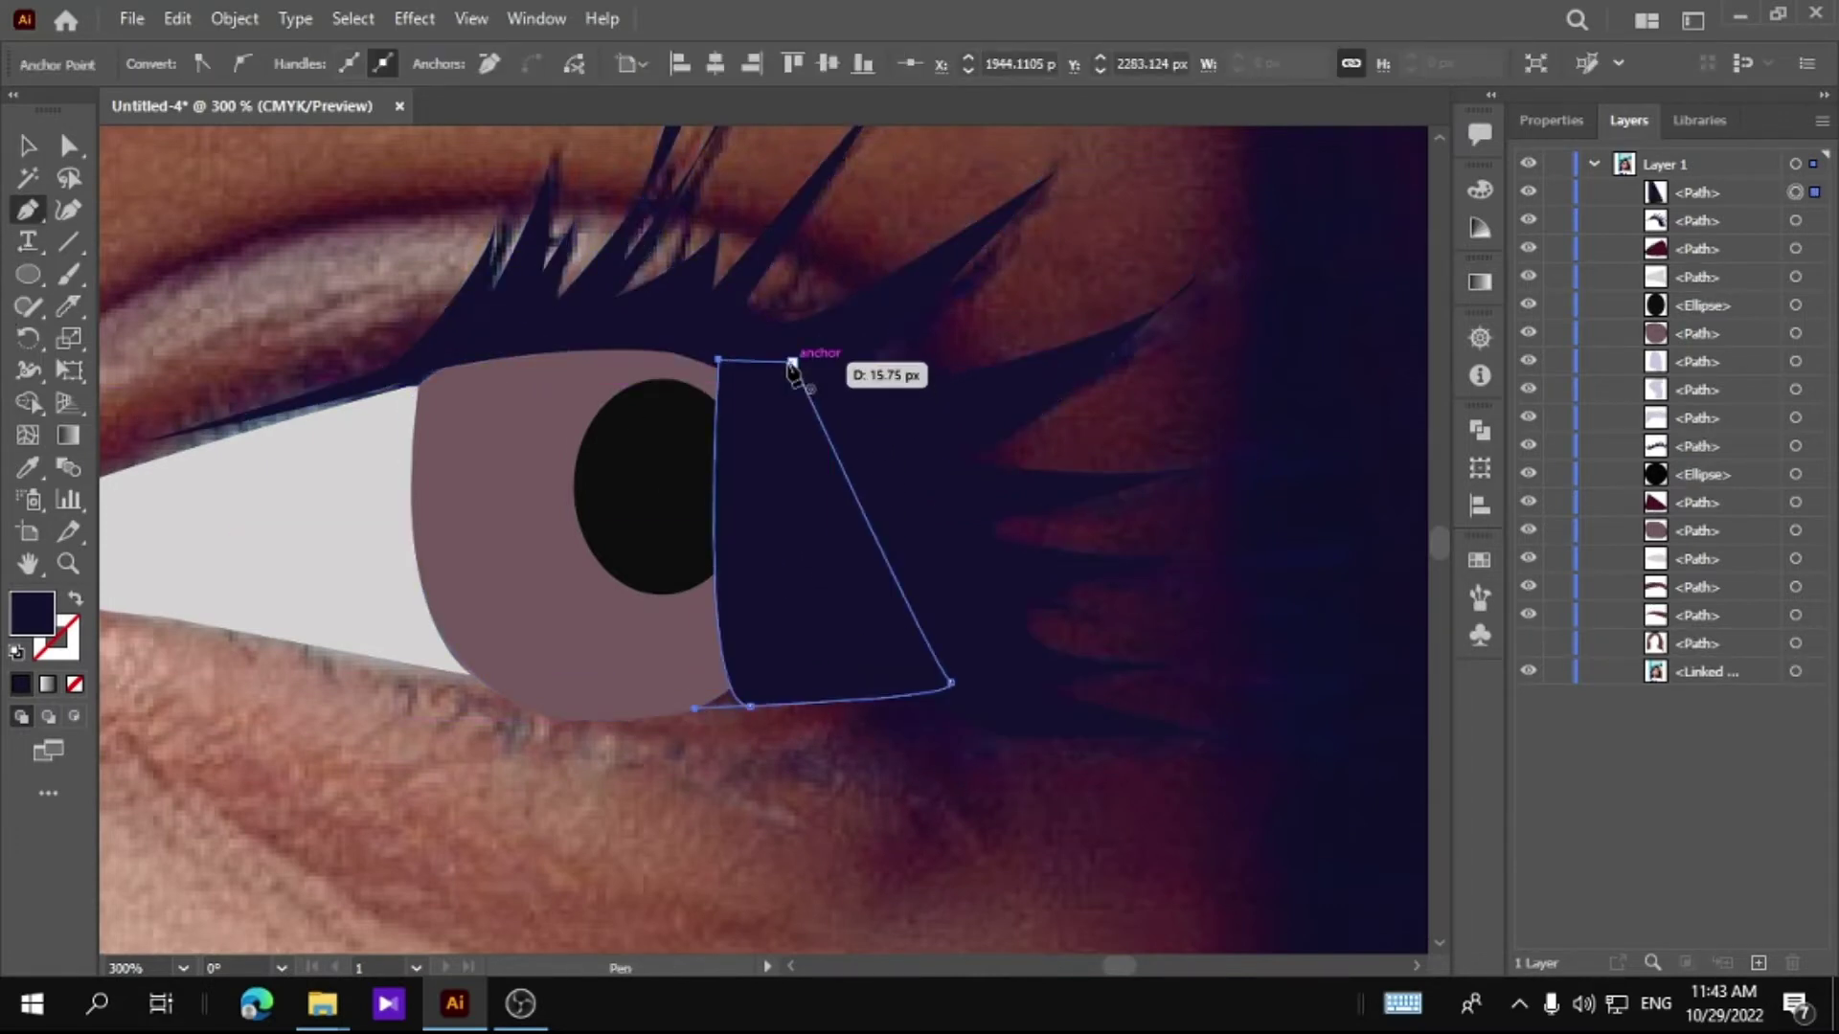
left_click(27, 146)
left_click_drag(743, 636, 333, 636)
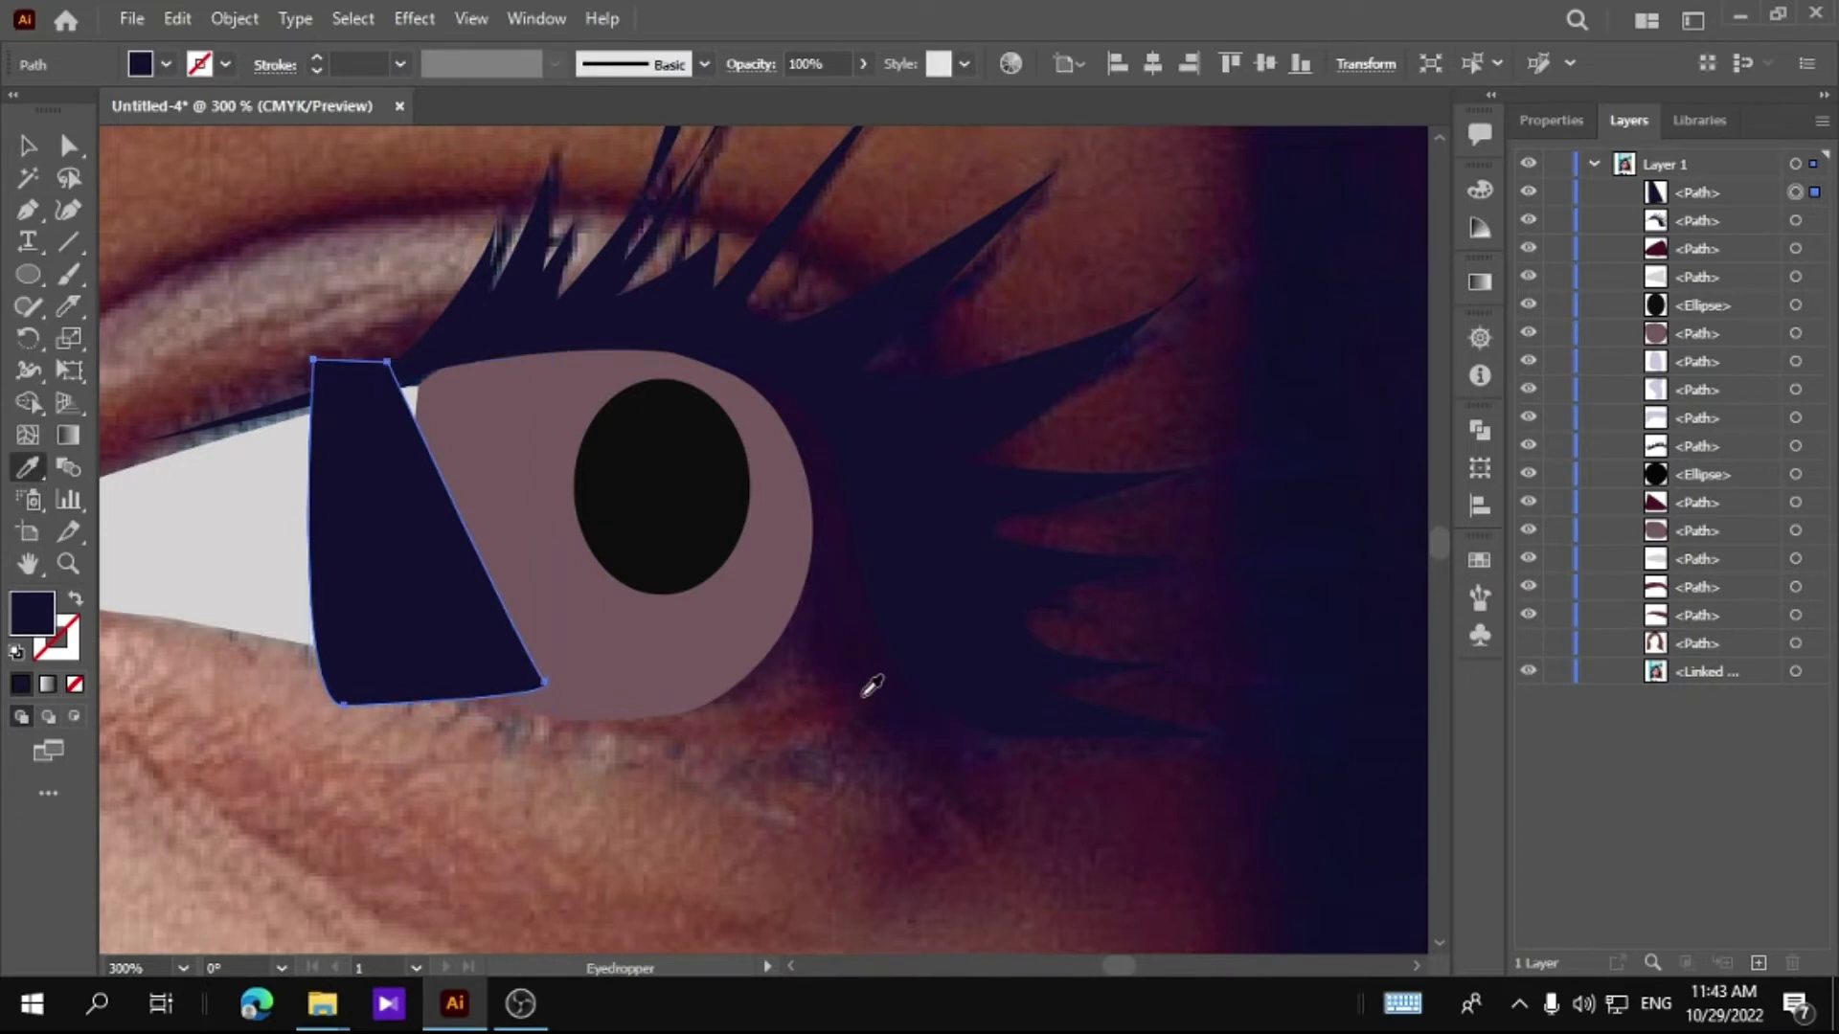
left_click(27, 145)
left_click_drag(390, 645, 806, 645)
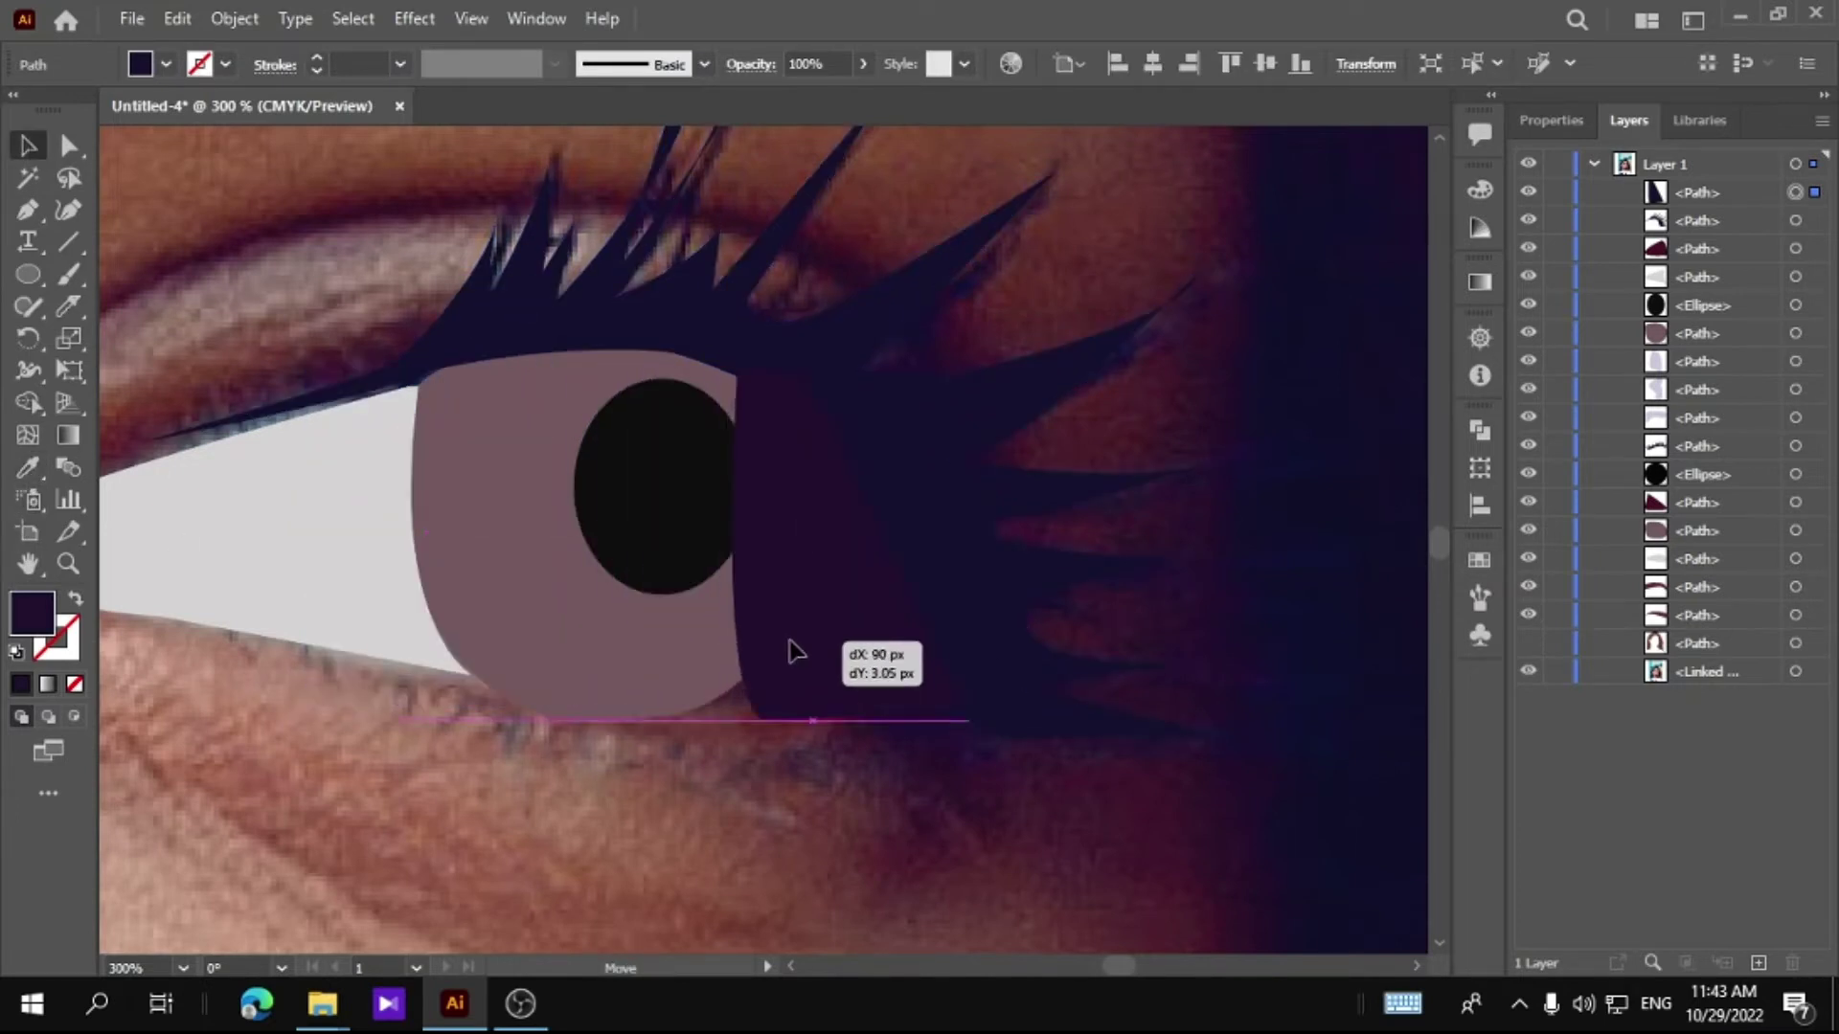
Step: Move the dark shape below the iris in the Layers panel, then deselect it
left_click_drag(1702, 196, 1714, 273)
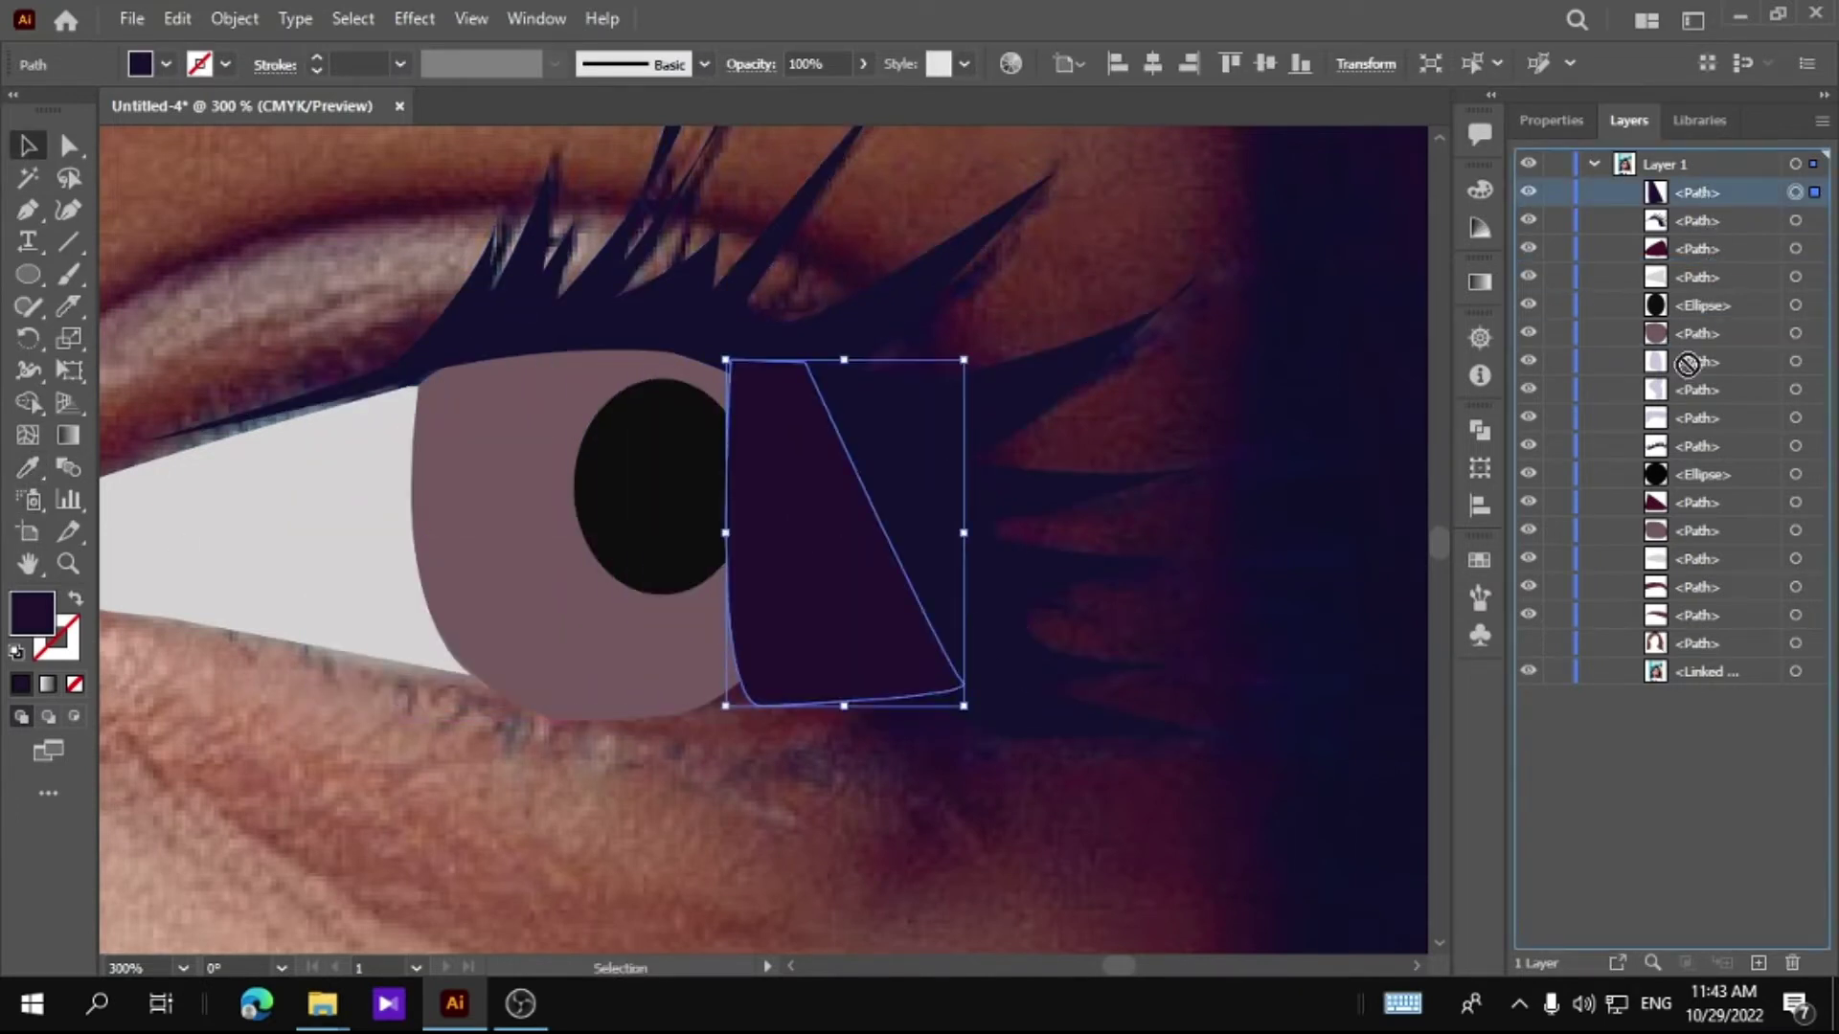
left_click_drag(1693, 386, 1695, 379)
left_click(868, 740)
left_click(552, 702)
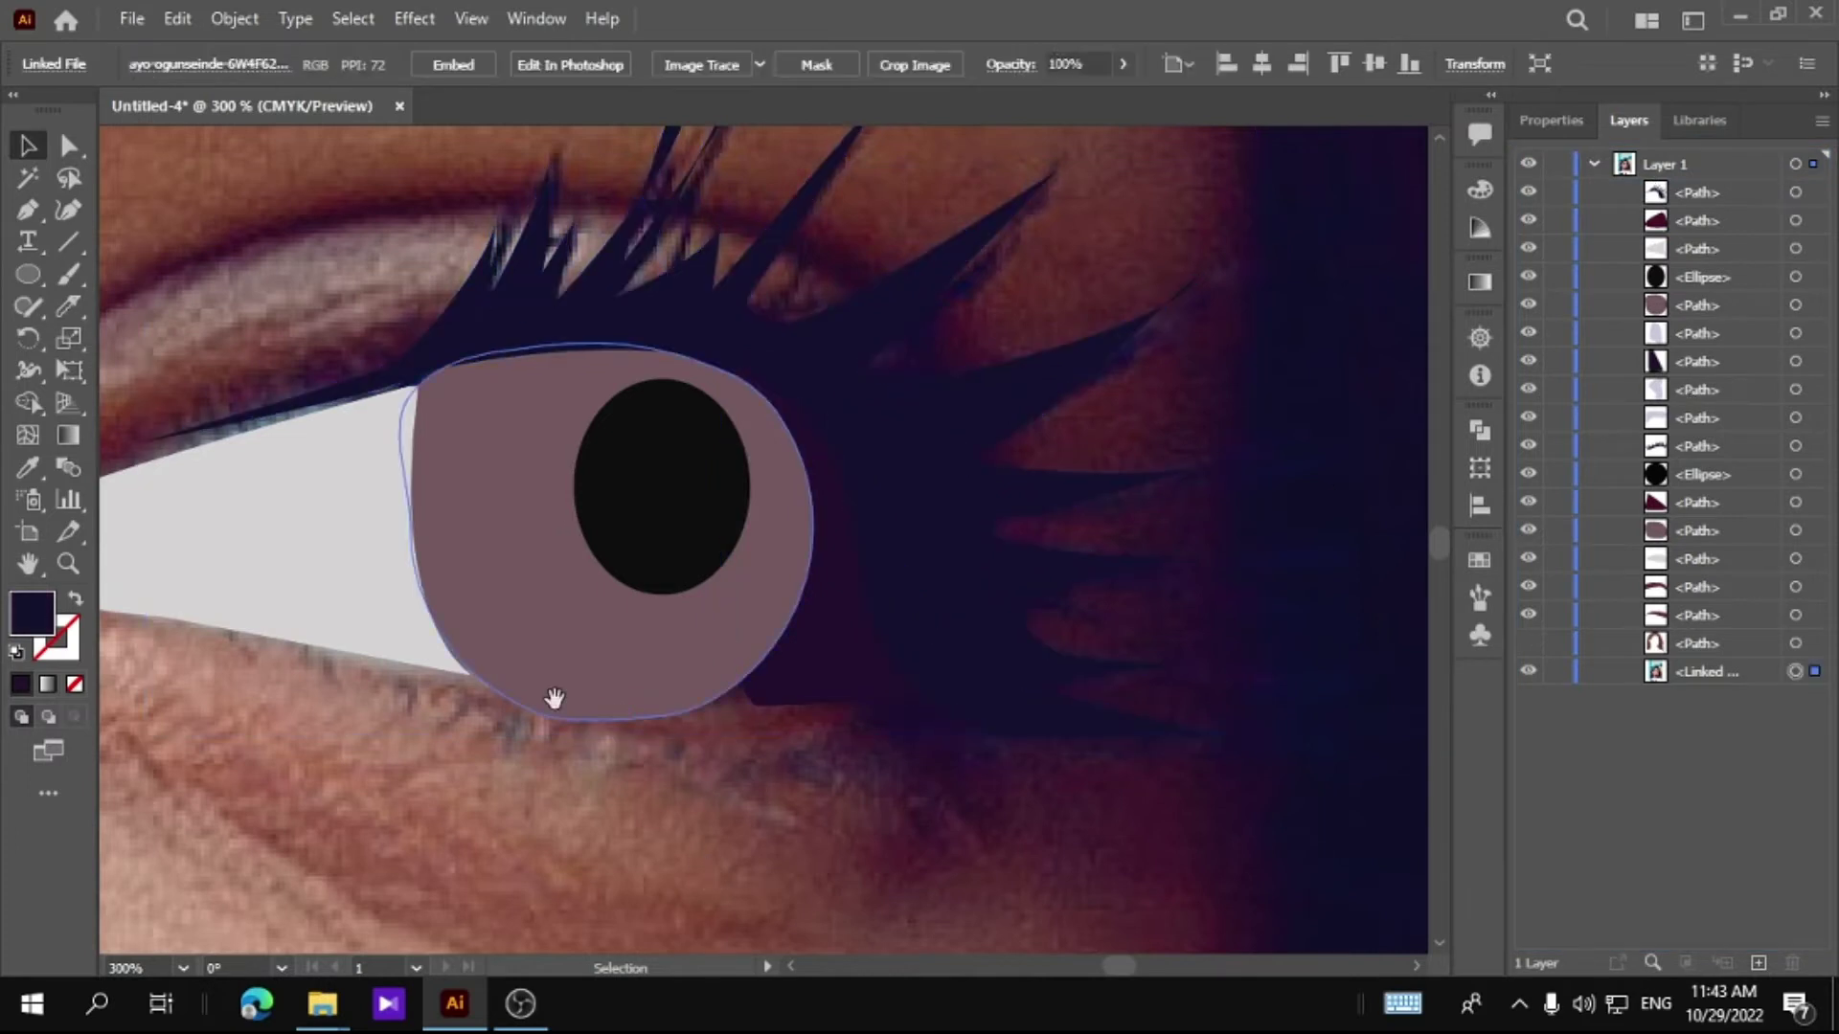
scroll(551, 609, "left", 5)
scroll(552, 609, "left", 5)
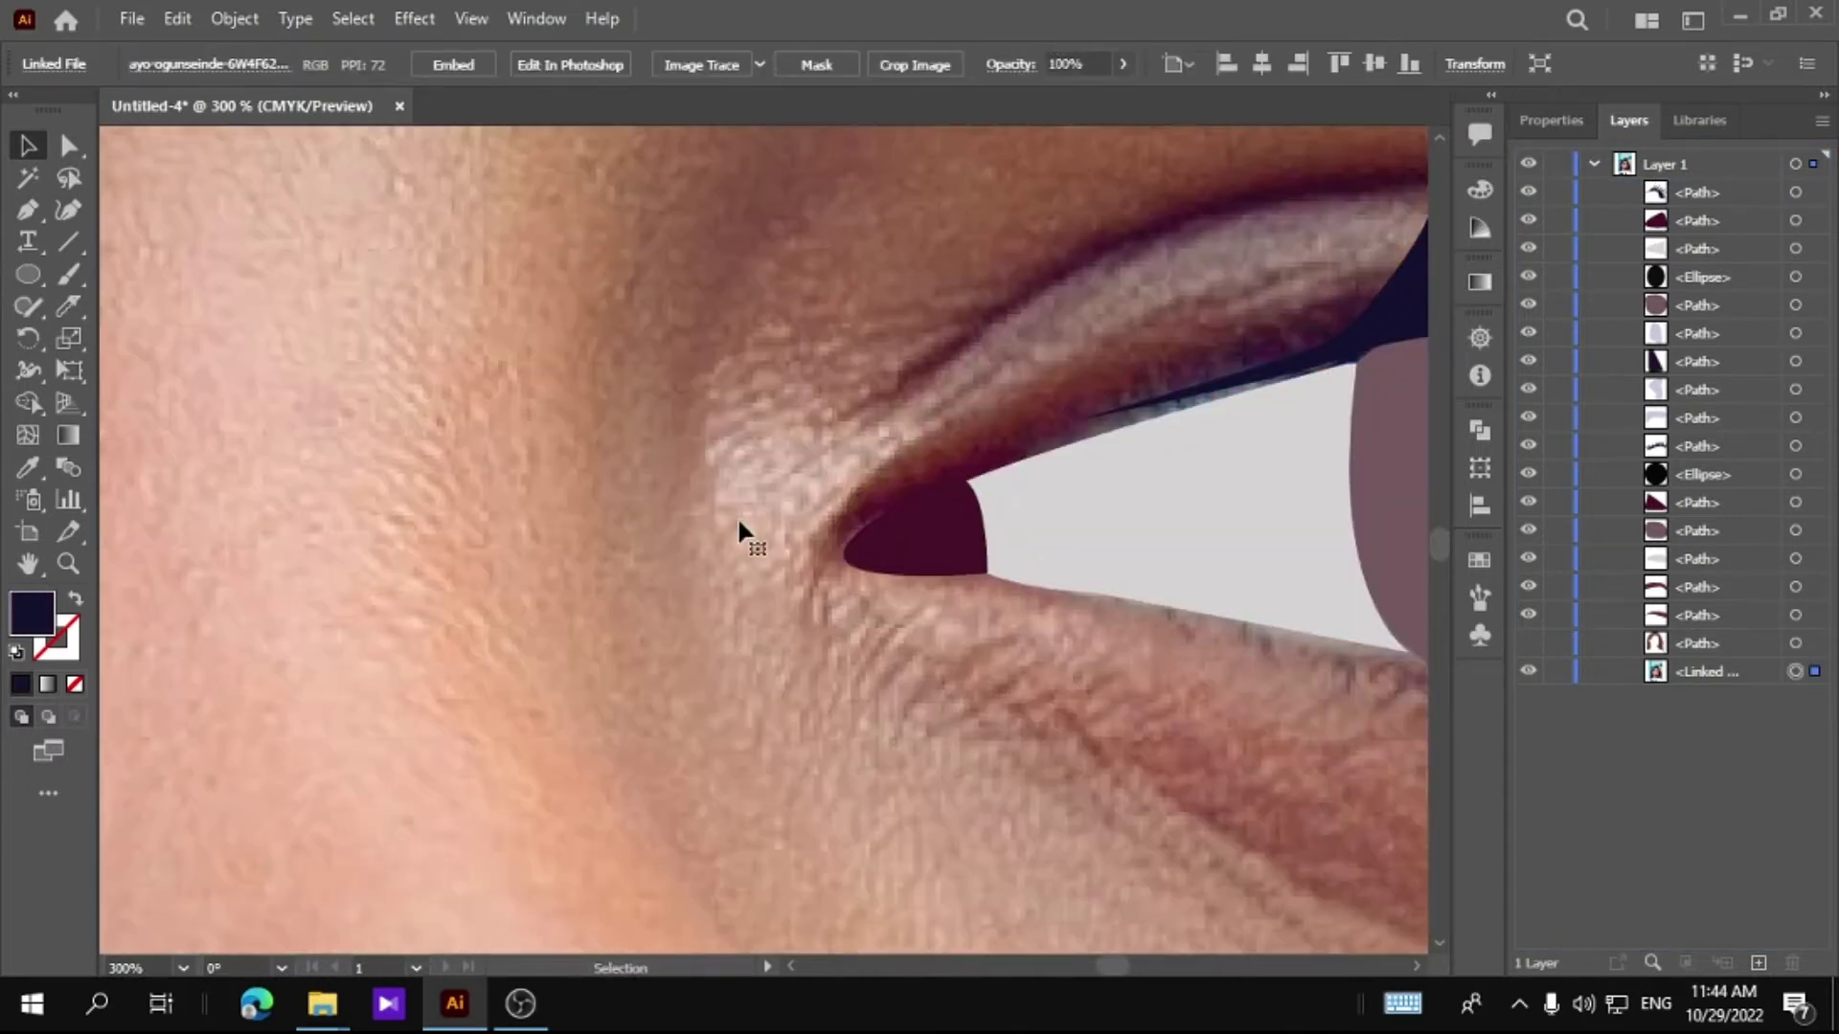
Step: Fit the artboard in view, then zoom in on the lips
double_click(28, 563)
left_click(27, 146)
left_click(293, 460)
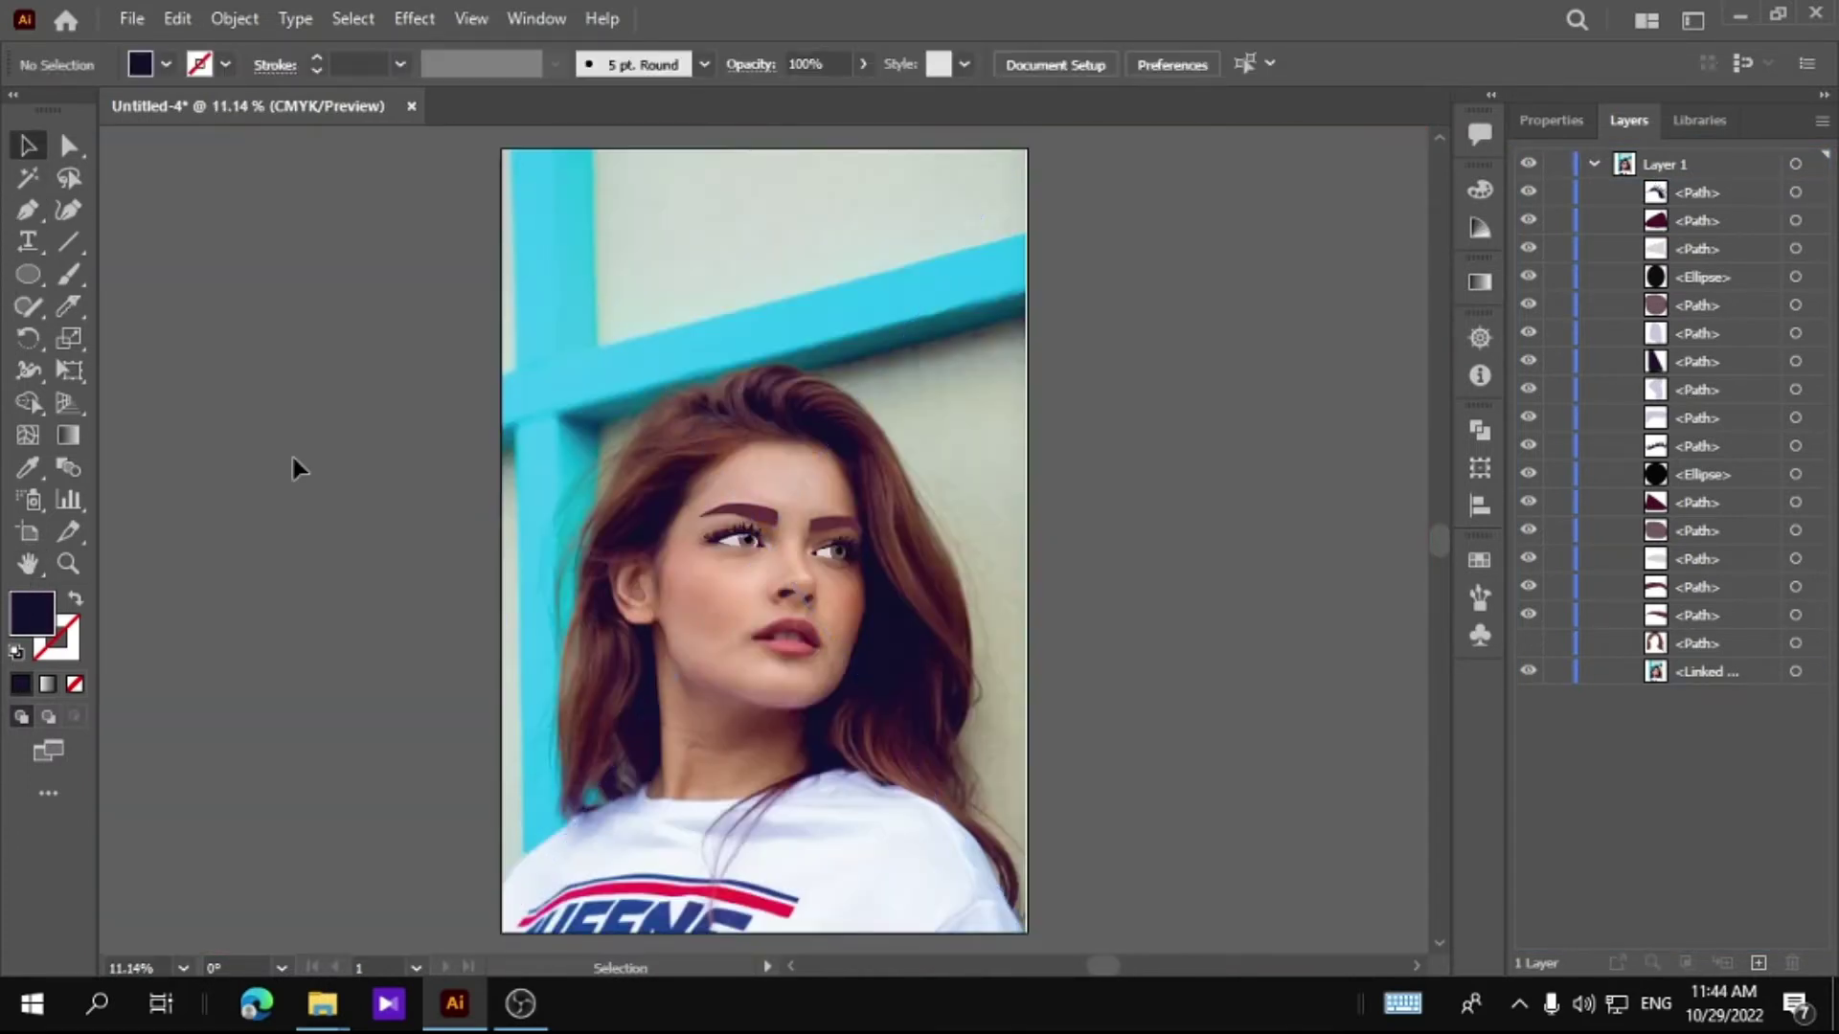
left_click(68, 563)
left_click(705, 590)
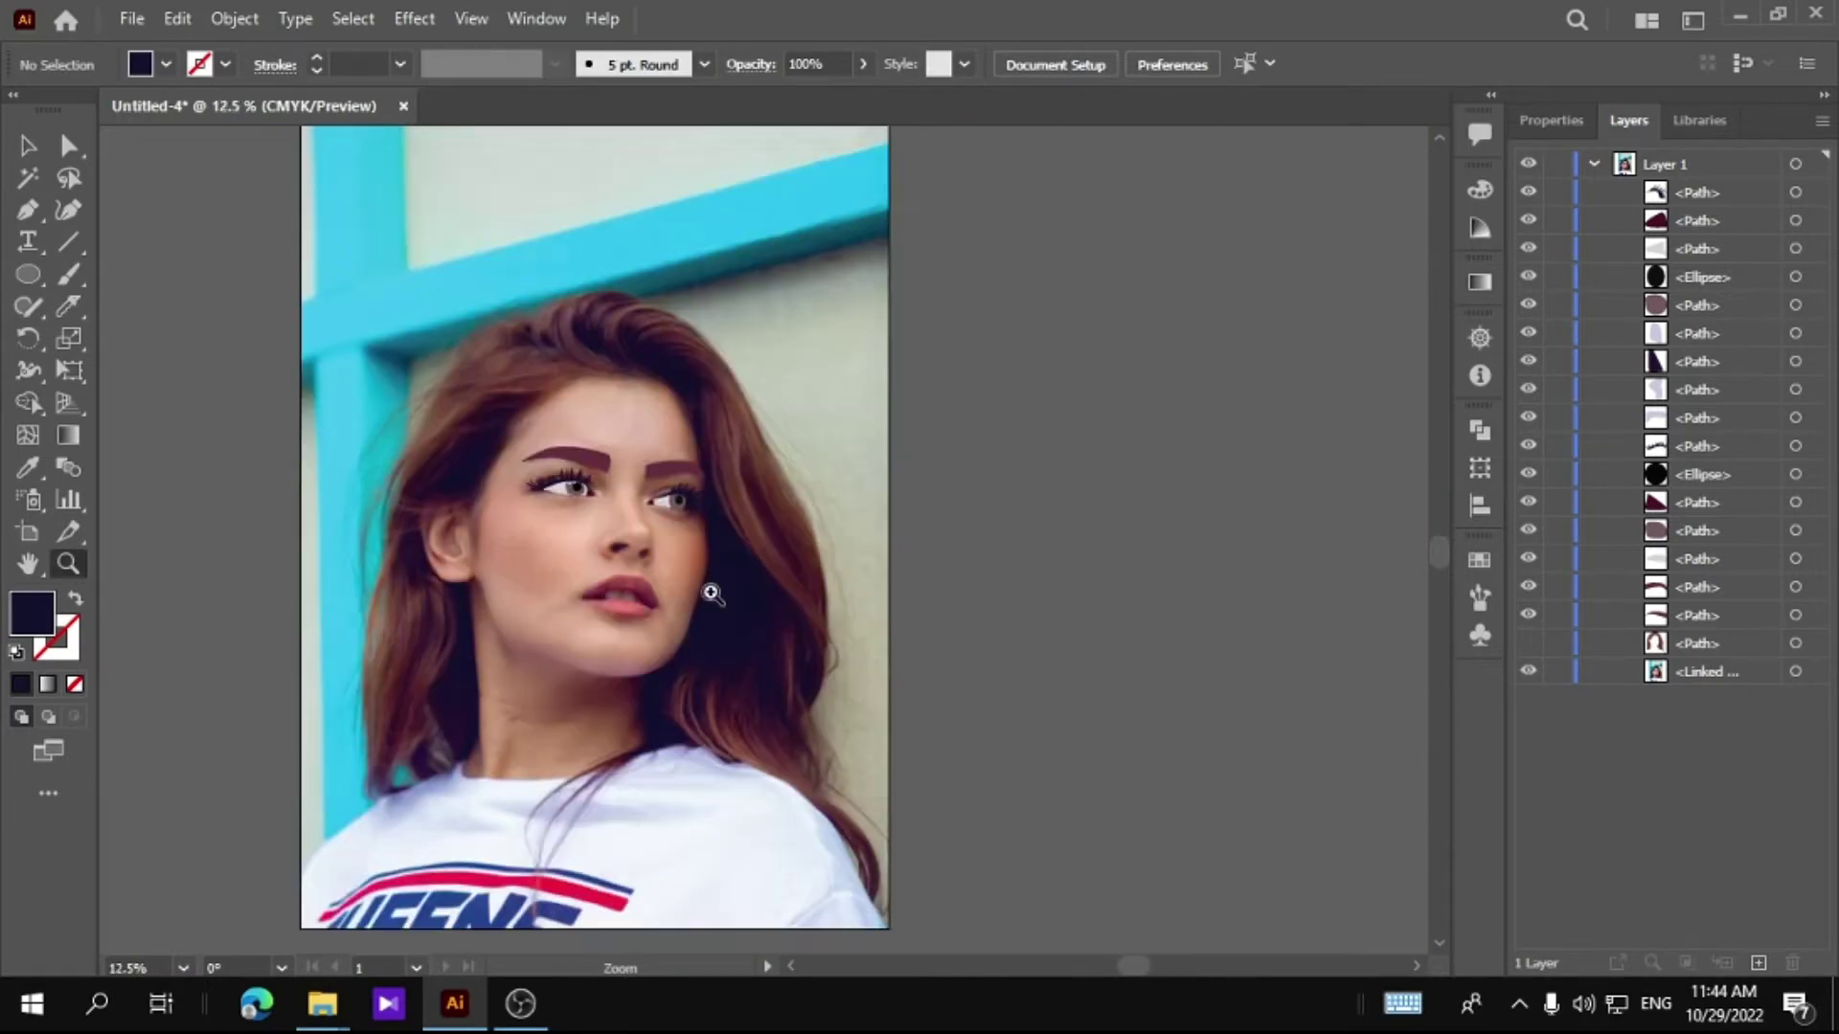
left_click(730, 520)
left_click(758, 695)
left_click(758, 695)
left_click(610, 584)
left_click(610, 584)
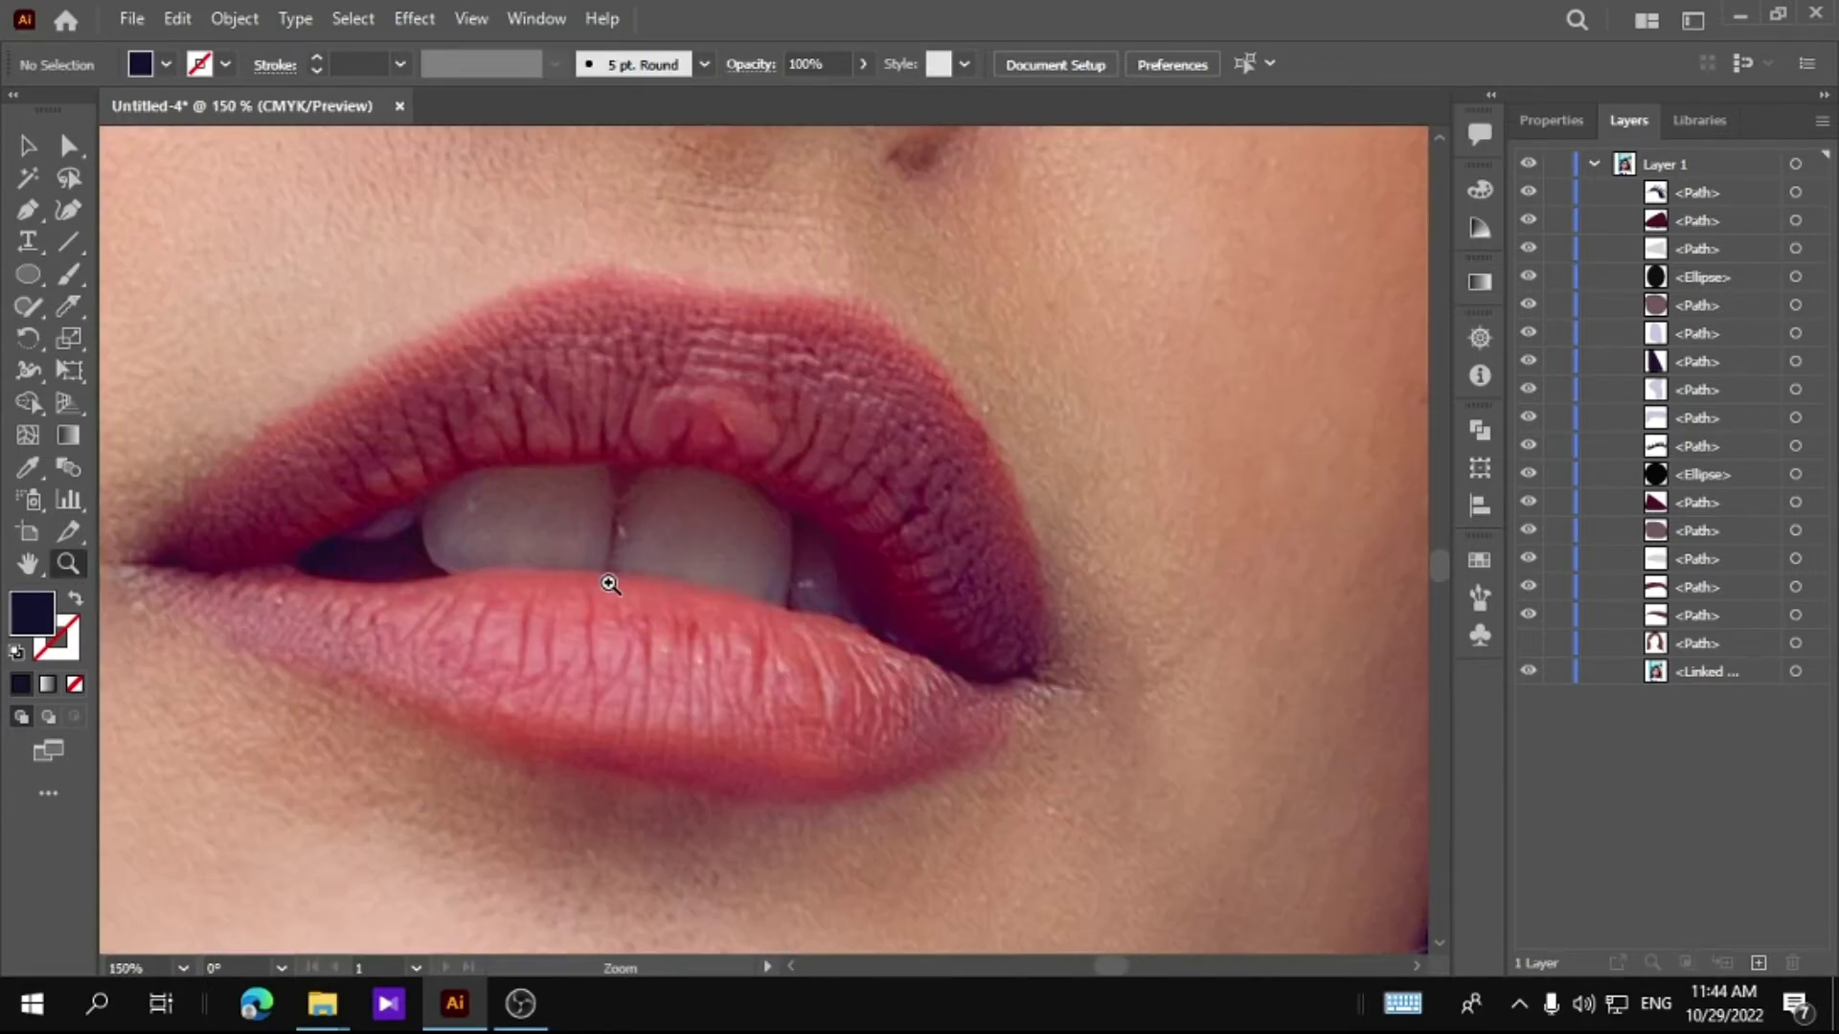
left_click(681, 567, "alt")
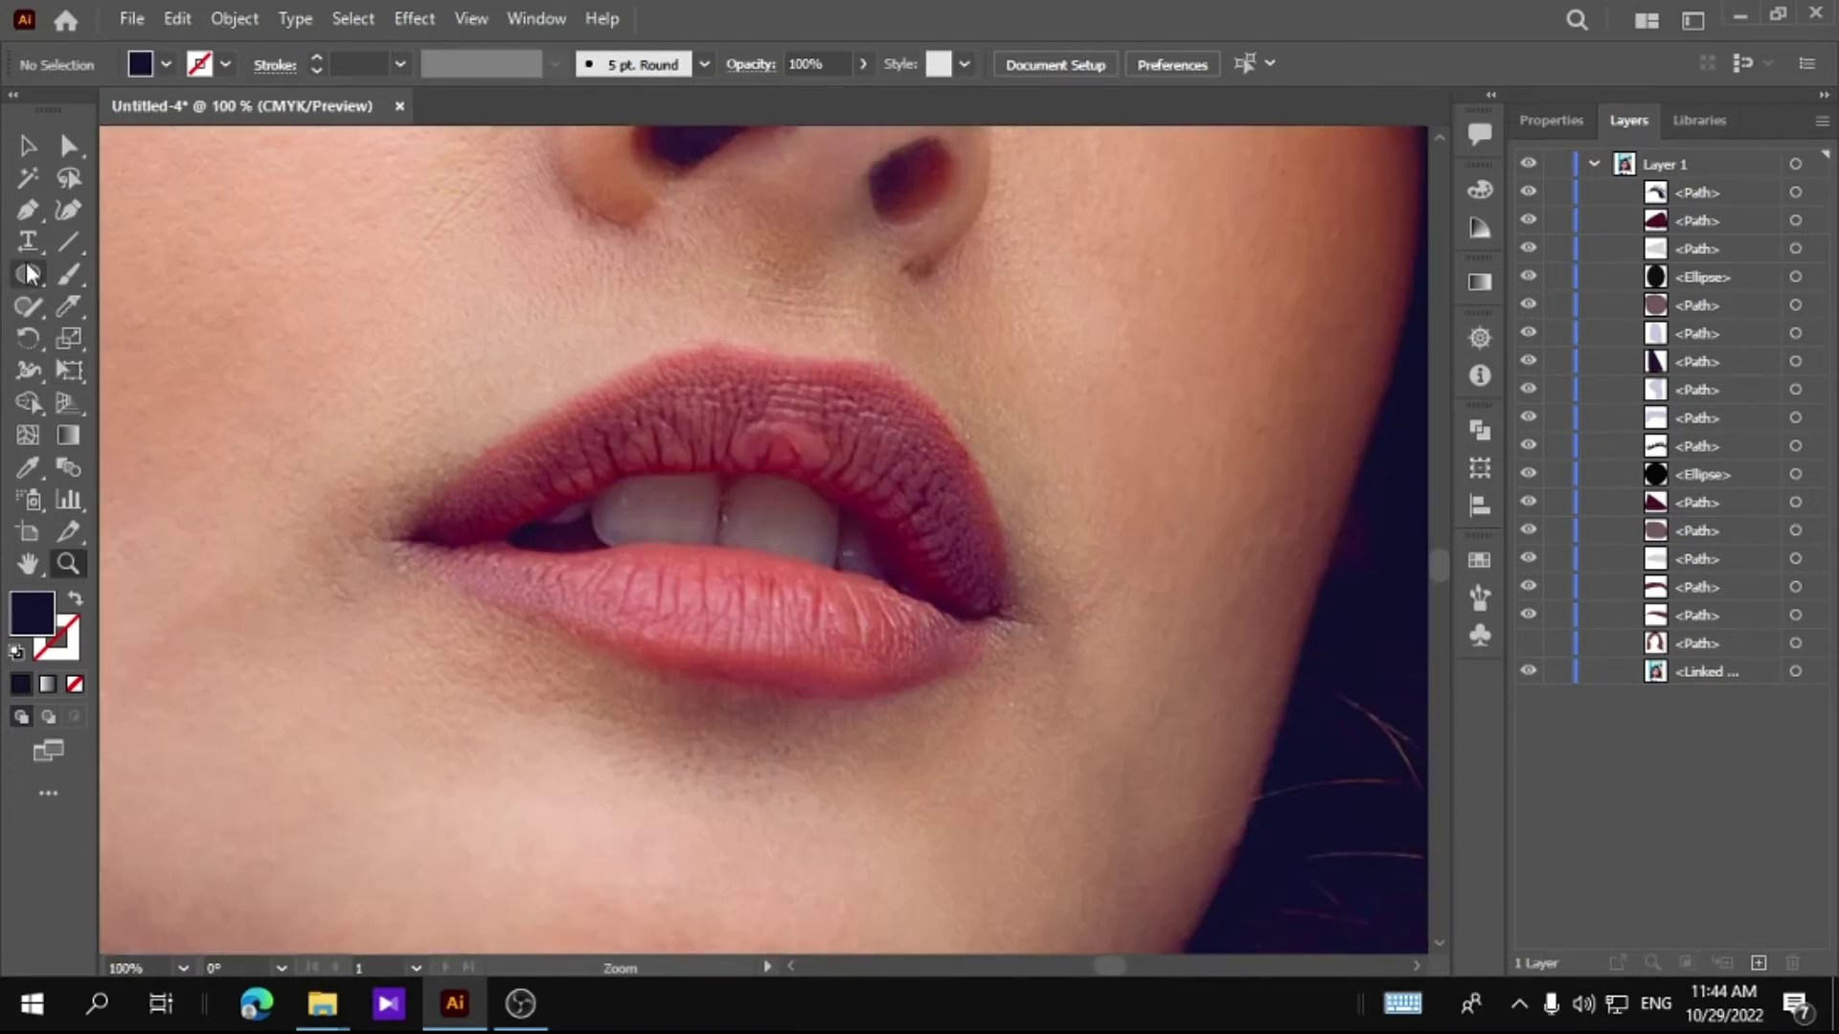
Step: Trace the upper lip as a closed outline from the left corner around the peak and back
left_click(399, 533)
left_click_drag(877, 368, 948, 369)
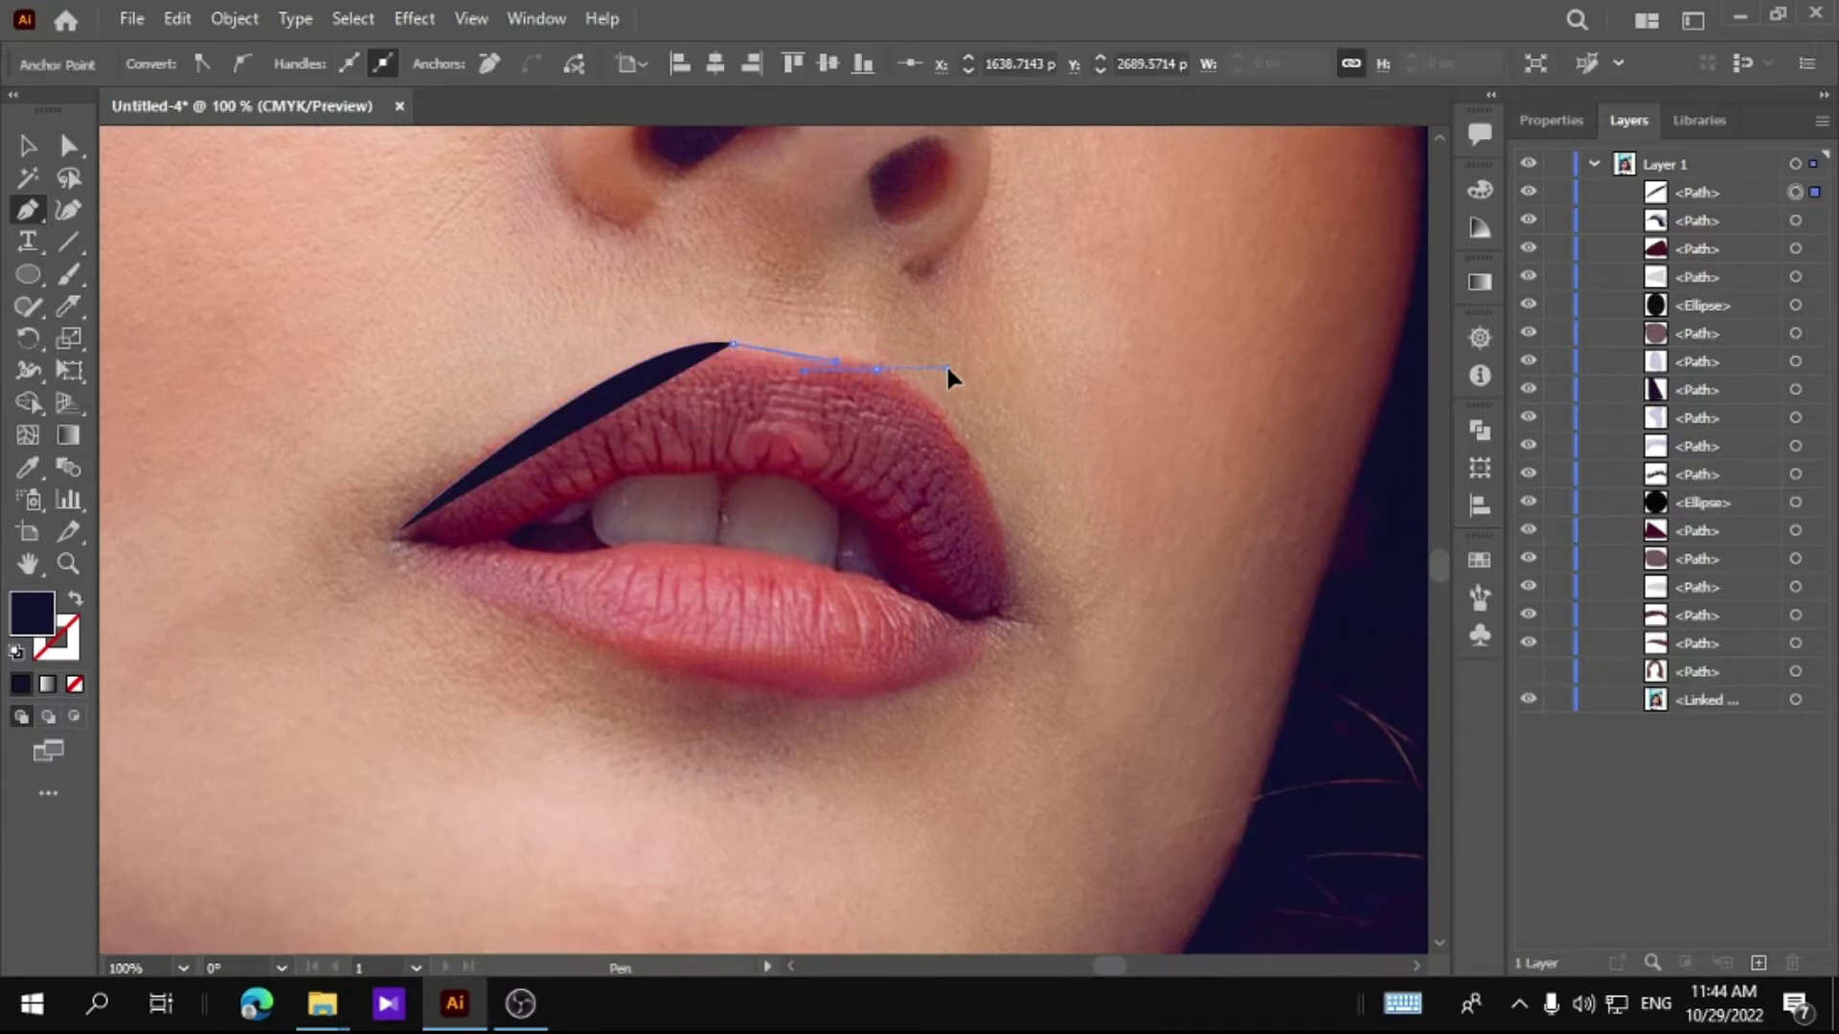
key("ctrl+z")
key("ctrl+z")
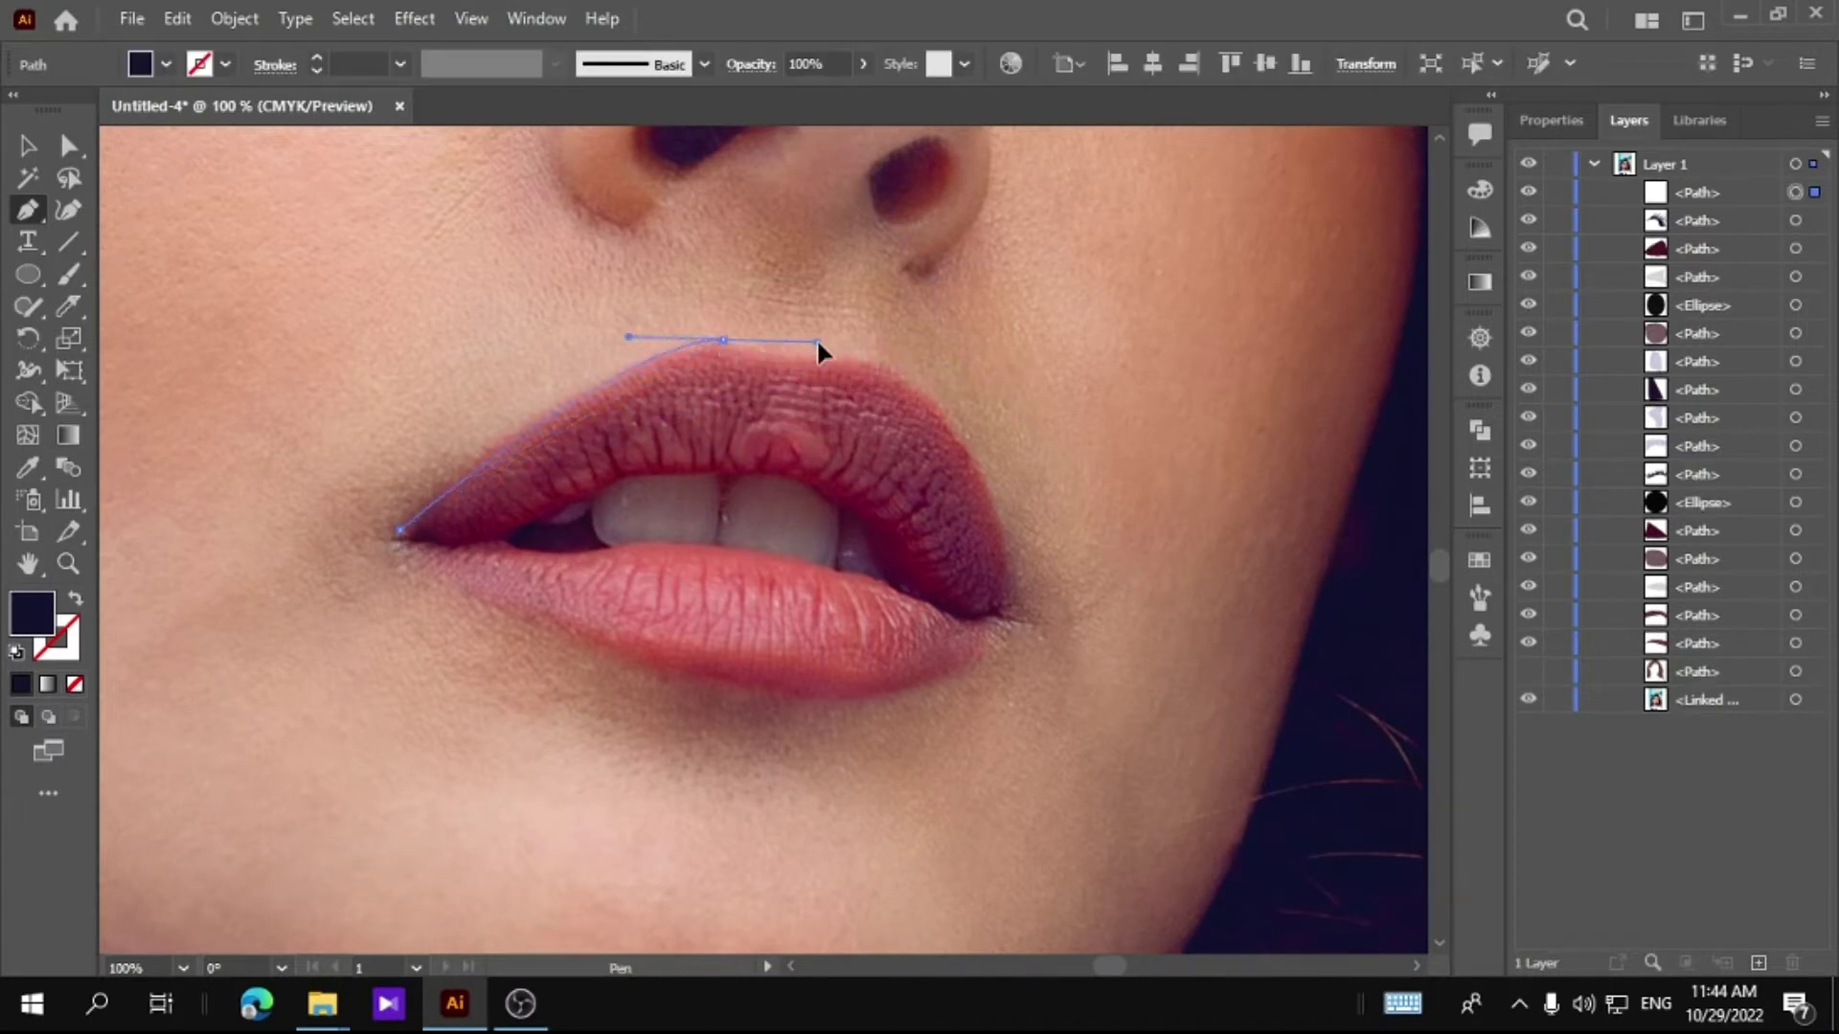
left_click_drag(817, 341, 821, 369)
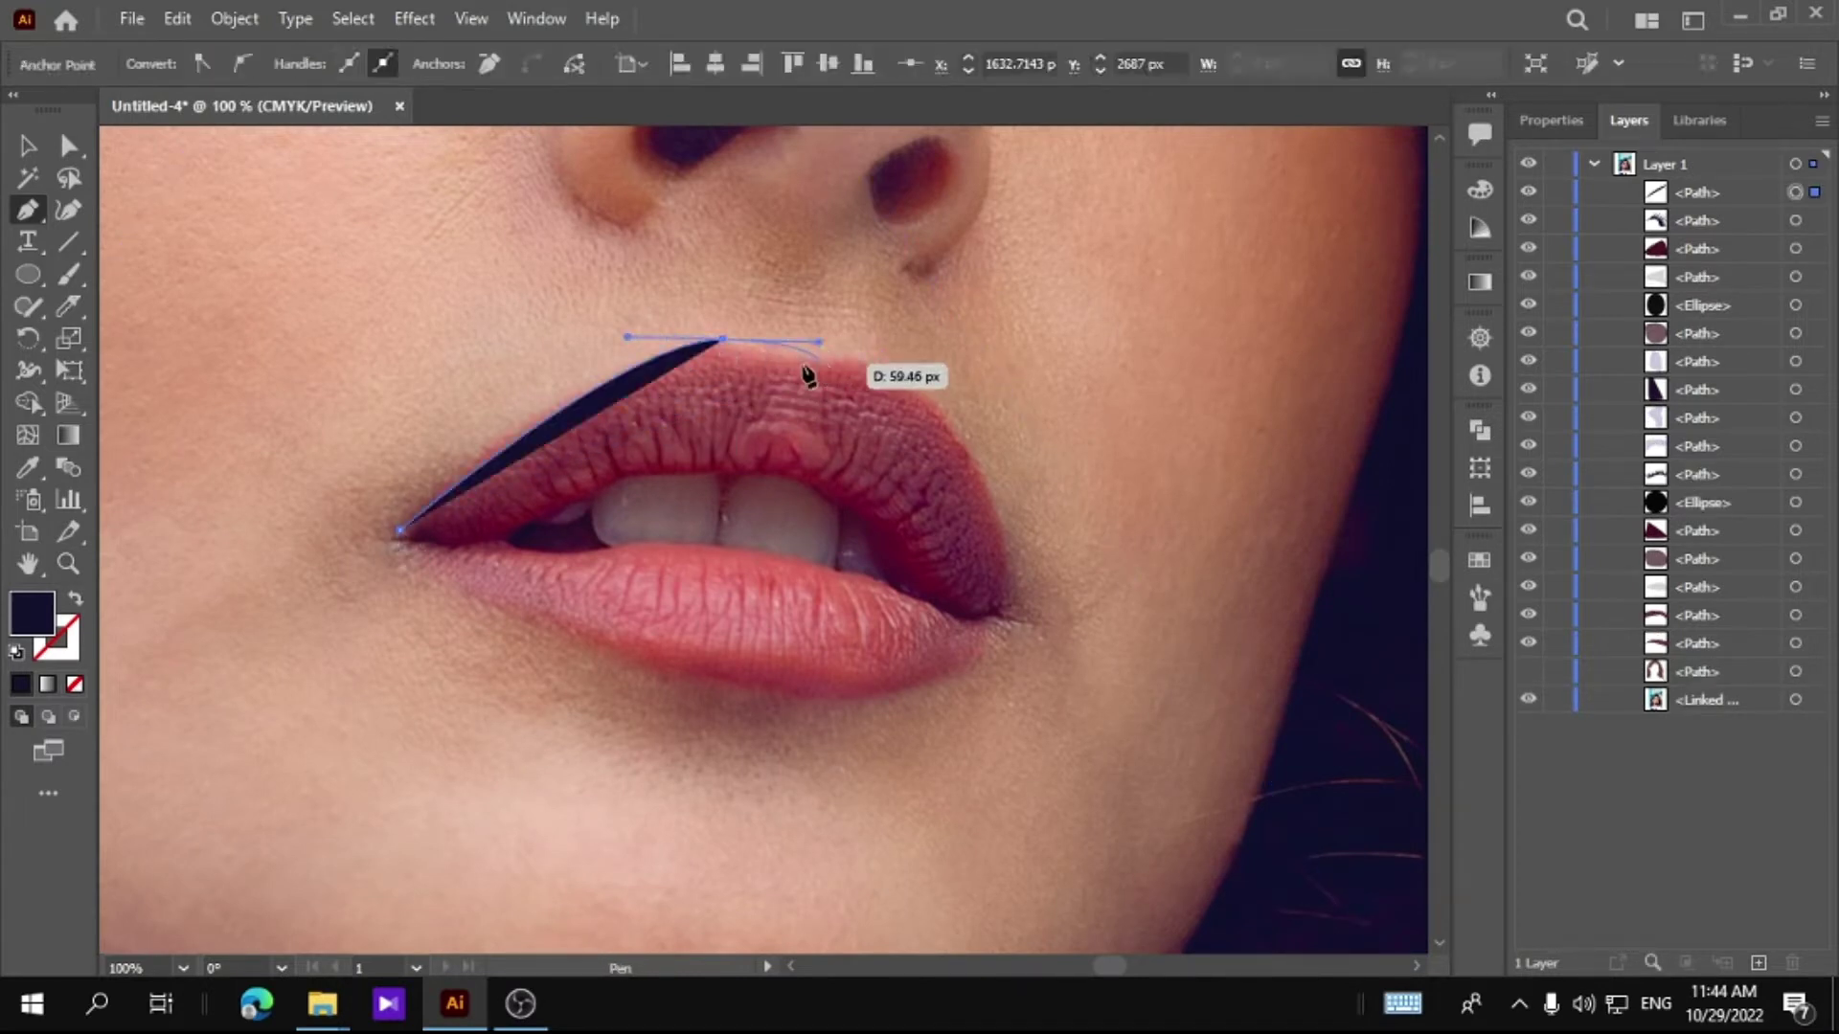
left_click(897, 377)
left_click(998, 605)
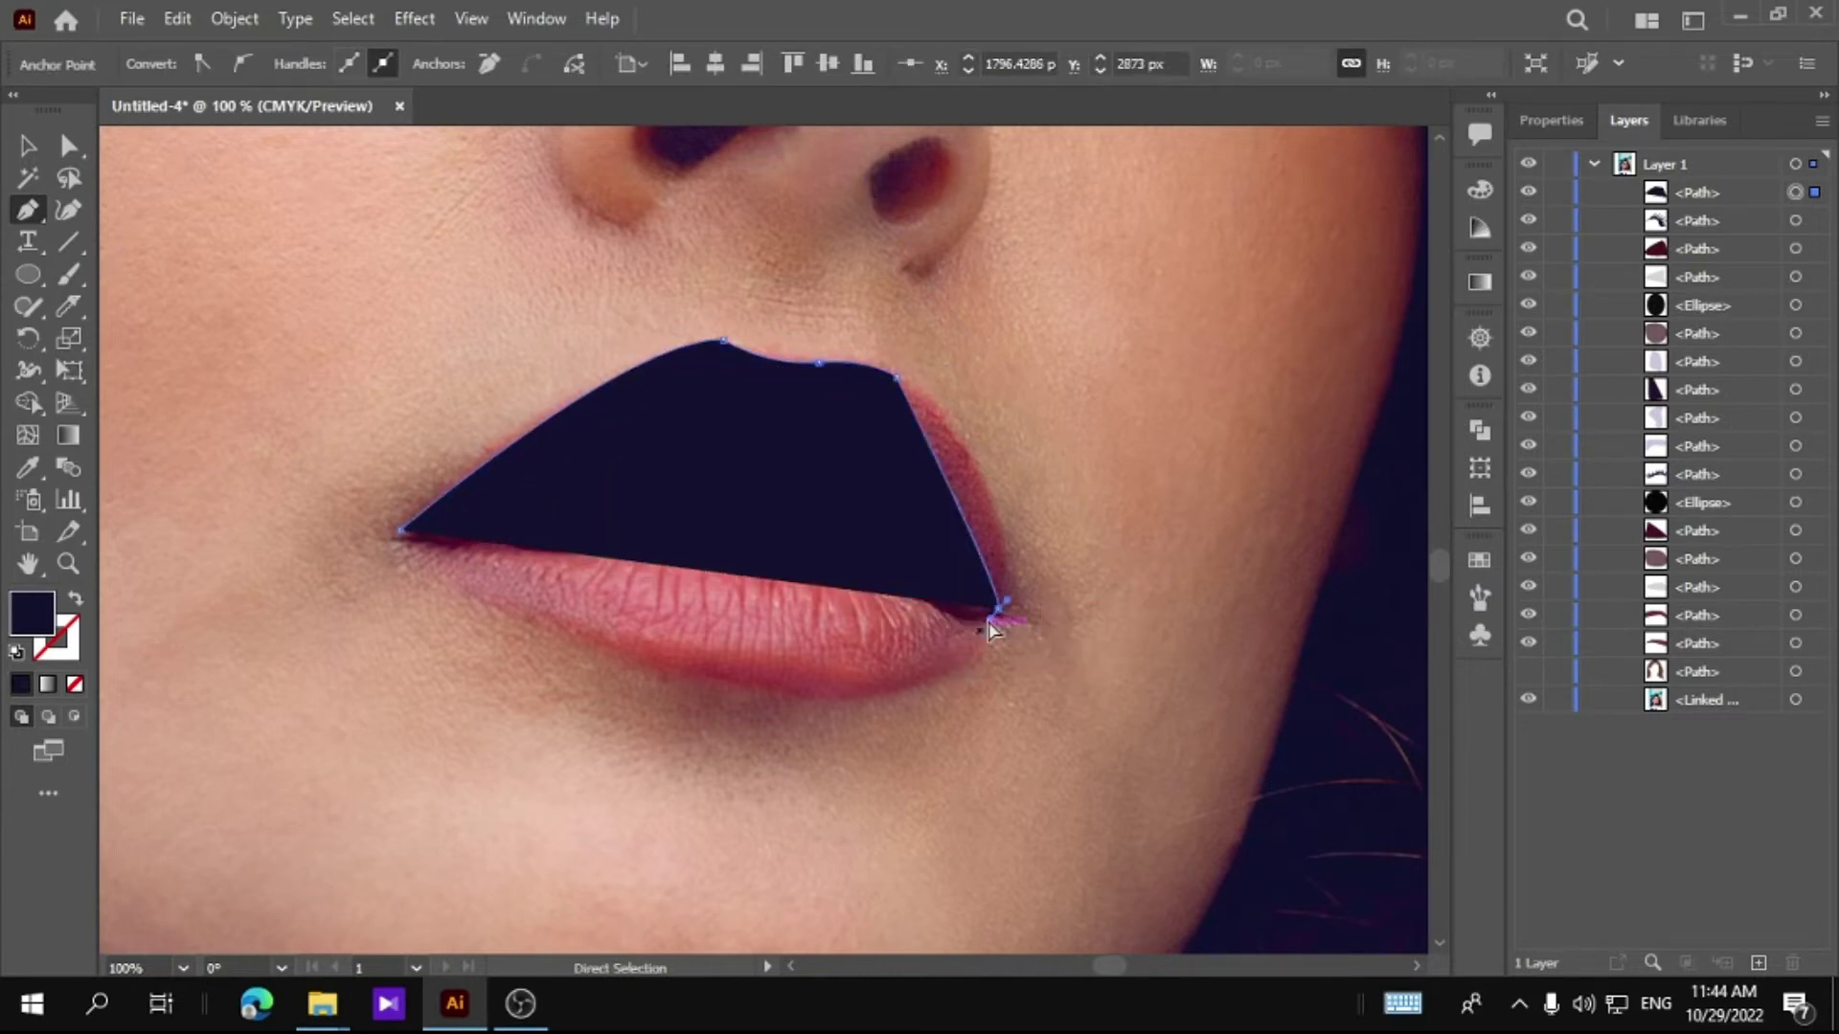
left_click_drag(996, 609, 958, 673)
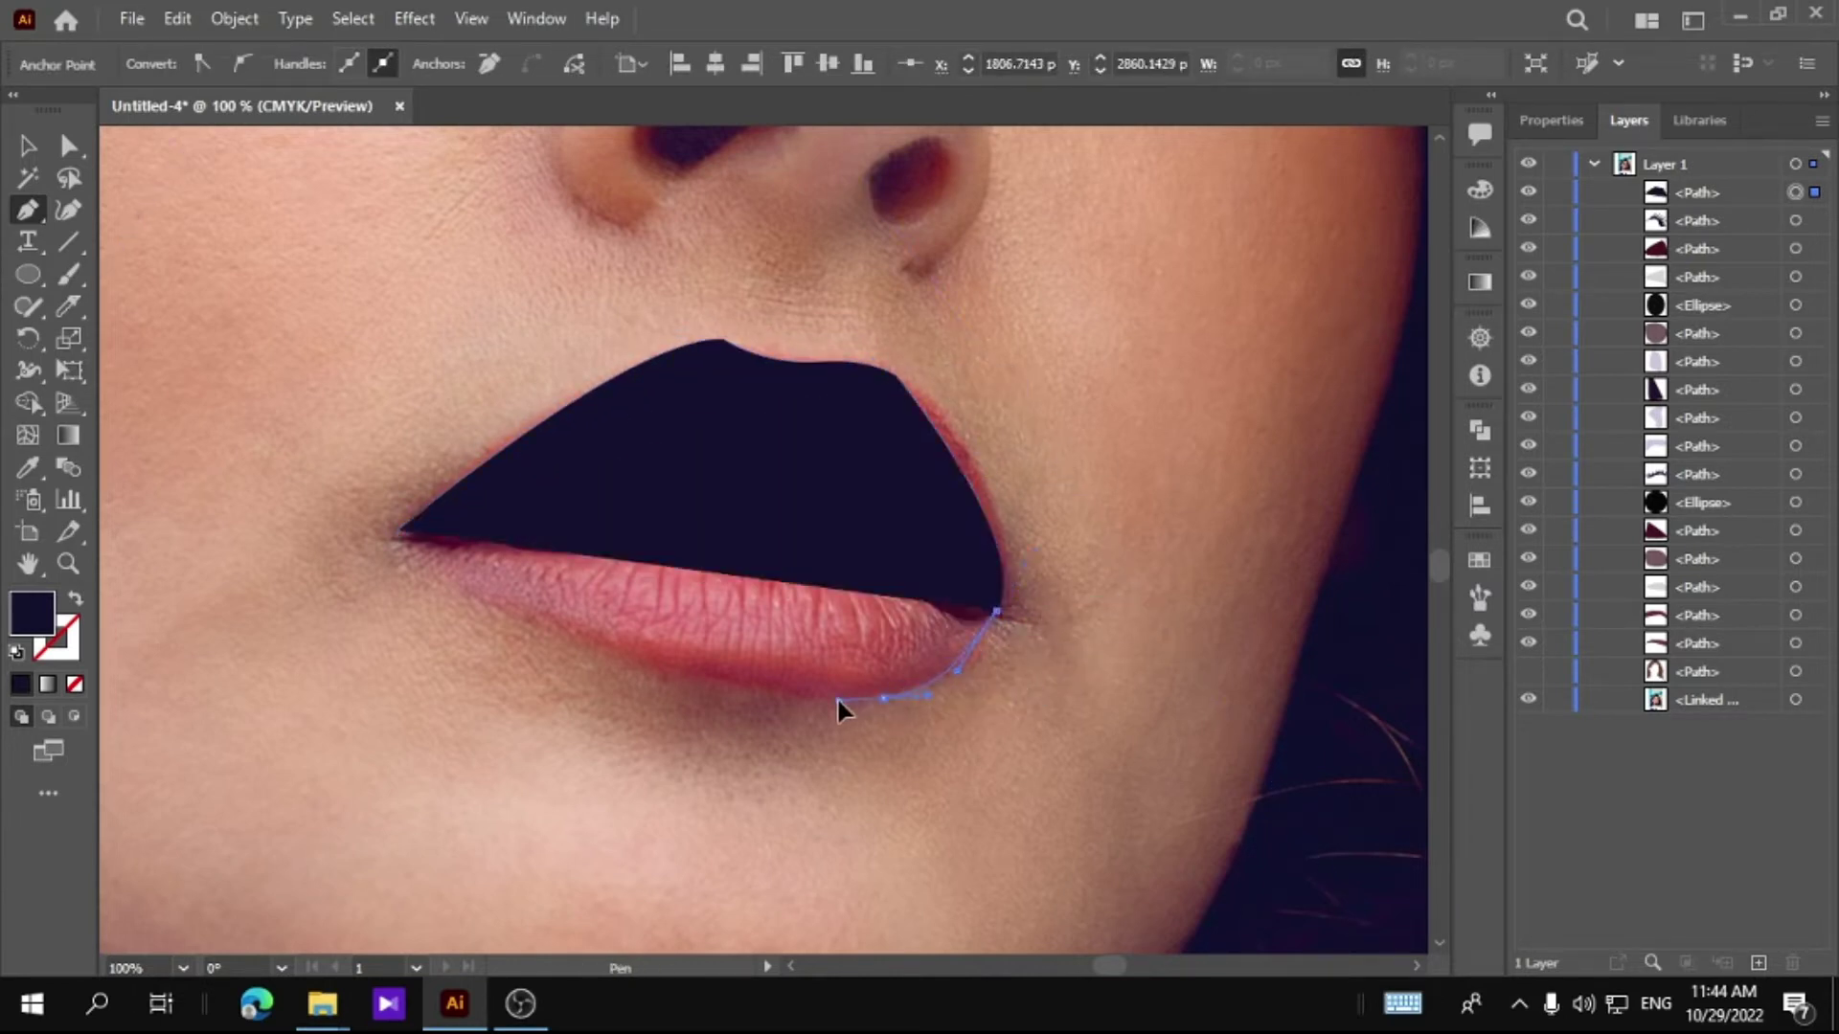
key("ctrl")
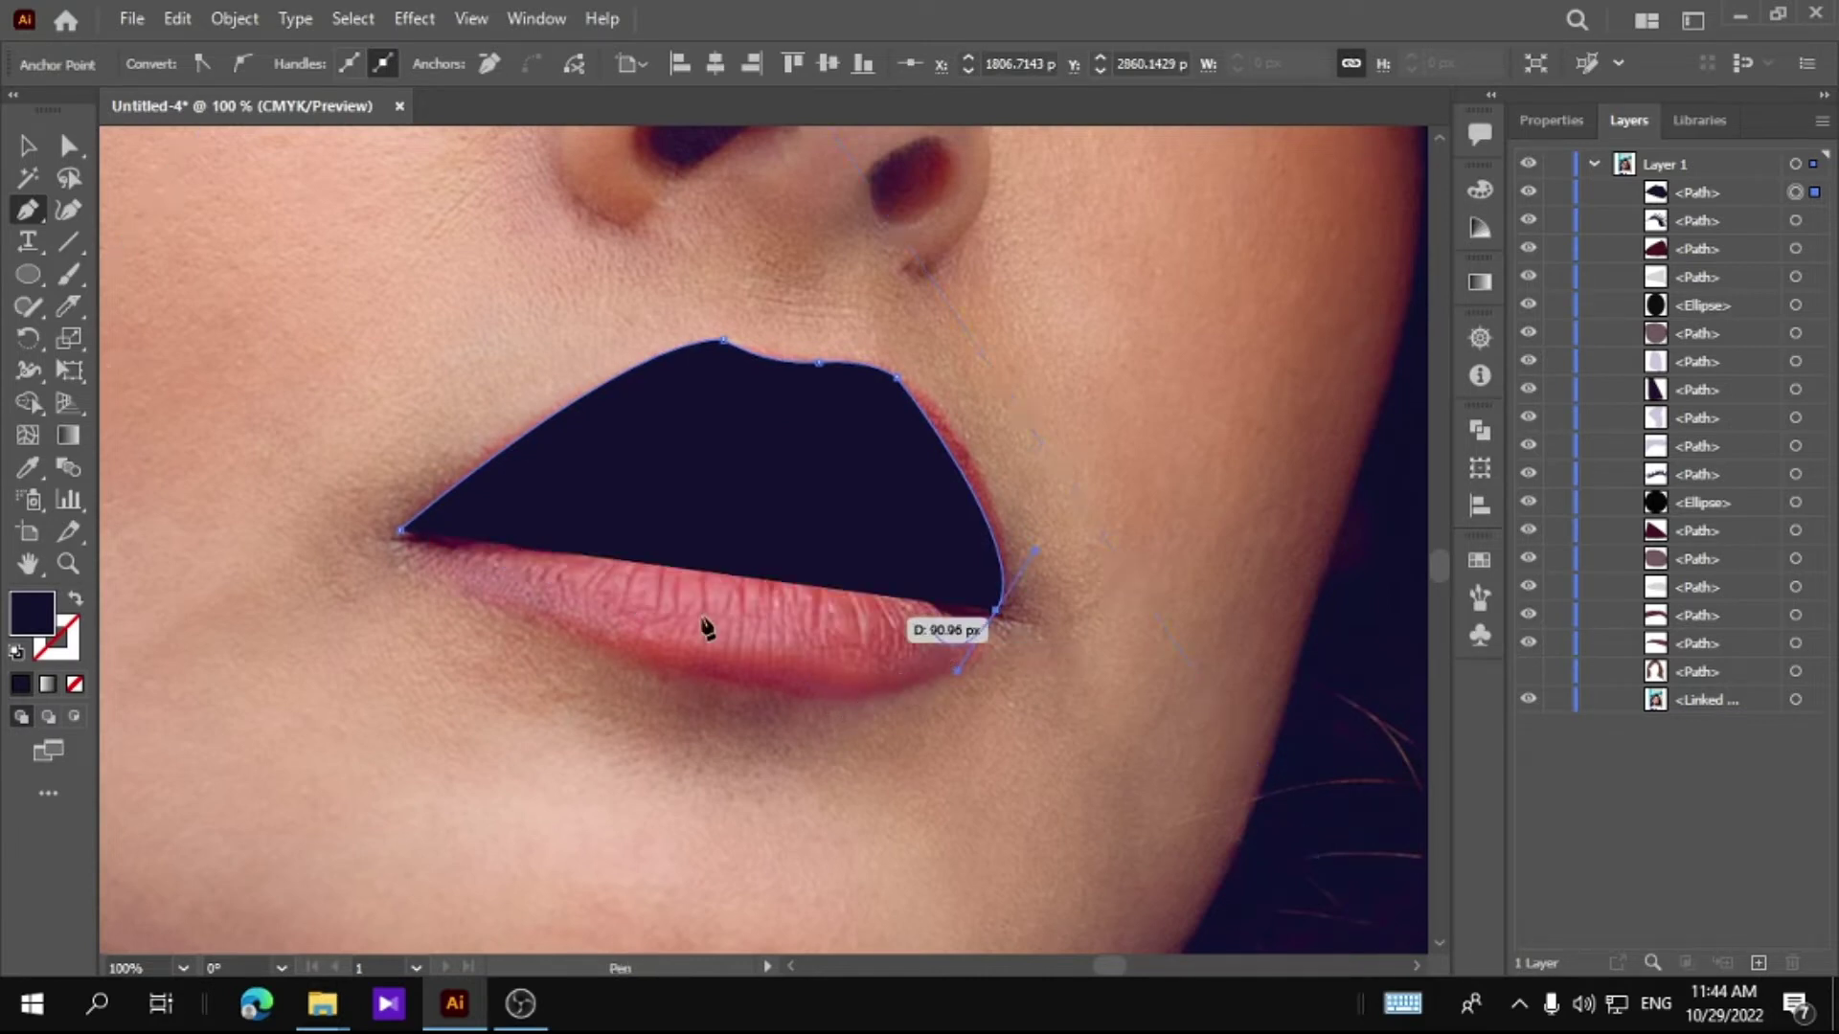
key("slash")
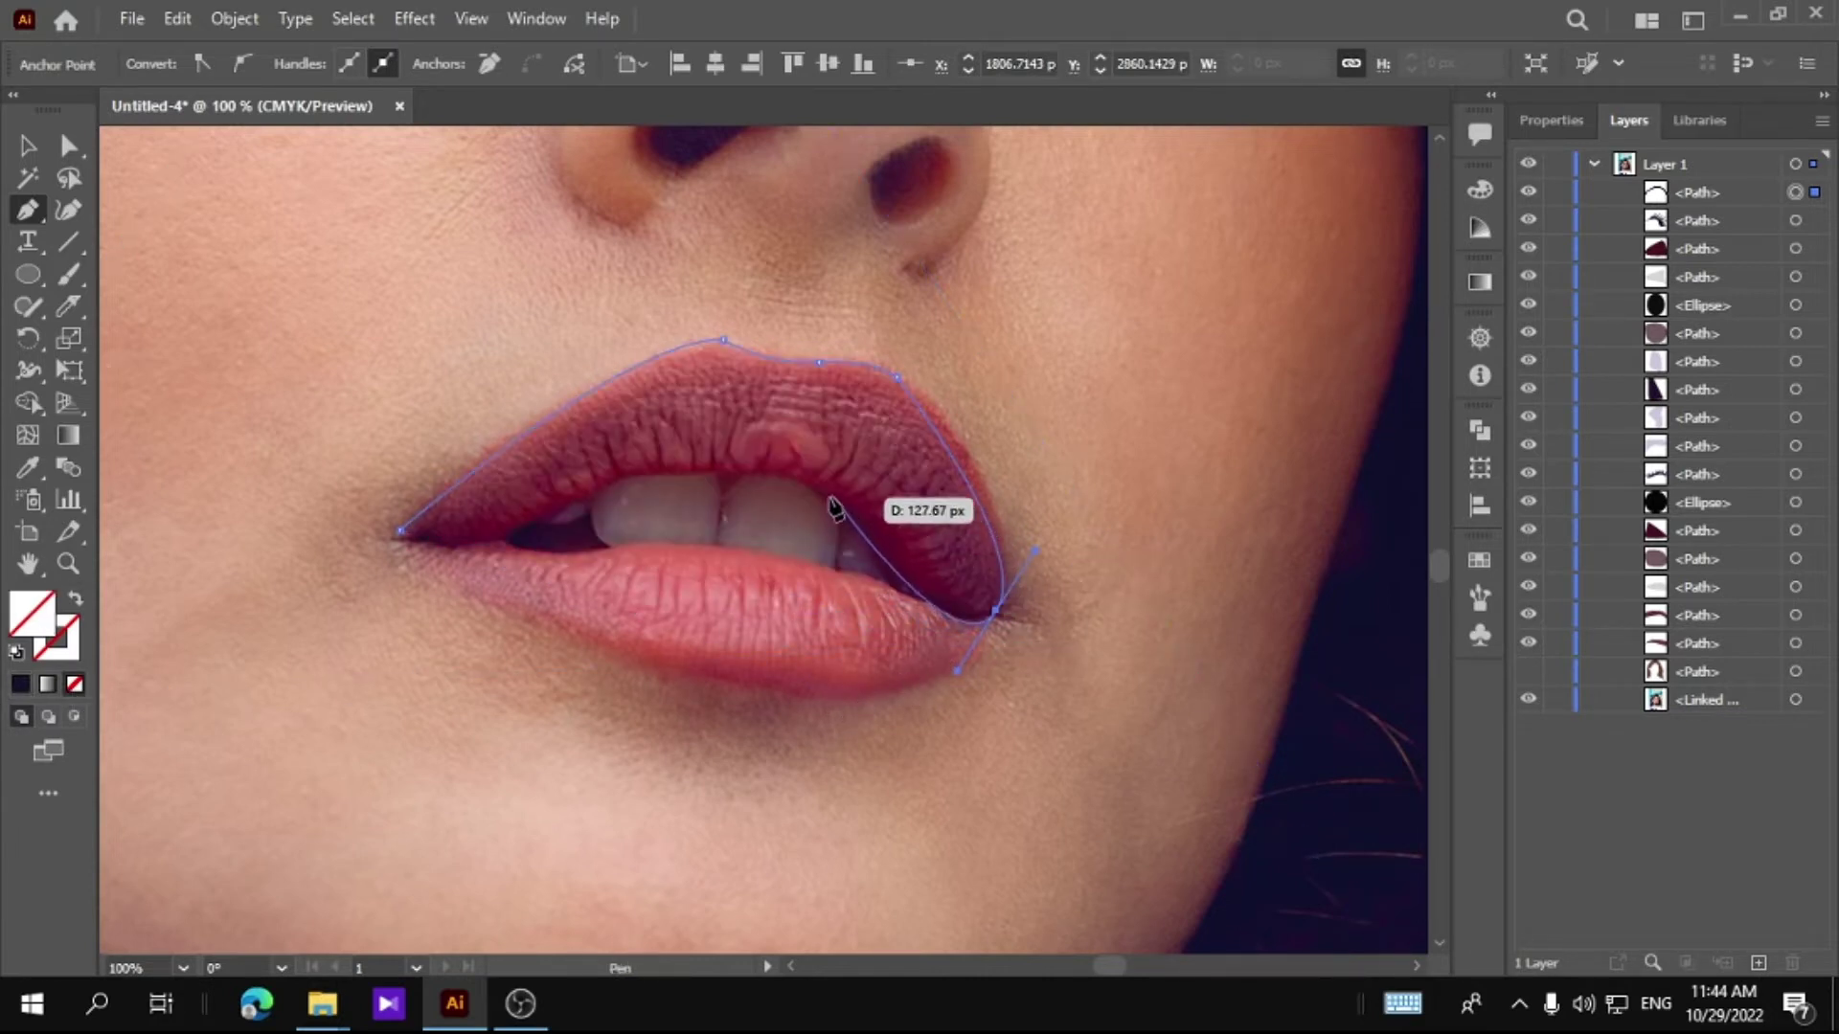
left_click_drag(827, 497, 787, 473)
left_click(629, 474)
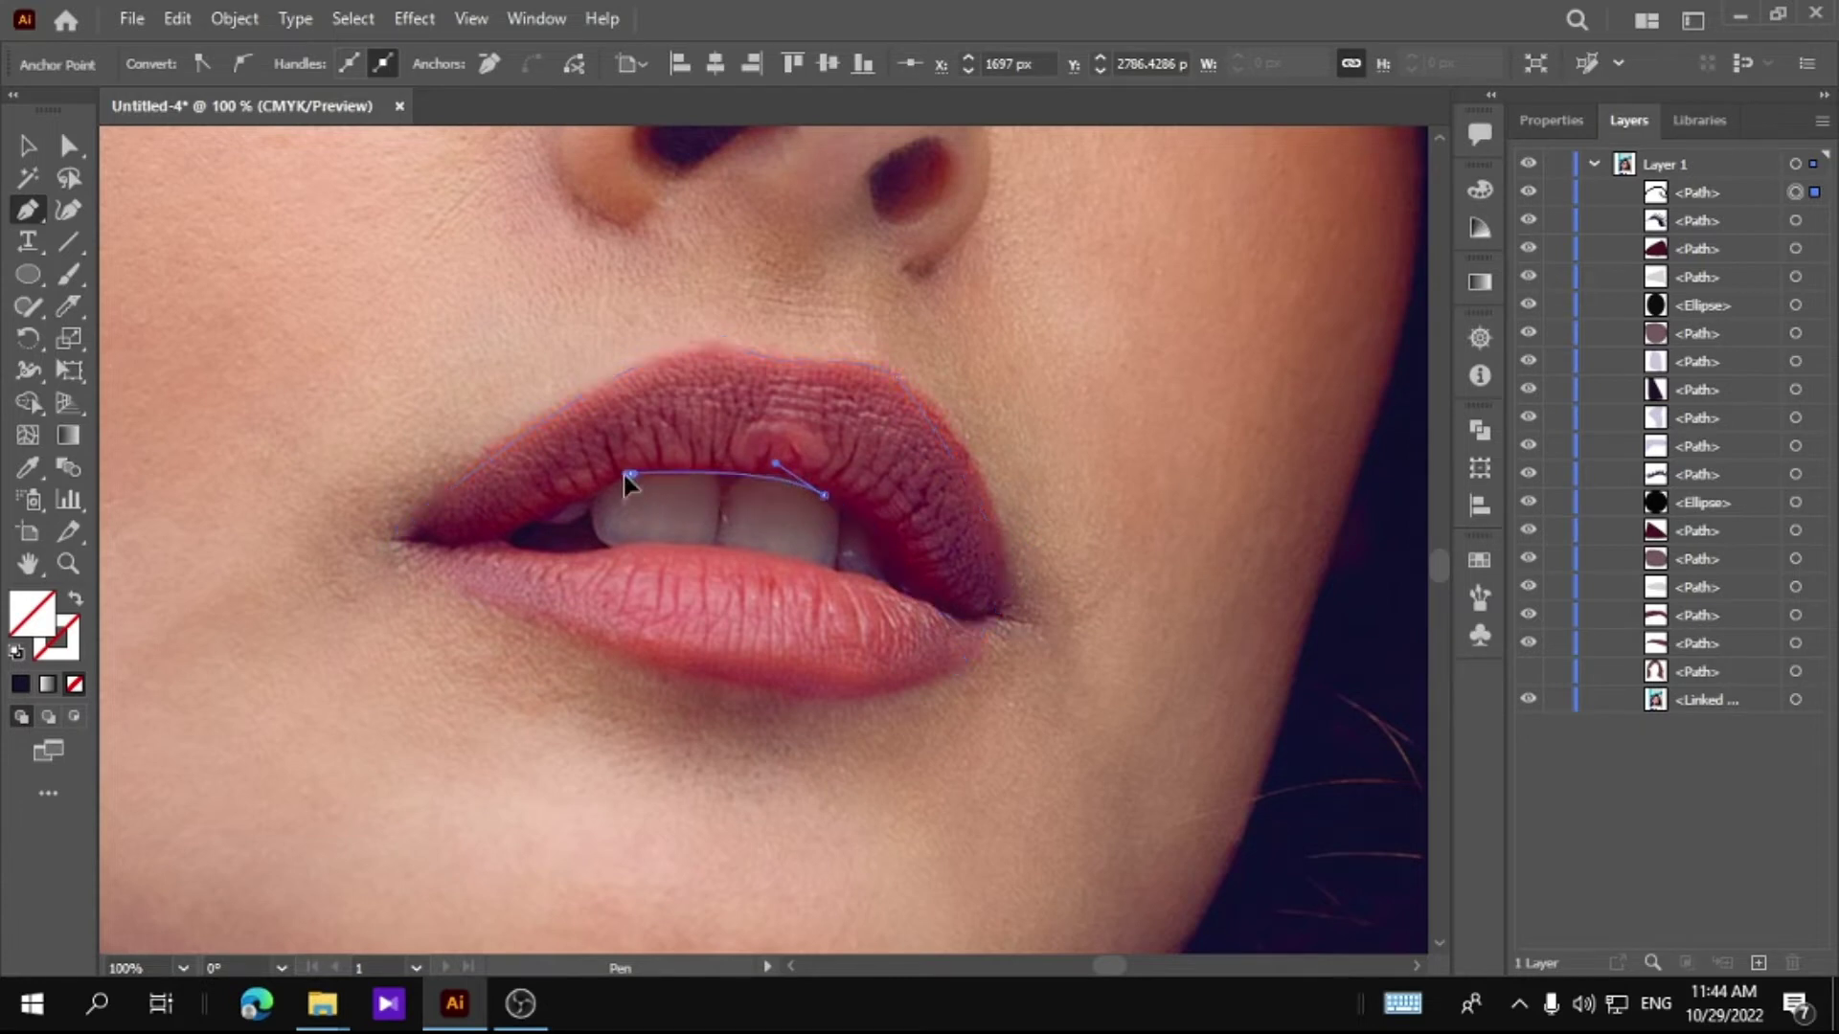
left_click(503, 537)
left_click(401, 532)
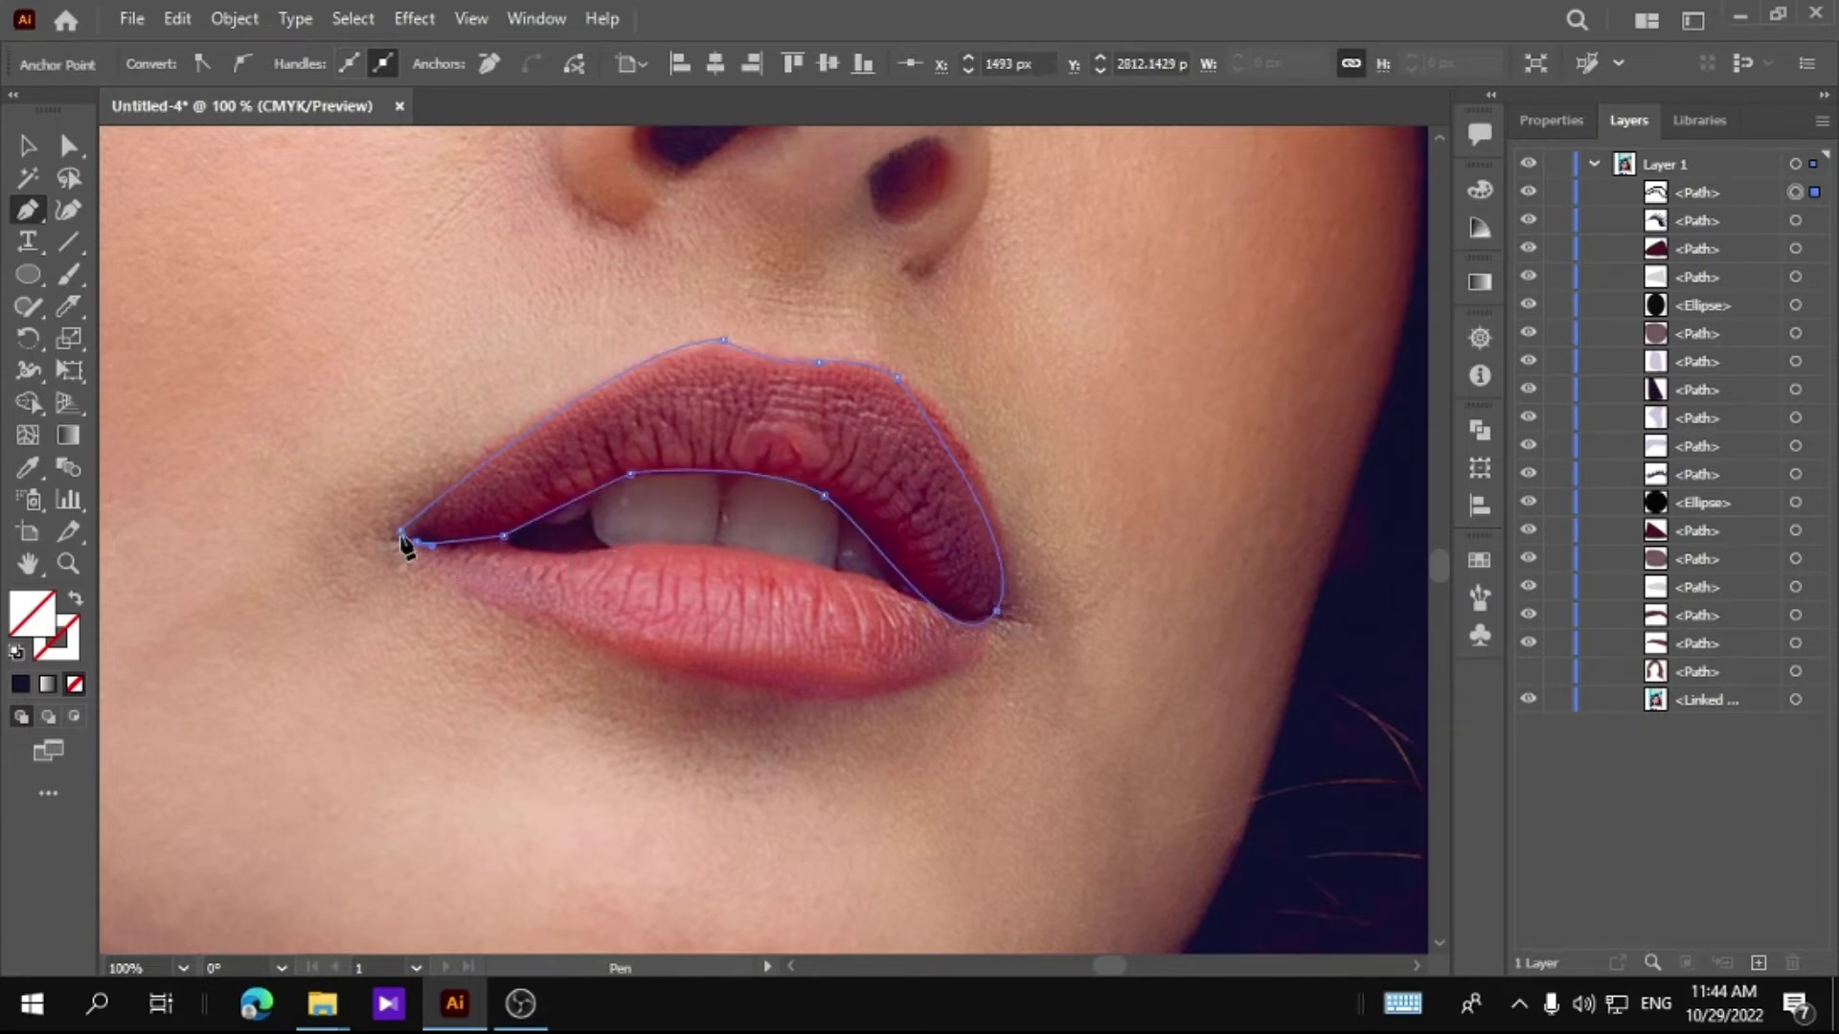
Step: Fill the upper lip deep maroon and lower its top anchor with Direct Selection
left_click(592, 450)
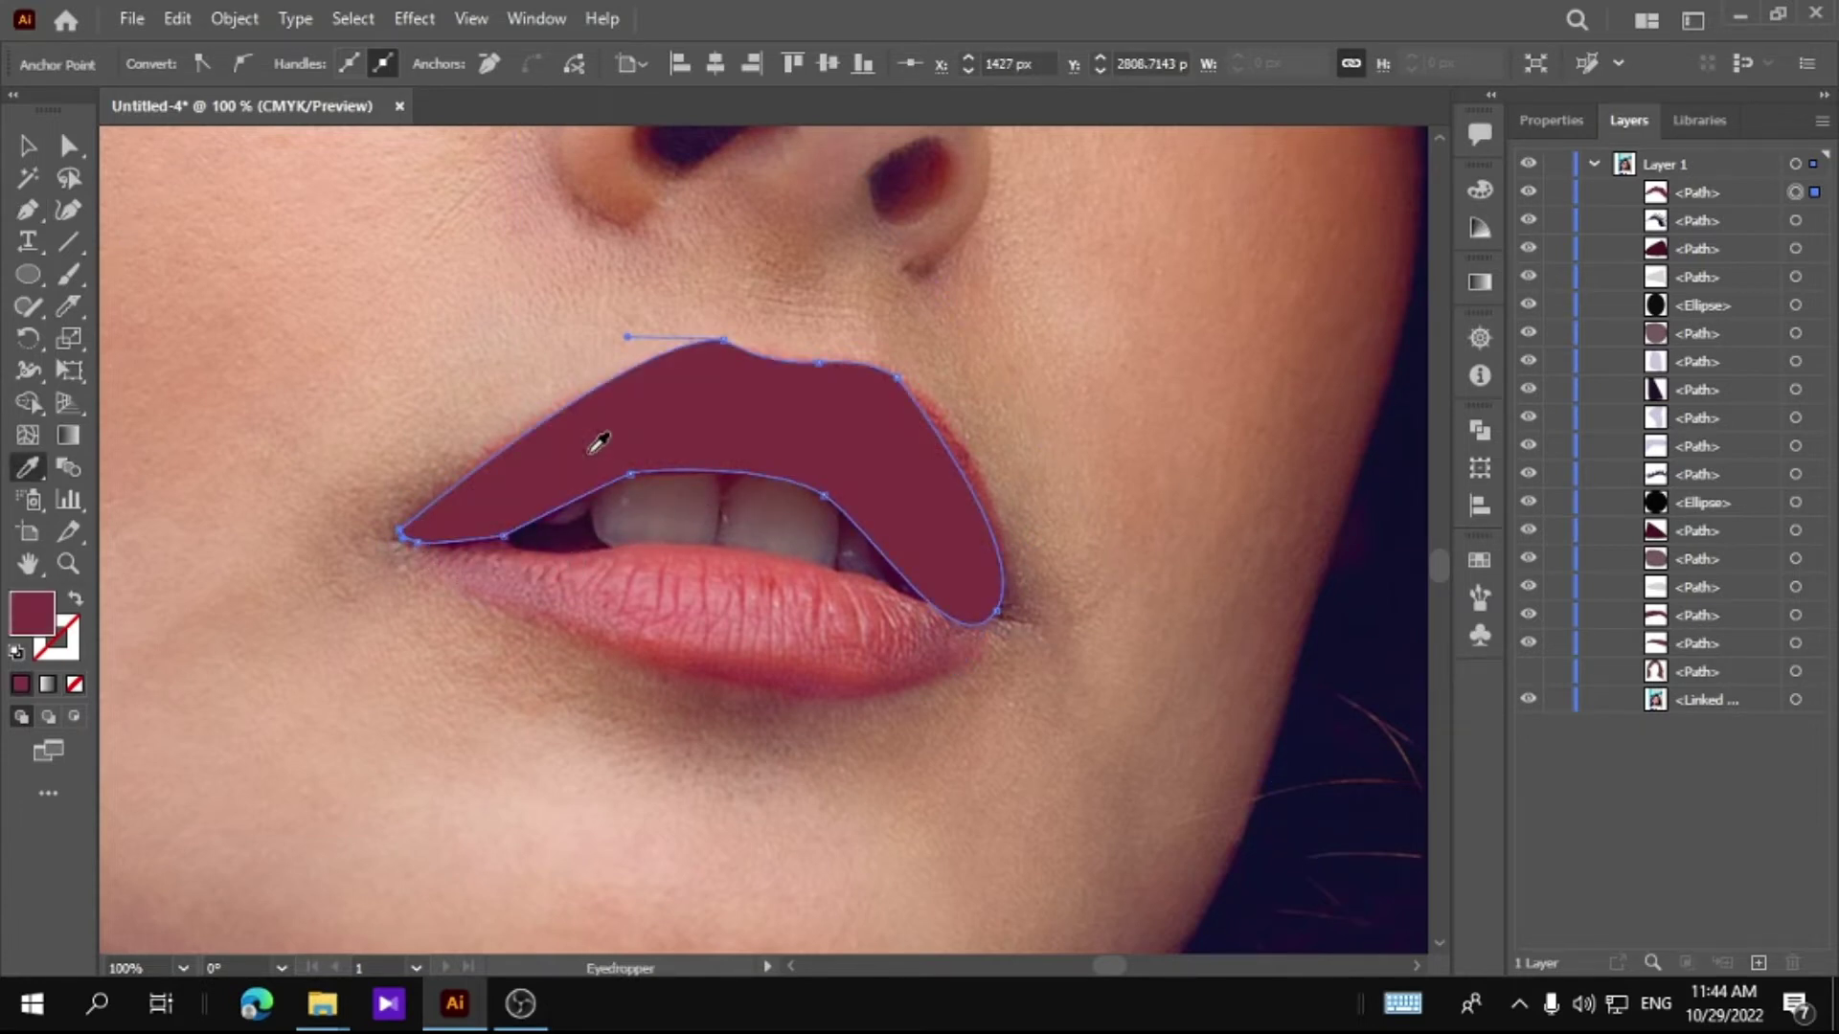
left_click(706, 409)
left_click(698, 390)
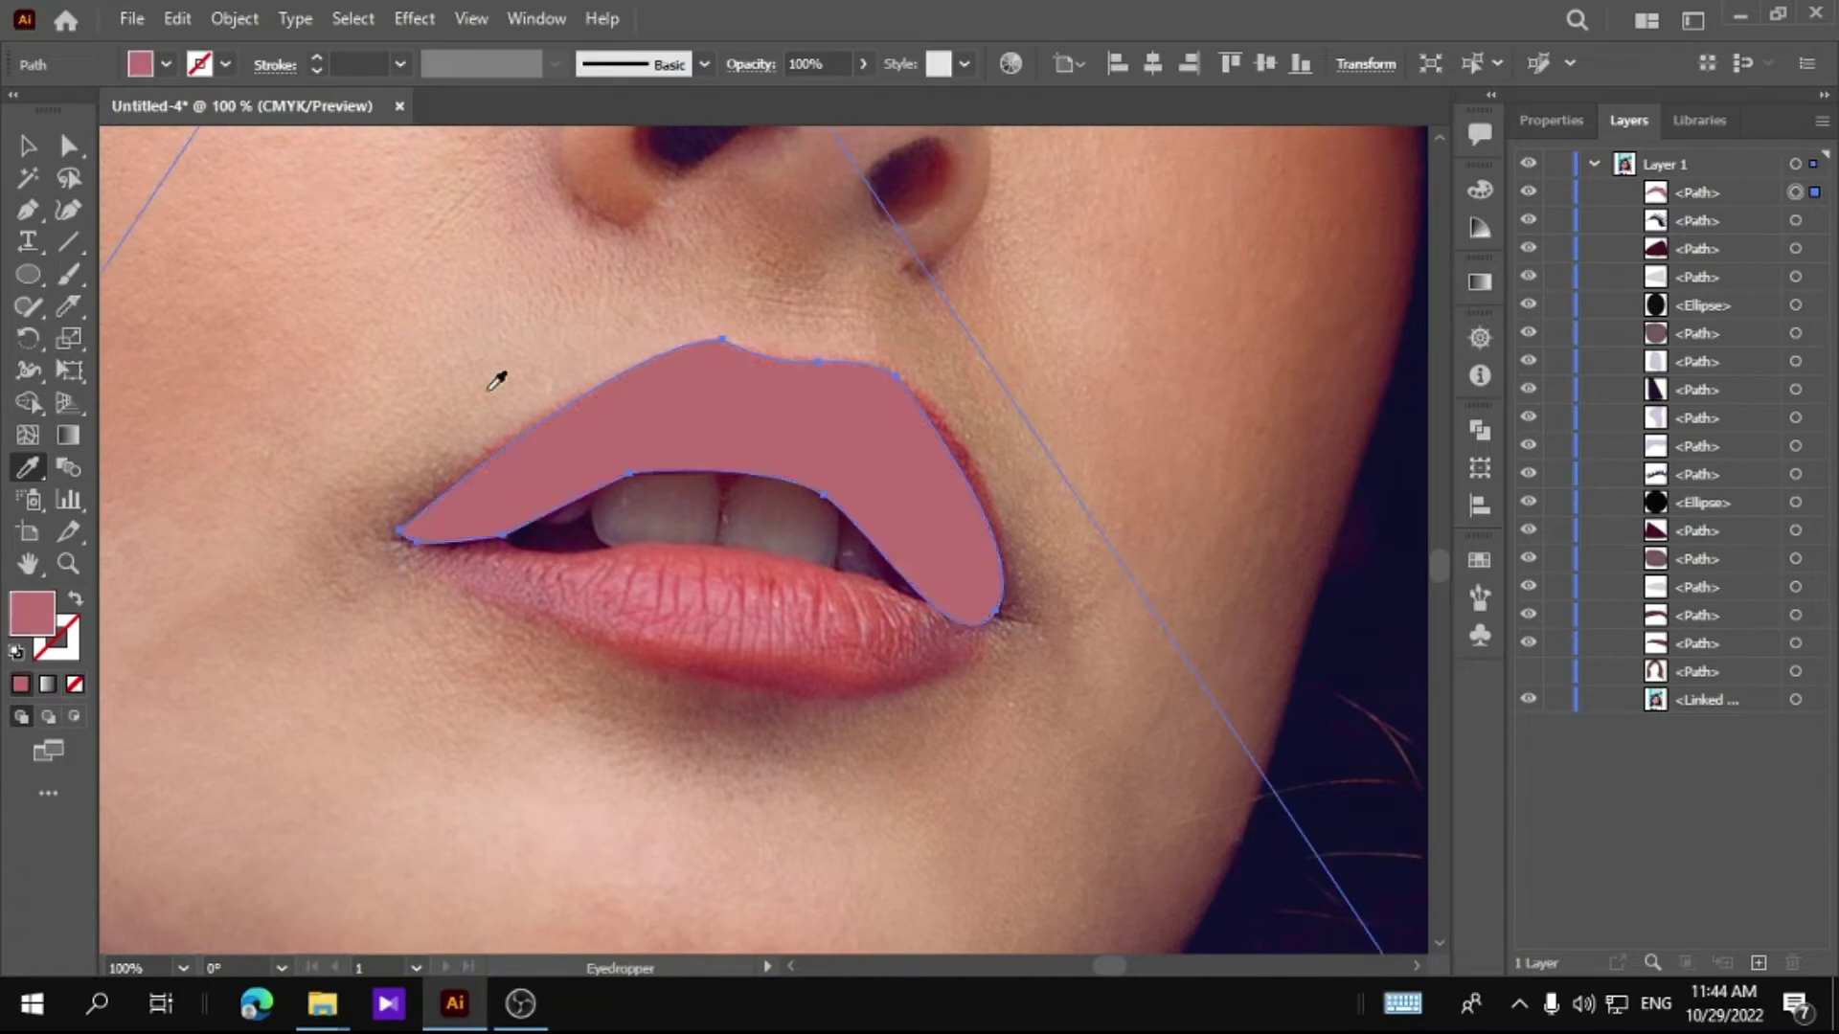
key("ctrl+z")
key("ctrl+z")
key("v")
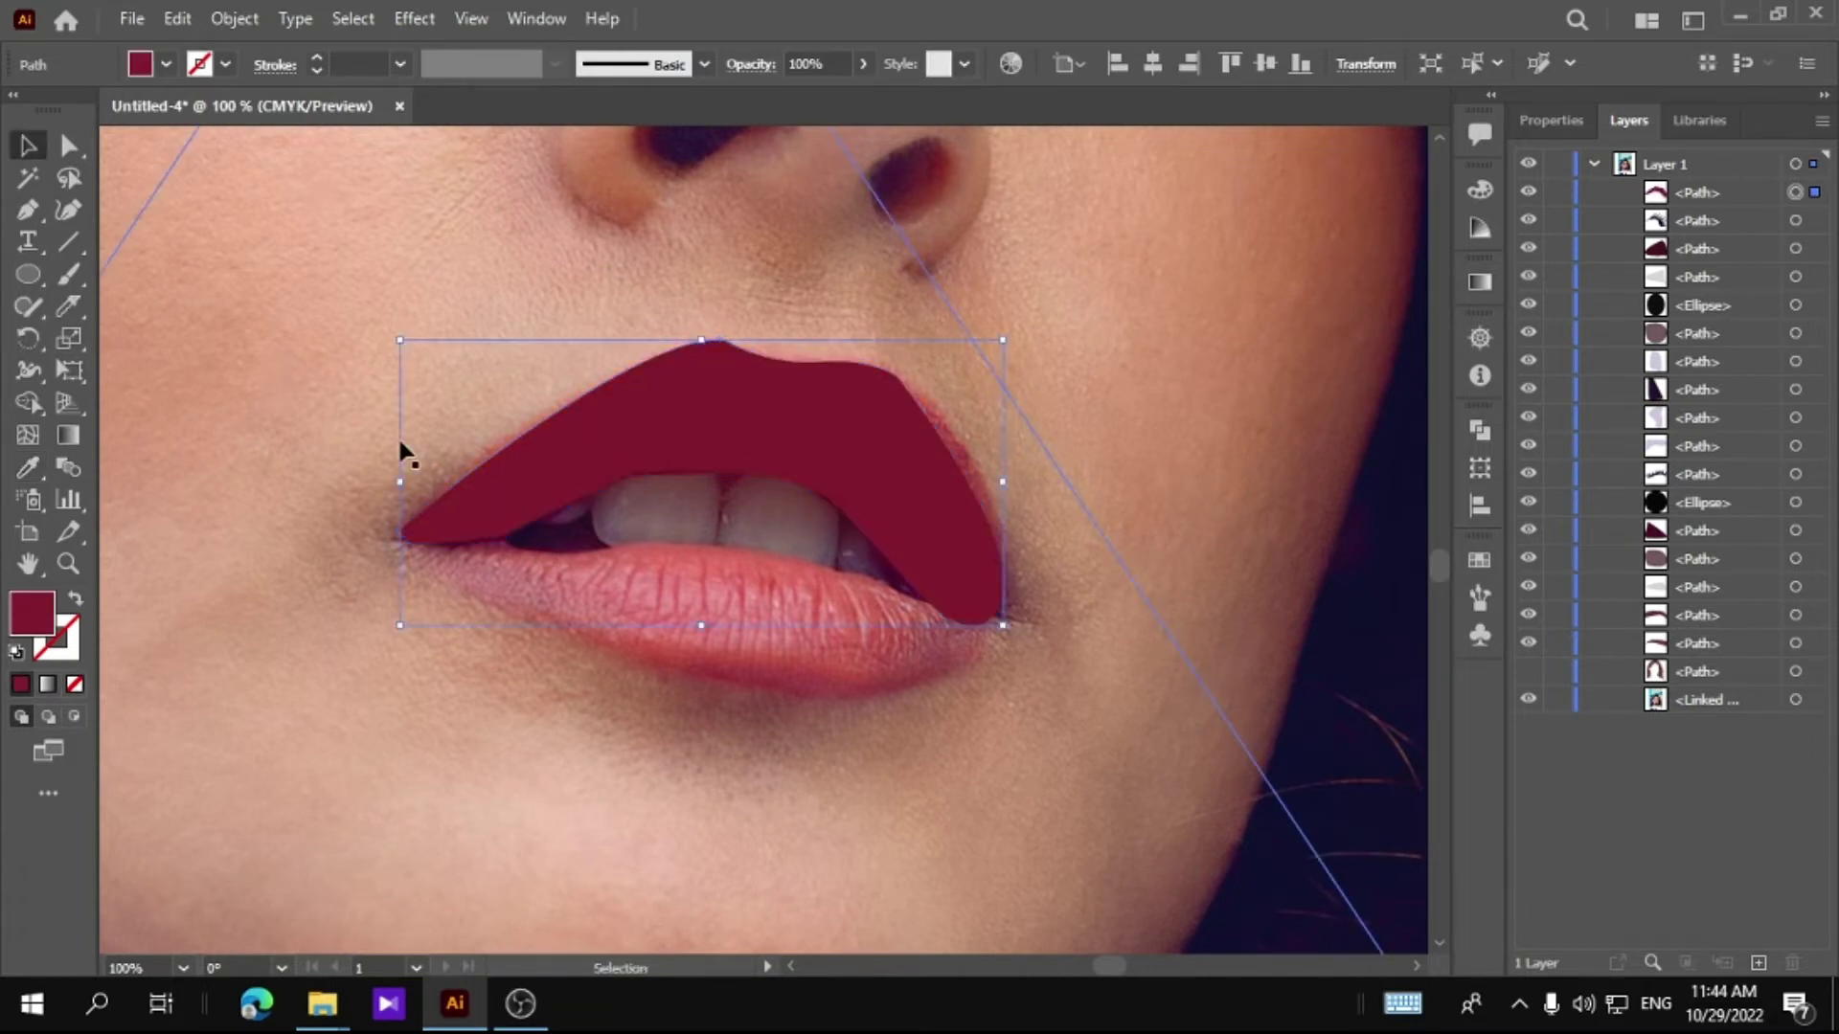
left_click(400, 450)
key("a")
left_click_drag(720, 354, 711, 364)
left_click(583, 415)
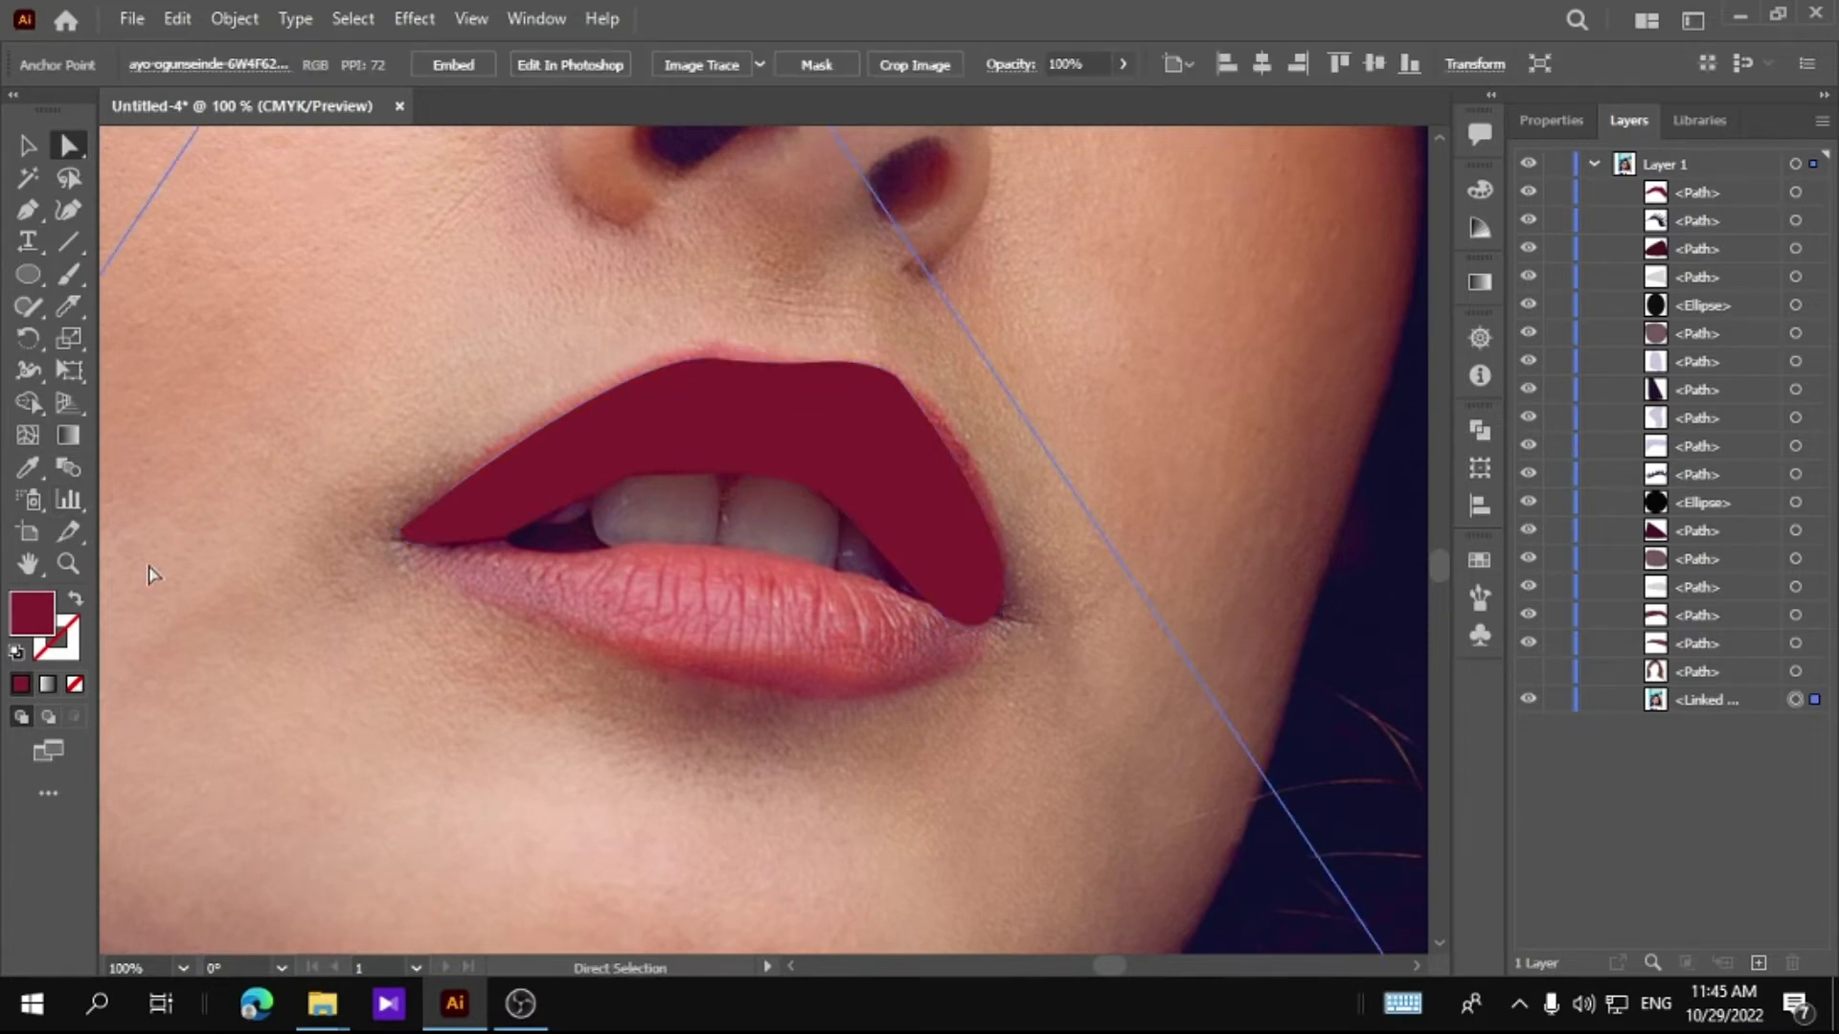
left_click(417, 543)
Step: Finish the lower lip outline and fill it with the upper lip's red
key("ctrl+z")
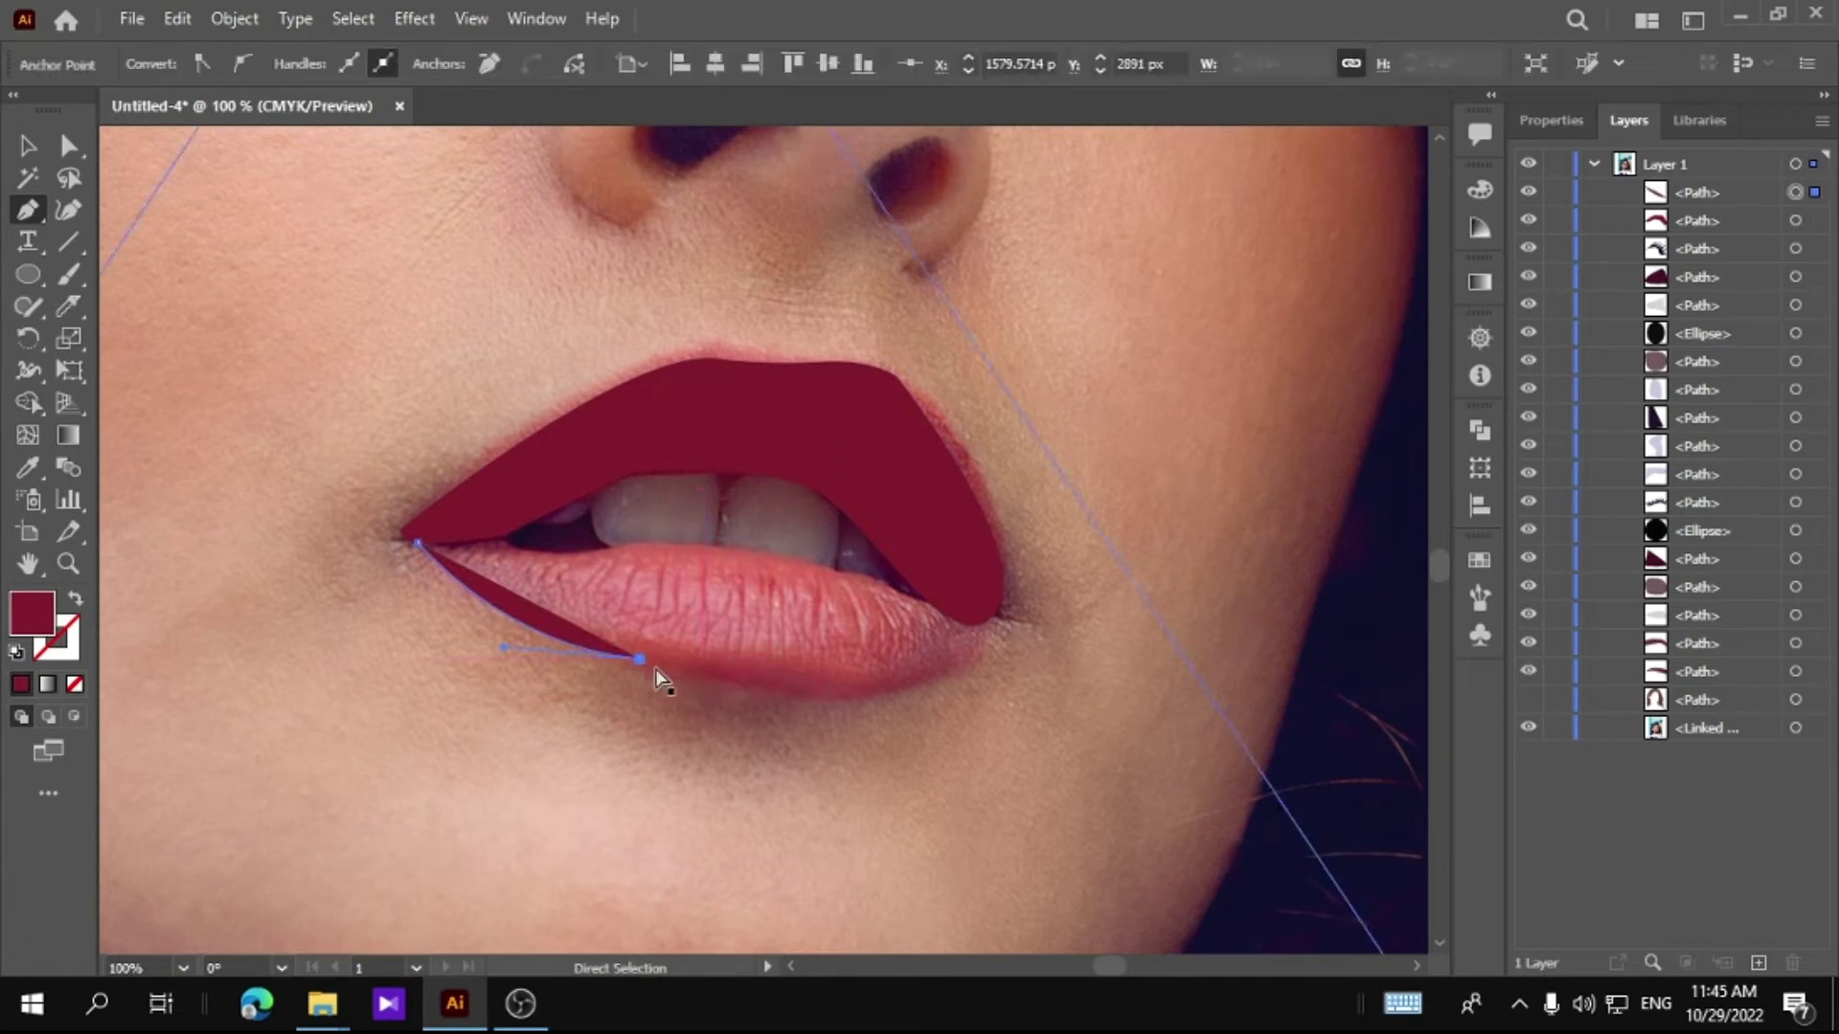
key("ctrl+z")
key("ctrl+z")
mouse_move(809, 698)
left_mouse_down()
mouse_move(952, 669)
mouse_move(962, 613)
mouse_move(939, 609)
left_mouse_up()
key("/")
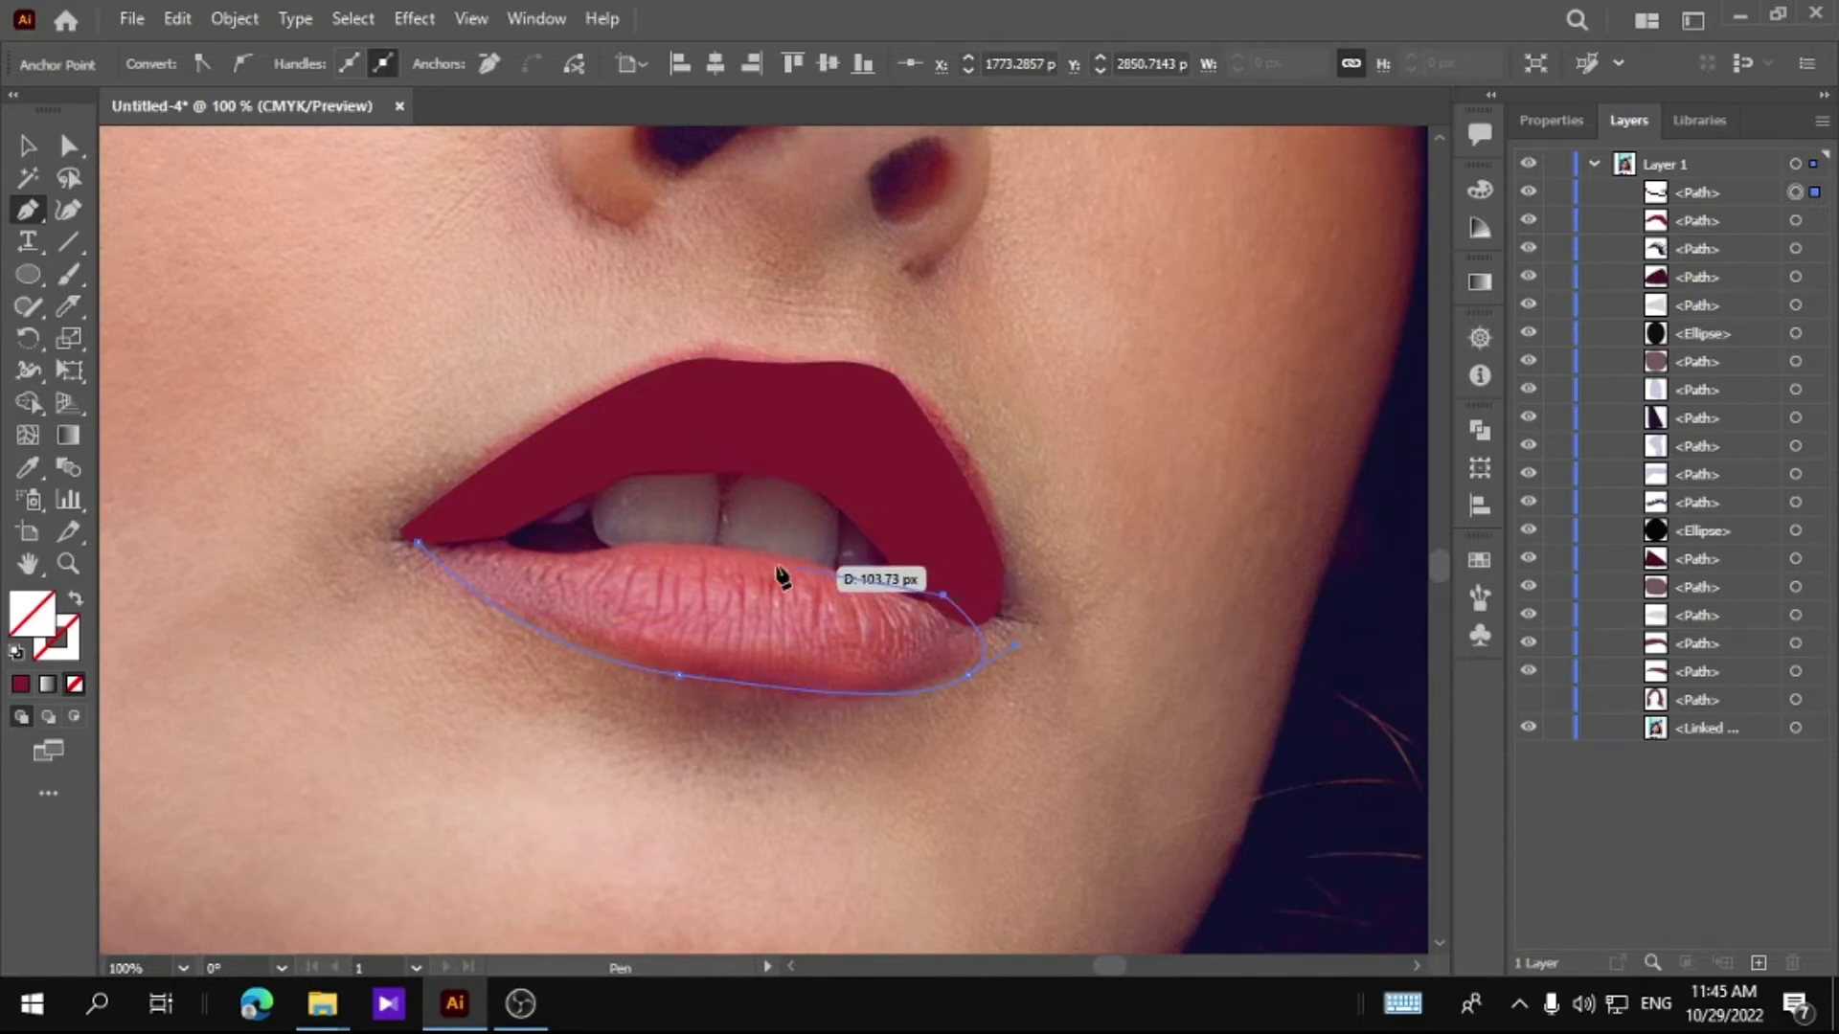
mouse_move(622, 541)
left_mouse_down()
mouse_move(500, 570)
mouse_move(469, 506)
left_mouse_up()
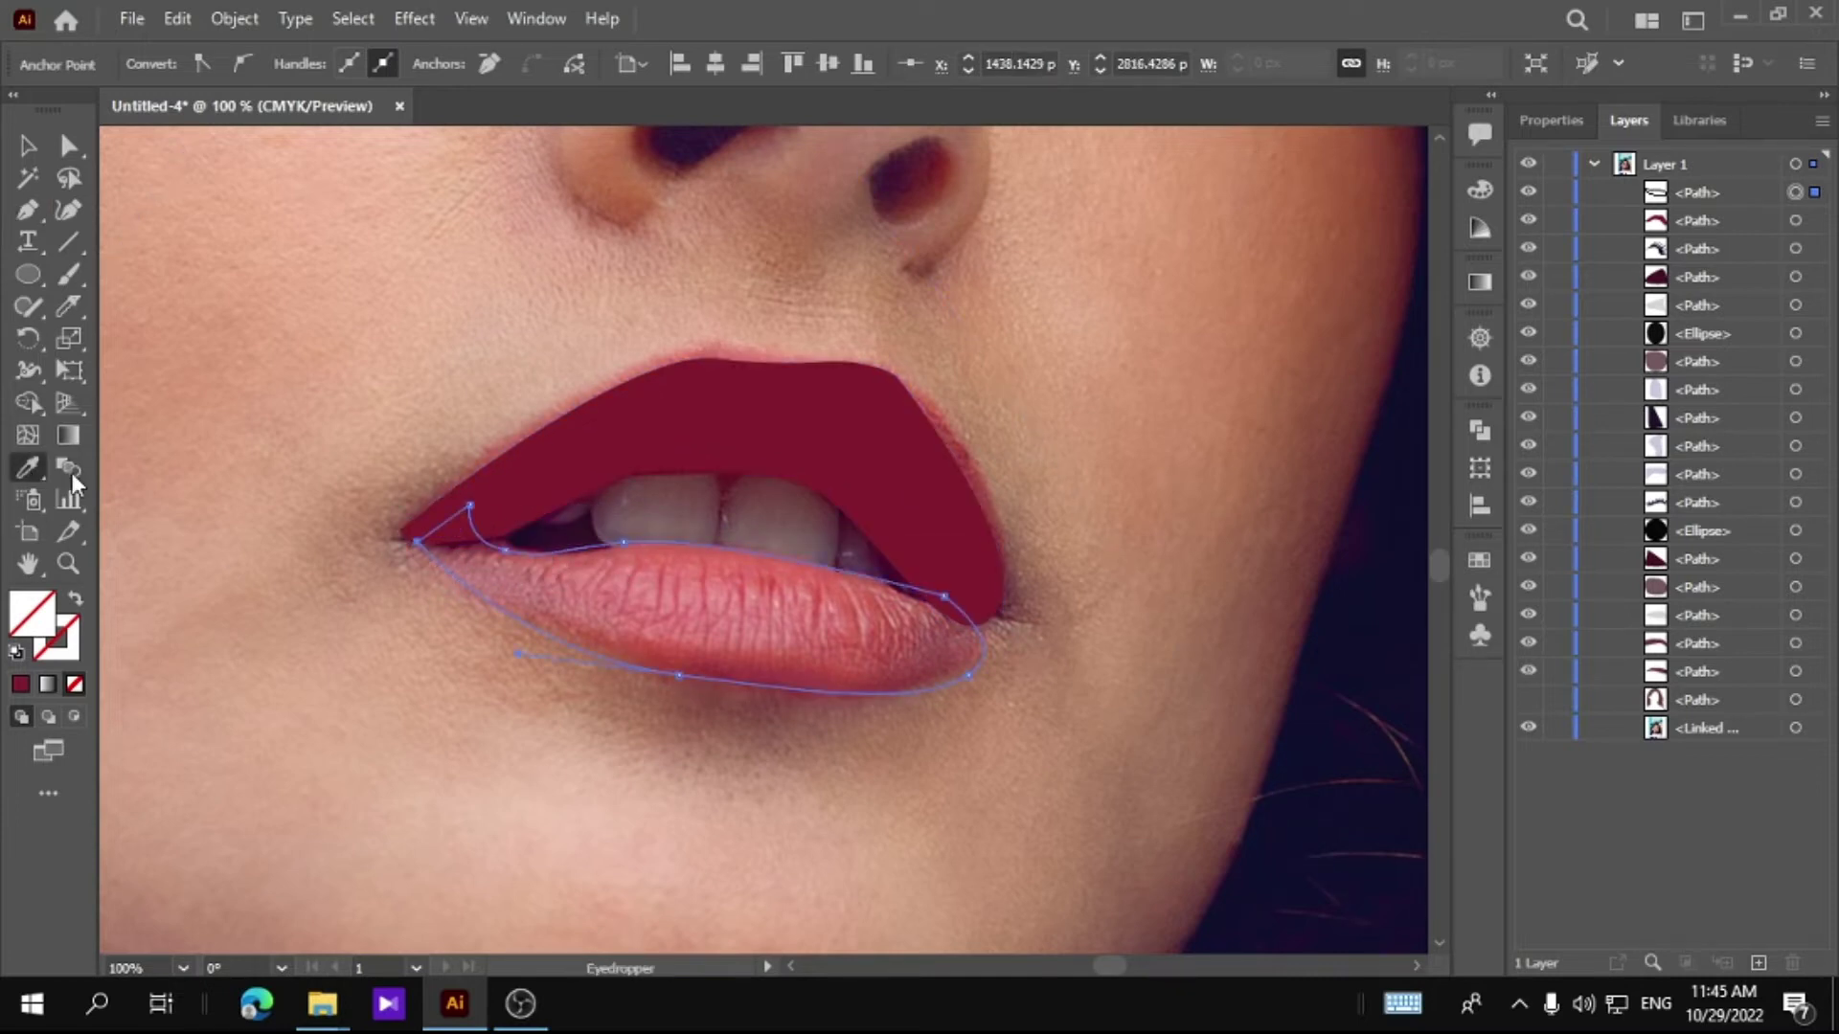
left_click(763, 665)
left_click(670, 422)
Step: Move the lower lip down the Layers stack and hide it
left_click(27, 145)
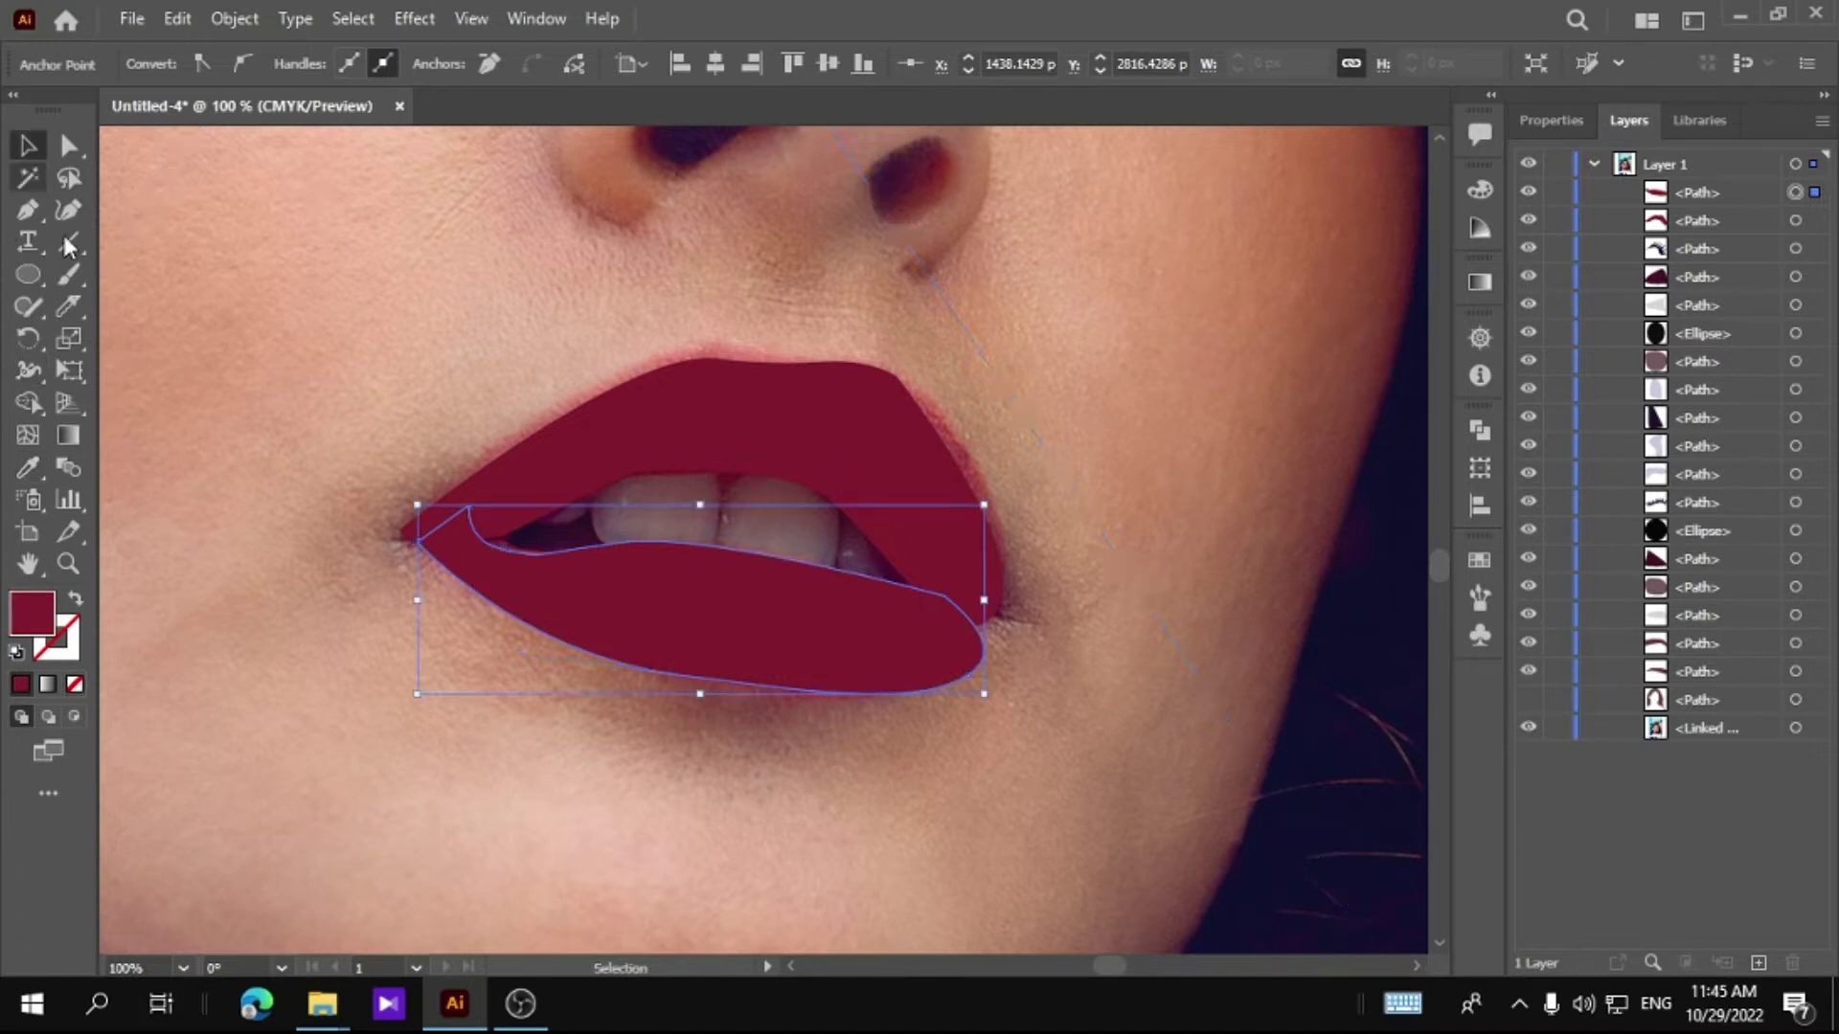
left_click(1149, 766)
left_click_drag(1692, 192, 1695, 230)
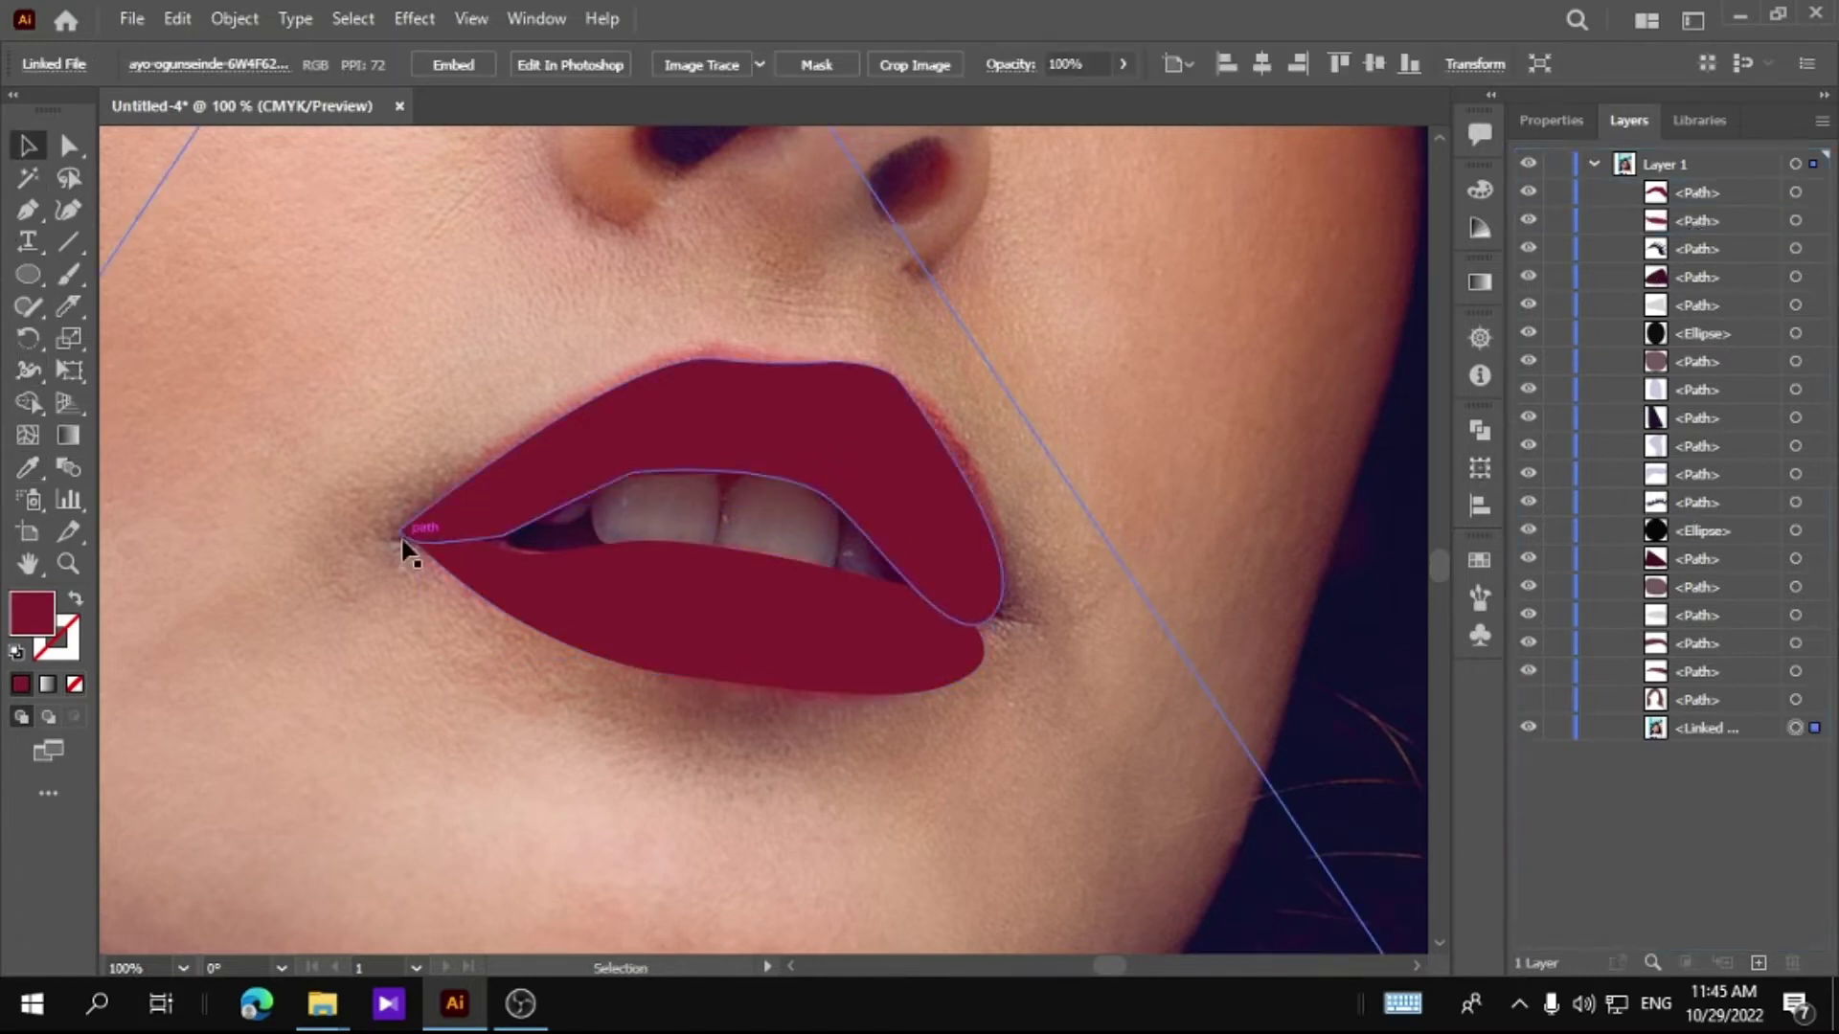
left_click(1530, 192)
Step: Hide the upper lip and trace the left front tooth, sampling the photo's tooth colour
key("z")
left_click(706, 575)
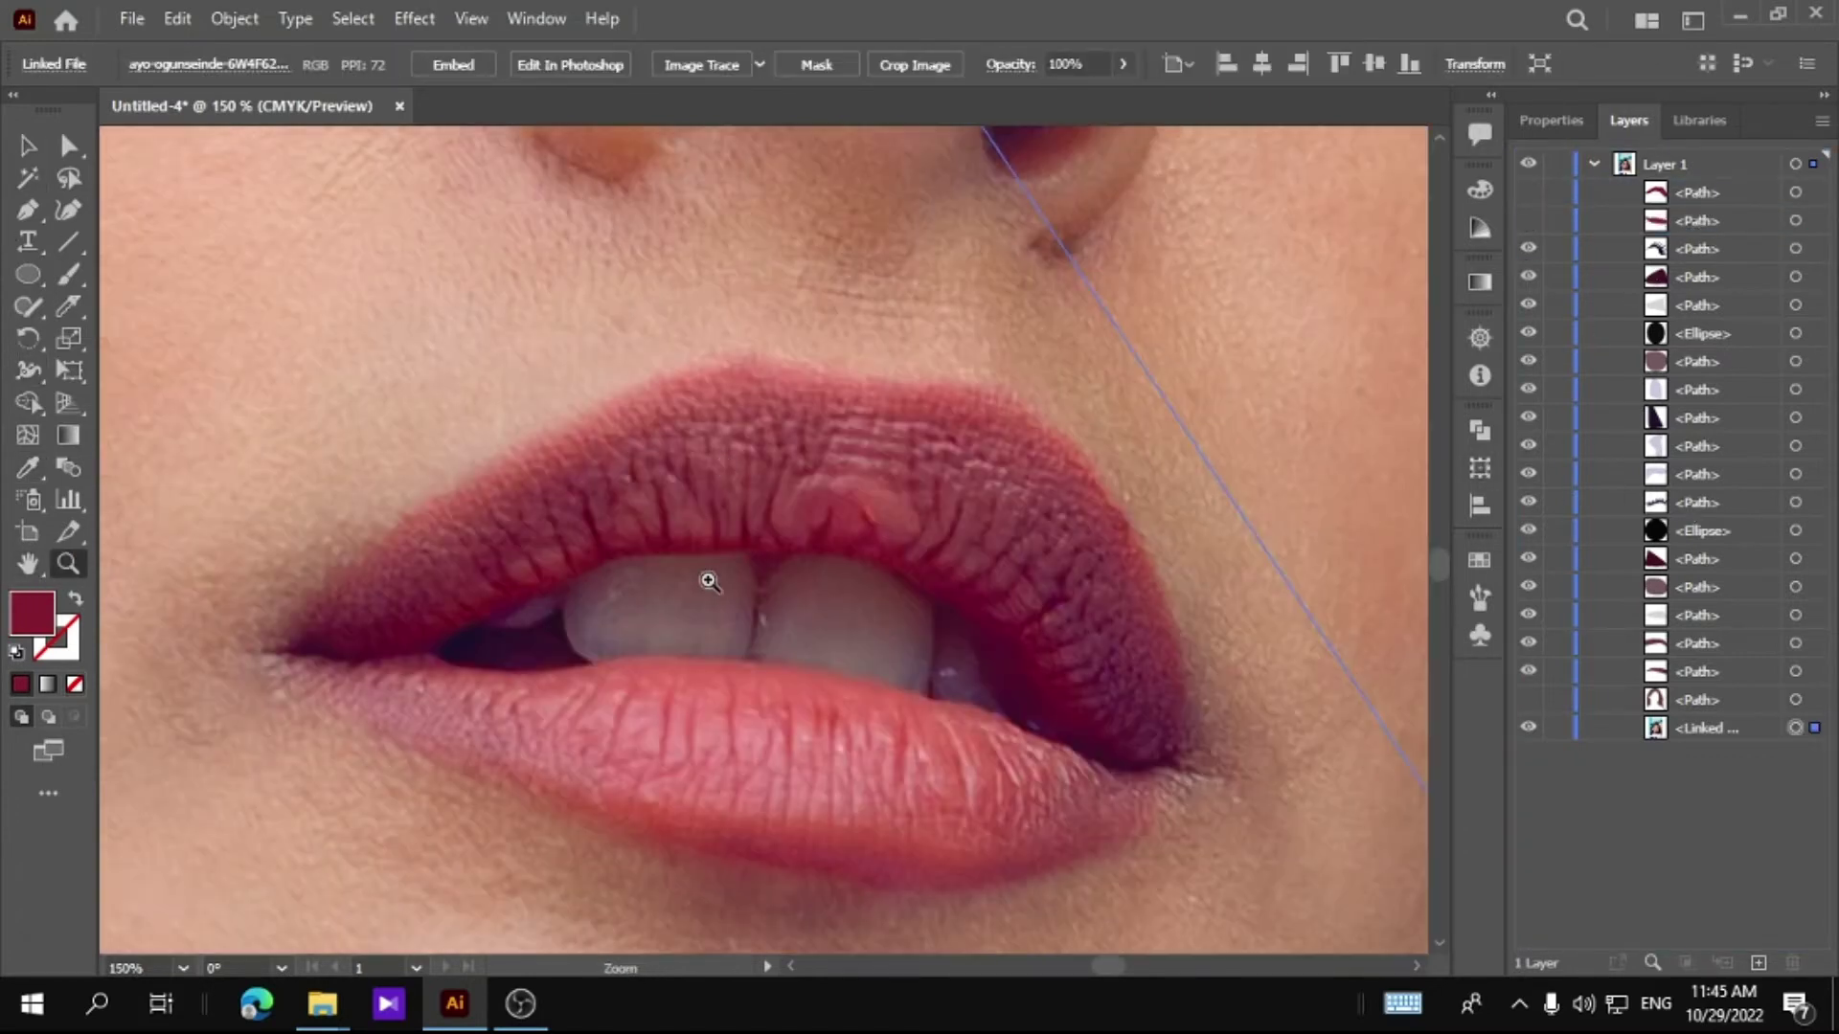
left_click(537, 484)
left_click_drag(574, 589, 650, 606)
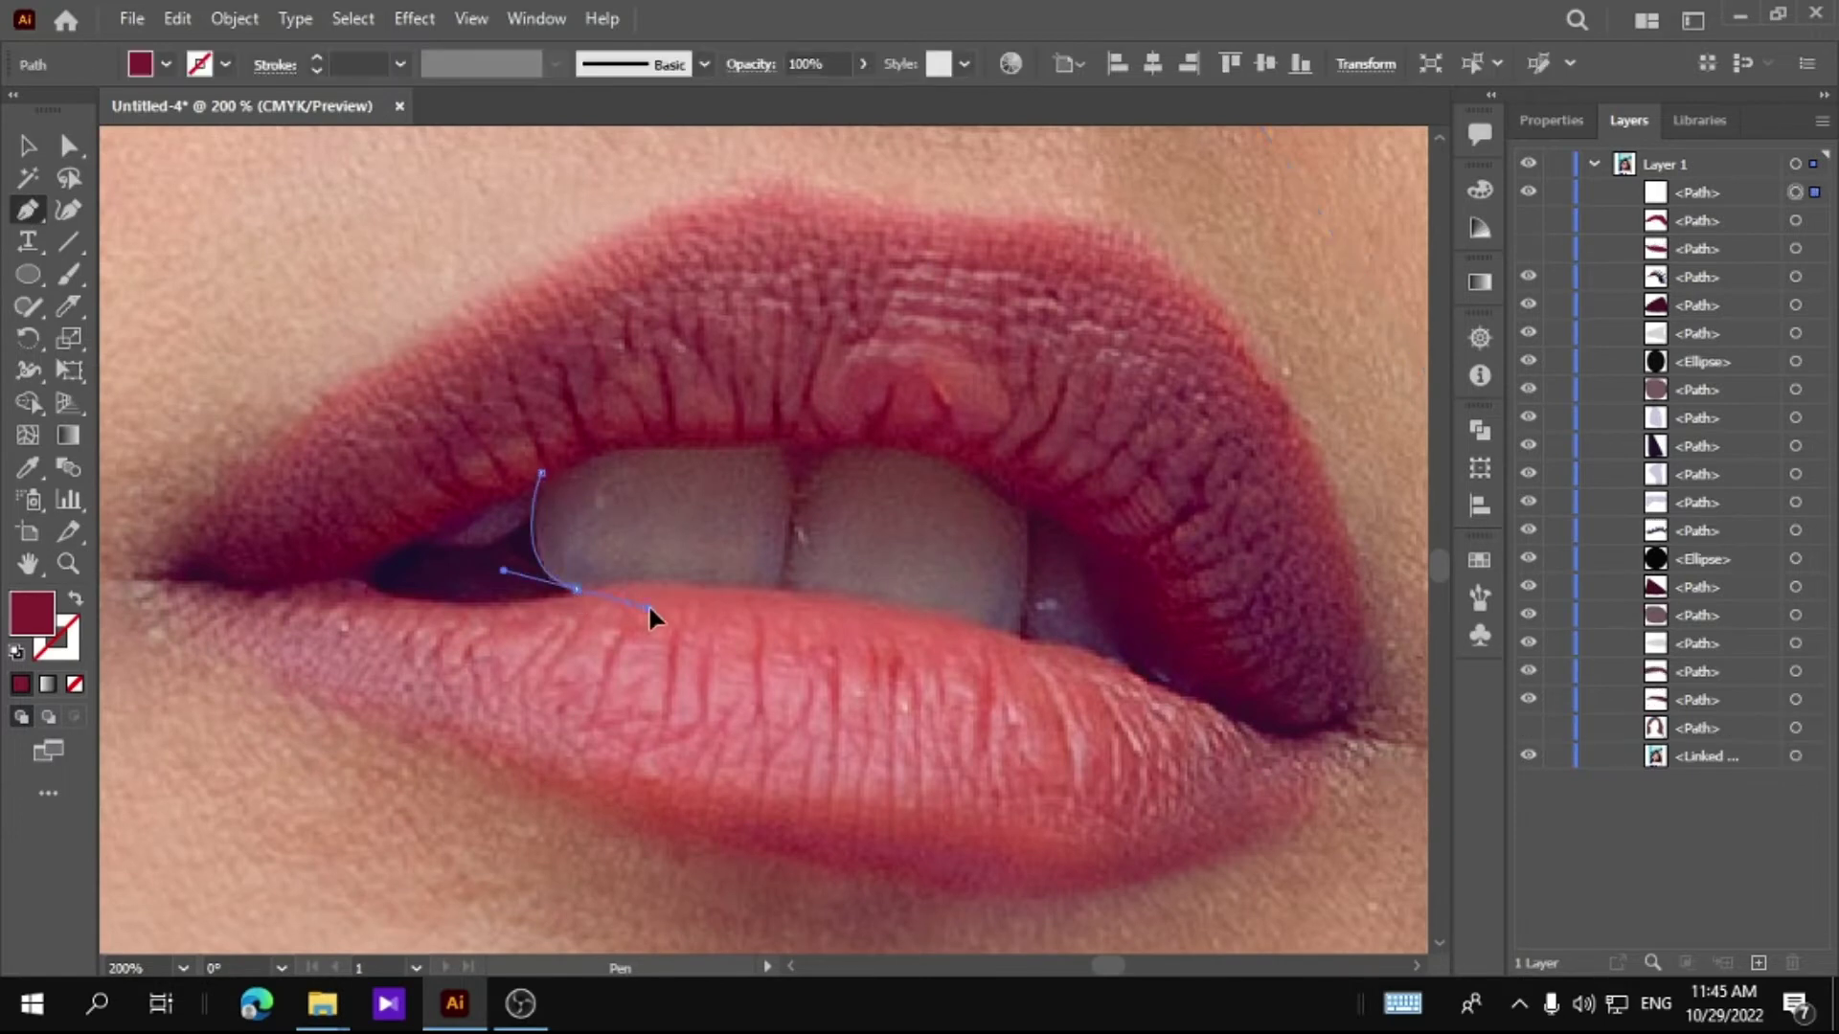
left_click_drag(776, 402, 775, 400)
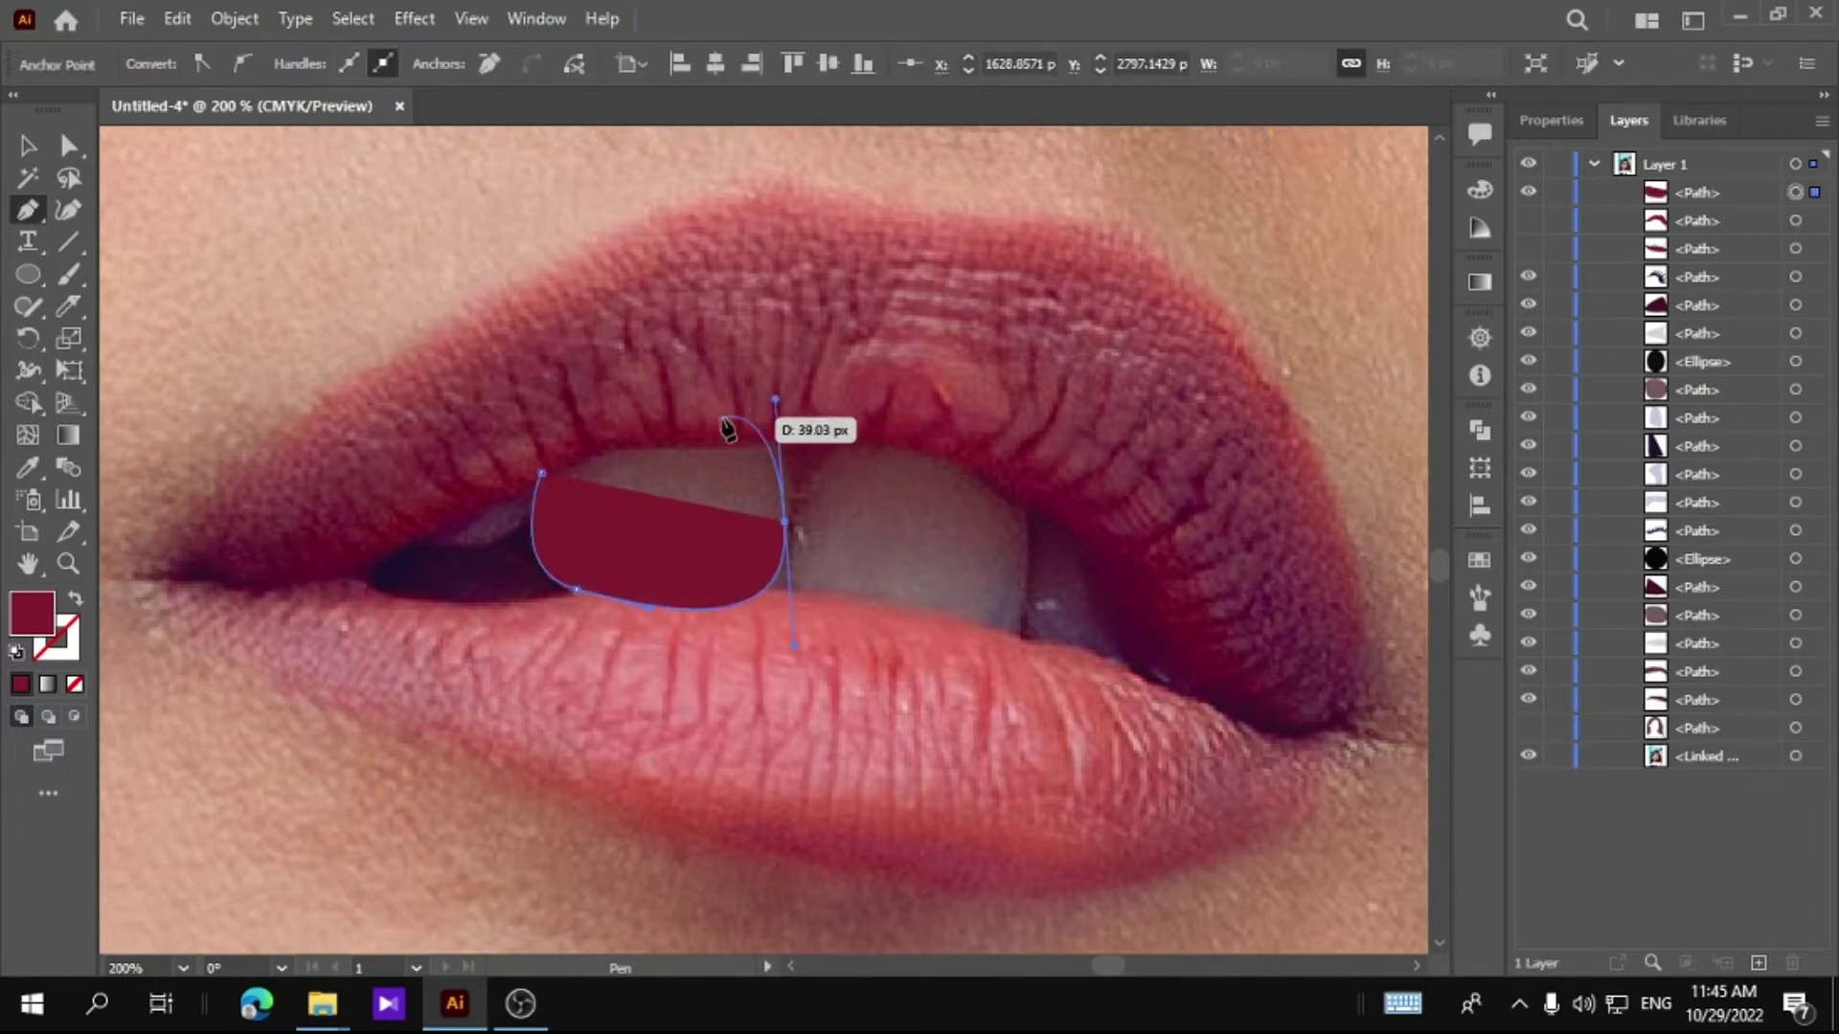
left_click(722, 418)
left_click(900, 509)
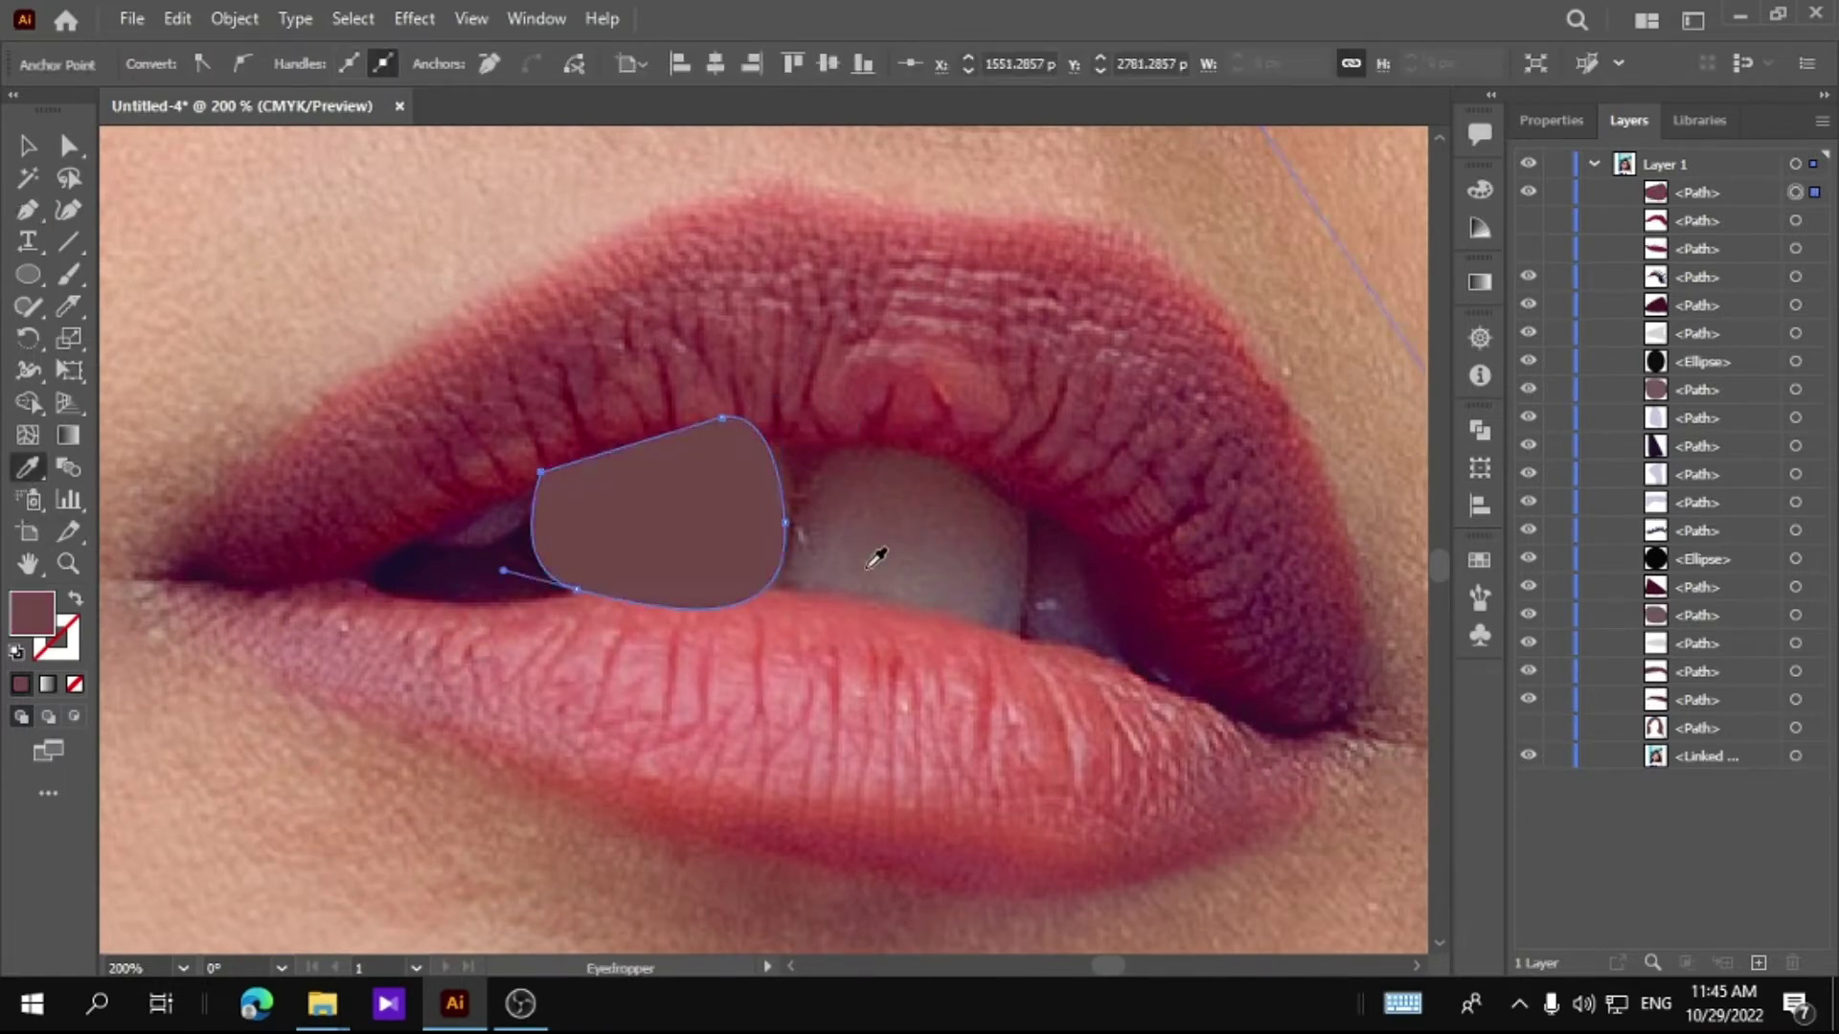
left_click(877, 559)
Step: Set the tooth fill to #d3bec0 in the Color Picker
double_click(31, 613)
type("d3bec0")
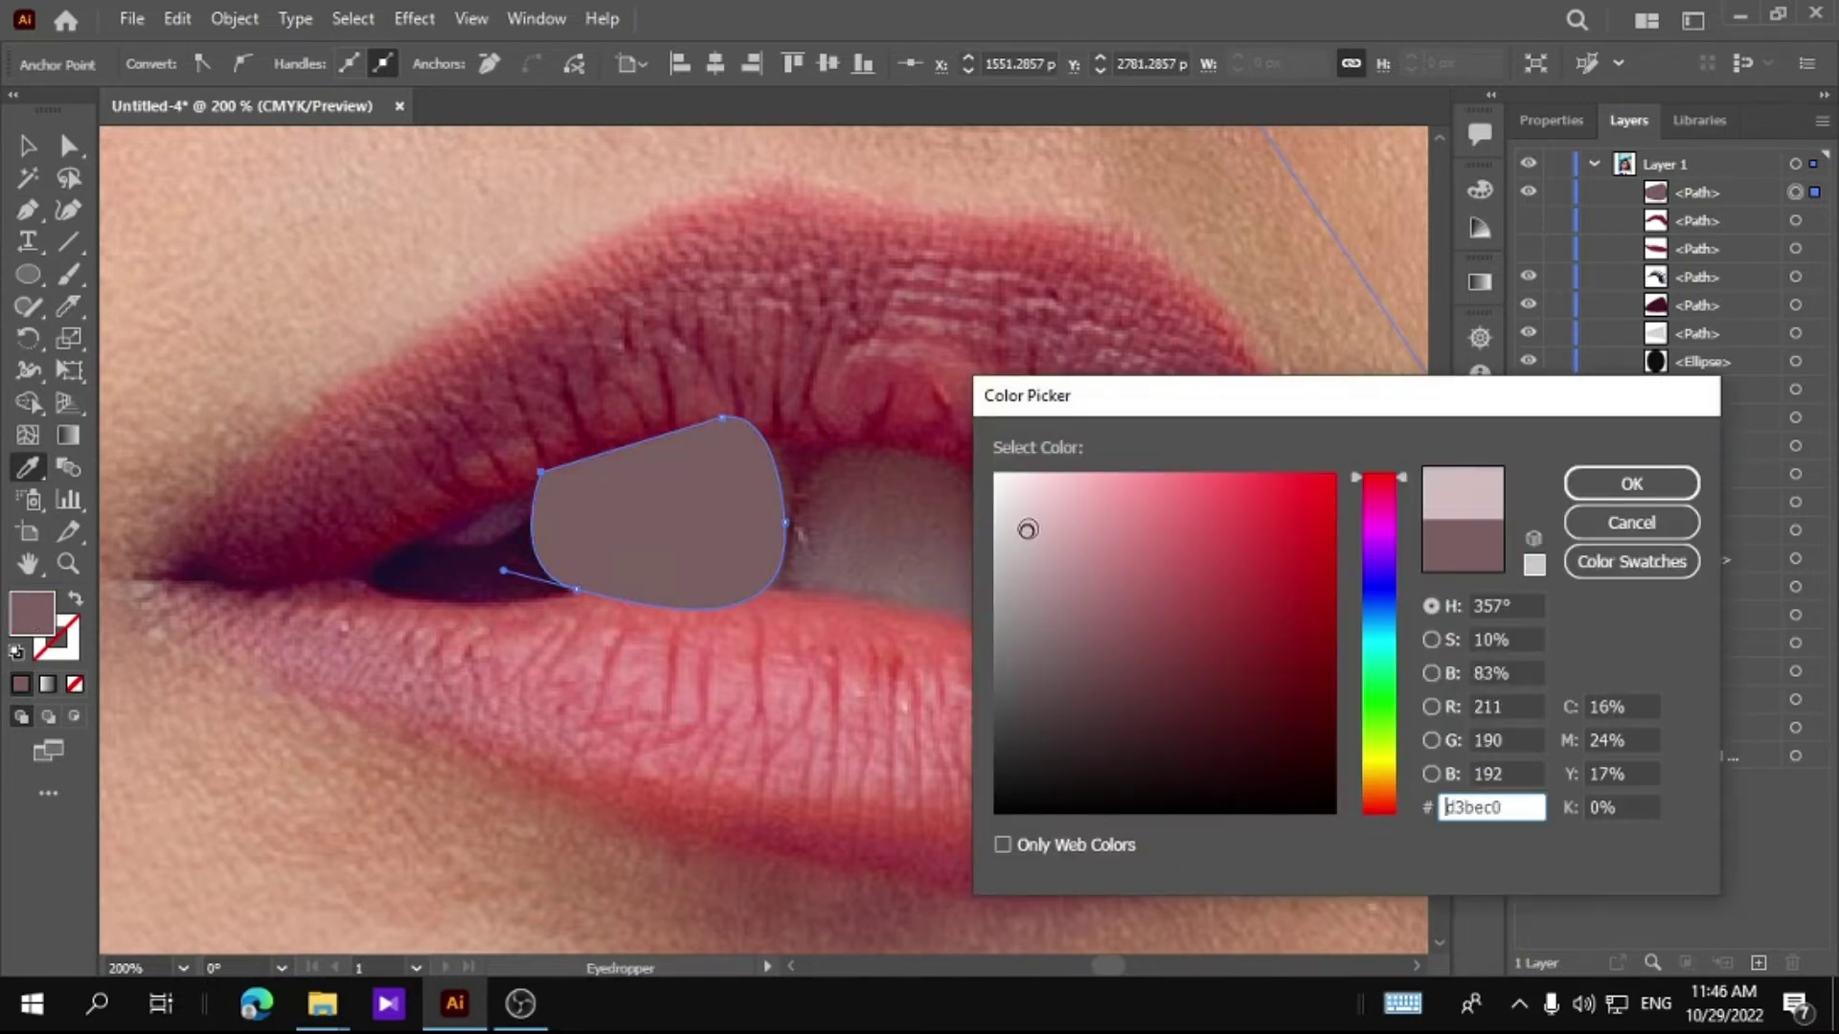
left_click(1631, 484)
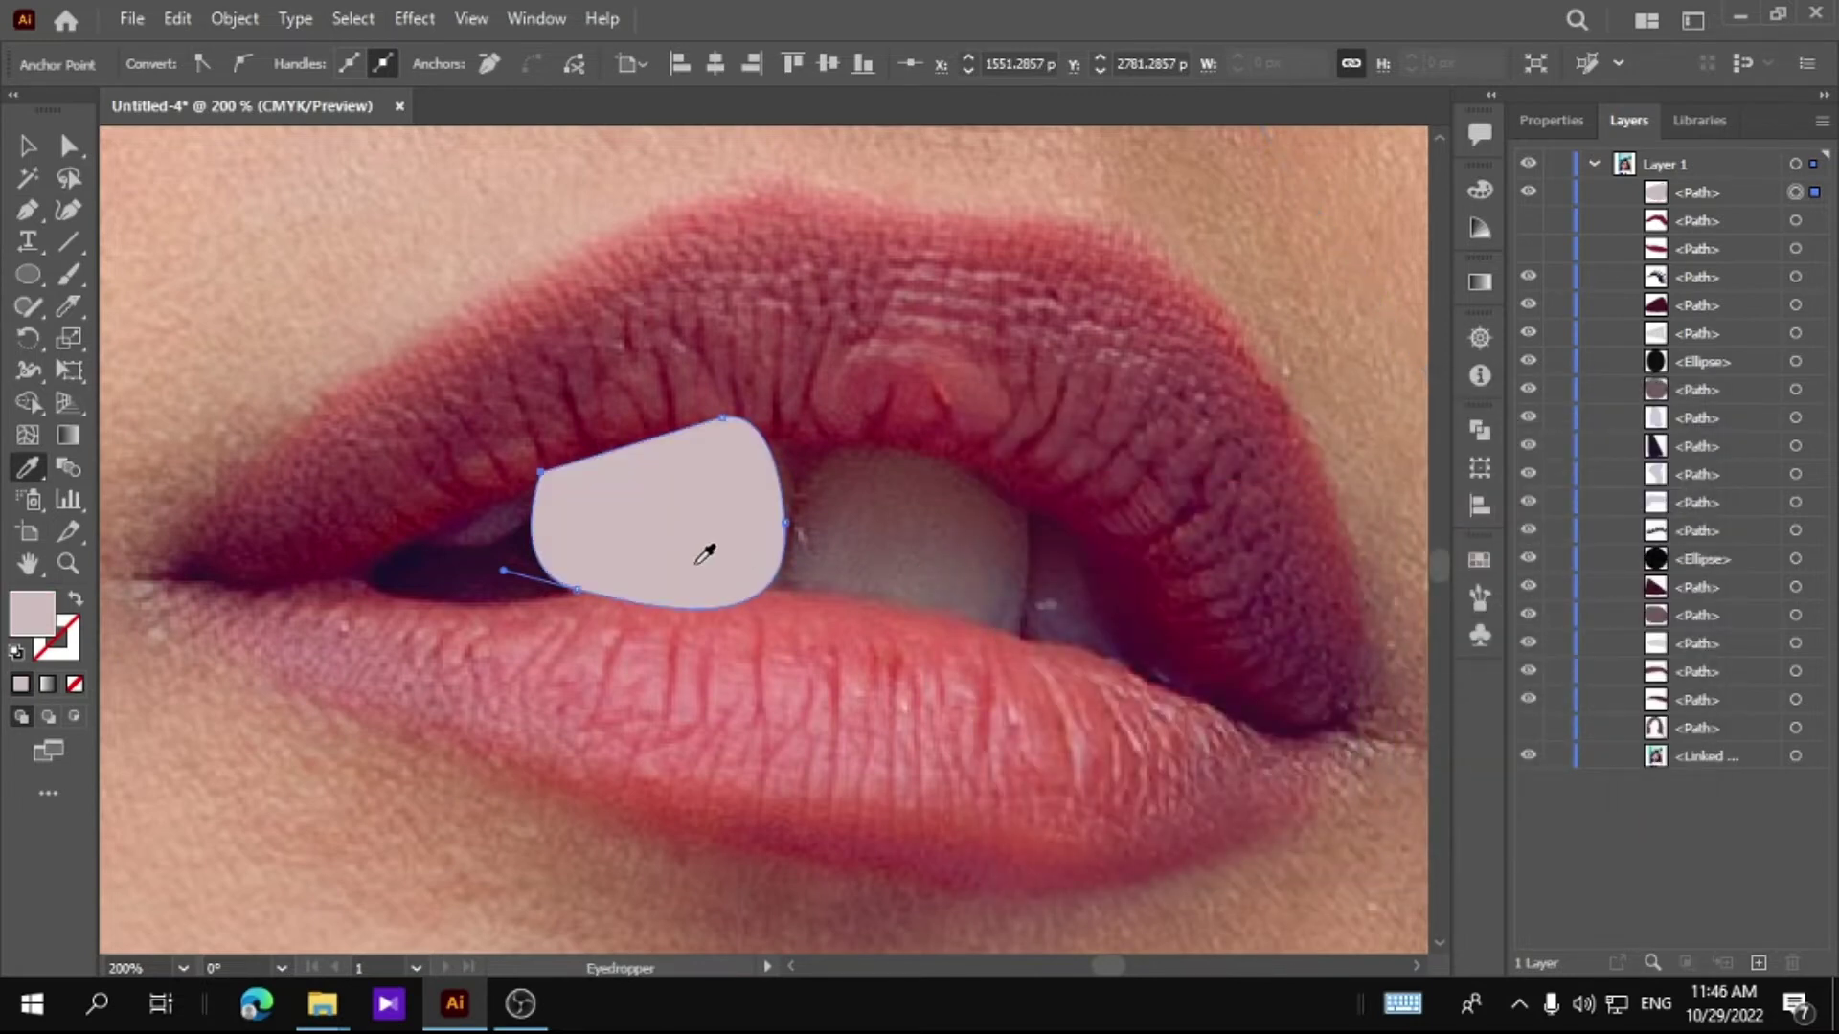
double_click(42, 610)
left_click(1592, 488)
Step: Trace the second front tooth as a closed shape
key("v")
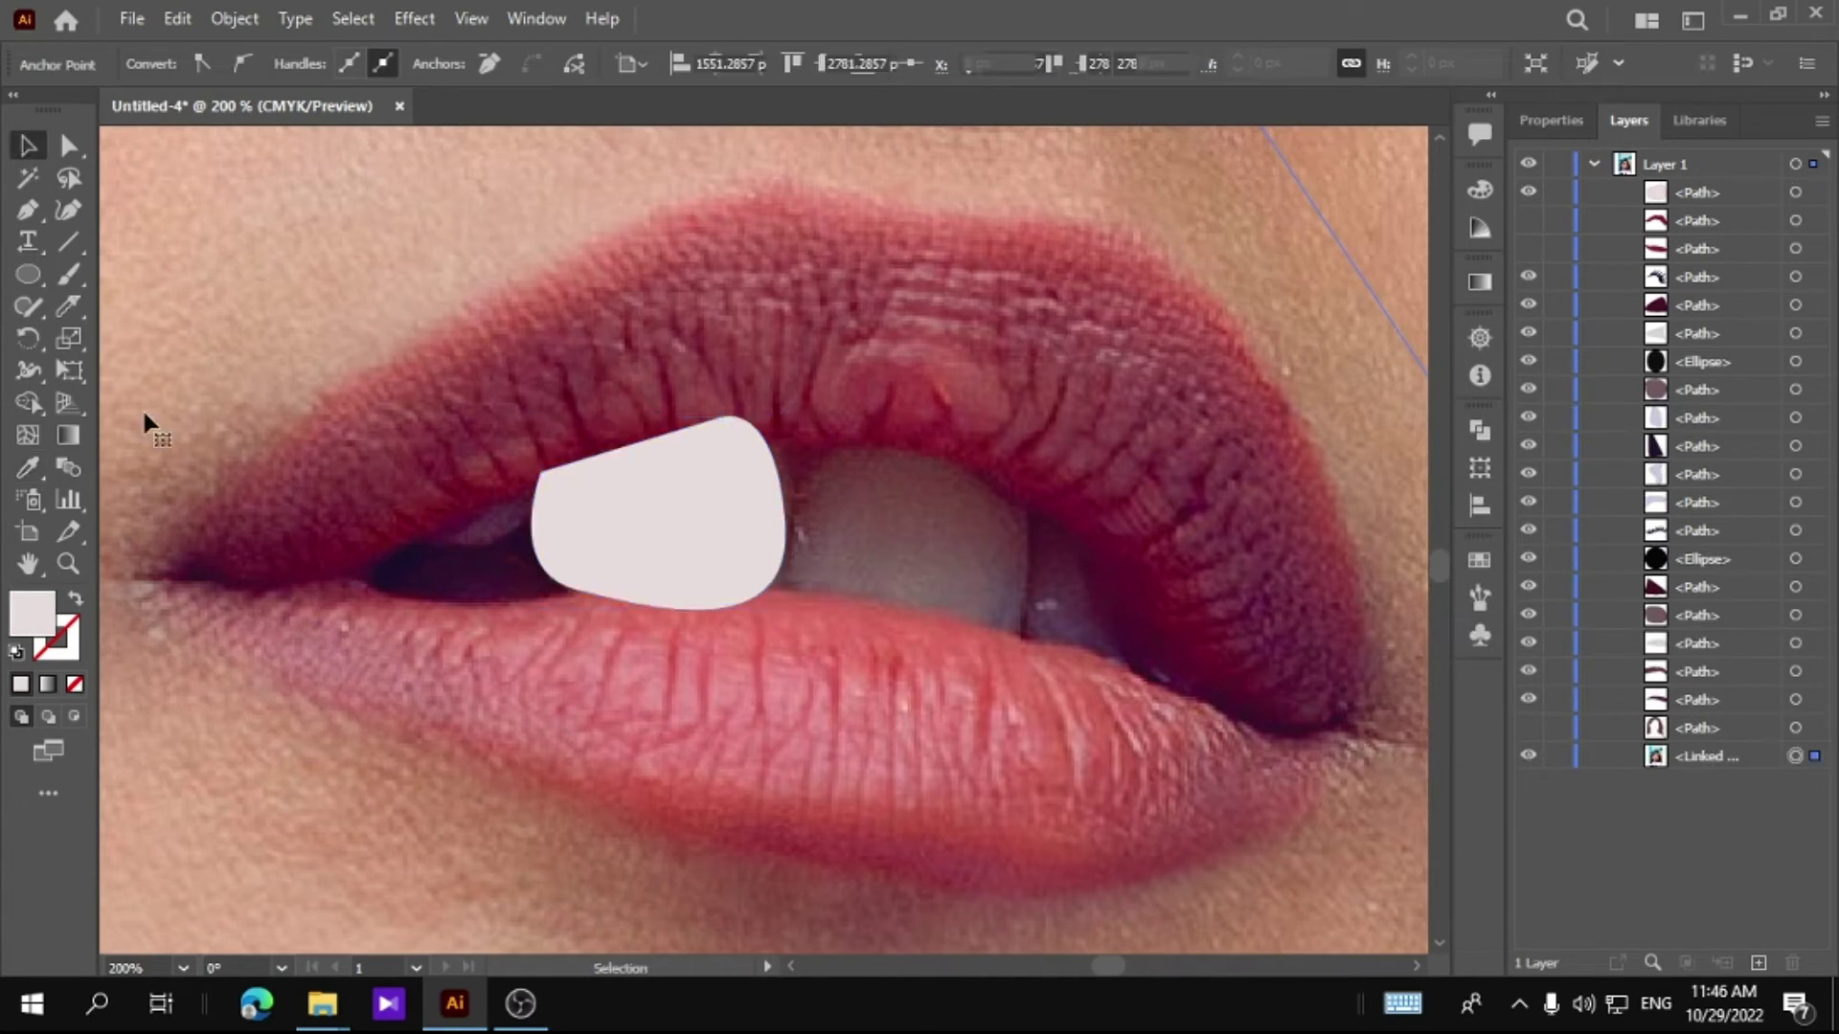
left_click(142, 406)
left_click(28, 210)
left_click(791, 579)
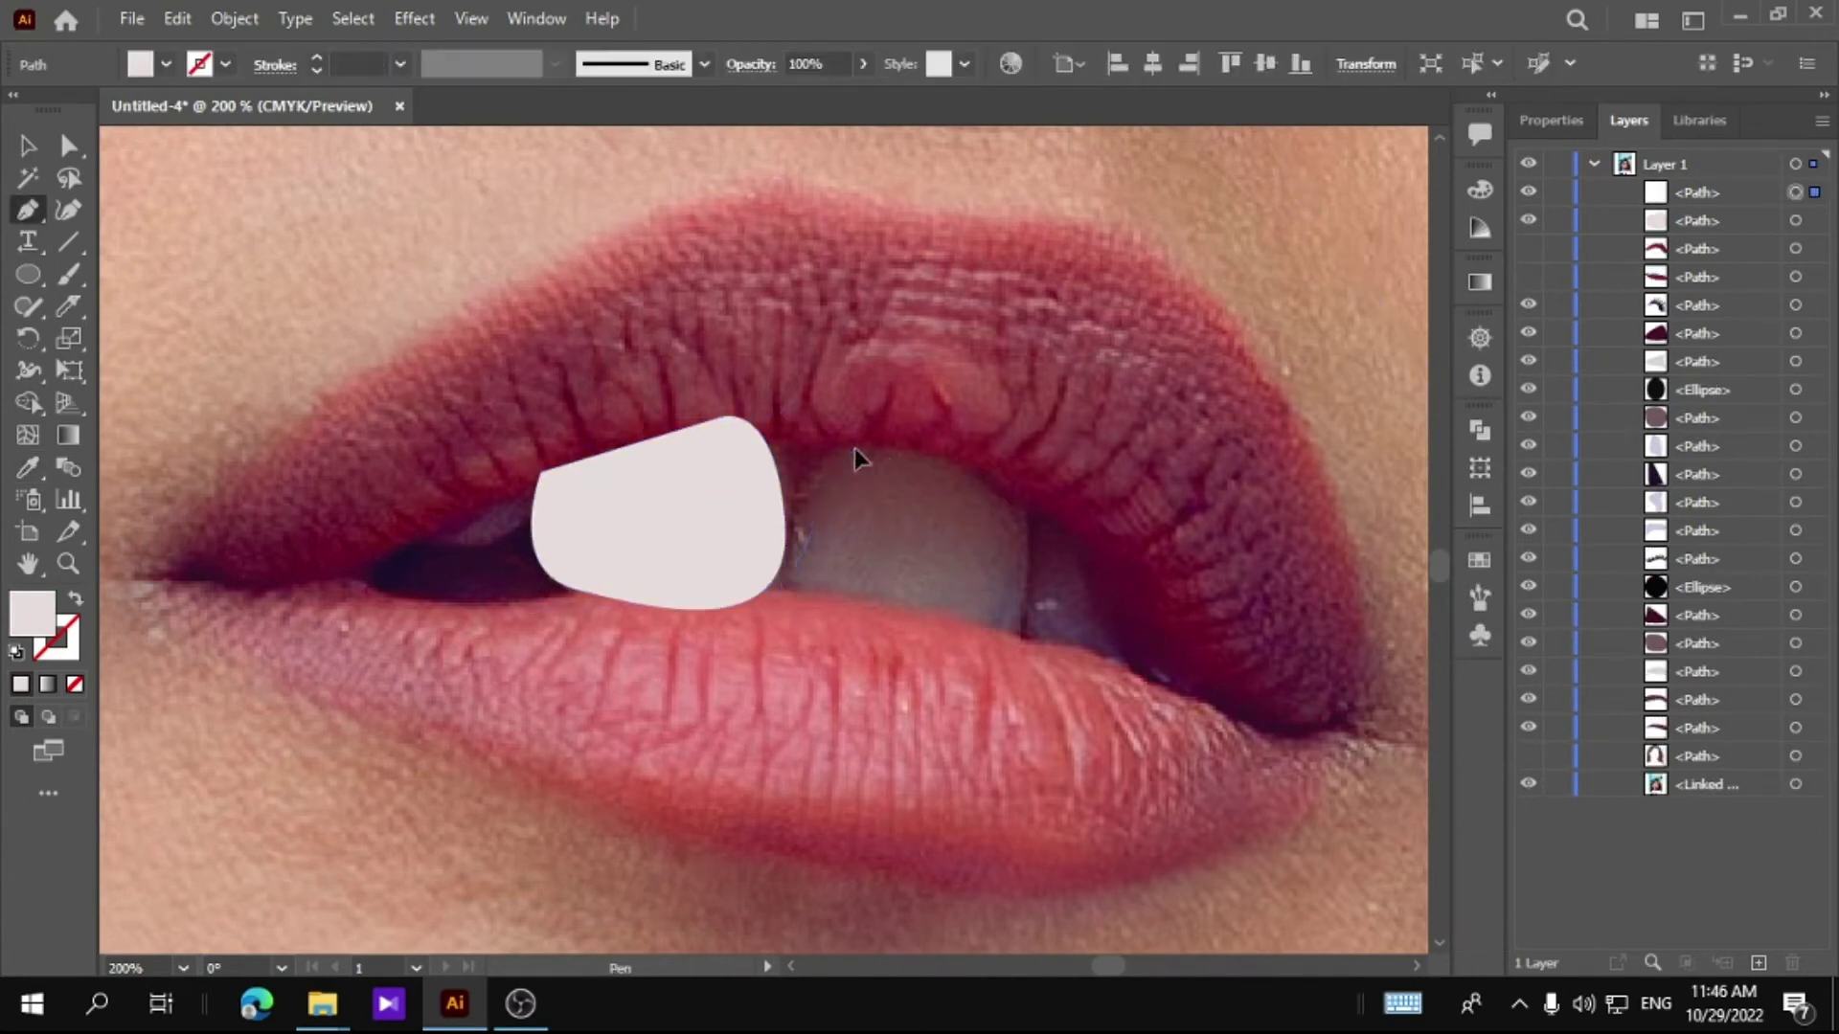
left_click_drag(1029, 514, 1033, 556)
left_click(1022, 632)
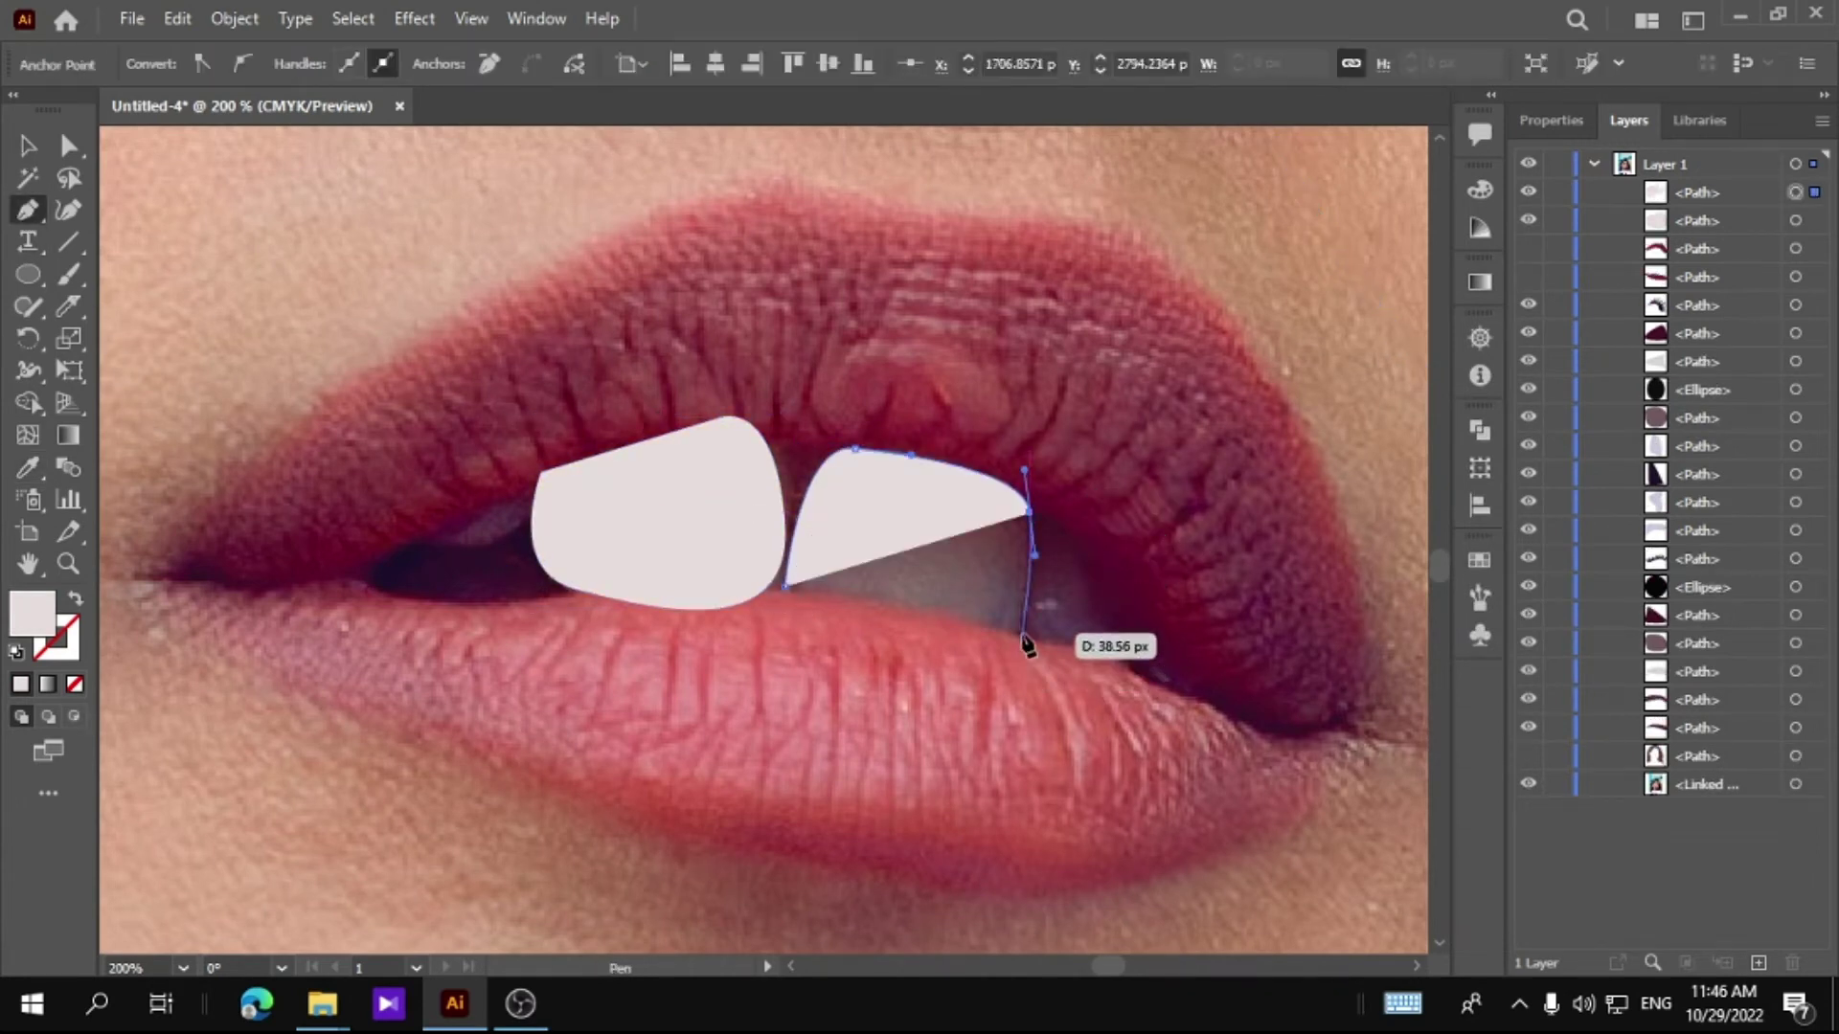
left_click_drag(785, 586, 807, 604)
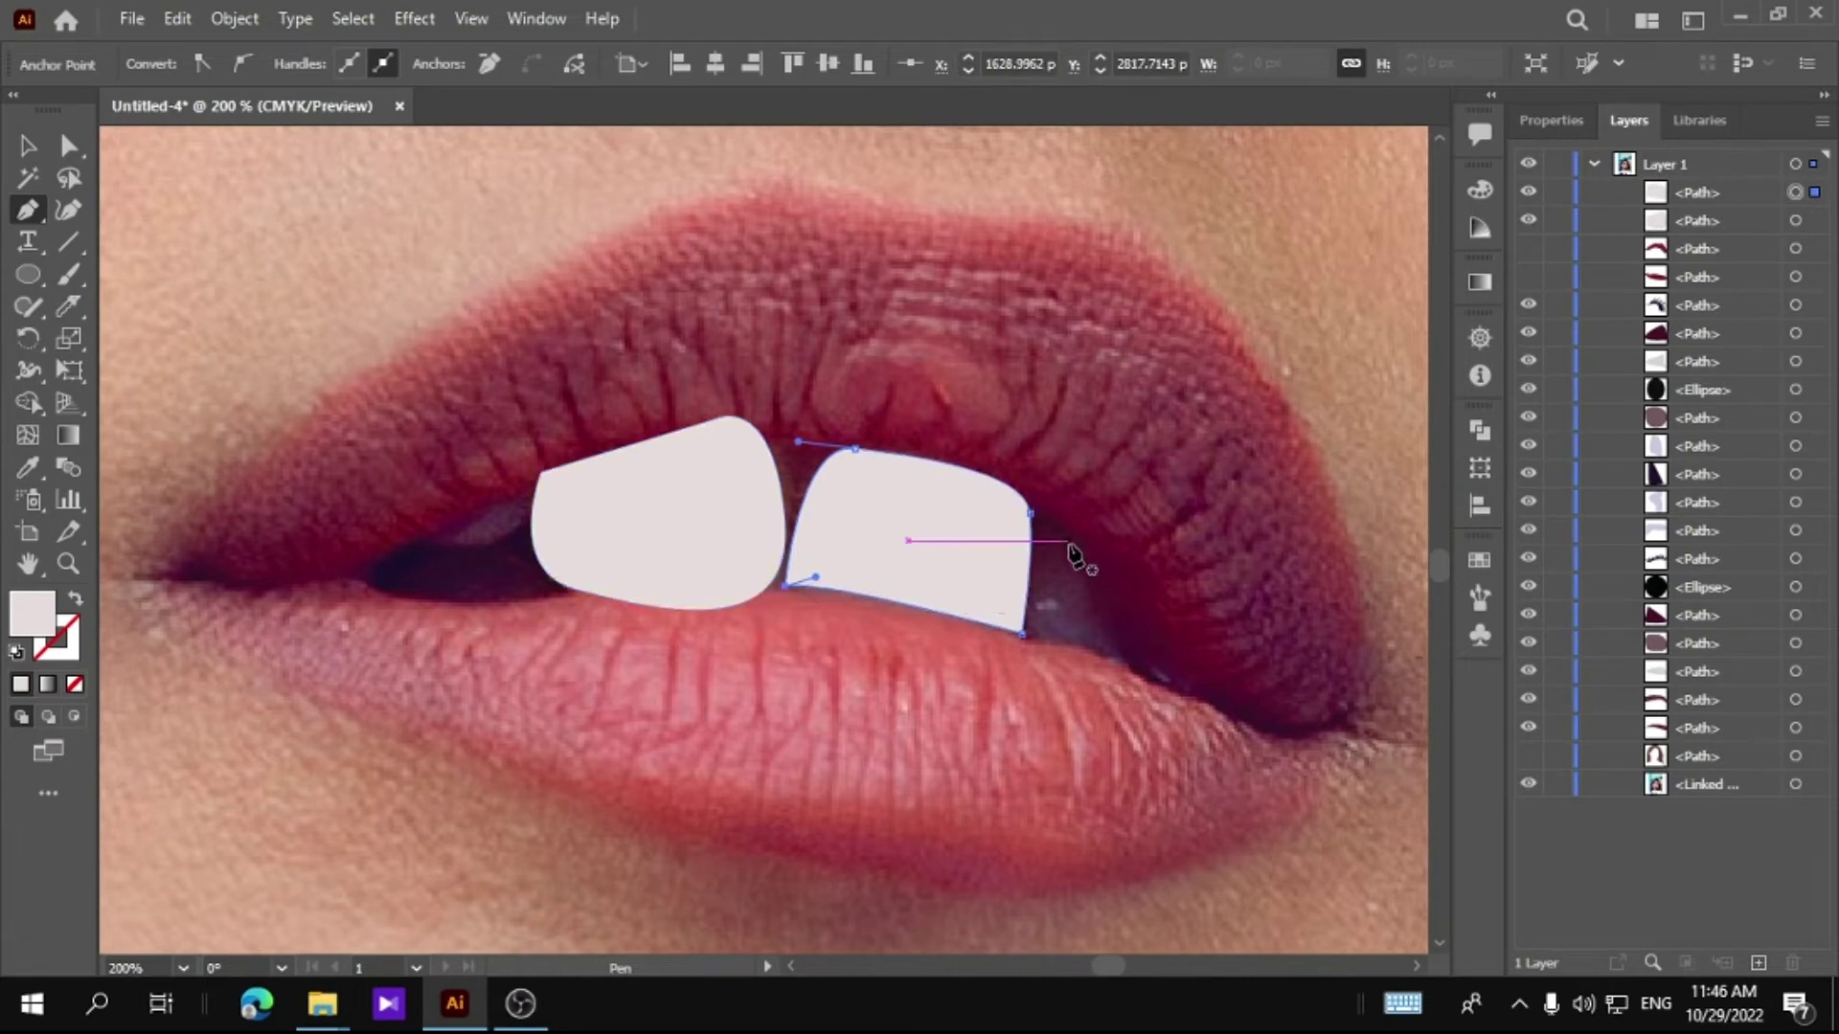
left_click(1125, 661)
Step: Trace the small side teeth on the right and left
left_click(1031, 640)
left_click(1075, 531)
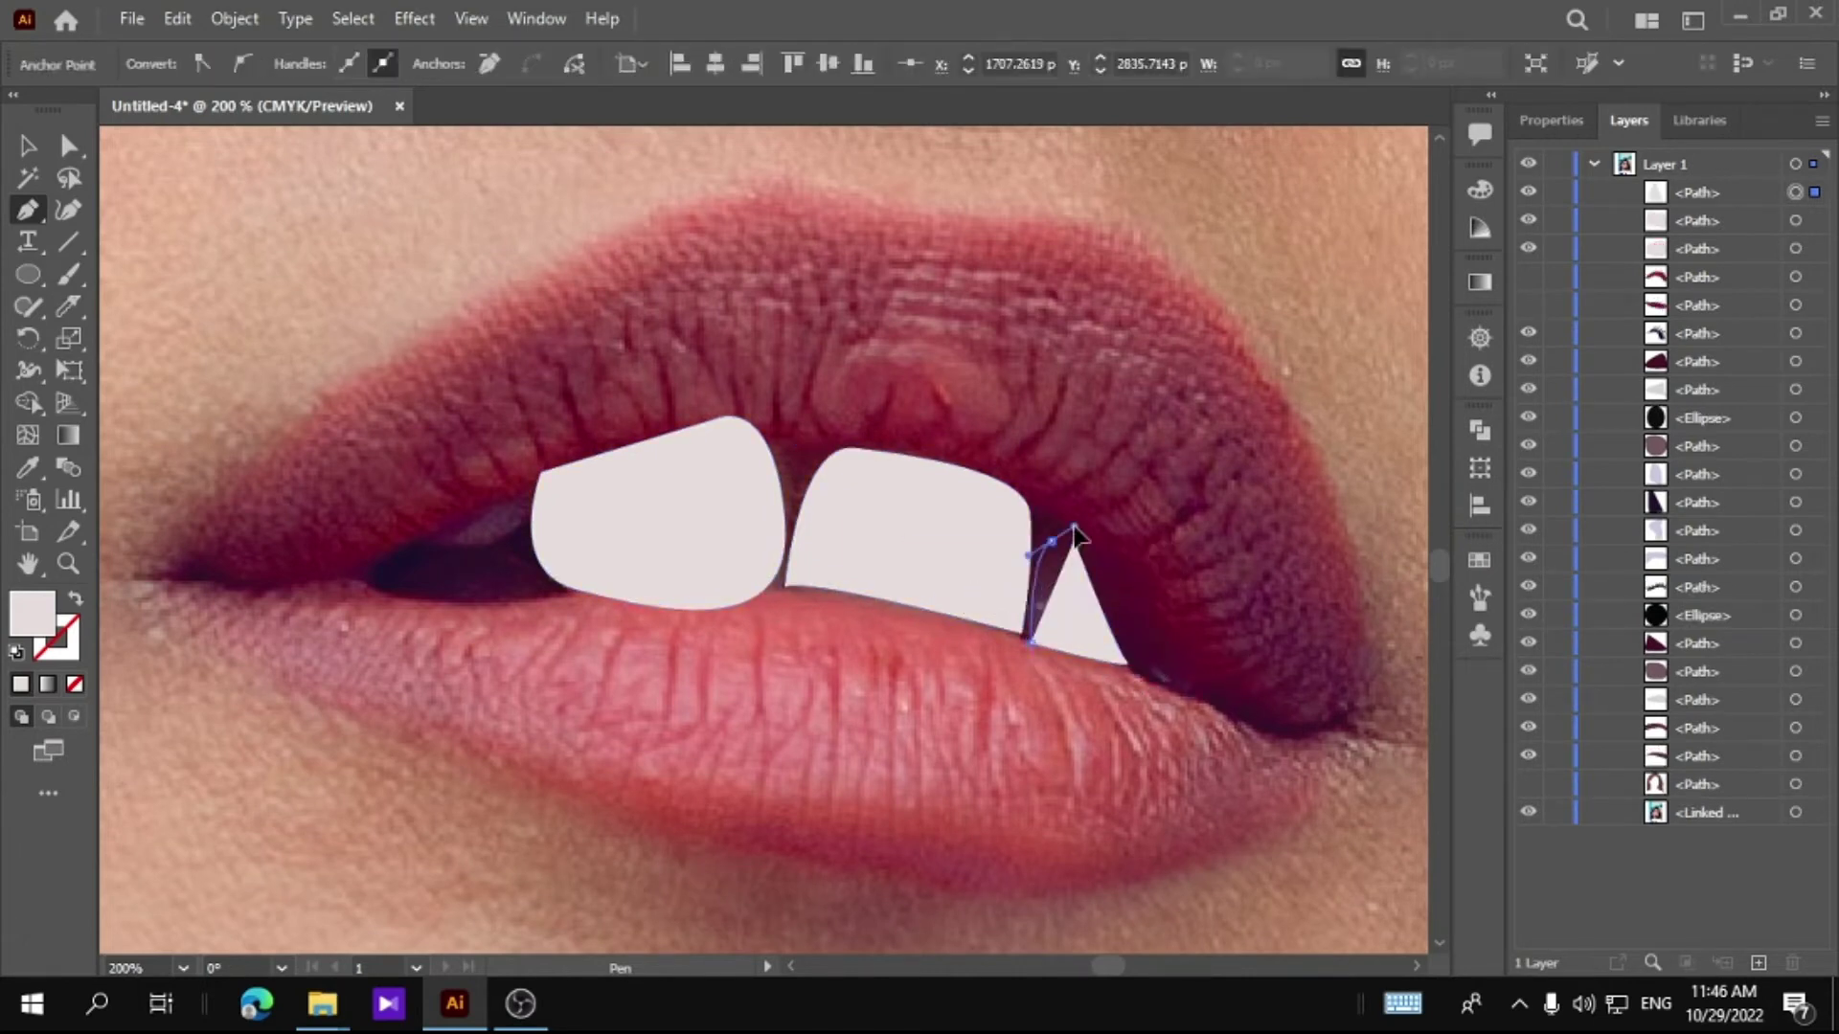
left_click_drag(1075, 531, 1077, 546)
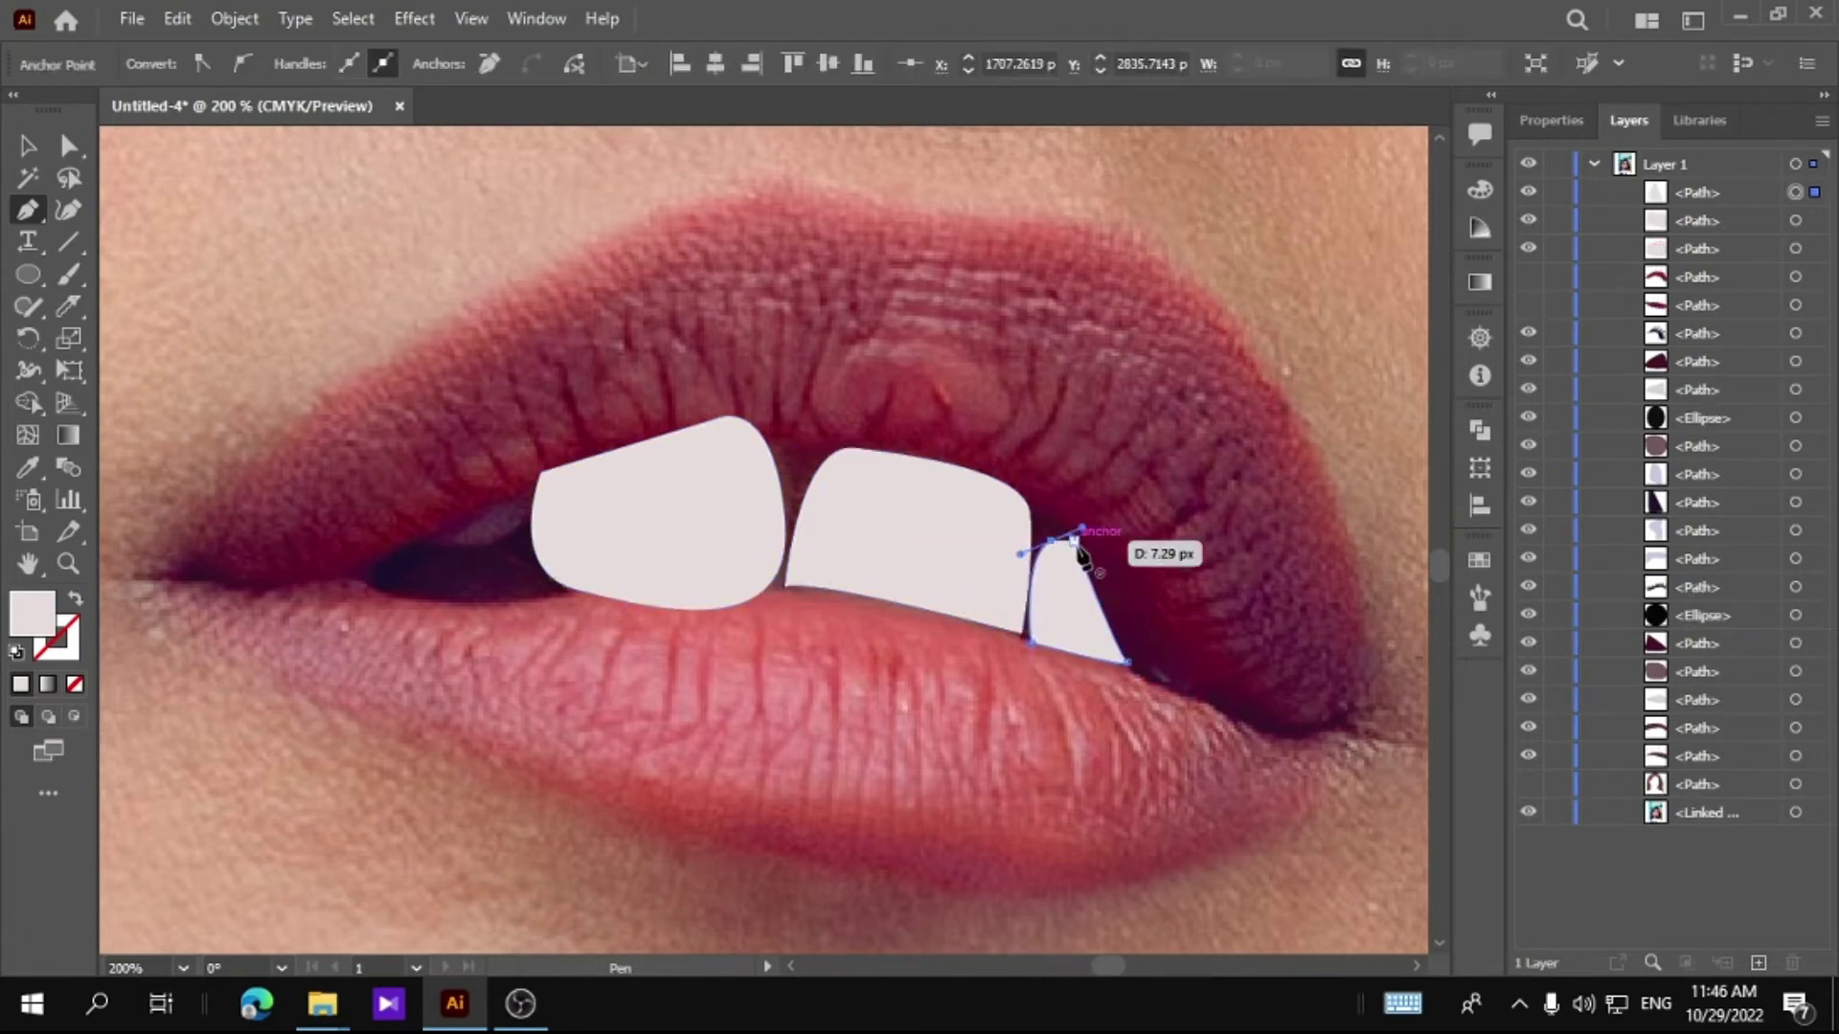
left_click(522, 541)
left_click(400, 548)
left_click_drag(524, 499, 531, 515)
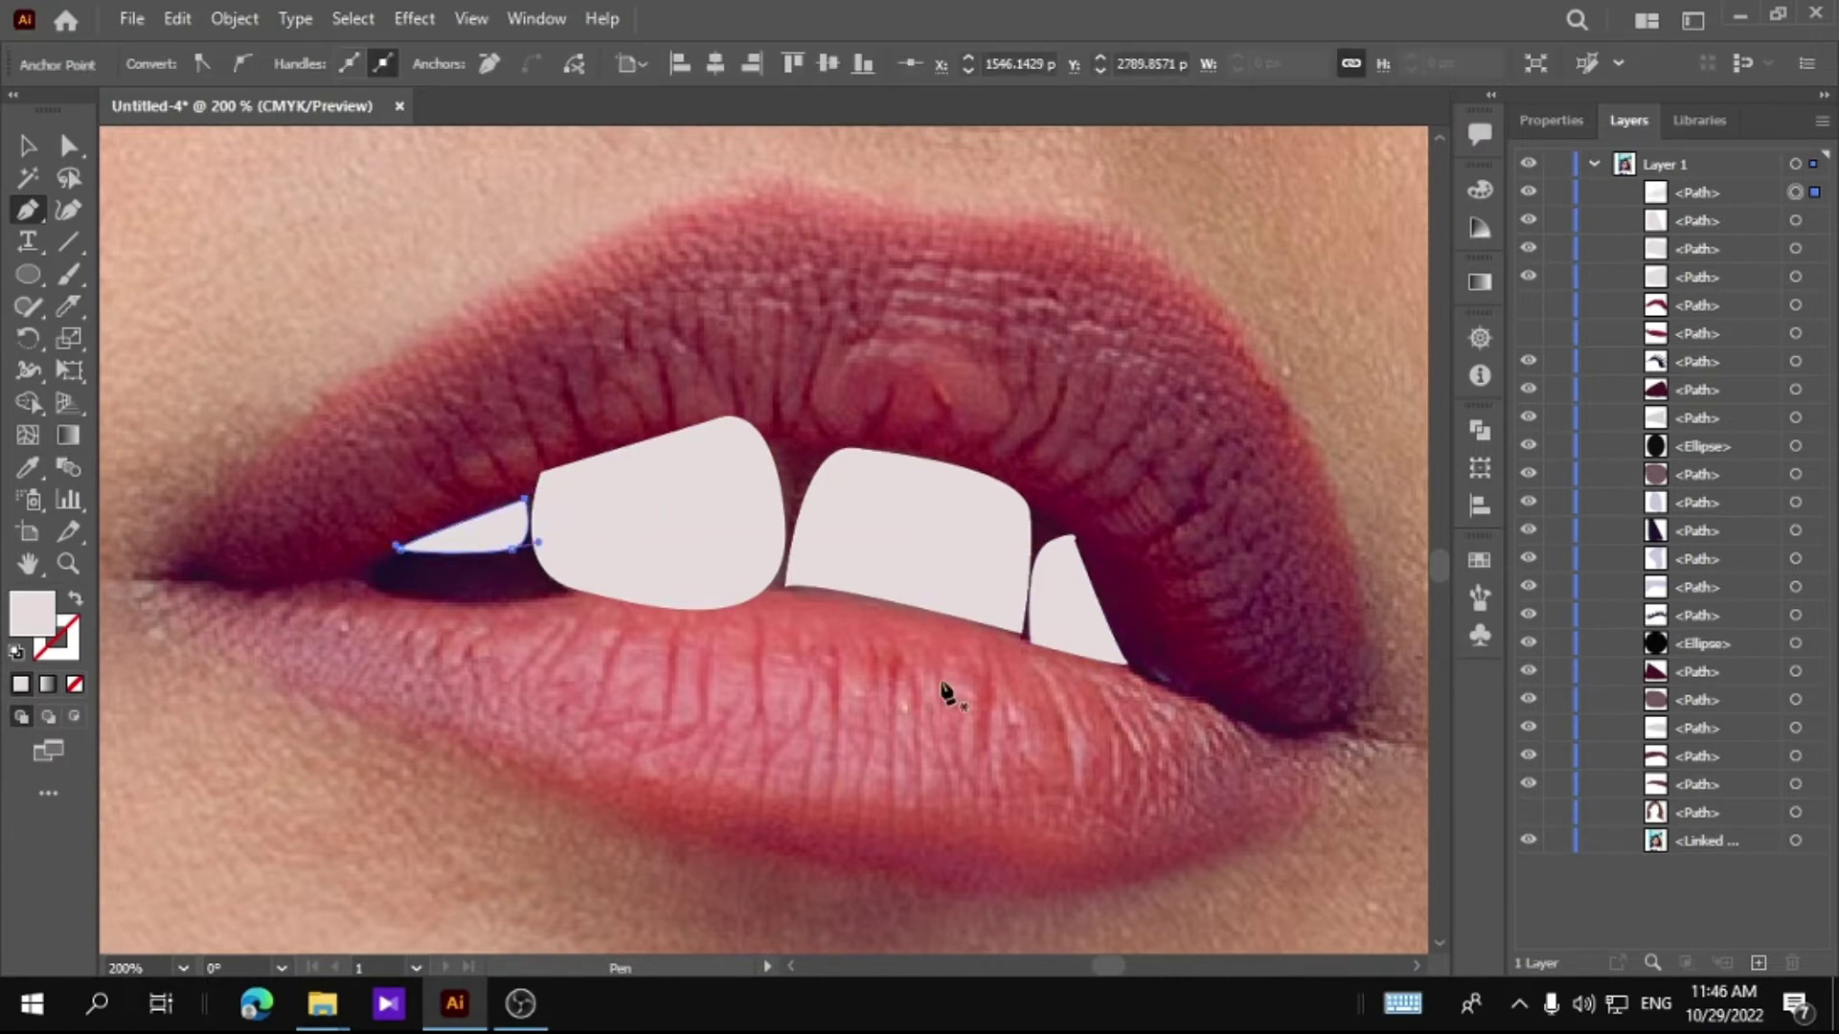
left_click(398, 549)
Step: Trace the mouth opening around the teeth and fill it a dark plum shadow colour
left_click(369, 581)
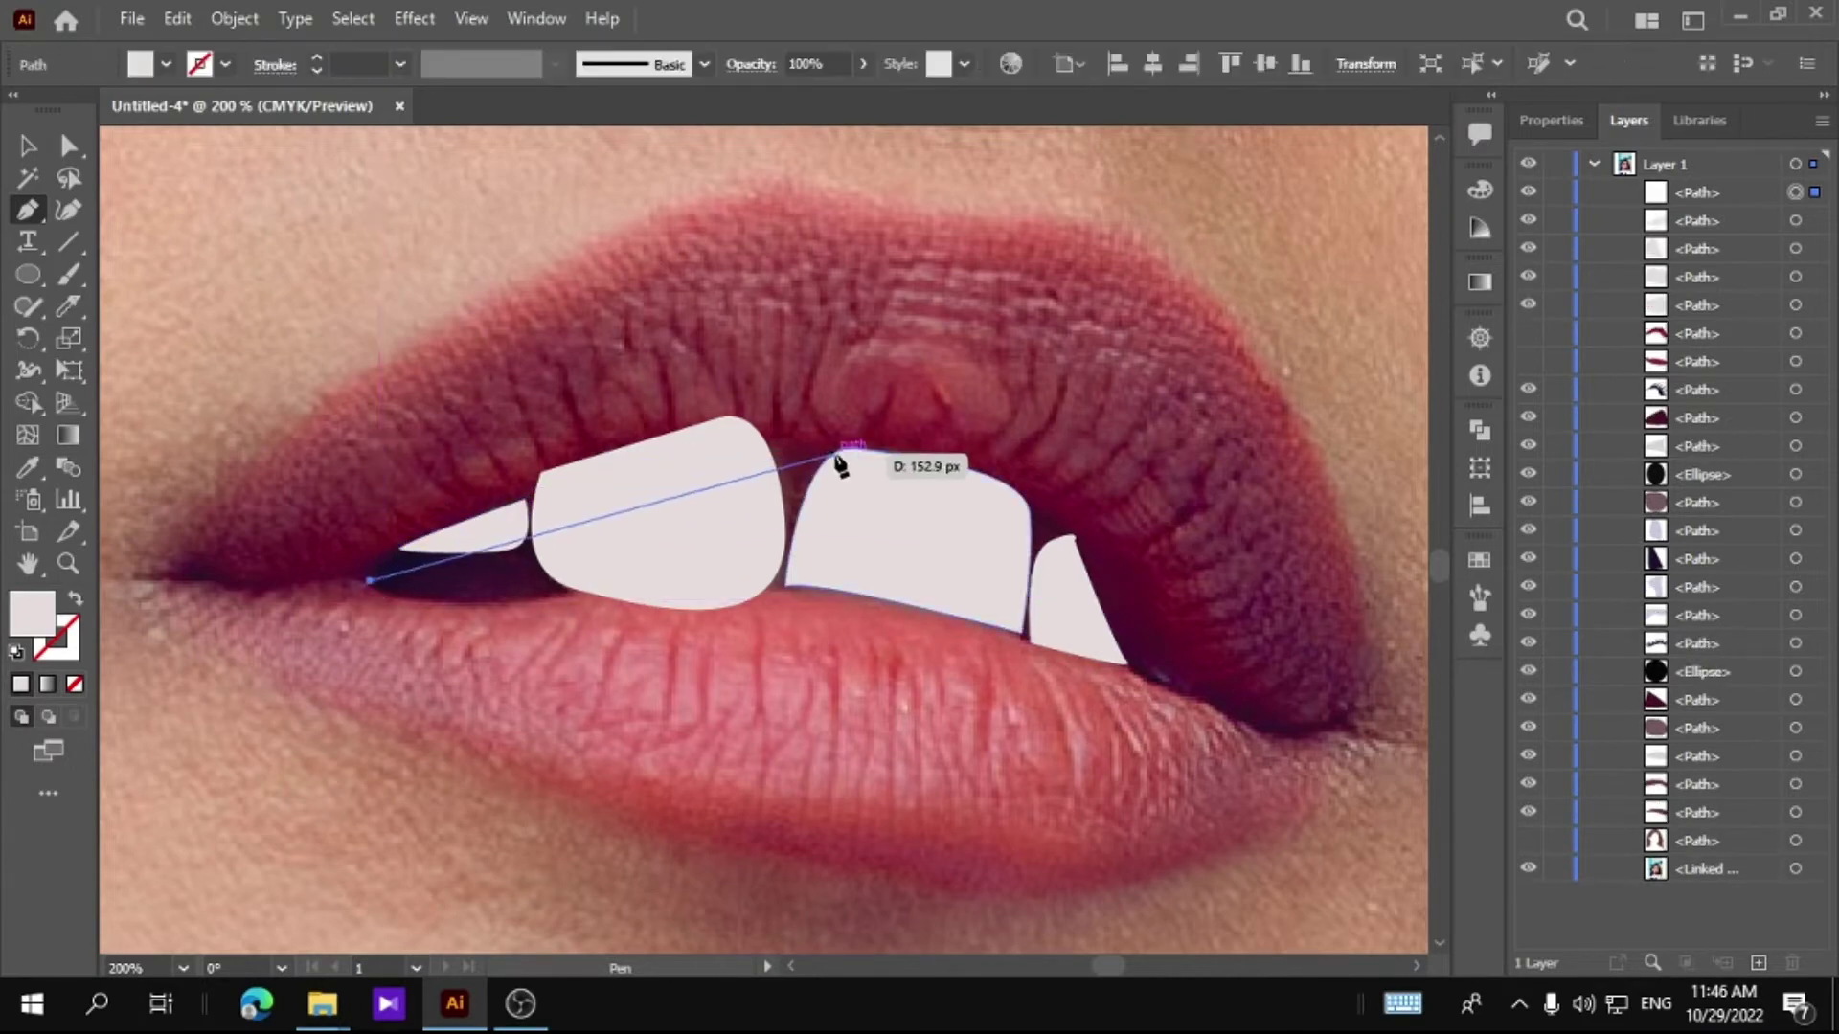
left_click_drag(973, 469, 1083, 512)
left_click_drag(1180, 653, 1213, 708)
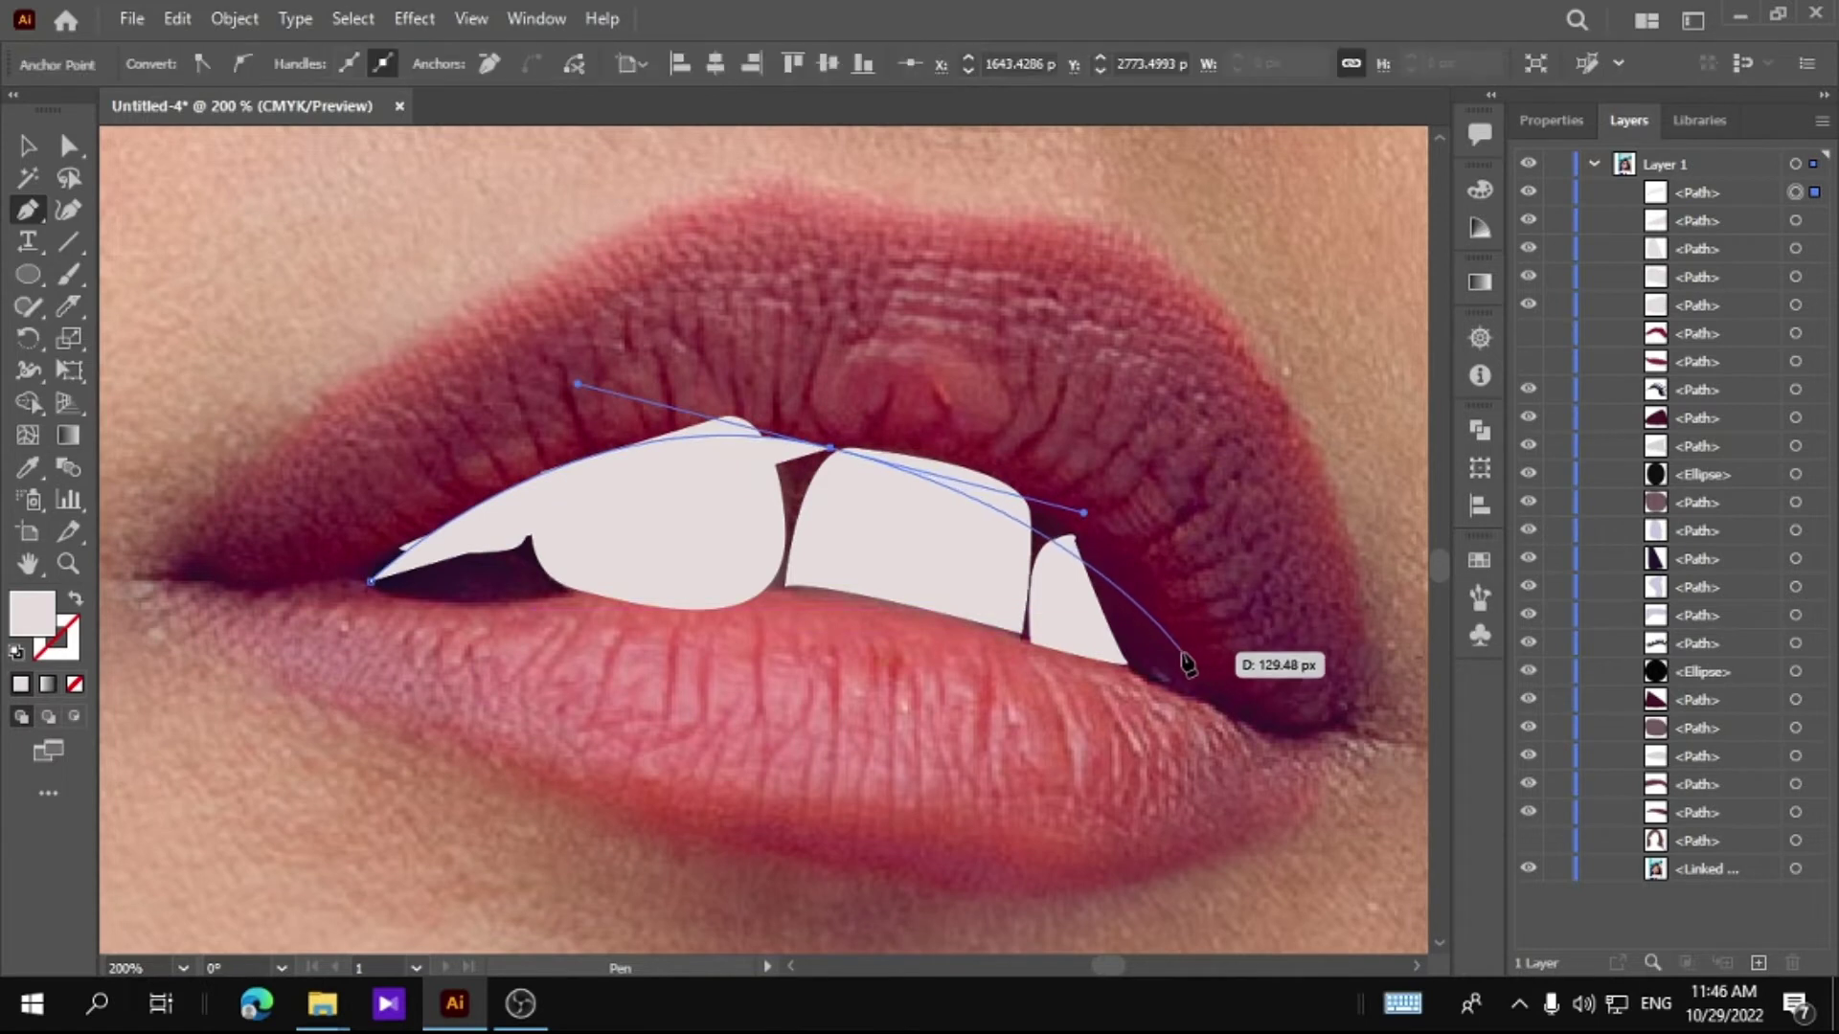
left_click(74, 684)
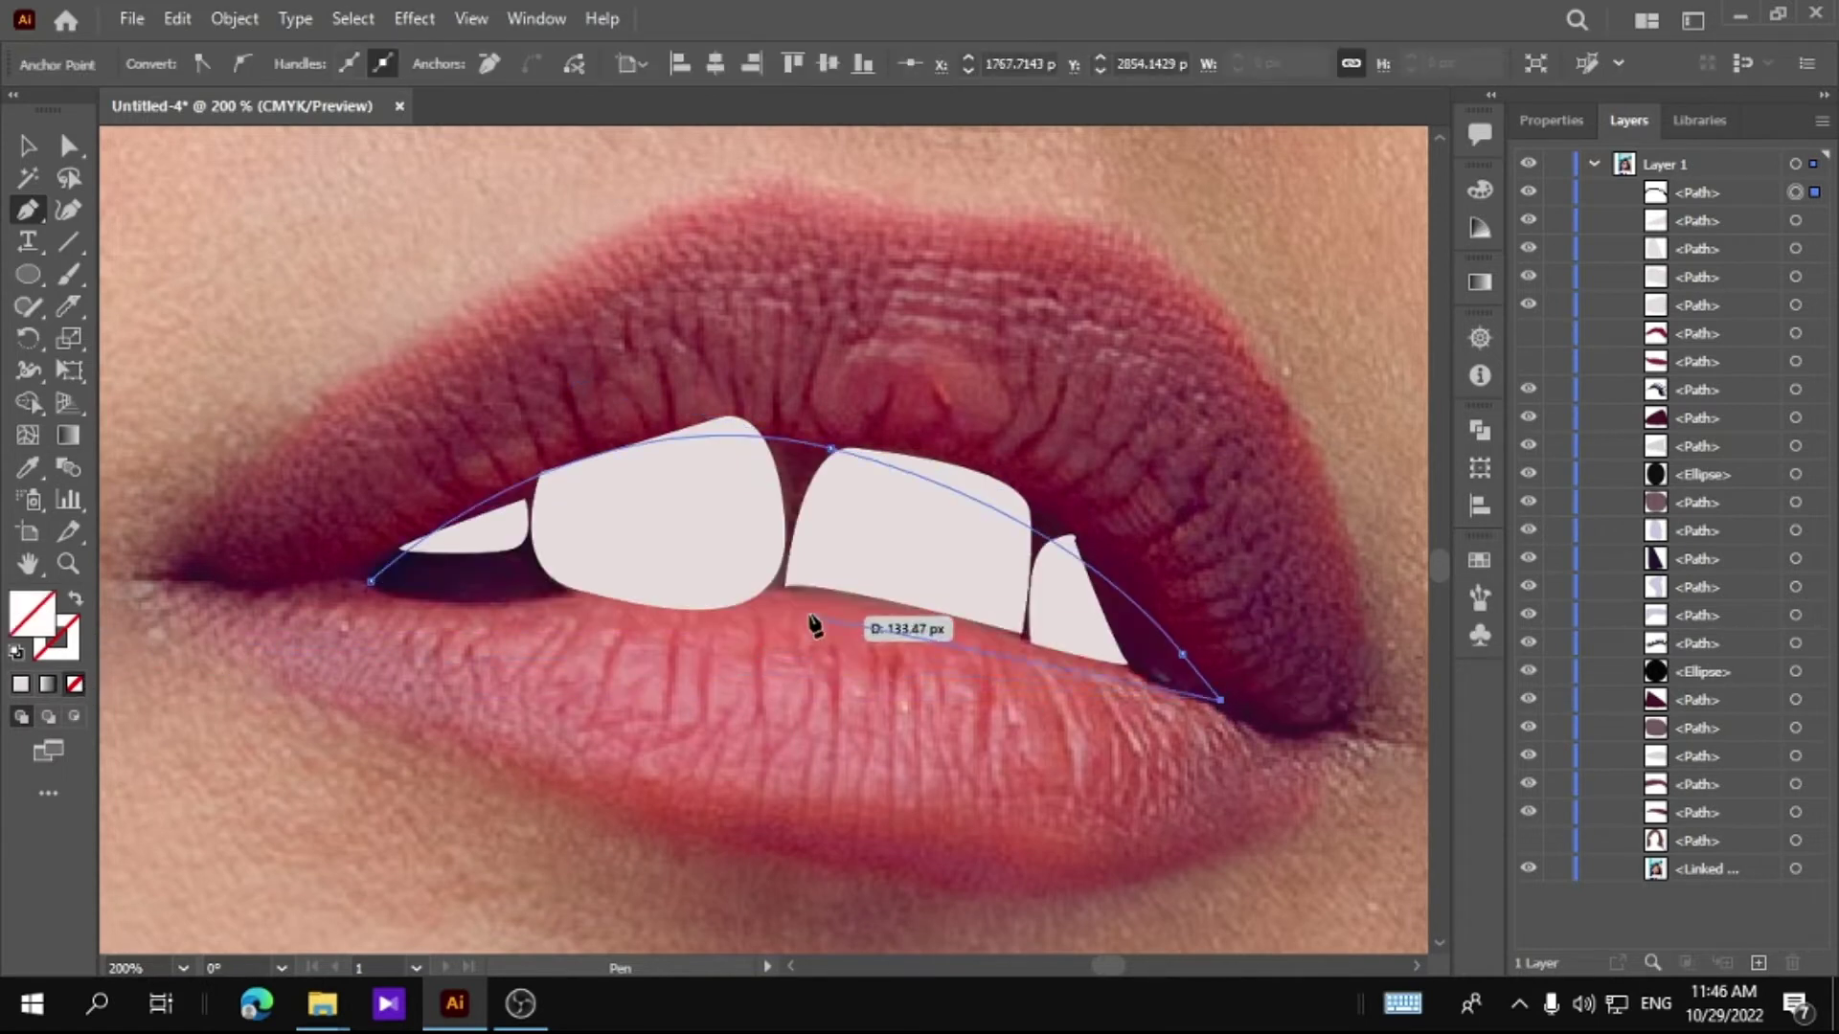
left_click(777, 589)
left_click(625, 600)
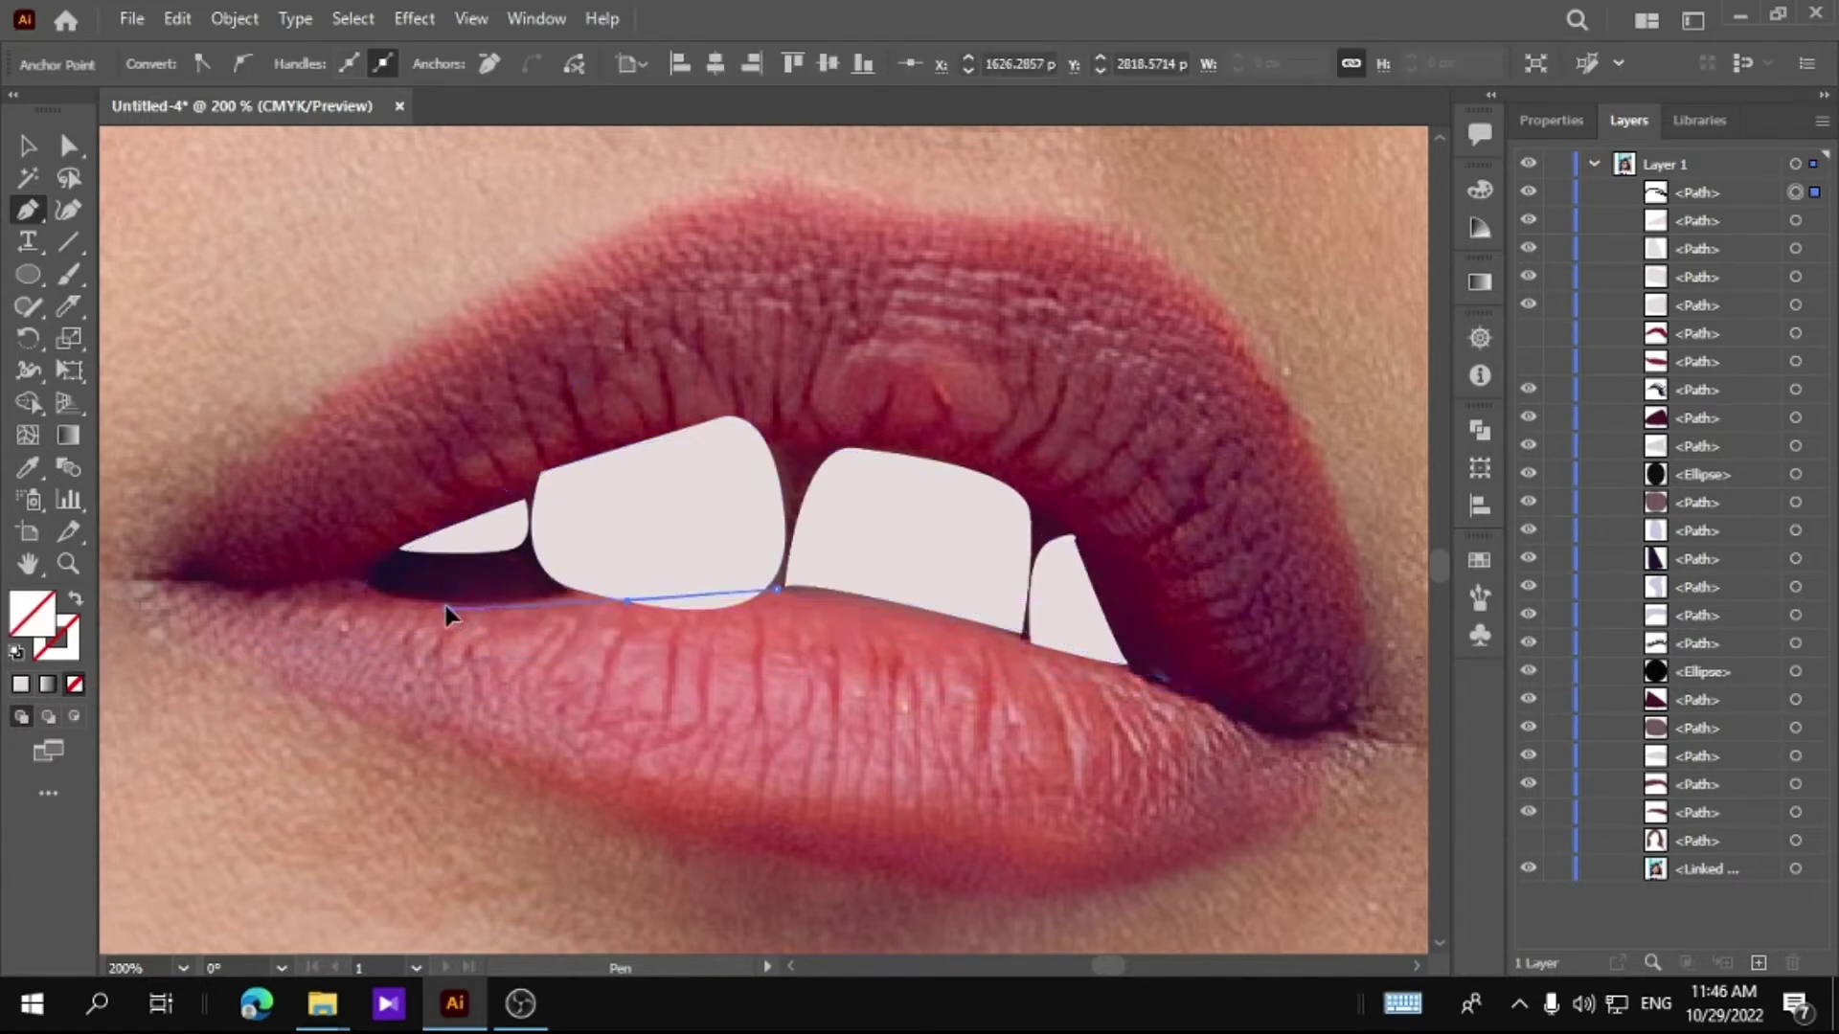
left_click_drag(373, 598, 380, 598)
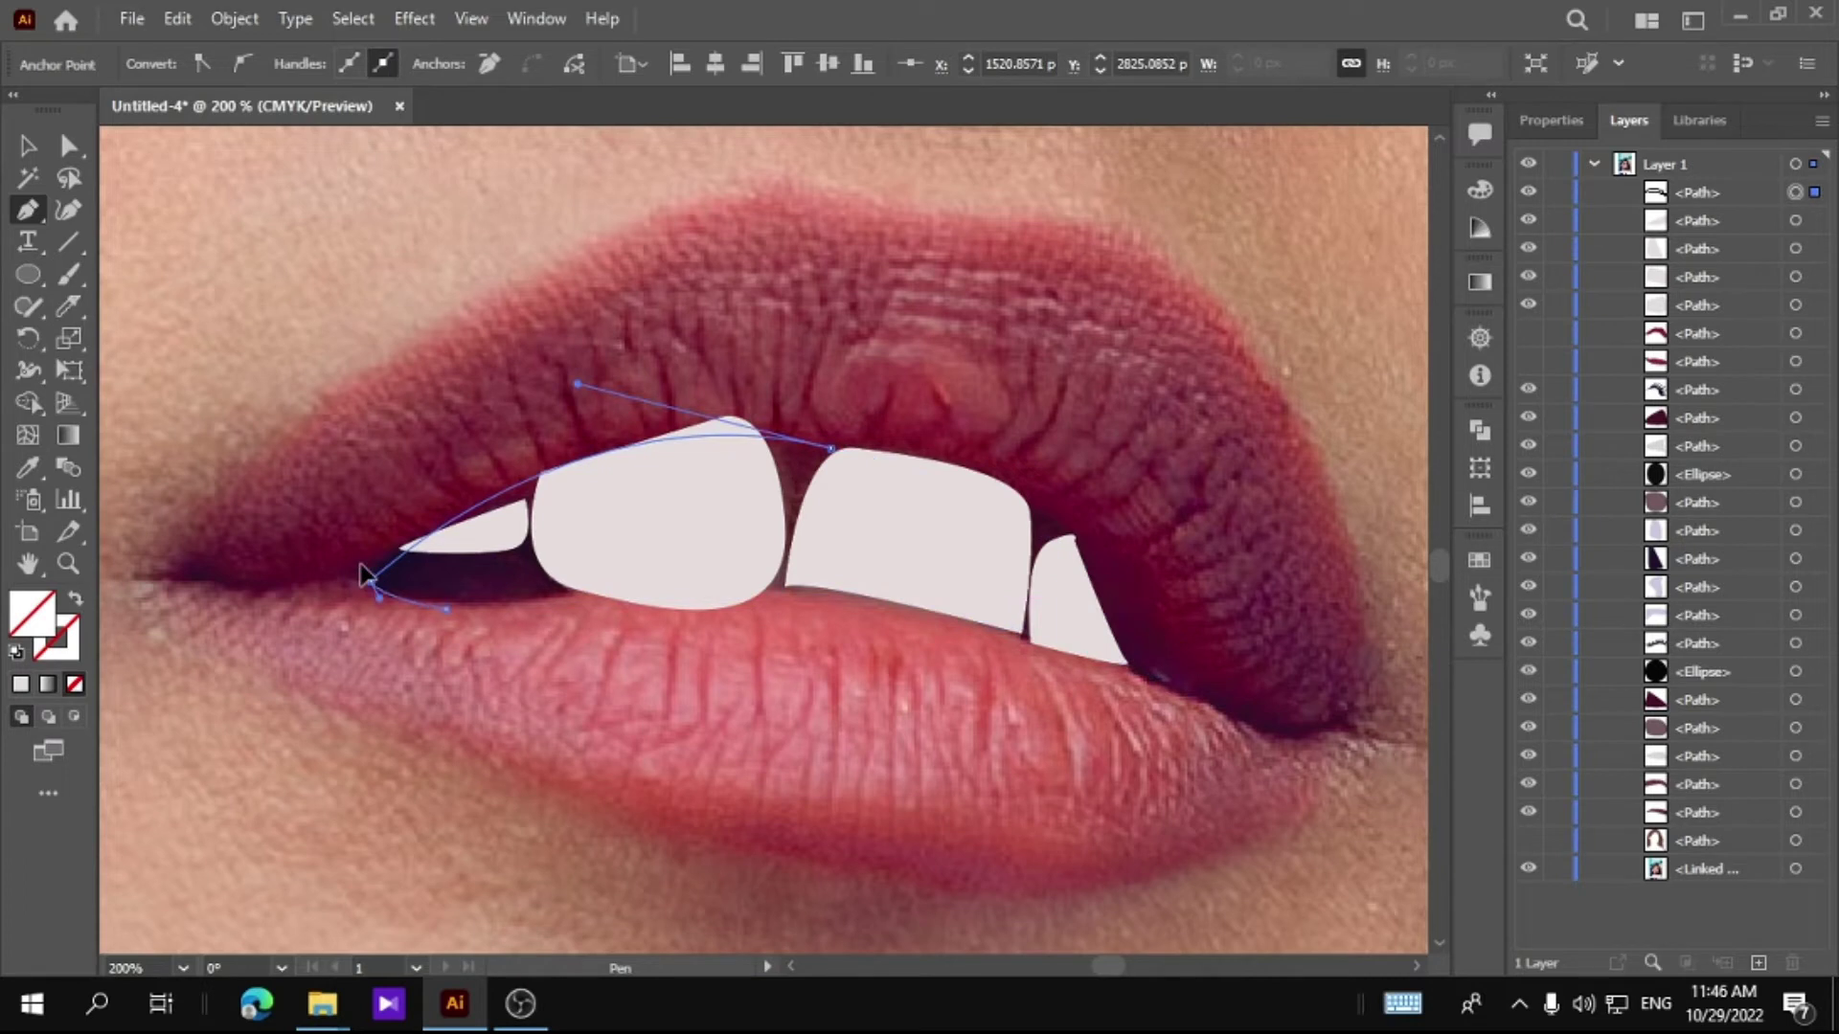
left_click(446, 567)
Step: Move the mouth shape behind the teeth in Layers and make the red lips visible again
key("v")
left_click(1363, 485)
left_click_drag(1701, 193, 1703, 319)
left_click(1528, 361)
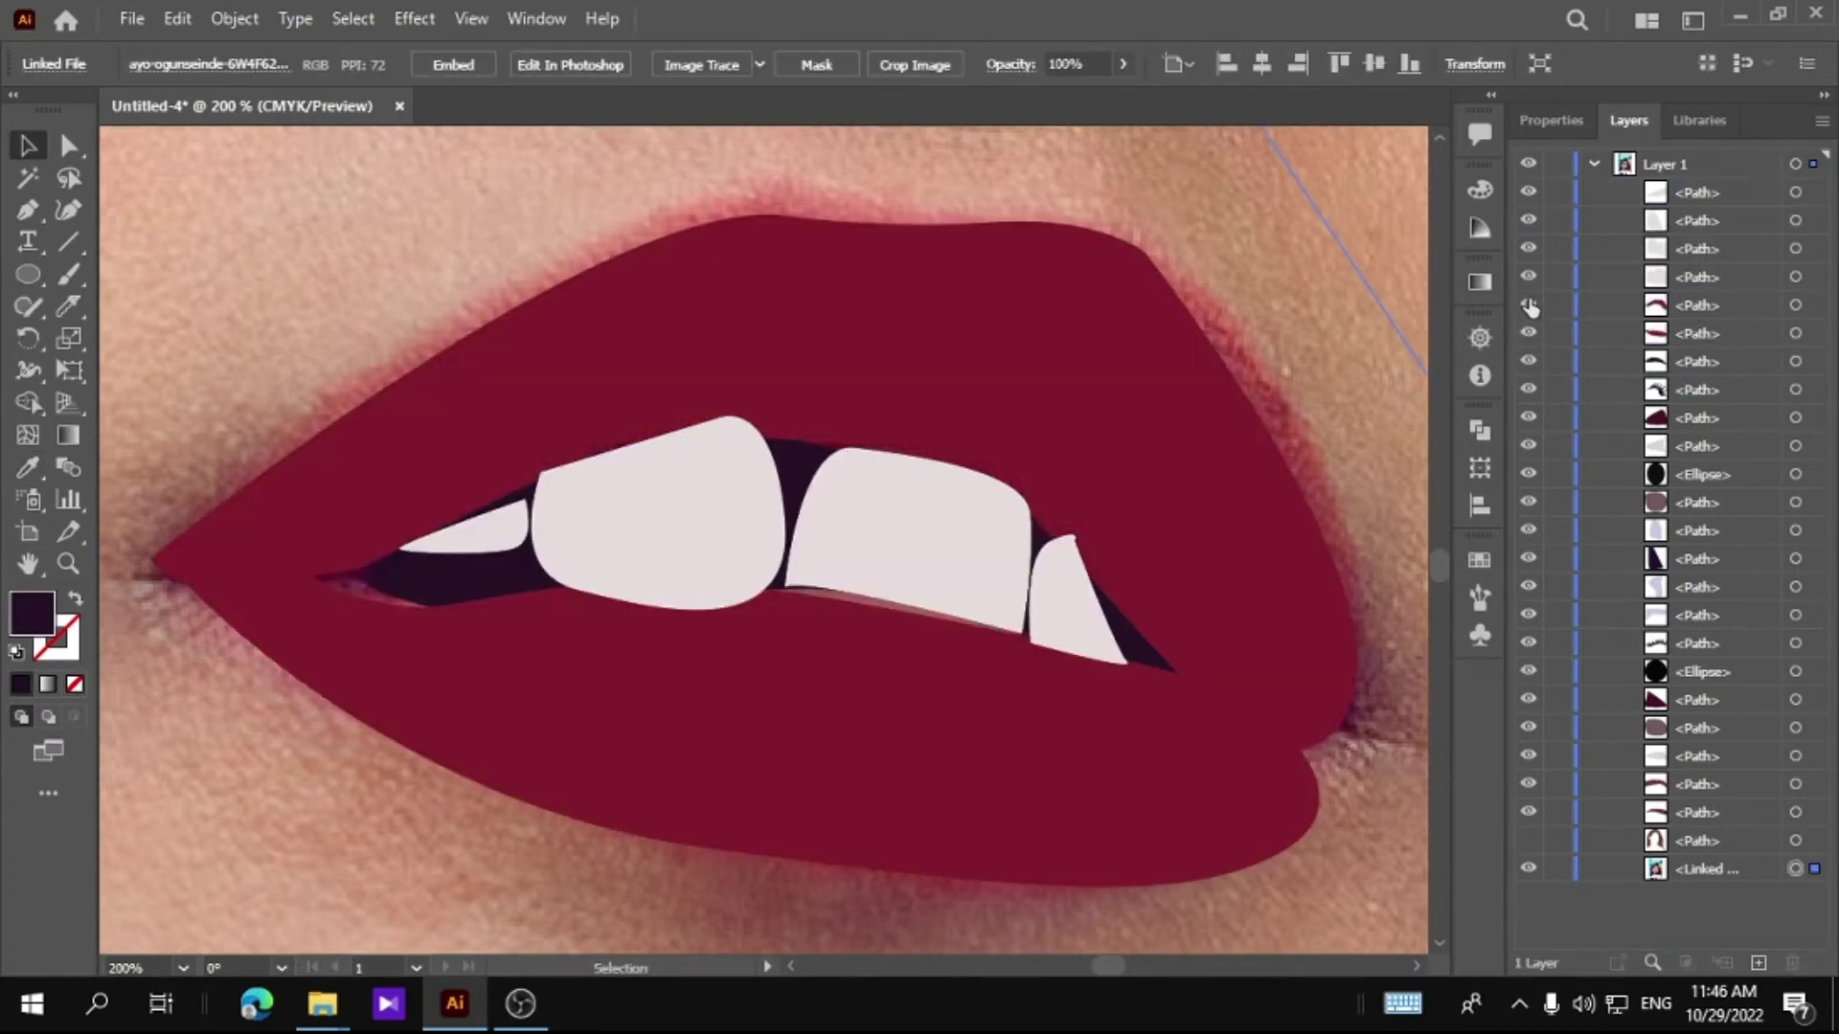
double_click(26, 565)
Step: Zoom in on the lips and move the tooth layers below the lip paths
left_click(408, 478)
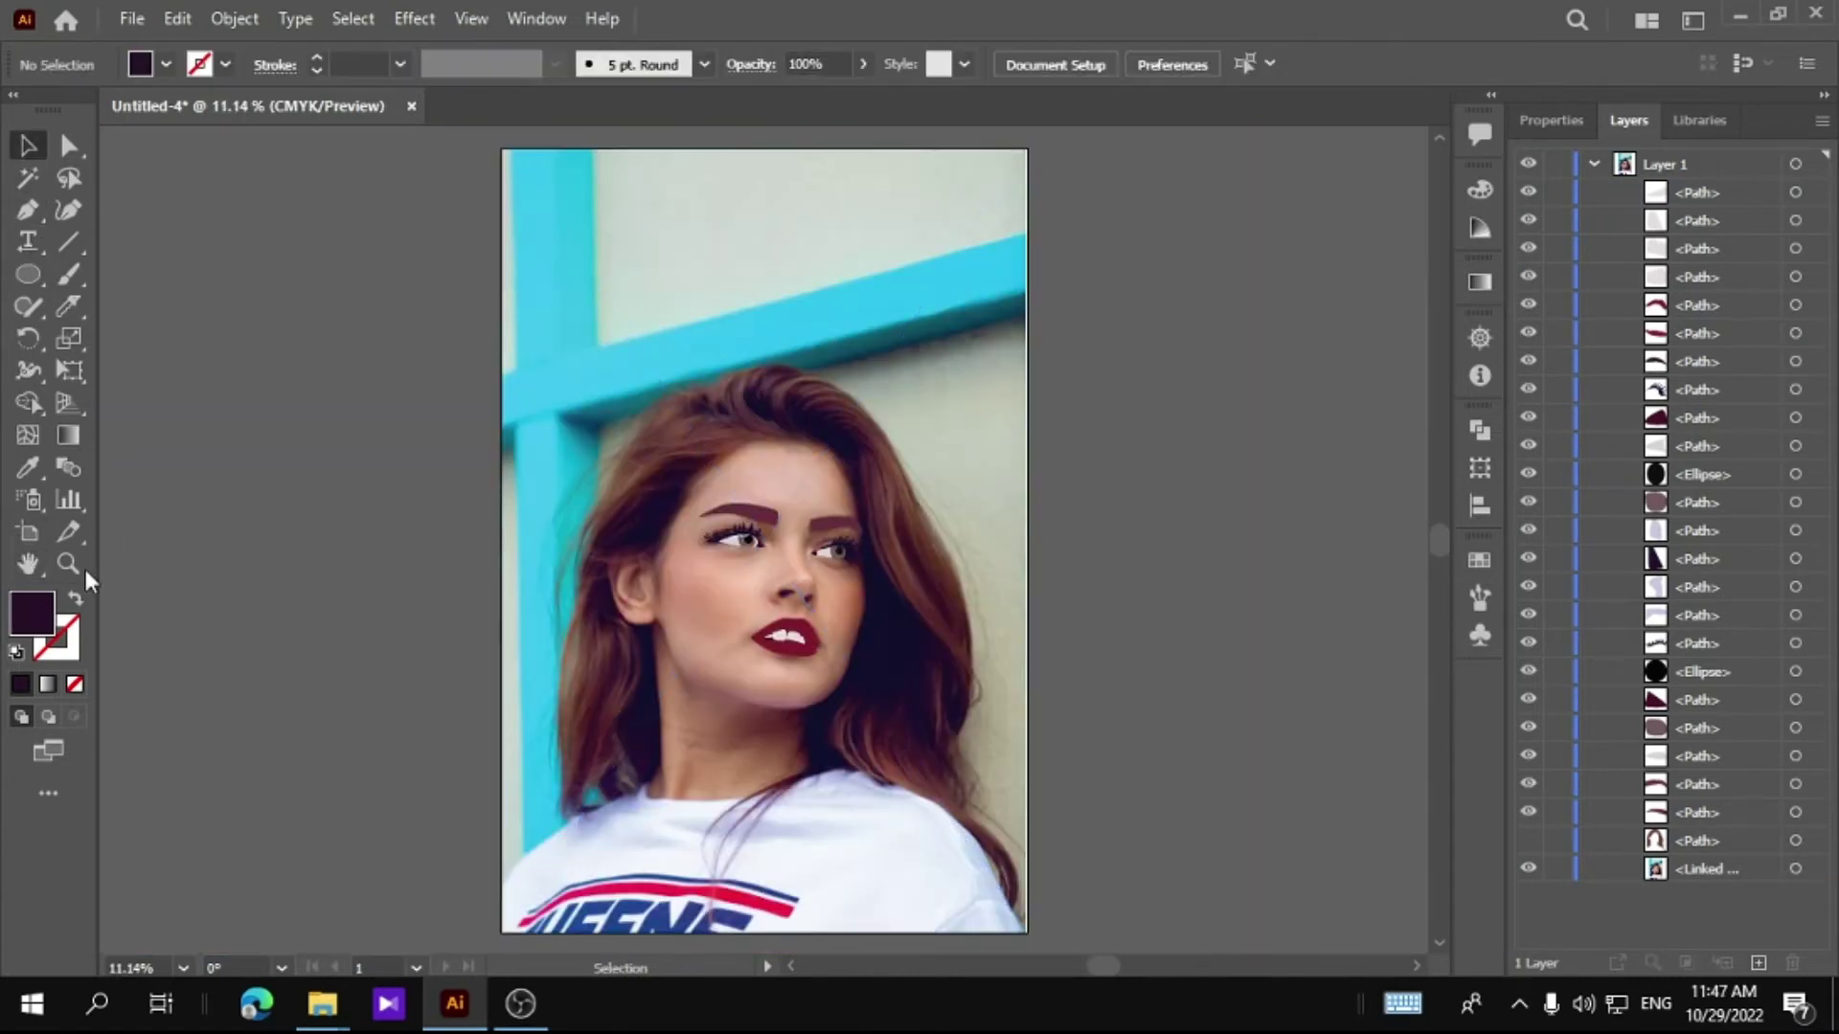
left_click(68, 563)
left_click(862, 615)
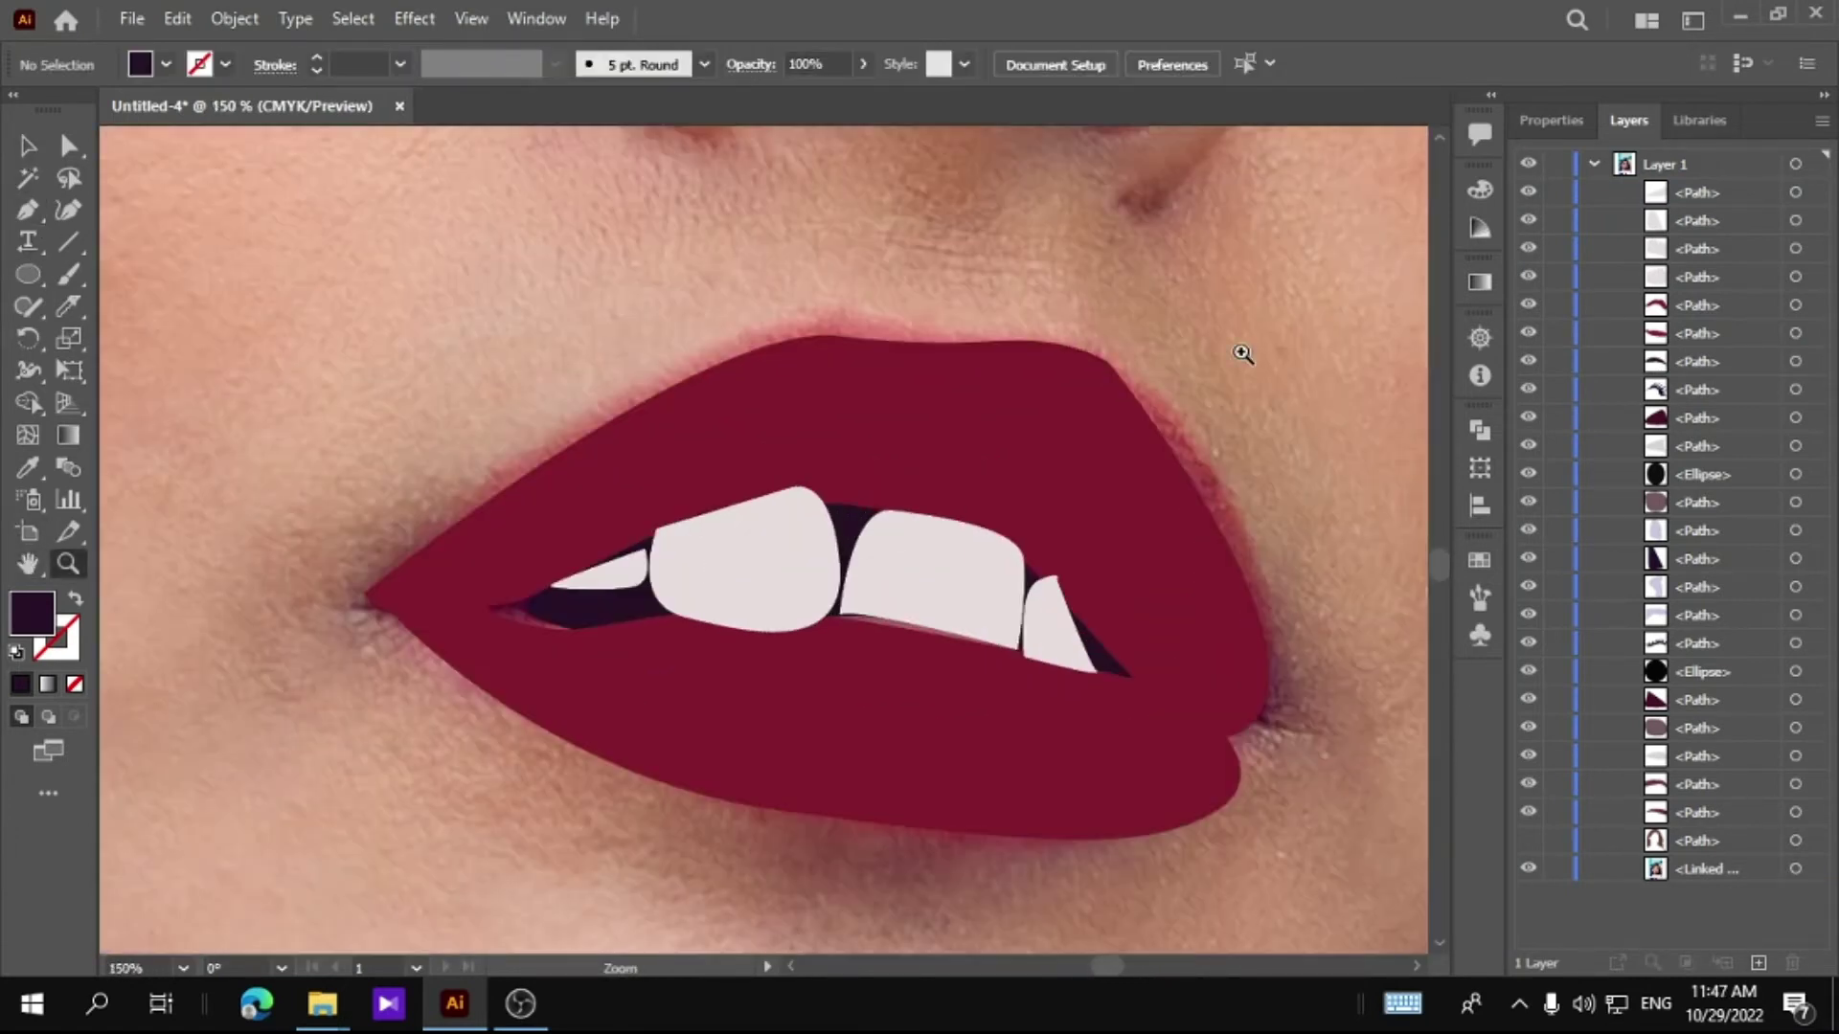
left_click(1720, 233, "shift")
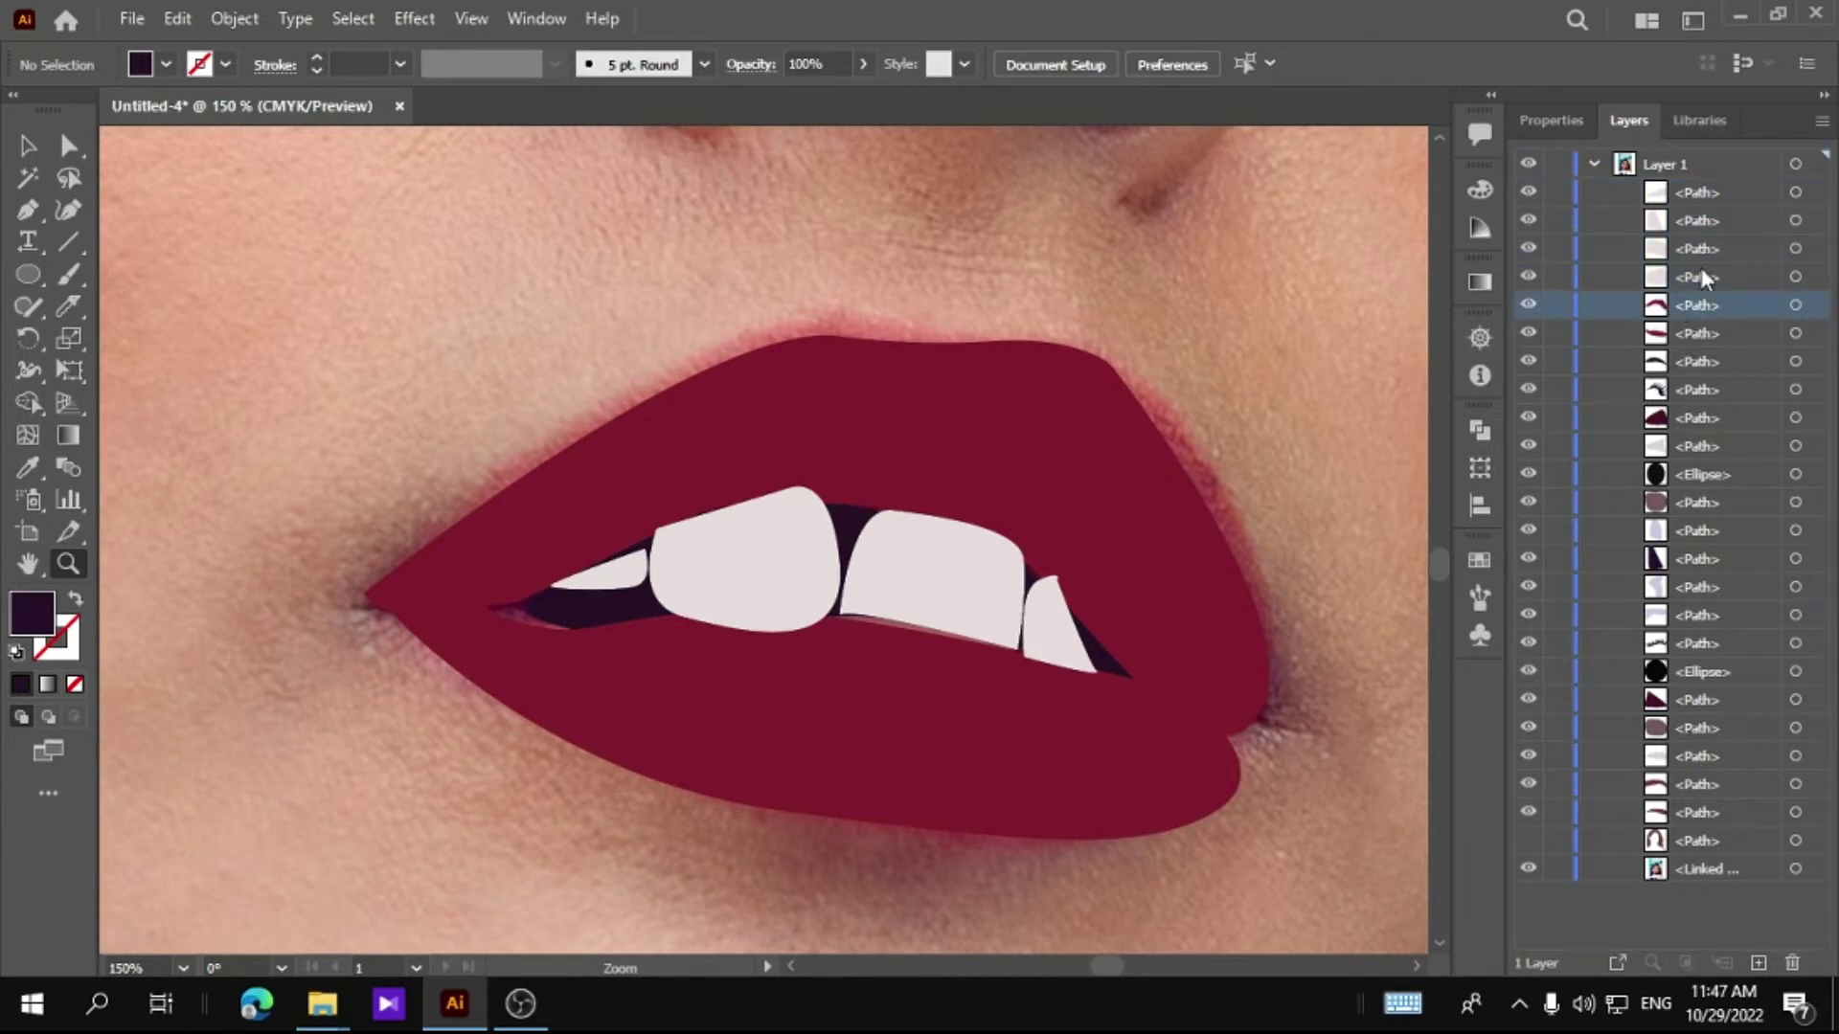
left_click(1701, 220, "ctrl")
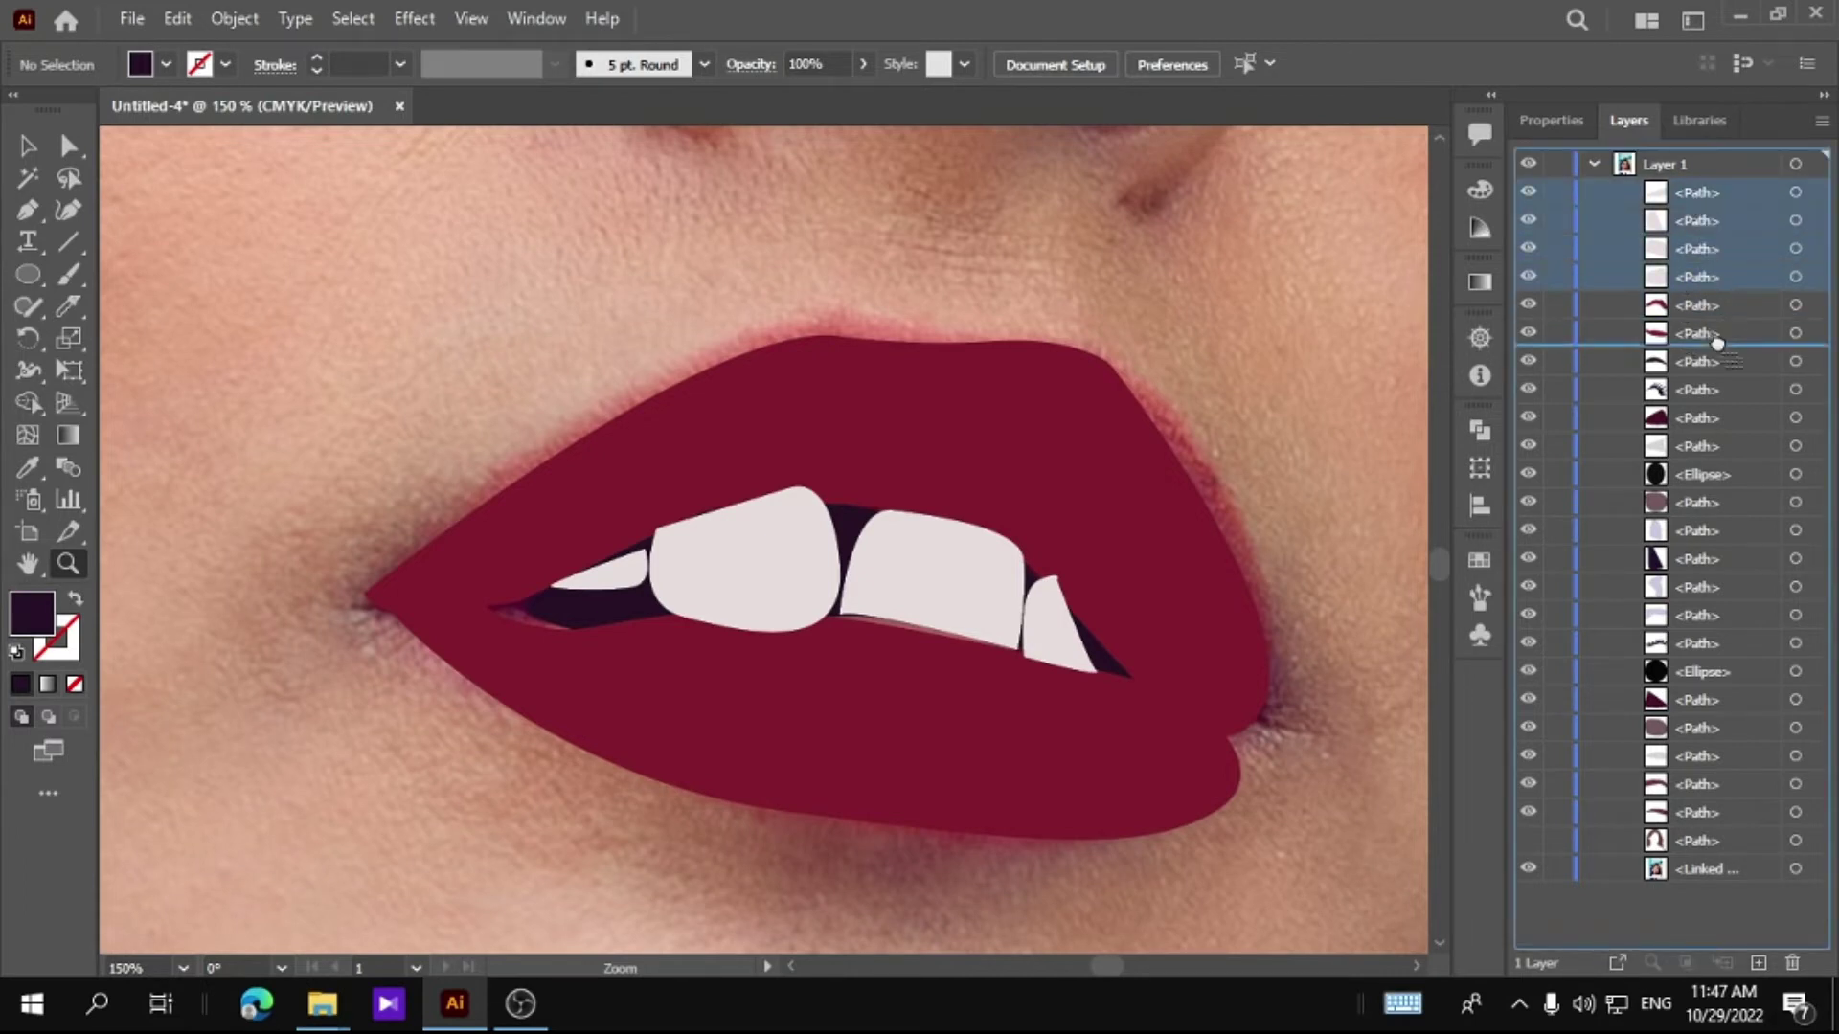
left_click_drag(1709, 276, 1709, 347)
Step: Nudge the teeth upward, round the right front tooth's corners, and raise both small side teeth
key("a")
left_click_drag(758, 533, 768, 537)
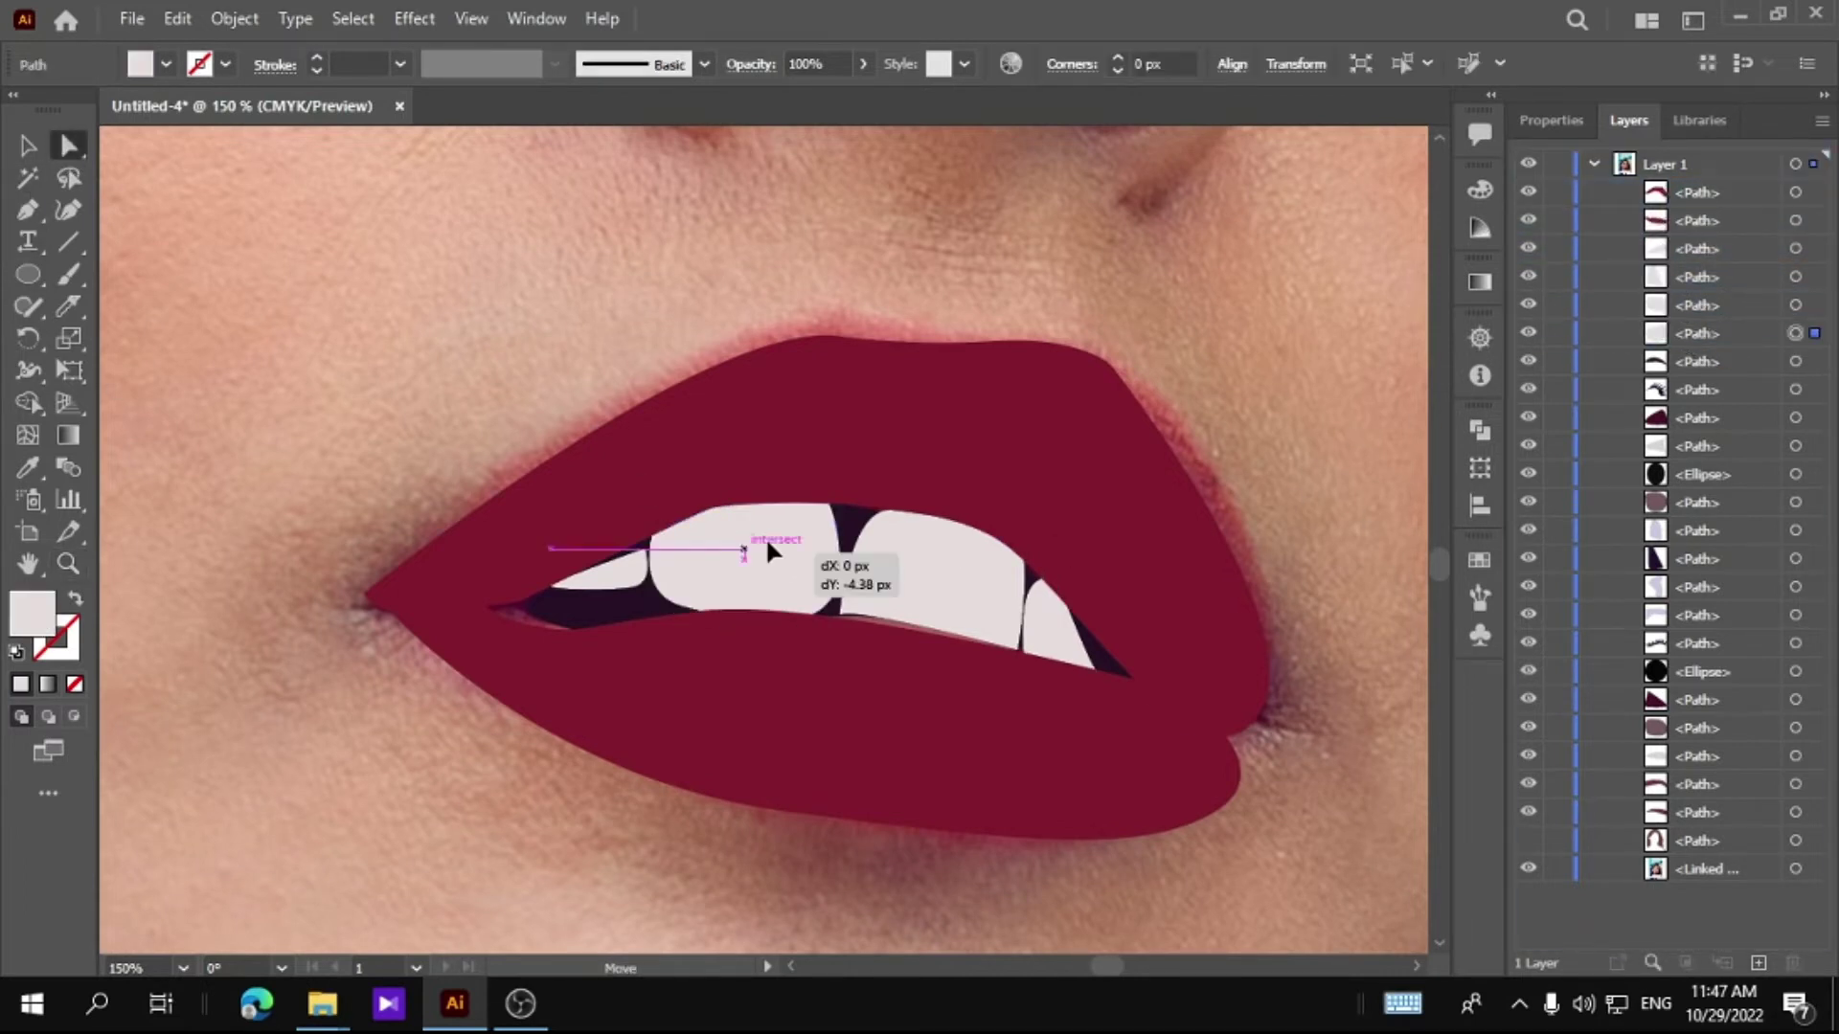
left_click(895, 586)
mouse_move(896, 586)
left_mouse_down()
mouse_move(898, 561)
mouse_move(879, 586)
left_mouse_up()
mouse_move(1073, 640)
left_mouse_down()
mouse_move(1058, 608)
mouse_move(1094, 640)
mouse_move(1058, 616)
left_mouse_up()
mouse_move(618, 580)
left_mouse_down()
mouse_move(641, 581)
mouse_move(596, 601)
left_mouse_up()
left_click(413, 525)
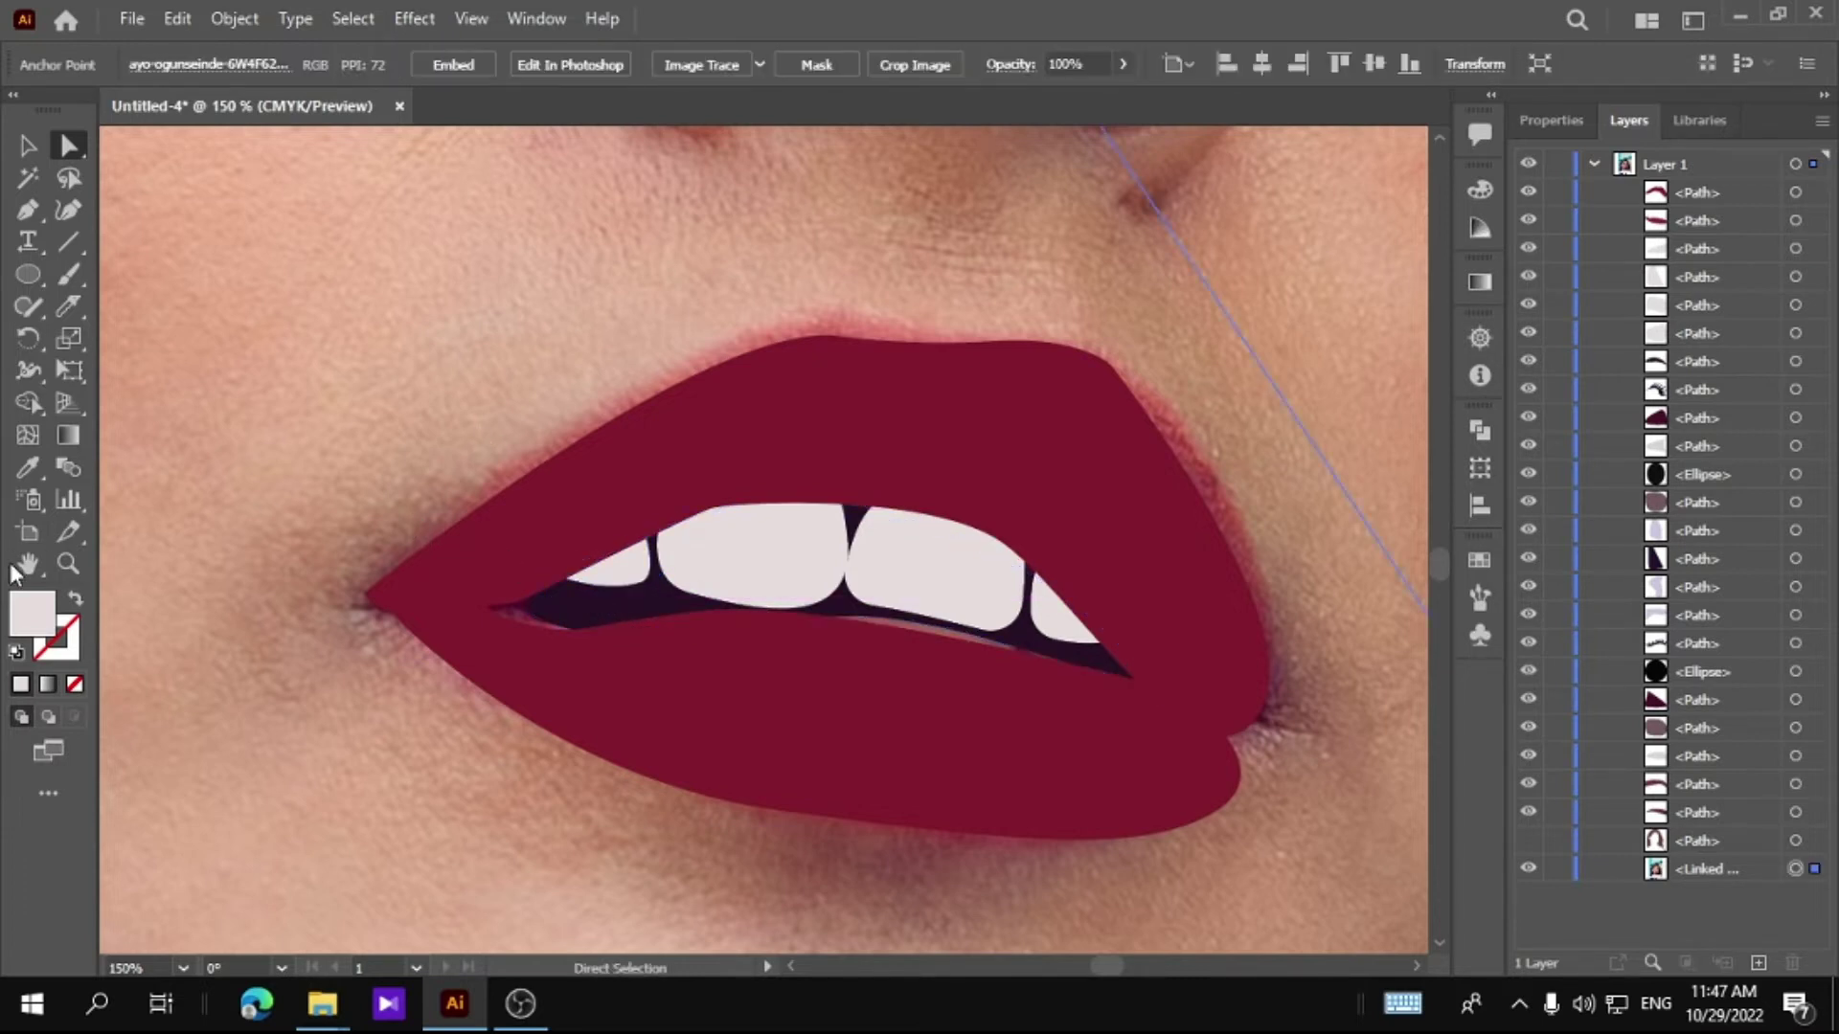
double_click(28, 563)
left_click(421, 457)
Step: Draw 3 pt black stroke-only curves along the left and right nose wings
left_click(68, 563)
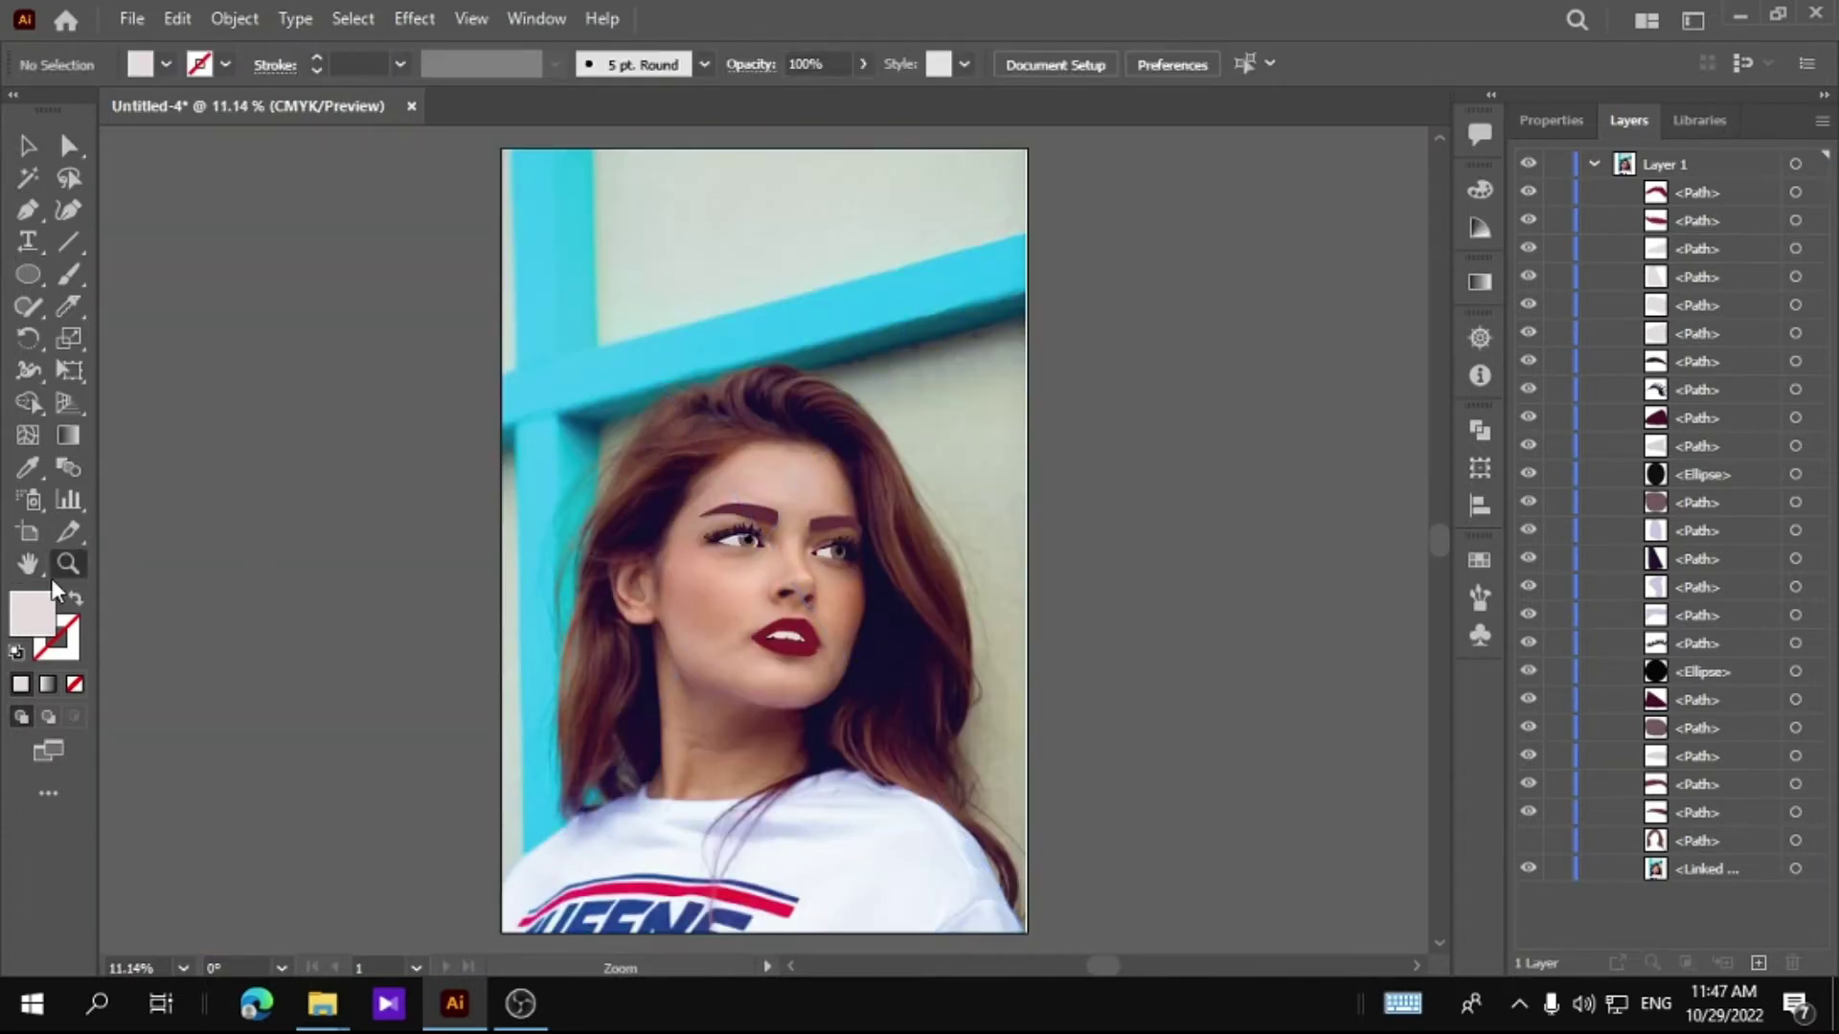
left_click(991, 625)
left_click(695, 575)
left_click(695, 574)
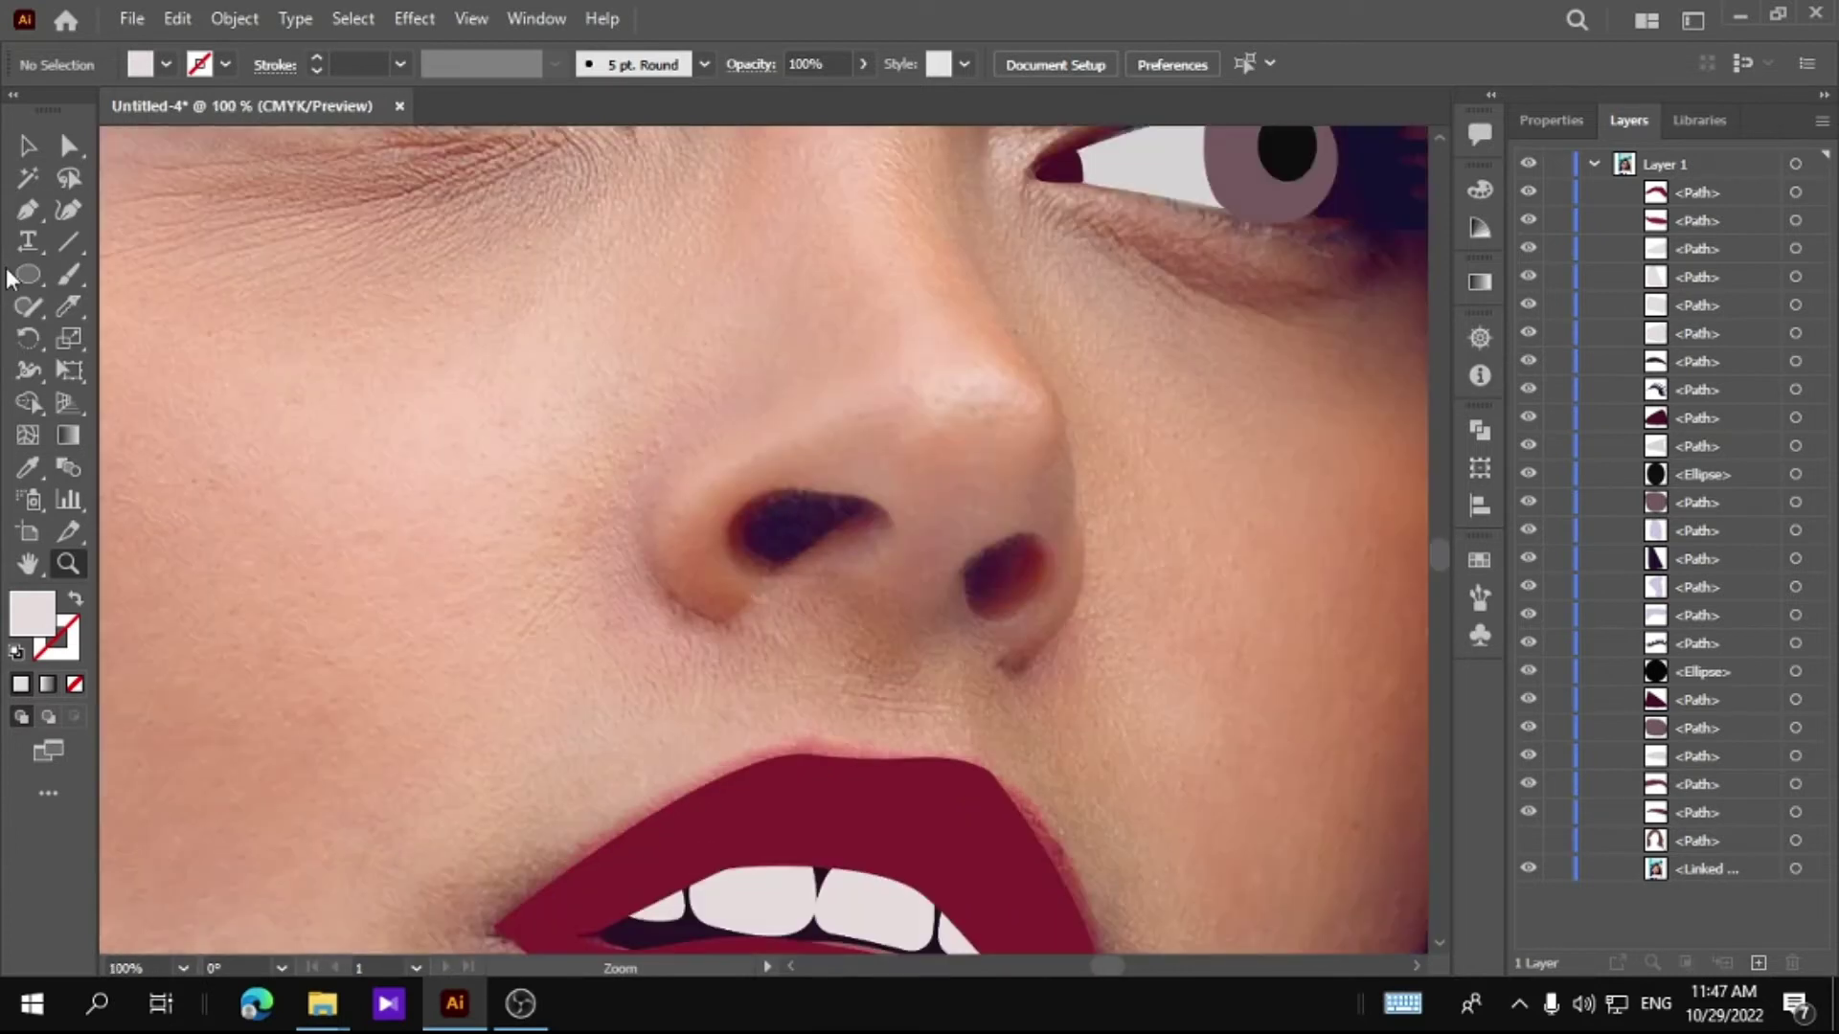
left_click(685, 412)
left_click_drag(719, 620, 844, 677)
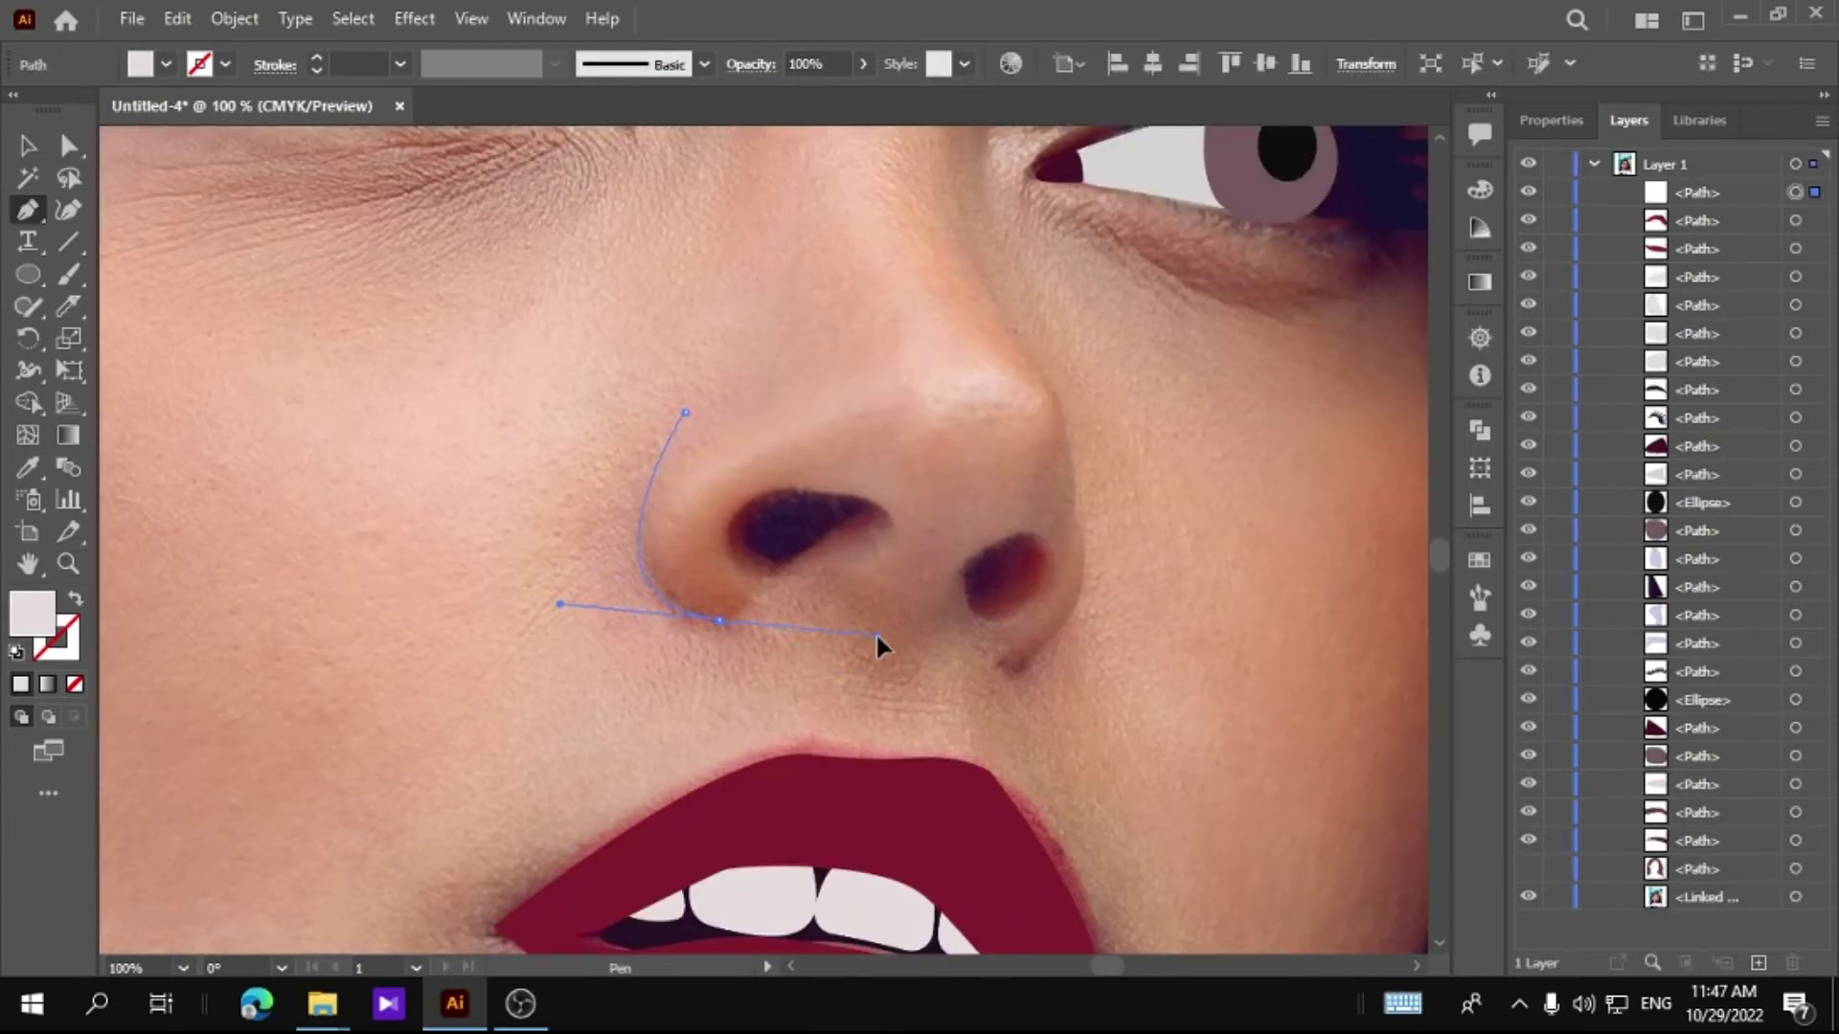
key("slash")
left_click(1545, 121)
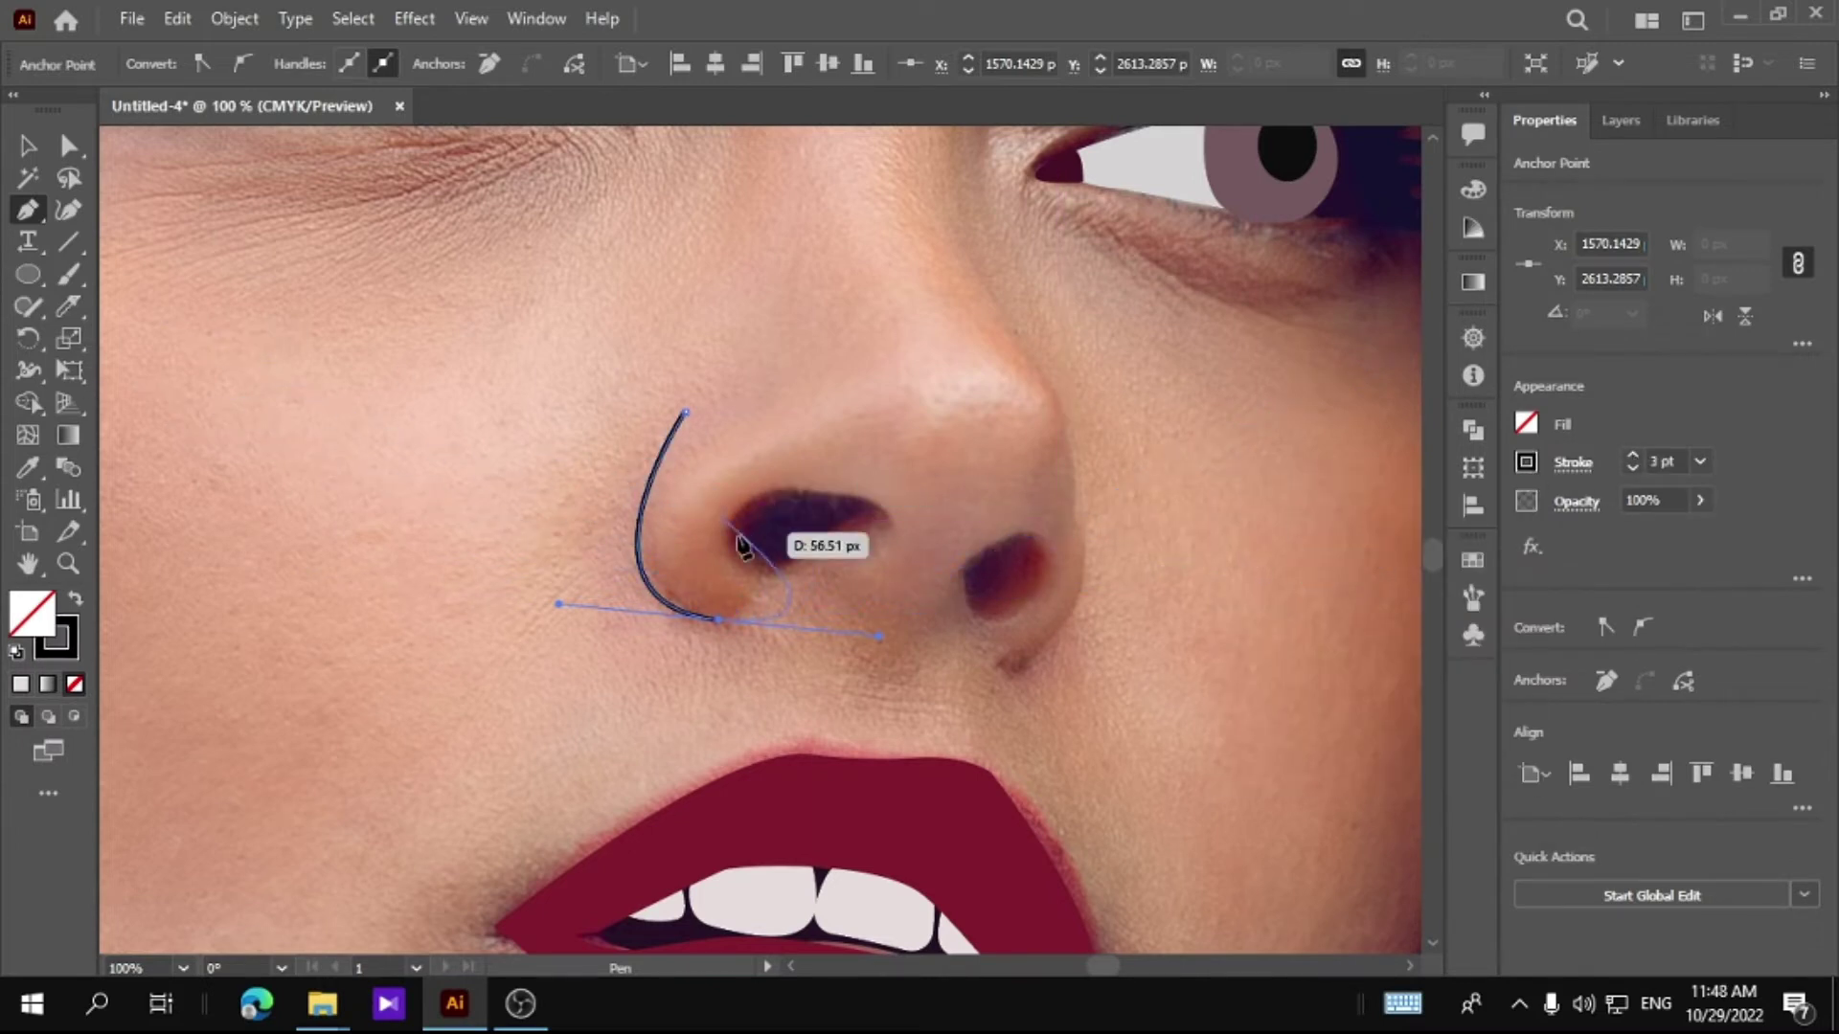
left_click(1077, 495)
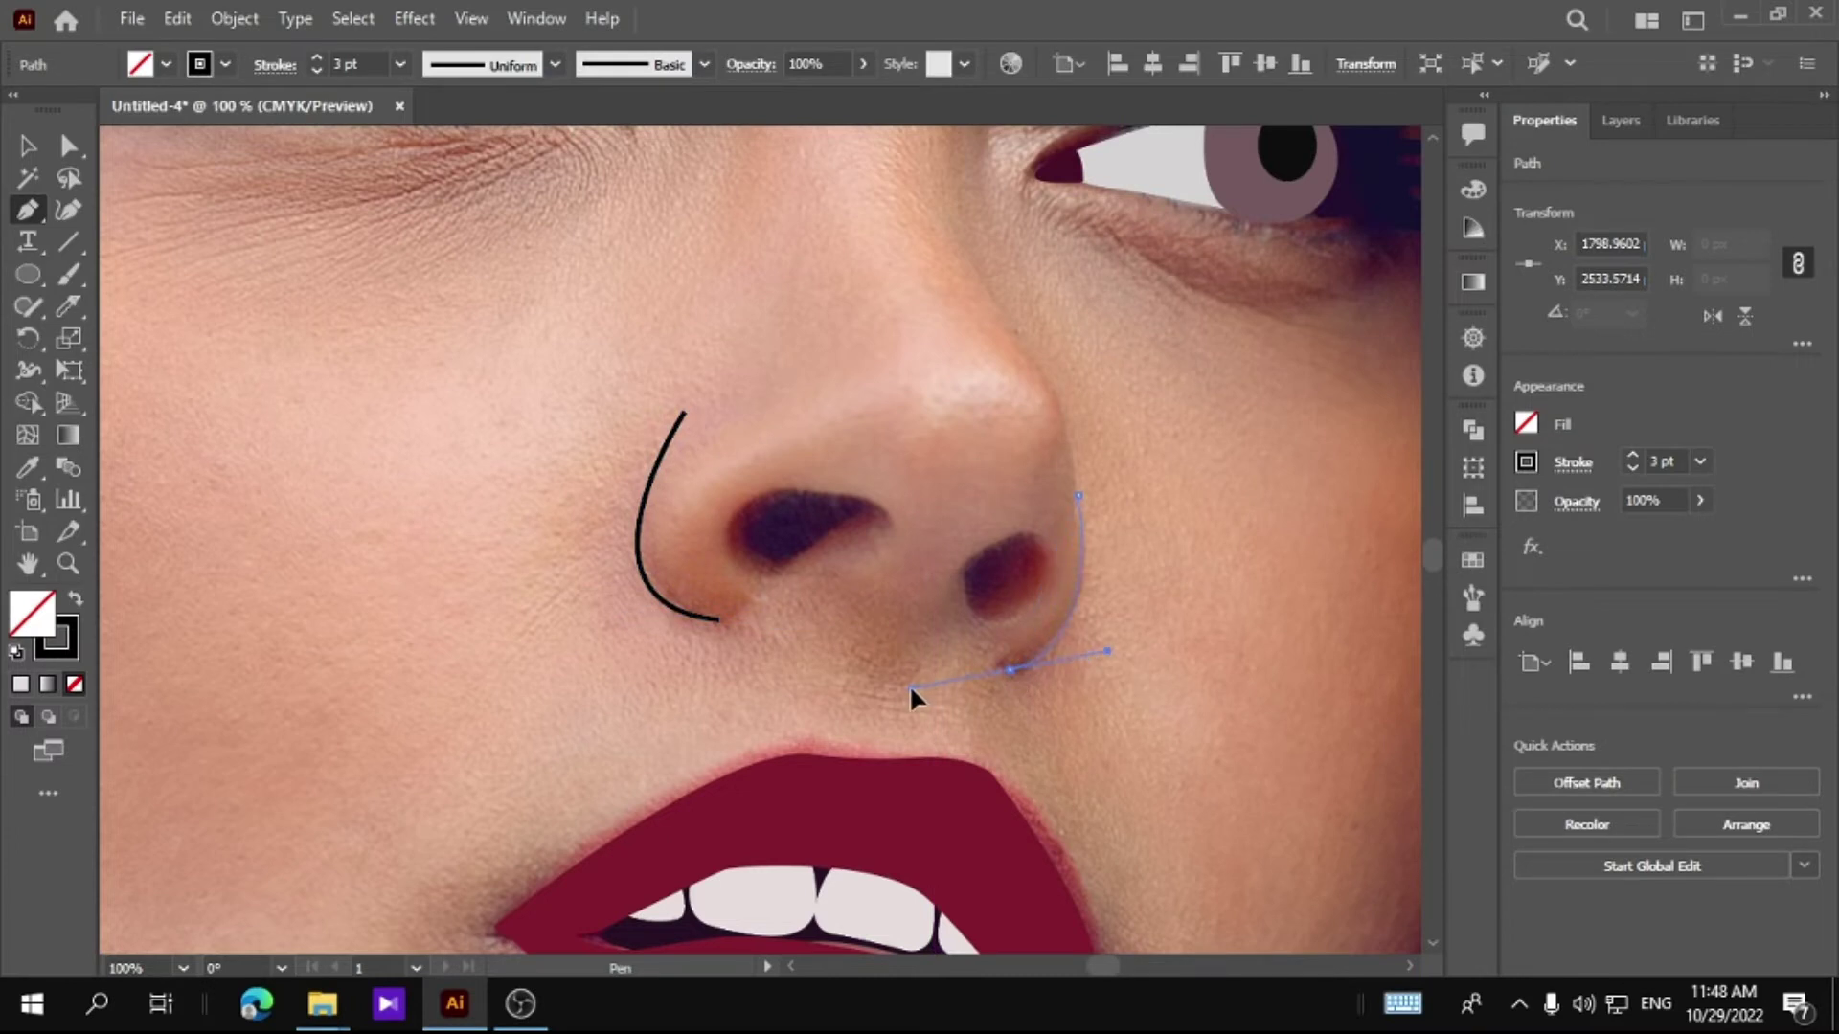
left_click_drag(909, 684, 911, 685)
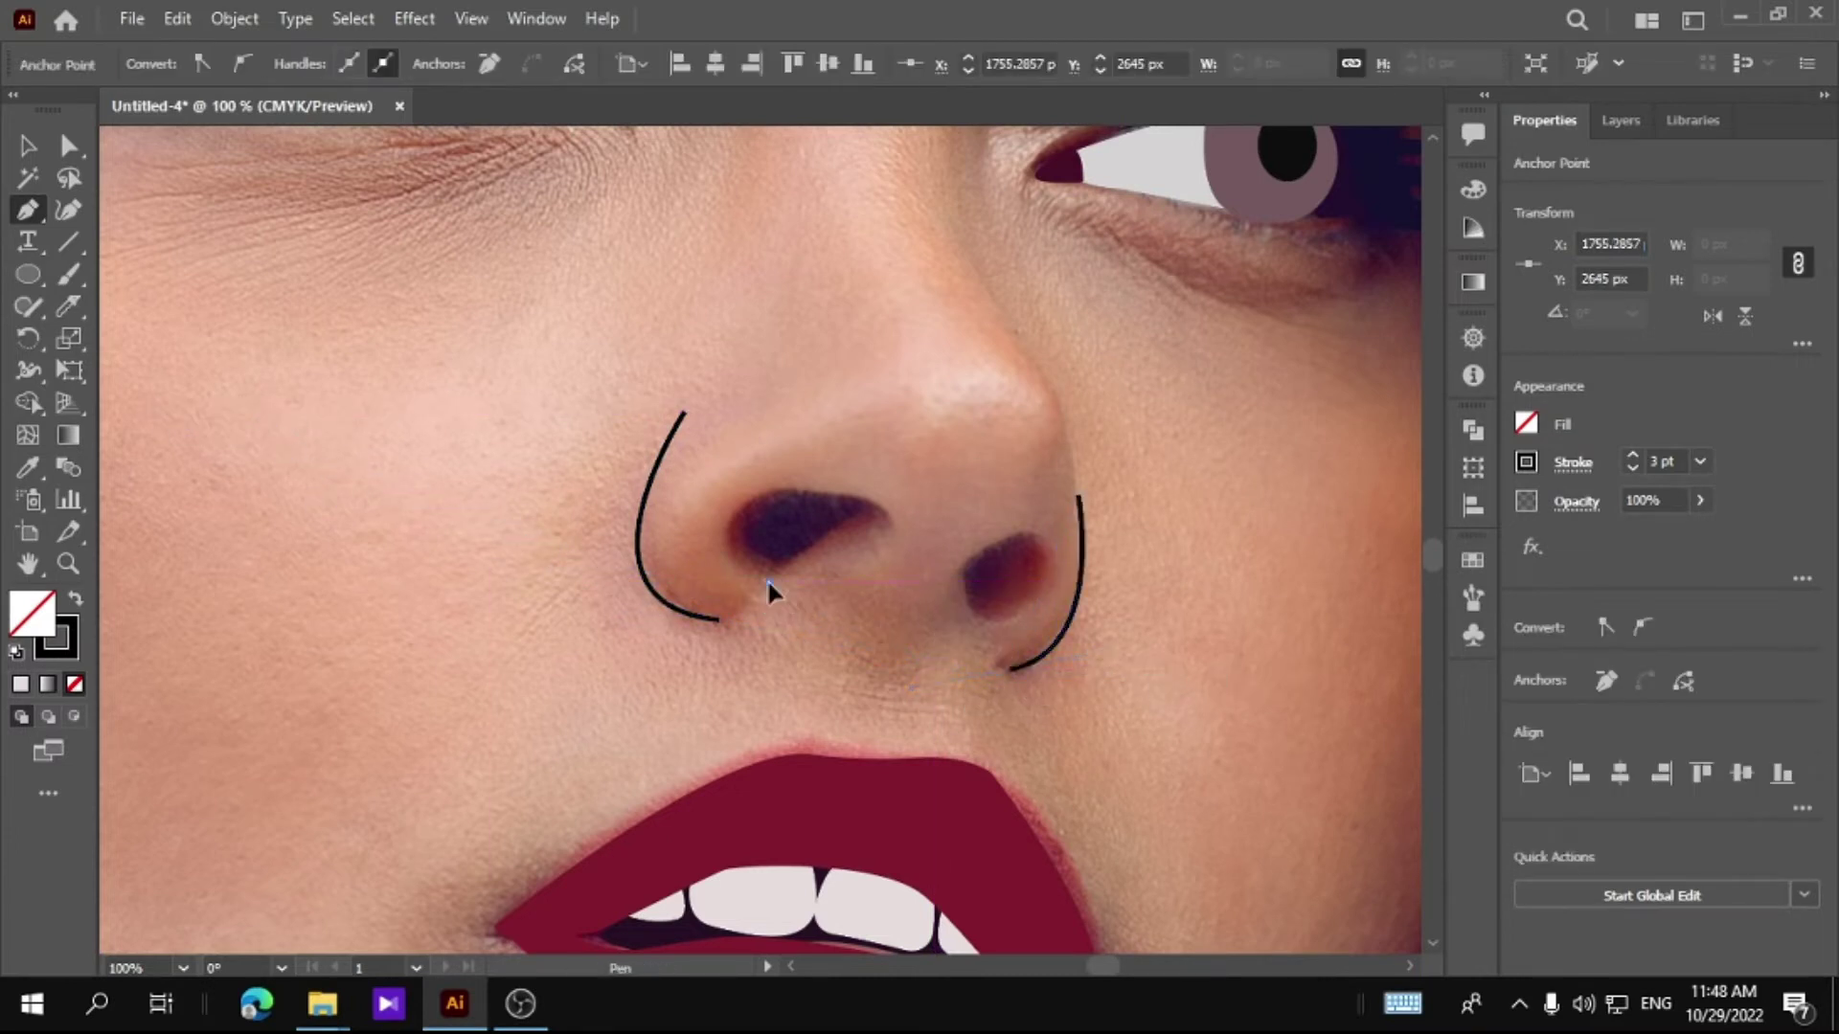
Step: Draw a closed left nostril shape and fill it with a colour sampled from the photo
left_click_drag(890, 526, 912, 532)
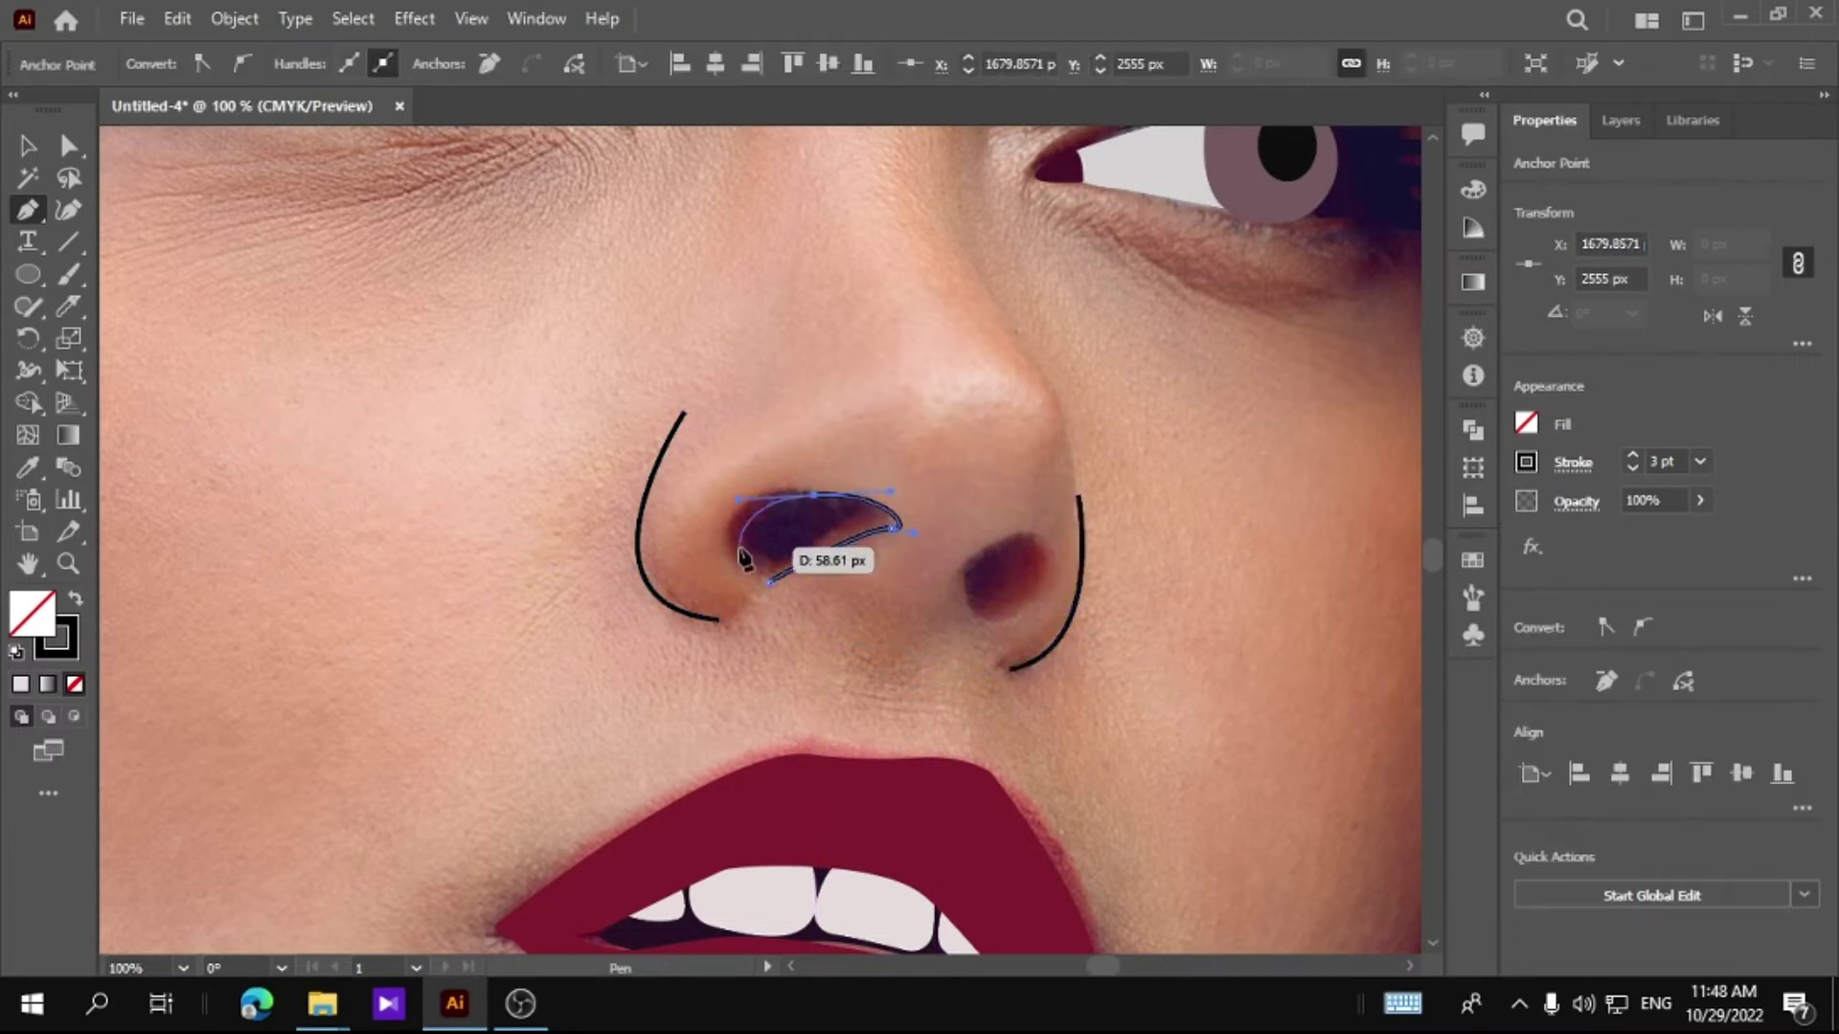
left_click(769, 582)
left_click(28, 467)
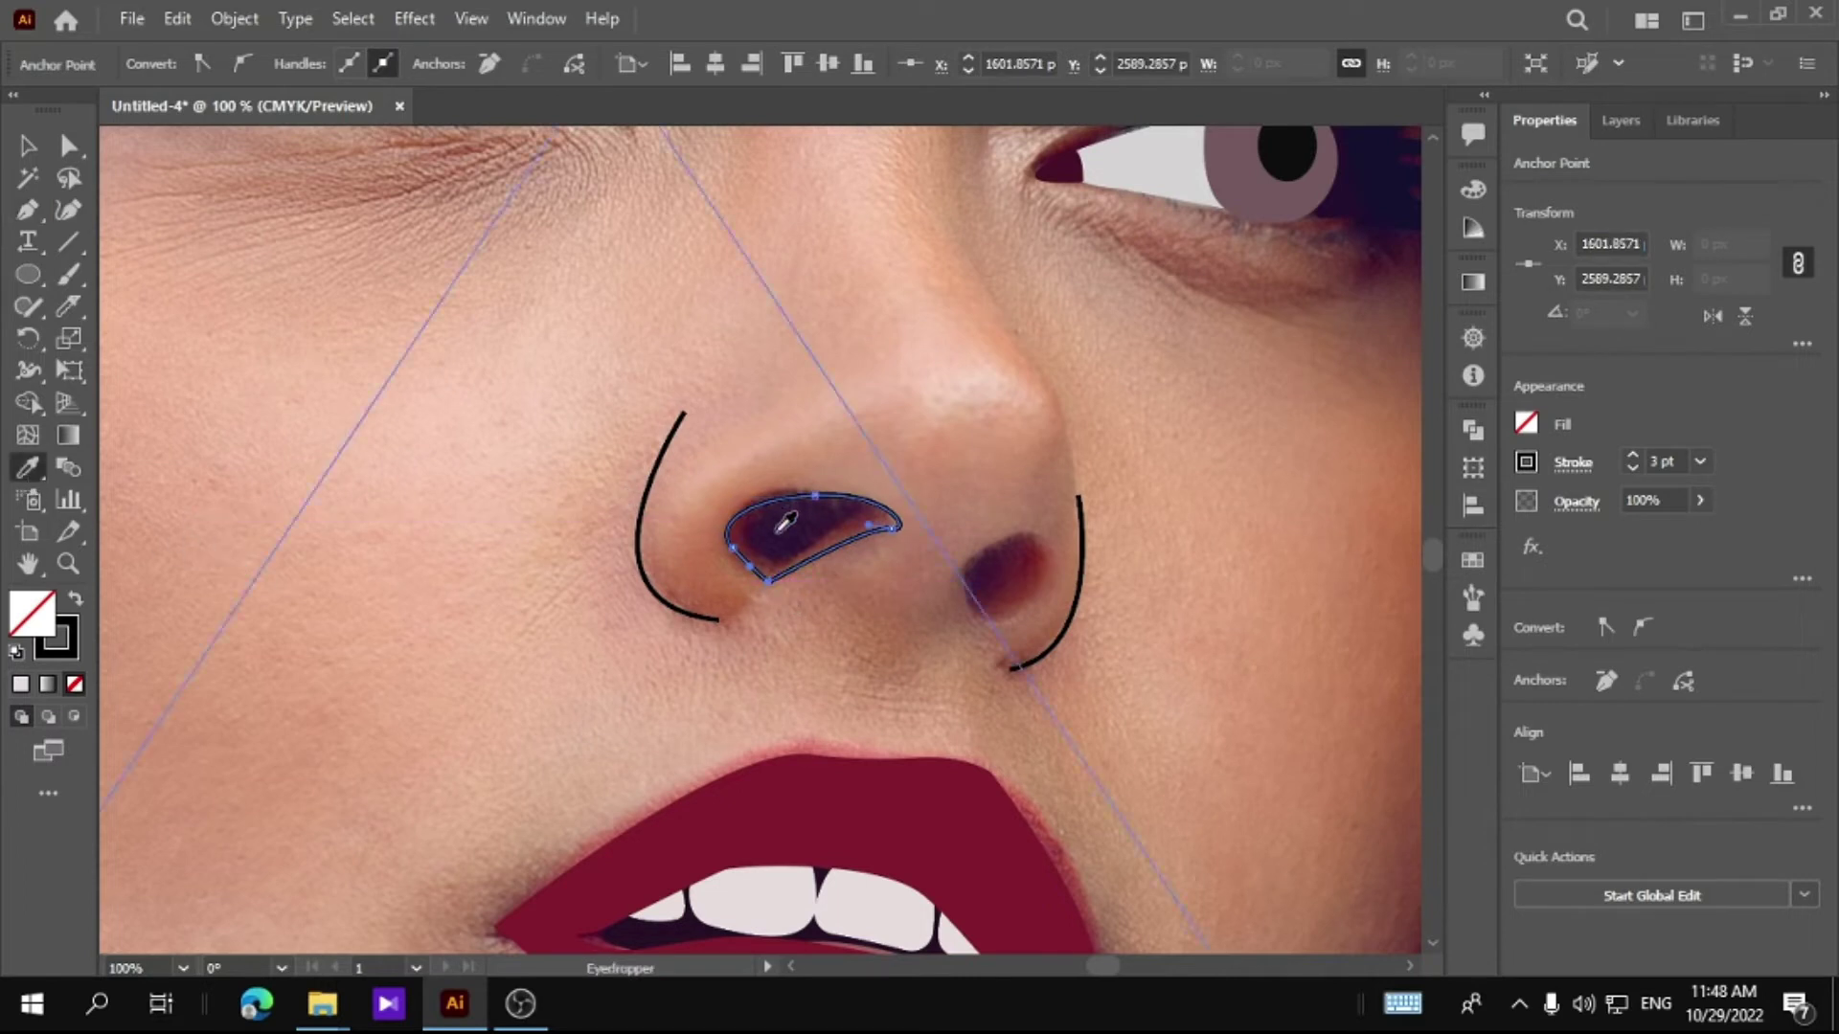
left_click(785, 523)
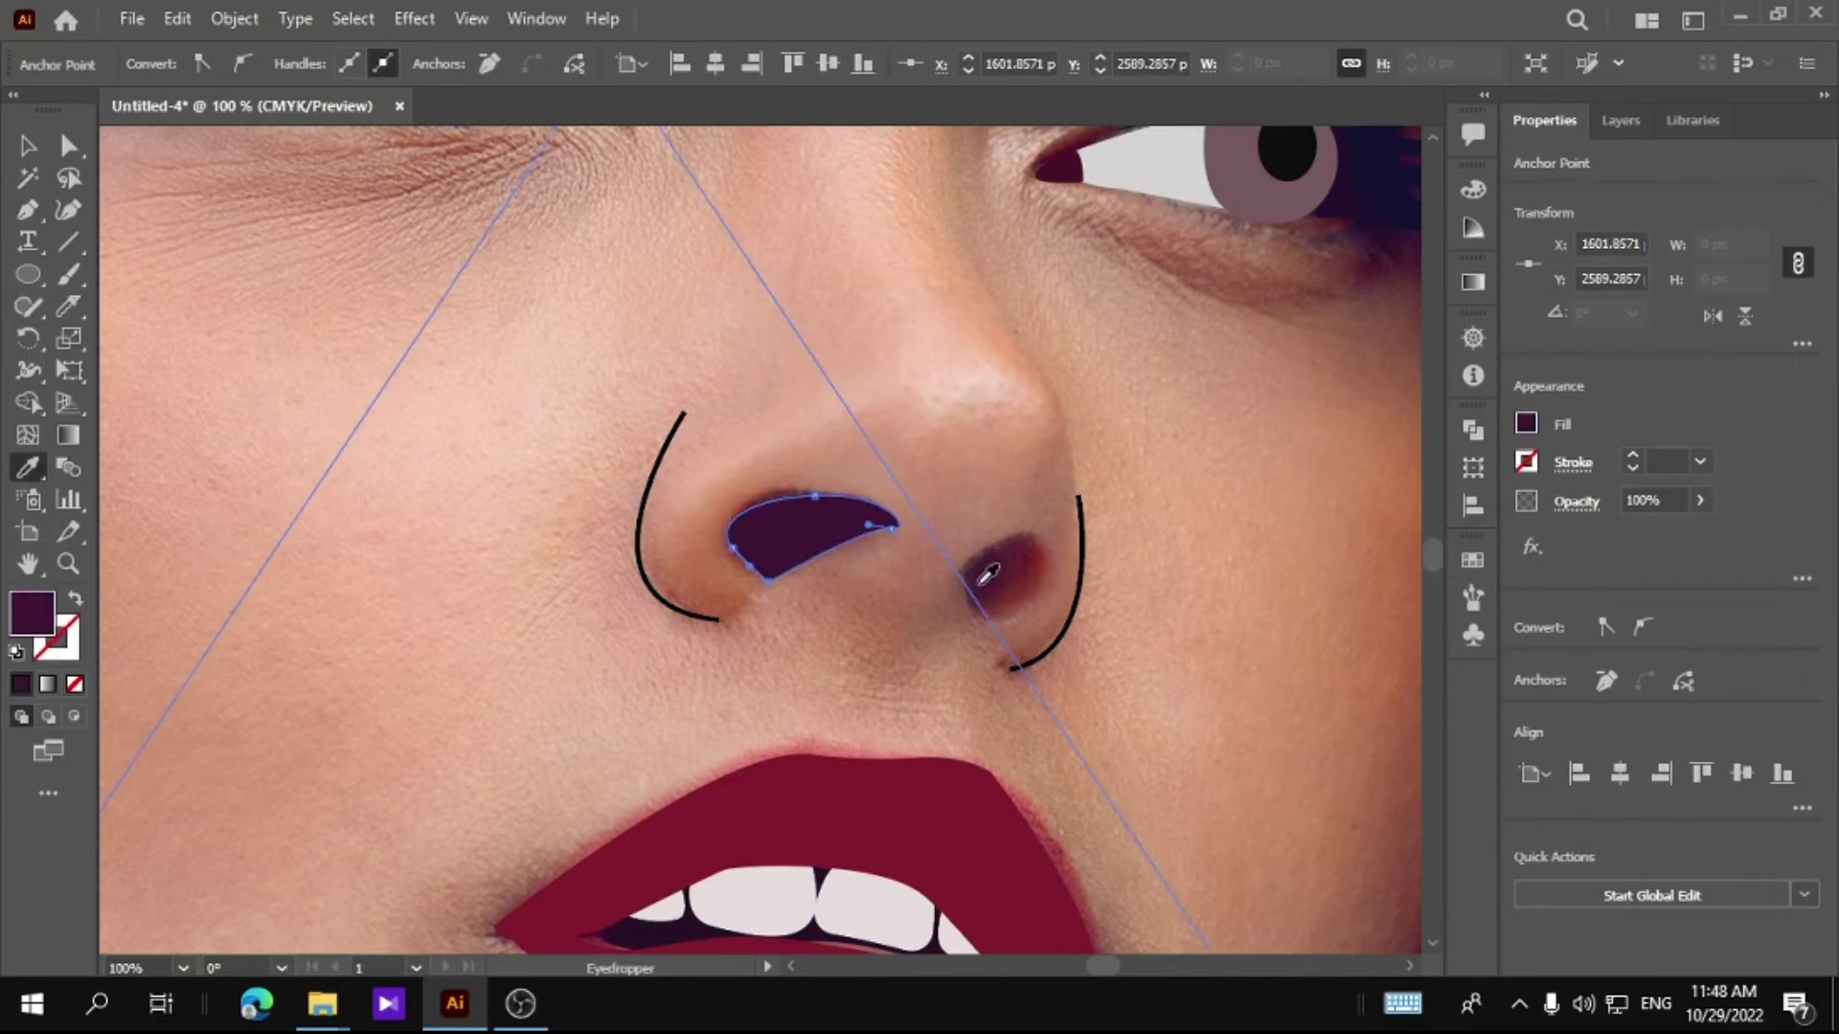
left_click(1015, 565)
Step: Darken the left nostril fill to maroon #421624
key("z")
left_click(812, 518)
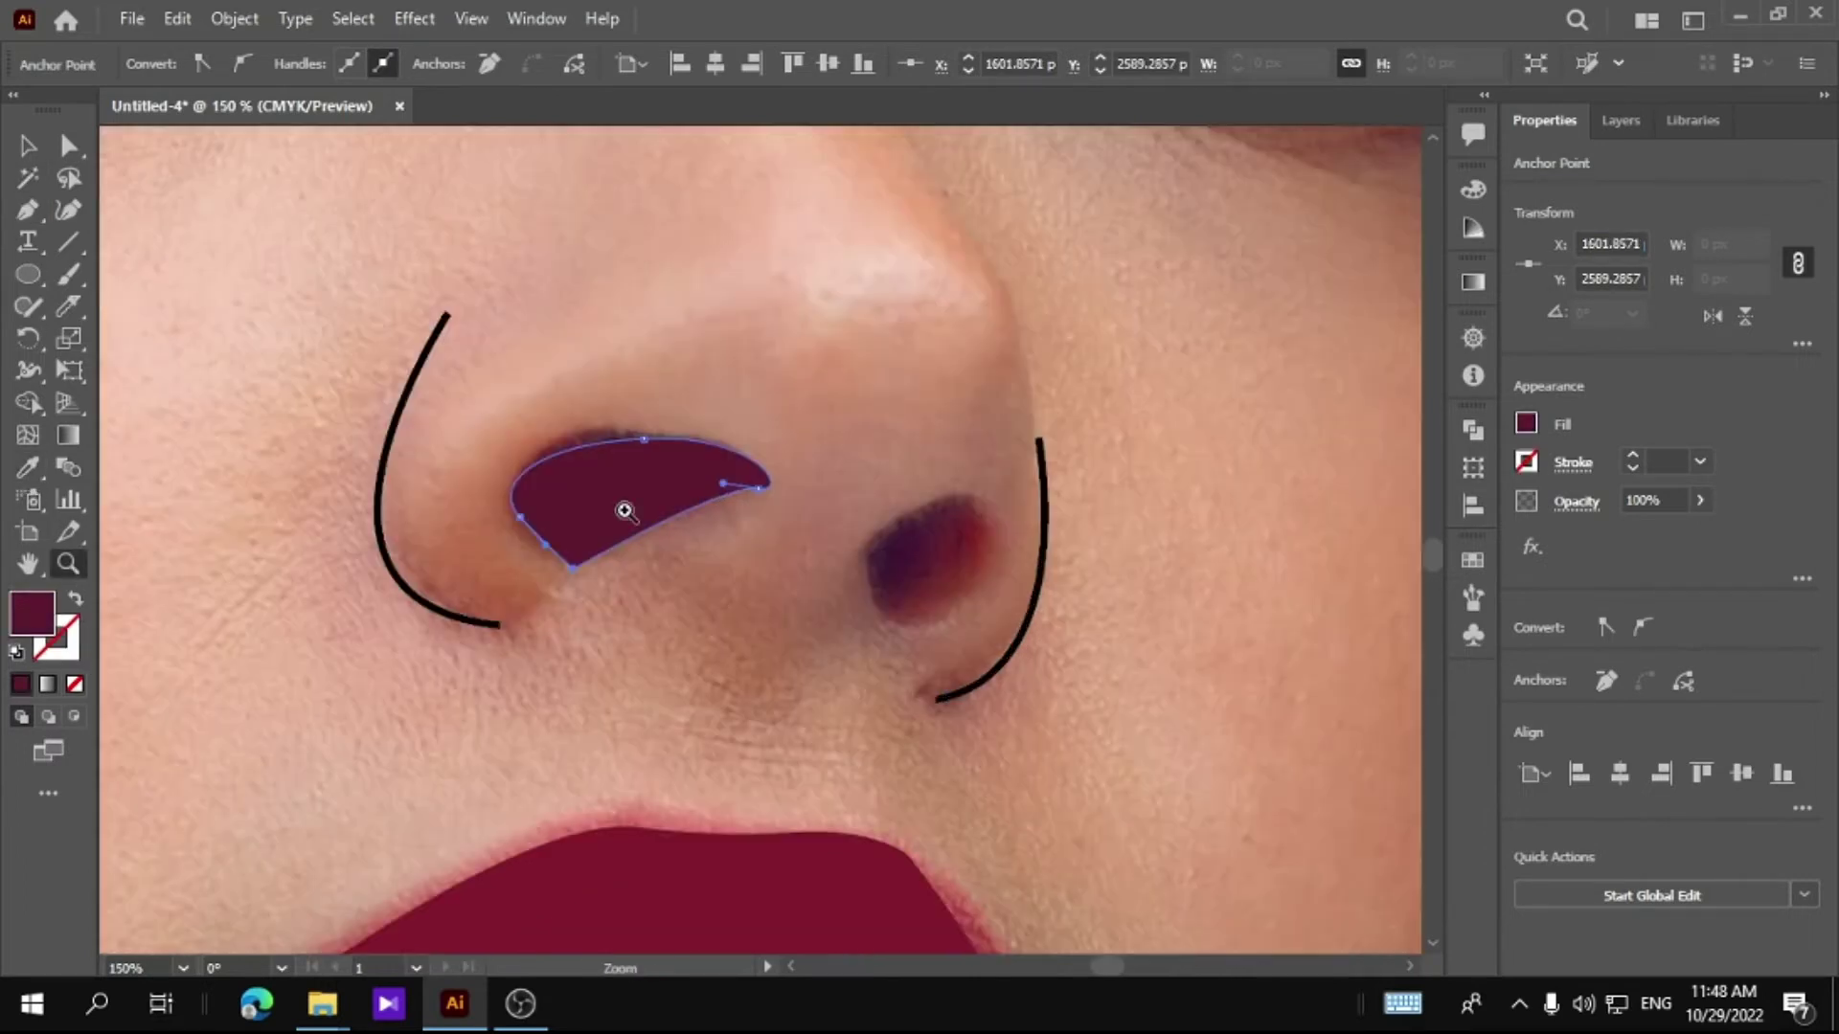
double_click(32, 613)
left_click_drag(1230, 700, 1224, 724)
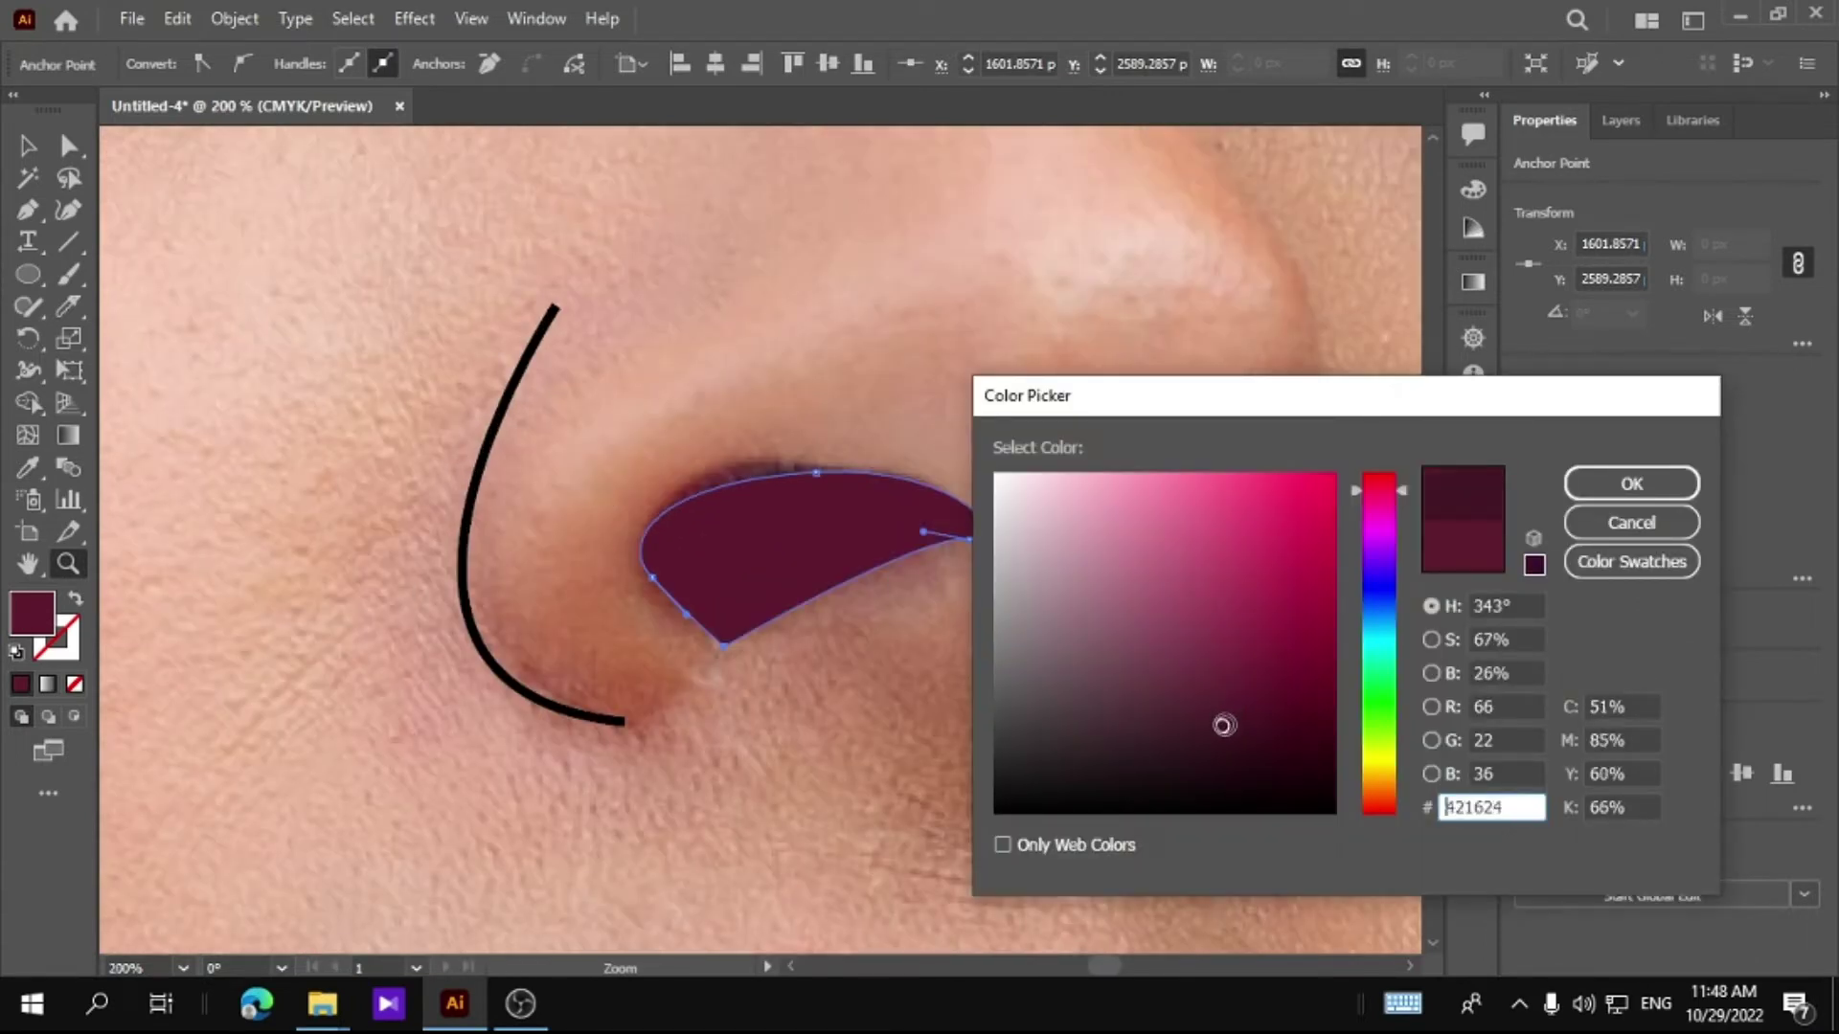
left_click(1630, 485)
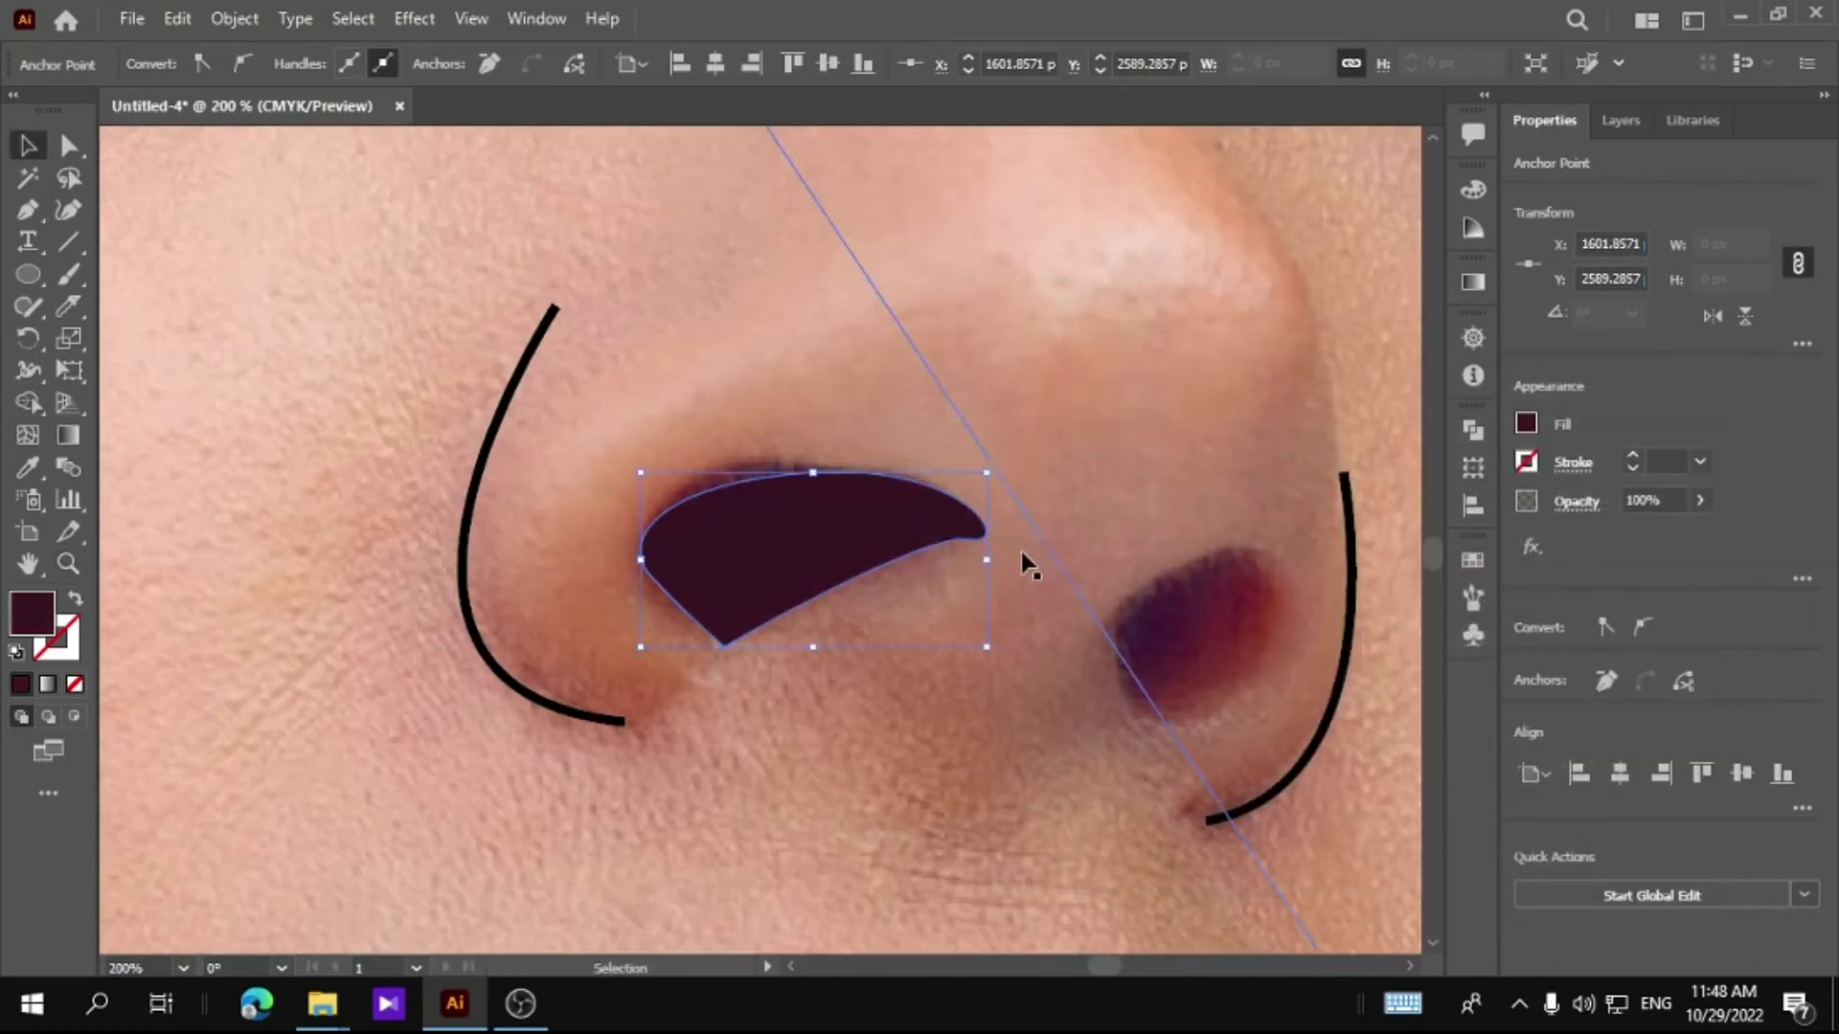
left_click(1030, 565)
Step: Draw a matching curved right nostril shape with the Pen tool
left_click(1114, 667)
left_click_drag(1244, 560, 1290, 551)
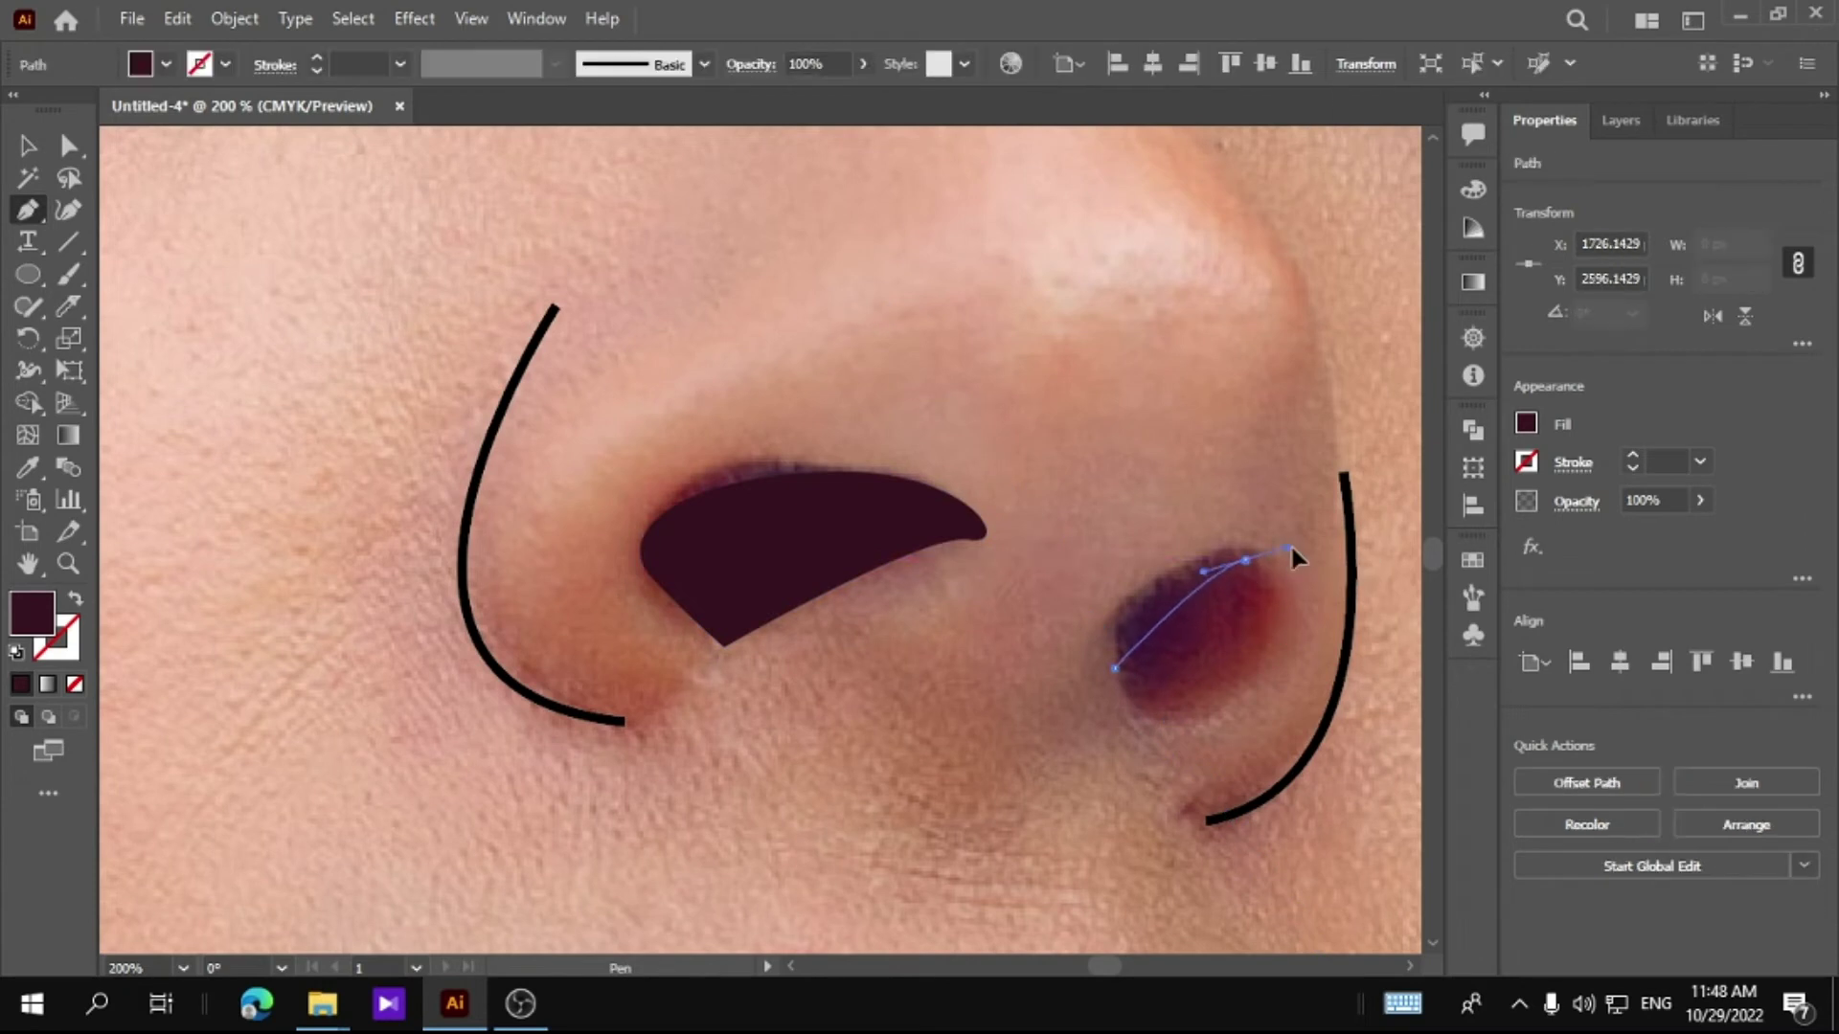
left_click_drag(1204, 710, 1162, 731)
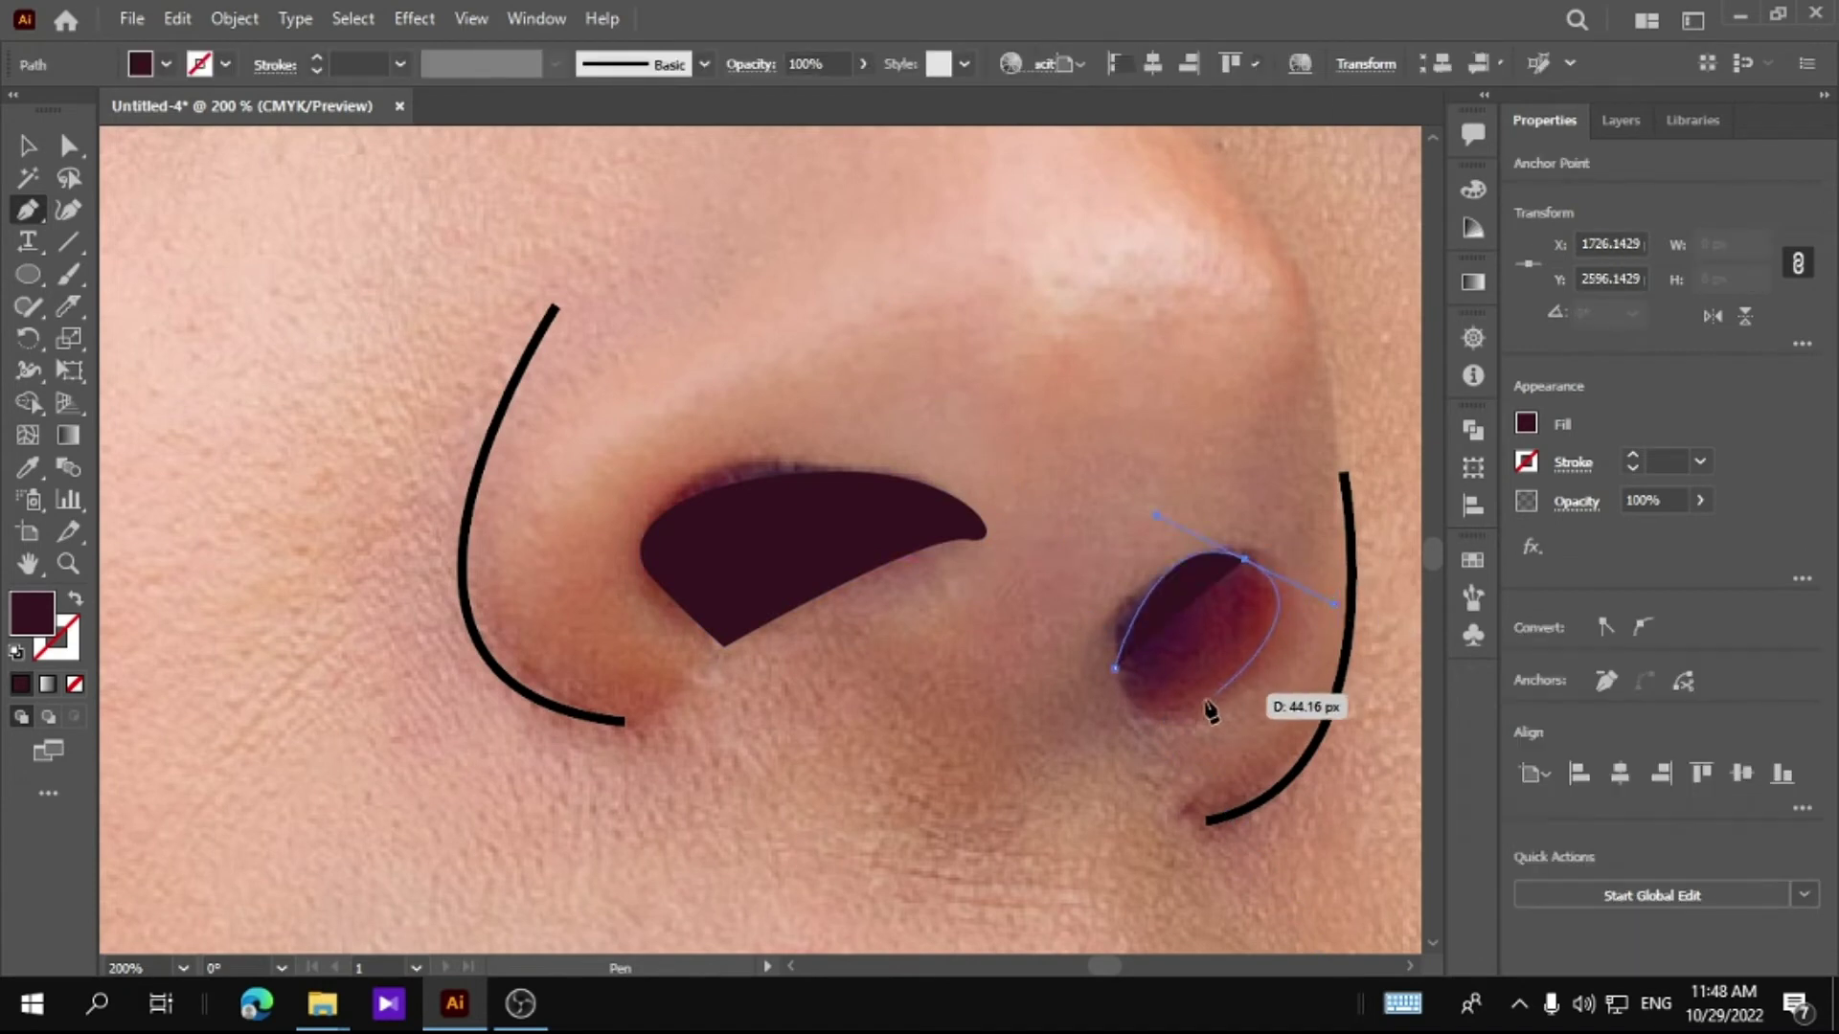
left_click(1113, 668)
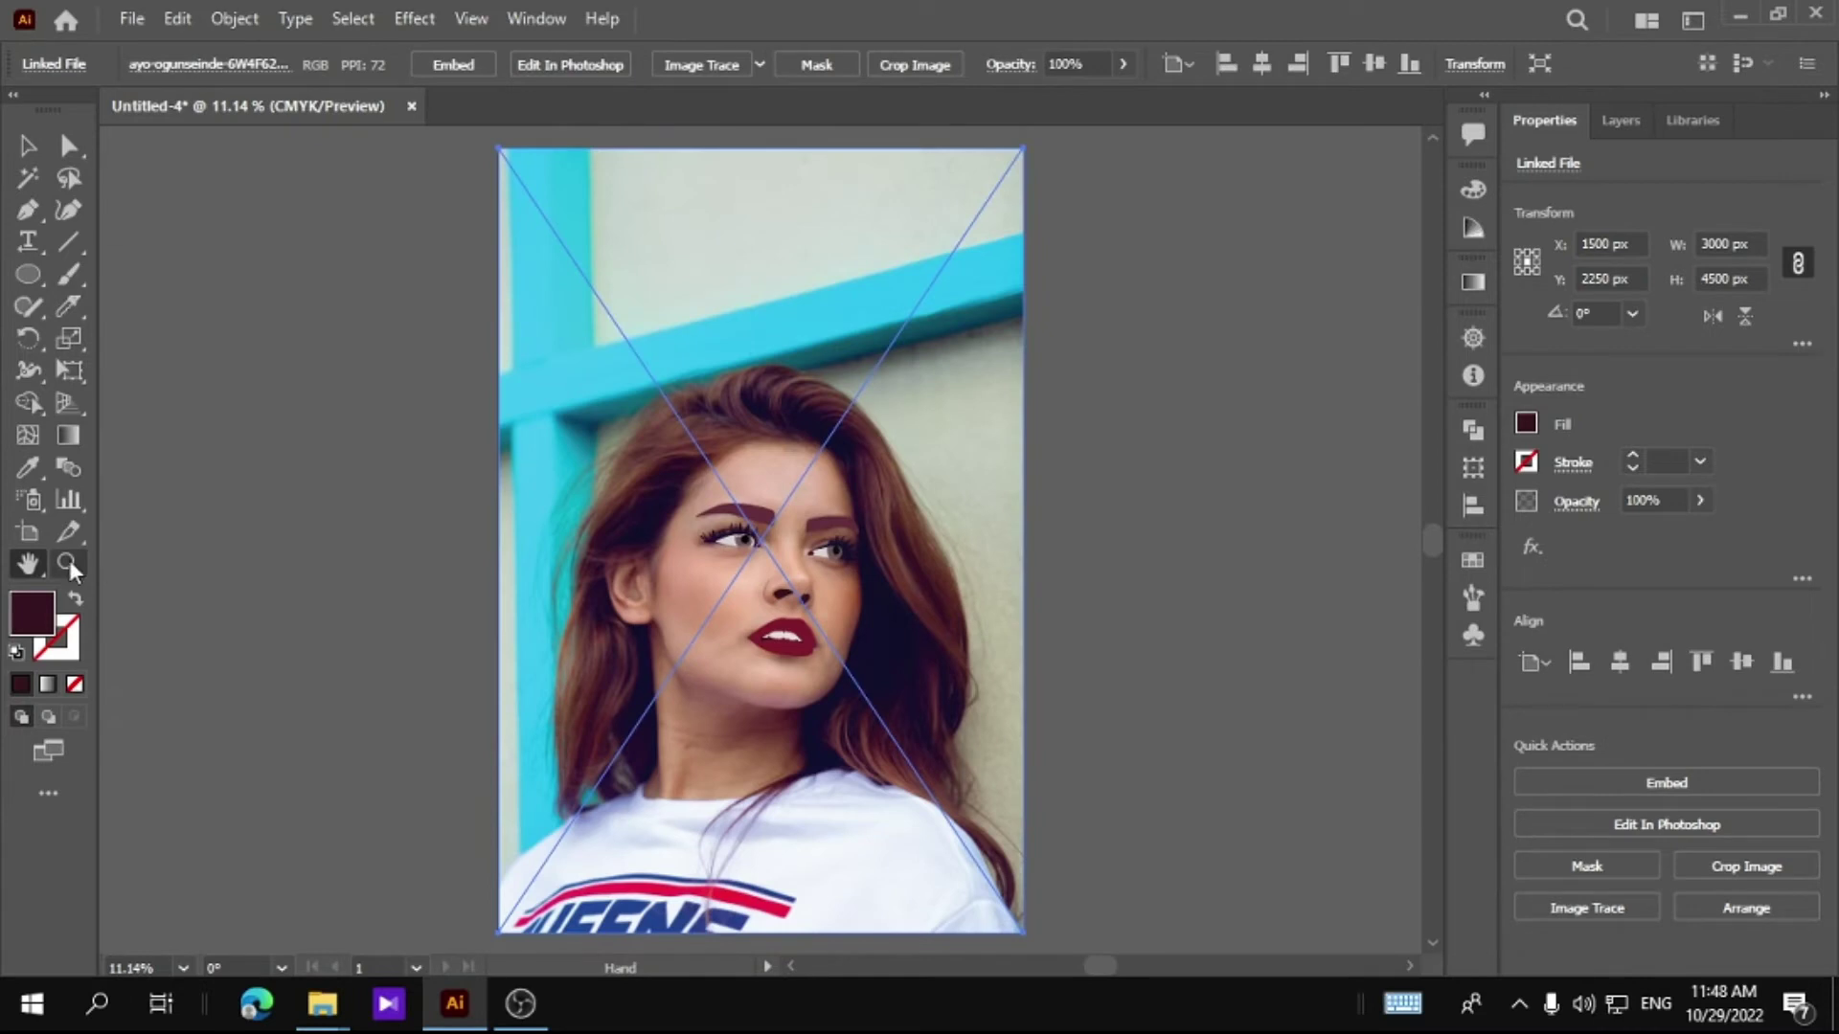
Step: Nudge an anchor on the left nostril's edge to follow the photo, then fit the artboard
left_click(67, 565)
left_click(785, 592)
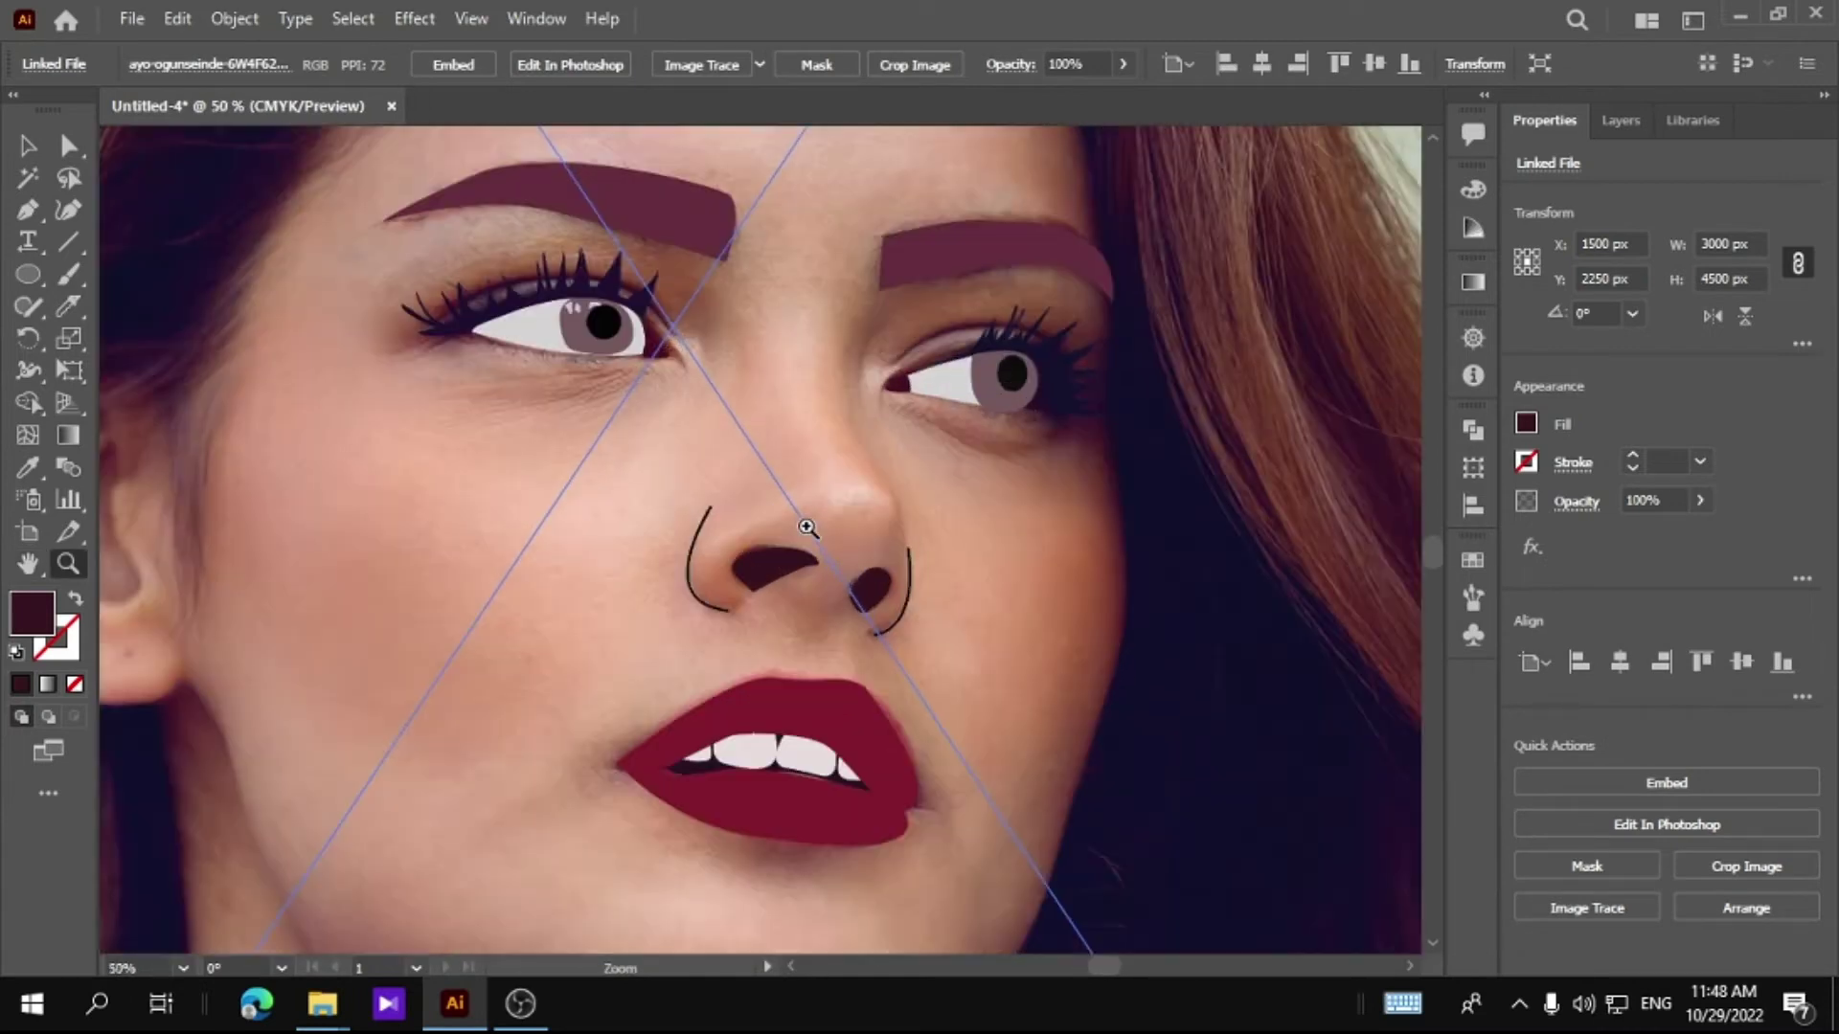
left_click(797, 586)
left_click_drag(798, 588, 798, 599)
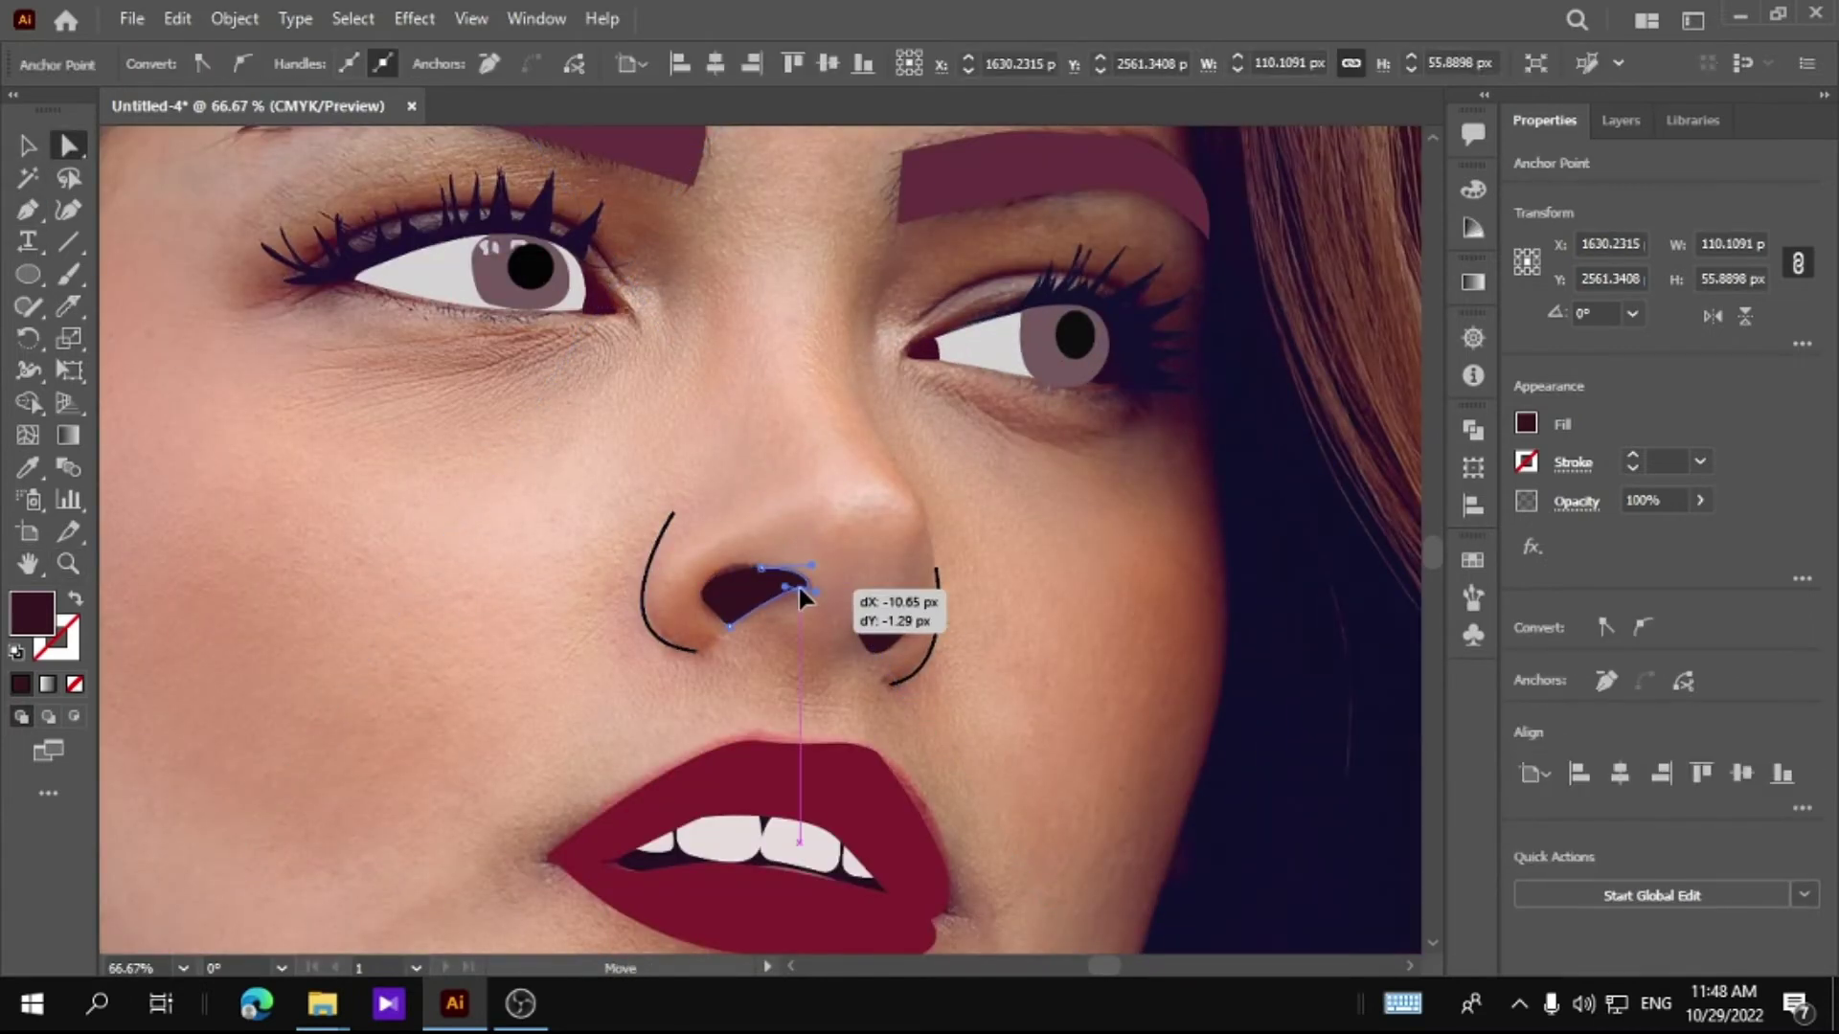
left_click(1027, 542)
scroll(1106, 601, "up", 2)
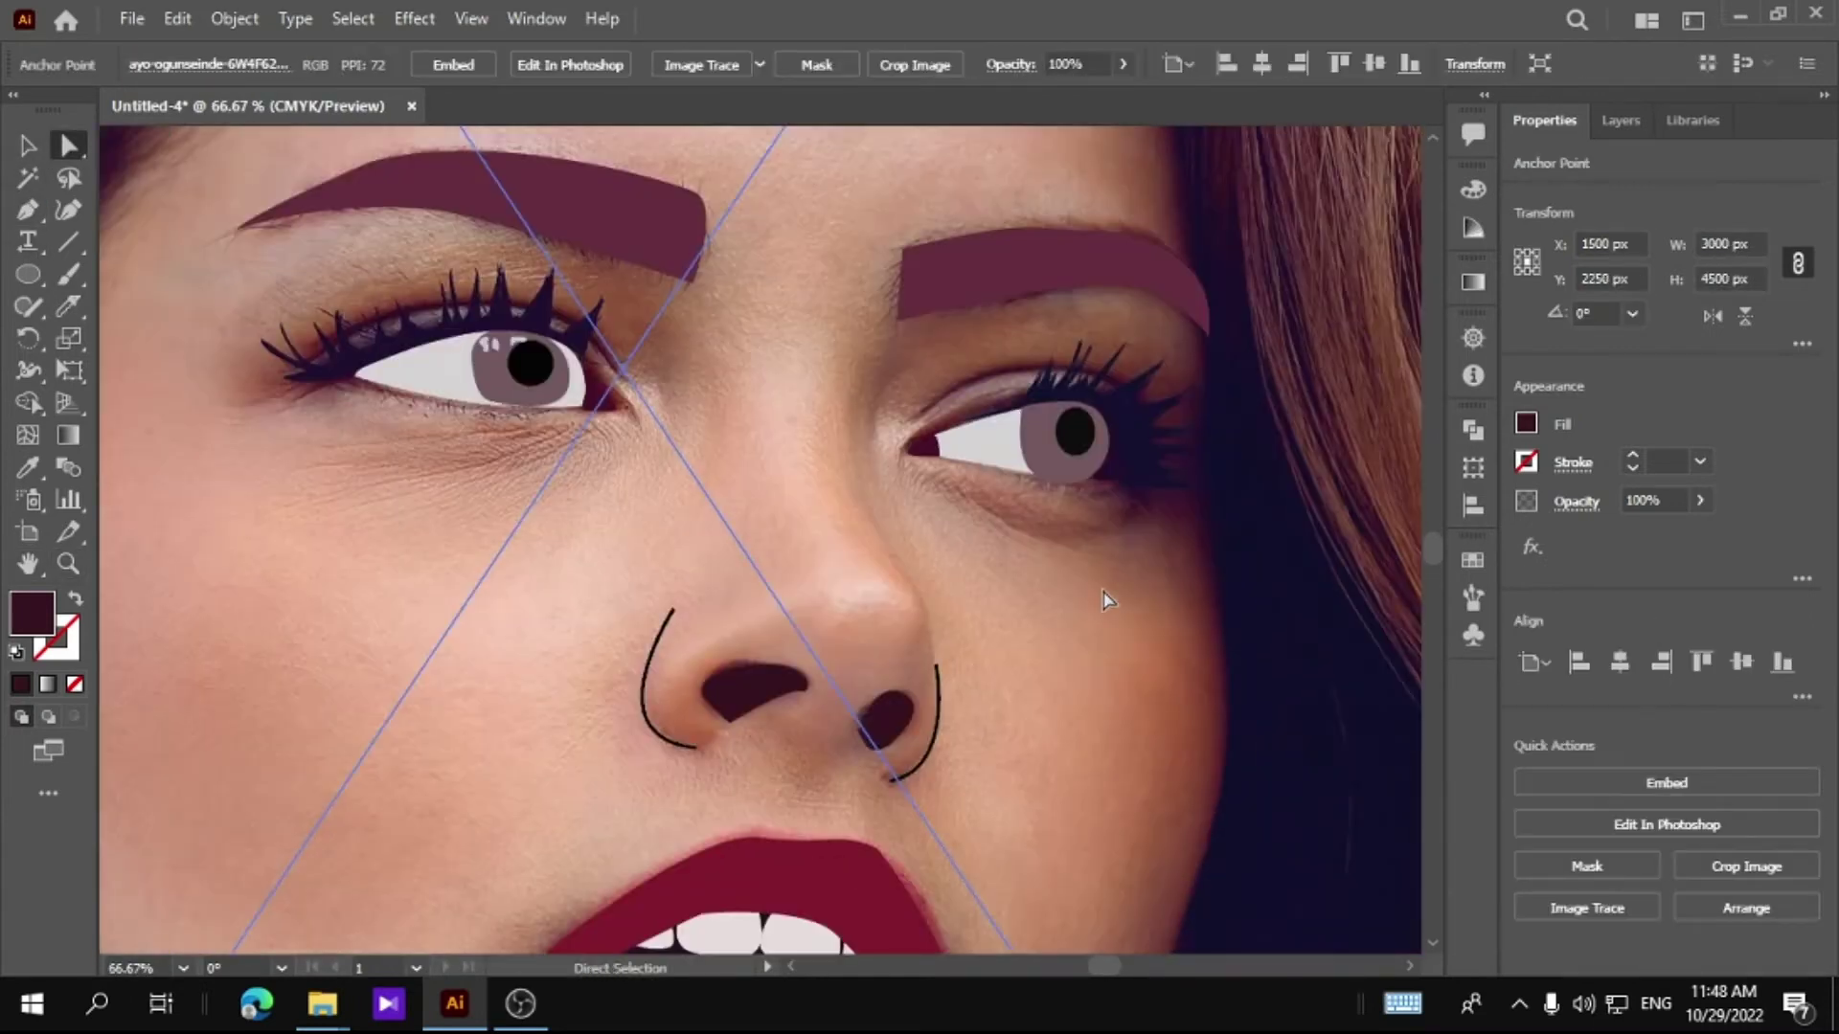
scroll(900, 581, "up", 5)
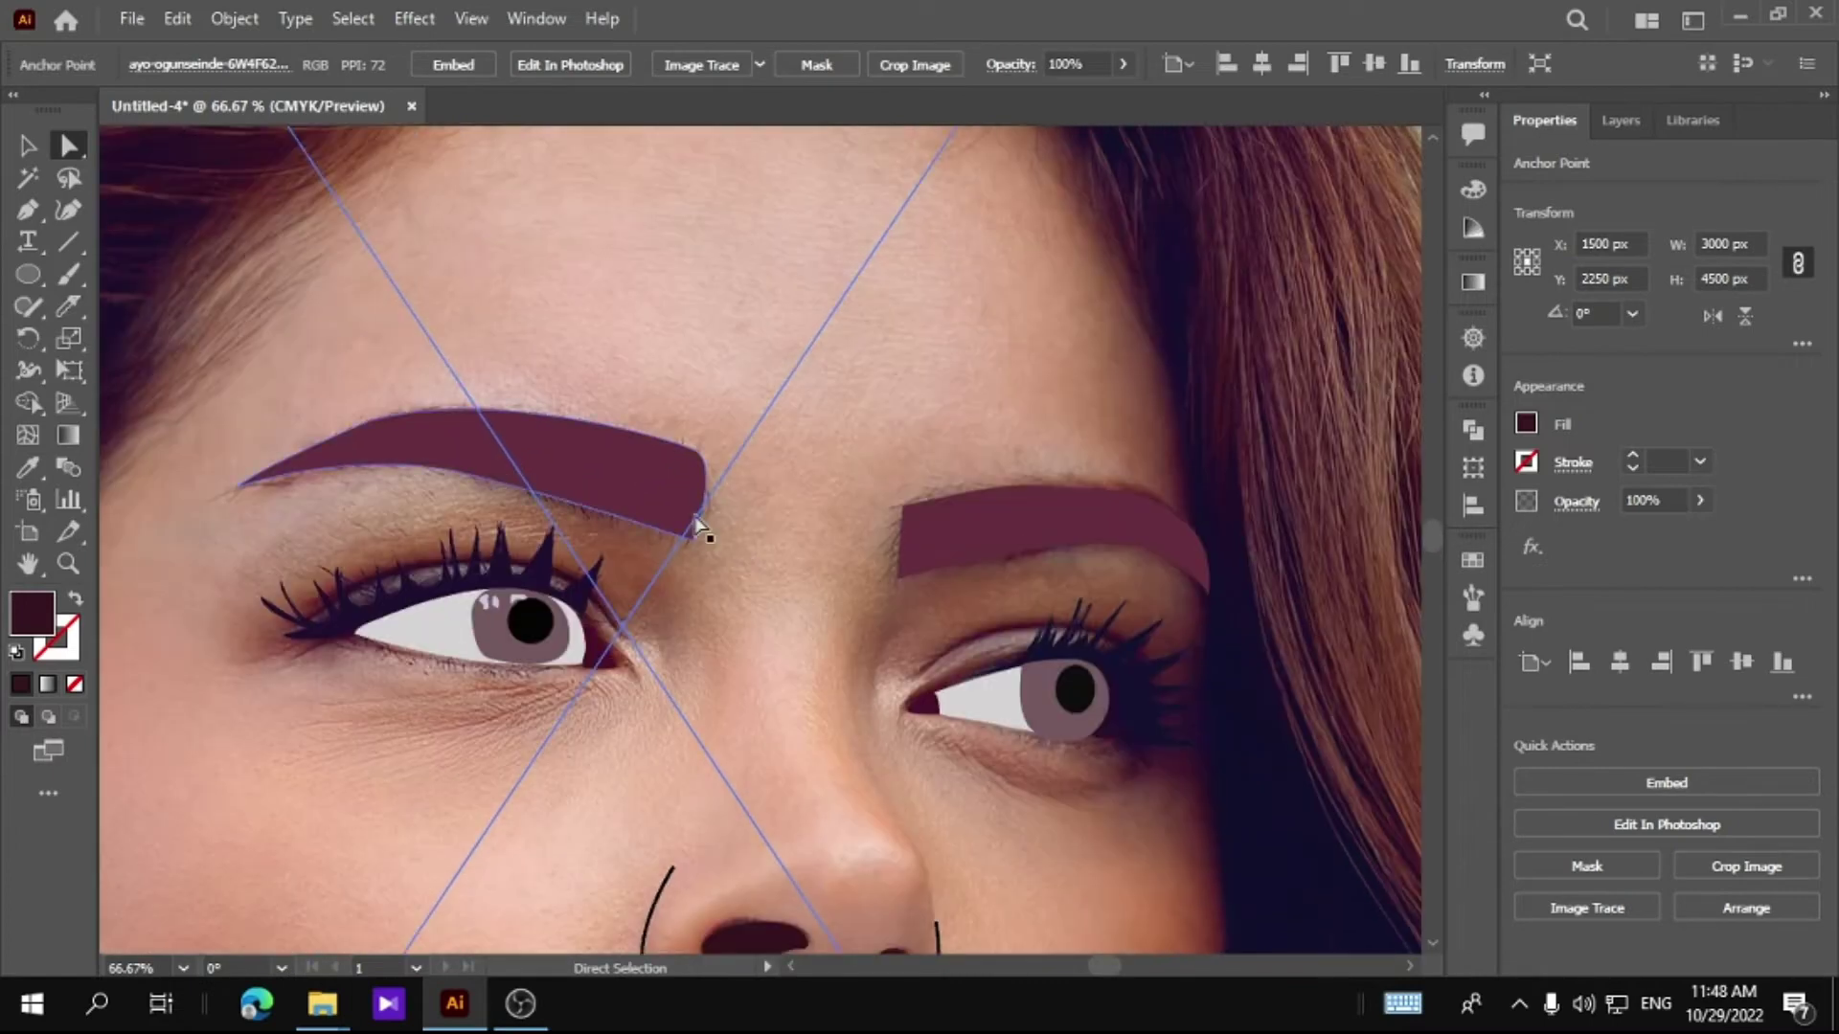
double_click(19, 563)
Step: Trace the face outline from the hairline down the cheek and around the jaw and chin
left_click(383, 444)
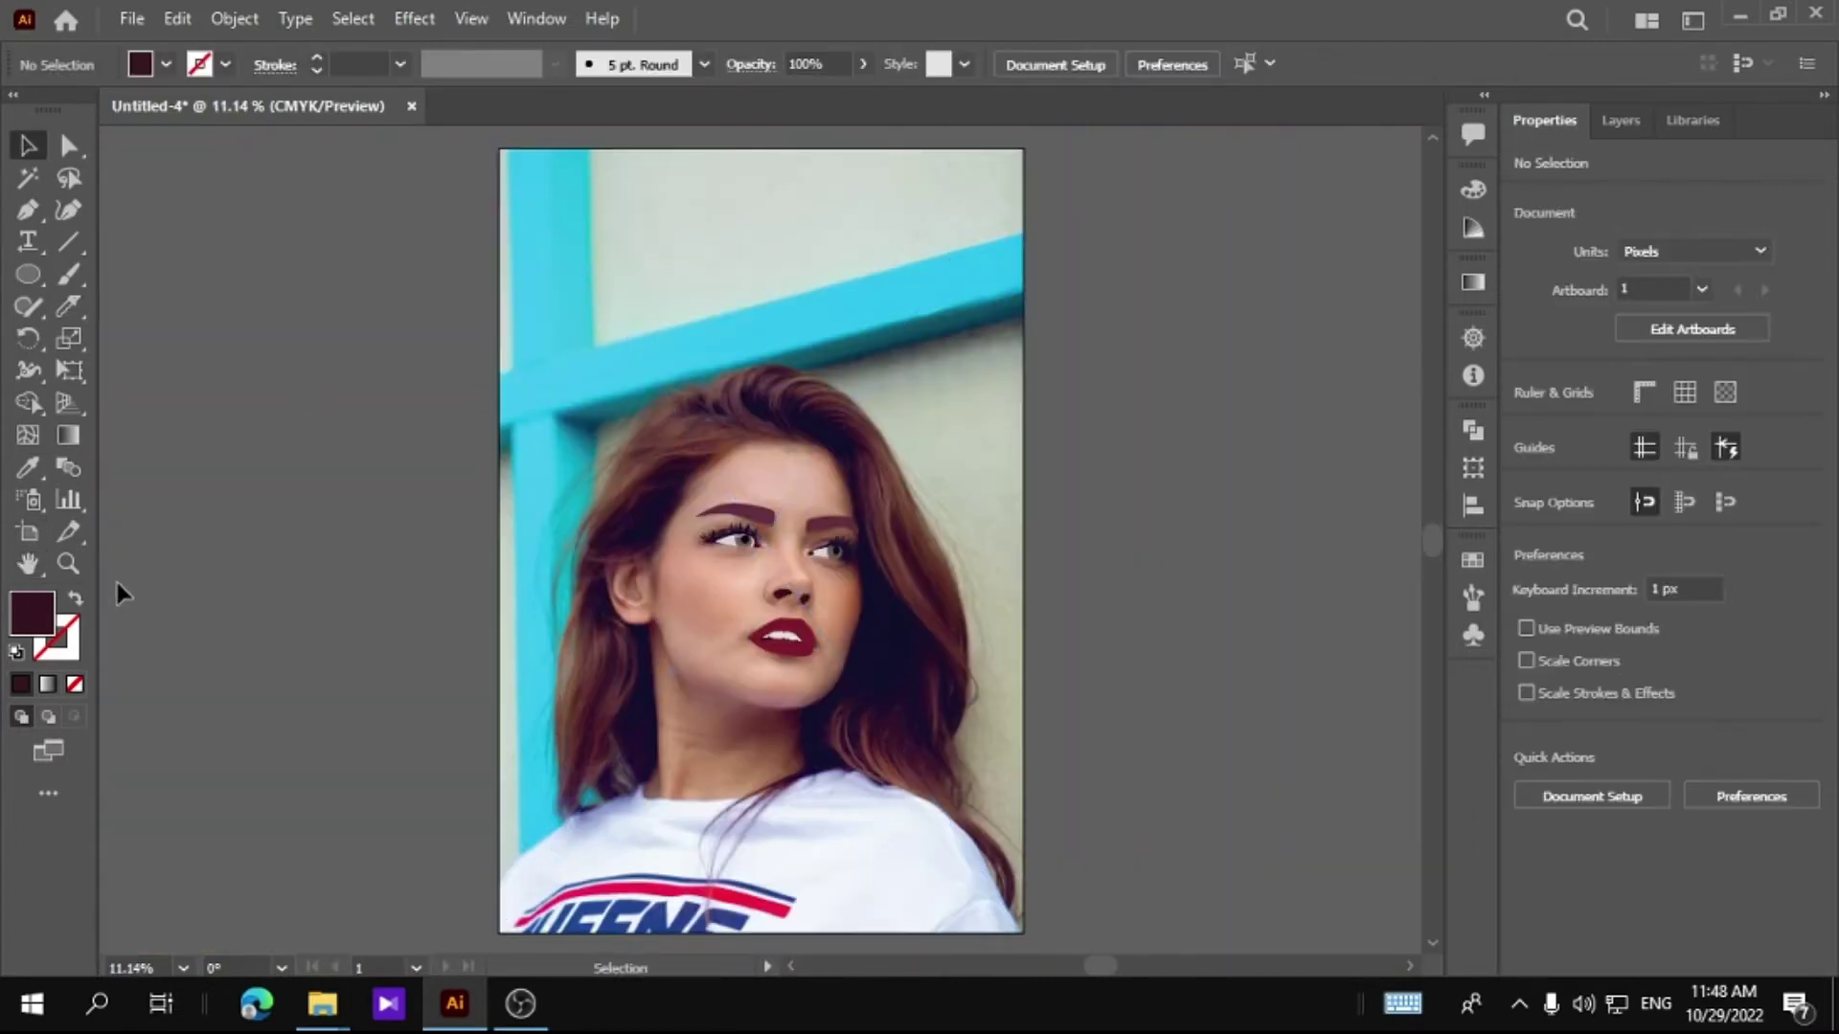
left_click(68, 563)
left_click(775, 522)
left_click(796, 517)
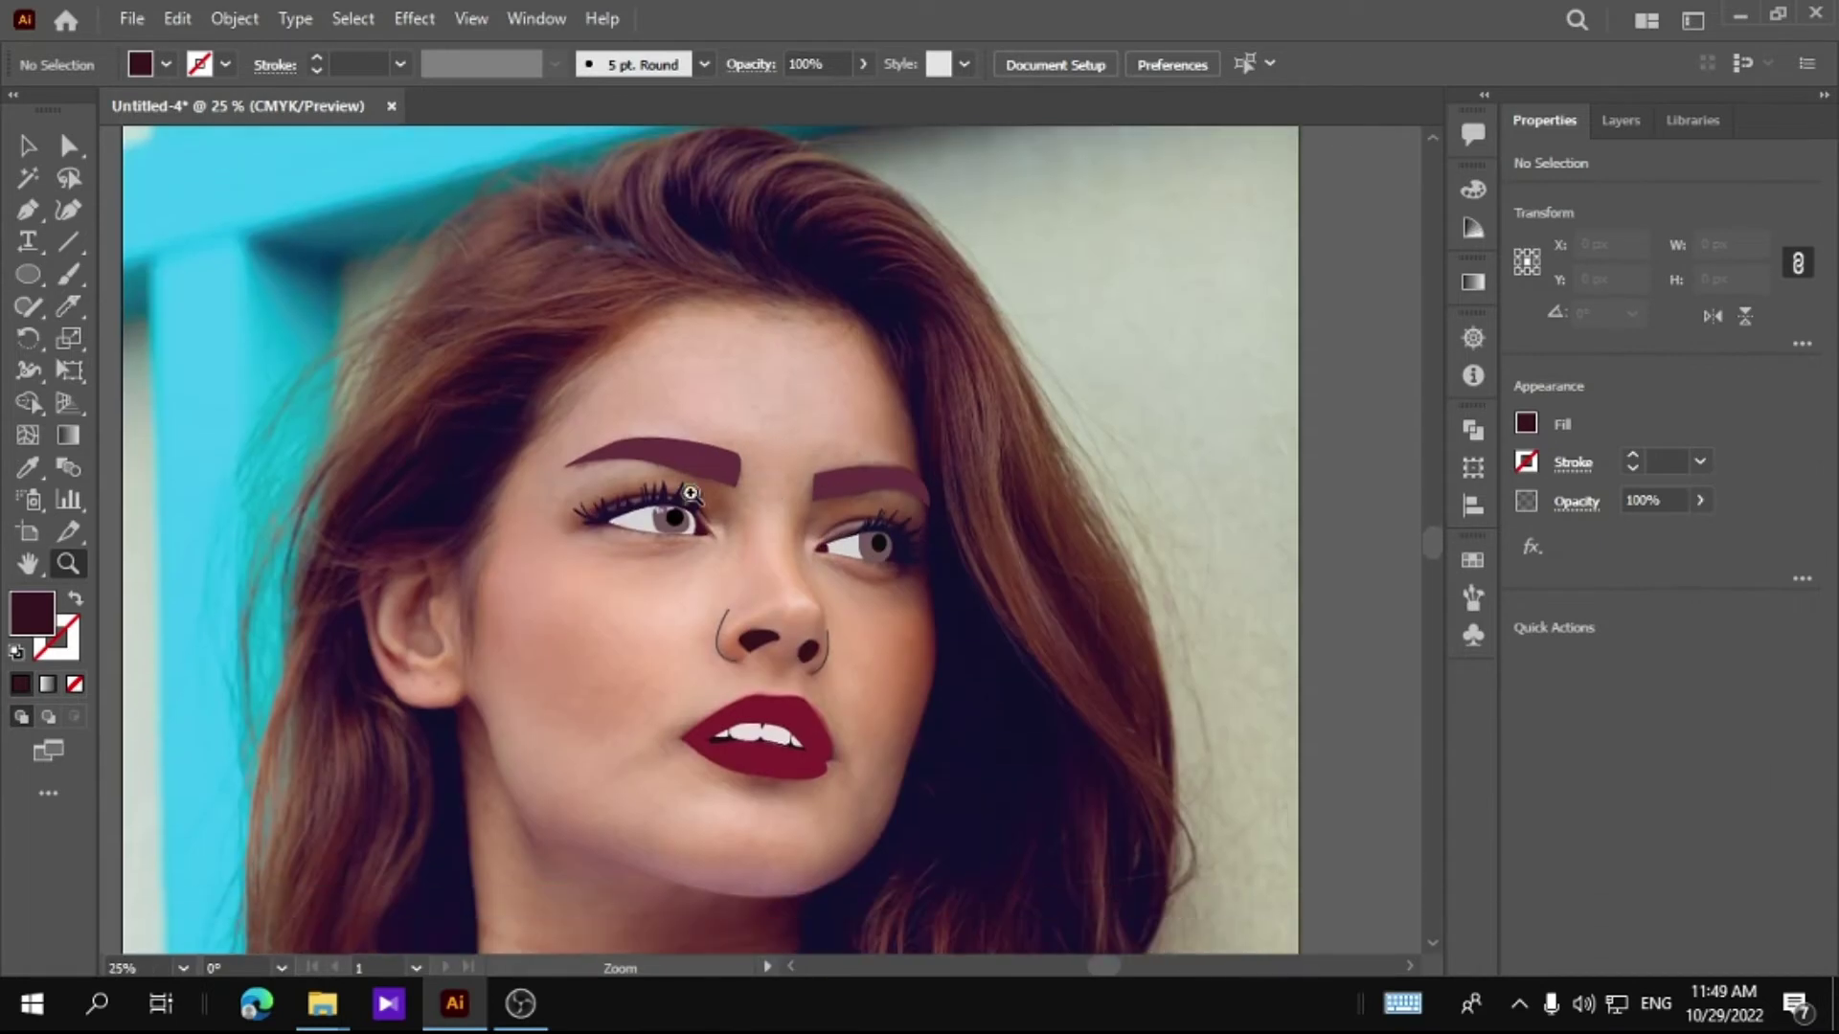
scroll(613, 455, "down", 2)
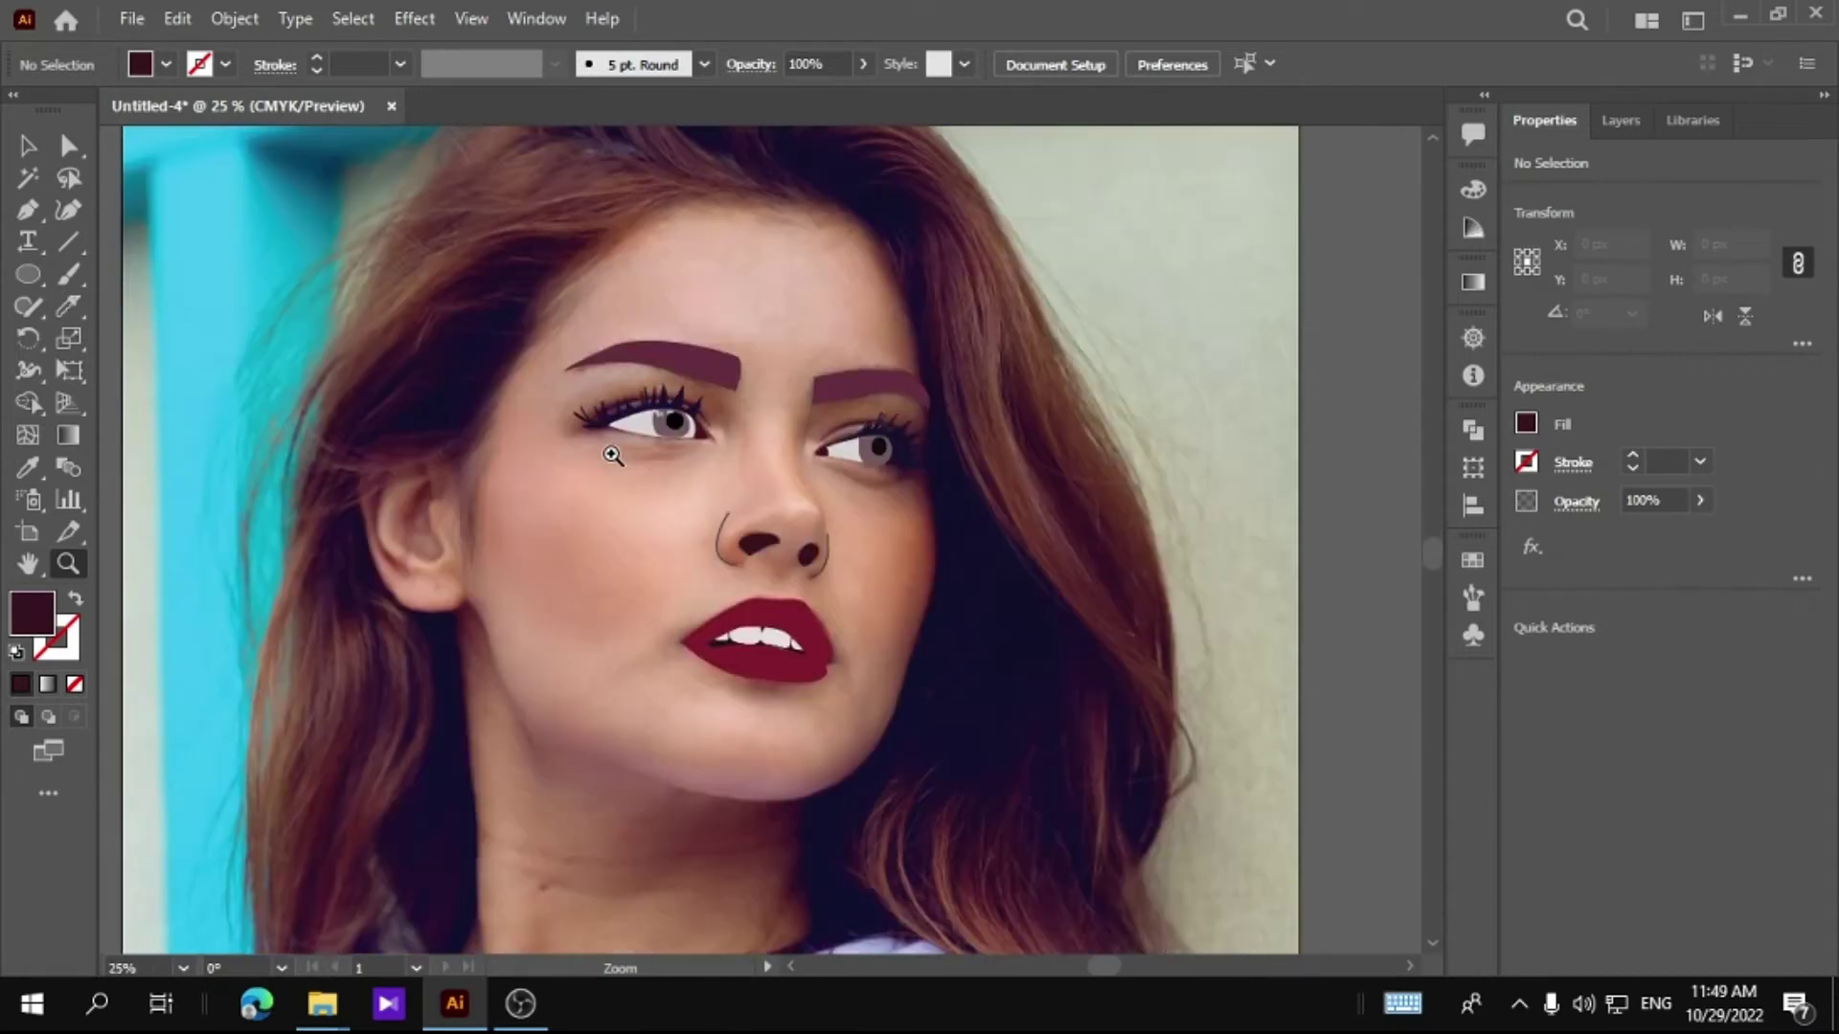
left_click(684, 209)
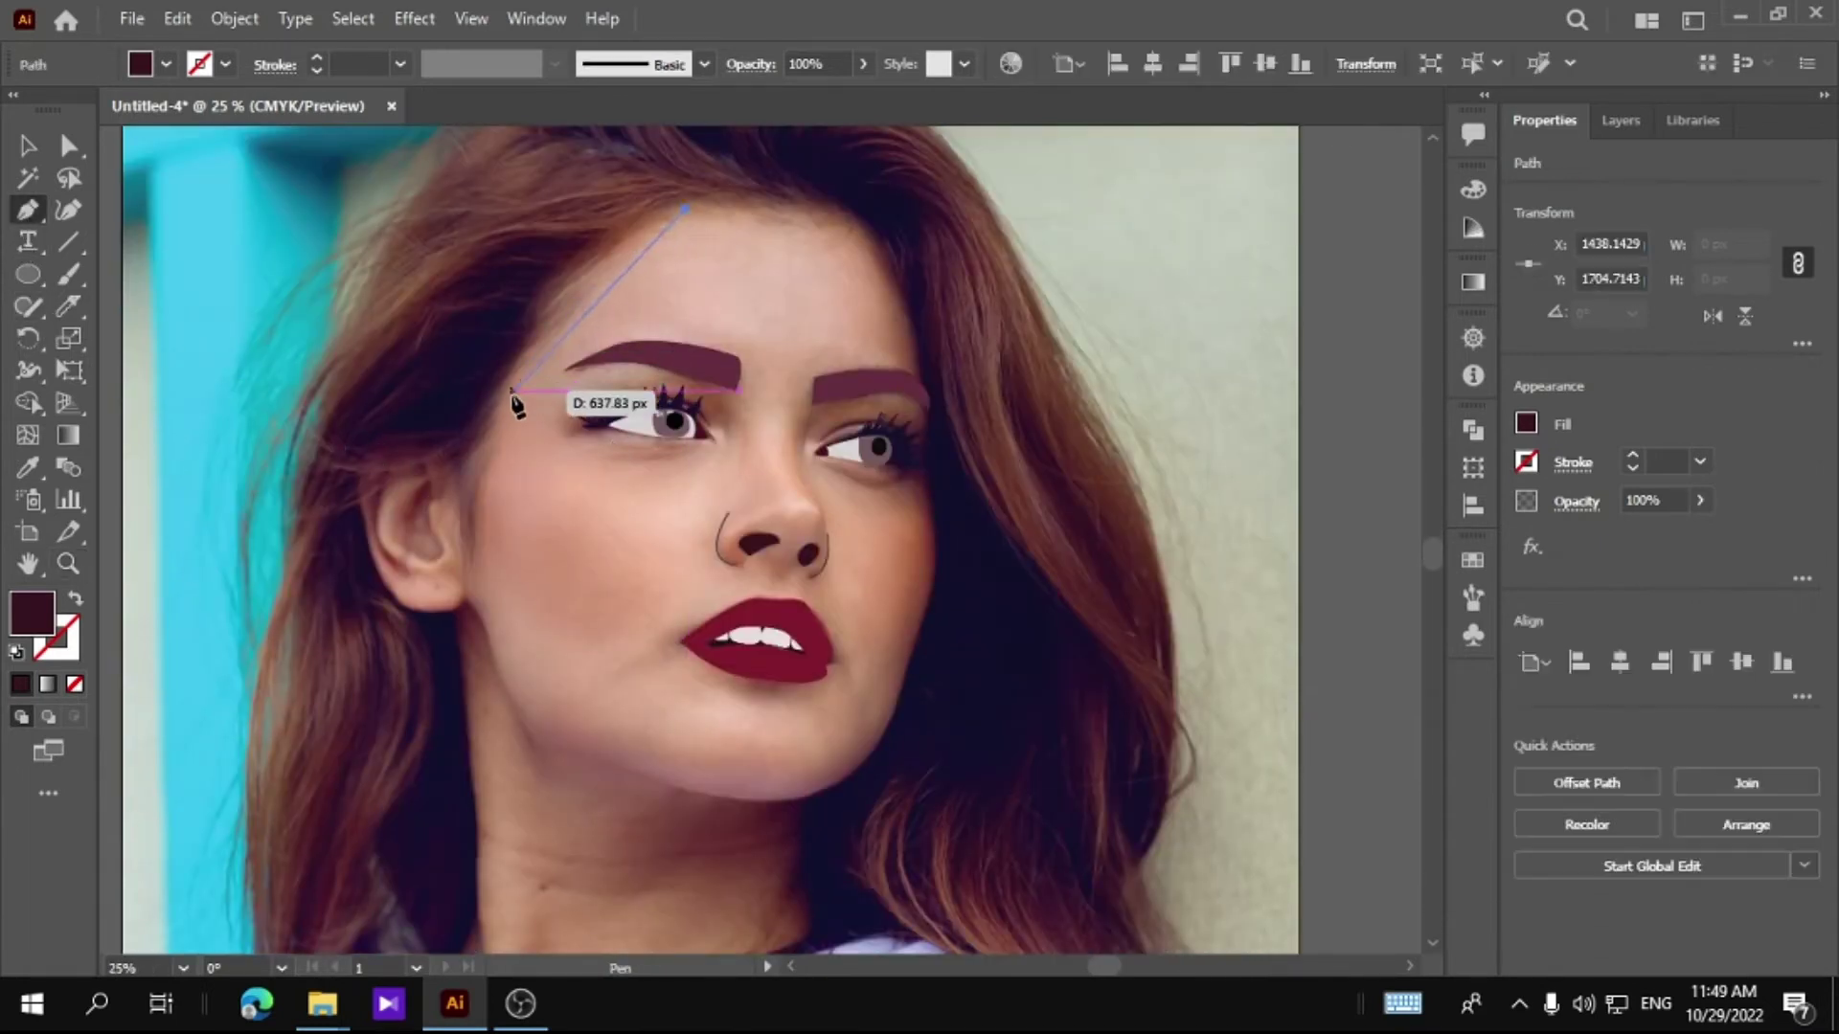
left_click(490, 649)
left_click_drag(598, 763, 699, 788)
left_click_drag(843, 780, 951, 722)
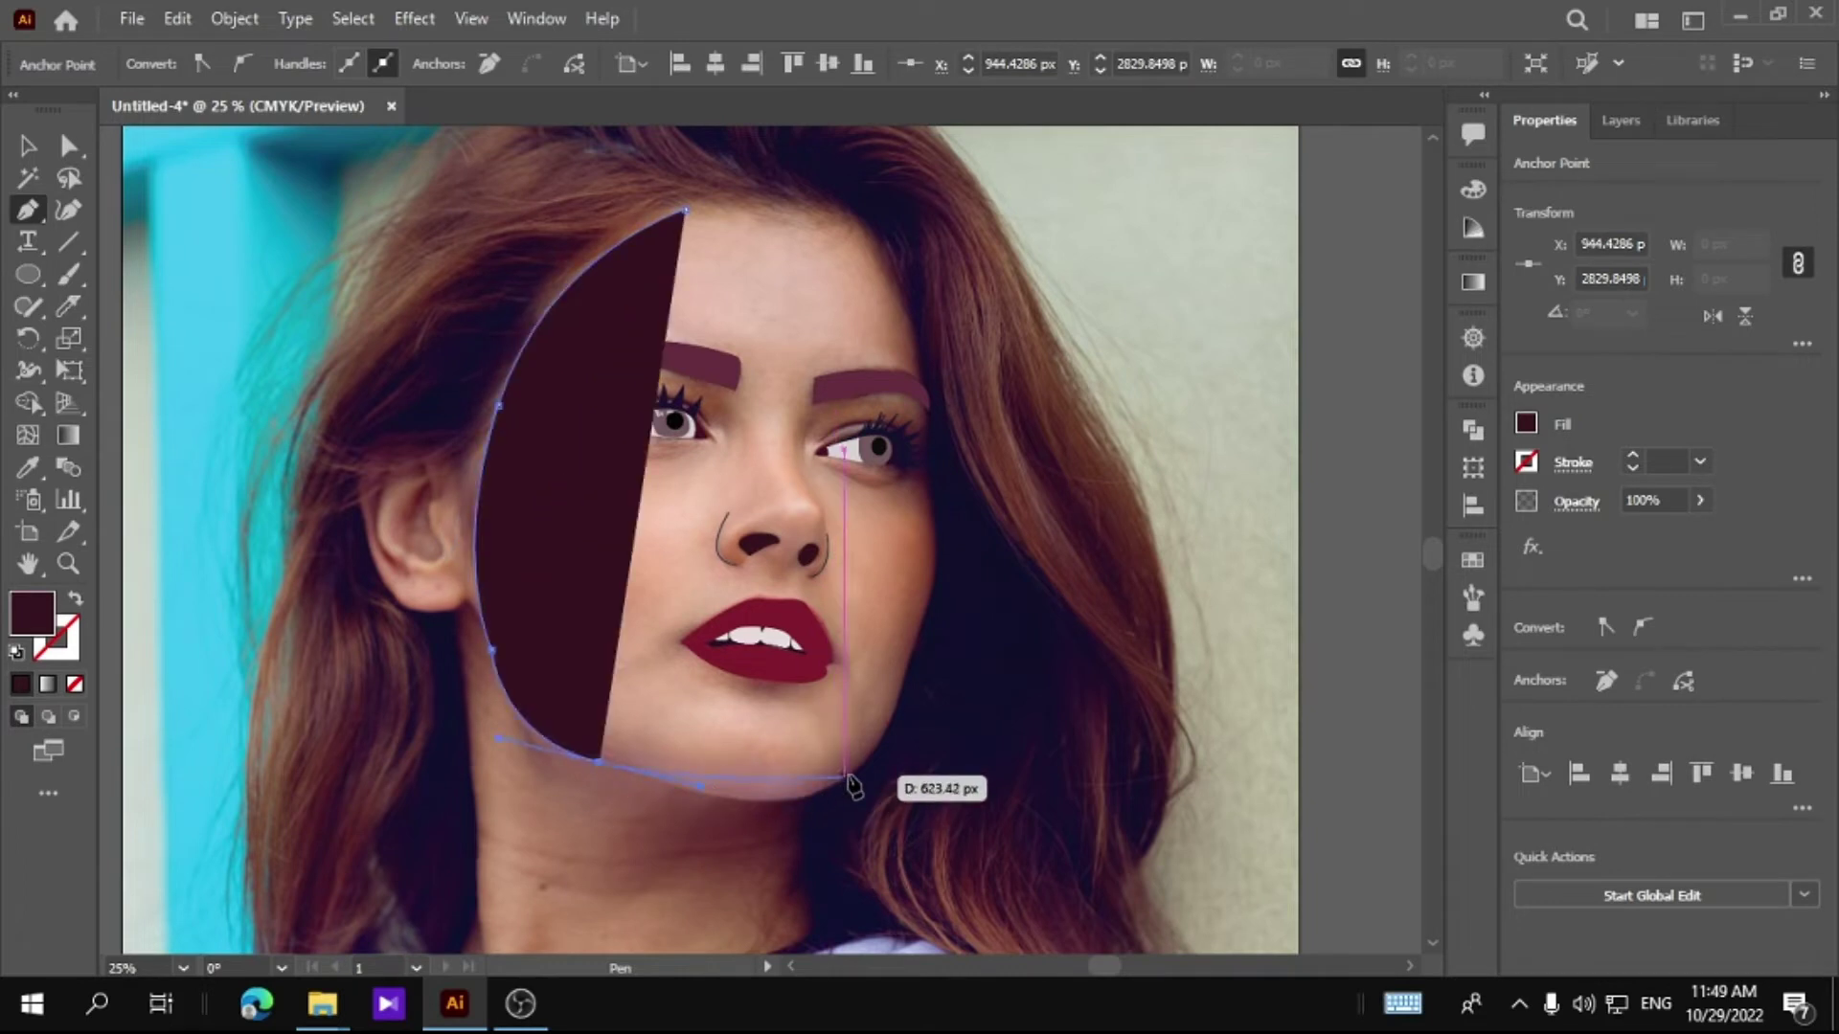
left_click_drag(925, 539, 933, 469)
Step: Redo the last jaw point, then curve the outline past the eyebrow and close it at the hairline
key("ctrl+z")
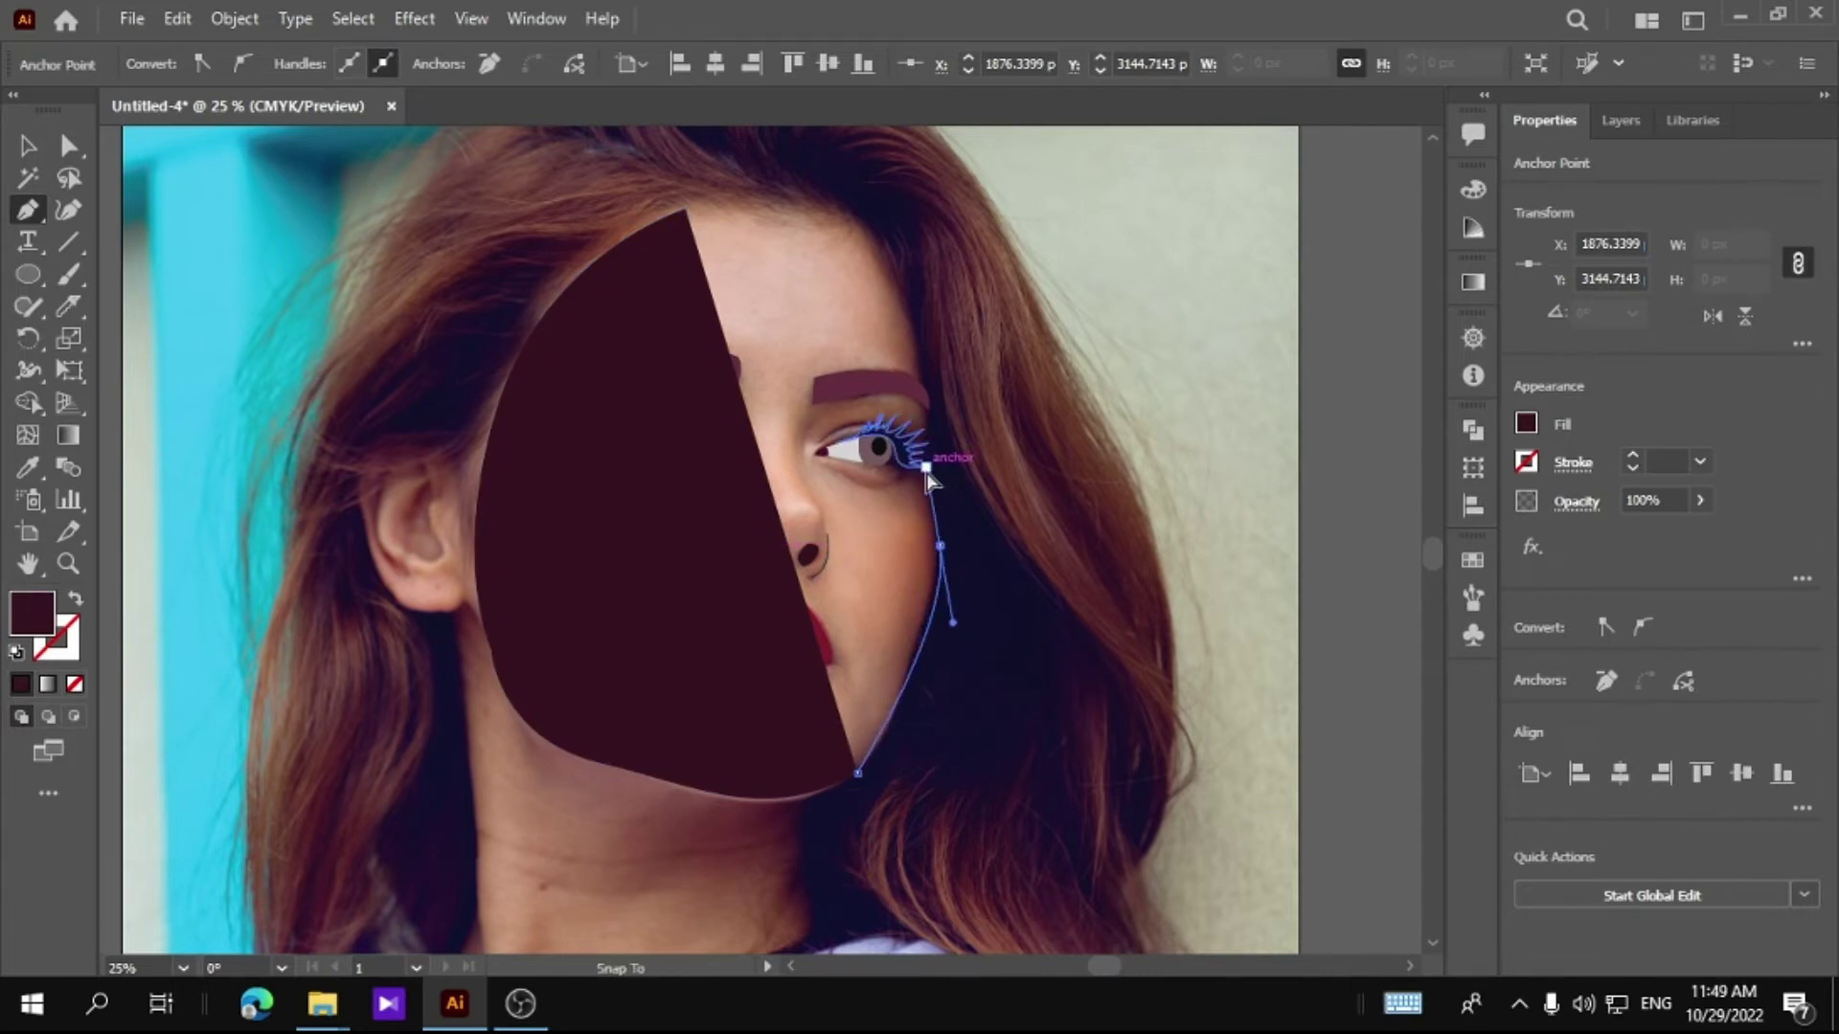
left_click(930, 423)
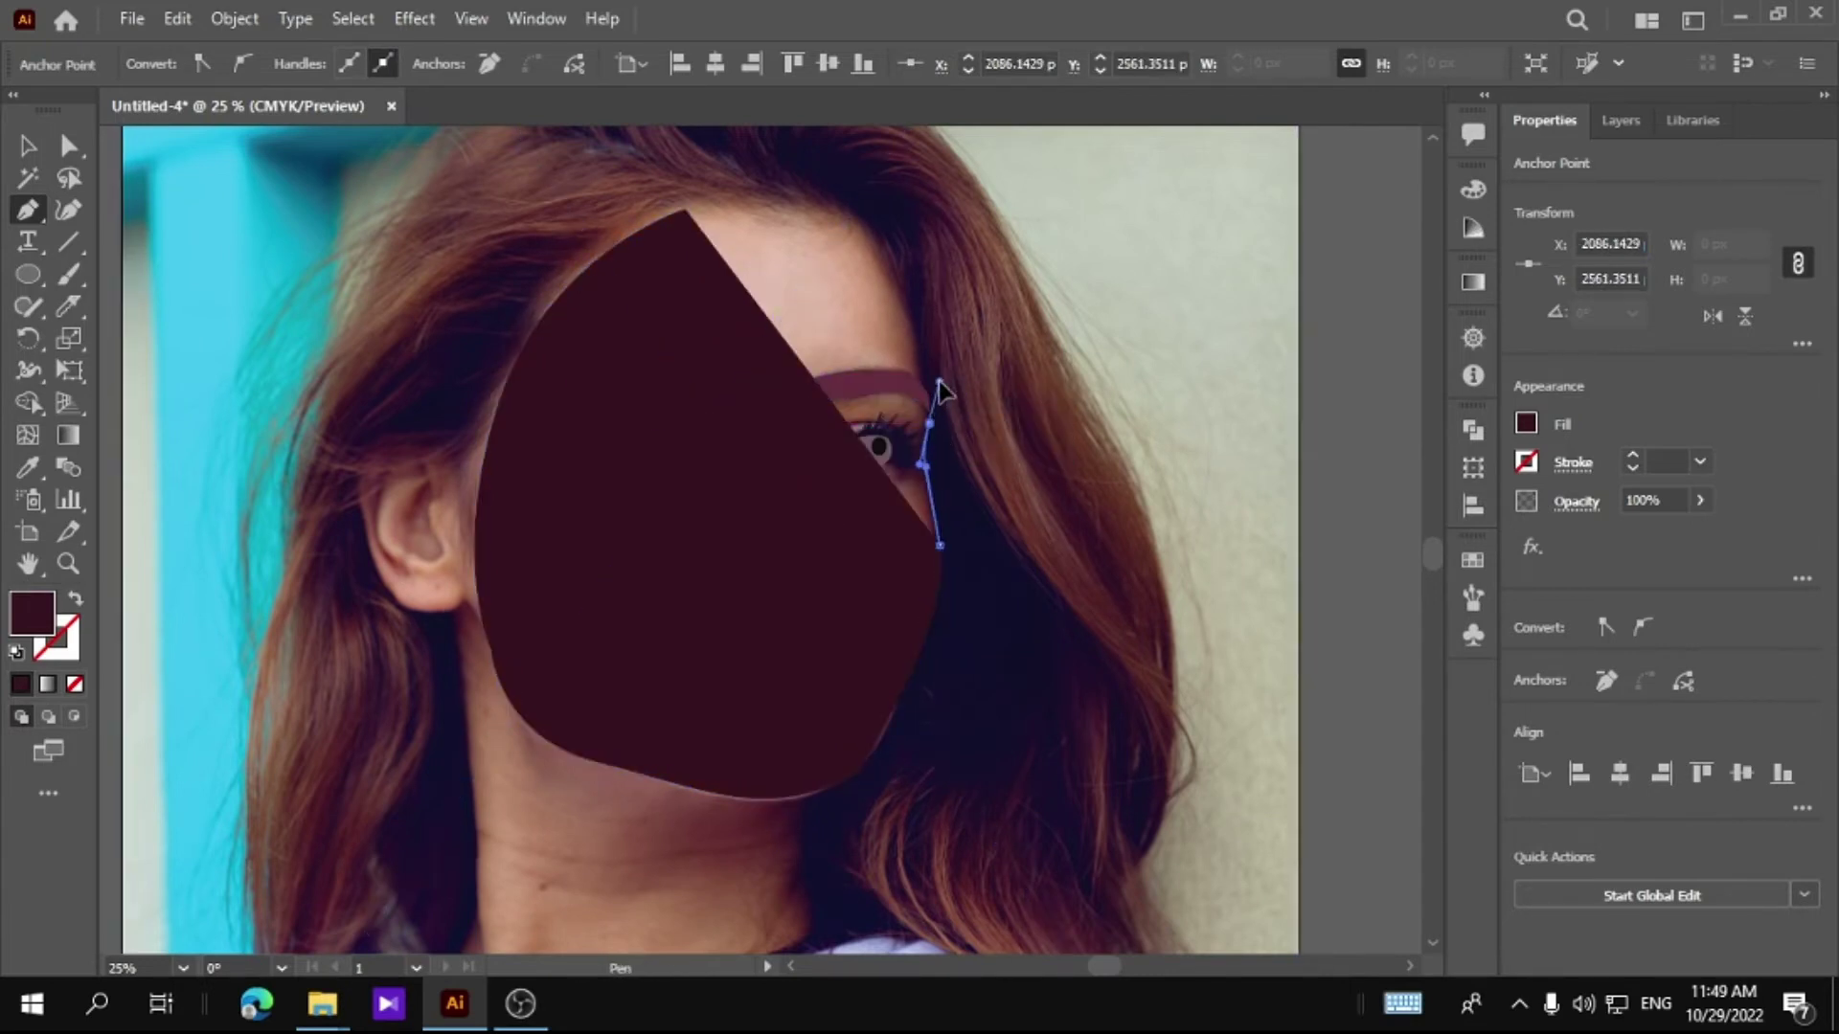
mouse_move(939, 390)
left_mouse_down()
mouse_move(890, 273)
mouse_move(758, 218)
left_mouse_up()
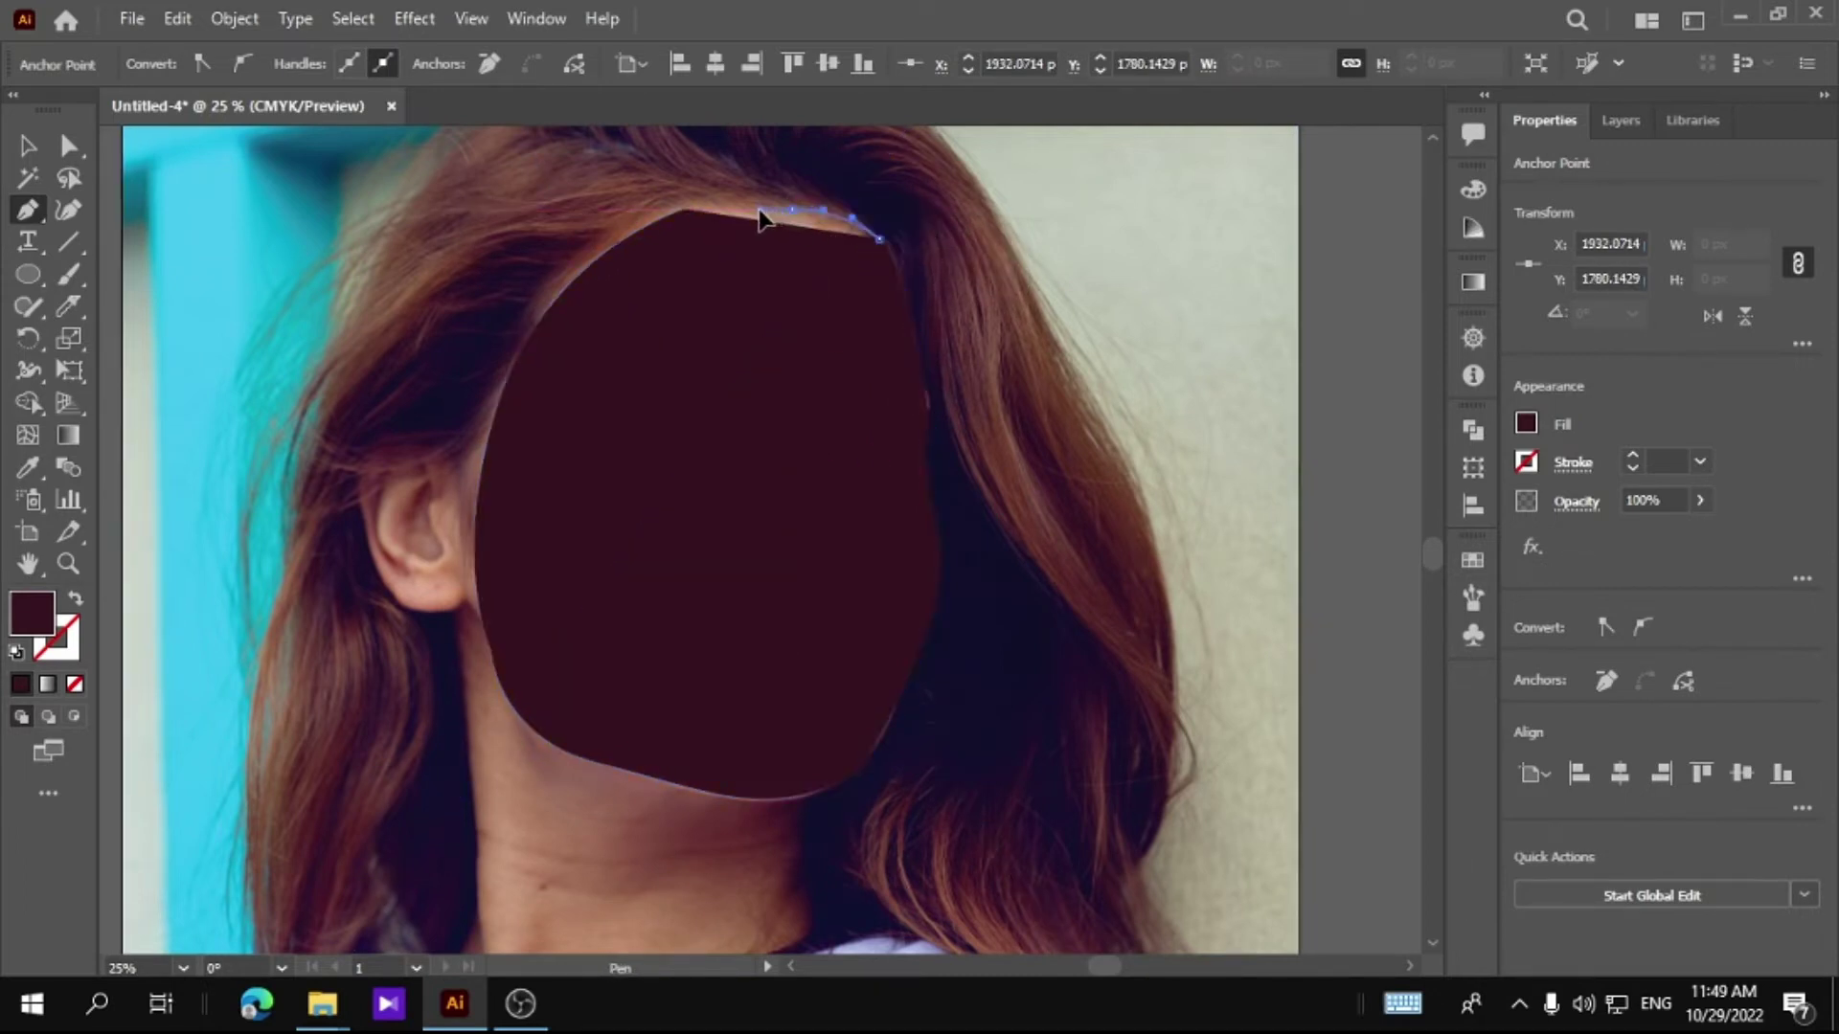
left_click(696, 212)
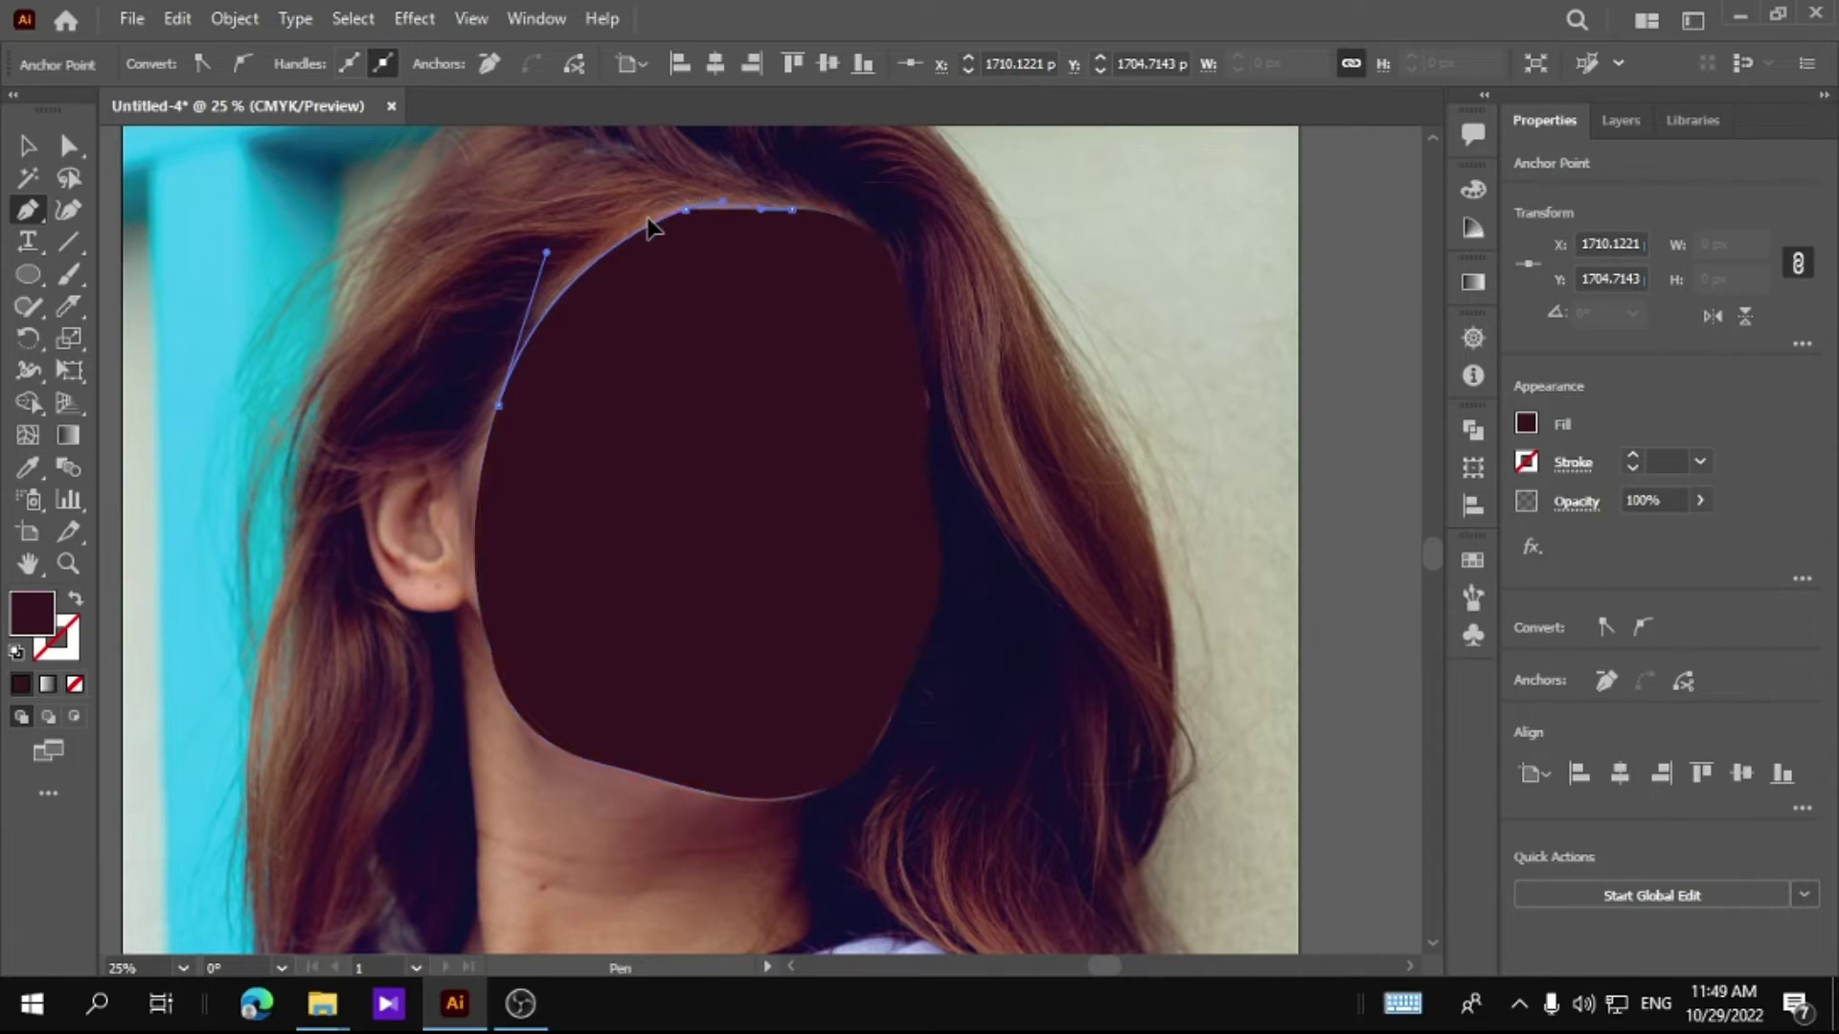
key("v")
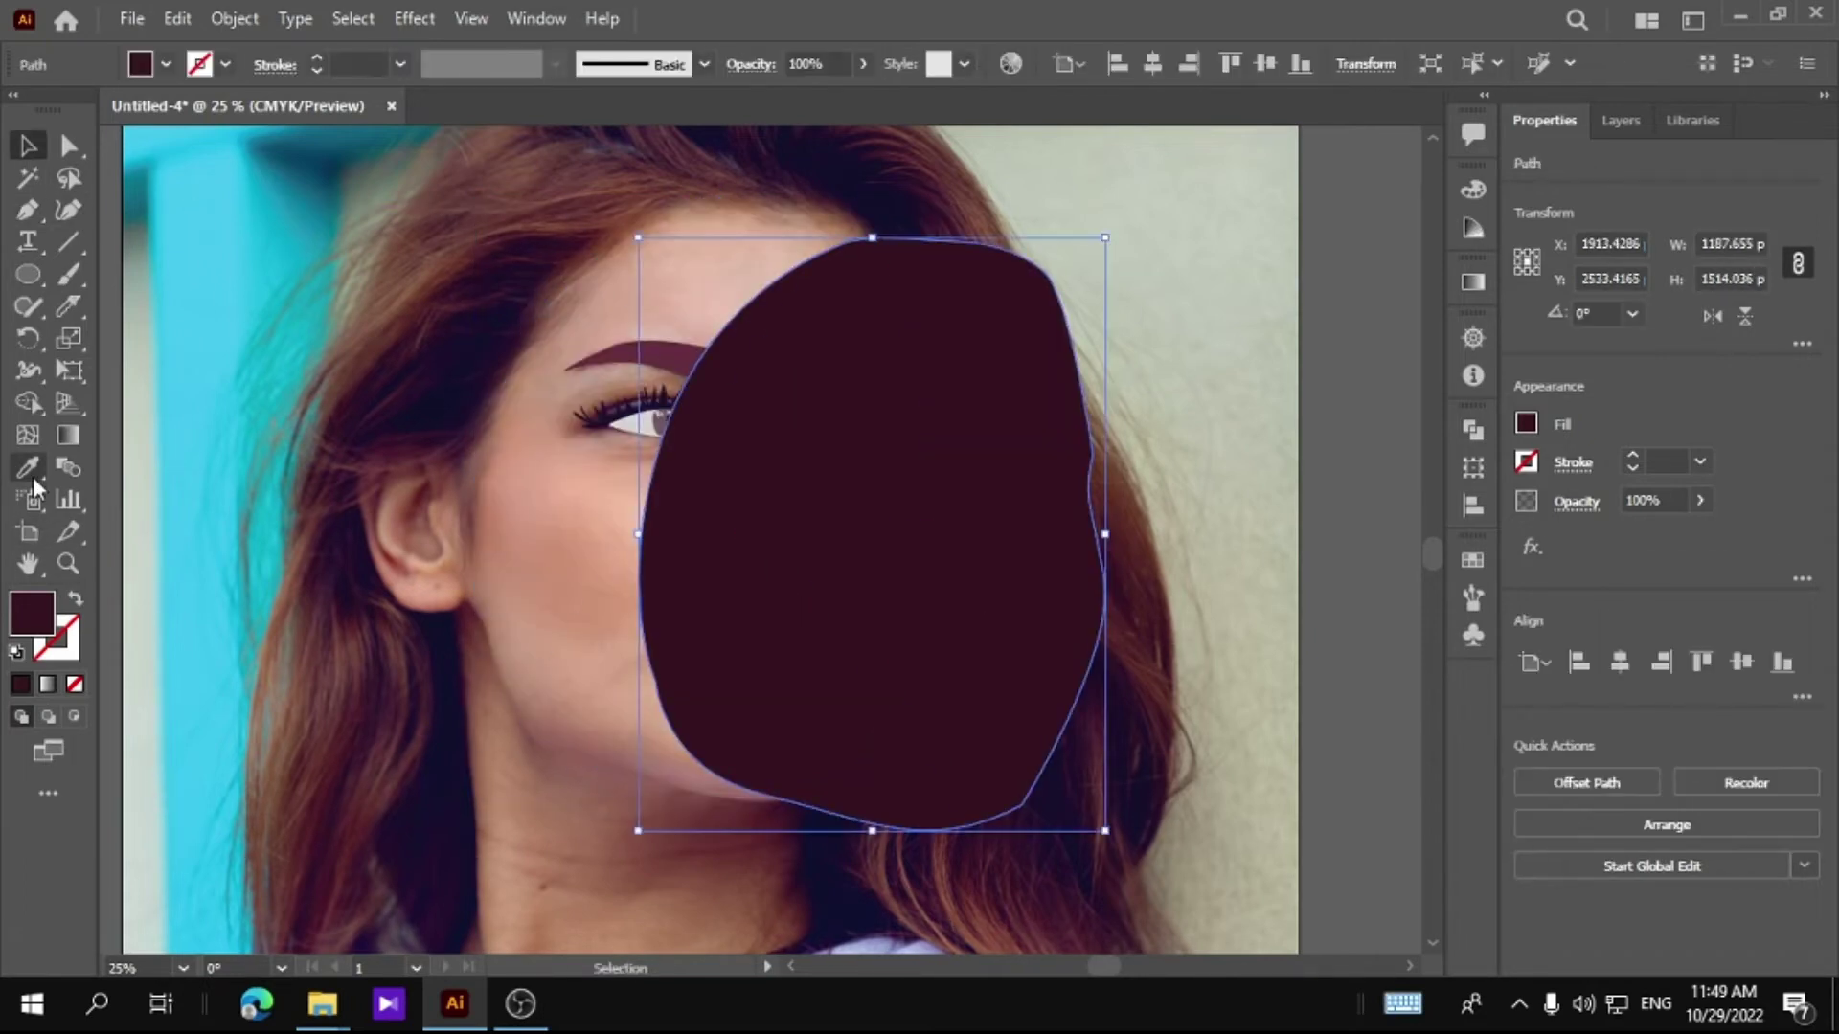
Step: Fill the face shape with peach skin tone sampled from the photo and move it over the face
left_click(27, 467)
left_click(573, 573)
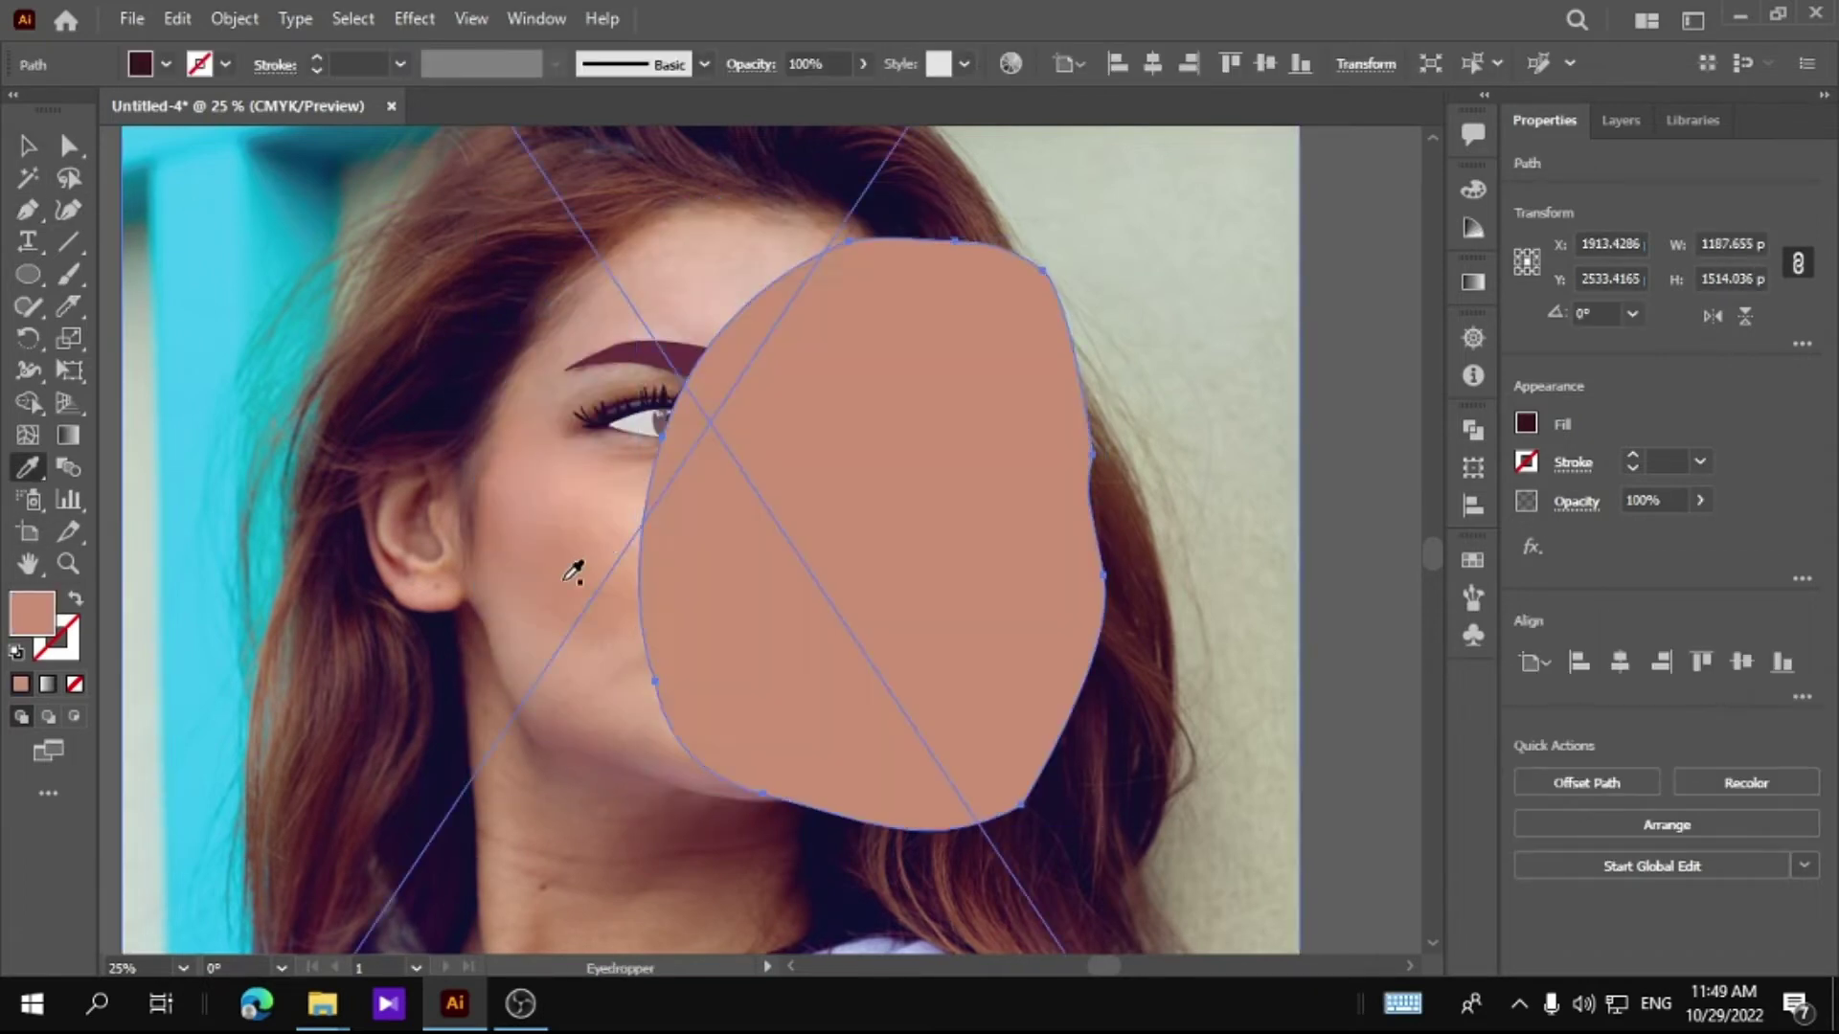
left_click(26, 146)
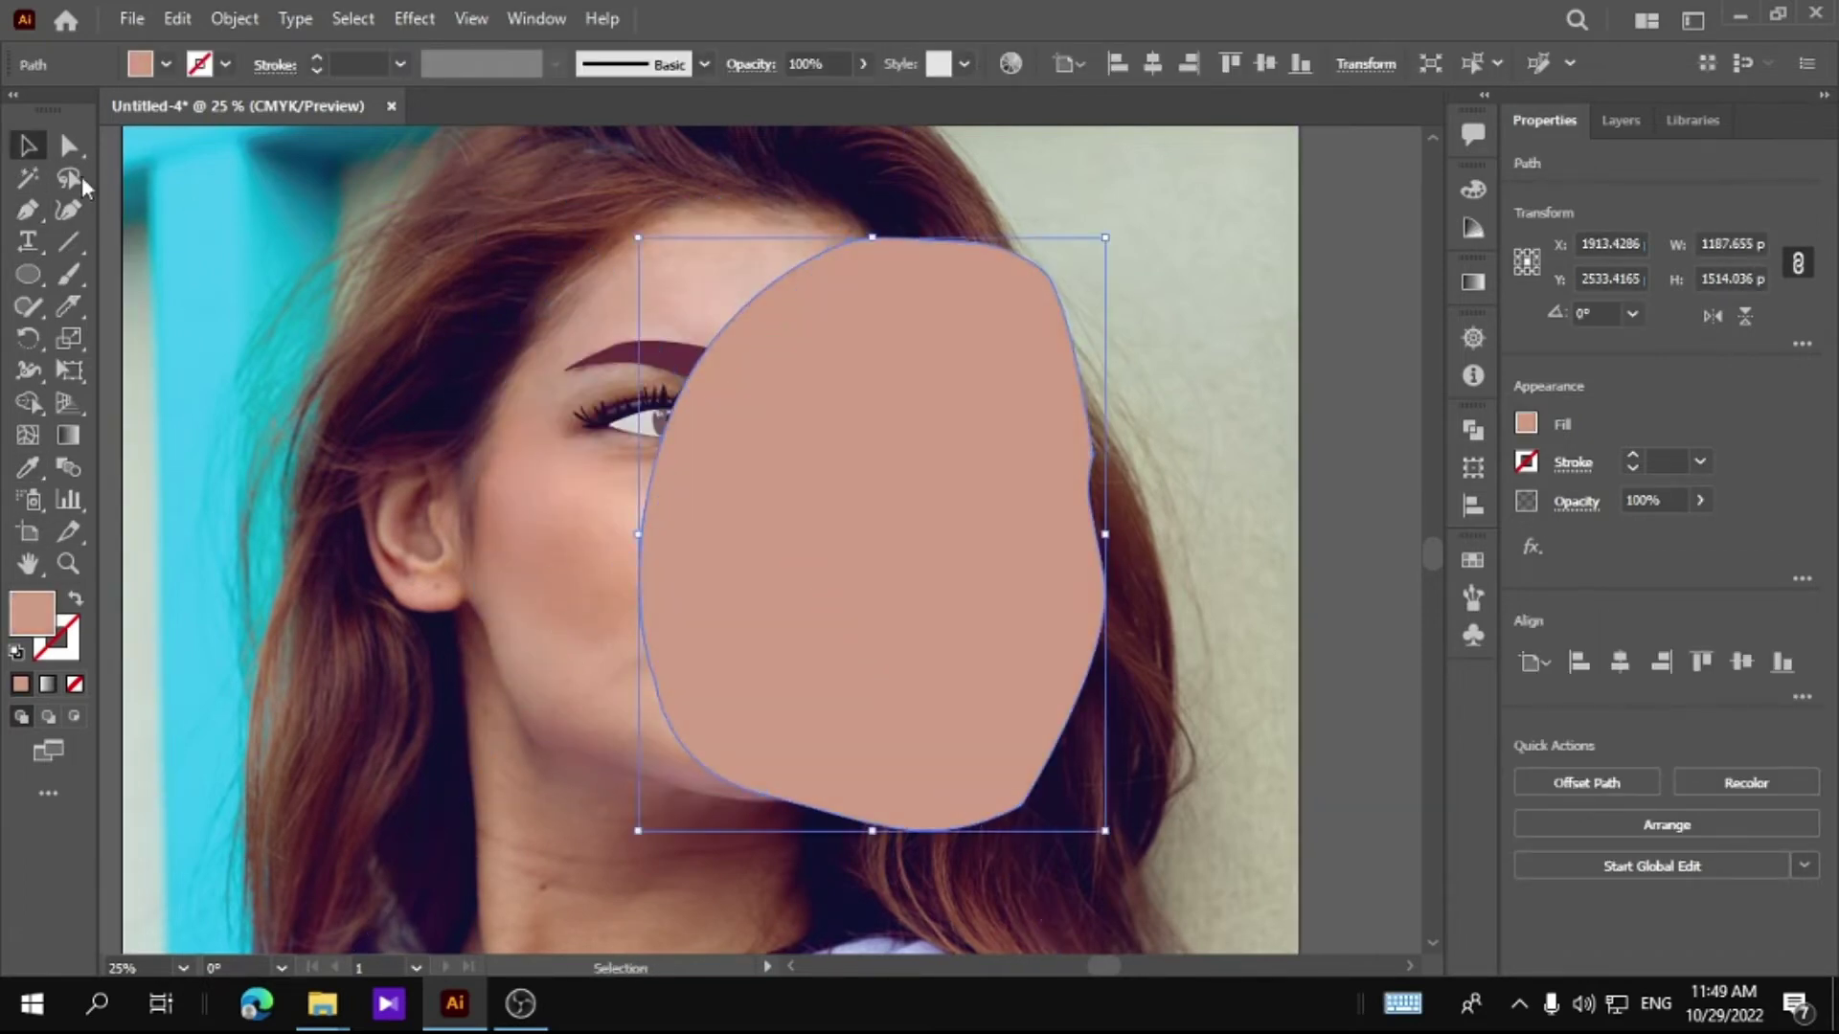
mouse_move(893, 522)
left_mouse_down()
mouse_move(737, 488)
mouse_move(717, 463)
left_mouse_up()
key("a")
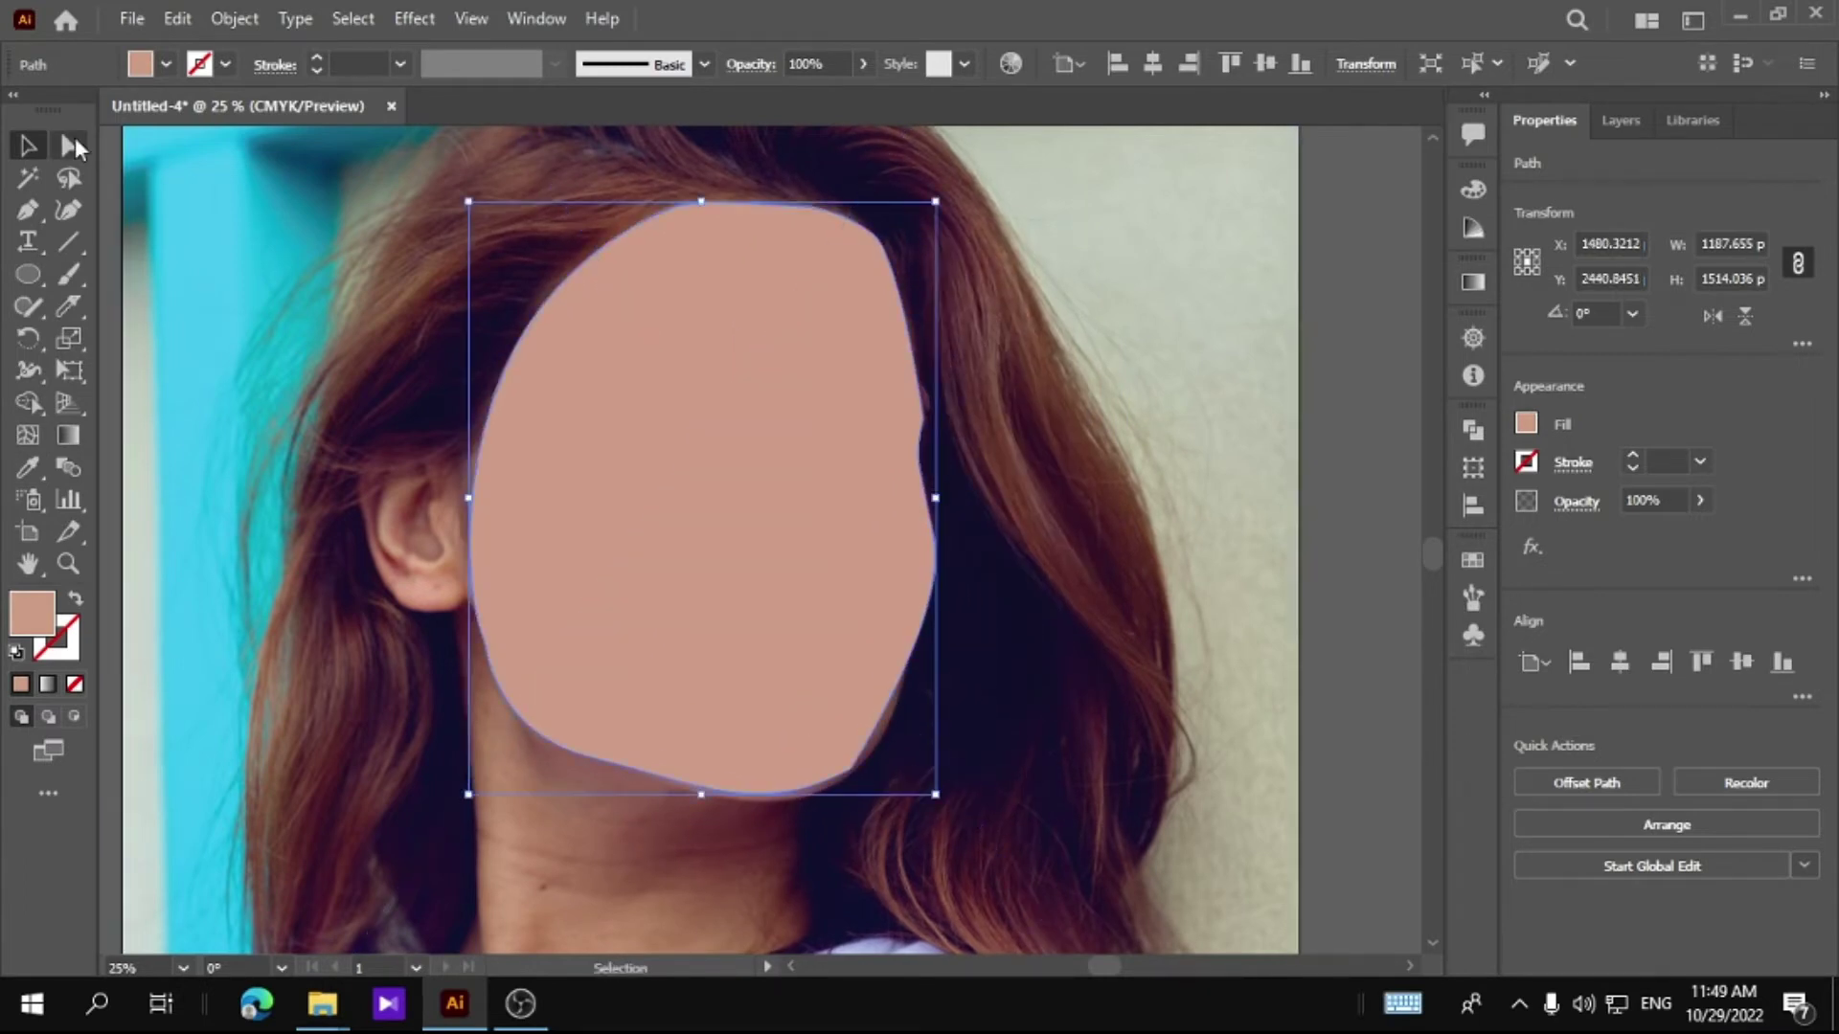
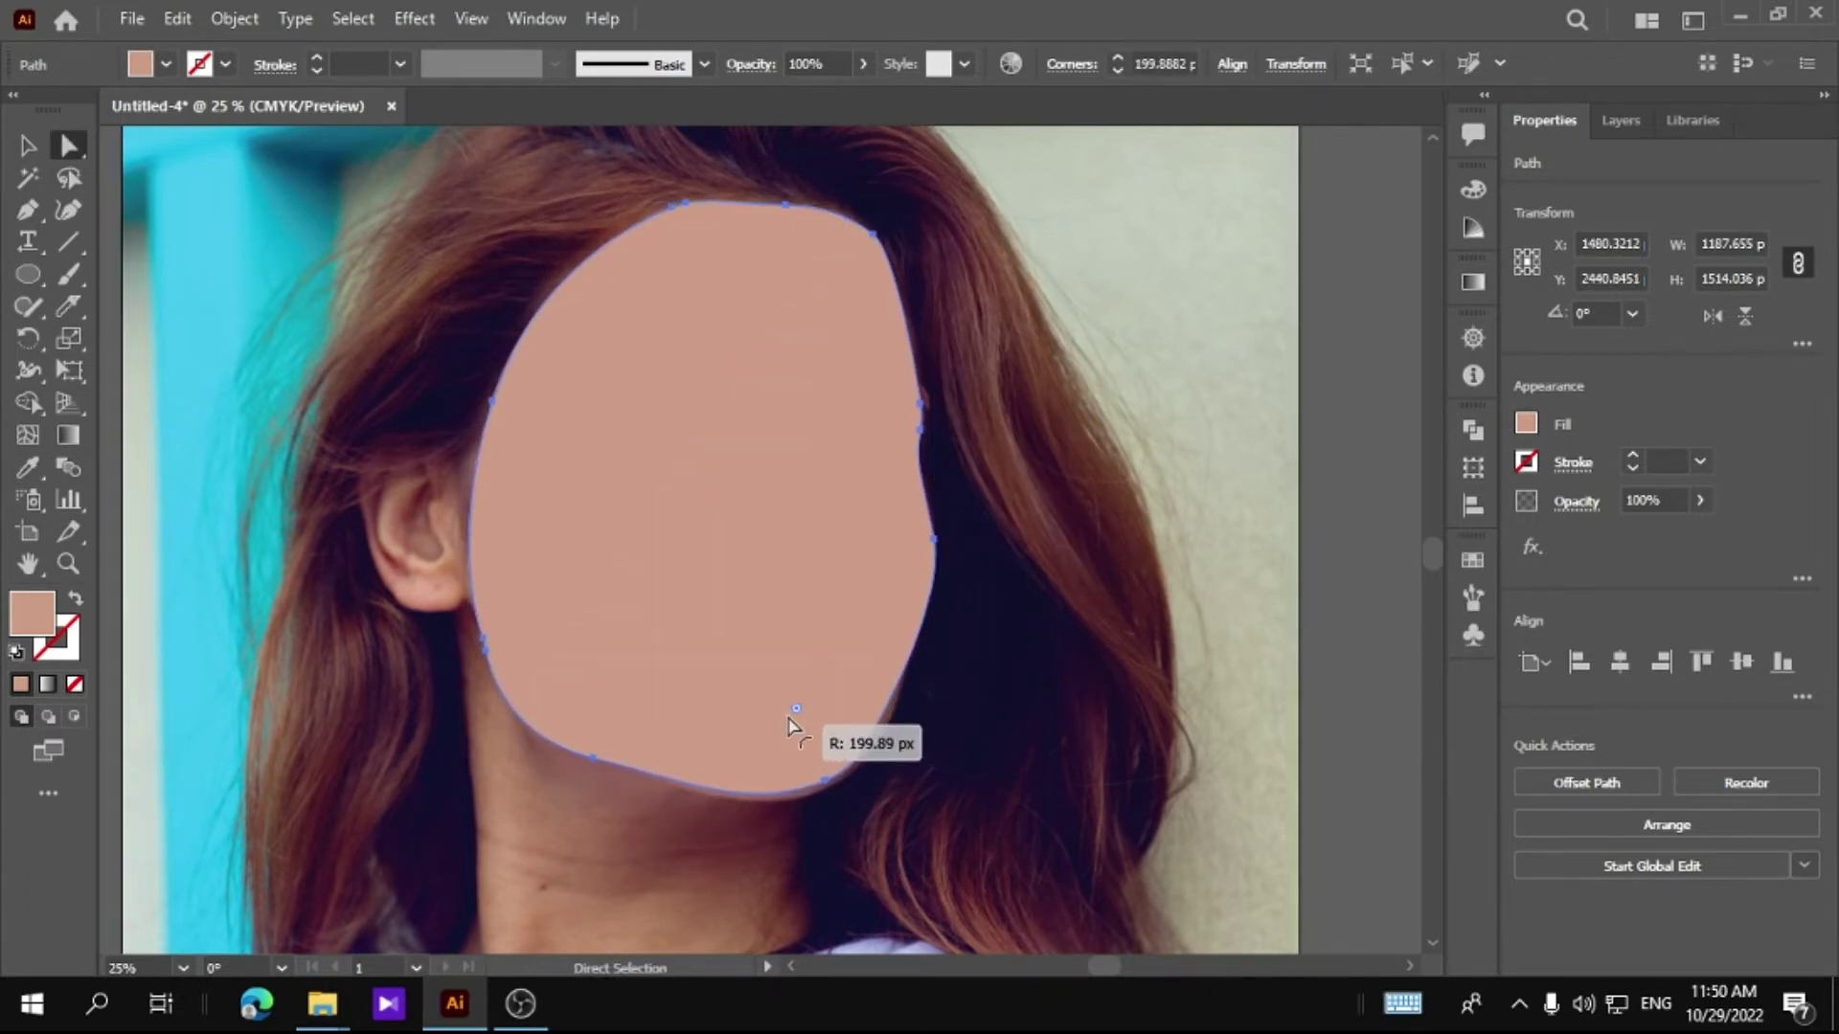
Step: Round the face shape's lower corners to about 190 px and move it below the eyes and lips
left_click_drag(812, 723, 788, 730)
left_click(1255, 532)
left_click(1620, 121)
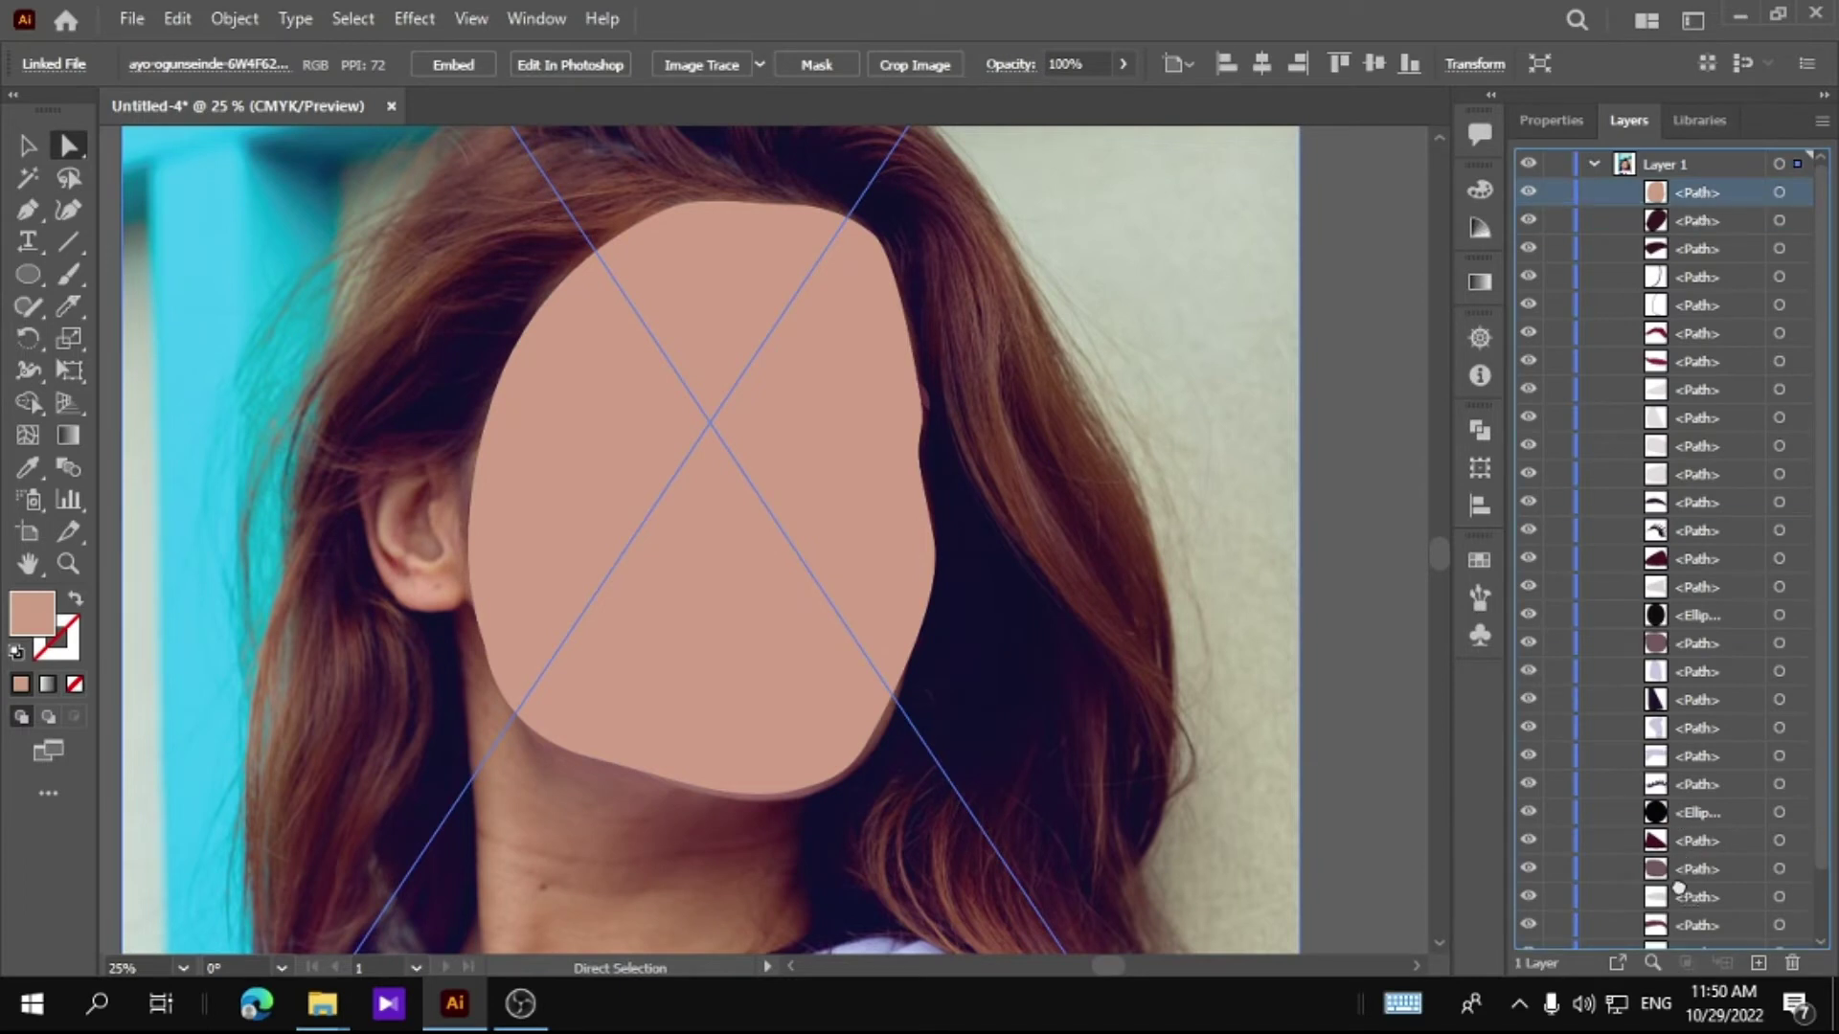
scroll(1680, 938, "down", 10)
left_click_drag(1681, 905, 1680, 908)
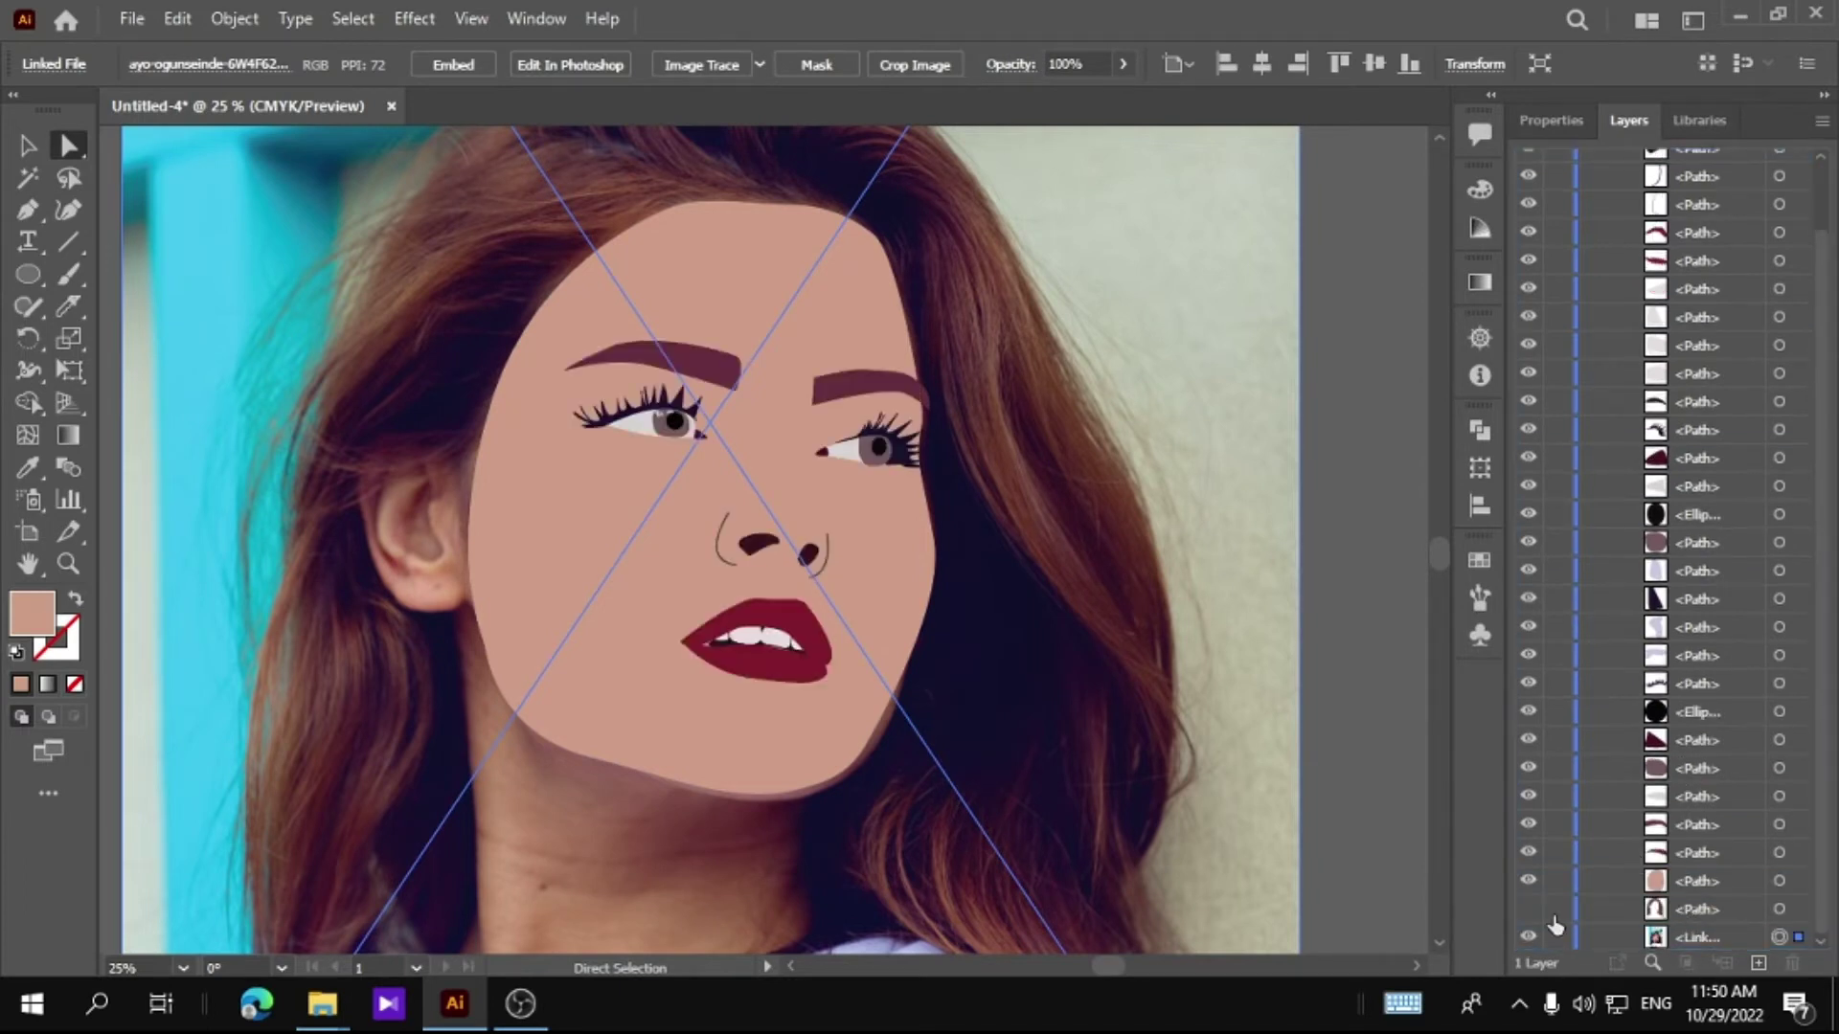
Step: Hide the hair shape and lighten the face shape's skin-tone fill
left_click(1529, 908)
left_click(1528, 908)
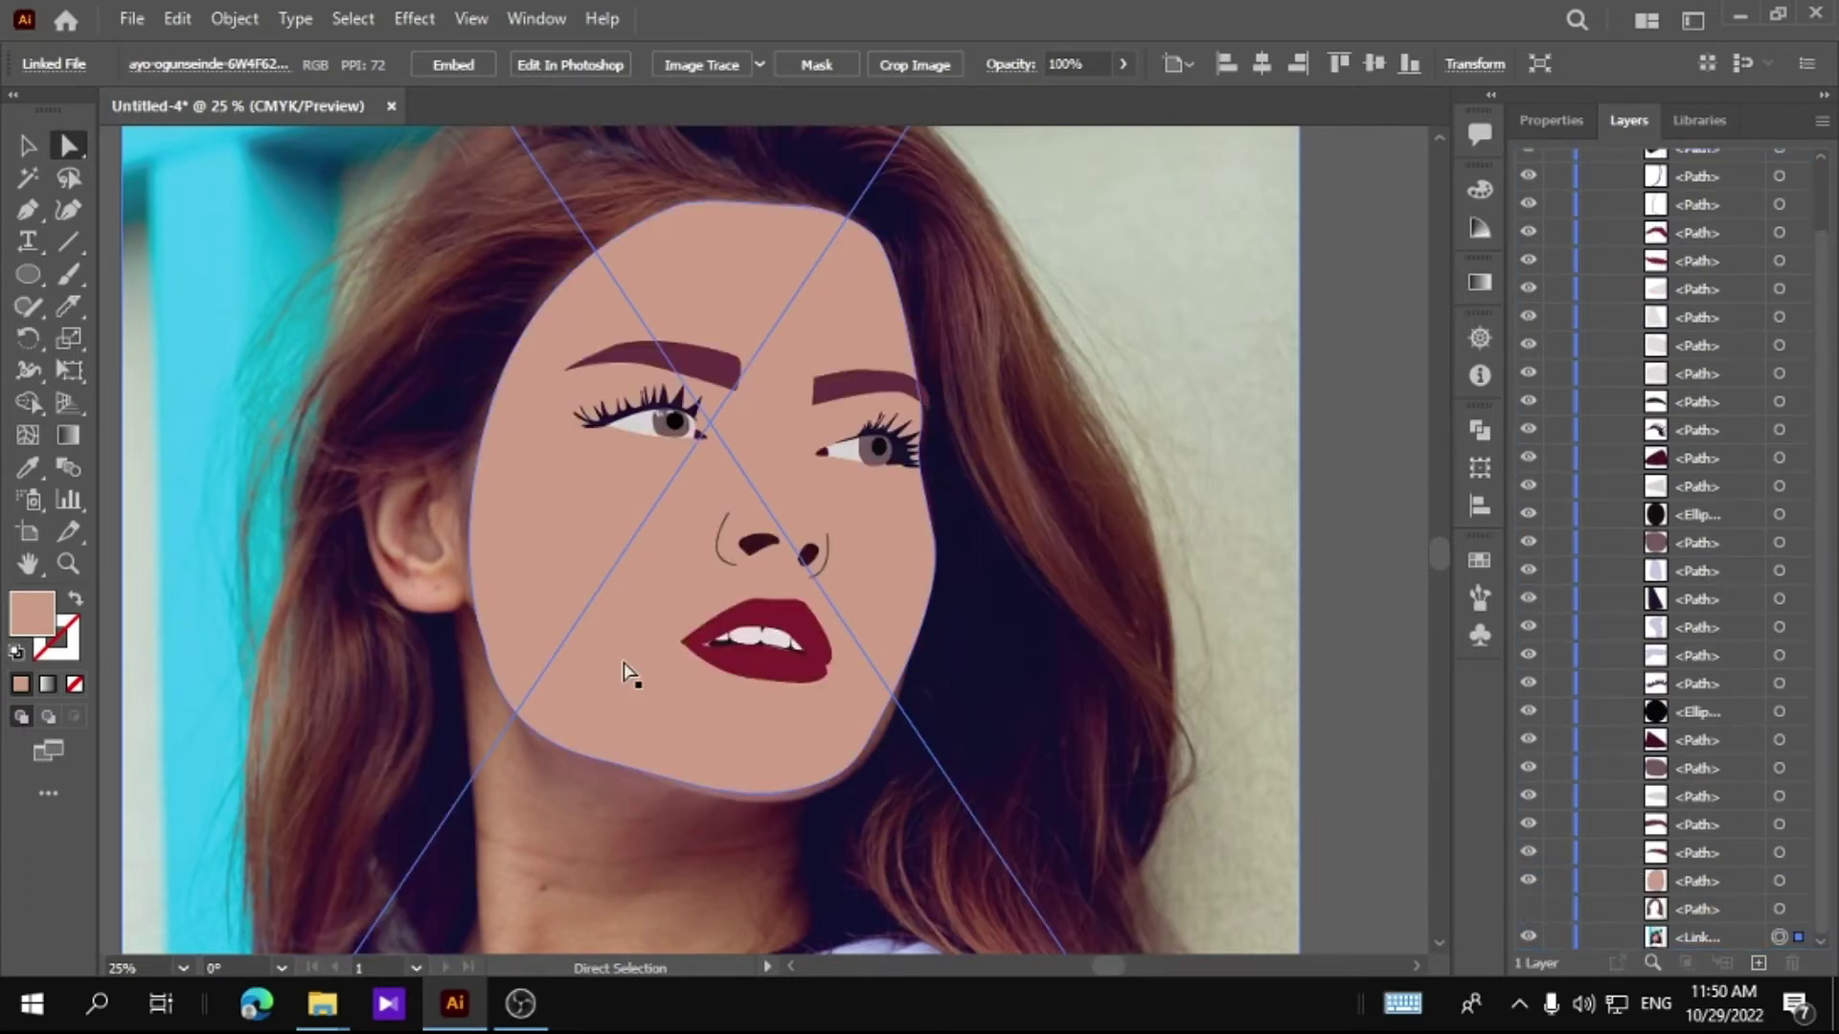
left_click(637, 669)
double_click(31, 613)
left_click(1089, 510)
left_click(1631, 484)
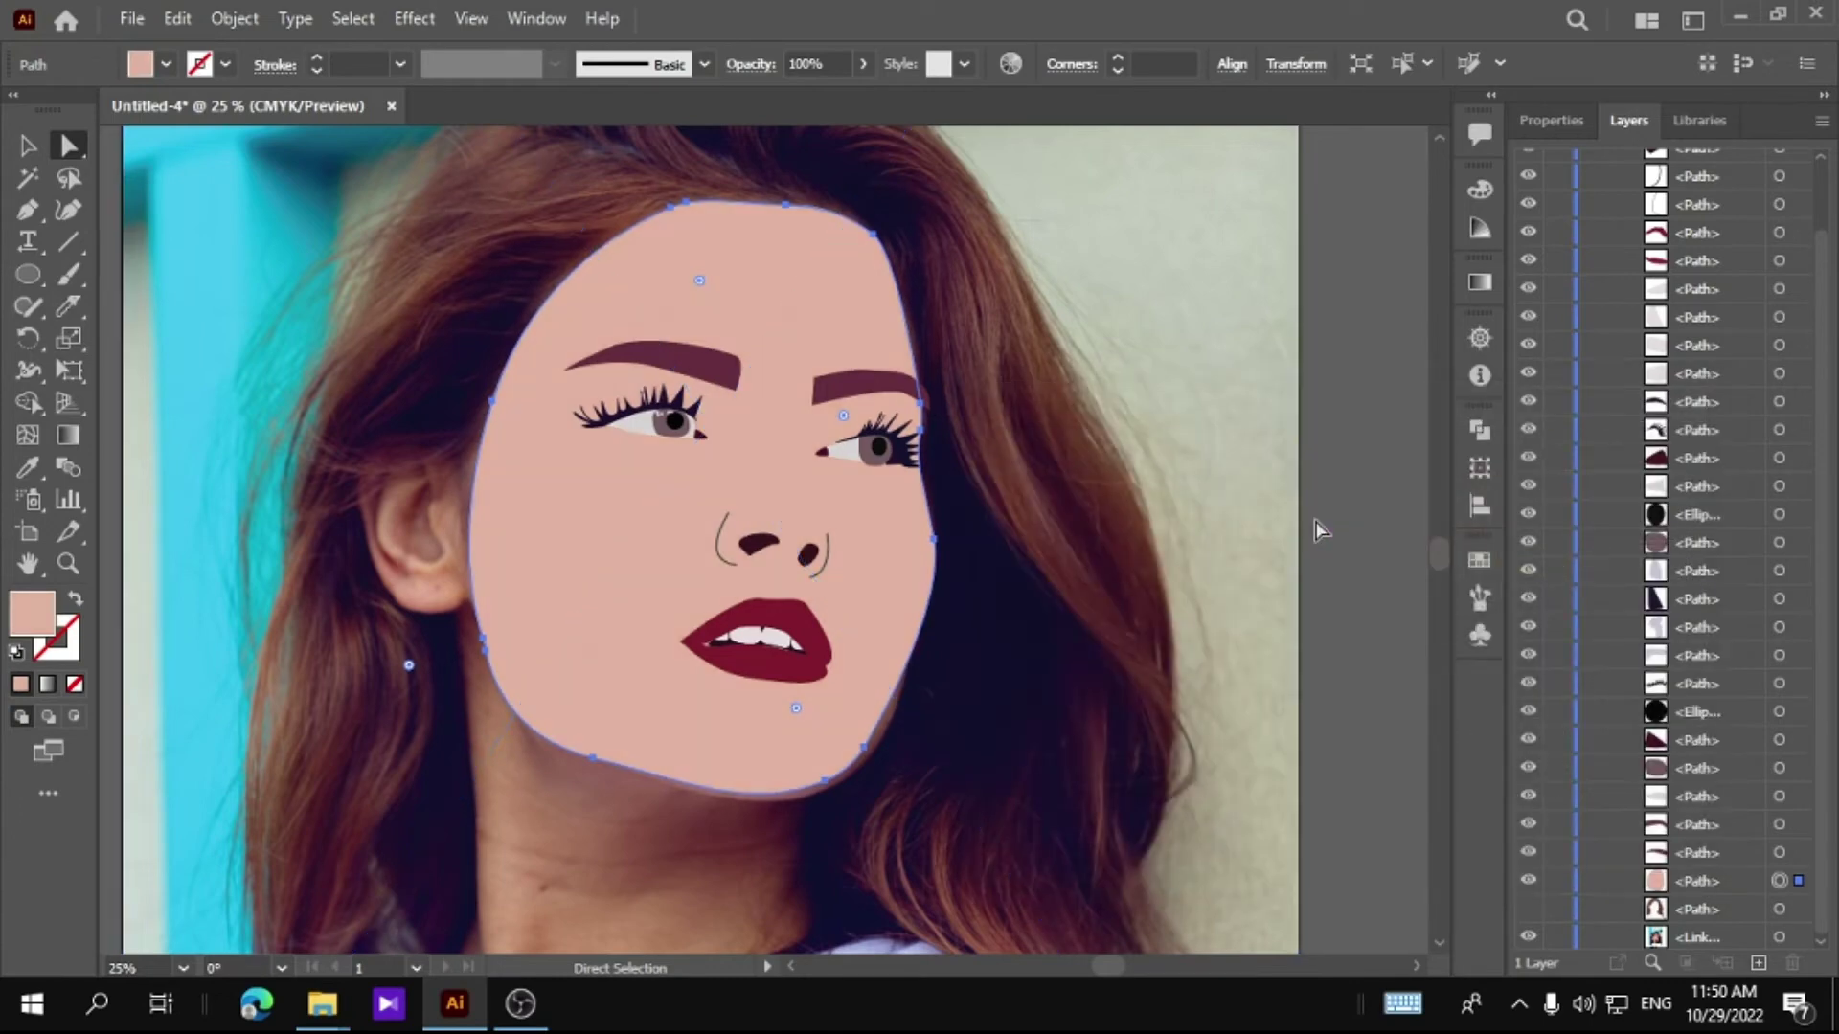
left_click(1312, 630)
Step: Zoom in on the eye on the right of the face
scroll(1312, 630, "down", 3)
scroll(1308, 653, "down", 1)
scroll(1320, 652, "up", 2)
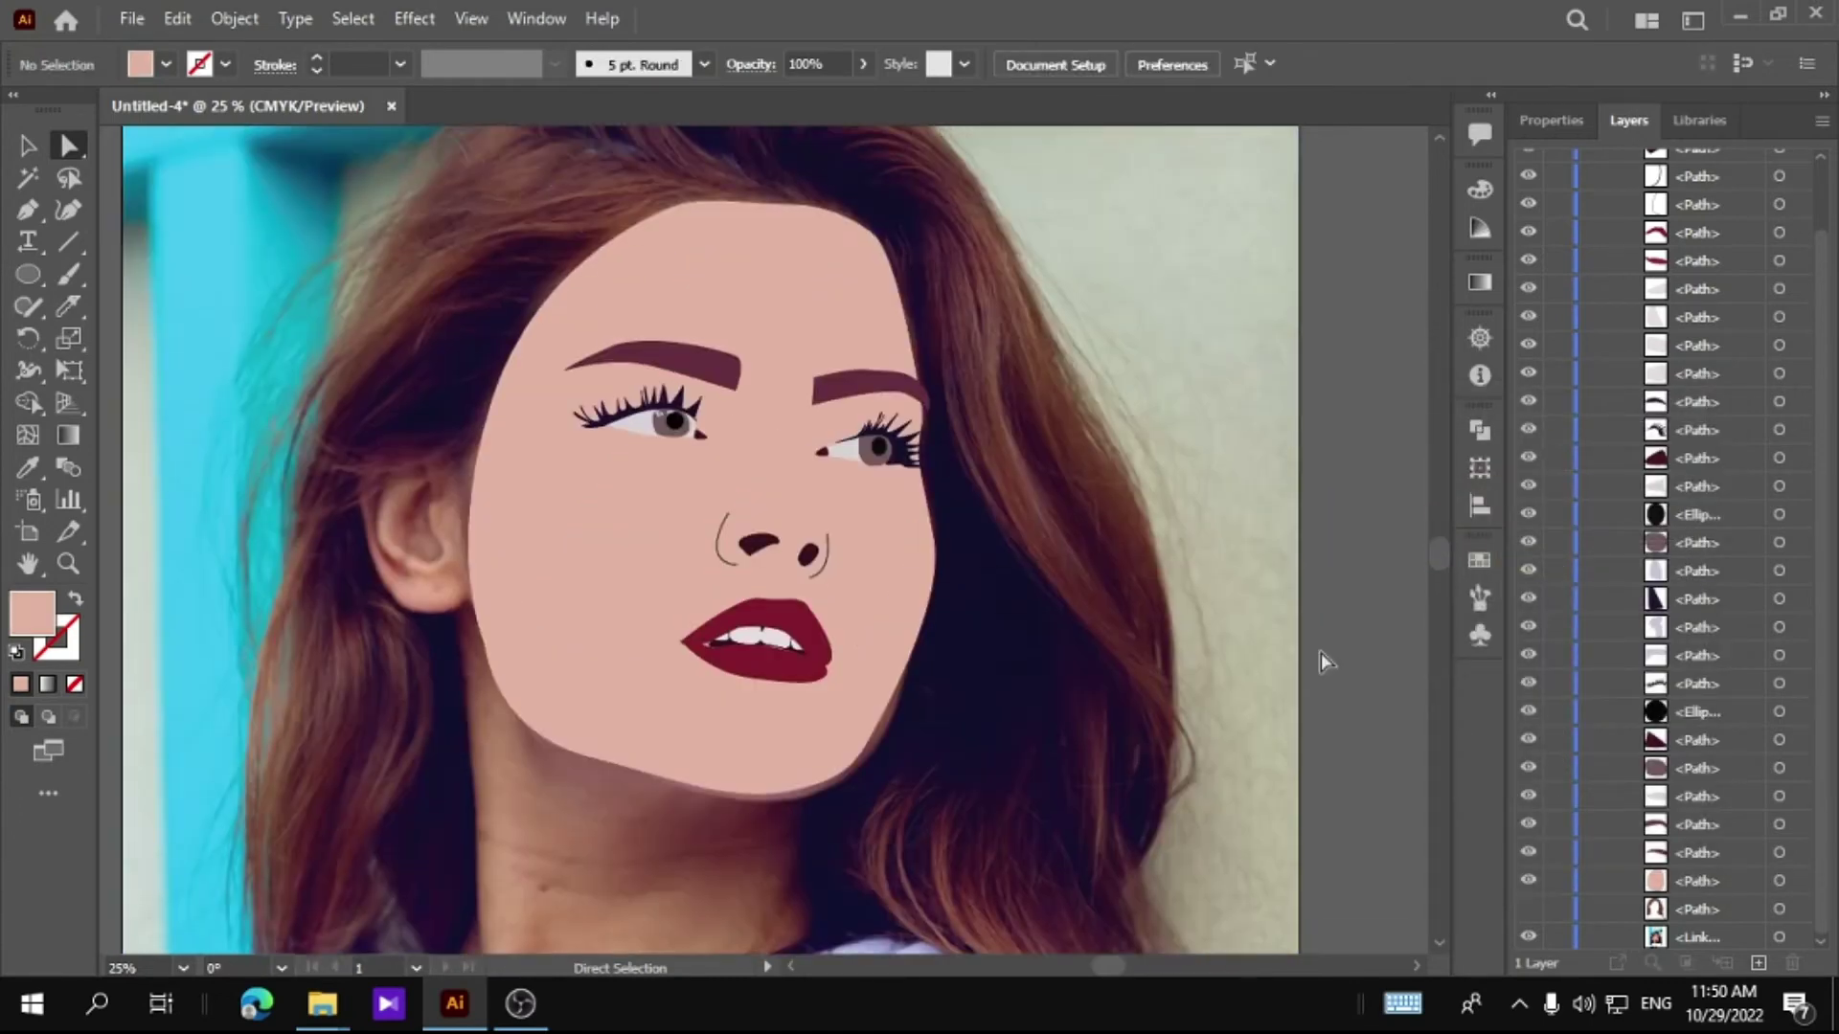
scroll(1320, 652, "up", 2)
key("z")
left_click(973, 542)
left_click(973, 542)
left_click(973, 542)
Step: Hide the iris, pupil, eye-white and face skin shapes to reveal the photo eye
scroll(1544, 458, "up", 2)
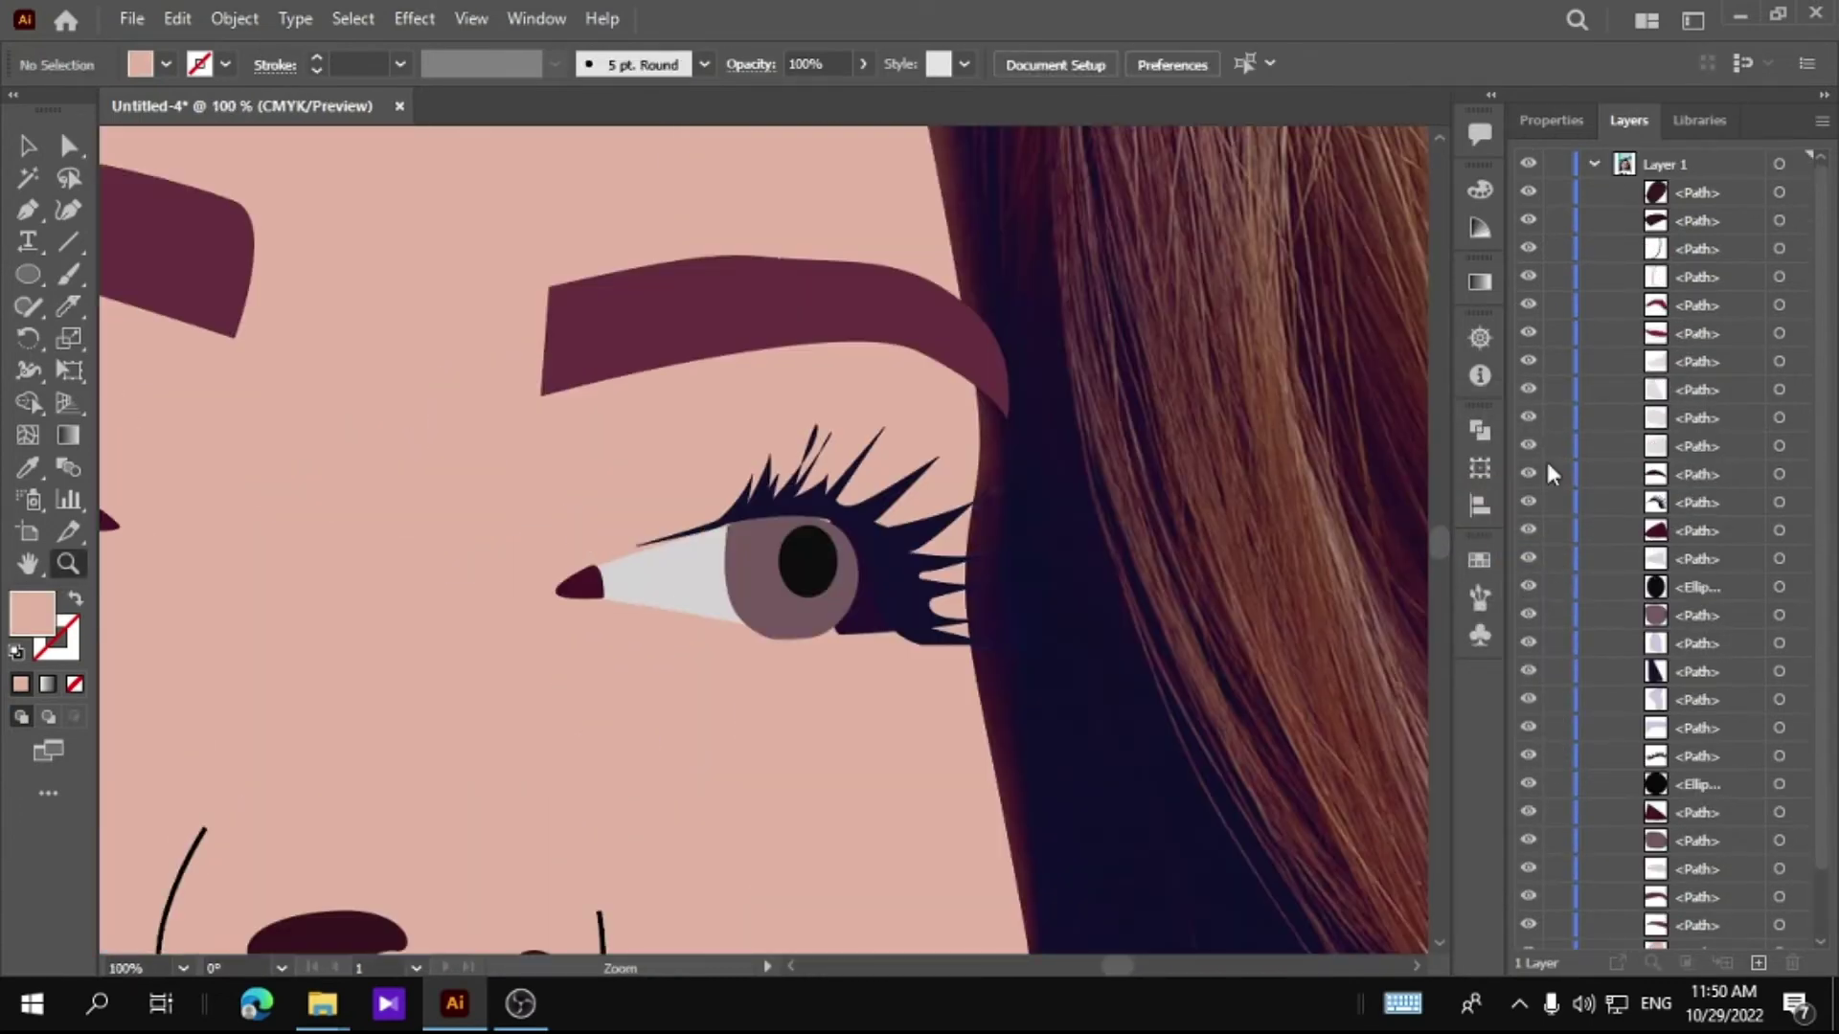
left_click(1529, 613)
left_click(1529, 559)
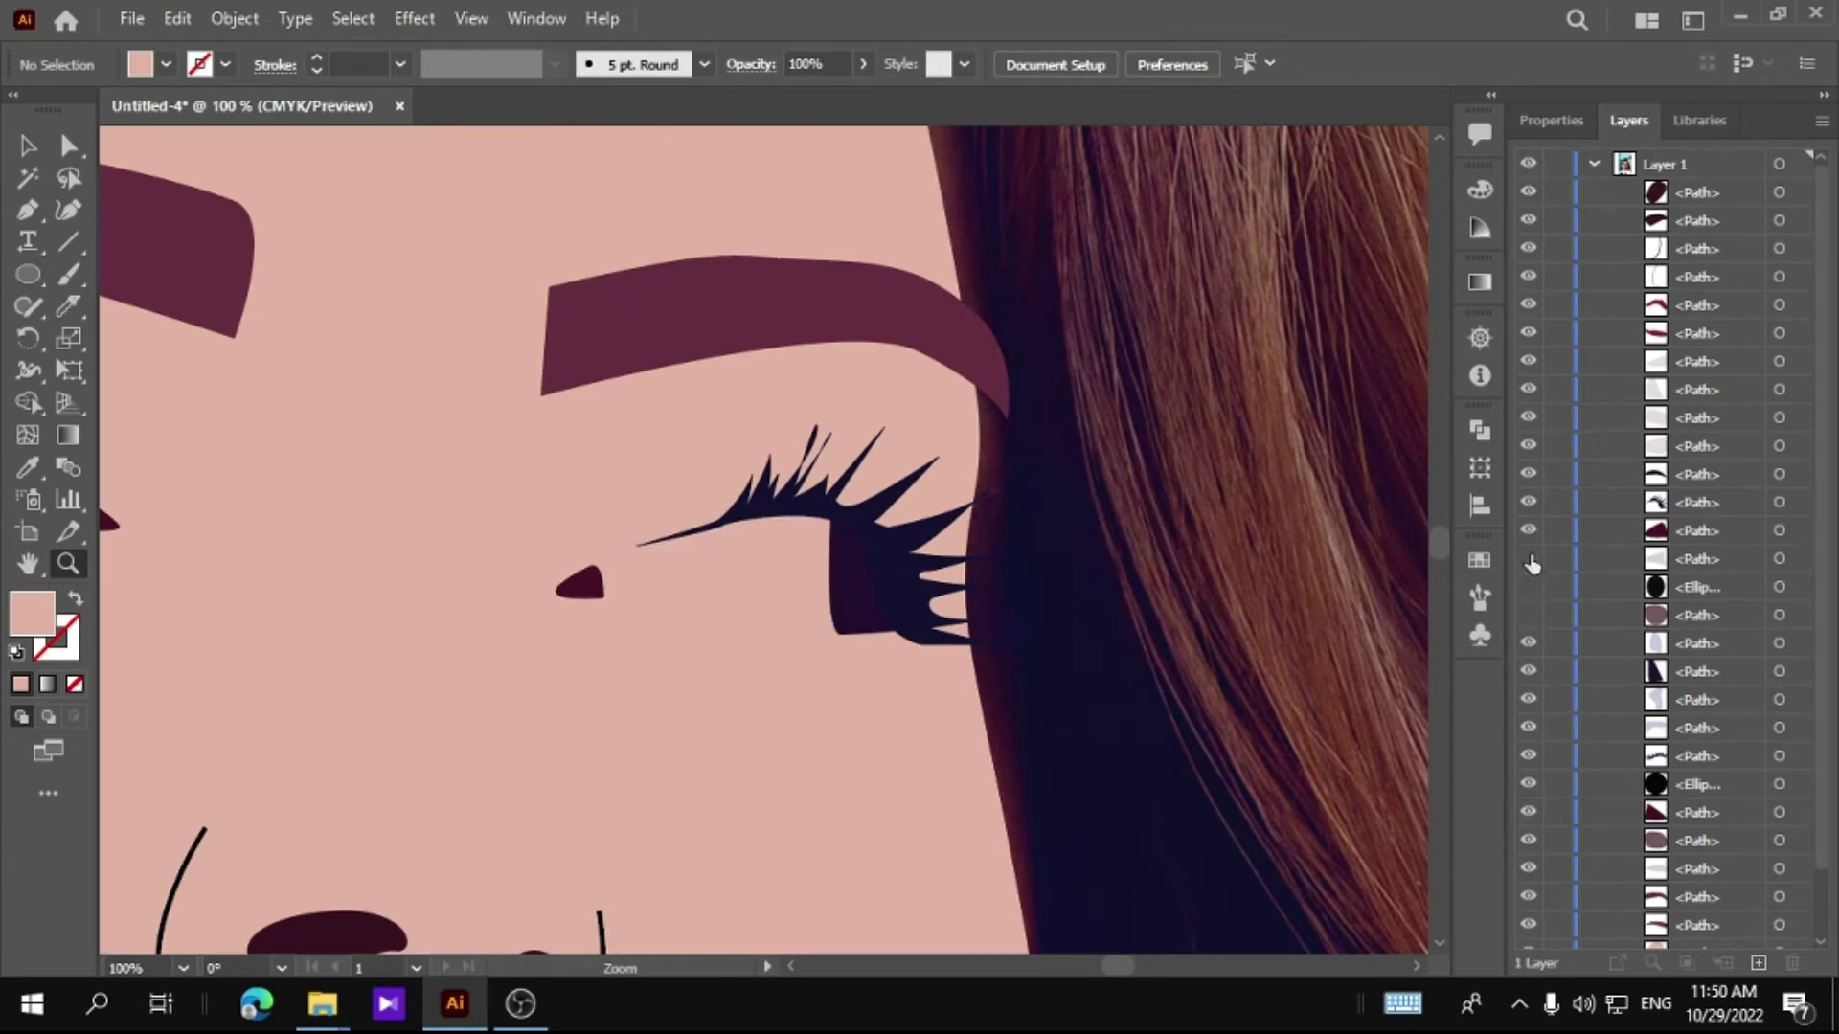
scroll(1595, 728, "down", 2)
left_click(1528, 881)
left_click(623, 522)
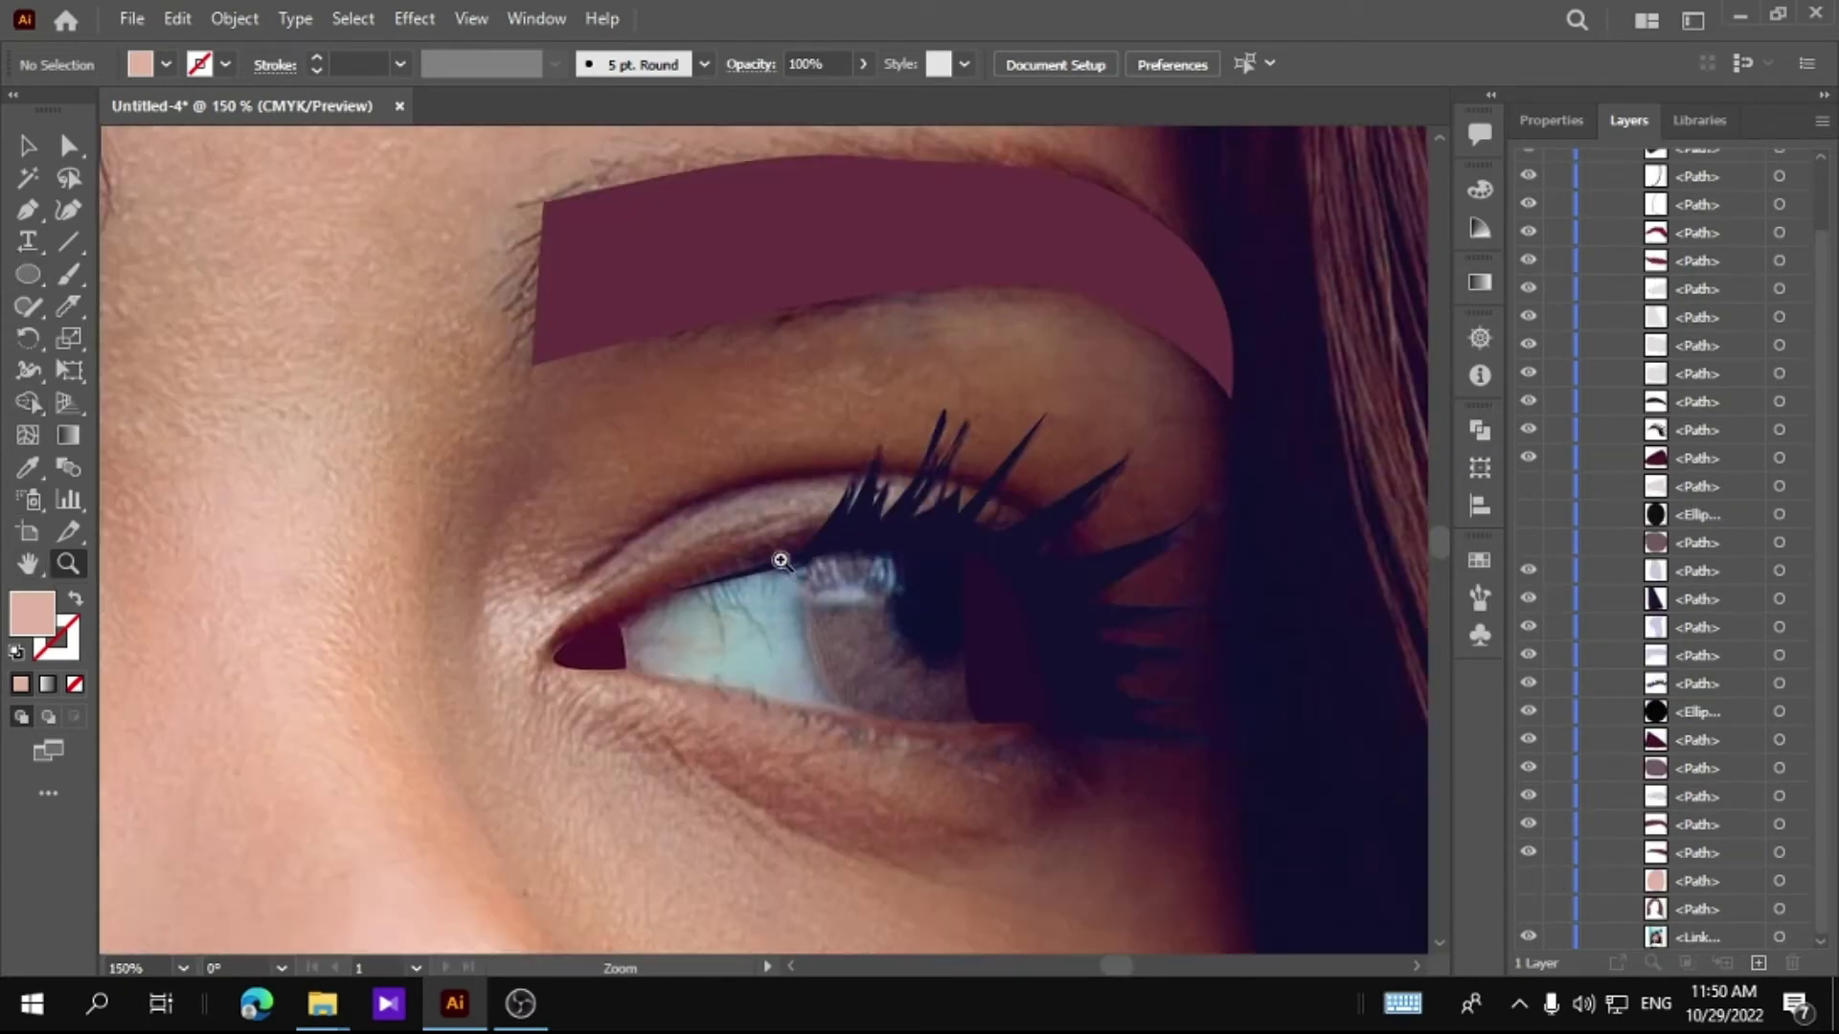
Step: Draw two pale lavender catchlight shapes on the iris with the Pen tool
left_click(28, 209)
left_click_drag(878, 558, 896, 551)
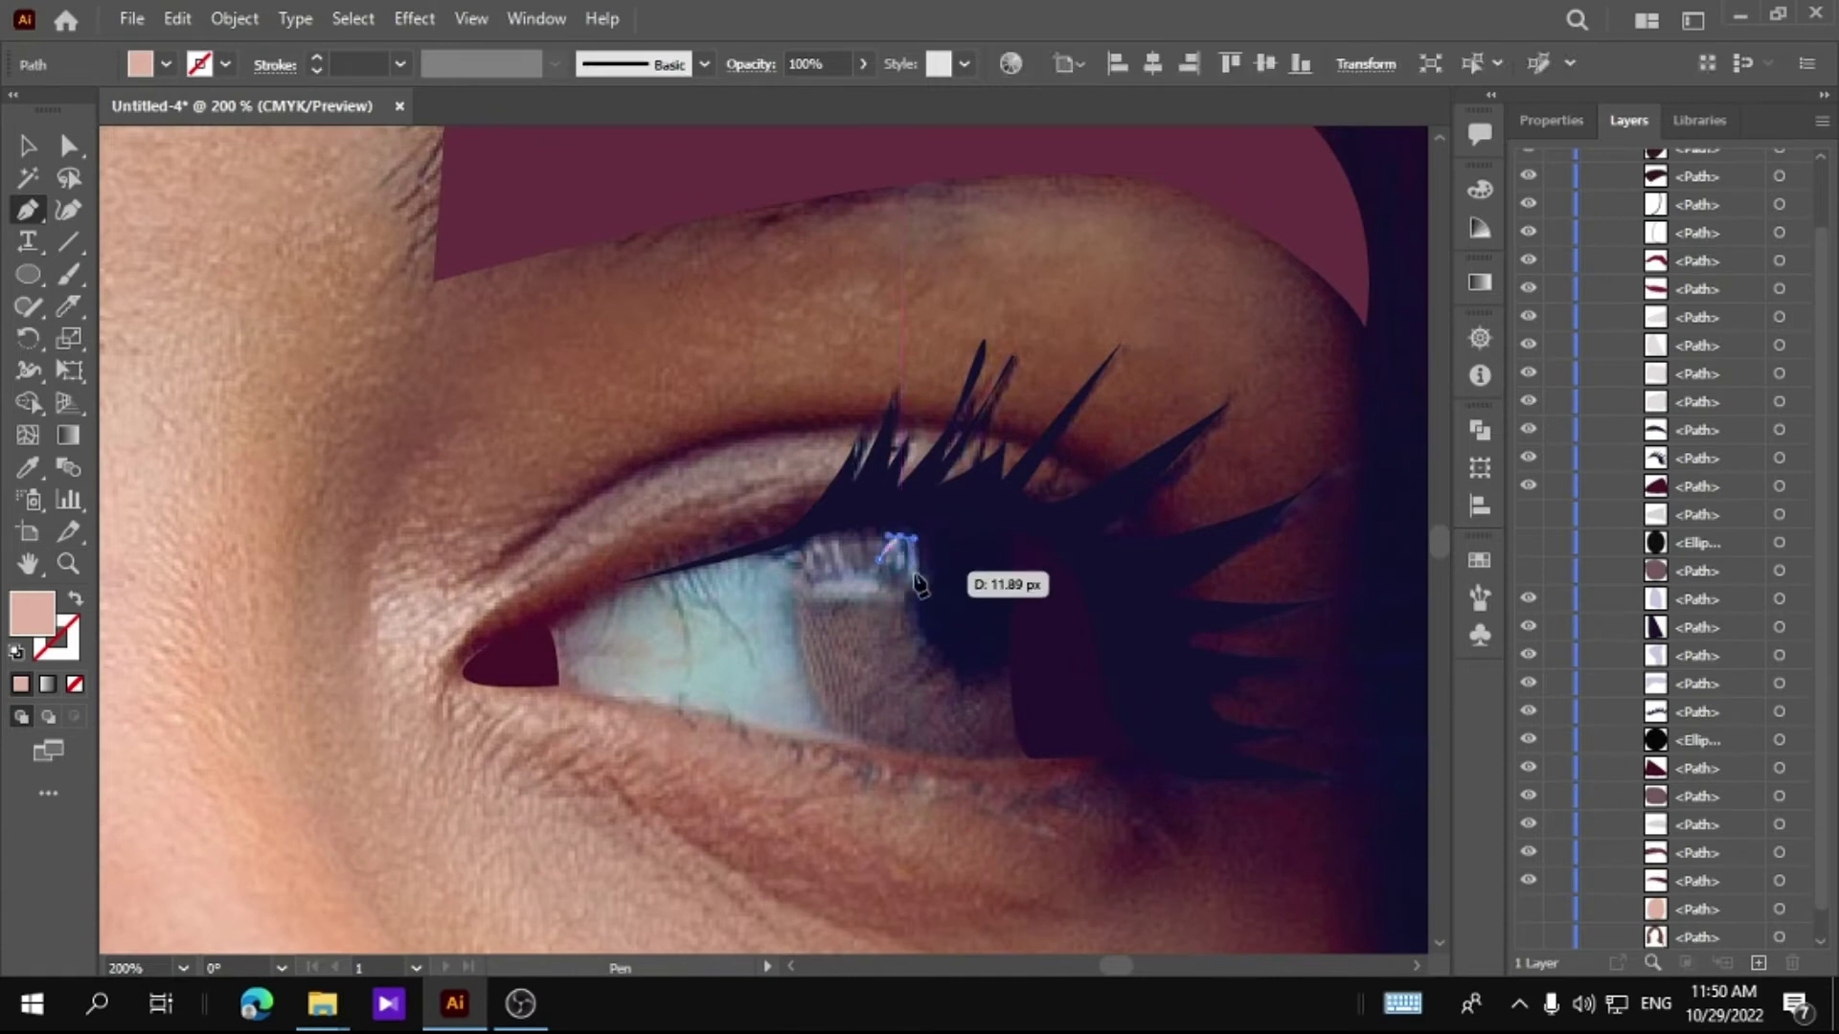
mouse_move(110, 454)
left_mouse_down()
mouse_move(824, 453)
mouse_move(919, 488)
left_mouse_up()
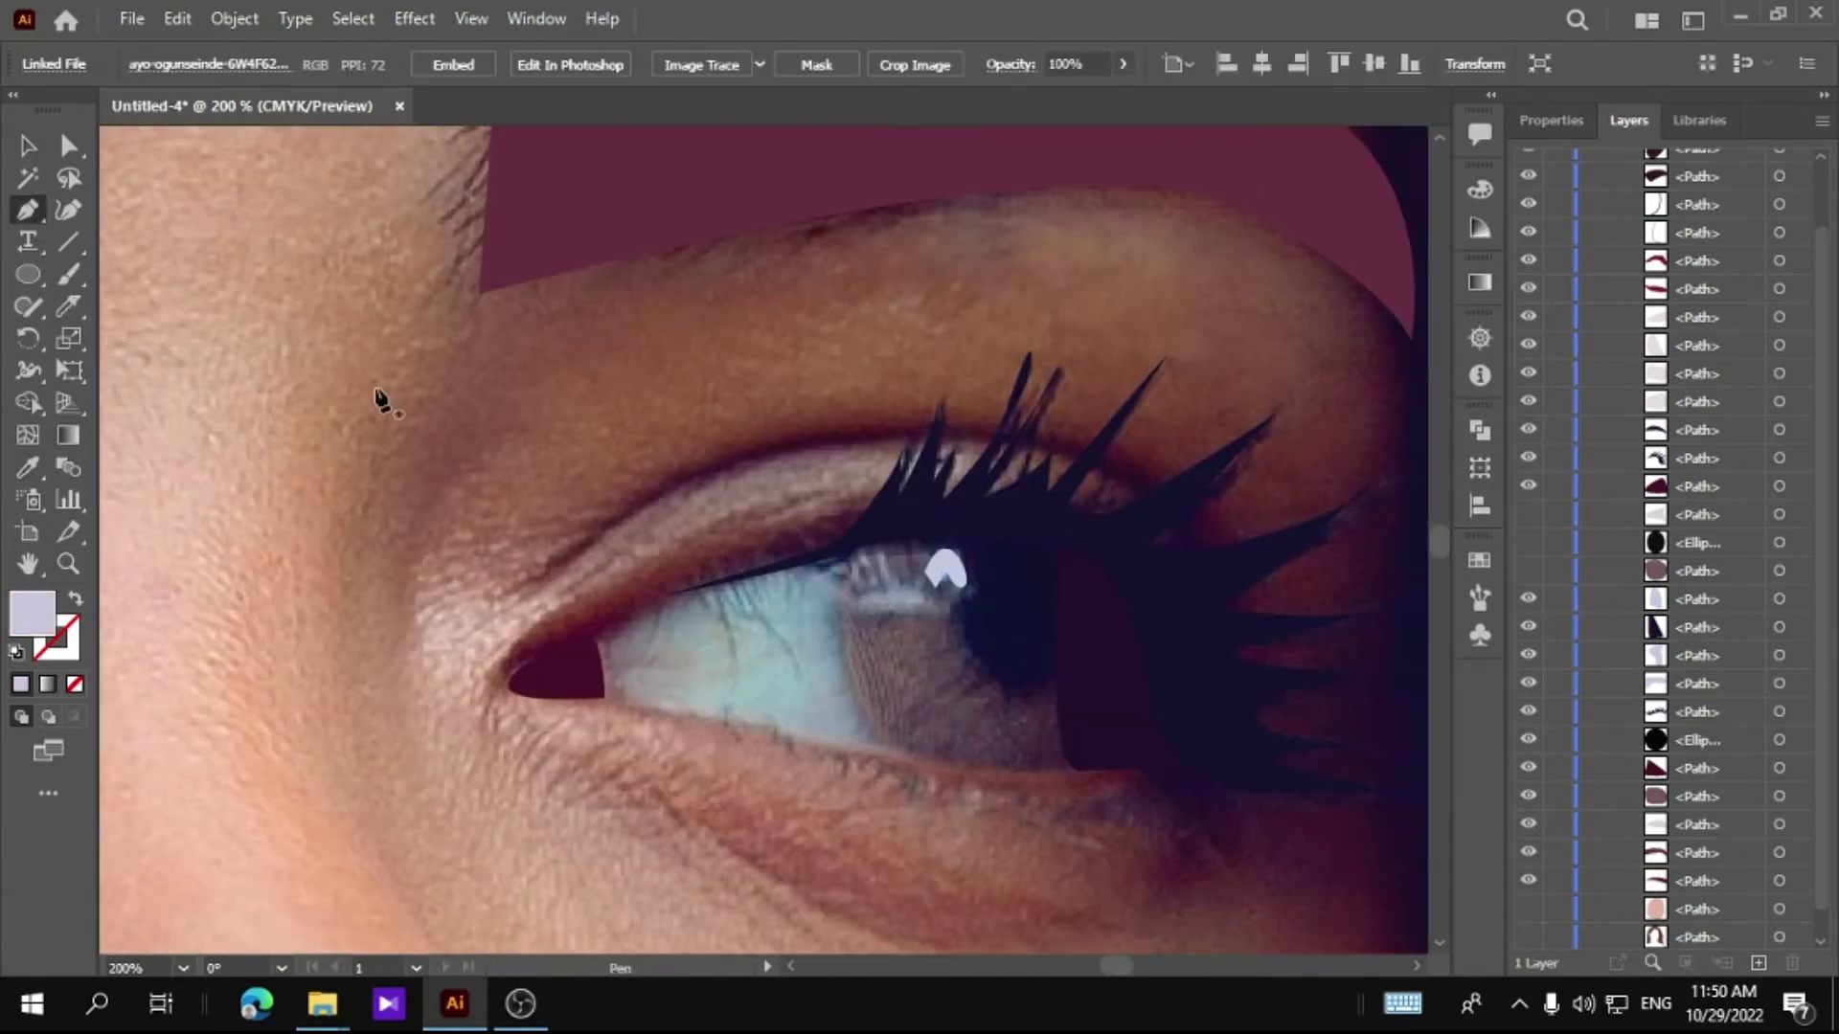
mouse_move(900, 602)
left_mouse_down()
mouse_move(914, 613)
mouse_move(872, 620)
left_mouse_up()
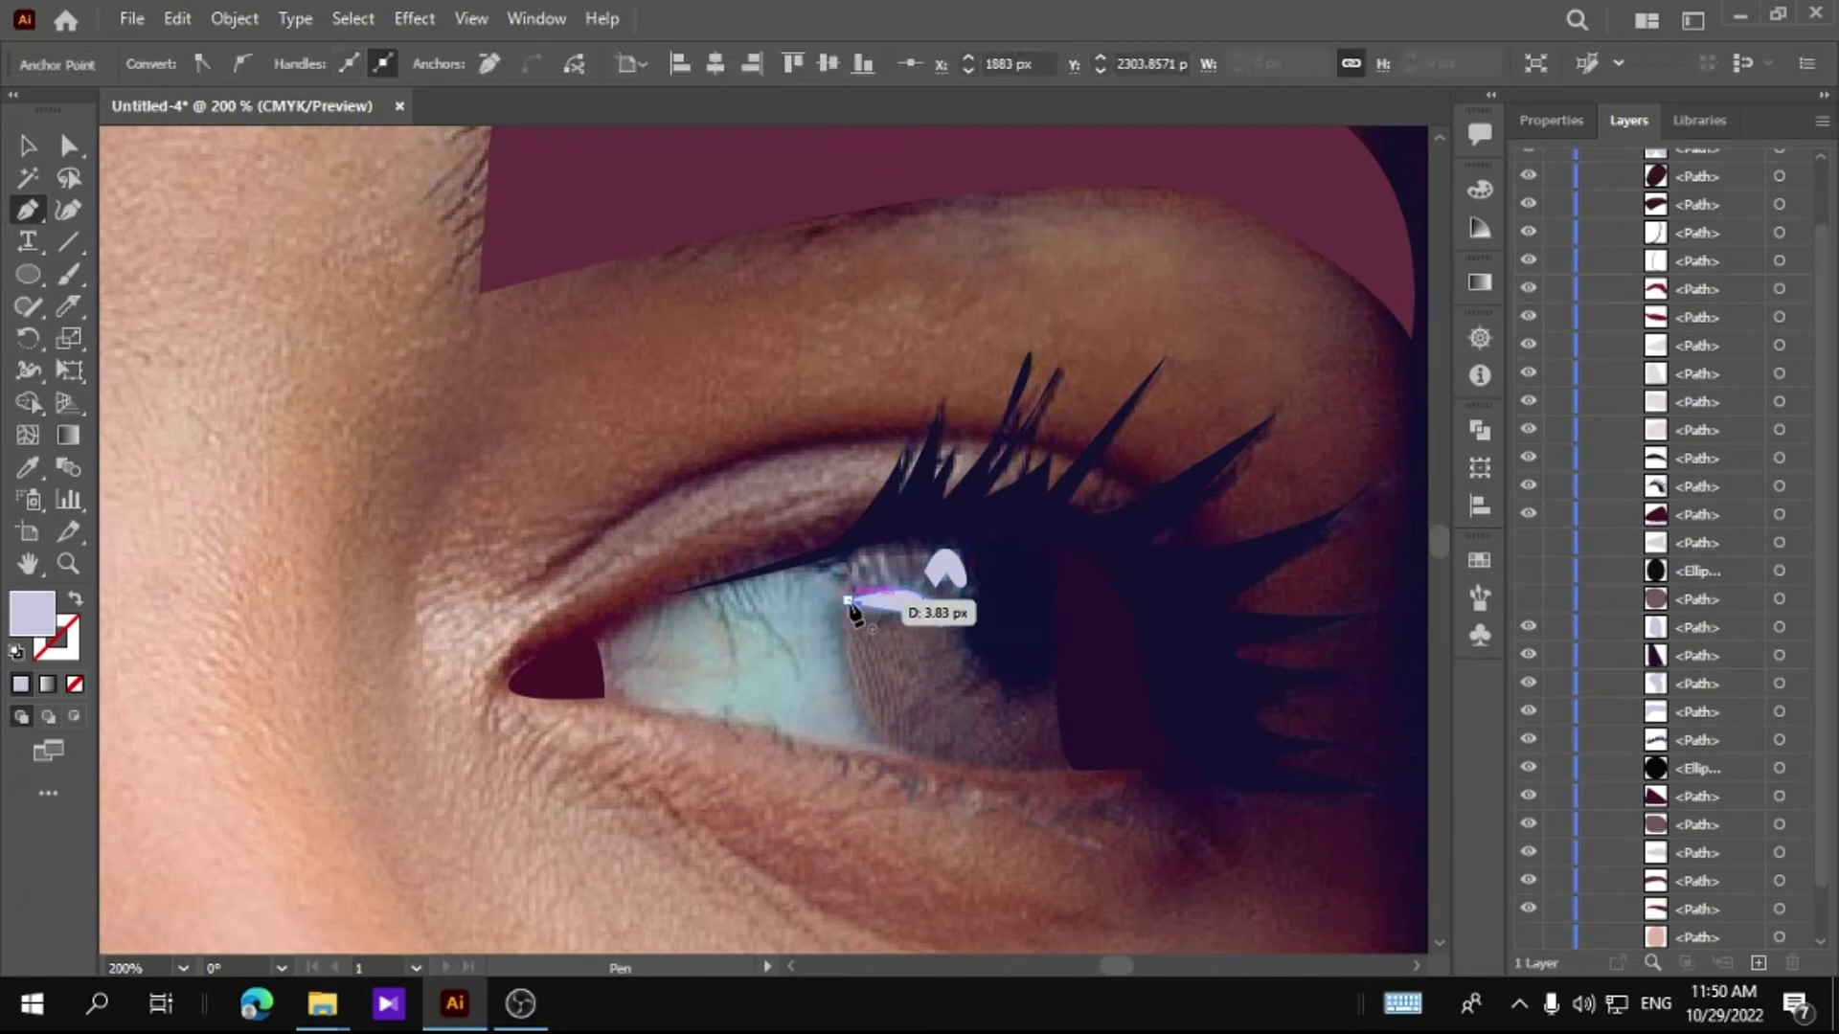
left_click_drag(877, 558, 868, 584)
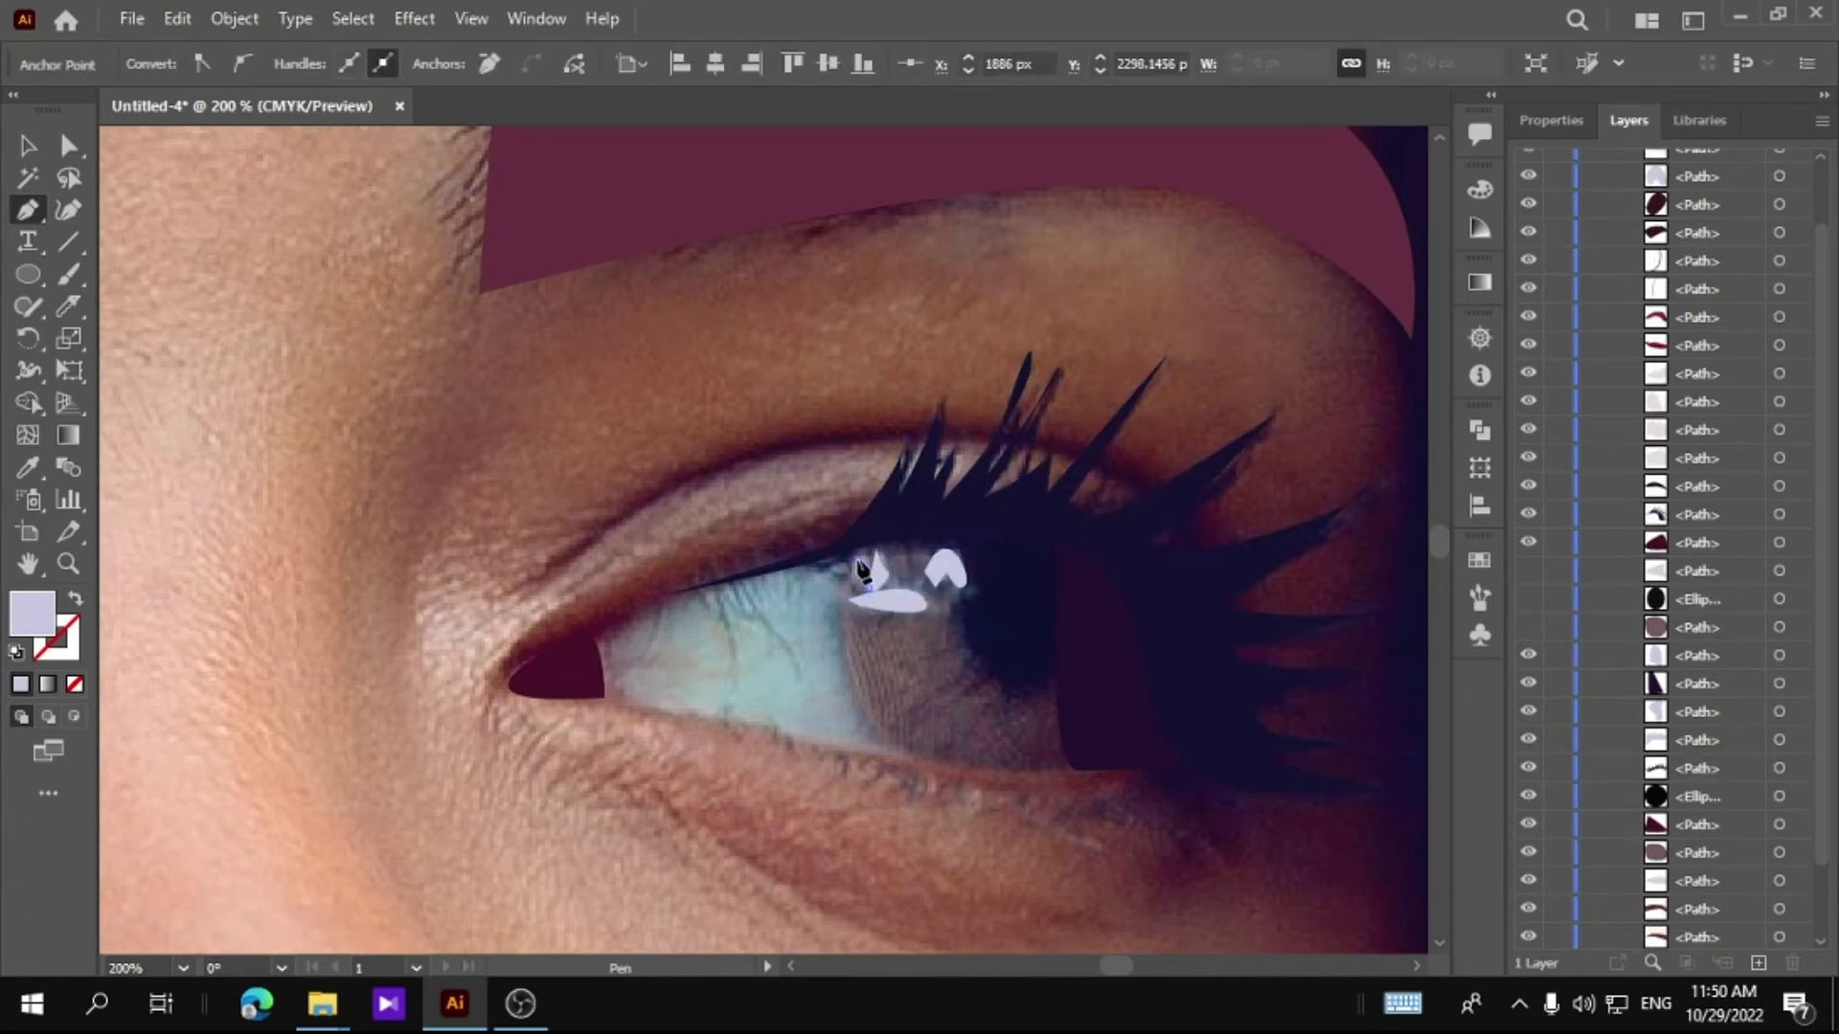
left_click(299, 350)
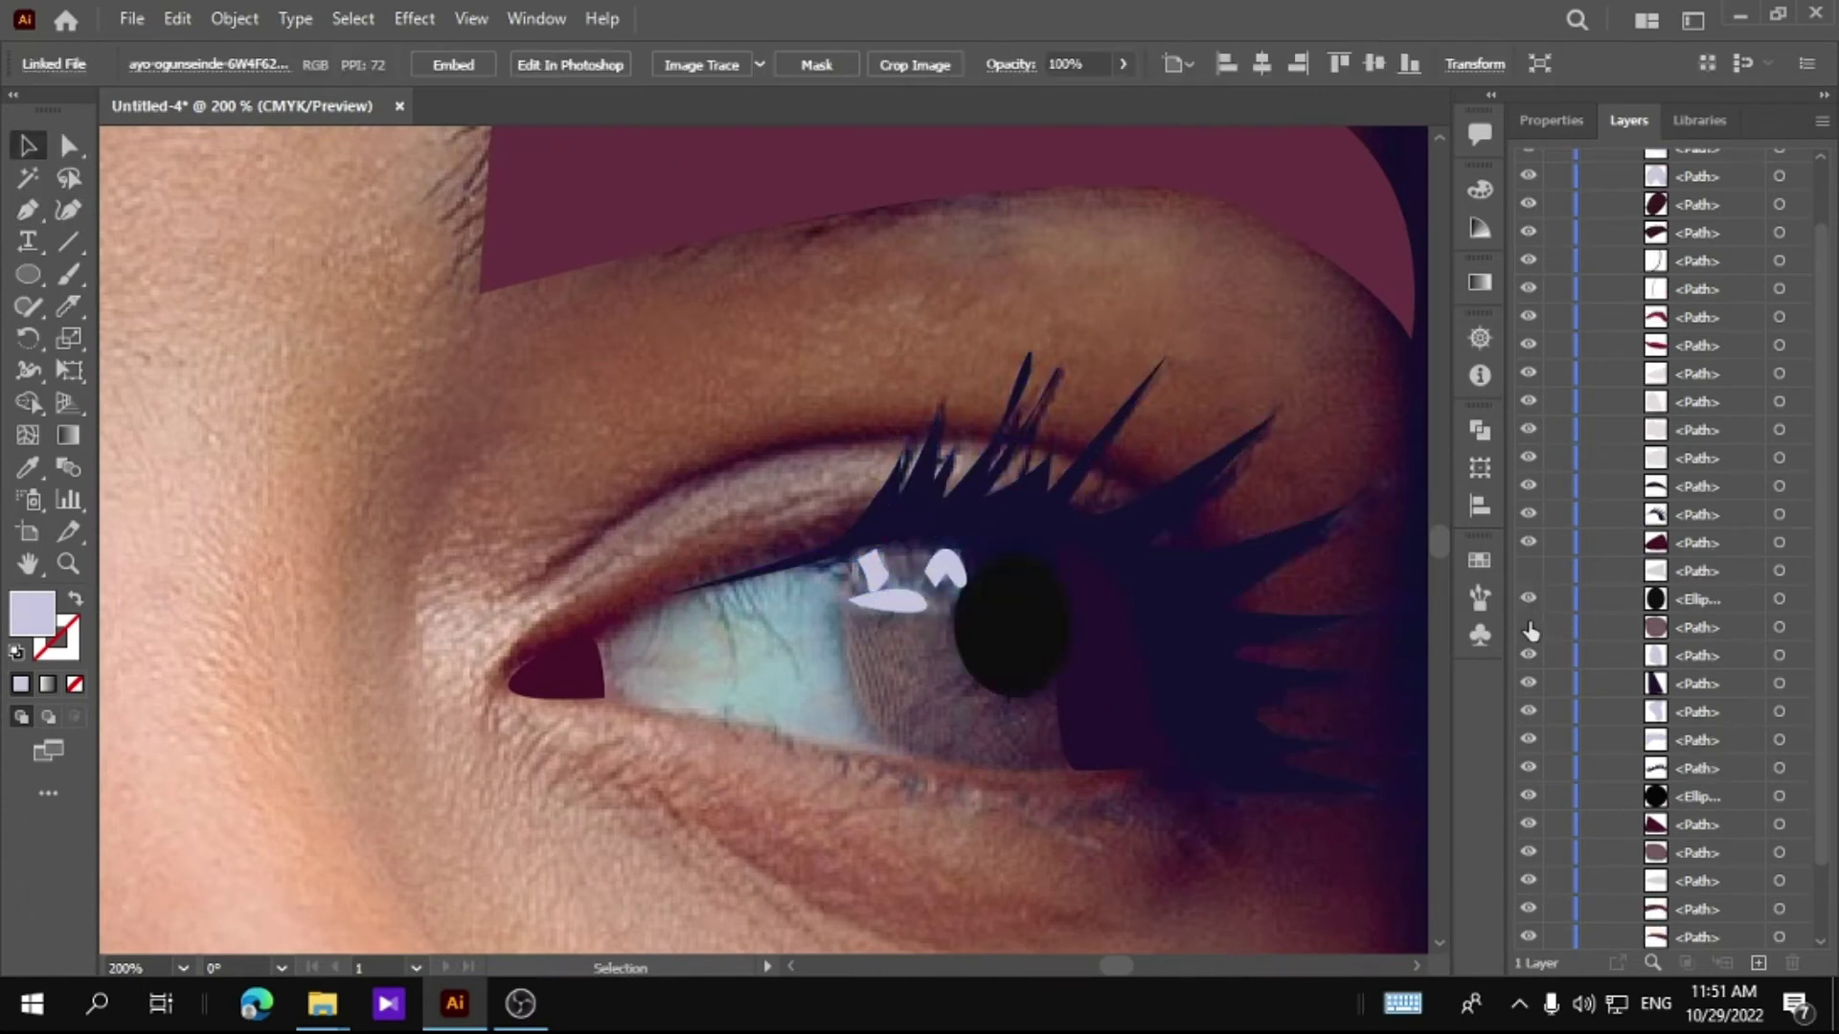
Step: Show the iris and eye-white shapes again and fit the artboard in view
left_click_drag(1530, 630, 1528, 570)
scroll(1669, 622, "down", 1)
left_click(1528, 880)
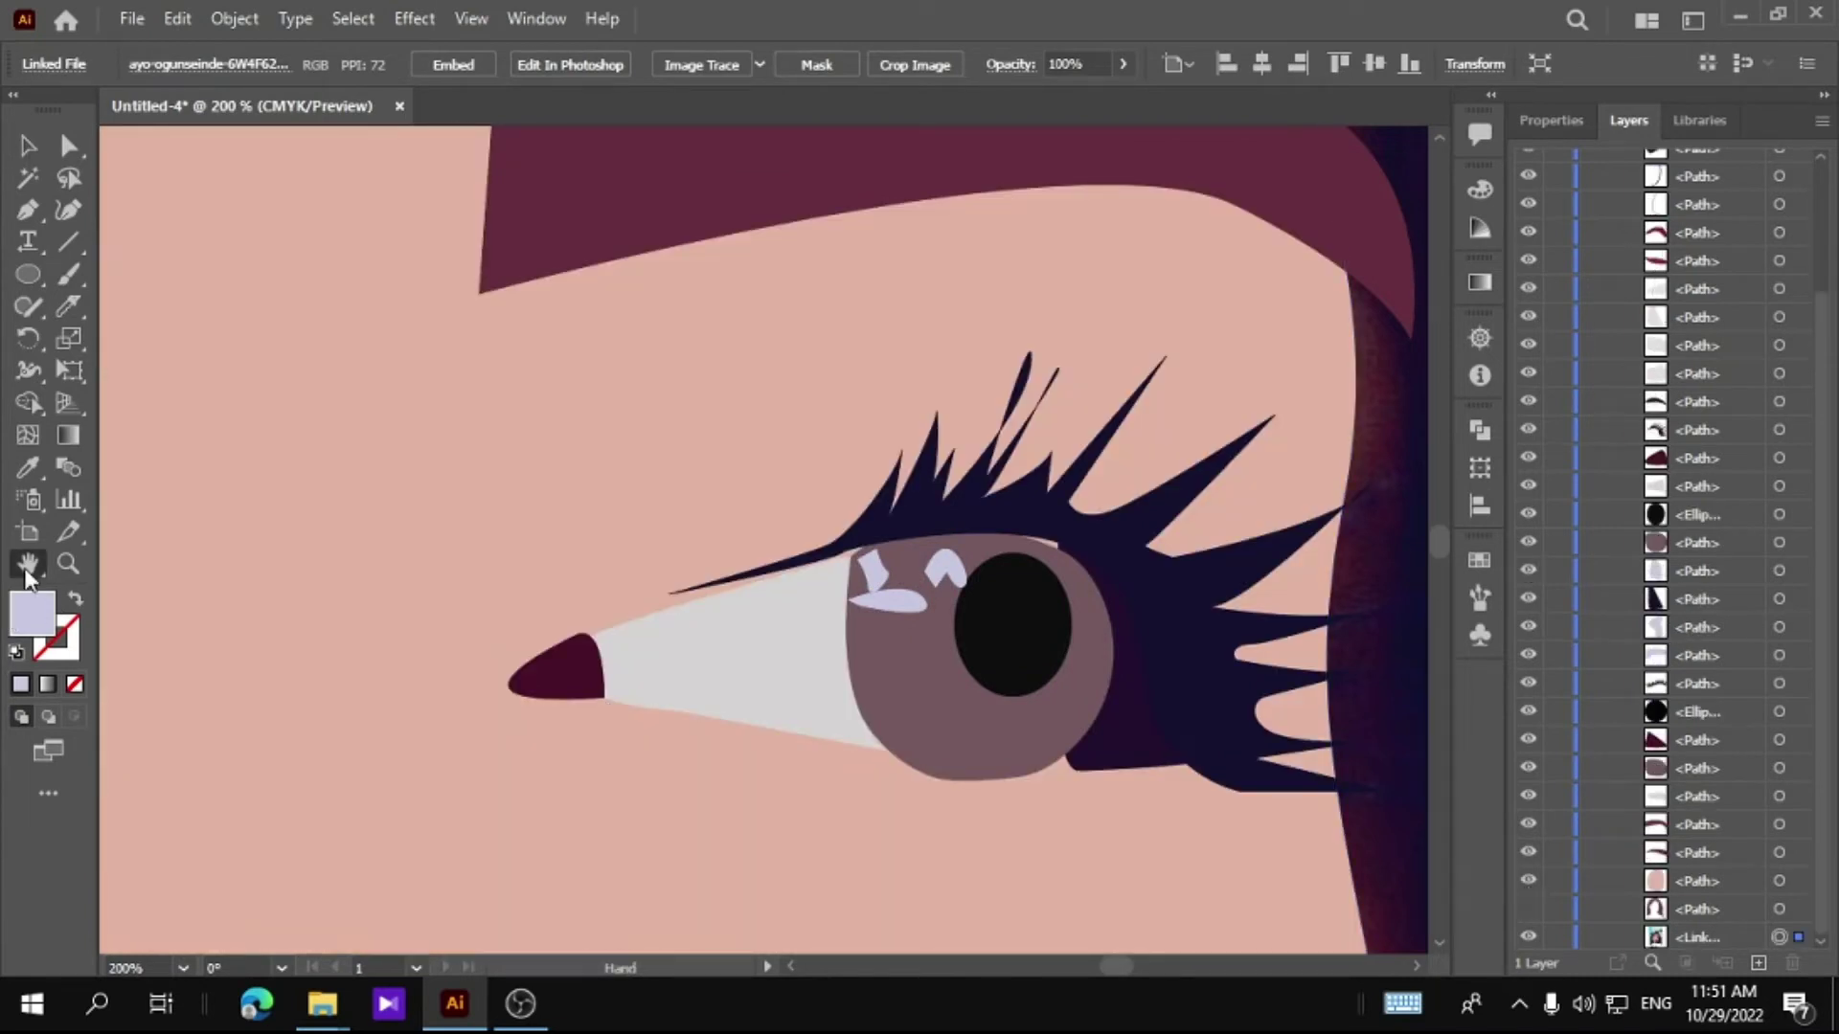
double_click(27, 565)
key("v")
left_click(335, 596)
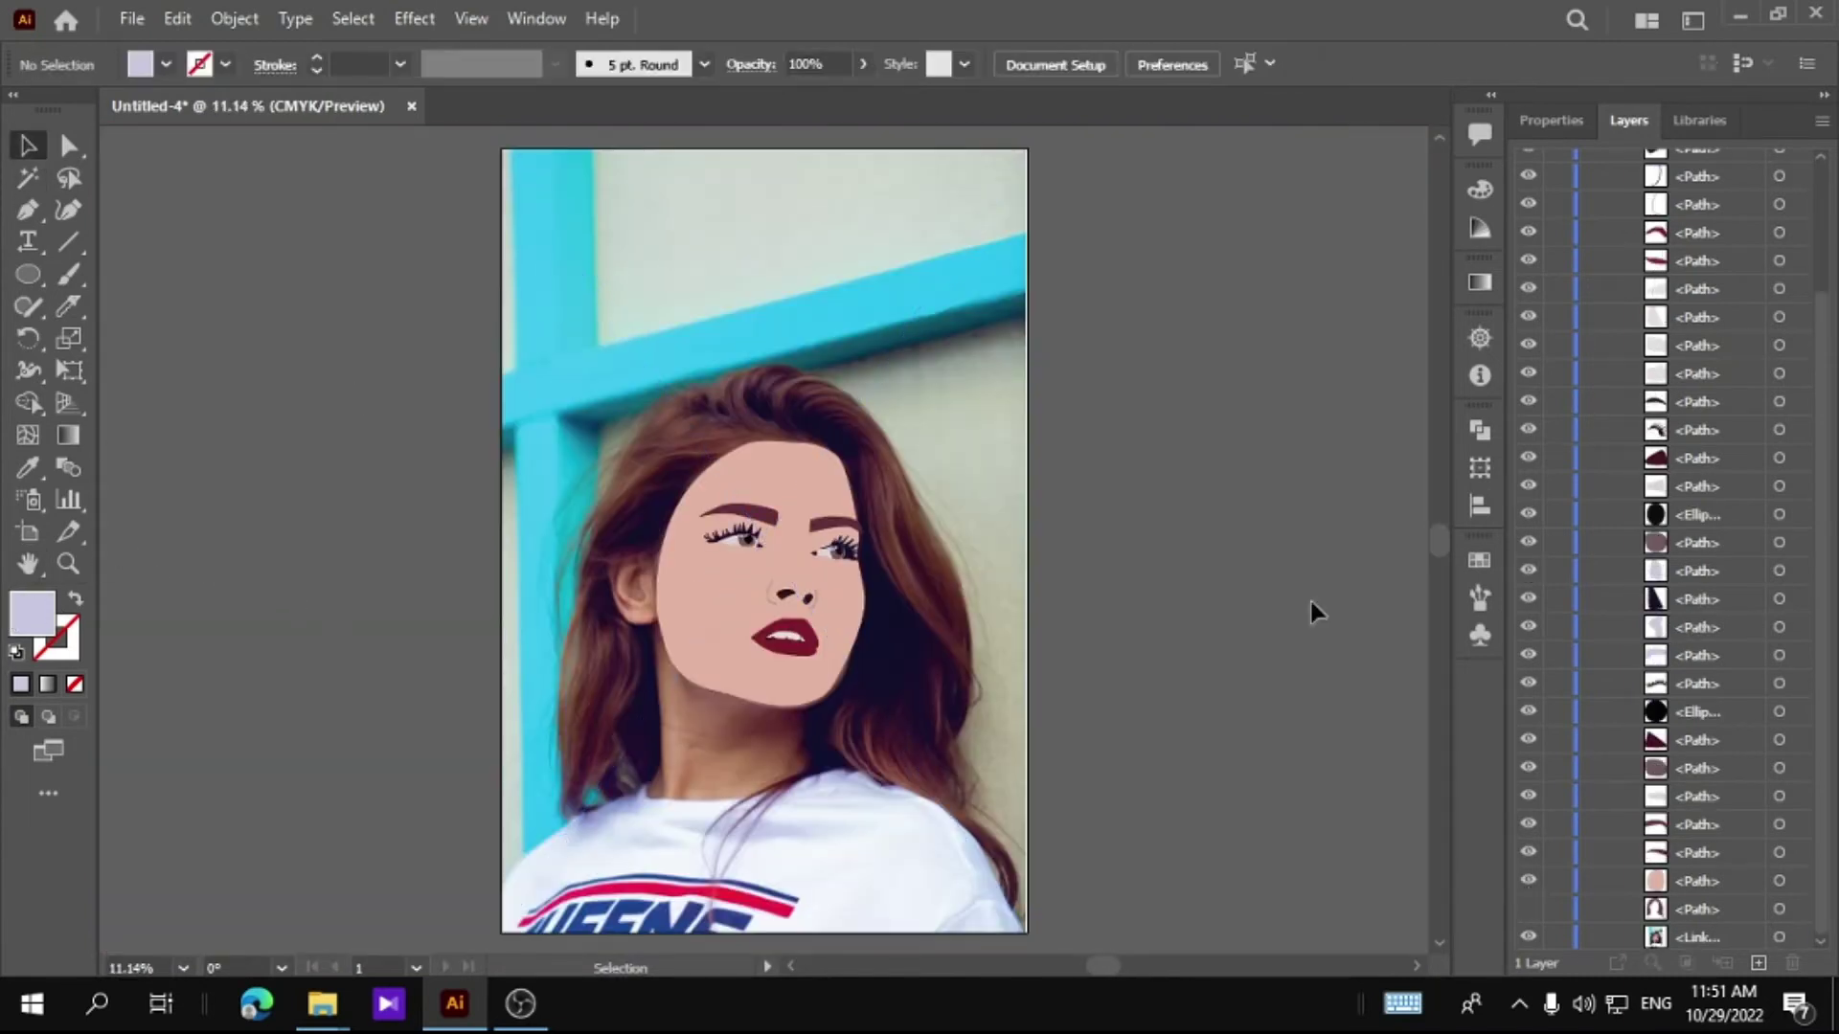
Step: Compare the portrait with and without the hair, then zoom in on the neck
left_click(1527, 909)
left_click(1528, 909)
left_click(67, 564)
left_click(814, 575)
left_click(803, 514)
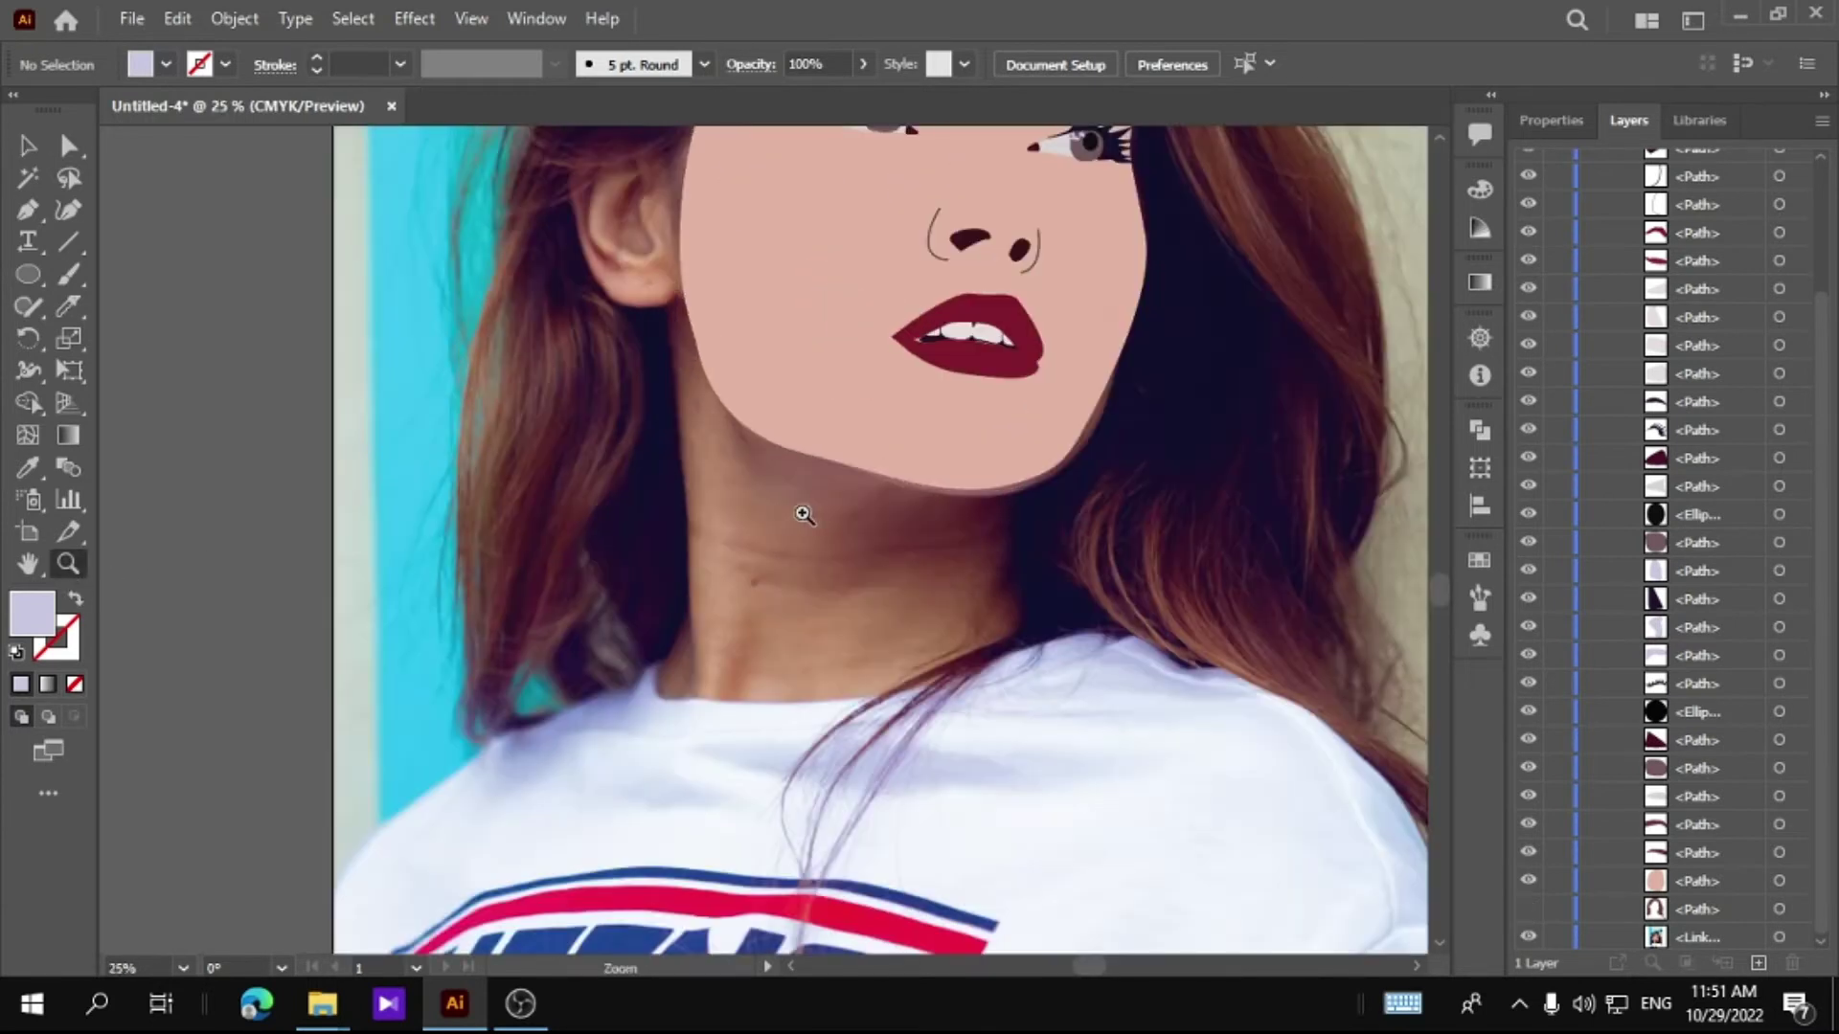
Step: Trace the neck outline from the jaw down to the collar and back up the right side
left_click(682, 316)
mouse_move(692, 632)
left_mouse_down()
mouse_move(673, 688)
mouse_move(686, 637)
left_mouse_up()
left_click_drag(711, 716, 739, 716)
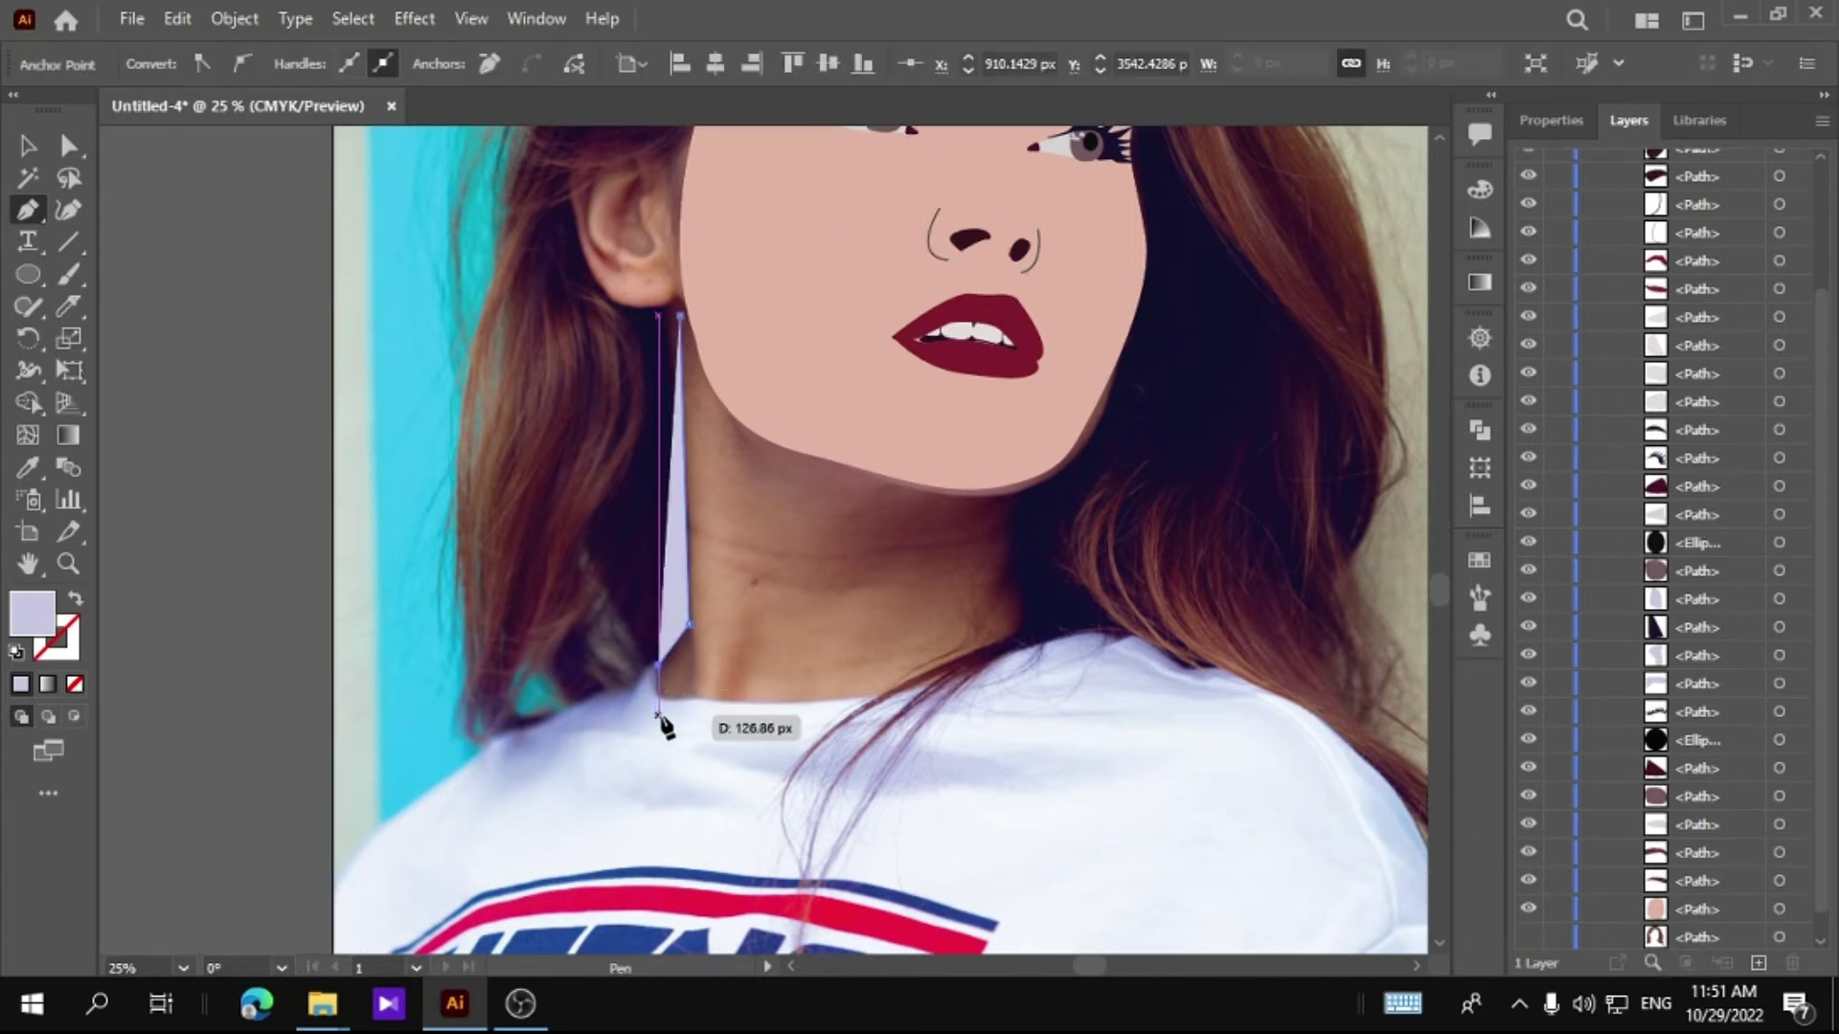
key("ctrl+z")
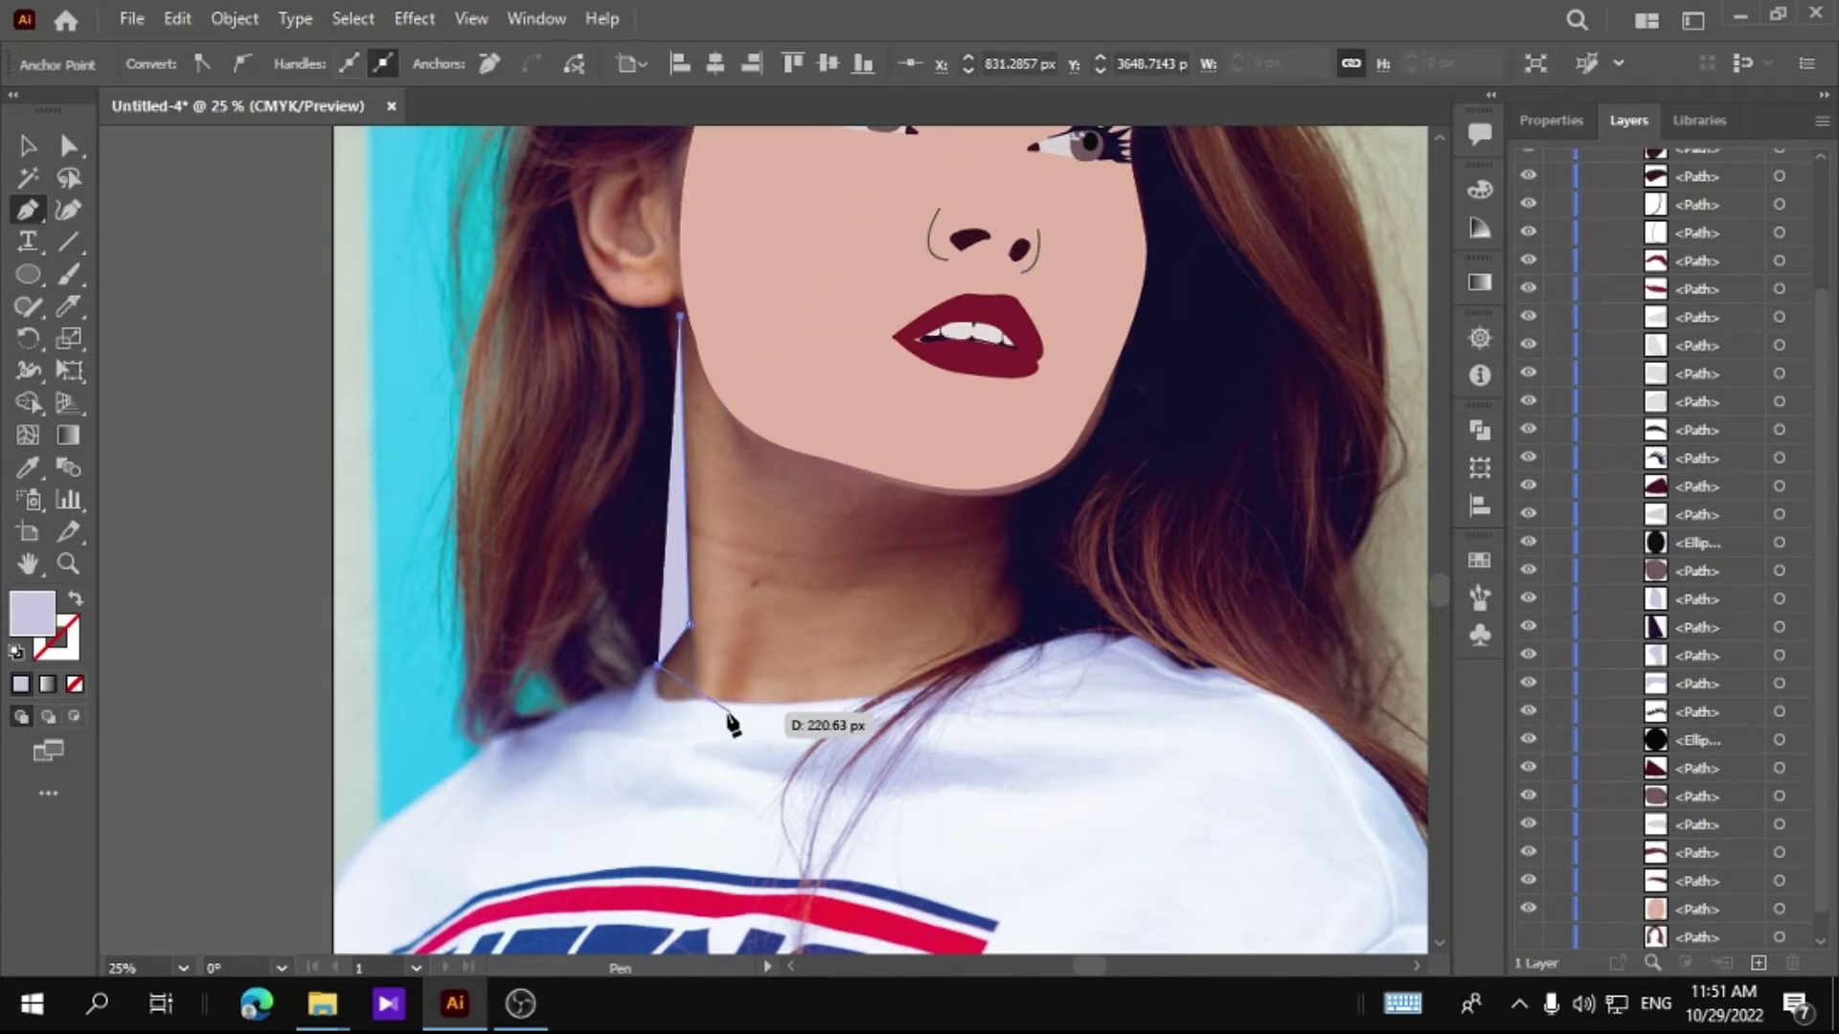
left_click(1039, 673)
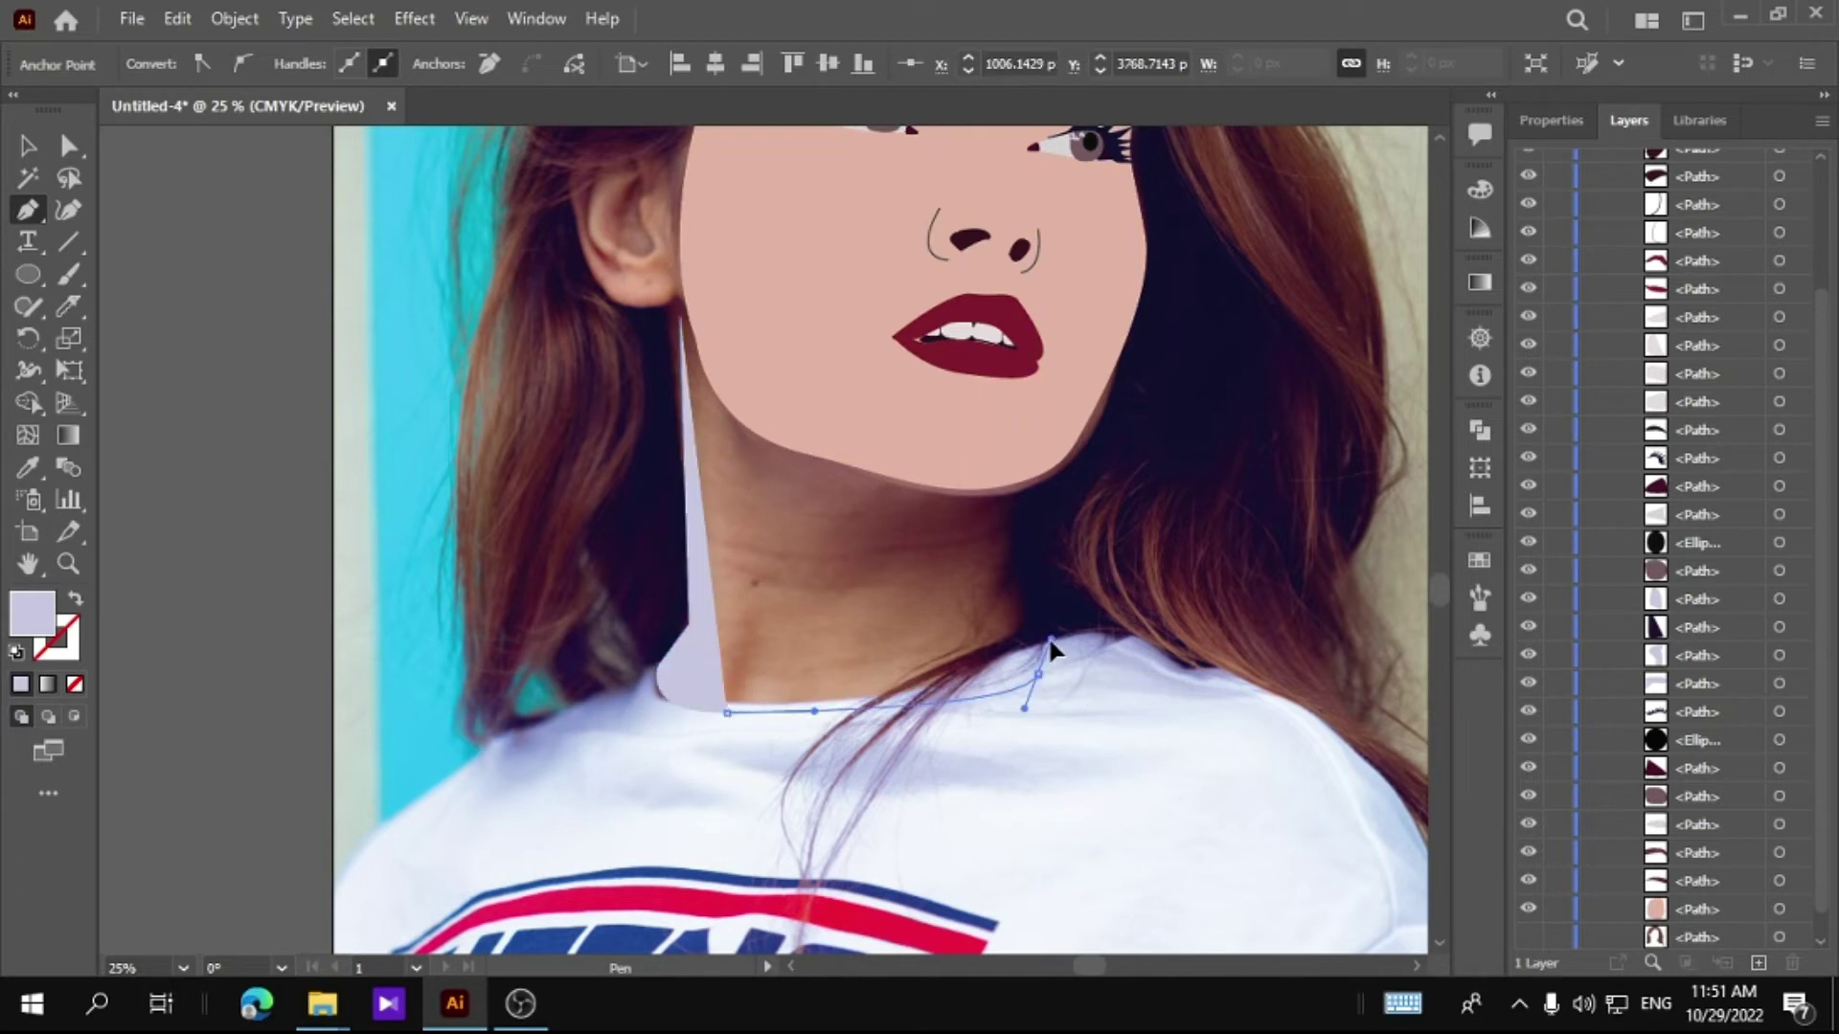
left_click(1005, 589)
left_click(1010, 560)
left_click(1011, 520)
left_click(1021, 481)
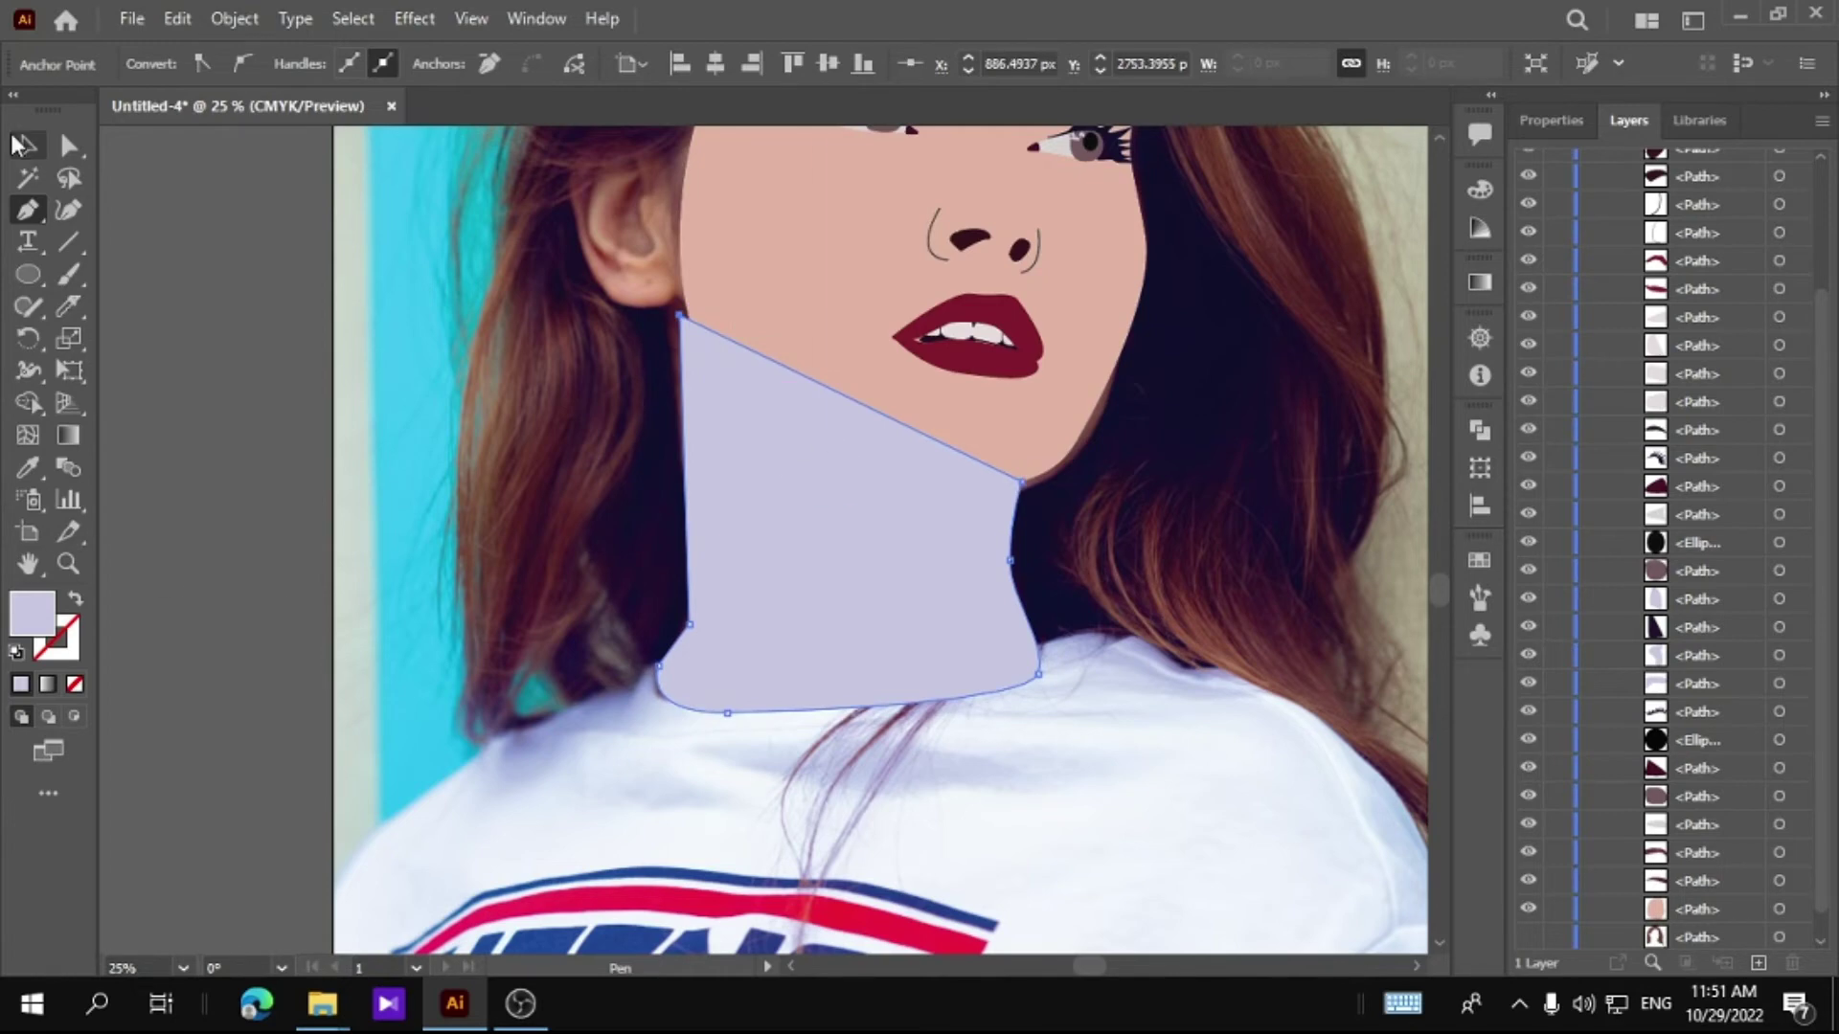
left_click(24, 144)
Step: Fill the neck with a darker skin tone, ce9484, and move it lower in the layer stack
key("i")
left_click(758, 275)
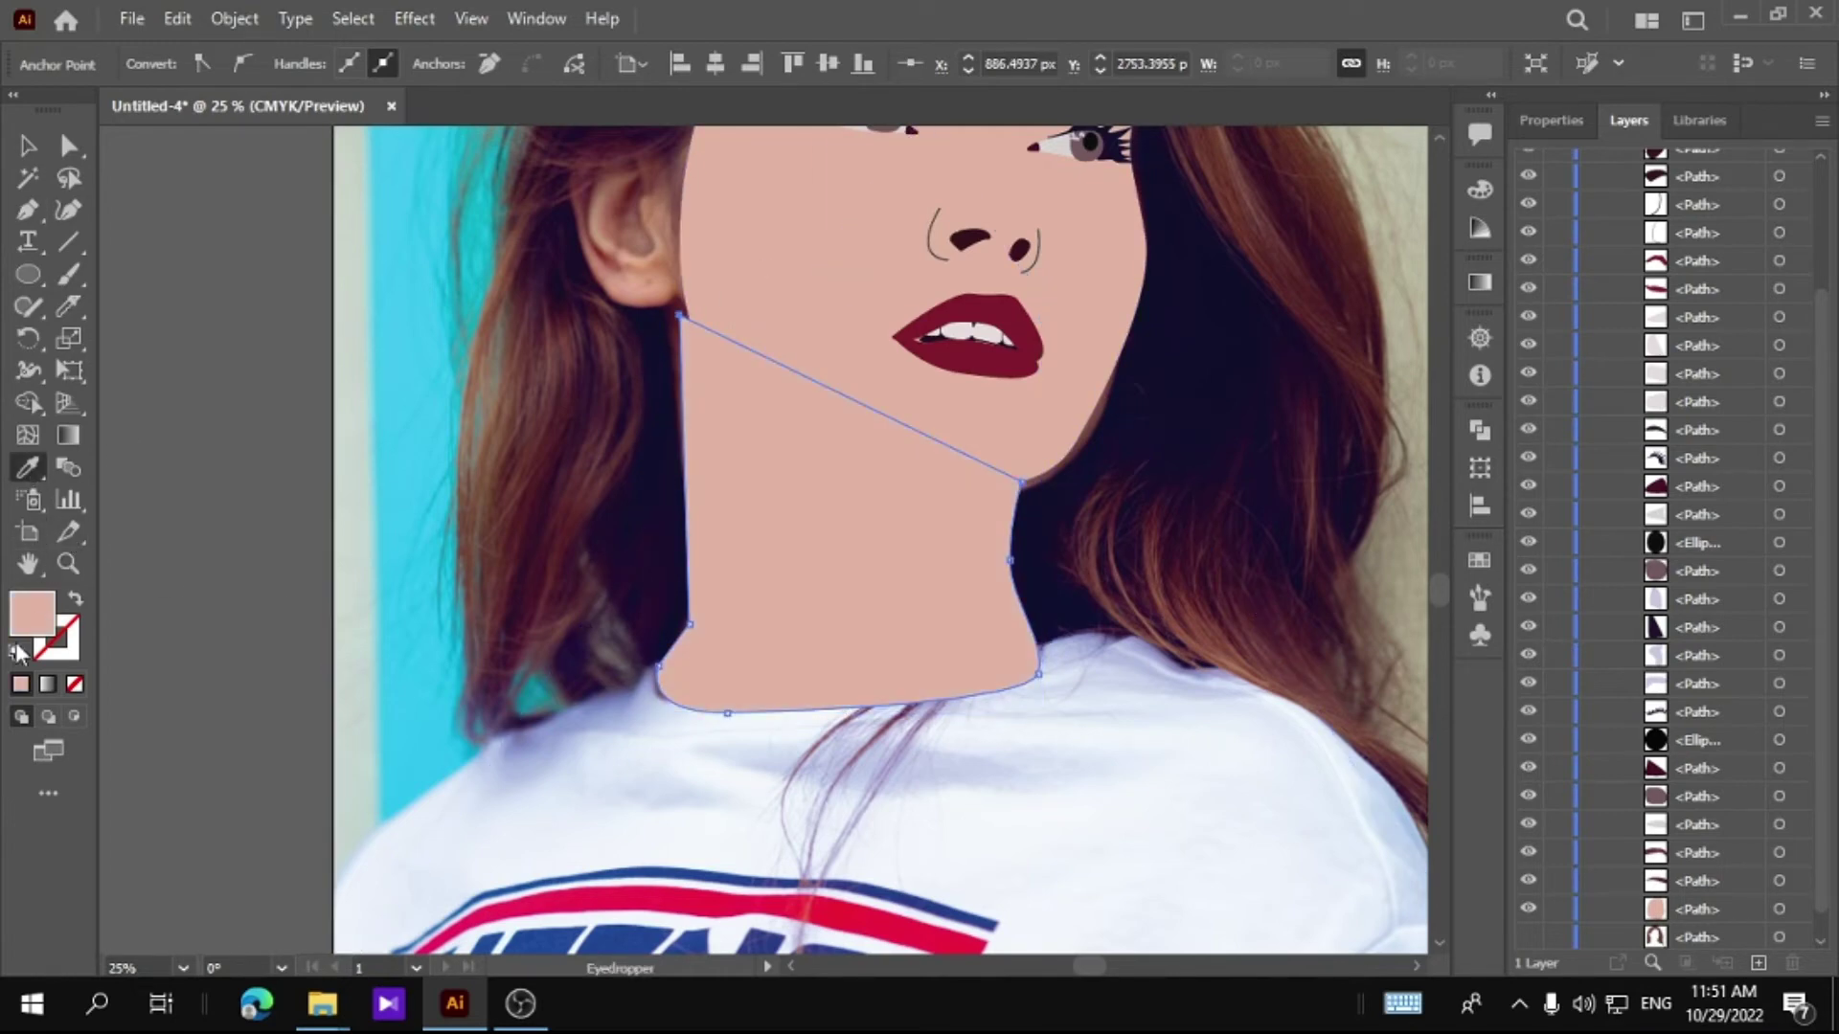
double_click(32, 613)
left_click_drag(1090, 515, 1116, 538)
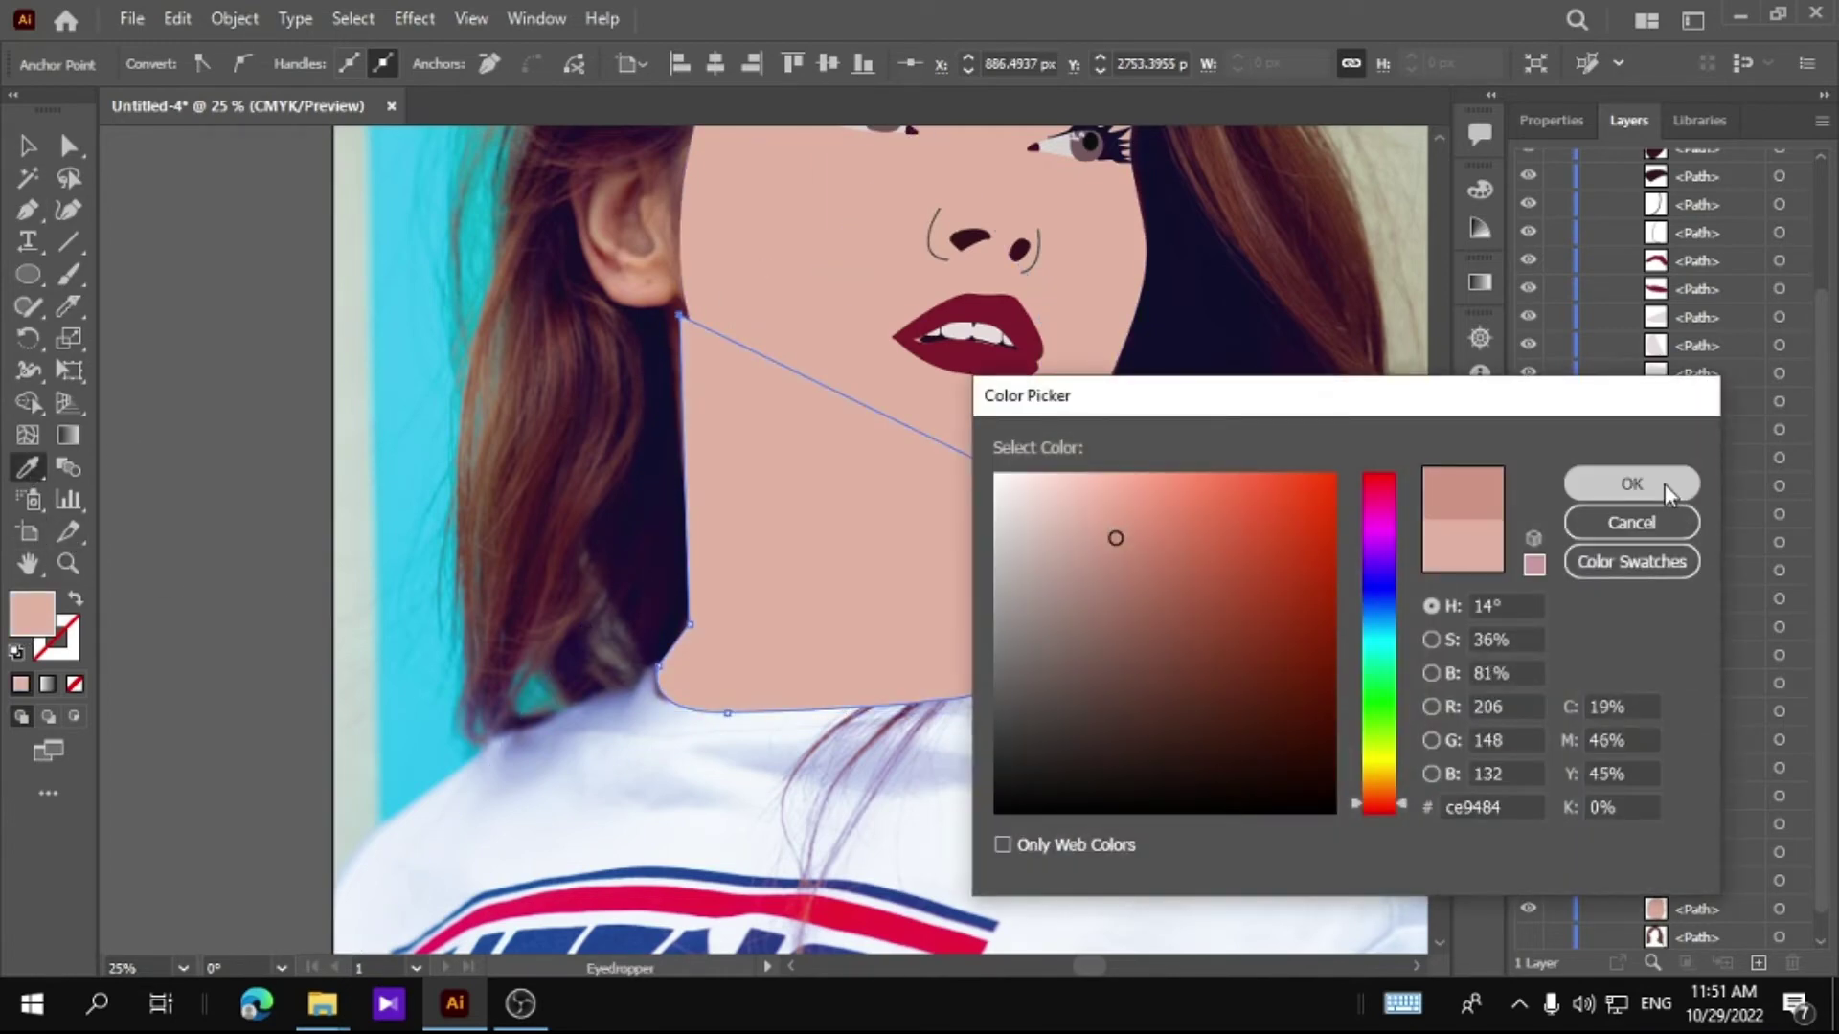
left_click(1631, 484)
key("v")
left_click(312, 443)
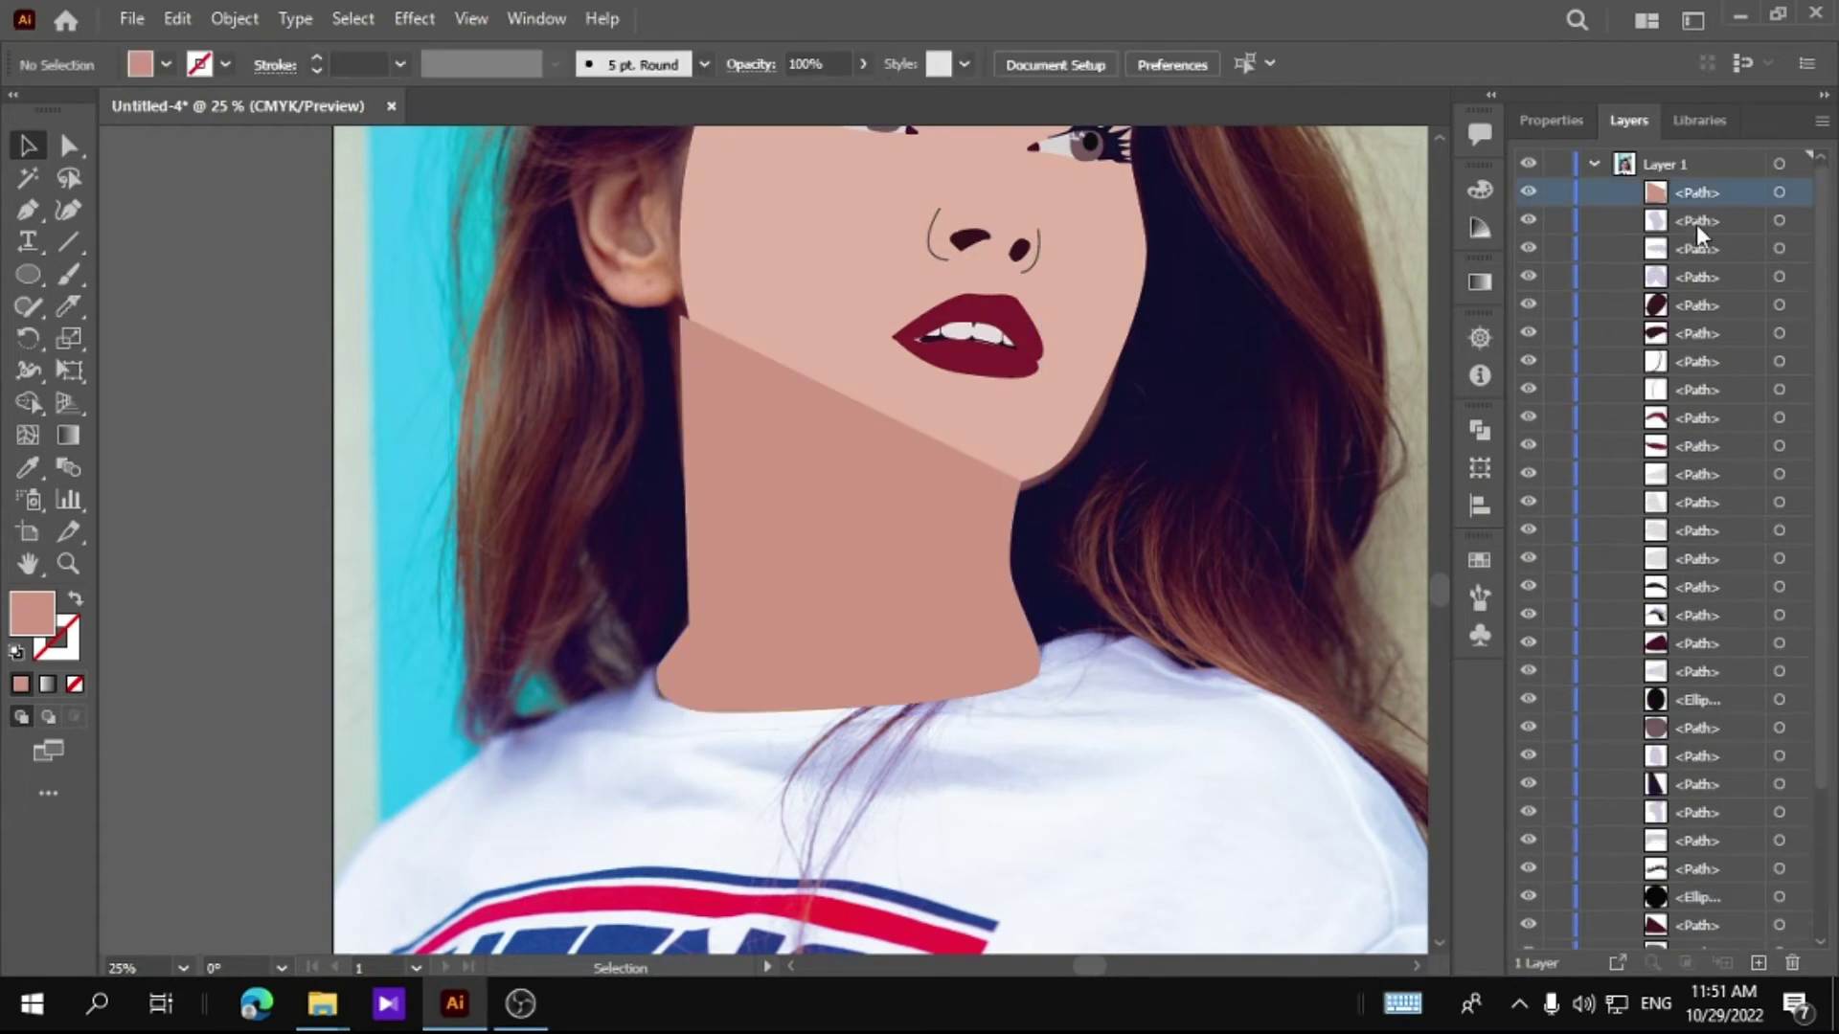
mouse_move(1698, 235)
left_mouse_down()
mouse_move(1698, 929)
mouse_move(1552, 914)
left_mouse_up()
Step: Hide the neck and start the shirt outline from the left canvas edge up to the collar
left_click(1531, 885)
scroll(636, 719, "down", 2)
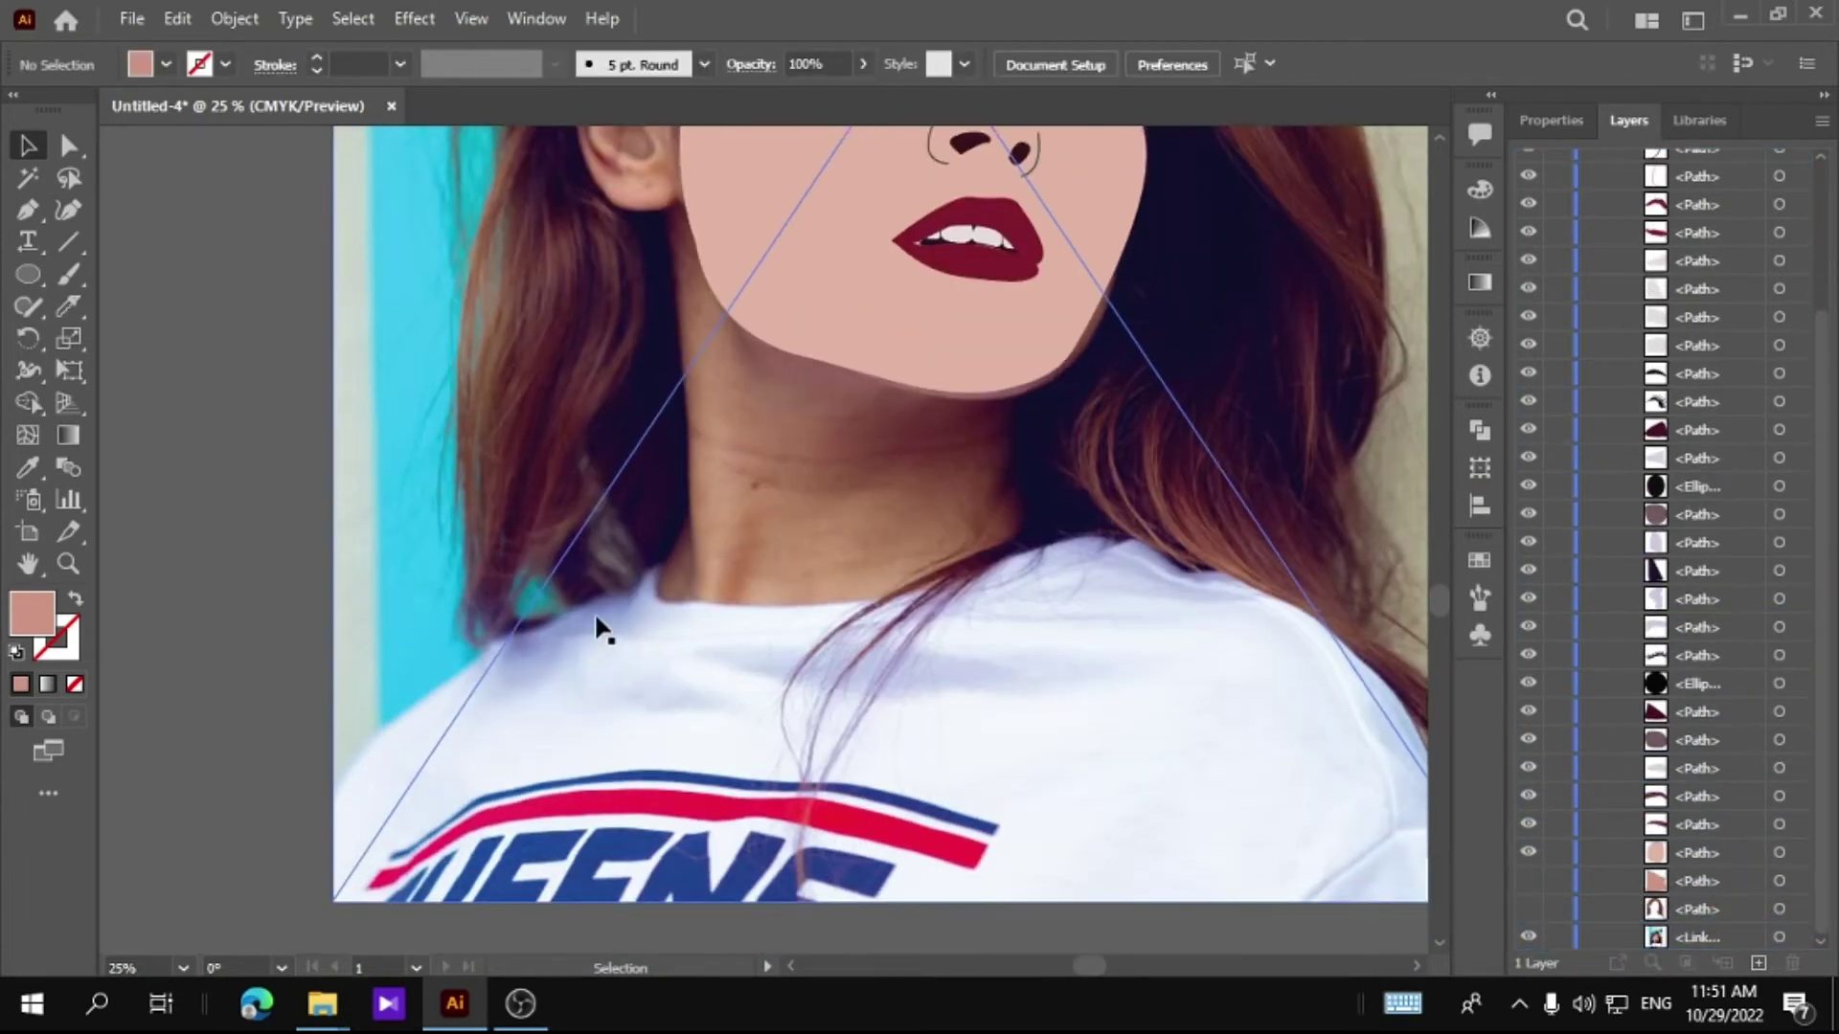
left_click(17, 207)
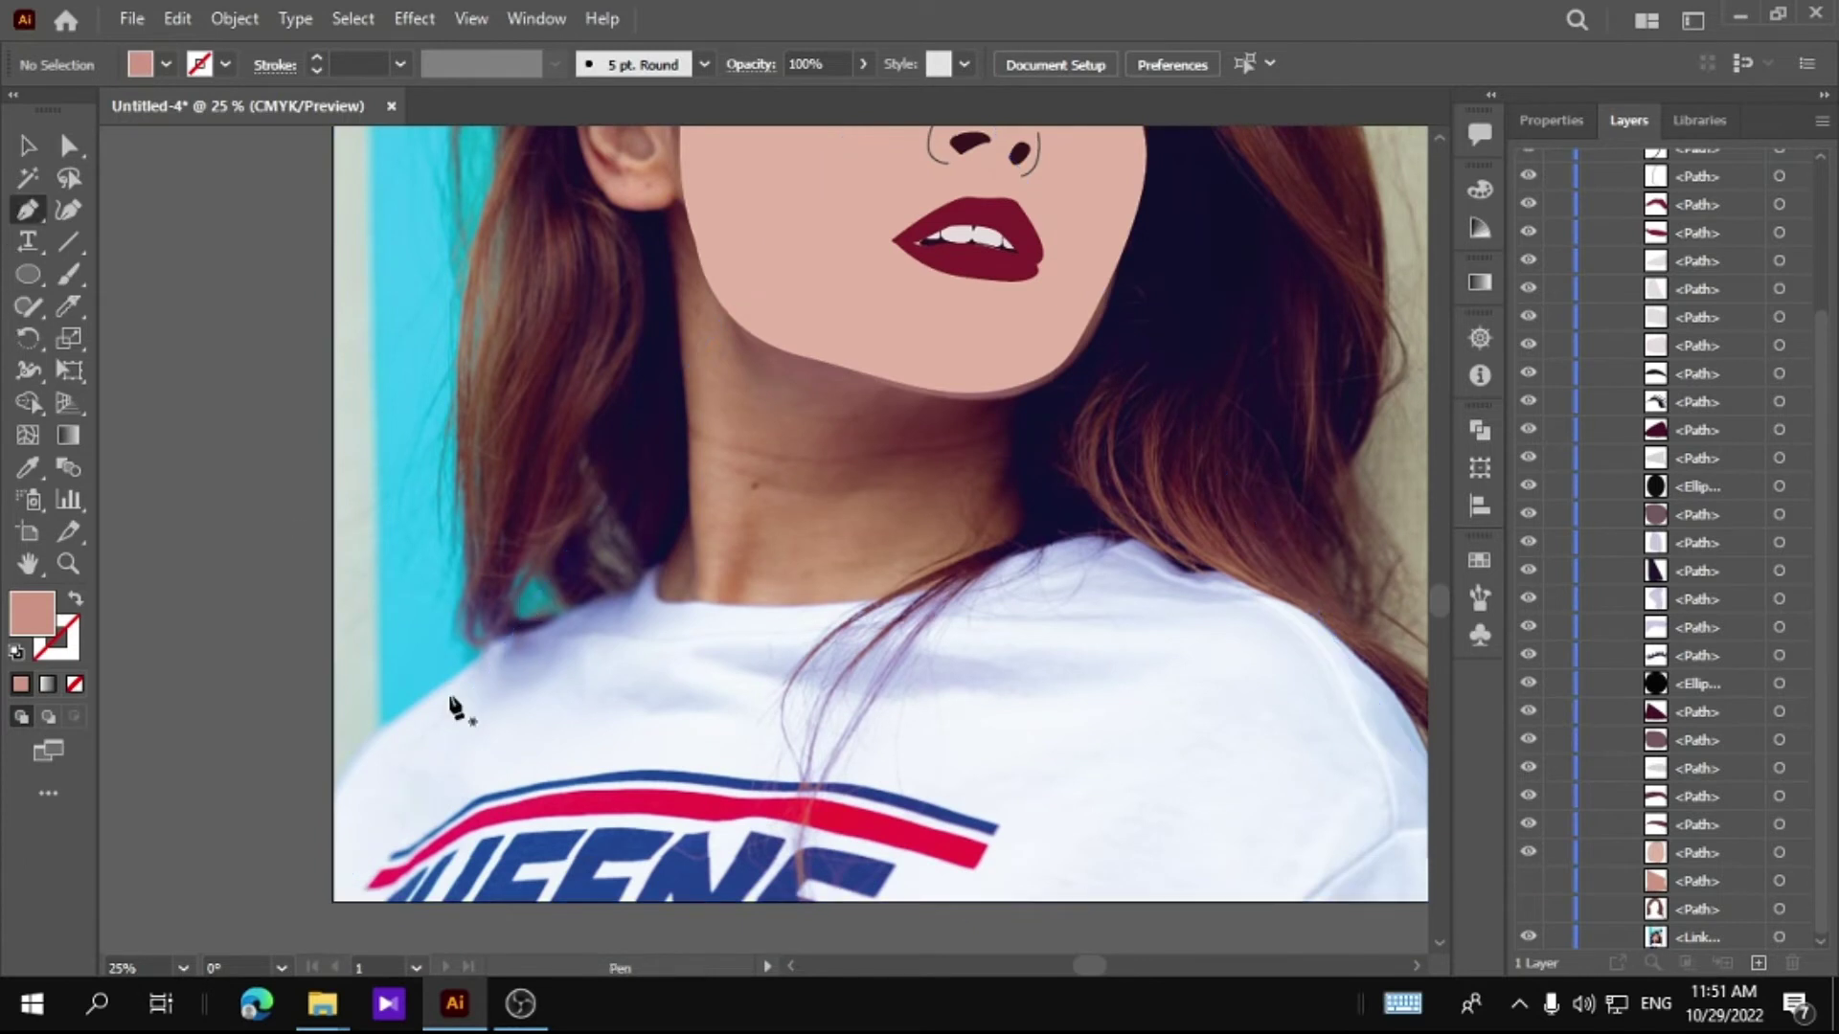
left_click(332, 793)
left_click_drag(649, 571, 731, 580)
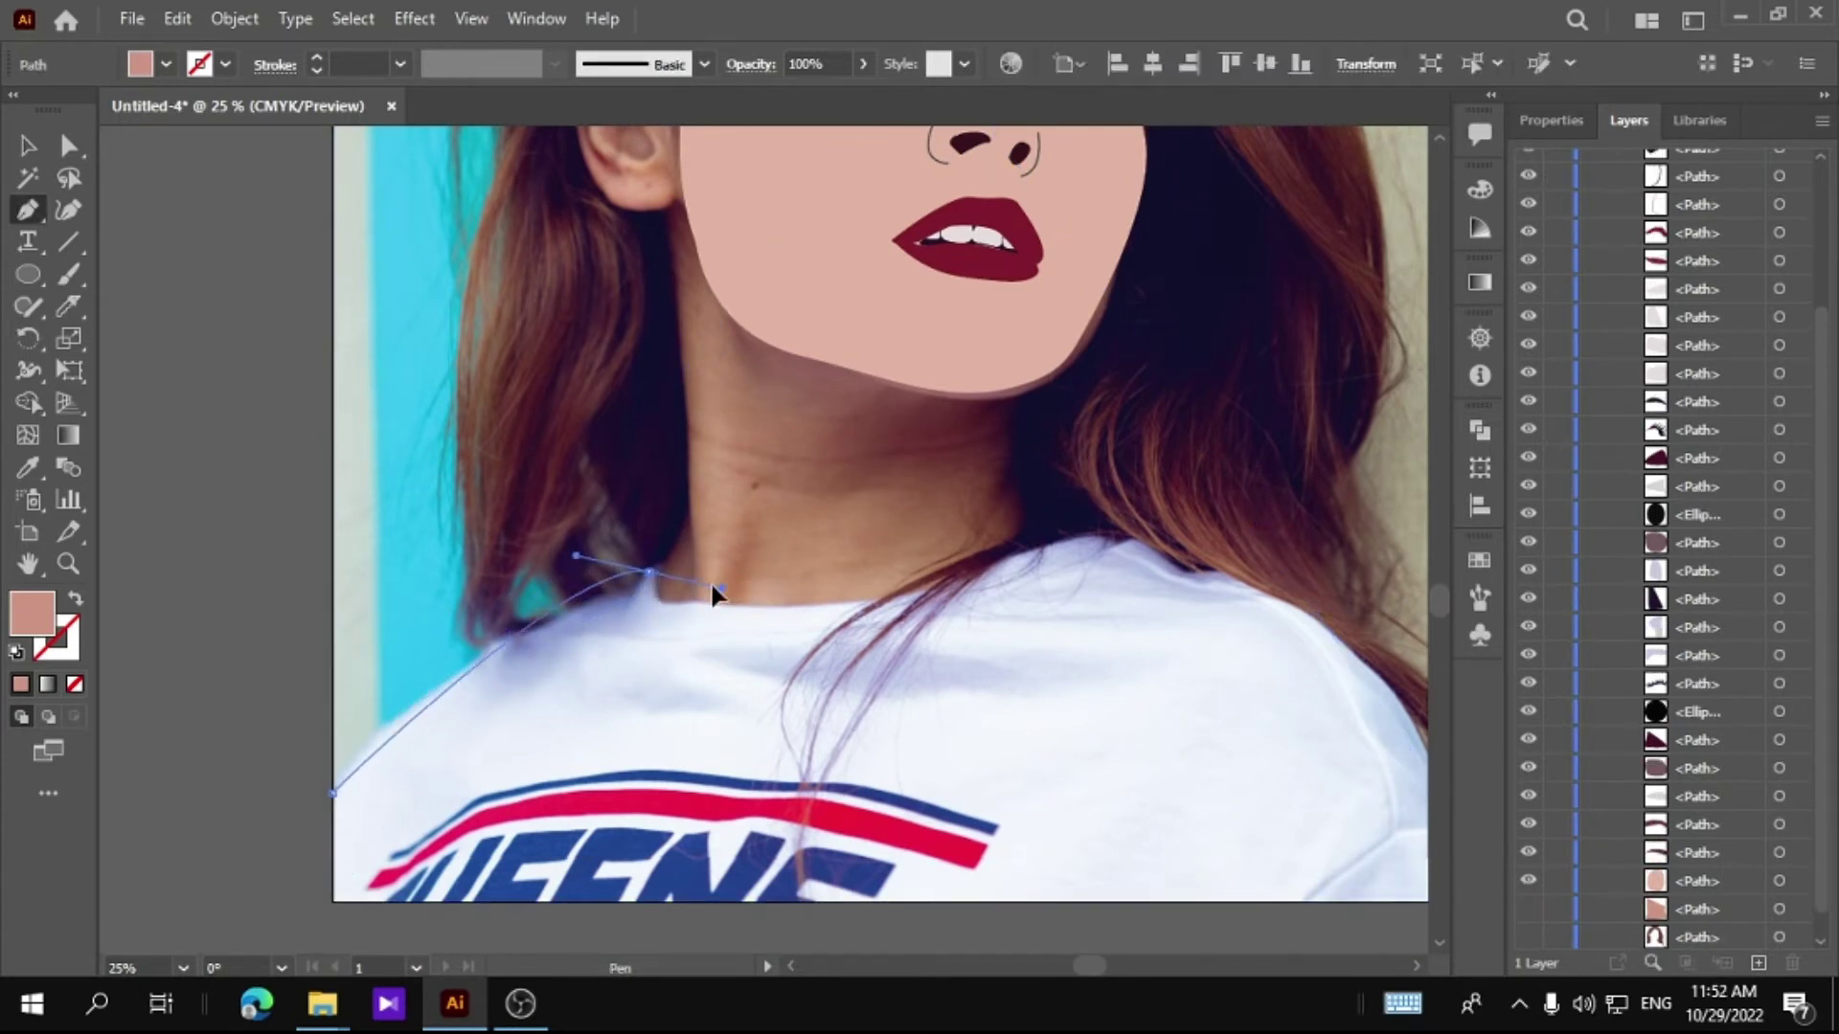
left_click(648, 572)
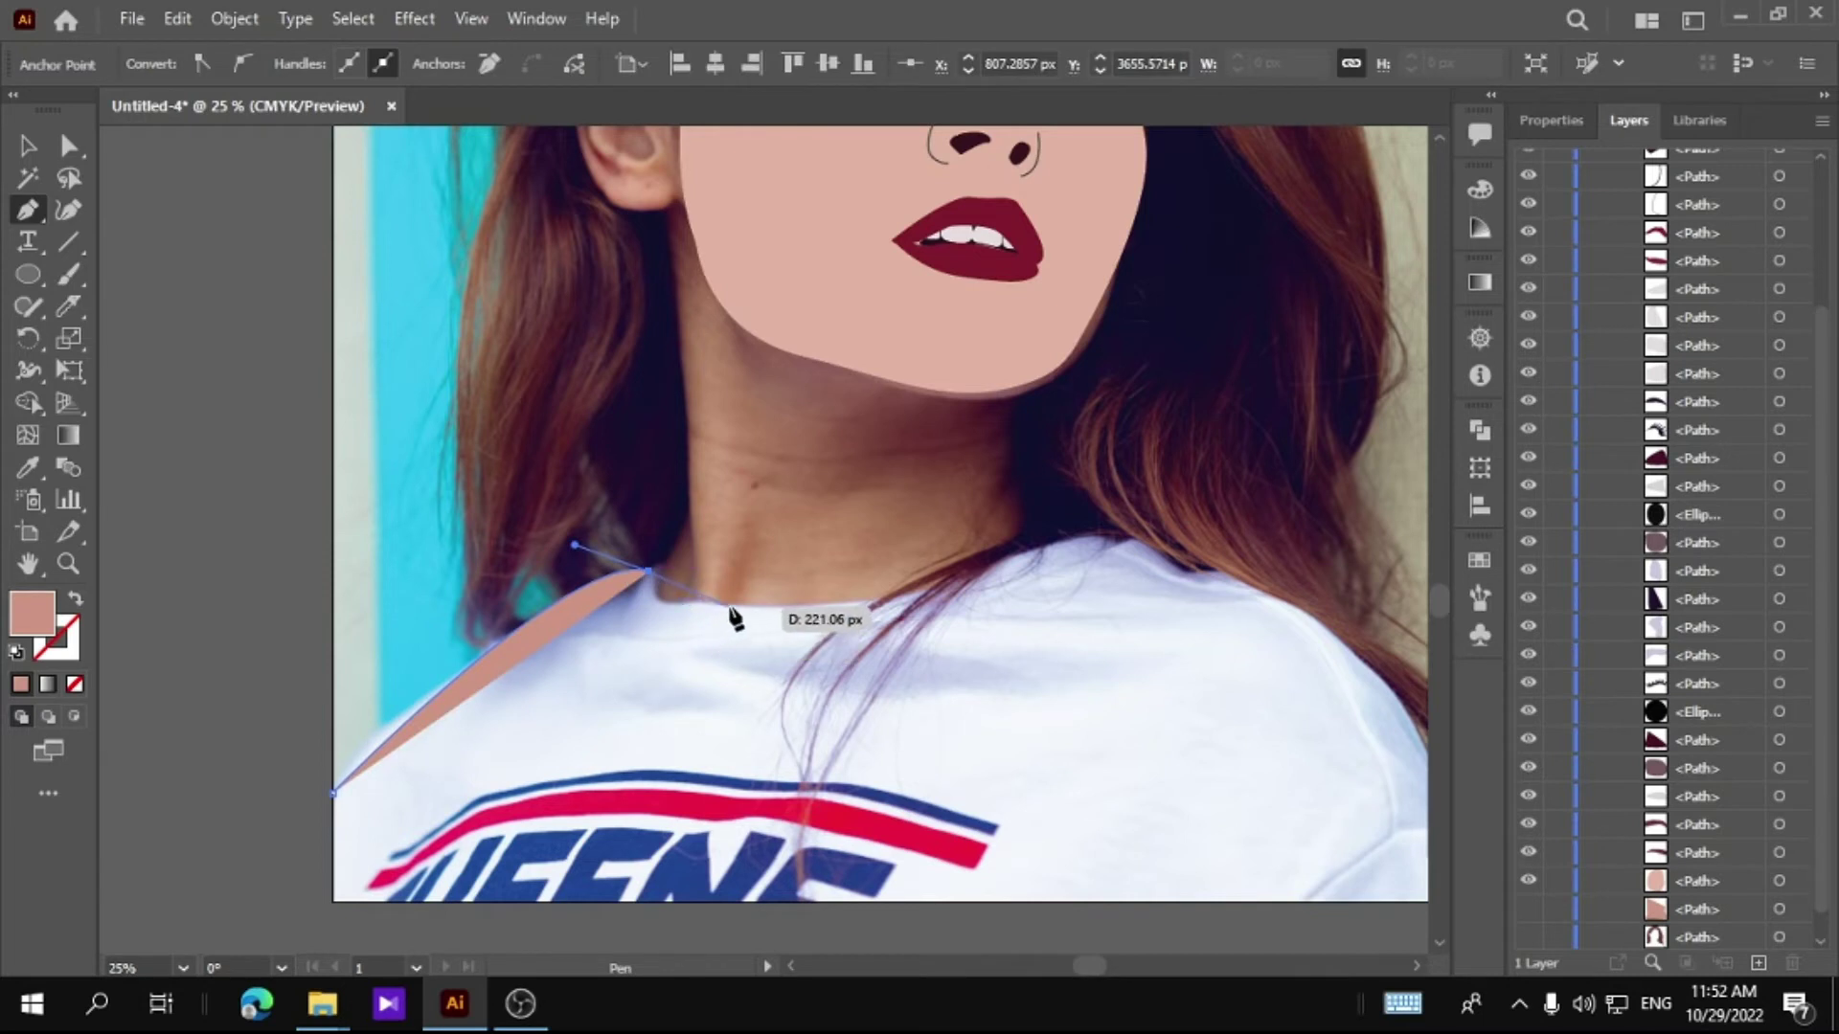
Step: Continue the shirt outline along the neckline and right shoulder to the artboard bottom
left_click_drag(812, 606, 814, 607)
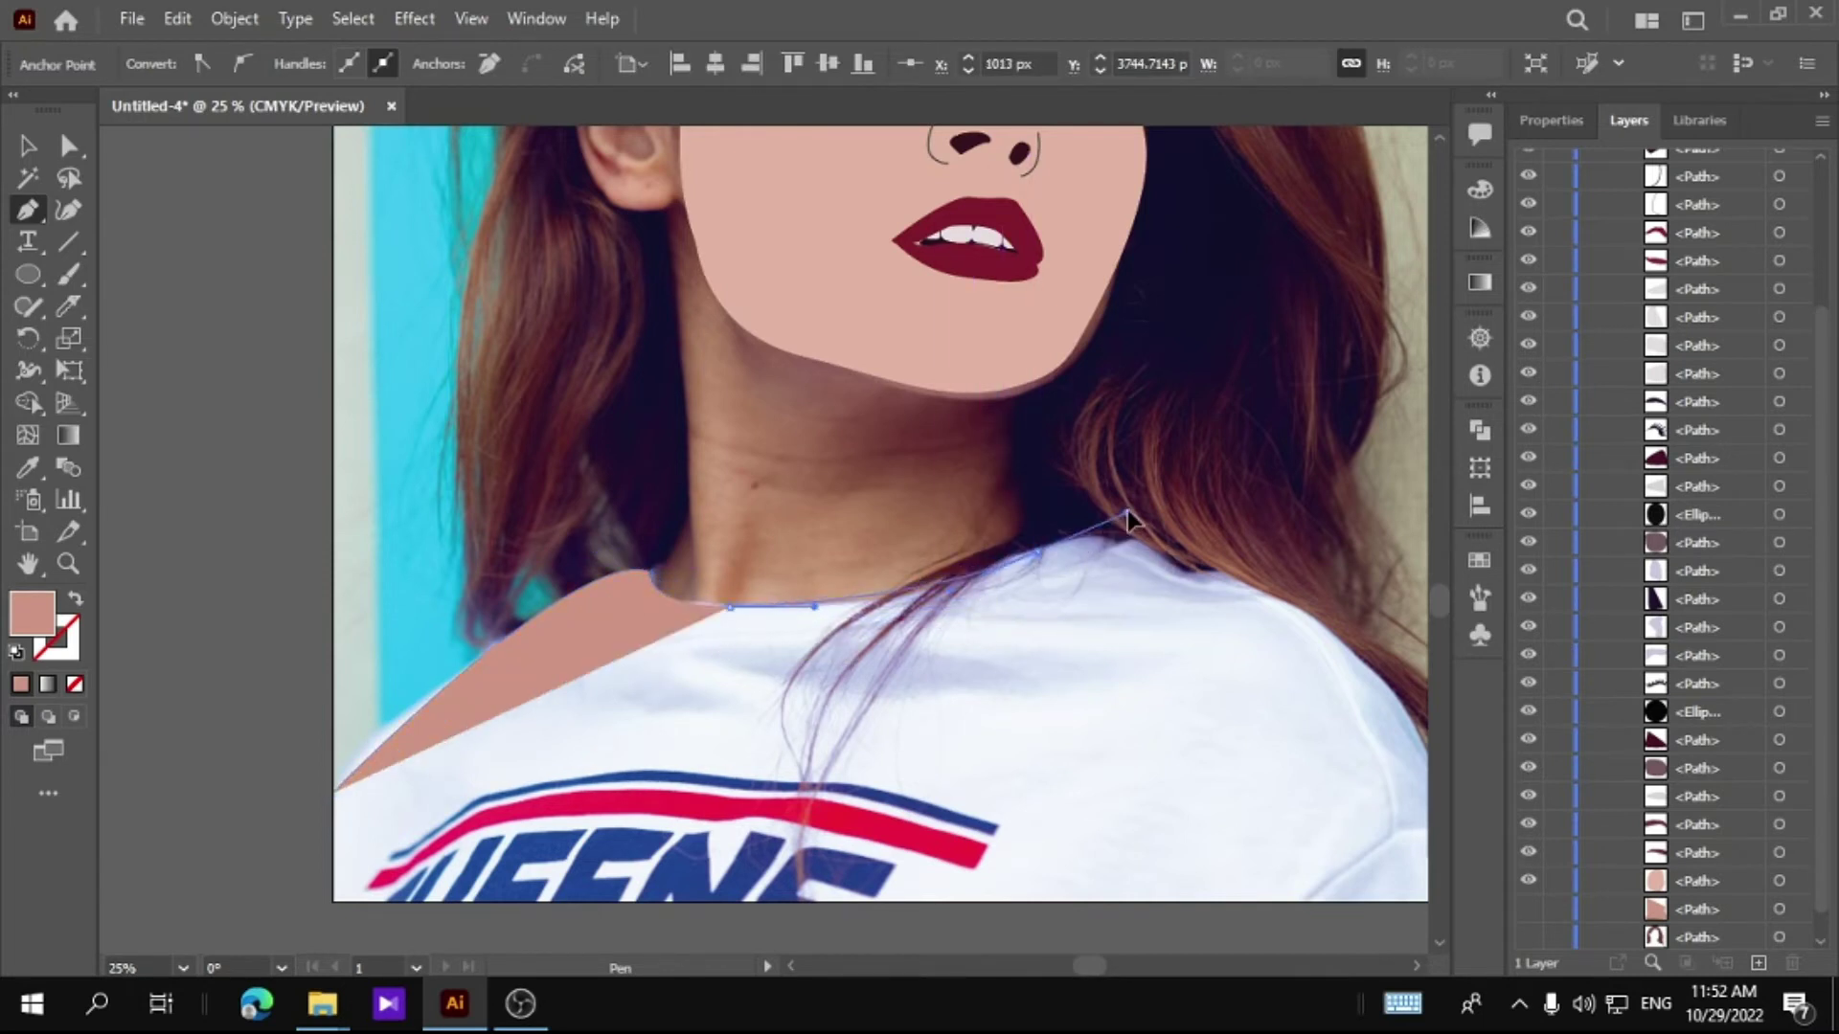
left_click_drag(1128, 517, 1244, 592)
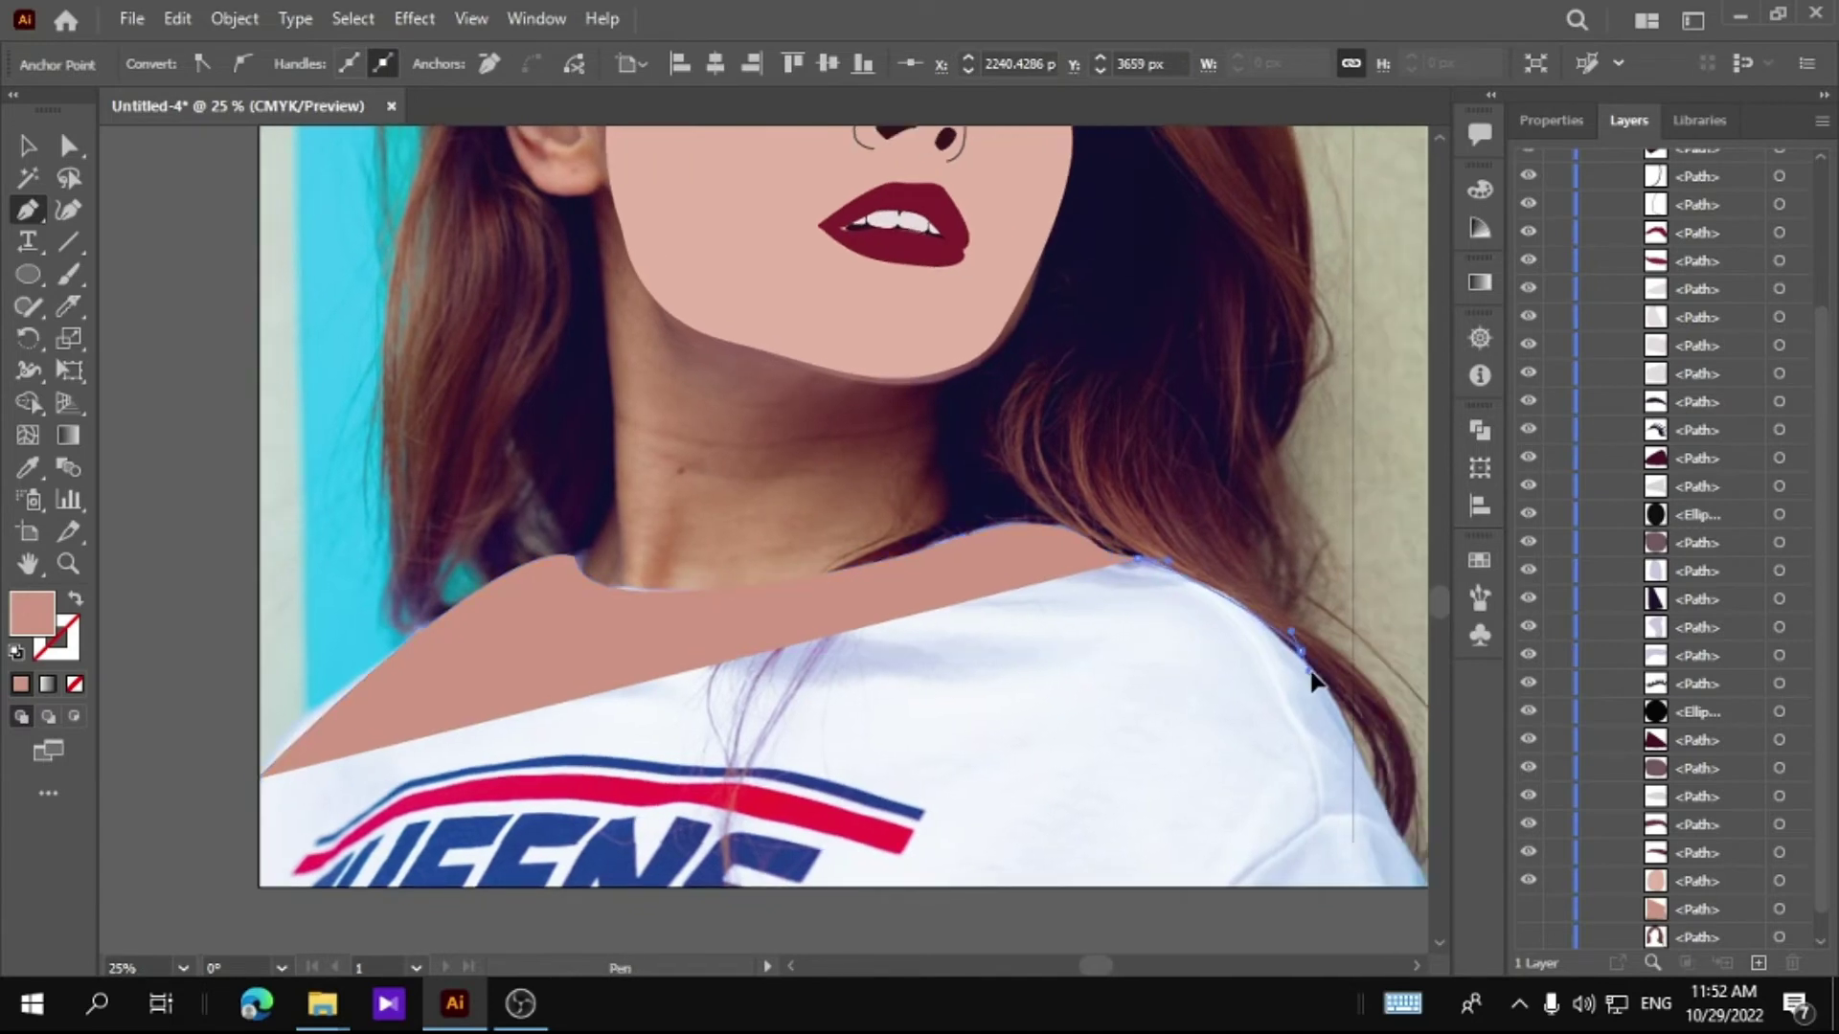
left_click_drag(1294, 653, 1386, 780)
left_click_drag(1250, 821, 1245, 848)
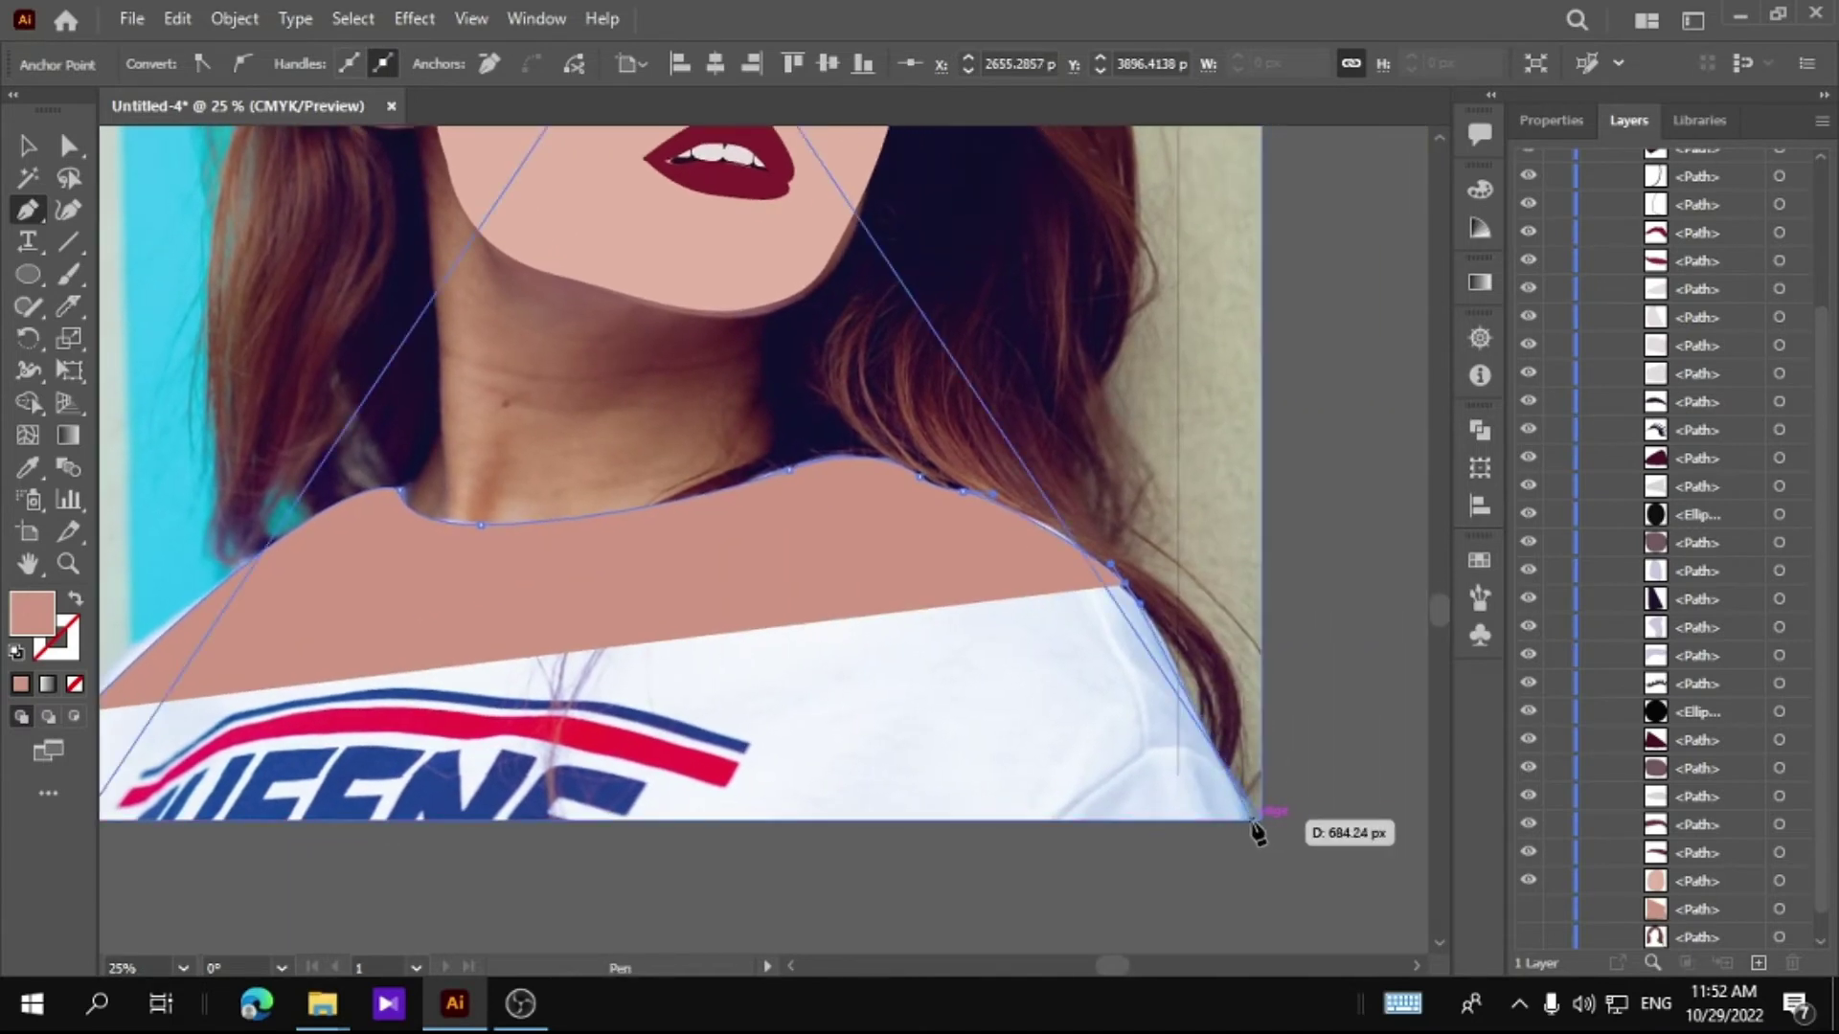
scroll(1018, 865, "left", 5)
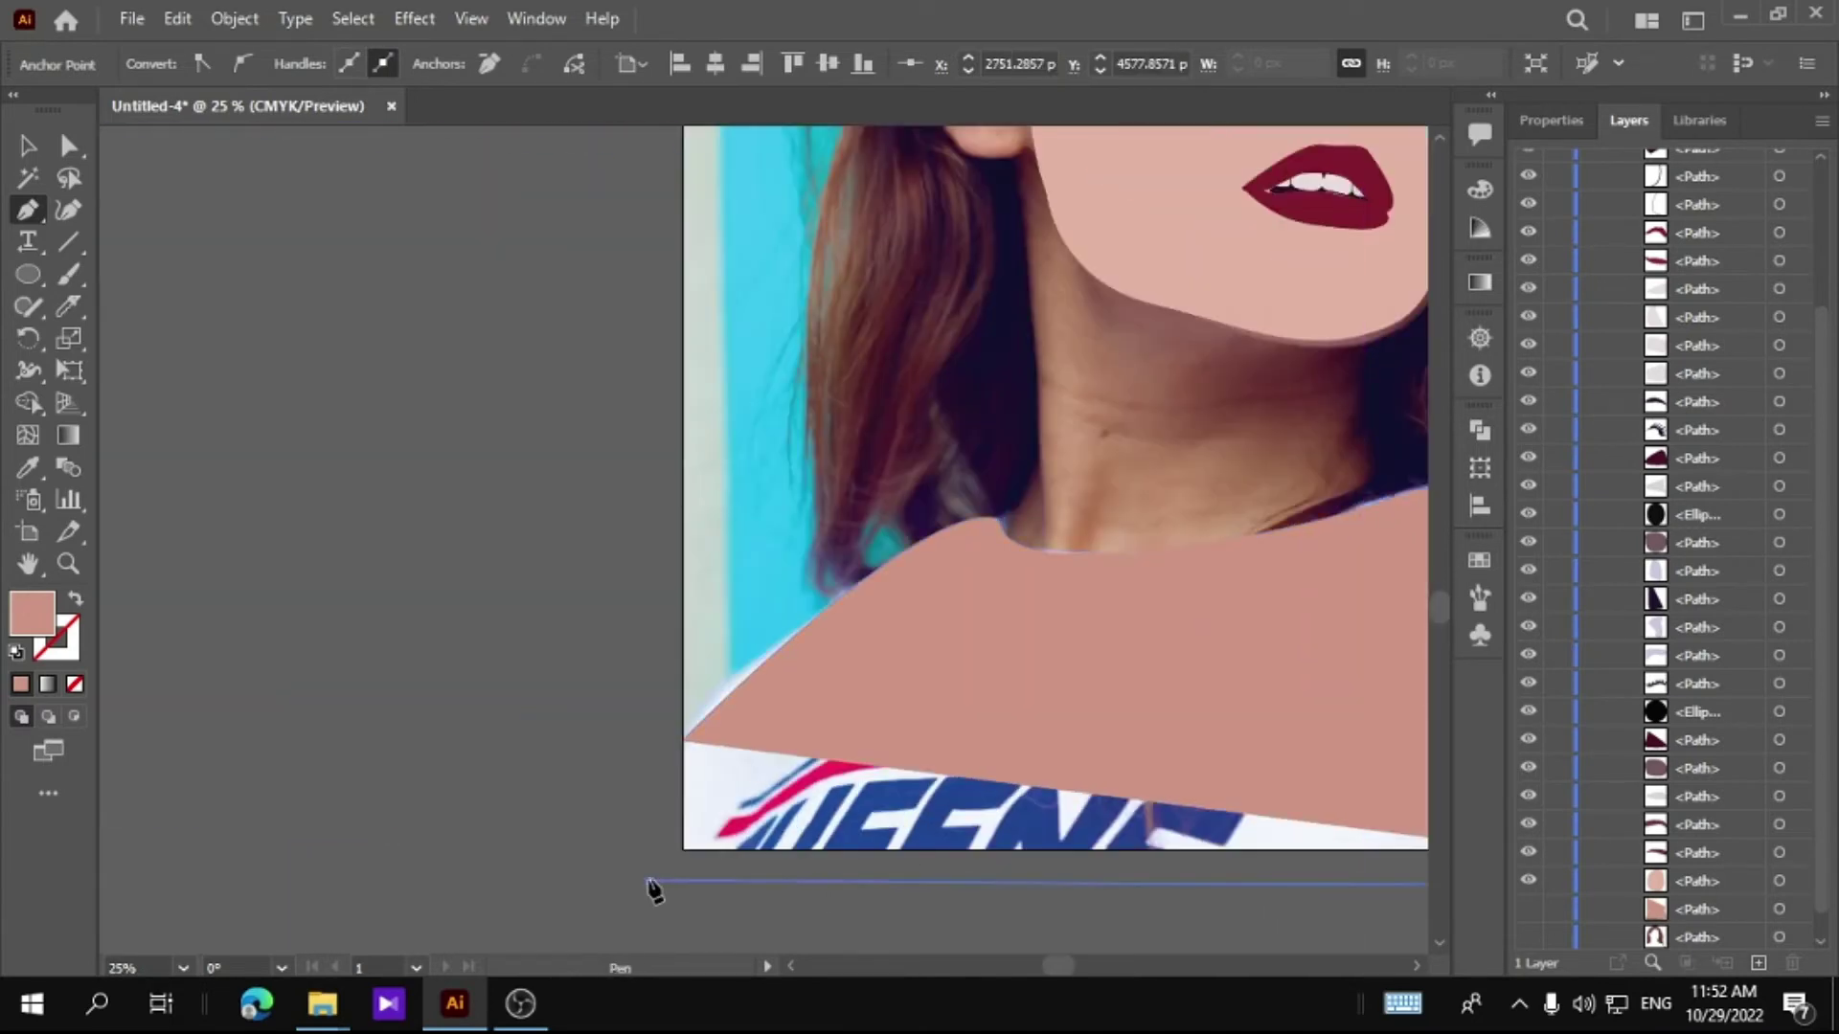
left_click(649, 879)
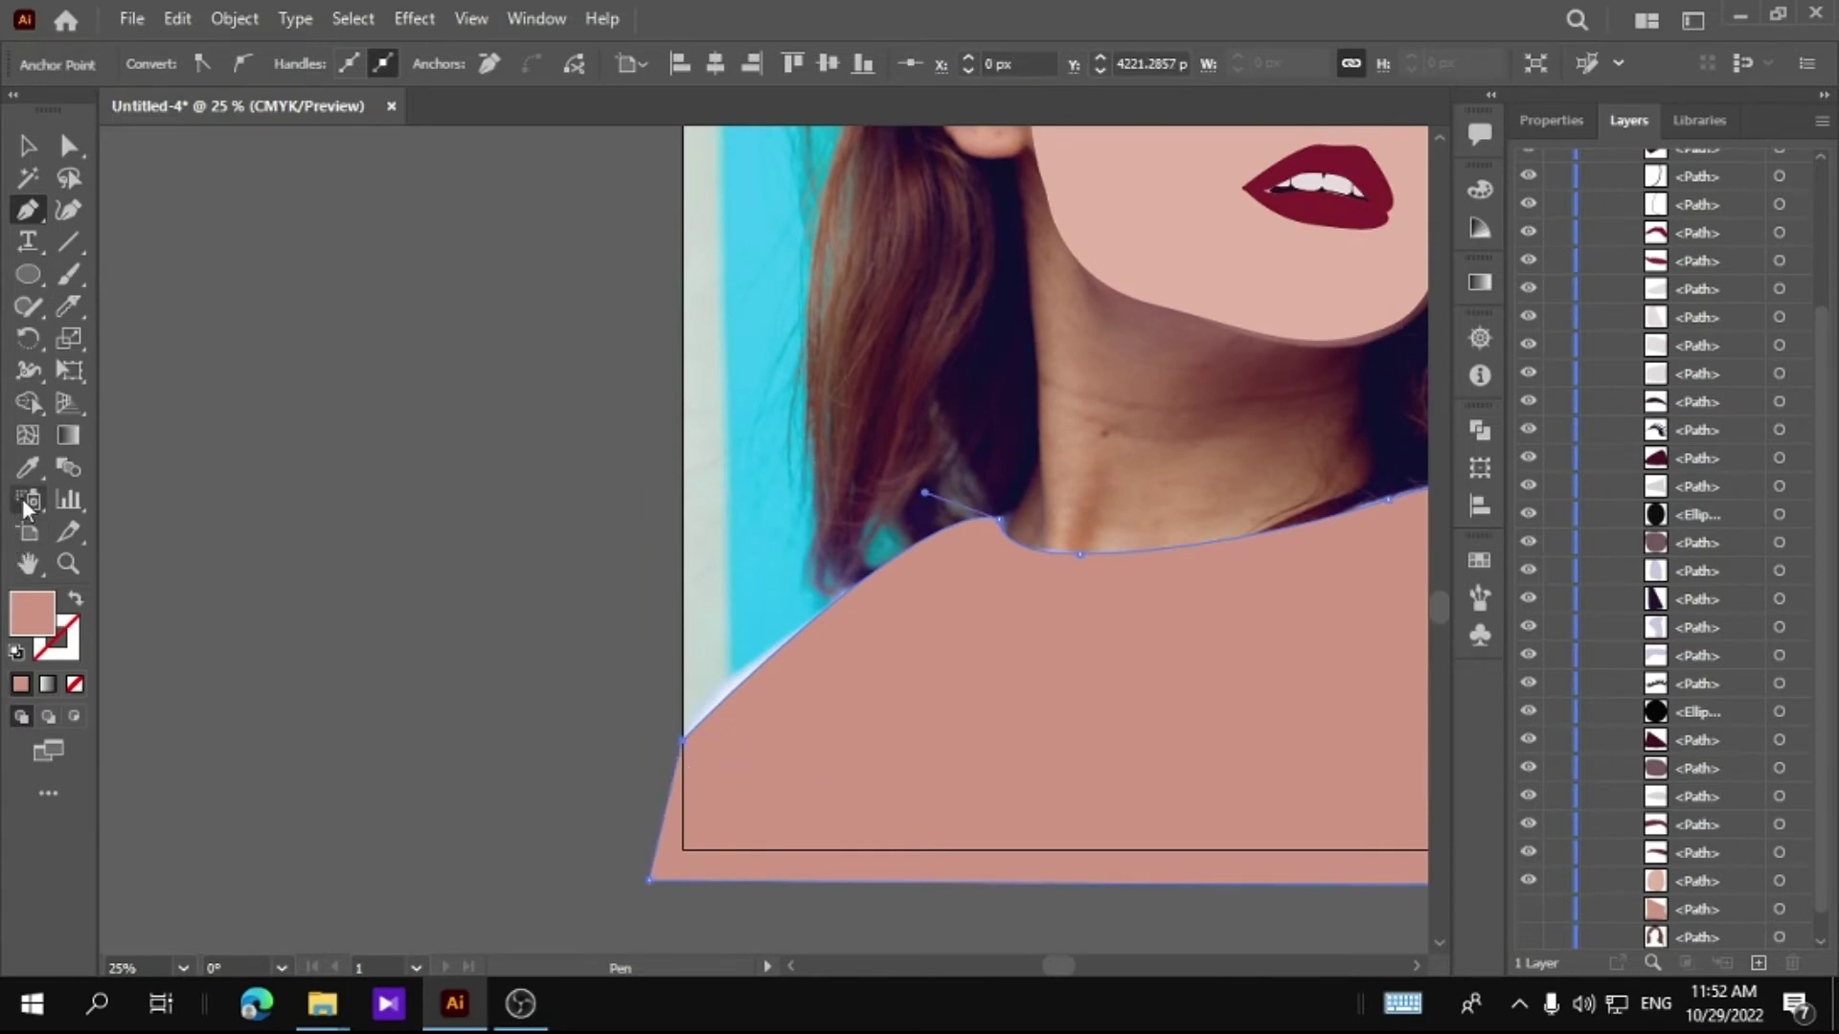
Step: Fill the closed shirt shape with pale light grey, e5e0df
double_click(30, 621)
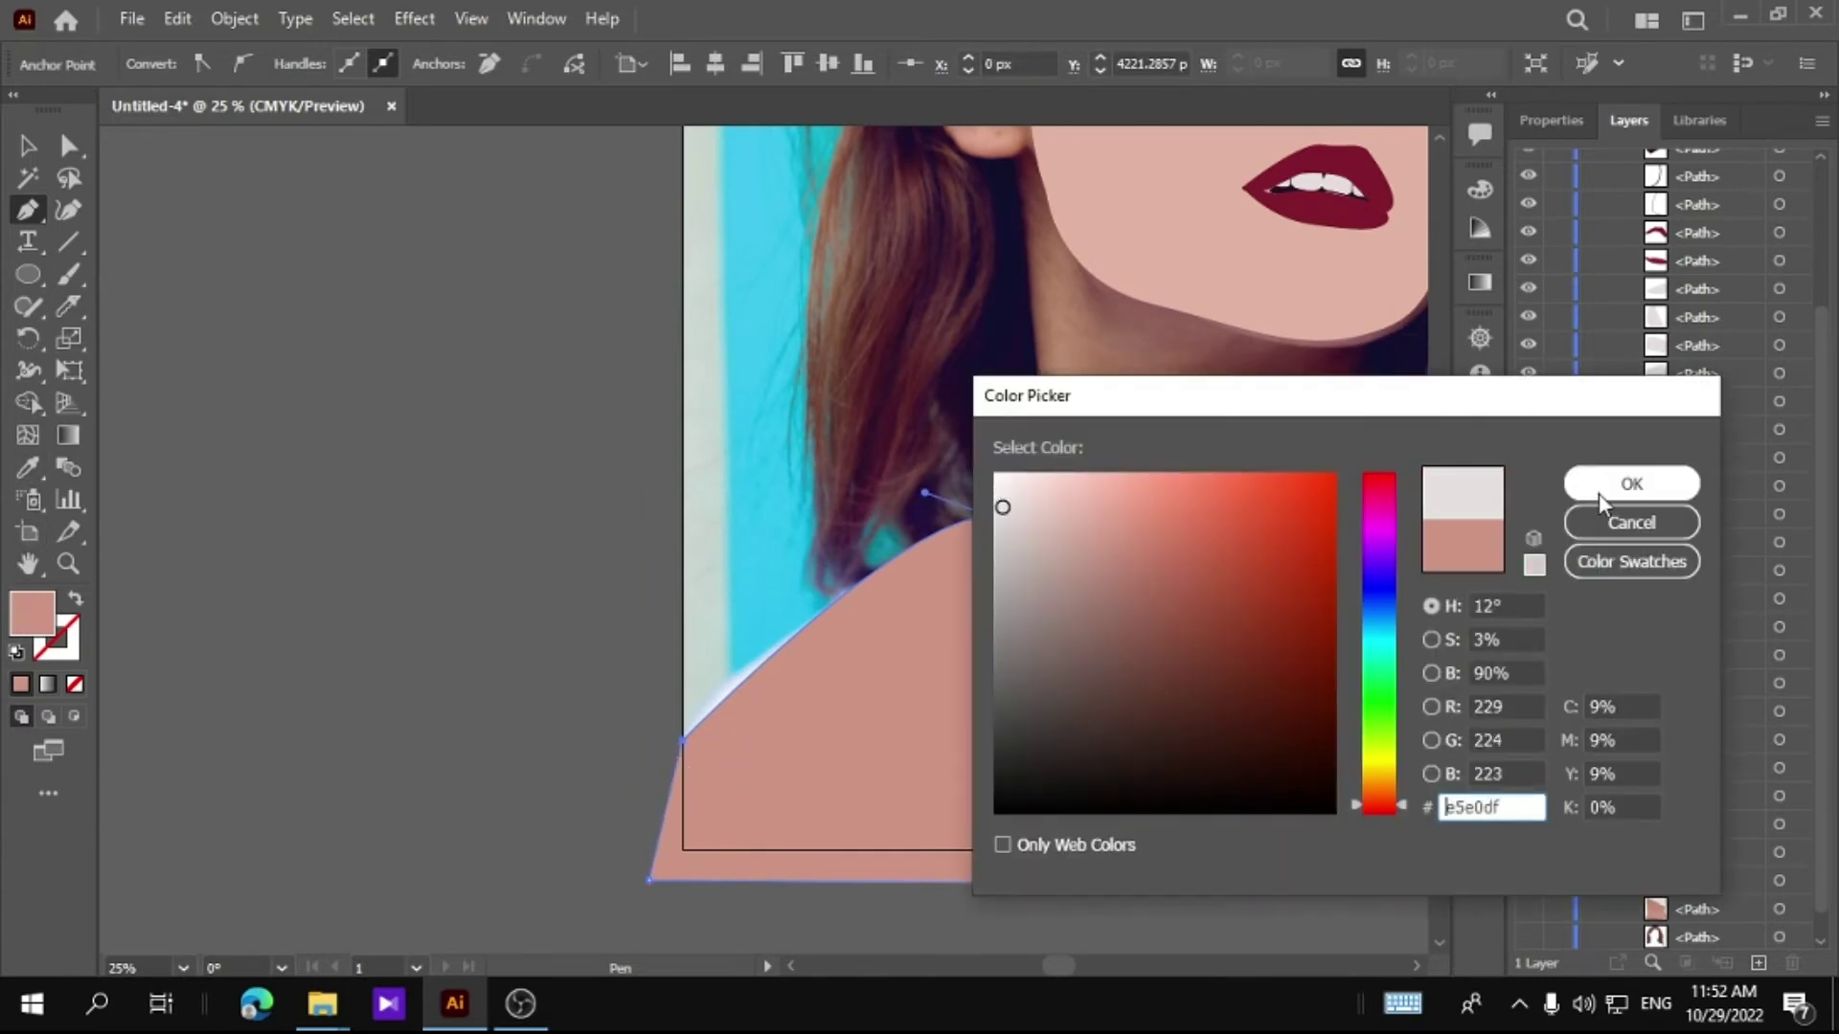
left_click(1600, 484)
key("v")
left_click(390, 365)
mouse_move(573, 585)
left_mouse_down()
mouse_move(300, 556)
mouse_move(114, 574)
left_mouse_up()
scroll(1570, 843, "down", 3)
Step: Reveal the neck and hair shapes and nudge the shirt's neckline anchor beside the neck
left_click(1529, 900)
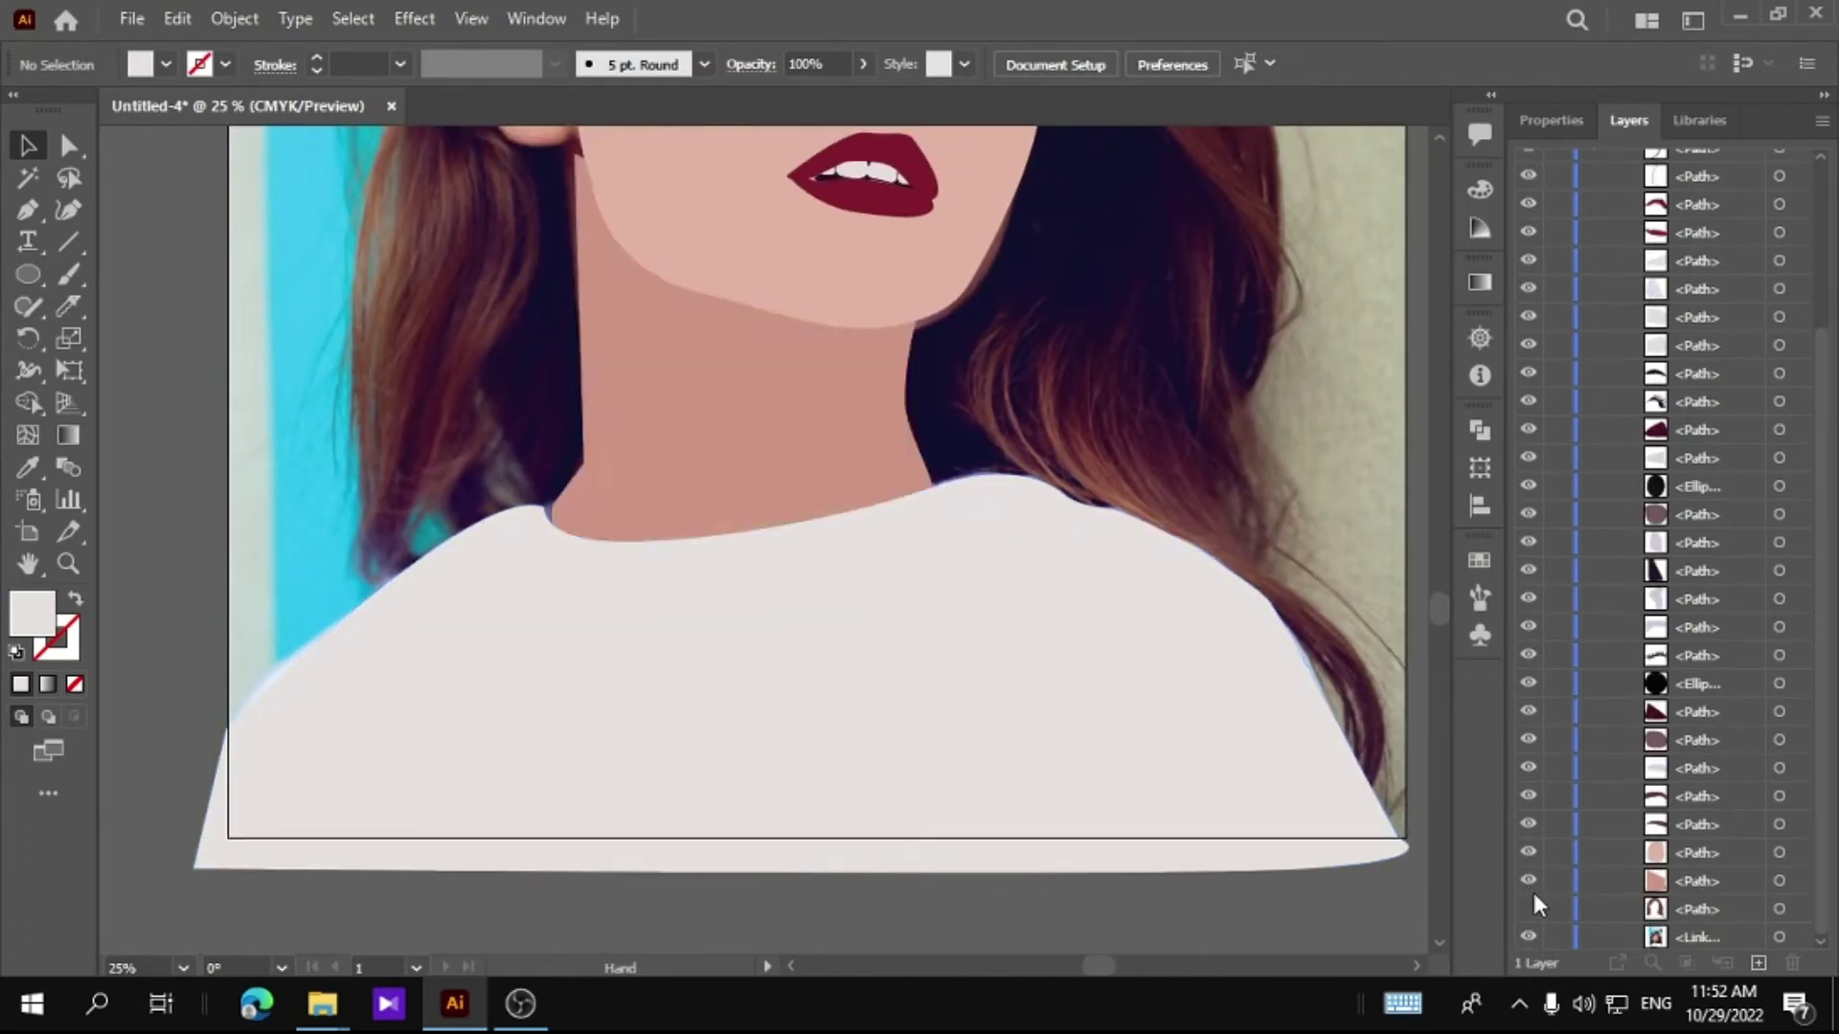
left_click(1528, 915)
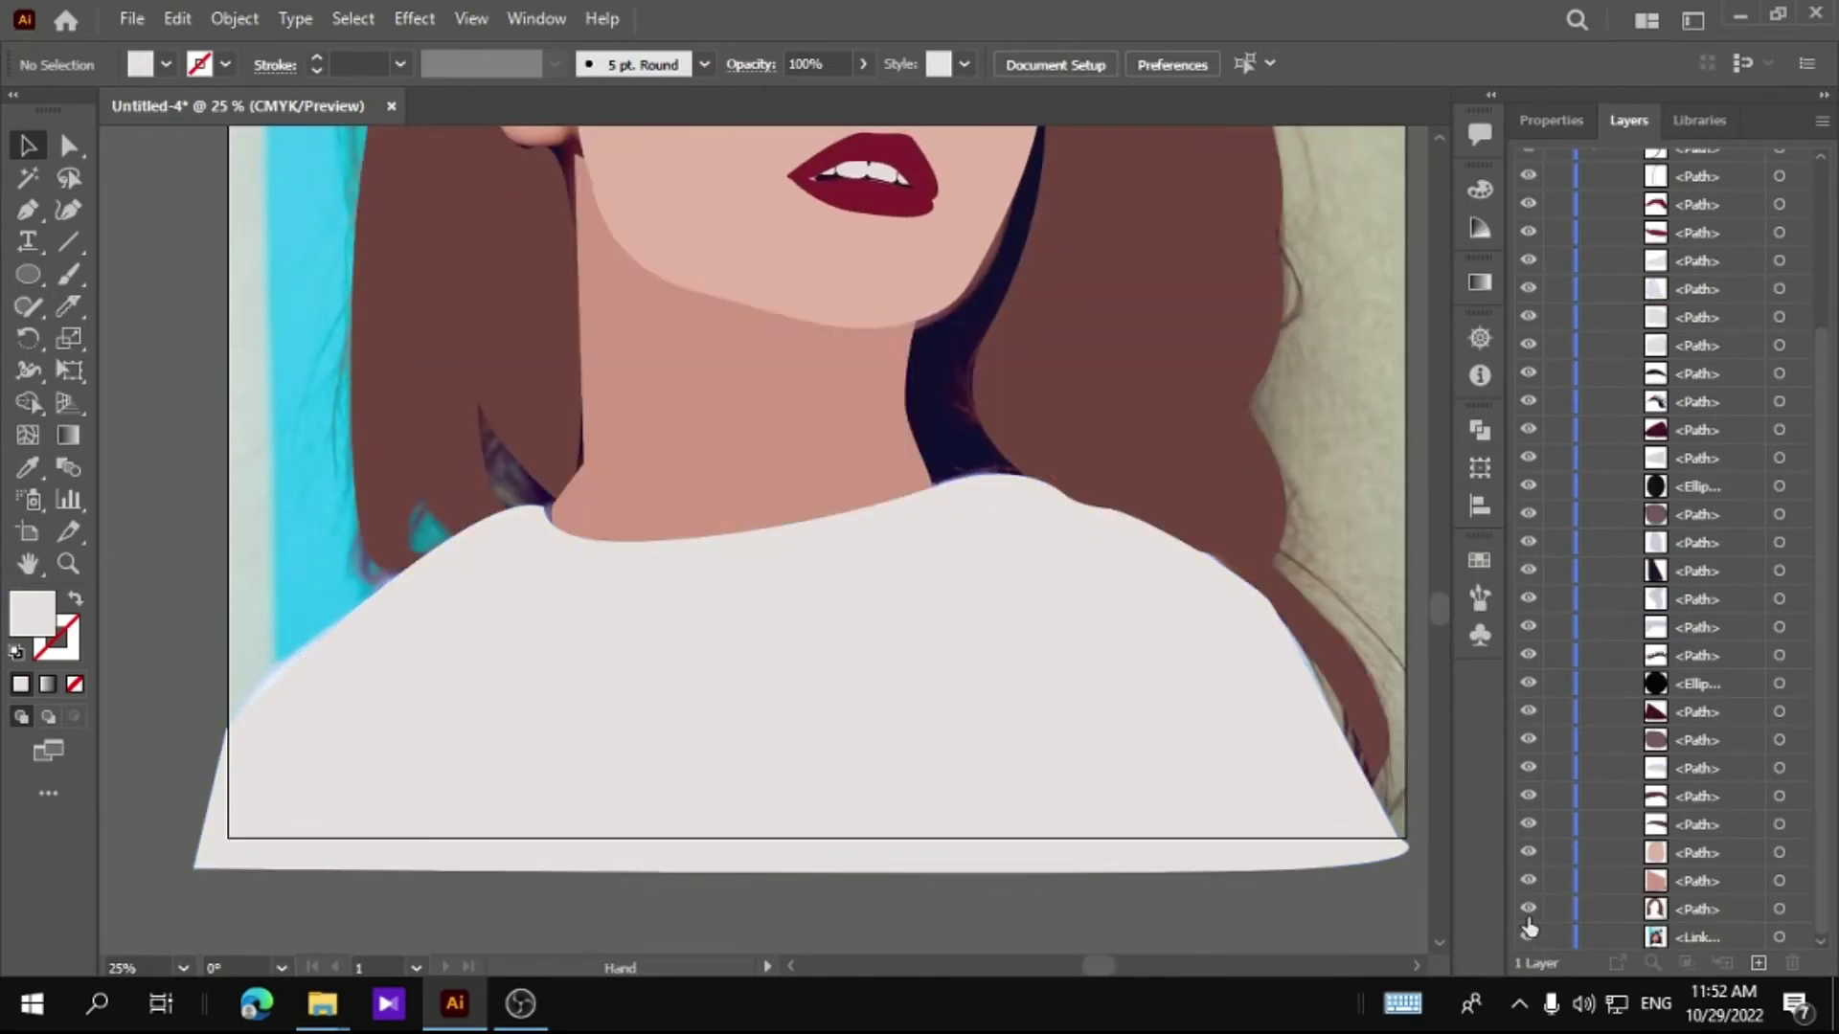
key("a")
left_click(517, 550)
left_click_drag(534, 521, 546, 526)
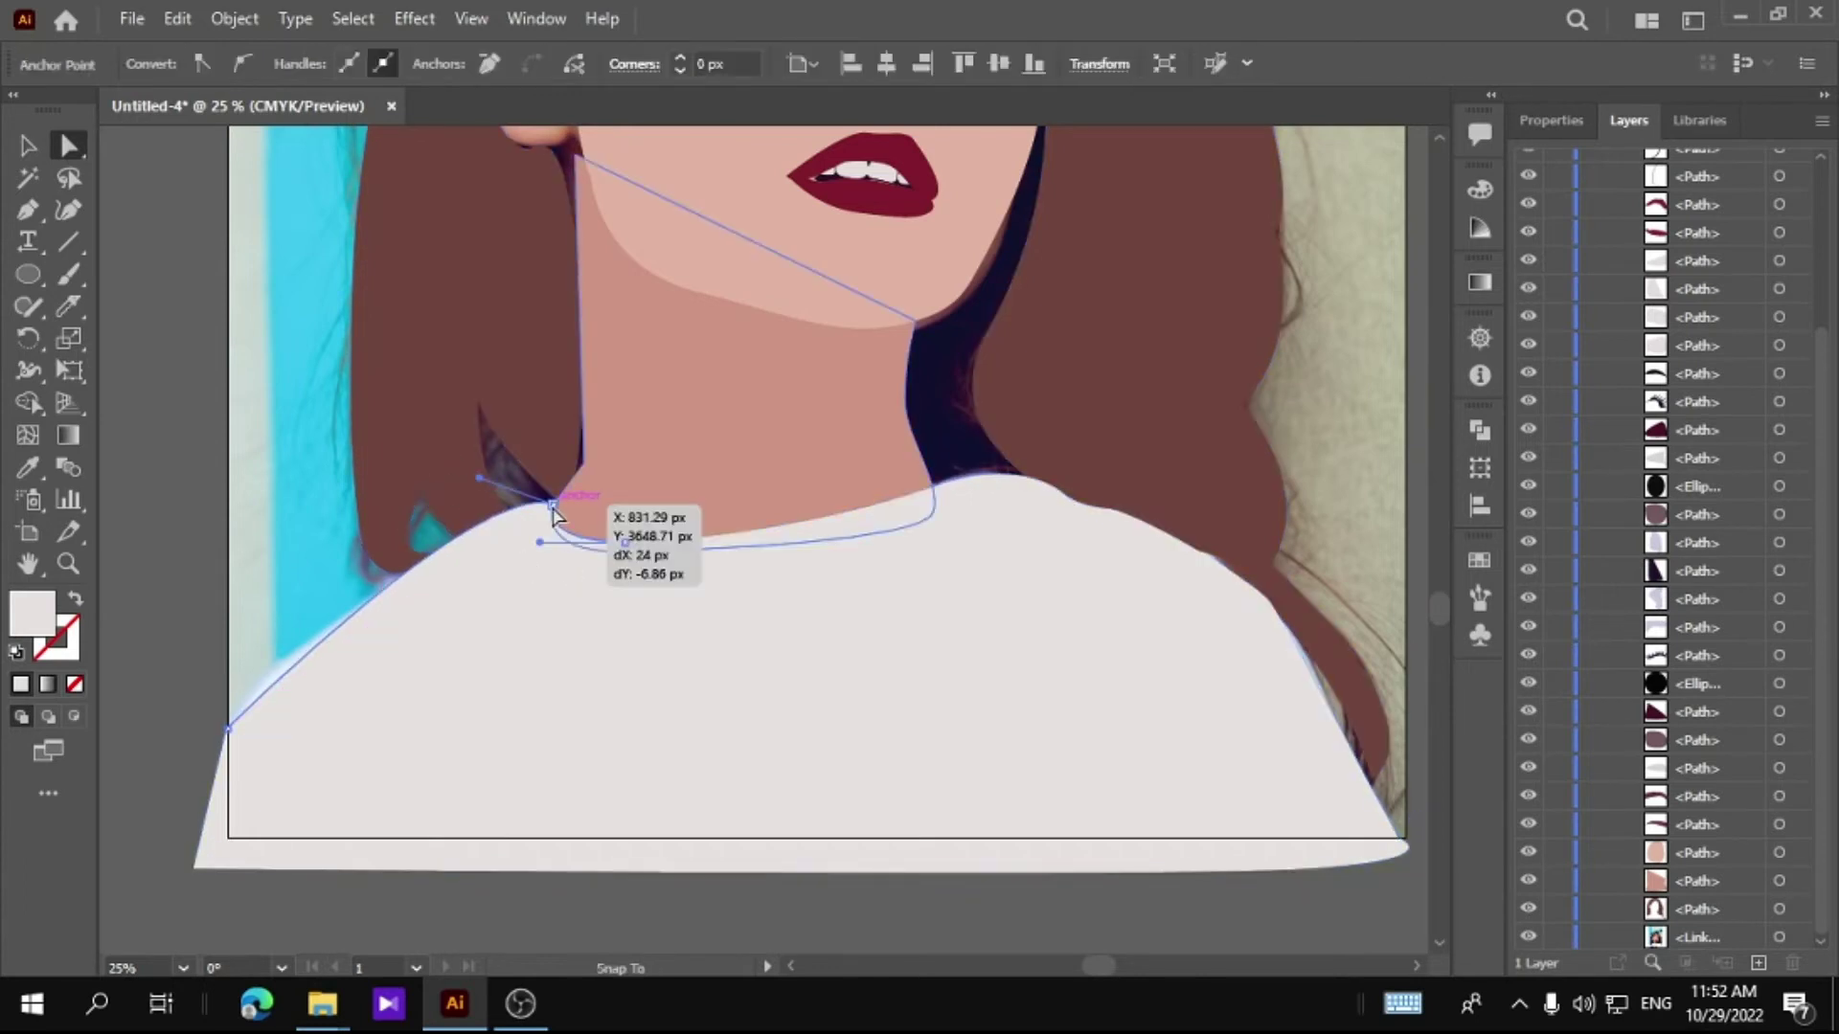
left_click(168, 463)
Step: Fit the artboard in view, then zoom in on the ear and hair edge
scroll(1059, 296, "up", 3)
scroll(1092, 423, "up", 2)
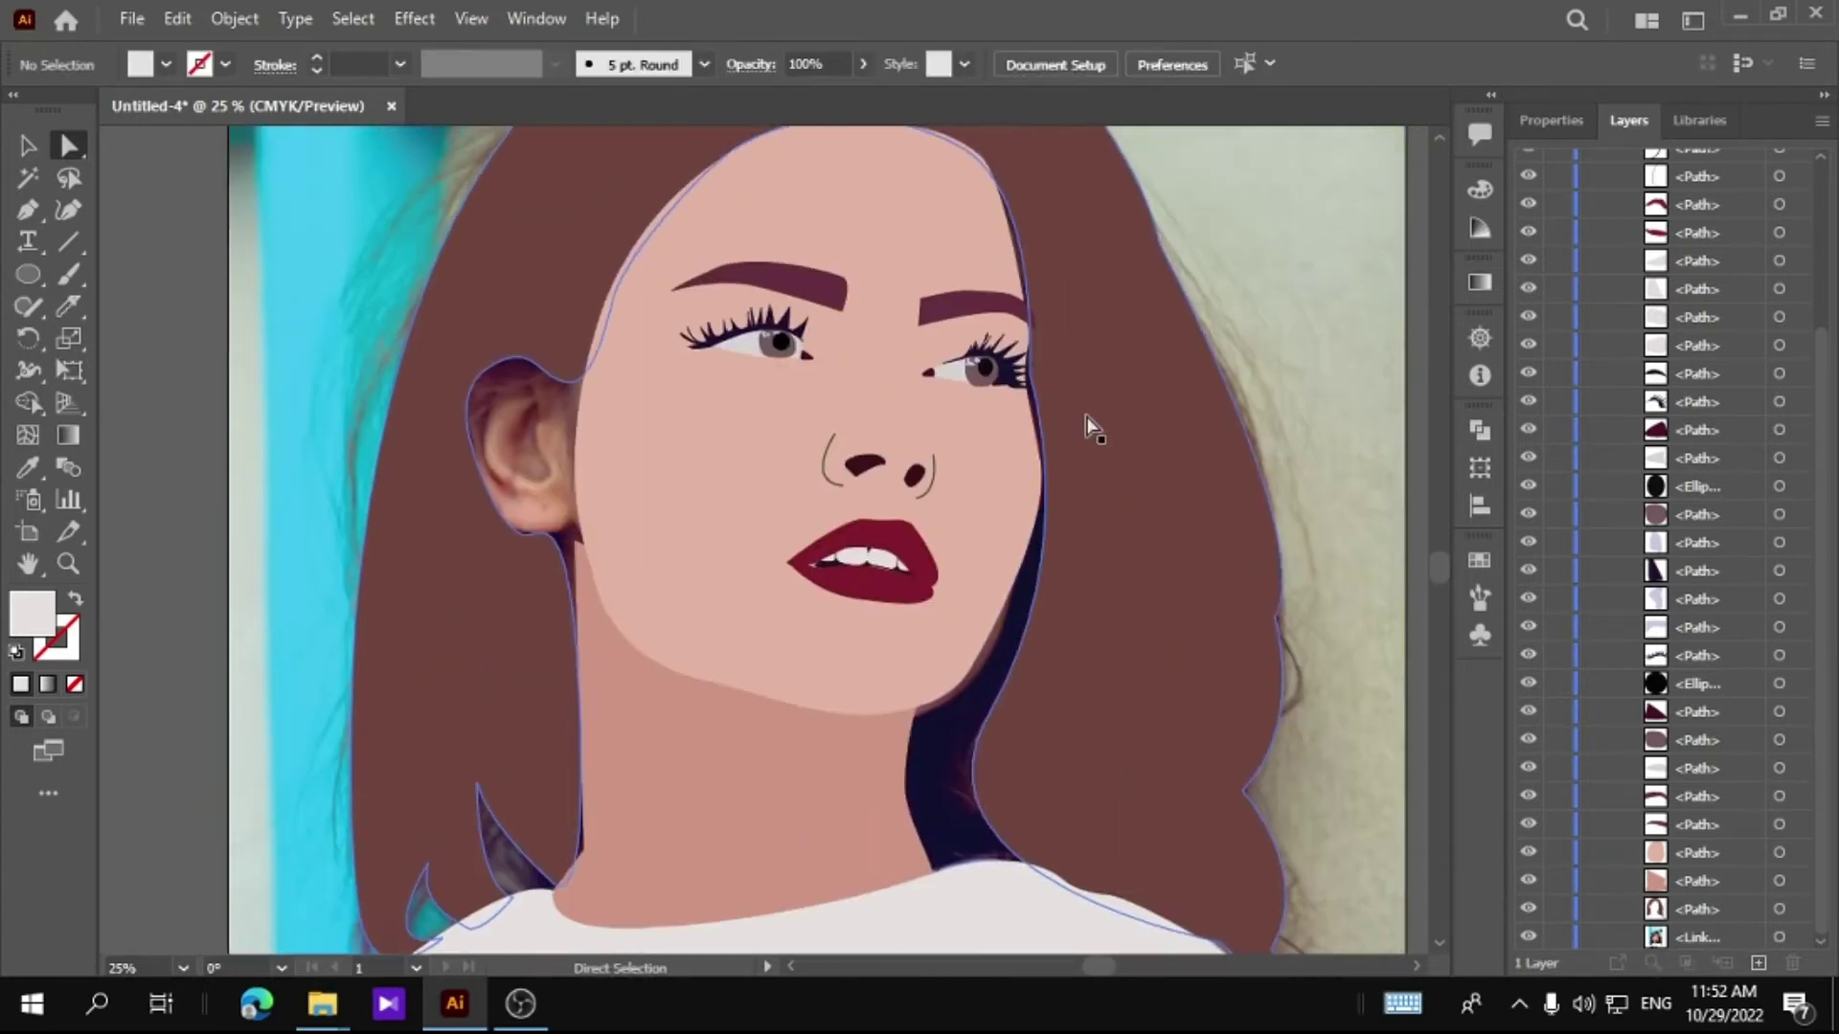
scroll(1092, 527, "down", 3)
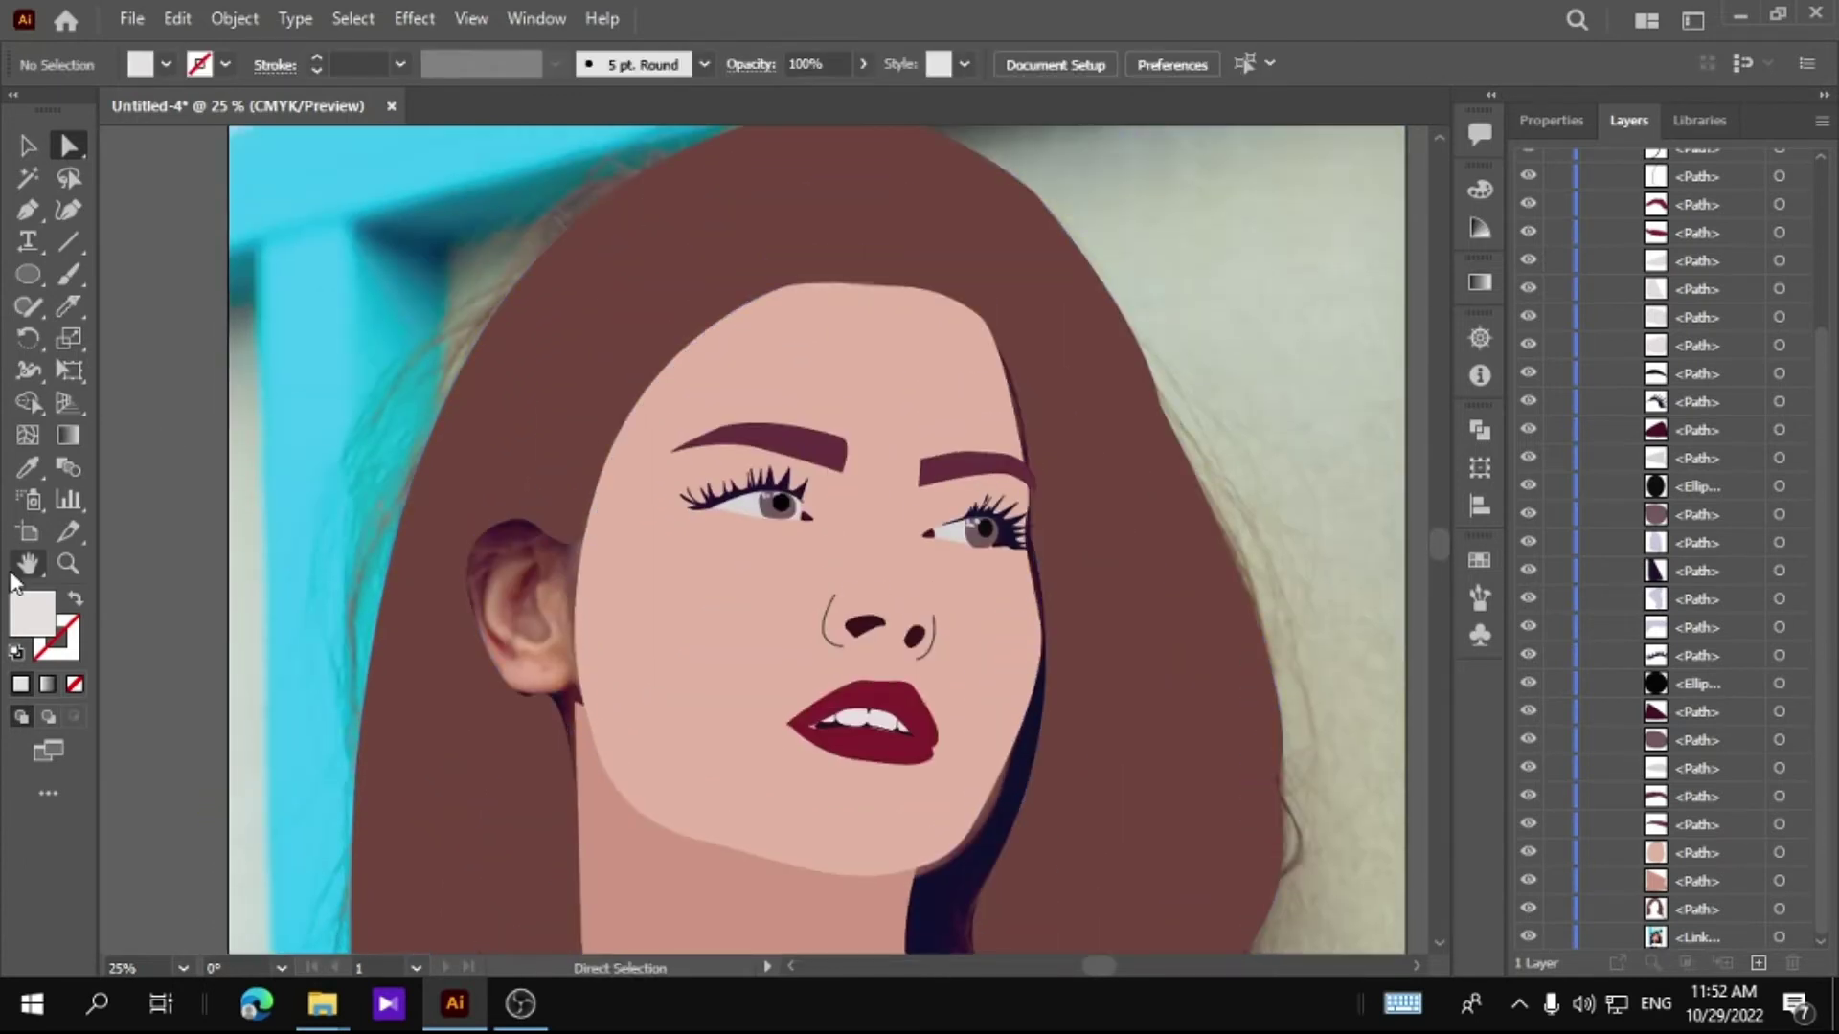
double_click(26, 565)
left_click(549, 554)
Step: Trace the ear as a closed curved outline over its top and around the lobe
left_click(738, 562)
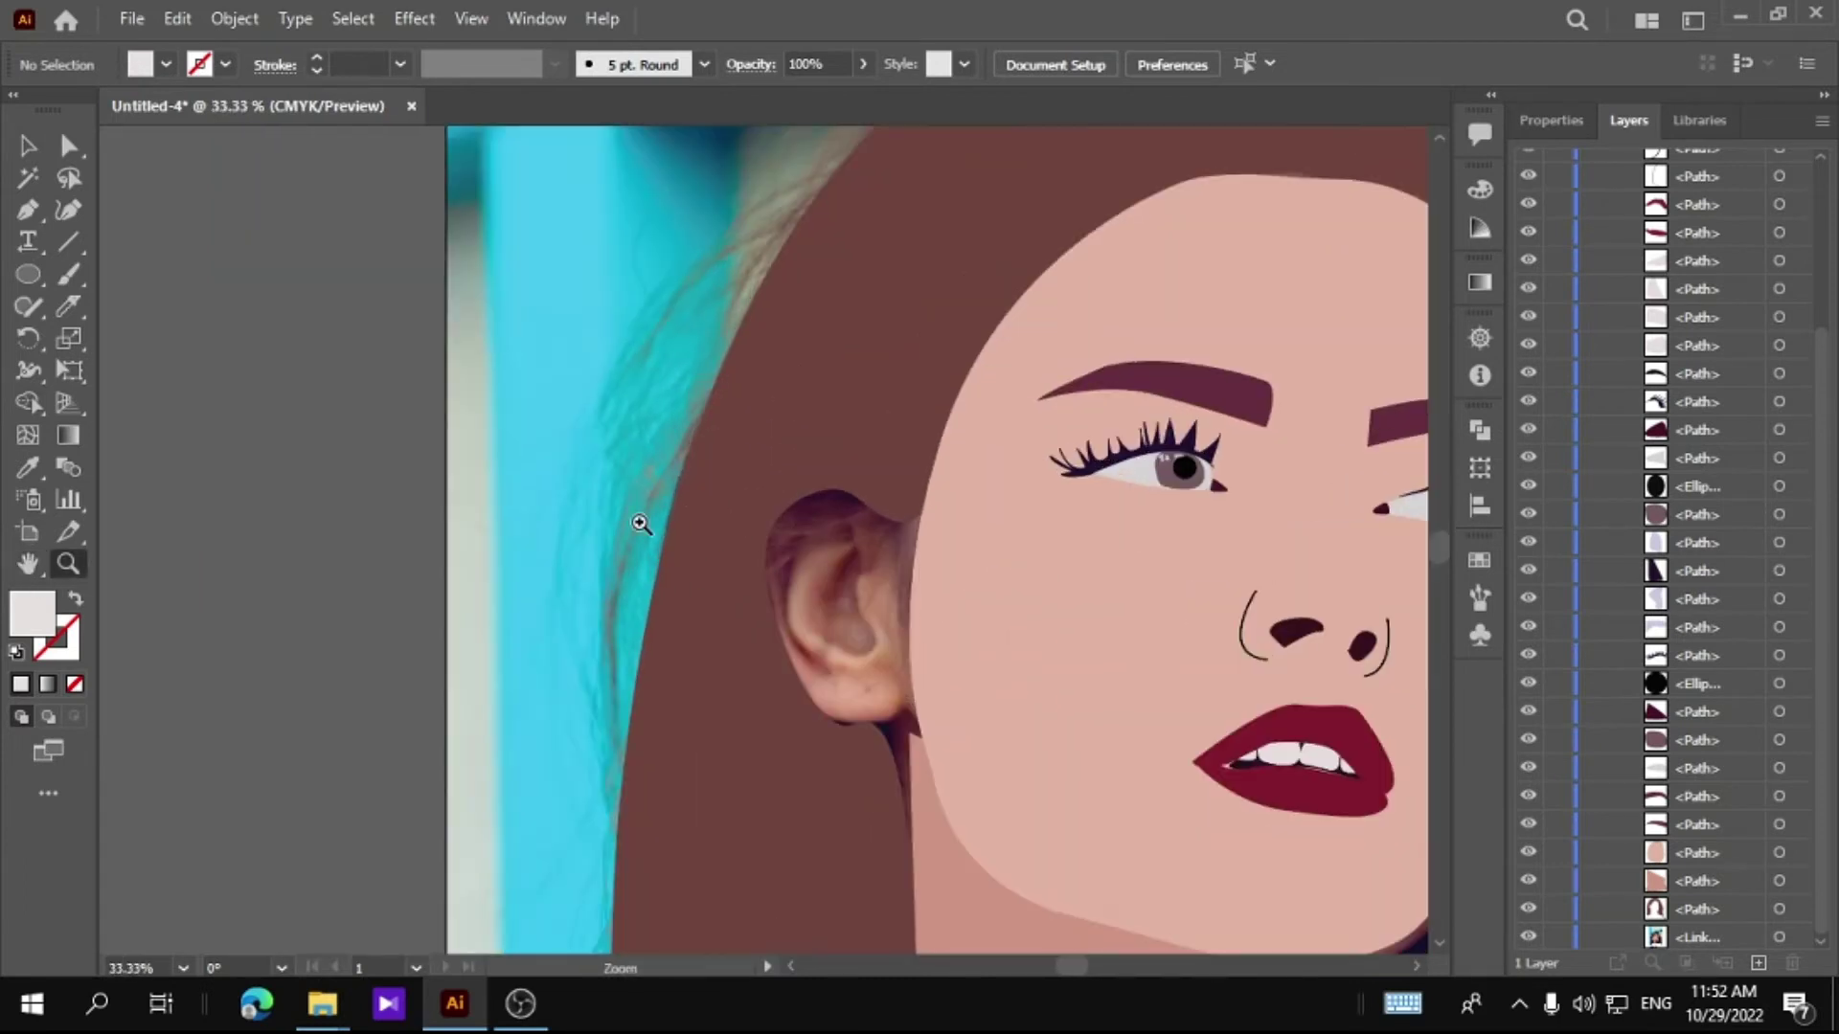
left_click(910, 546)
left_click_drag(794, 493, 829, 463)
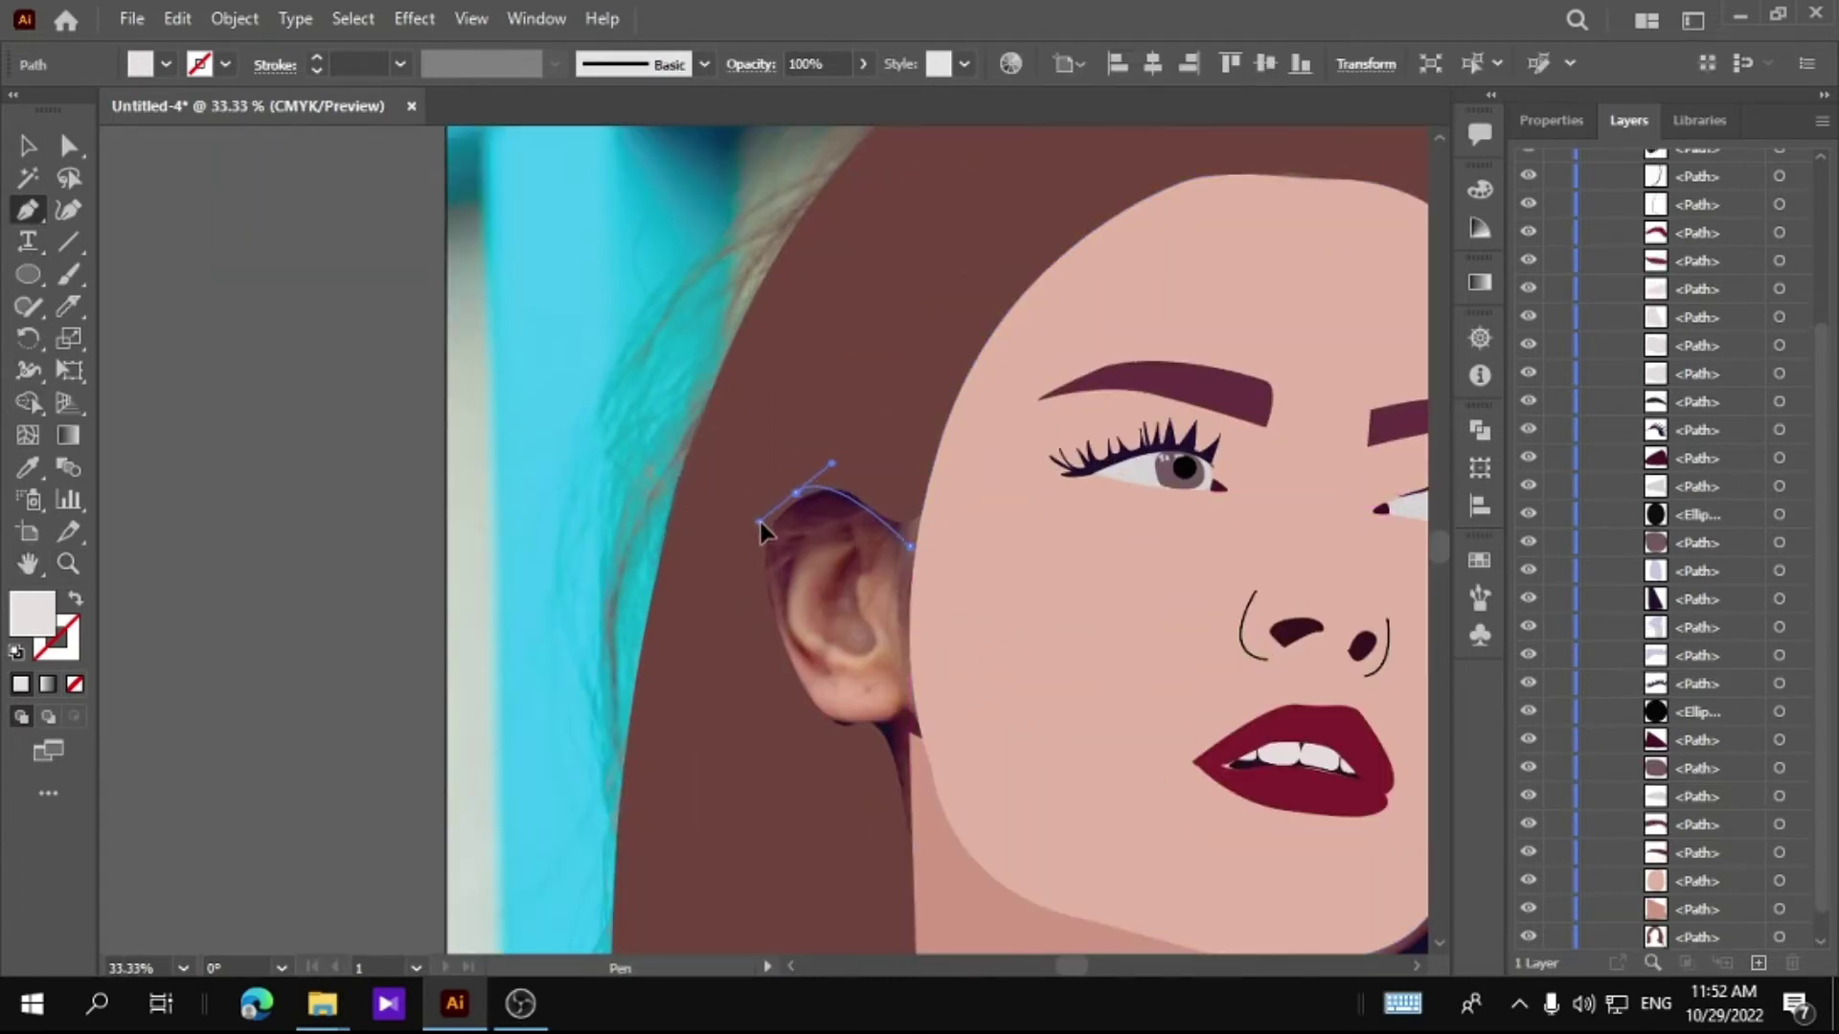
left_click_drag(830, 718, 910, 730)
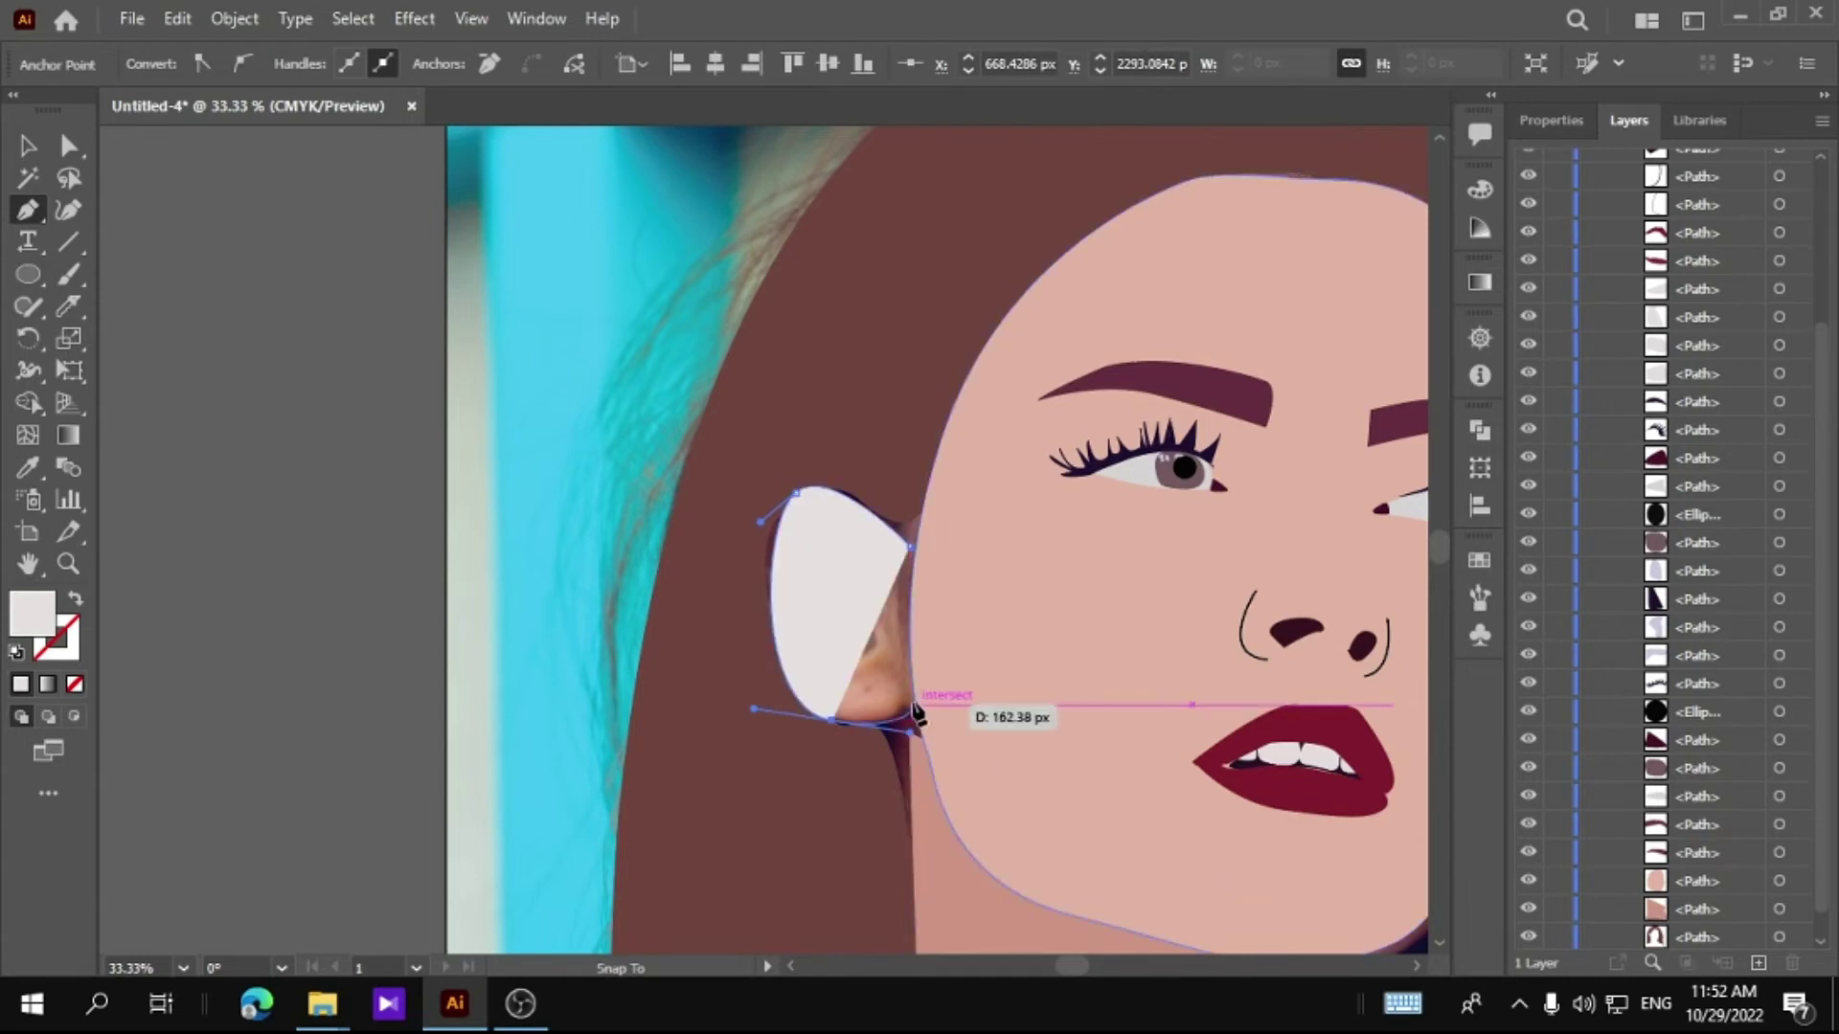
left_click(917, 714)
left_click(910, 548)
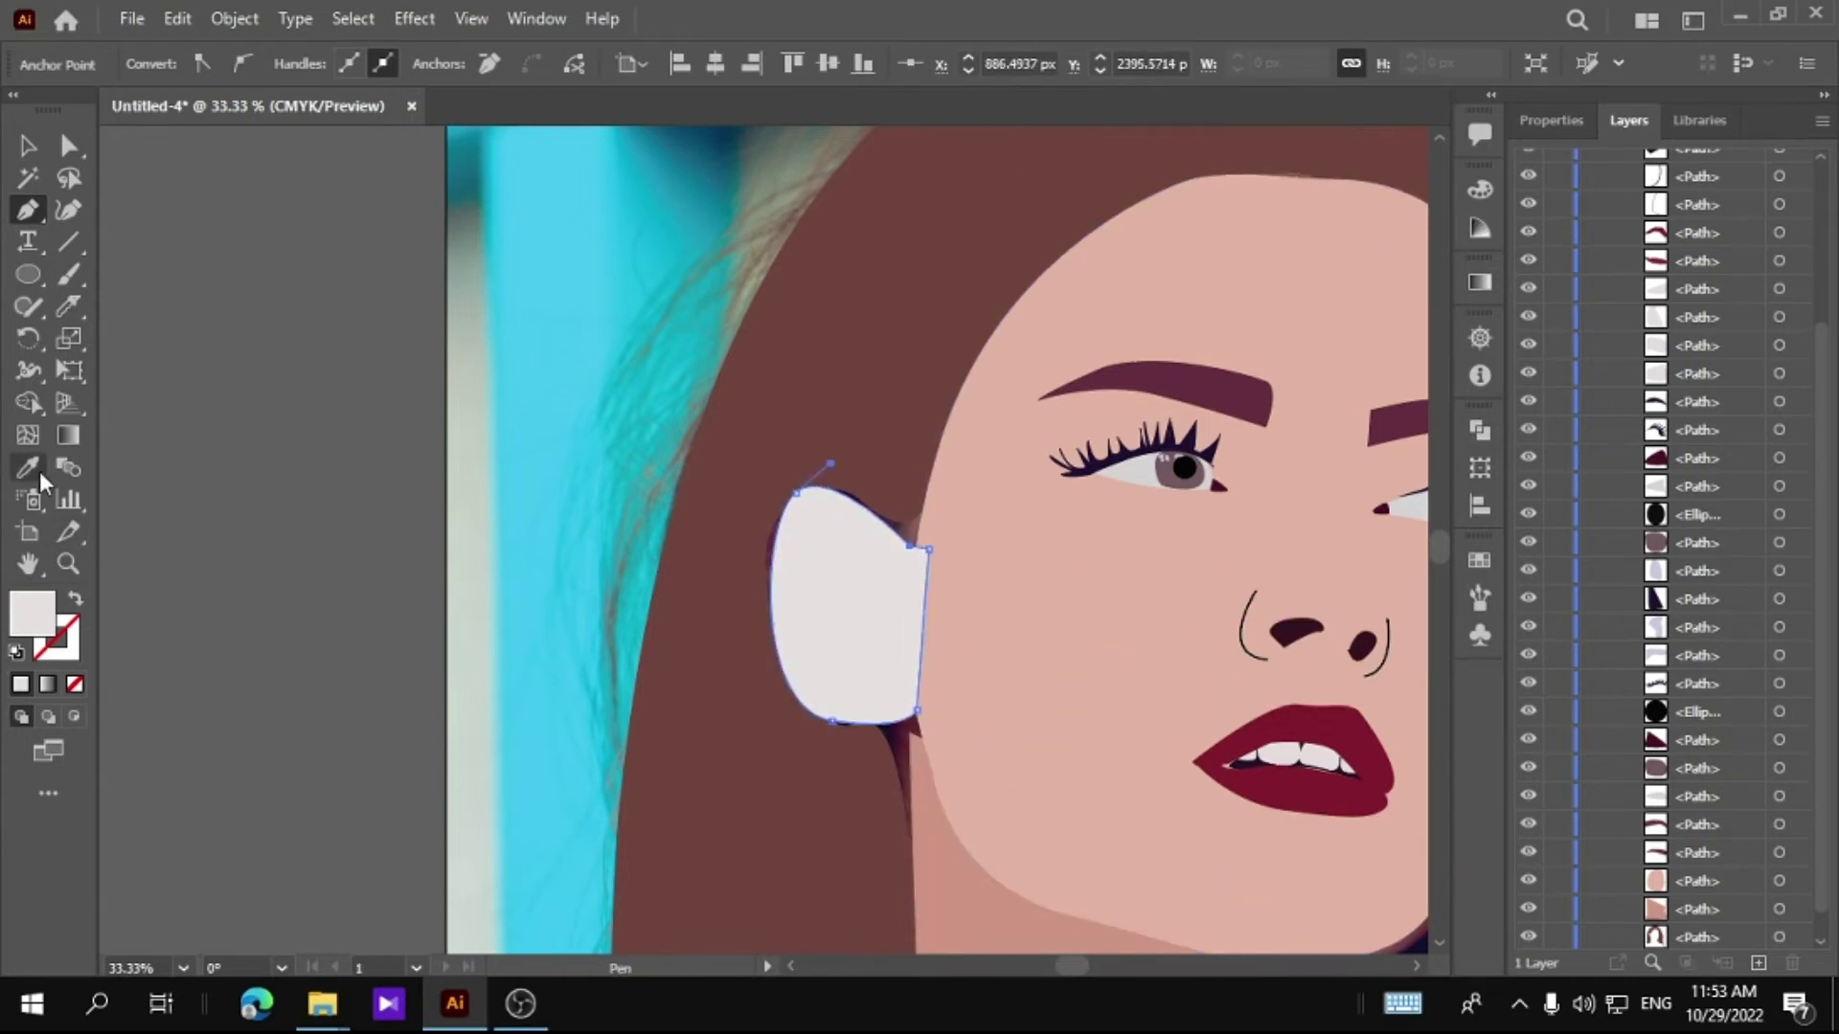
Step: Fill the ear with the face's skin colour and move it within the stacking order
left_click(27, 468)
left_click(957, 622)
left_click(27, 146)
key("ctrl+shift+a")
mouse_move(1698, 373)
left_mouse_down()
mouse_move(1668, 941)
mouse_move(1705, 842)
left_mouse_up()
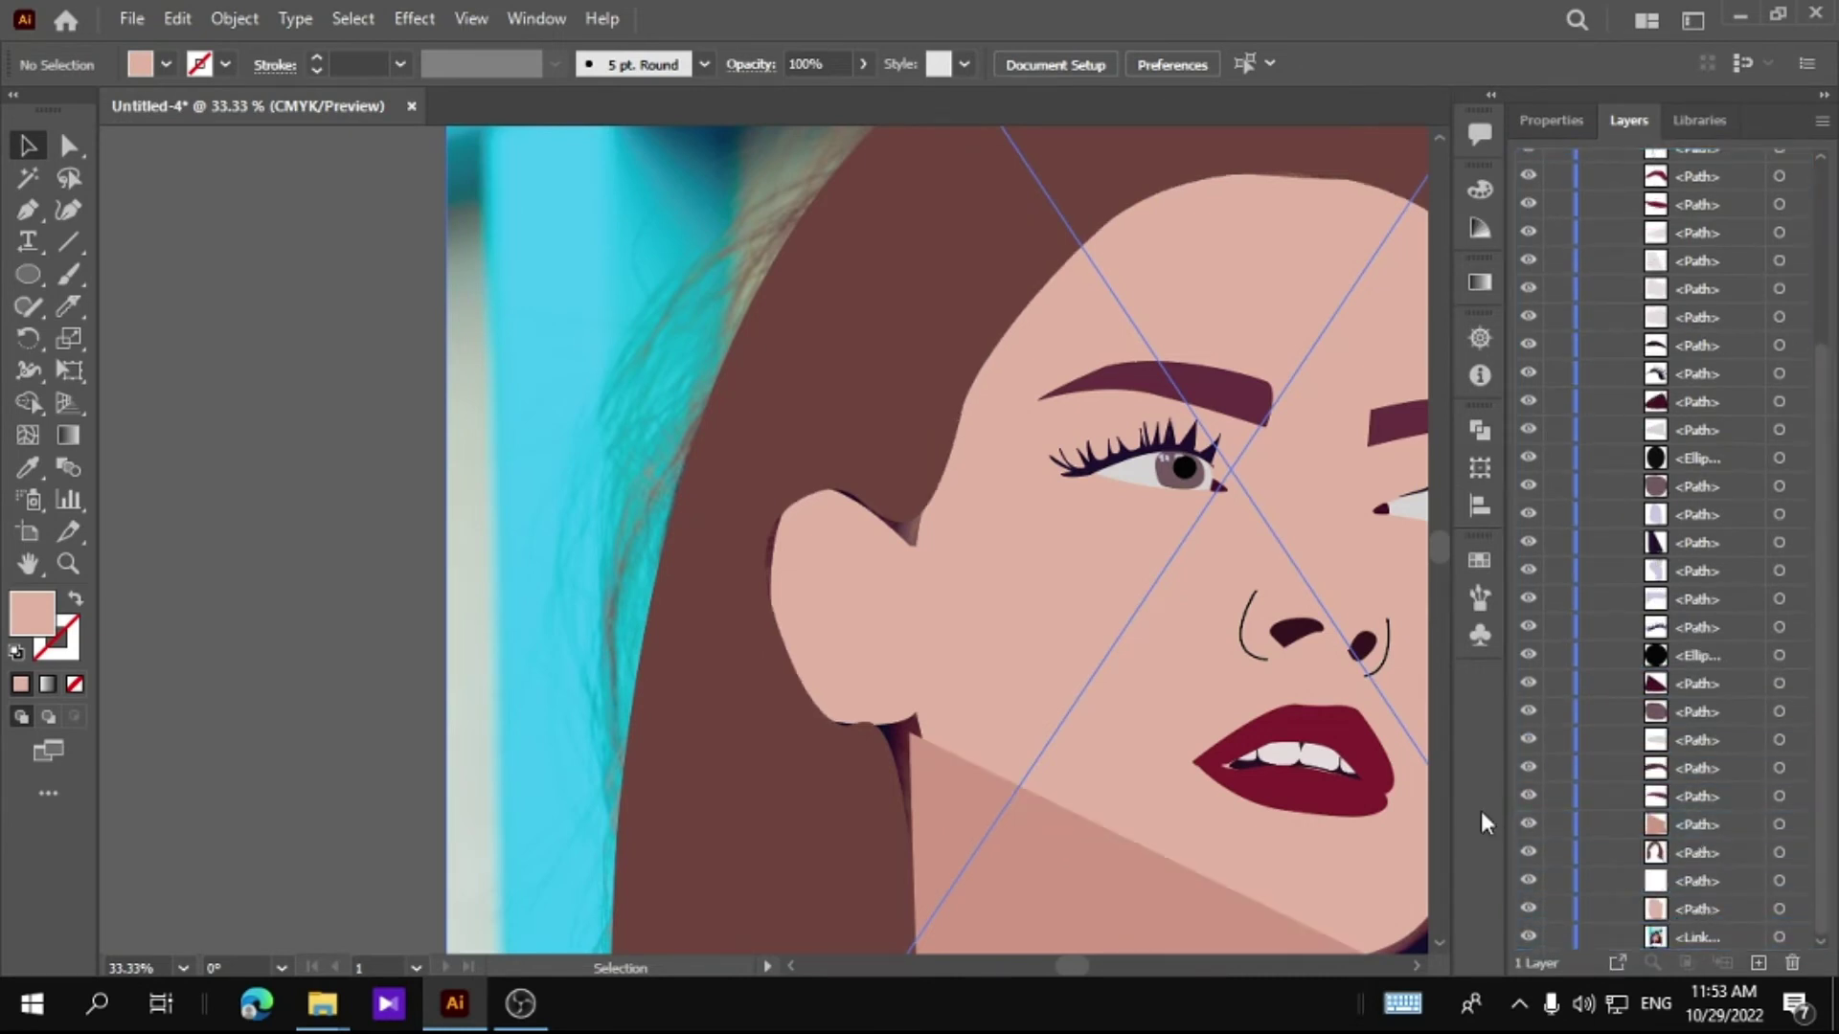
Step: Move the neck shadow below the hair and raise its point beside the ear
scroll(1456, 805, "down", 1)
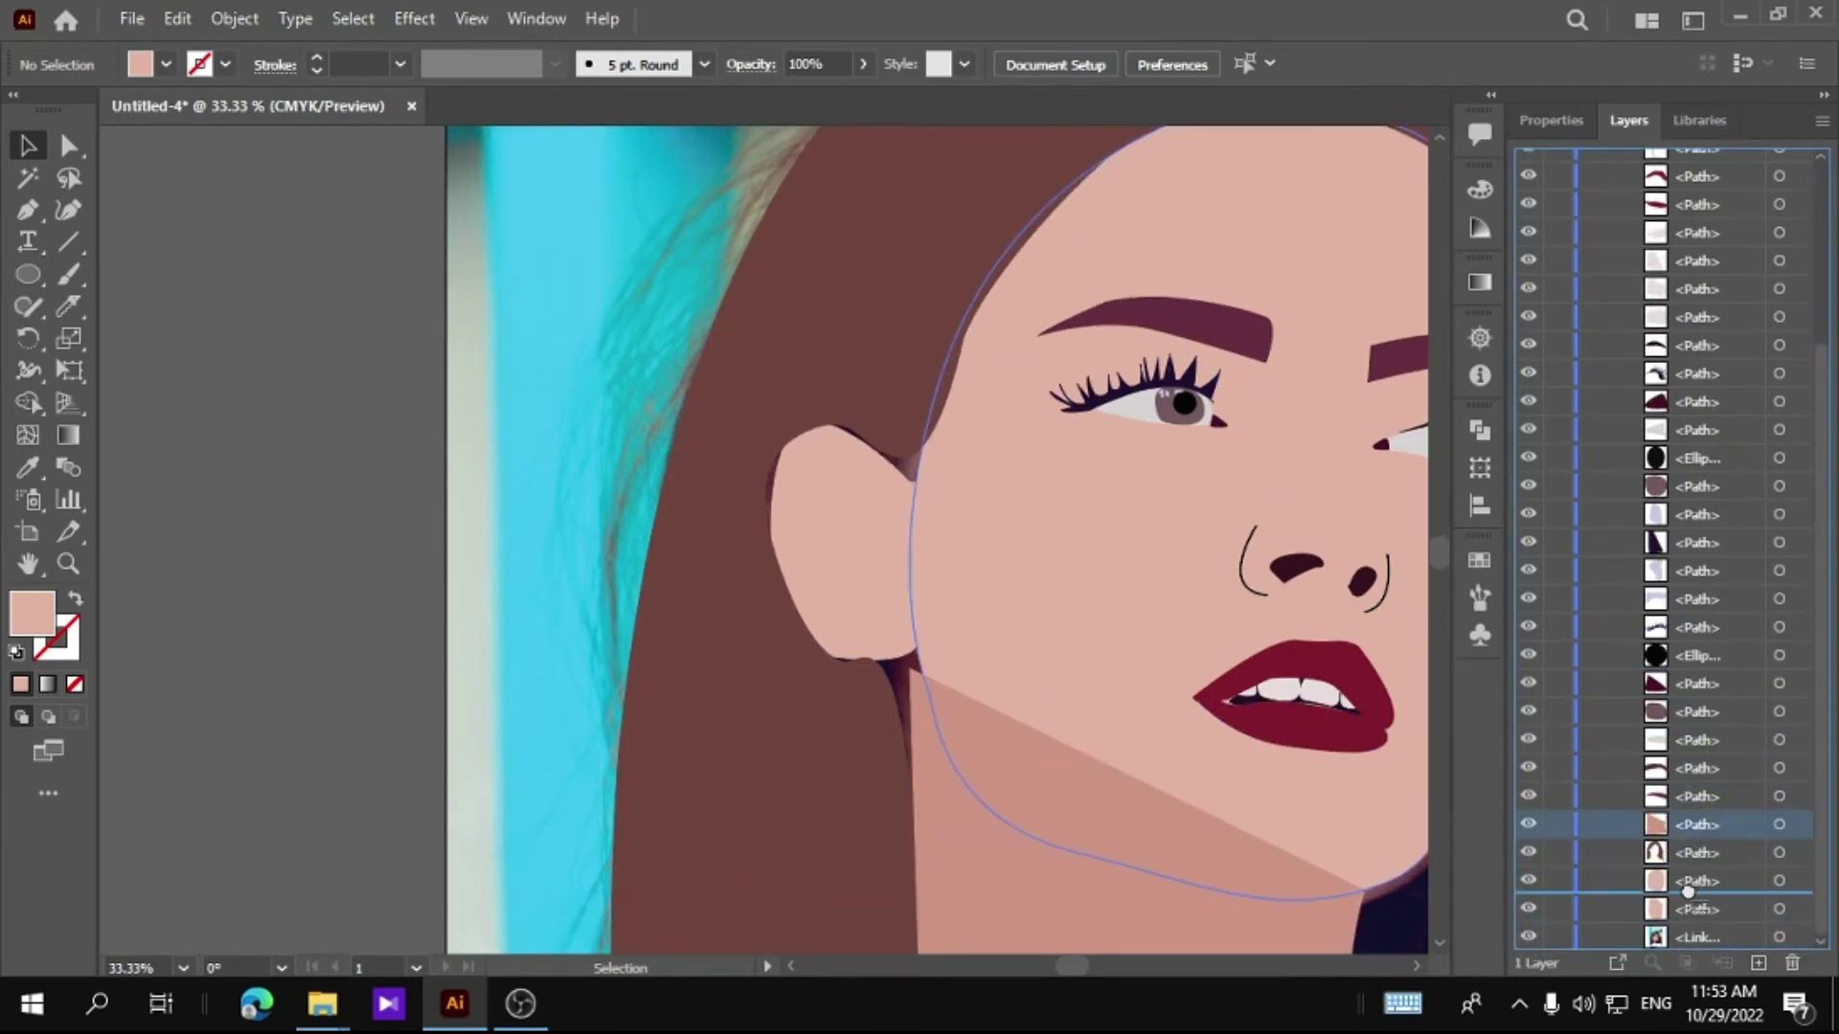
left_click_drag(1689, 836, 1687, 886)
left_click(918, 697)
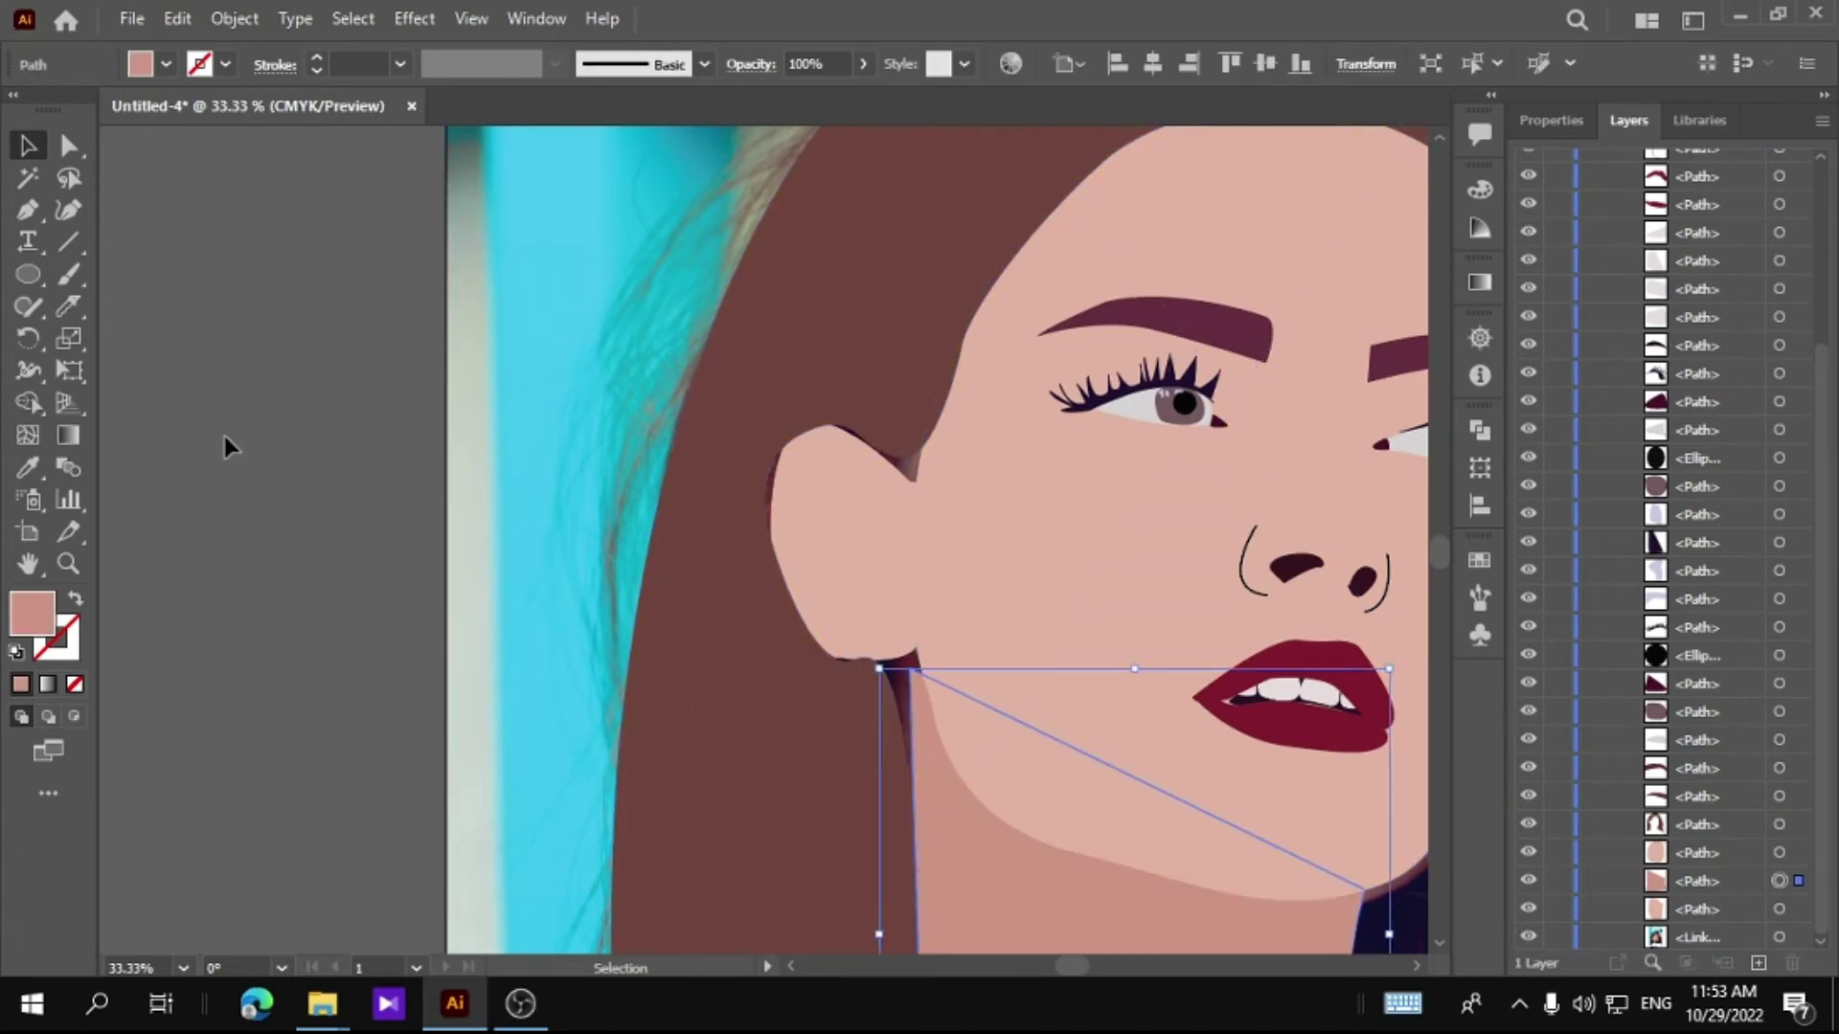
left_click(68, 145)
left_click_drag(912, 670, 917, 649)
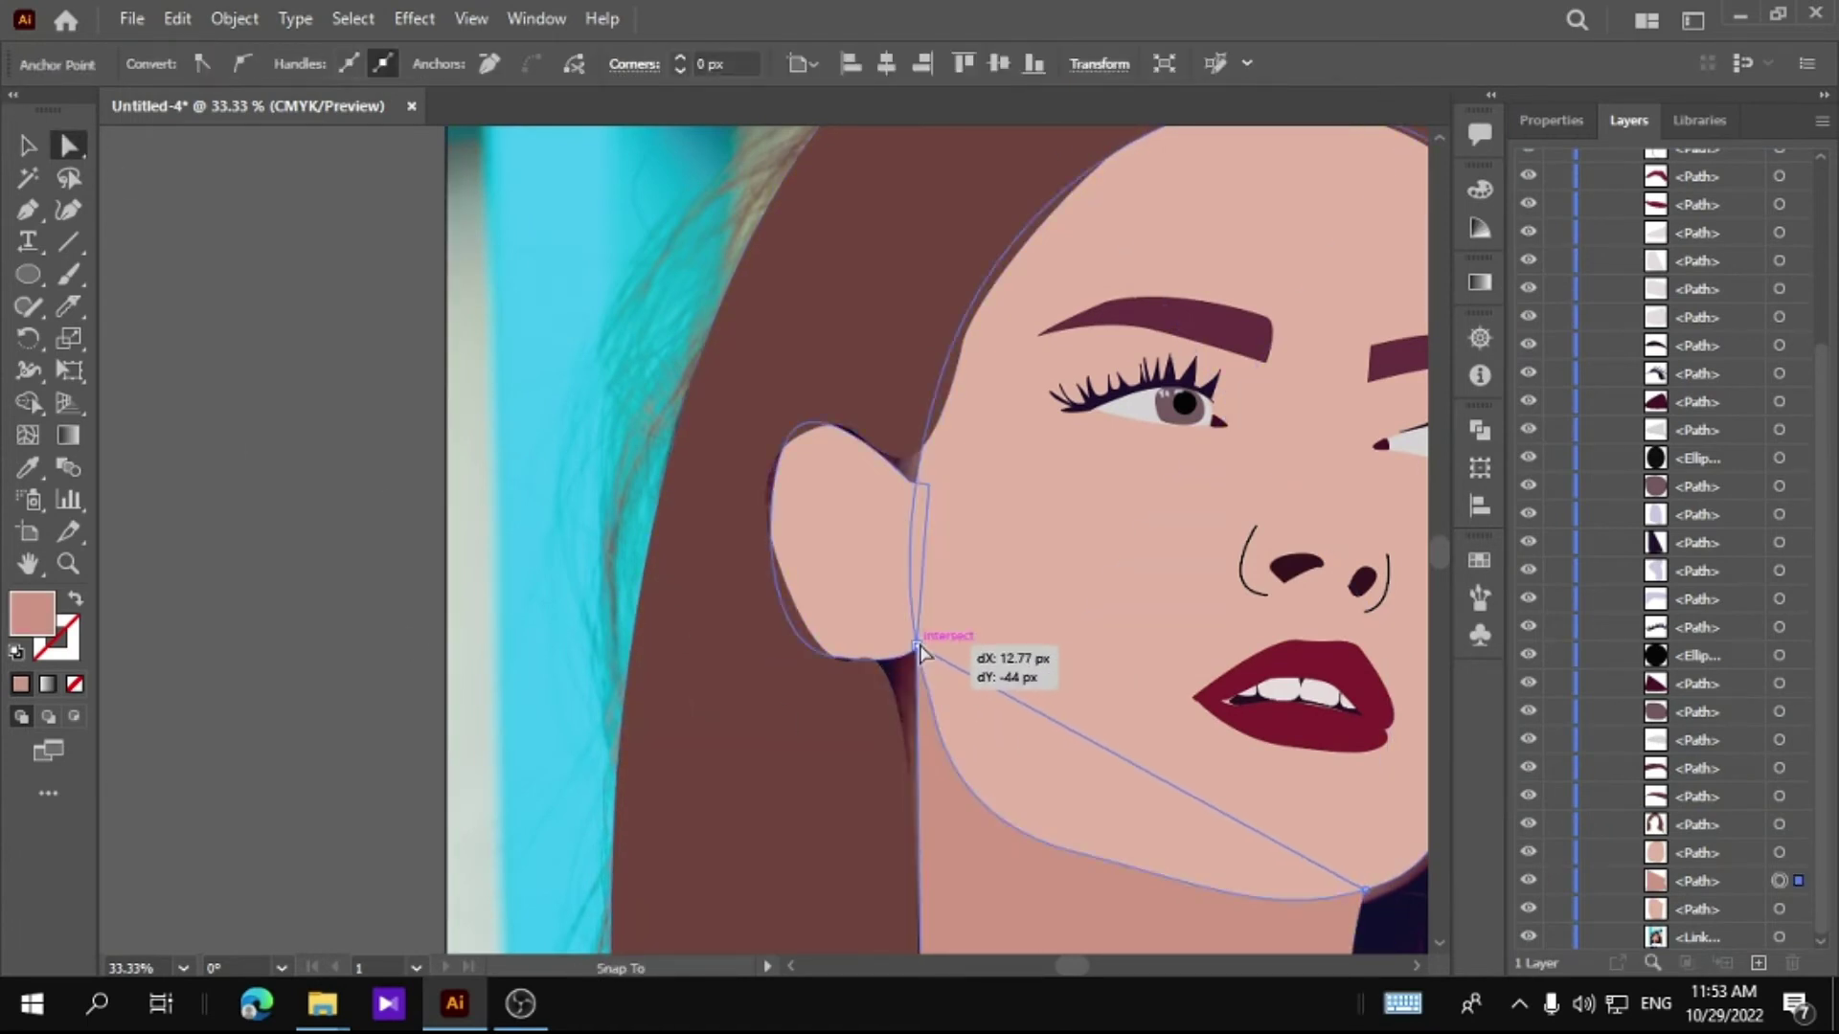
left_click(328, 637)
Step: Reshape the top of the ear and curve the hair outline around it
left_click(828, 532)
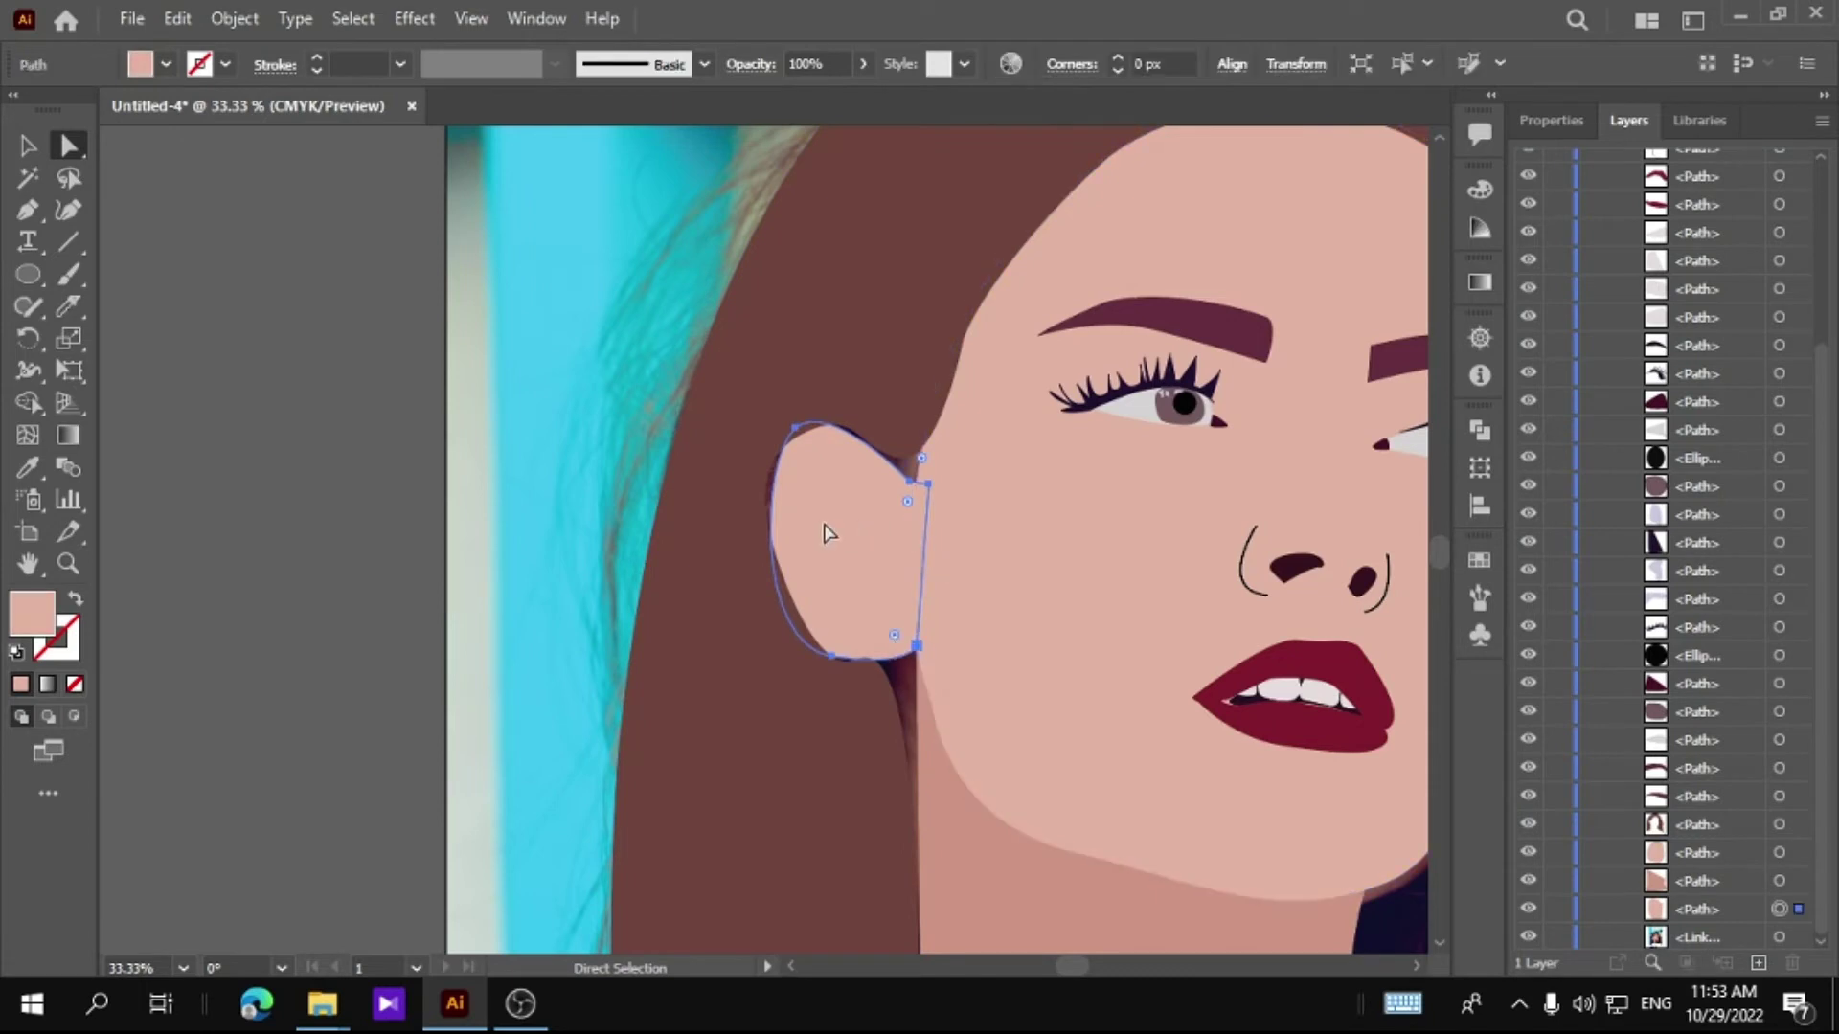
mouse_move(831, 433)
left_mouse_down()
mouse_move(813, 480)
mouse_move(749, 484)
mouse_move(763, 469)
left_mouse_up()
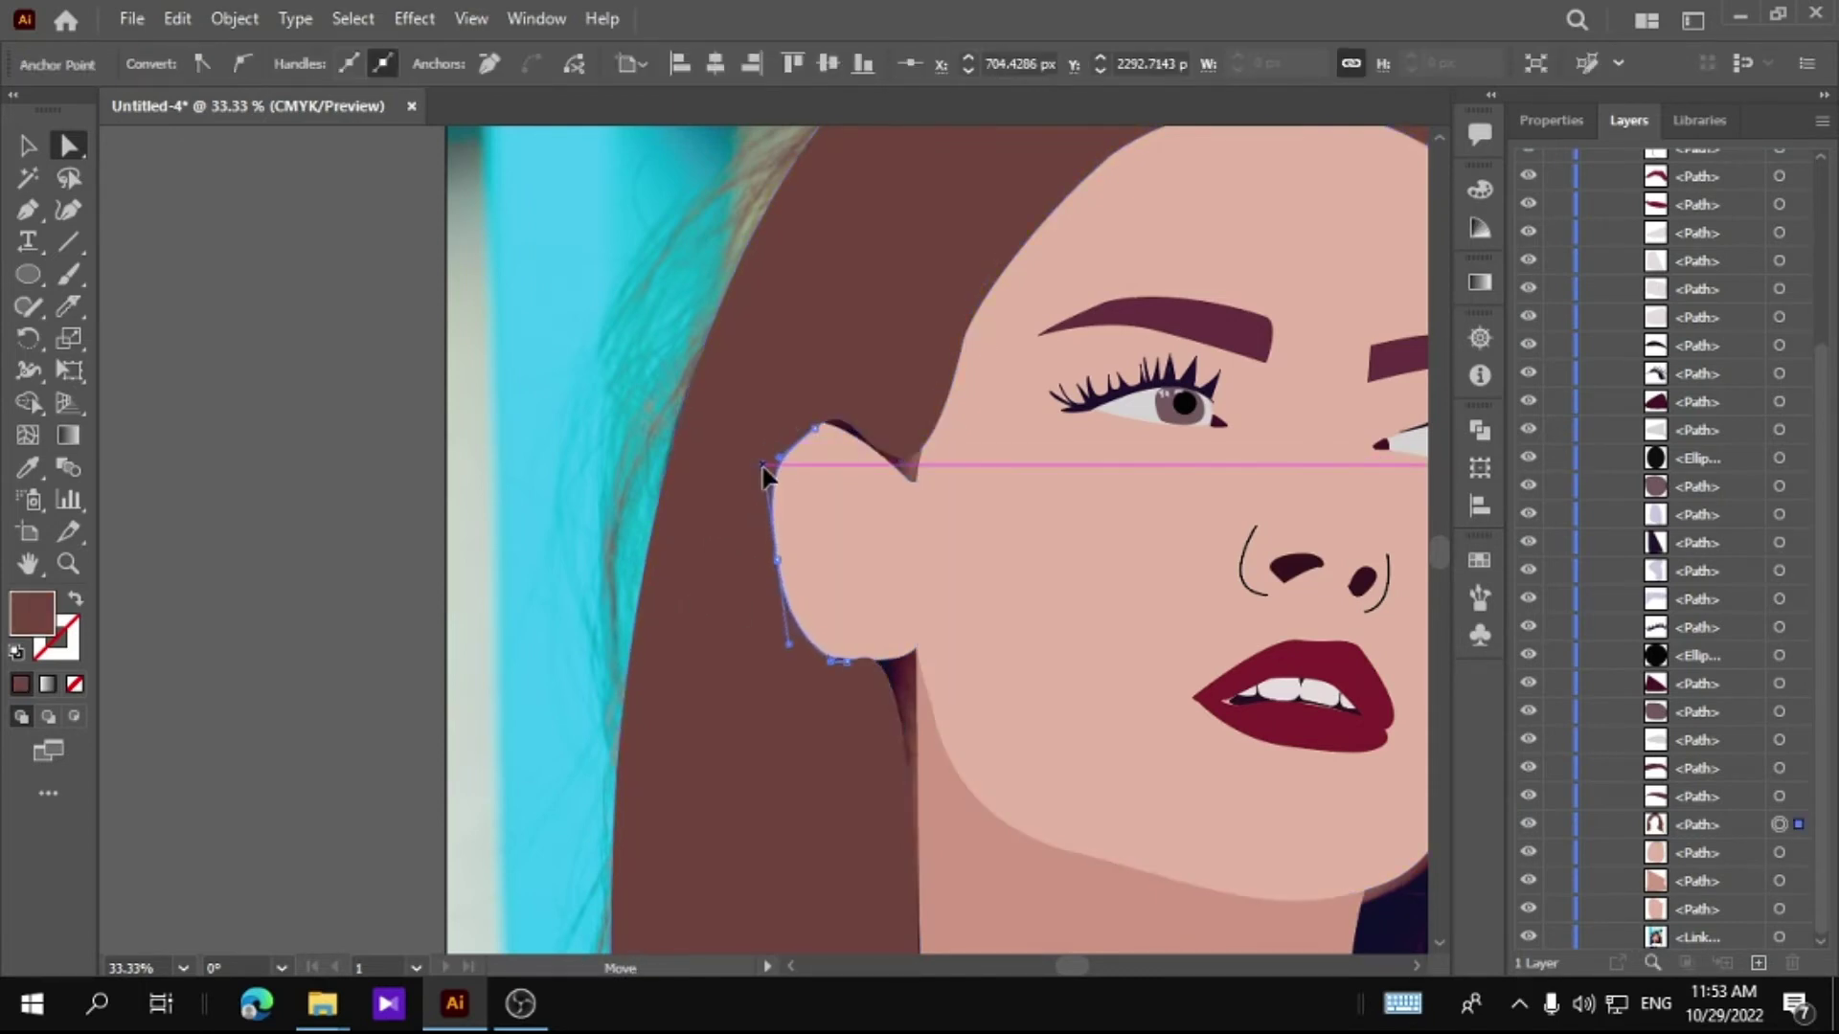
left_click(566, 427)
left_click(900, 457)
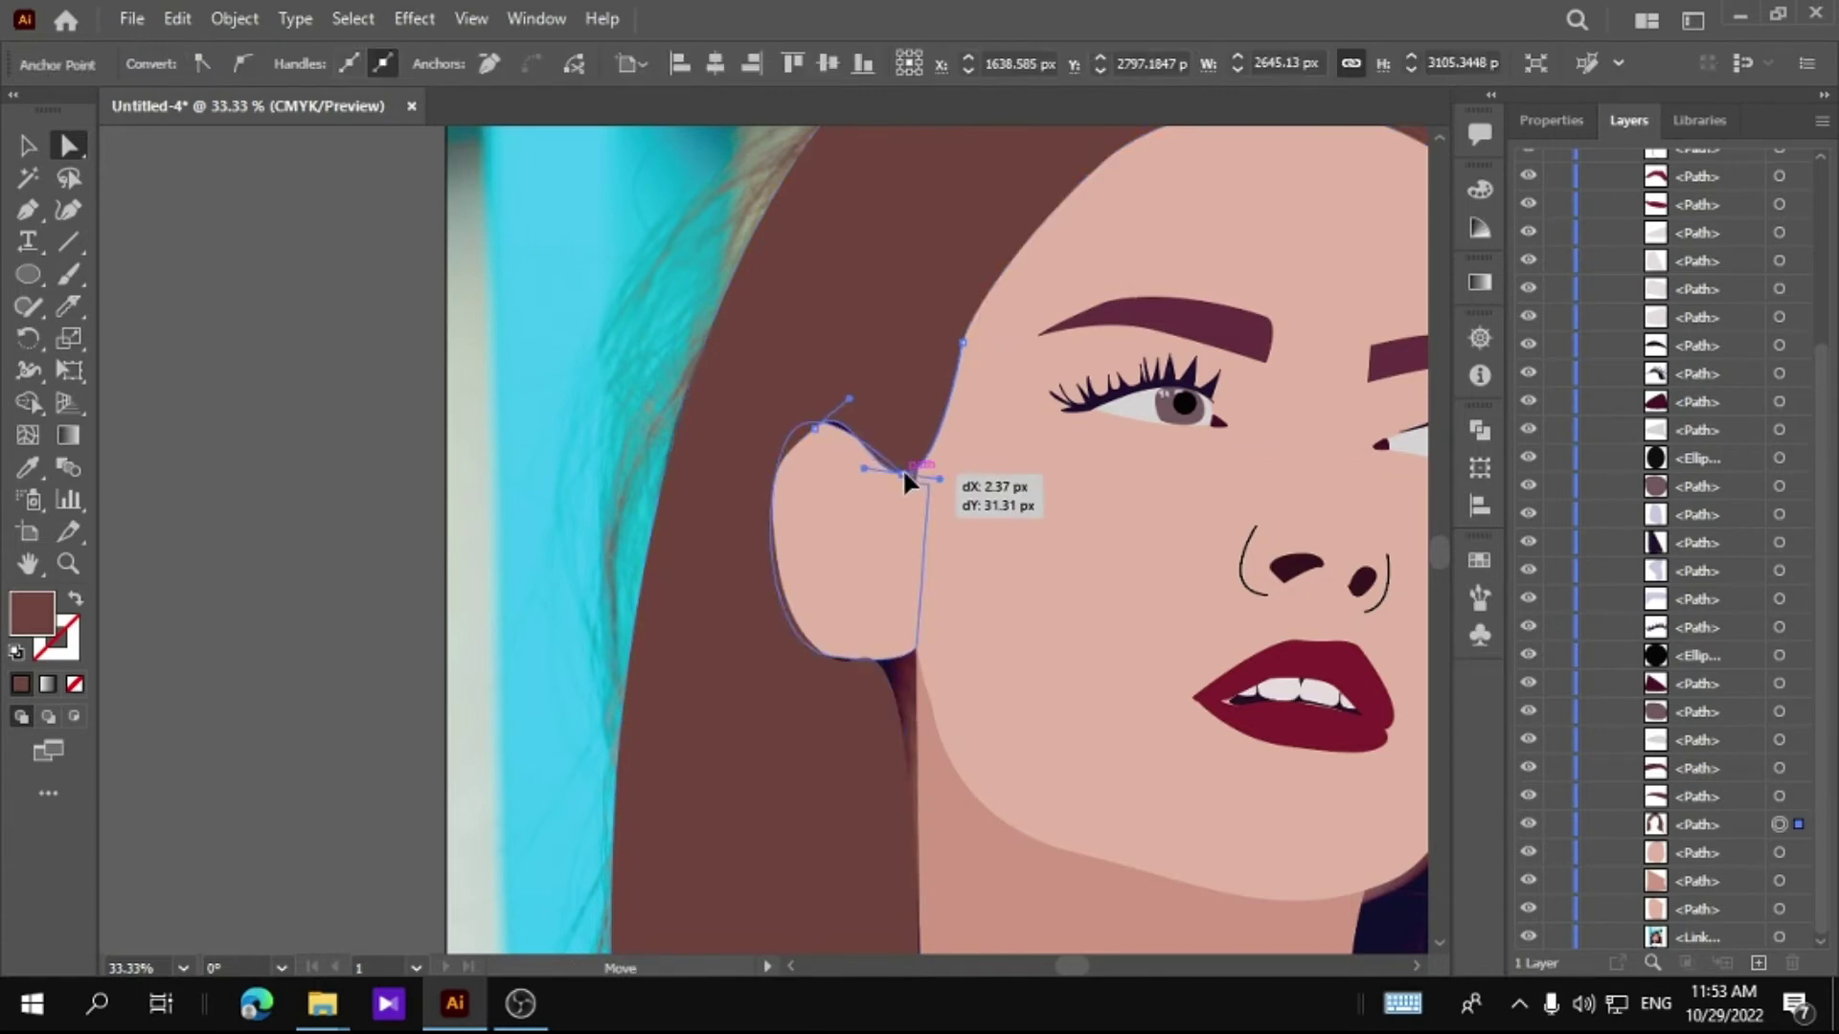
mouse_move(902, 468)
left_mouse_down()
mouse_move(833, 441)
mouse_move(611, 439)
left_mouse_up()
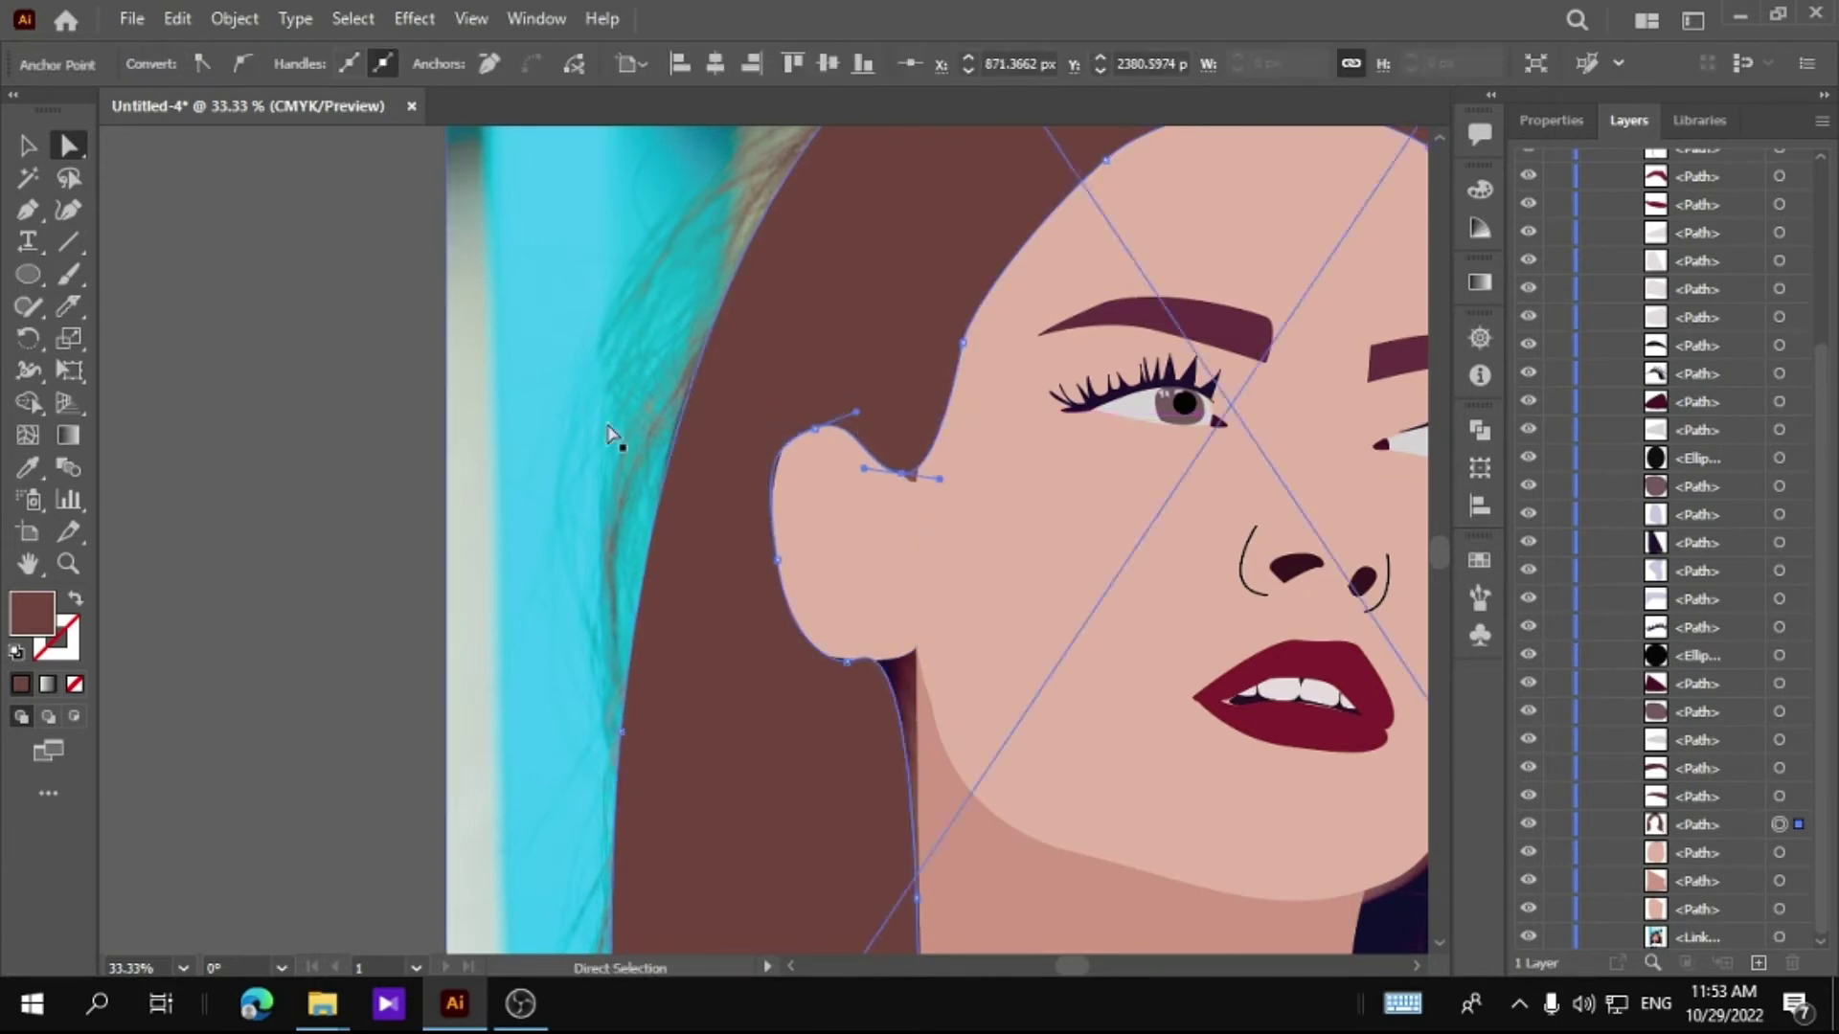
key("ctrl+shift+a")
scroll(991, 589, "up", 1)
scroll(991, 589, "up", 2)
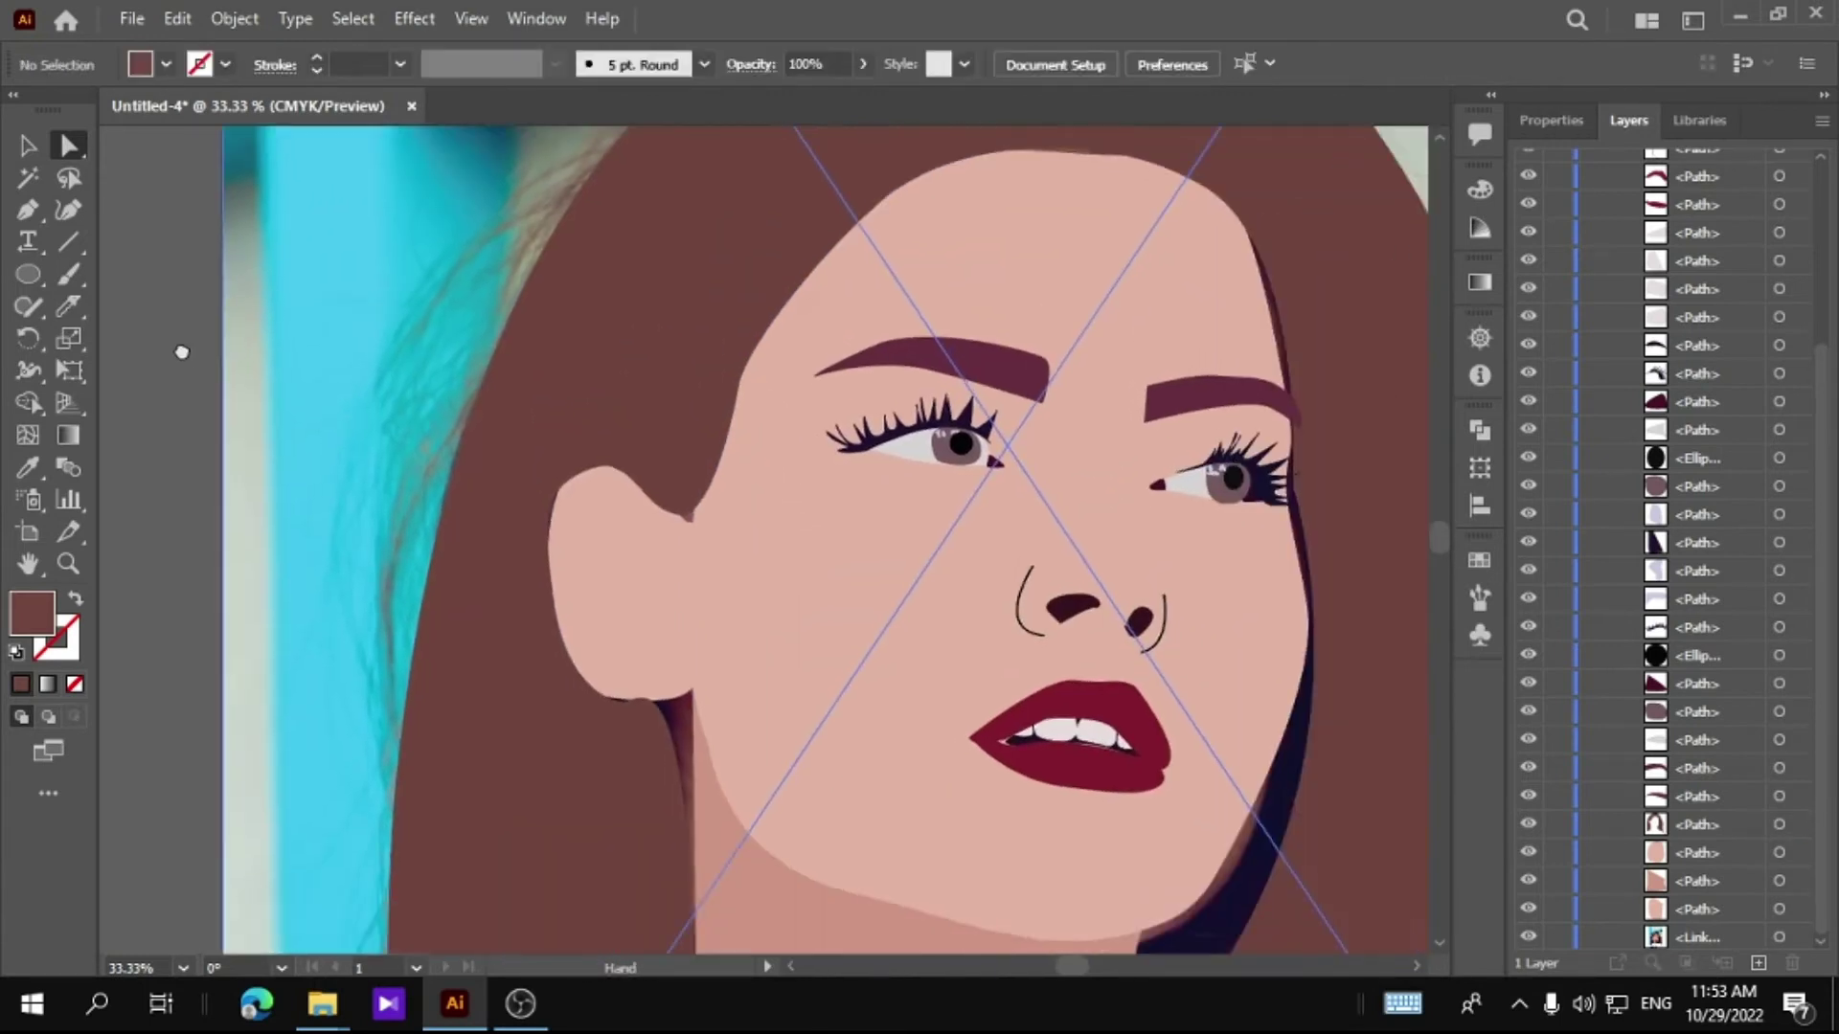
Step: Adjust the hair shape's lower-left and top anchor points near the shoulder
scroll(744, 634, "right", 5)
scroll(744, 634, "down", 5)
left_click_drag(623, 738, 1036, 638)
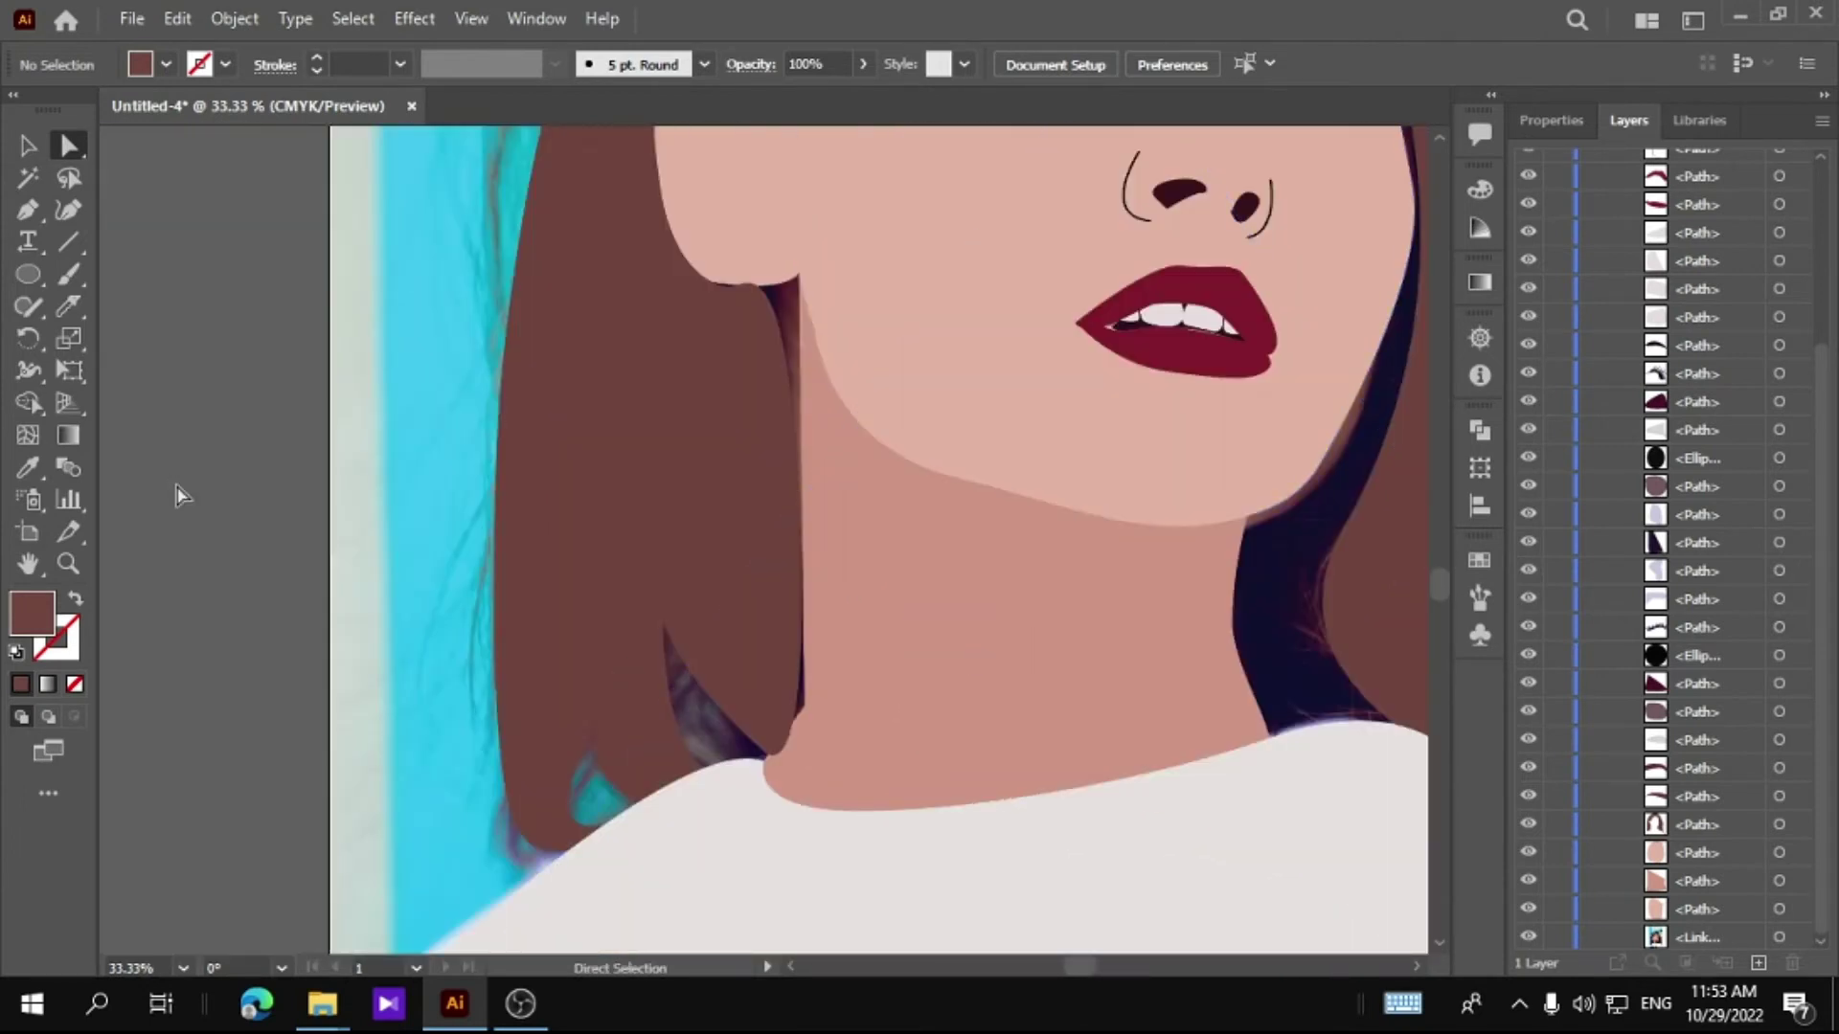
left_click(763, 751)
left_click_drag(763, 752, 792, 730)
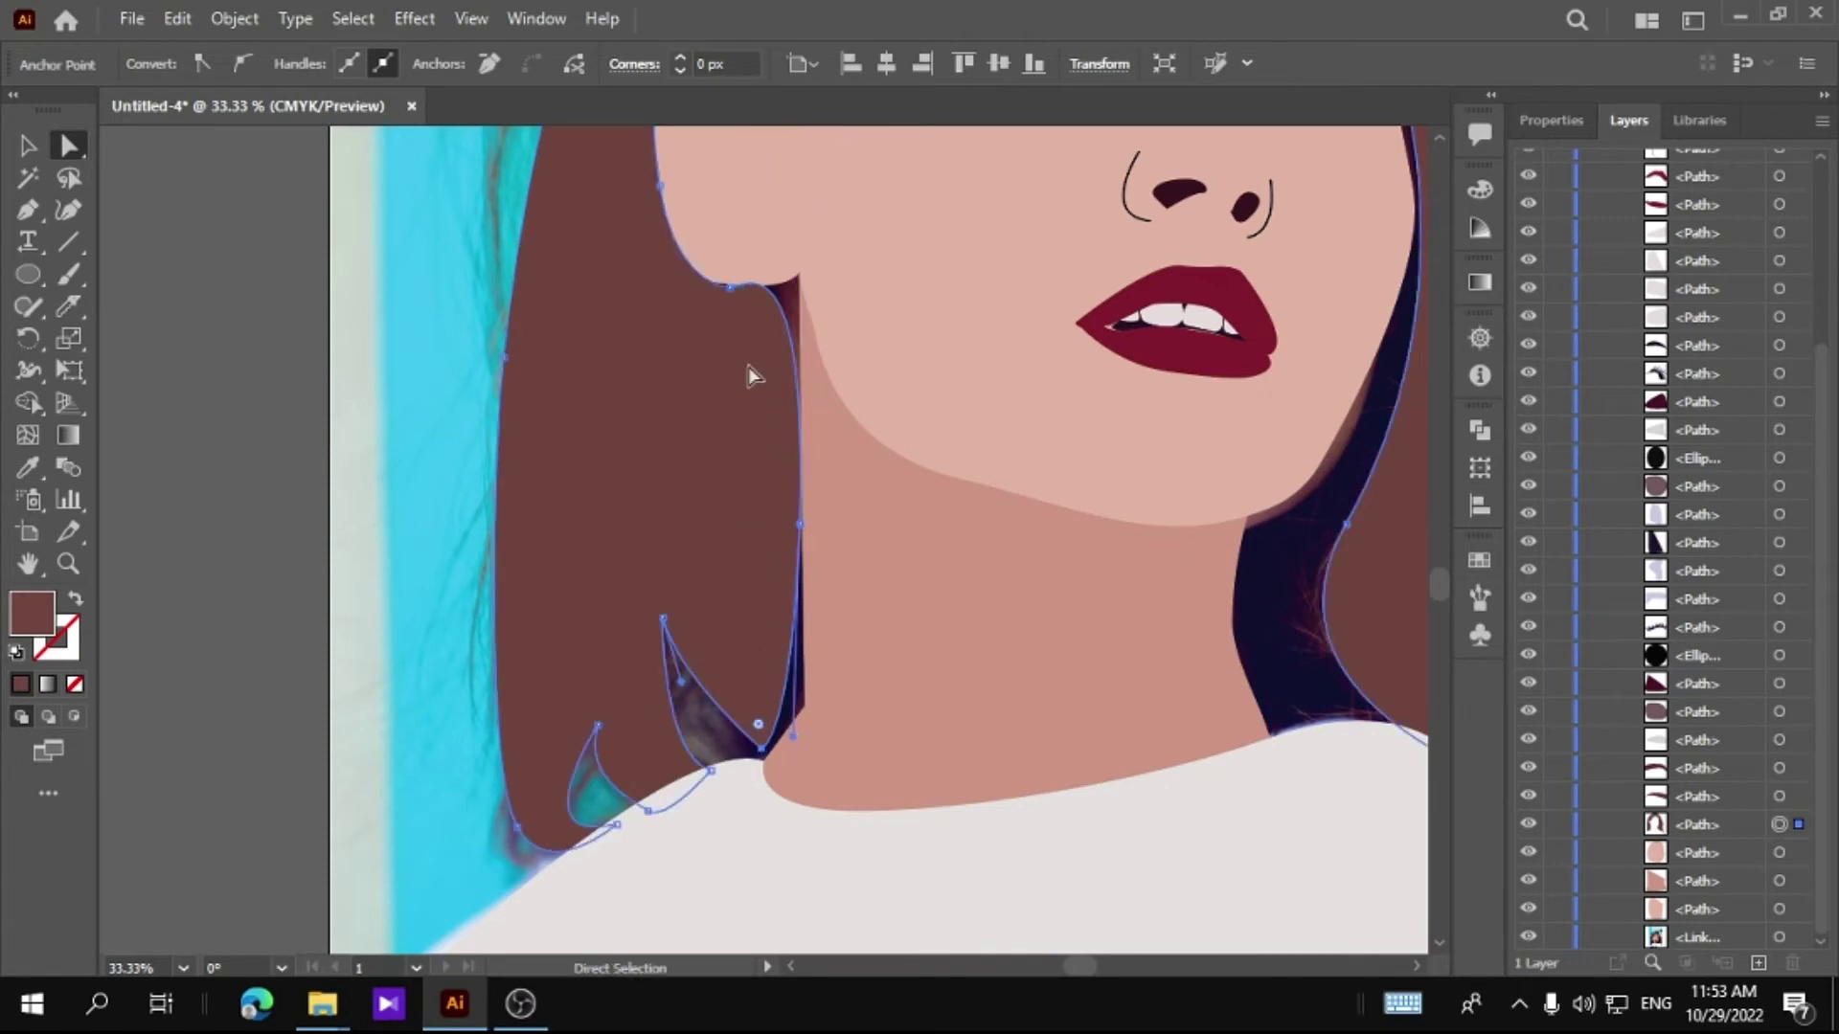
left_click_drag(735, 287, 739, 284)
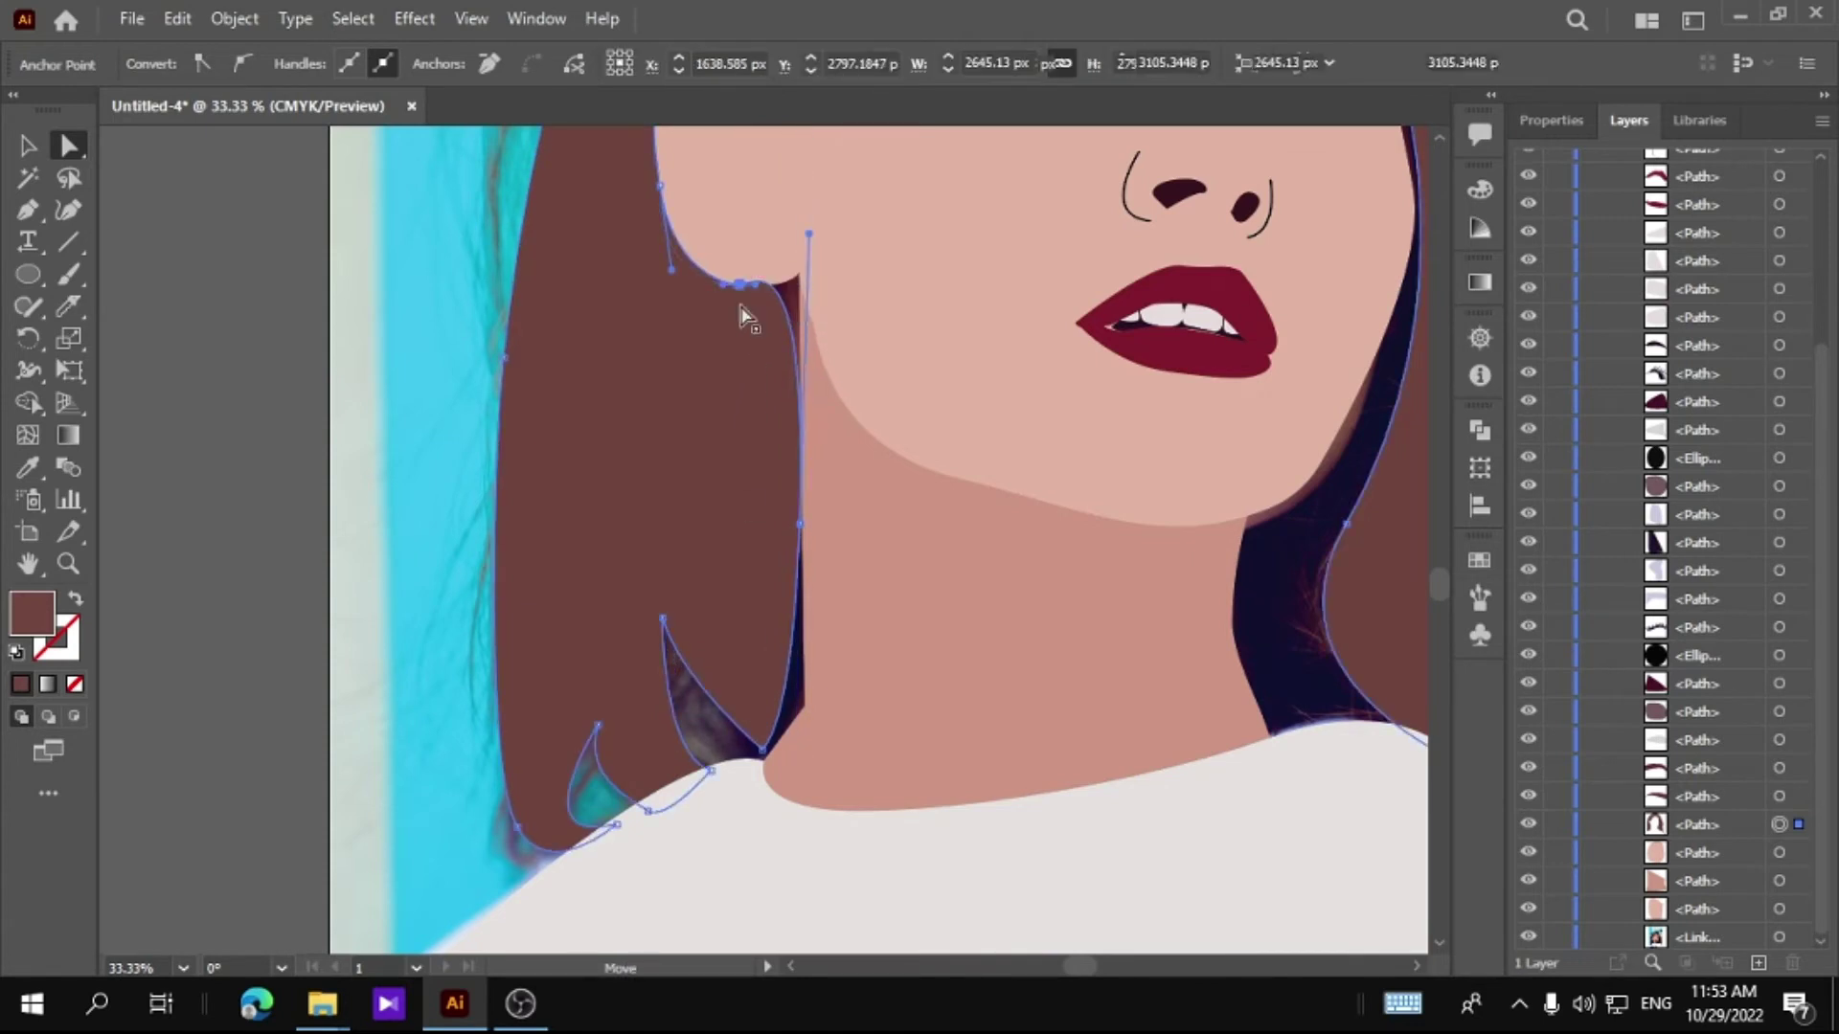
left_click(761, 755)
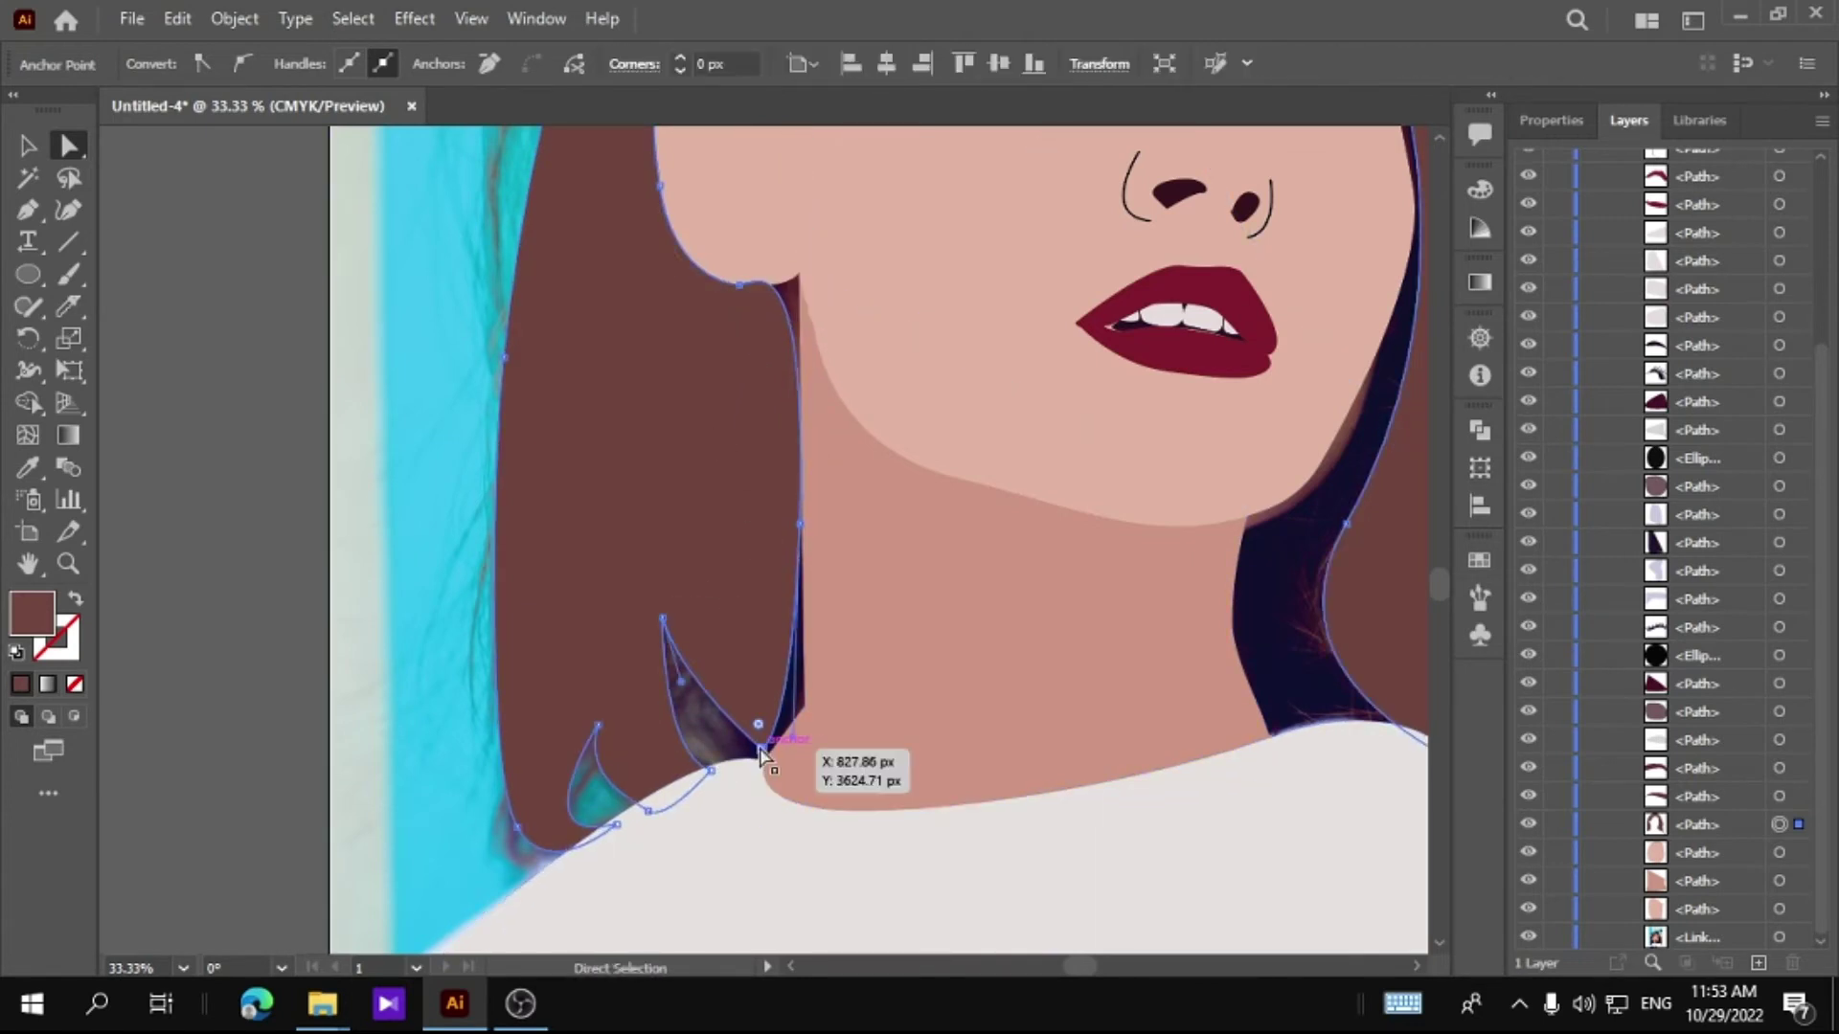
Step: Curve the small hair strand's tip and pull it down along the shirt edge
left_click(688, 686)
left_click_drag(774, 636, 749, 665)
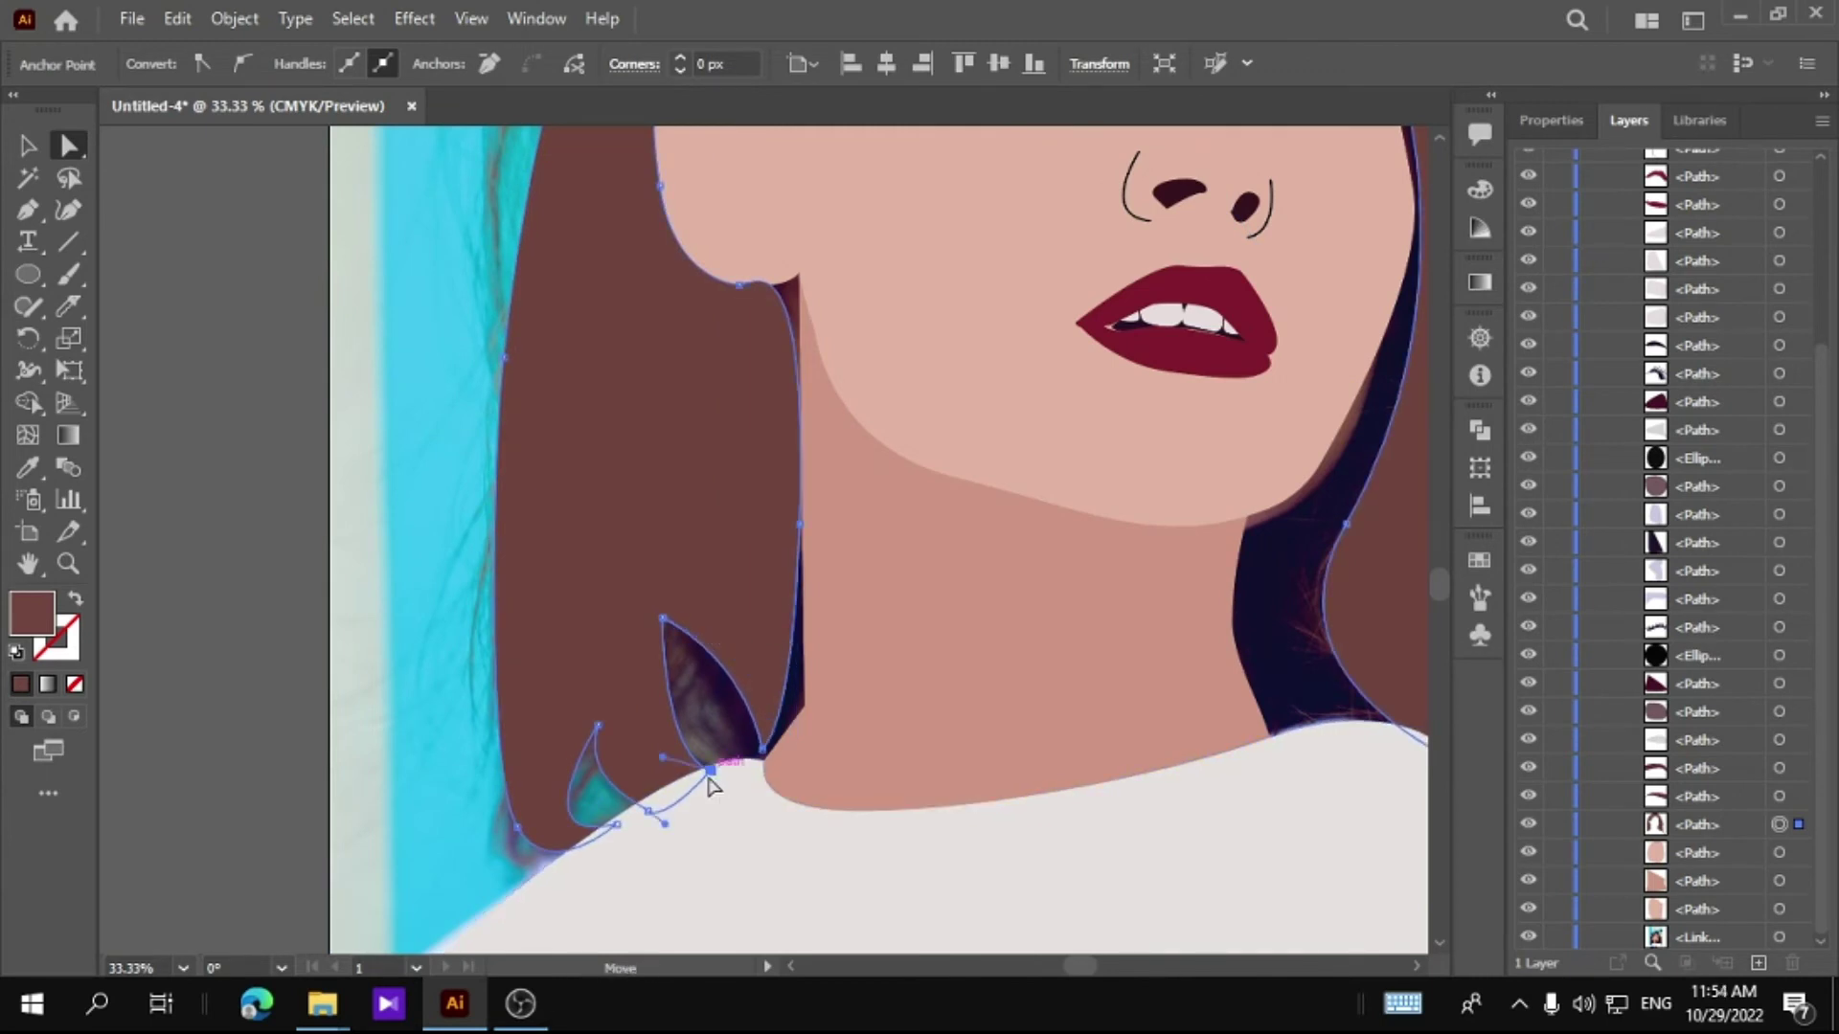
mouse_move(709, 779)
left_mouse_down()
mouse_move(661, 777)
mouse_move(696, 813)
mouse_move(583, 840)
left_mouse_up()
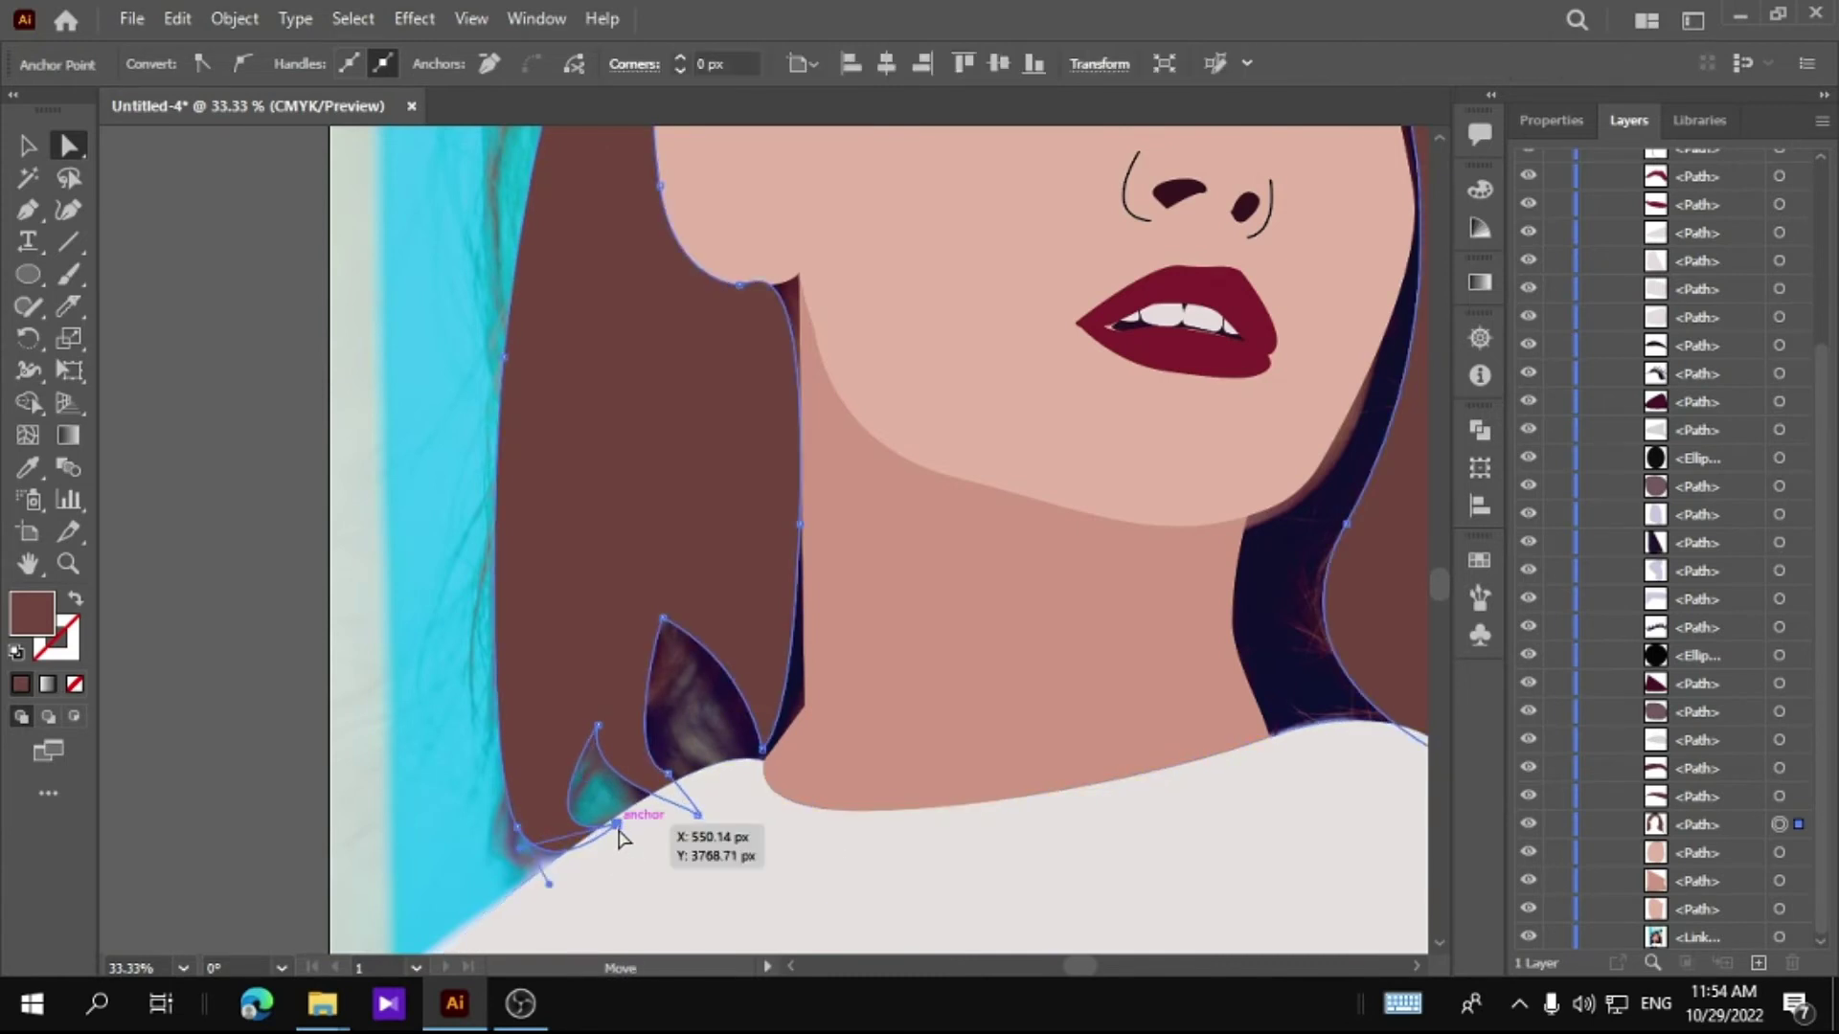
left_click(233, 525)
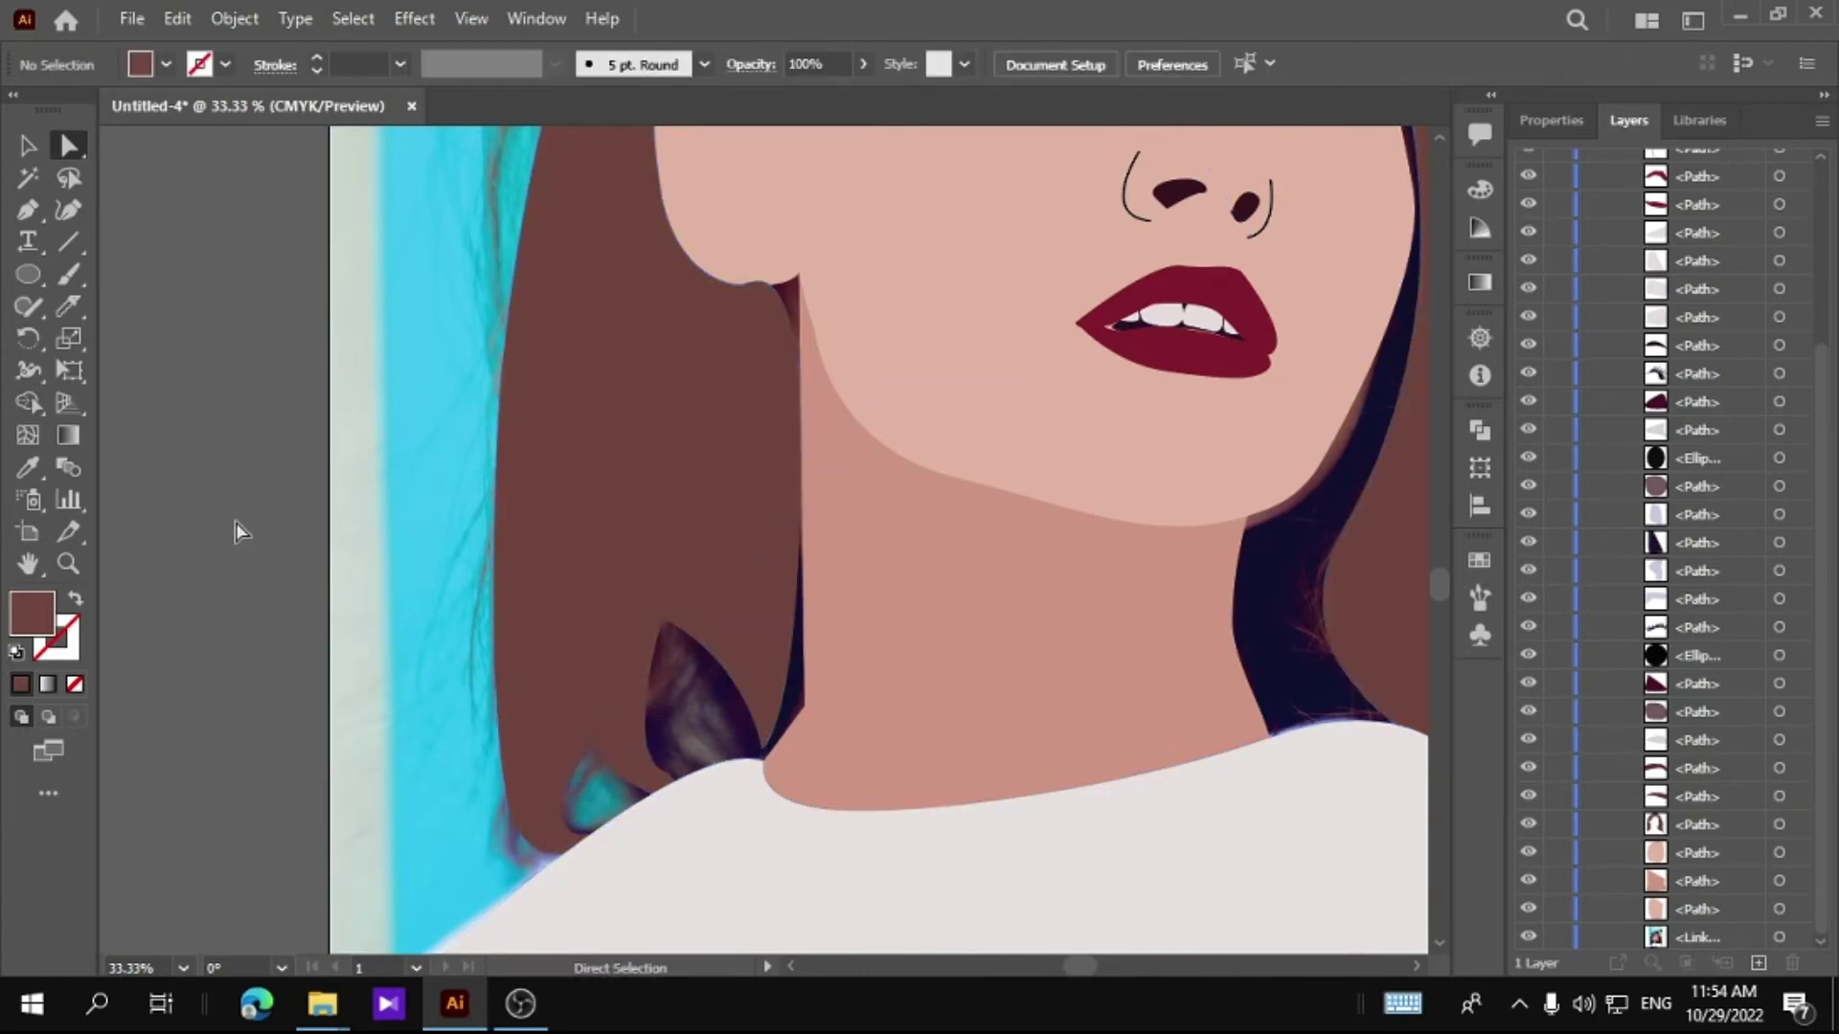
scroll(641, 512, "up", 3)
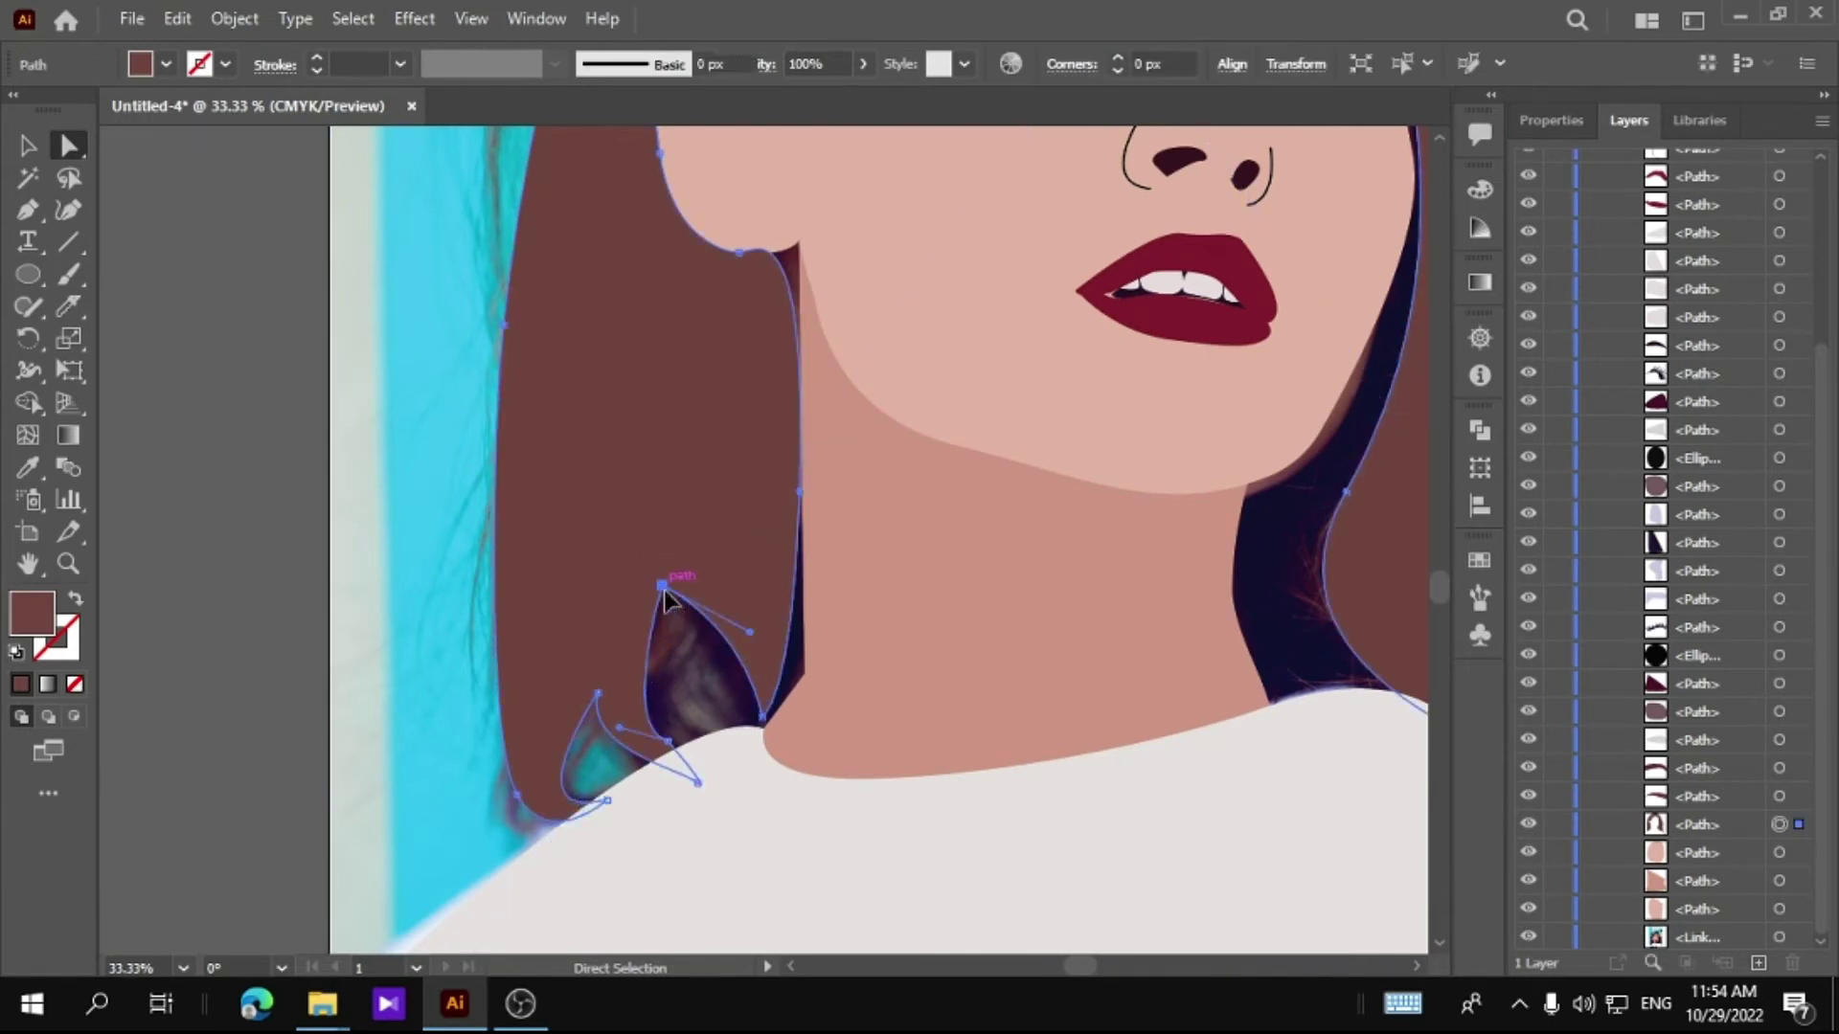
left_click_drag(666, 588, 670, 781)
mouse_move(594, 698)
left_mouse_down()
mouse_move(599, 801)
mouse_move(496, 886)
left_mouse_up()
left_click(172, 730)
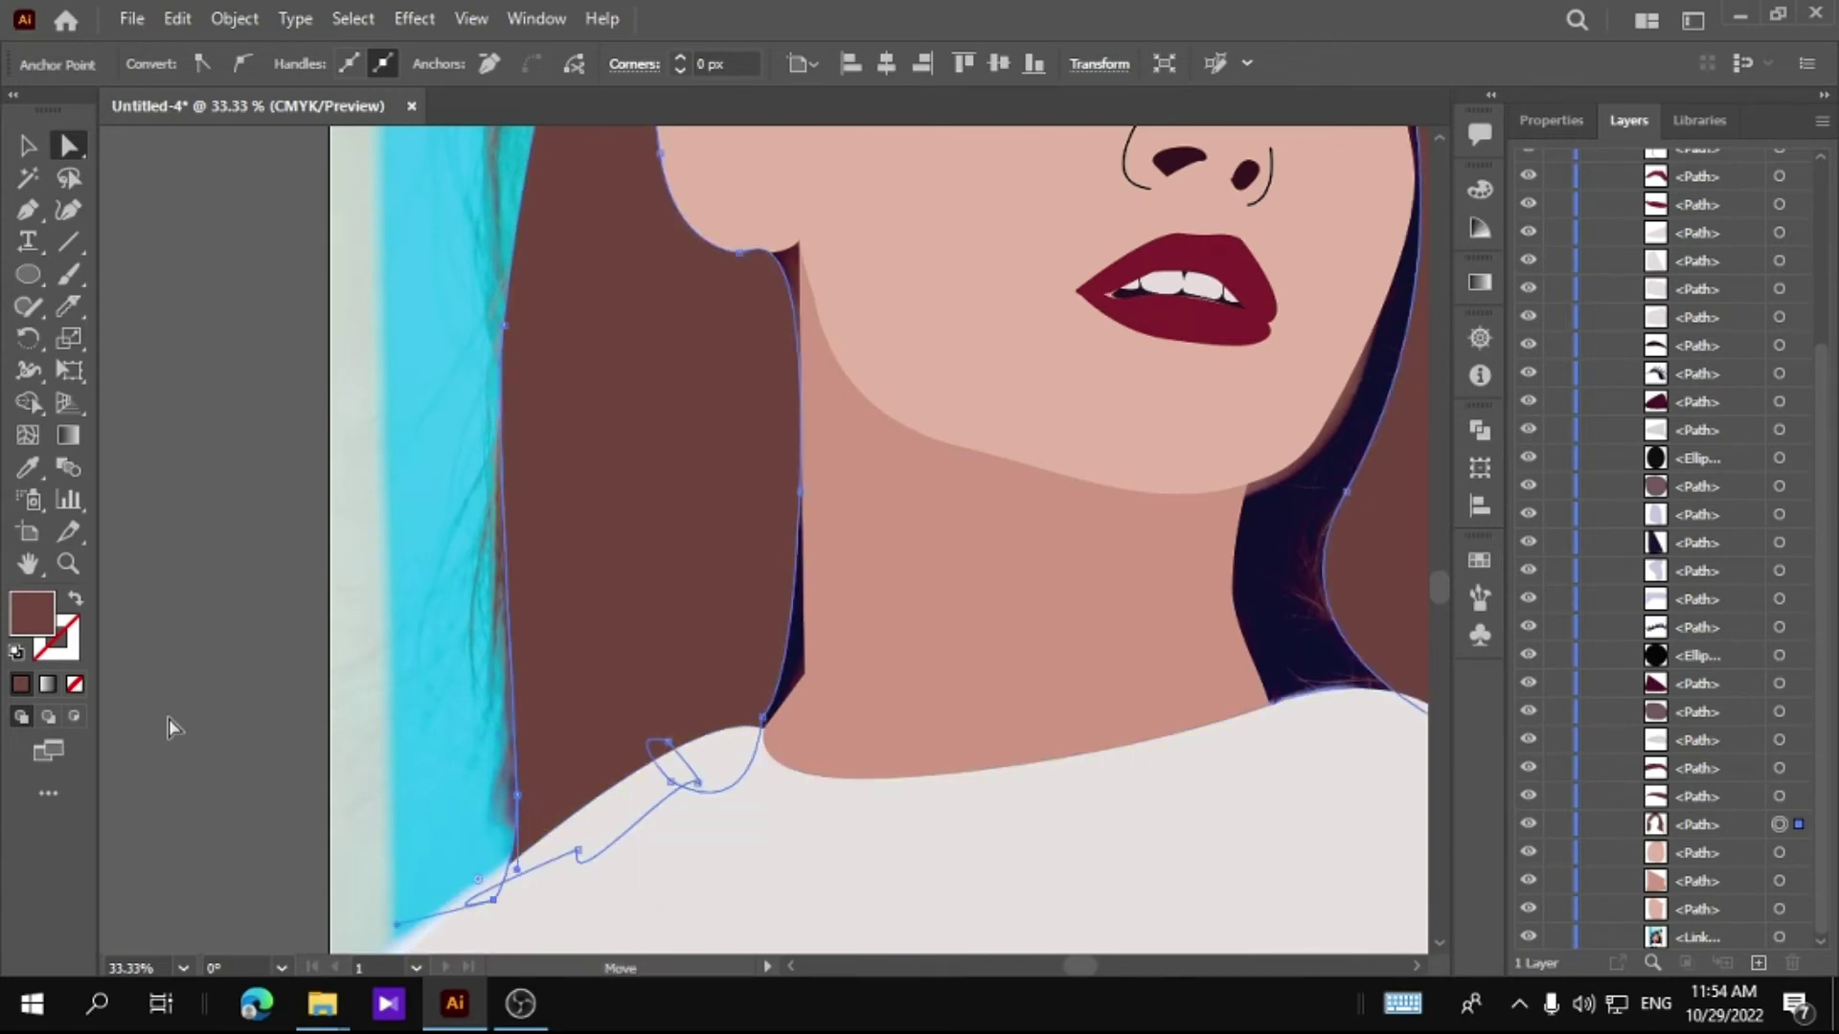
Step: Settle the hair edge point against the neck, then zoom out to the whole artboard
left_click_drag(781, 689, 812, 661)
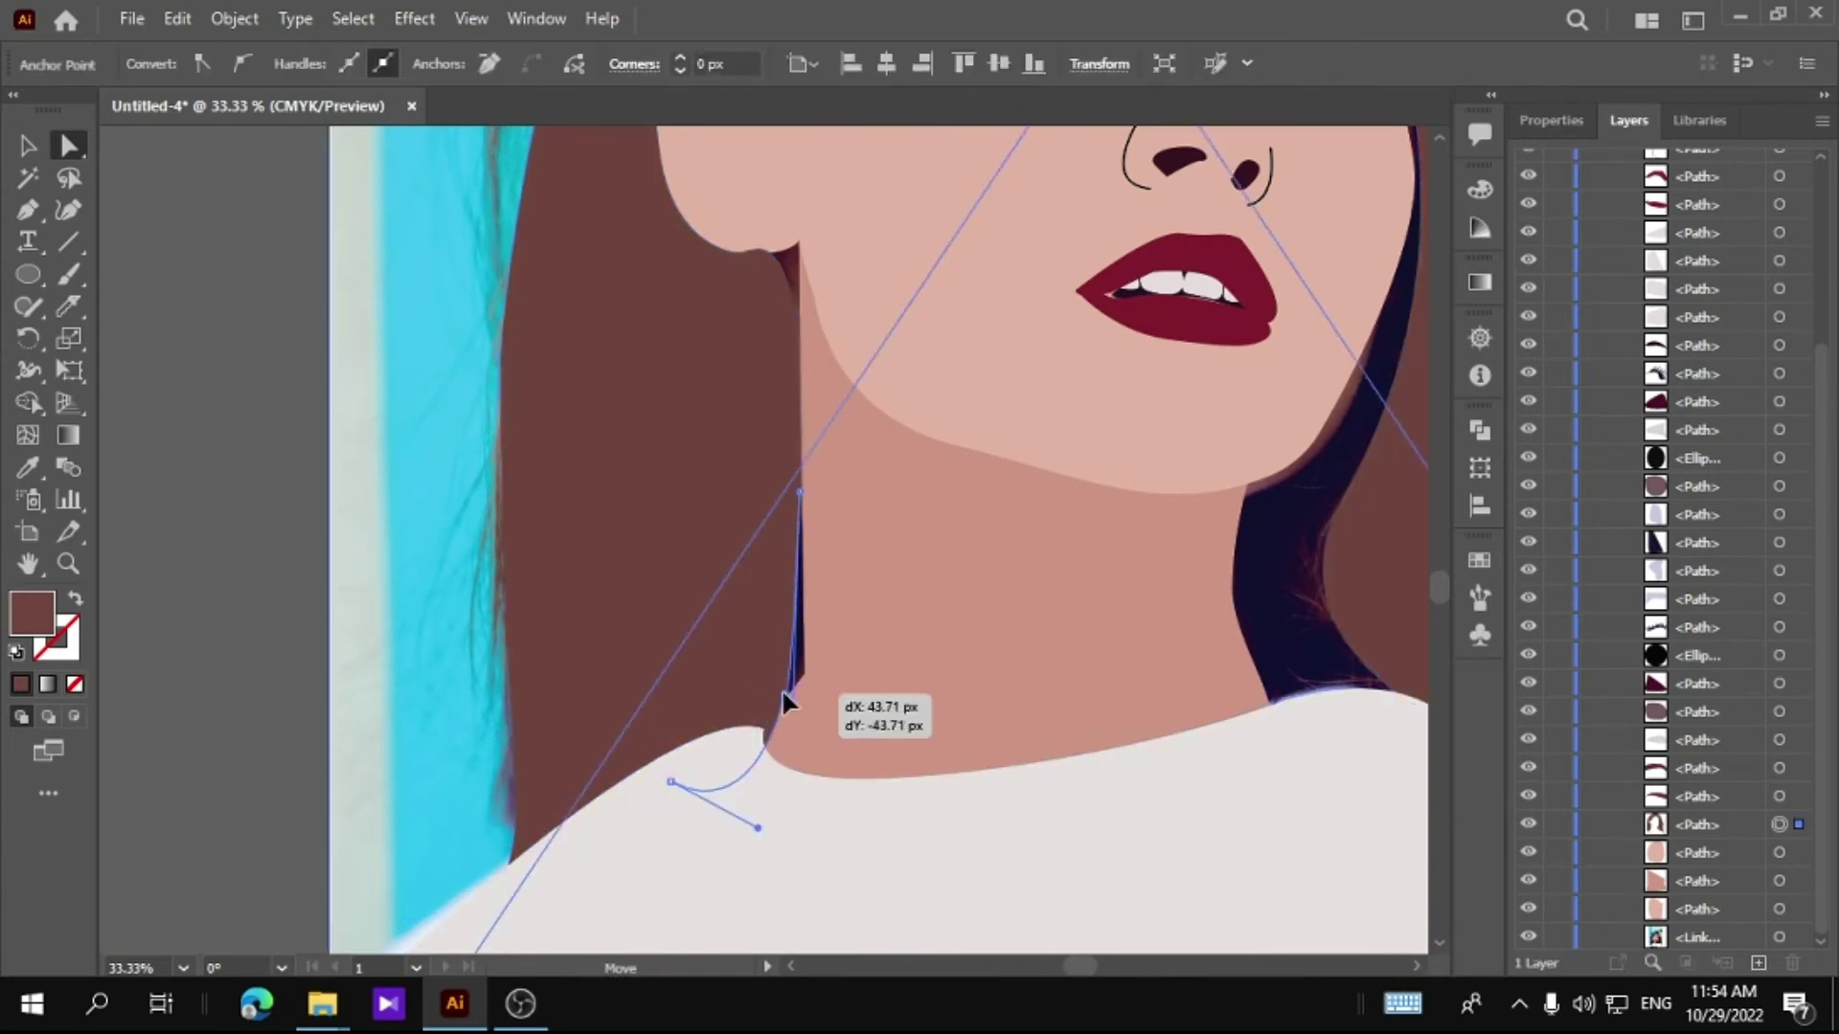
left_click_drag(812, 661, 803, 643)
left_click(804, 645)
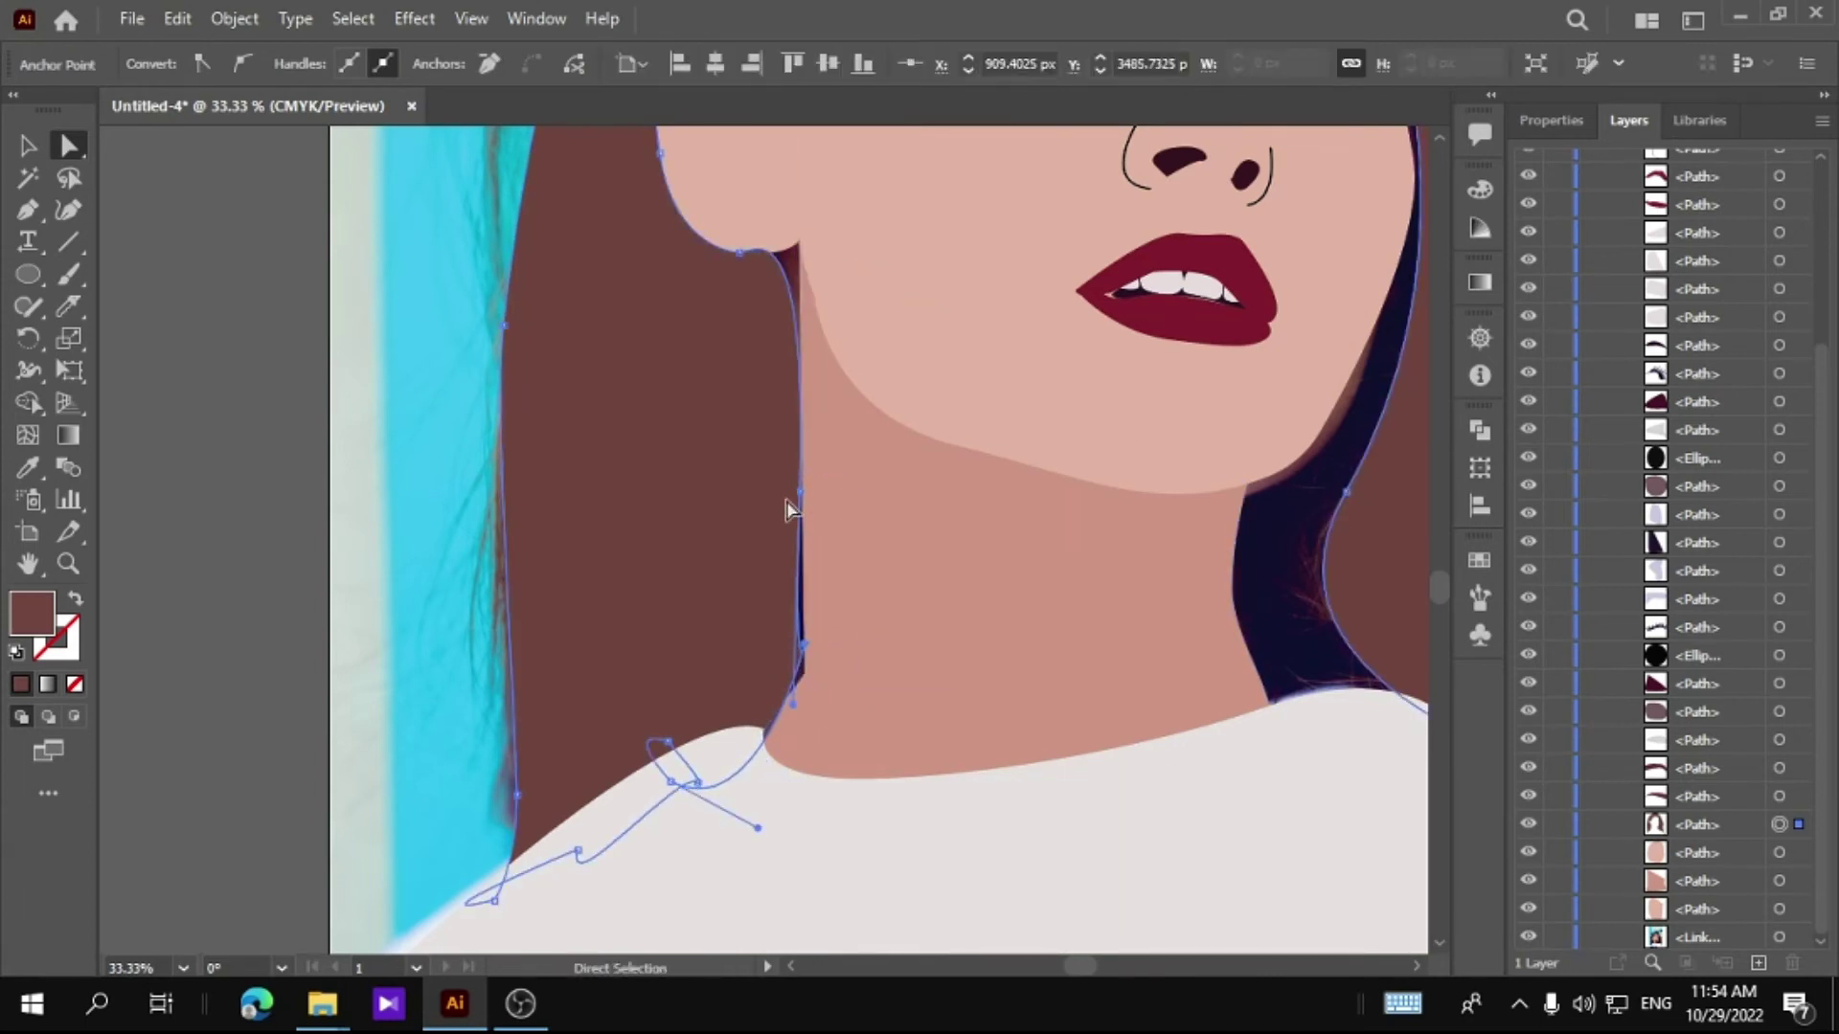
left_click(806, 697)
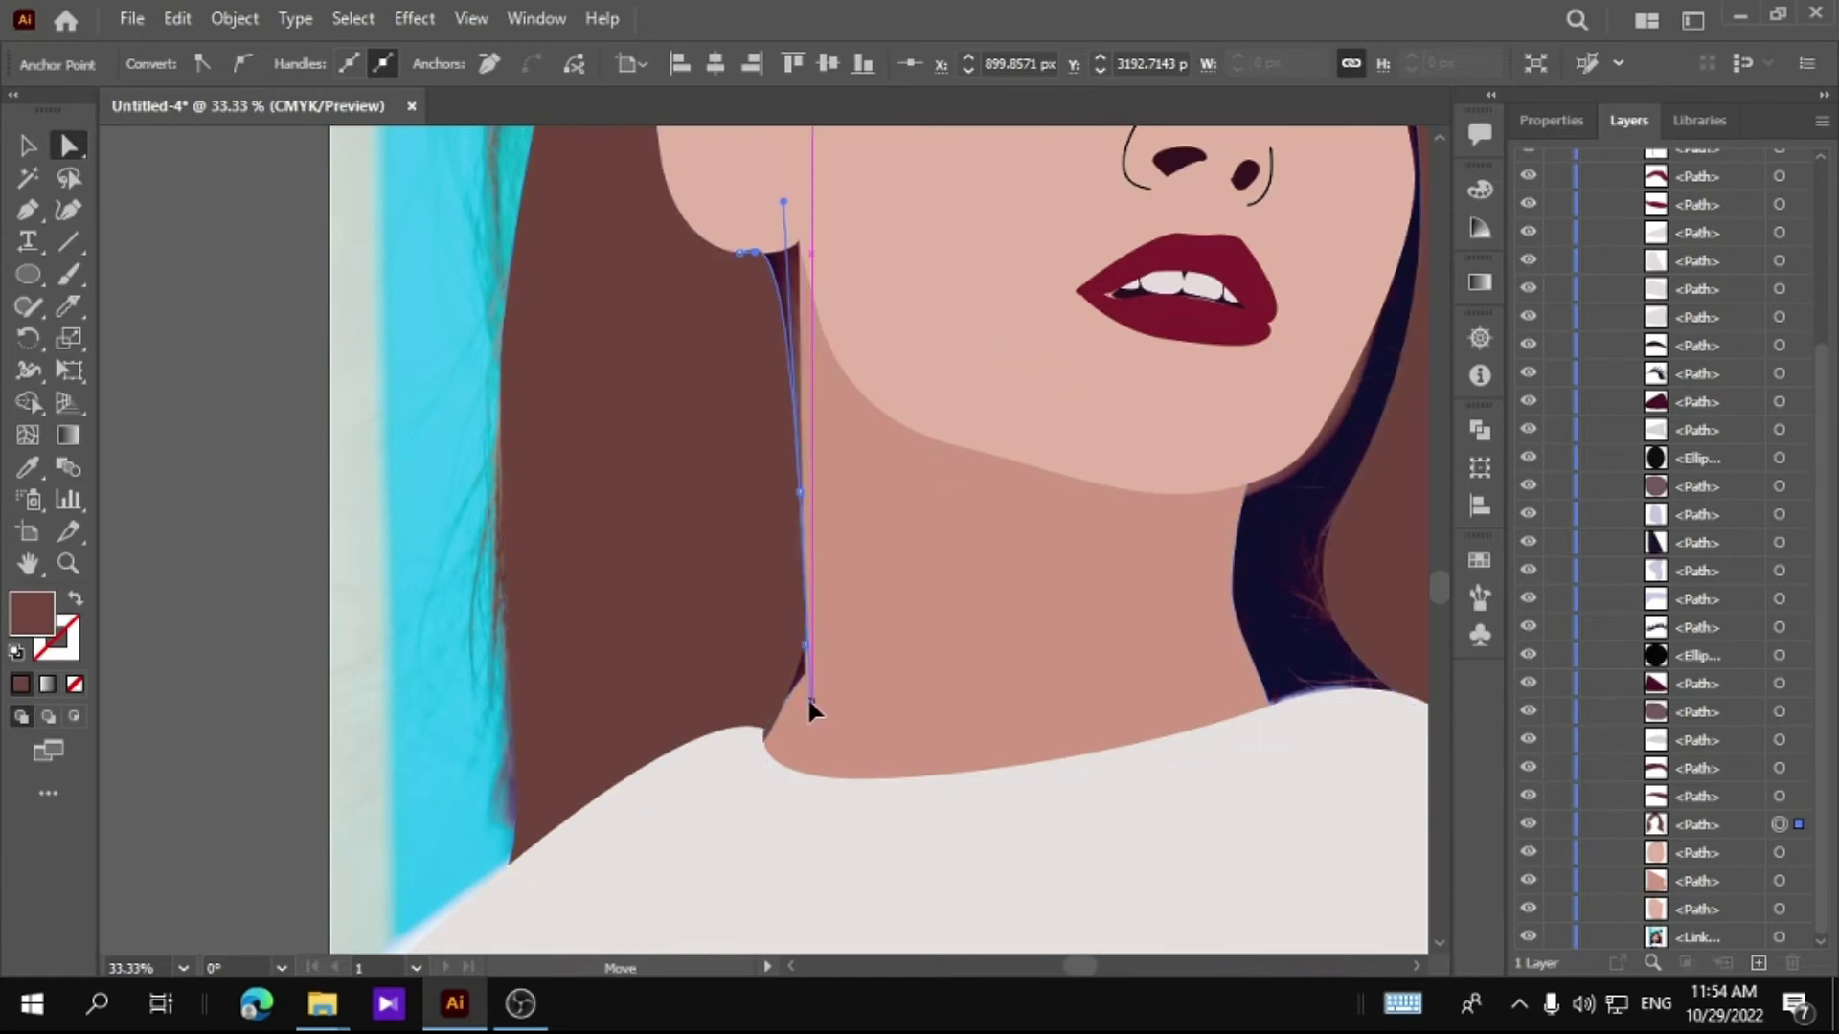
scroll(801, 697, "up", 2)
key("ctrl+minus")
key("ctrl+shift+a")
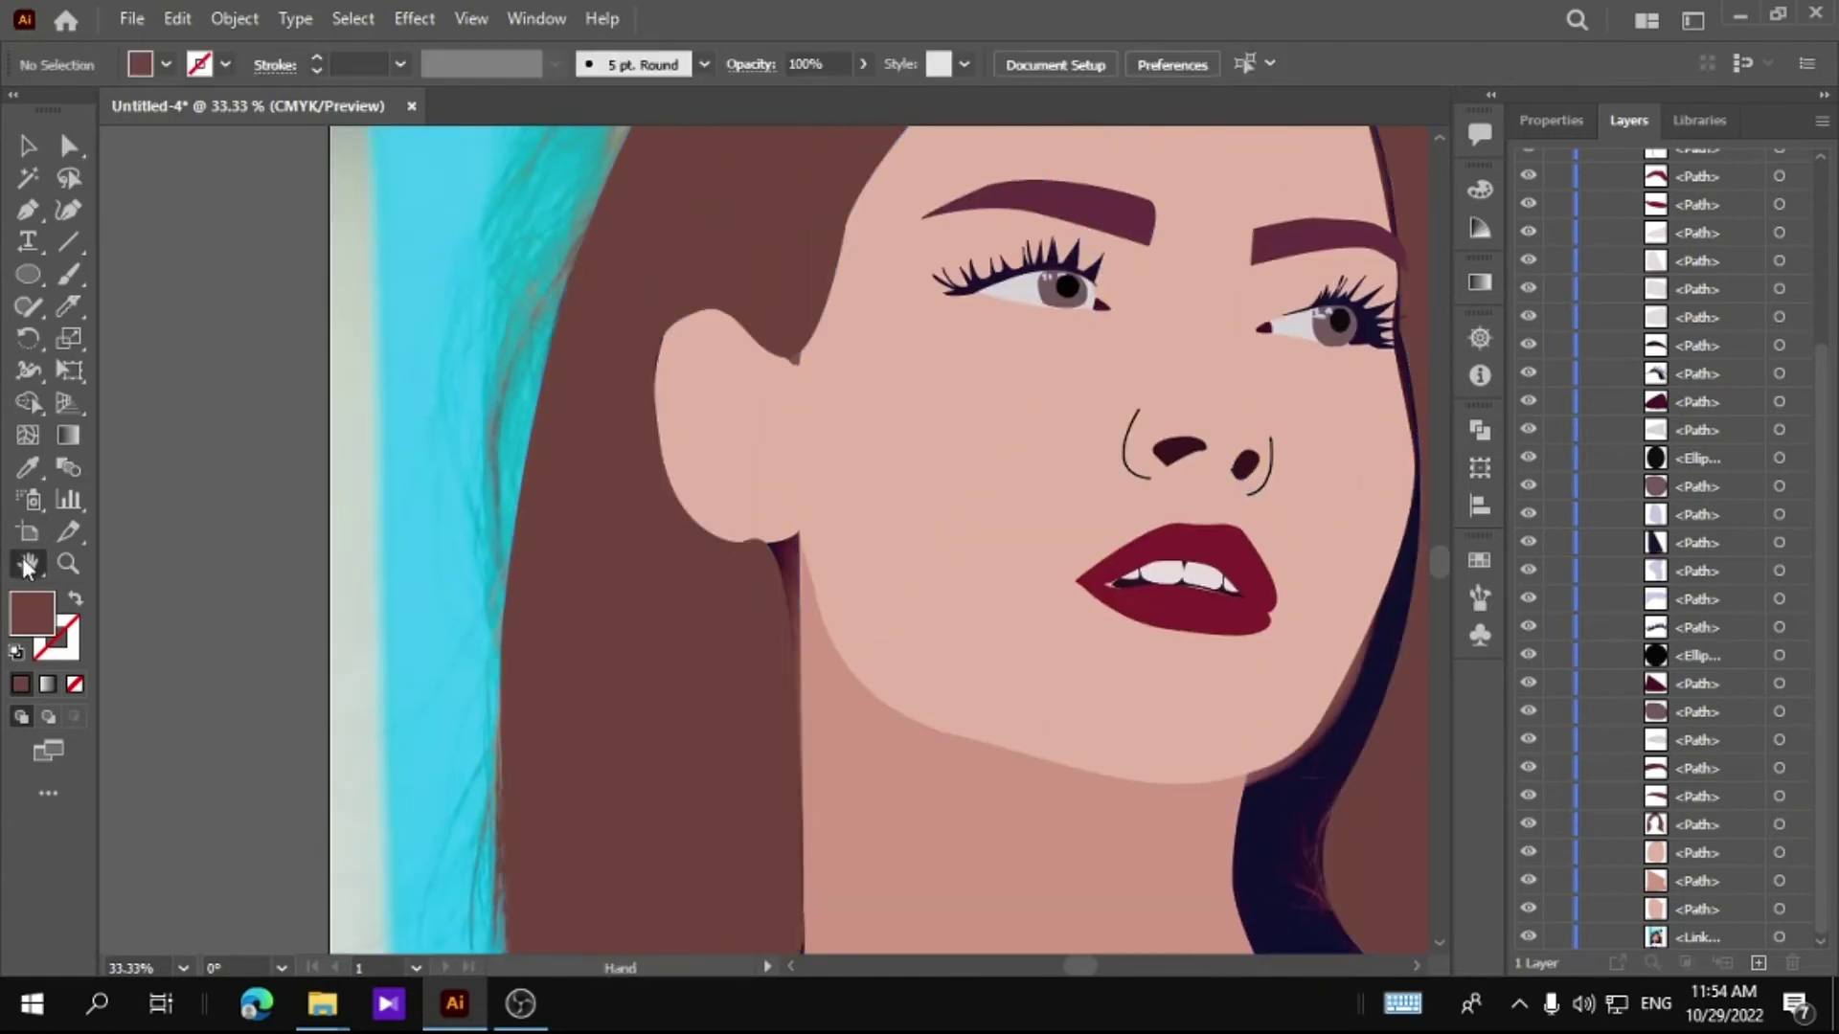
key("ctrl+0")
left_click(656, 279)
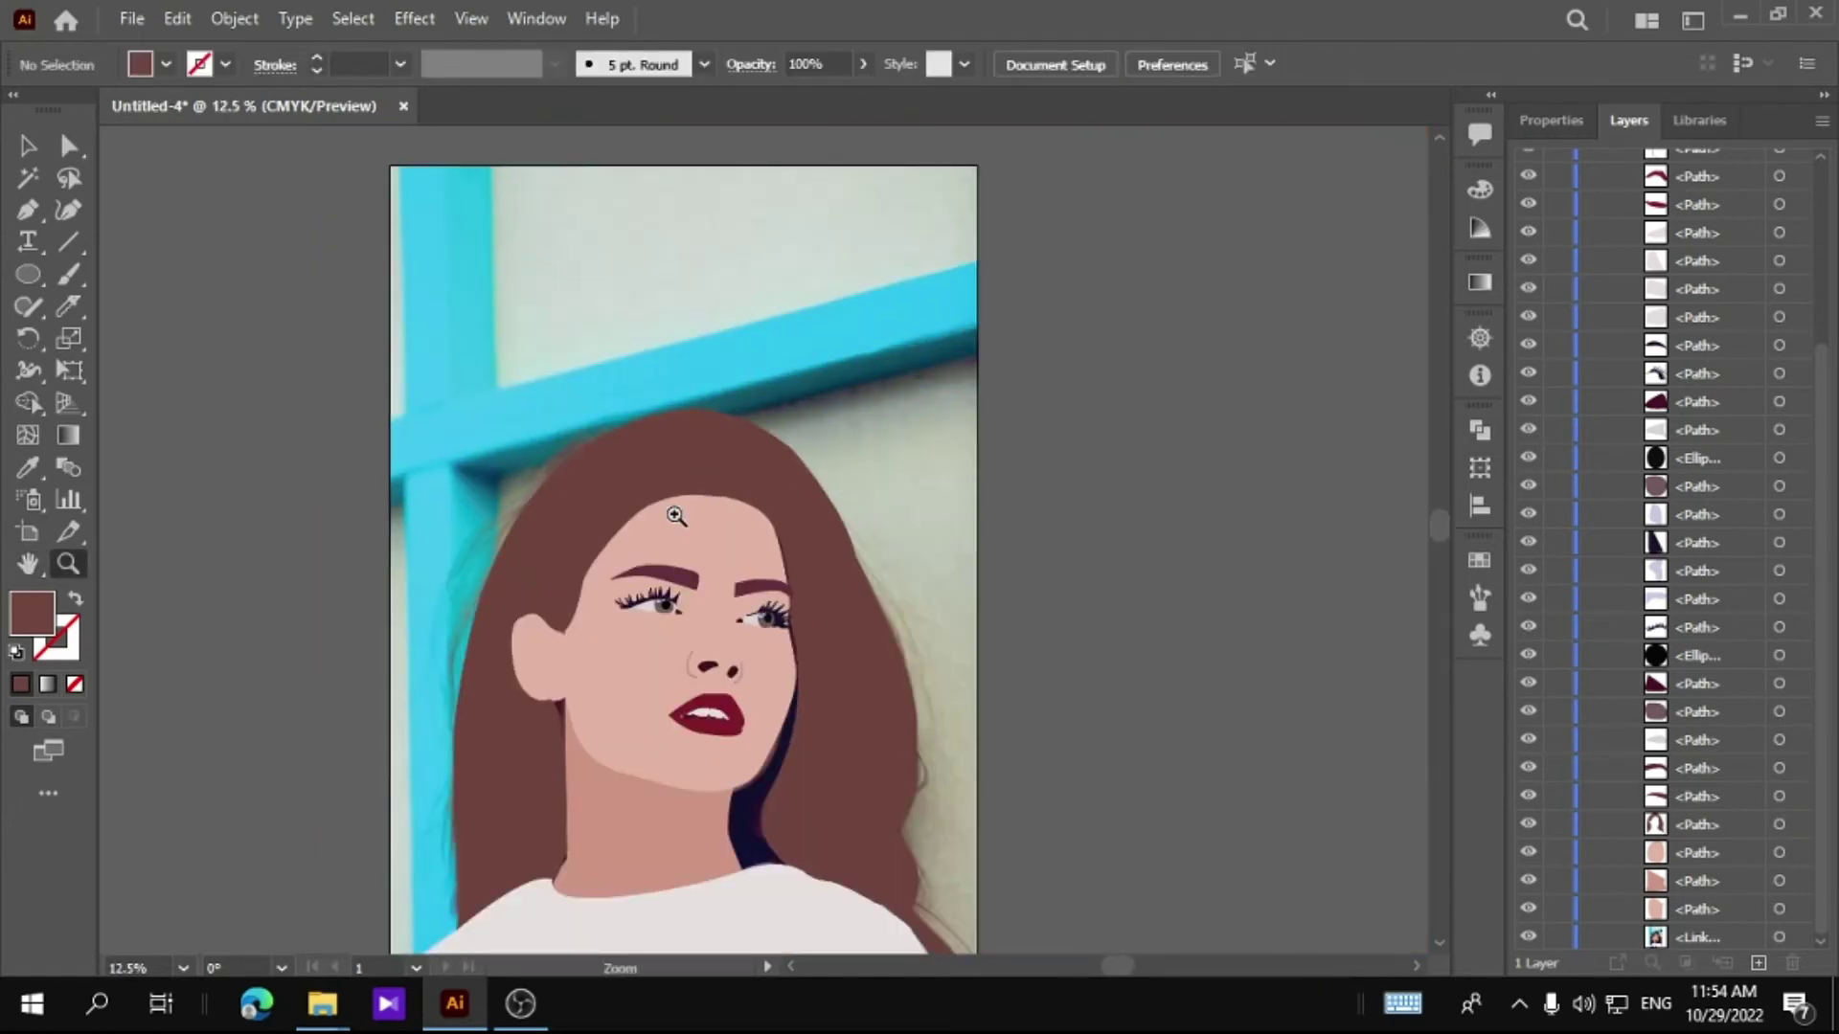
left_click(738, 492)
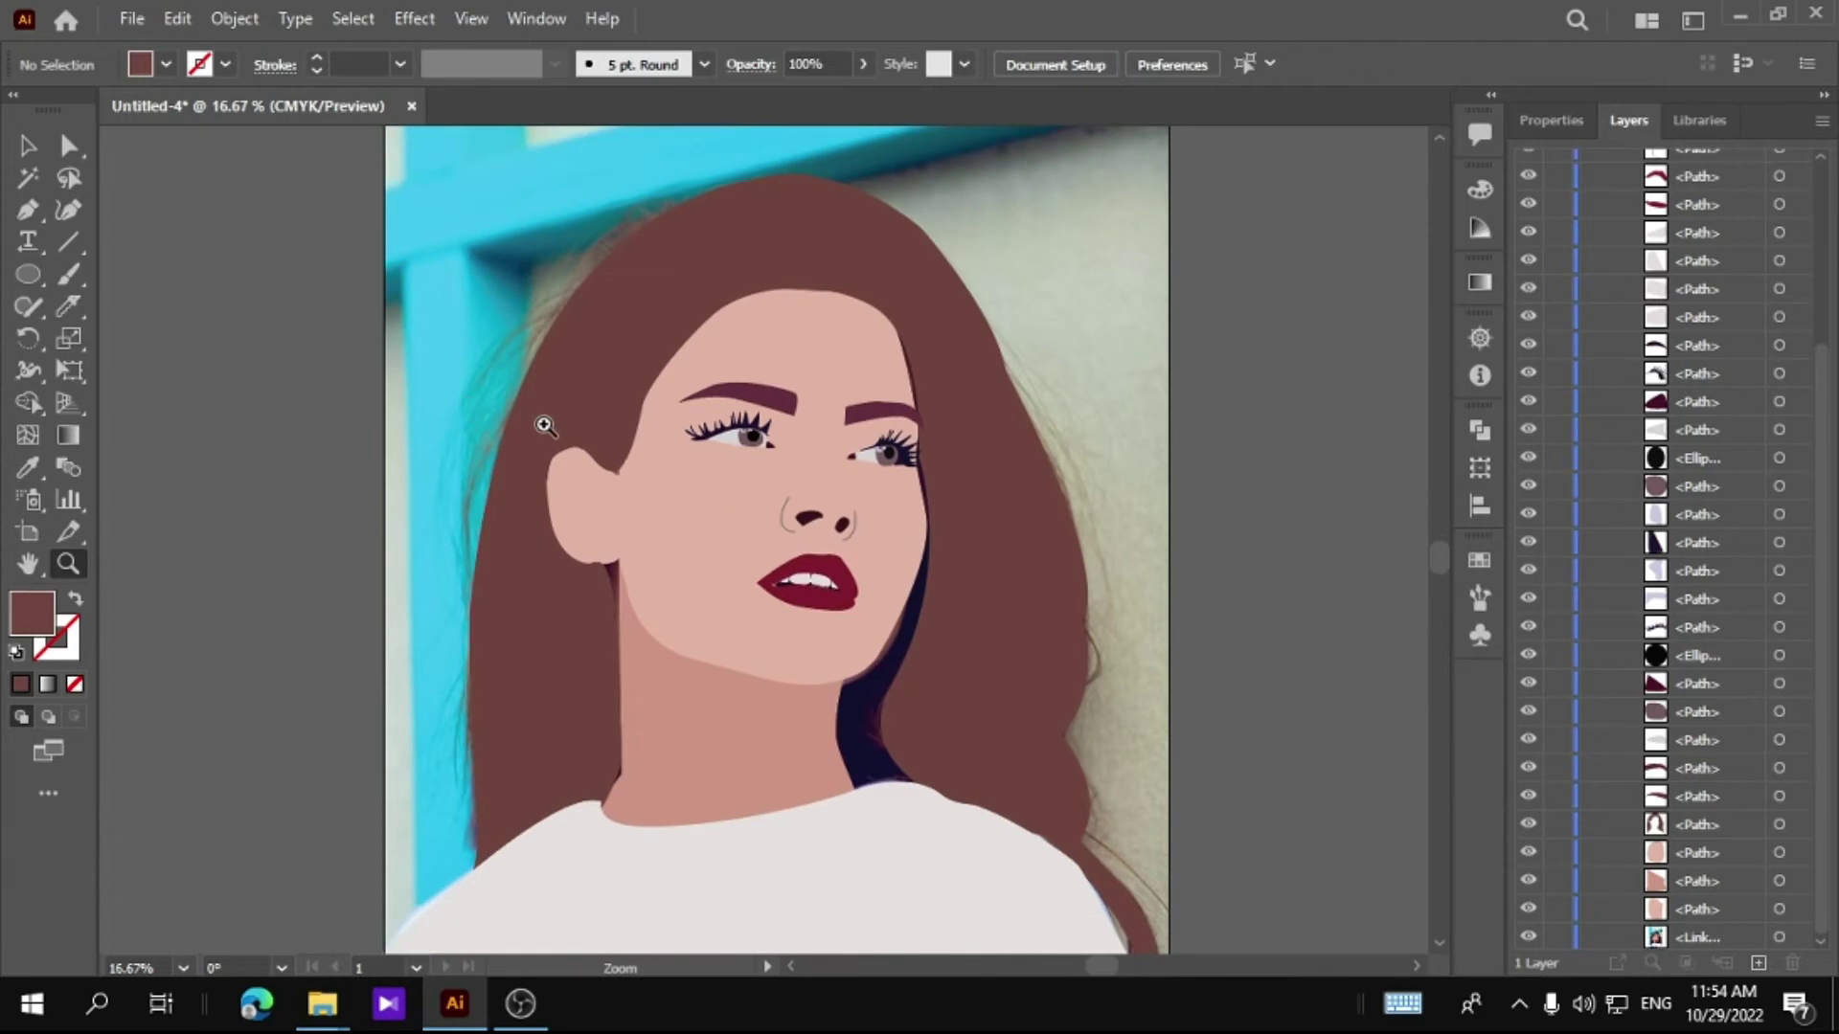
double_click(43, 565)
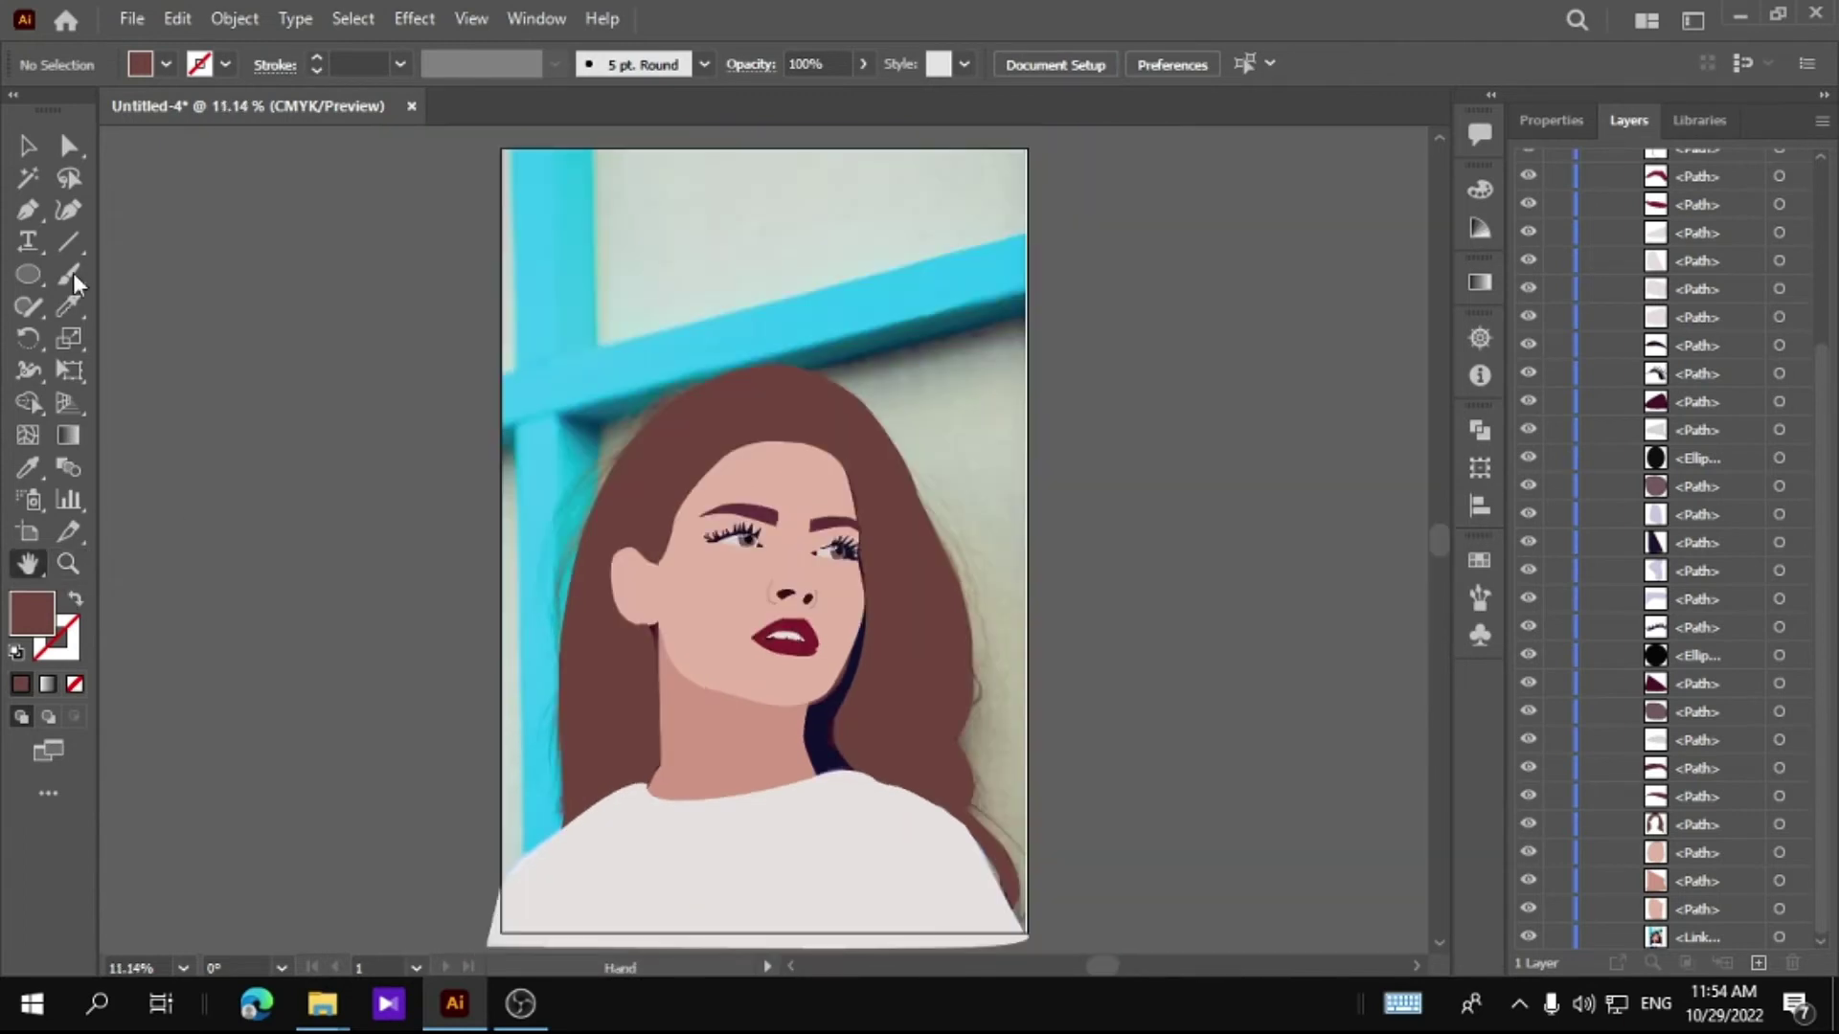
left_click(32, 151)
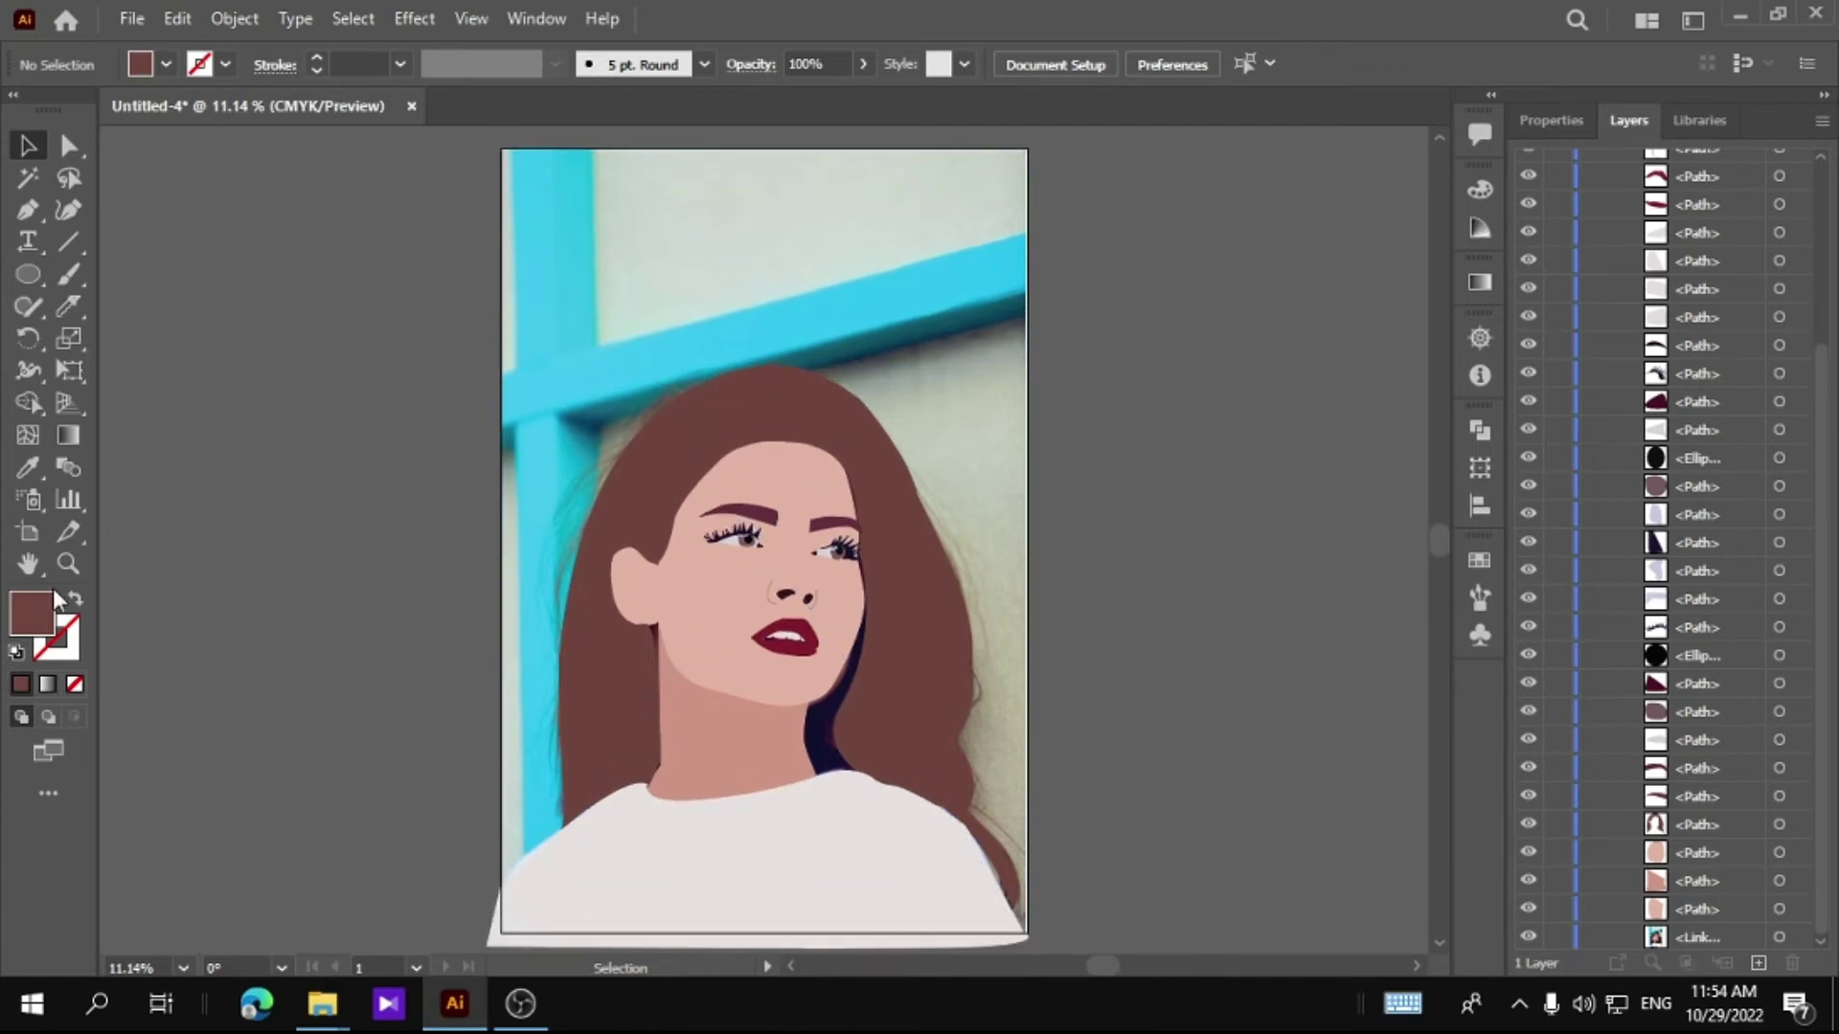
left_click(68, 564)
left_click(800, 480)
left_click(801, 480)
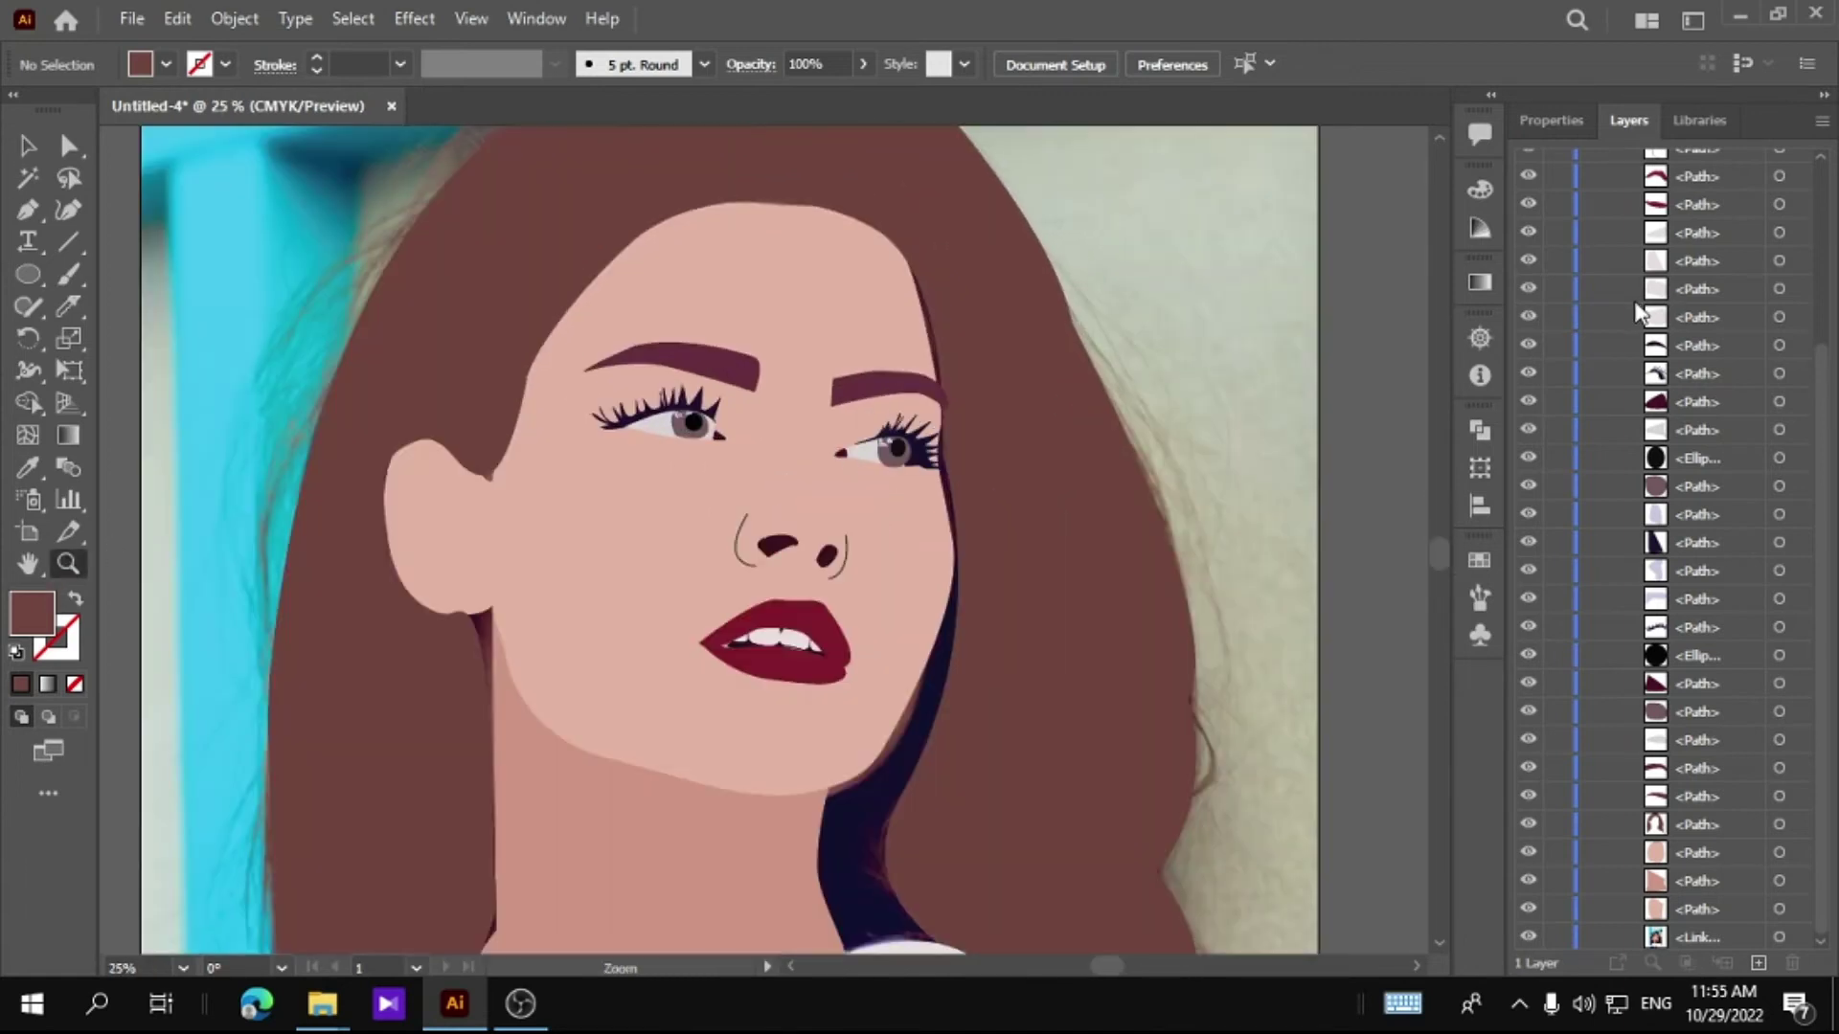
Step: Hide the face skin, draw a blush shape on the left cheek, and fill it light skin brown
left_click(1532, 866)
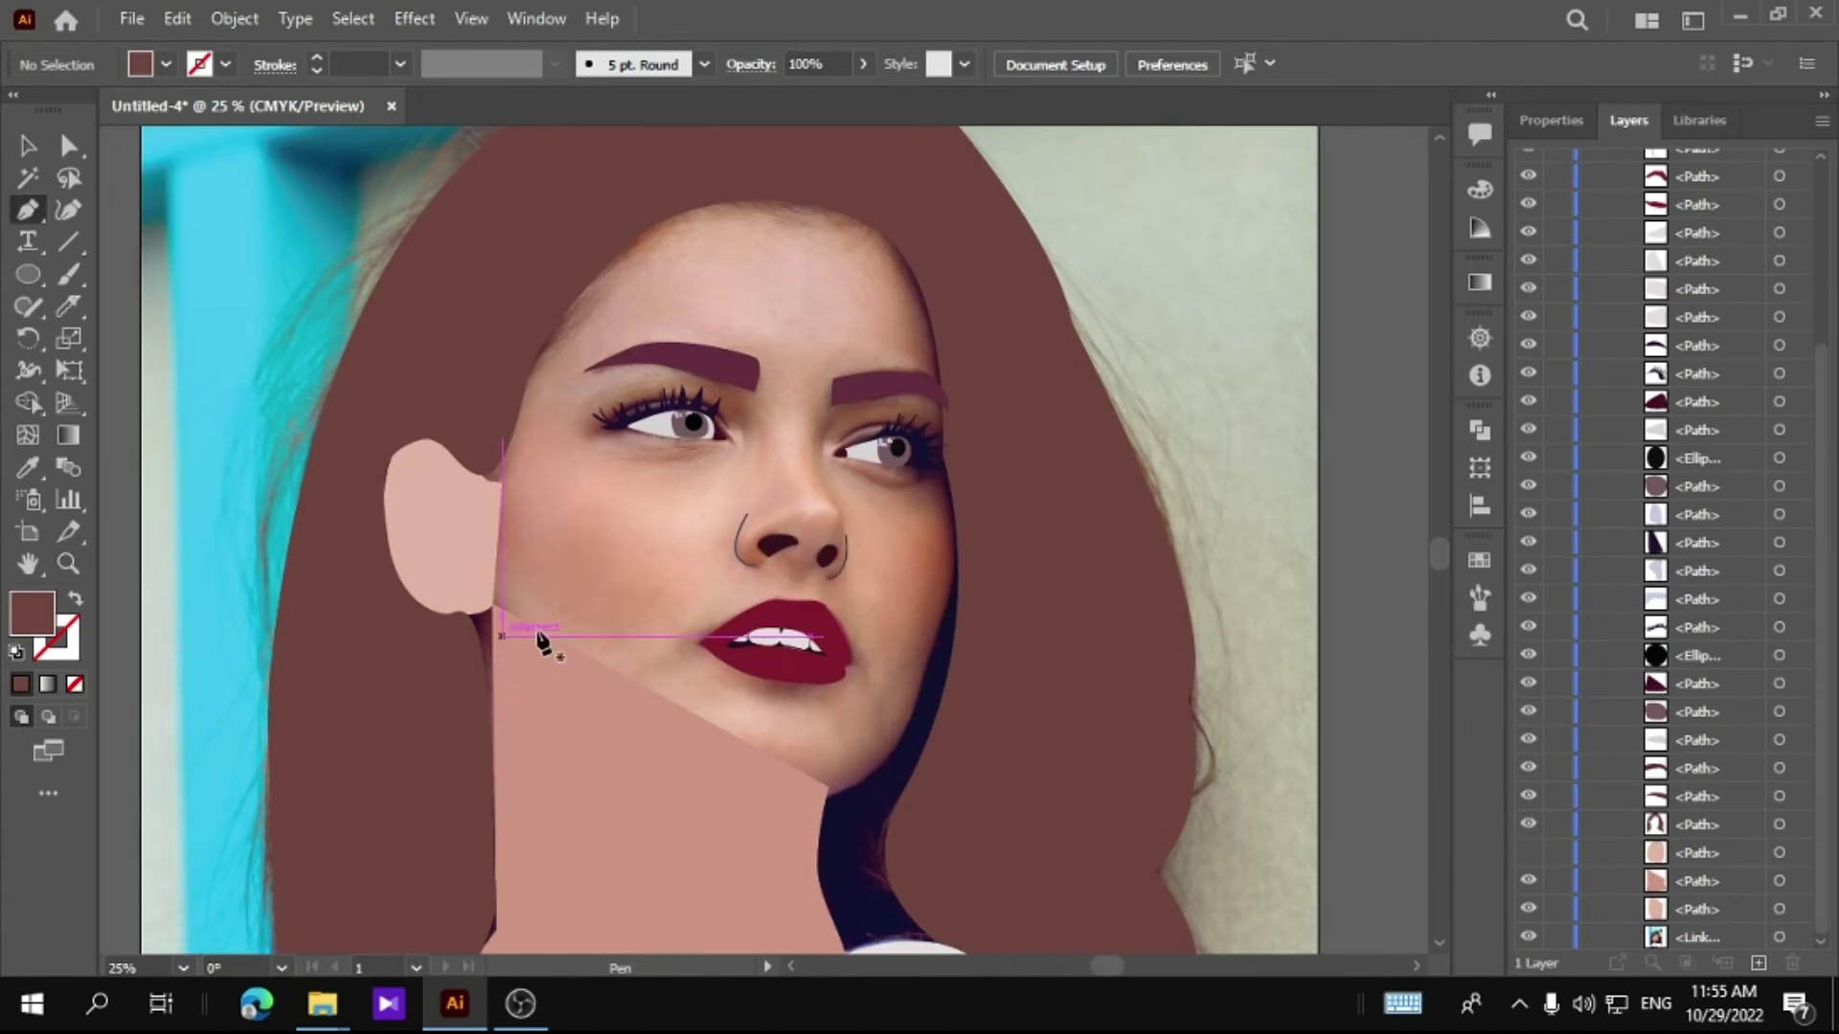
left_click(613, 642)
left_click(658, 535)
left_click_drag(559, 525, 540, 562)
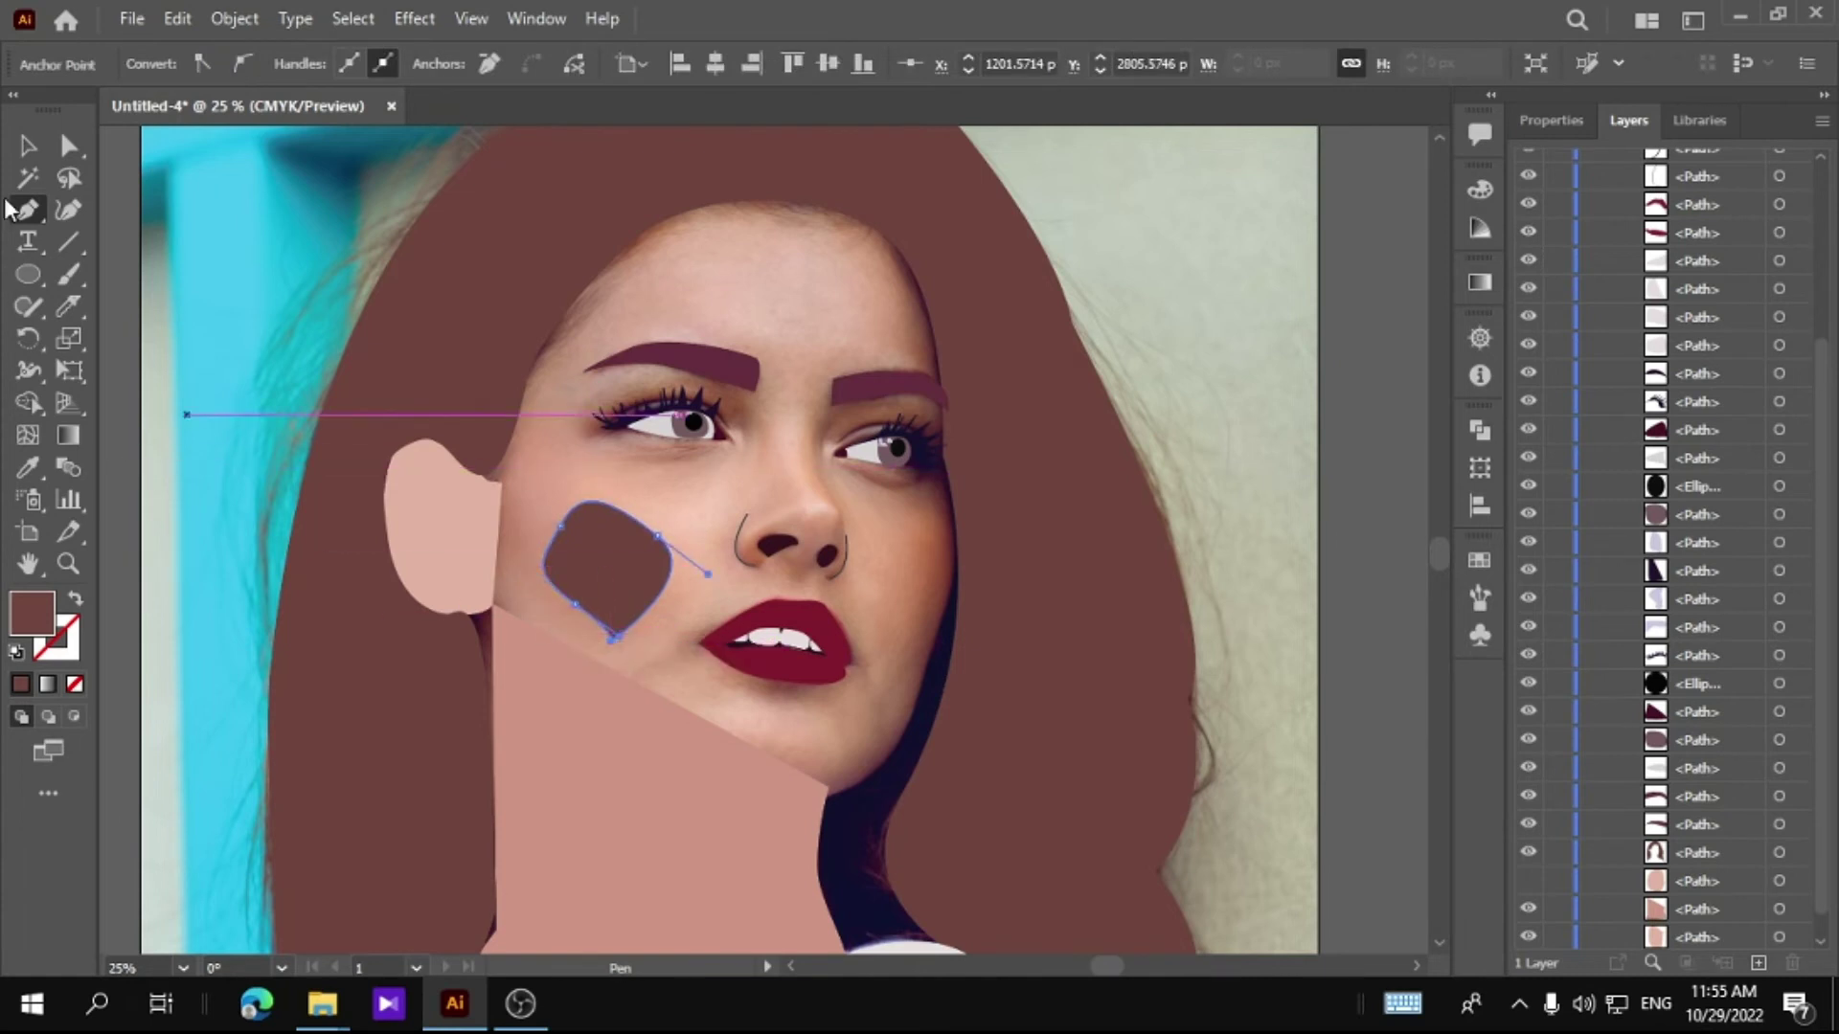
left_click(39, 468)
left_click(941, 555)
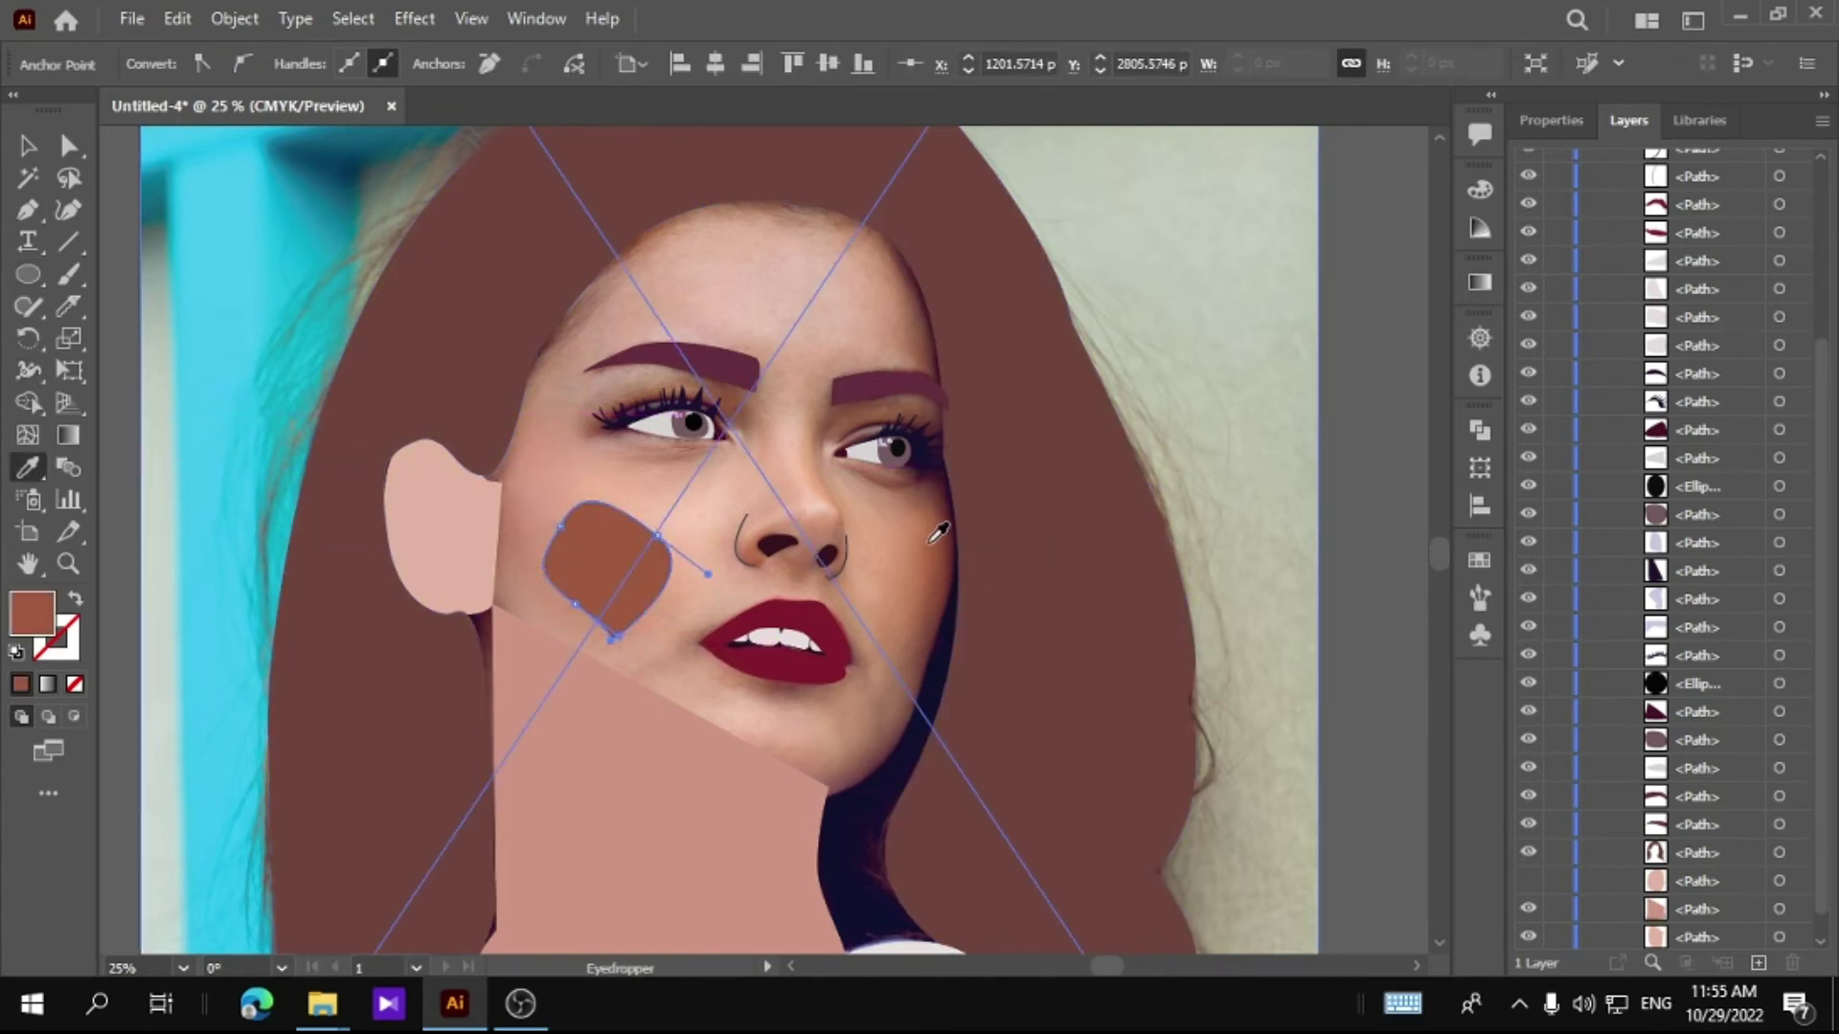
left_click(924, 545)
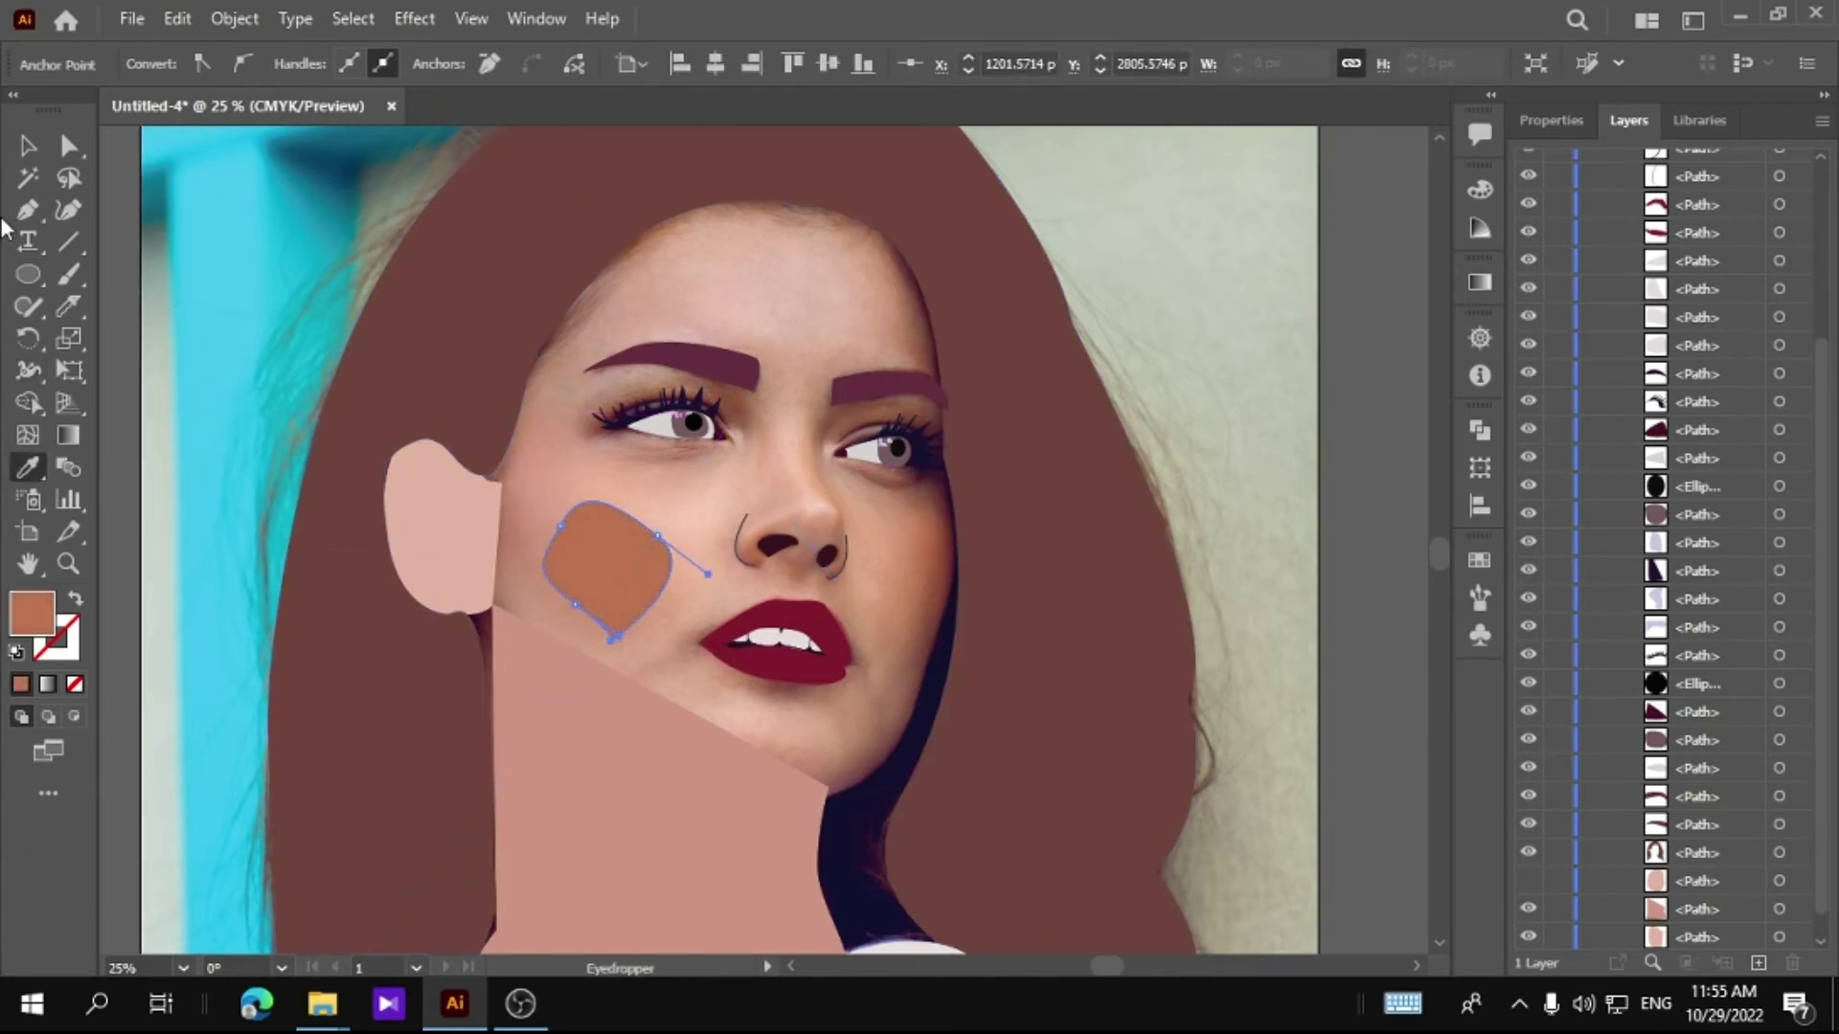
Step: Trace shading shapes over the right cheek and the forehead
left_click(948, 525)
left_click_drag(906, 660, 934, 795)
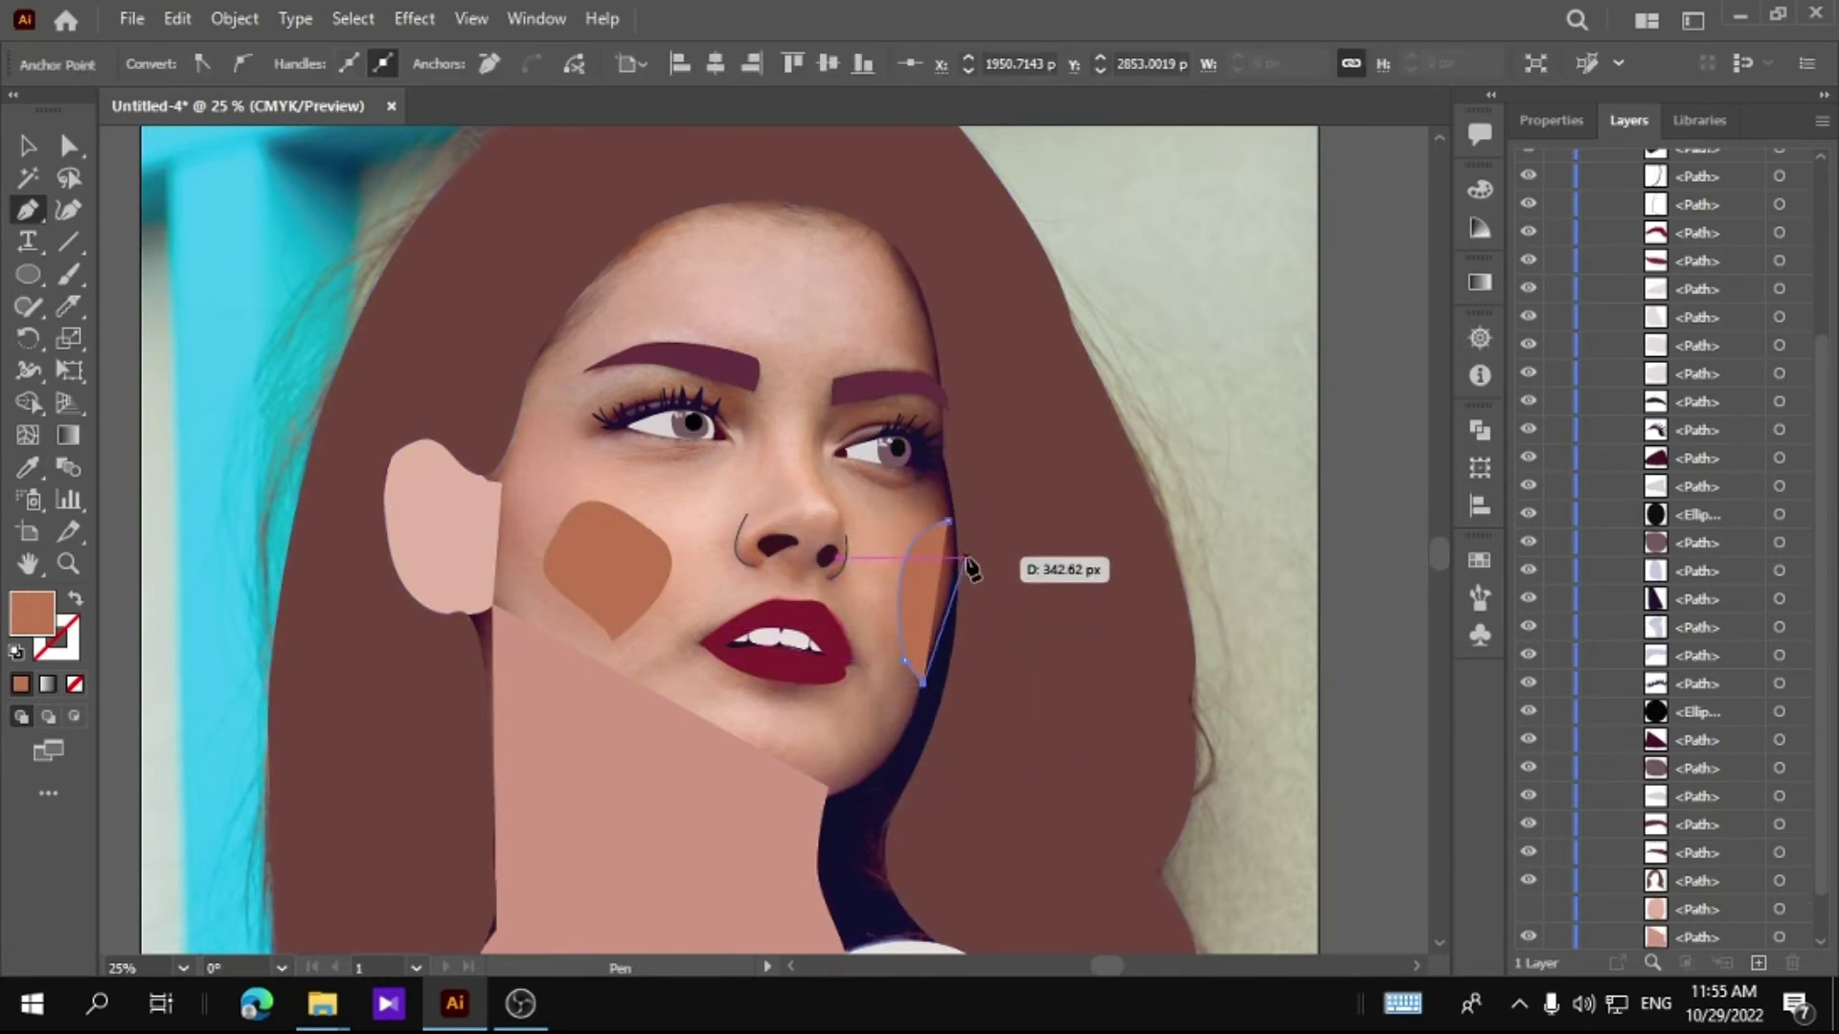
mouse_move(948, 523)
left_mouse_down()
mouse_move(957, 556)
mouse_move(1025, 534)
left_mouse_up()
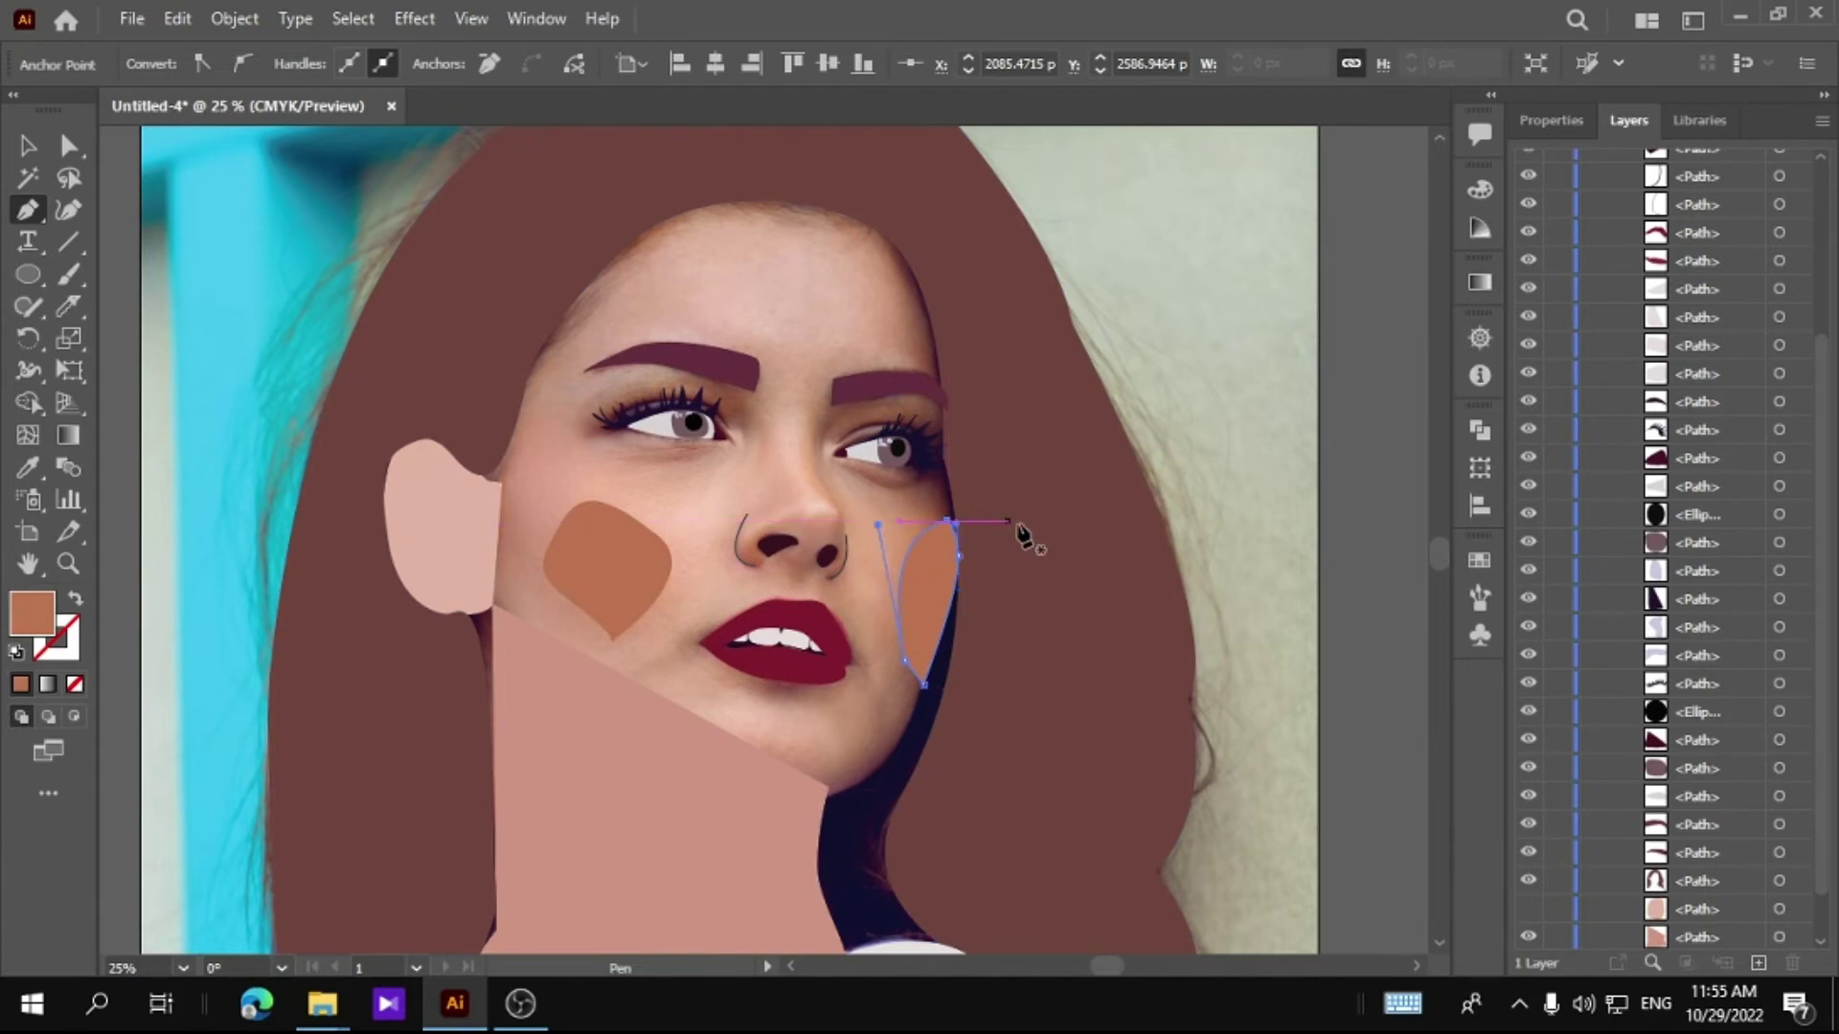
scroll(621, 564, "up", 1)
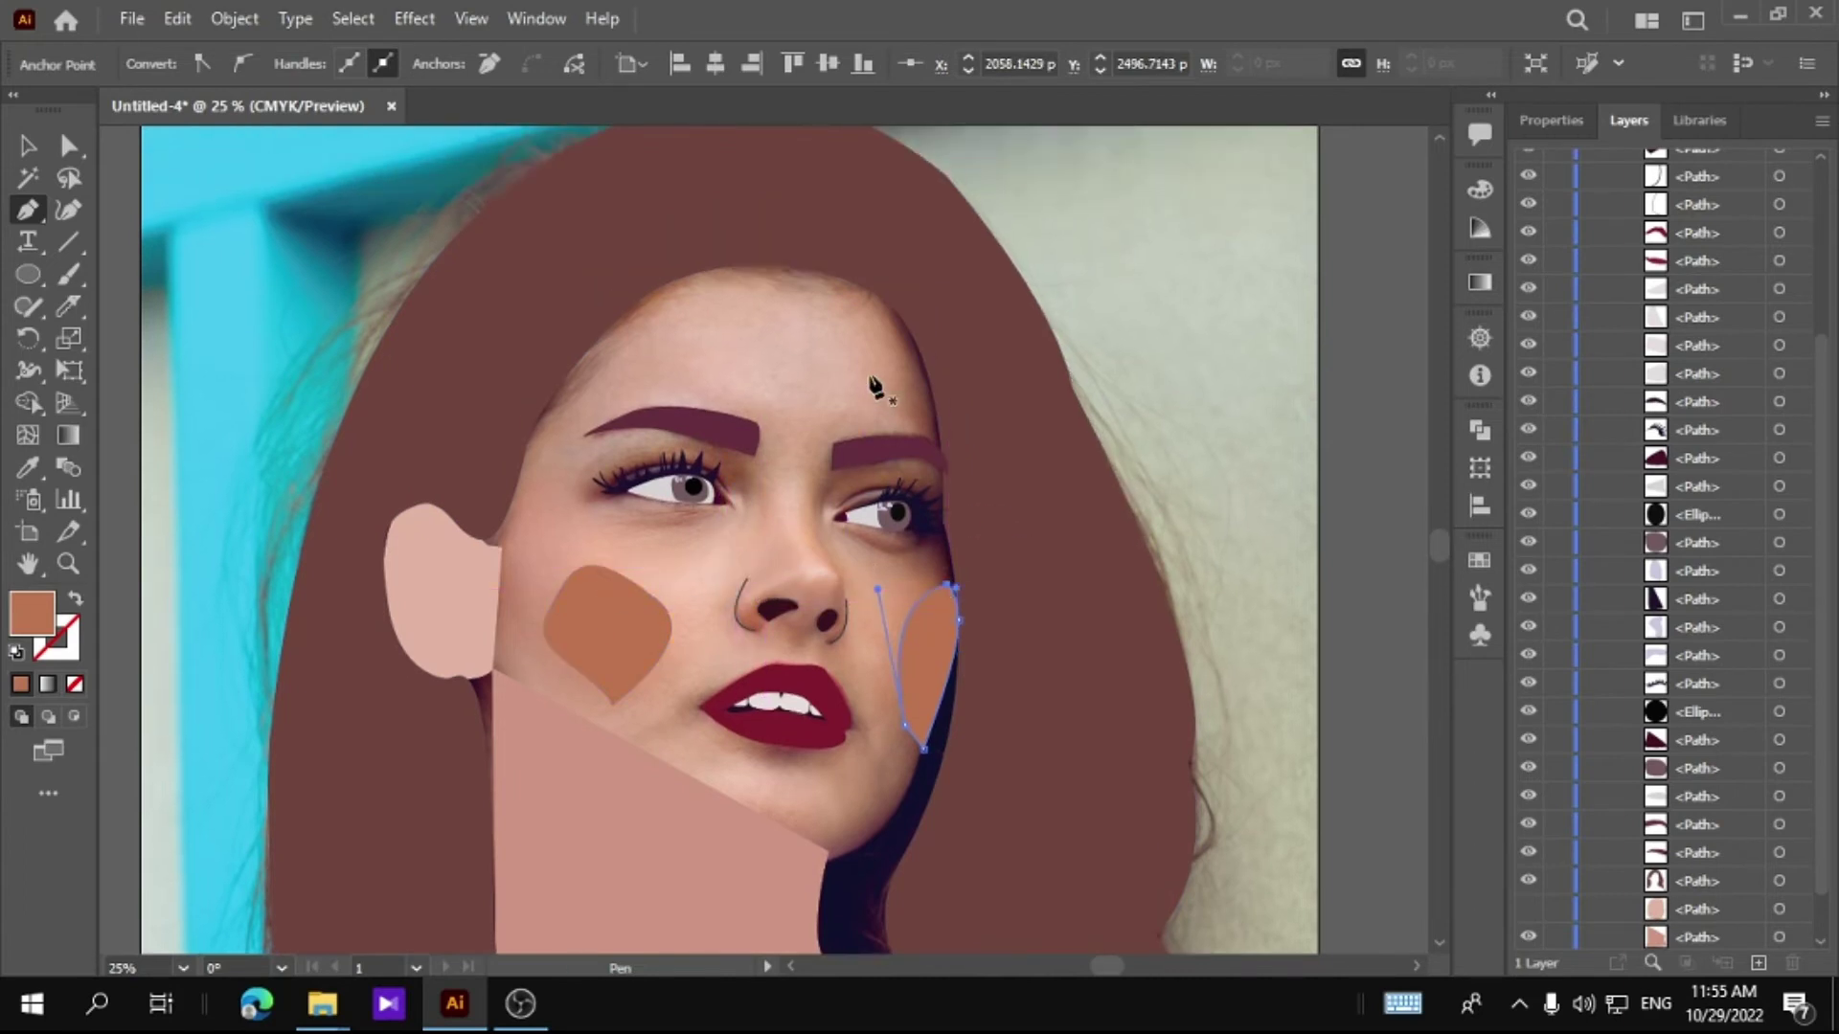
left_click(863, 306)
left_click_drag(910, 421, 938, 443)
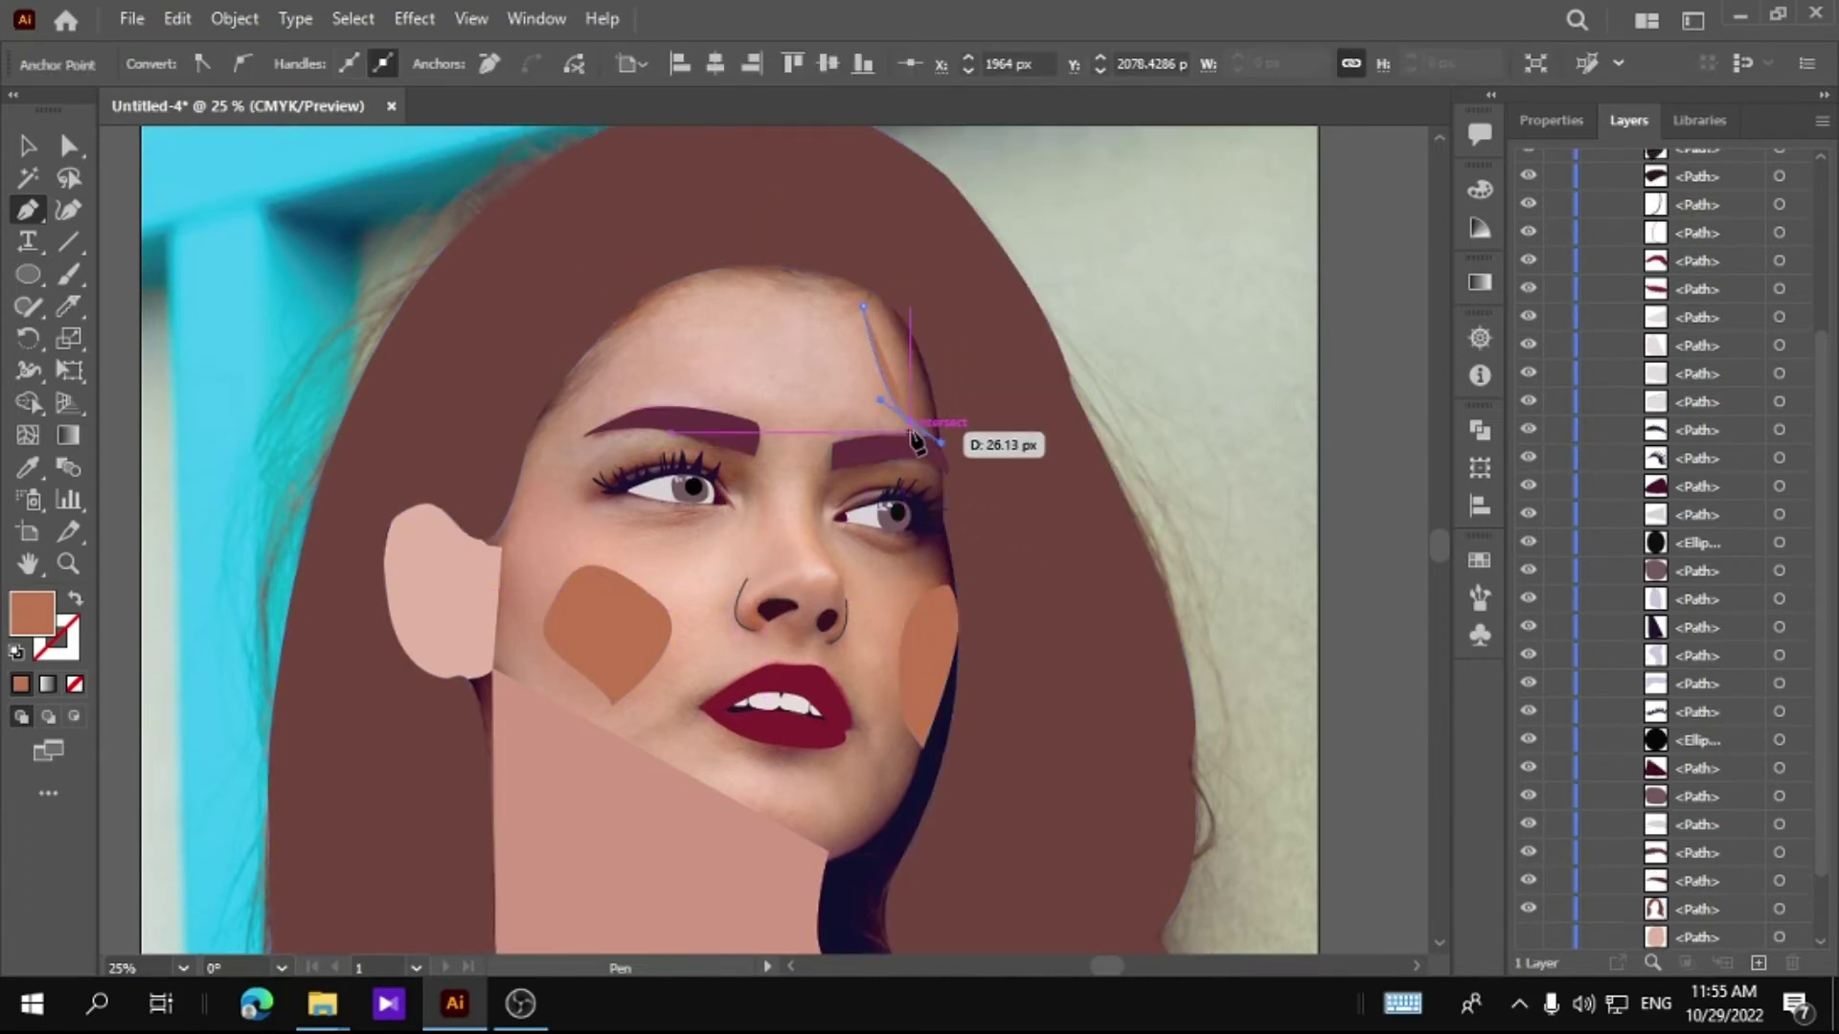
left_click(863, 307)
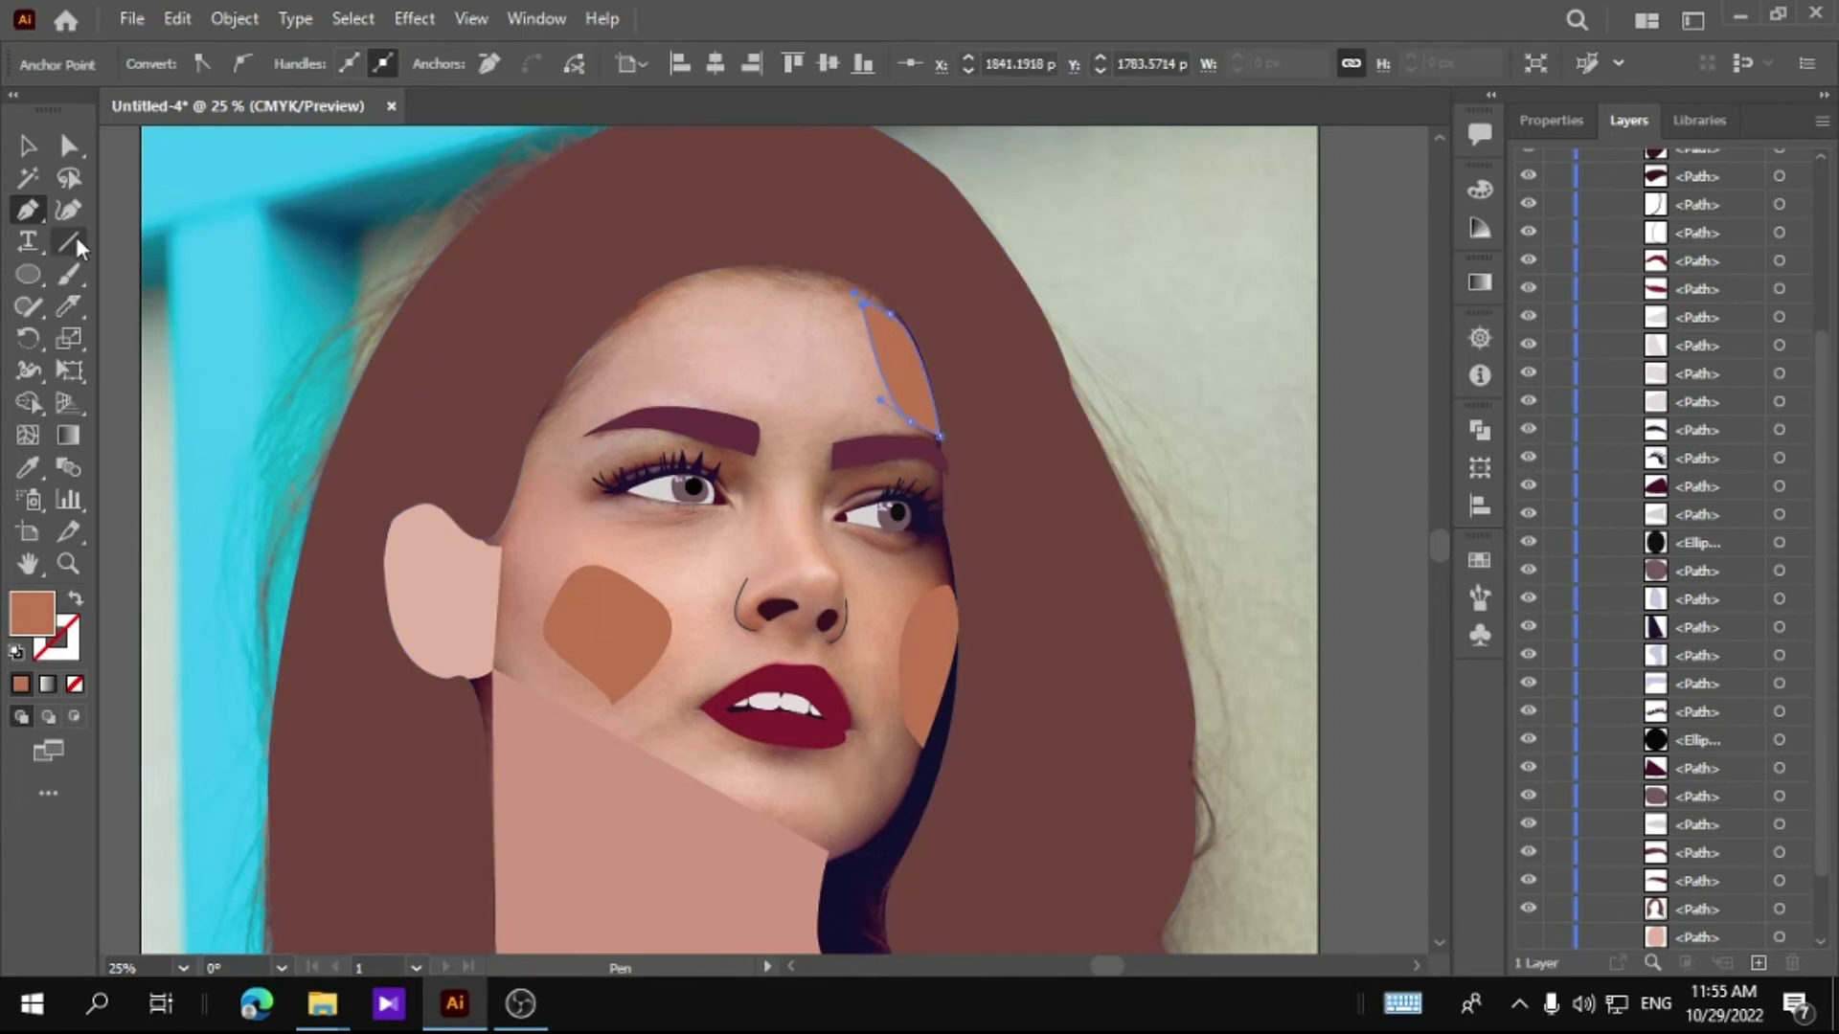
Step: Zoom in around the right eye and delete the right cheek and forehead shading shapes
key("v")
left_click(739, 520)
scroll(1326, 563, "down", 1)
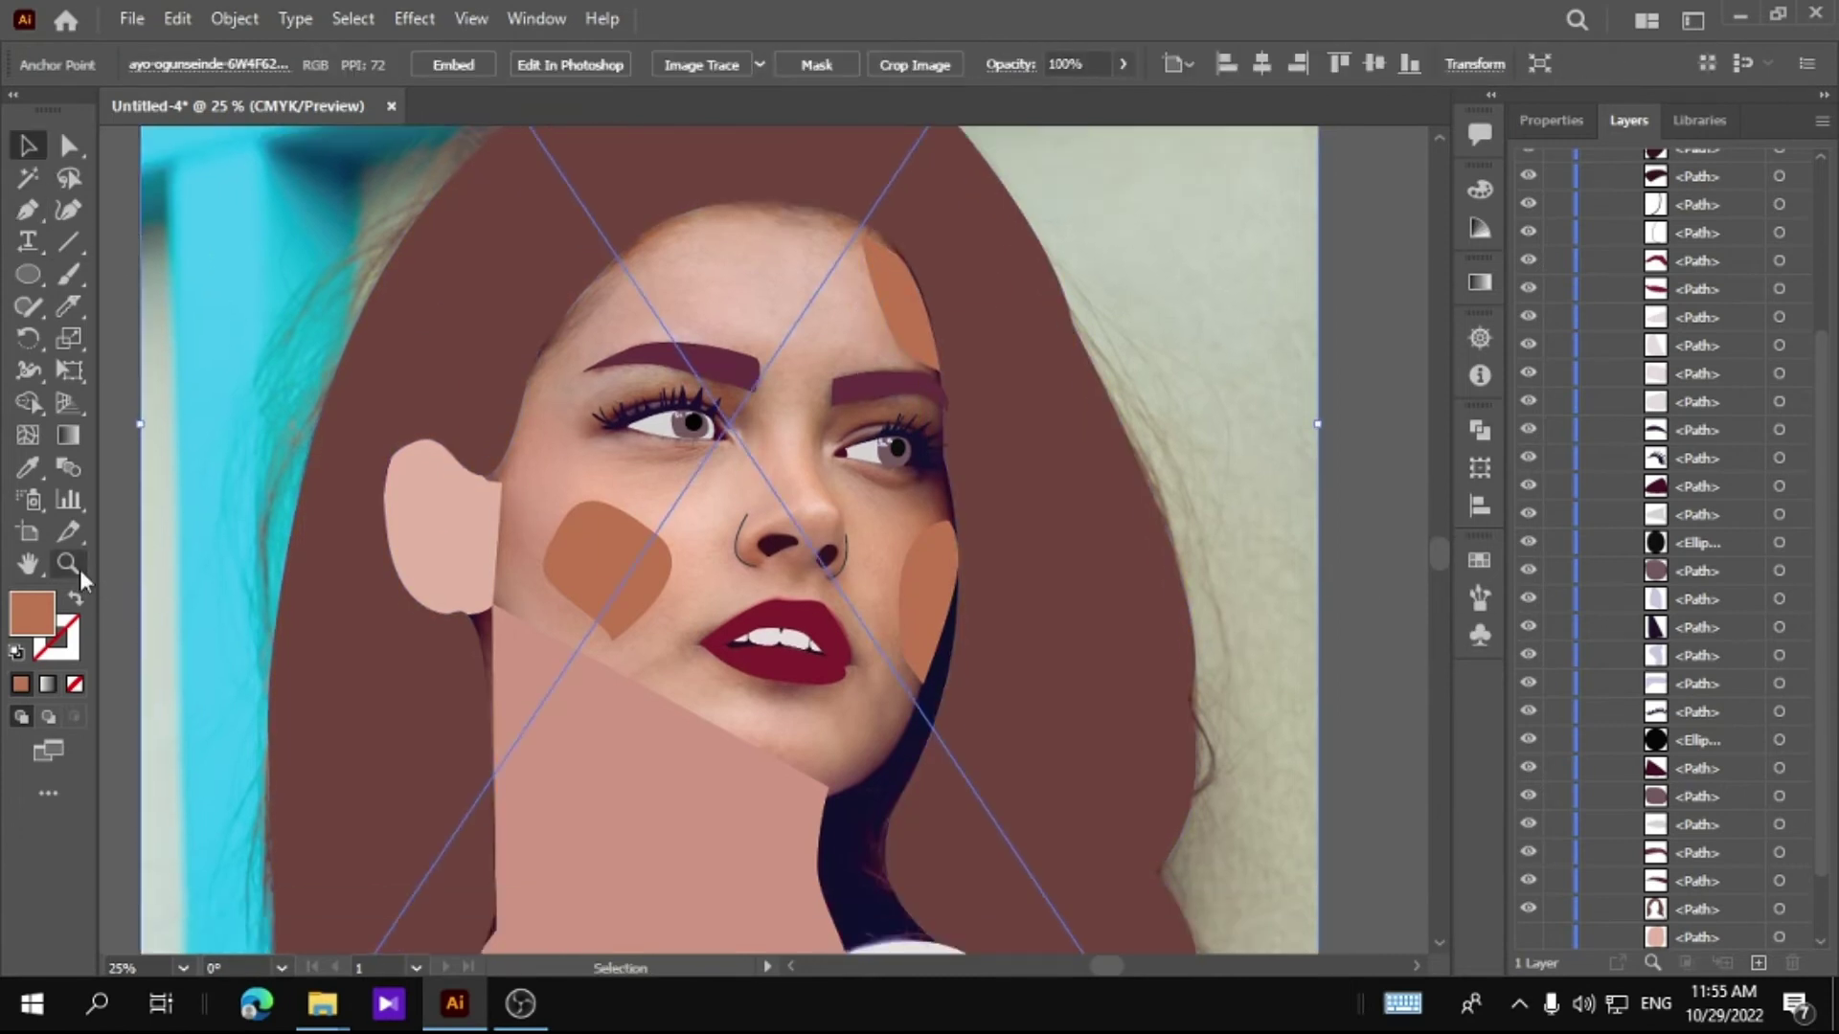
left_click(68, 564)
left_click(885, 484)
left_click(879, 287)
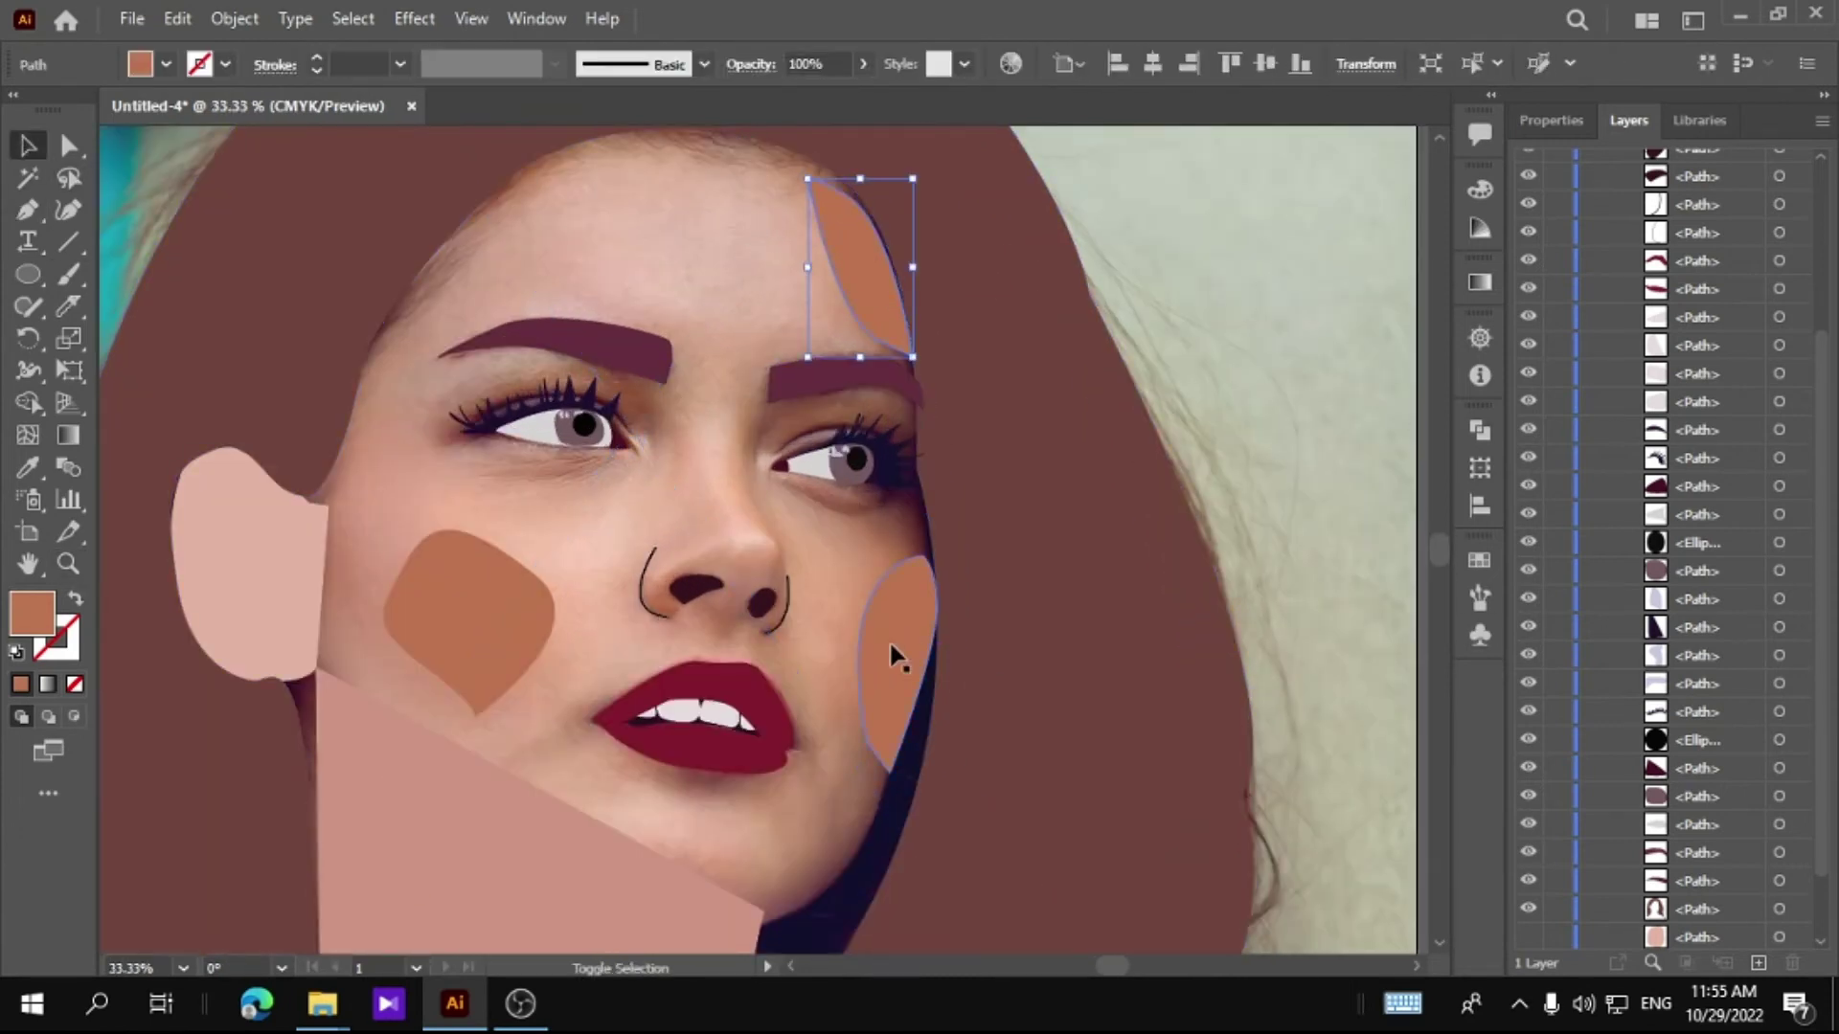
left_click(896, 651, "shift")
key("Delete")
Step: Redraw a shadow shape along the right edge of the face, from temple to jaw tip
key("p")
left_click_drag(878, 345, 910, 376)
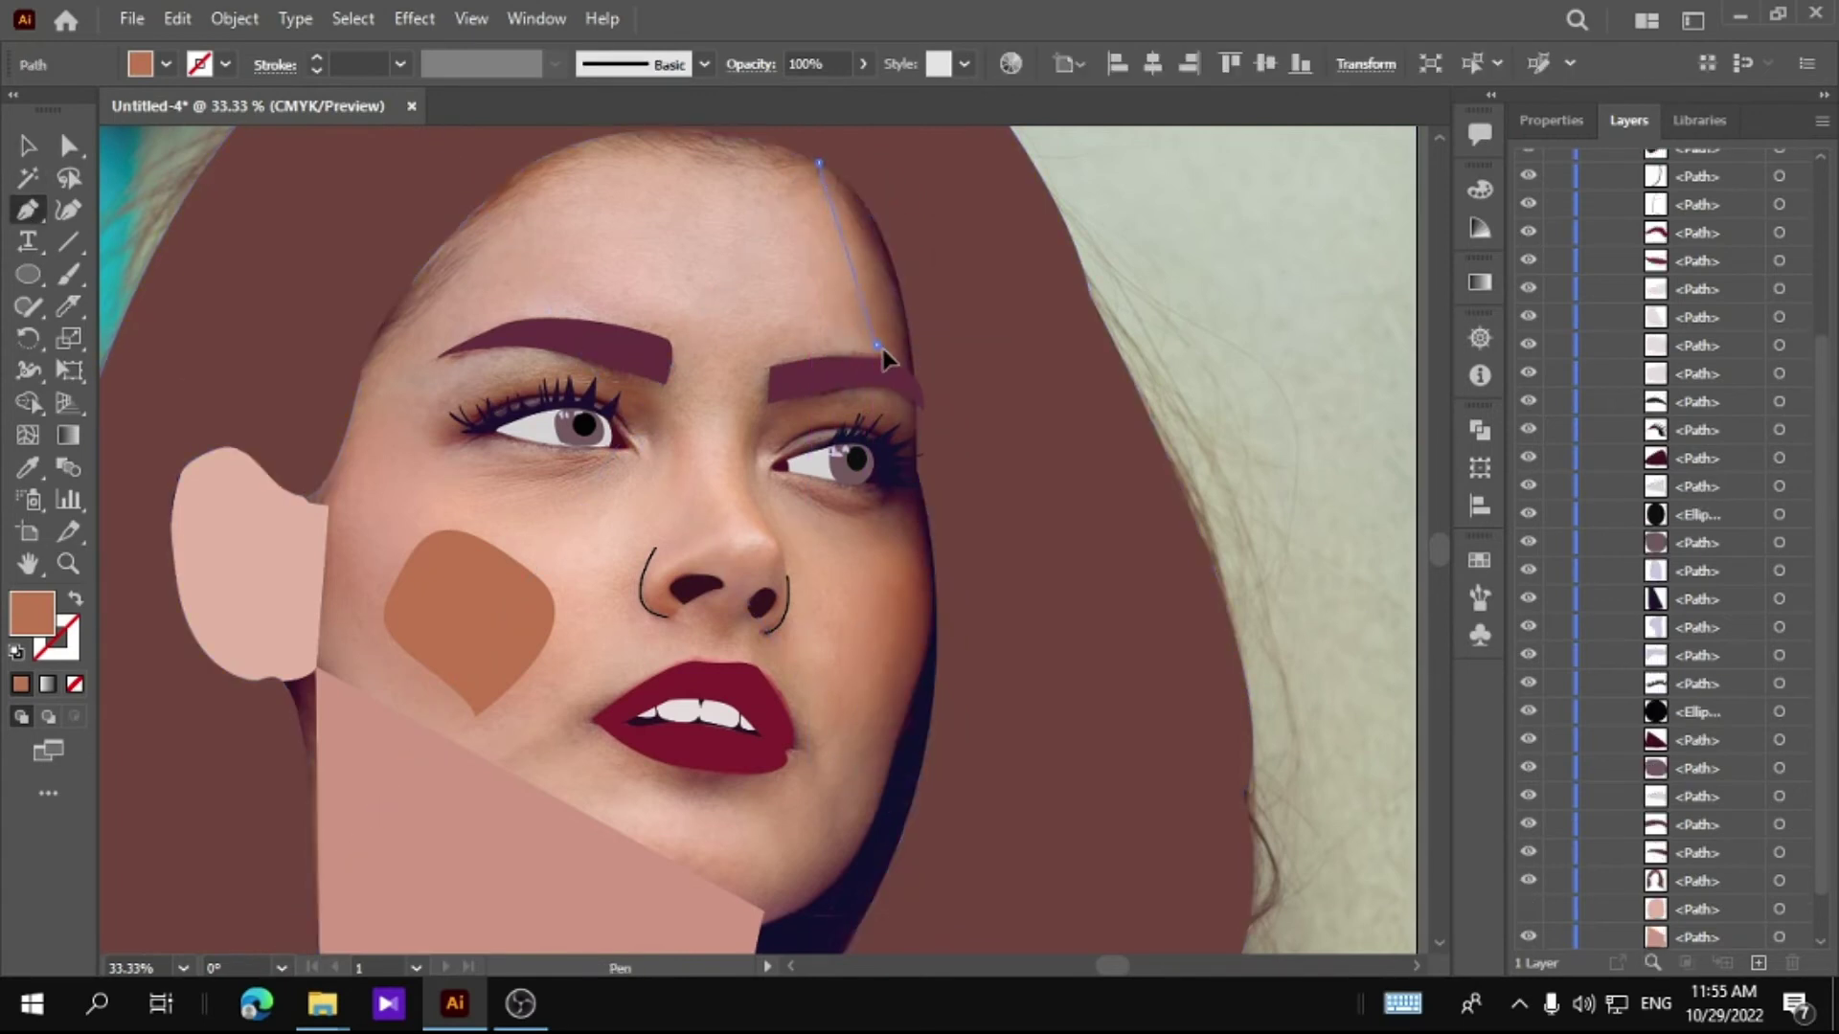
left_click_drag(874, 584, 876, 604)
left_click(884, 641)
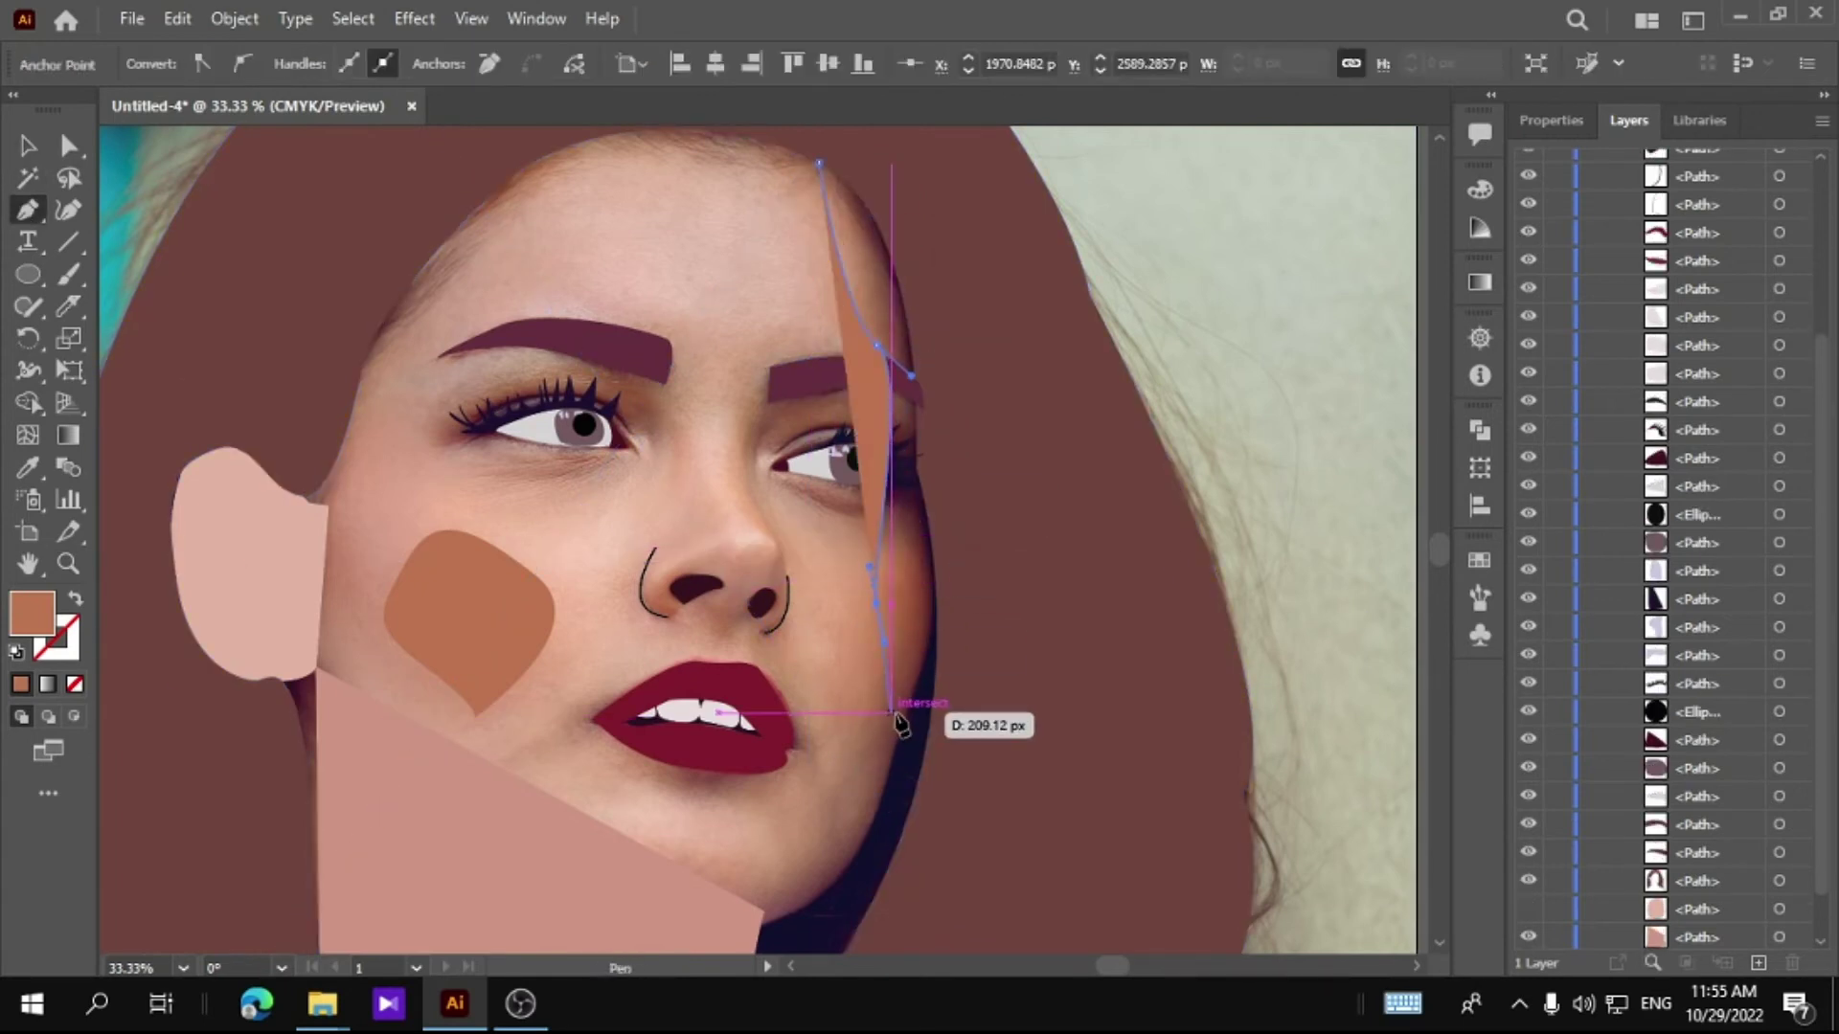
left_click(905, 720)
left_click(917, 402)
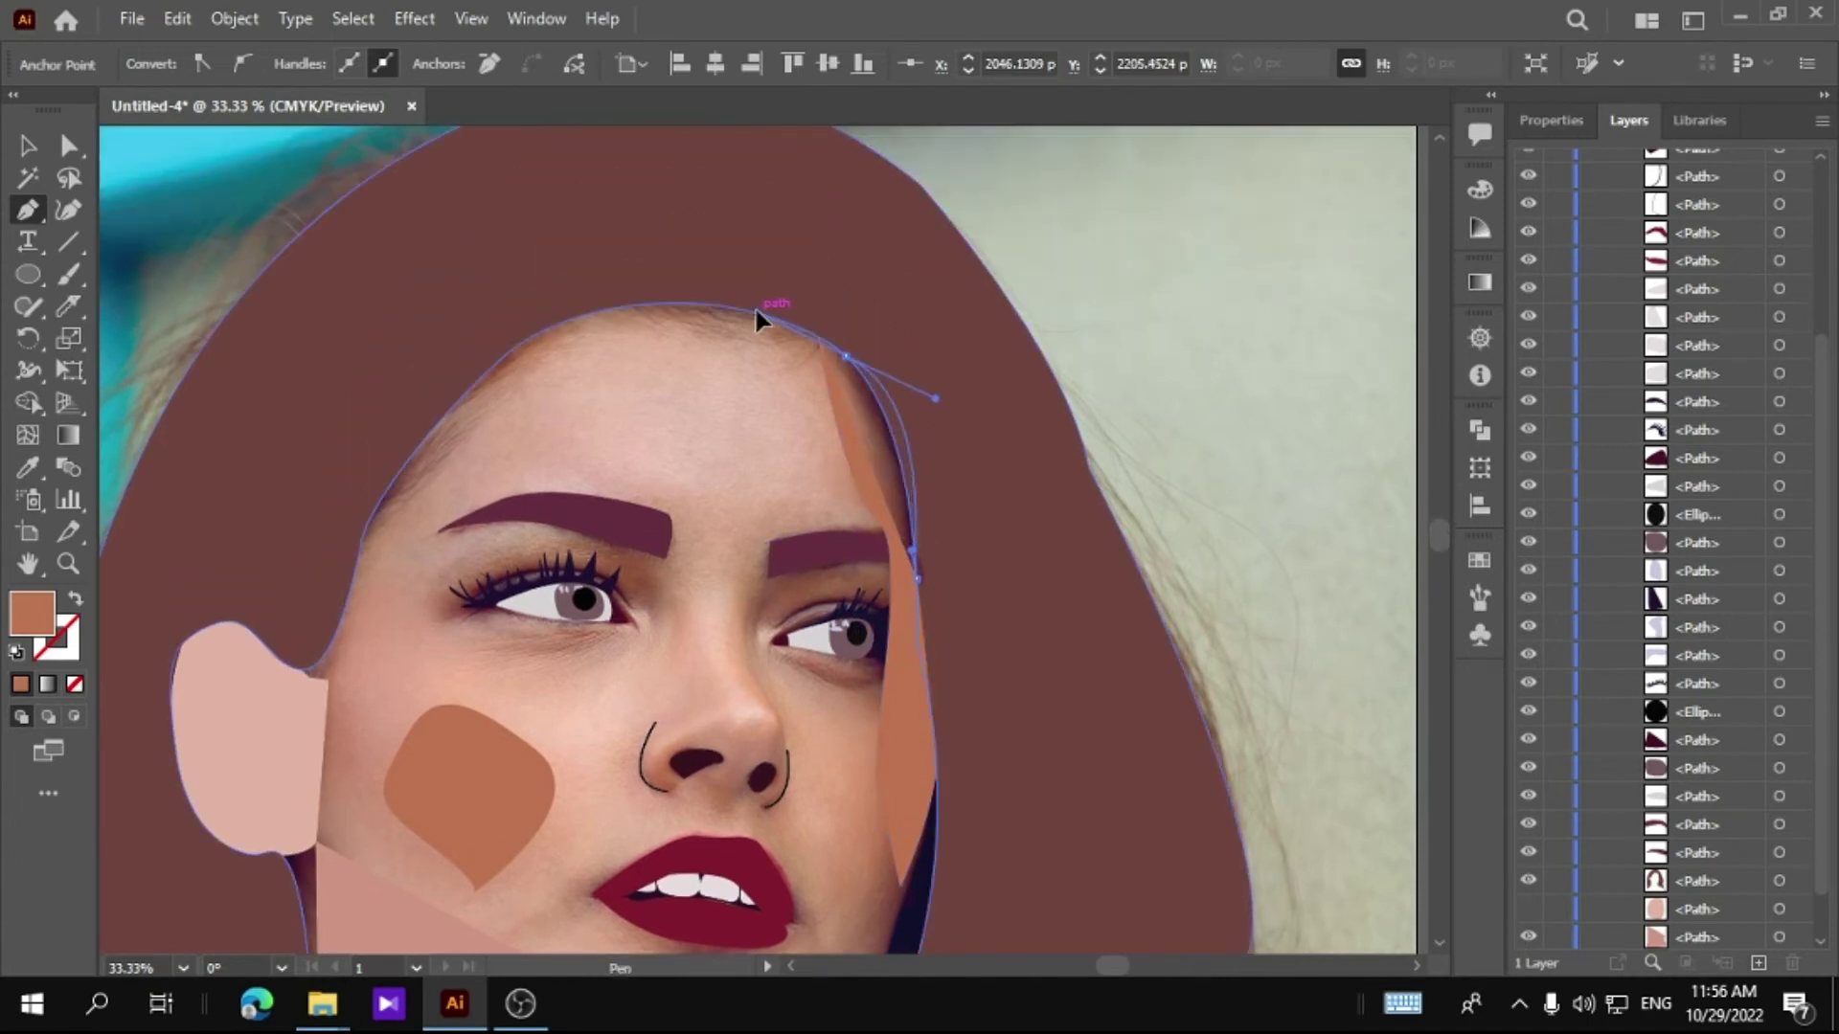
left_click_drag(822, 157, 850, 212)
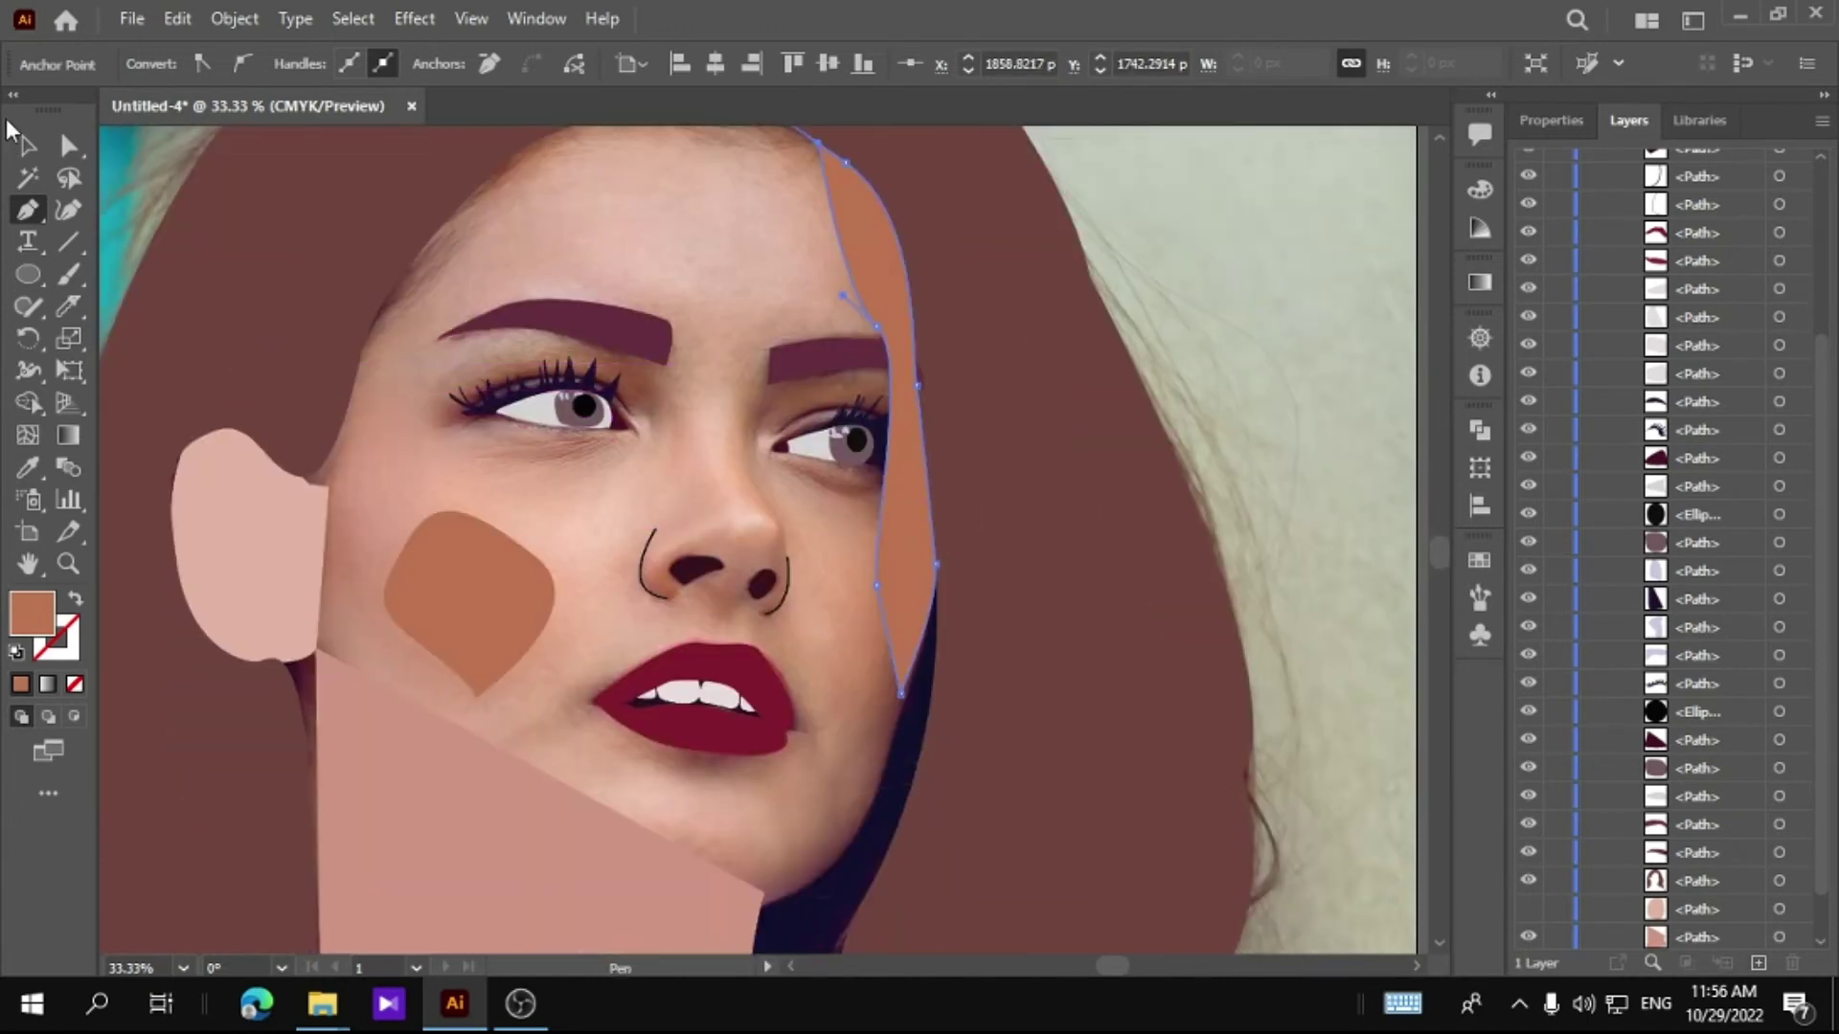
left_click(27, 146)
Step: Show the skin shape again and recolour the cheek blush soft pink in the Color Picker
left_click(1528, 855)
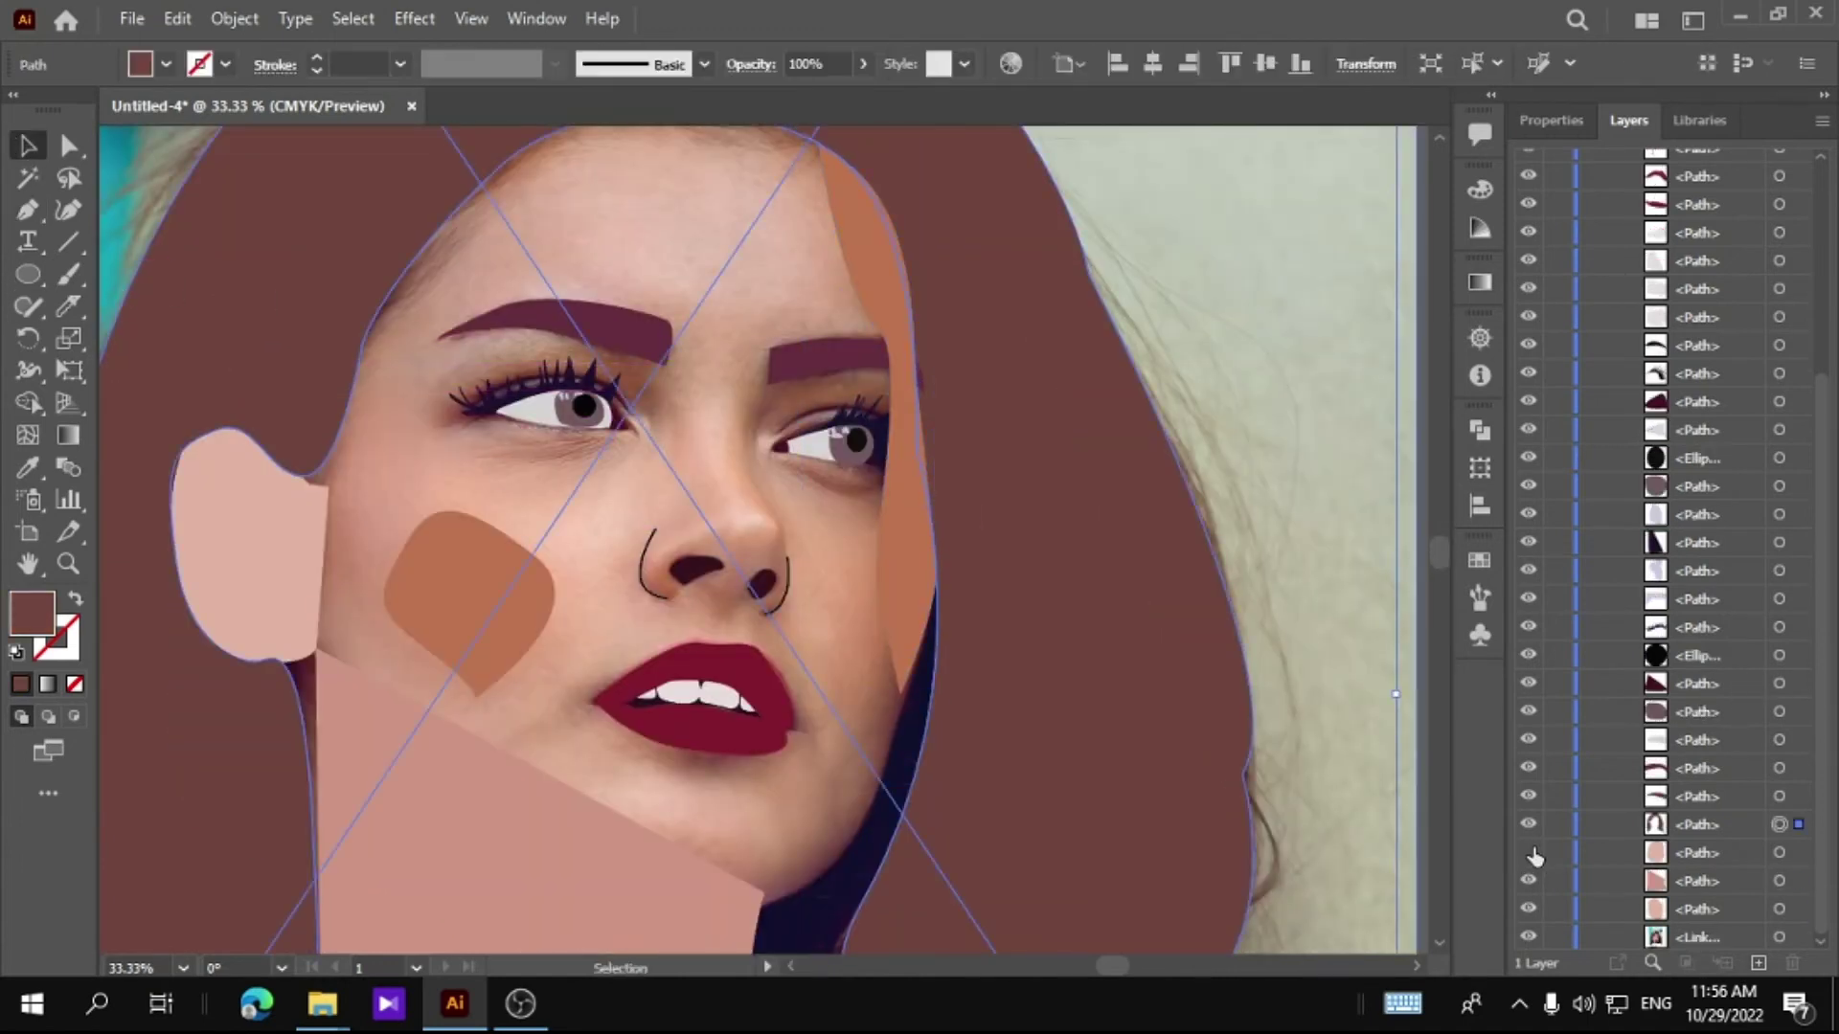
left_click(532, 565)
left_click(526, 649)
left_click(469, 603)
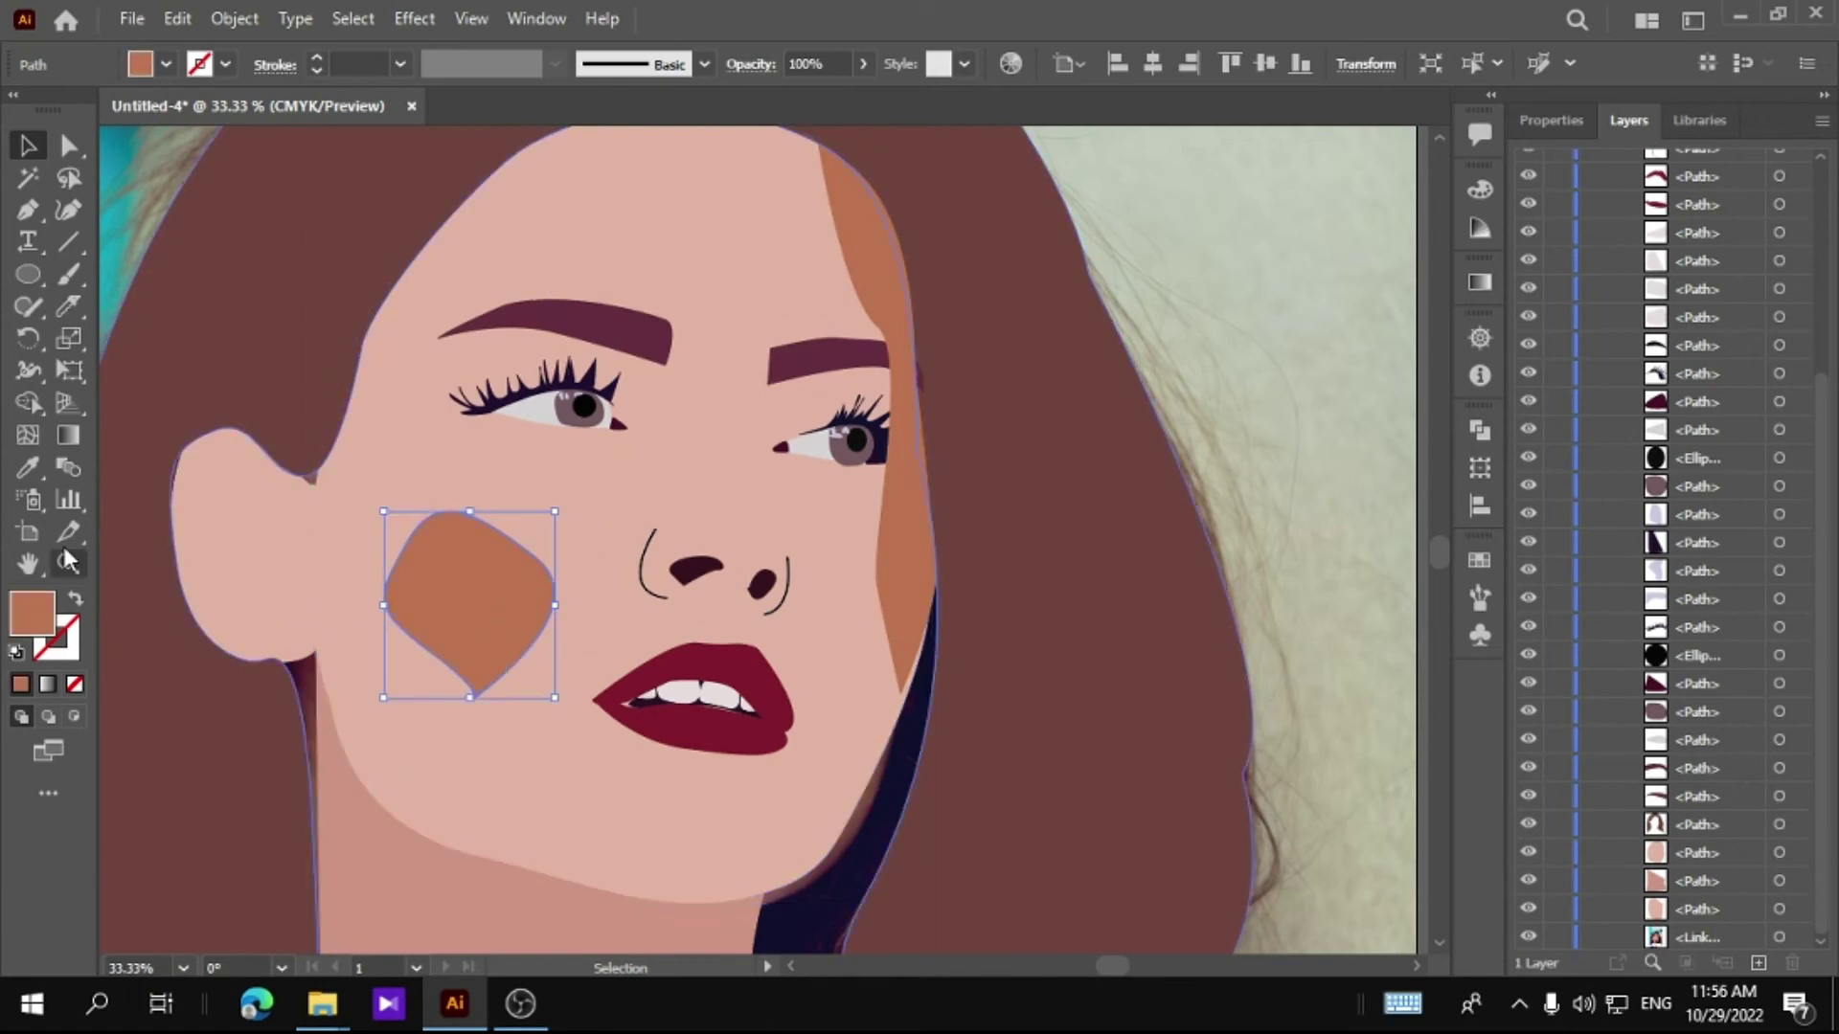
key("i")
left_click(412, 316)
double_click(32, 613)
left_click(1145, 517)
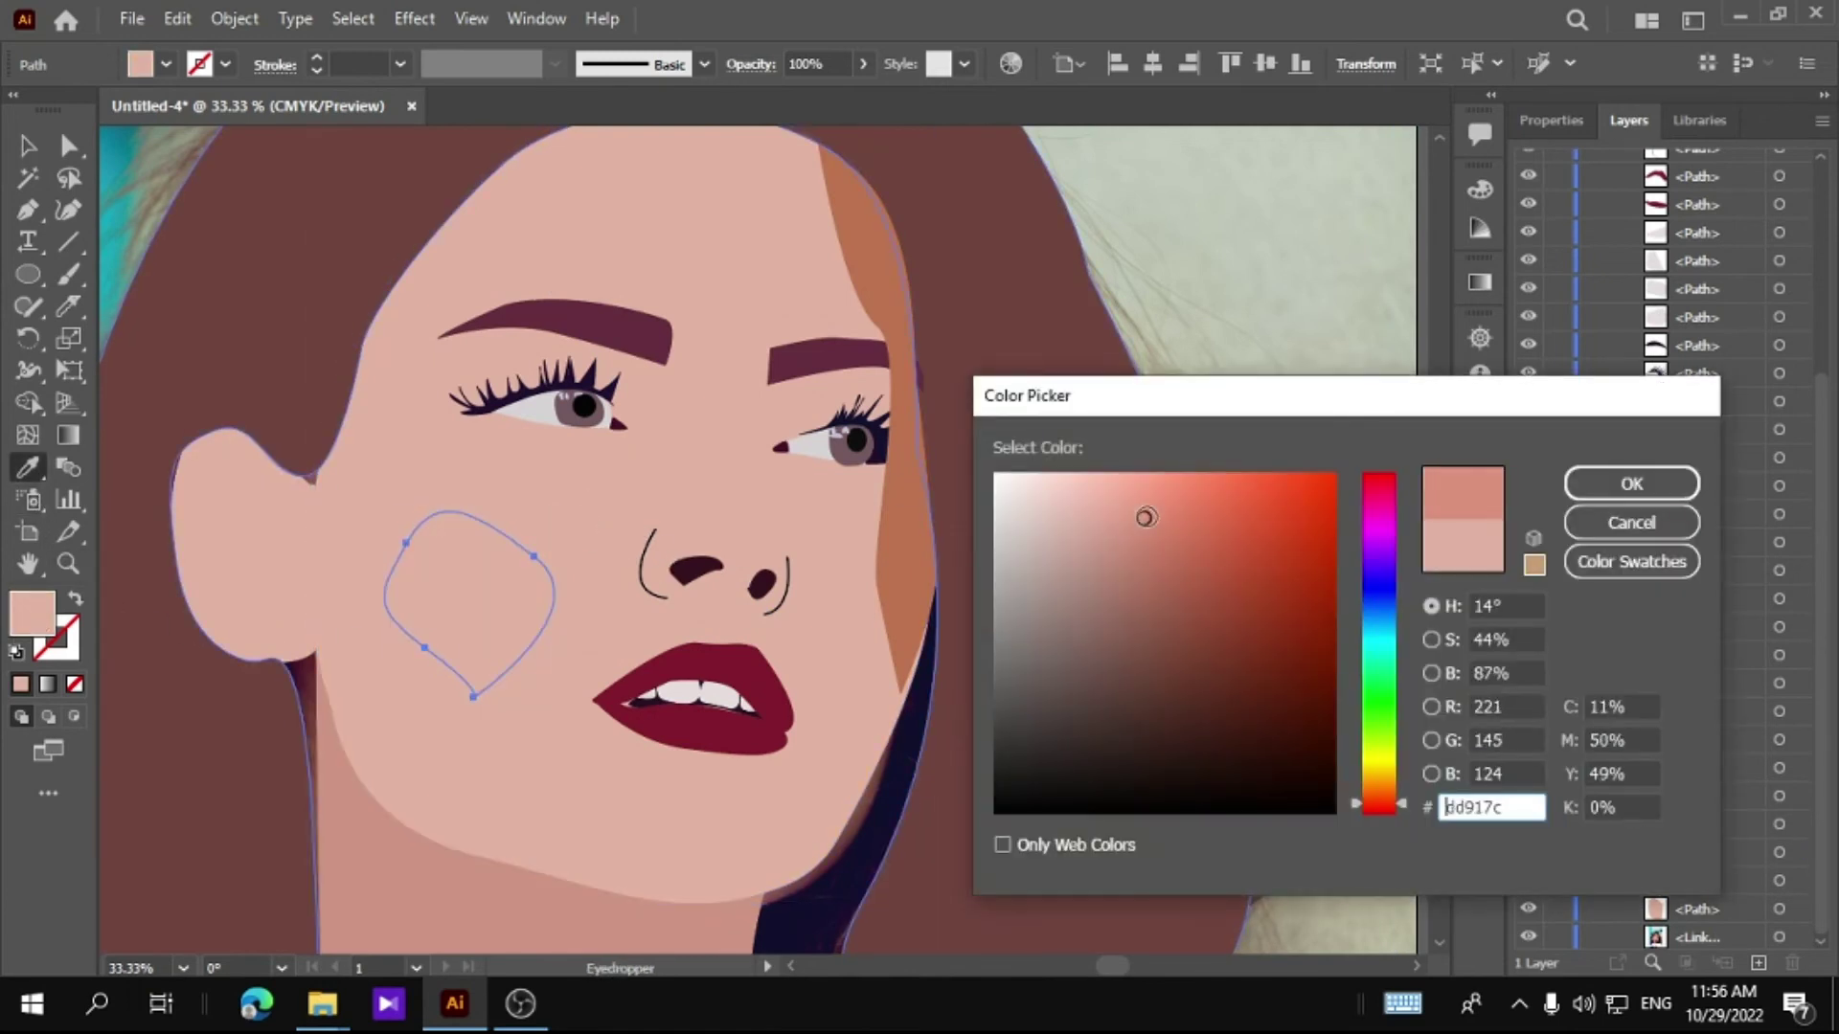
left_click(1628, 480)
key("ctrl+z")
double_click(32, 613)
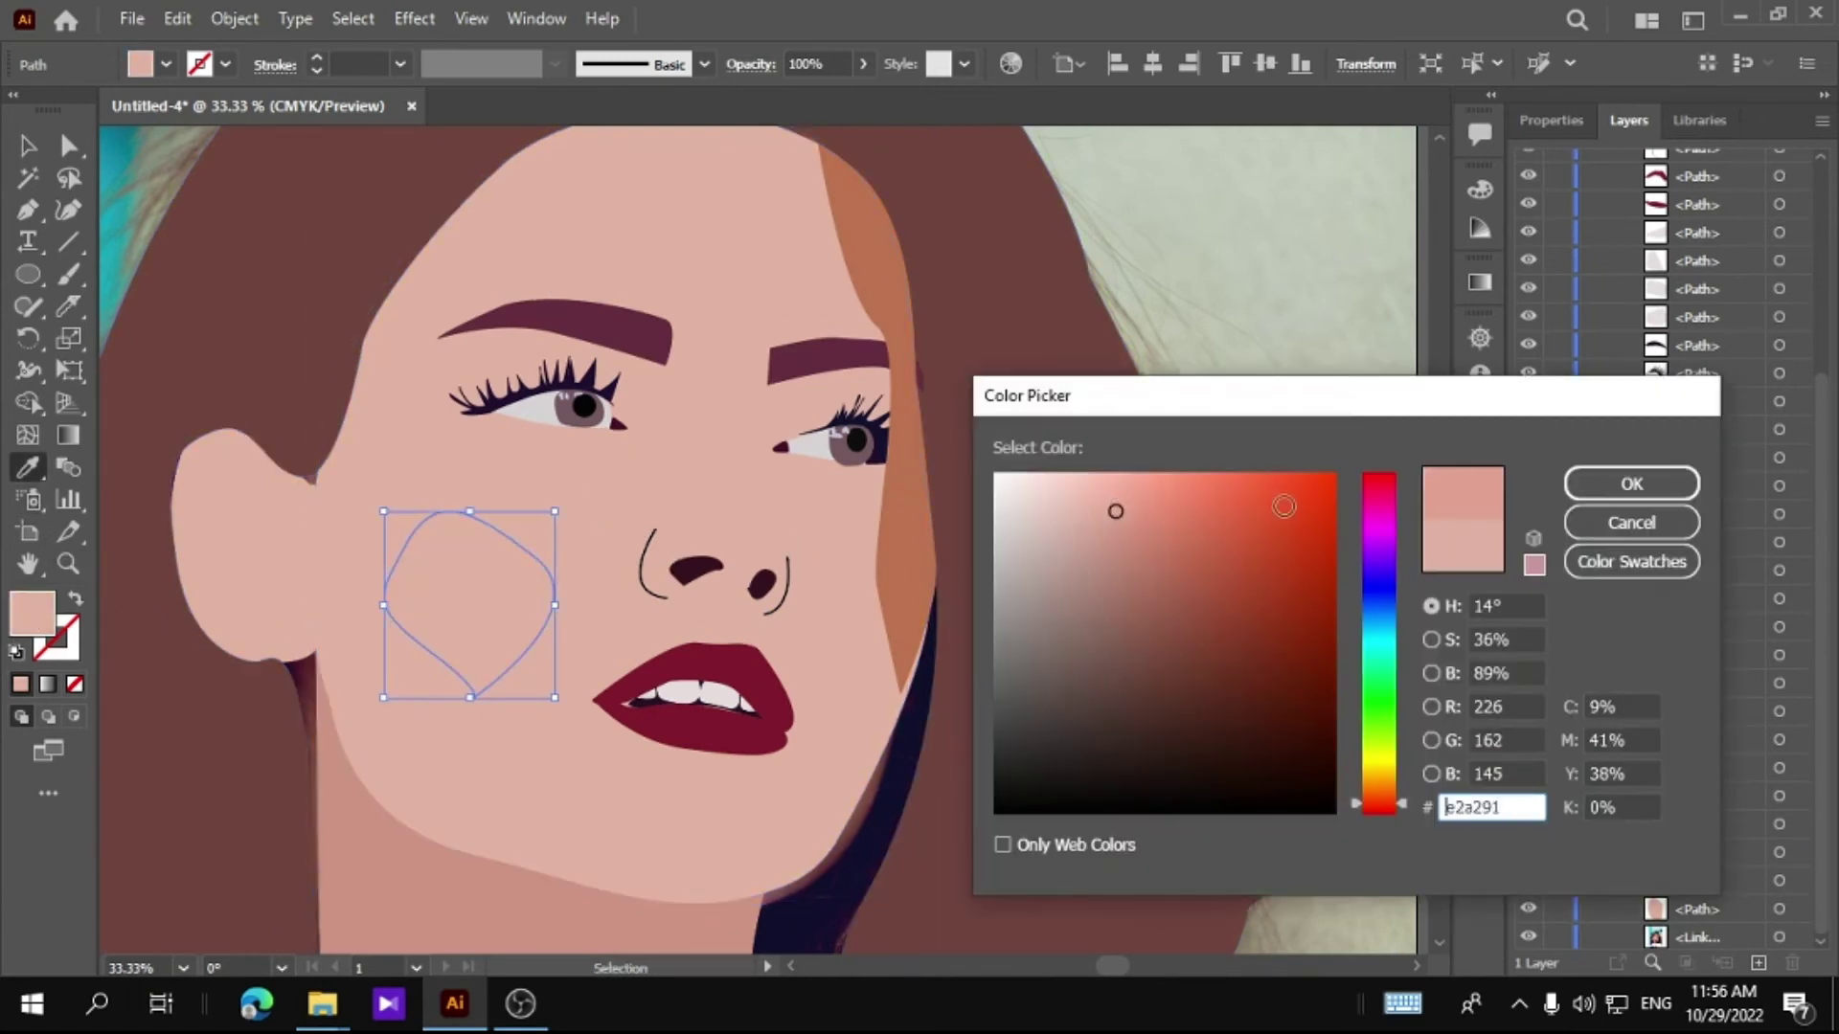
left_click(1631, 483)
Step: Apply the cheek's pink to the side-face shadow shape with the Eyedropper
key("v")
left_click(924, 596)
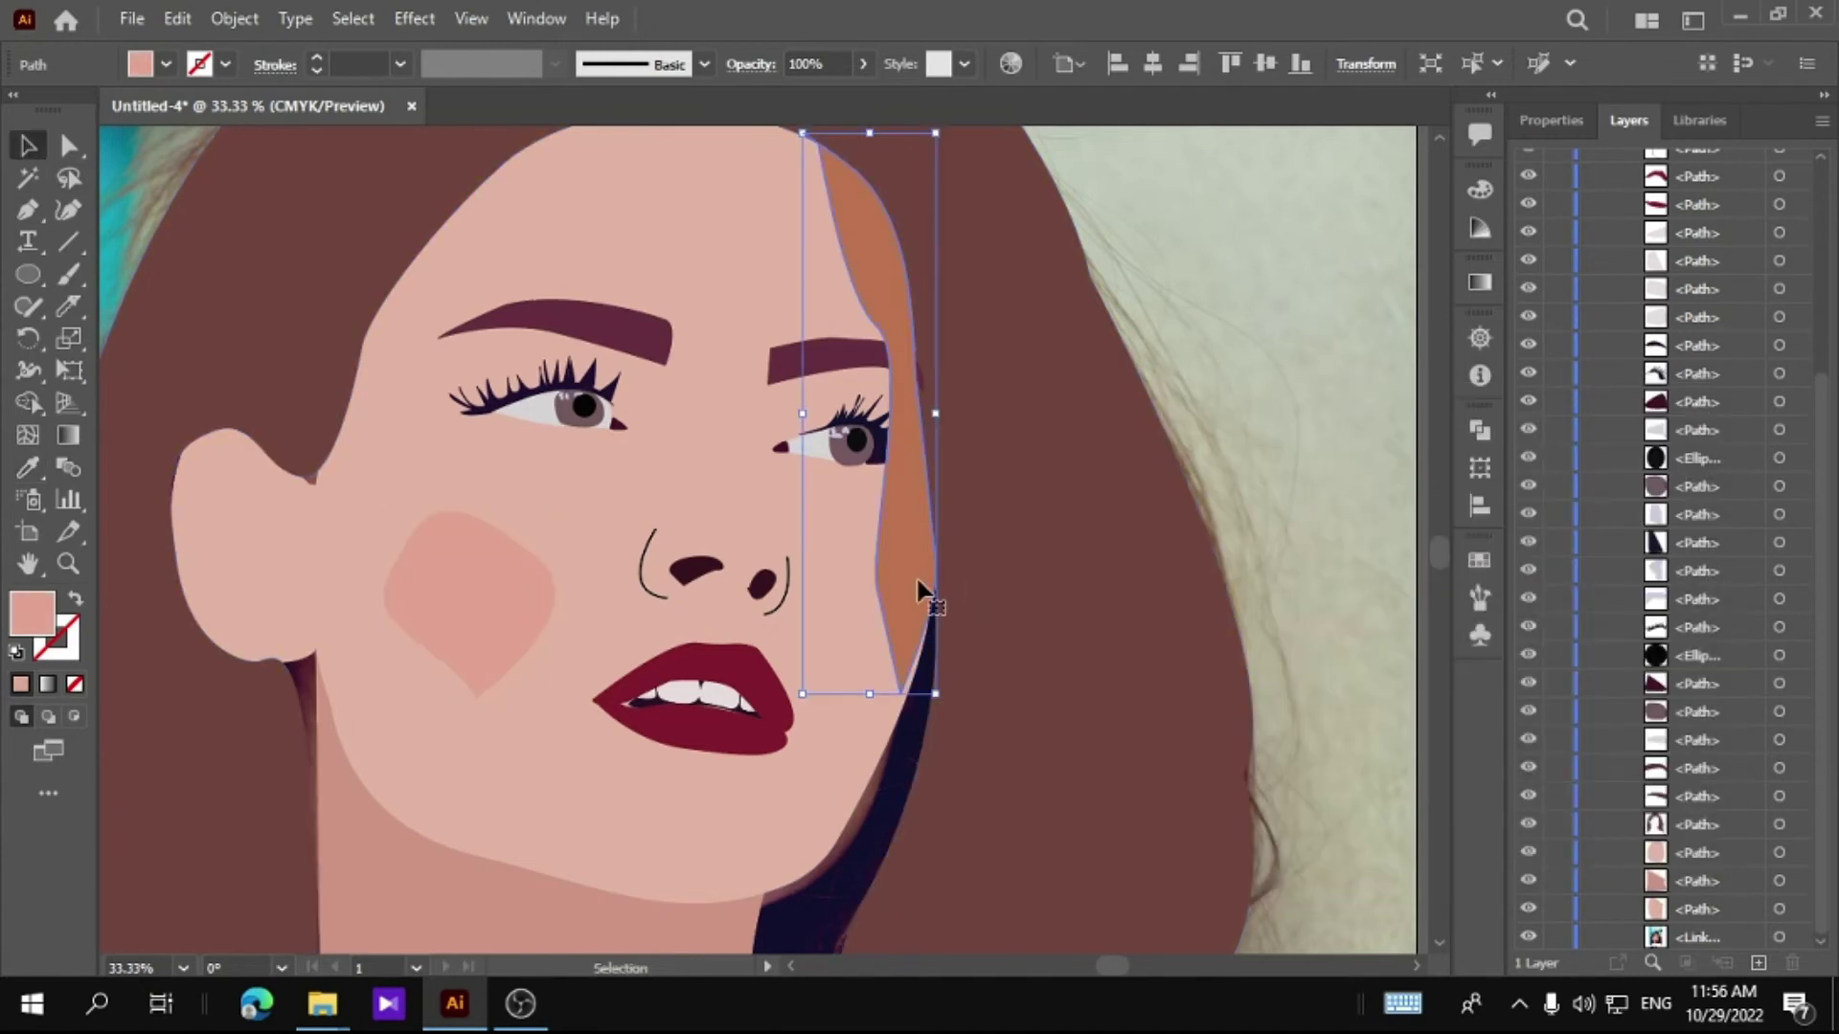
left_click(28, 467)
left_click(470, 603)
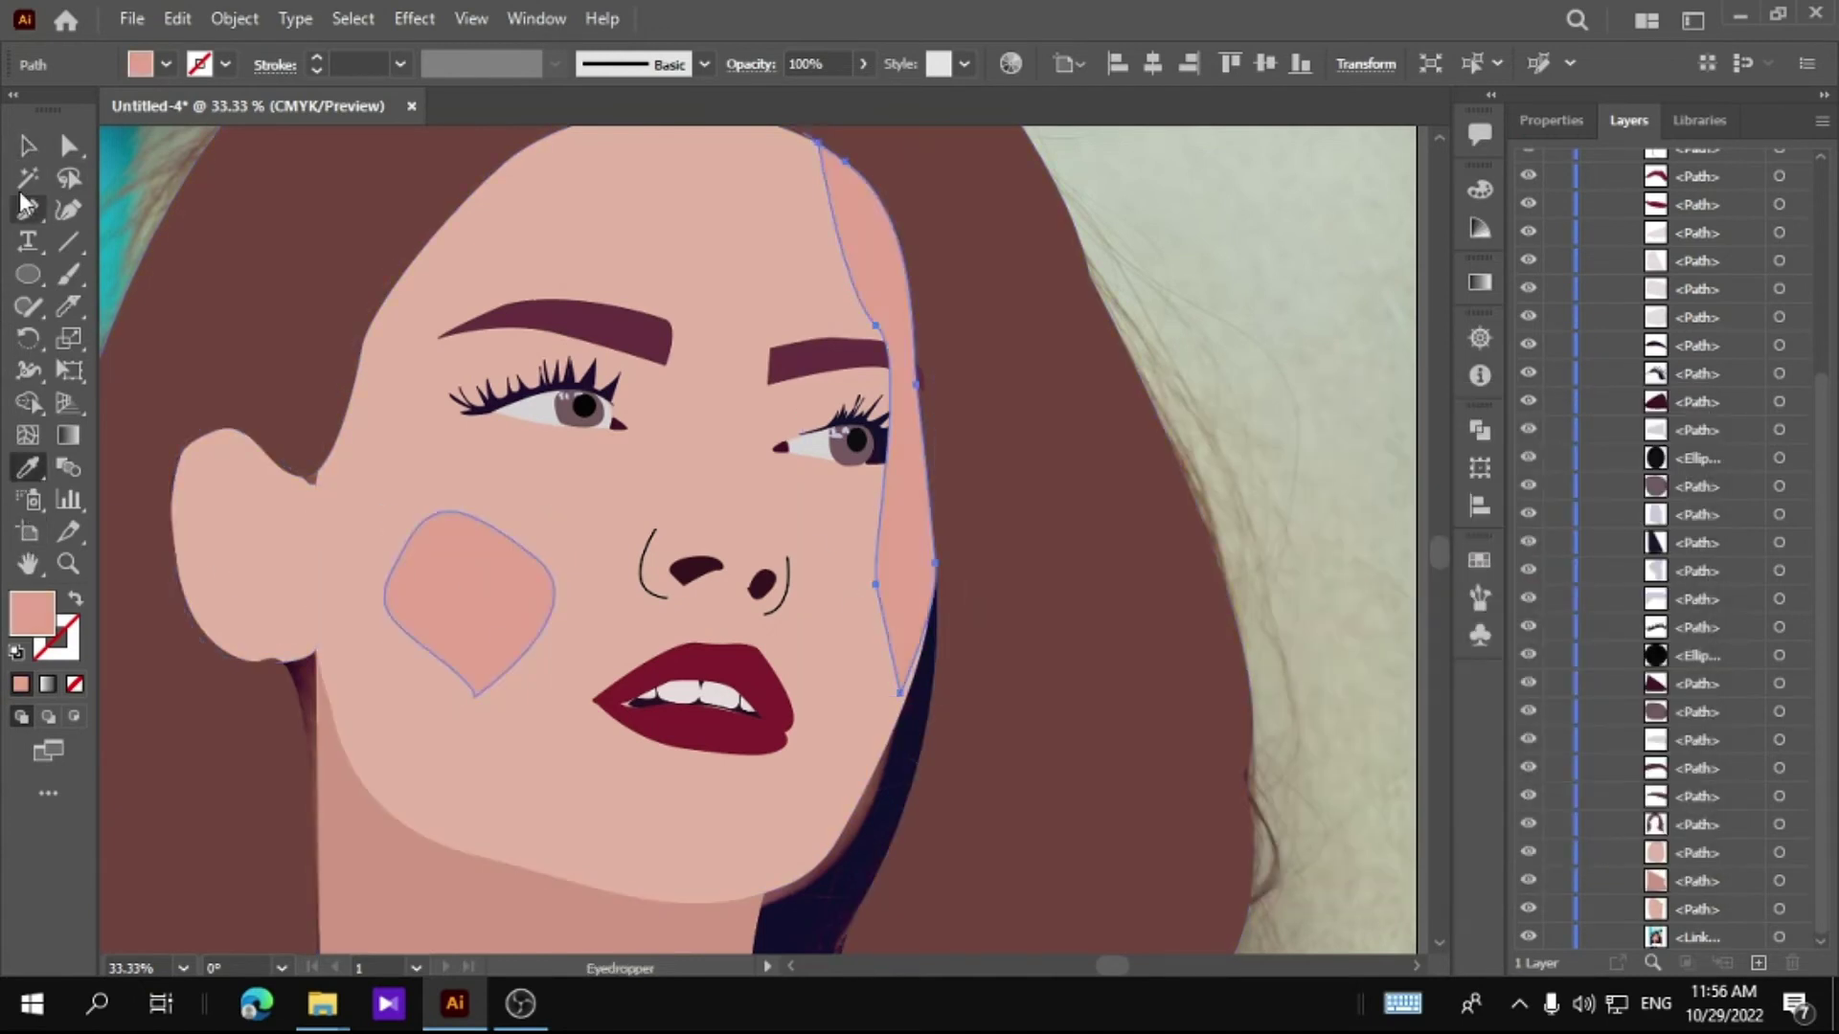
left_click(26, 146)
left_click(470, 604)
Step: Round the corners of the cheek blush using Direct Selection
key("a")
left_click_drag(479, 672, 536, 600)
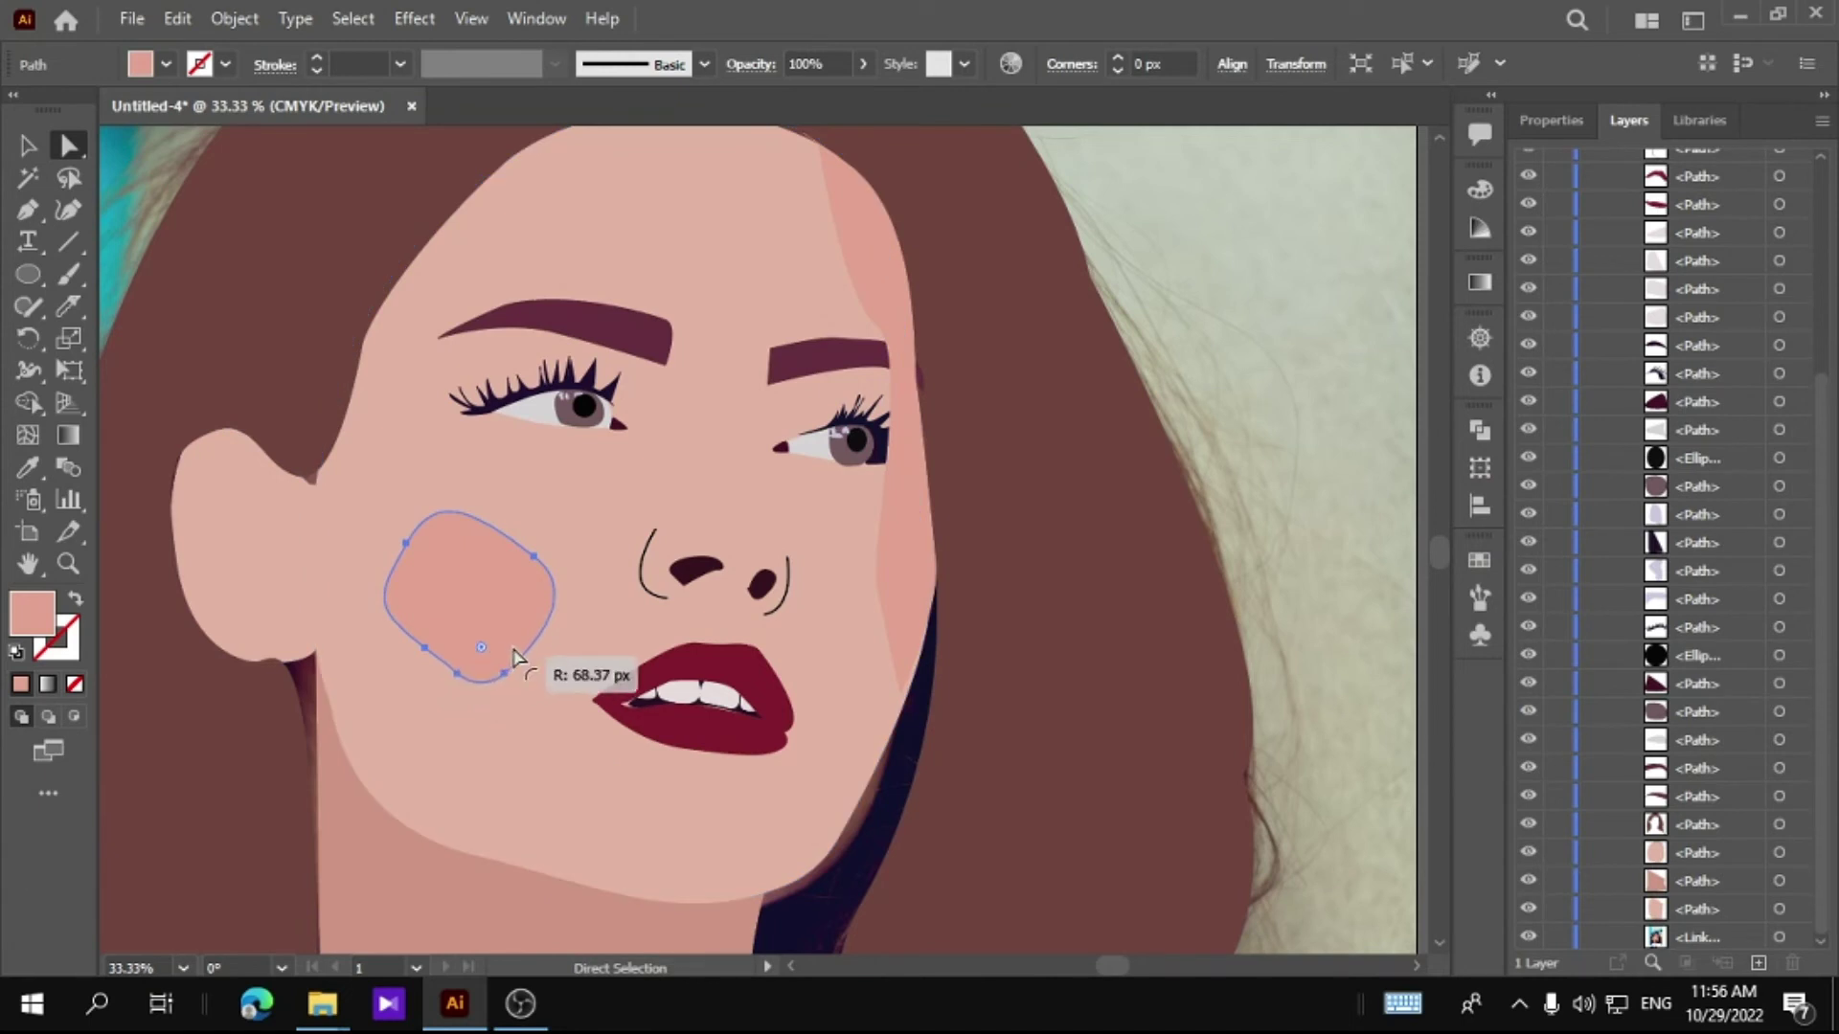
left_click(407, 543)
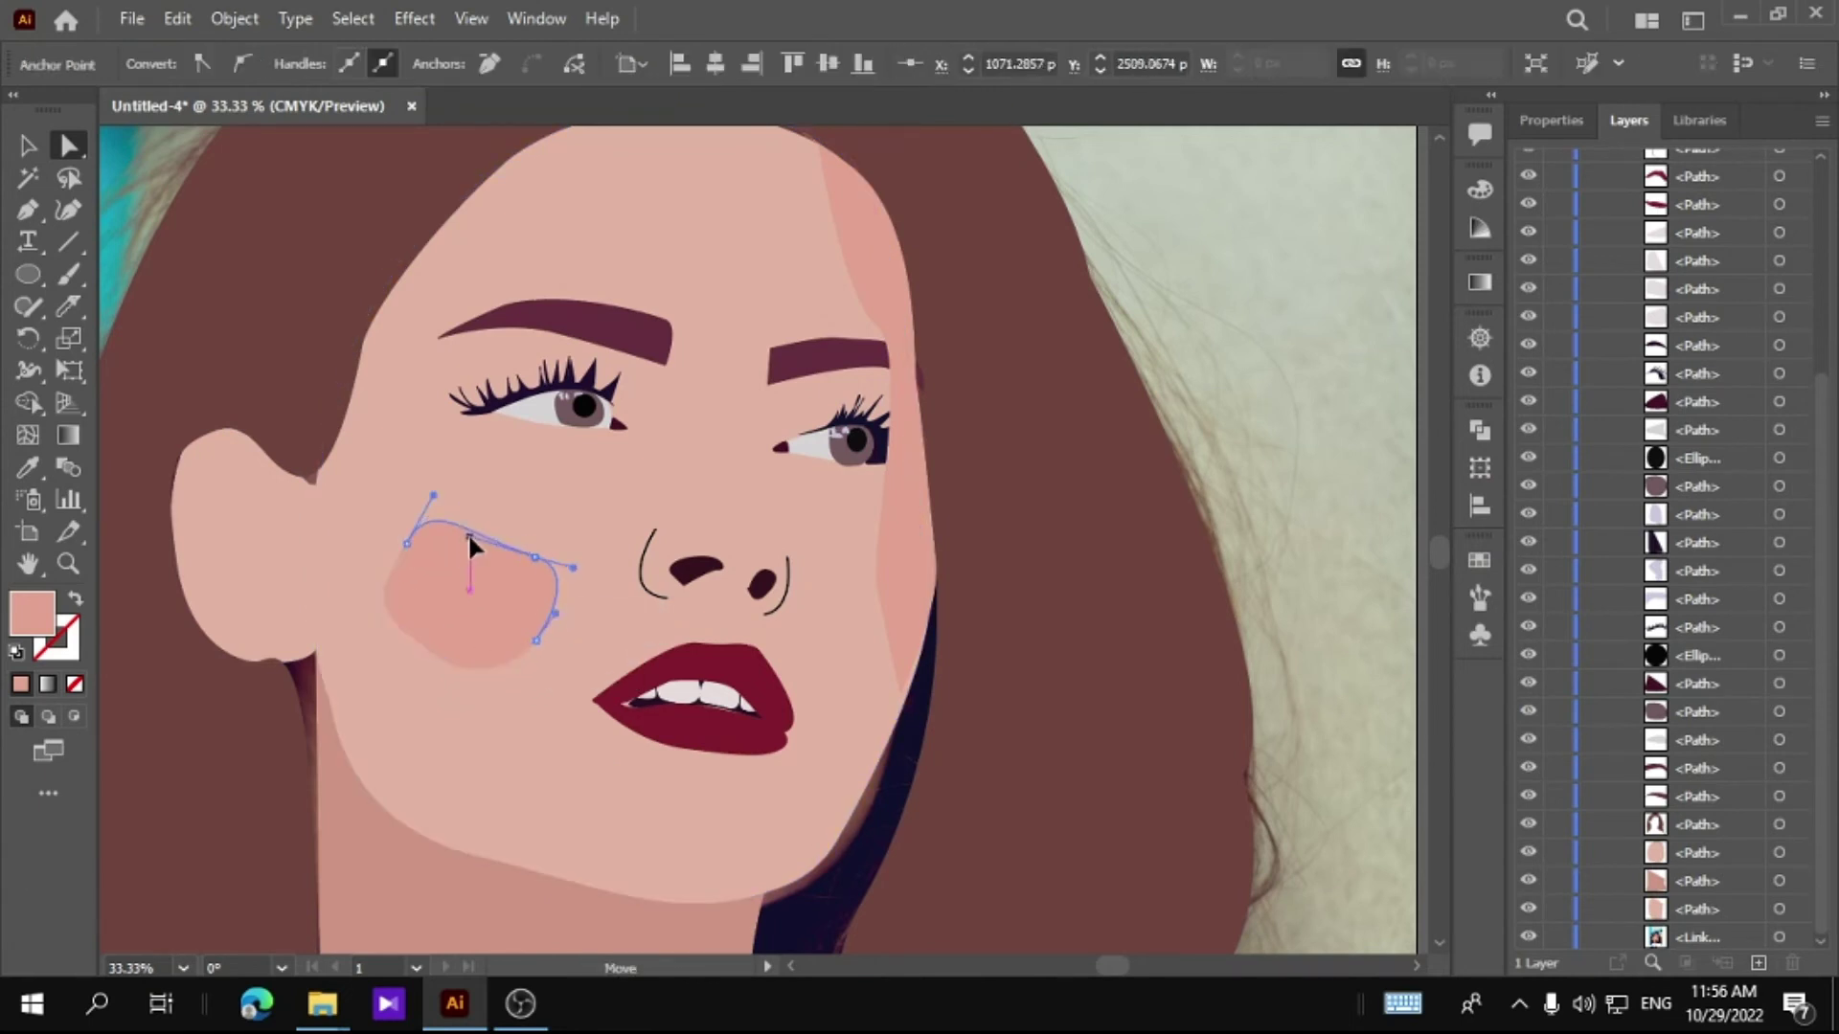
left_click(464, 582)
left_click(1300, 443)
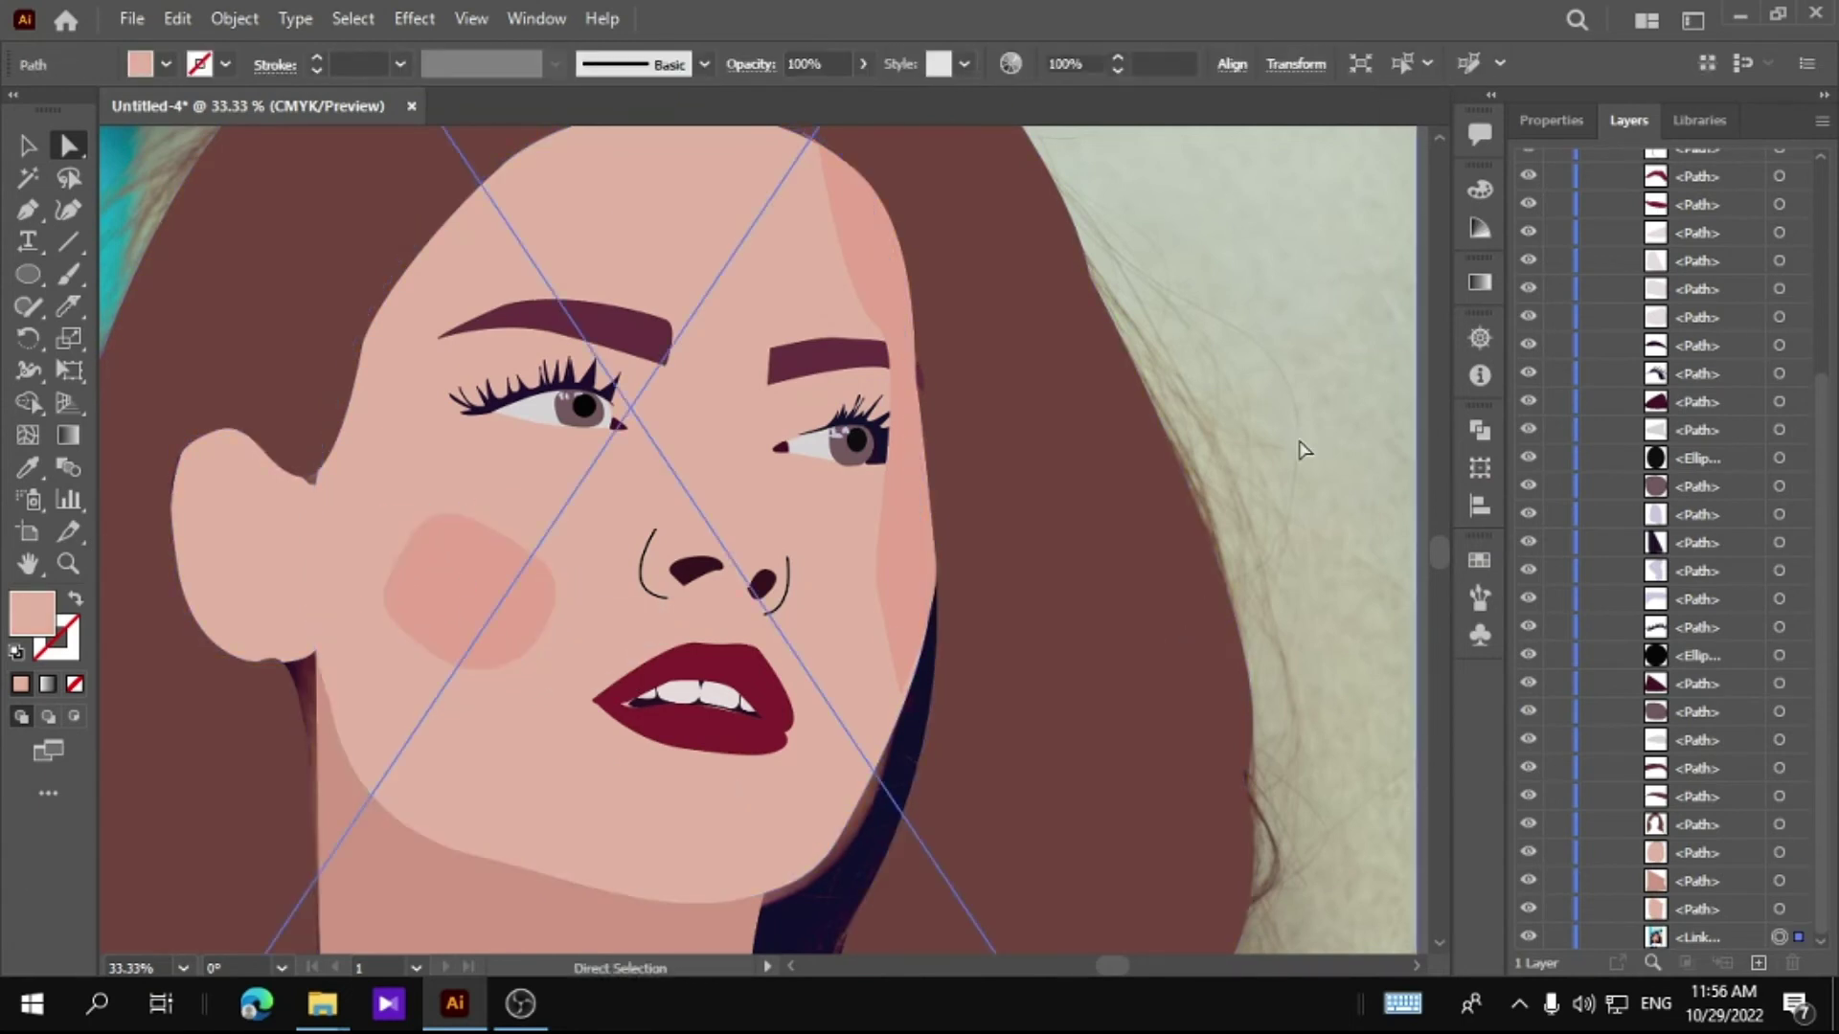
left_click(915, 536)
Step: Move the cheek blush near the bottom of the layer stack and hide the flat skin shape
mouse_move(1695, 191)
left_mouse_down()
mouse_move(1693, 953)
mouse_move(1702, 938)
left_mouse_up()
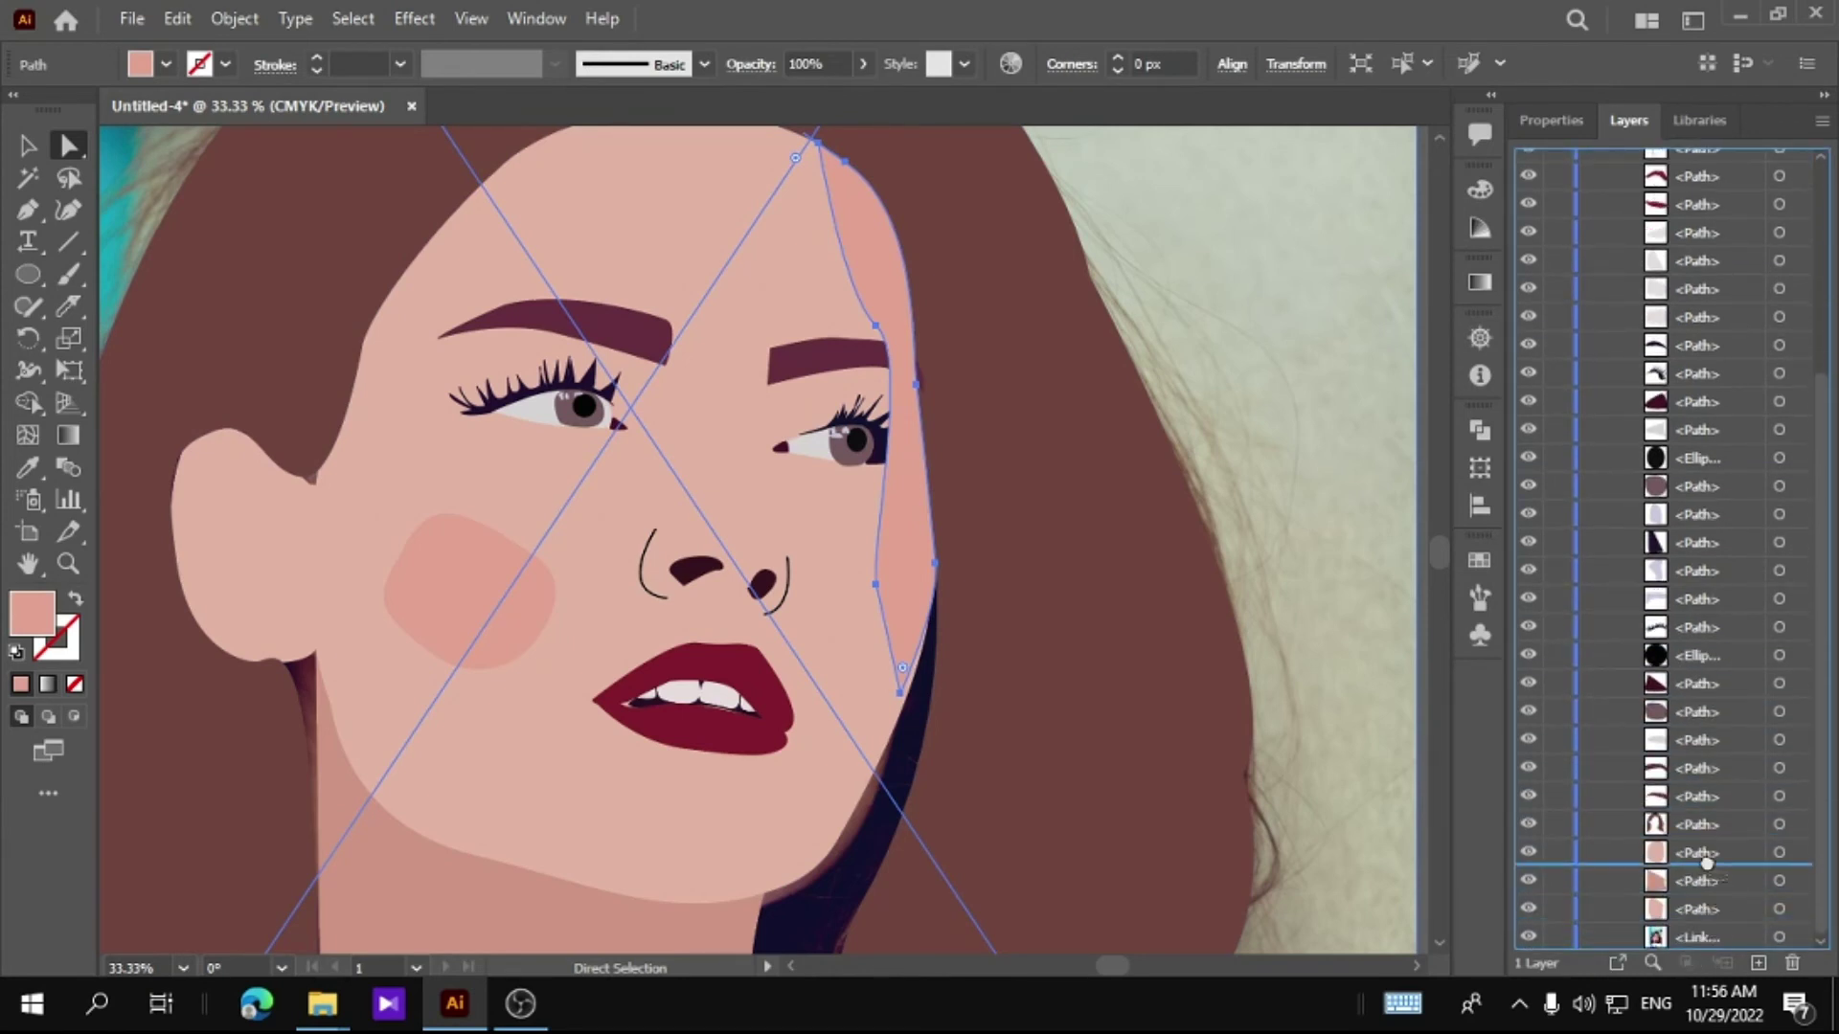
left_click_drag(1707, 864, 1707, 867)
left_click(1298, 648)
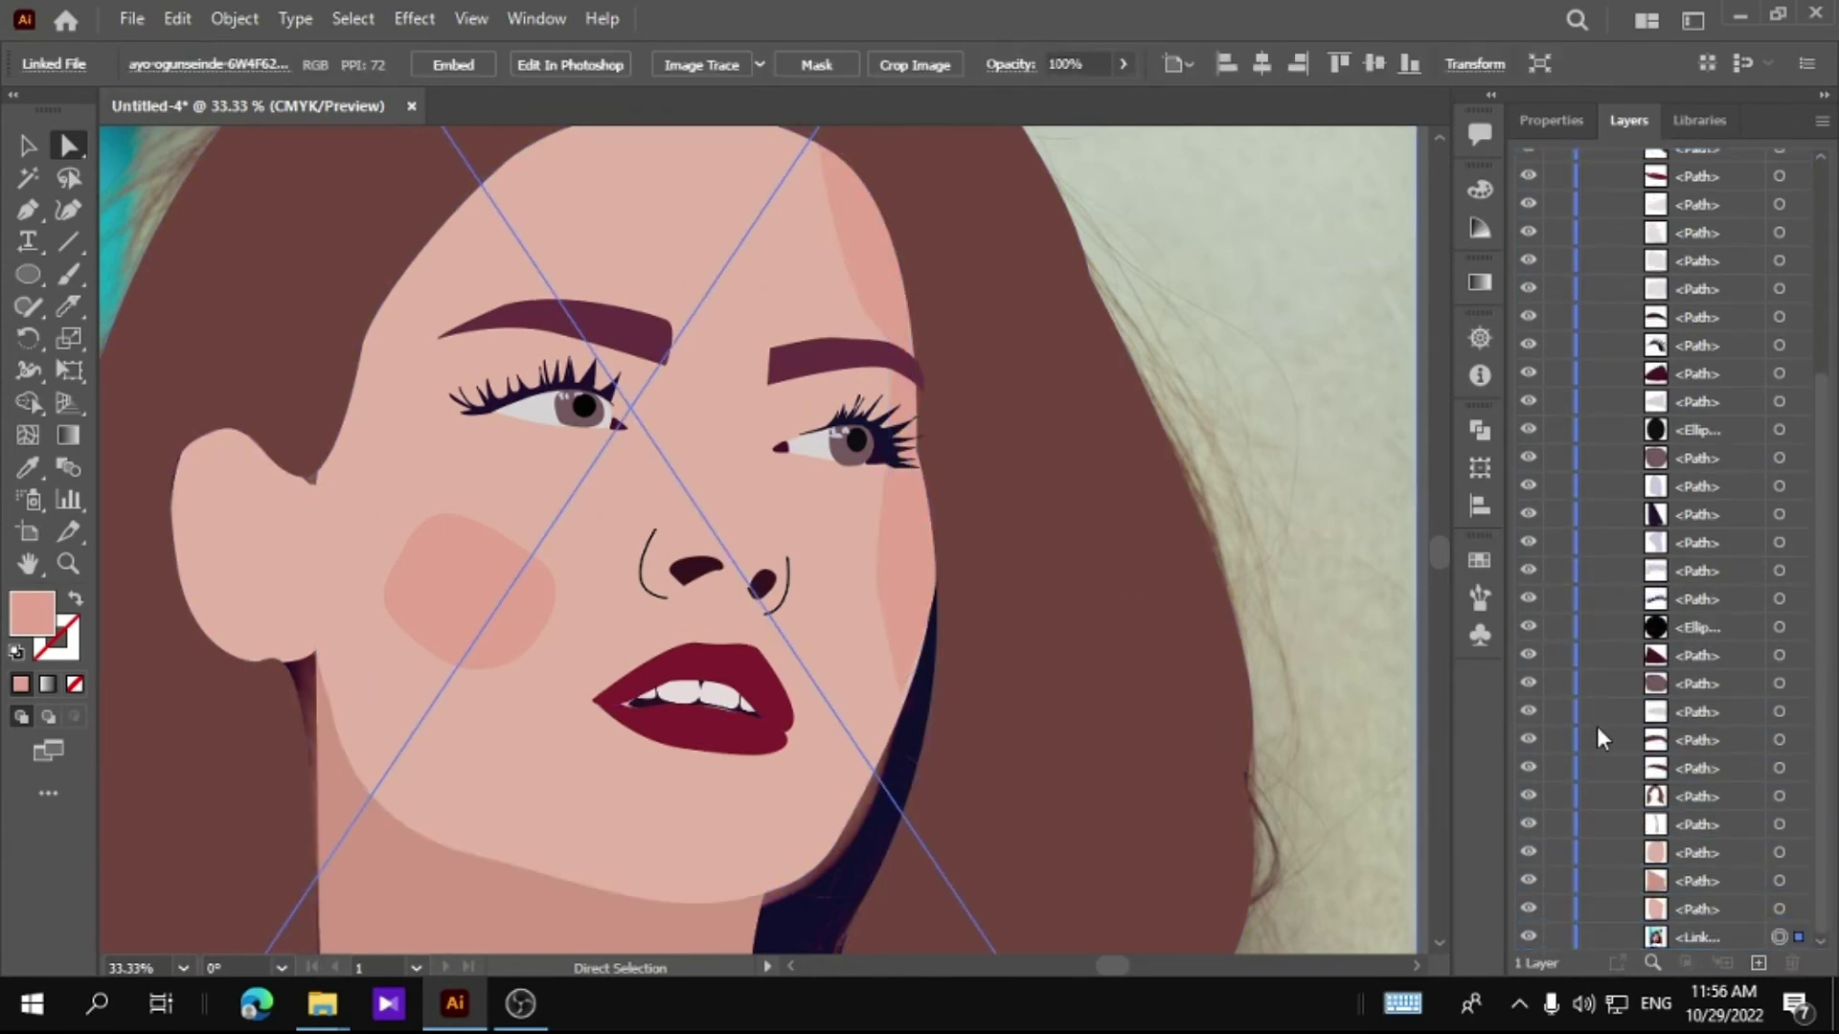
left_click(1529, 855)
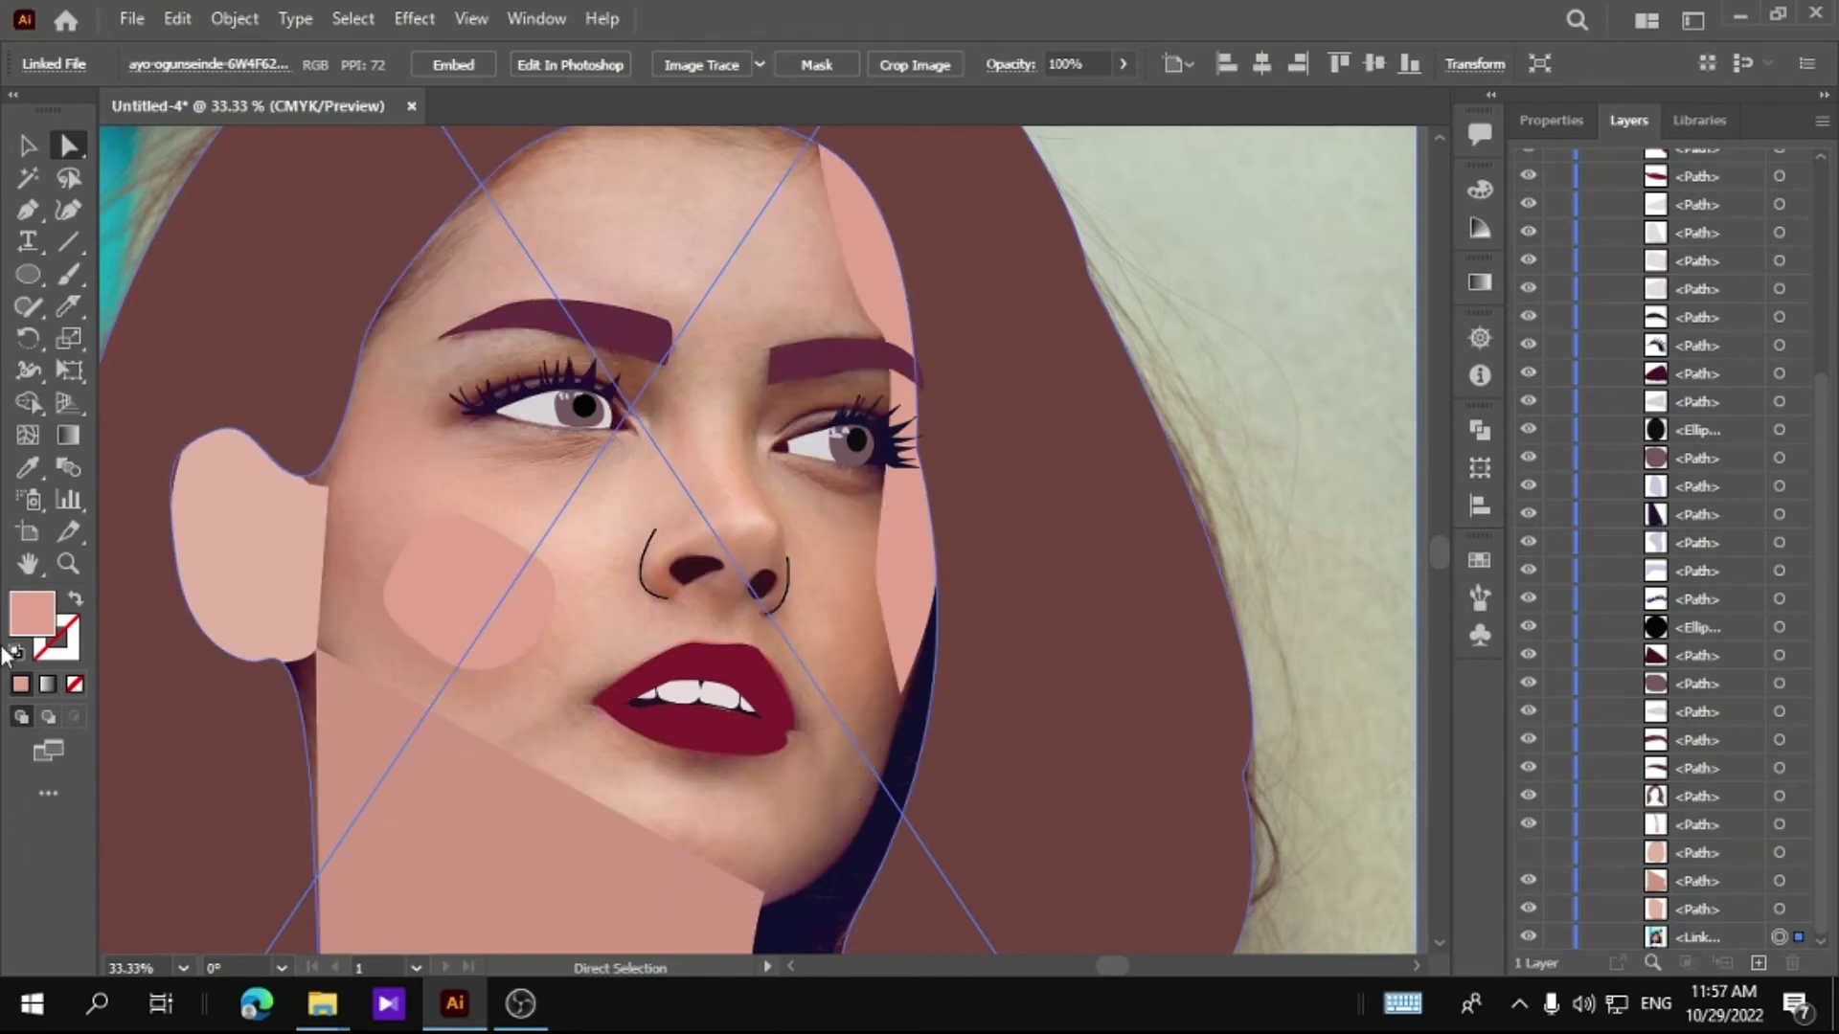
Step: Zoom in and trace an unfilled eyeshadow shape over the right eyelid
key("ctrl+=")
key("p")
left_click(976, 431)
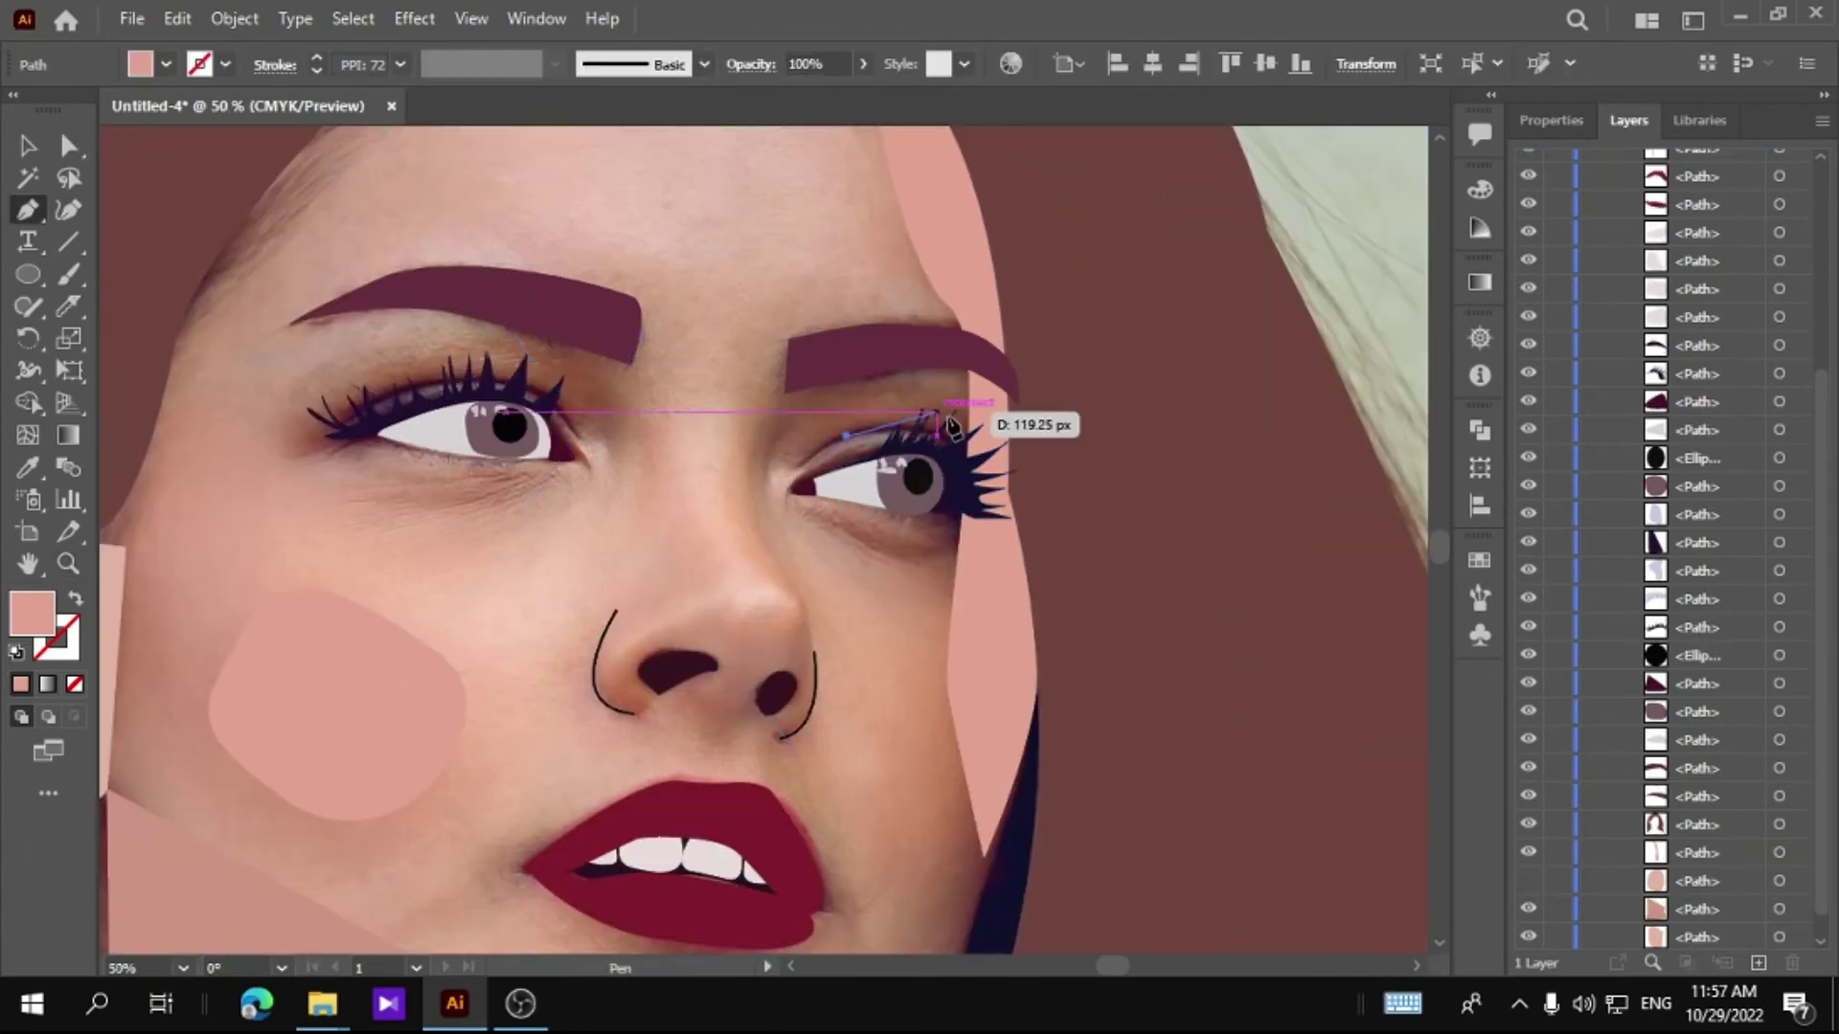
left_click(1008, 385)
left_click_drag(867, 367, 758, 435)
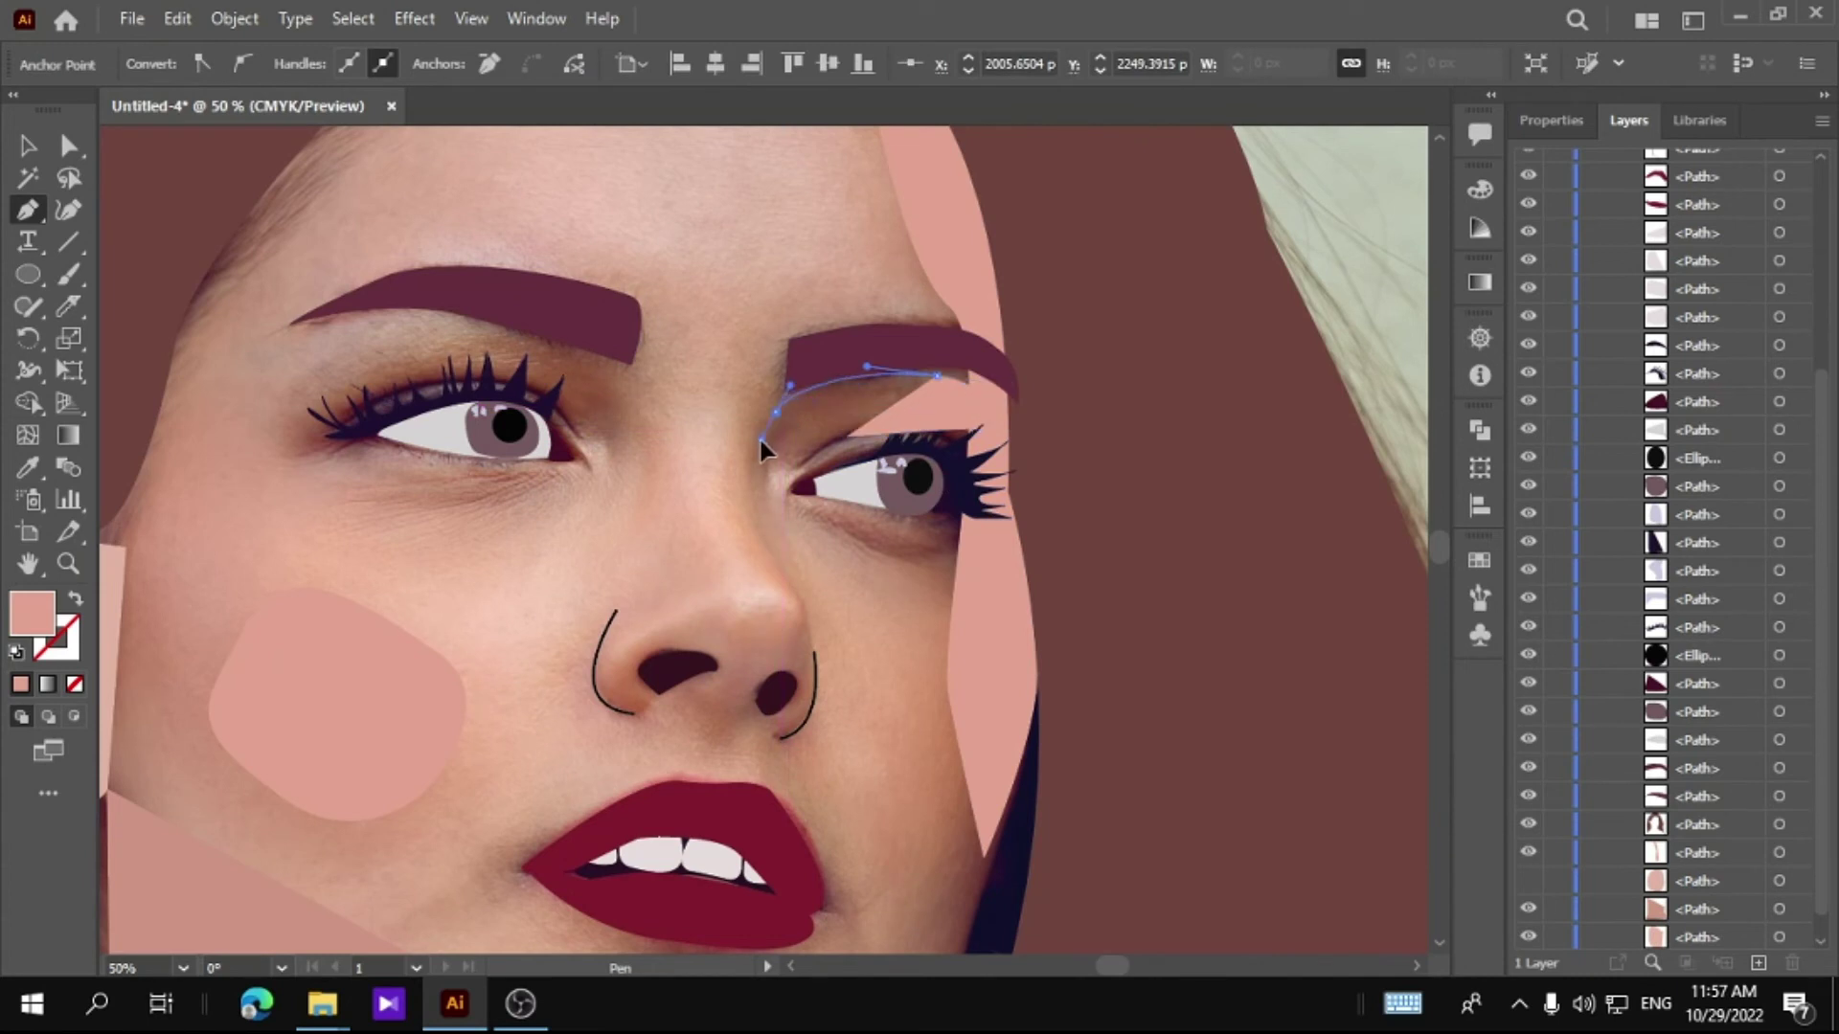
left_click_drag(790, 716, 827, 761)
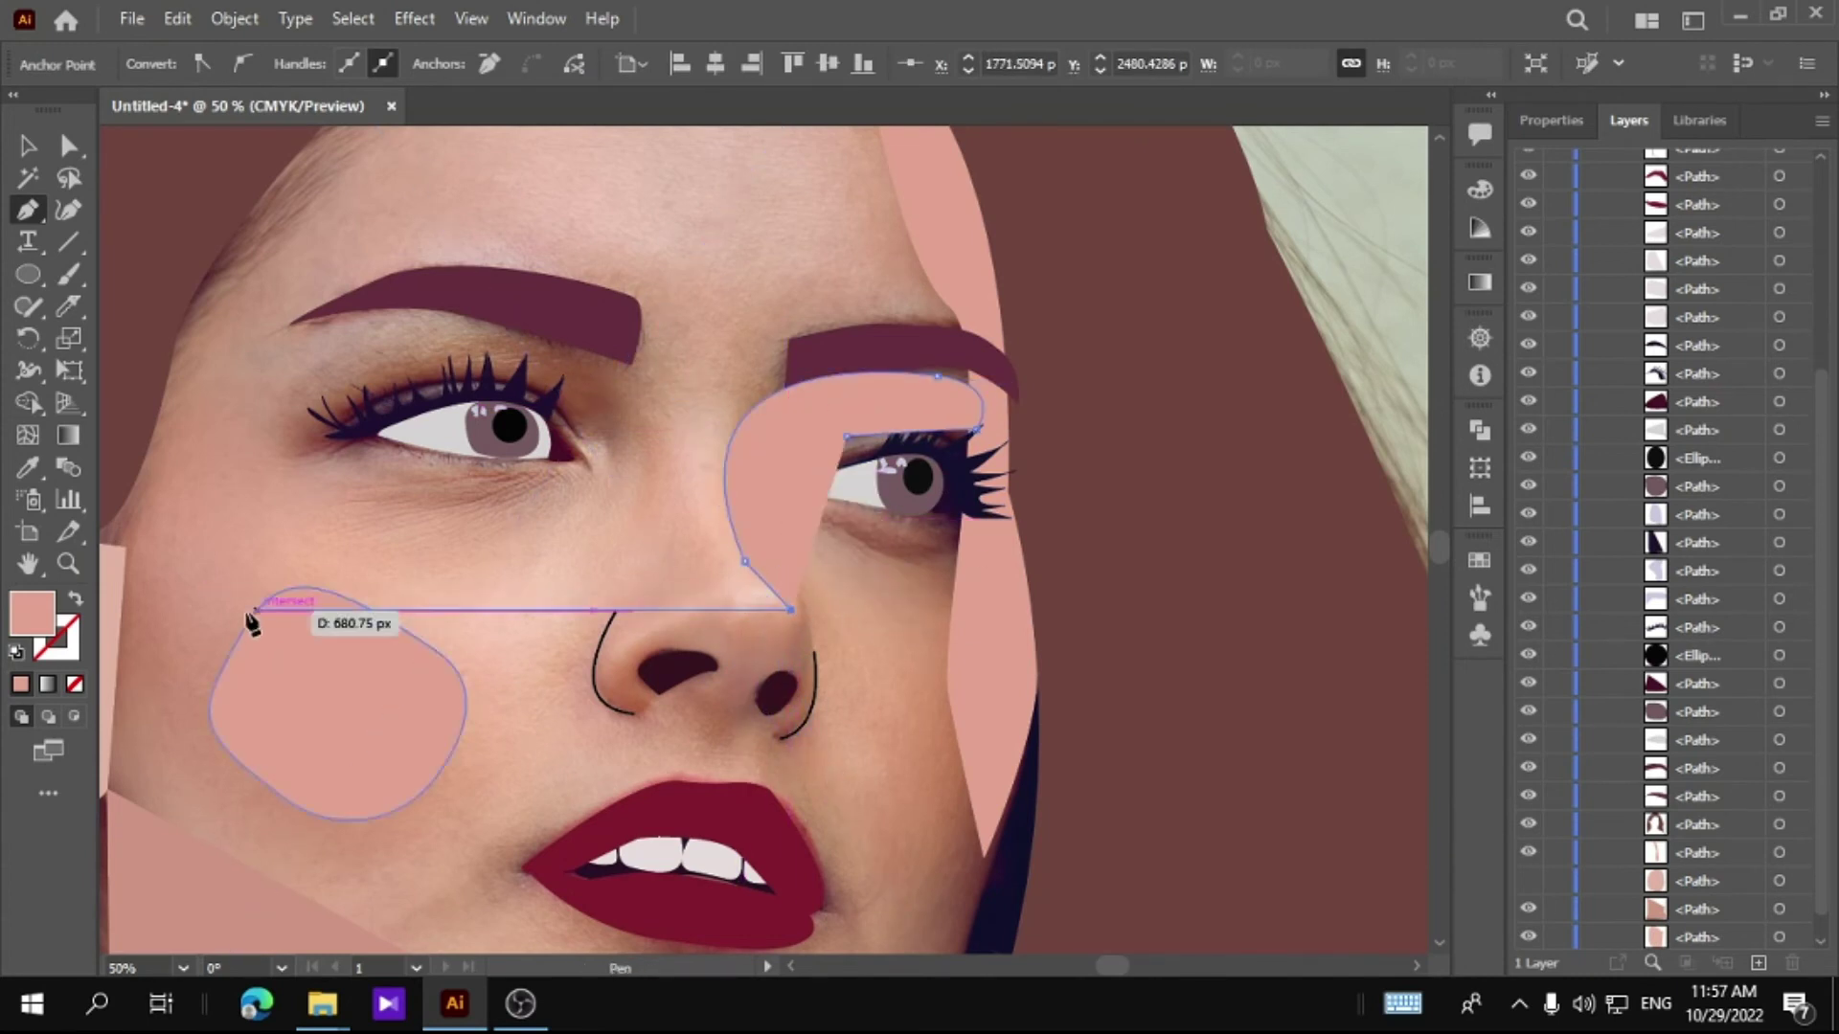
key("slash")
left_click_drag(769, 476, 794, 458)
left_click(846, 437)
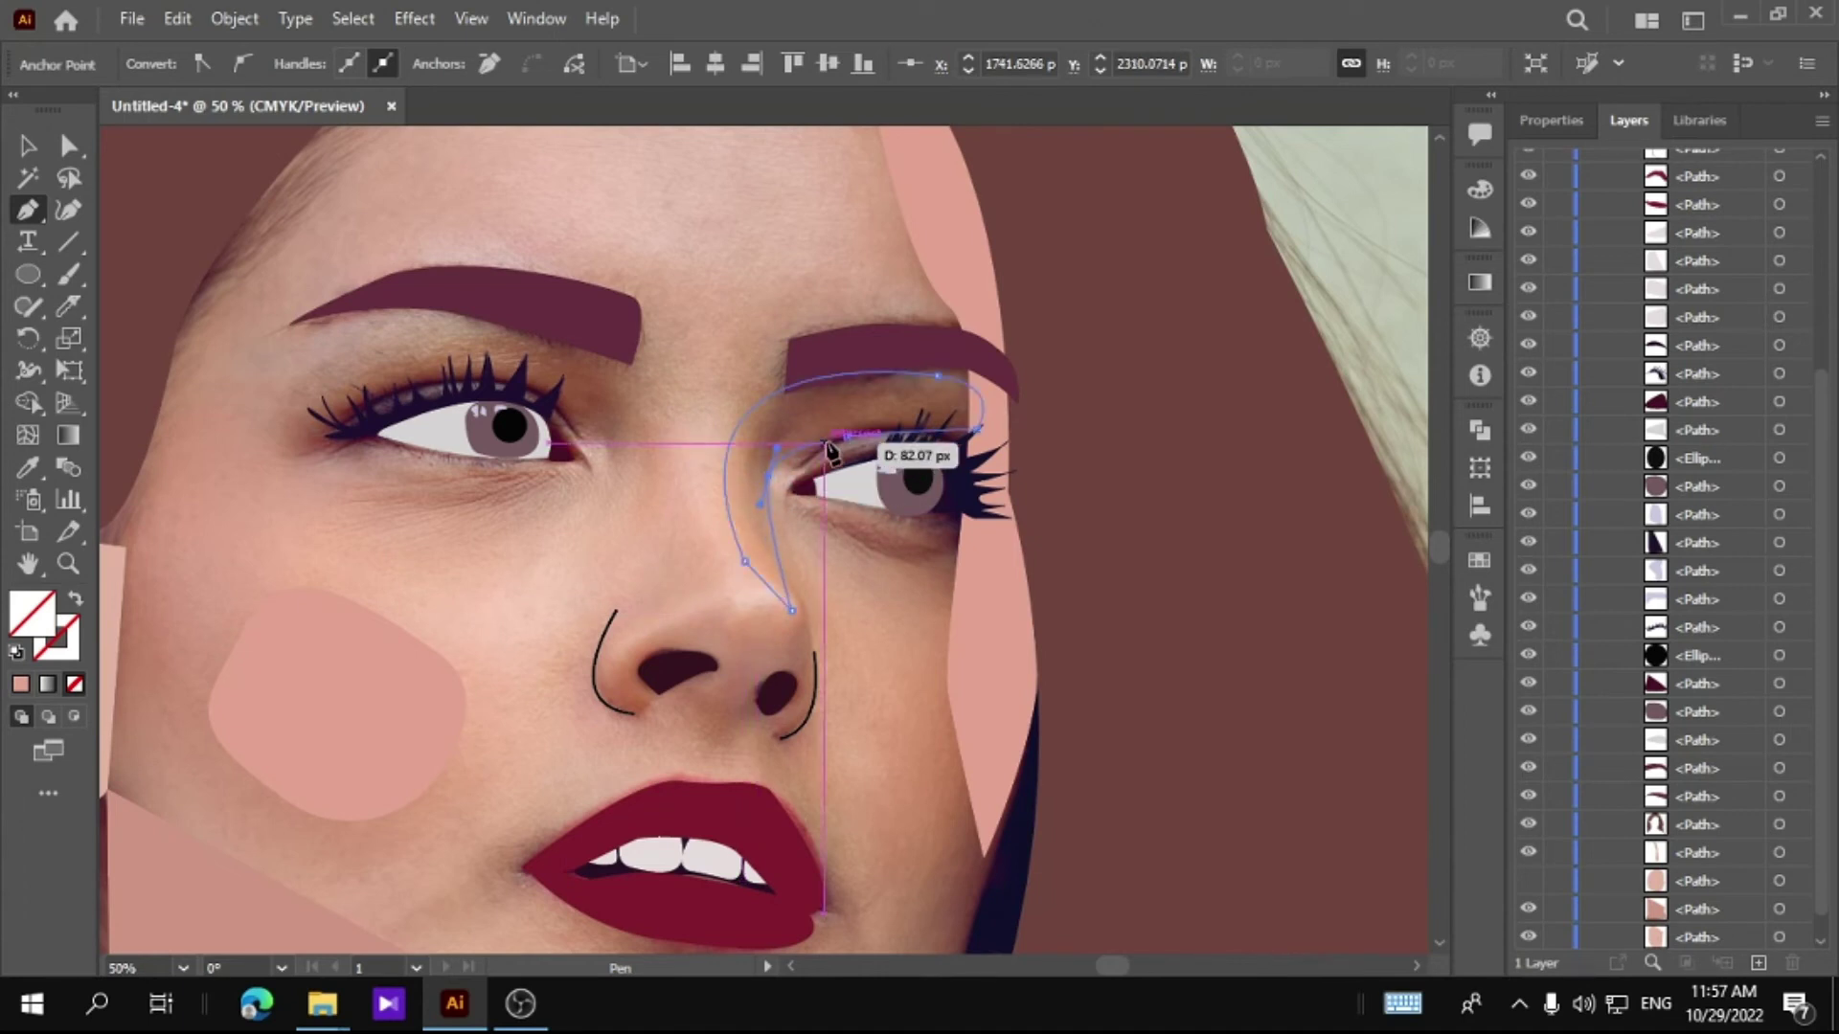
left_click(975, 428)
Step: Fill the right eyelid shape peach with the Eyedropper, then deselect it
key("i")
left_click(756, 466)
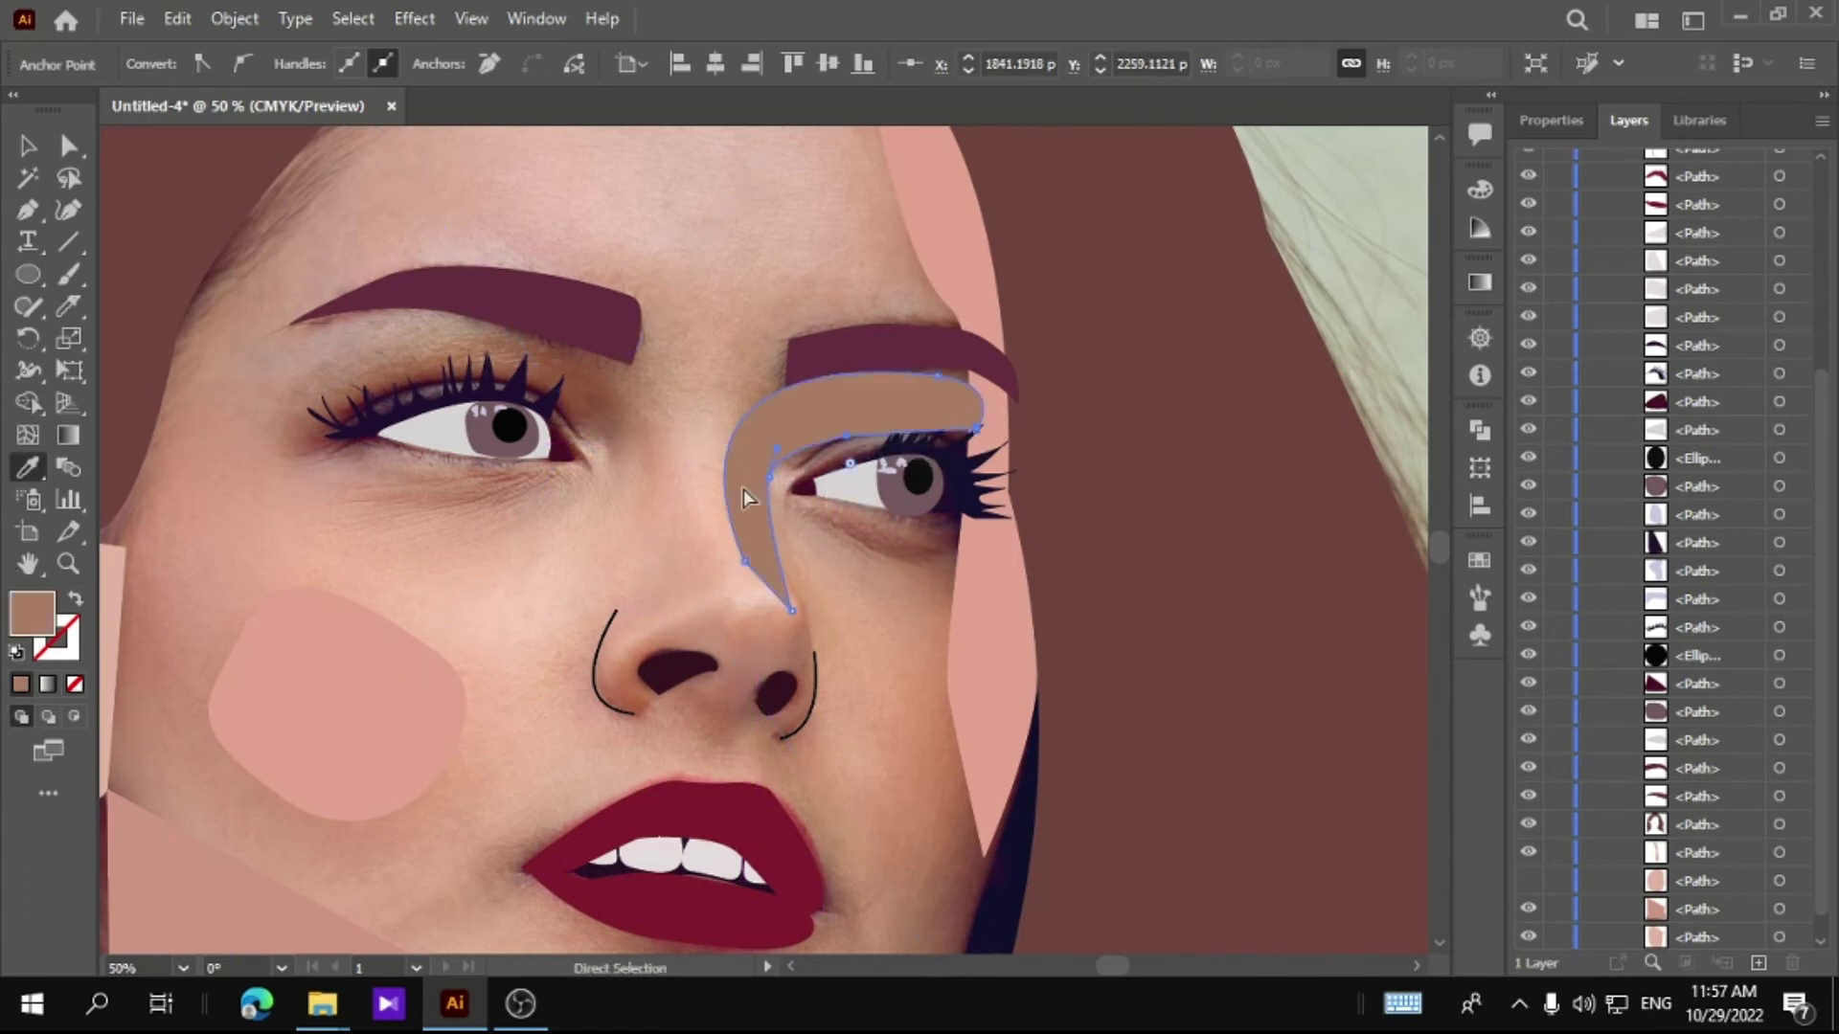
key("ctrl+z")
key("ctrl+shift+z")
key("ctrl+z")
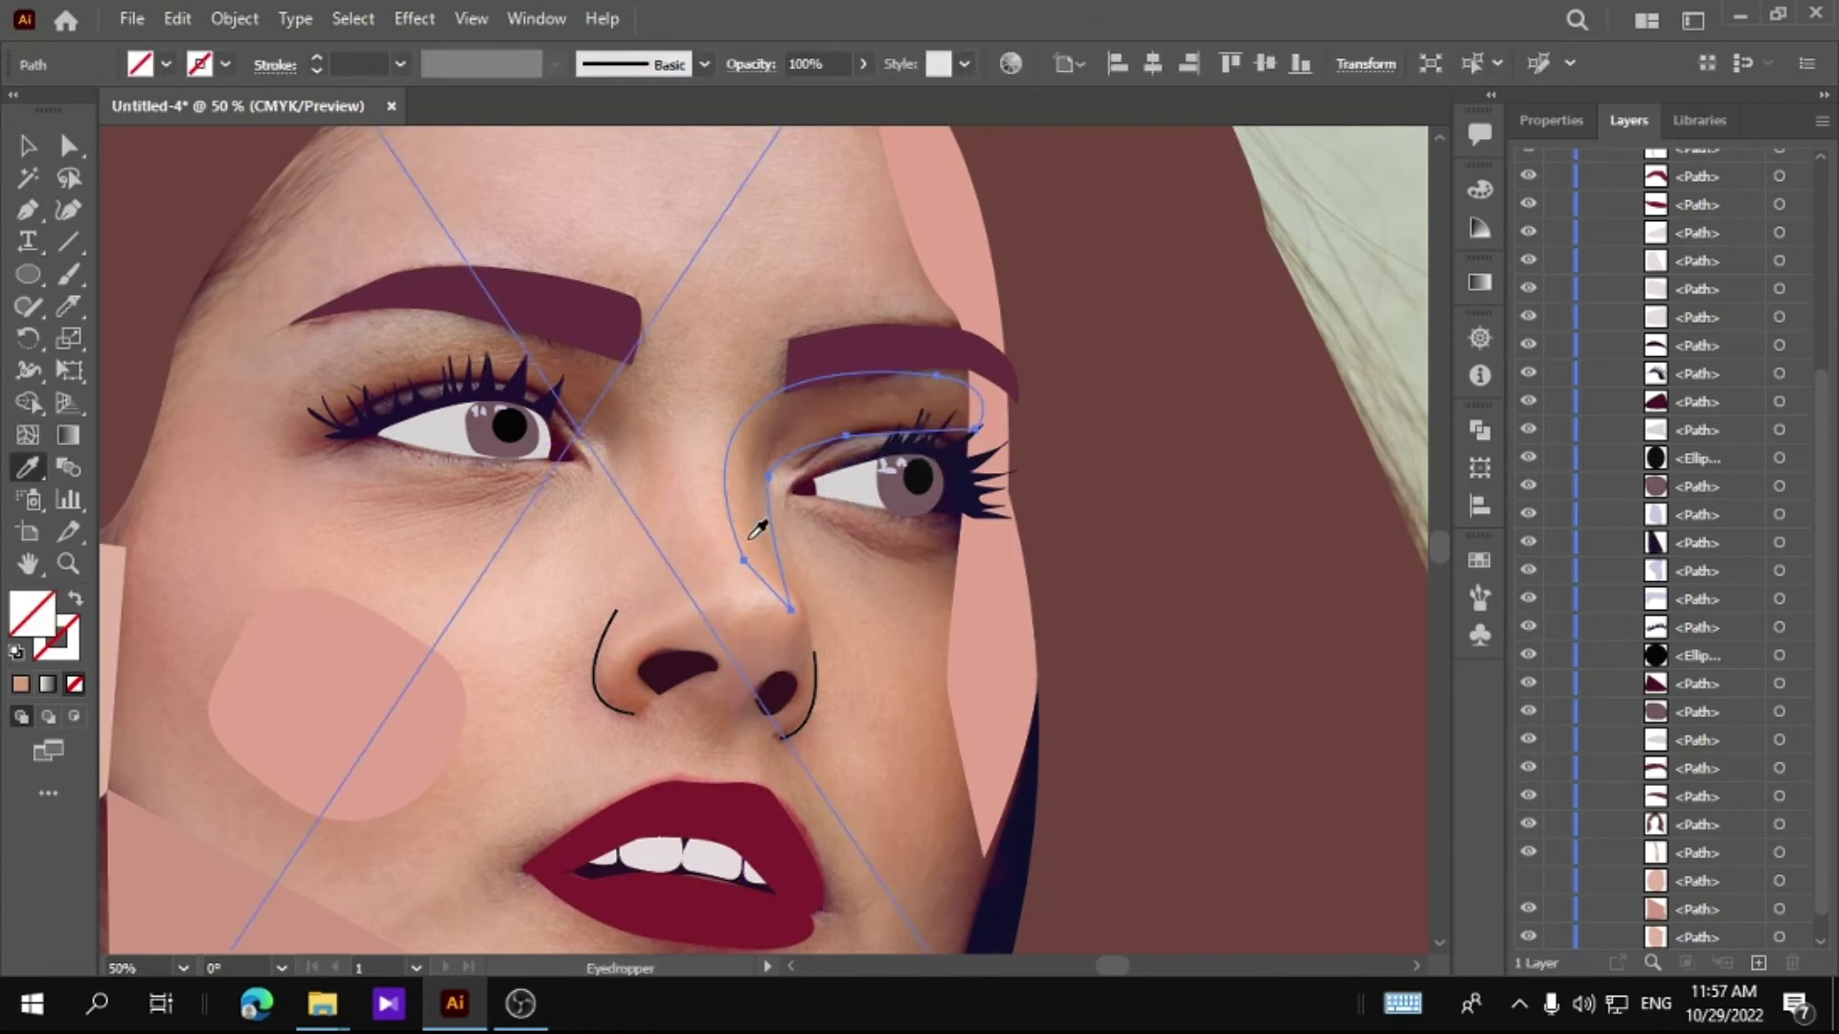
left_click(755, 529)
key("v")
key("Return")
key("Escape")
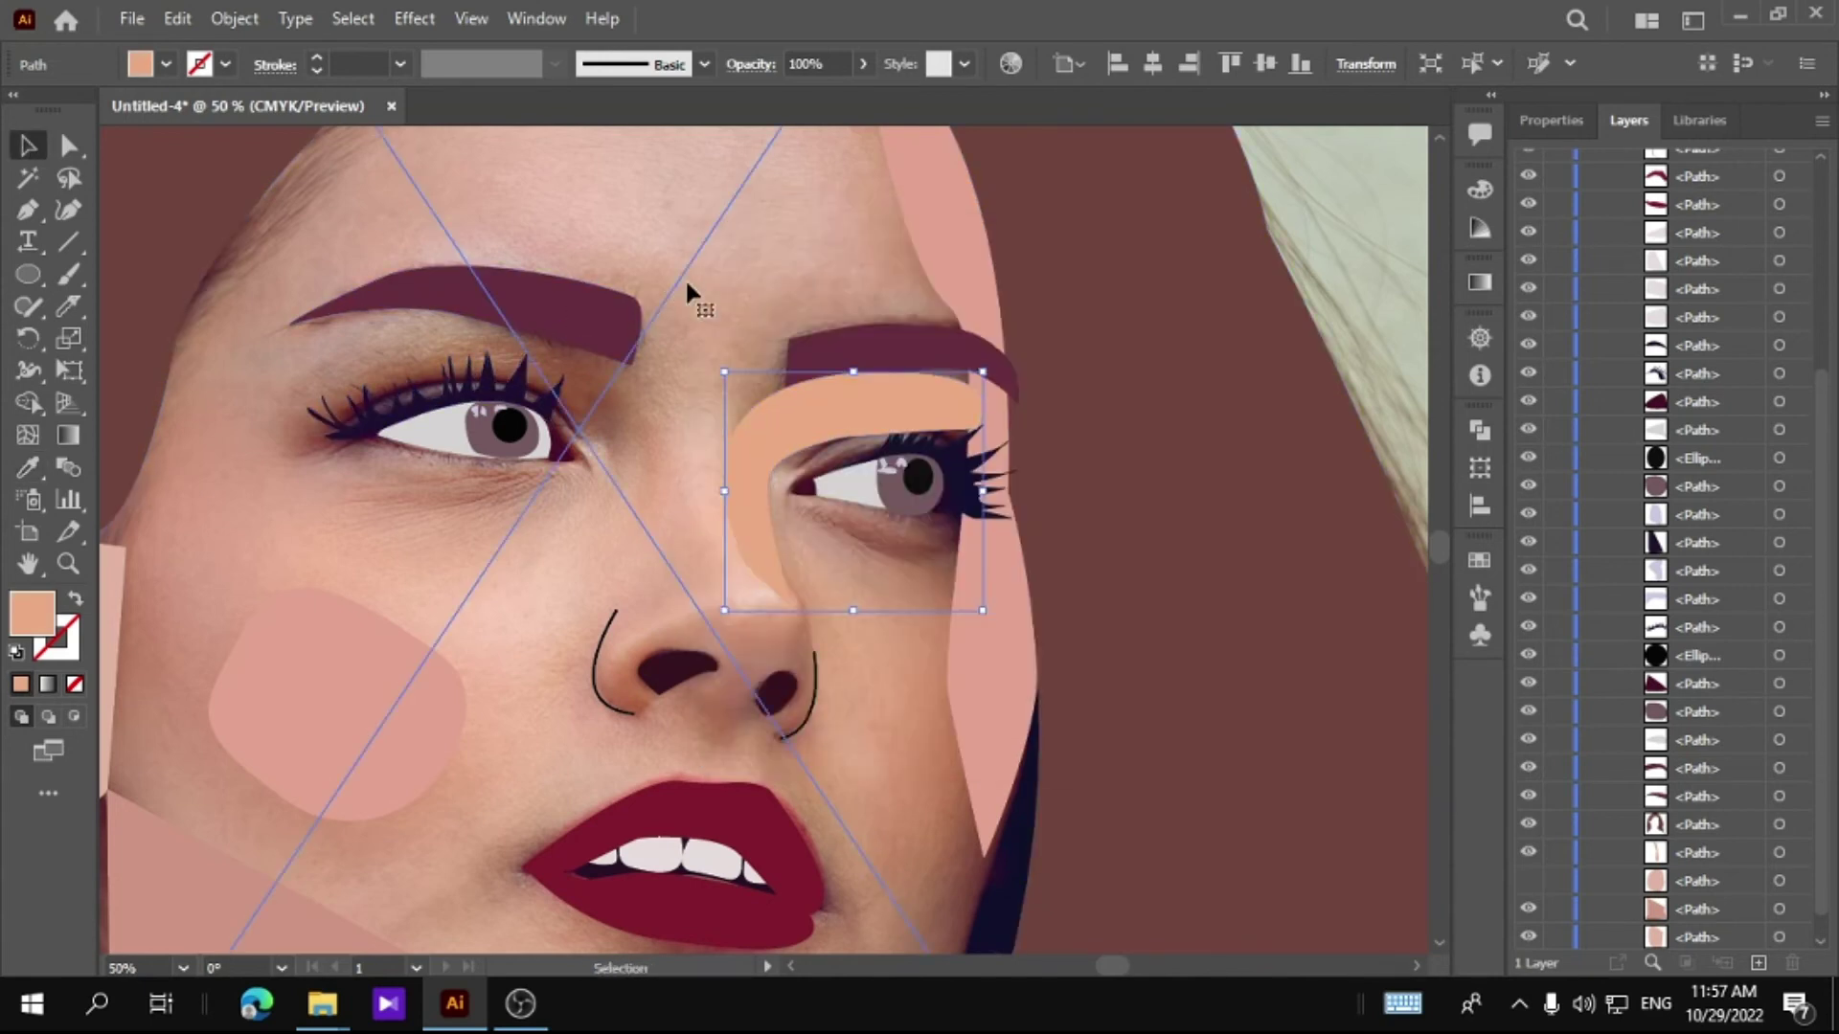
left_click(687, 290)
scroll(1117, 385, "up", 2)
Step: Trace an eyeshadow shape over the left eyelid to the inner eye corner
key("p")
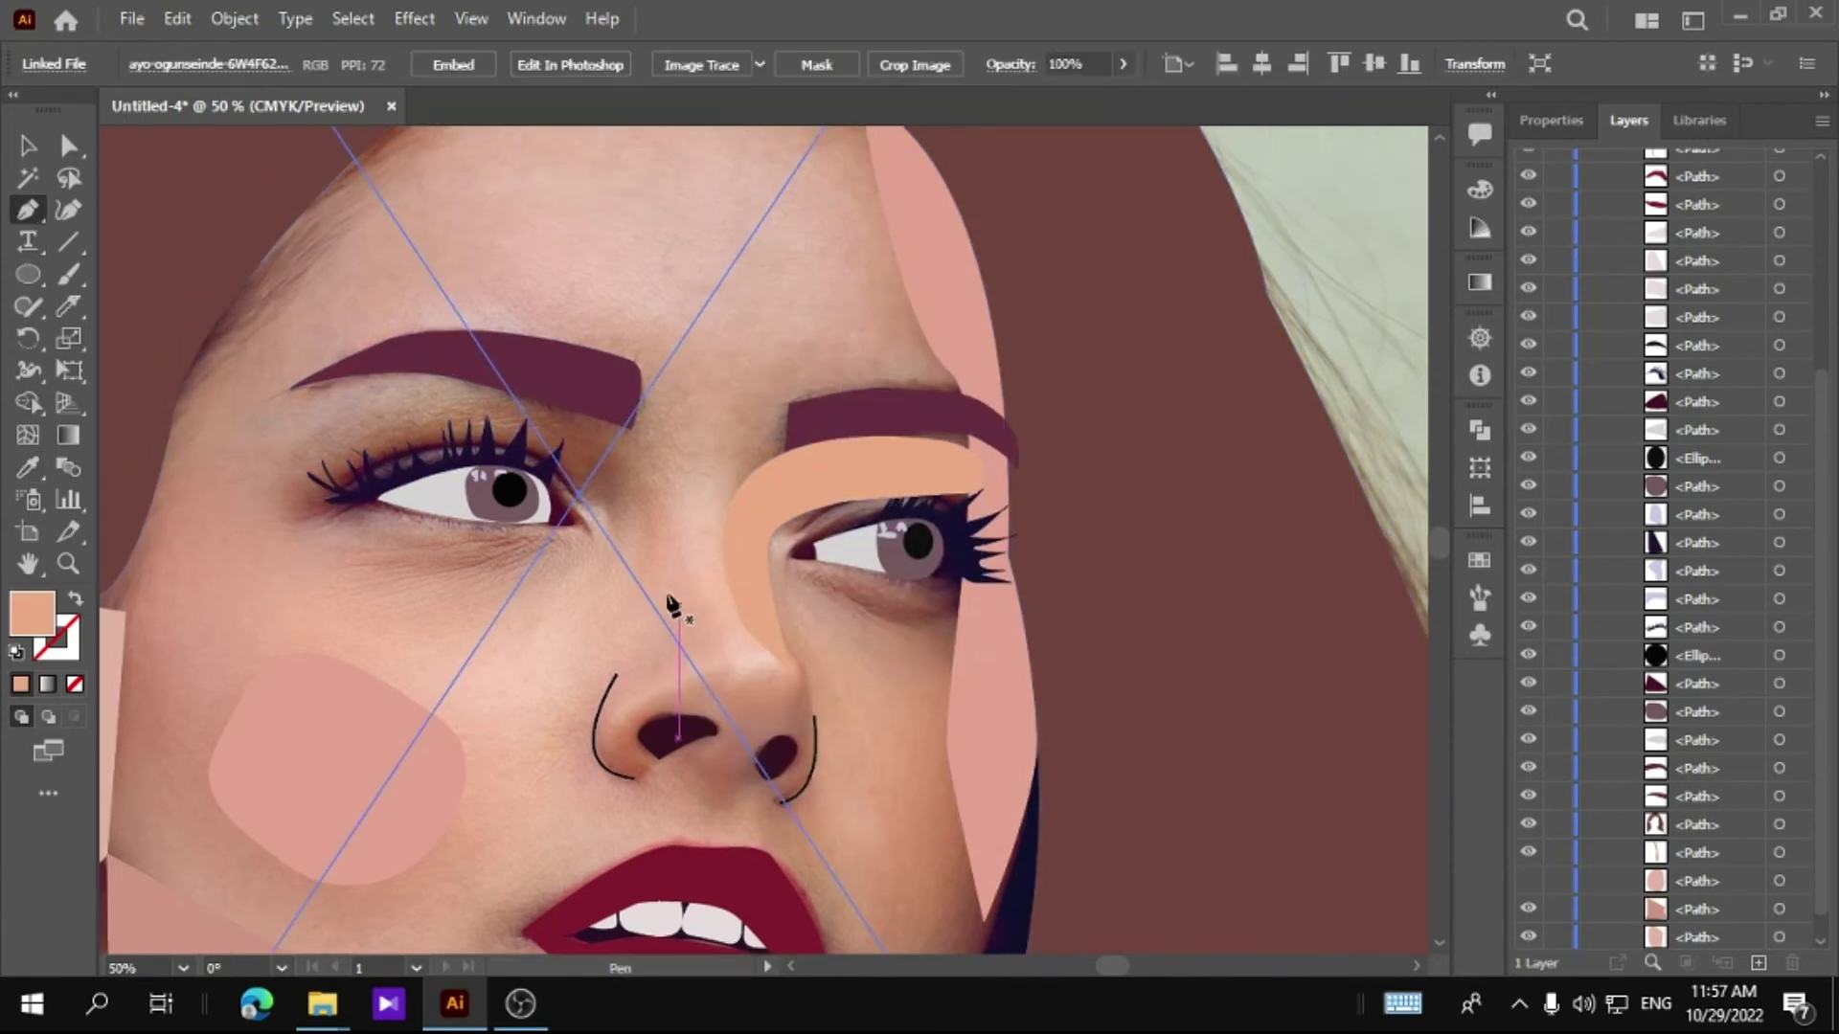
left_click(587, 499)
left_click_drag(316, 518, 118, 665)
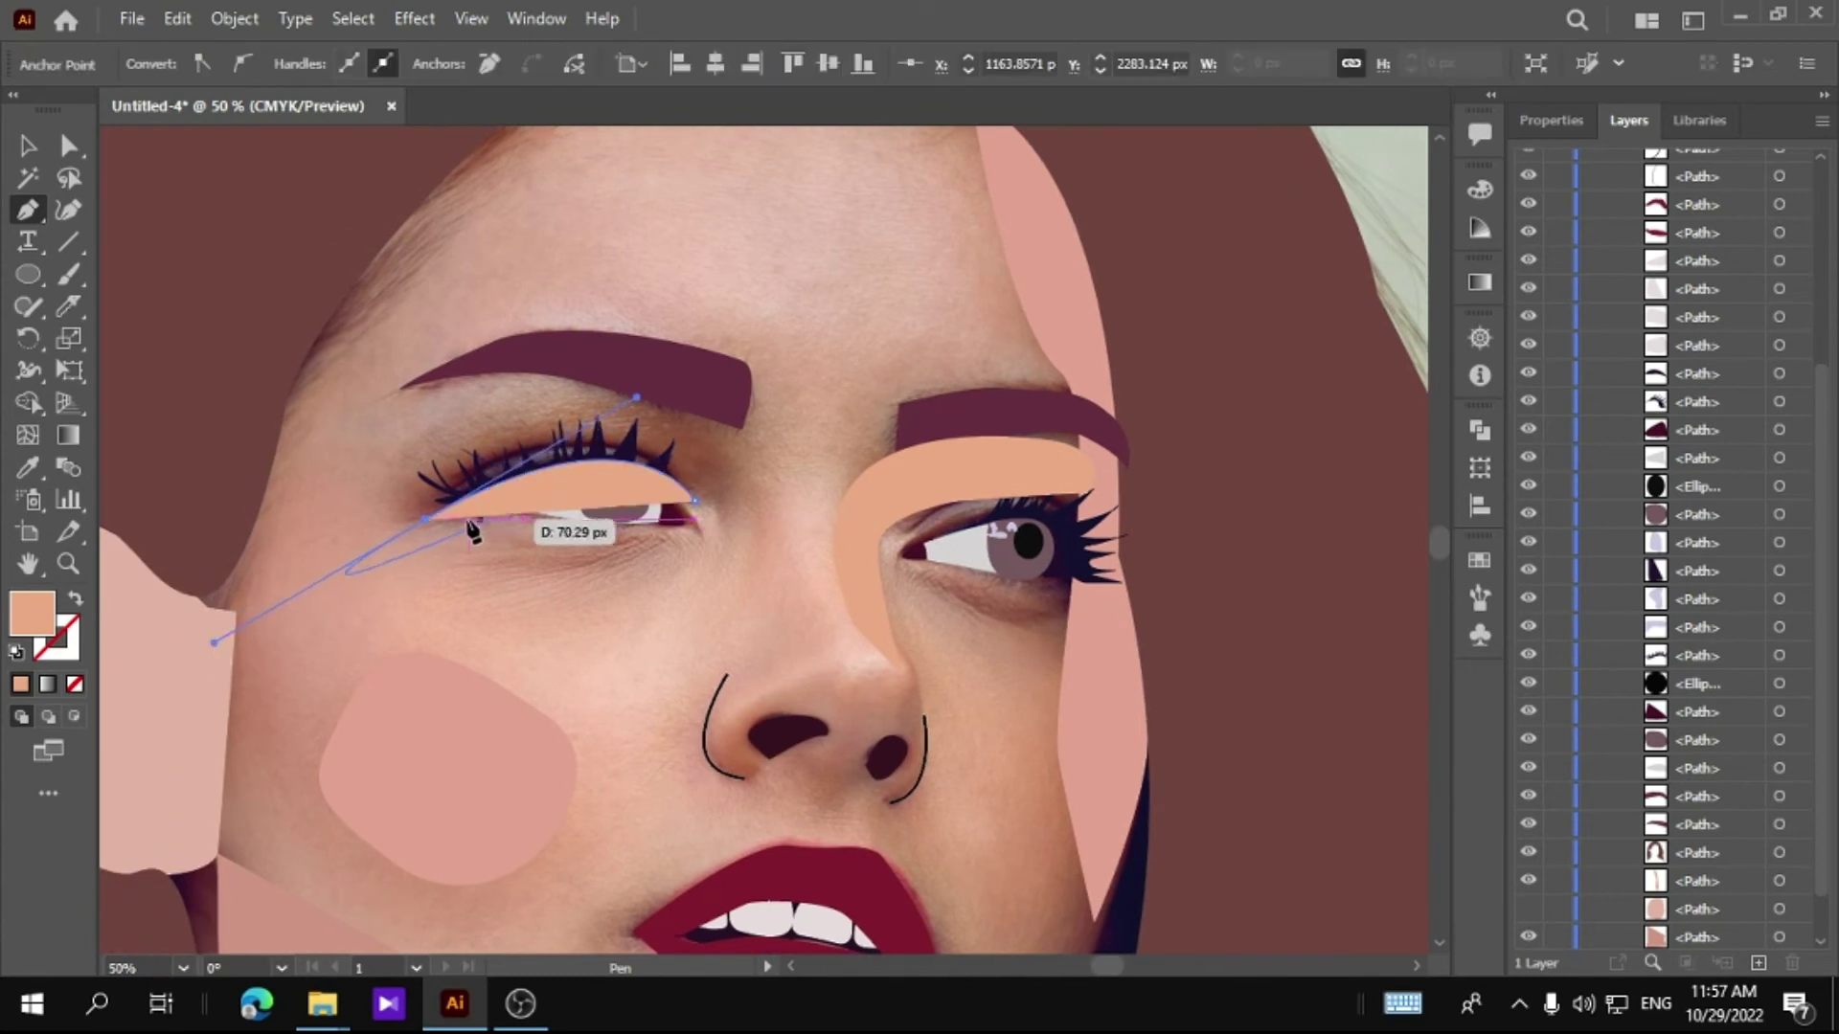
left_click_drag(471, 530, 436, 447)
left_click_drag(501, 391, 521, 411)
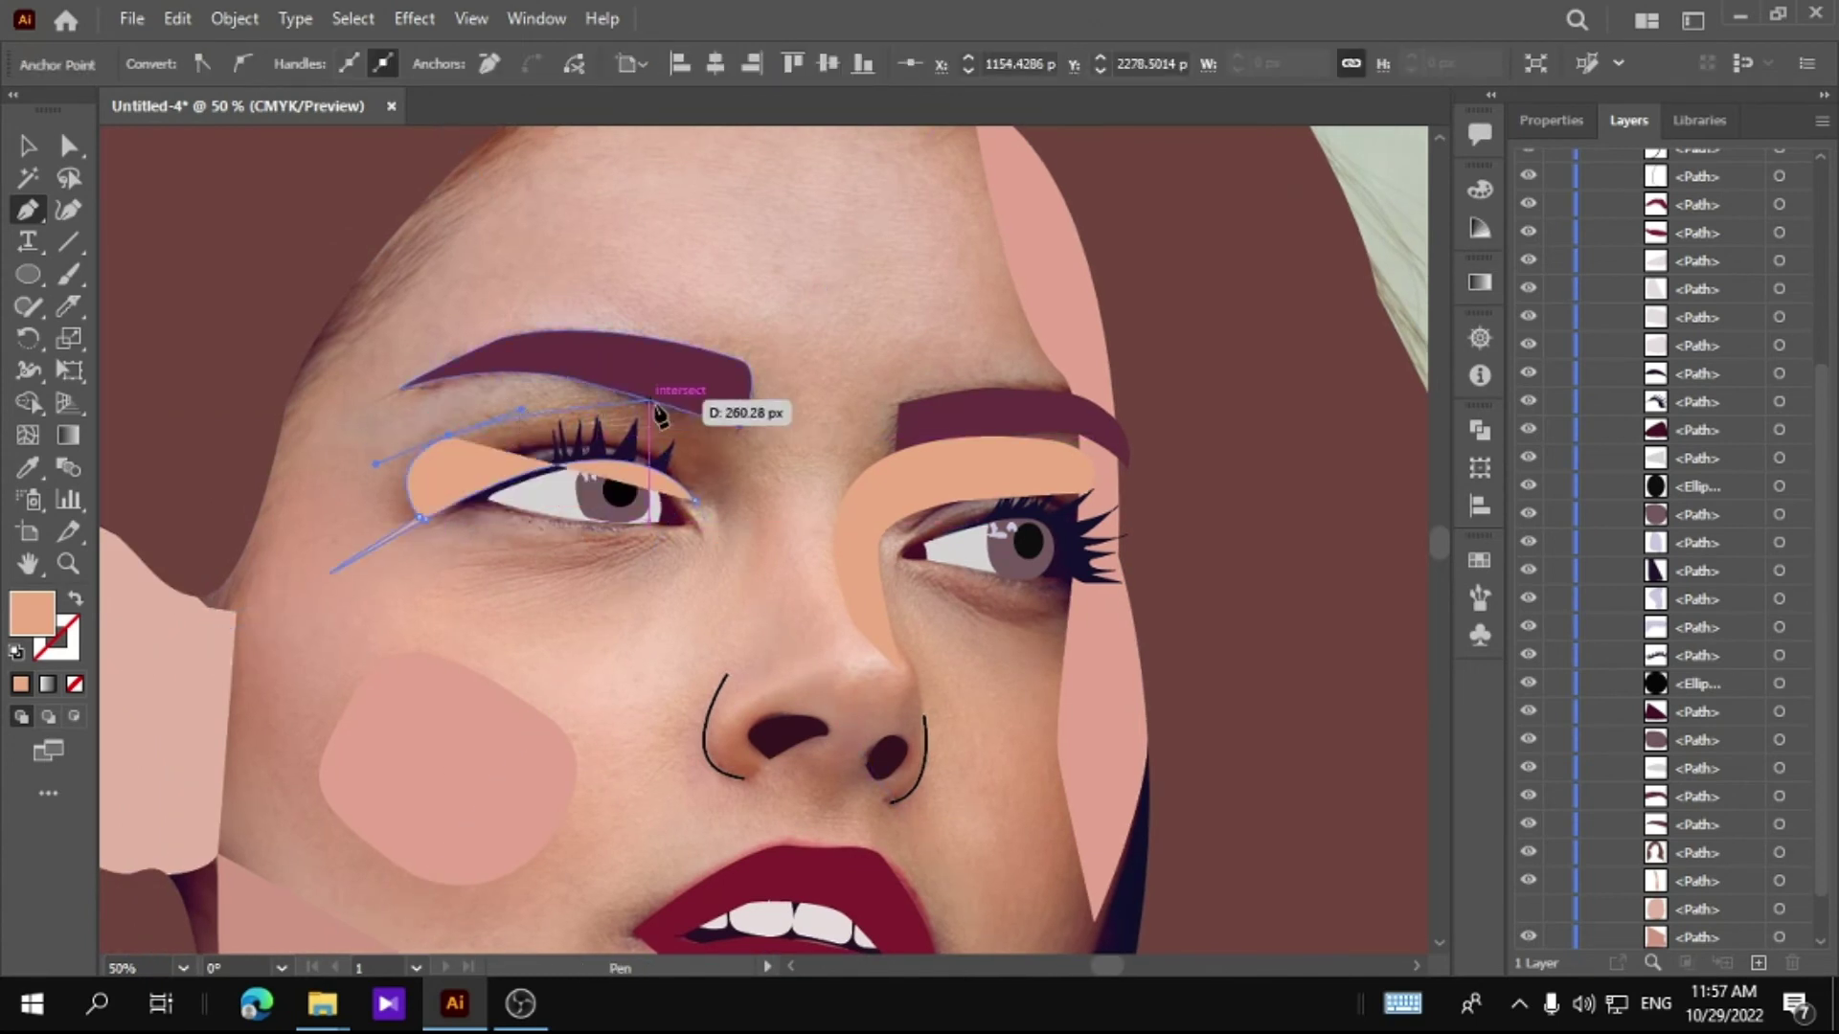
left_click(694, 499)
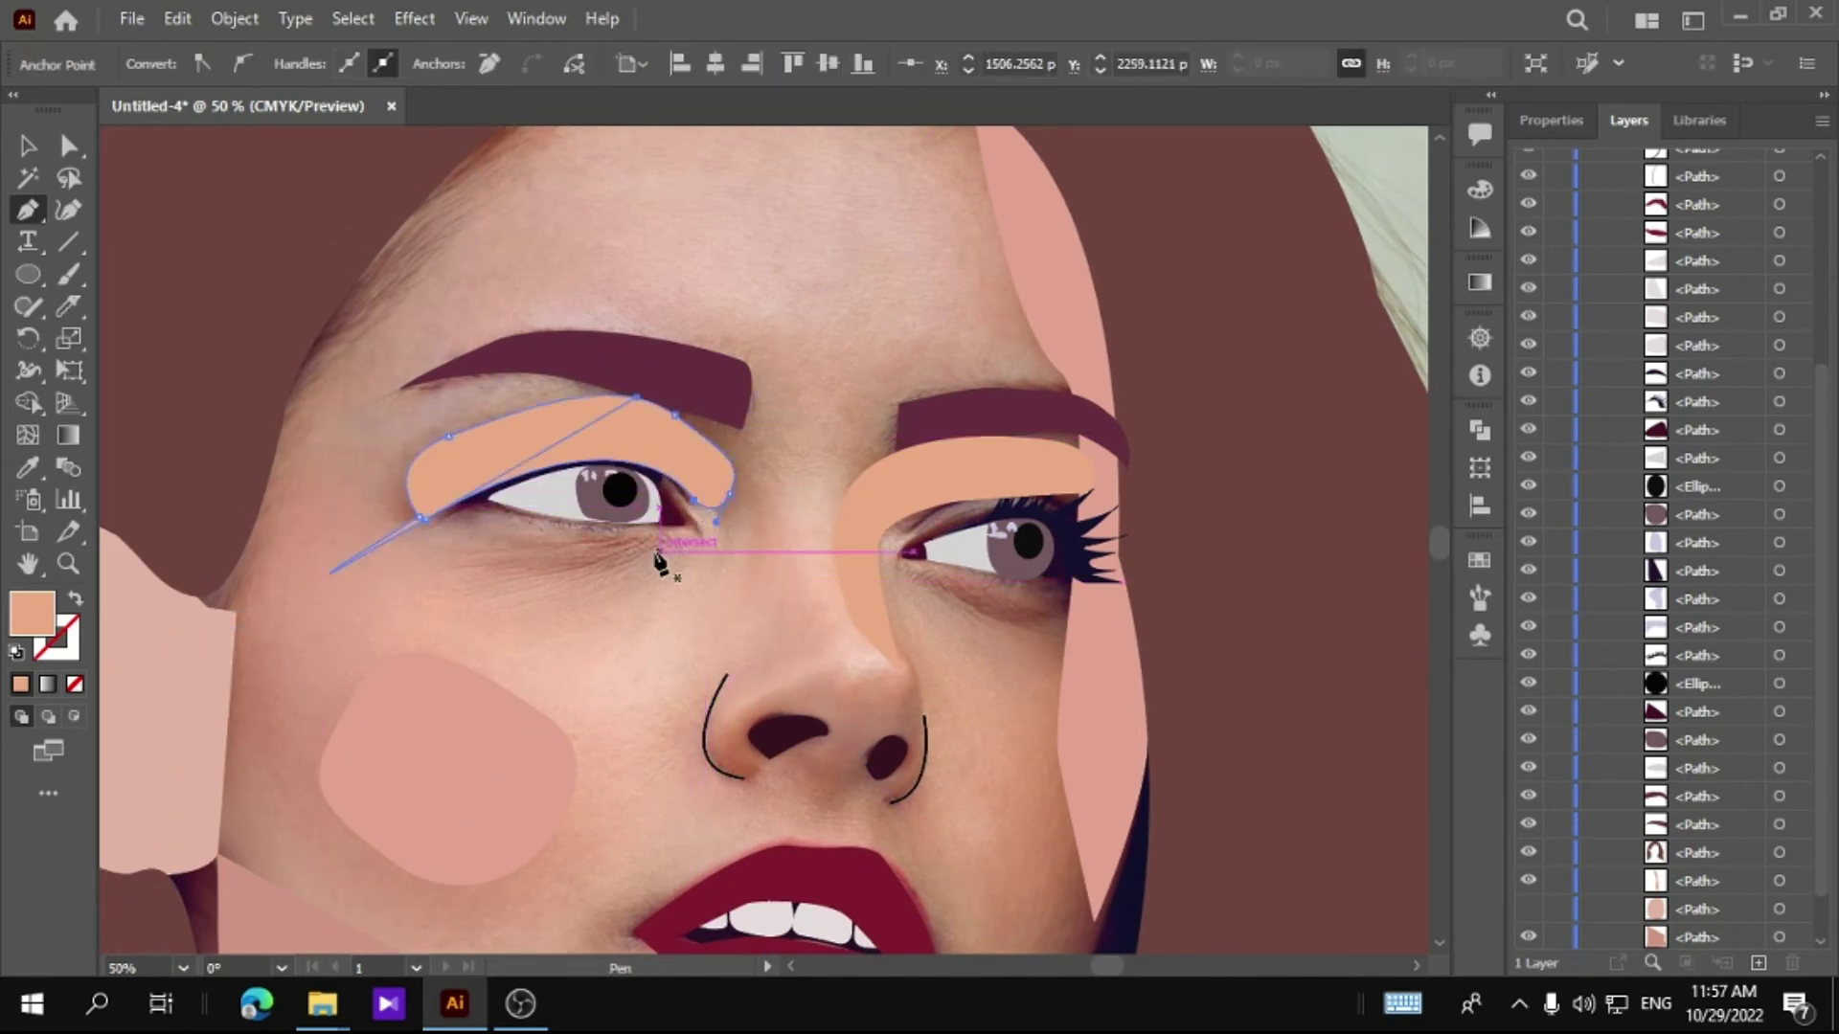
Step: Add a small peach patch beside the nose bridge
left_click_drag(761, 461, 786, 570)
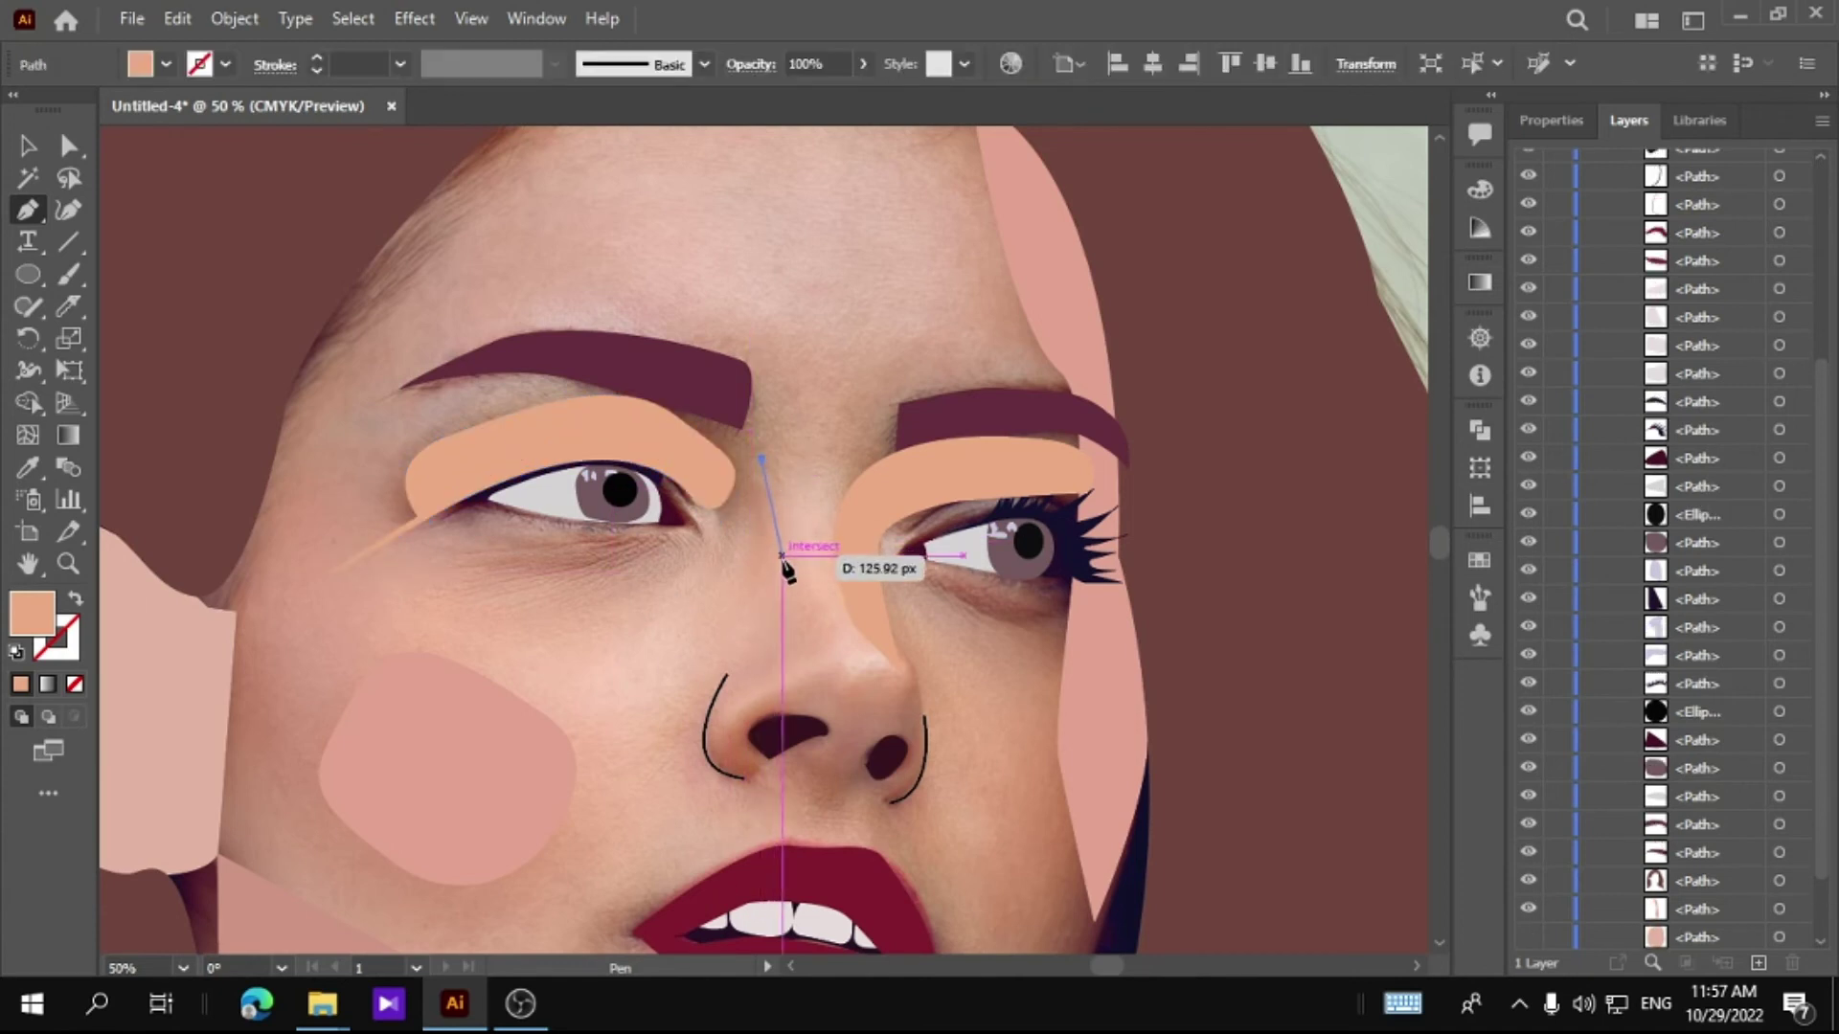
left_click(763, 586)
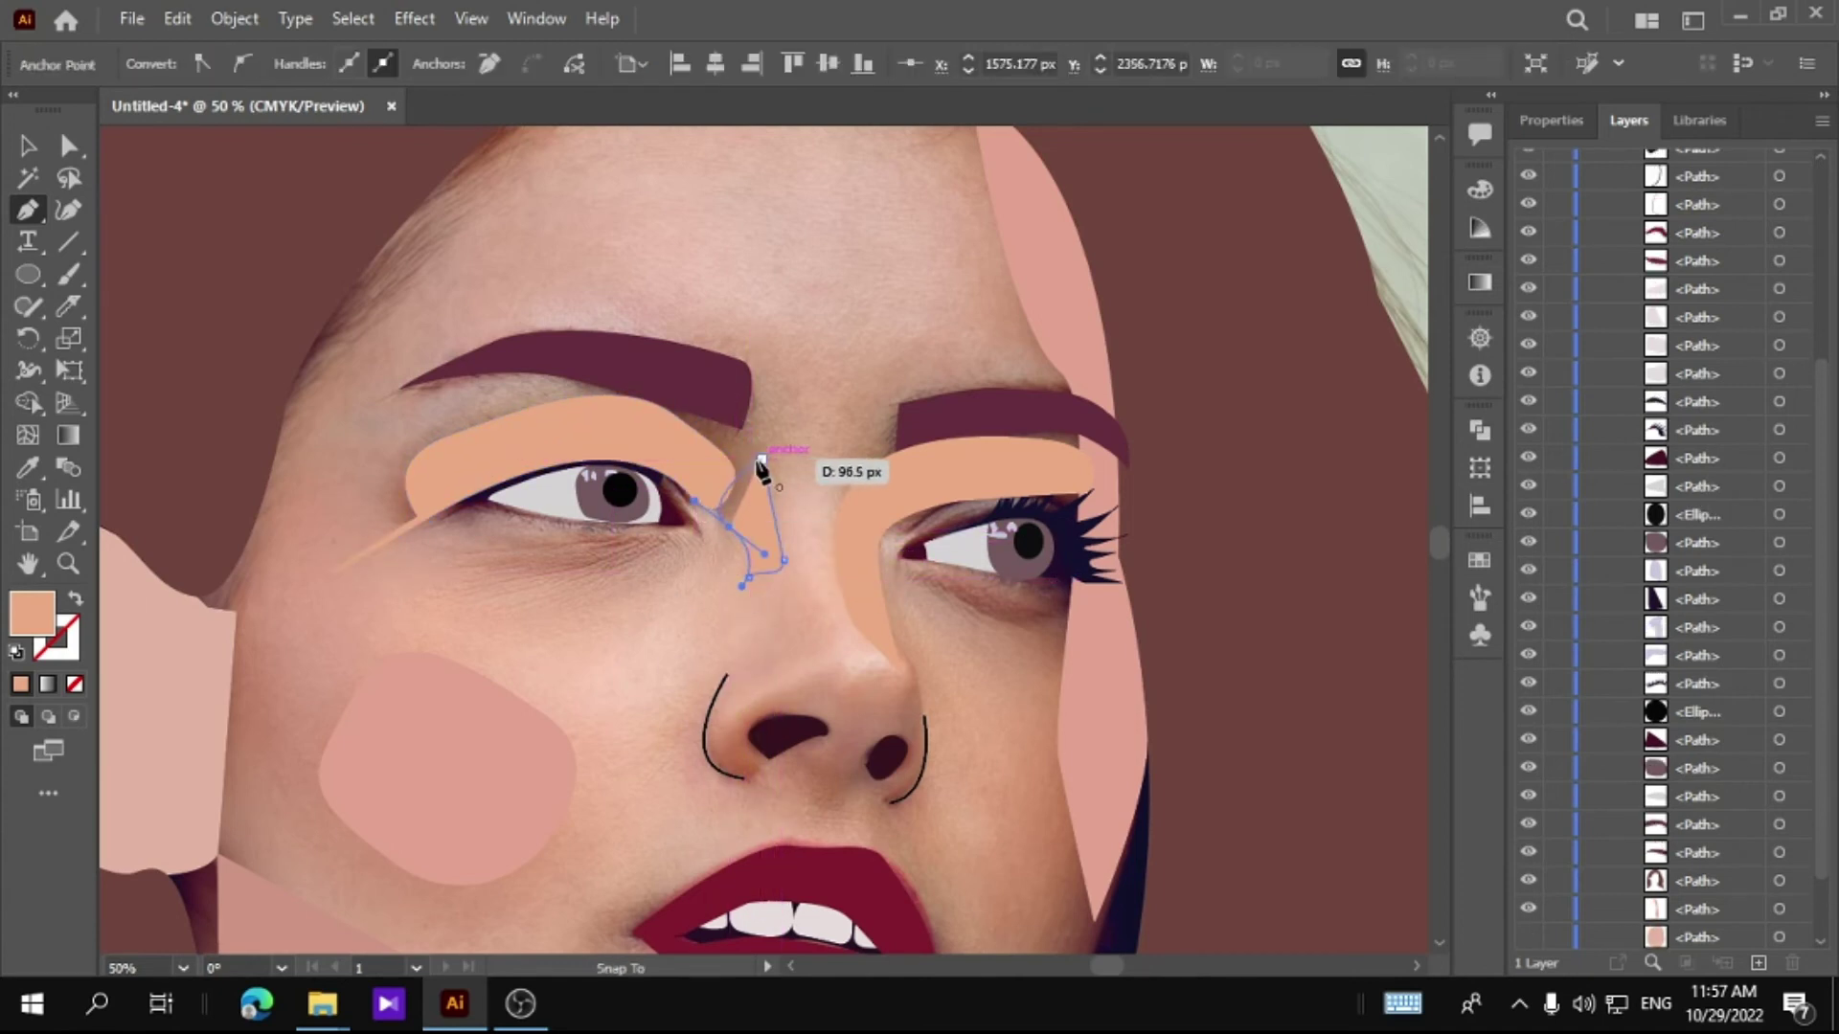
left_click(27, 146)
left_click(538, 497)
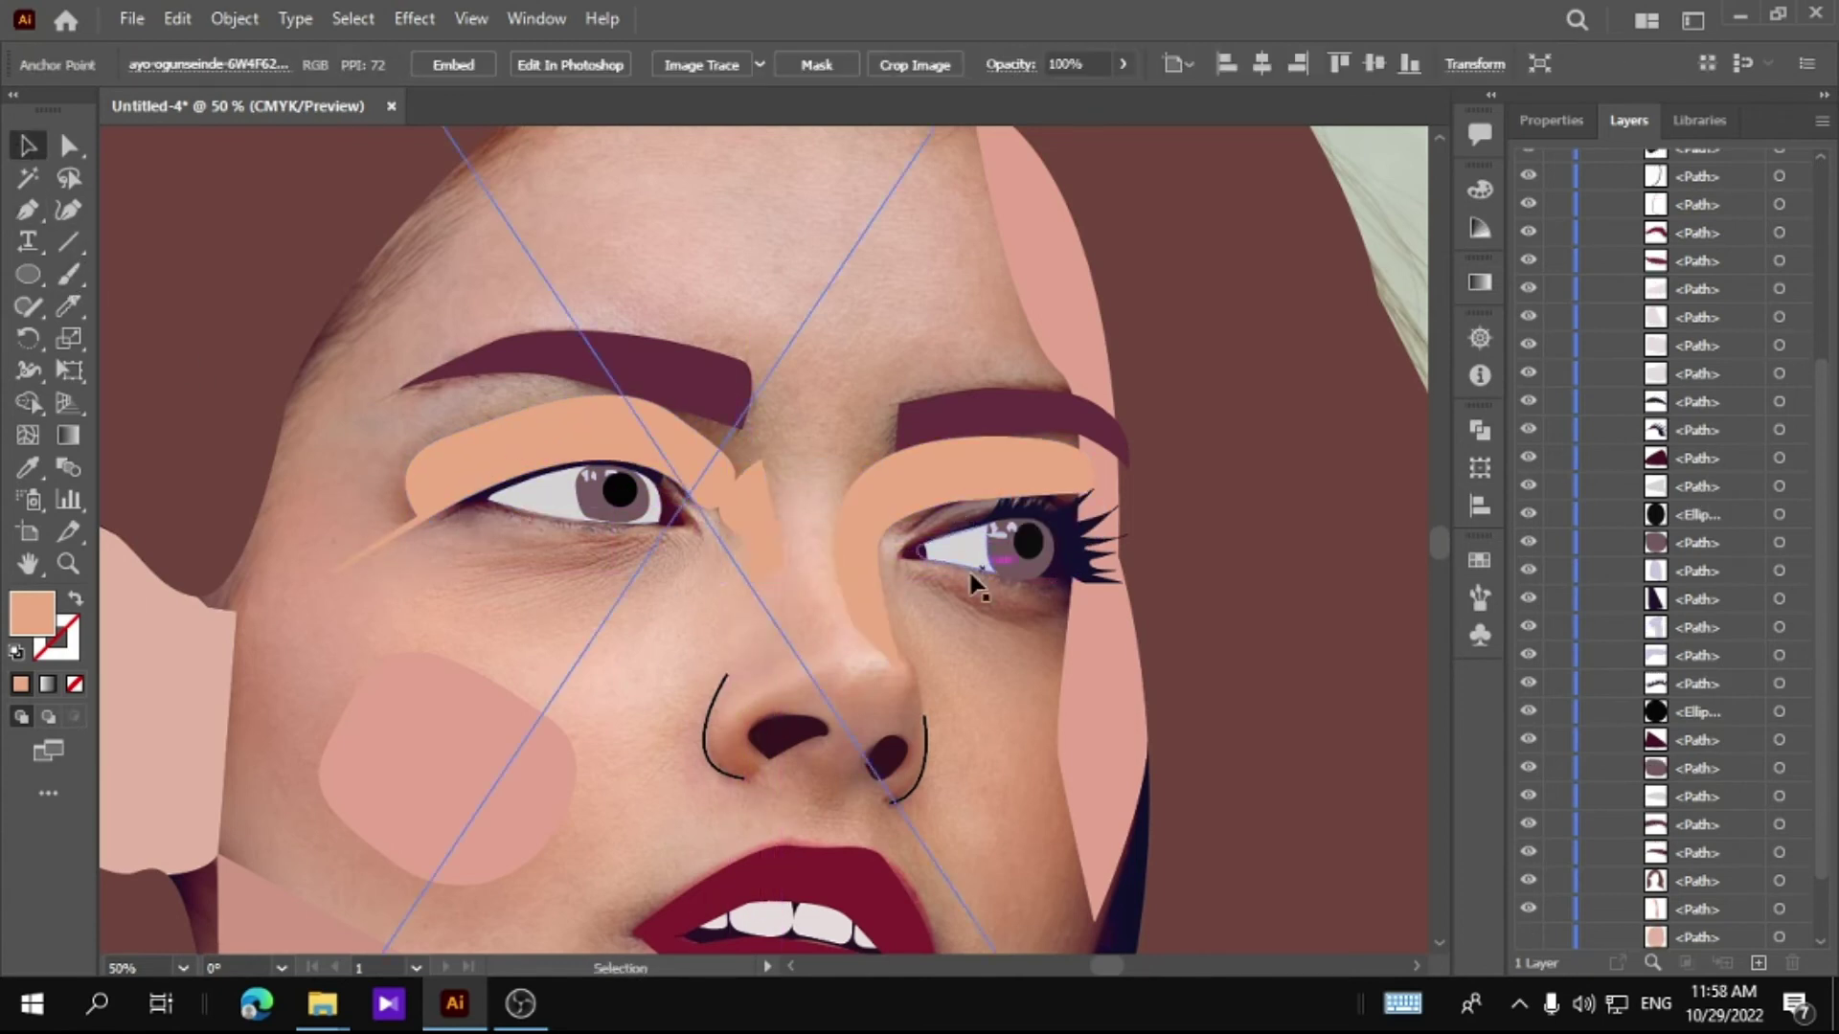
Step: Hide the right eyelid shape, zoom on the nose, and trace a highlight from brow to nose tip
scroll(1665, 498, "up", 5)
left_click(1529, 248)
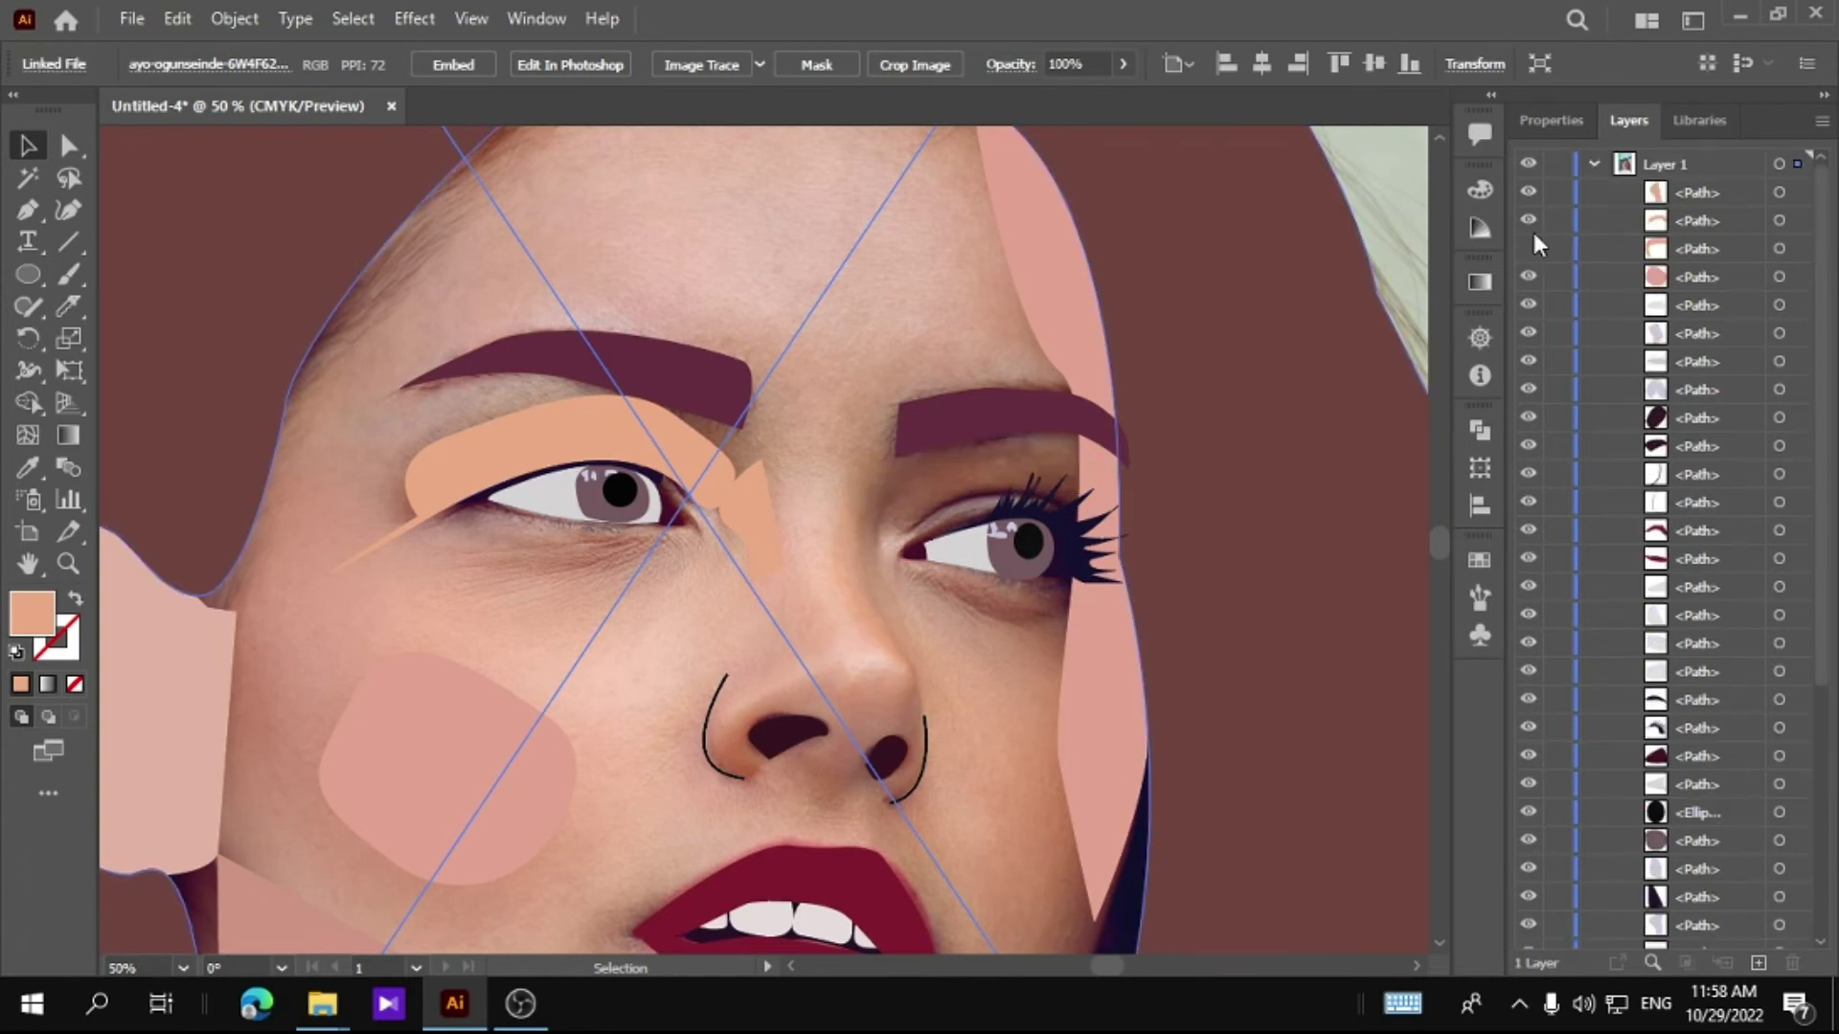
left_click(68, 563)
left_click(825, 575)
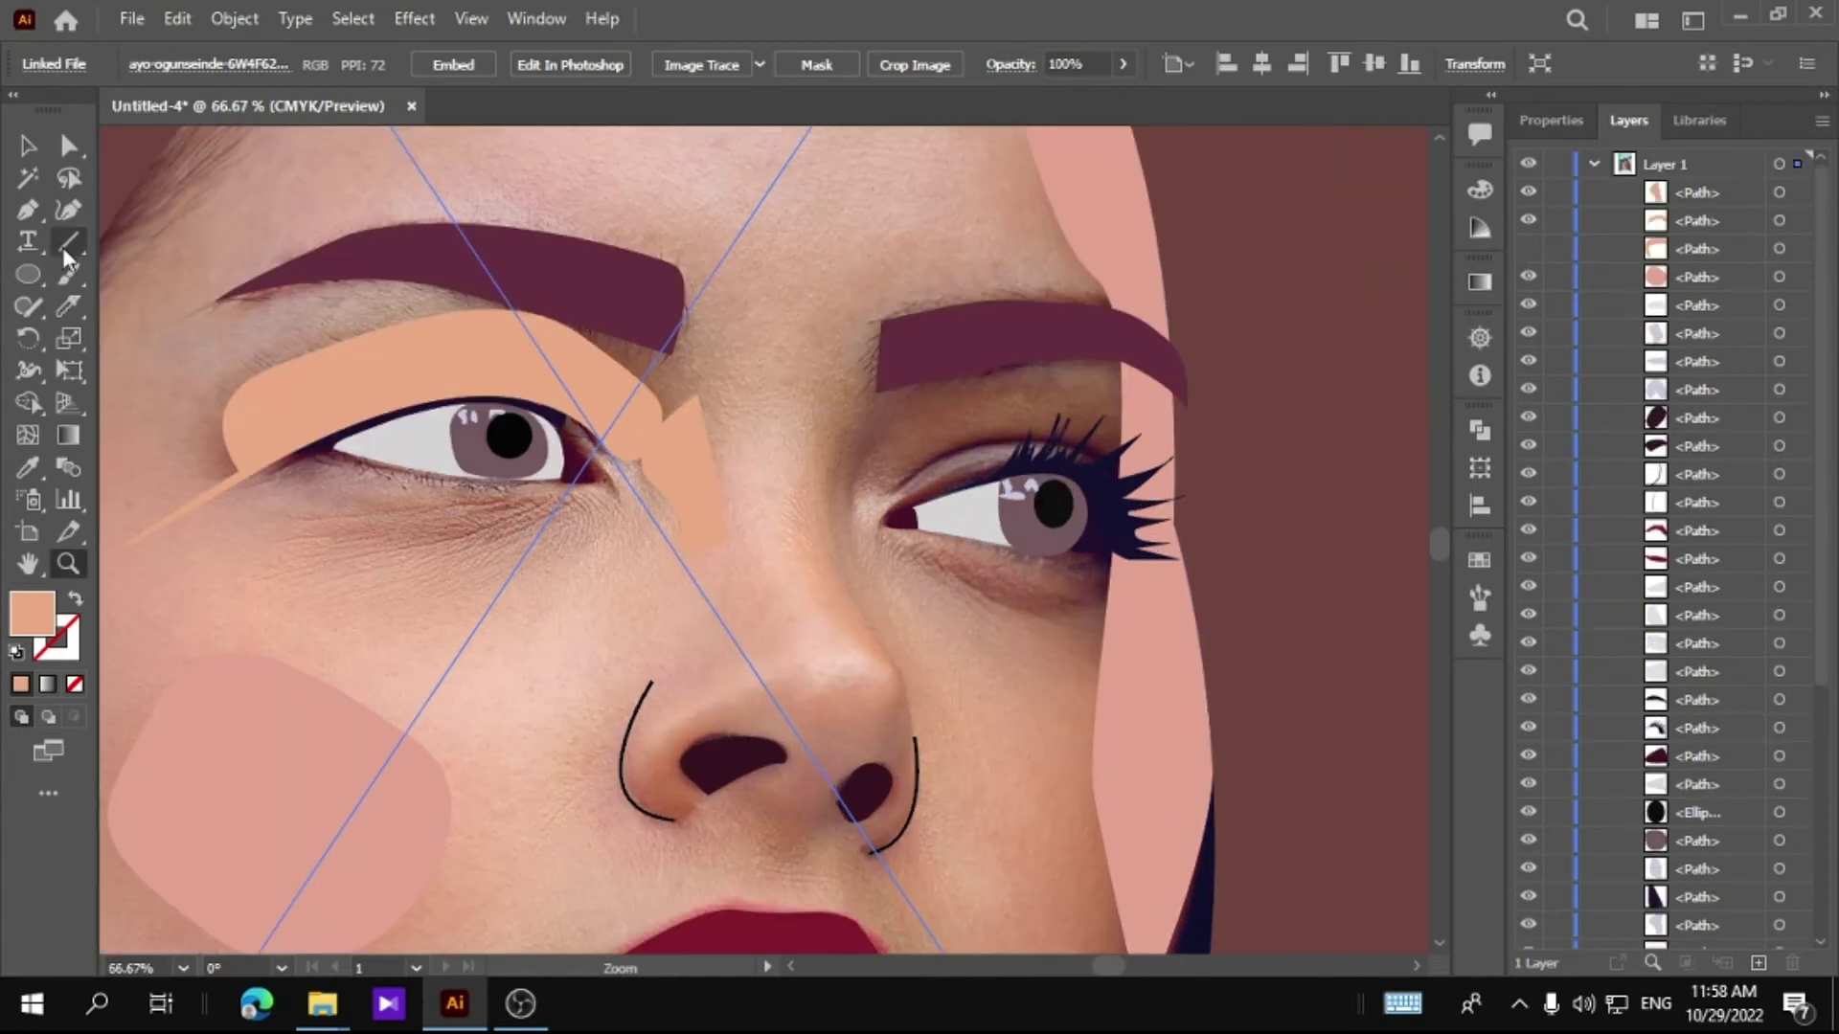
left_click(804, 443)
left_click_drag(880, 664, 894, 686)
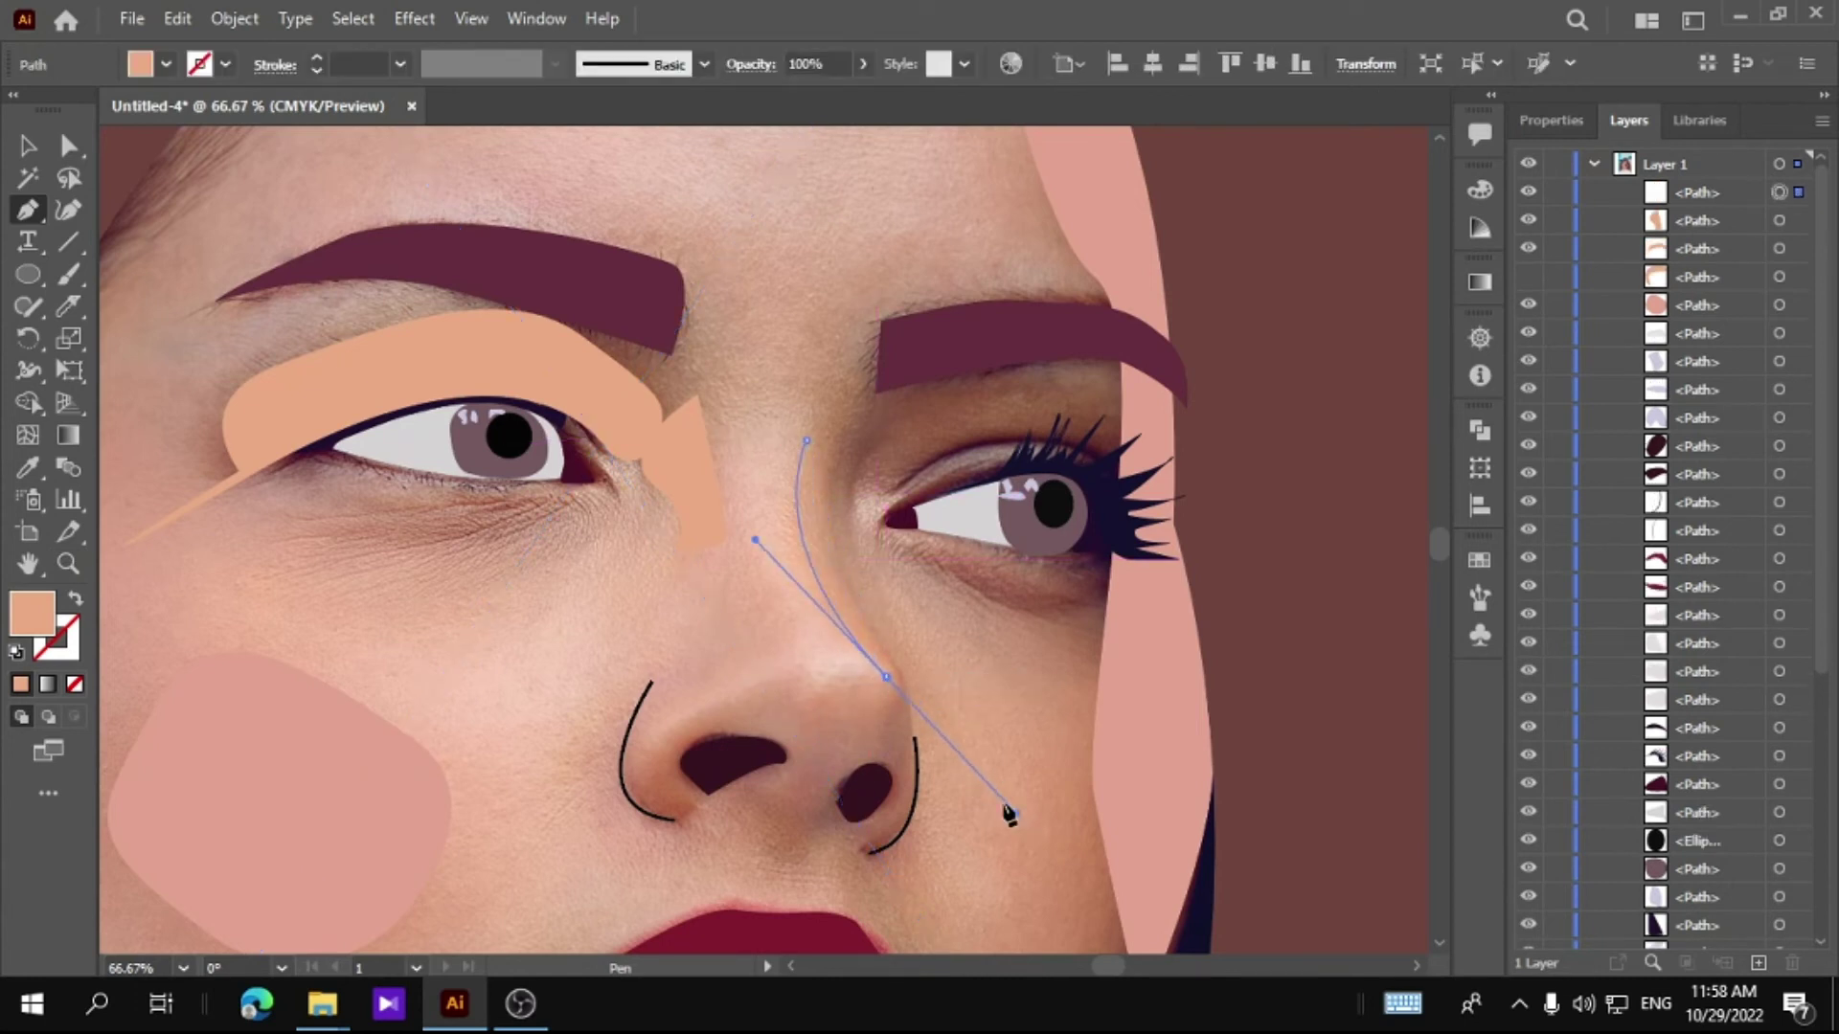
left_click_drag(1009, 813, 1016, 812)
left_click_drag(806, 677, 769, 651)
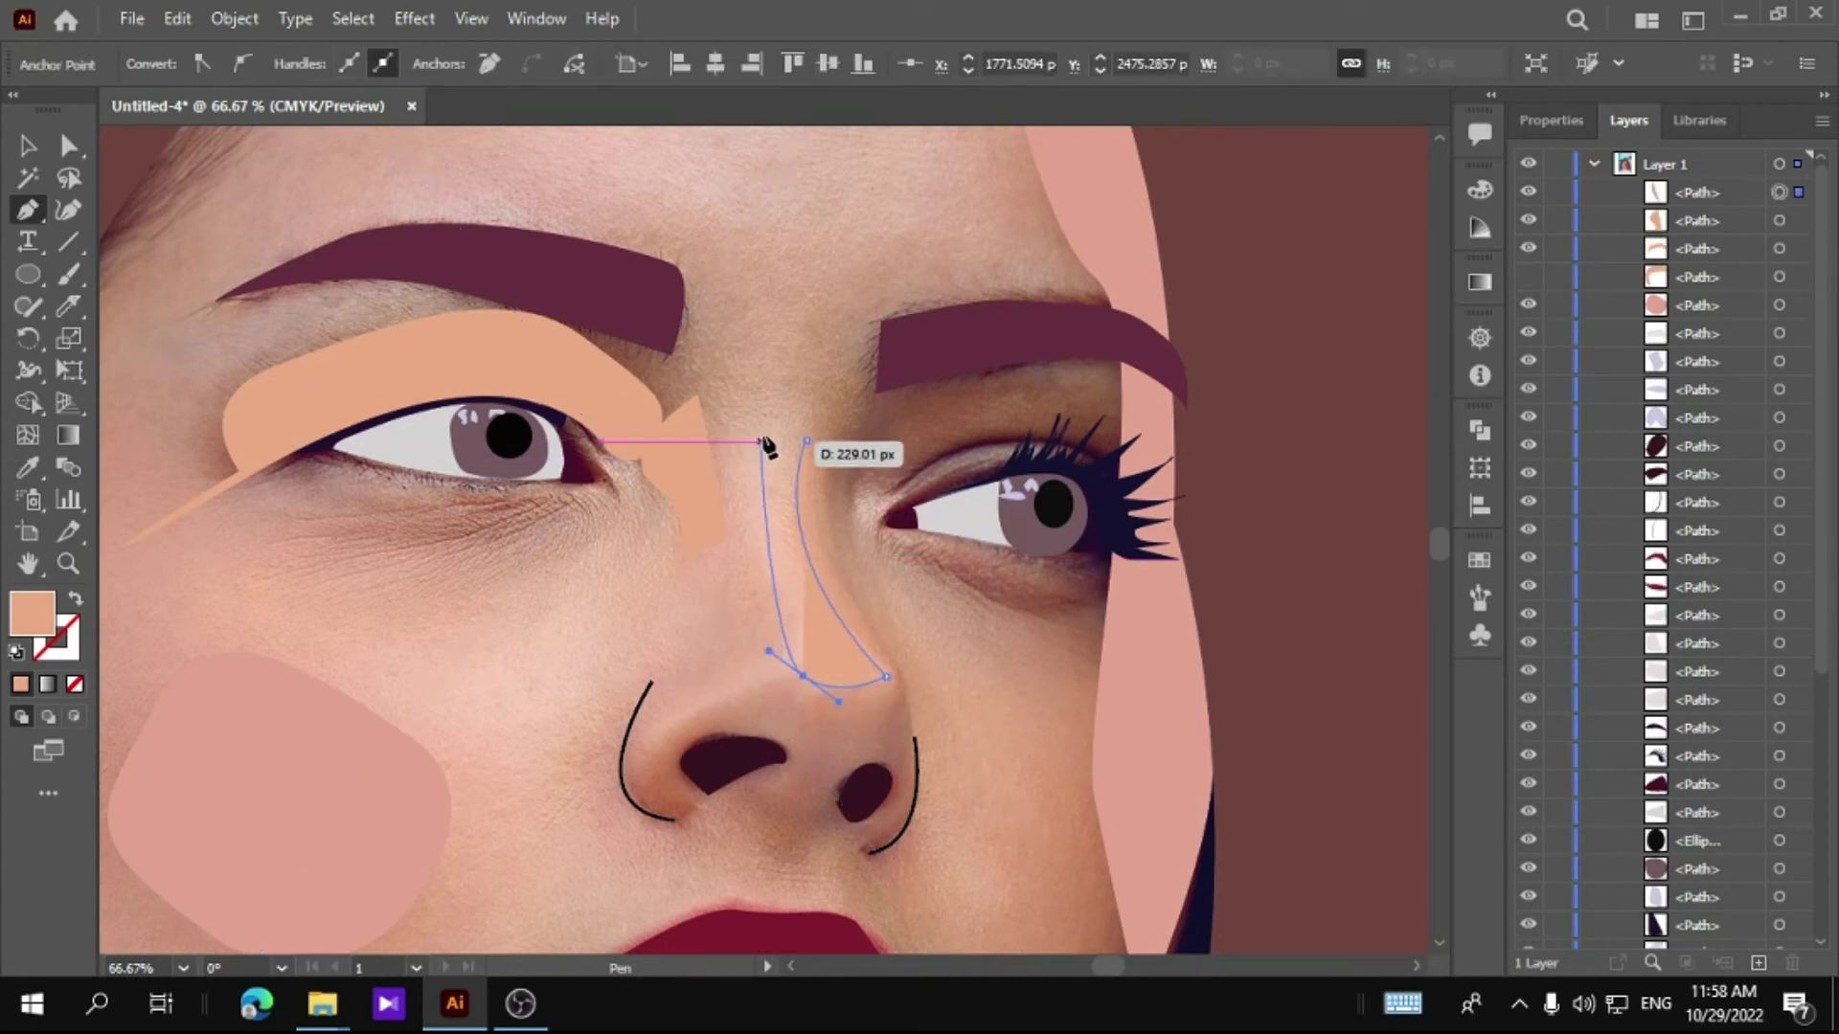
left_click_drag(764, 427, 787, 398)
left_click(806, 441)
left_click(27, 146)
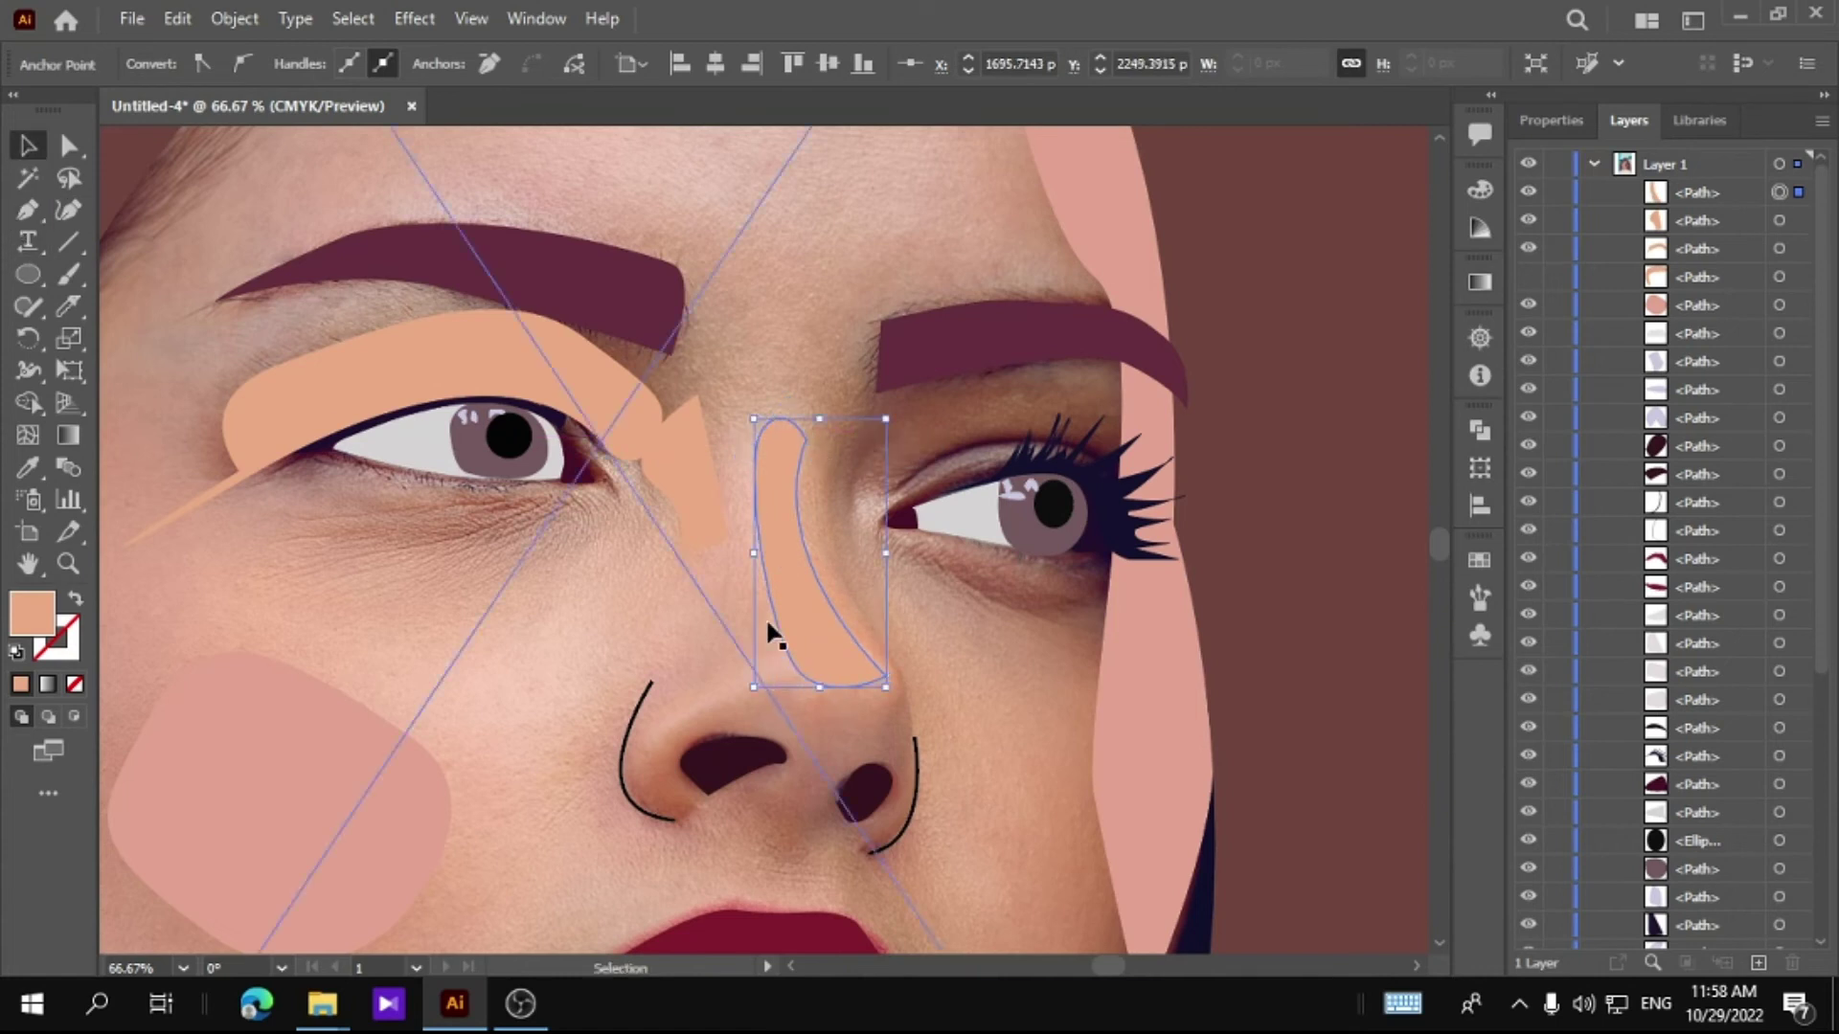
Step: Fill the nose highlight with the light skin tone via the Eyedropper
left_click(768, 627)
left_click(27, 472)
left_click(833, 664)
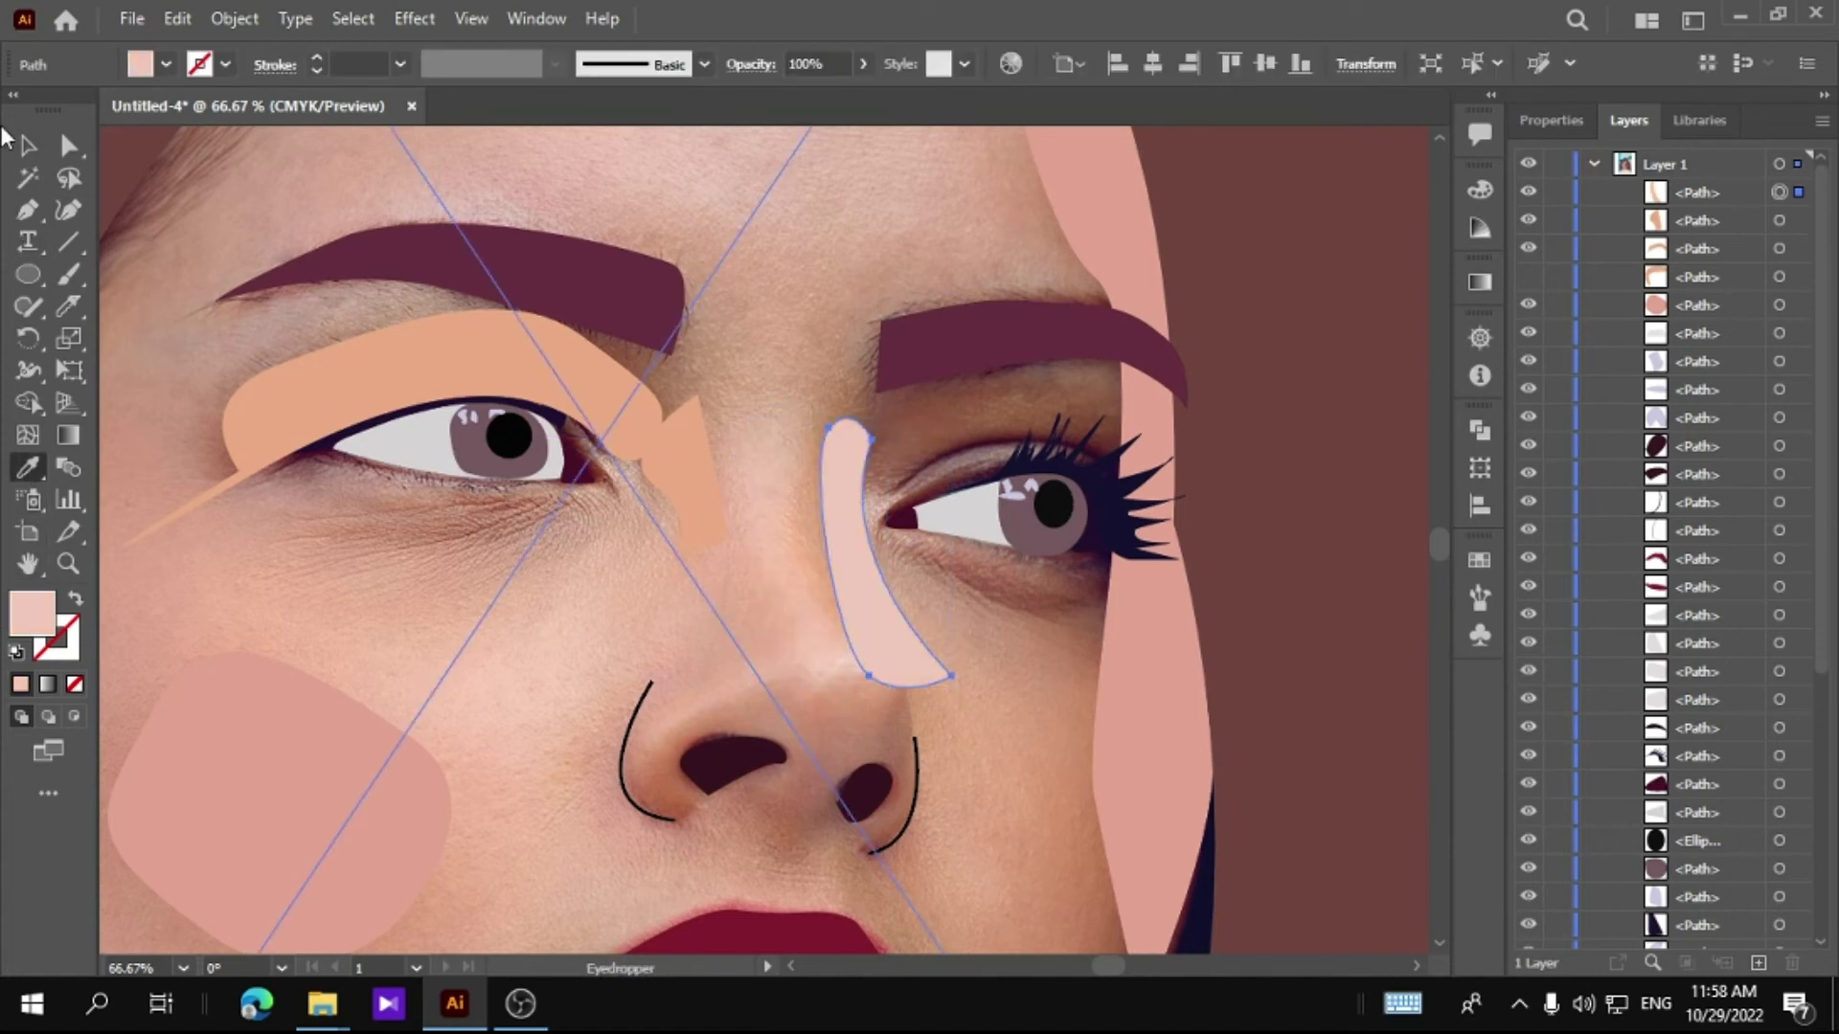
left_click(27, 146)
Step: Shift the nose highlight about 50px to the left
left_click_drag(871, 599, 847, 601)
double_click(785, 571)
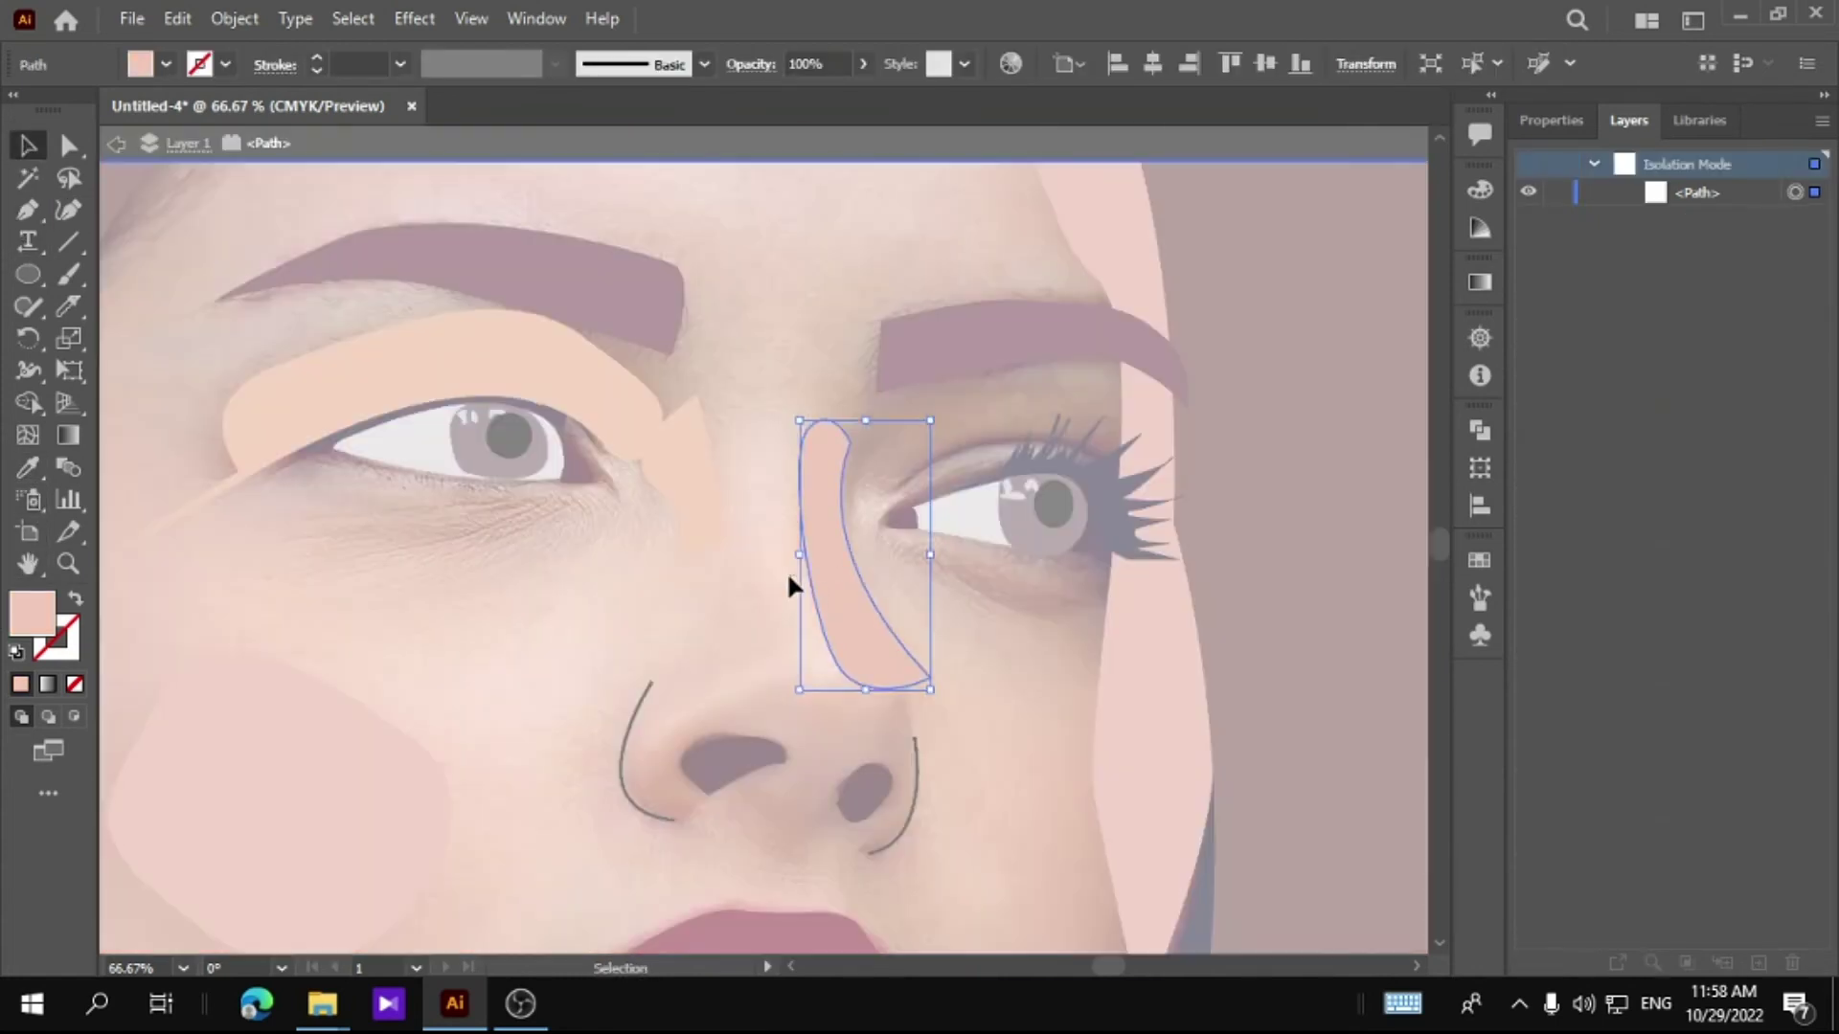
left_click(776, 143)
left_click(795, 618)
double_click(795, 617)
left_click(842, 153)
left_click_drag(855, 620, 807, 613)
Step: Try pulling the nose highlight's top anchor down-left, then undo it
key("a")
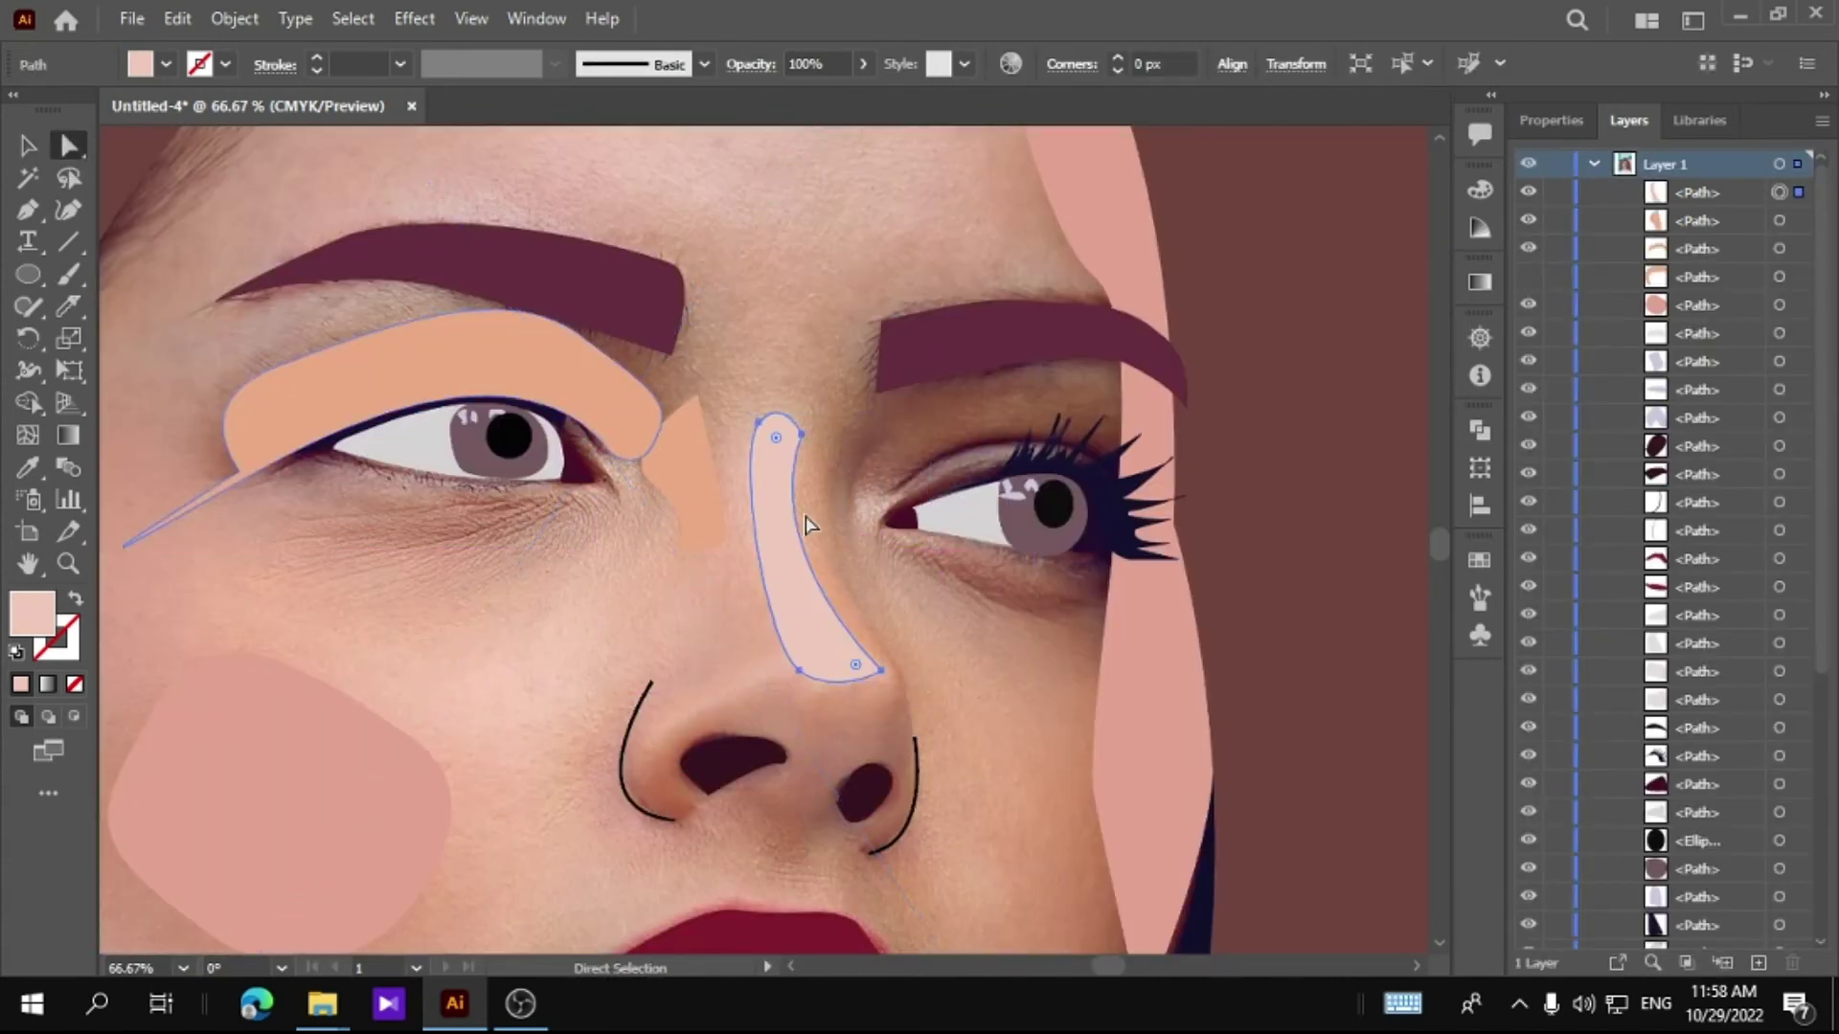
left_click_drag(759, 422, 723, 543)
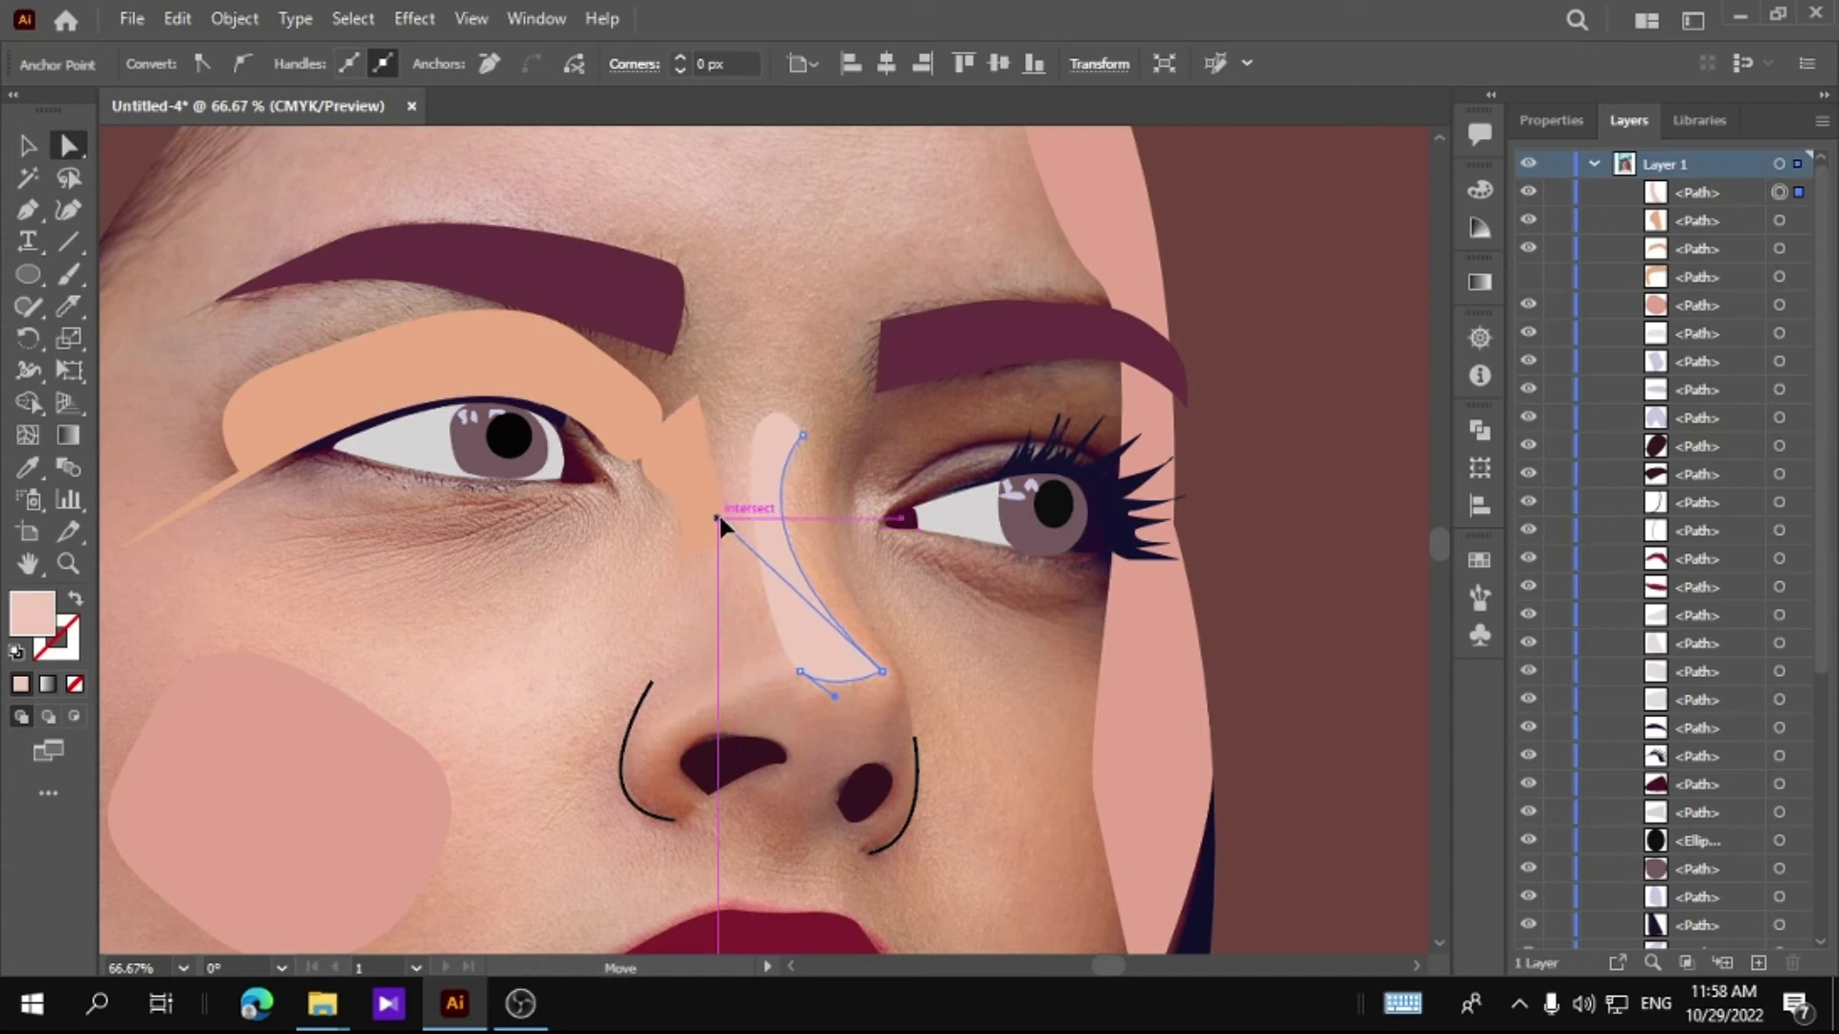
key("ctrl+z")
scroll(744, 595, "down", 3)
scroll(818, 587, "left", 5)
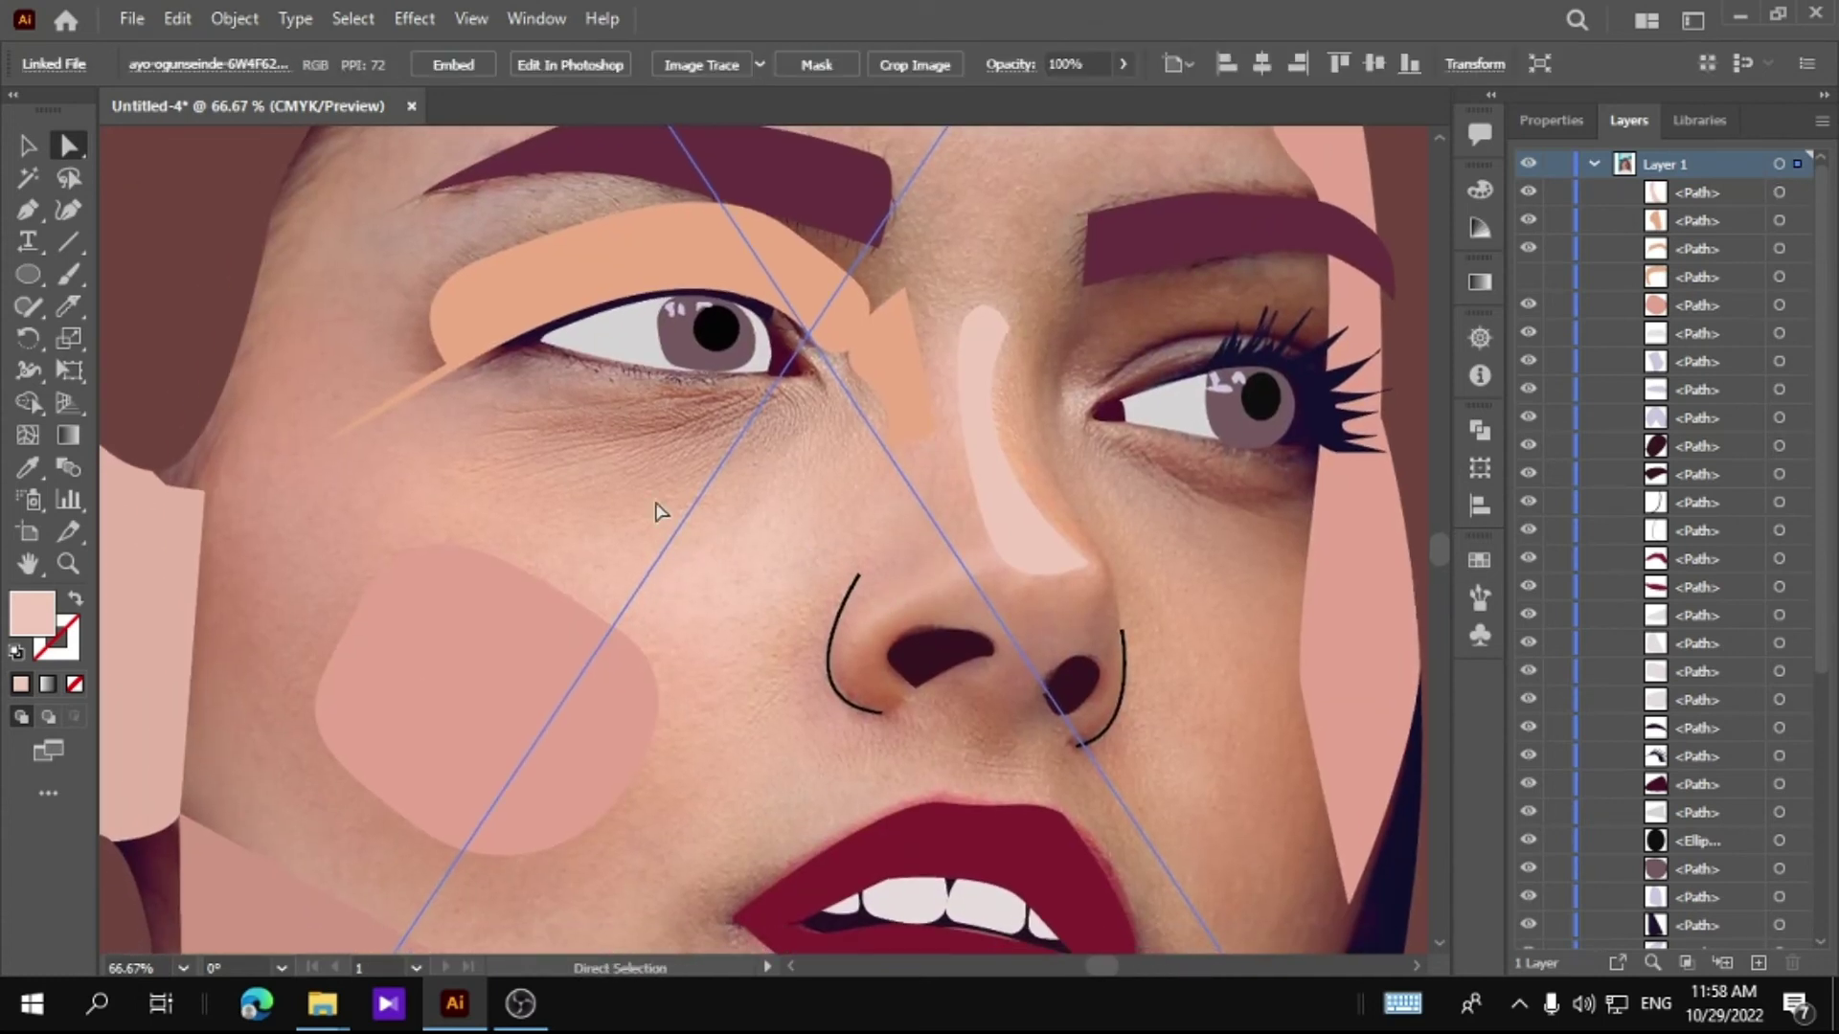
Step: Draw a closed highlight shape on the cheek below the left eye
left_click(21, 218)
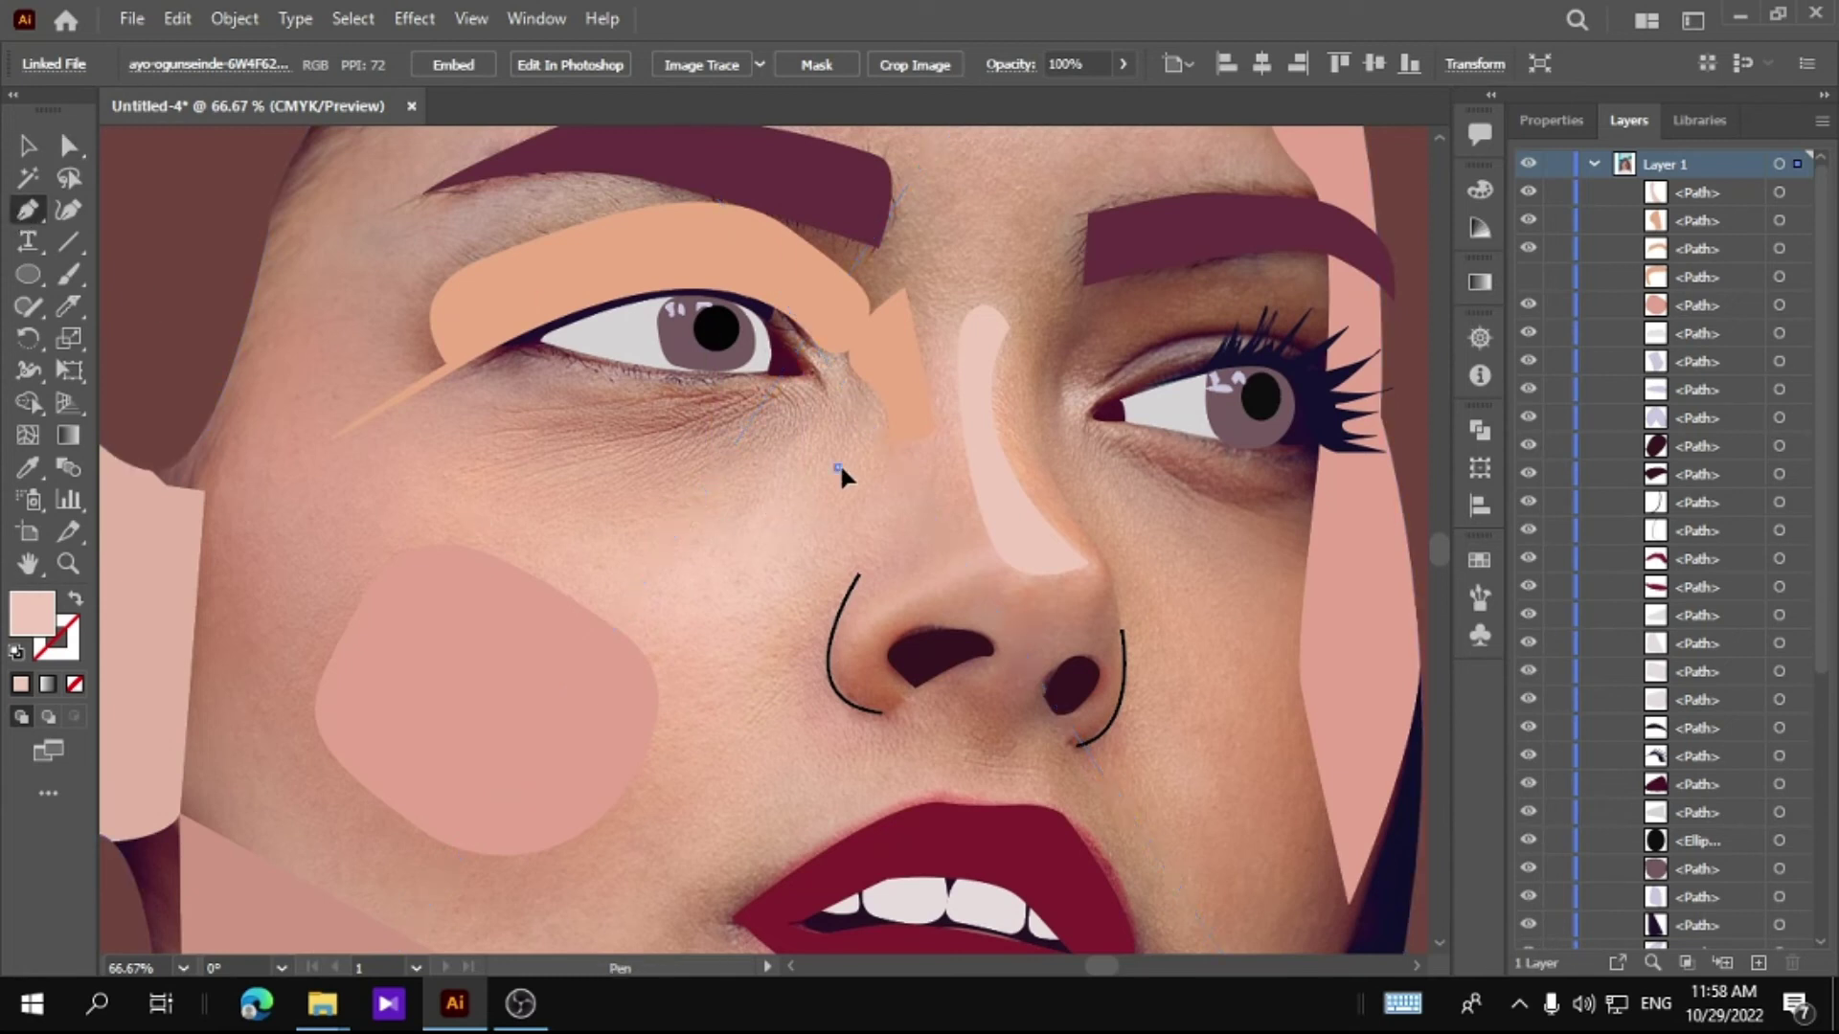
left_click(837, 467)
left_click_drag(573, 553, 469, 538)
left_click(654, 677)
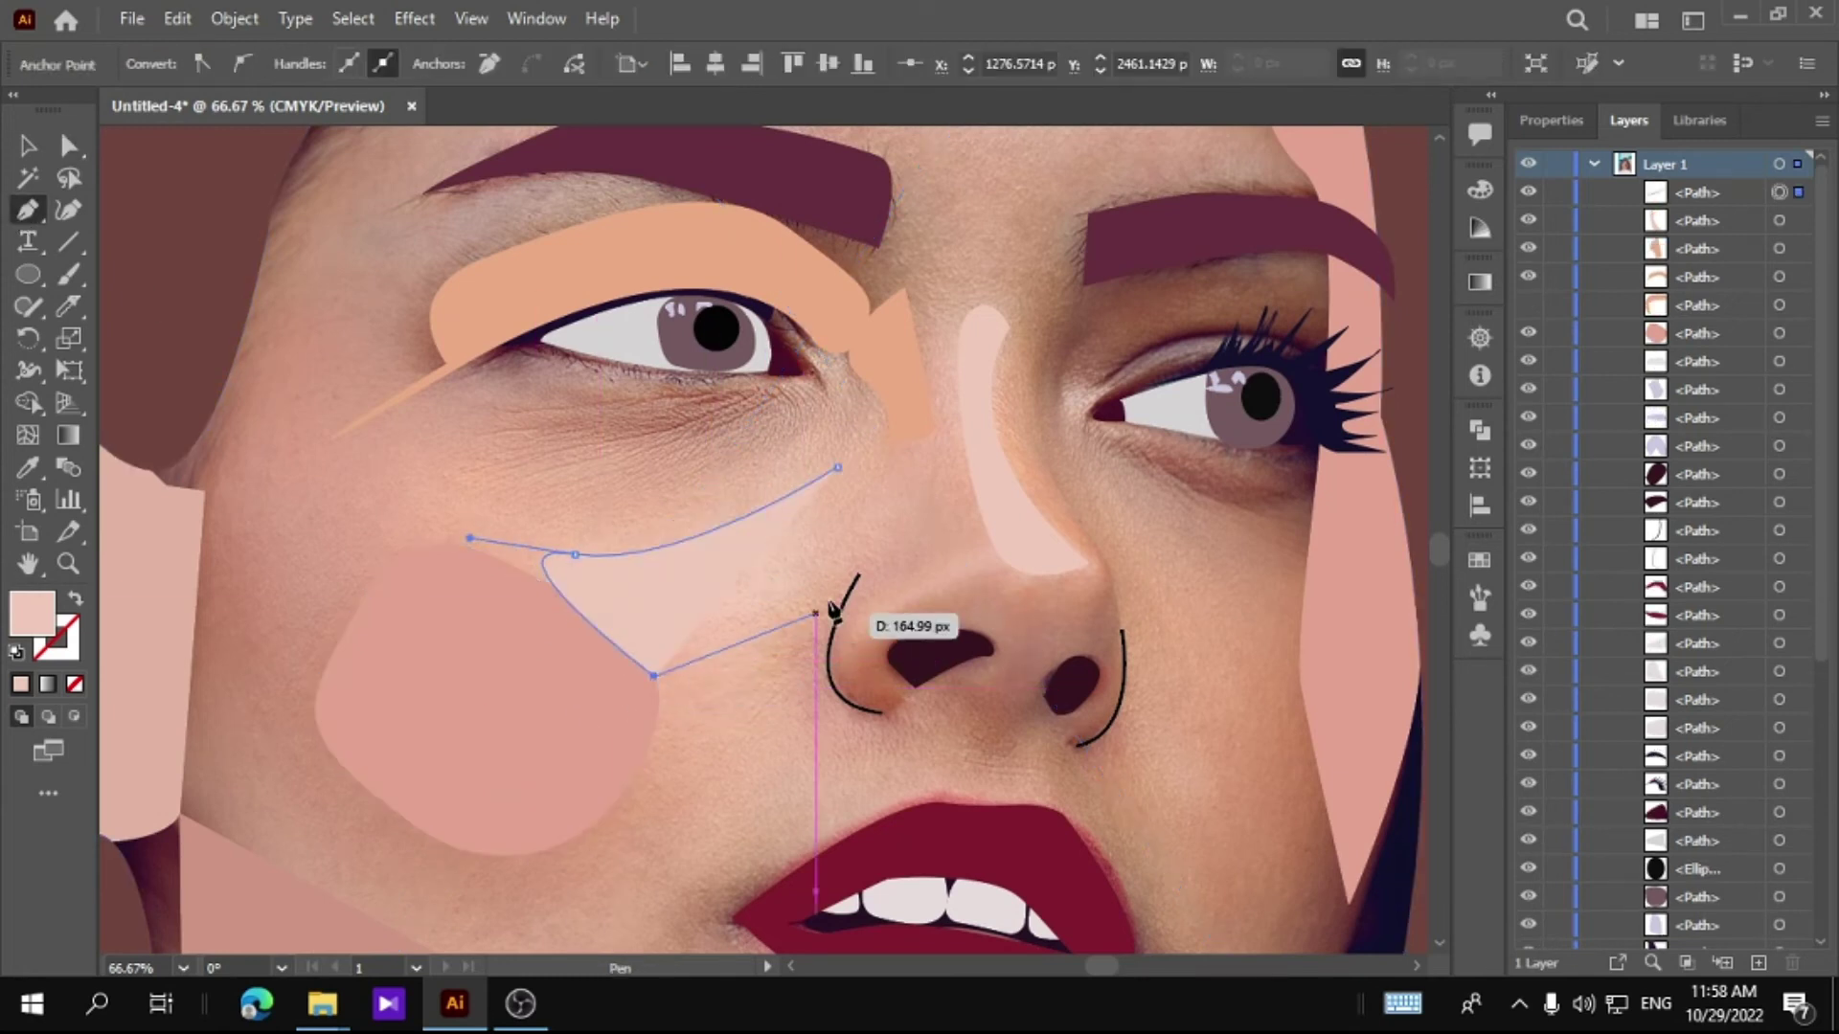
left_click_drag(838, 552, 835, 478)
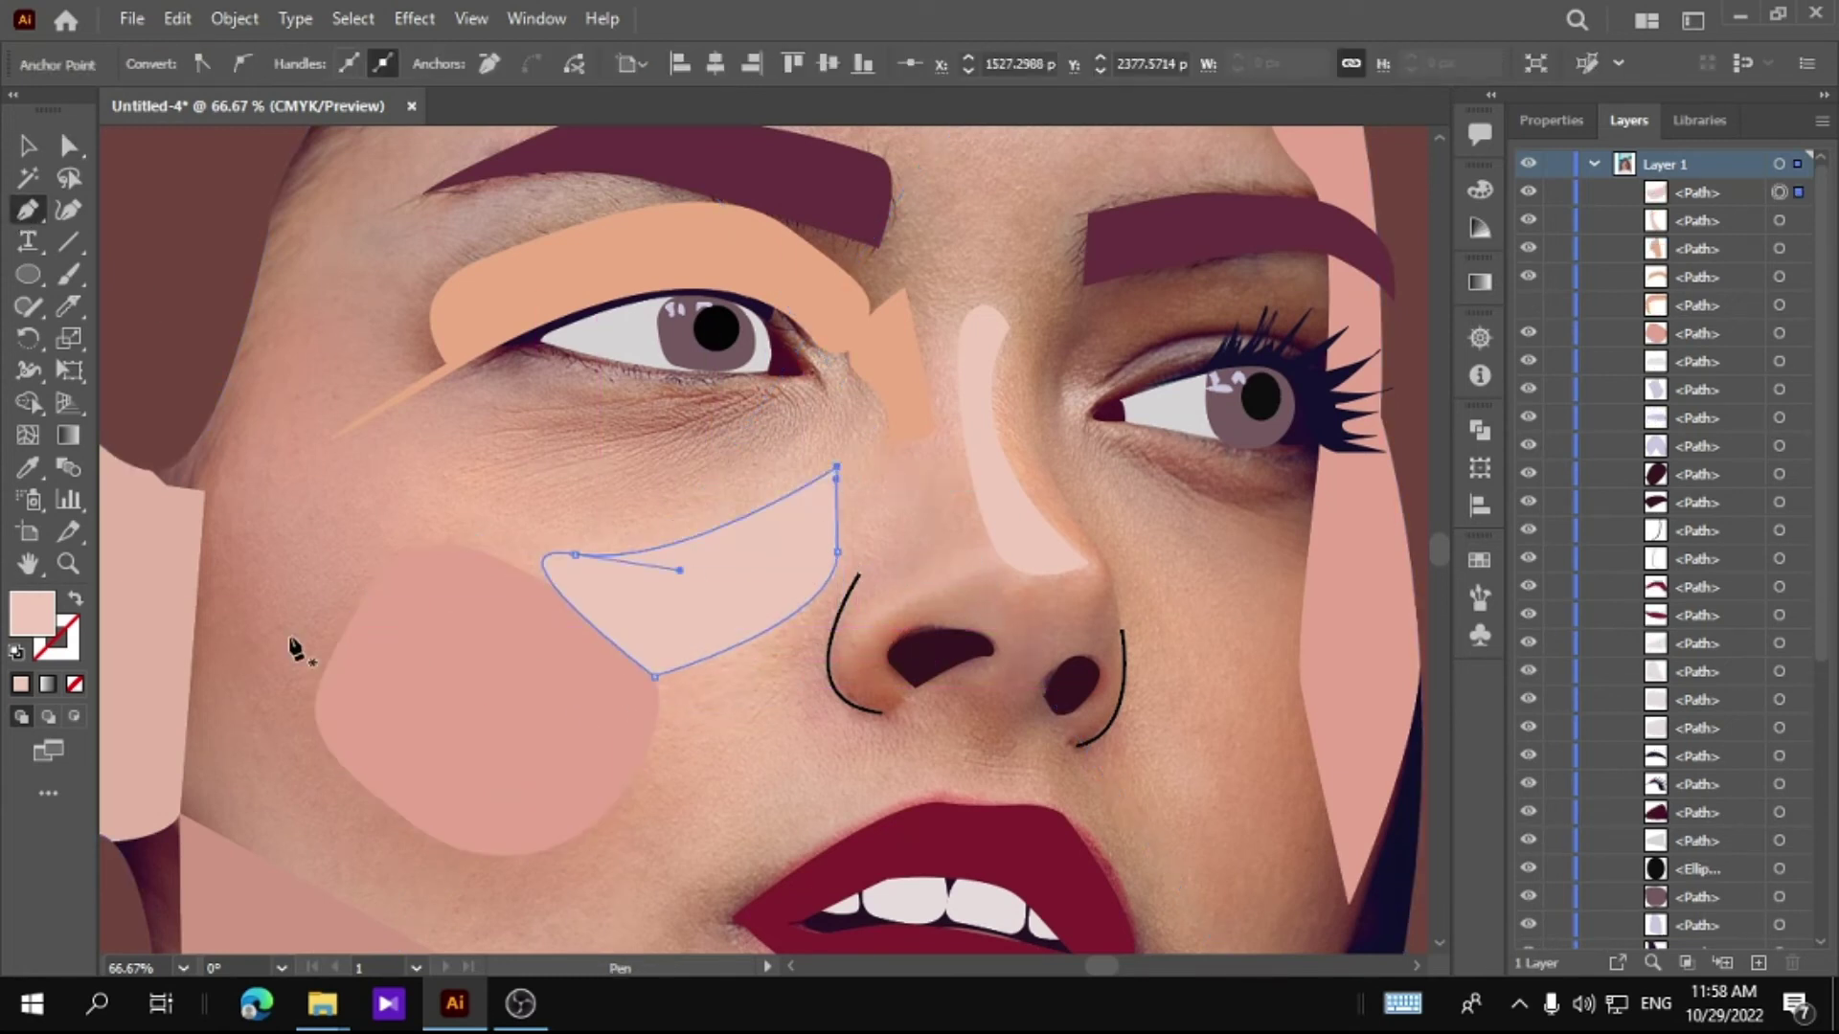
scroll(644, 711, "down", 3)
scroll(608, 649, "down", 2)
scroll(608, 650, "down", 2)
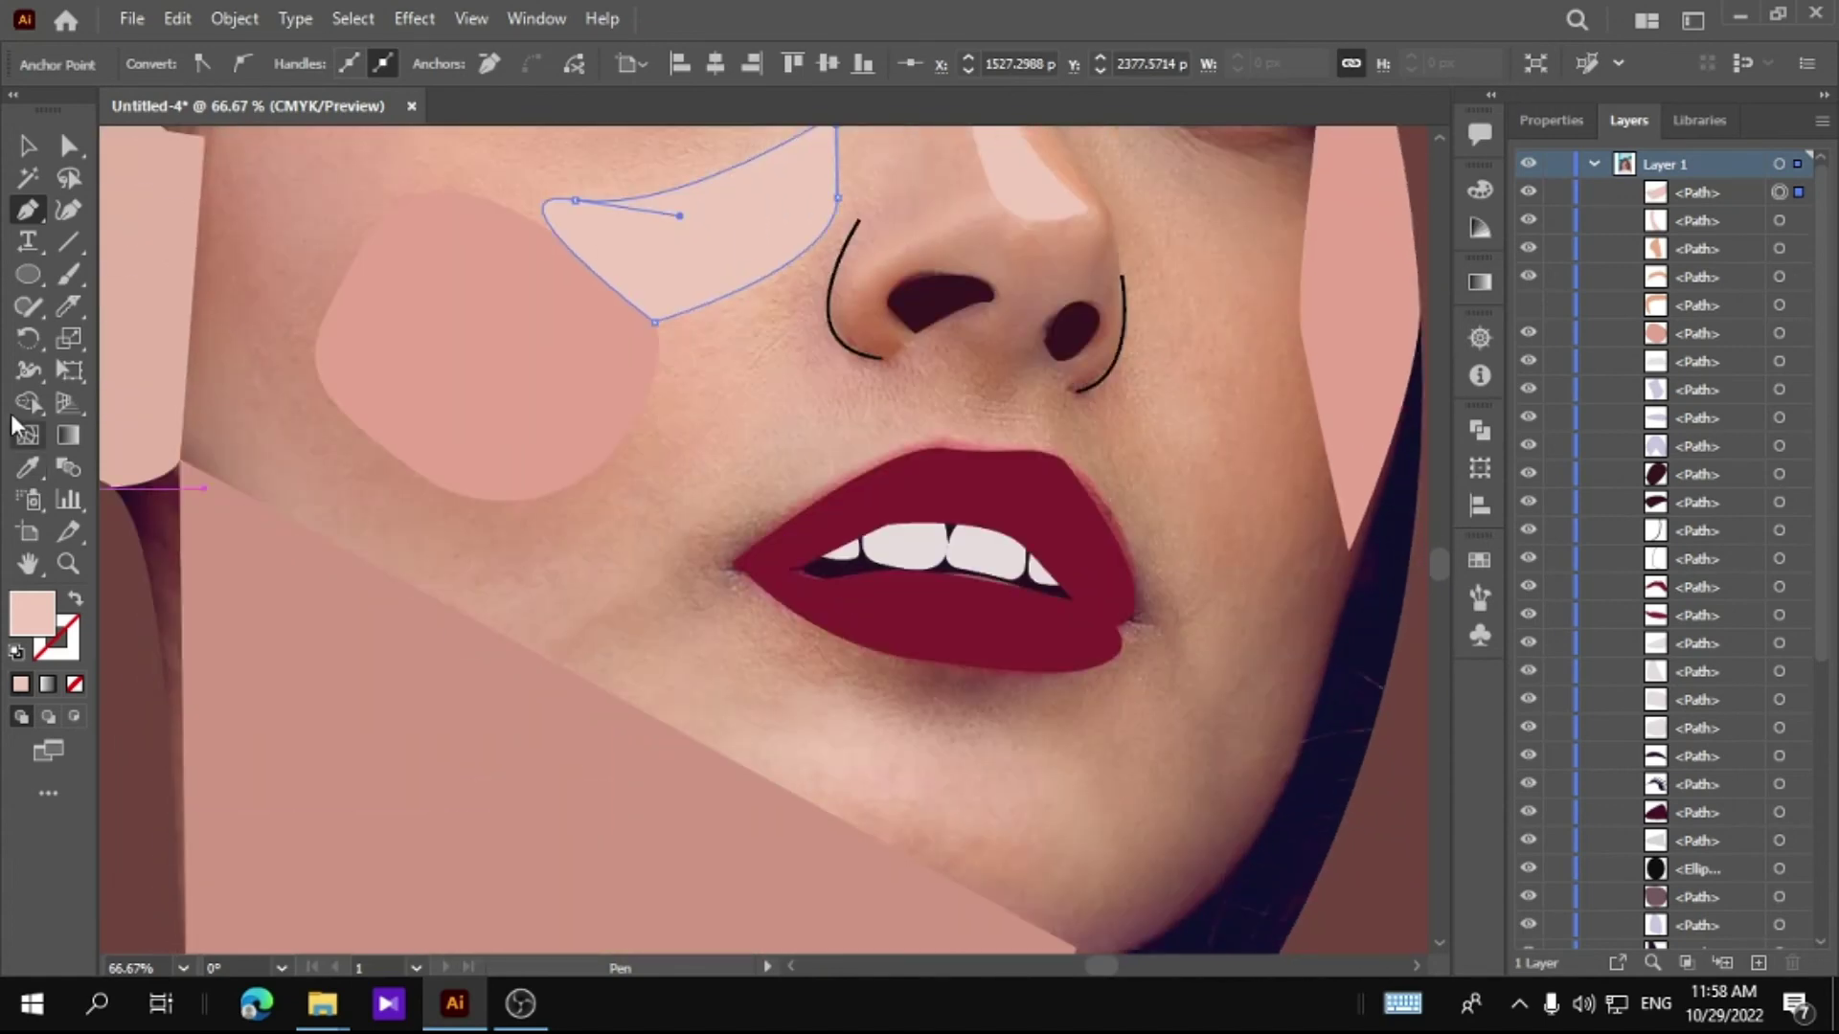
left_click(793, 756, "ctrl")
Step: Draw an oval chin highlight beneath the lips, undoing a misplaced anchor
left_click(723, 757)
left_click_drag(934, 704, 1078, 730)
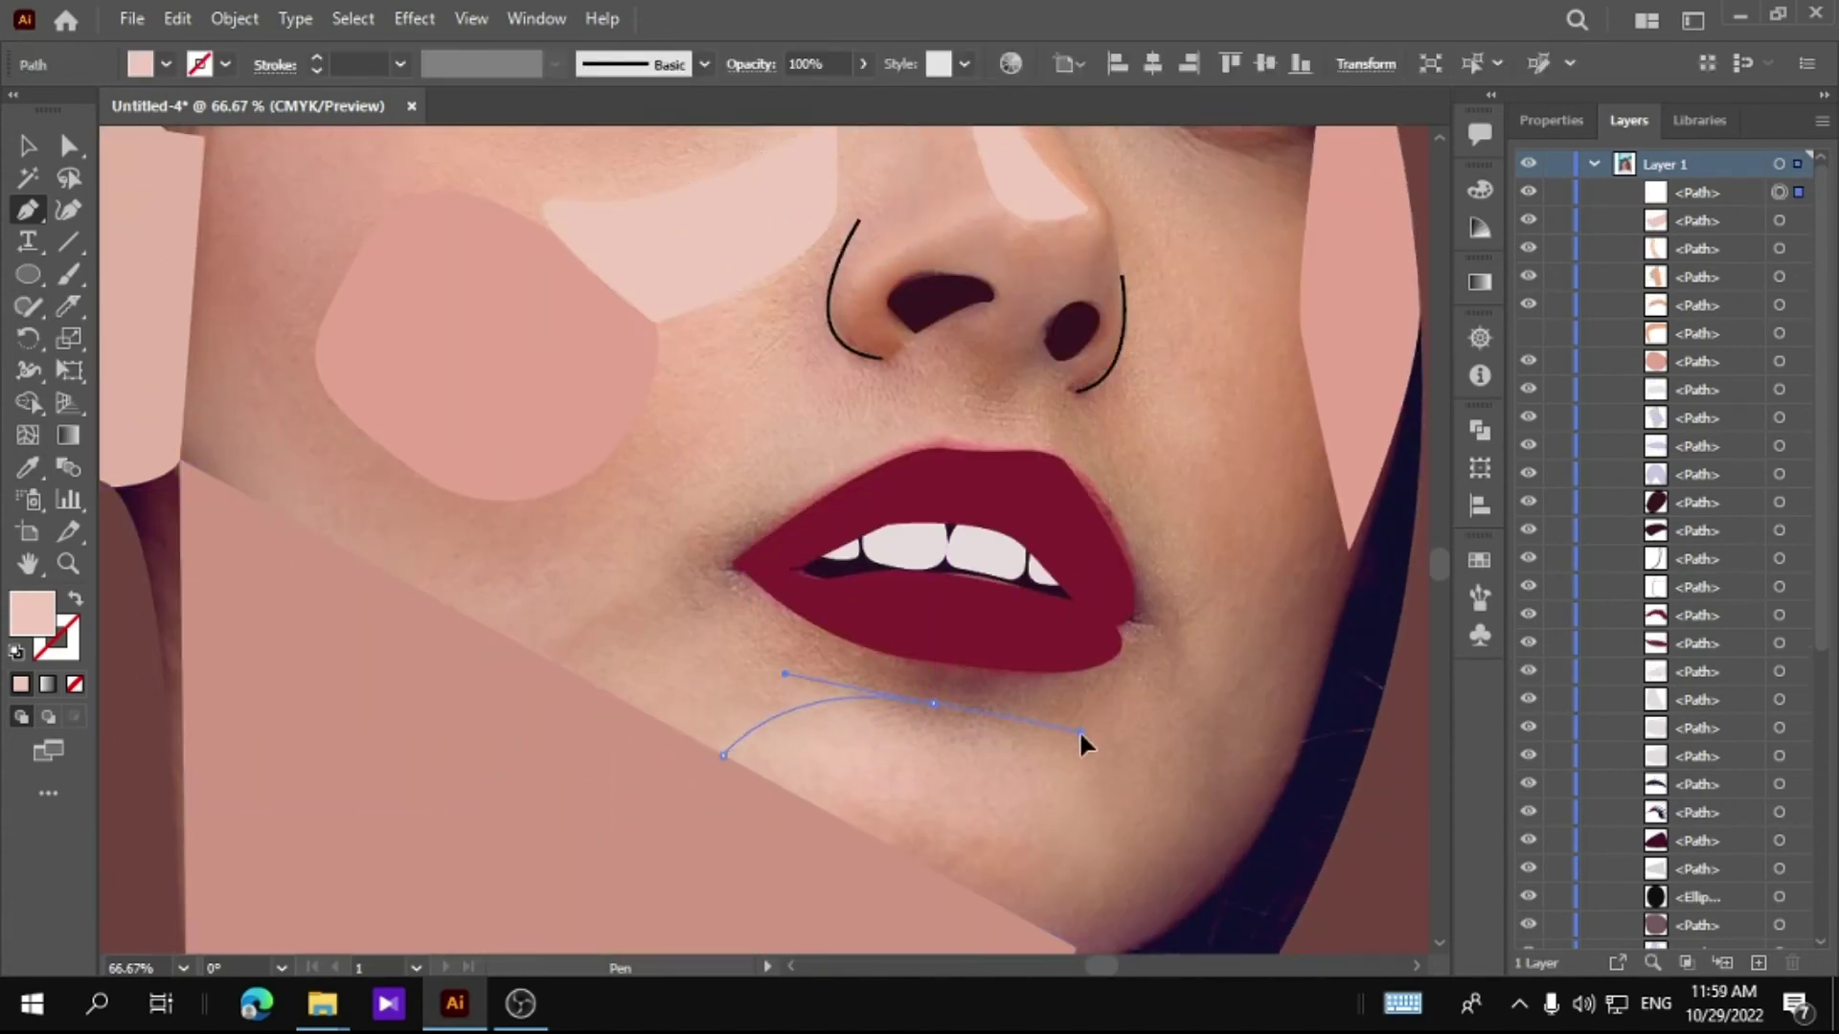
mouse_move(1054, 822)
left_mouse_down()
mouse_move(952, 843)
mouse_move(802, 807)
mouse_move(725, 759)
left_mouse_up()
key("ctrl+z")
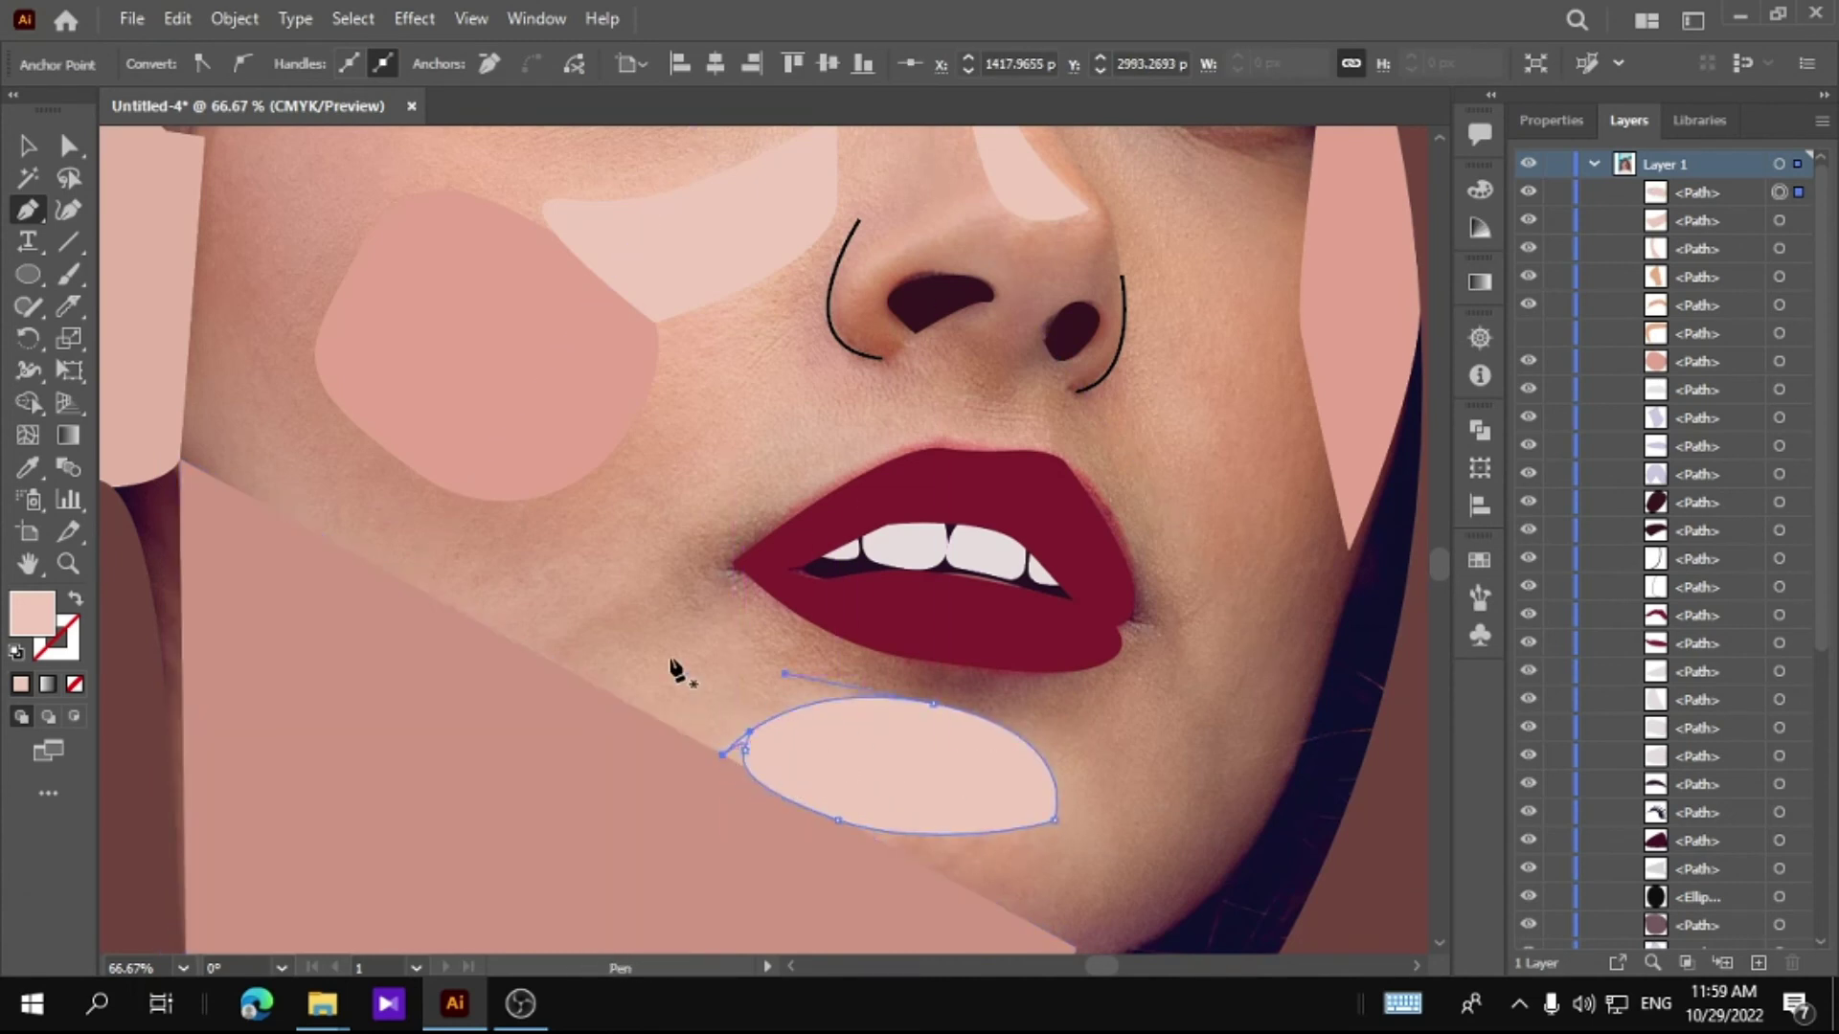
key("ctrl")
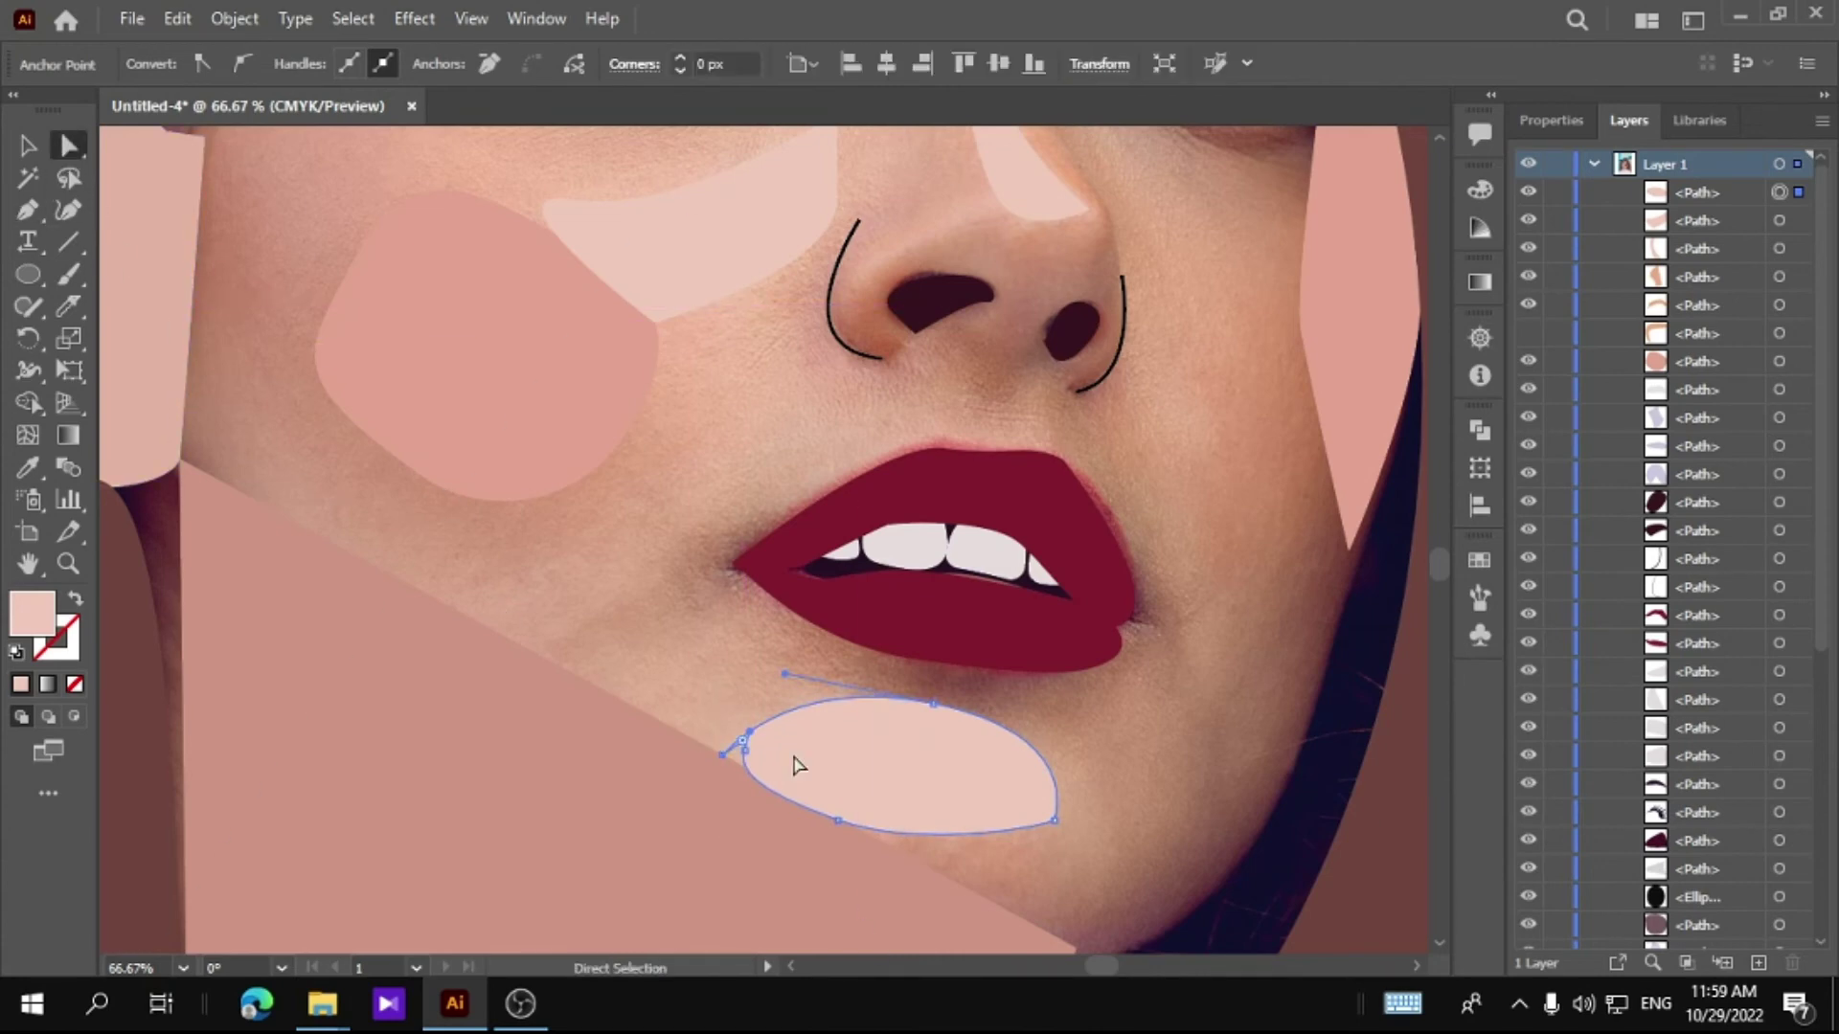
Step: Drag the left peach eyeshadow's outer anchor and handles so its lower curve tapers toward the eye's corner
left_click_drag(749, 733, 750, 734)
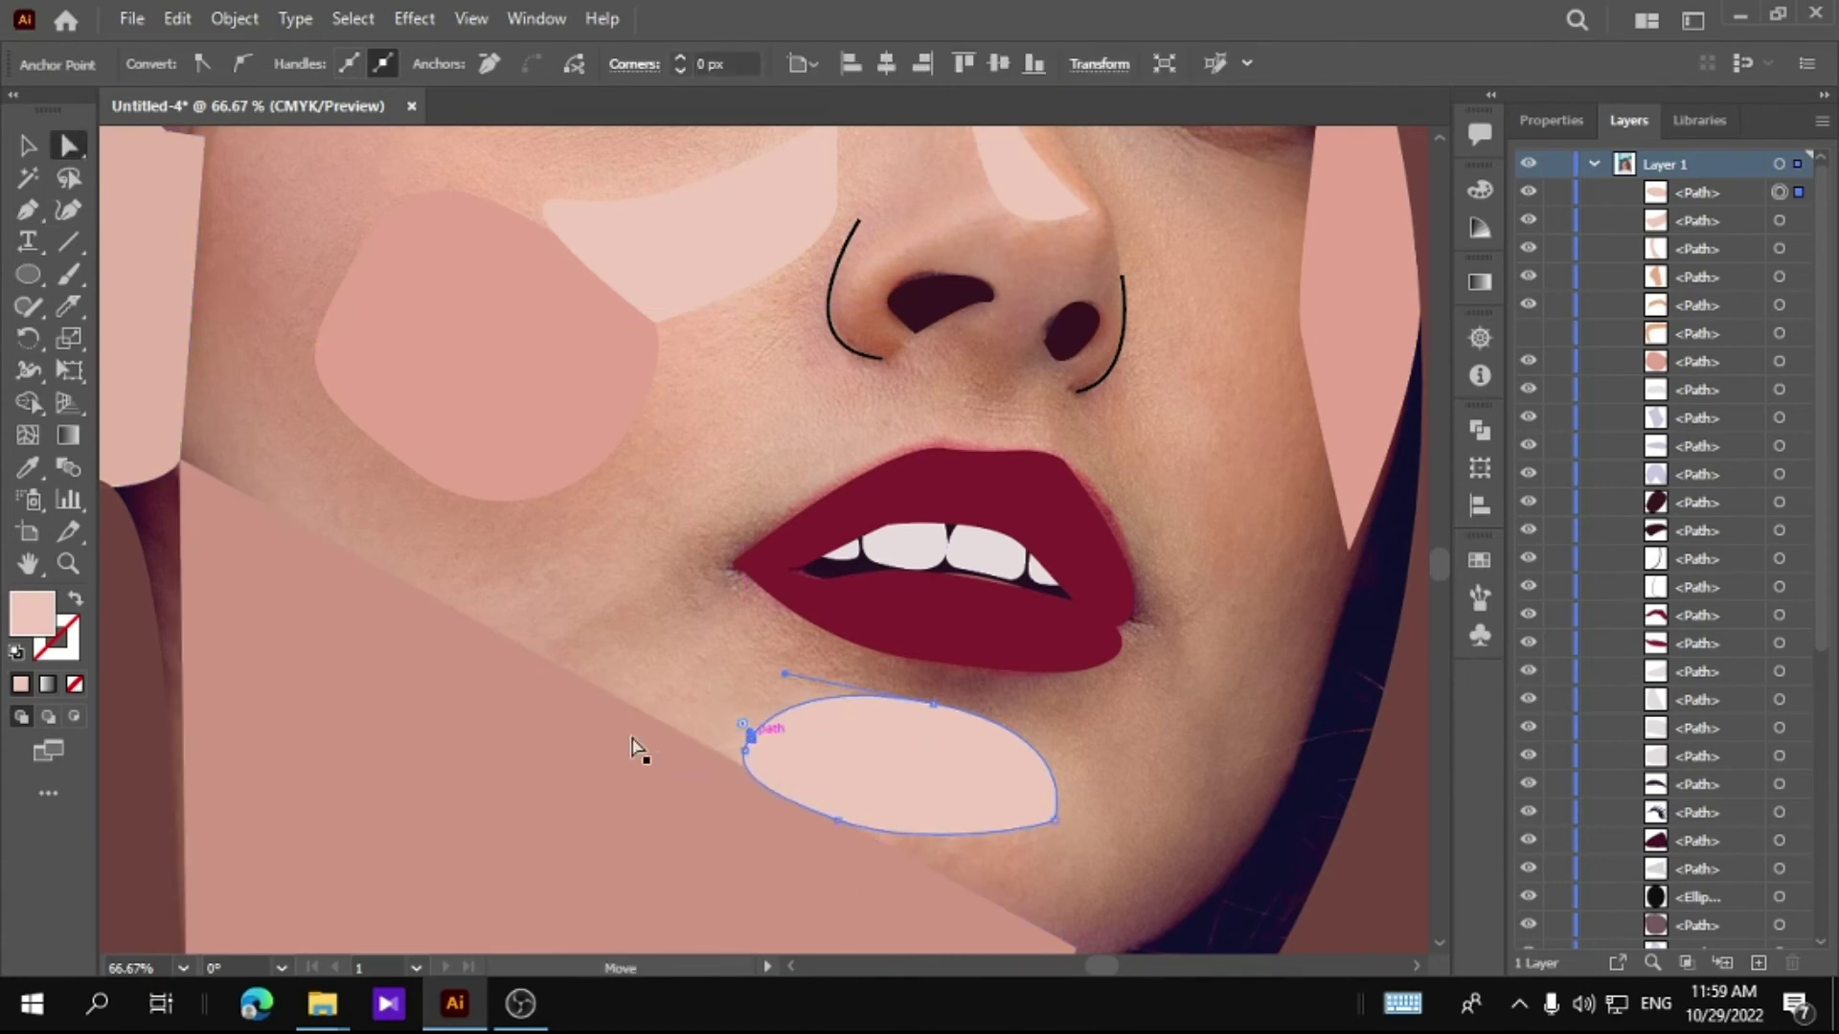
left_click(636, 750)
scroll(828, 766, "up", 3)
scroll(829, 766, "up", 3)
left_click(458, 559)
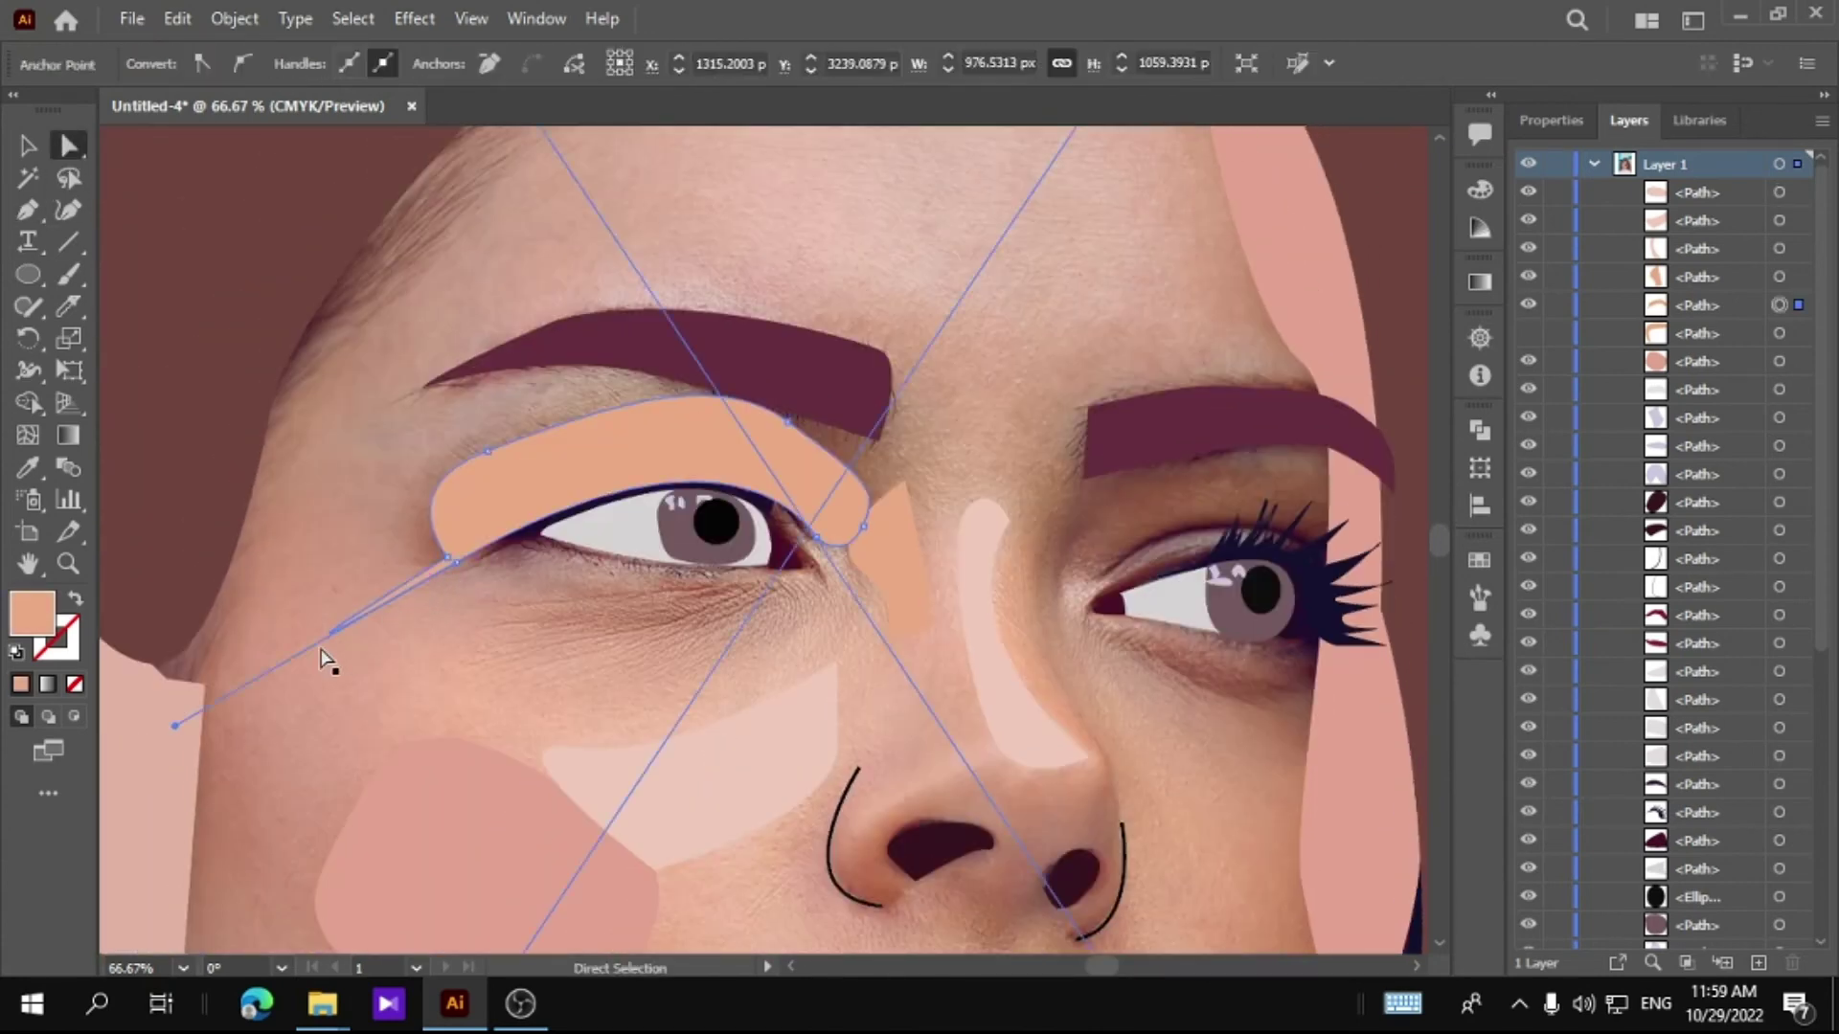
left_click_drag(175, 725, 356, 609)
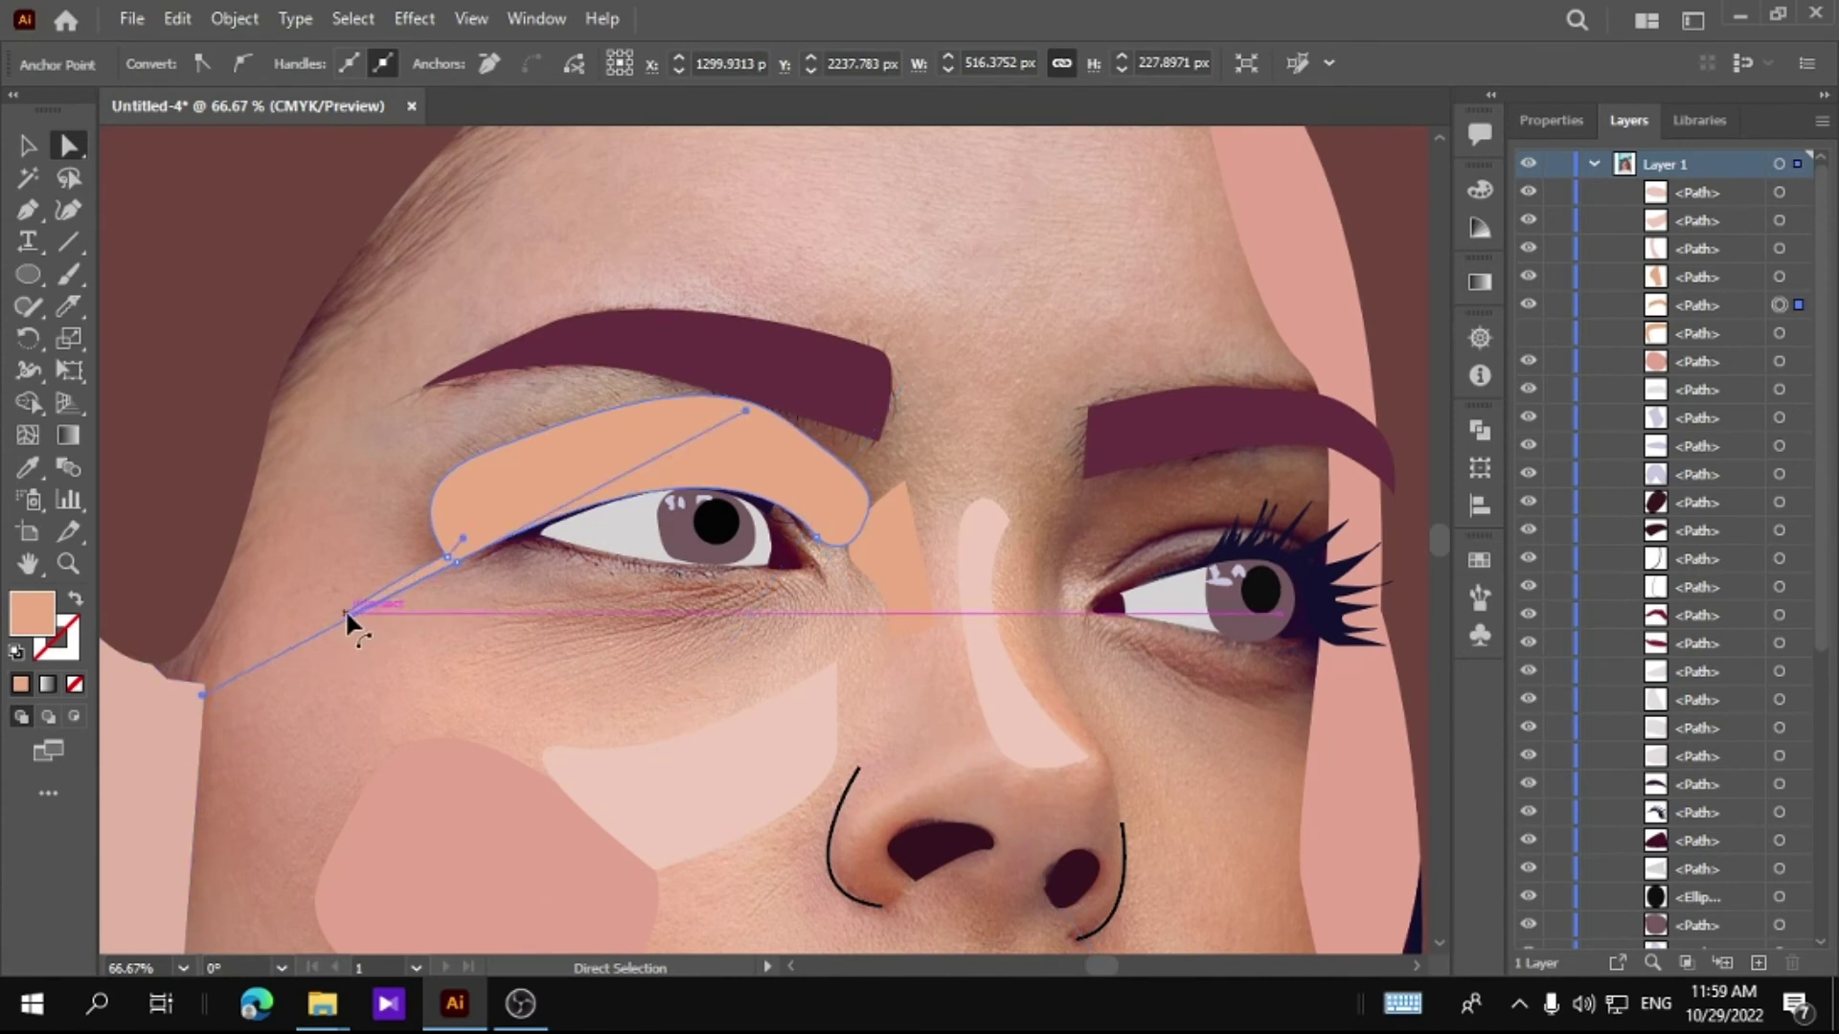
left_click_drag(435, 563, 453, 558)
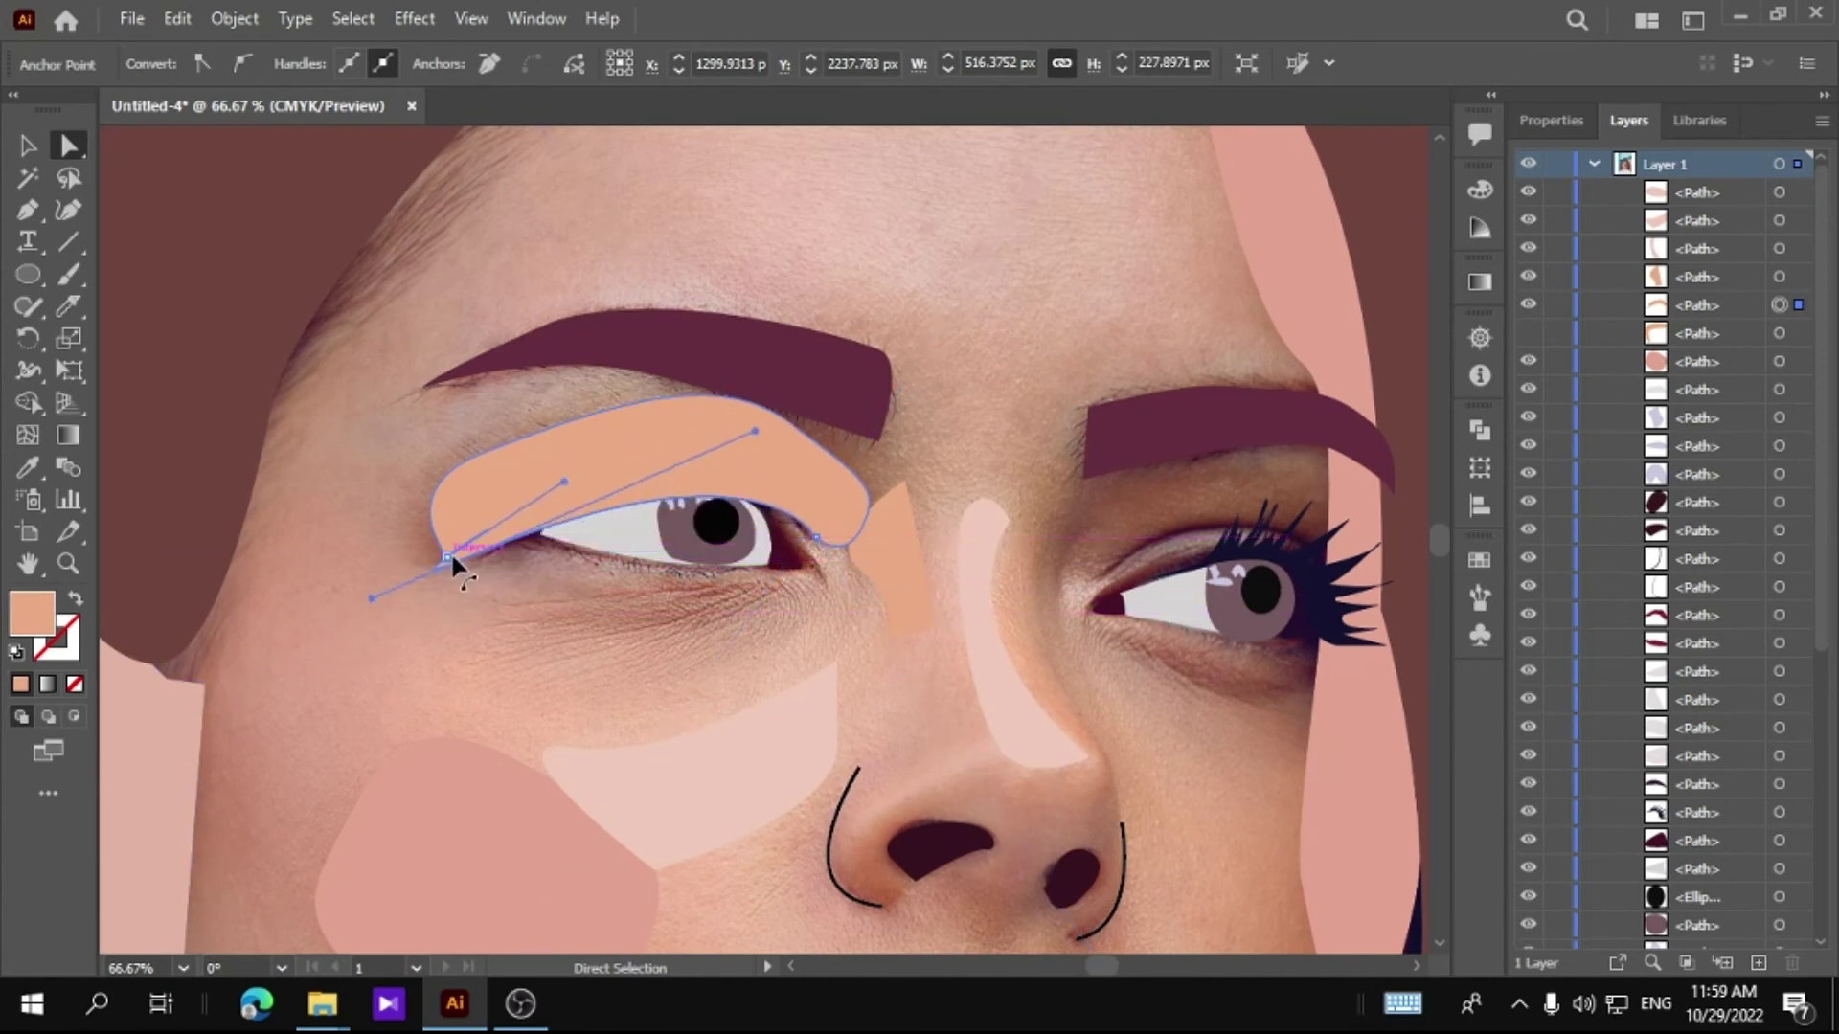
left_click(575, 645)
scroll(879, 707, "up", 1)
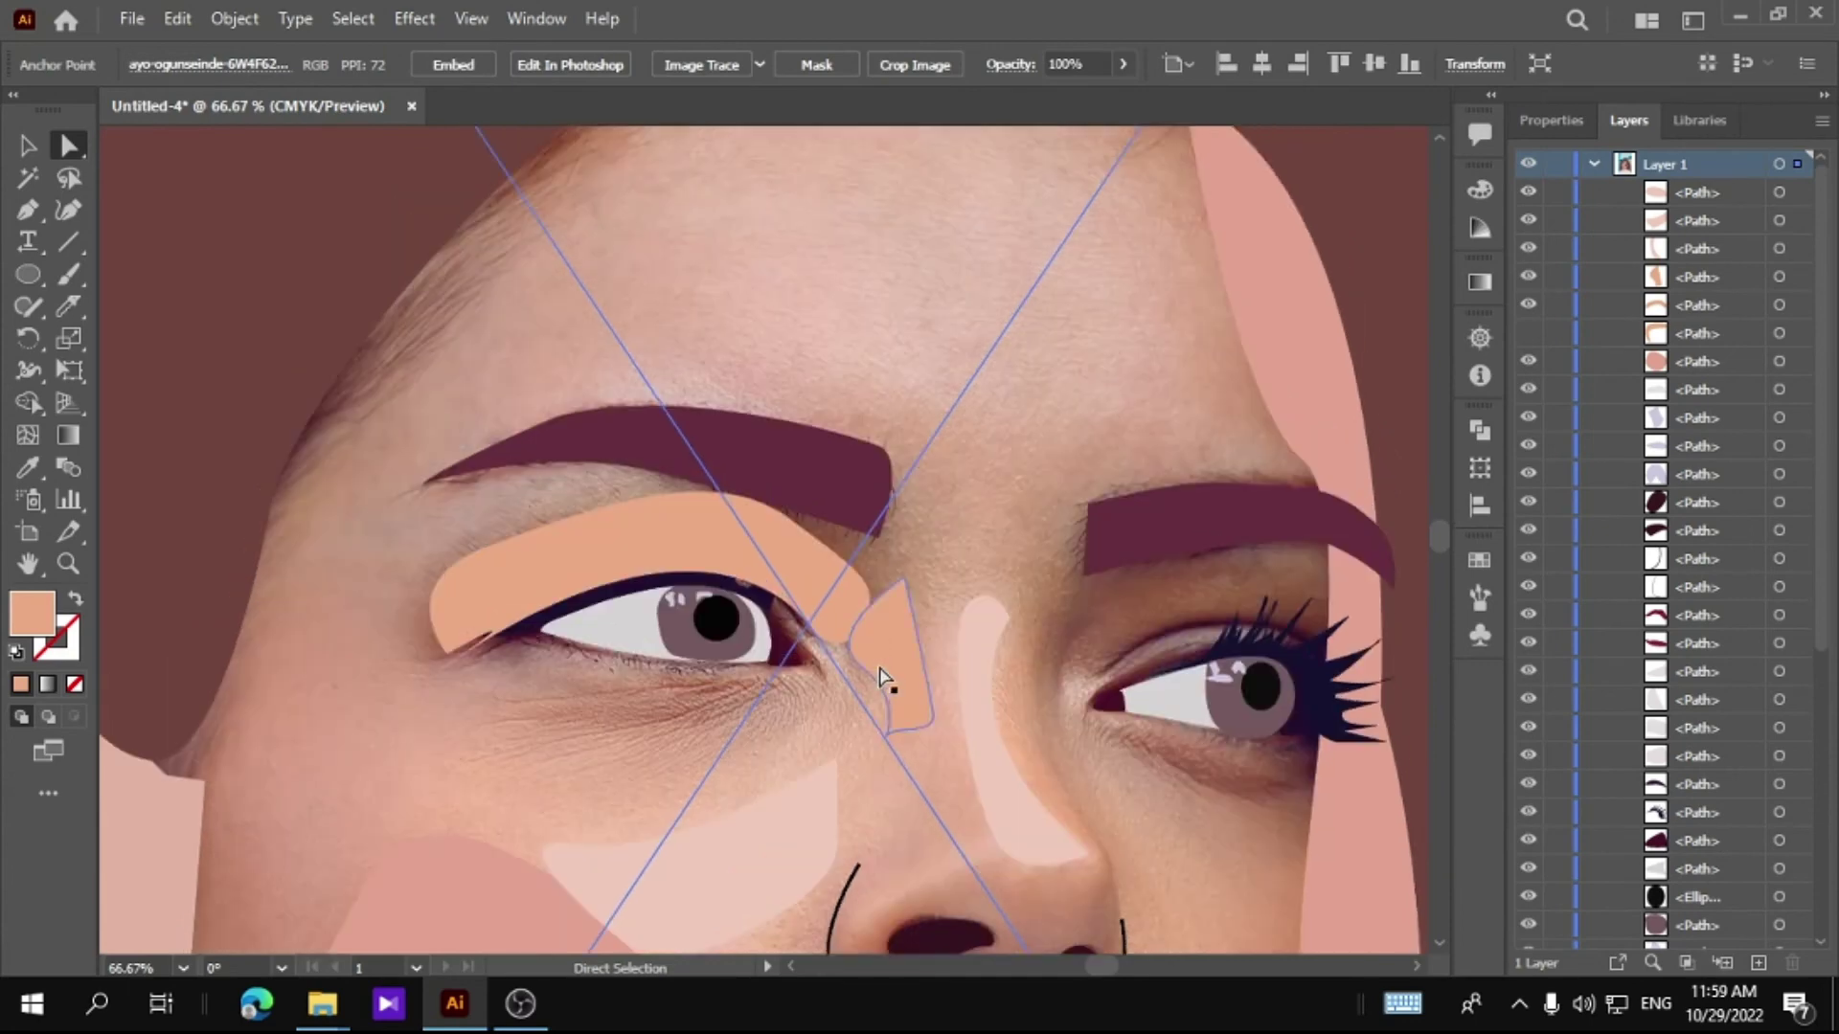
scroll(879, 678, "up", 2)
scroll(867, 571, "down", 5)
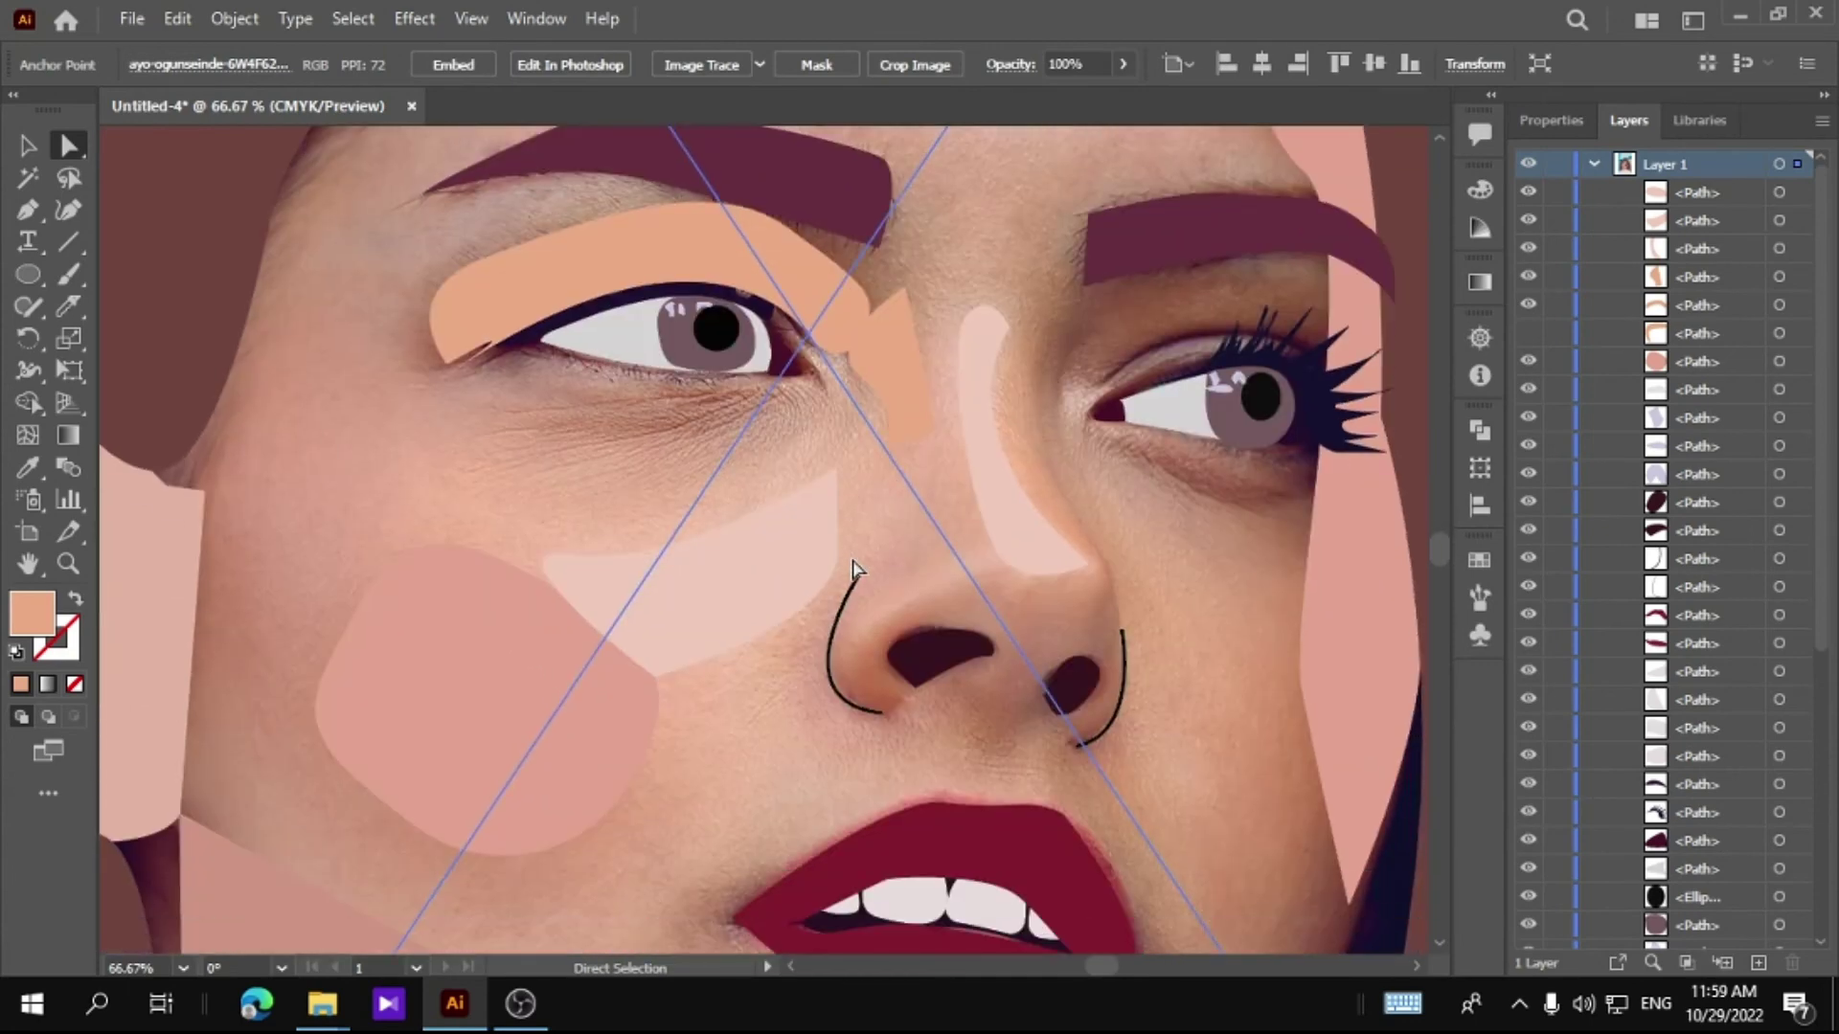
scroll(854, 569, "down", 5)
left_click(366, 634)
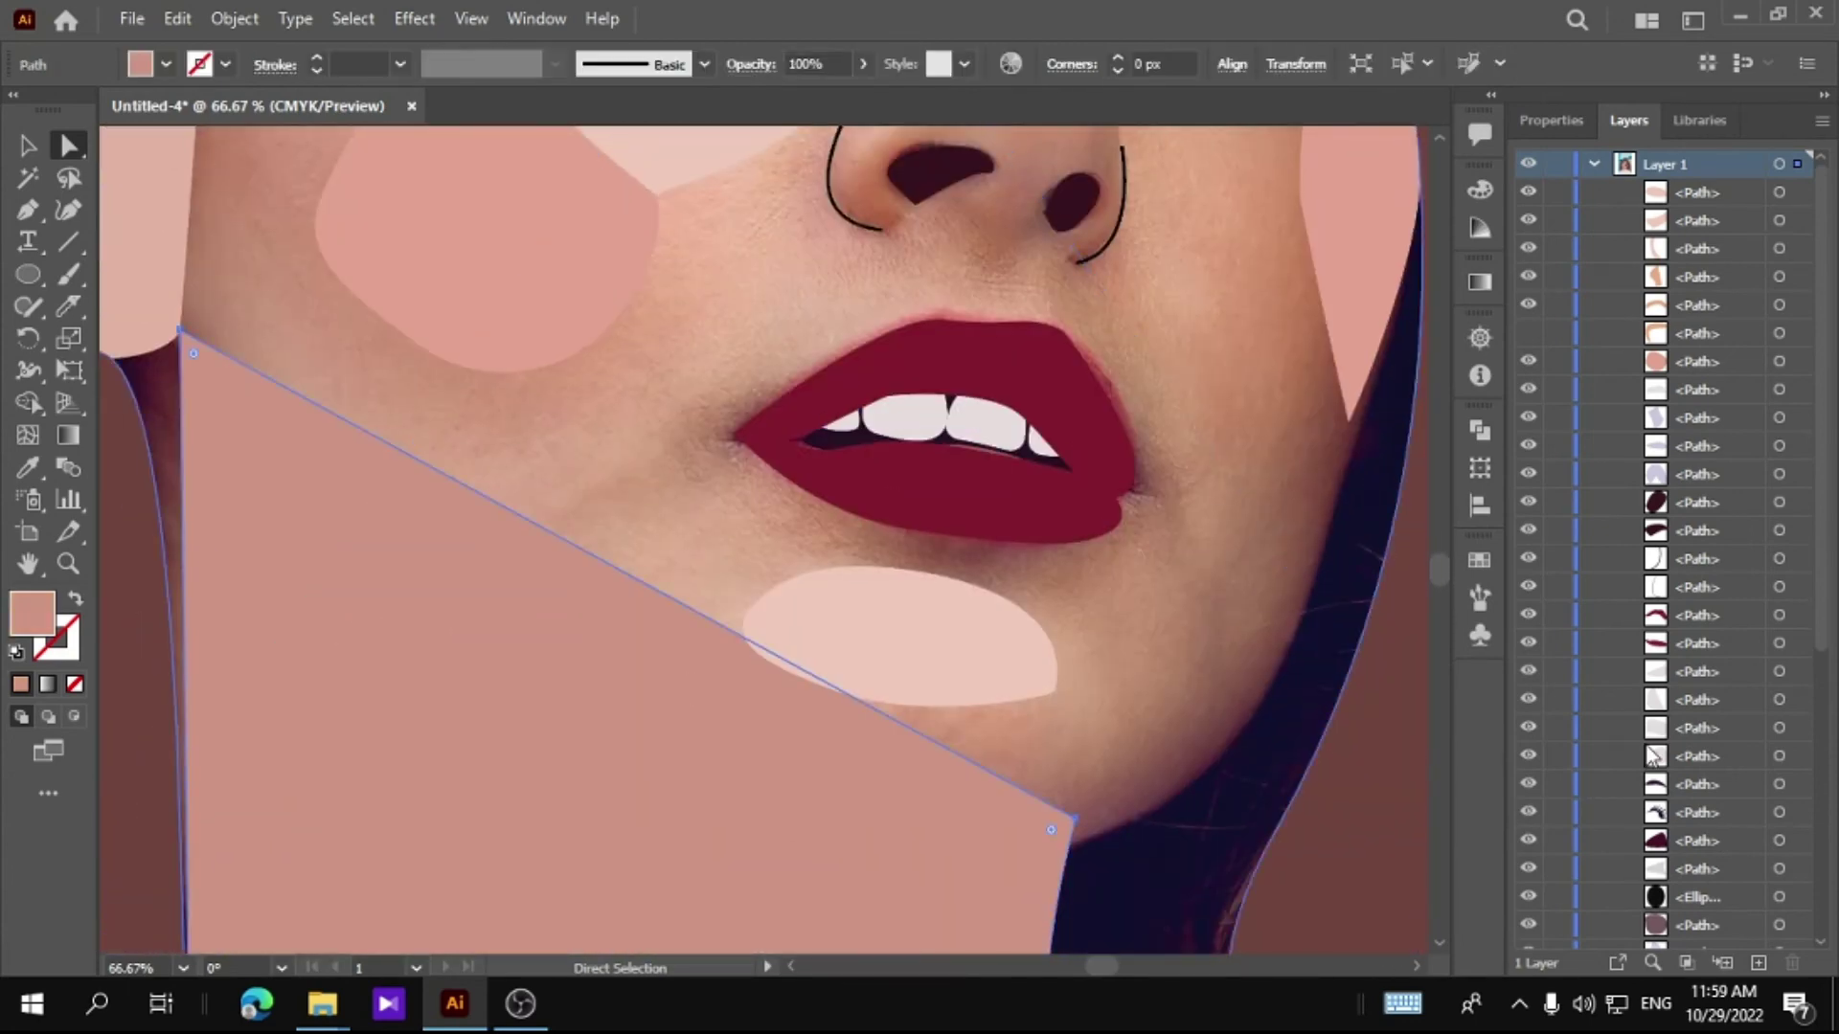
scroll(1643, 732, "down", 5)
left_click(1528, 881)
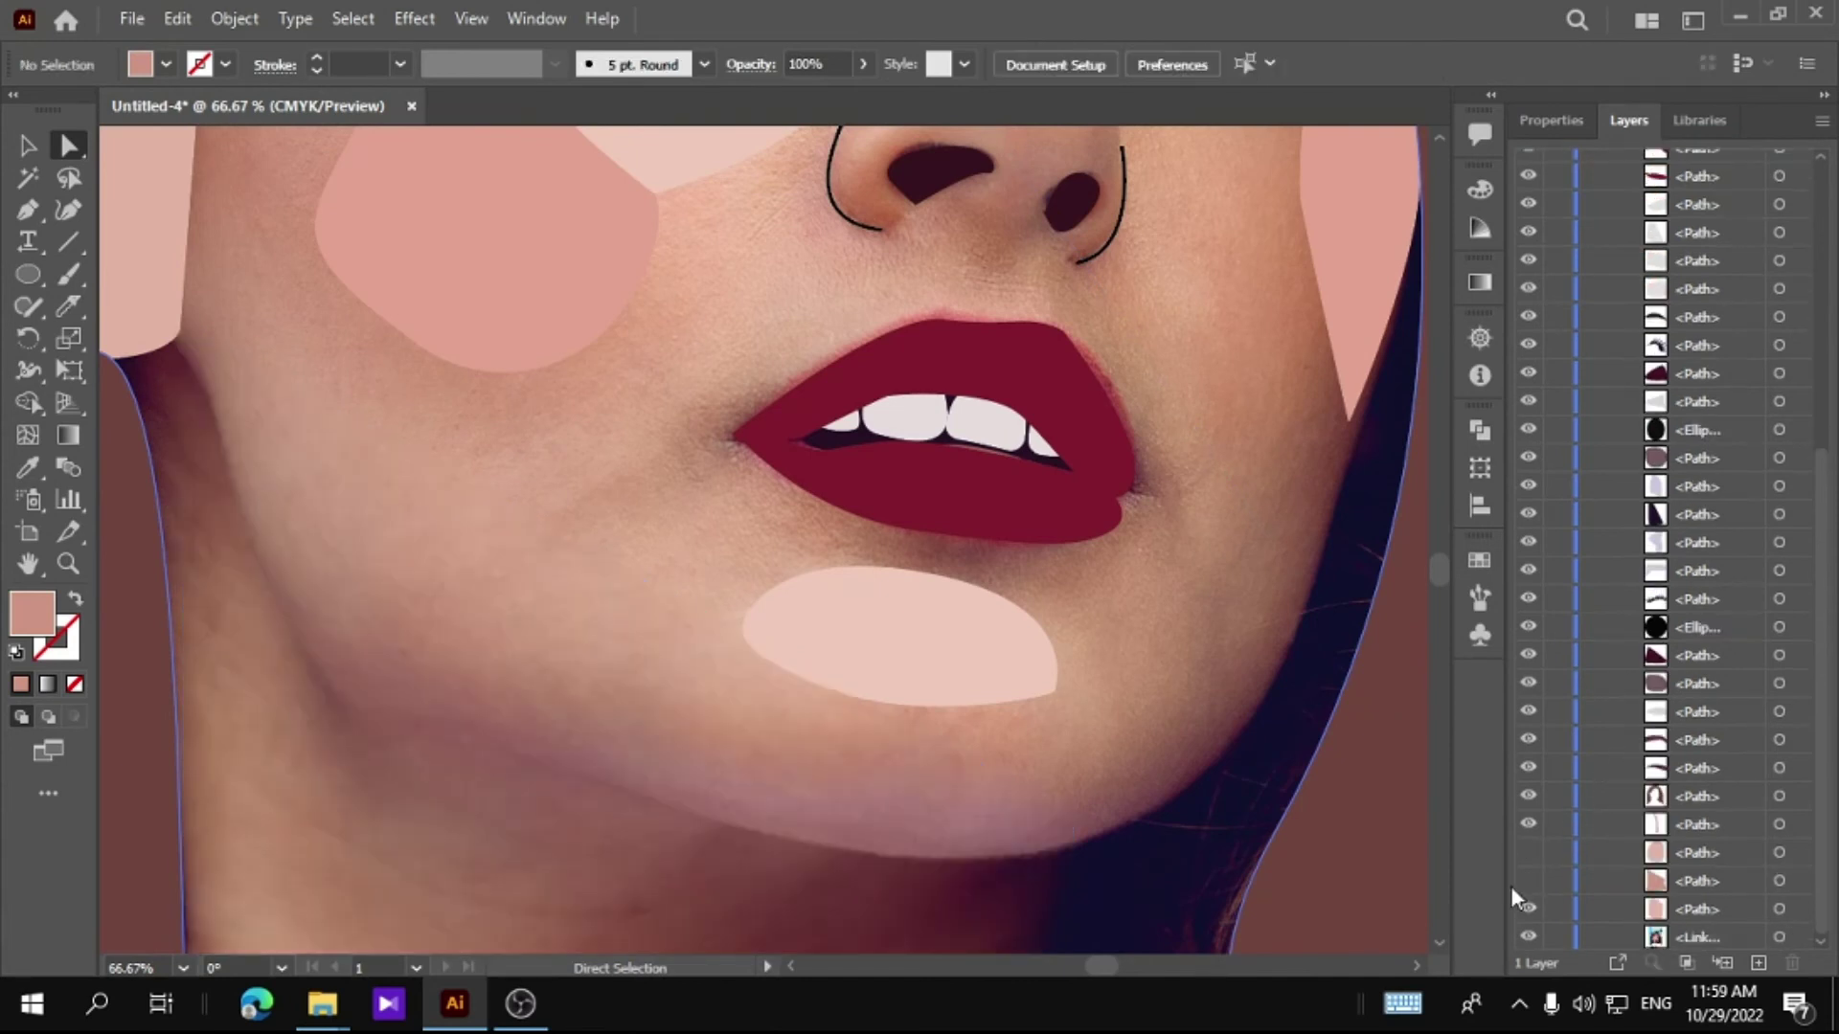
double_click(28, 563)
left_click(68, 563)
left_click(766, 574)
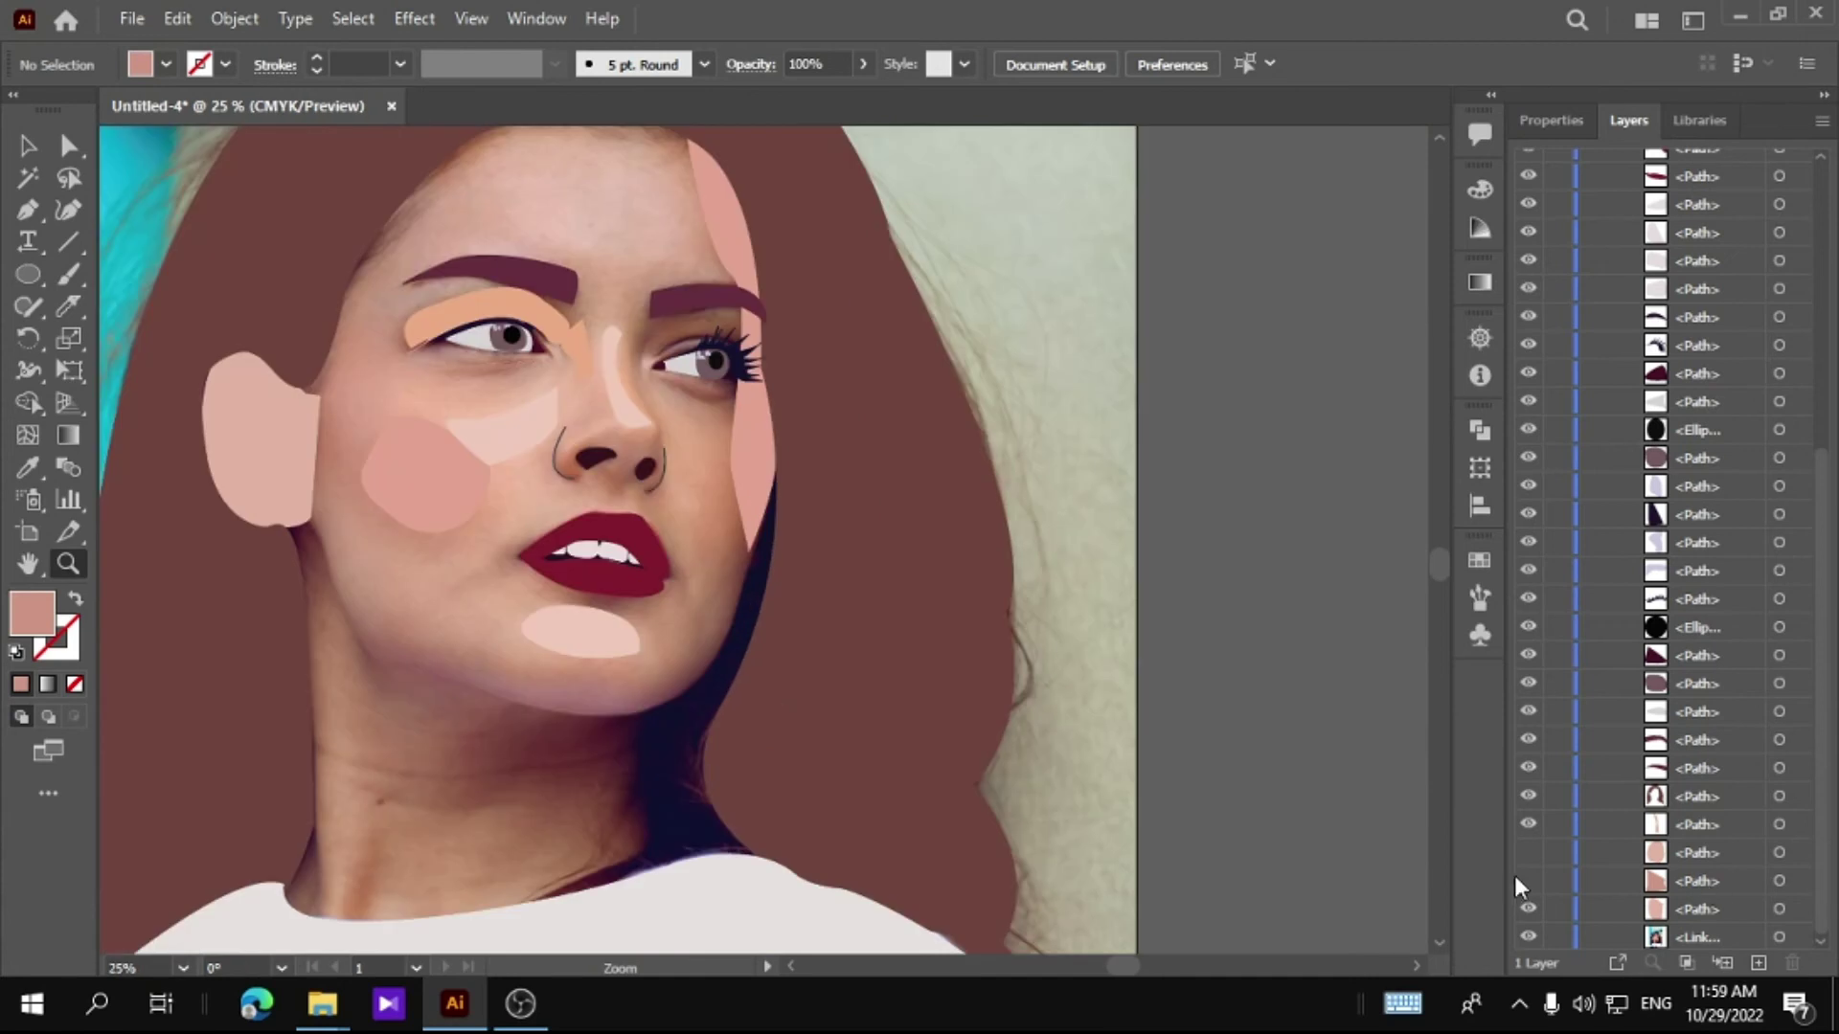
left_click(1528, 852)
left_click_drag(574, 698, 670, 766)
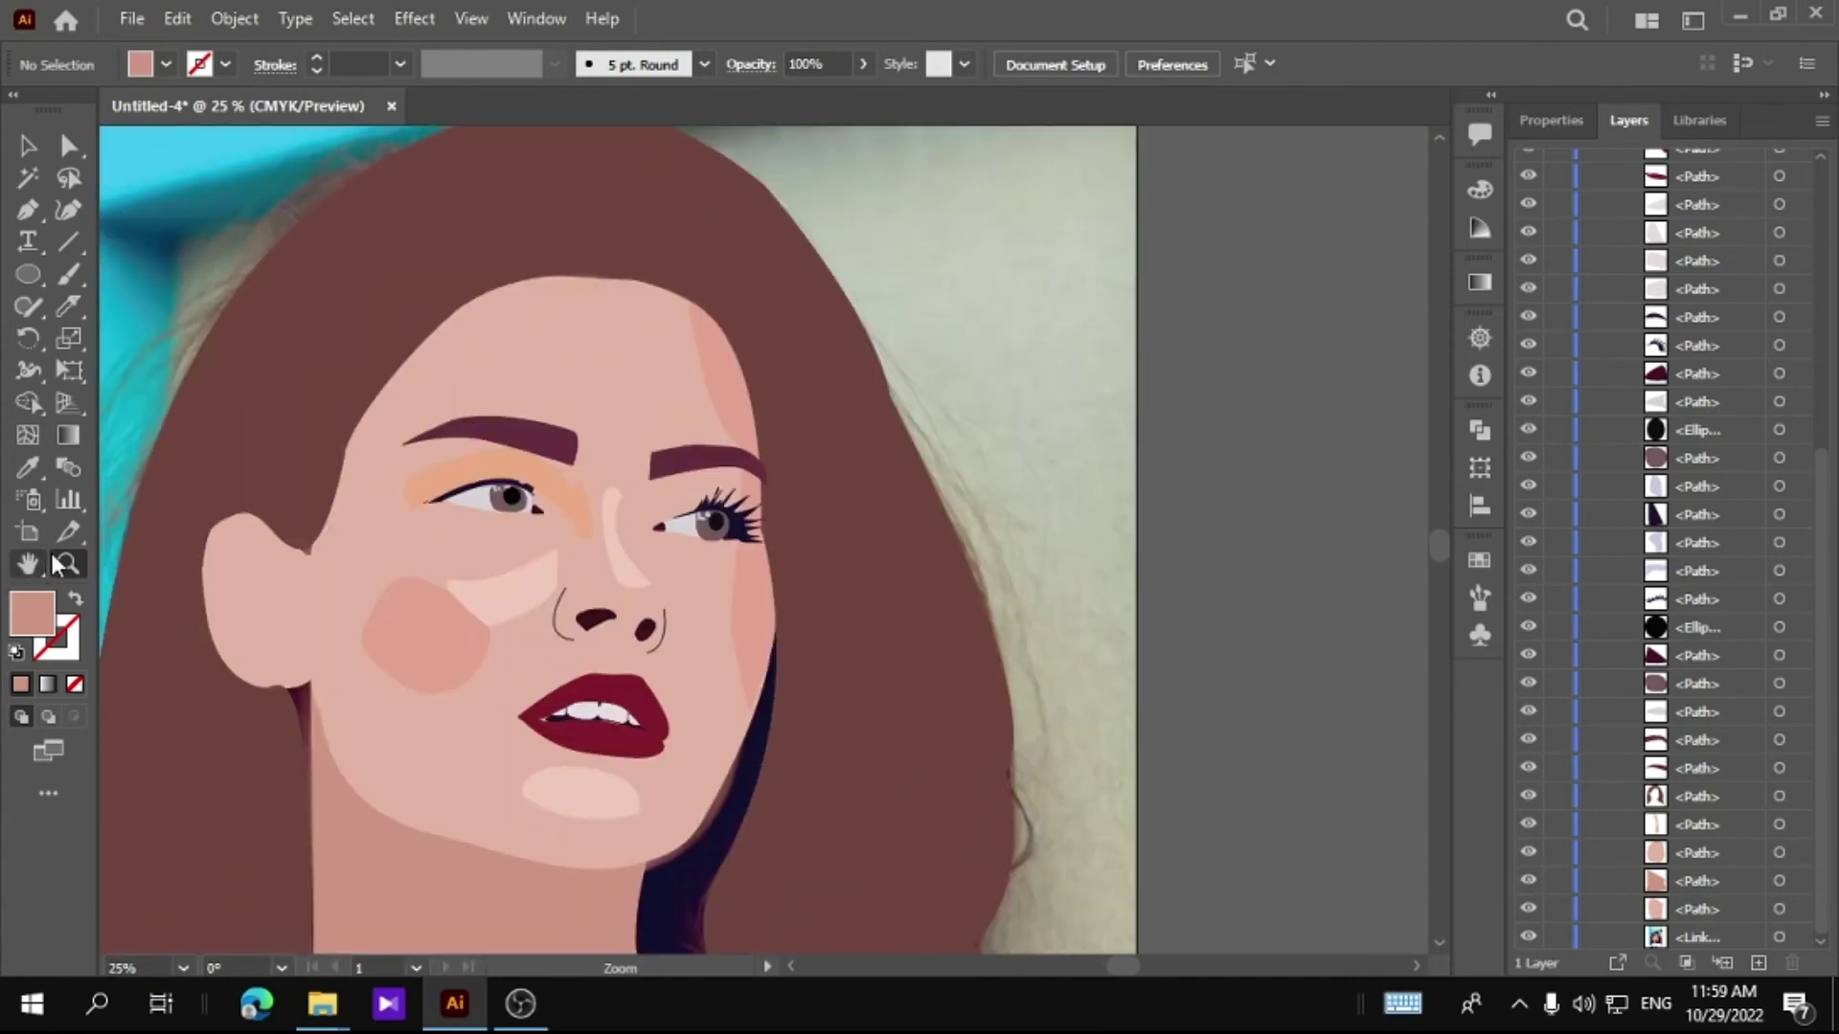
left_click(752, 645)
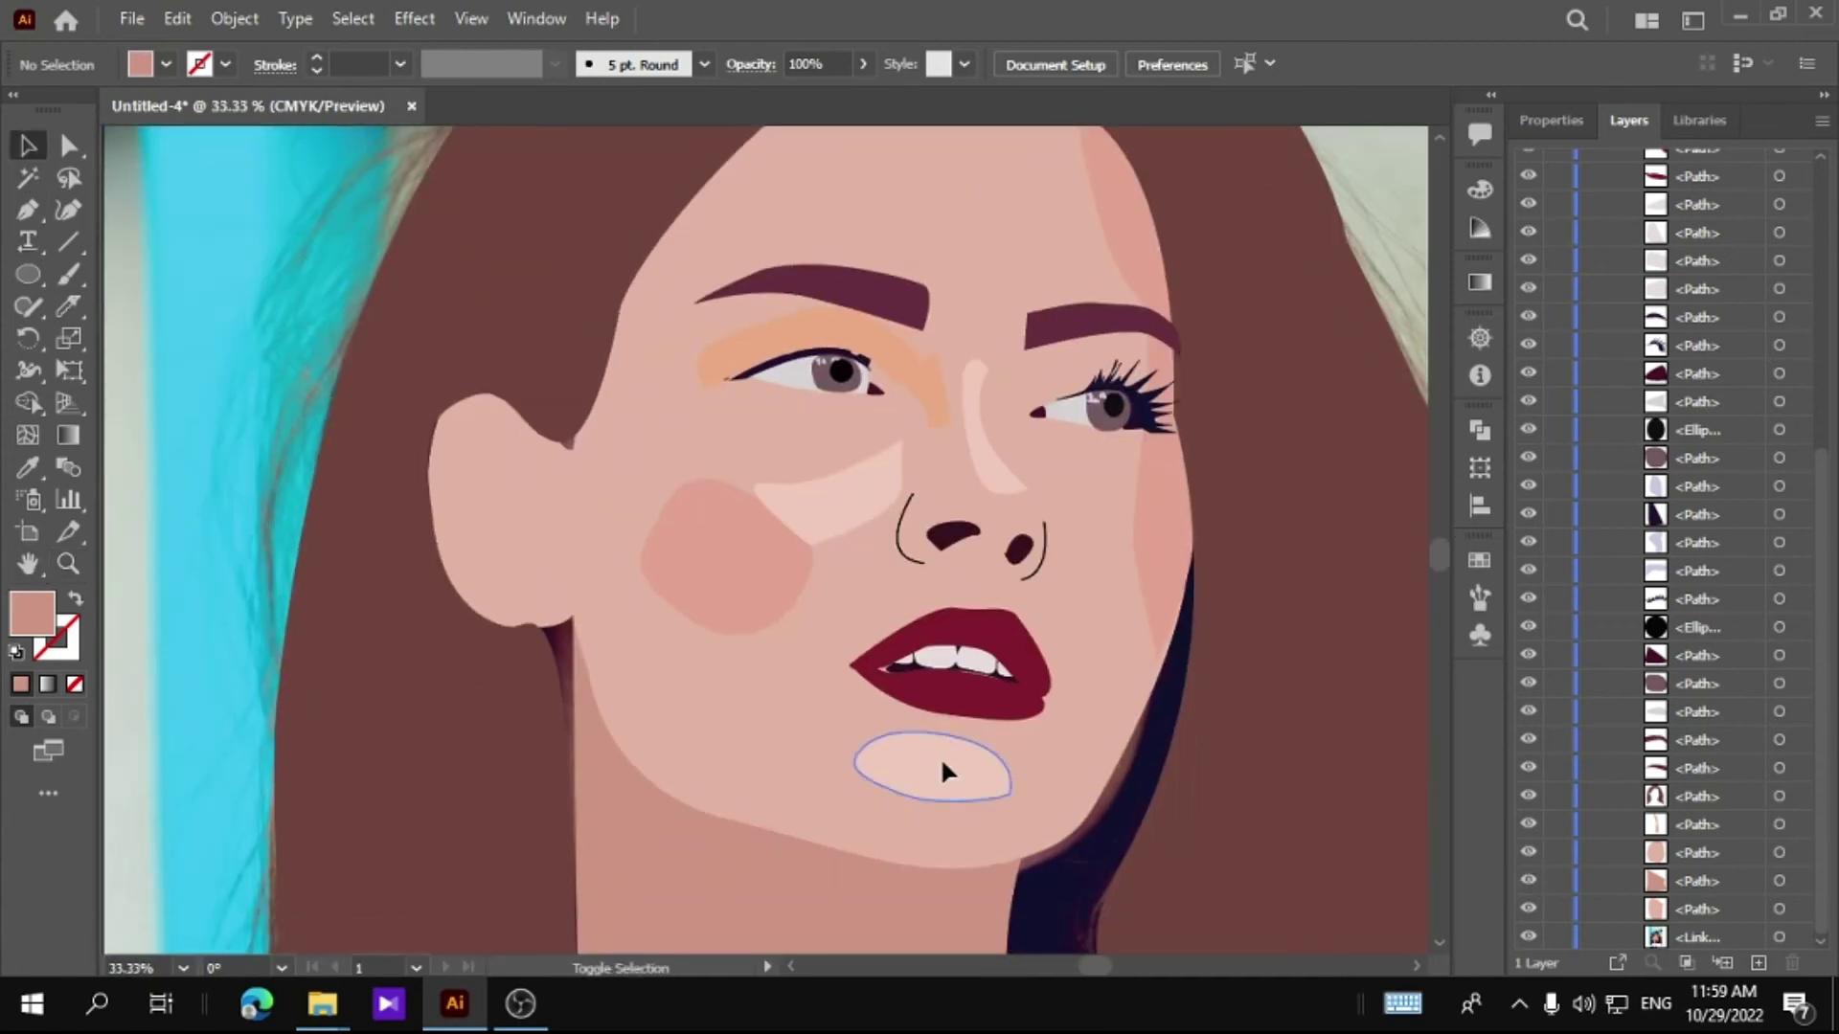
Step: Lighten the fill of the cheek highlight and chin highlight shapes to a paler pink
left_click(944, 771)
left_click(766, 643, "shift")
key("i")
double_click(31, 613)
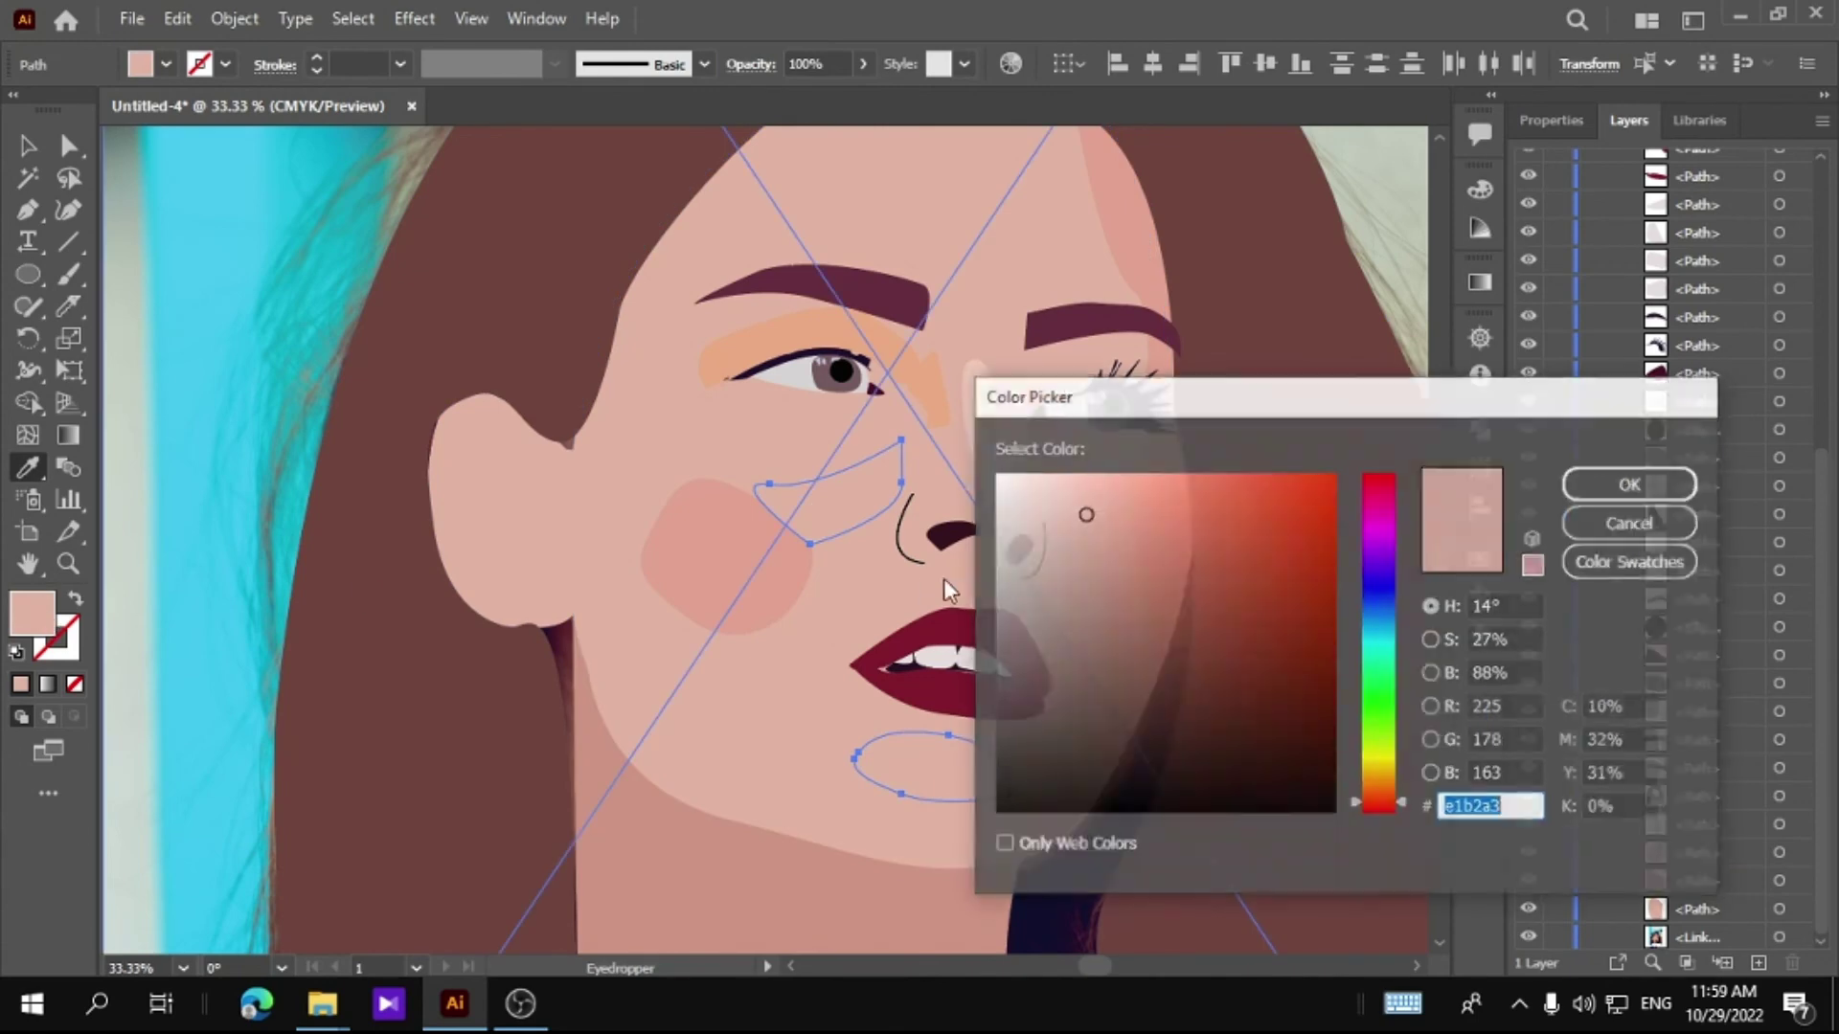
left_click(1075, 509)
left_click(1629, 484)
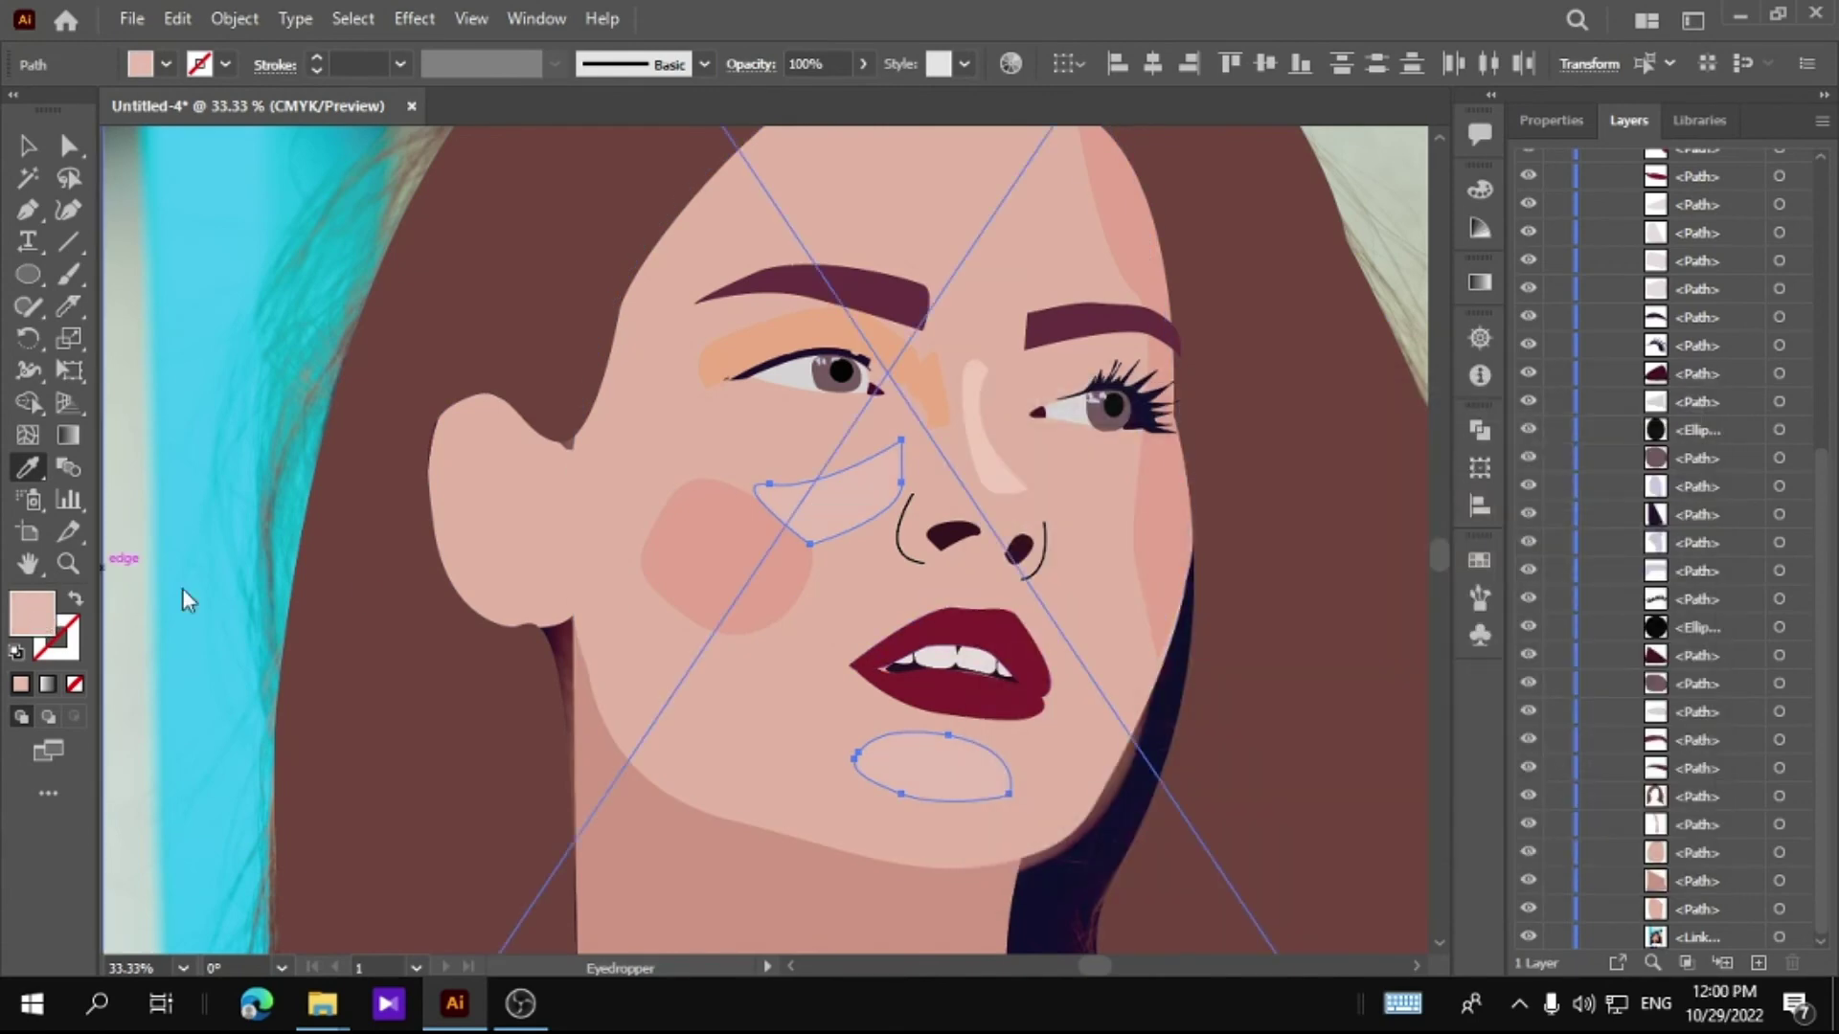
Step: Unhide the right eyeshadow in Layers and select both eyeshadow shapes
key("v")
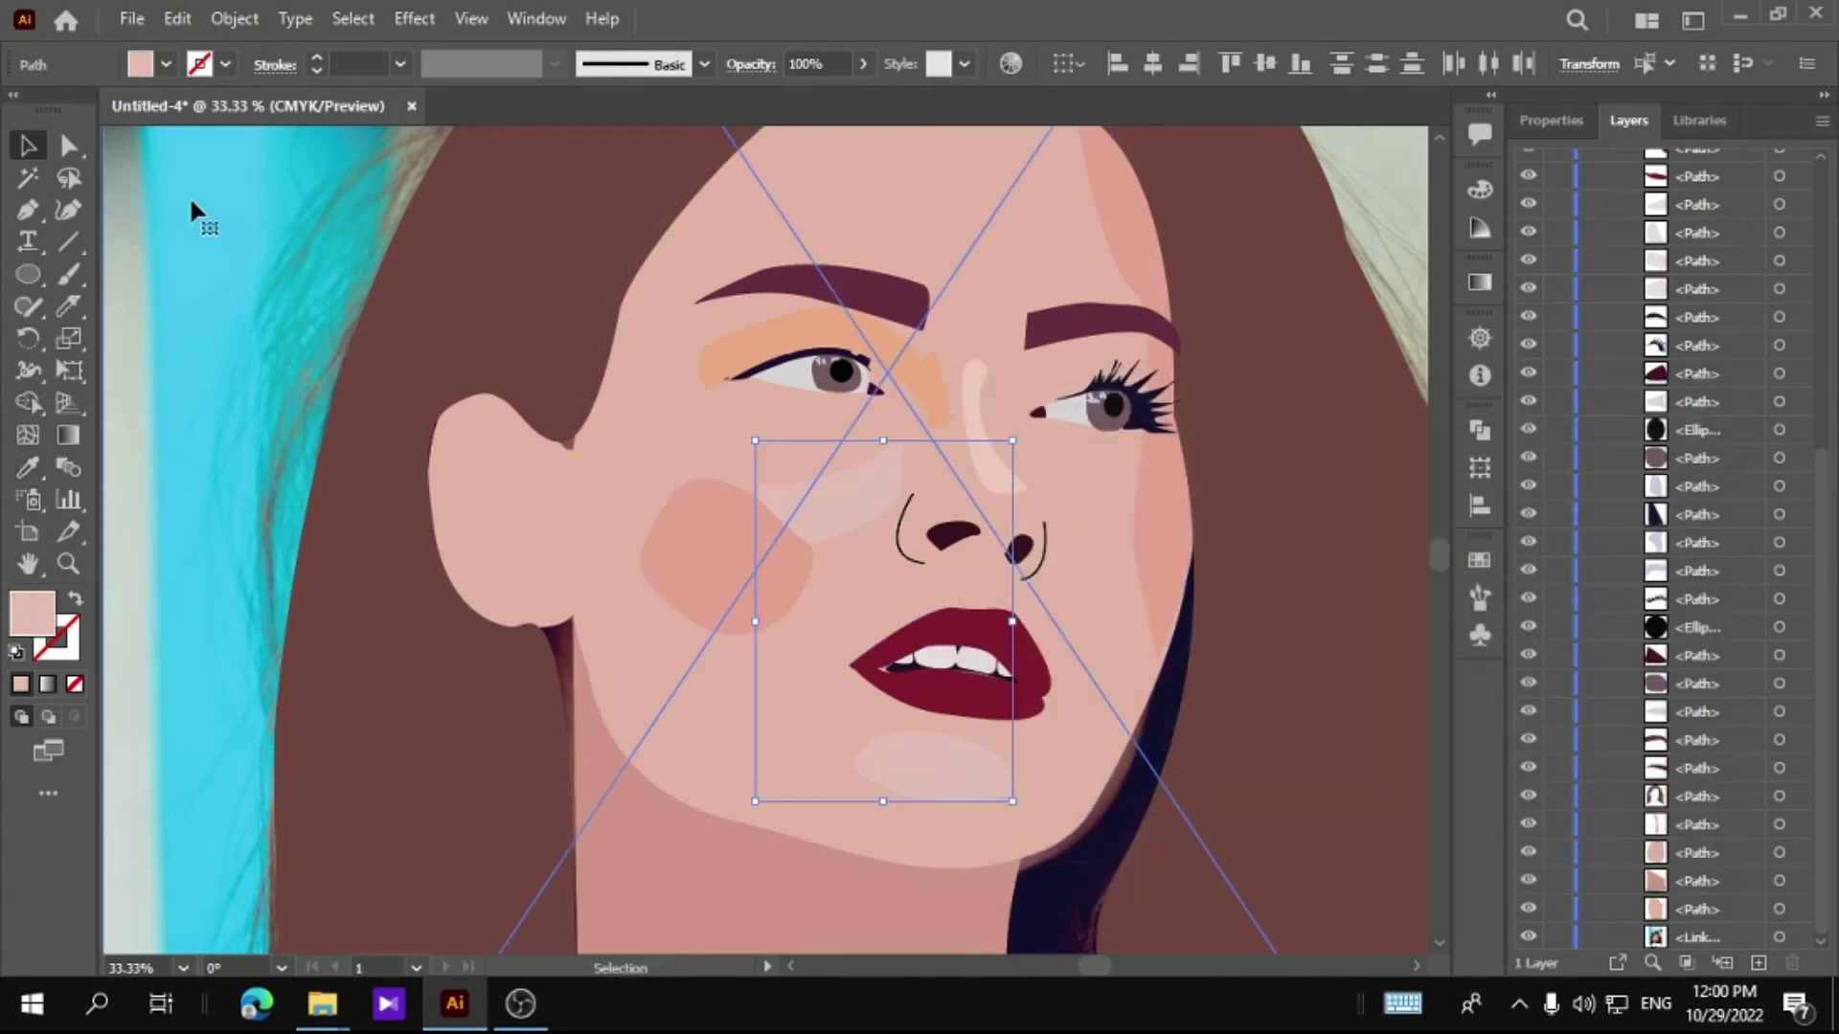
left_click(191, 211)
scroll(191, 210, "up", 3)
left_click(879, 441)
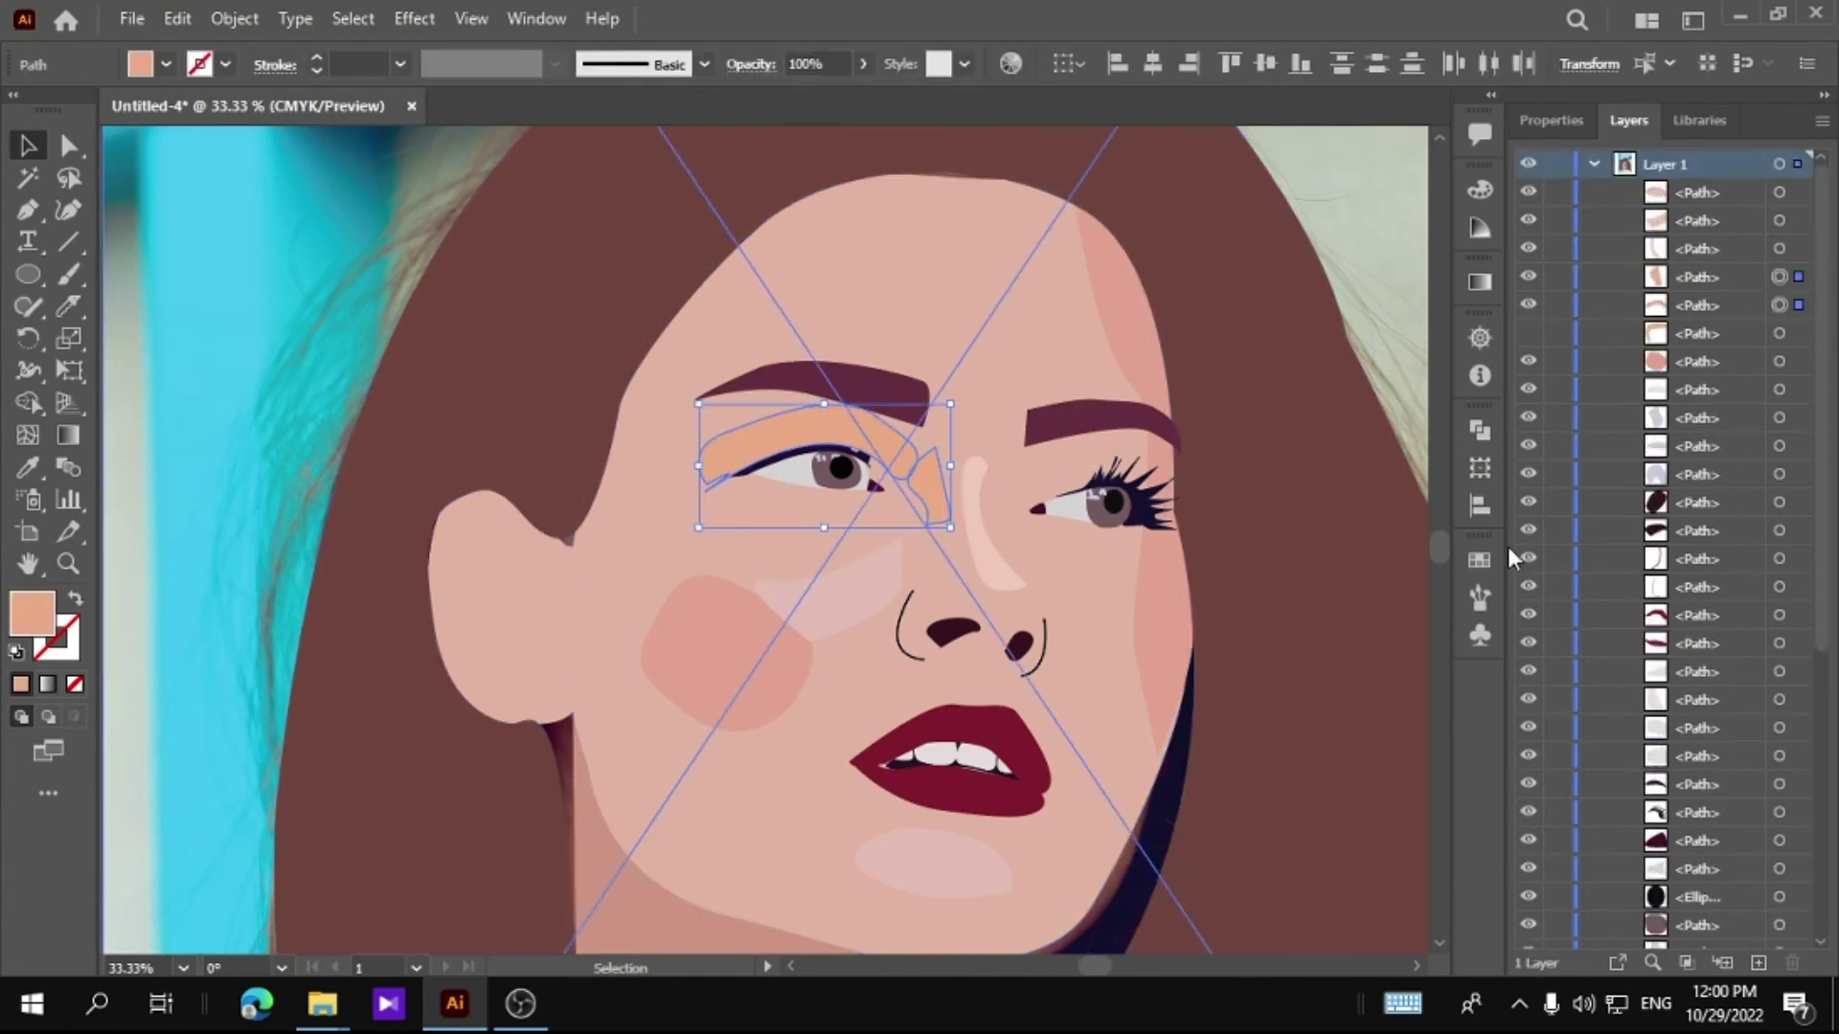
left_click(1528, 333)
left_click(997, 514, "shift")
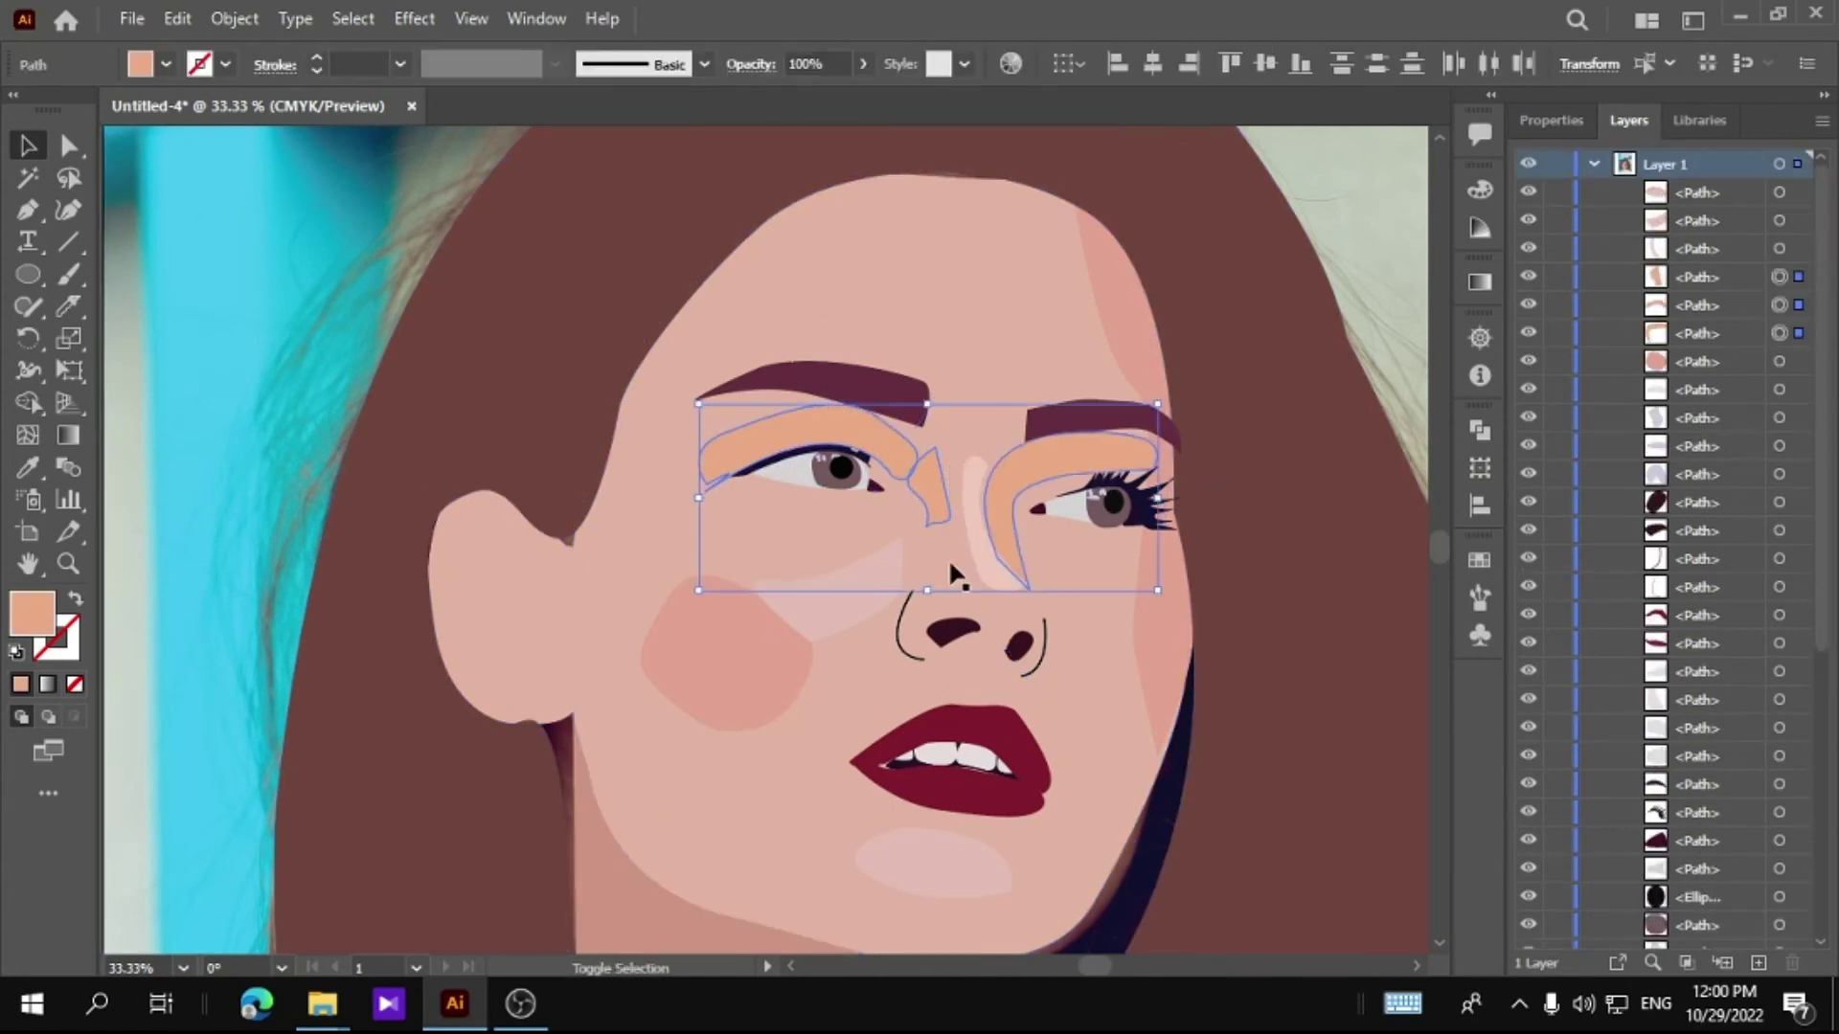
Step: Sample the skin colour onto both eyeshadows, then soften their fill to a dusky pink
left_click(28, 467)
left_click(795, 537)
double_click(32, 613)
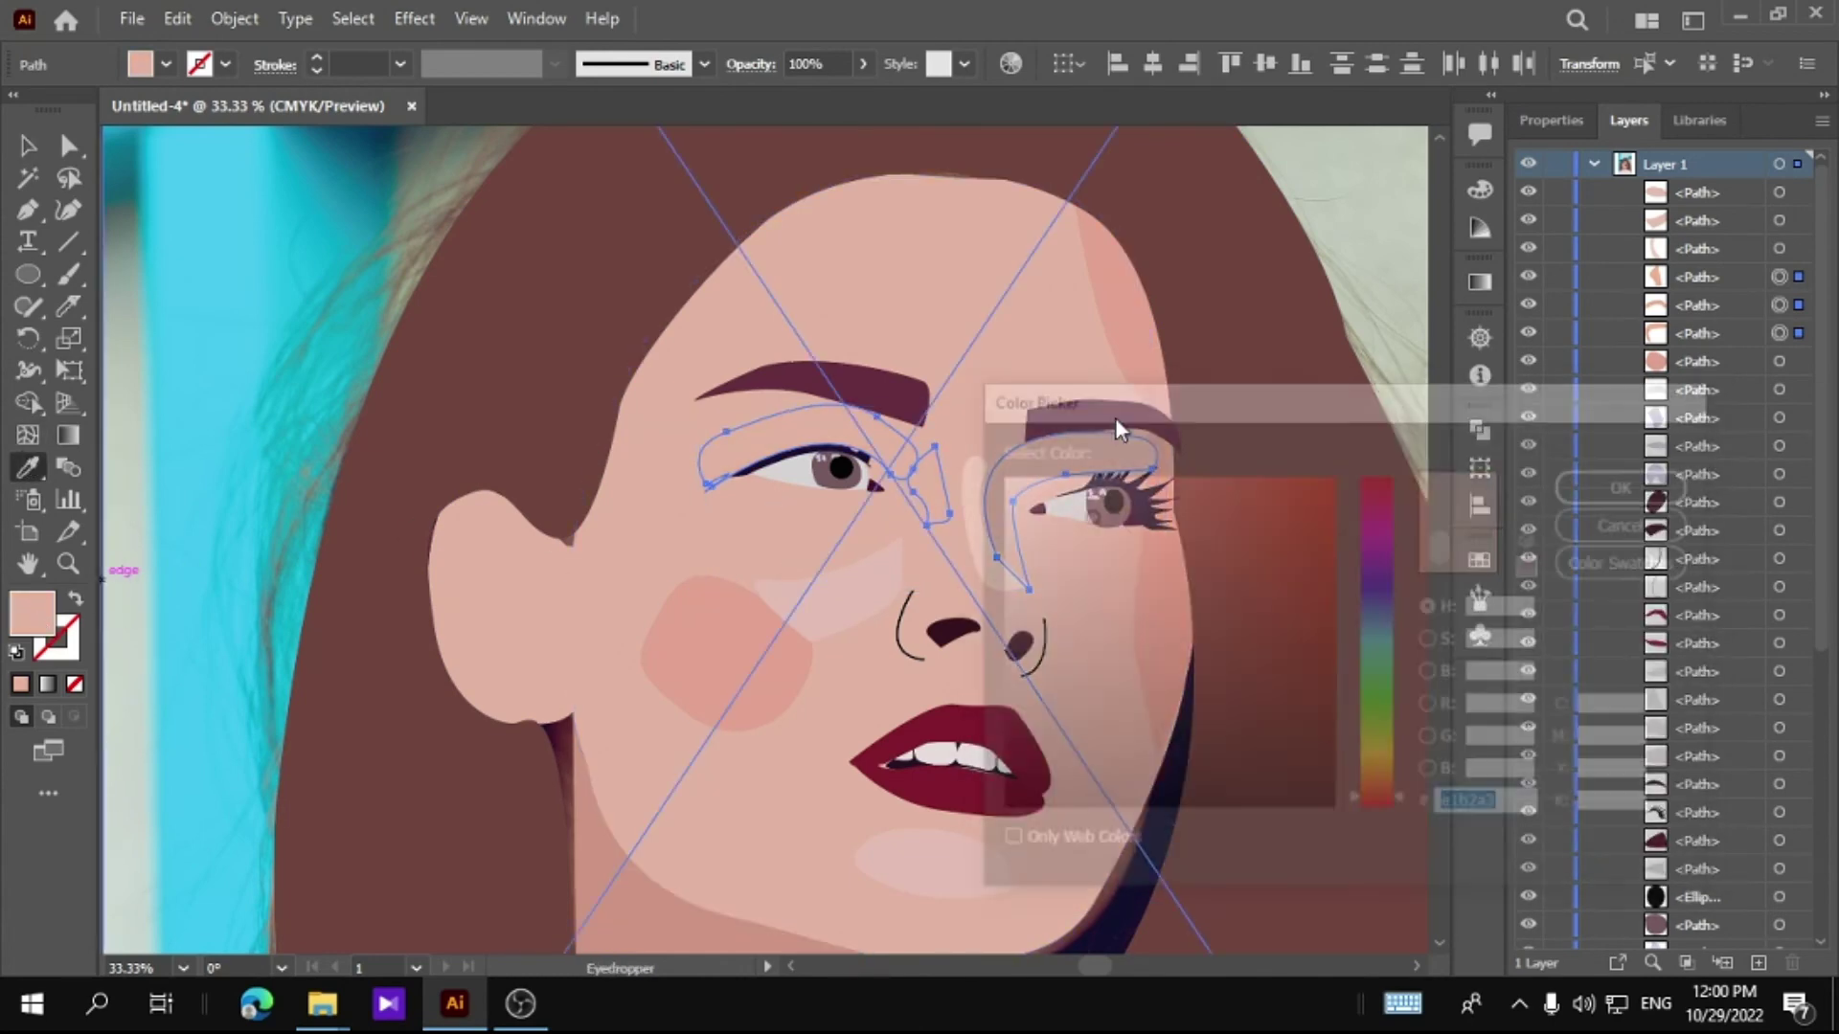
left_click(1095, 526)
left_click(1631, 483)
left_click(28, 146)
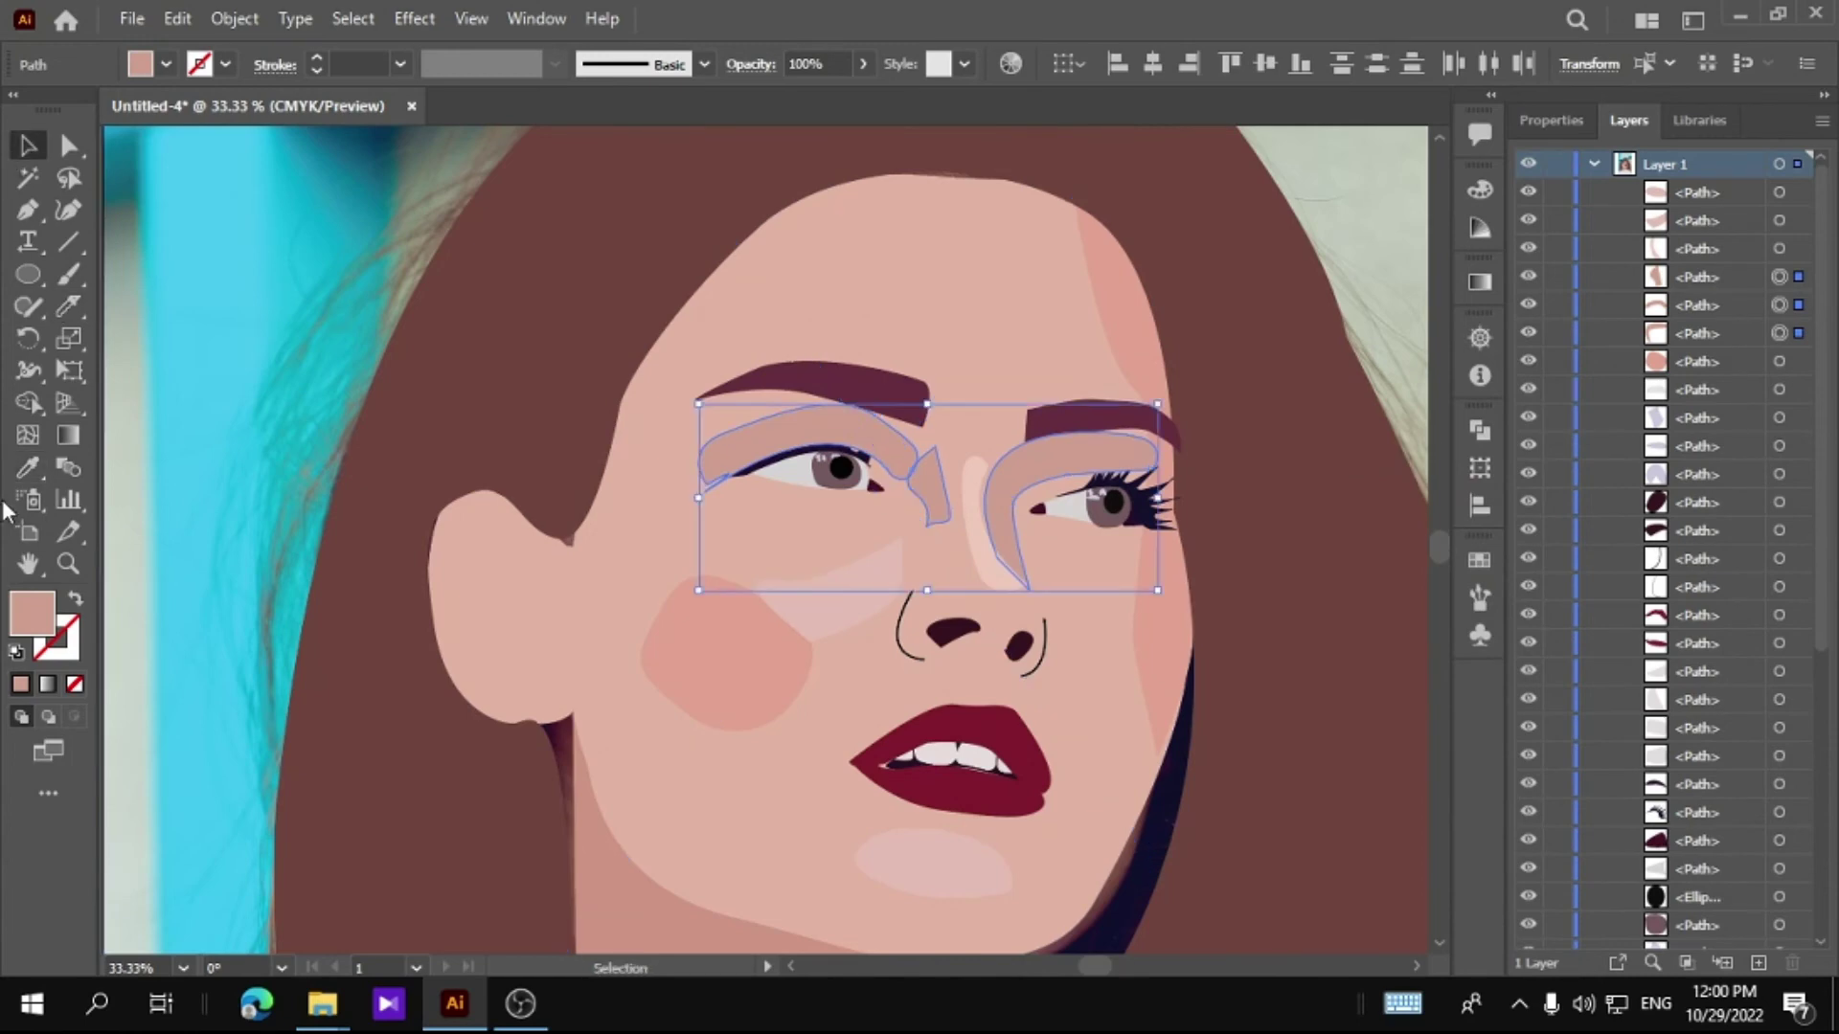
double_click(28, 563)
left_click(222, 491)
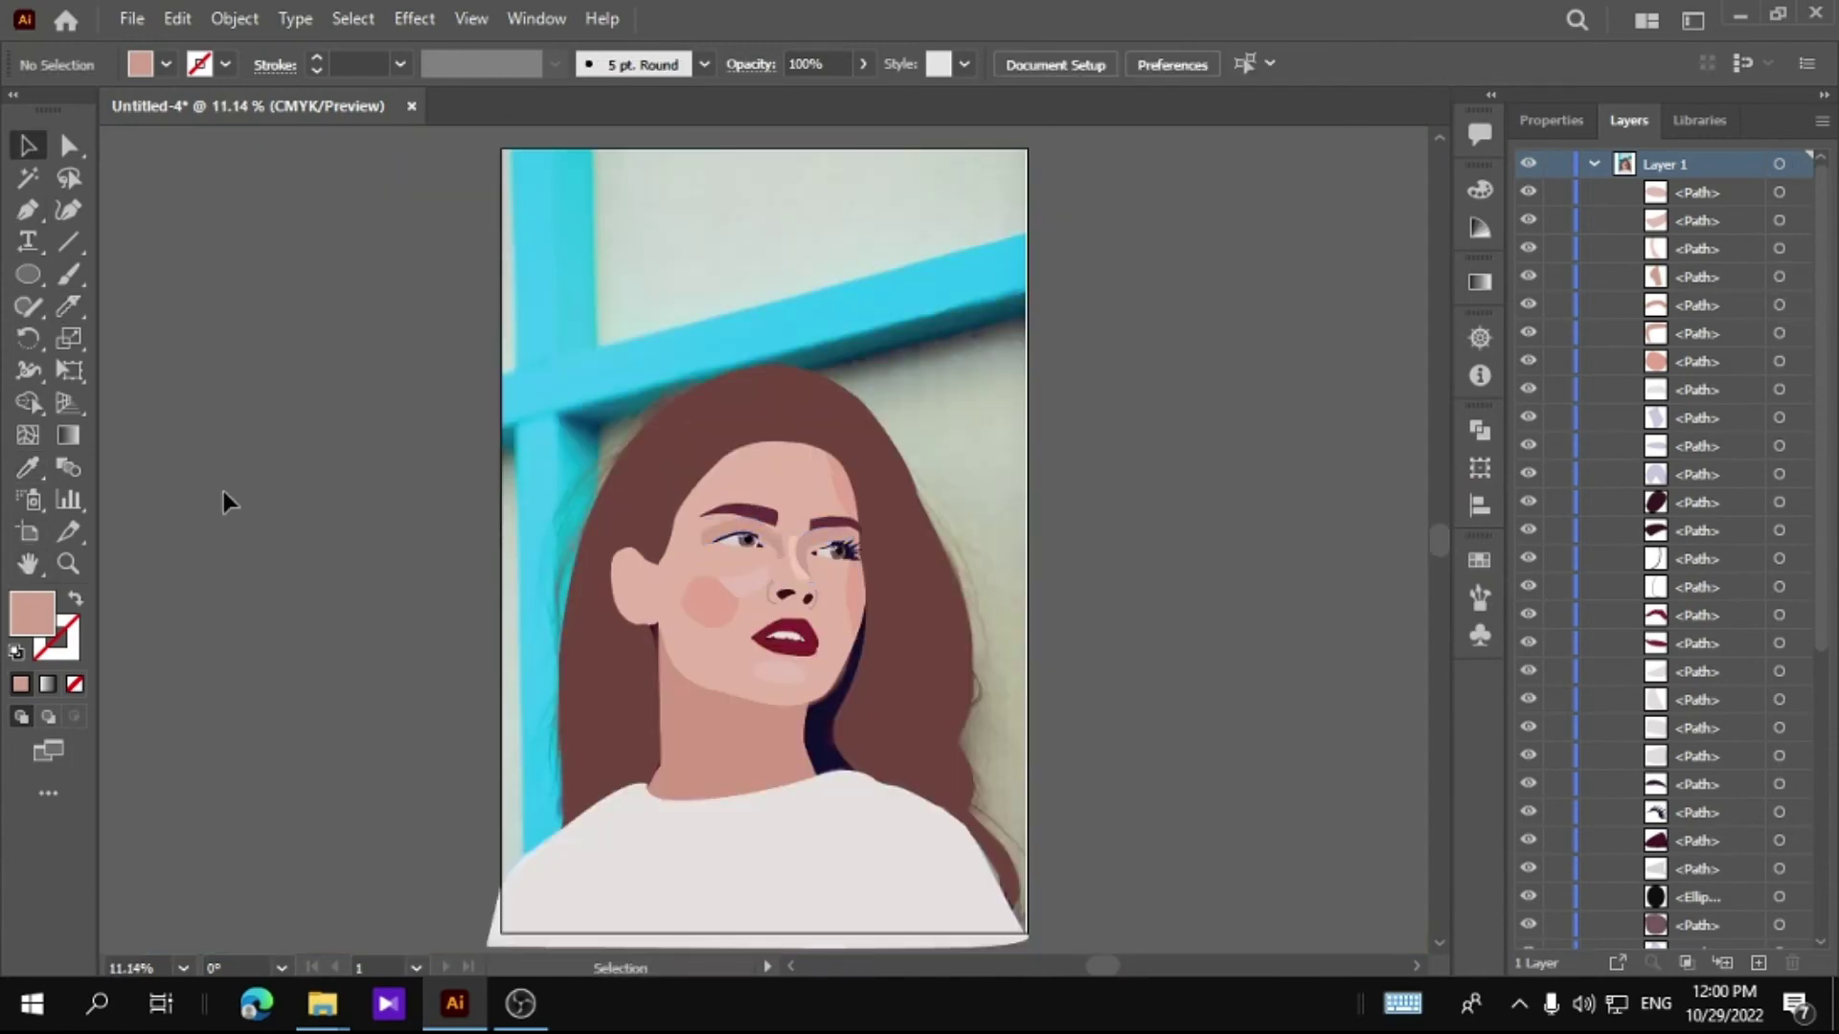
Step: Apply the current fill colour to both eyeshadow shapes and deselect them
left_click(67, 563)
left_click_drag(776, 574, 769, 522)
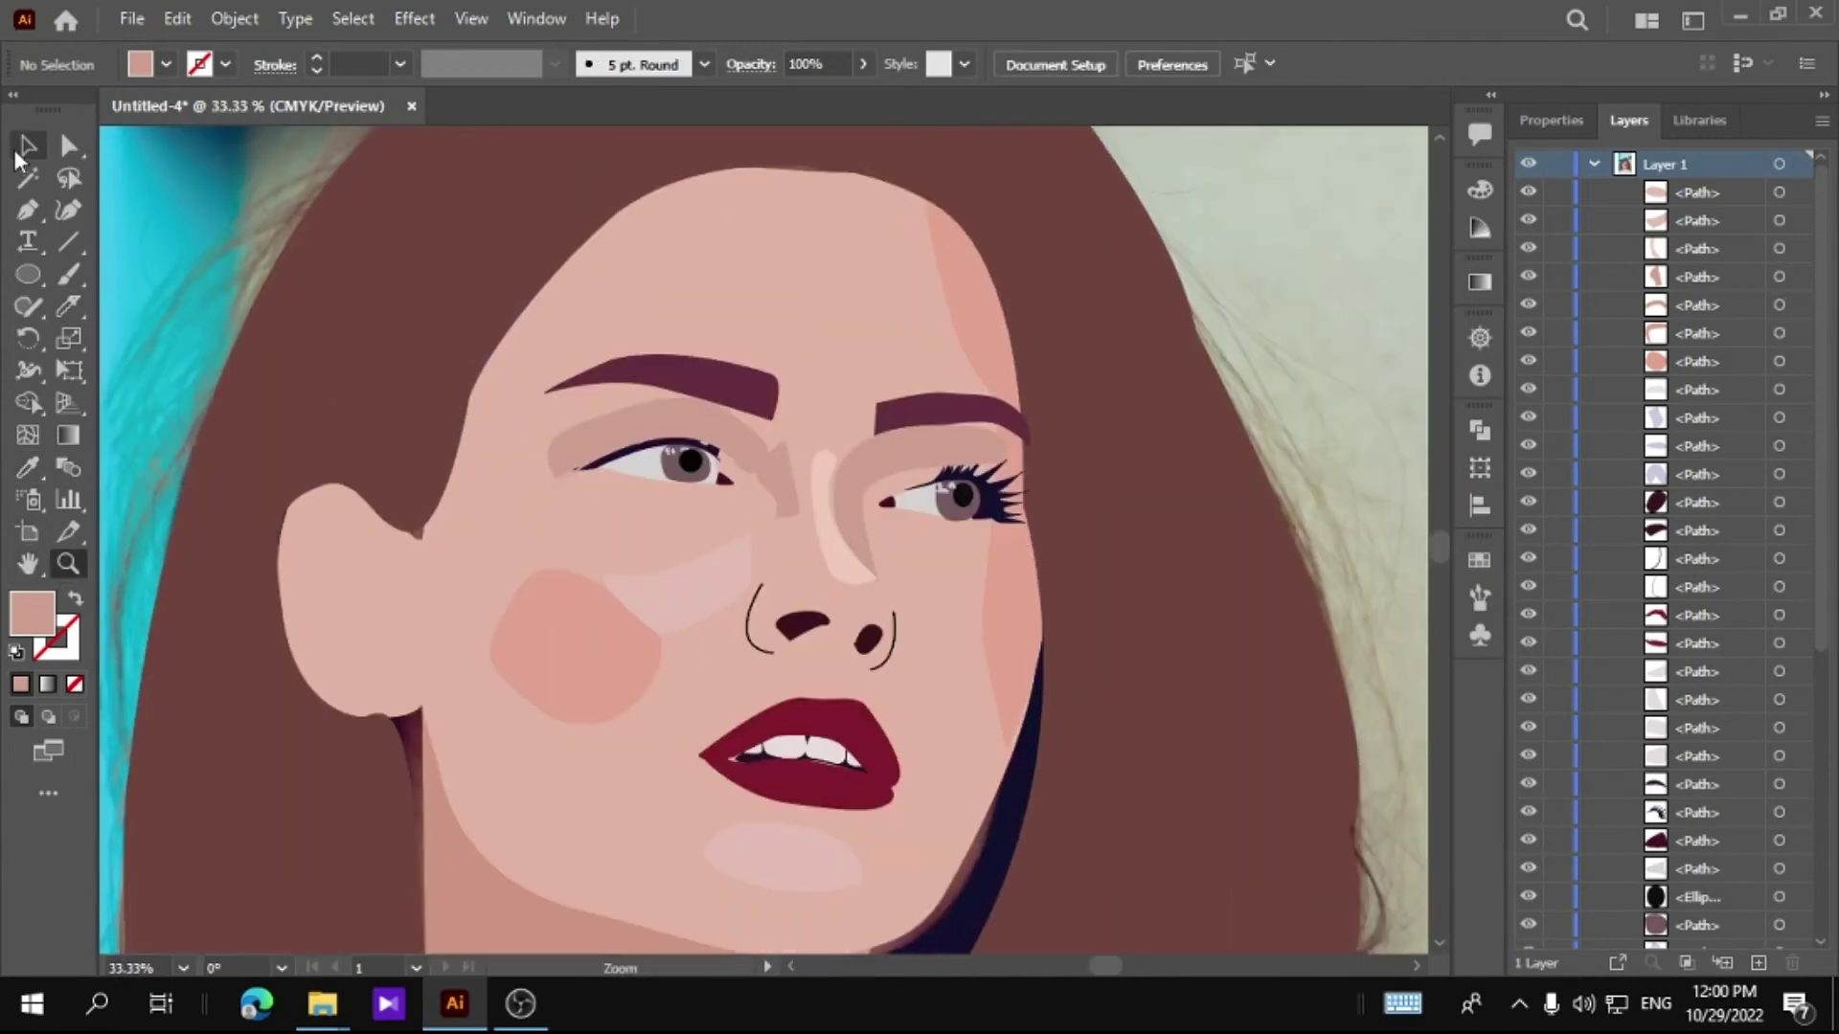
left_click(1015, 613, "shift")
key("i")
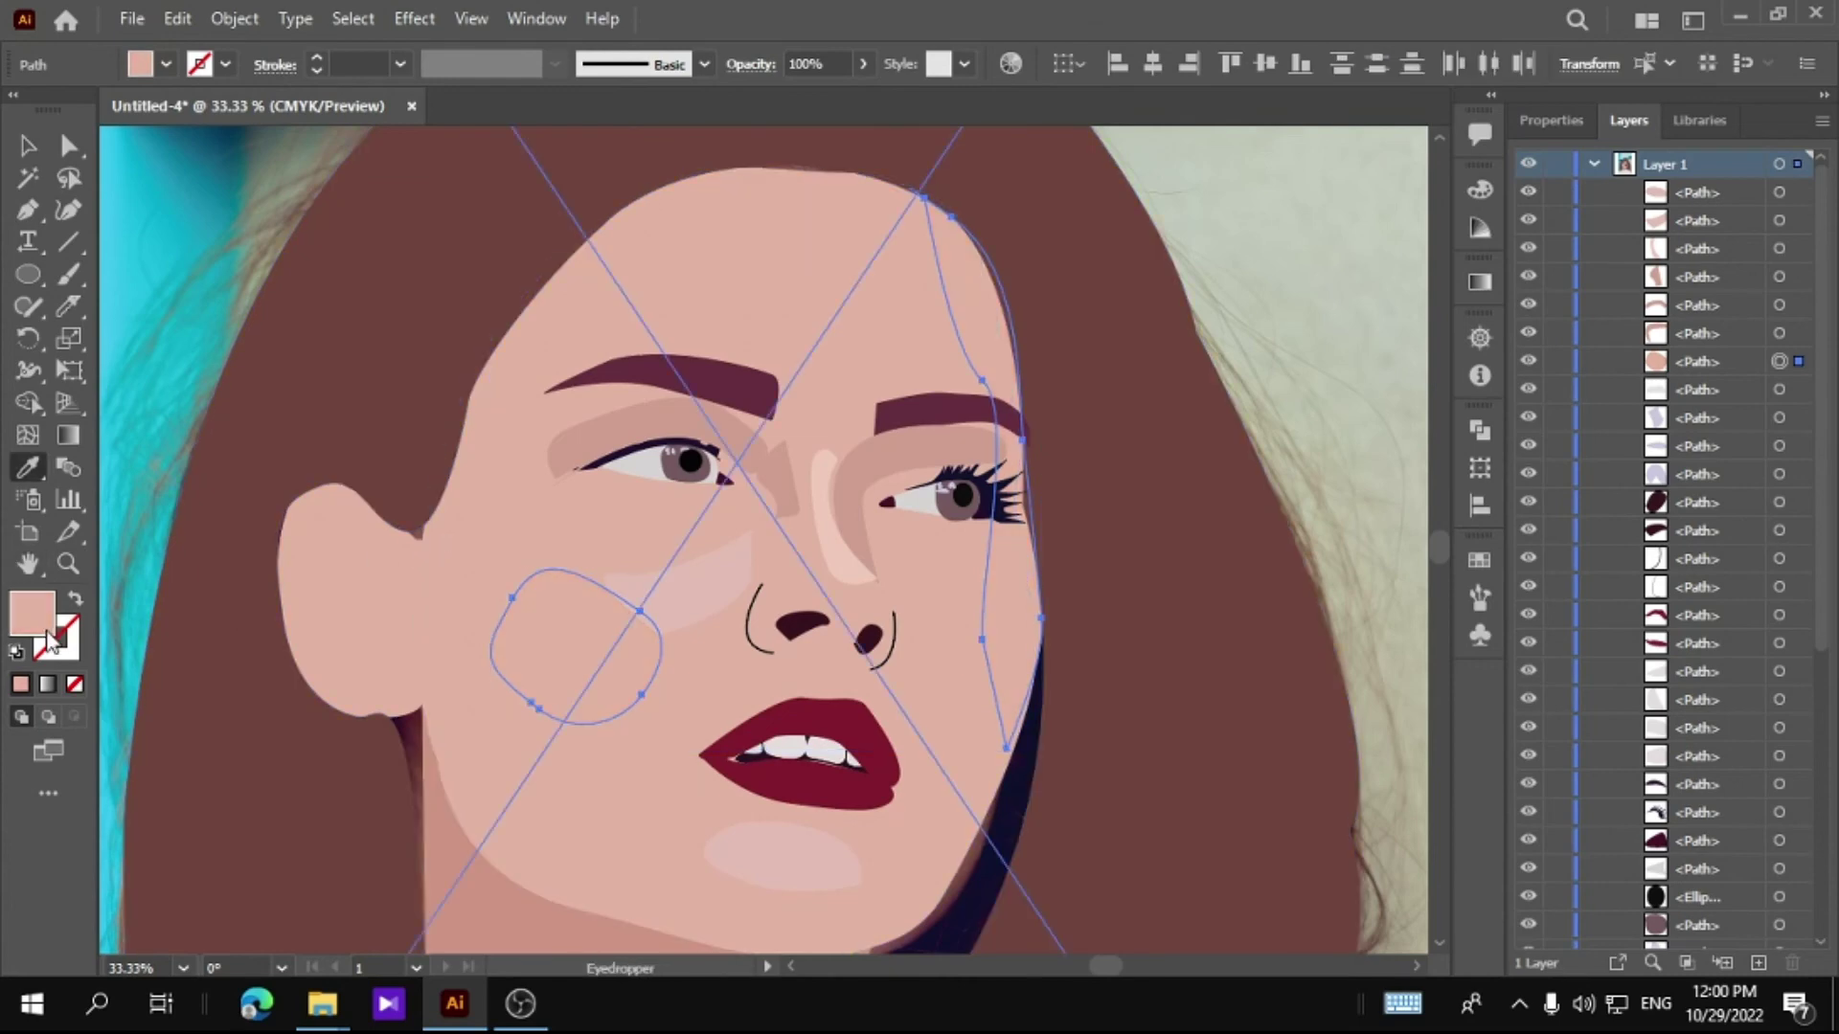
double_click(32, 613)
key("Return")
key("ctrl+0")
key("v")
key("Return")
key("Escape")
left_click(383, 411)
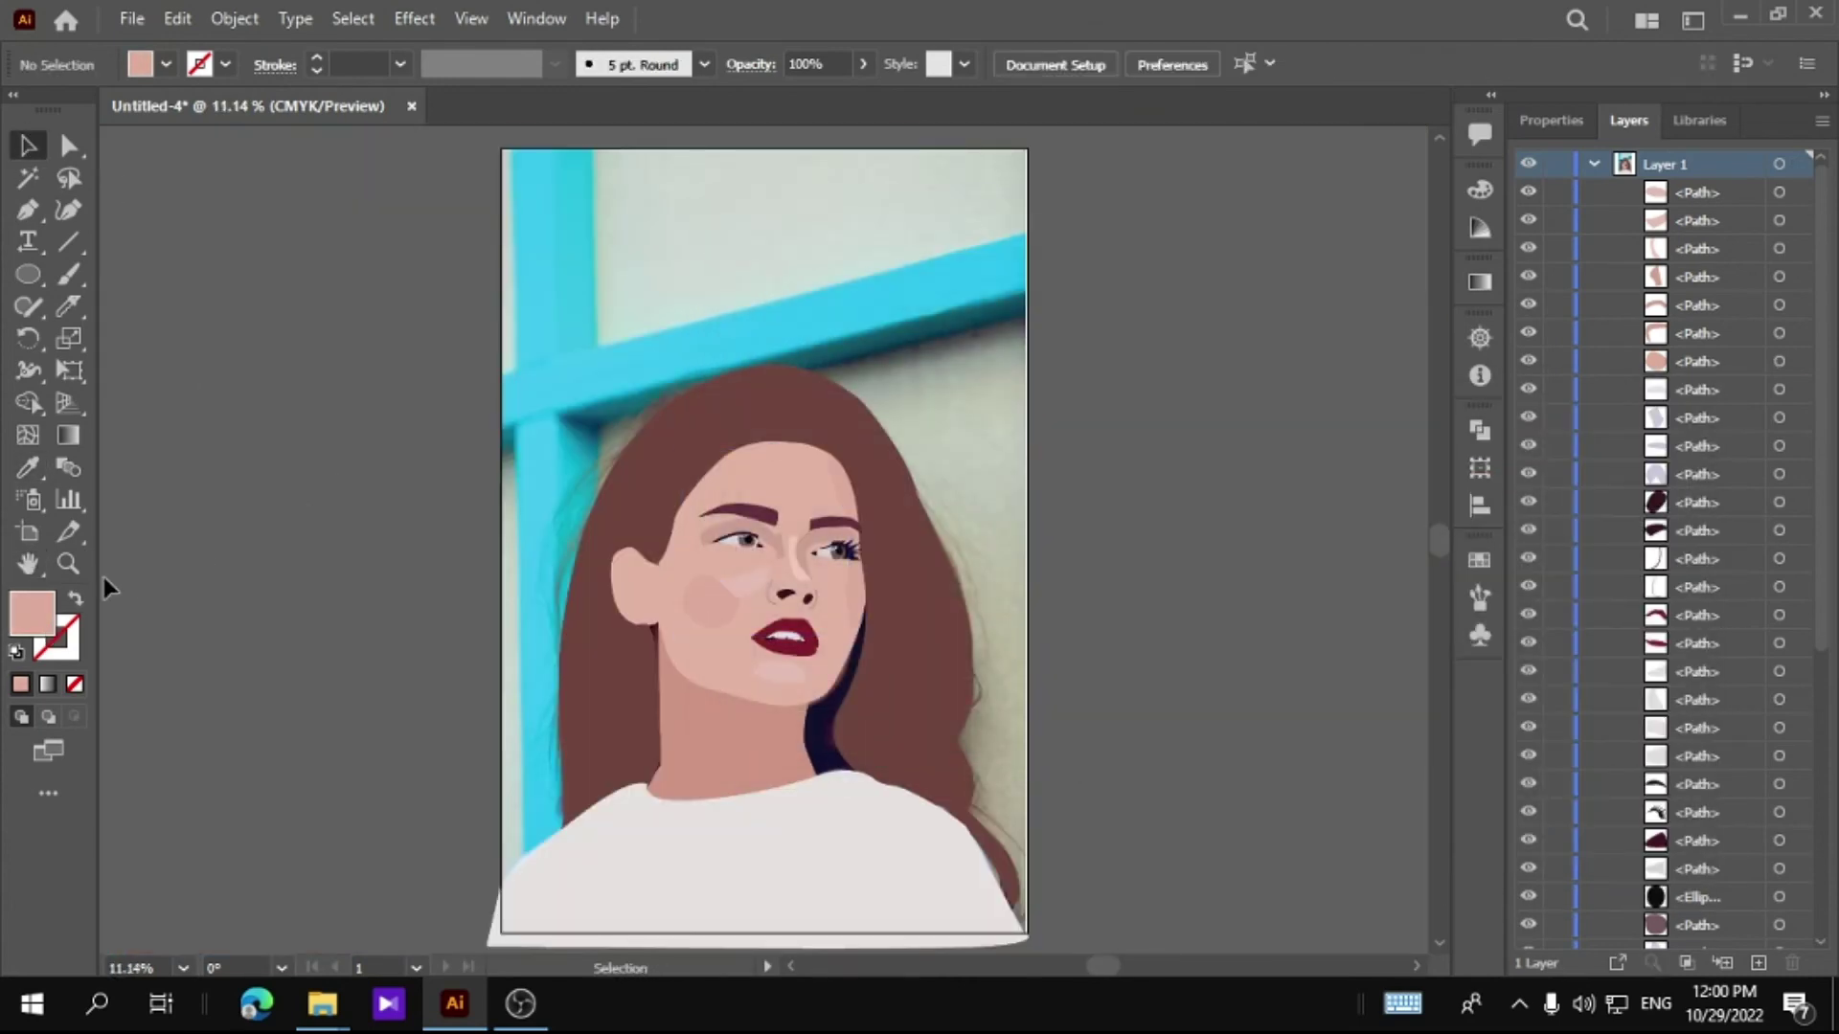
Step: Set both eyeshadows and the nose-bridge highlight to the muted pink cf9f92
left_click(67, 563)
left_click(623, 440)
left_click(675, 496)
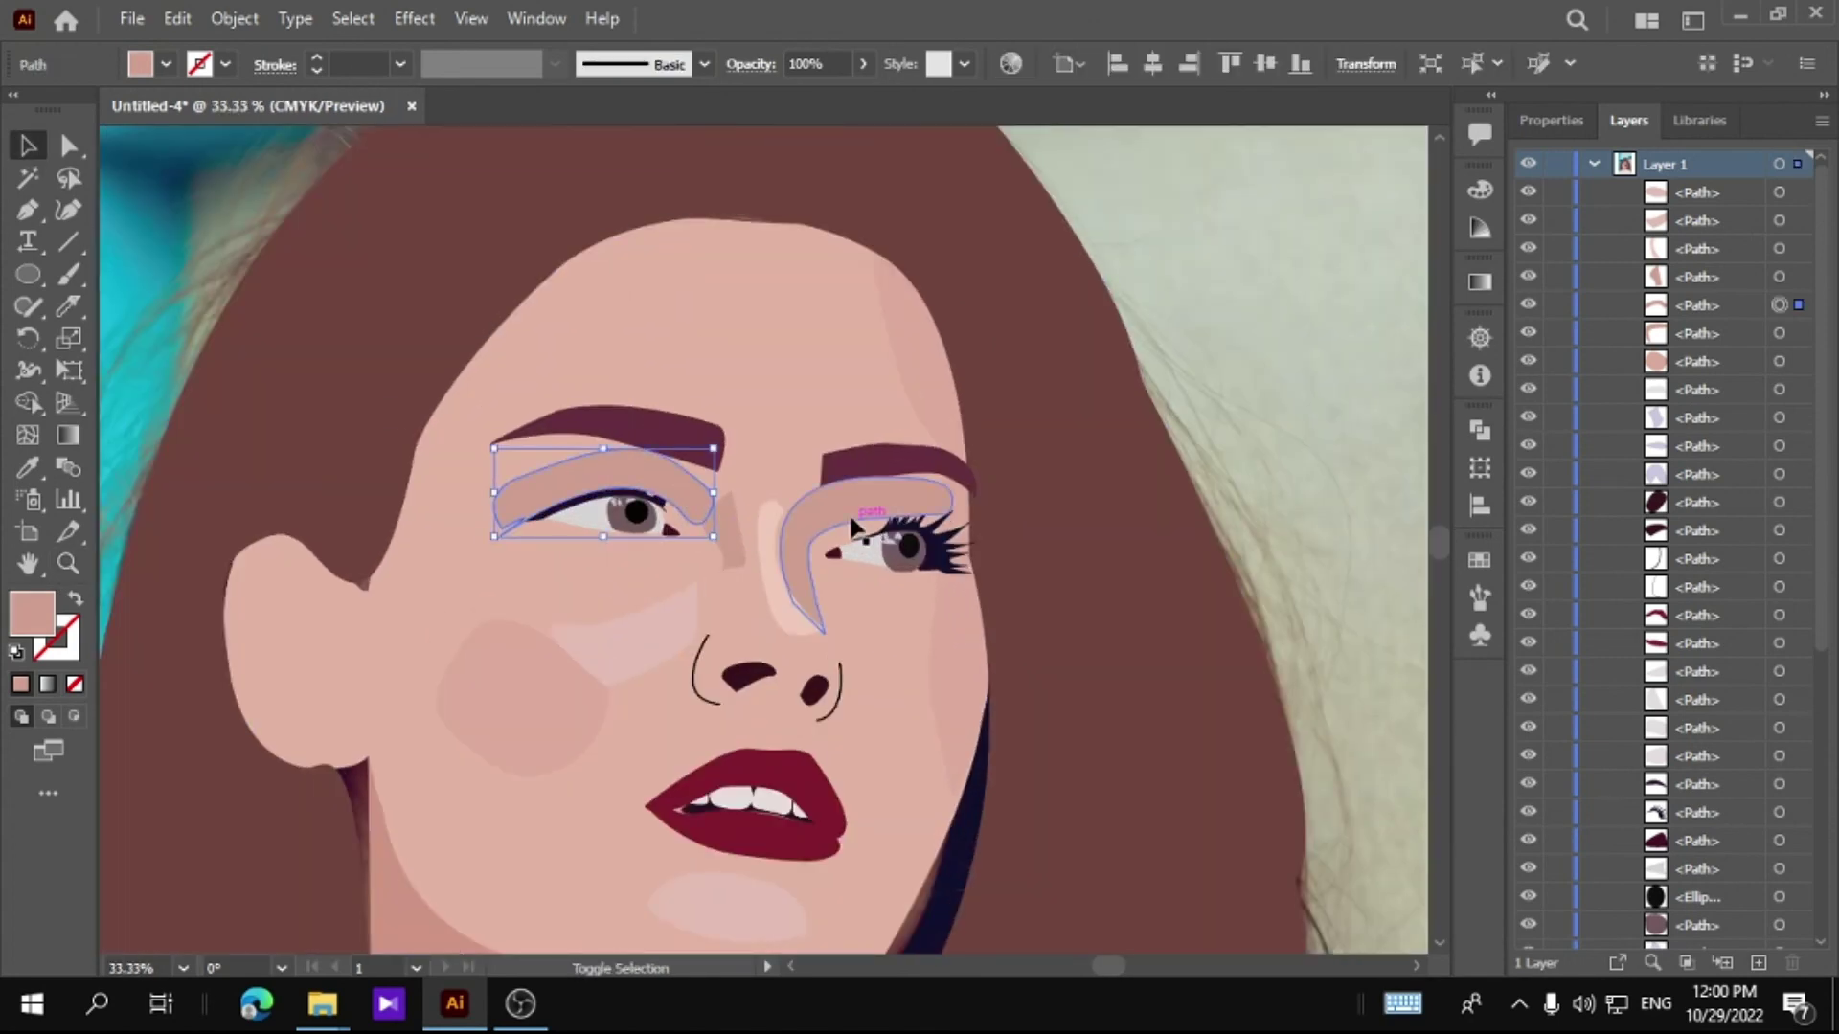
left_click(843, 534, "shift")
left_click(727, 536, "shift")
double_click(46, 616)
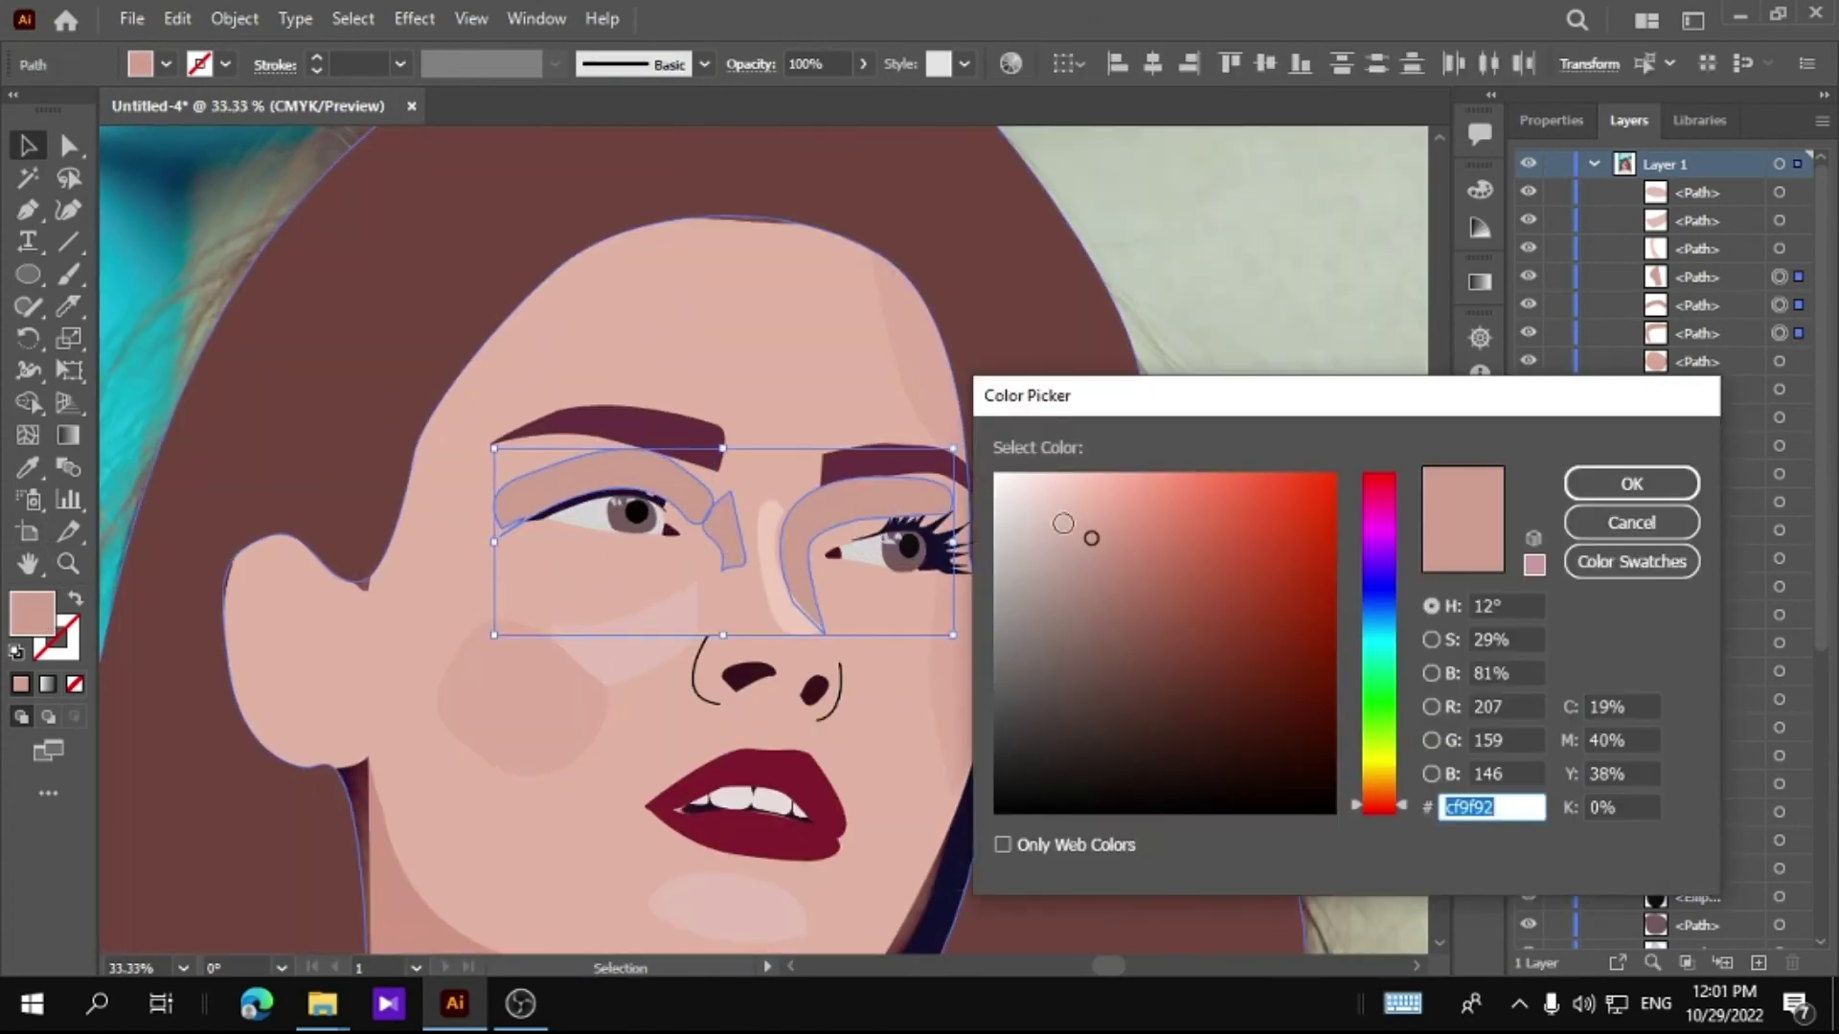
key("Return")
left_click(1394, 470)
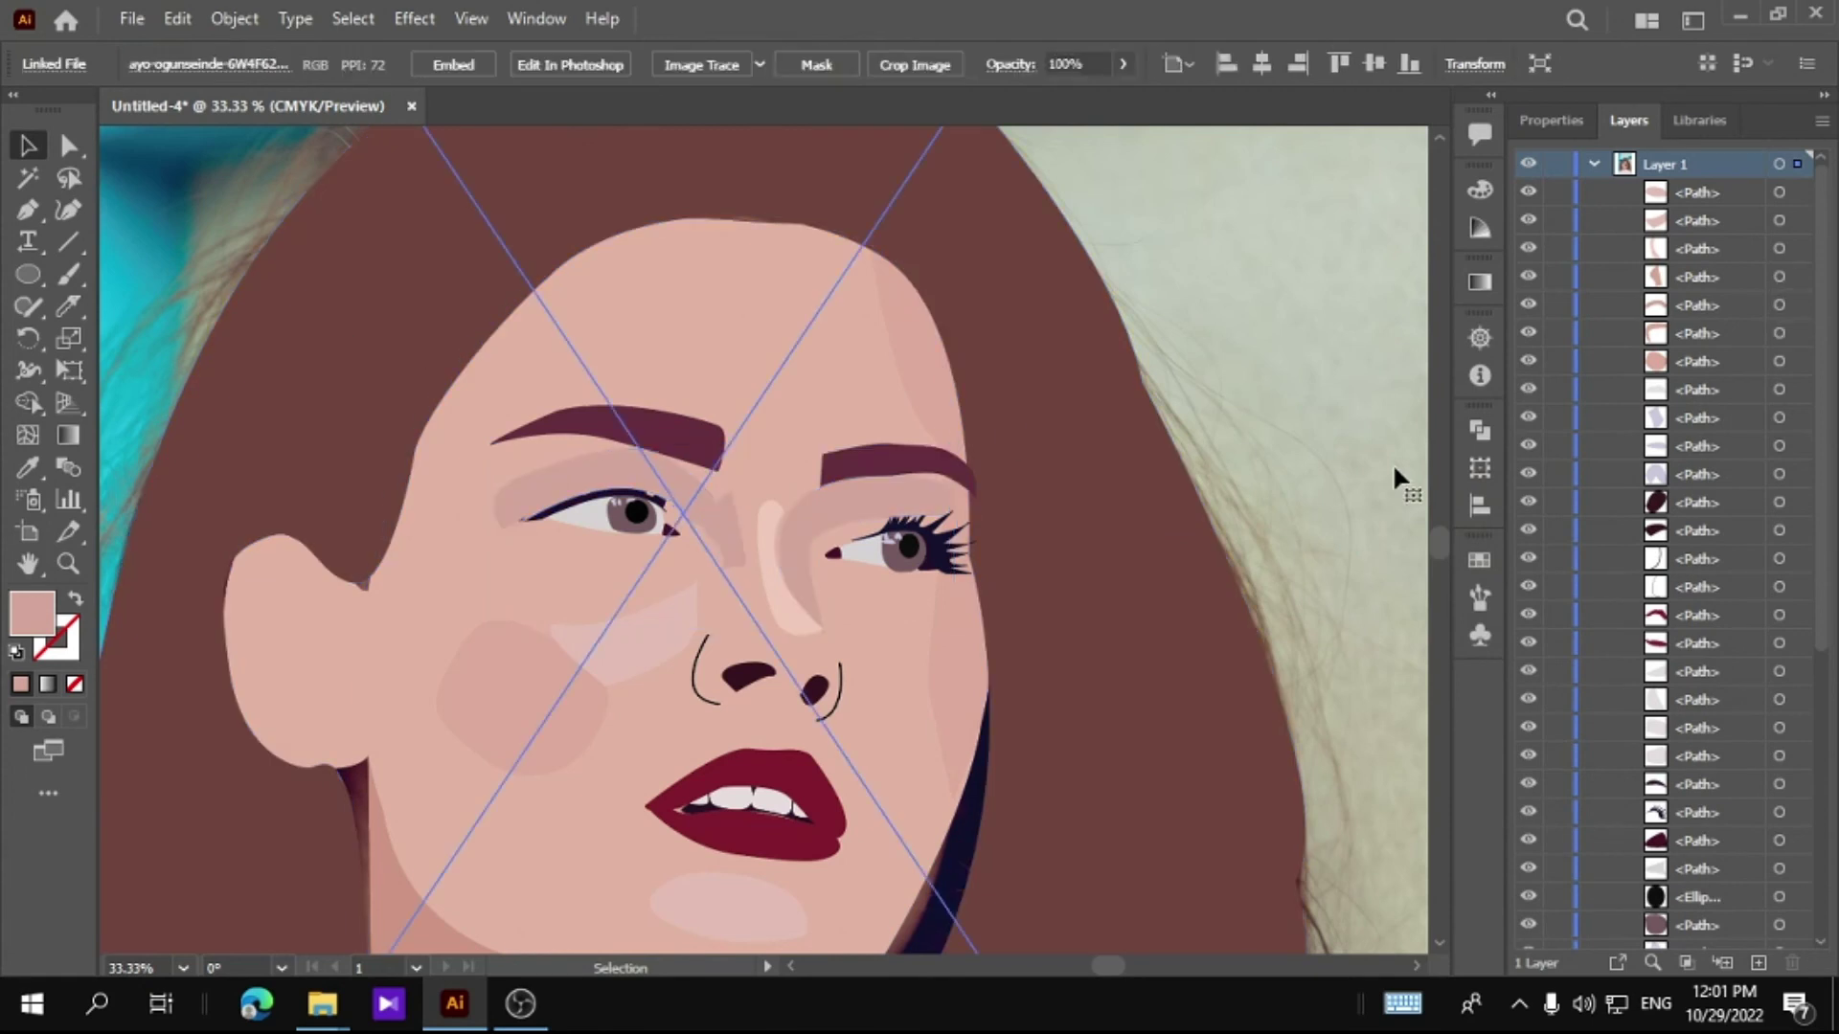
Step: Select the eyeshadow layers and drag them below the eyelashes in Layers
left_click(1701, 221)
left_click(1695, 361, "shift")
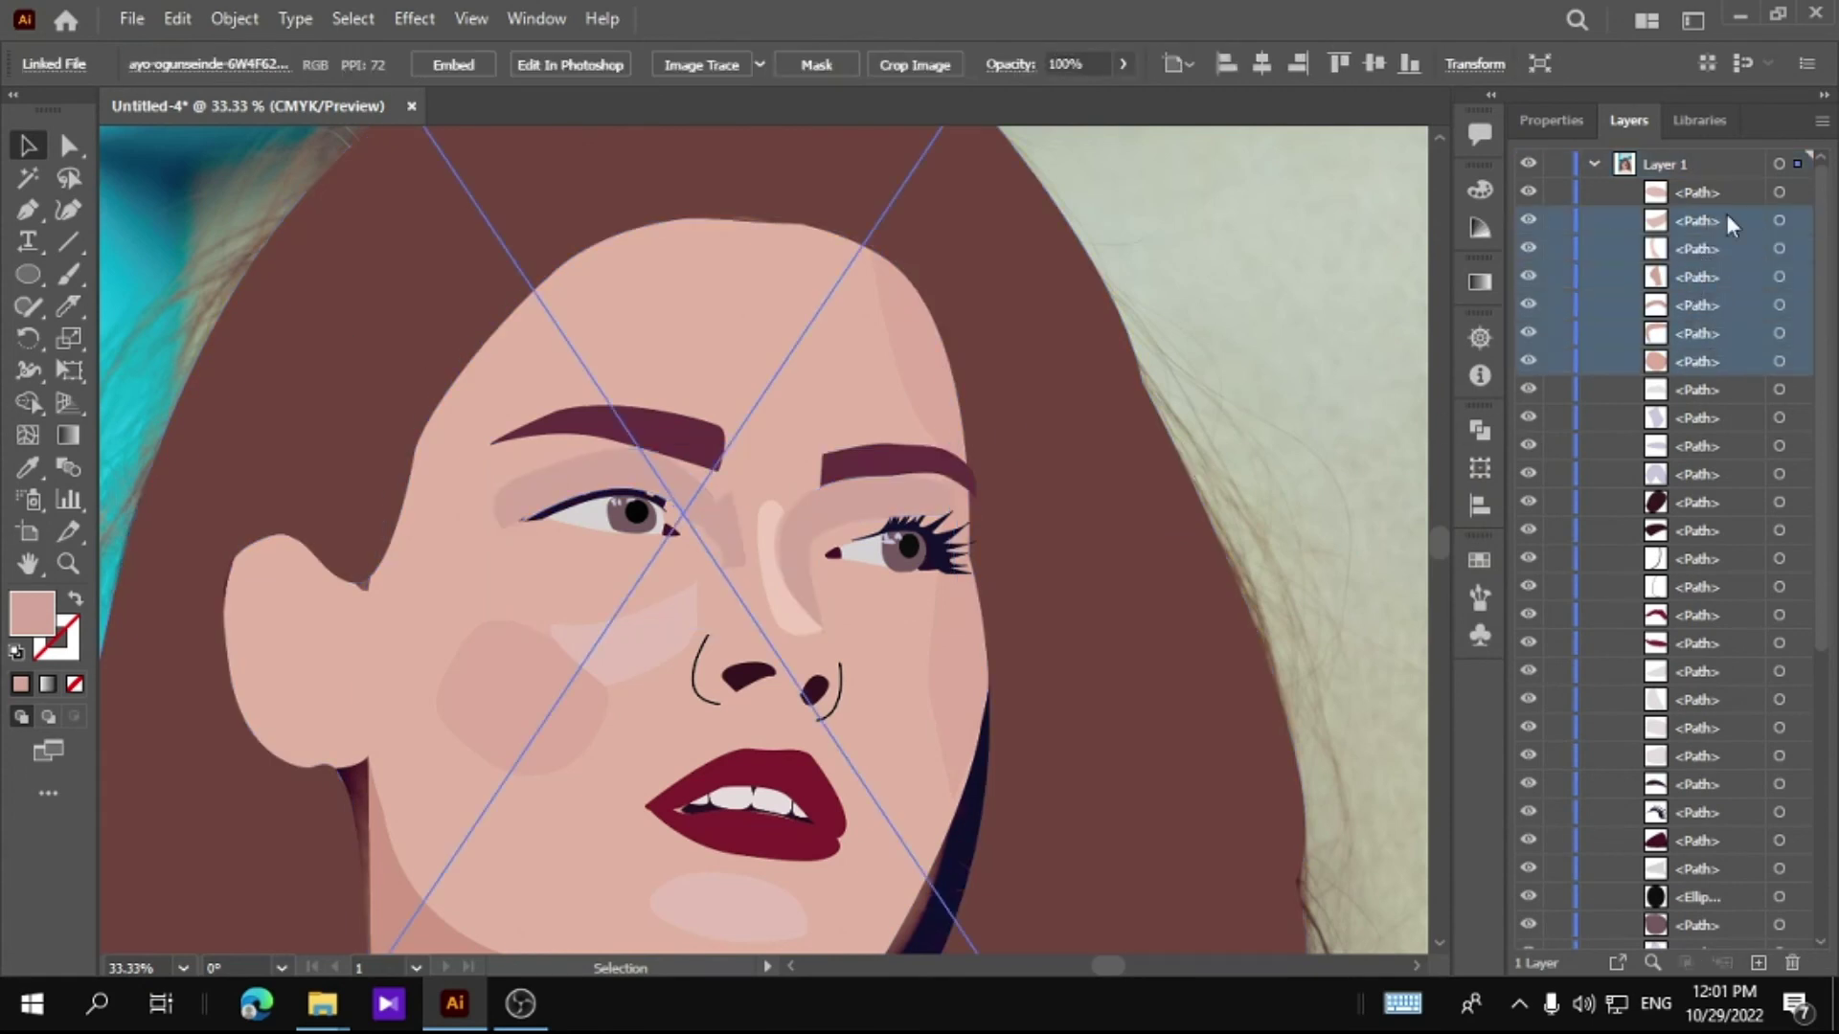
left_click_drag(1709, 362, 1714, 277)
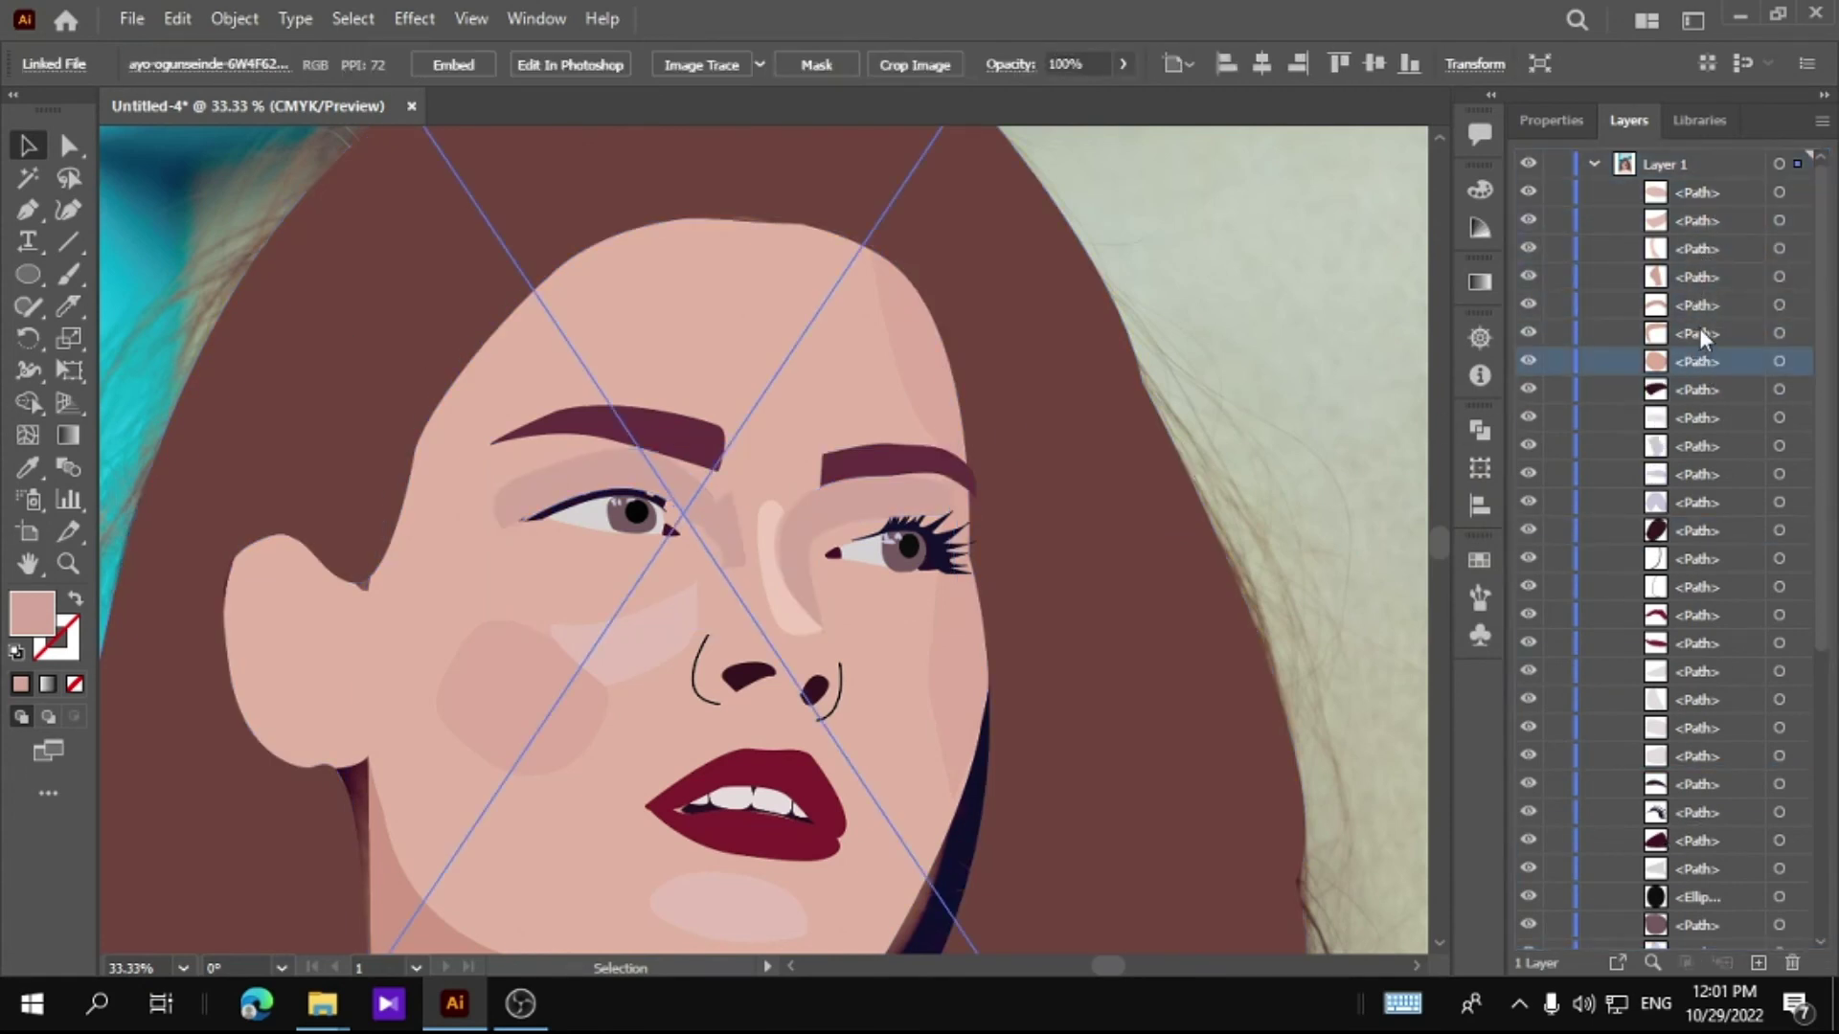
left_click(1720, 221, "shift")
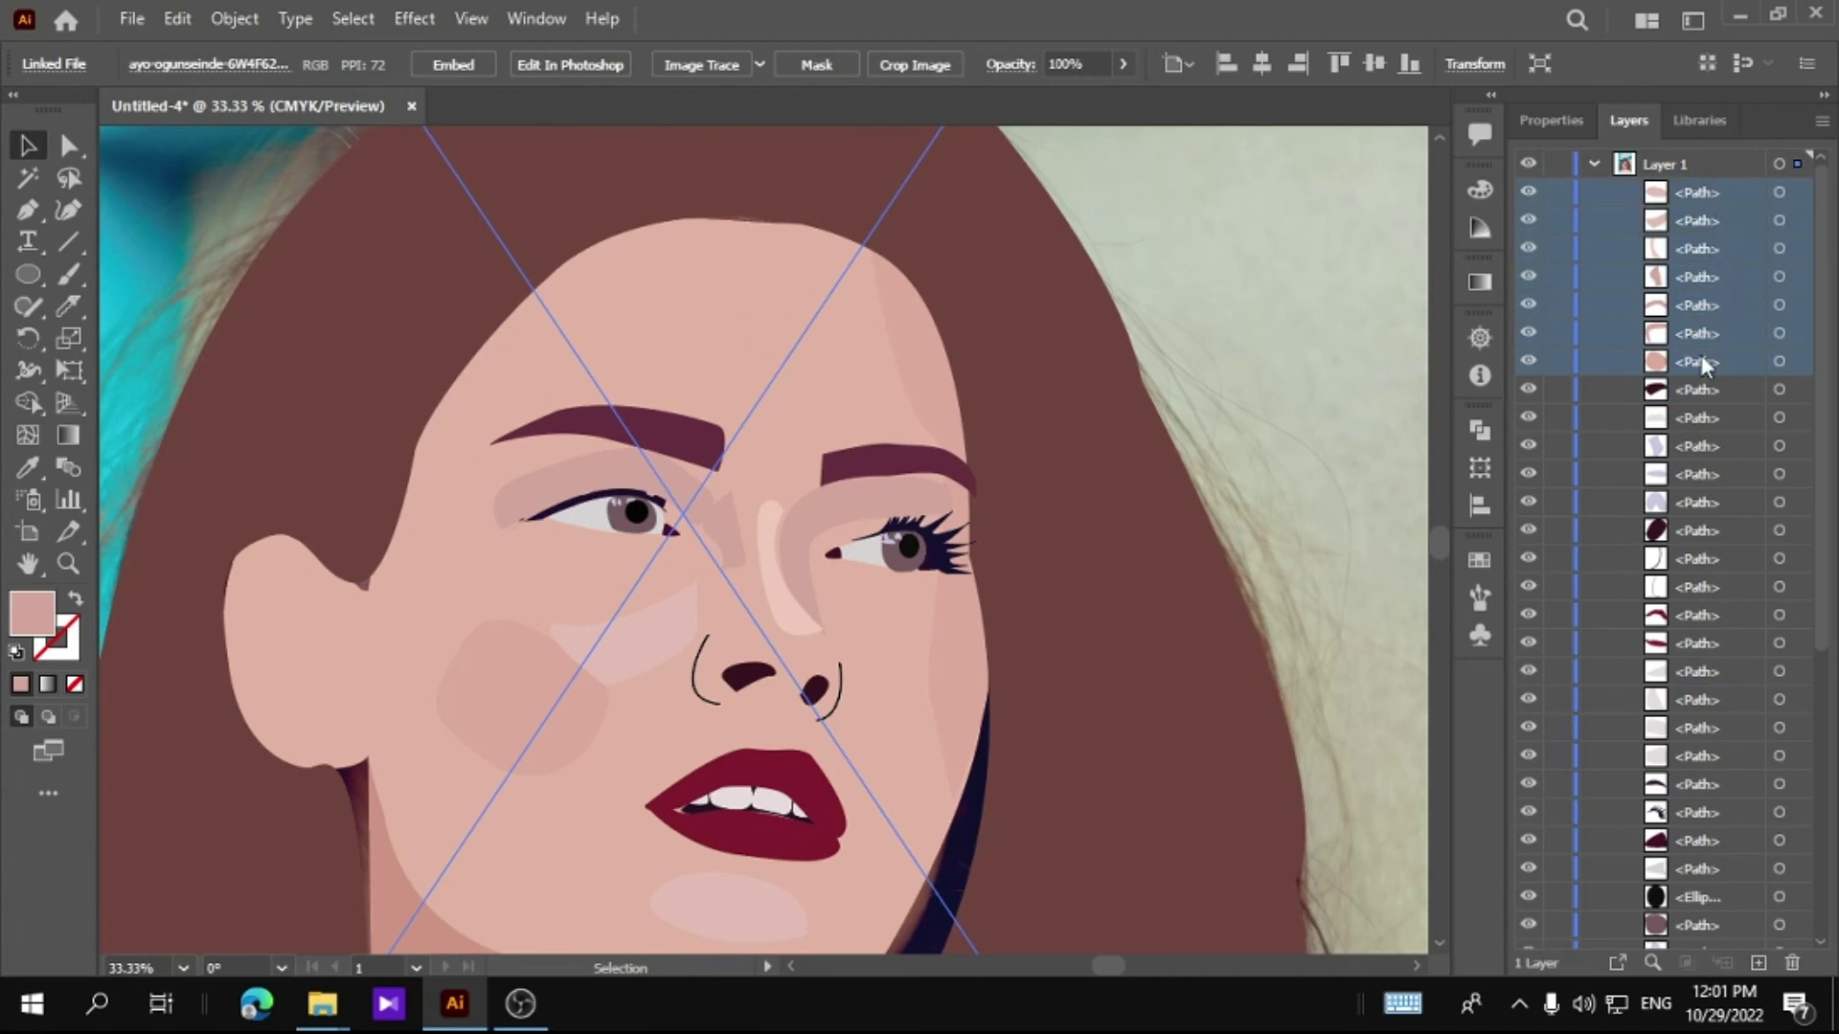
mouse_move(1701, 354)
left_mouse_down()
mouse_move(1680, 896)
mouse_move(1700, 852)
left_mouse_up()
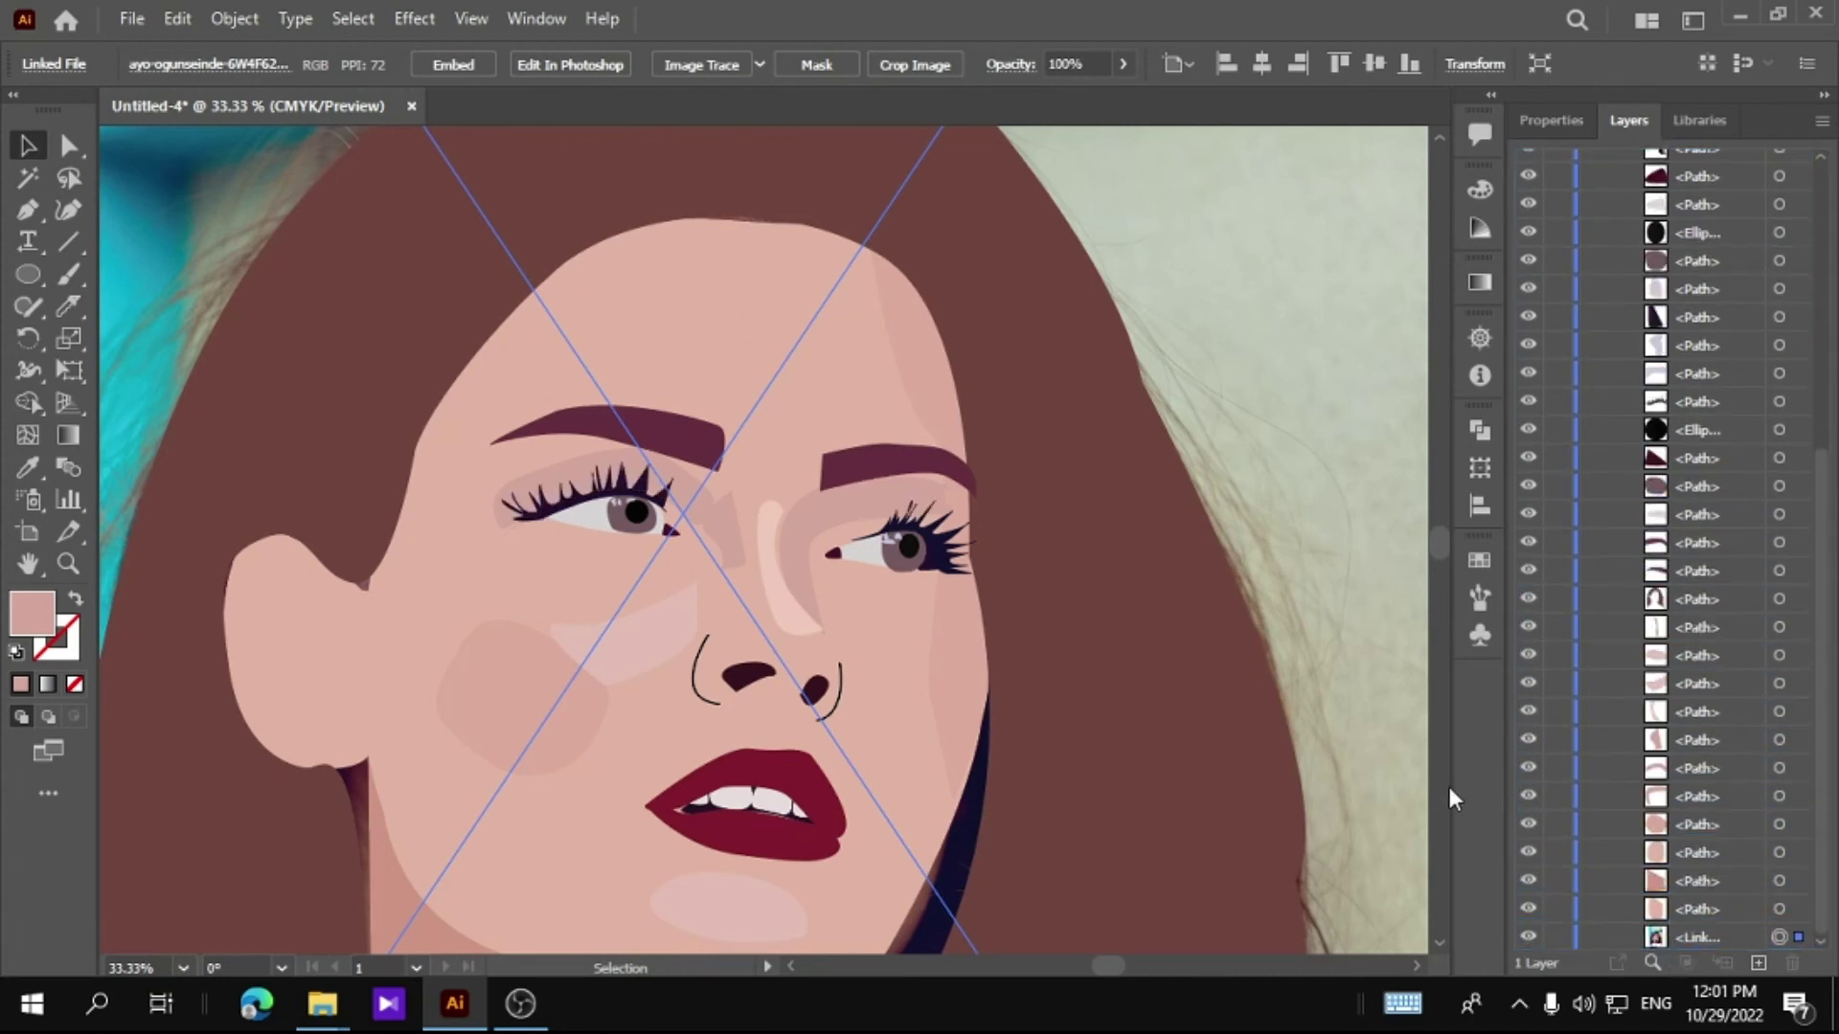
Step: Zoom in on the nose, lips and chin and select the chin highlight
scroll(1106, 613, "down", 1)
key("ctrl+minus")
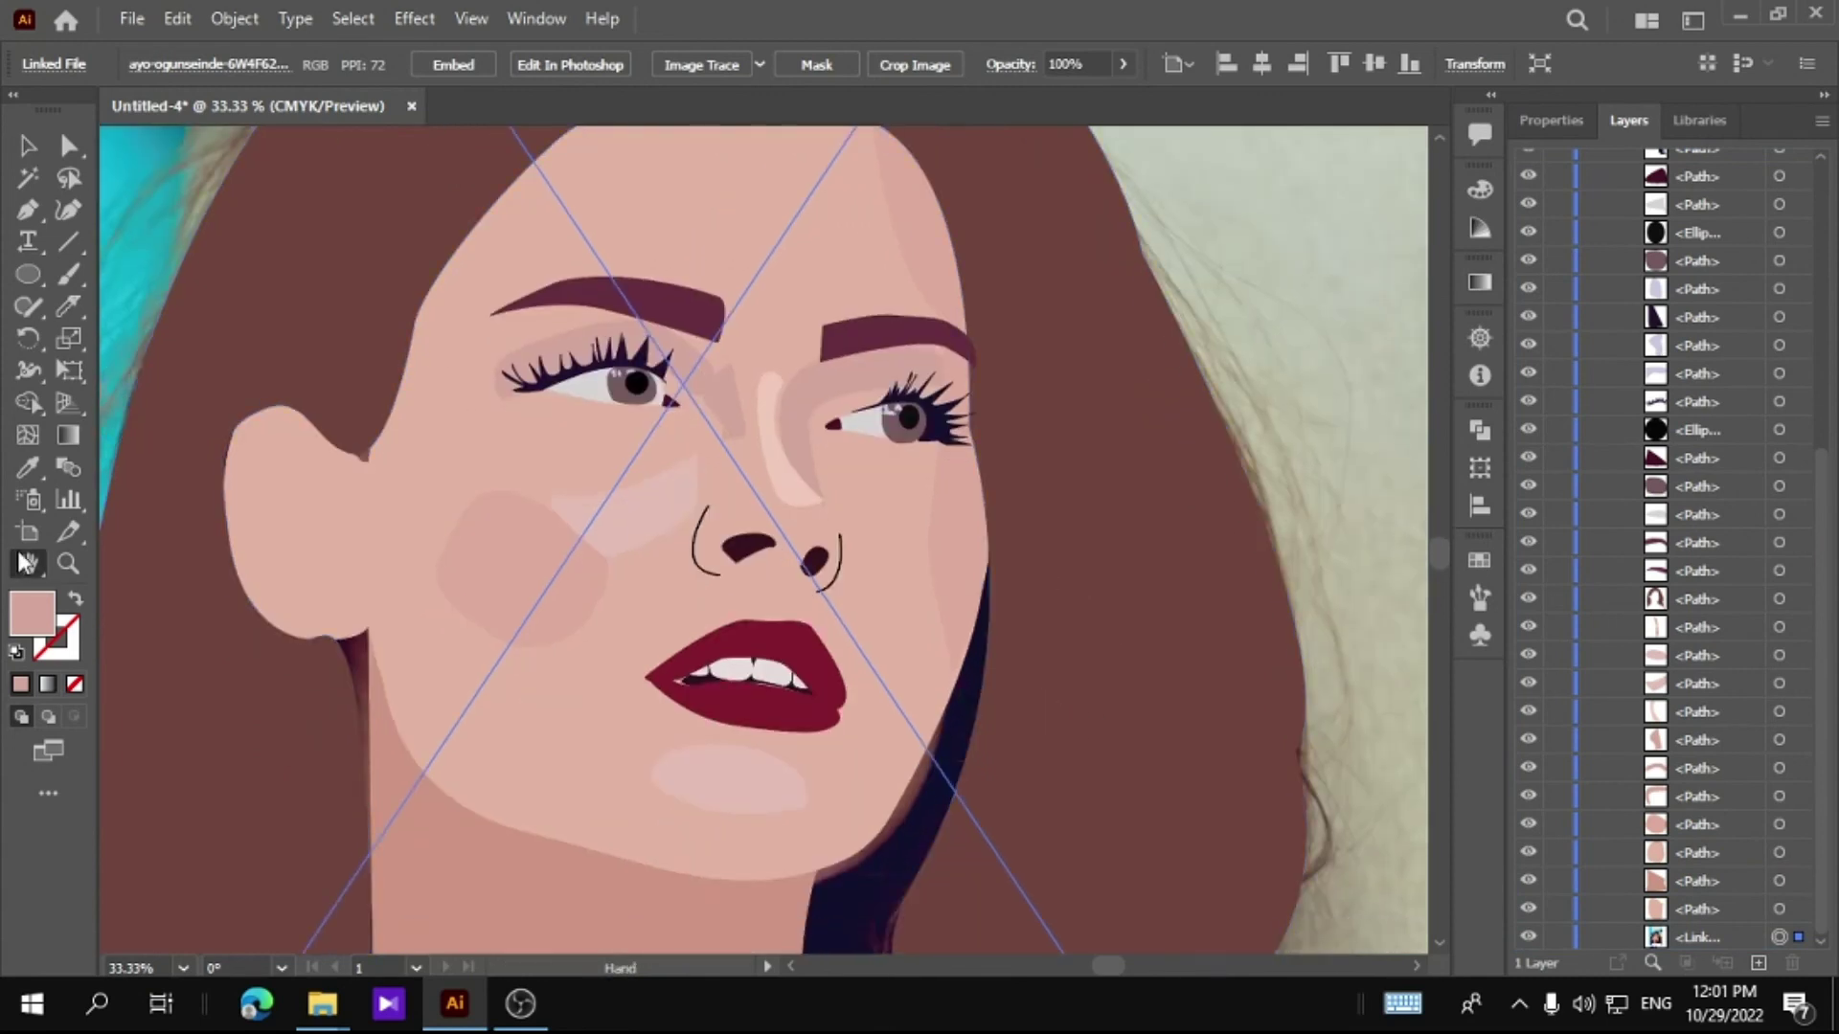
key("ctrl+0")
left_click(273, 612)
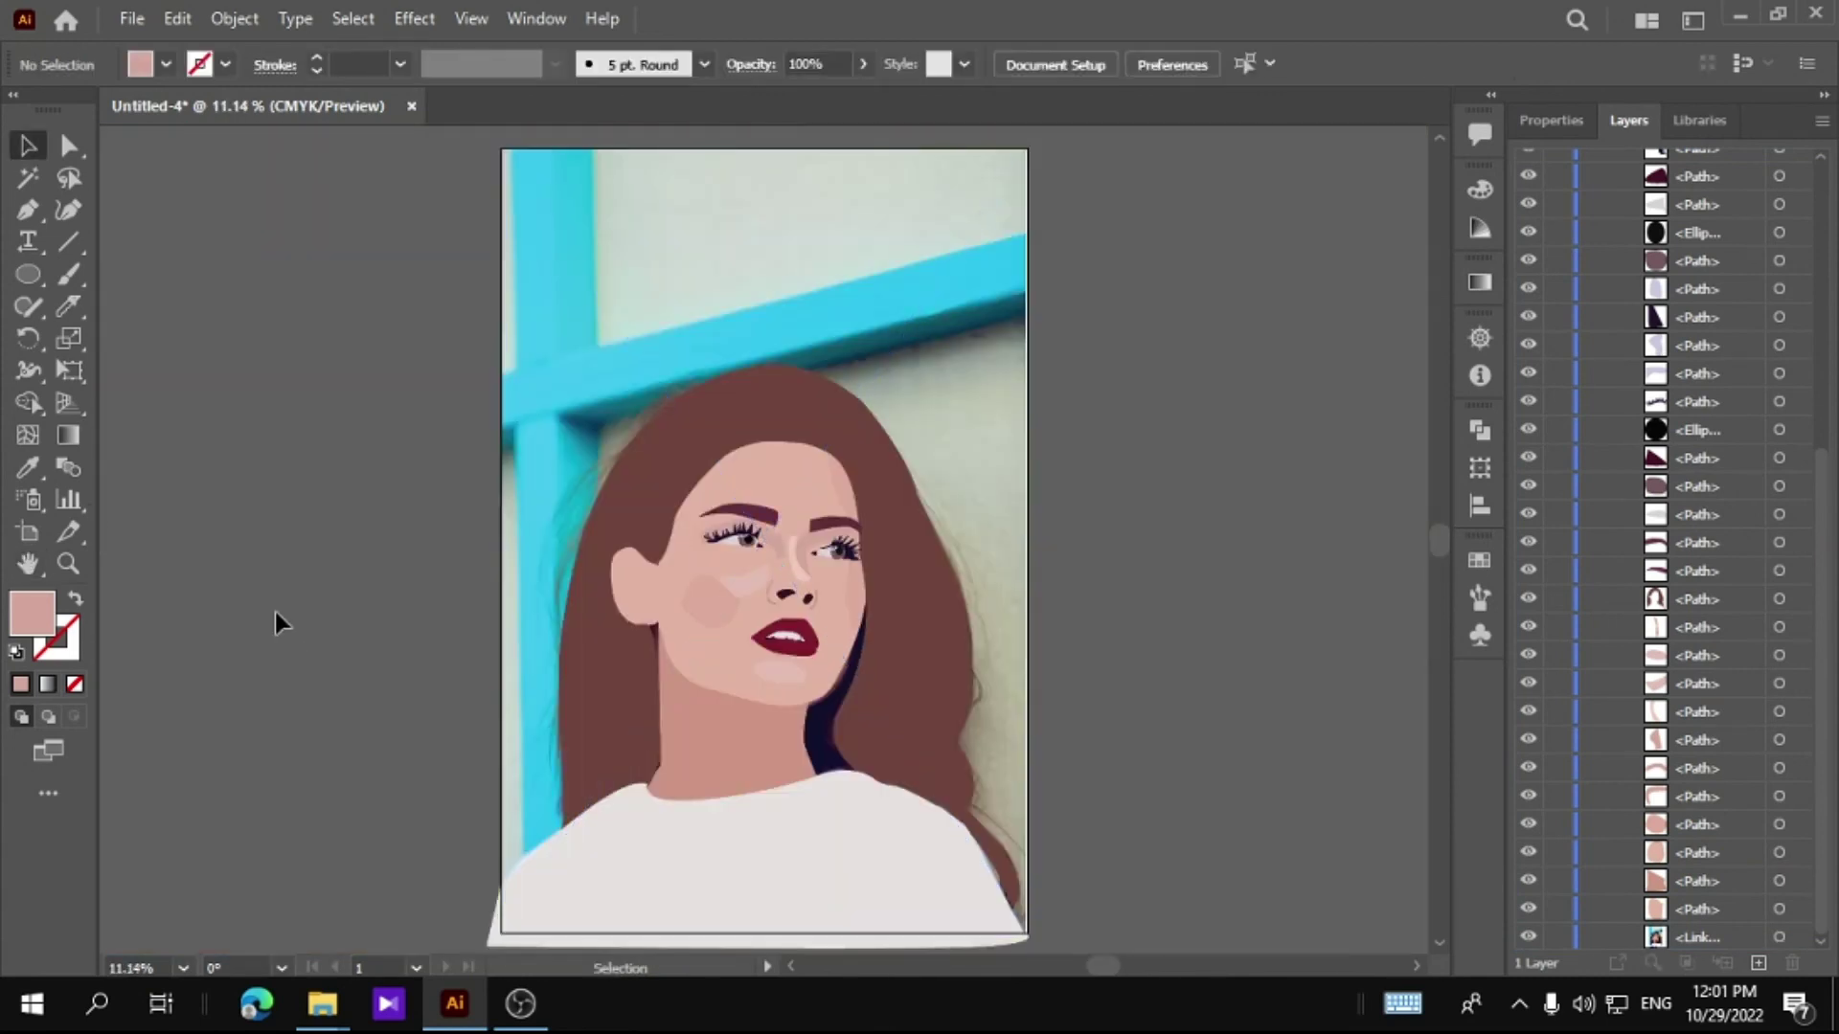
left_click(68, 563)
left_click_drag(798, 561, 867, 714)
left_click(701, 687, "alt")
left_click(702, 686, "alt")
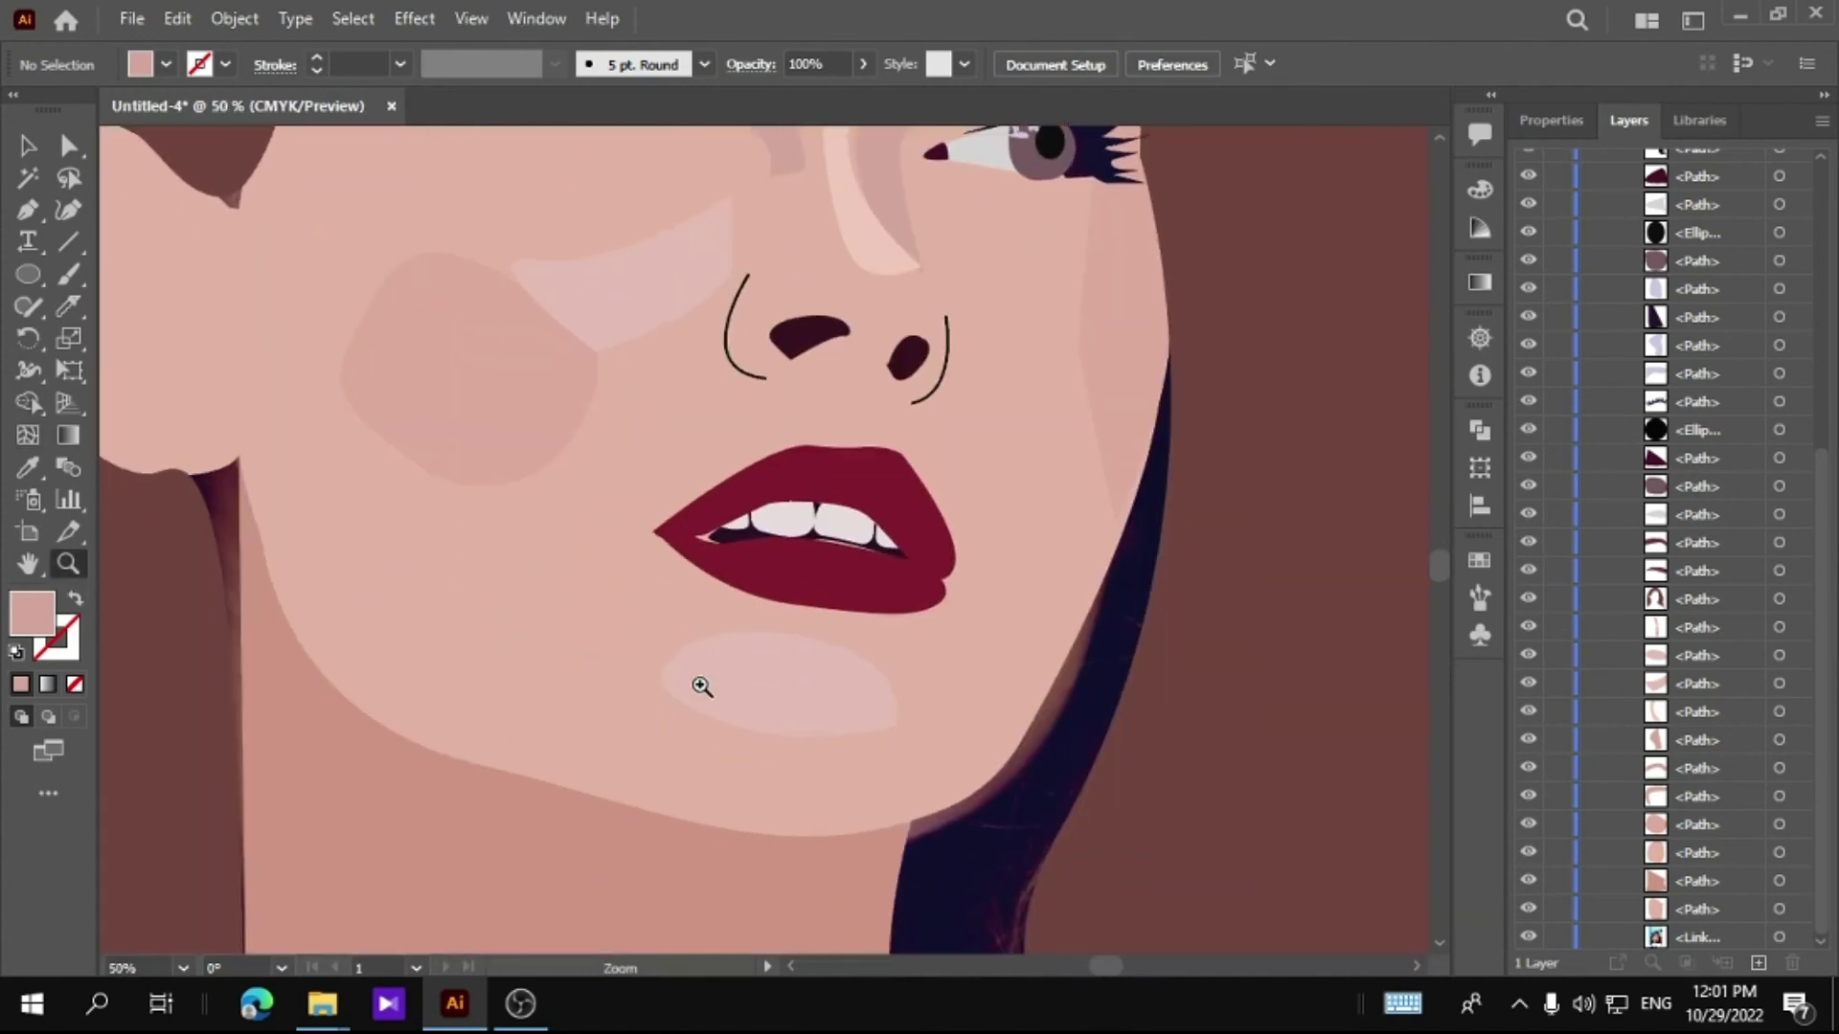
left_click(762, 707)
key("Return")
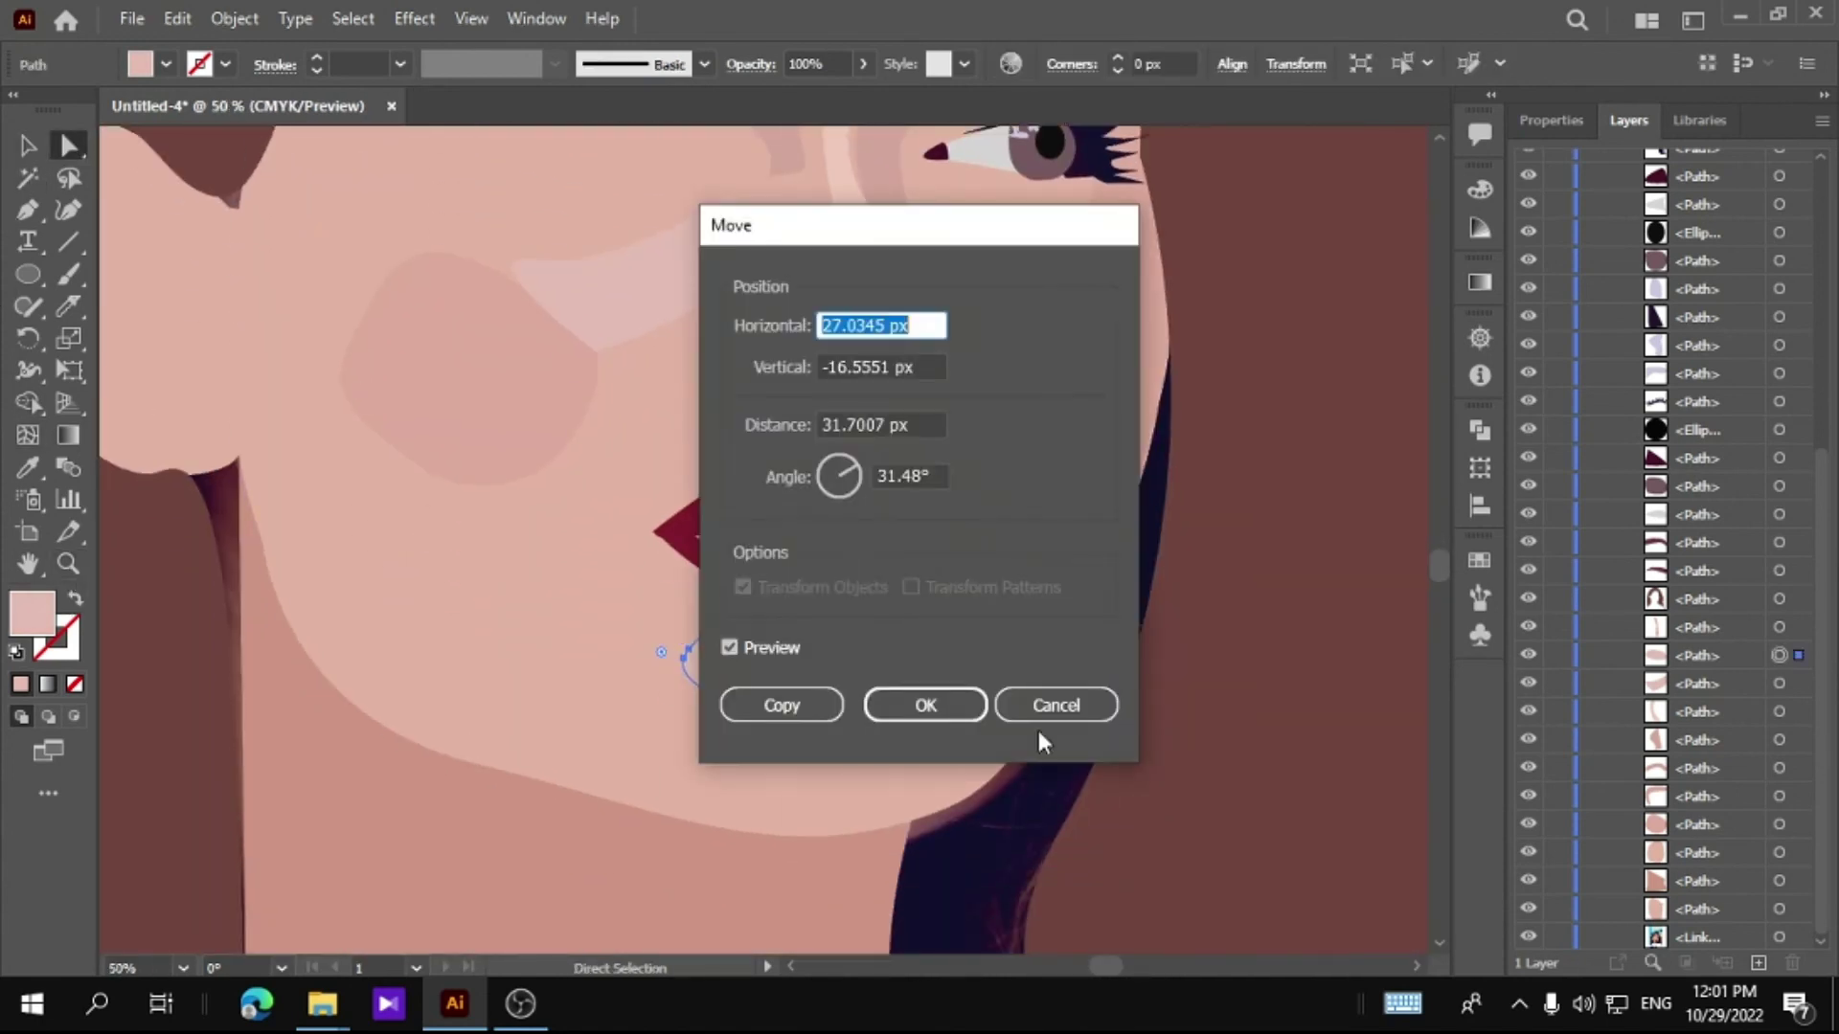
left_click(1049, 704)
Step: Drag the chin highlight's anchors to reshape it into a smoother oval
key("a")
left_click(905, 735)
left_click_drag(895, 729, 871, 724)
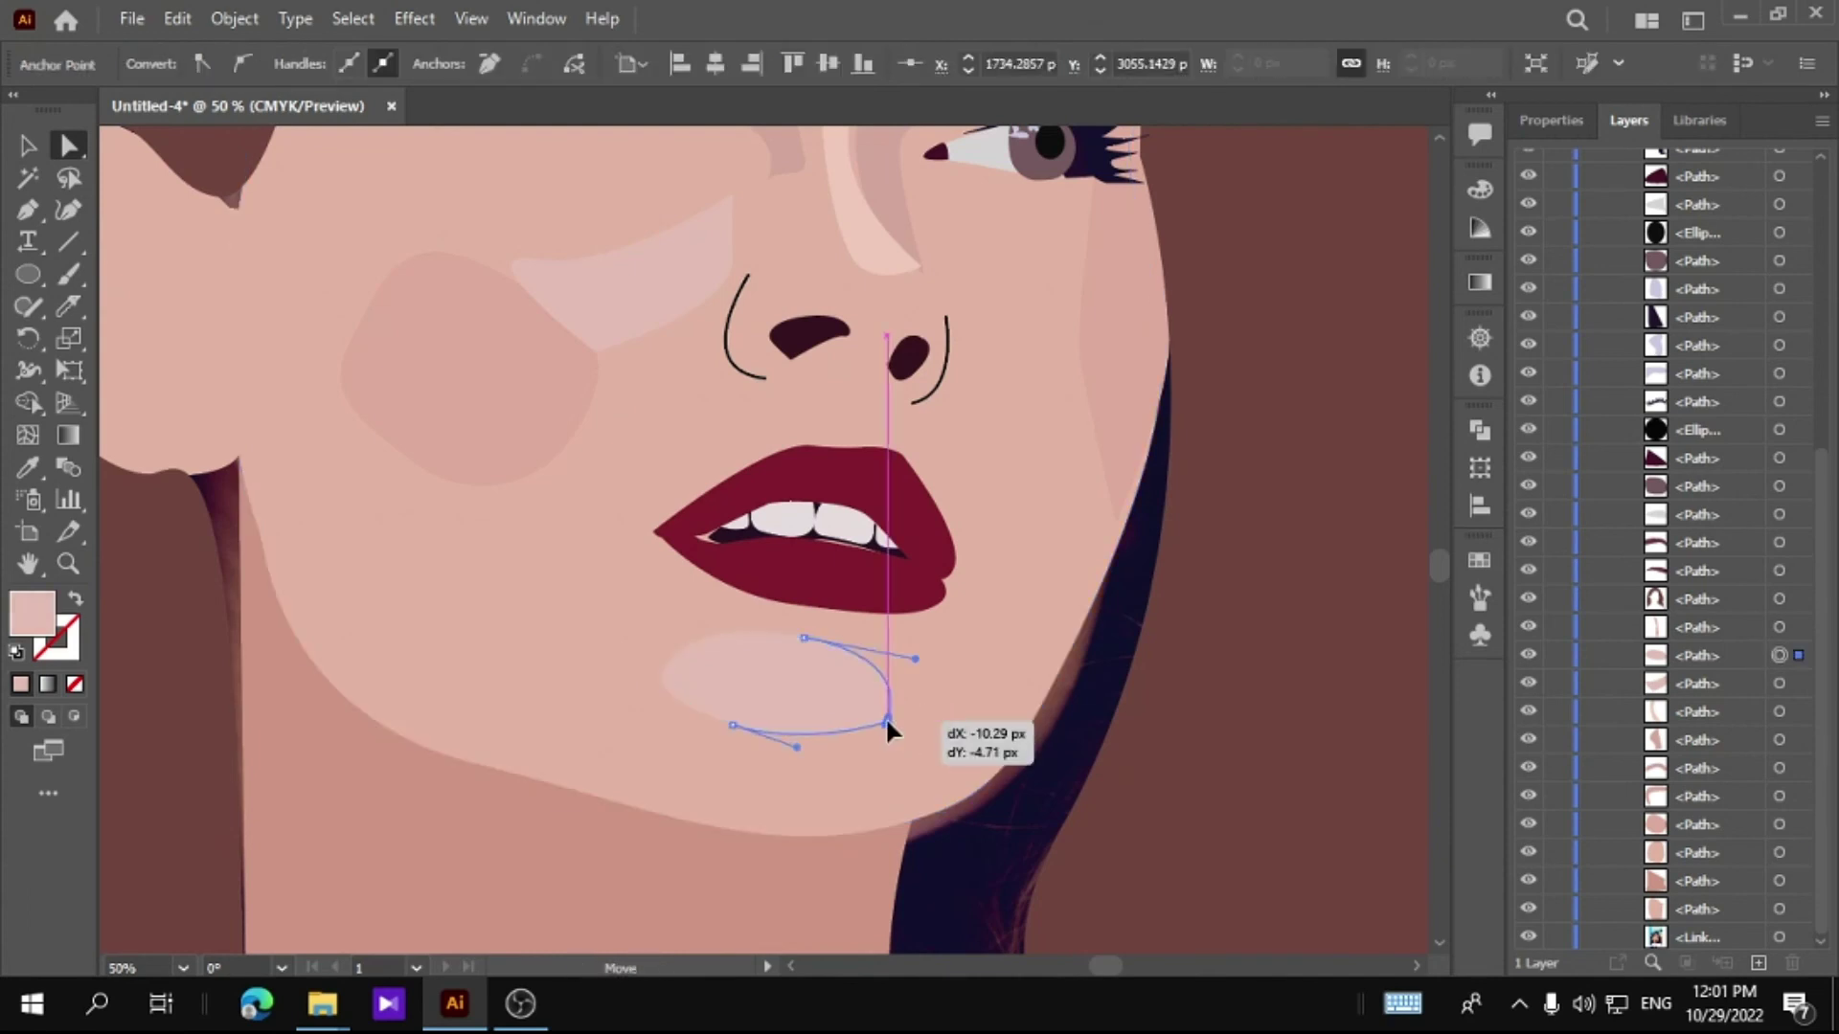
left_click(665, 677)
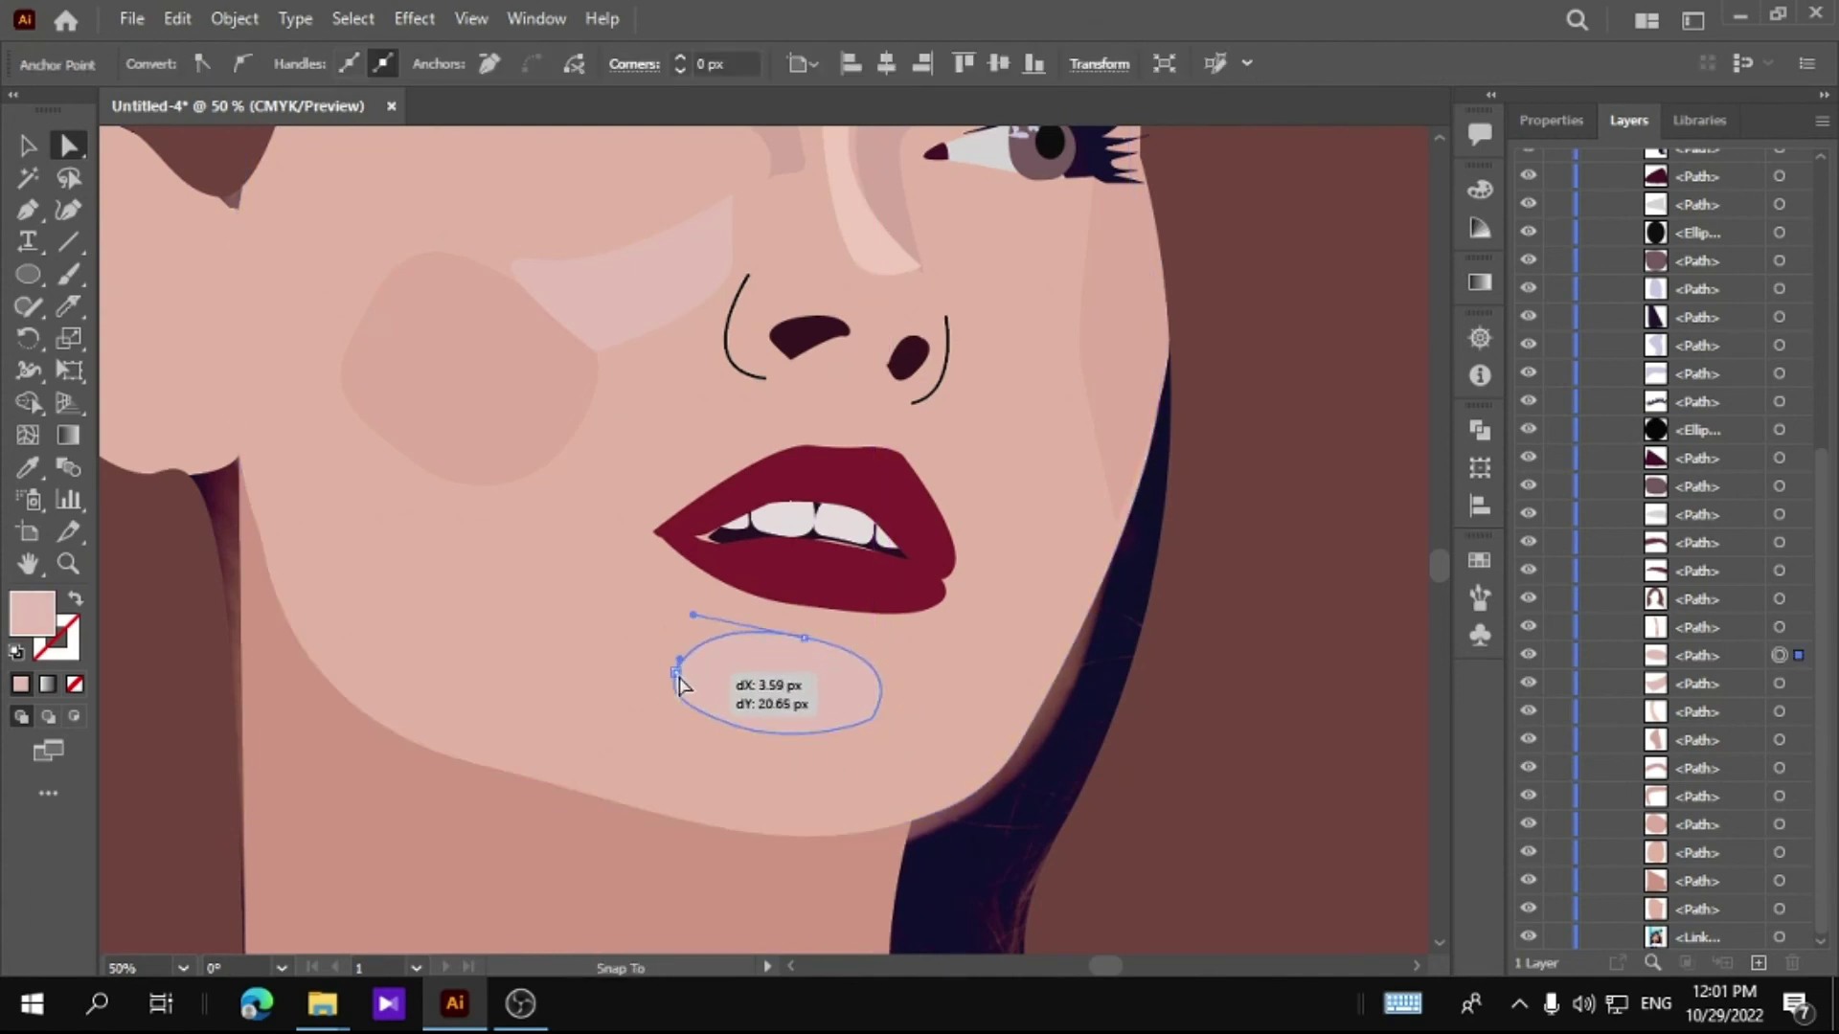
left_click_drag(674, 663, 676, 665)
left_click(603, 685)
scroll(958, 546, "up", 3)
scroll(829, 565, "up", 4)
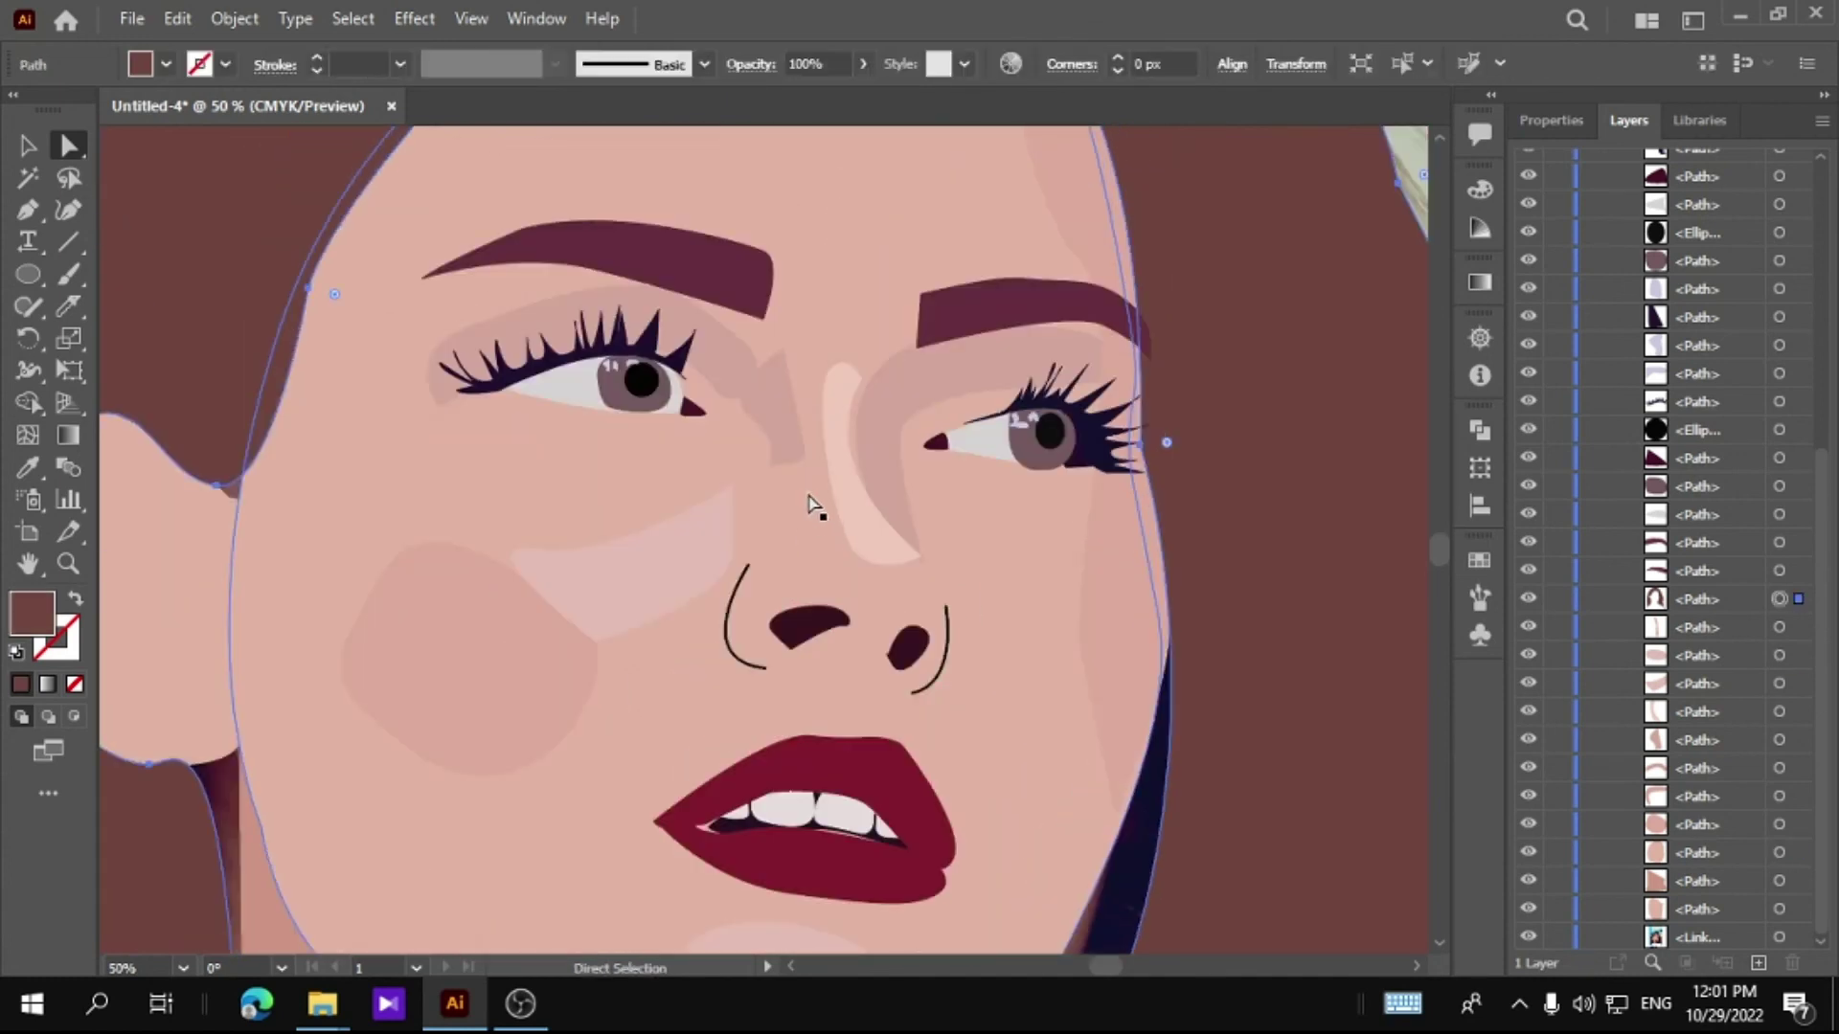
scroll(829, 565, "up", 5)
double_click(27, 564)
left_click(17, 151)
left_click(207, 640)
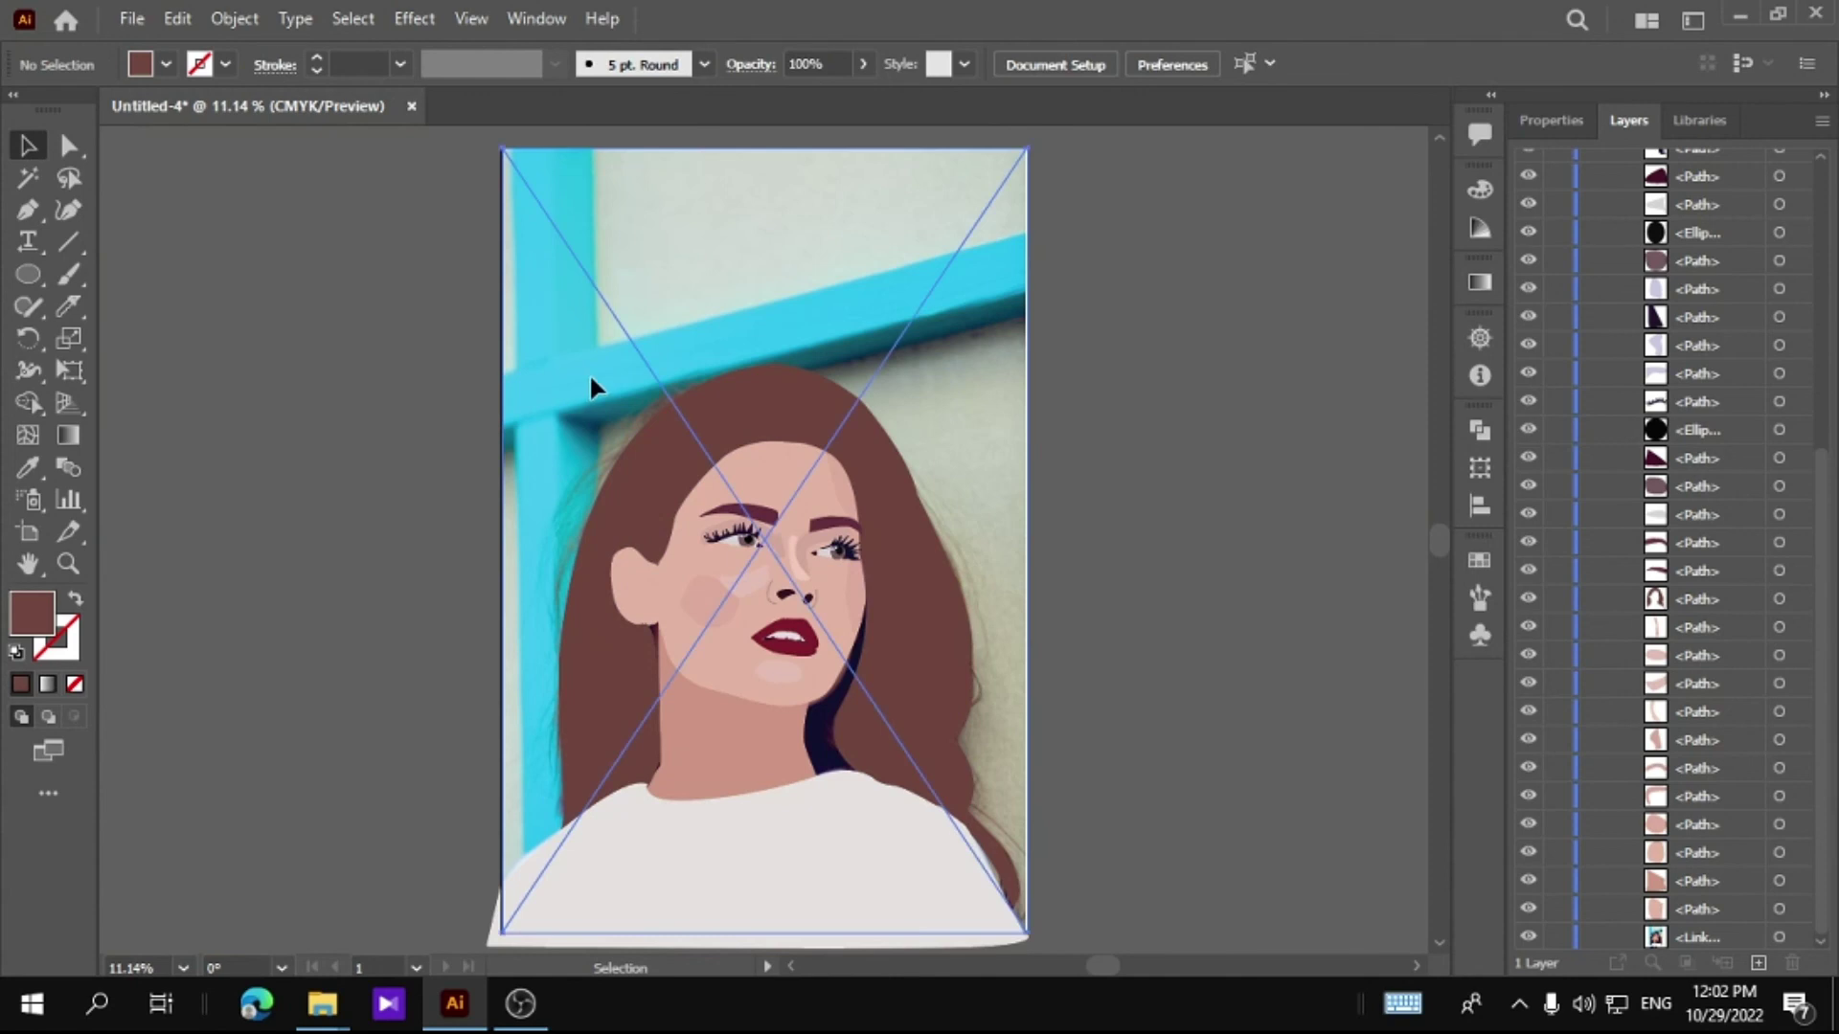
Step: Move the reference photo off the artboard and delete it
left_click_drag(590, 379, 582, 371)
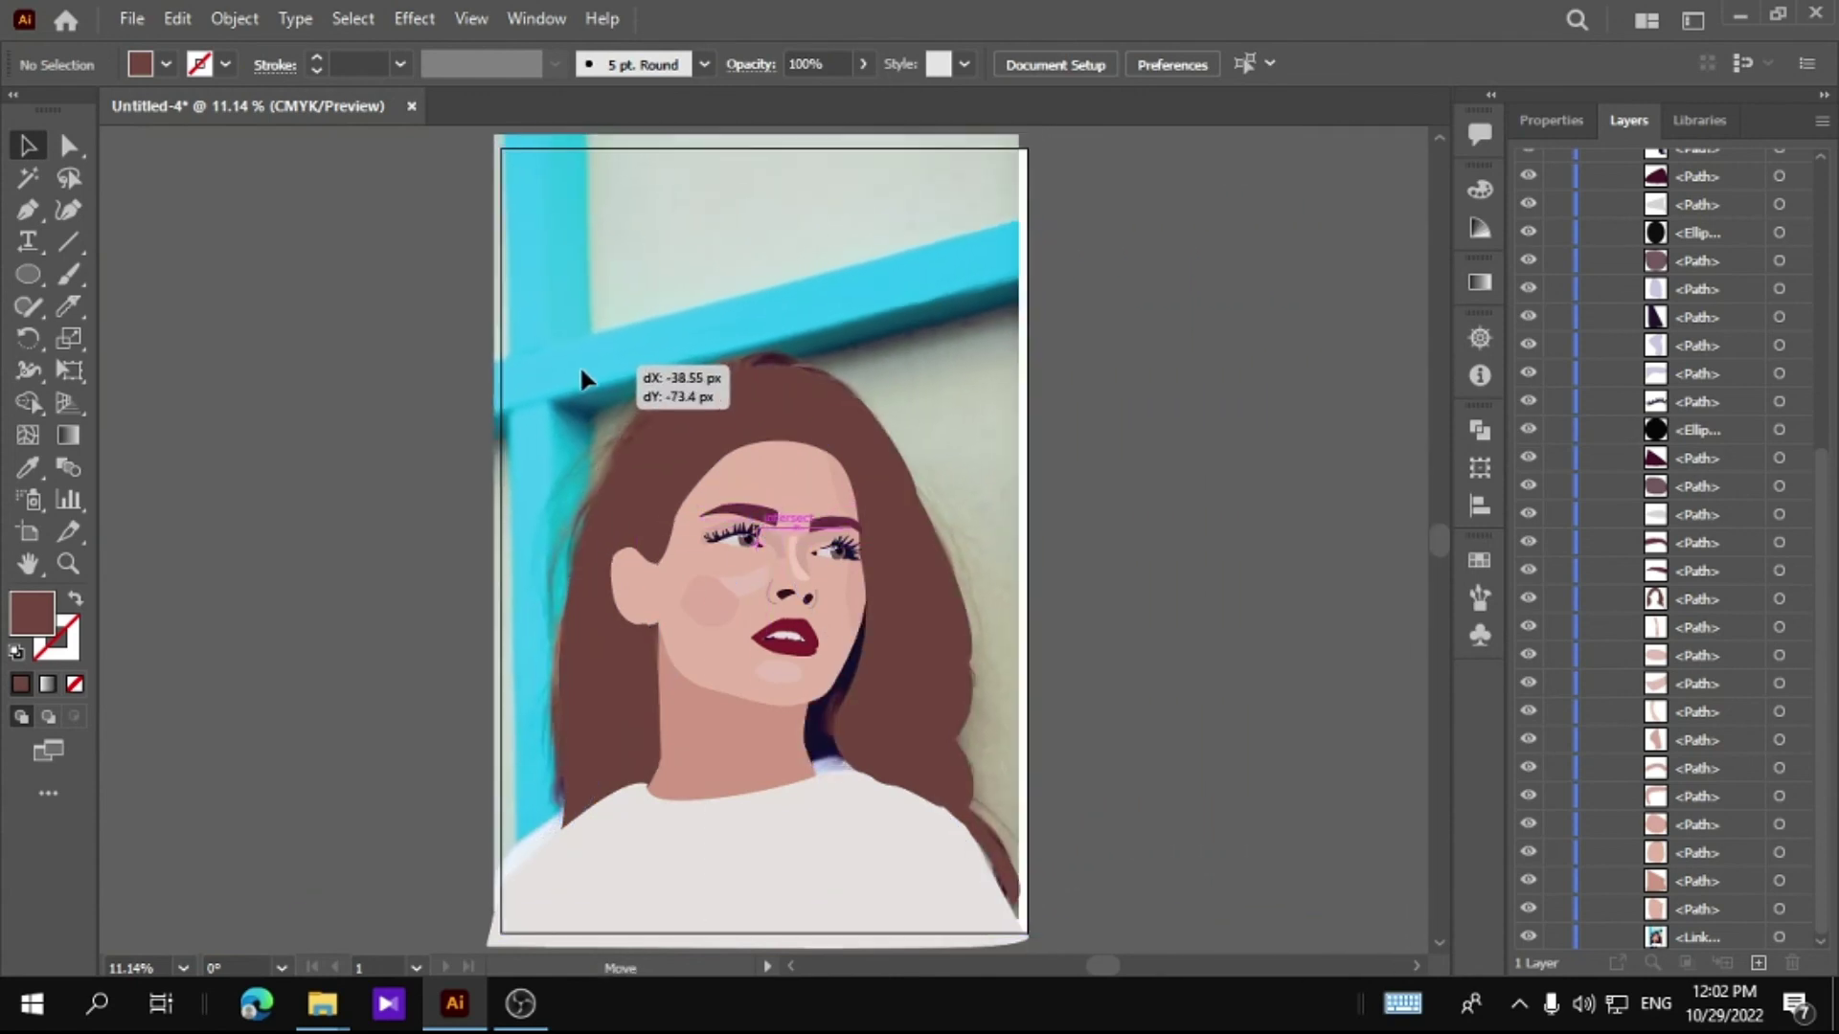
mouse_move(581, 371)
left_mouse_down()
mouse_move(592, 388)
mouse_move(1116, 361)
left_mouse_up()
left_click(448, 601)
key("Delete")
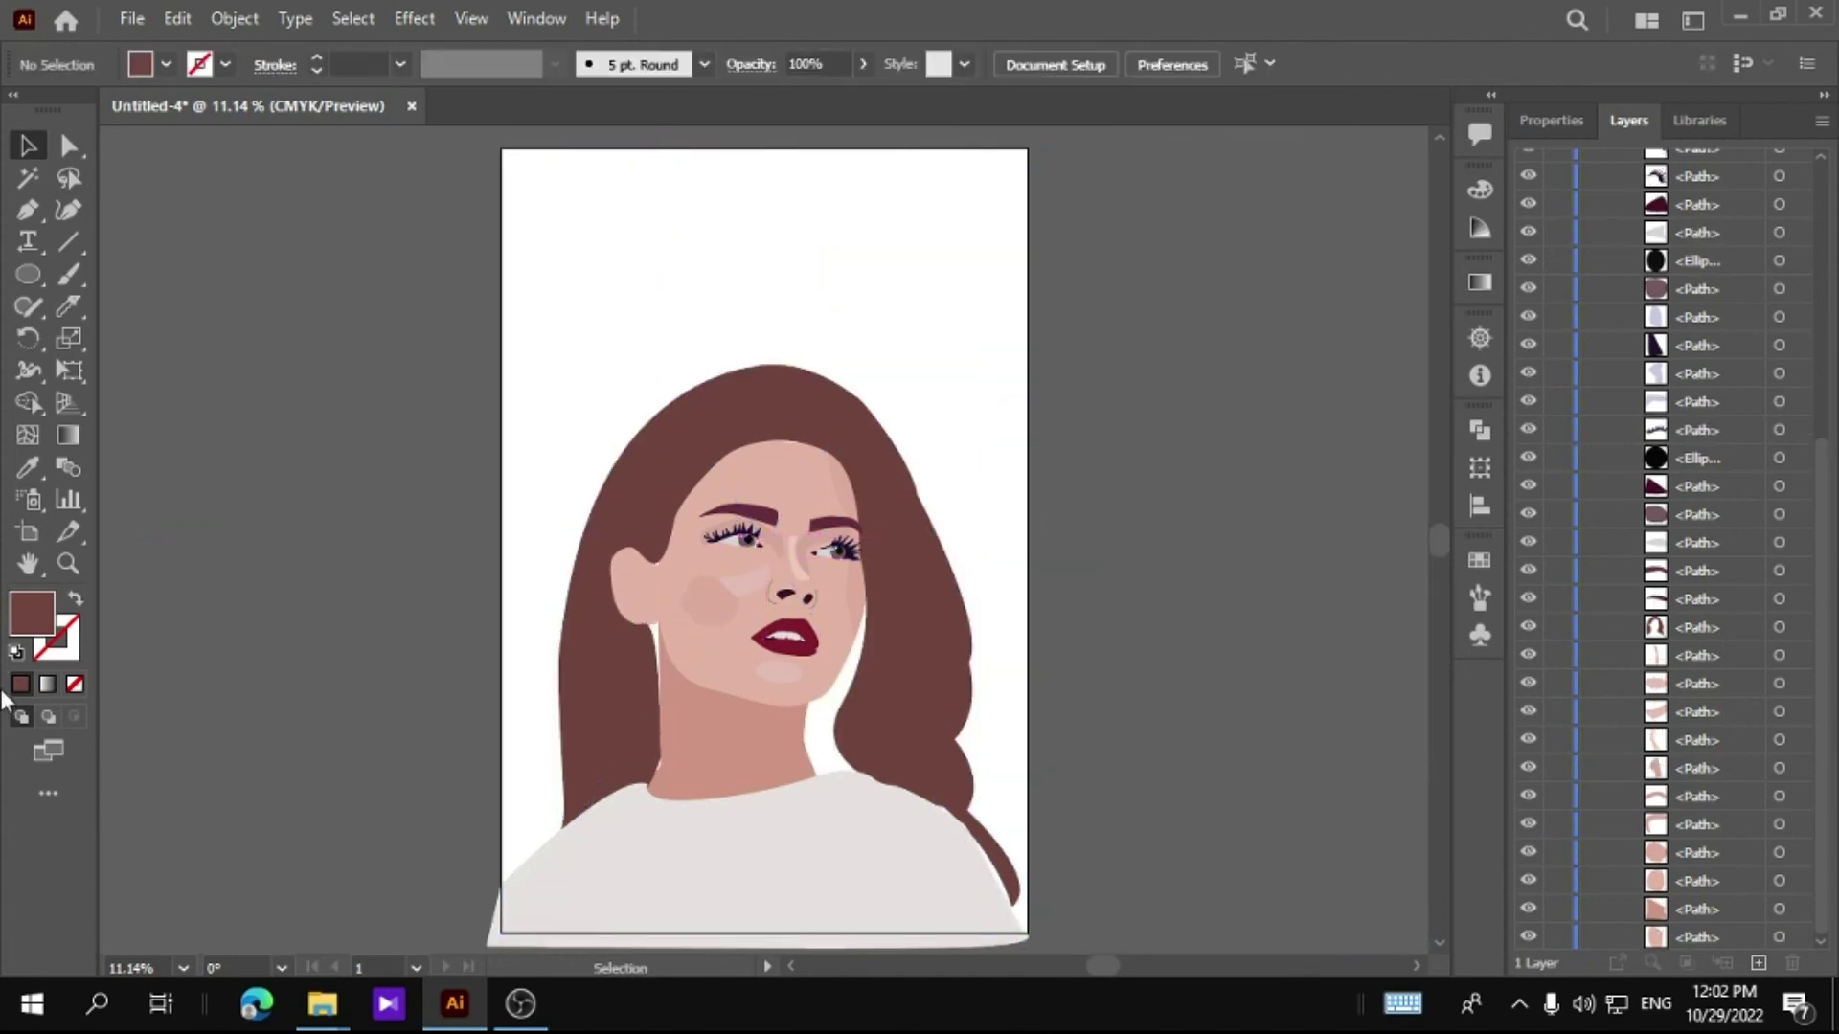
Step: Reshape the hair curve beside the neck and shift the neck and shoulder points left
scroll(805, 802, "up", 1)
scroll(804, 802, "up", 2)
left_click(946, 632)
left_click(71, 146)
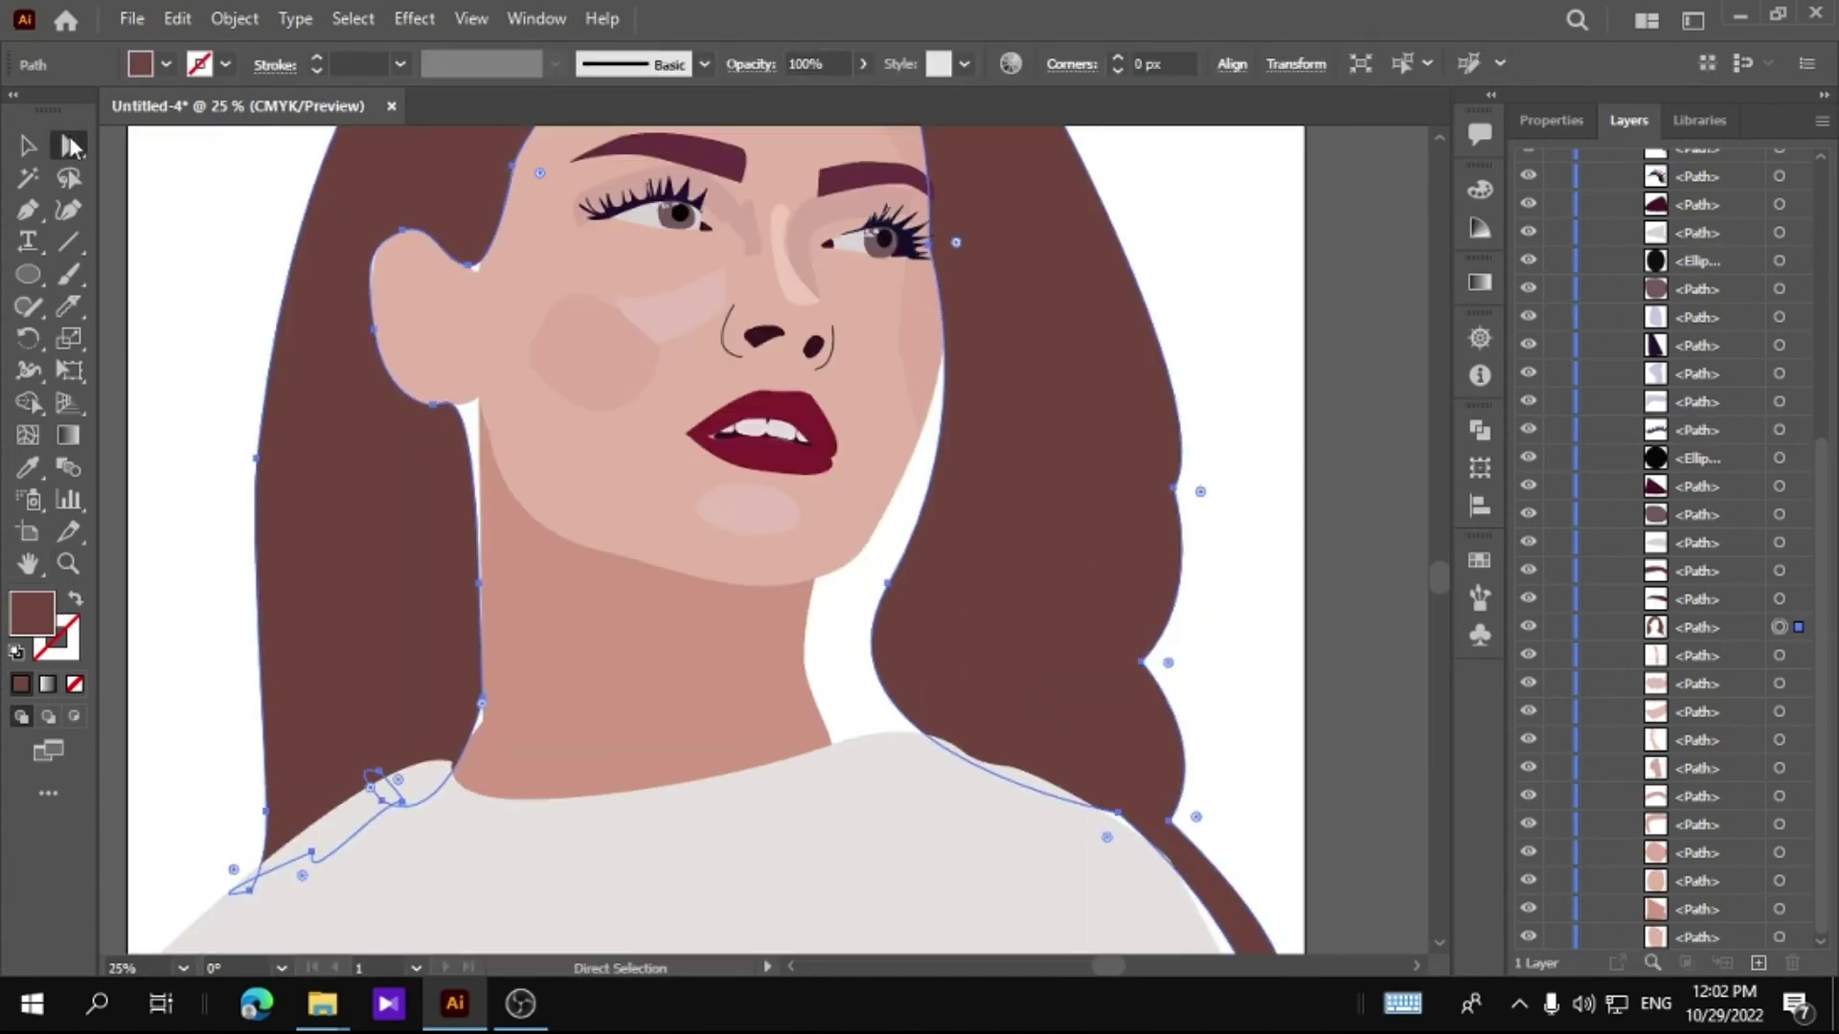
left_click_drag(888, 583, 852, 586)
left_click_drag(758, 754, 725, 743)
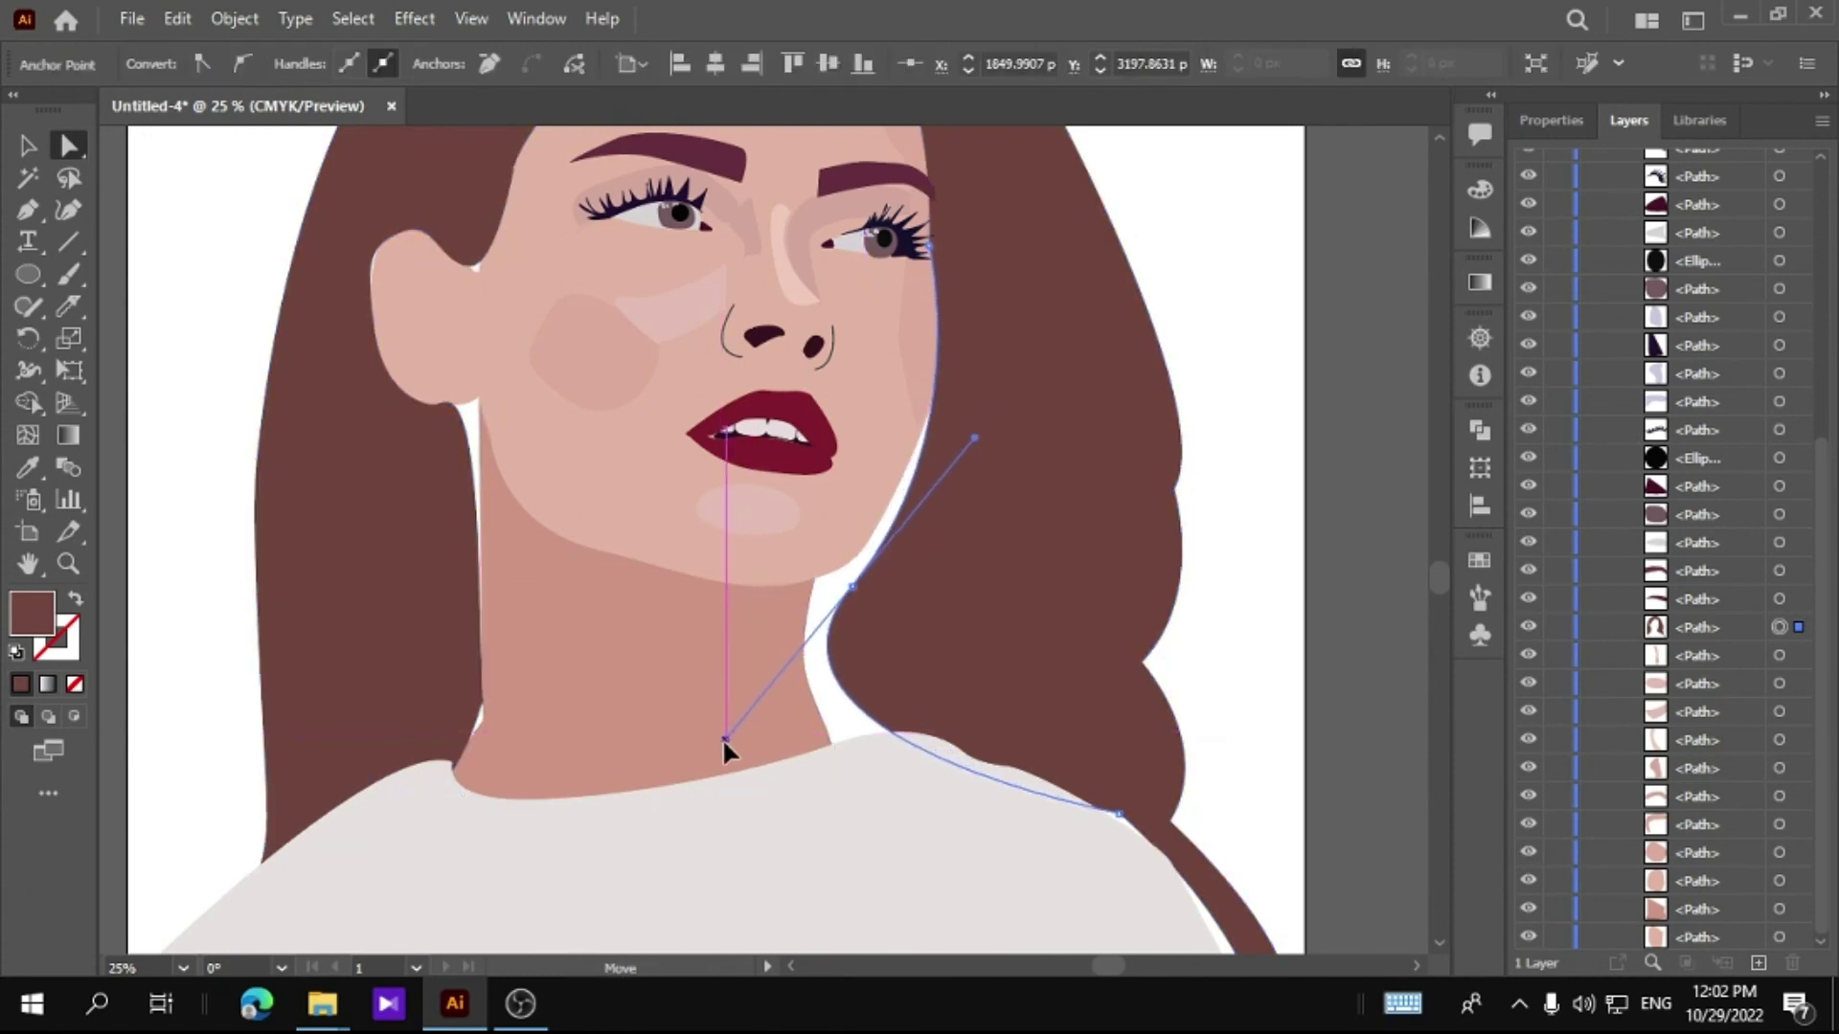
left_click_drag(853, 587, 838, 587)
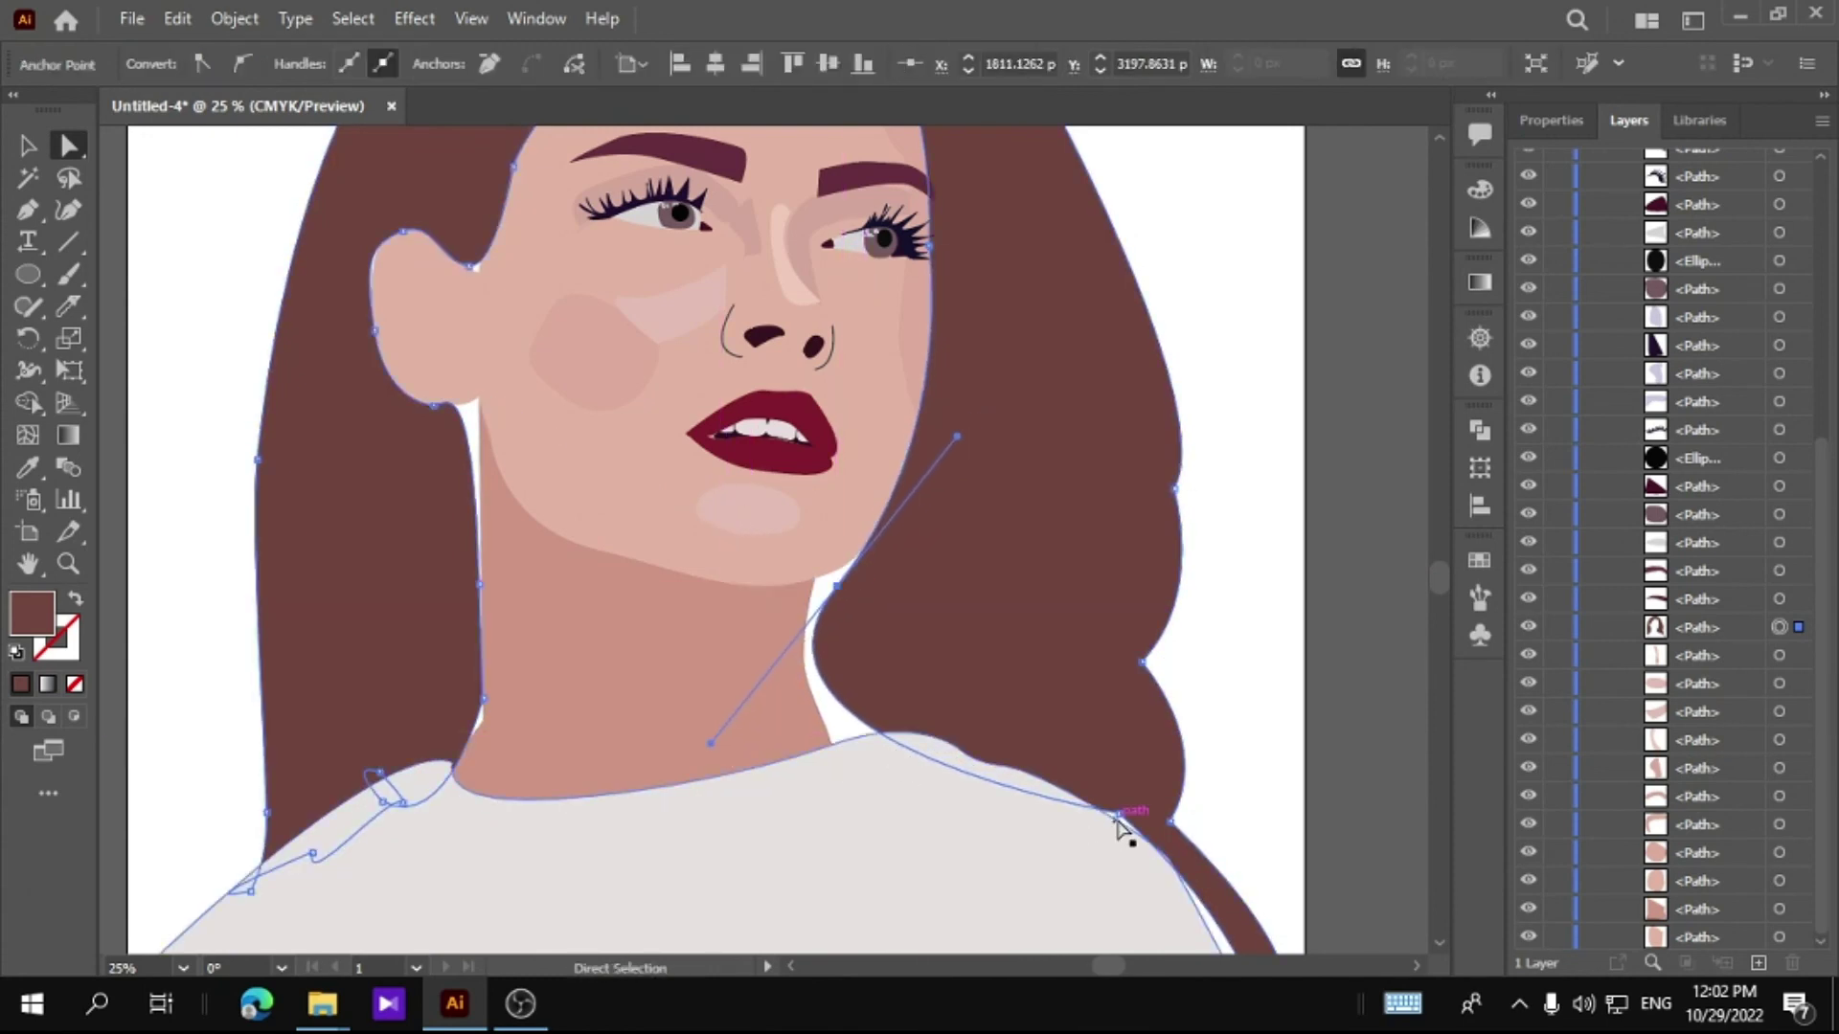
left_click_drag(1119, 813, 972, 841)
left_click_drag(838, 587, 829, 579)
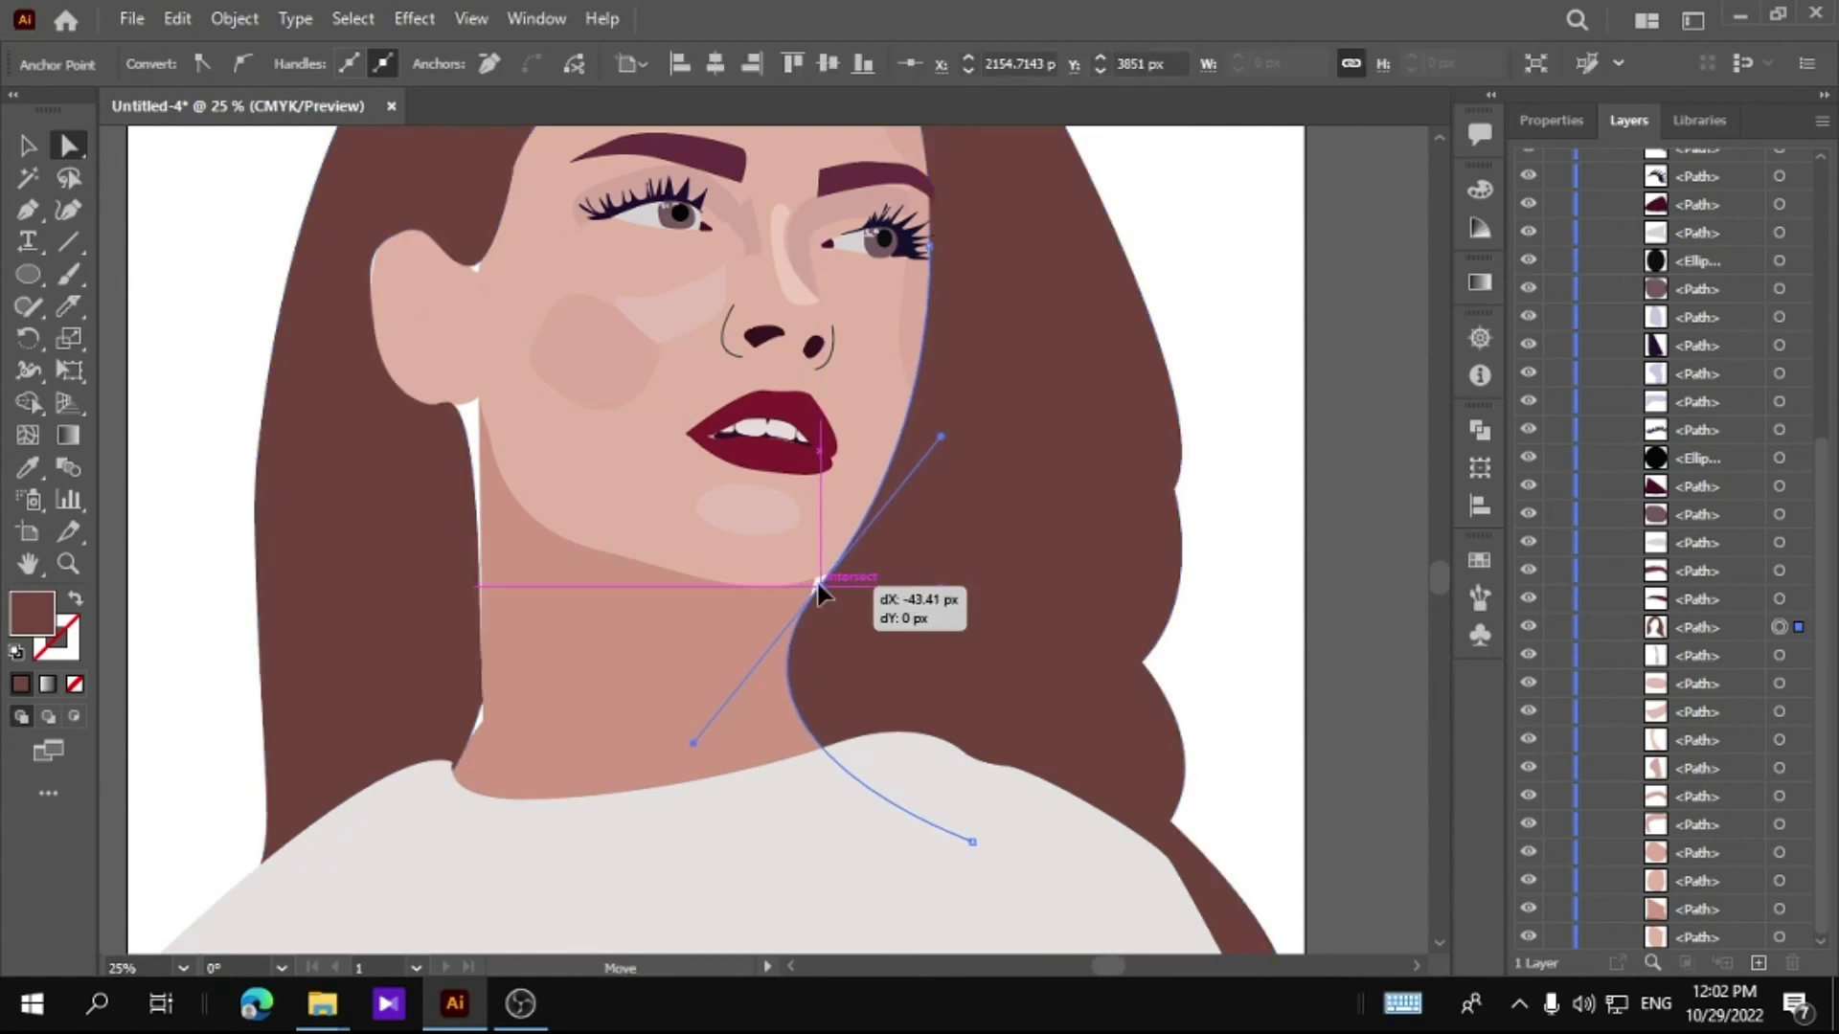
left_click(1178, 661)
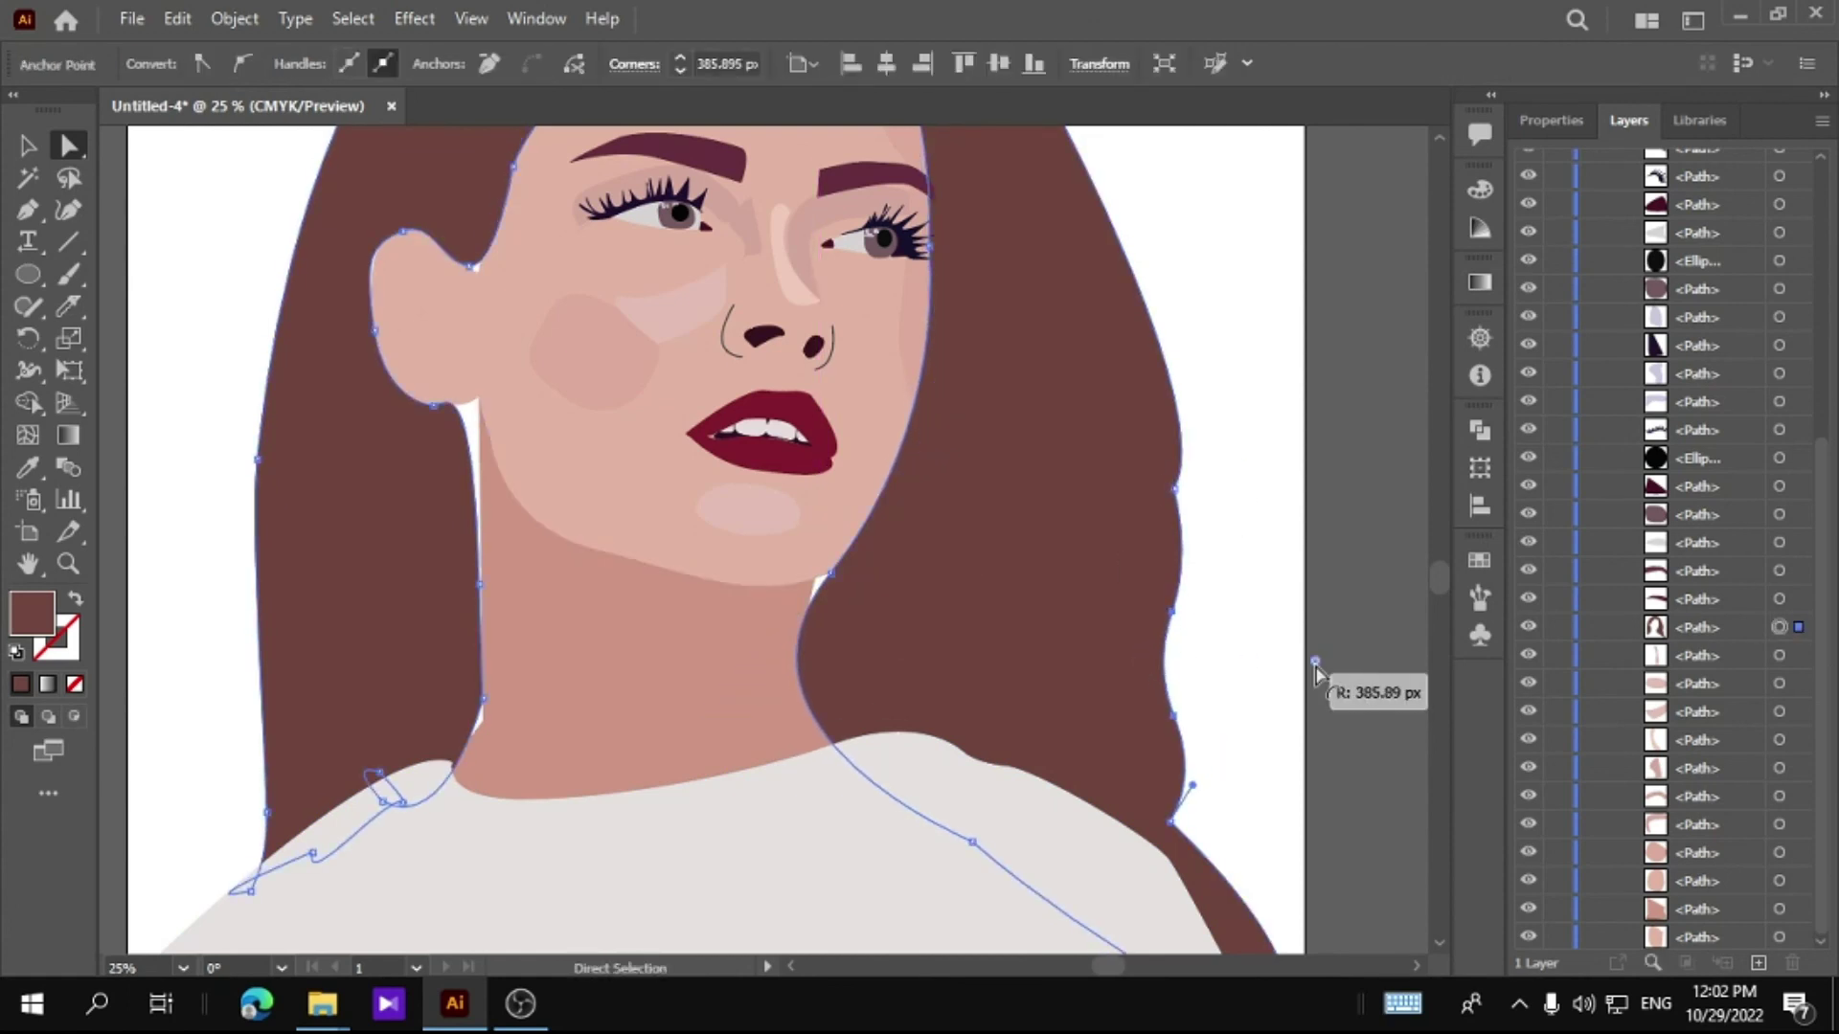
left_click(1331, 632)
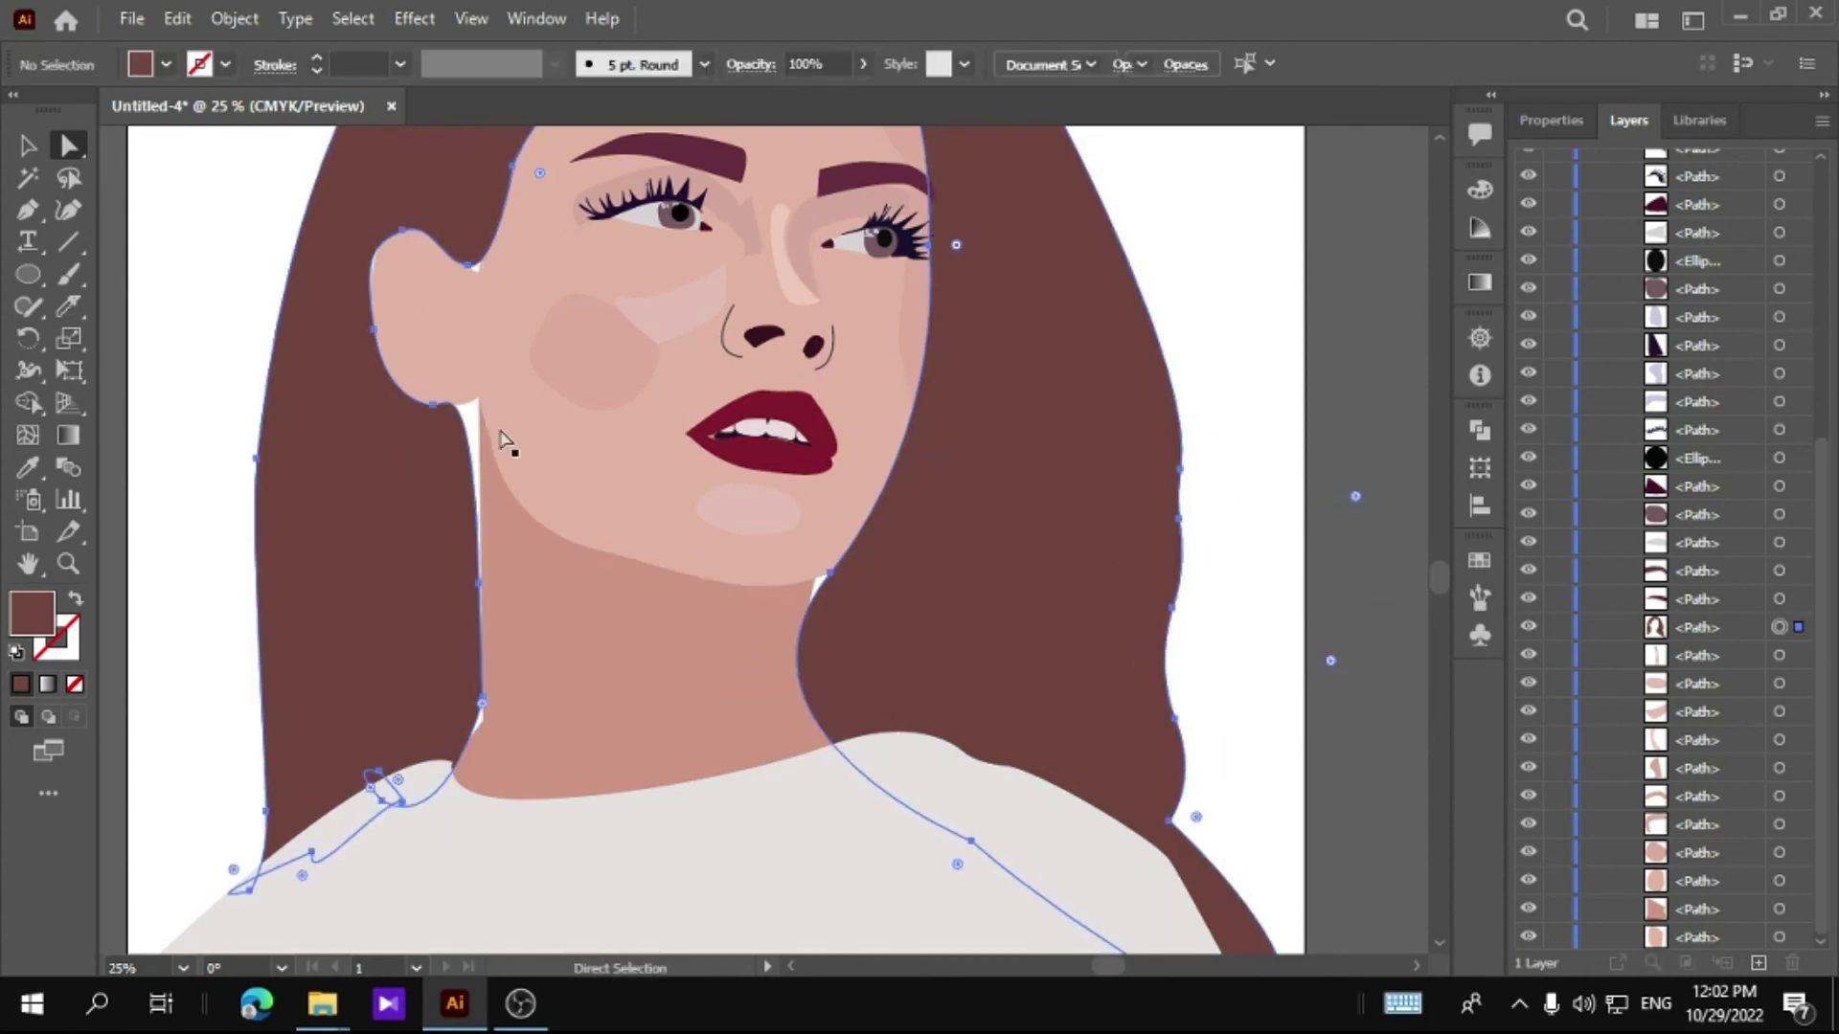
Step: Raise the neck outline's top point, nudge its left edge, and adjust the curve handles
left_click_drag(476, 406, 473, 367)
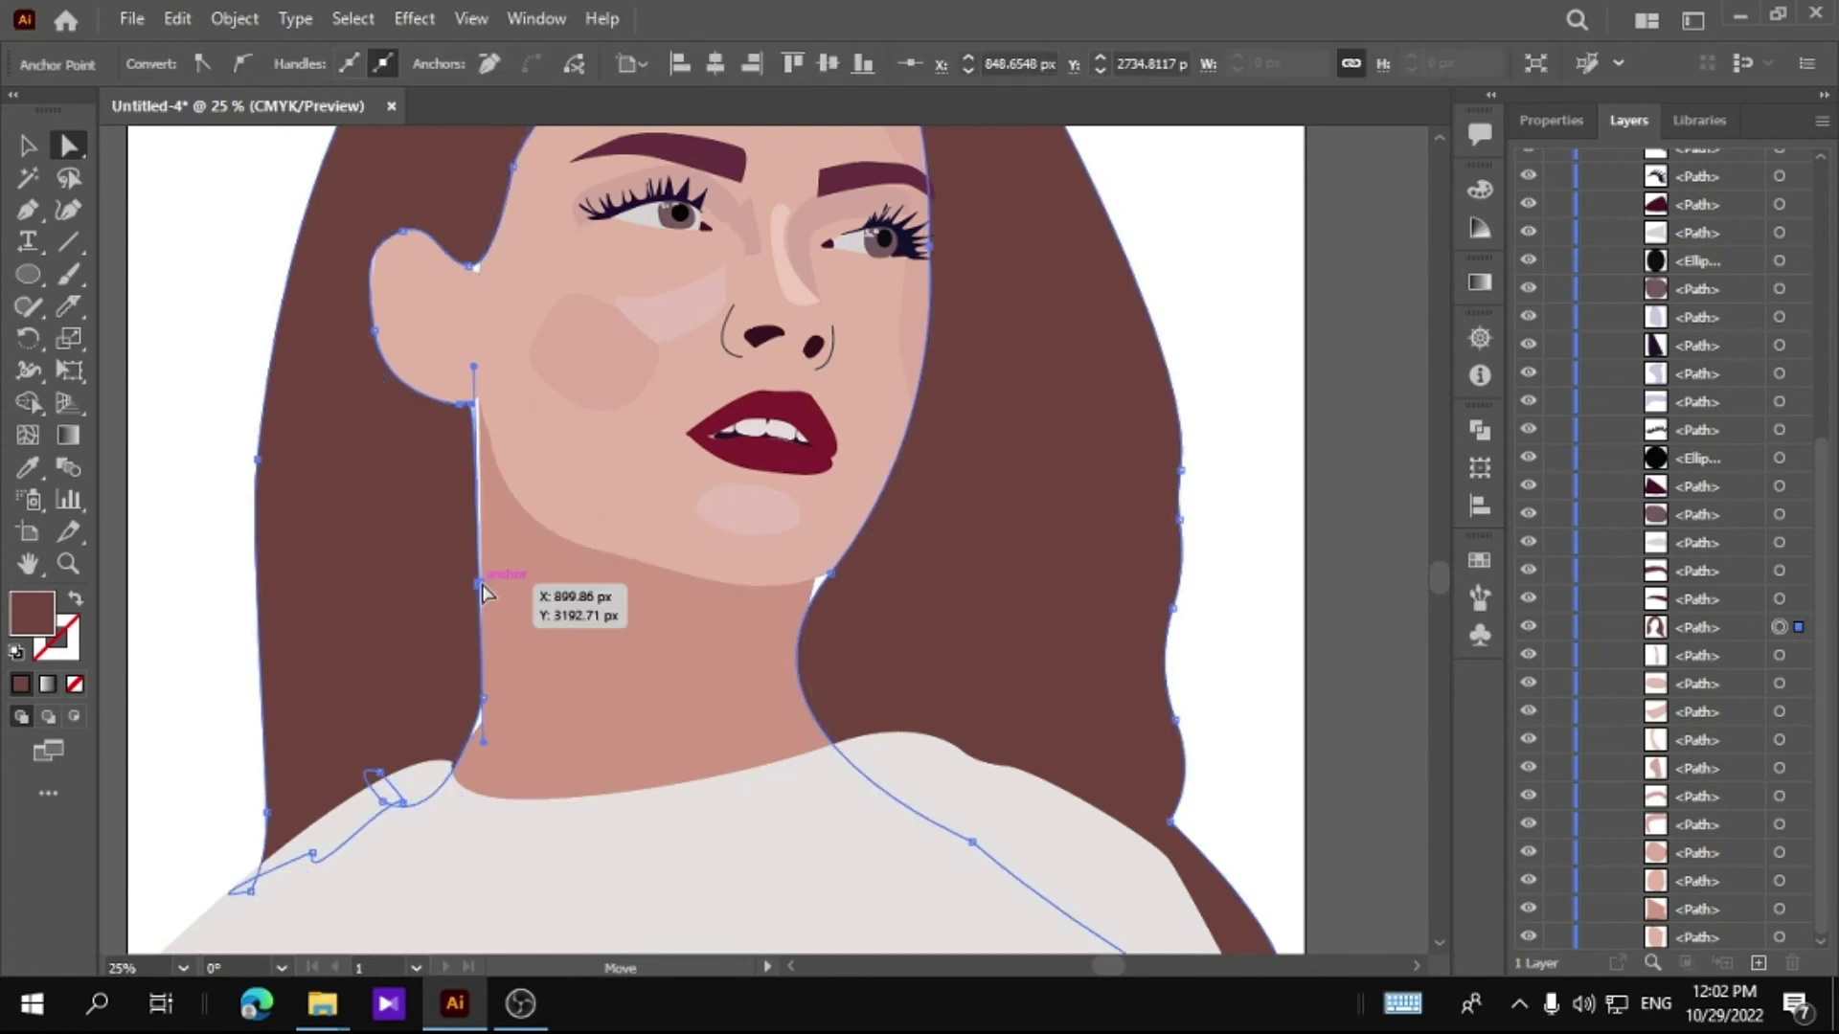
left_click_drag(482, 592, 493, 595)
left_click_drag(482, 368, 489, 342)
left_click_drag(492, 742, 488, 736)
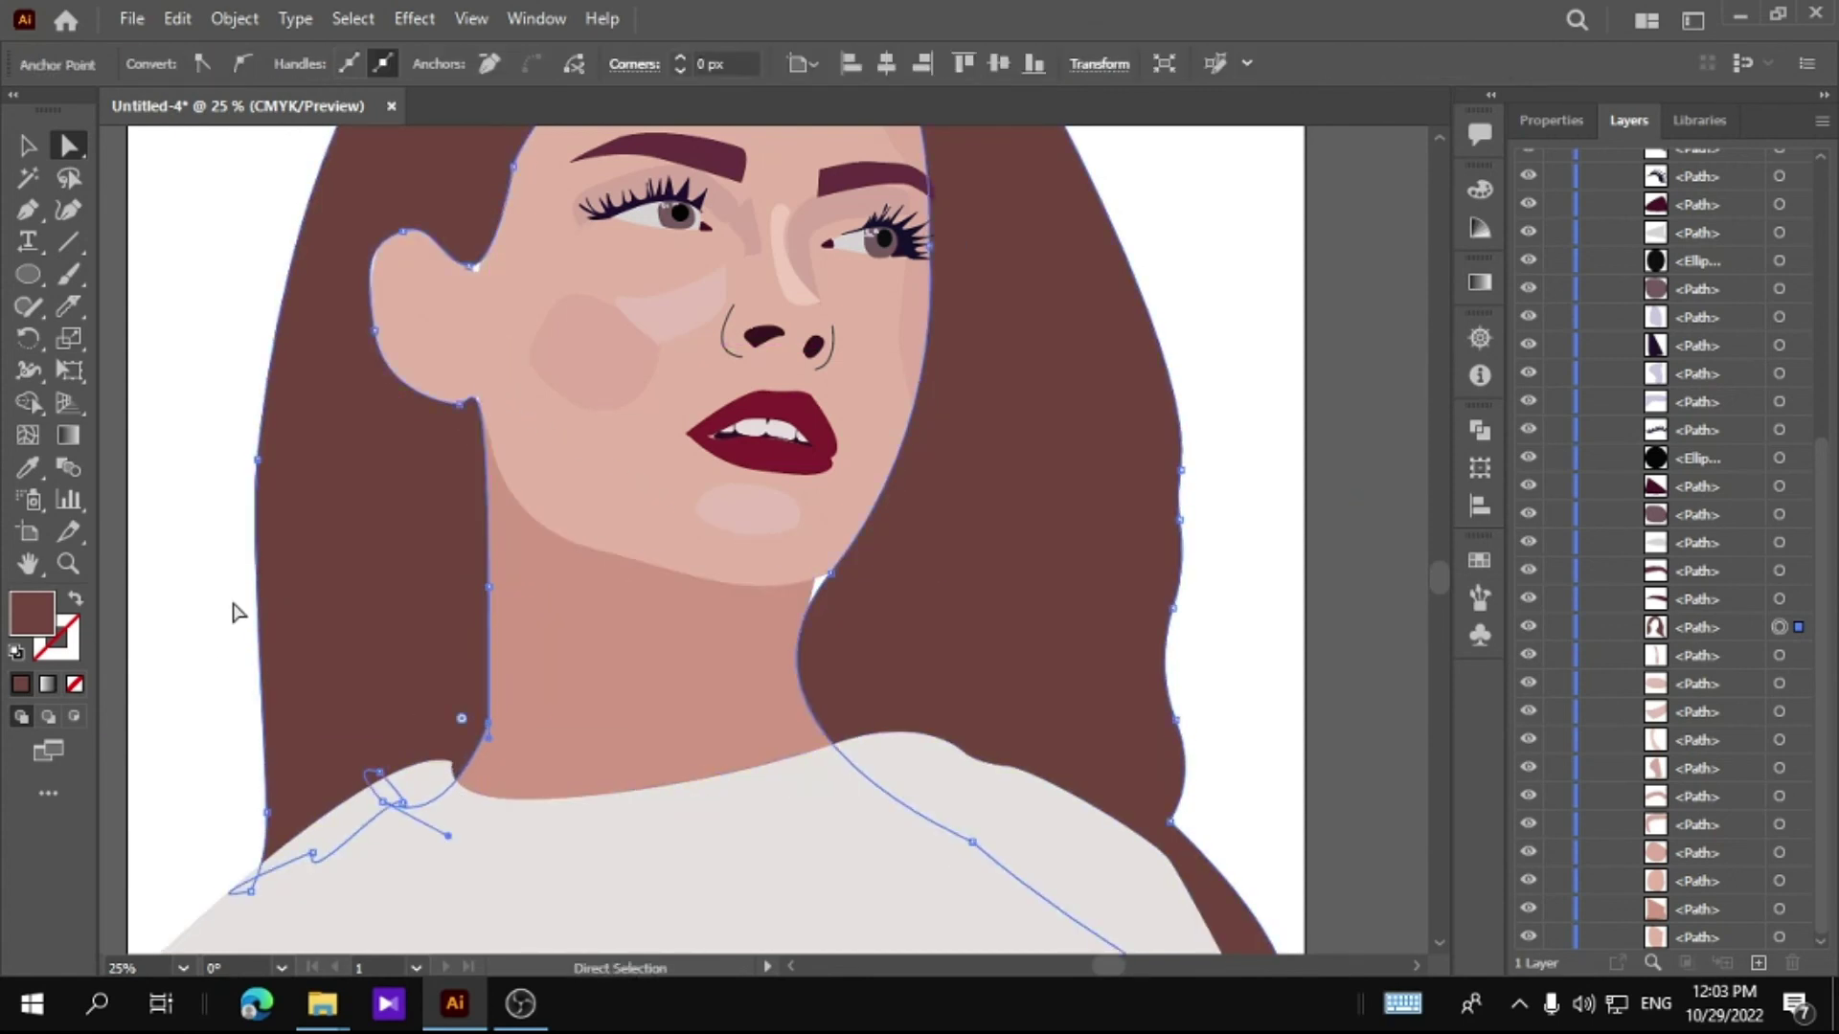
left_click(455, 781)
left_click_drag(455, 780, 464, 756)
Step: Inspect anchor points on the face top and hair outline, then fit the artboard in view
left_click(163, 689)
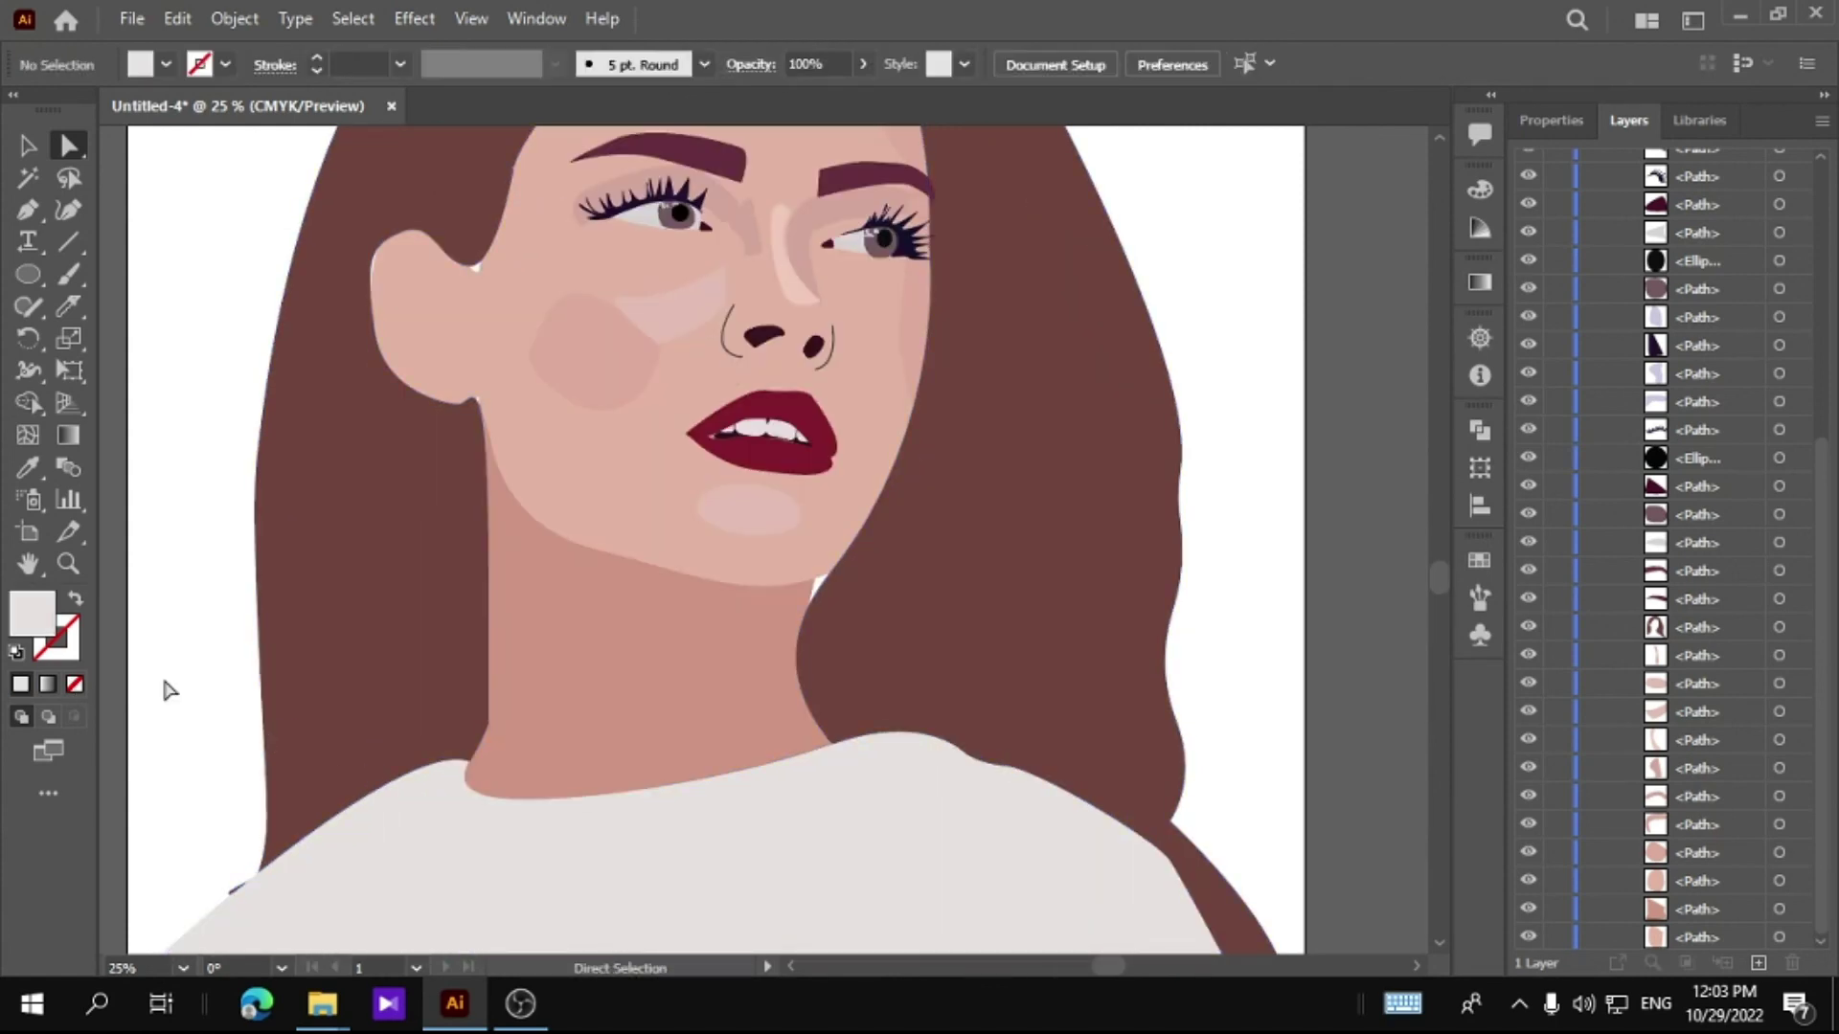
scroll(271, 723, "up", 5)
left_click(469, 620)
left_click_drag(470, 621, 474, 624)
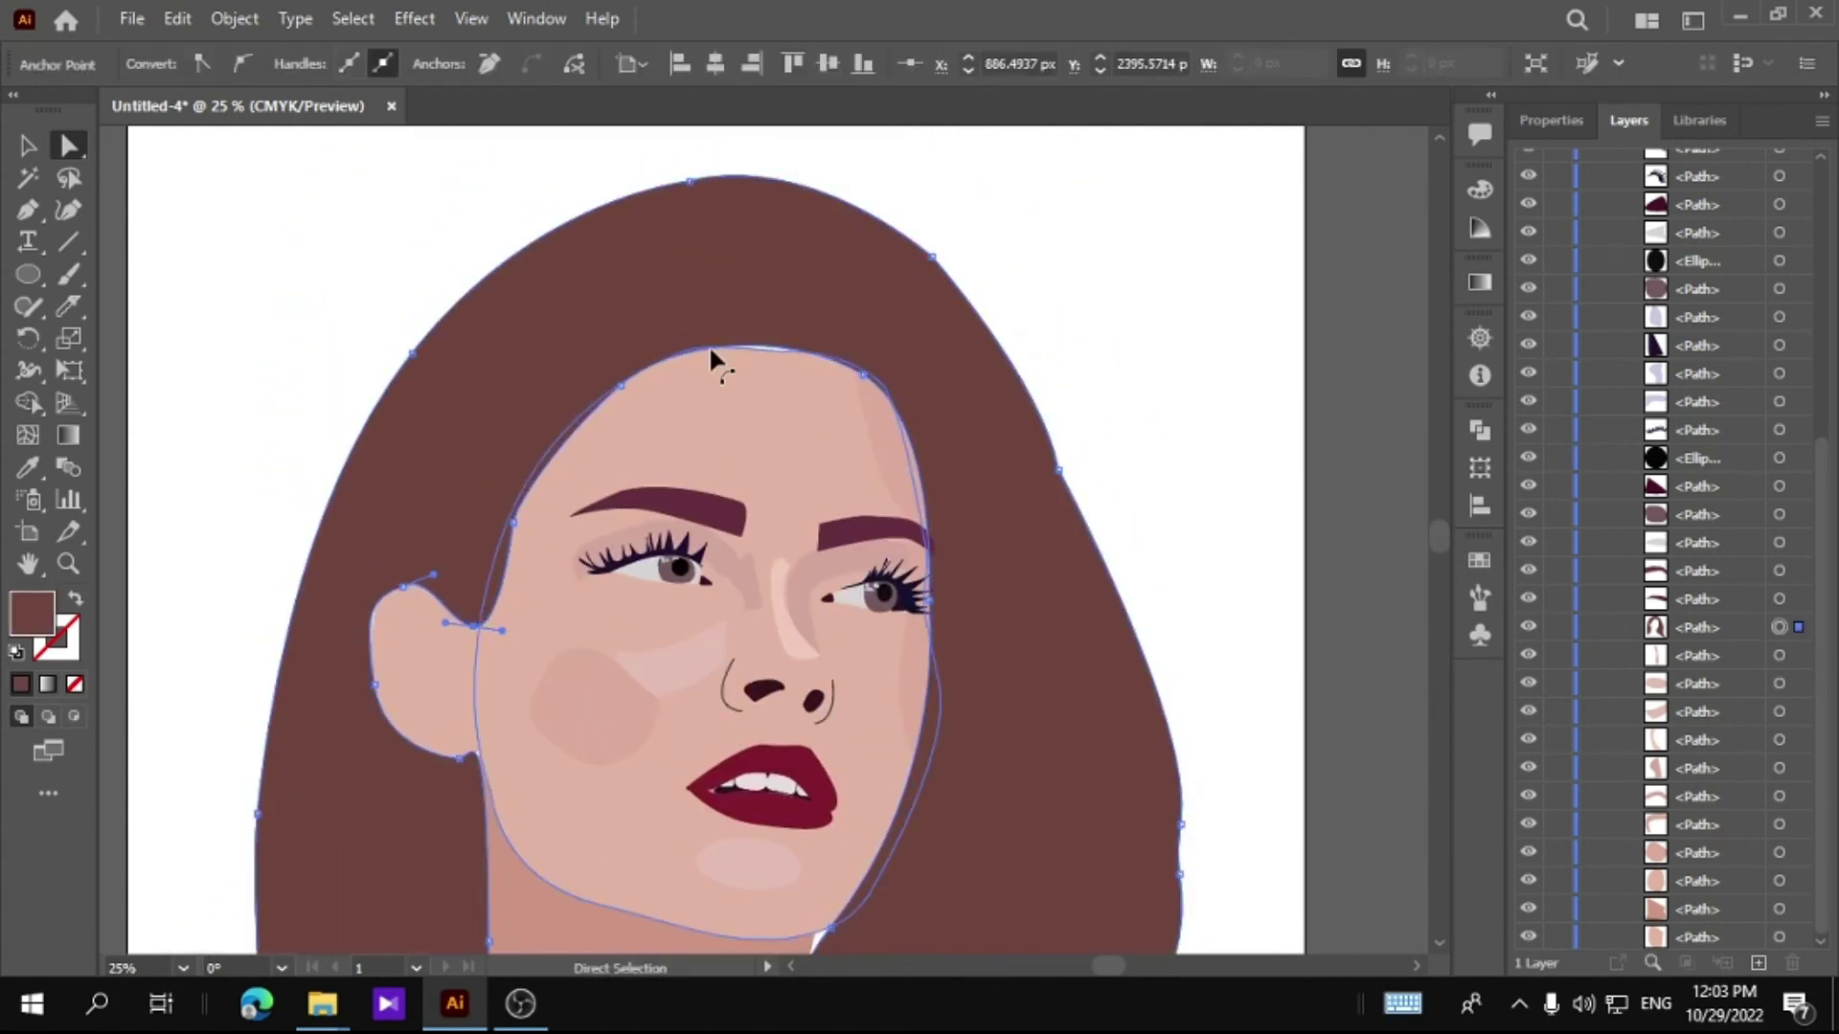
left_click(781, 340)
left_click(1099, 283)
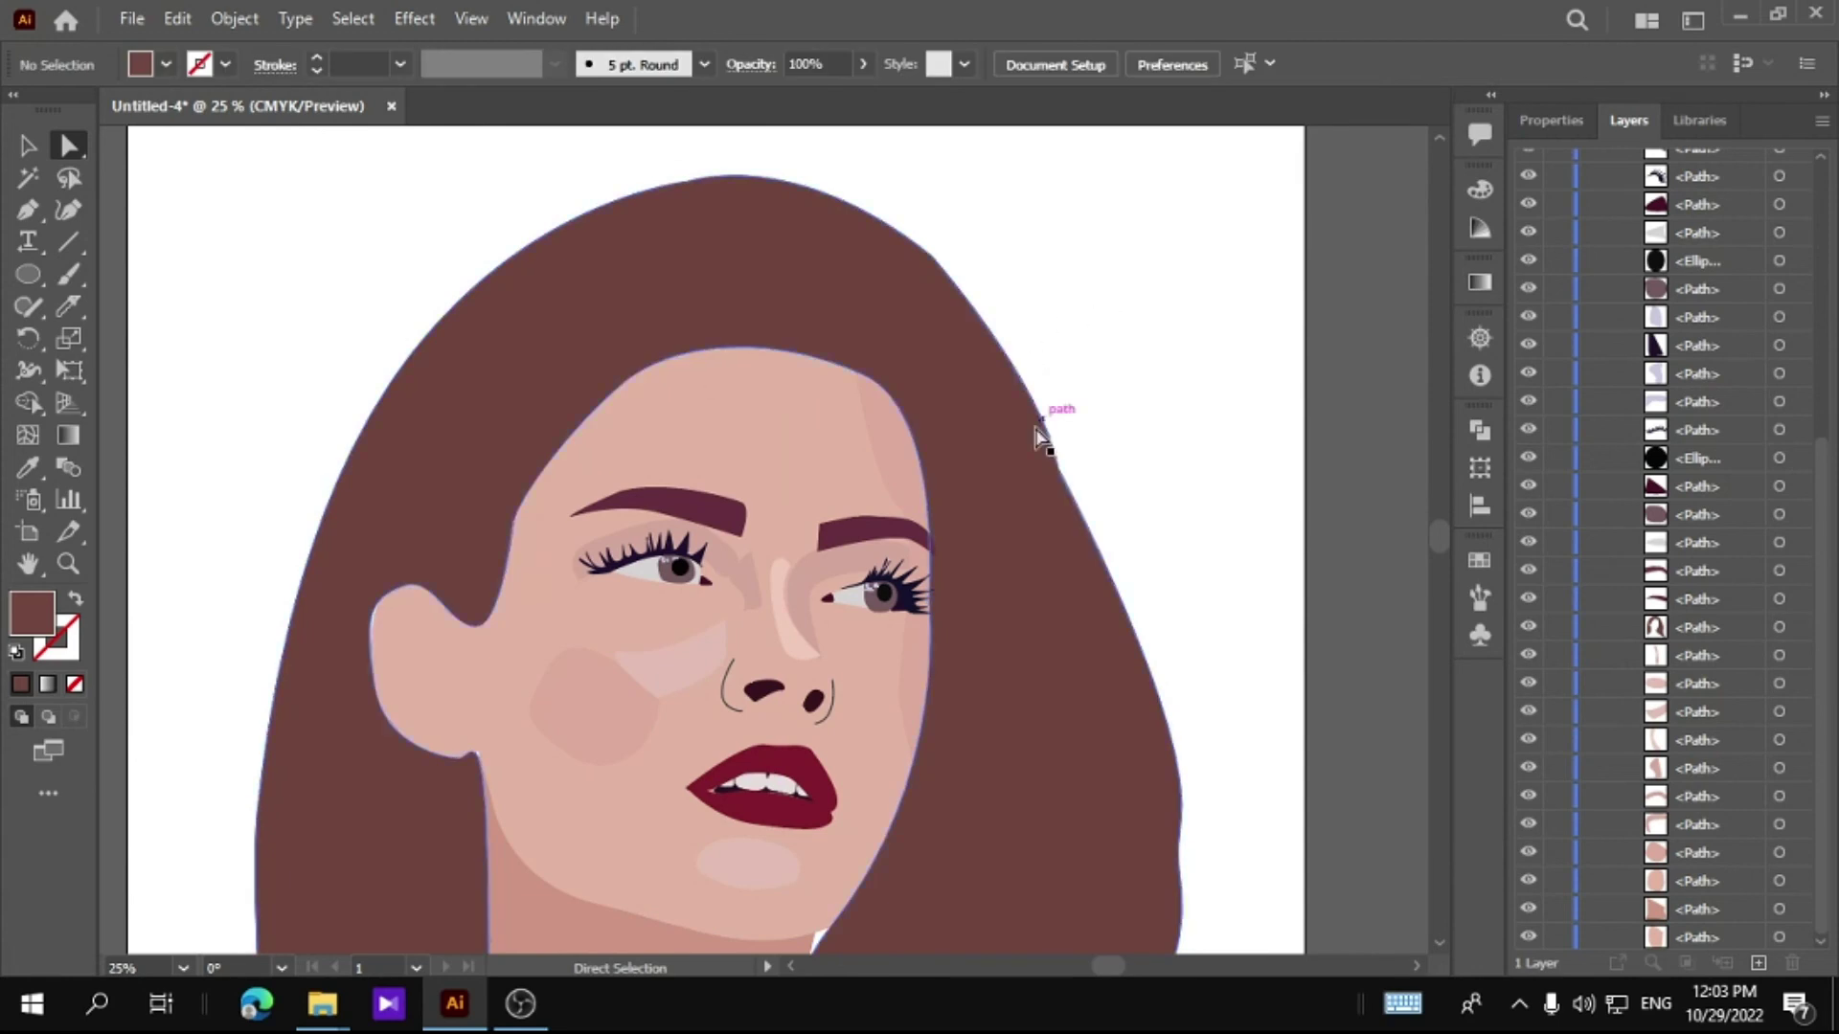
left_click(1058, 467)
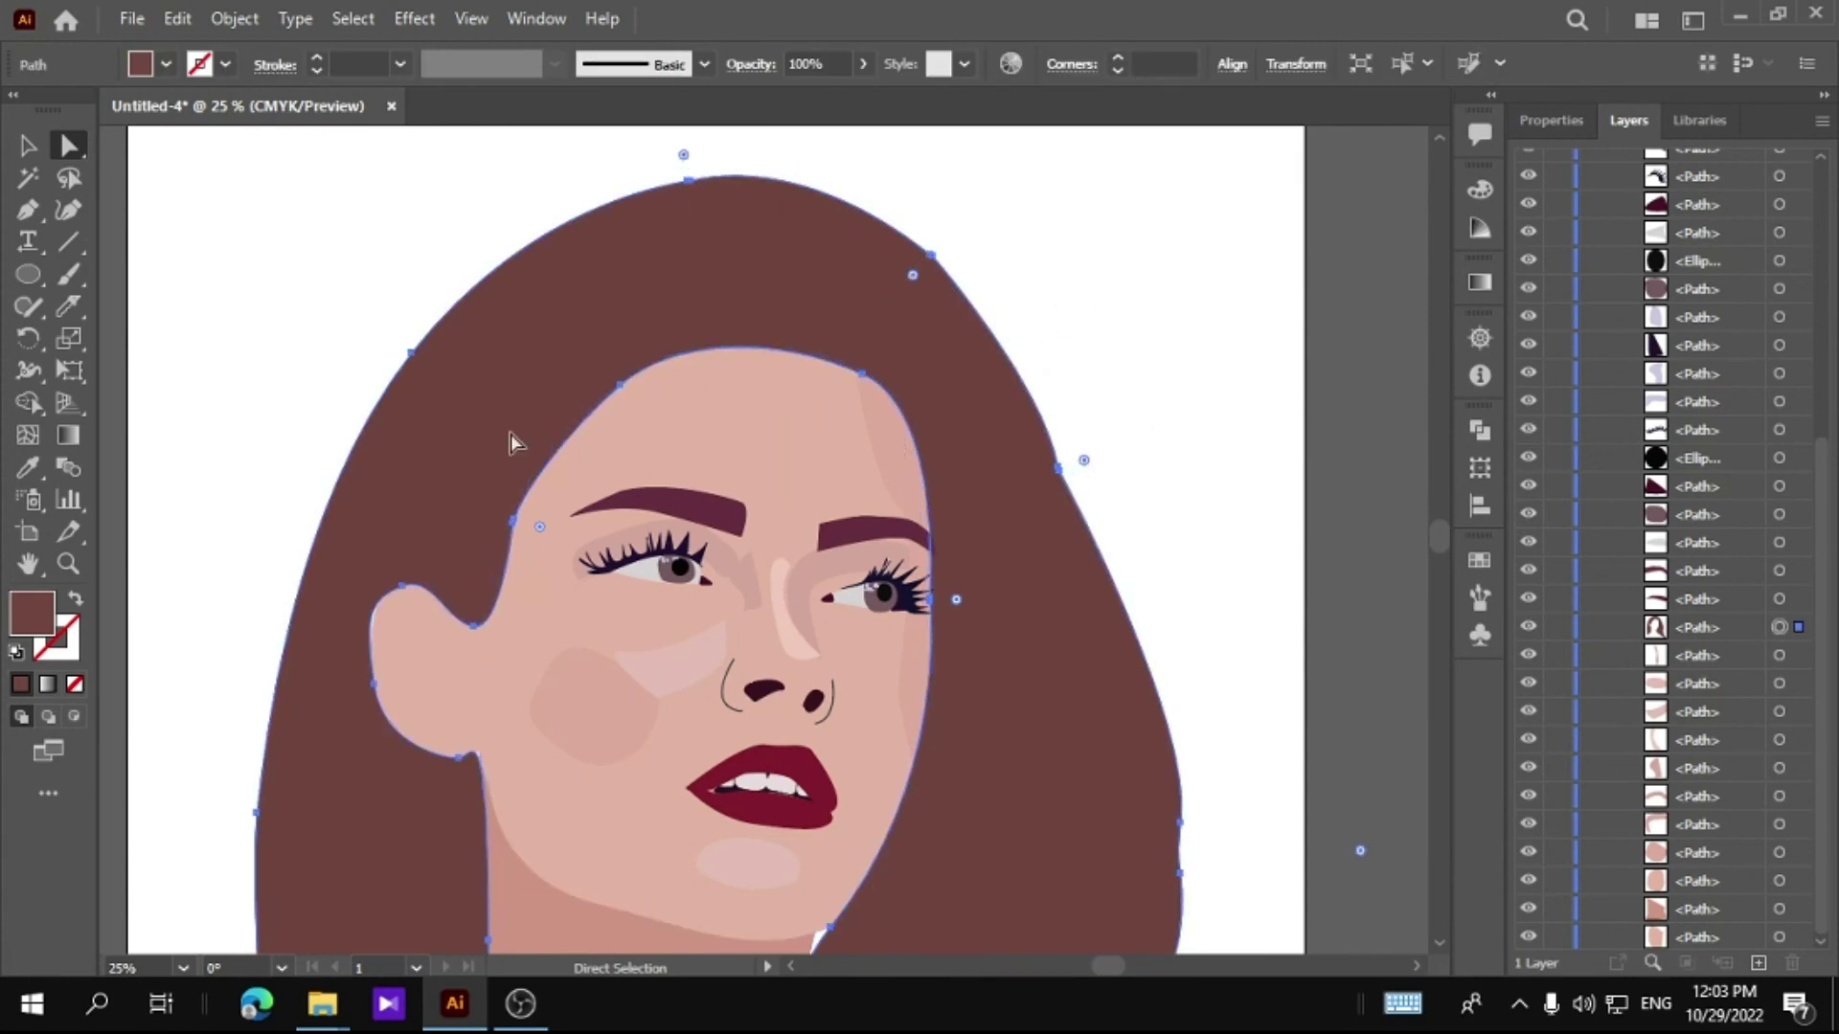
key("ctrl+shift+a")
double_click(25, 562)
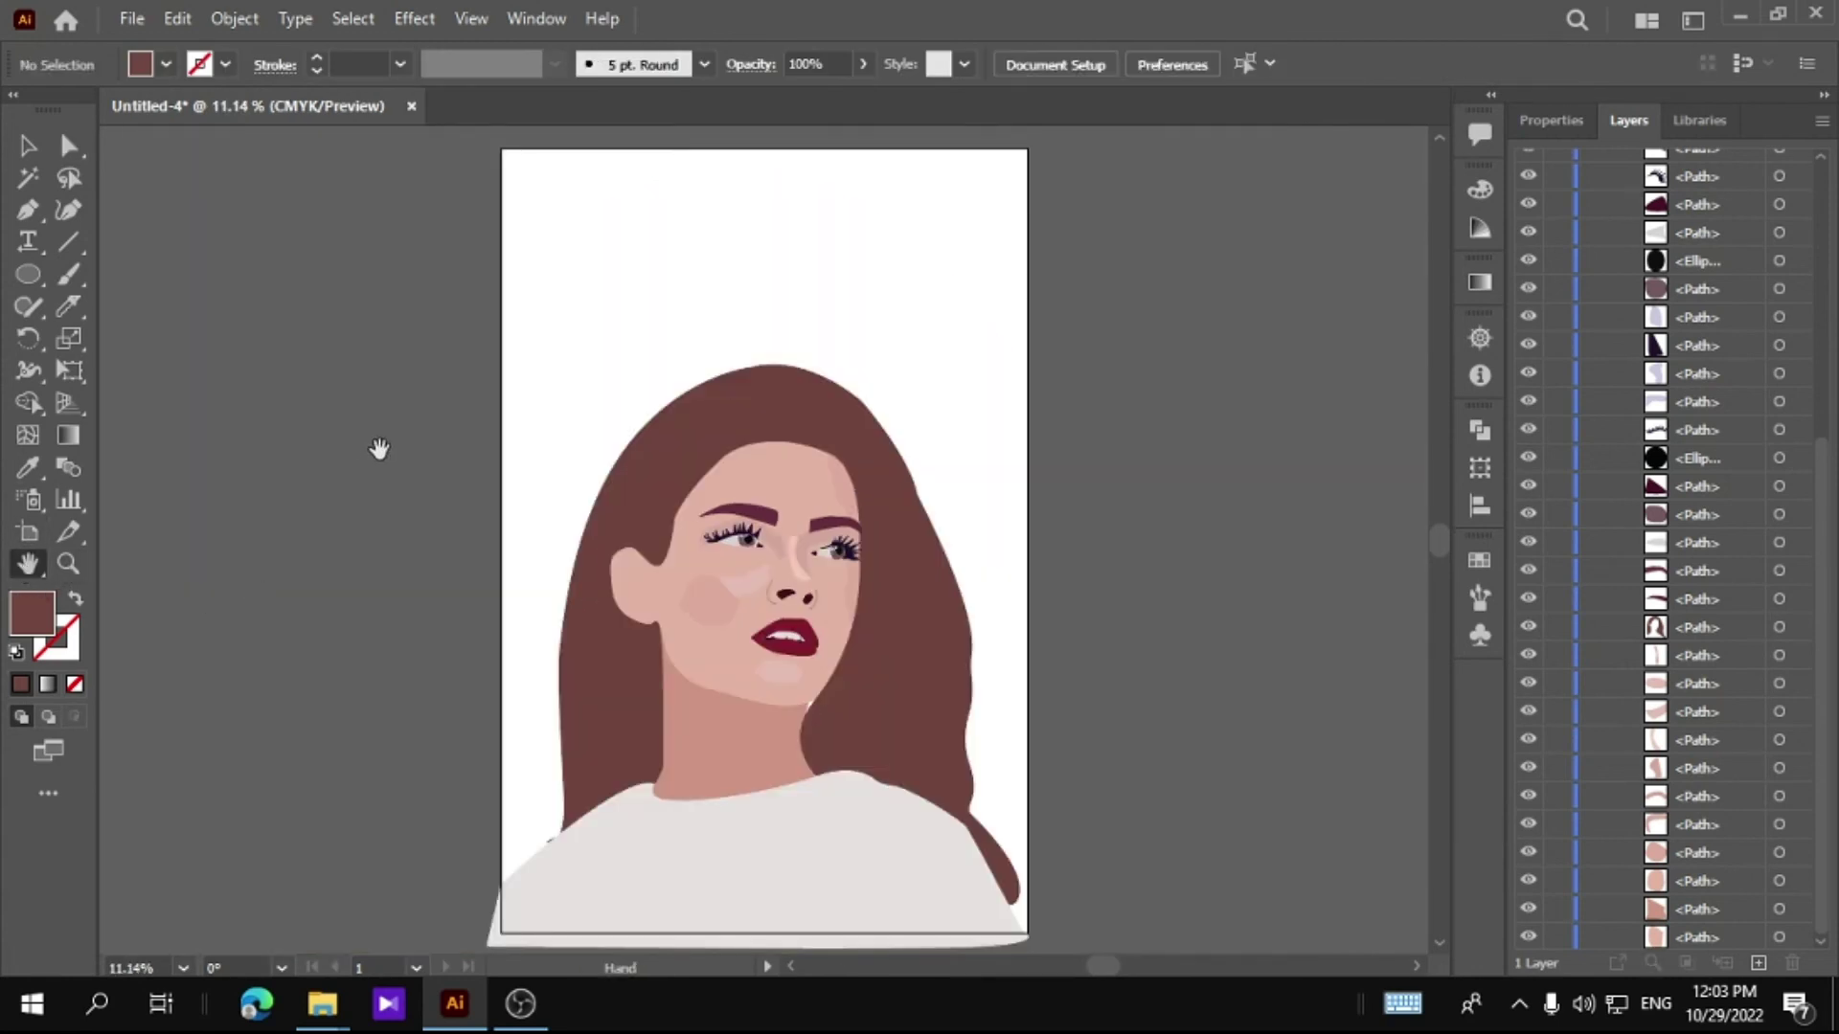
Step: Draw a teal rectangle covering the whole artboard and send it behind the portrait
left_click_drag(25, 275, 134, 271)
left_click(451, 205)
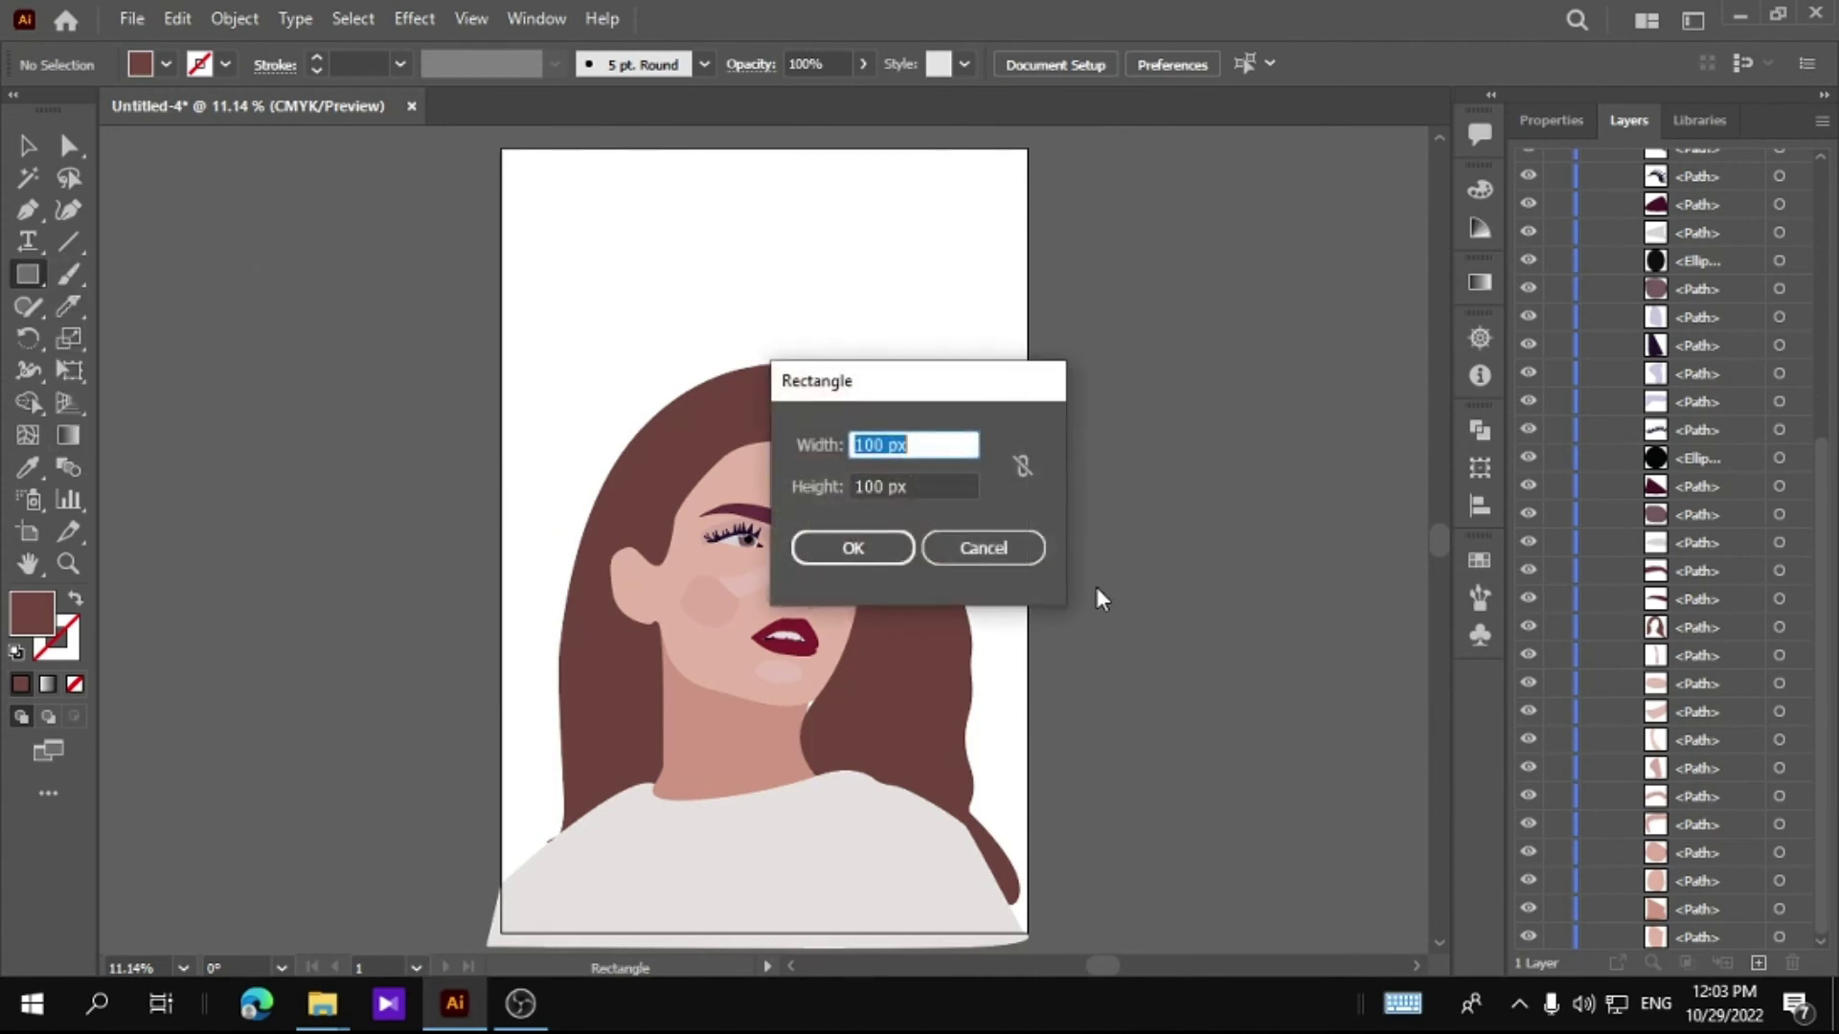
key("Escape")
left_click_drag(498, 143, 1027, 933)
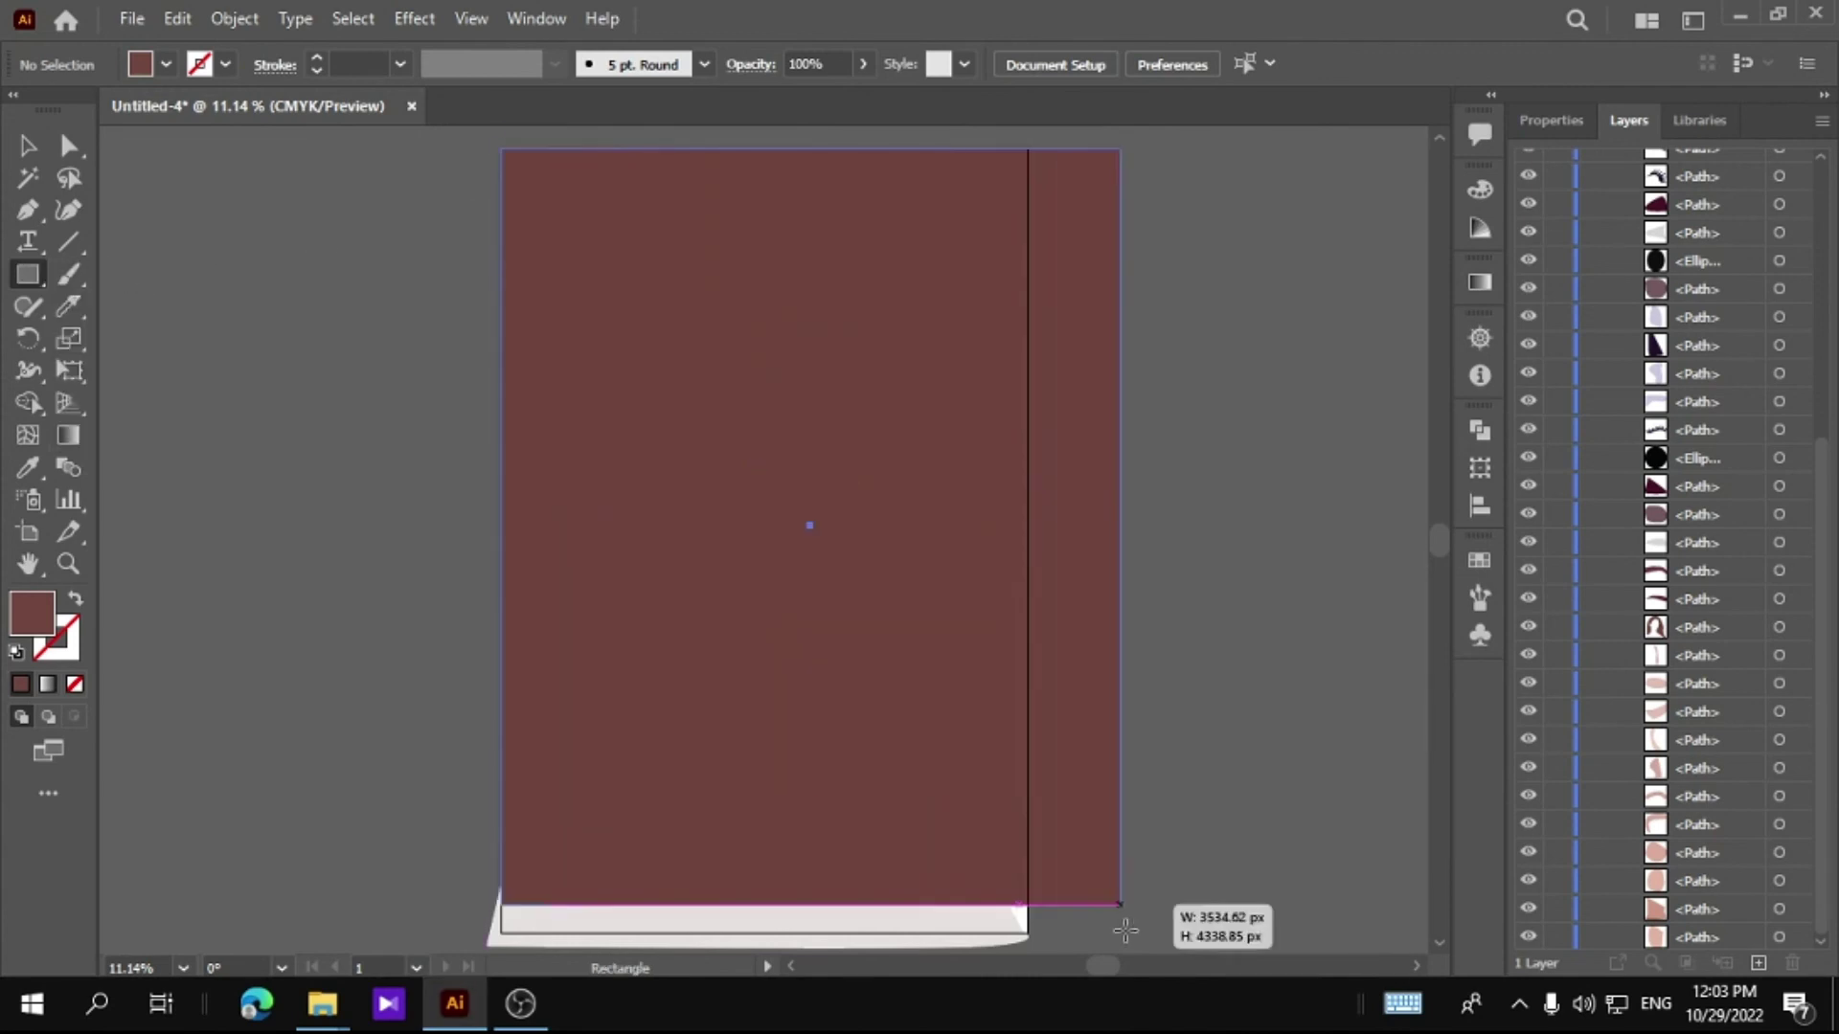
double_click(32, 613)
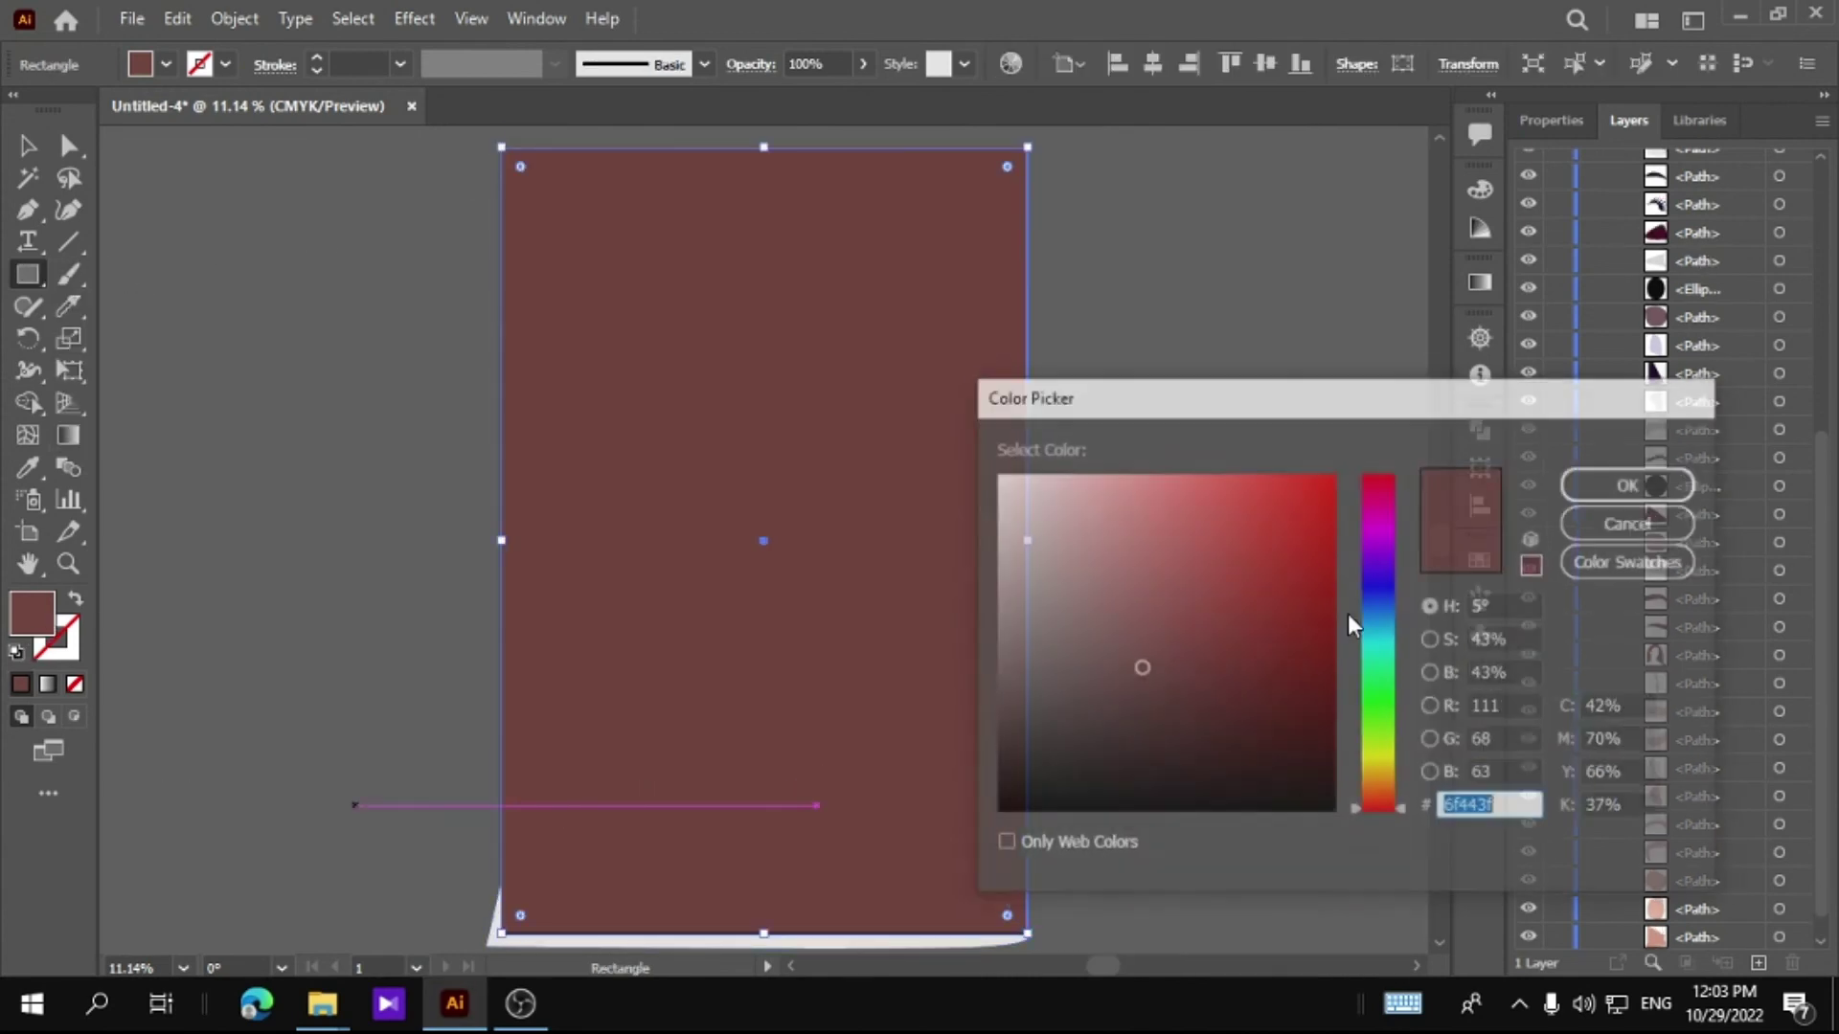
left_click(1379, 632)
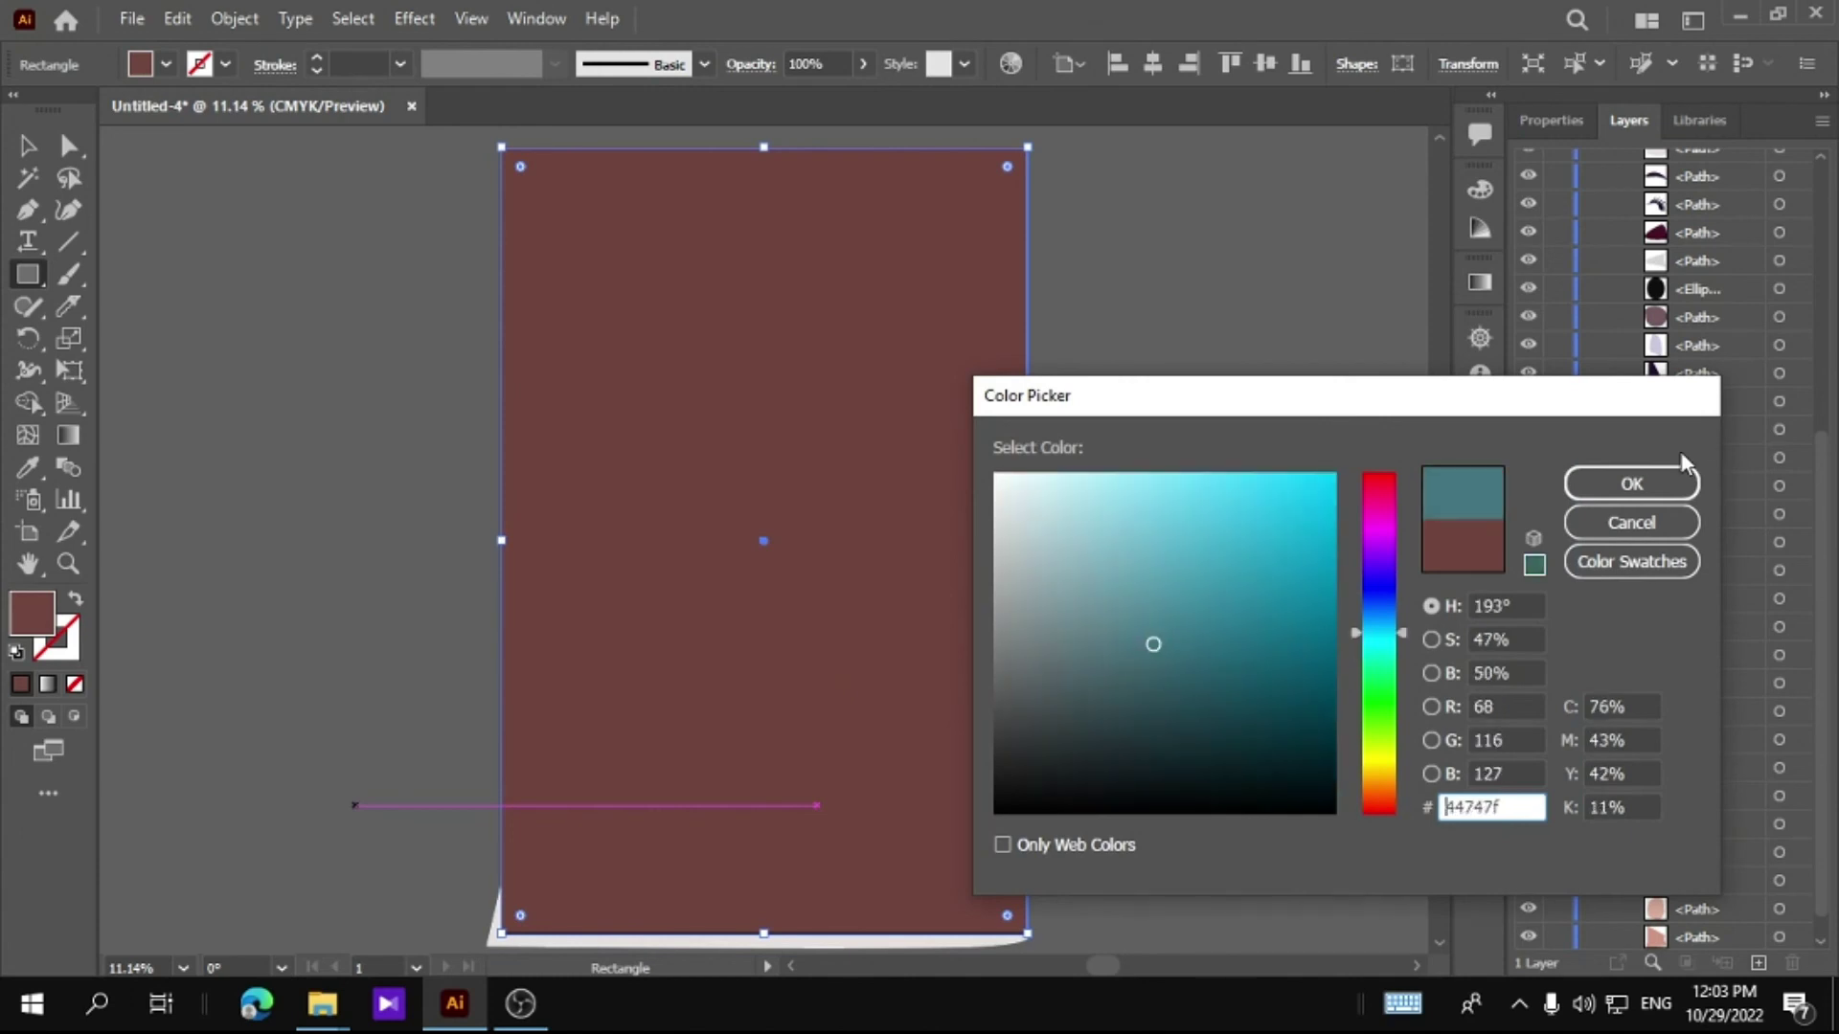
left_click(1681, 479)
right_click(785, 459)
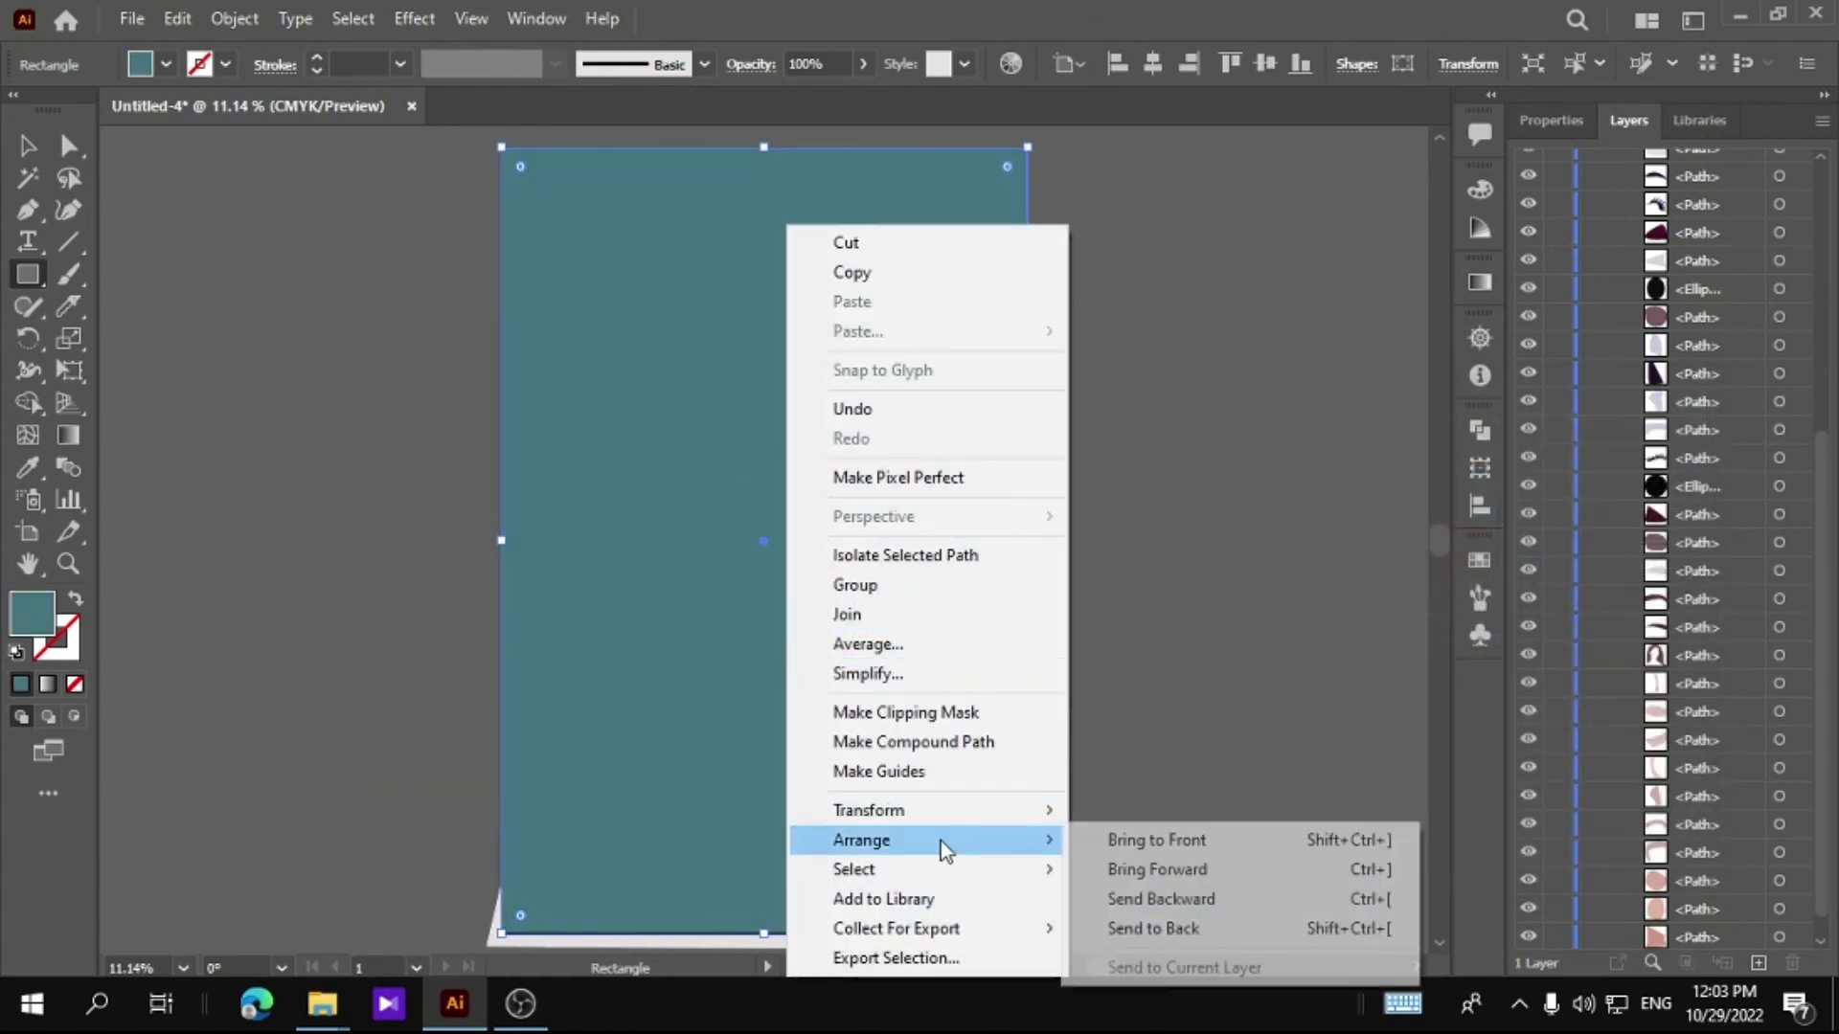
left_click(1153, 928)
left_click(188, 393)
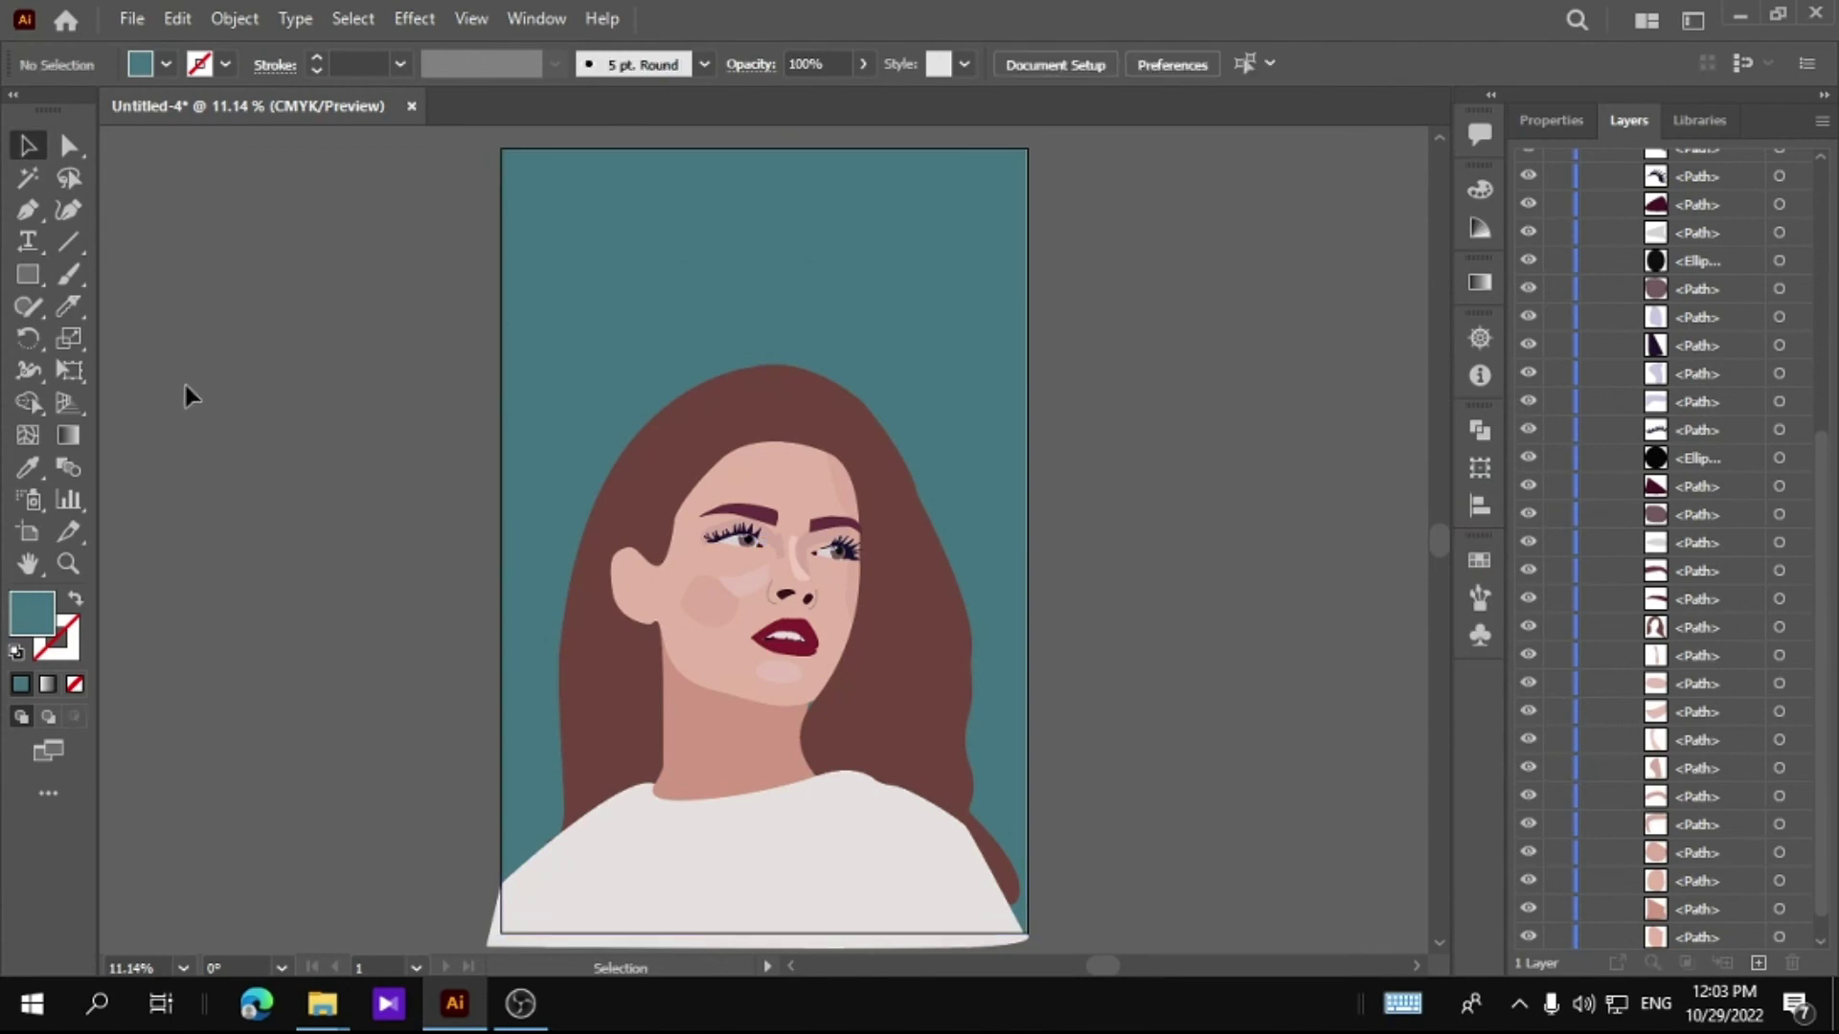
Step: Recolour the background rectangle from teal to green 457c59
left_click(578, 341)
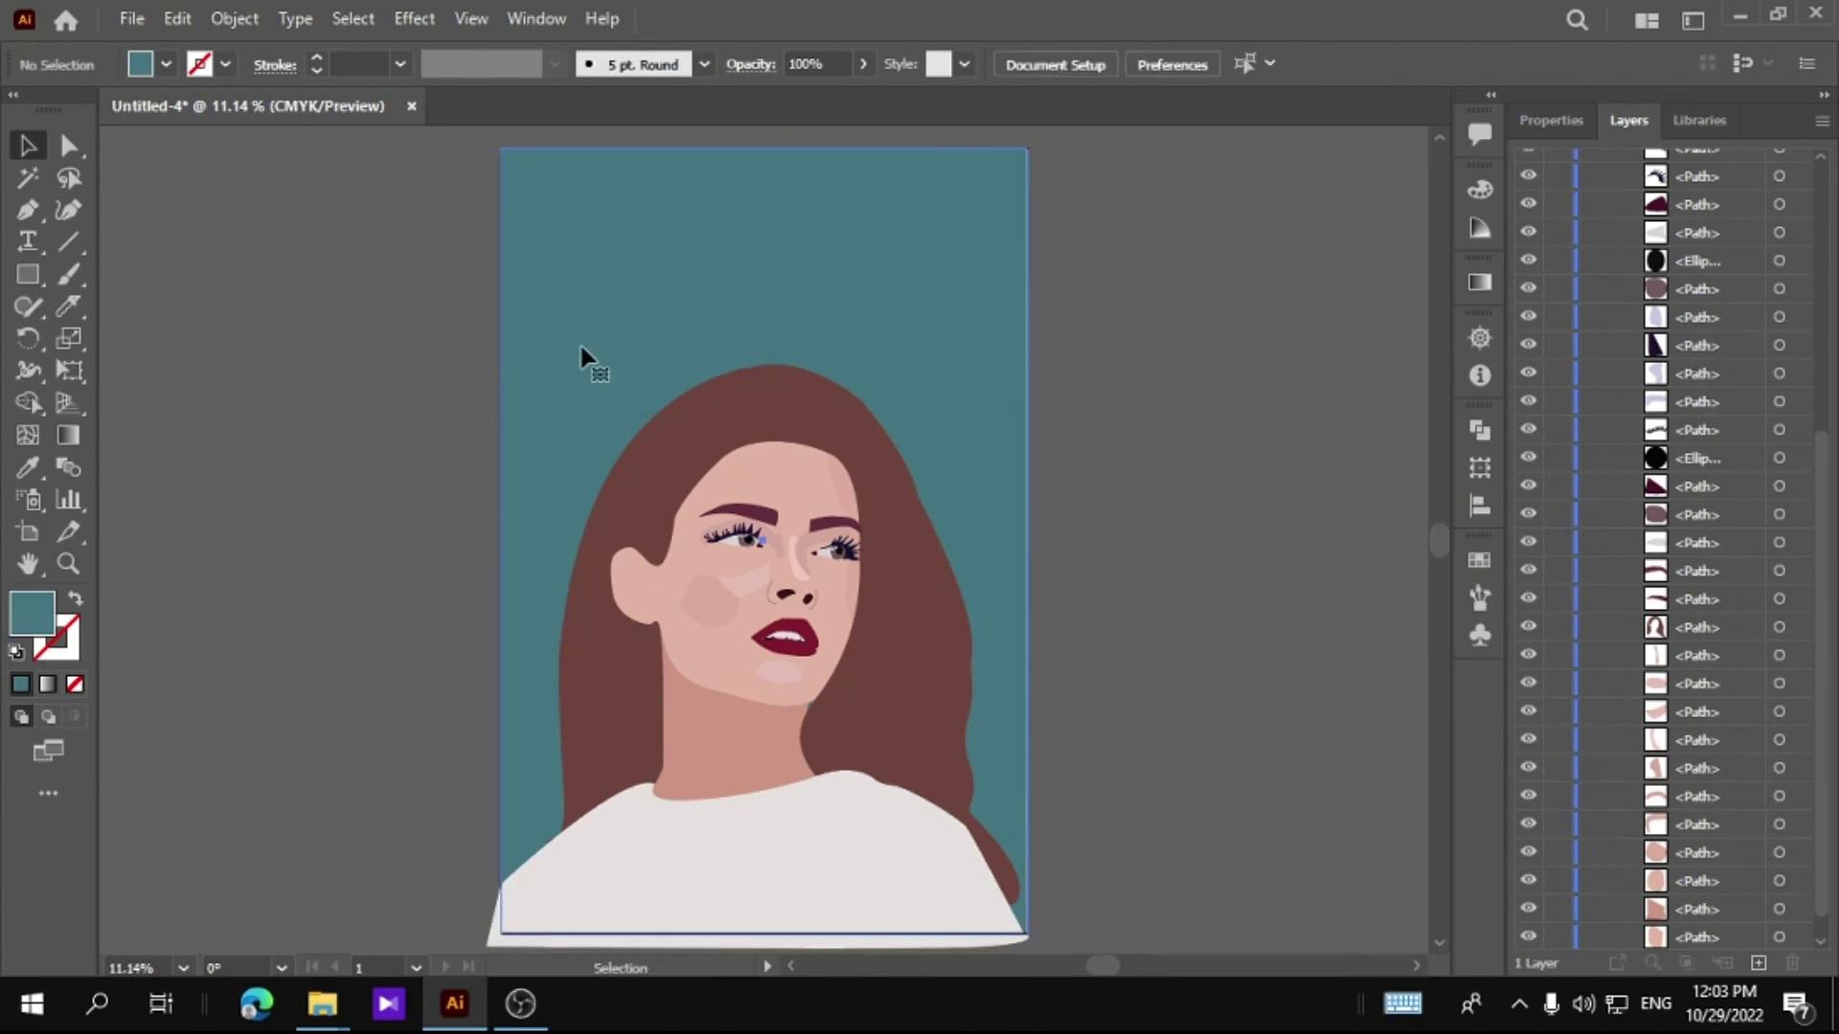
double_click(21, 621)
left_click(1384, 682)
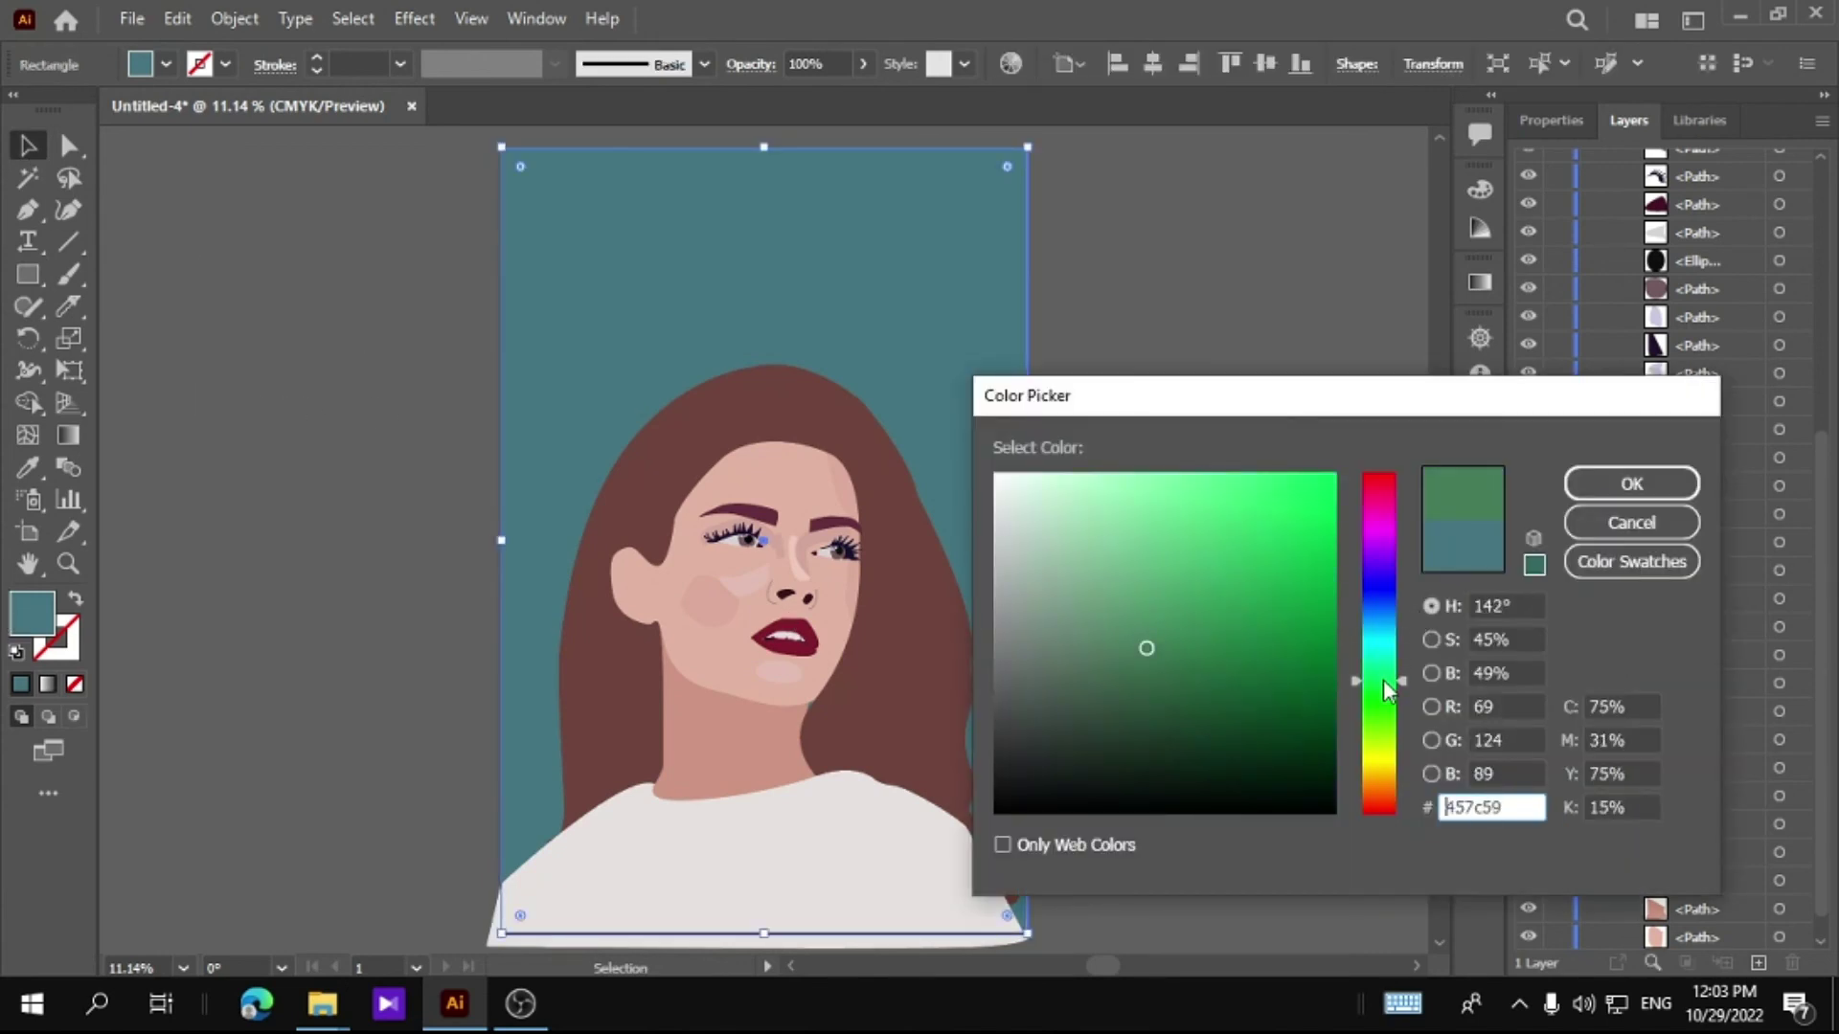
left_click_drag(1146, 648, 1144, 606)
left_click(1617, 491)
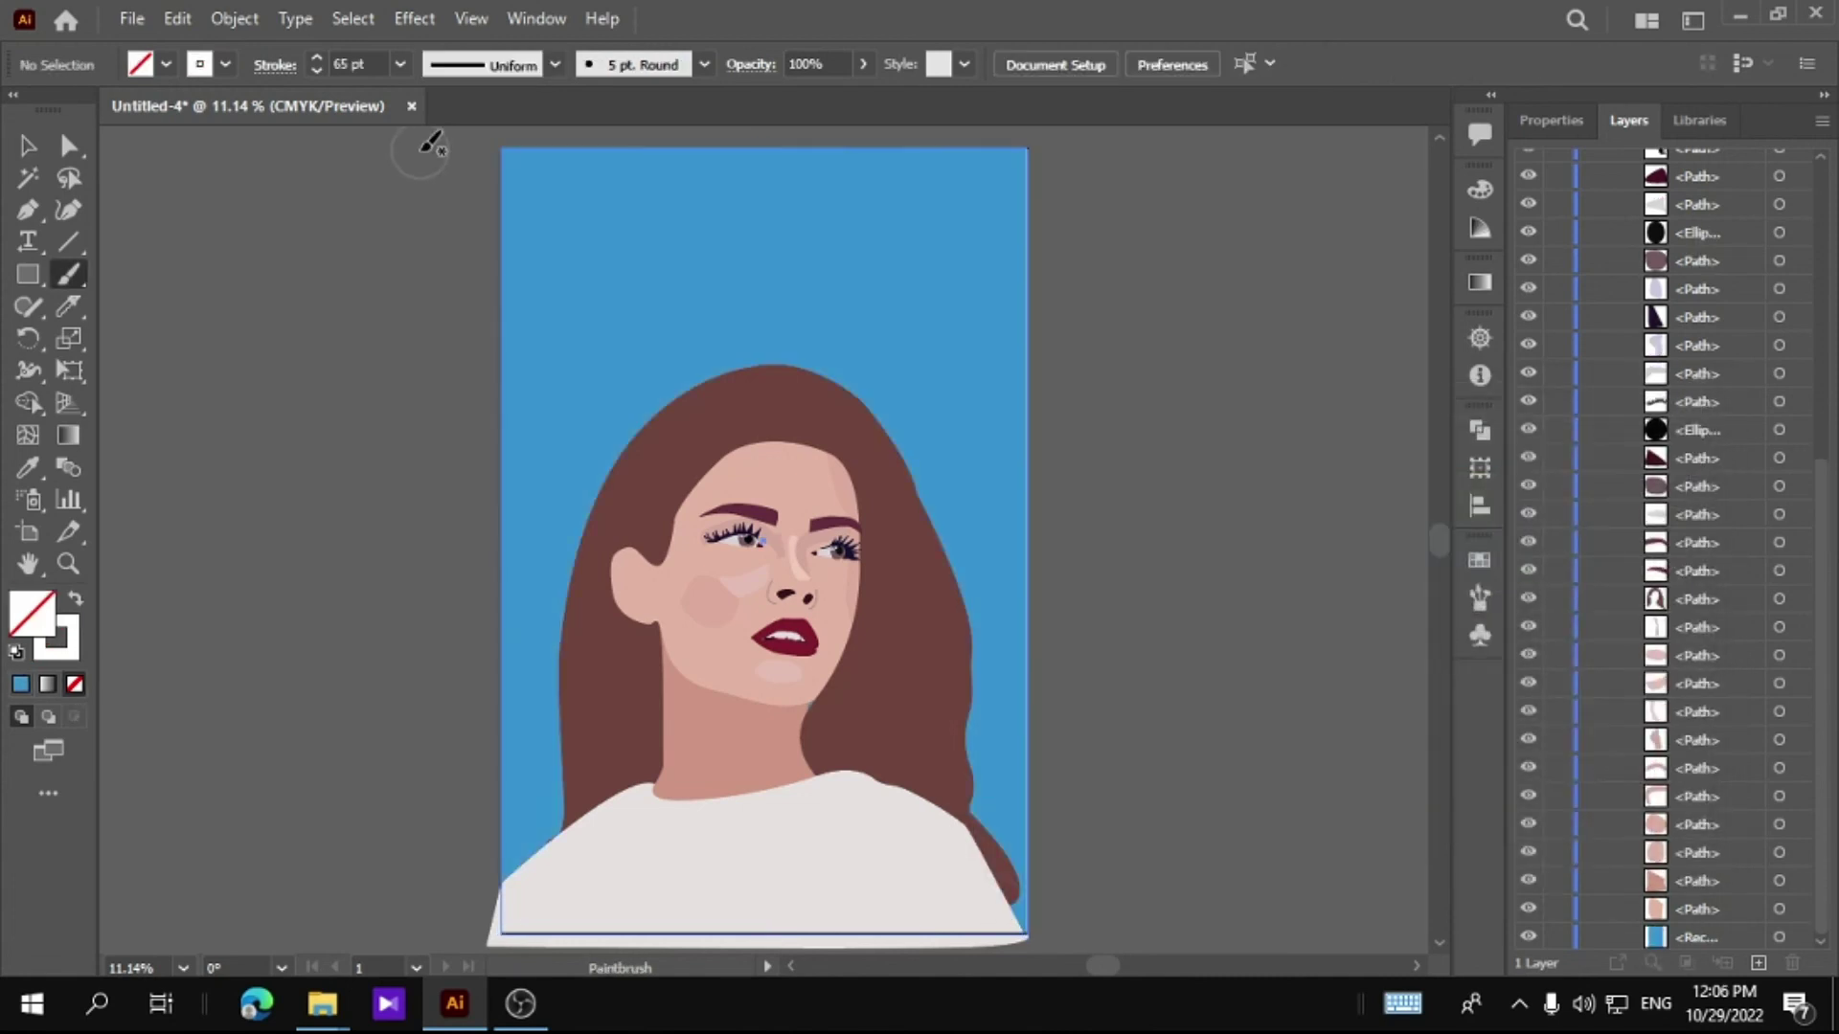
Step: Paint a thick white zigzag brush stroke down the artboard and nudge it right
mouse_move(419, 150)
left_mouse_down()
mouse_move(739, 189)
mouse_move(1121, 271)
left_mouse_up()
left_click_drag(978, 298, 380, 393)
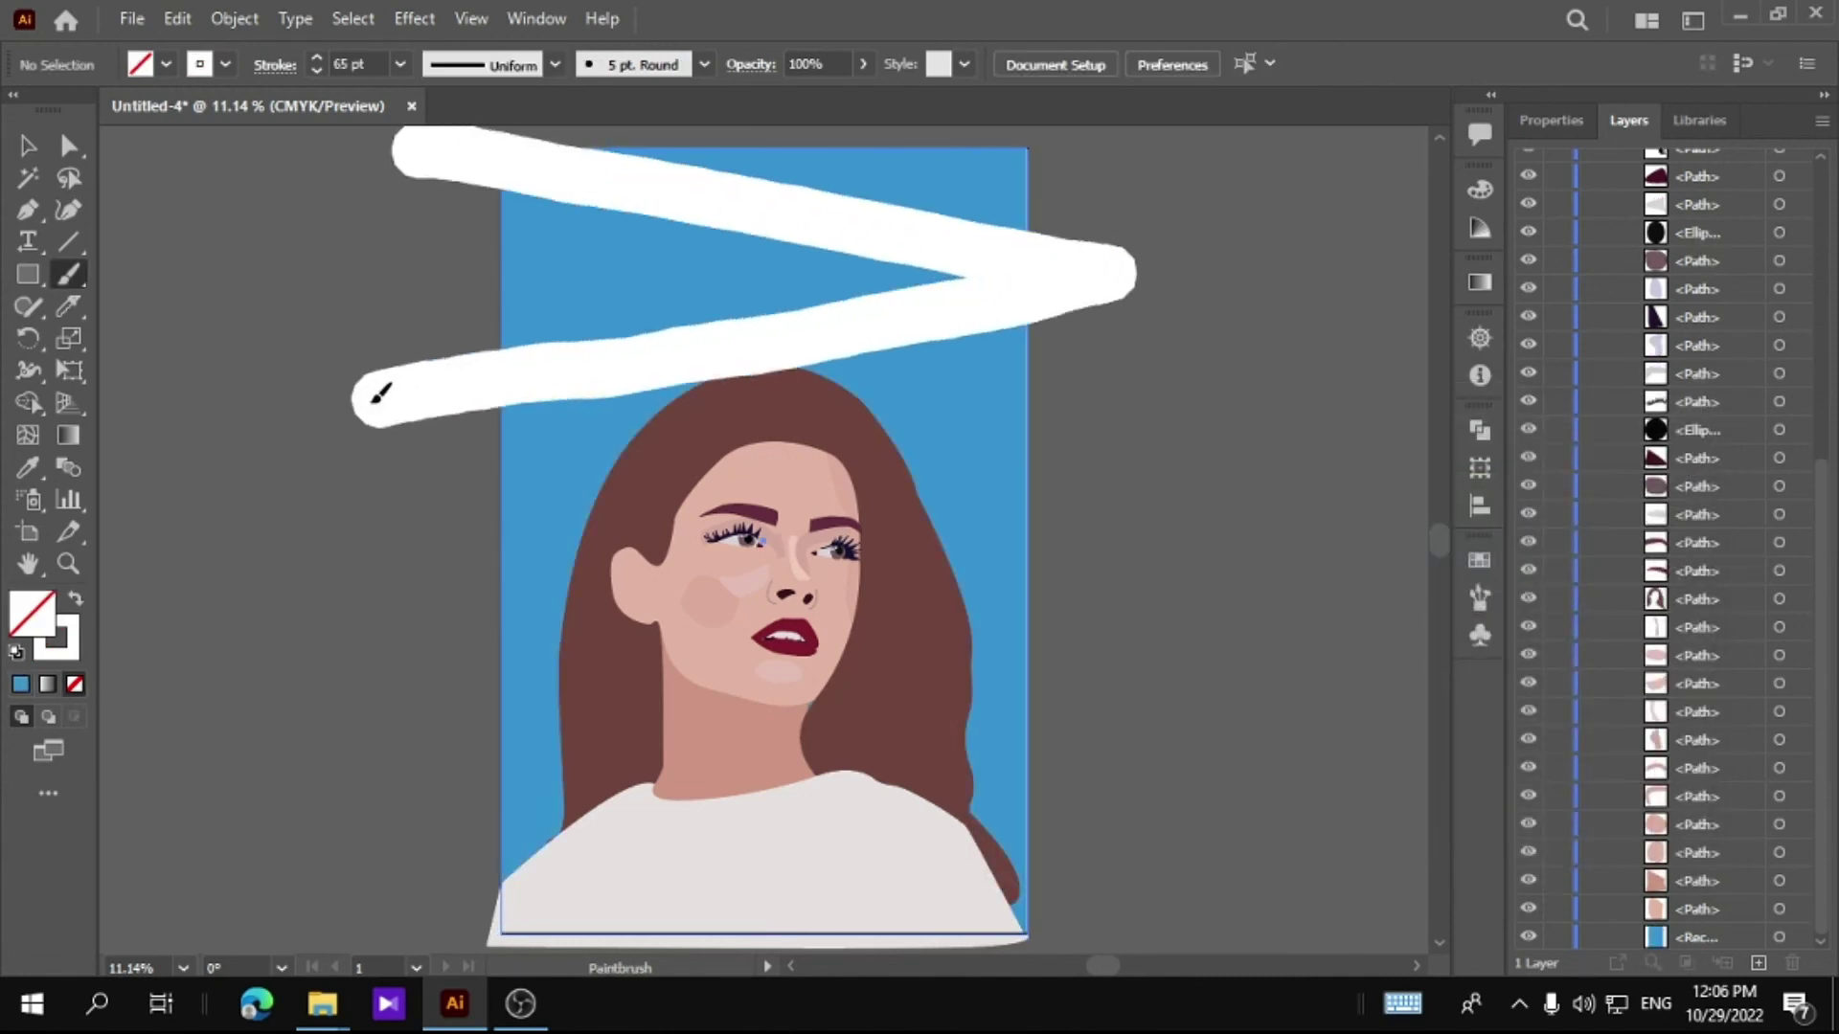
mouse_move(519, 479)
left_mouse_down()
mouse_move(1166, 743)
mouse_move(469, 888)
mouse_move(1117, 554)
mouse_move(445, 272)
mouse_move(1004, 100)
left_mouse_up()
key("v")
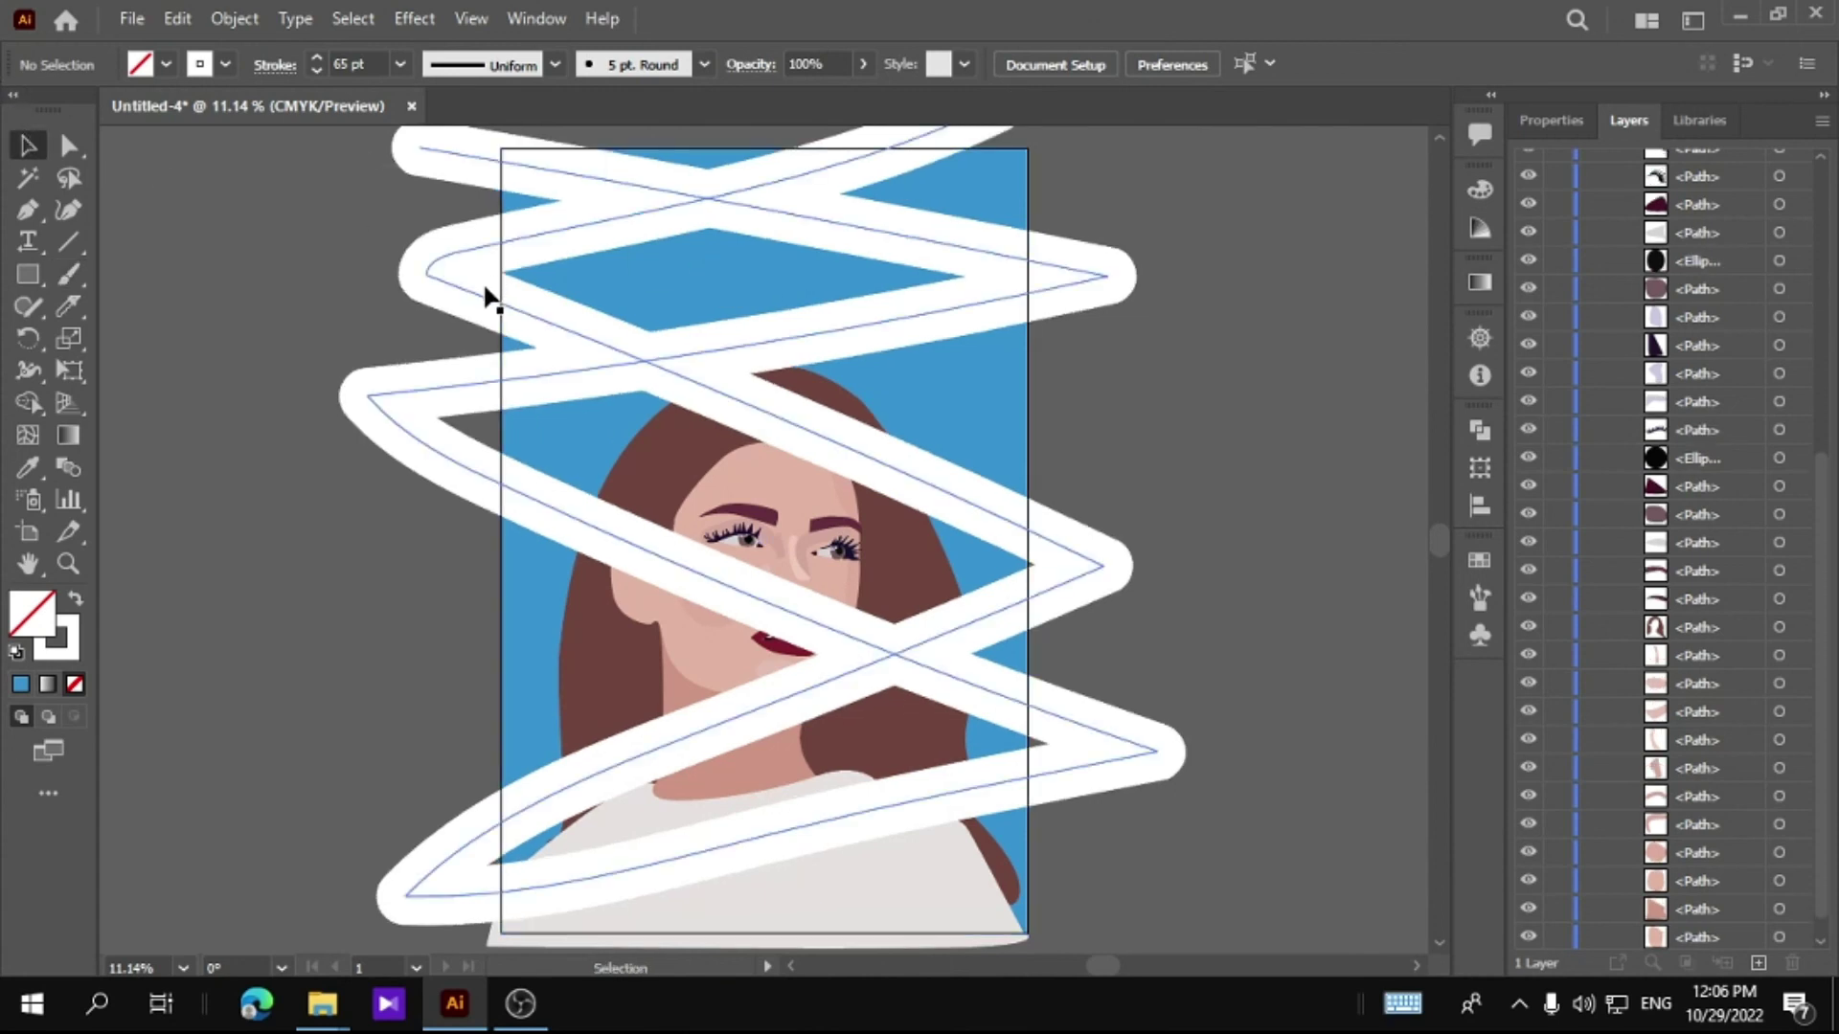
left_click_drag(546, 326, 576, 327)
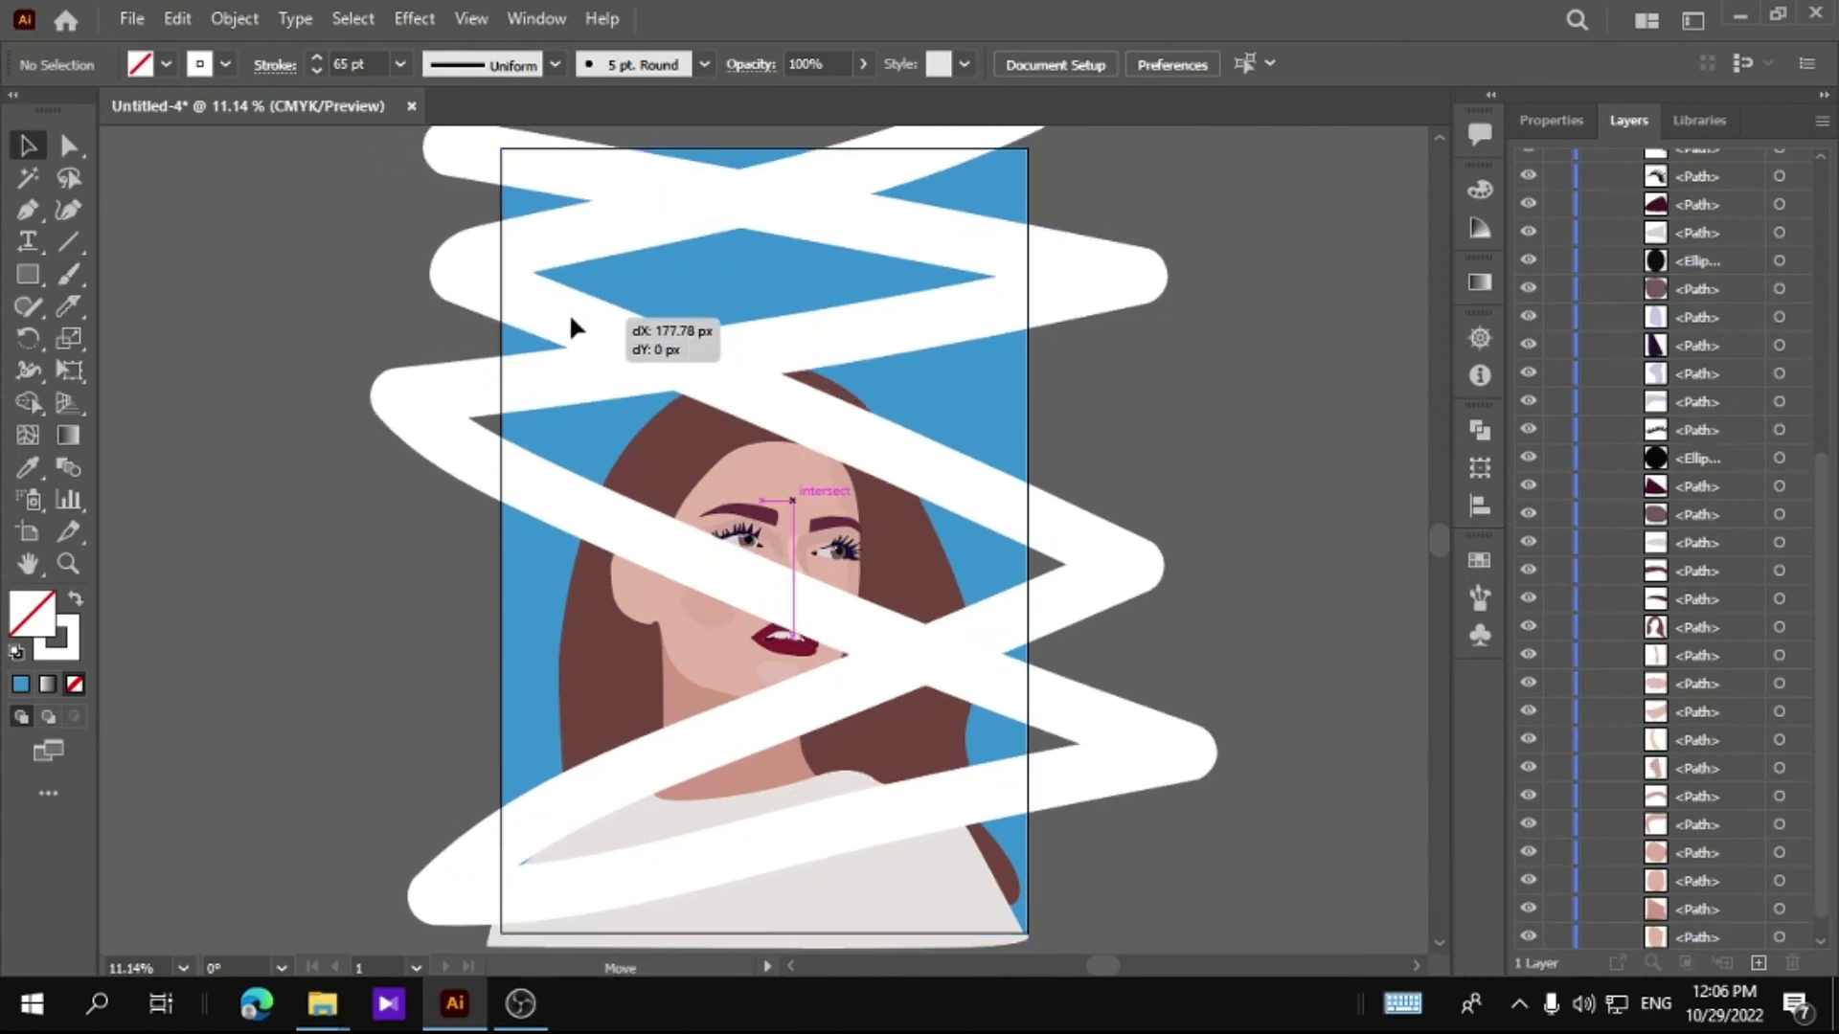
Step: Send the zigzag to the back, then place its layer just above the background rectangle
right_click(675, 350)
mouse_move(751, 841)
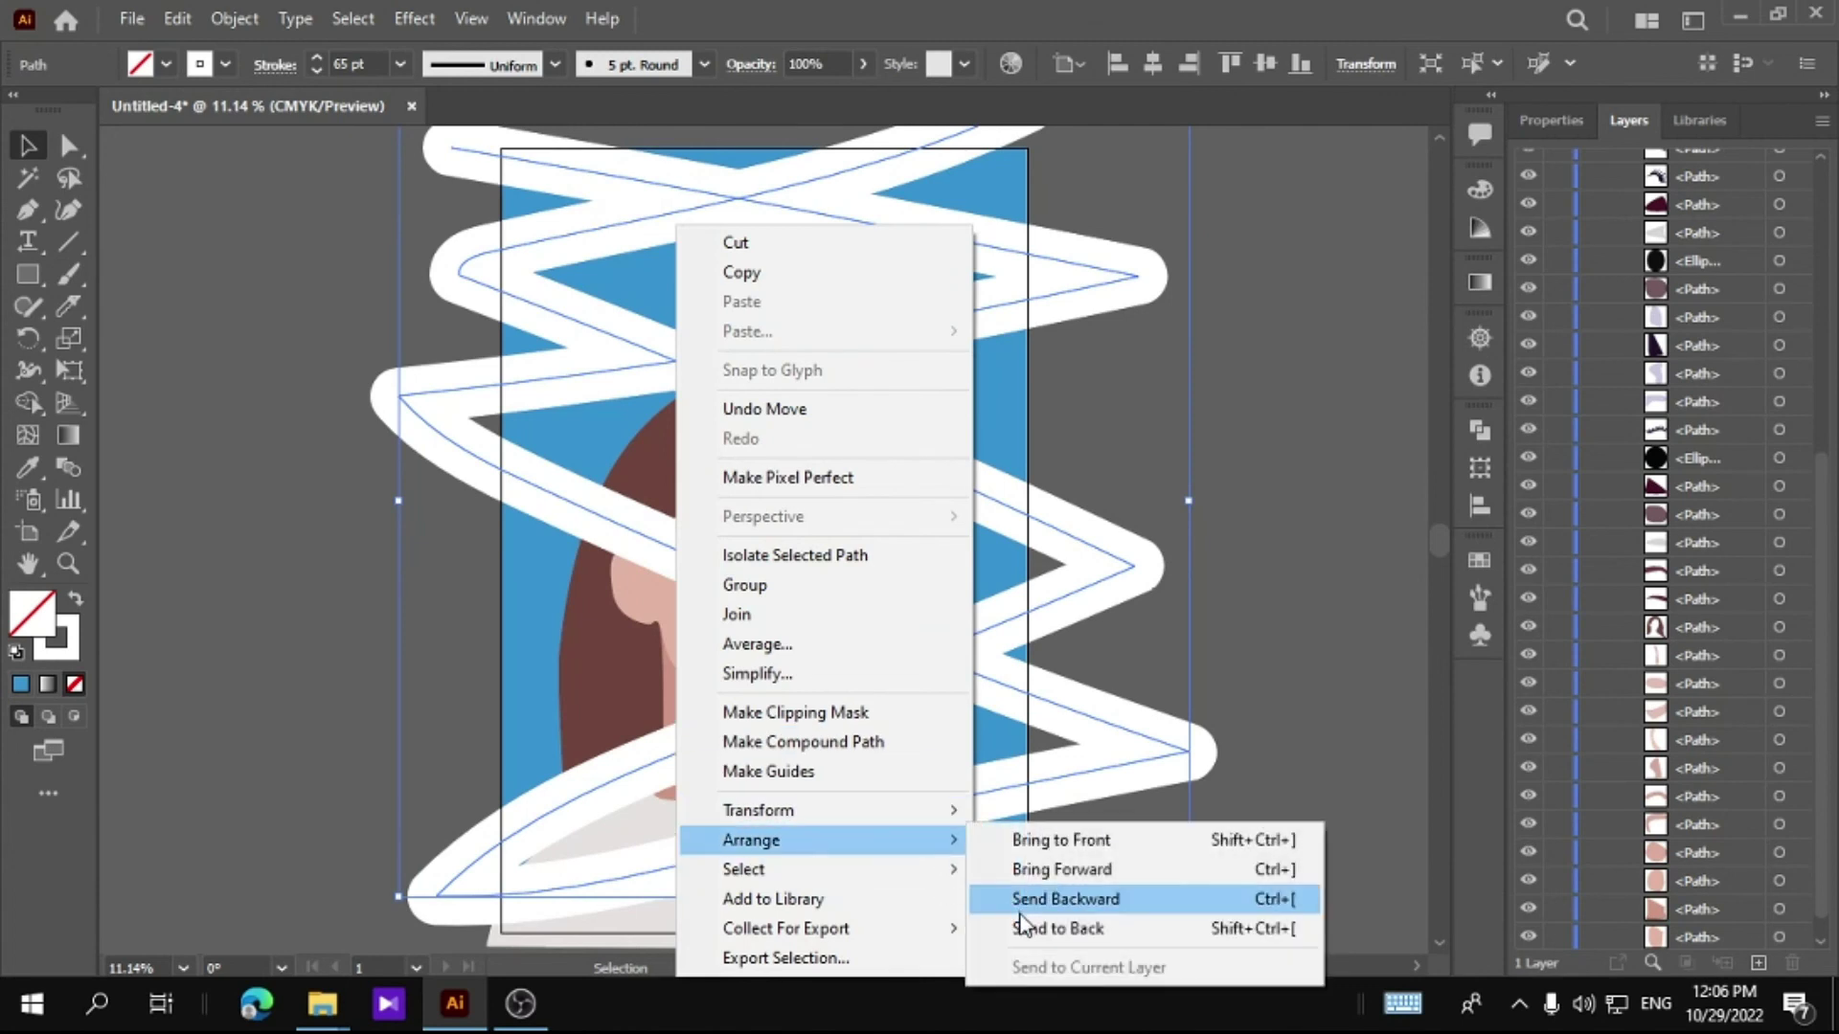
left_click(1044, 926)
scroll(1676, 939, "down", 1)
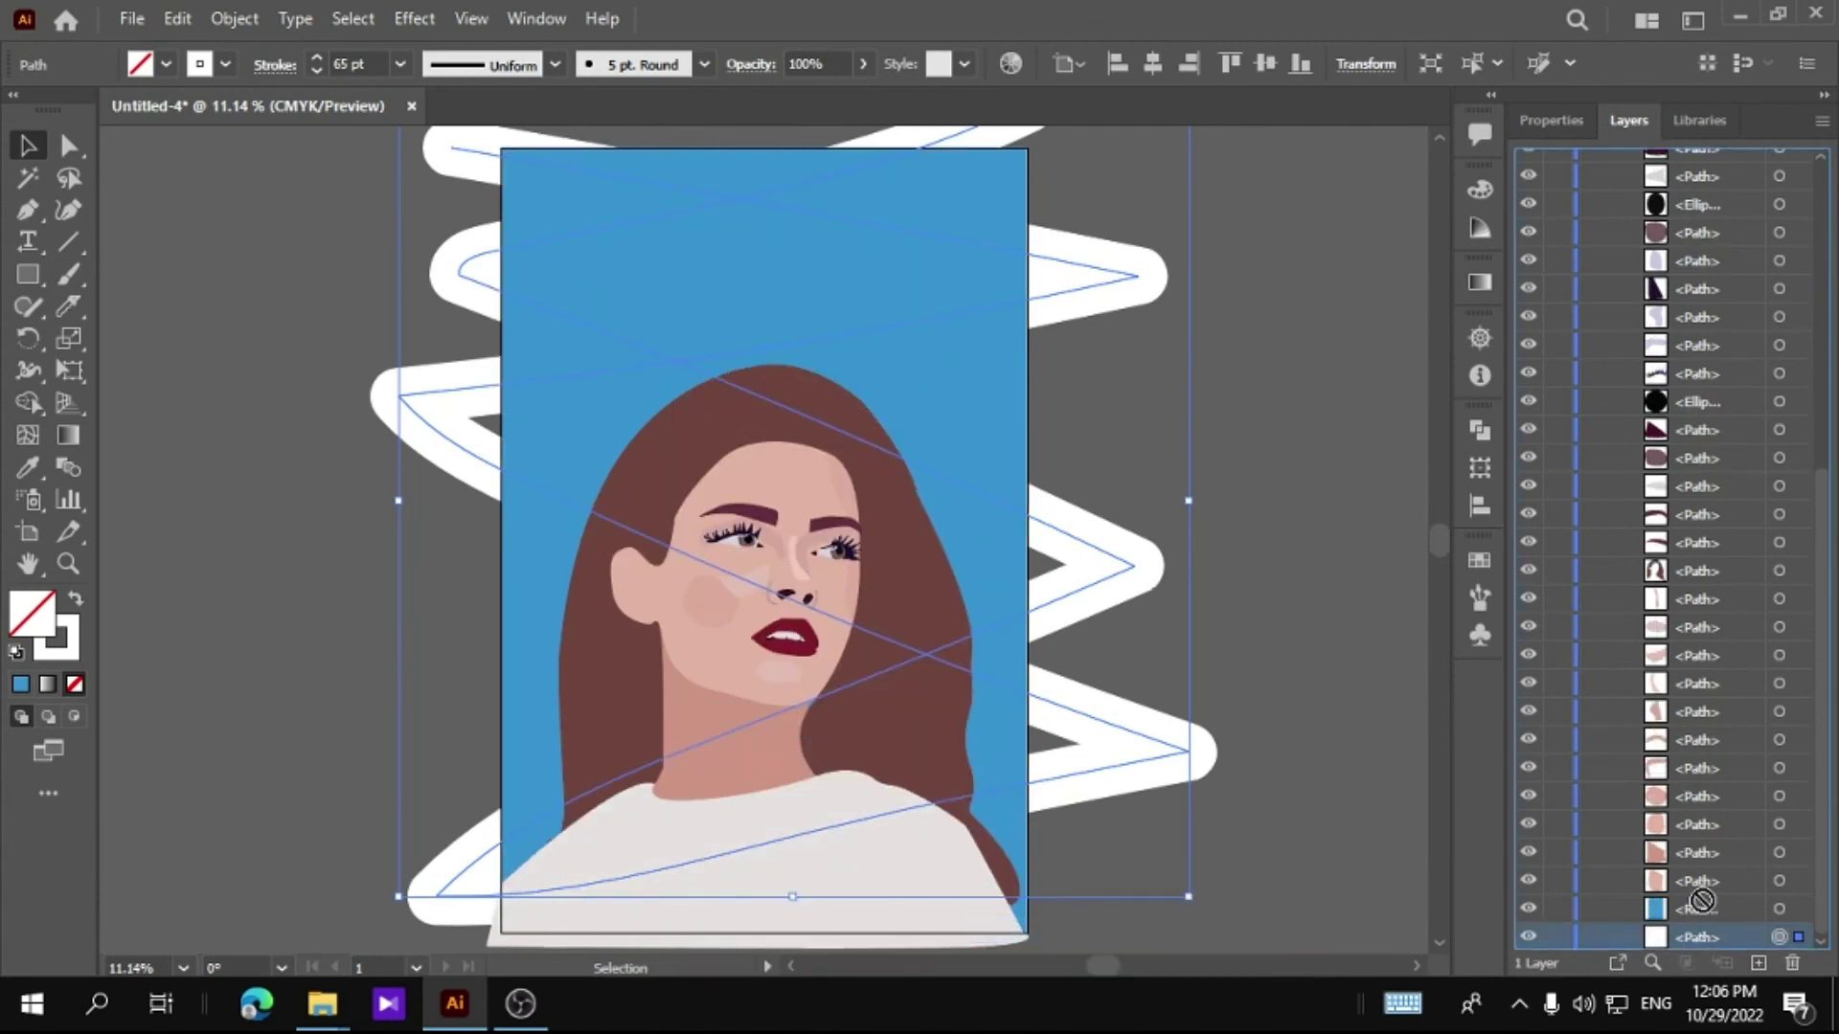
left_click_drag(1704, 907, 1704, 902)
left_click(1325, 599)
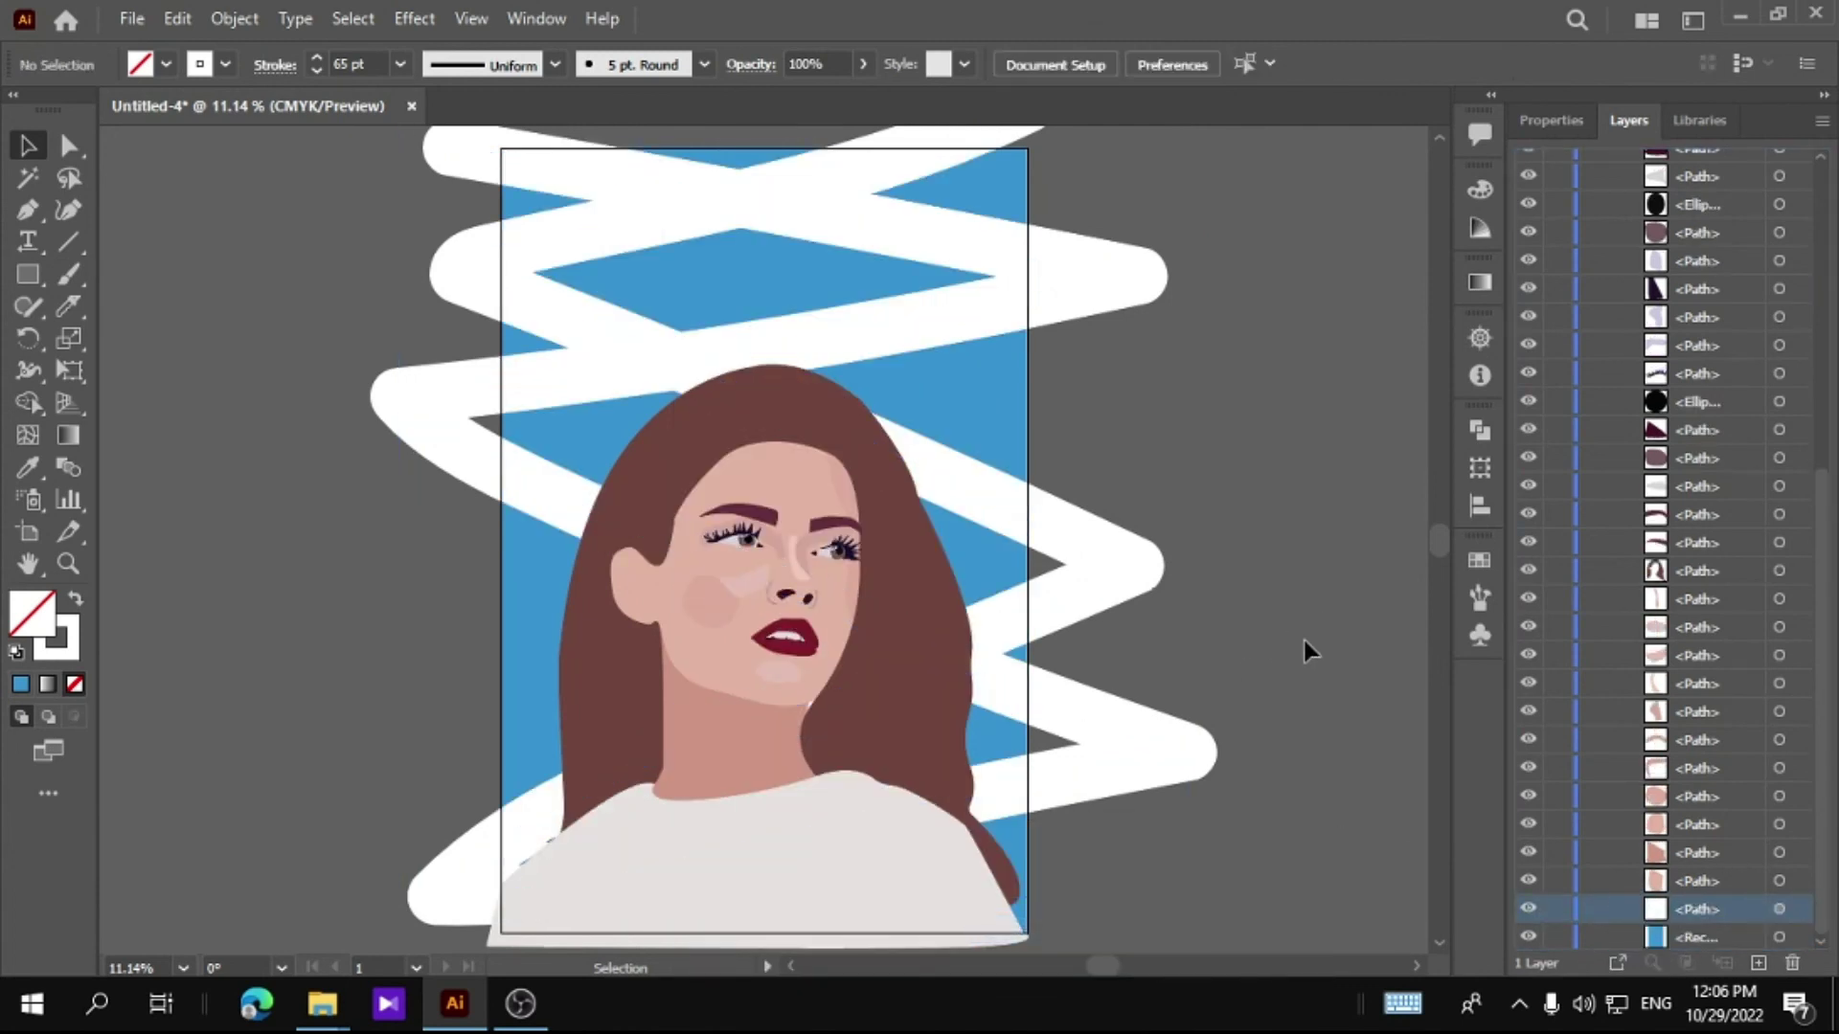